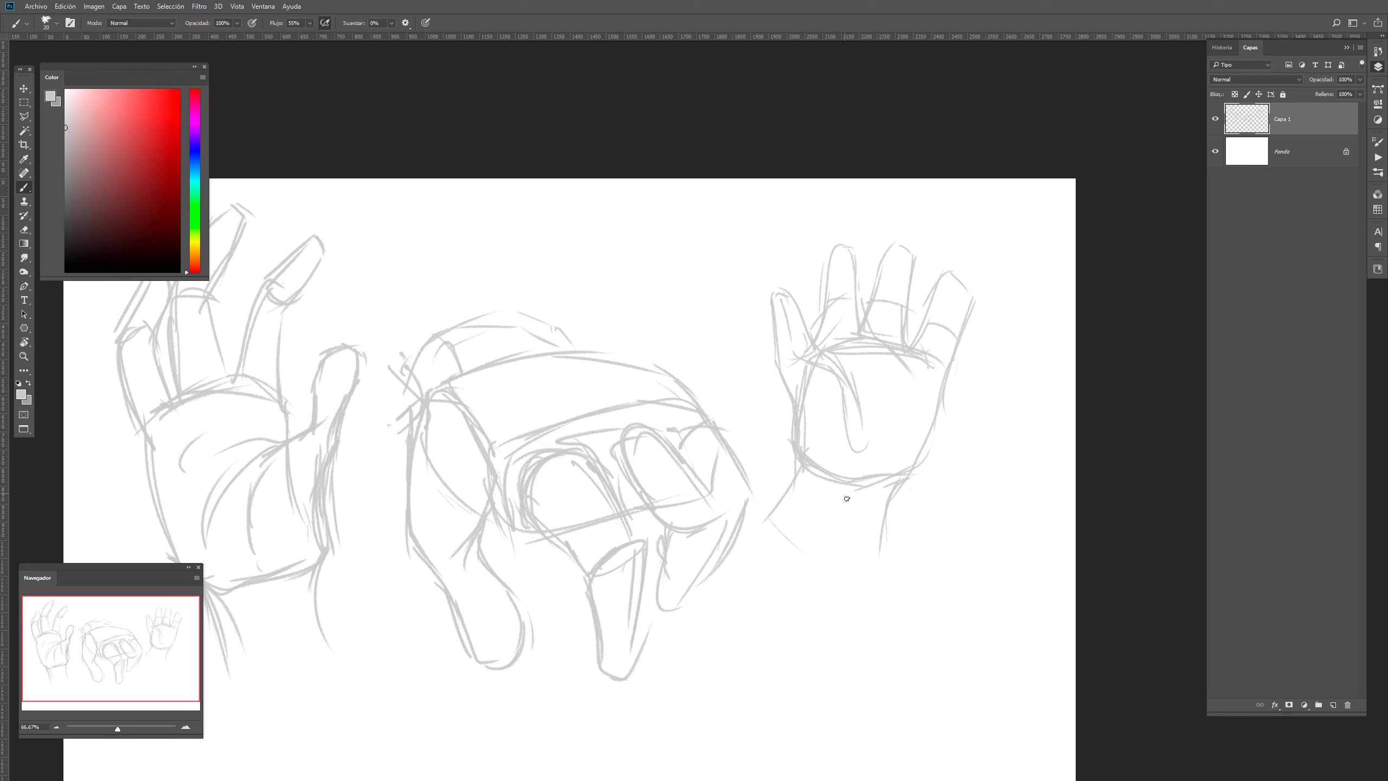
- Zoom in, test three trial brush strokes on the canvas, and undo the last one
{"action": "key", "text": "z"}
{"action": "mouse_move", "coordinate": [831, 434]}
{"action": "left_mouse_down"}
{"action": "mouse_move", "coordinate": [842, 521]}
{"action": "mouse_move", "coordinate": [920, 434]}
{"action": "mouse_move", "coordinate": [906, 395]}
{"action": "left_mouse_up"}
{"action": "left_click", "coordinate": [906, 396]}
{"action": "left_click", "coordinate": [906, 395]}
{"action": "key", "text": "b"}
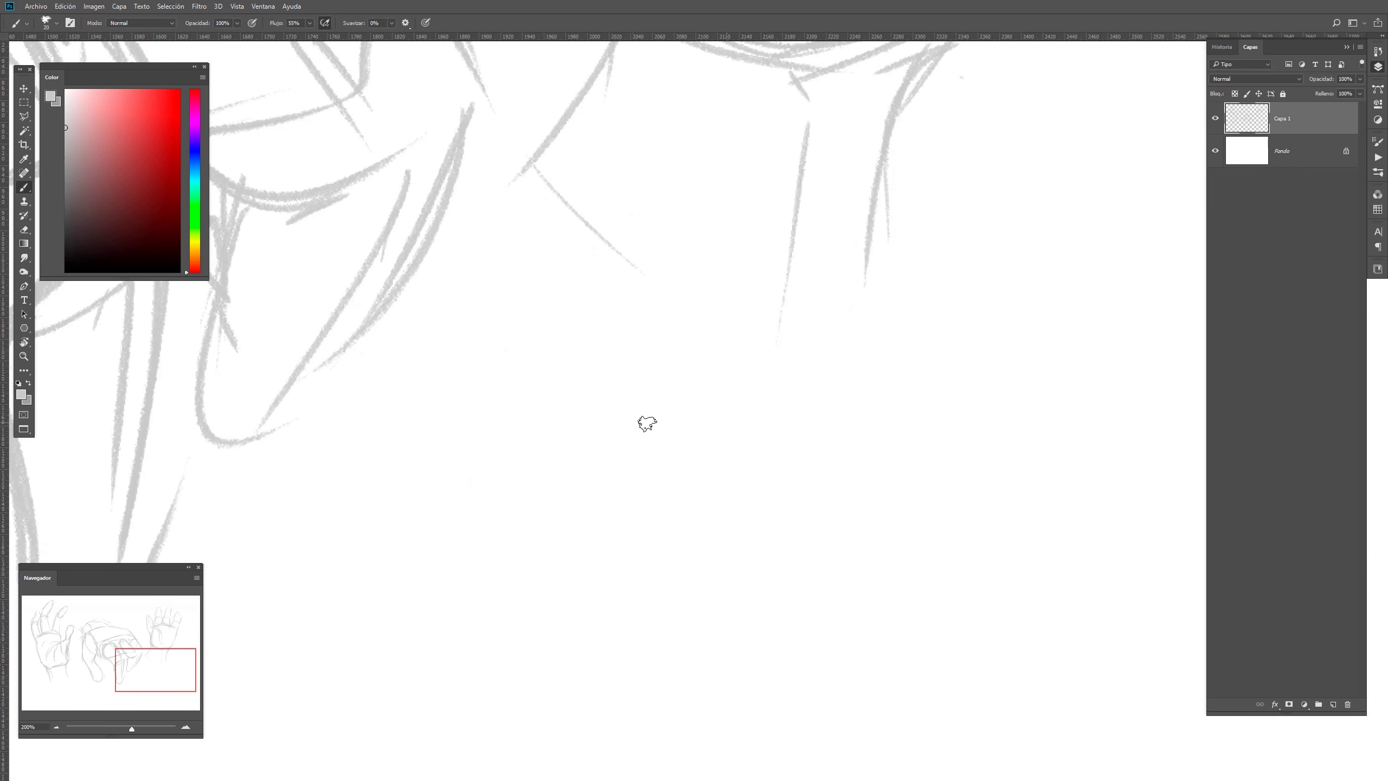
{"action": "mouse_move", "coordinate": [425, 456]}
{"action": "left_mouse_down"}
{"action": "mouse_move", "coordinate": [465, 474]}
{"action": "mouse_move", "coordinate": [881, 436]}
{"action": "mouse_move", "coordinate": [865, 363]}
{"action": "mouse_move", "coordinate": [672, 561]}
{"action": "mouse_move", "coordinate": [1107, 350]}
{"action": "left_mouse_up"}
{"action": "mouse_move", "coordinate": [1100, 302]}
{"action": "left_mouse_down"}
{"action": "mouse_move", "coordinate": [1037, 293]}
{"action": "mouse_move", "coordinate": [1008, 240]}
{"action": "mouse_move", "coordinate": [935, 367]}
{"action": "mouse_move", "coordinate": [572, 310]}
{"action": "mouse_move", "coordinate": [415, 393]}
{"action": "left_mouse_up"}
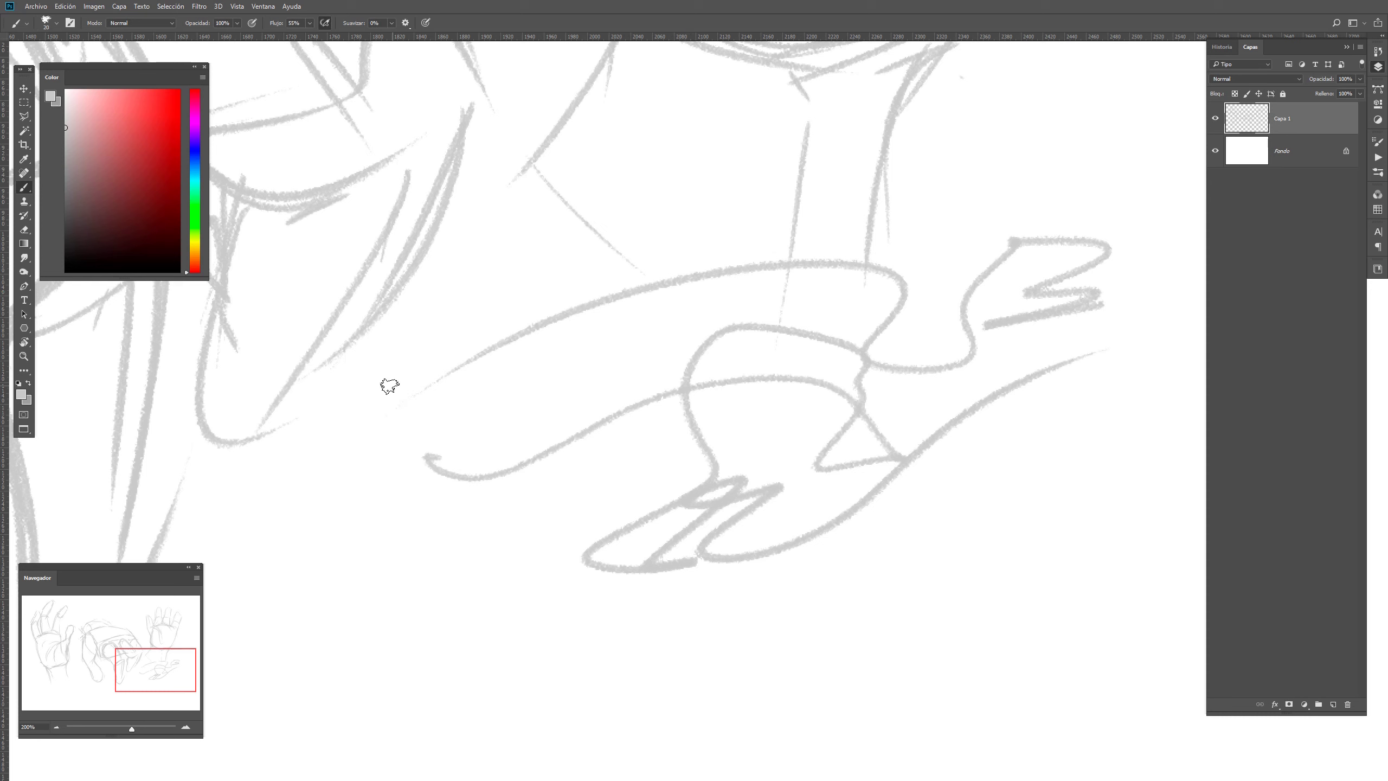
{"action": "mouse_move", "coordinate": [263, 505]}
{"action": "left_mouse_down"}
{"action": "mouse_move", "coordinate": [365, 536]}
{"action": "mouse_move", "coordinate": [492, 411]}
{"action": "mouse_move", "coordinate": [600, 479]}
{"action": "mouse_move", "coordinate": [1005, 537]}
{"action": "left_mouse_up"}
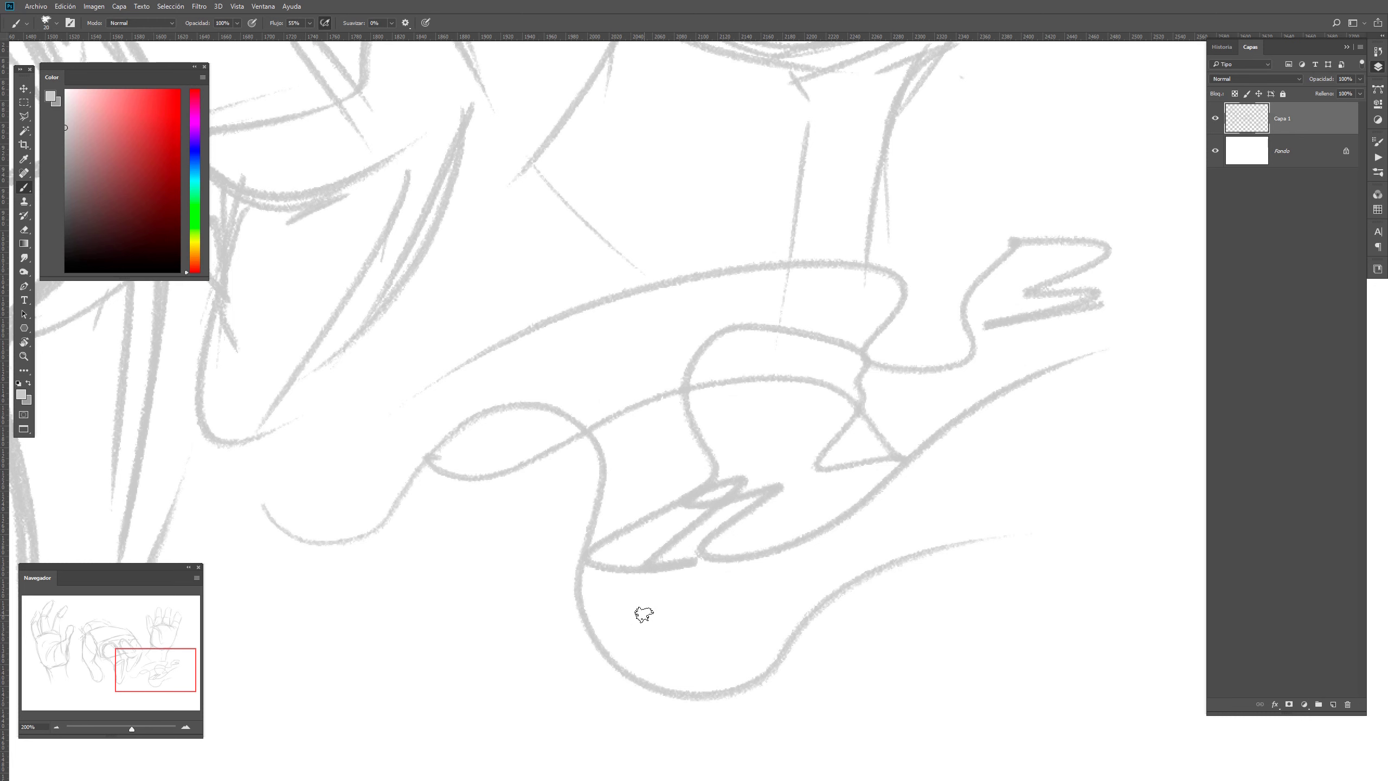
{"action": "key", "text": "ctrl+z"}
- Zoom to 100% near the right hand and undo the remaining trial strokes
{"action": "key", "text": "z"}
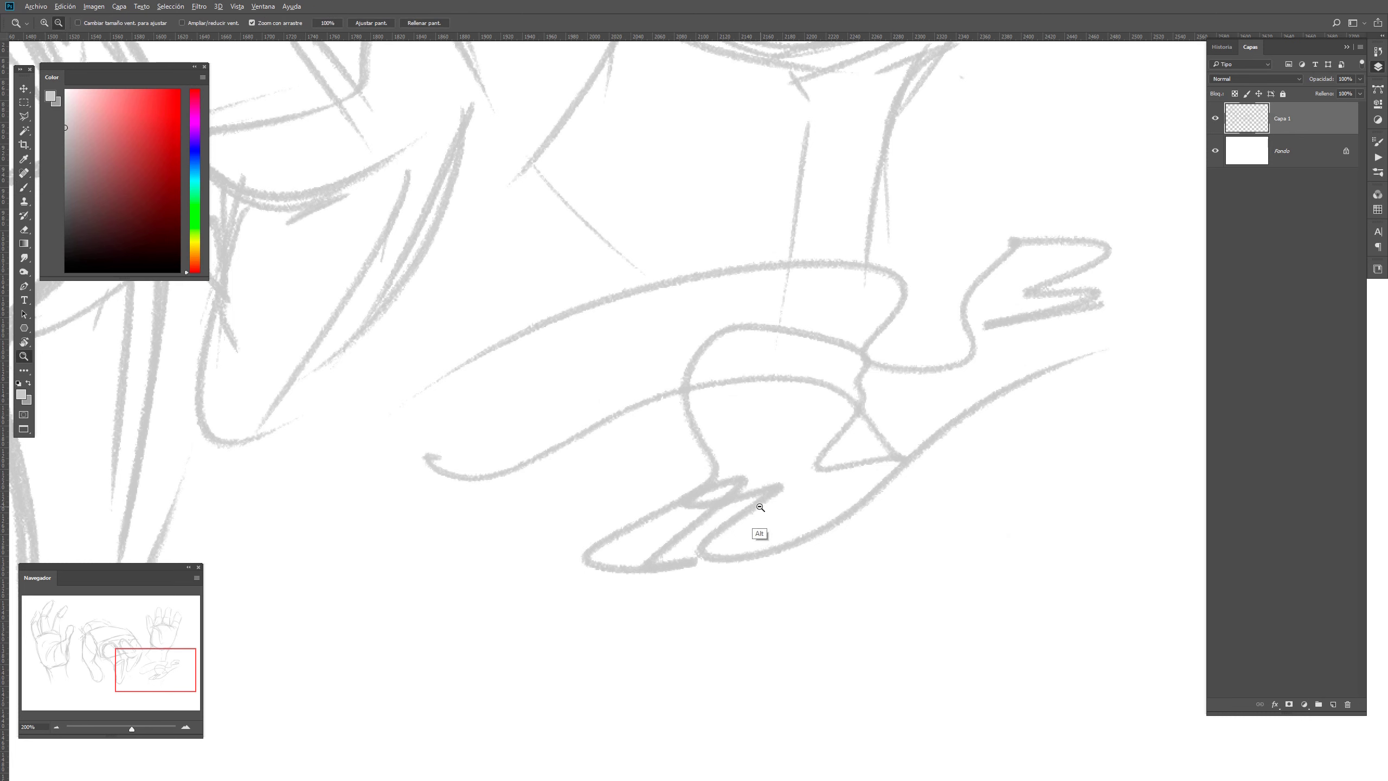
{"action": "left_click", "coordinate": [760, 507], "text": "alt"}
{"action": "left_click", "coordinate": [754, 500]}
{"action": "left_click", "coordinate": [743, 502]}
{"action": "left_click_drag", "start_coordinate": [744, 503], "coordinate": [889, 551]}
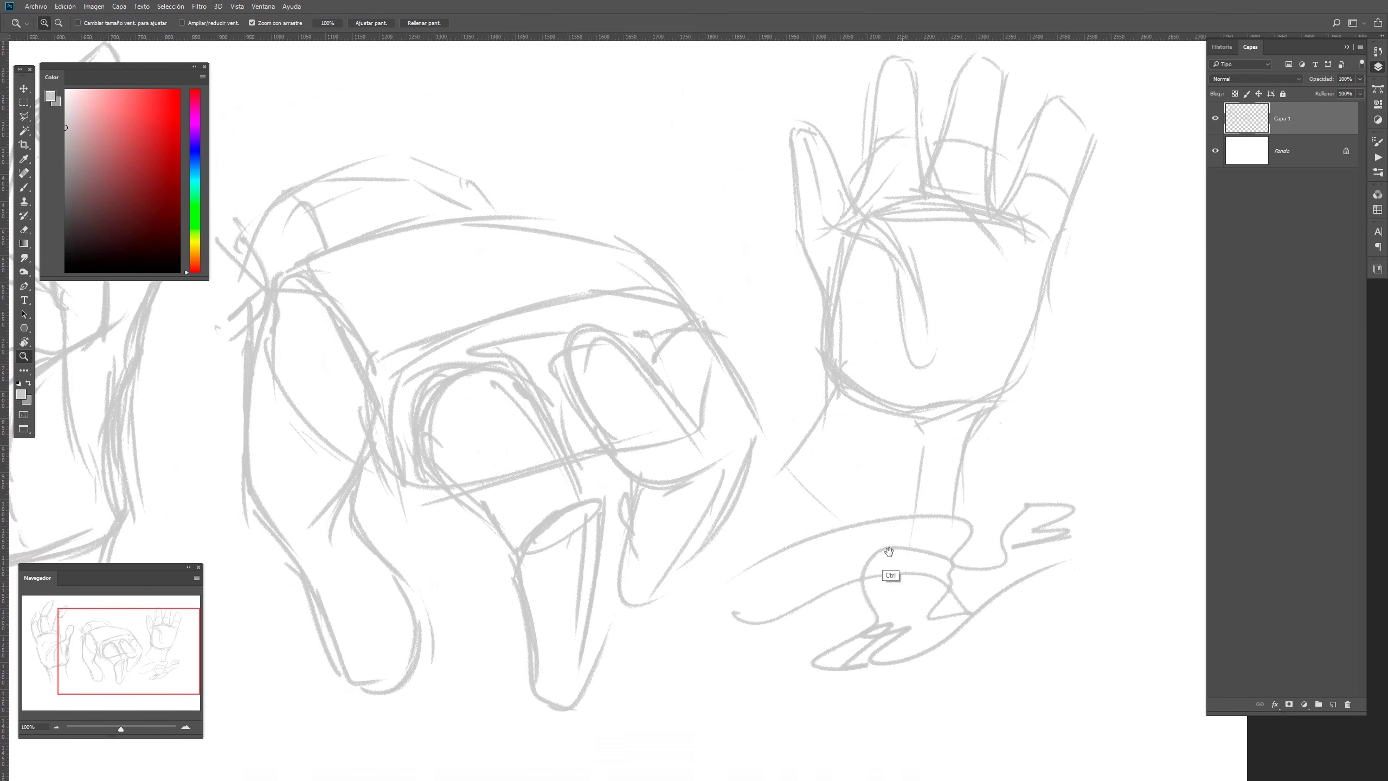
{"action": "key", "text": "ctrl+z"}
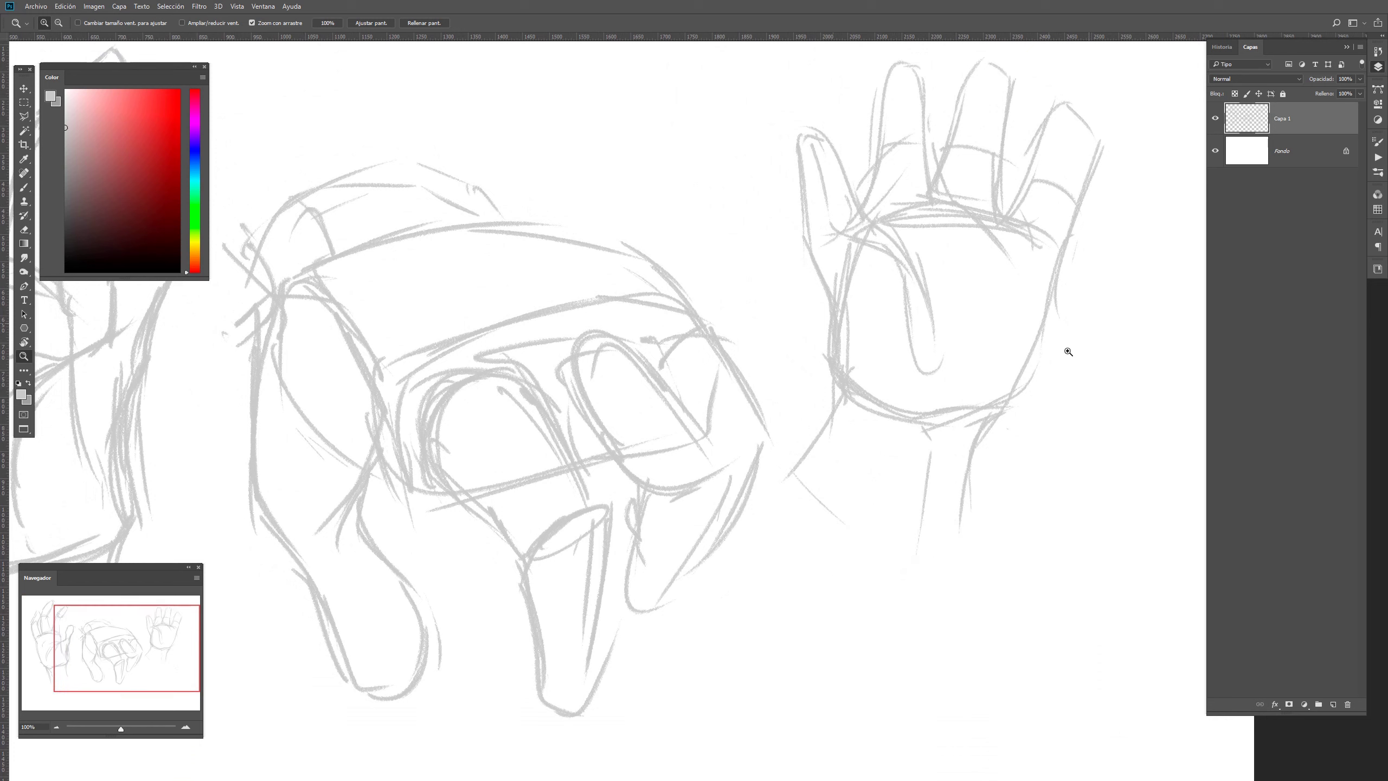
- Add a new empty layer, Capa 2, above Capa 1 at 66.67% zoom
{"action": "left_click_drag", "start_coordinate": [811, 436], "coordinate": [893, 624]}
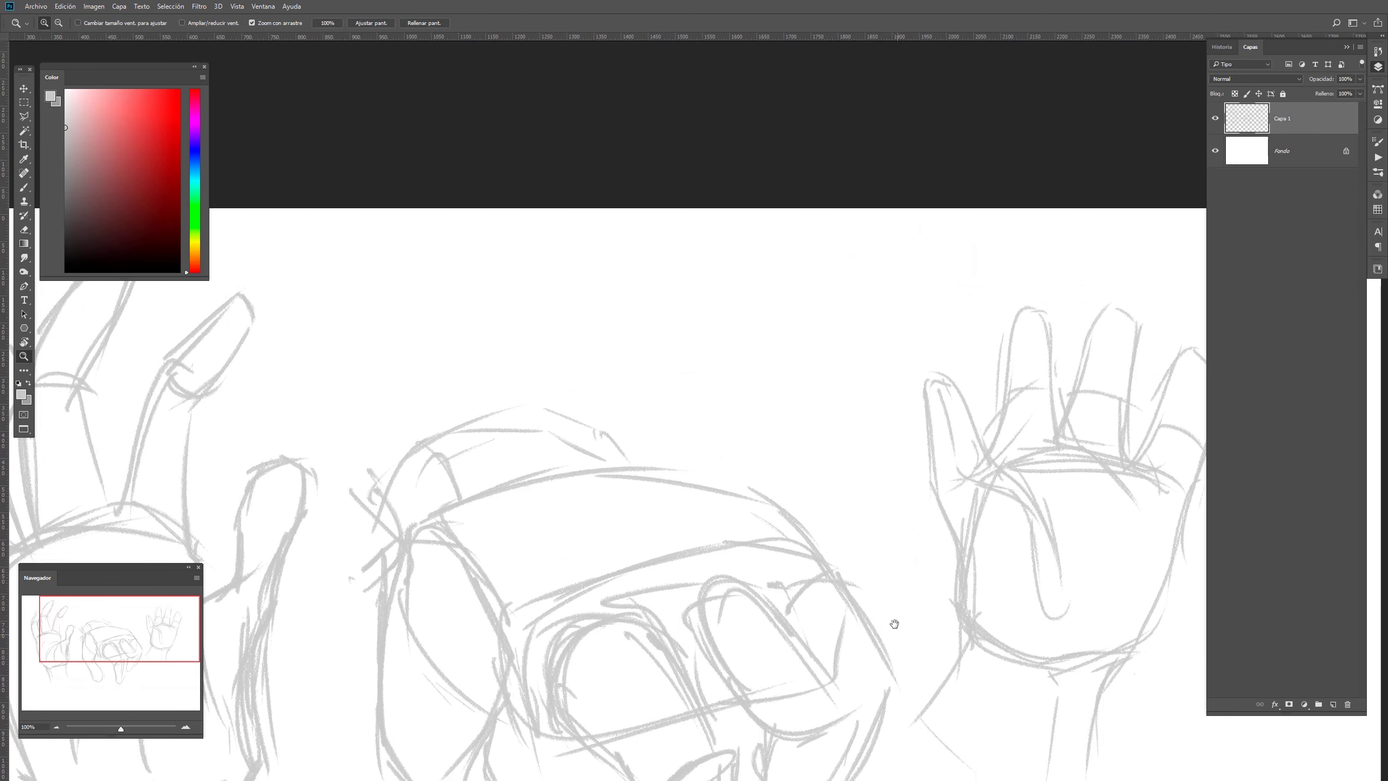
{"action": "mouse_move", "coordinate": [985, 533]}
{"action": "left_mouse_down"}
{"action": "mouse_move", "coordinate": [737, 514]}
{"action": "mouse_move", "coordinate": [1070, 521]}
{"action": "left_mouse_up"}
{"action": "left_click_drag", "start_coordinate": [839, 516], "coordinate": [804, 503]}
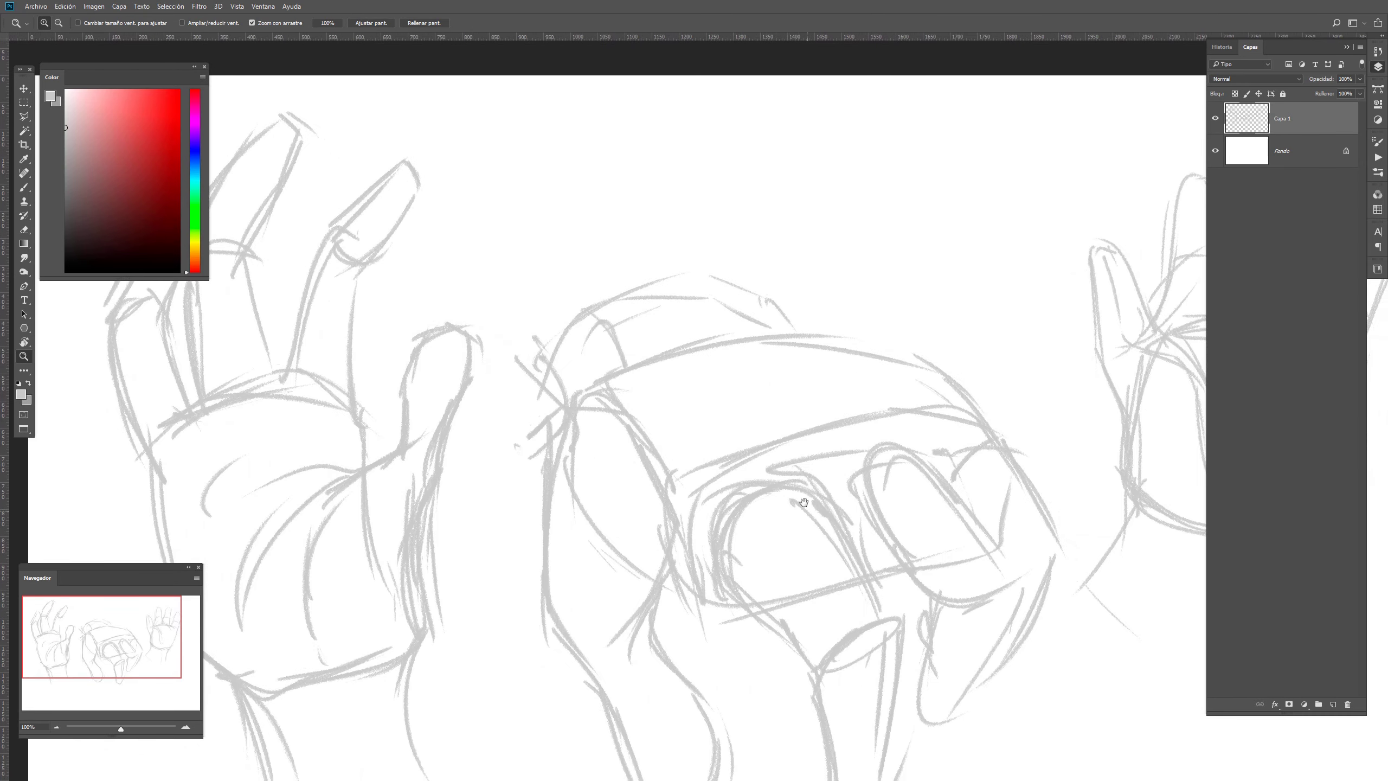
{"action": "left_click", "coordinate": [803, 502], "text": "alt"}
{"action": "left_click", "coordinate": [741, 551], "text": "alt"}
{"action": "left_click", "coordinate": [741, 551]}
{"action": "scroll", "coordinate": [770, 551], "scroll_direction": "down", "scroll_amount": 3}
{"action": "scroll", "coordinate": [960, 502], "scroll_direction": "right", "scroll_amount": 5}
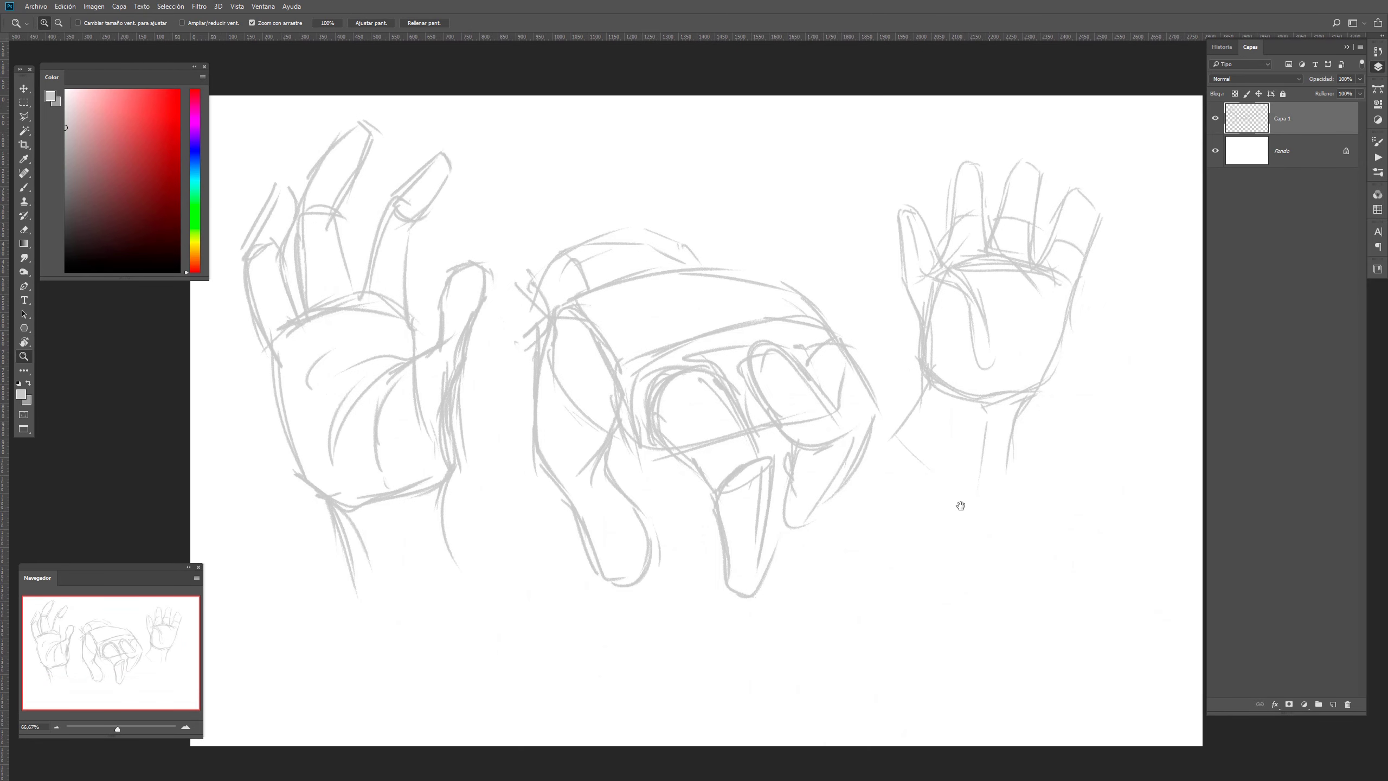
{"action": "scroll", "coordinate": [1058, 479], "scroll_direction": "up", "scroll_amount": 2}
{"action": "scroll", "coordinate": [1058, 479], "scroll_direction": "left", "scroll_amount": 5}
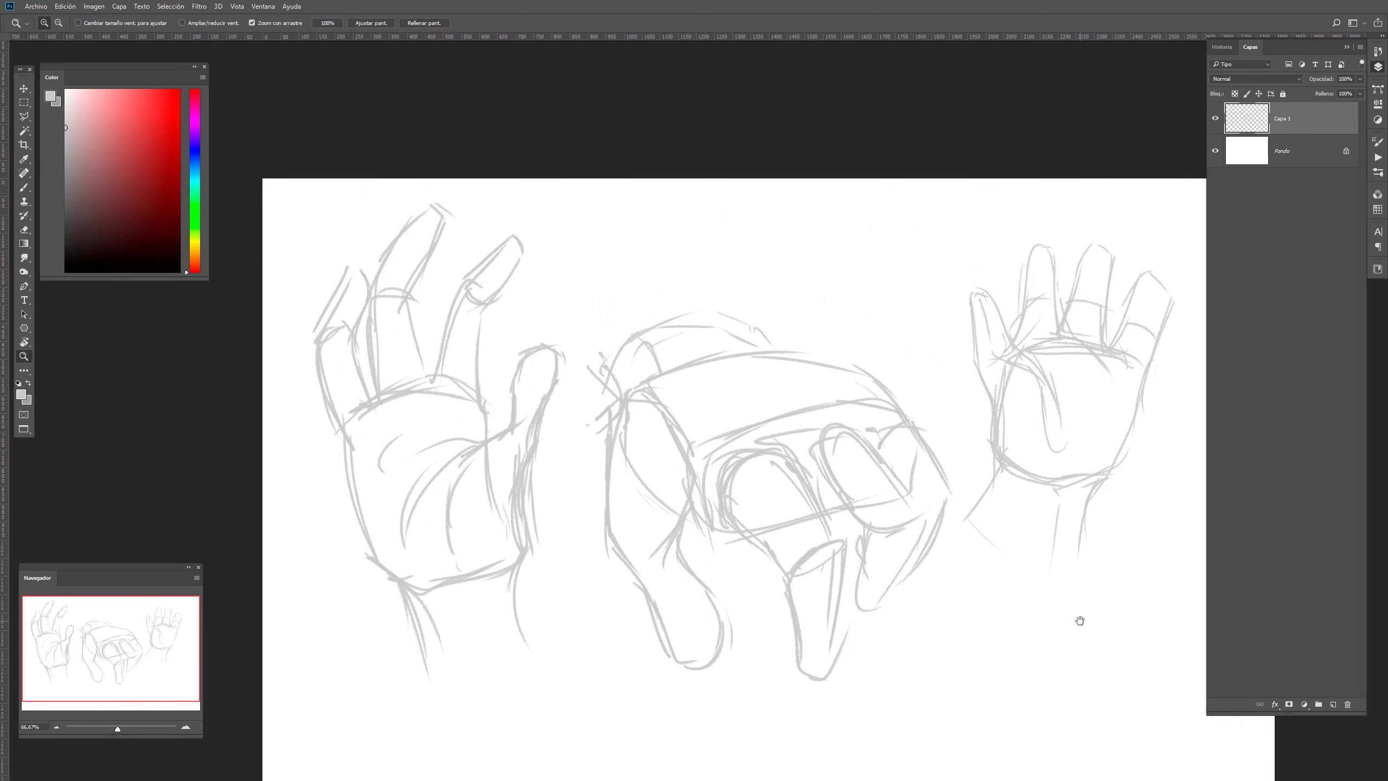
{"action": "left_click", "coordinate": [1333, 704]}
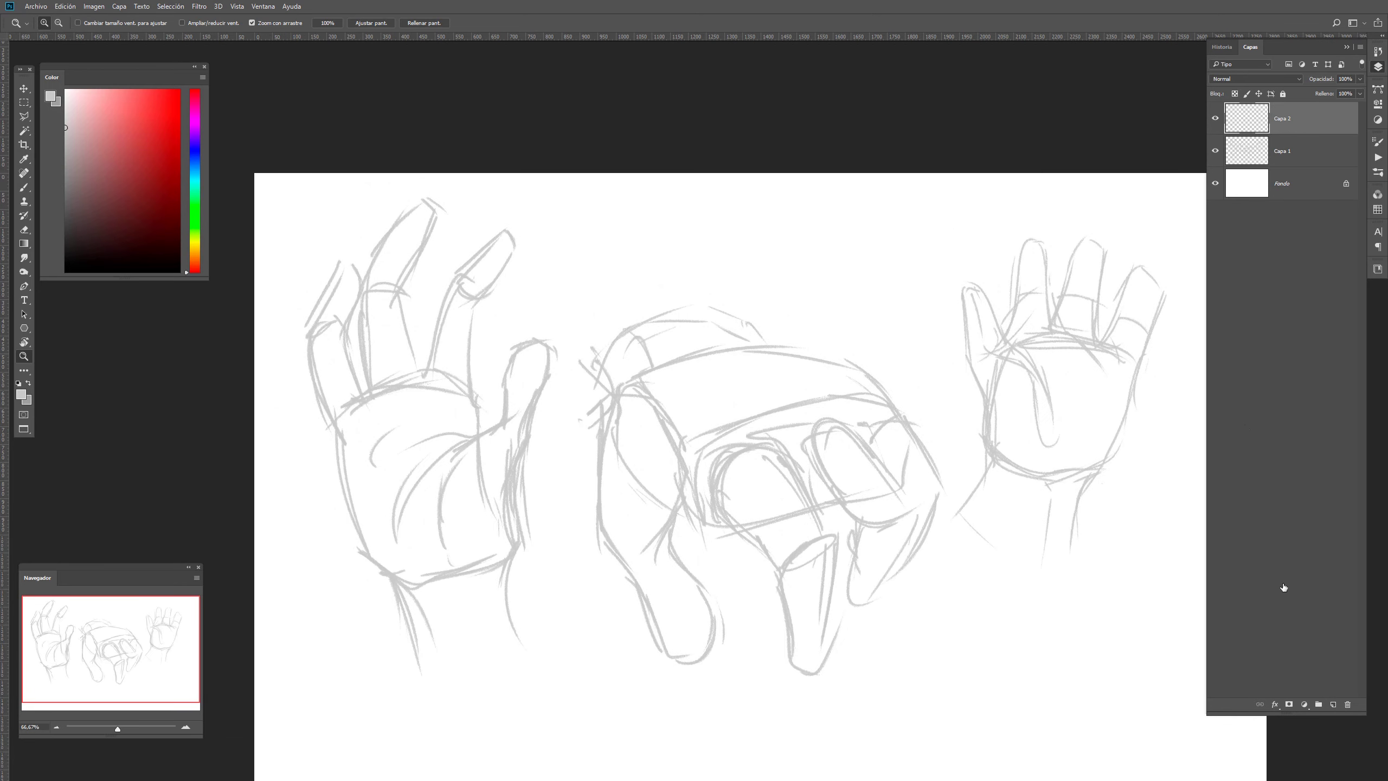
- Switch to Chrome's Gmail inbox tab, reload it, and open the 'avances' email
{"action": "key", "text": "alt+Tab"}
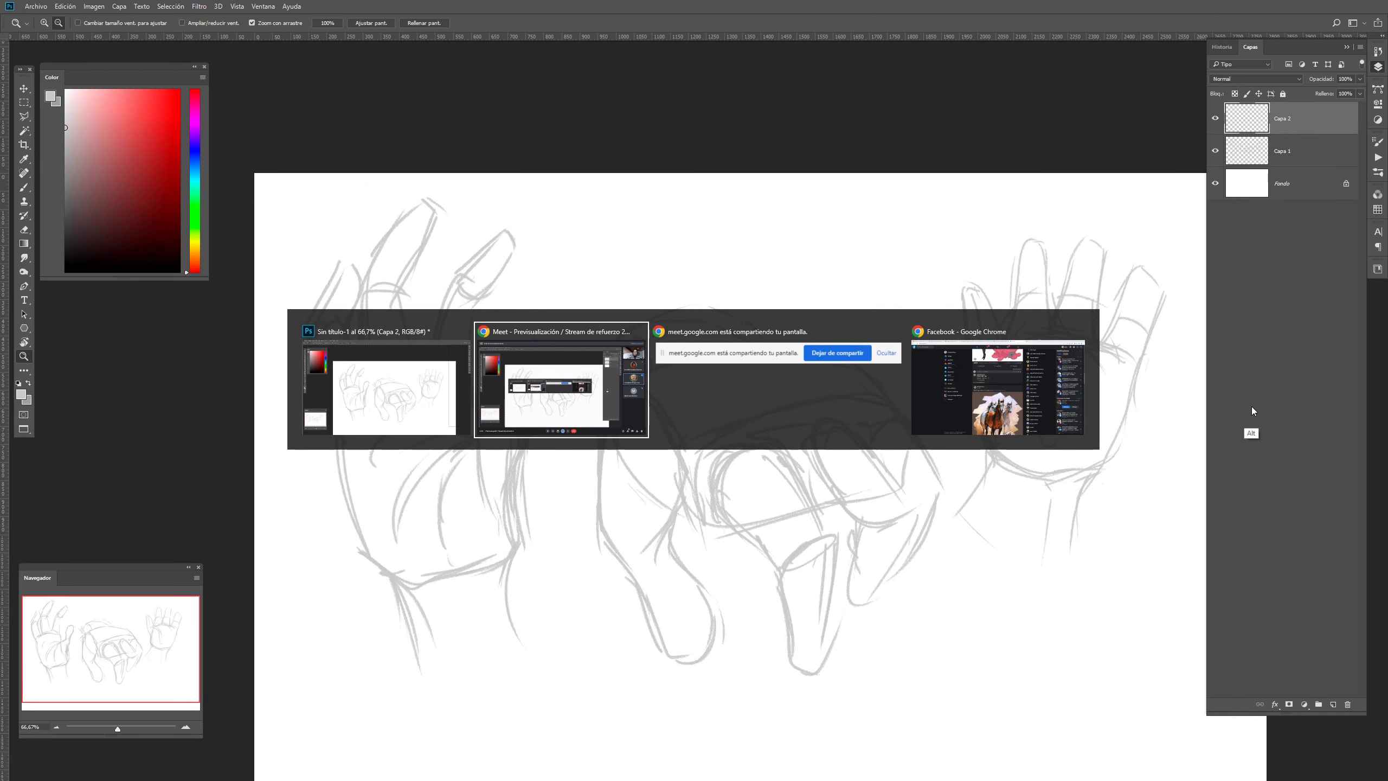
{"action": "key", "text": "alt+Tab"}
{"action": "key", "text": "alt+Tab"}
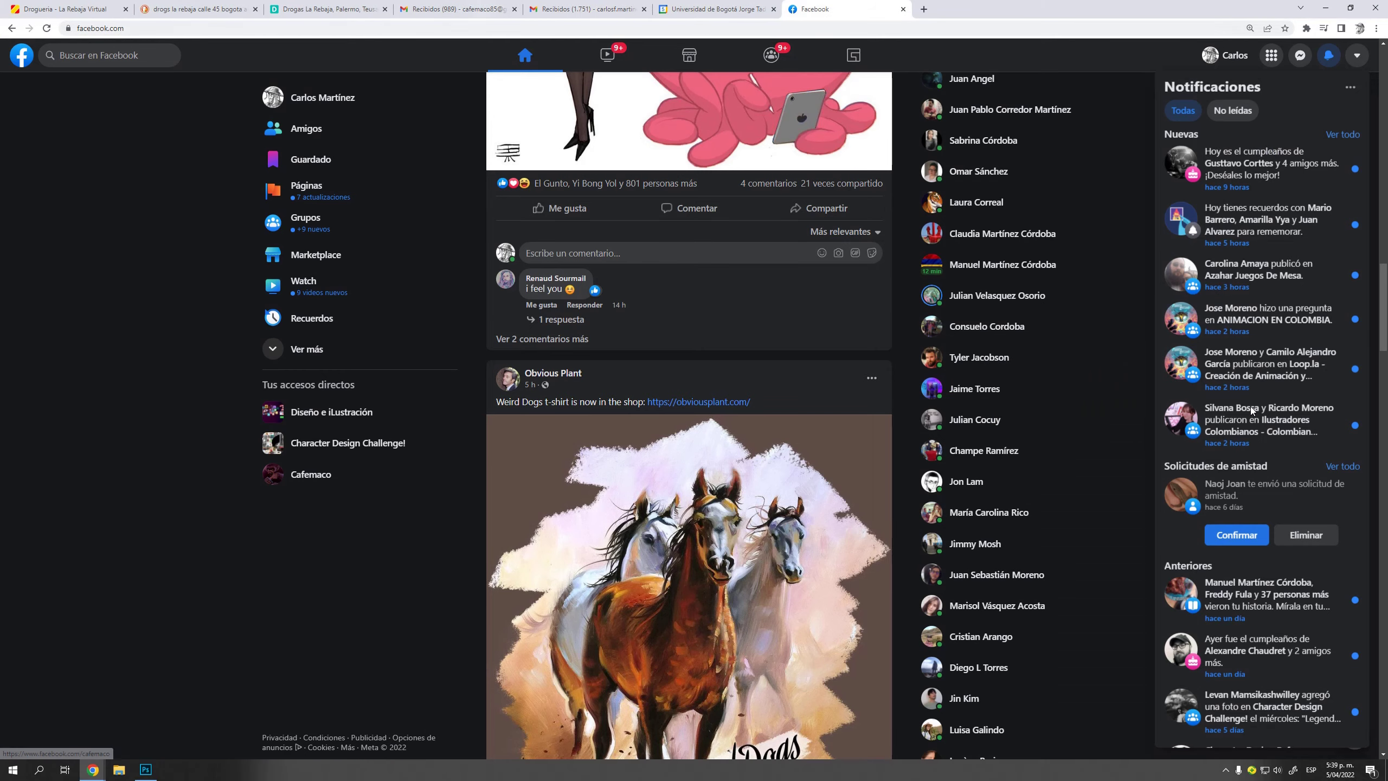
{"action": "key", "text": "ctrl+4"}
{"action": "key", "text": "ctrl+5"}
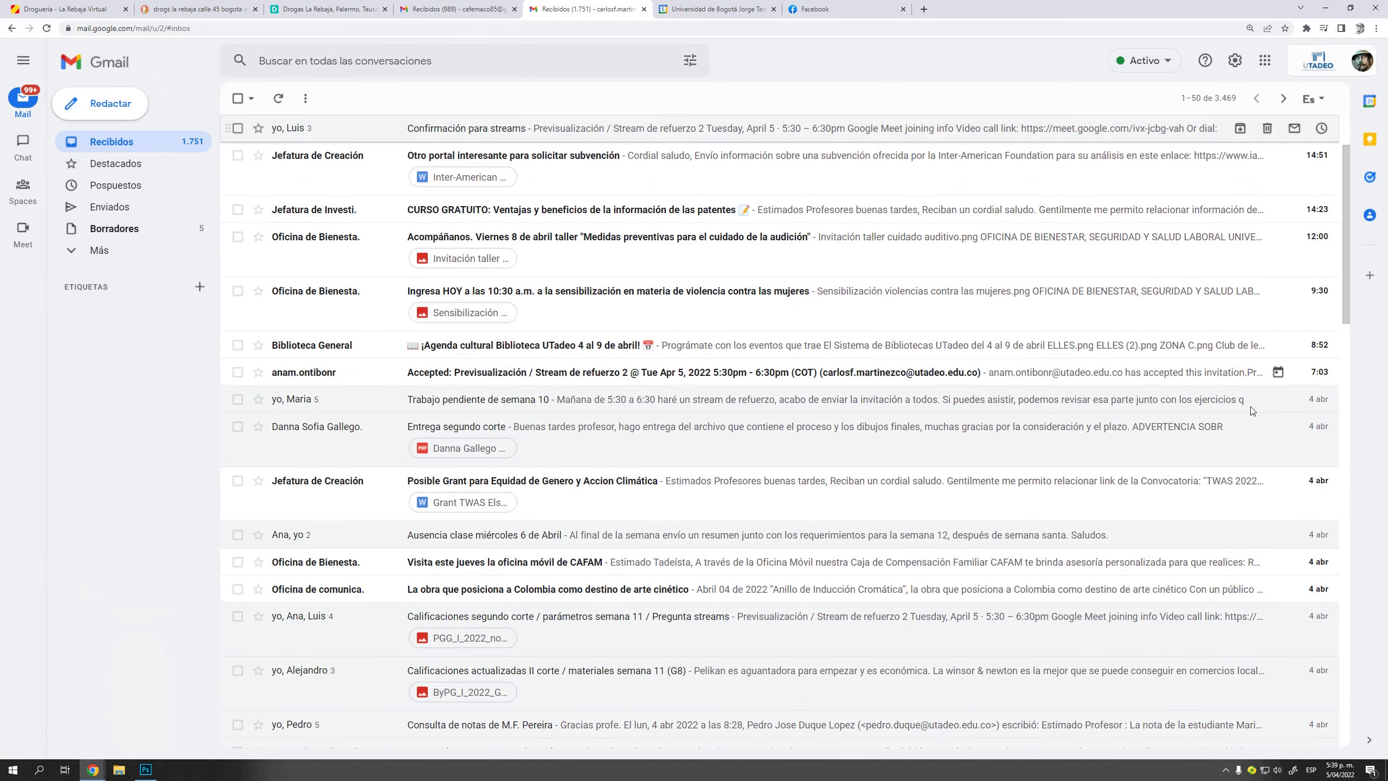
{"action": "key", "text": "Tab"}
{"action": "key", "text": "Tab"}
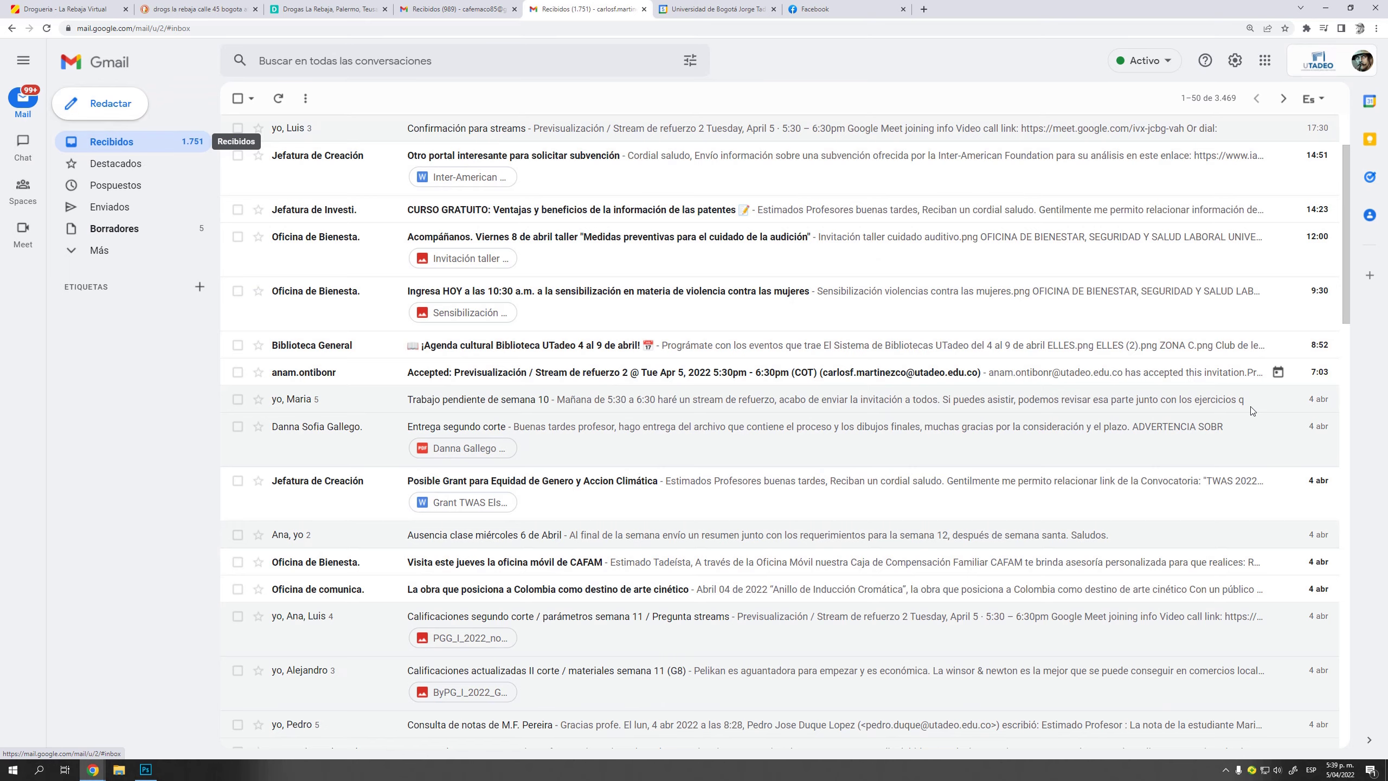
{"action": "key", "text": "F5"}
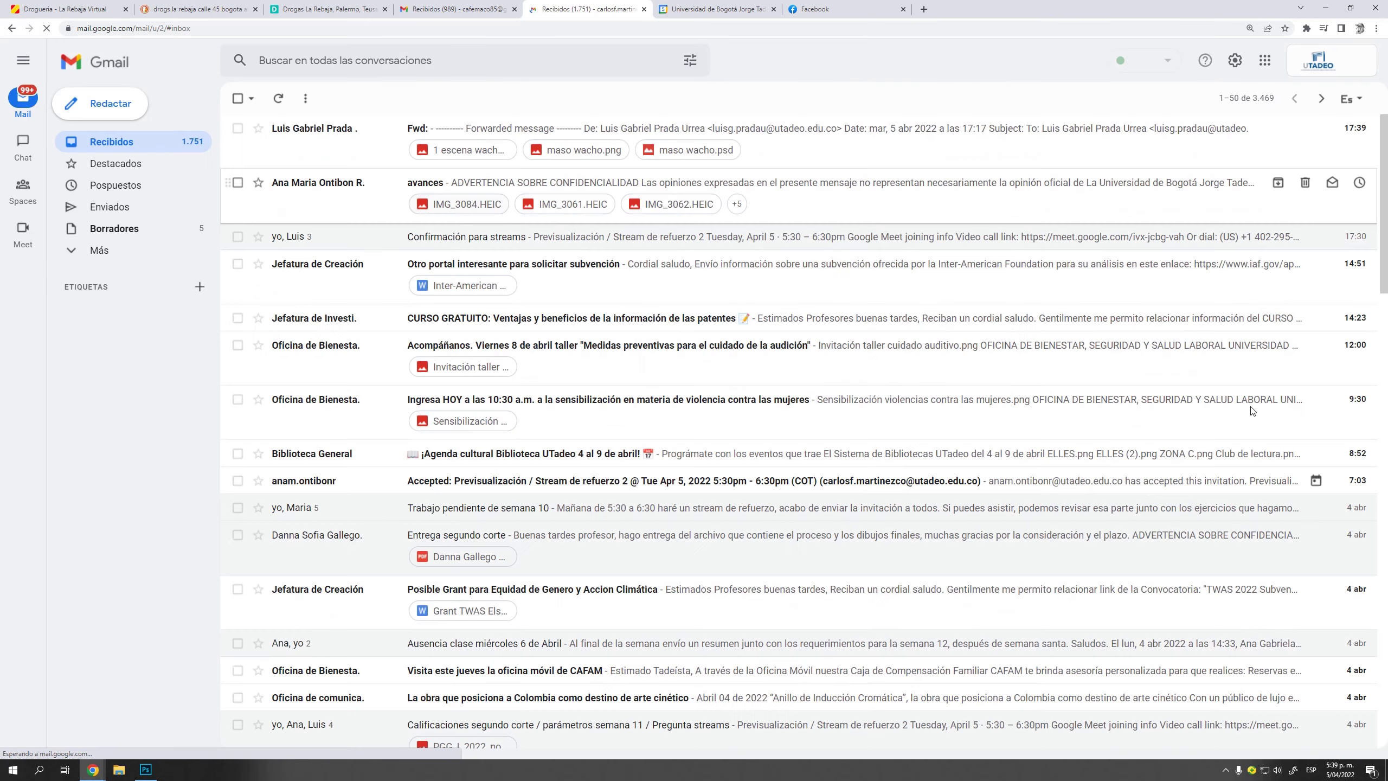
{"action": "key", "text": "Return"}
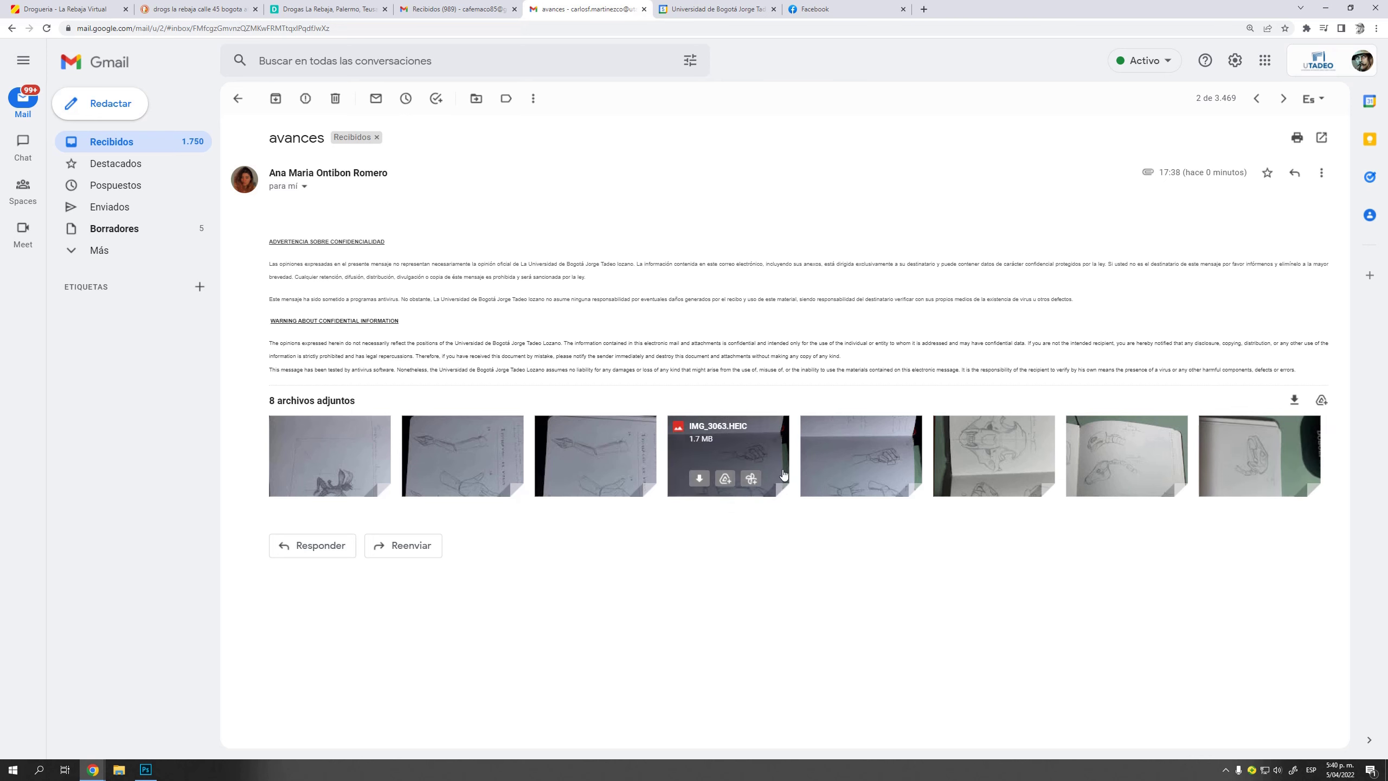
- Open the first attachment and step forward through the hand and skull sketch photos
{"action": "left_click", "coordinate": [354, 438]}
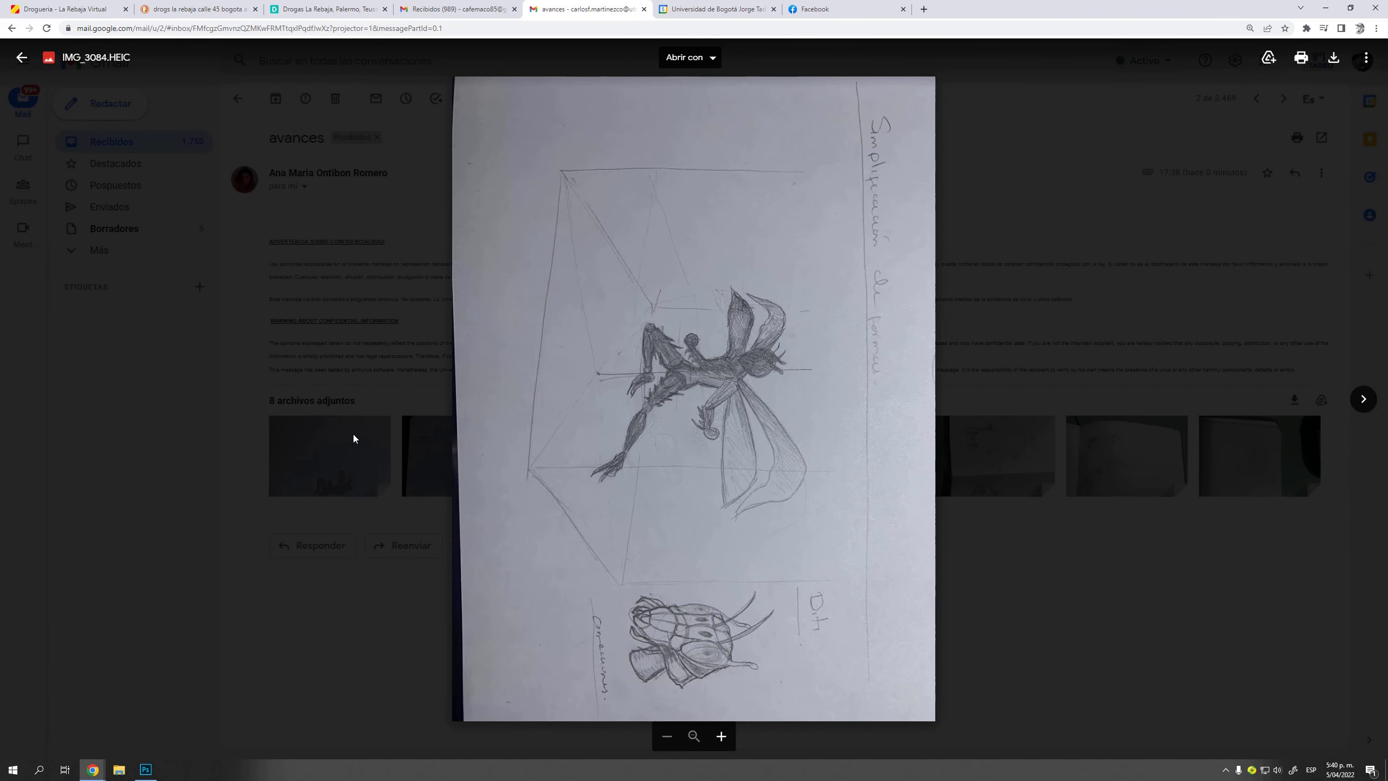
{"action": "key", "text": "Right"}
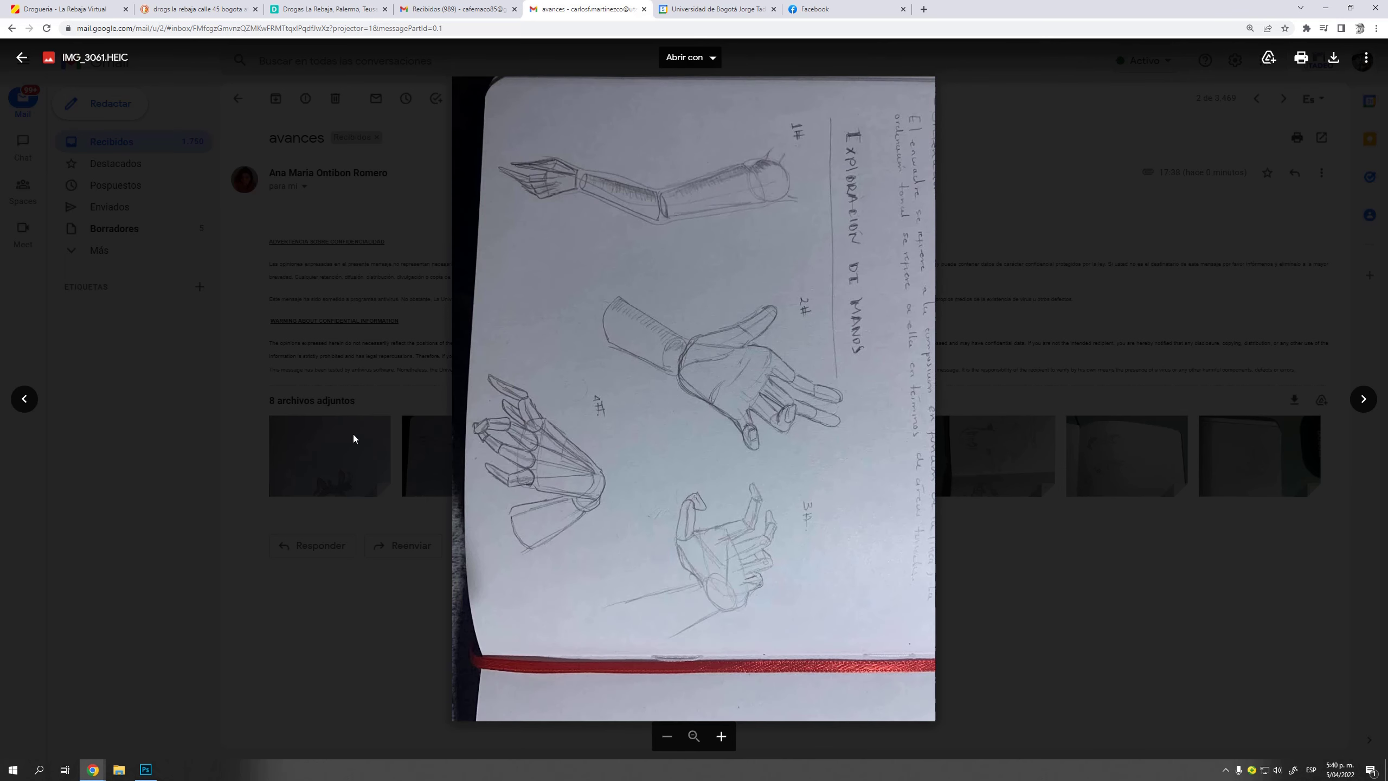
{"action": "key", "text": "Right"}
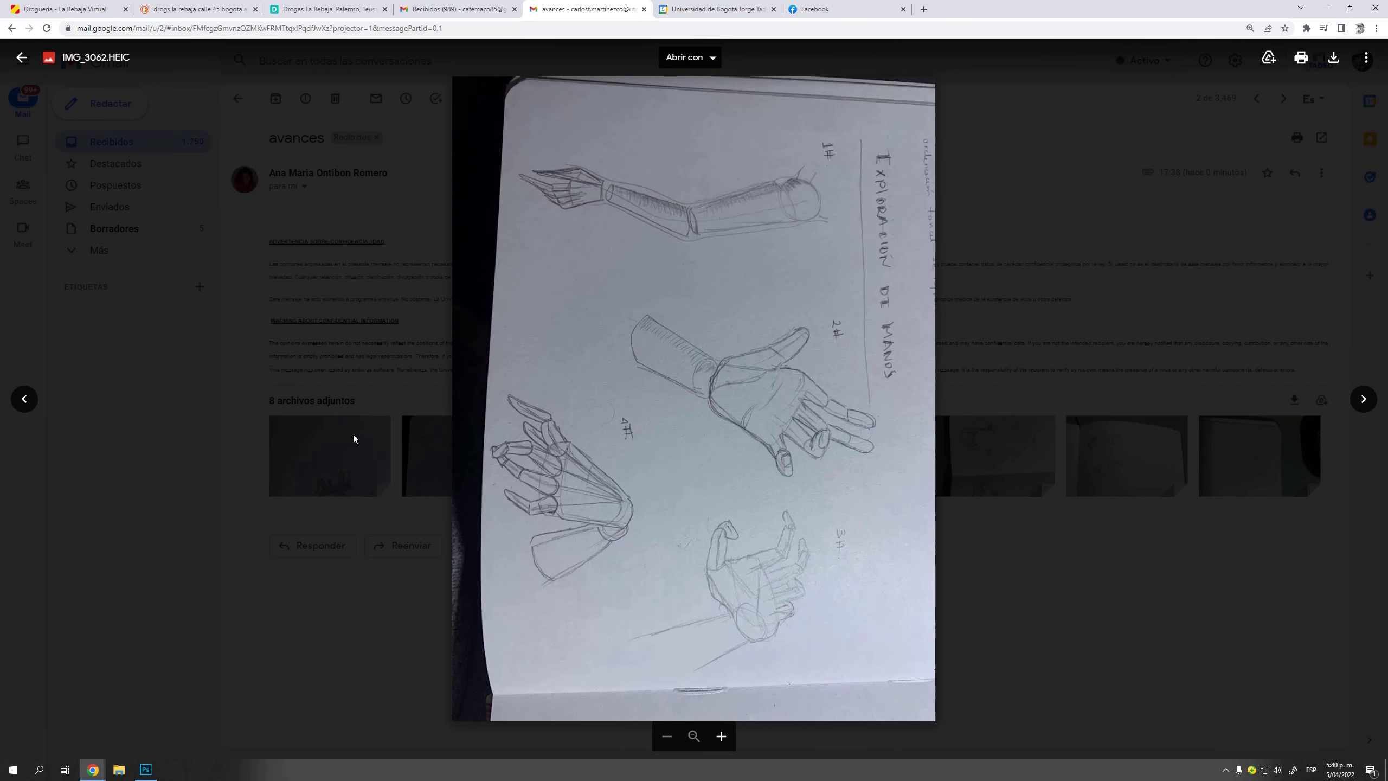
{"action": "key", "text": "Right"}
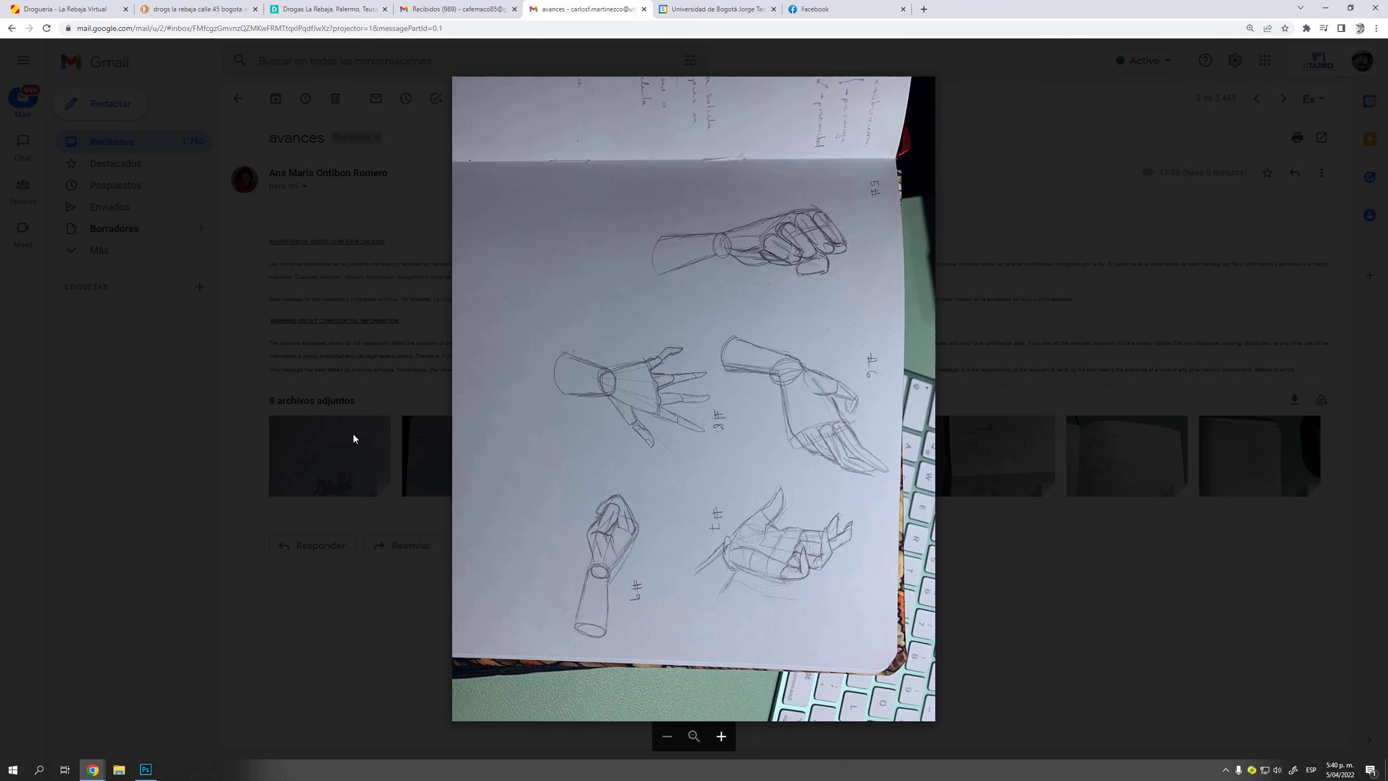
{"action": "key", "text": "Right"}
{"action": "key", "text": "Right"}
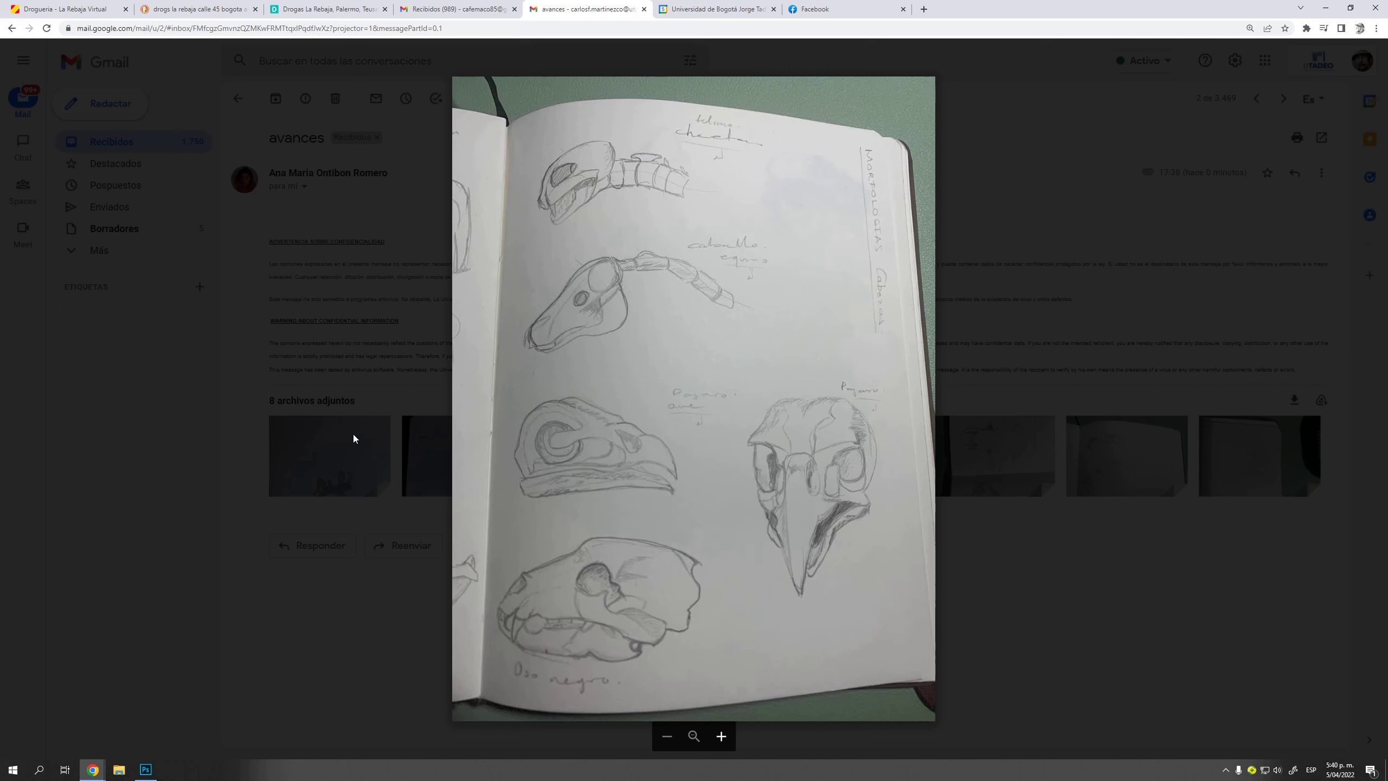
{"action": "key", "text": "Right"}
{"action": "key", "text": "Right"}
{"action": "key", "text": "Right"}
- Flip back and forth through the skull and hand sketch photos, ending on IMG_3084
{"action": "key", "text": "Left"}
{"action": "key", "text": "Left"}
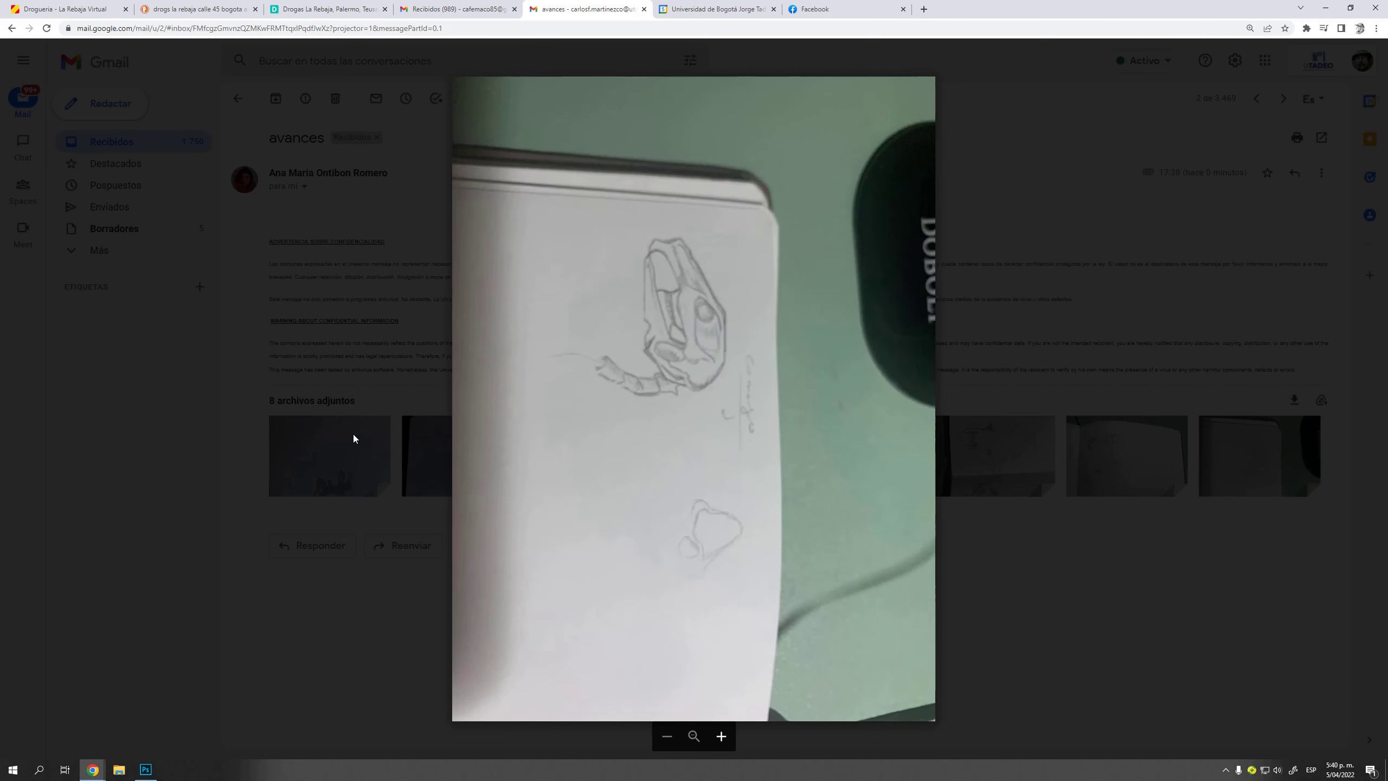
{"action": "key", "text": "Right"}
{"action": "key", "text": "Right"}
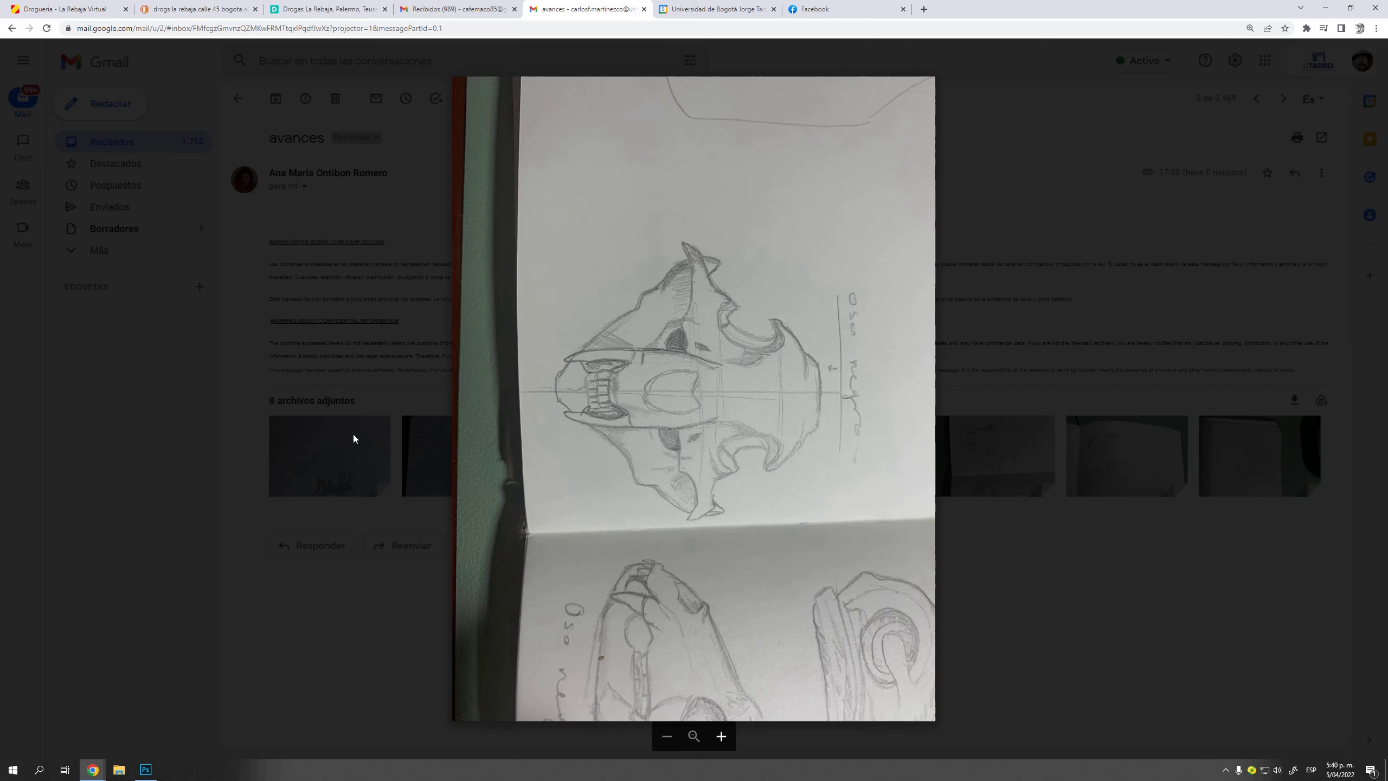
{"action": "key", "text": "Right"}
{"action": "key", "text": "Left"}
{"action": "key", "text": "Left"}
{"action": "key", "text": "Left"}
{"action": "key", "text": "Right"}
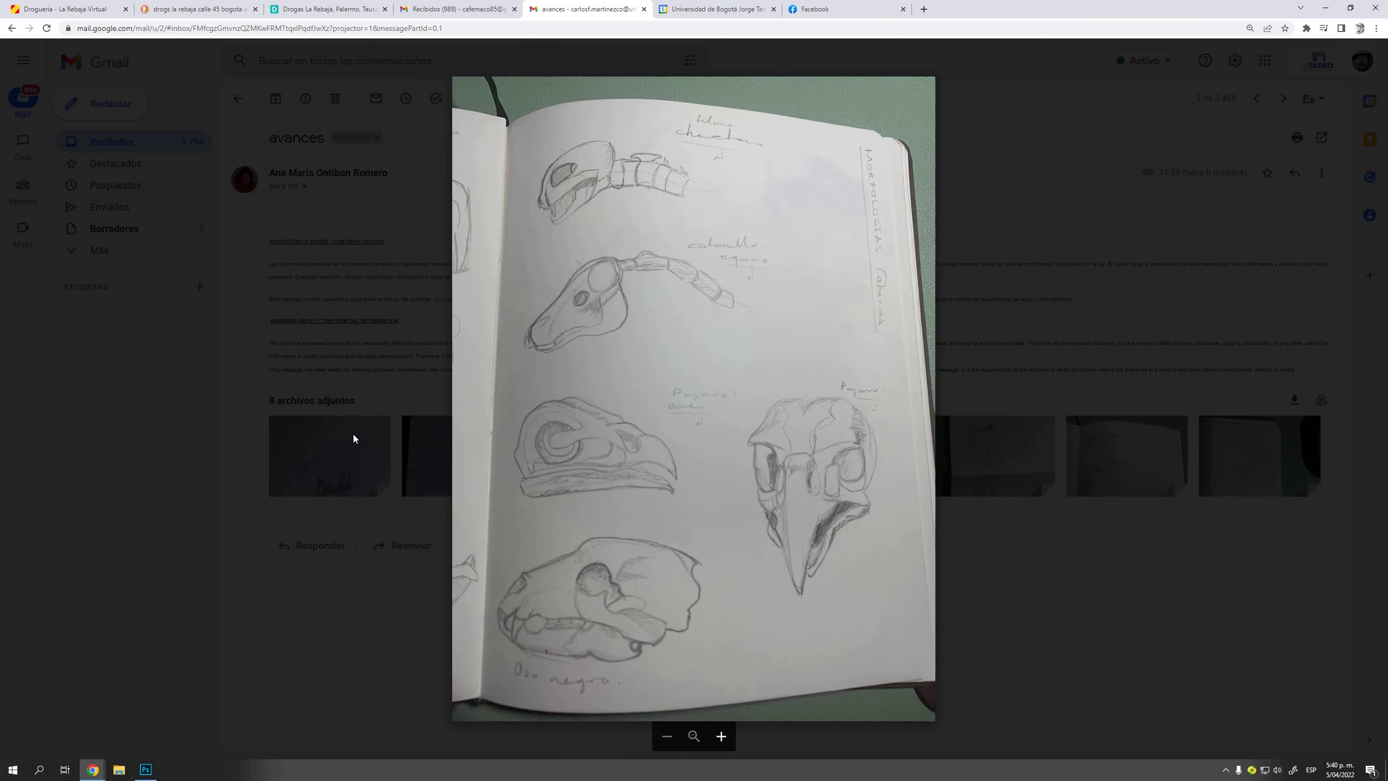
{"action": "key", "text": "Right"}
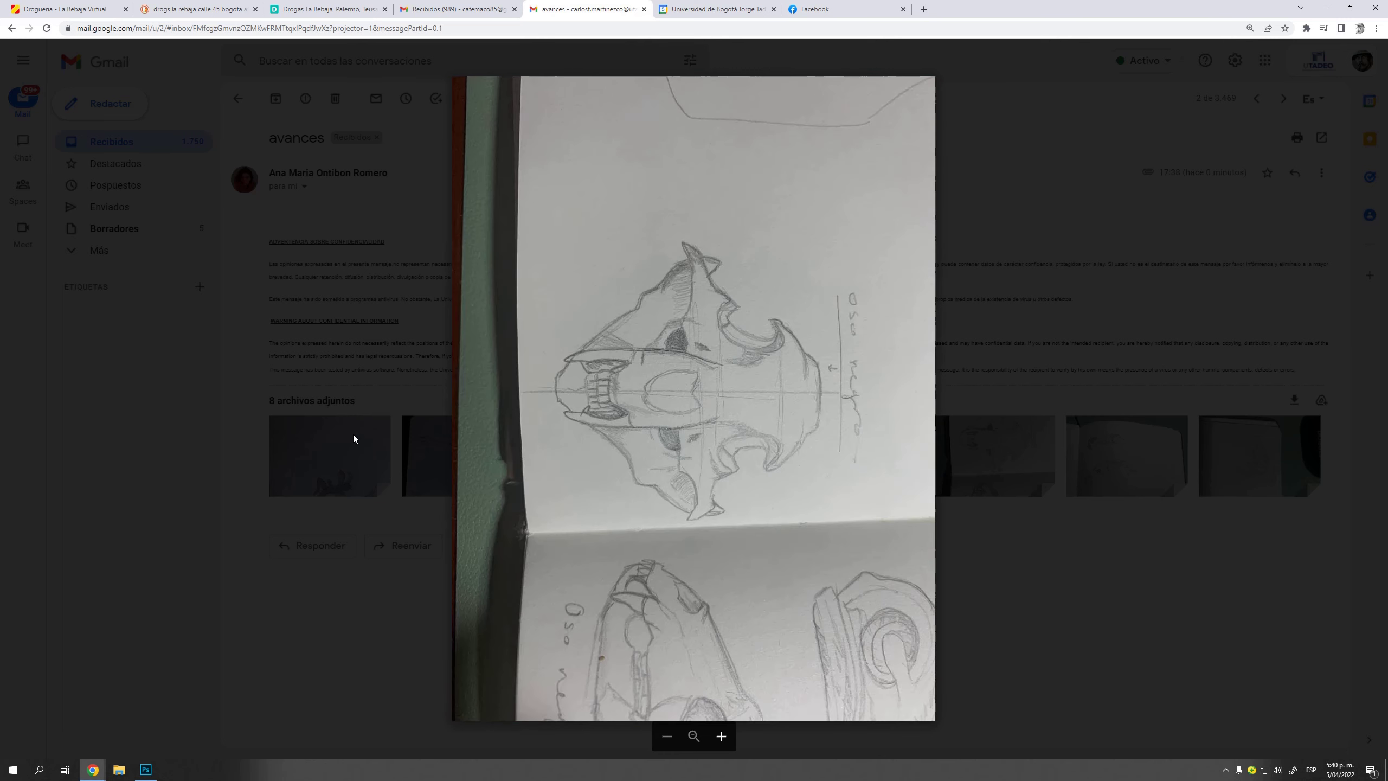
{"action": "key", "text": "Right"}
{"action": "key", "text": "Left"}
{"action": "key", "text": "Left"}
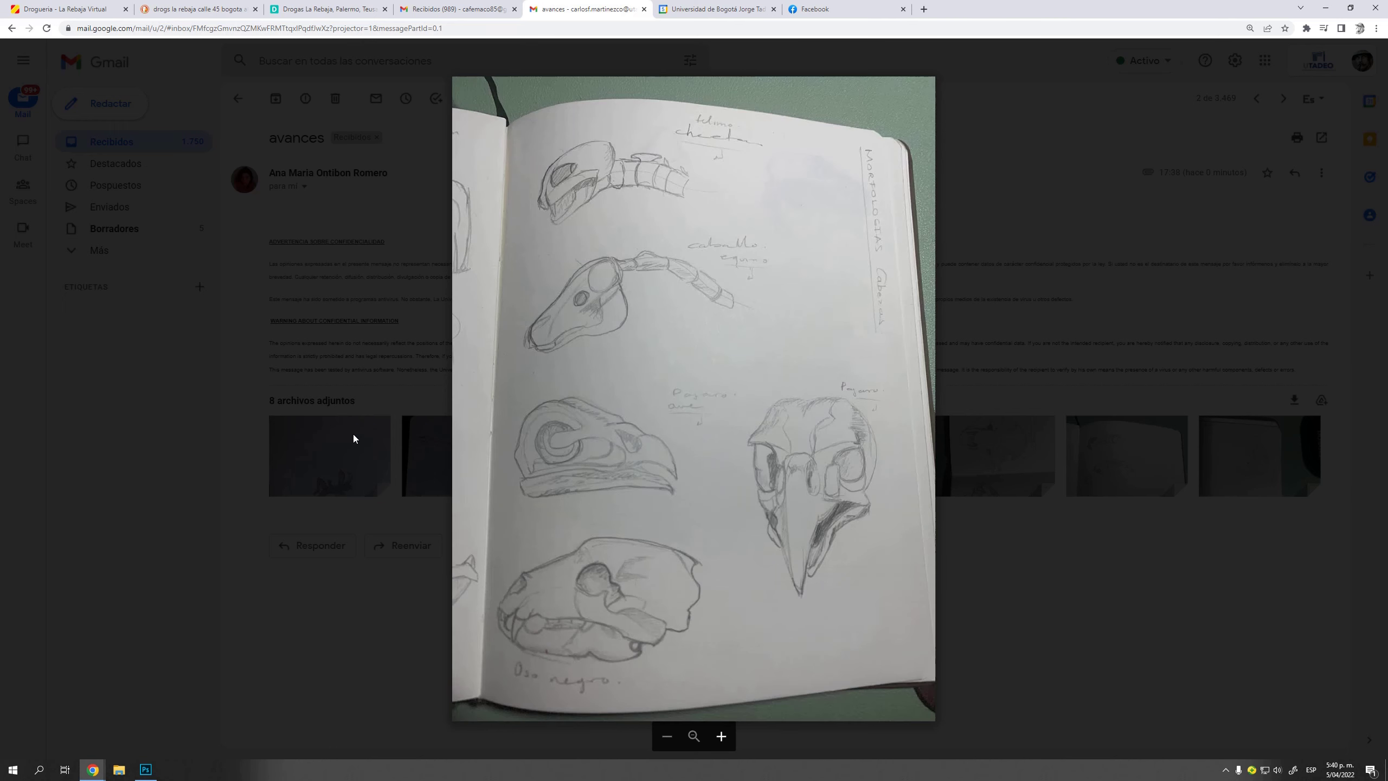
{"action": "key", "text": "Right"}
{"action": "key", "text": "Right"}
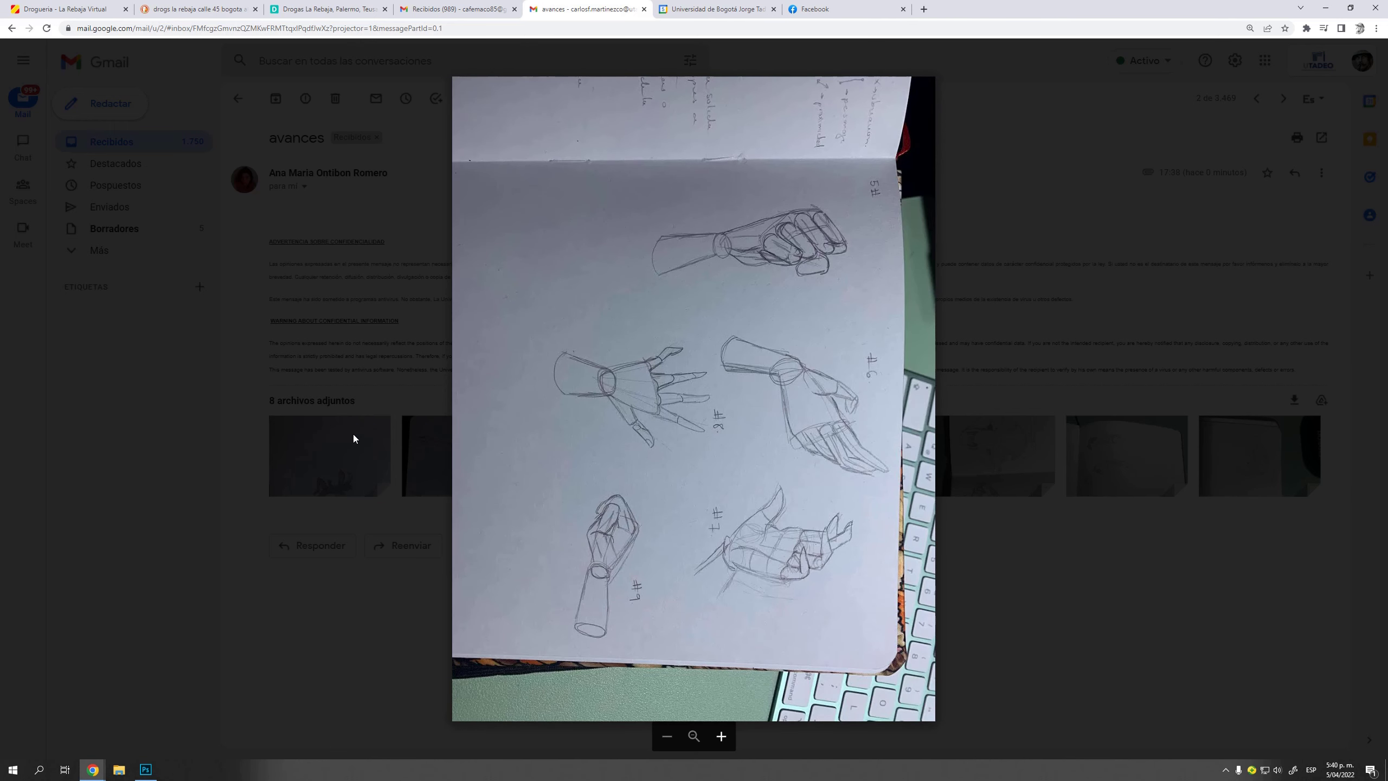
{"action": "key", "text": "Left"}
{"action": "key", "text": "Left"}
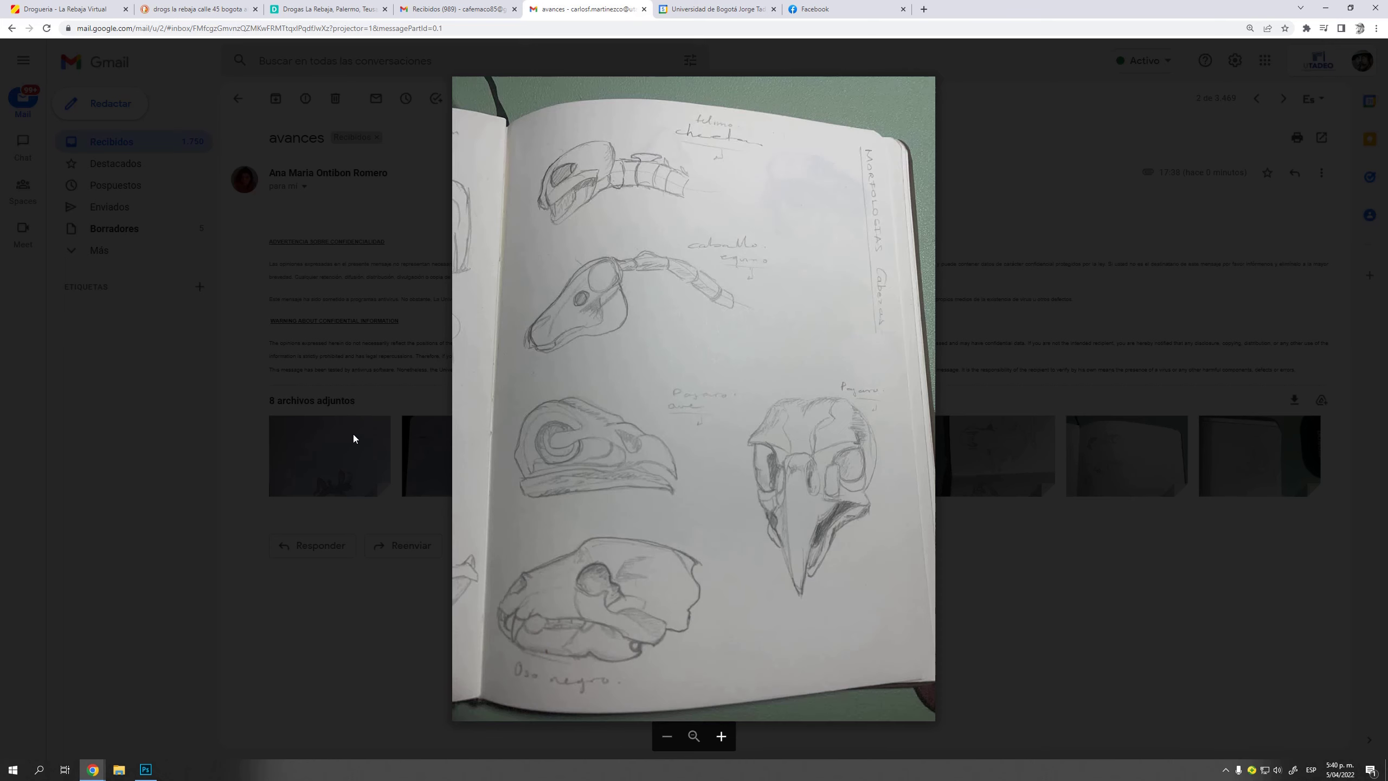
{"action": "key", "text": "Right"}
{"action": "key", "text": "Right"}
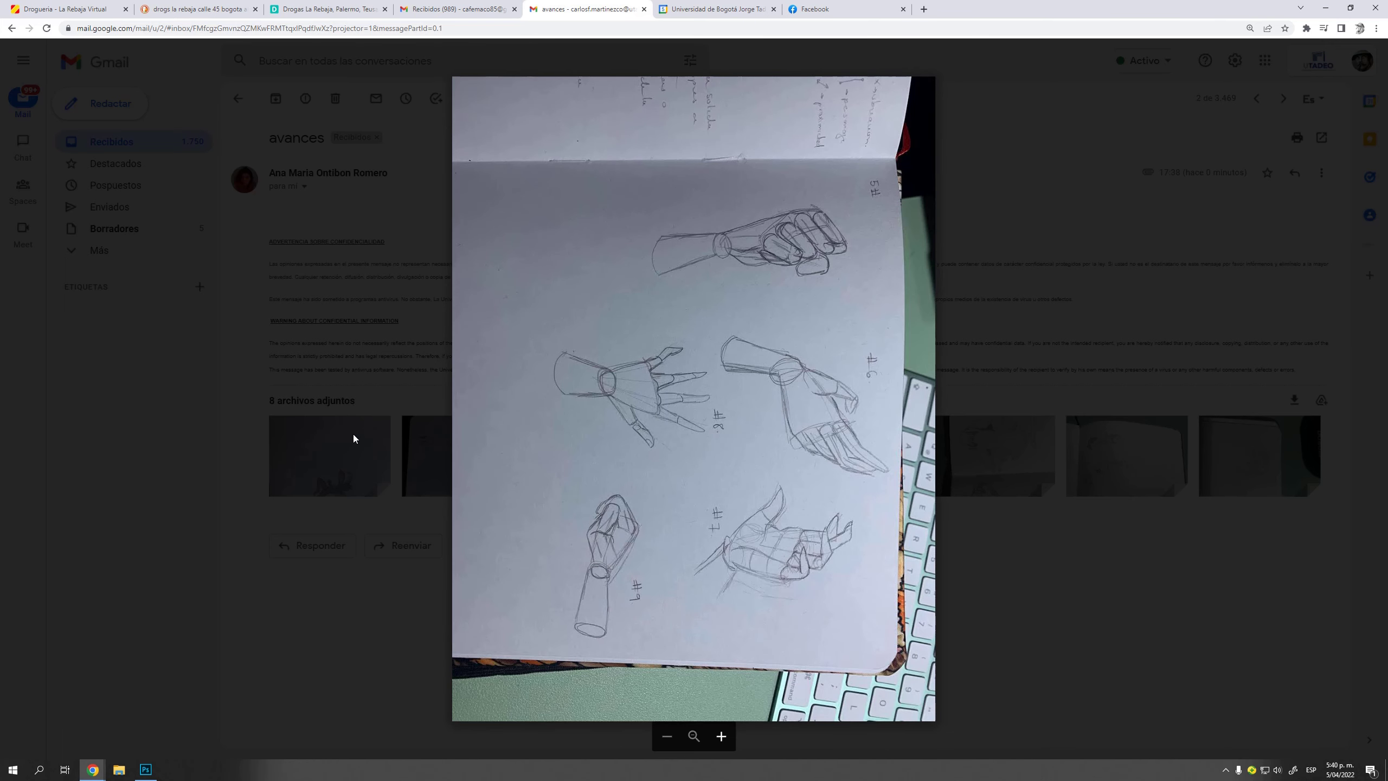
{"action": "key", "text": "Right"}
{"action": "key", "text": "Right"}
{"action": "key", "text": "Right"}
{"action": "key", "text": "Right"}
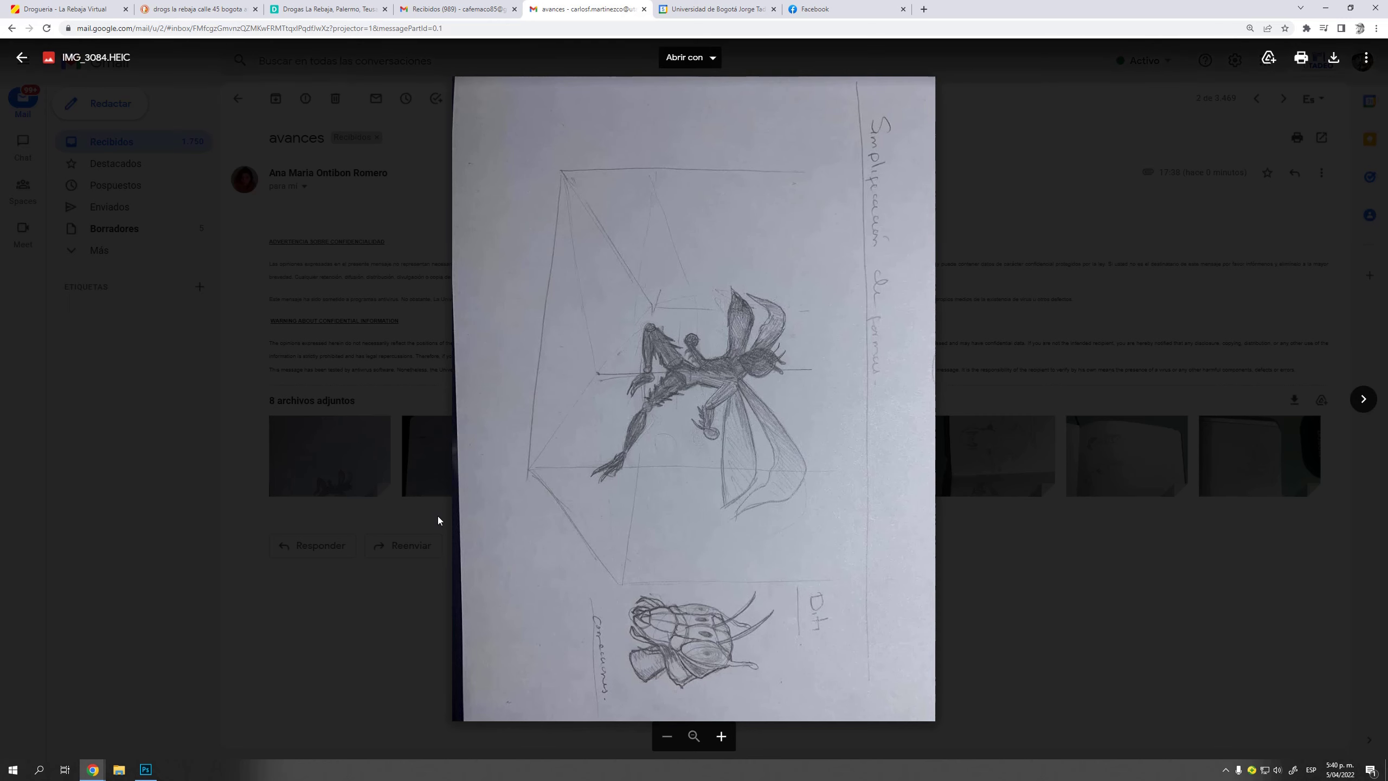
- Download IMG_3084 and IMG_3085, then show them in the Descargas folder
{"action": "left_click", "coordinate": [386, 617]}
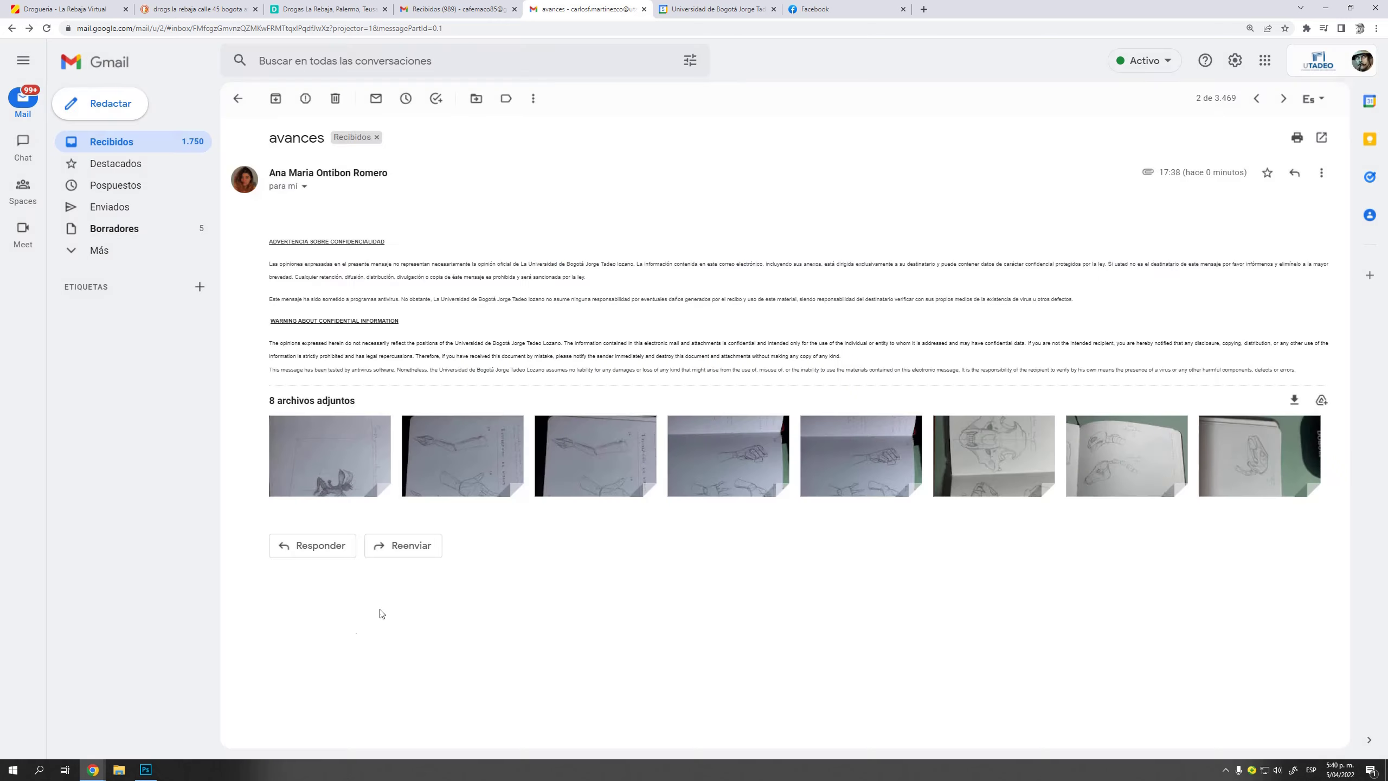
{"action": "left_click", "coordinate": [300, 478]}
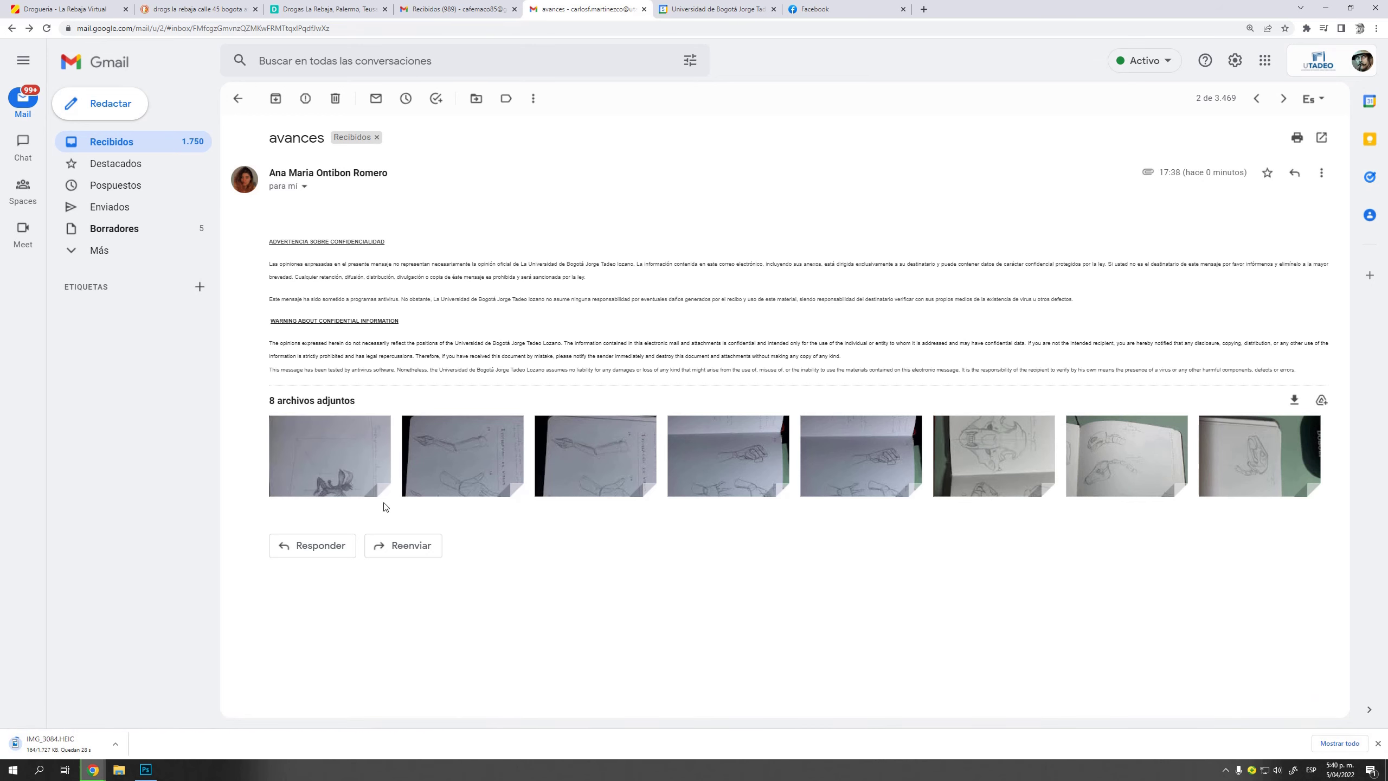
{"action": "left_click", "coordinate": [432, 479]}
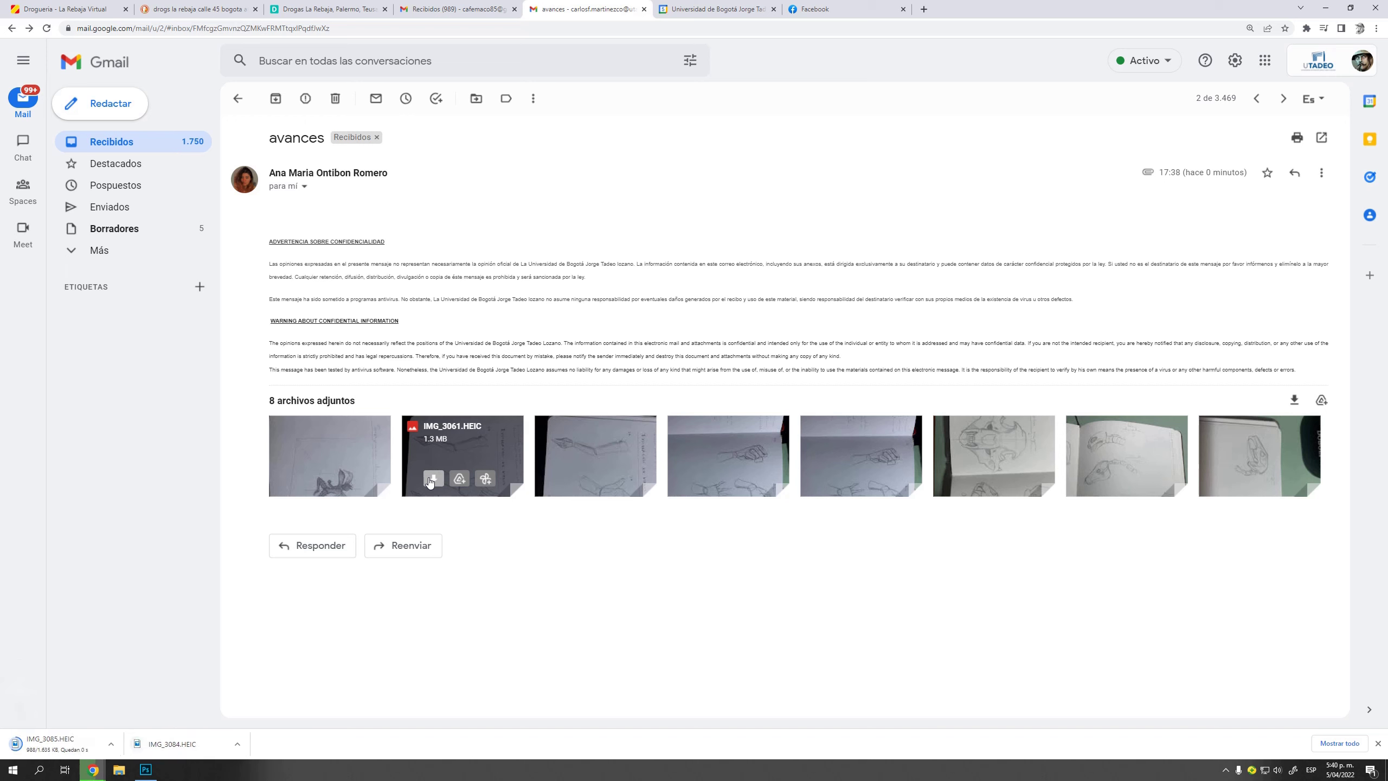
{"action": "left_click", "coordinate": [431, 480]}
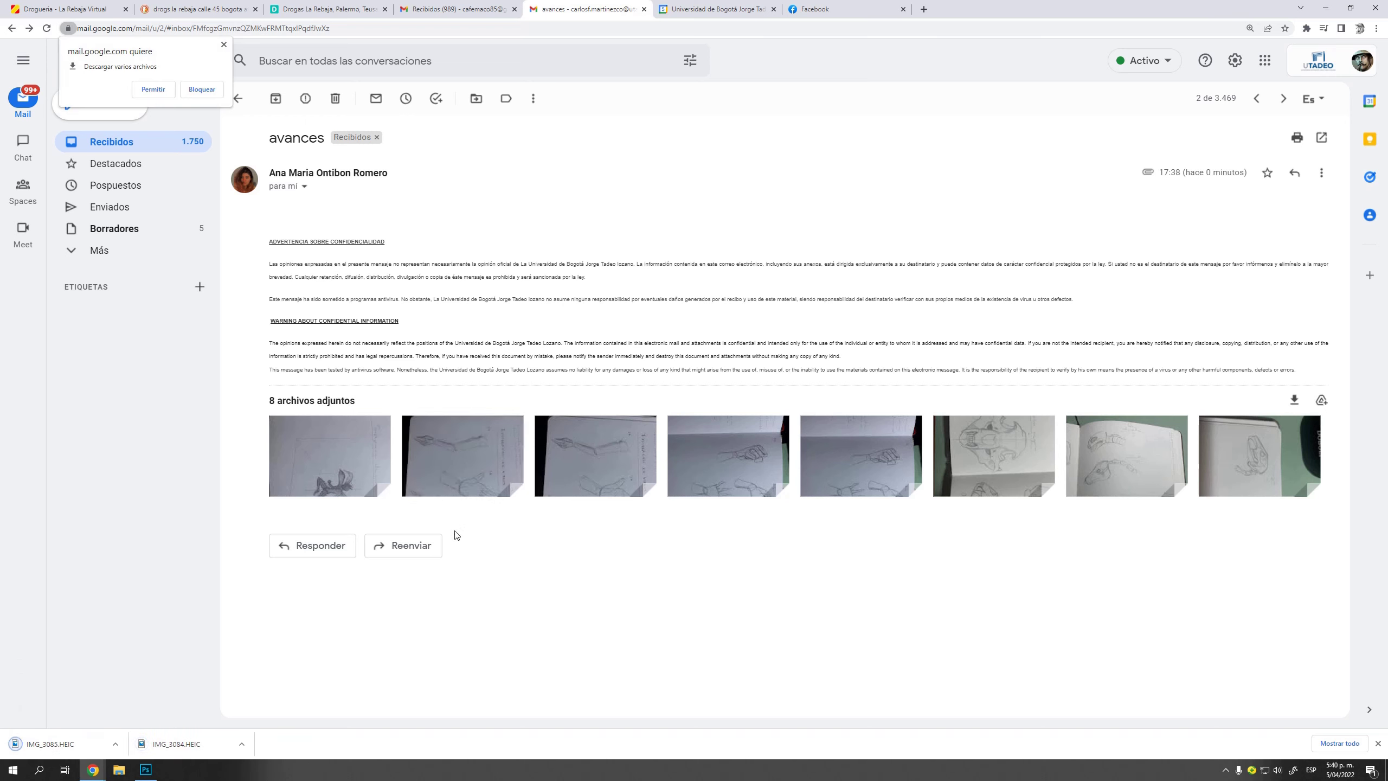
{"action": "left_click", "coordinate": [115, 743]}
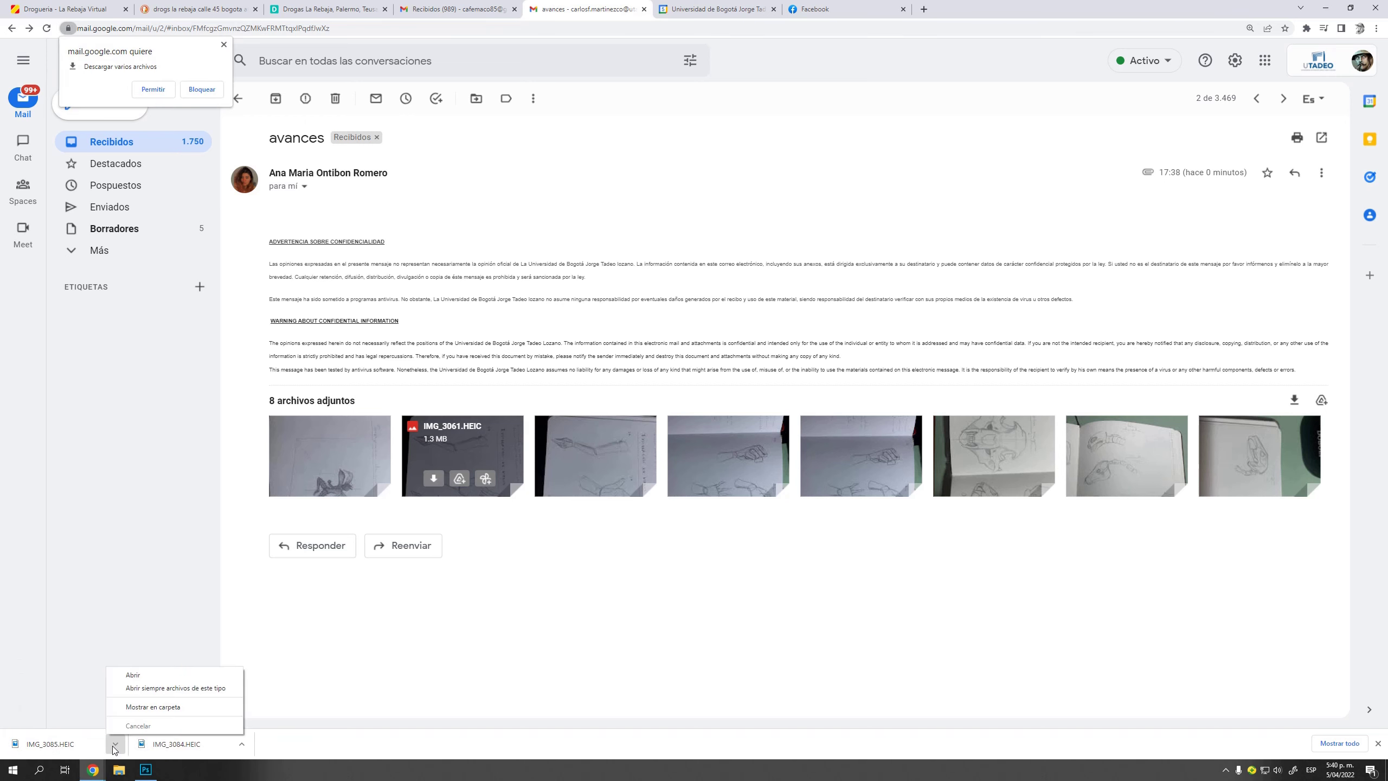
{"action": "left_click", "coordinate": [152, 709]}
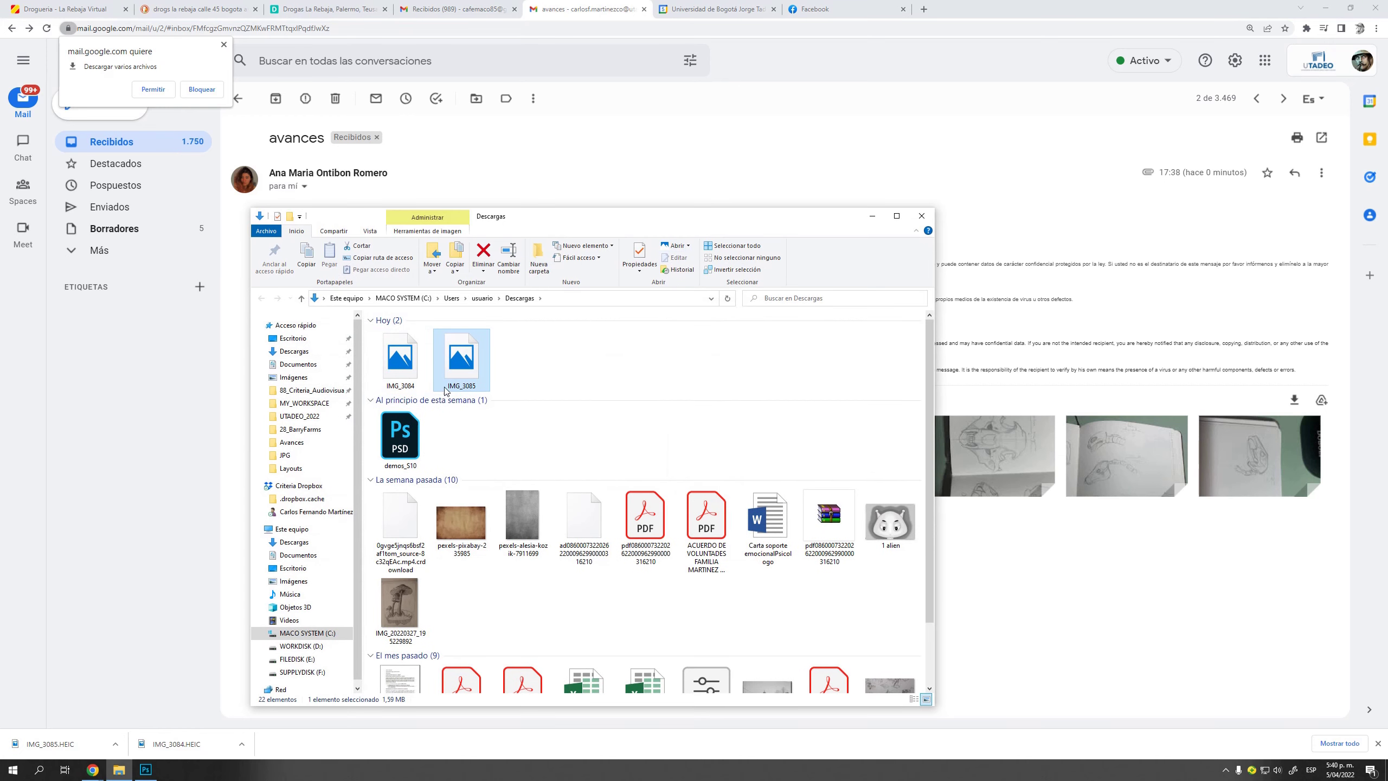
- Allow multiple downloads, then try opening IMG_3061 in Photos and close it
{"action": "right_click", "coordinate": [451, 370]}
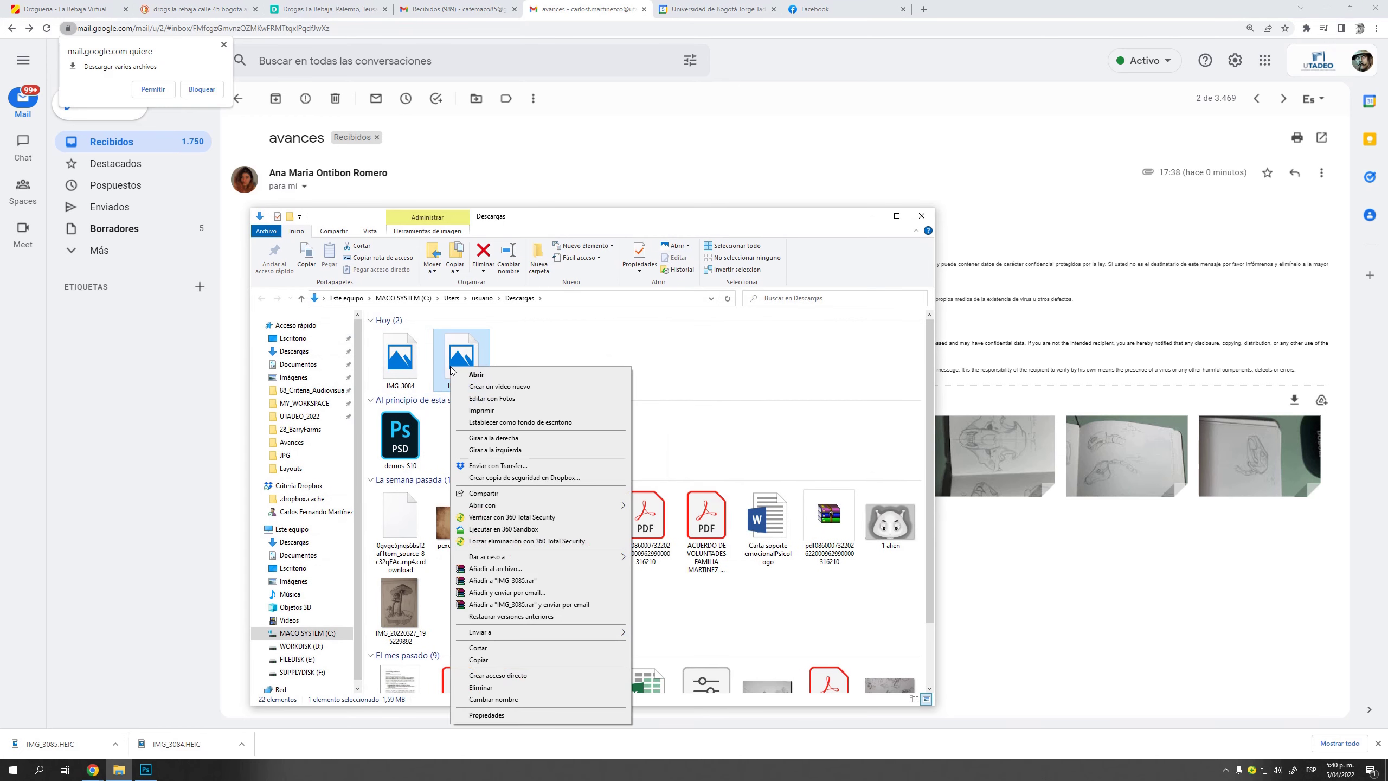
{"action": "left_click", "coordinate": [153, 89]}
{"action": "key", "text": "alt+Tab"}
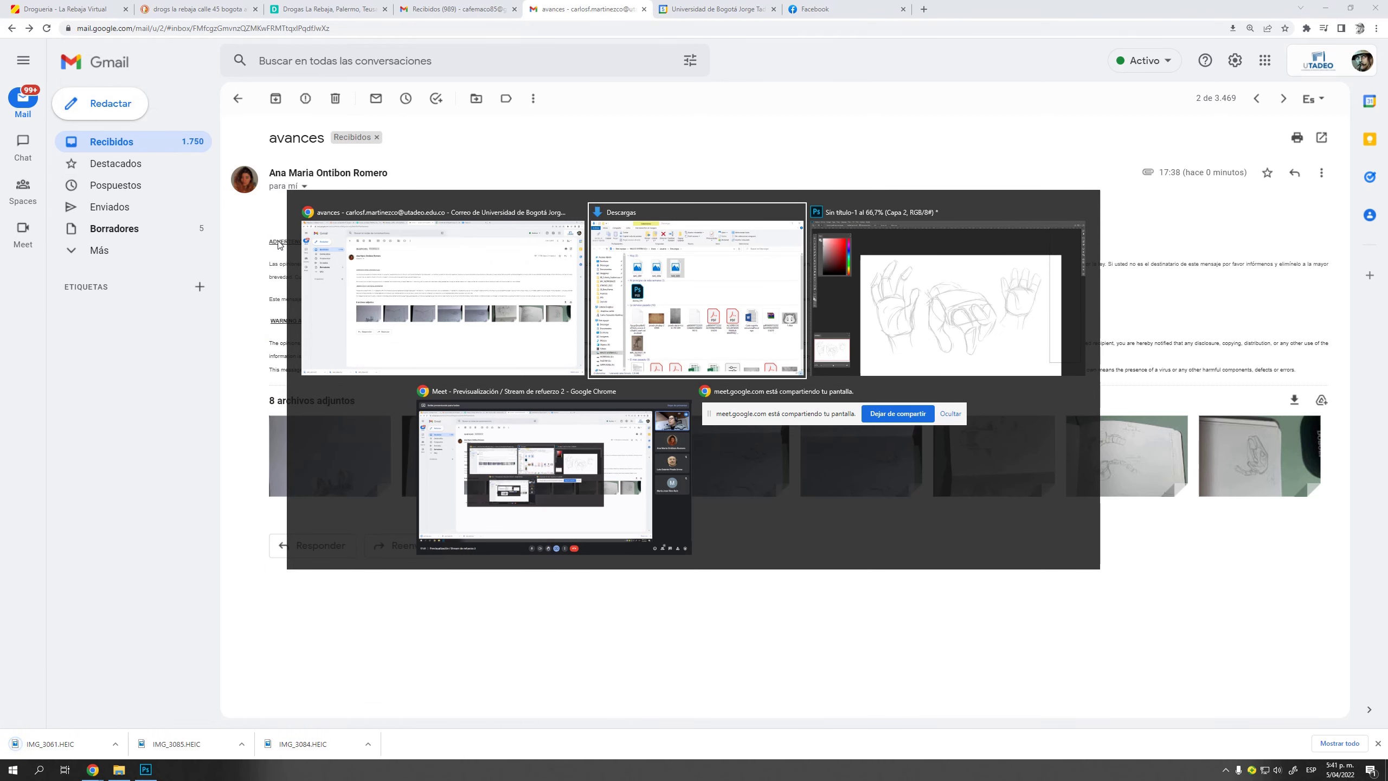
{"action": "left_click", "coordinate": [643, 321]}
{"action": "left_click", "coordinate": [403, 361]}
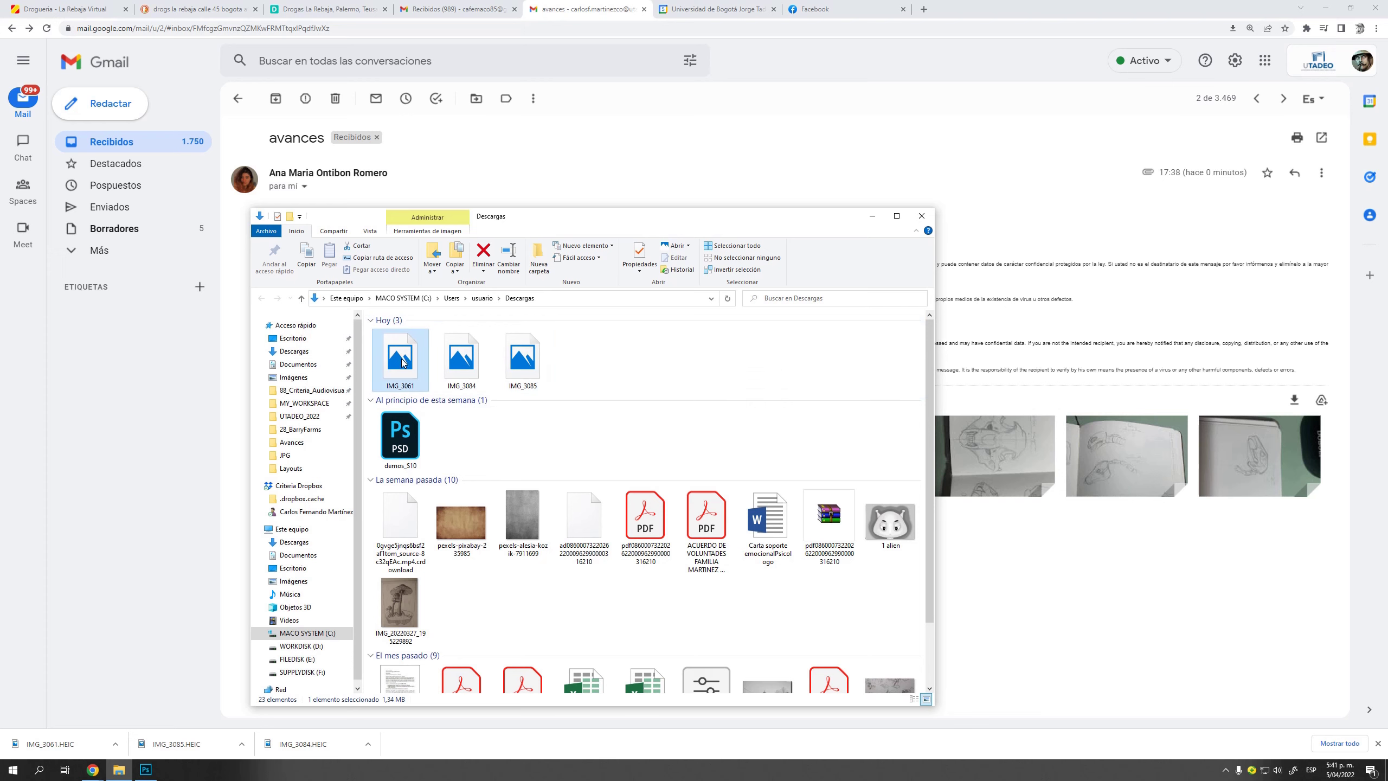
{"action": "right_click", "coordinate": [407, 363]}
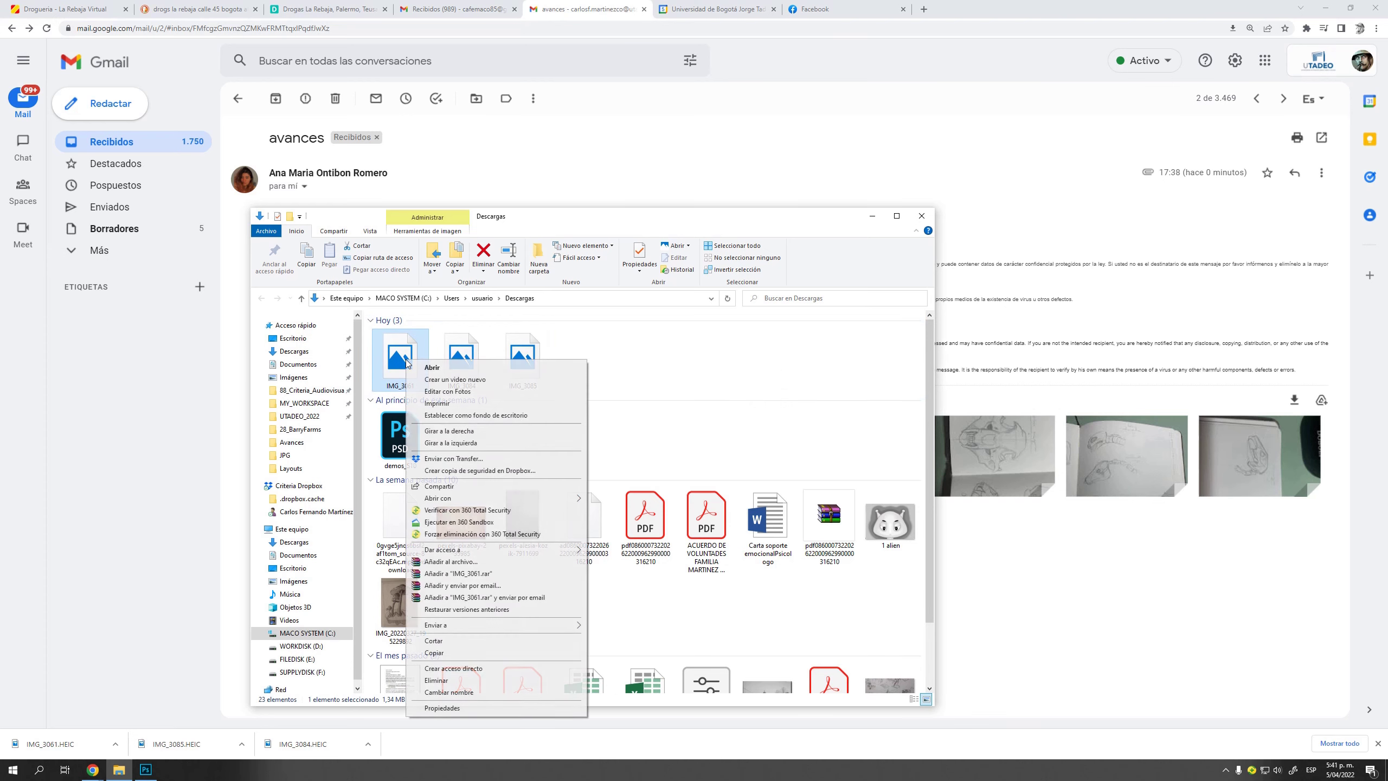
{"action": "mouse_move", "coordinate": [499, 503]}
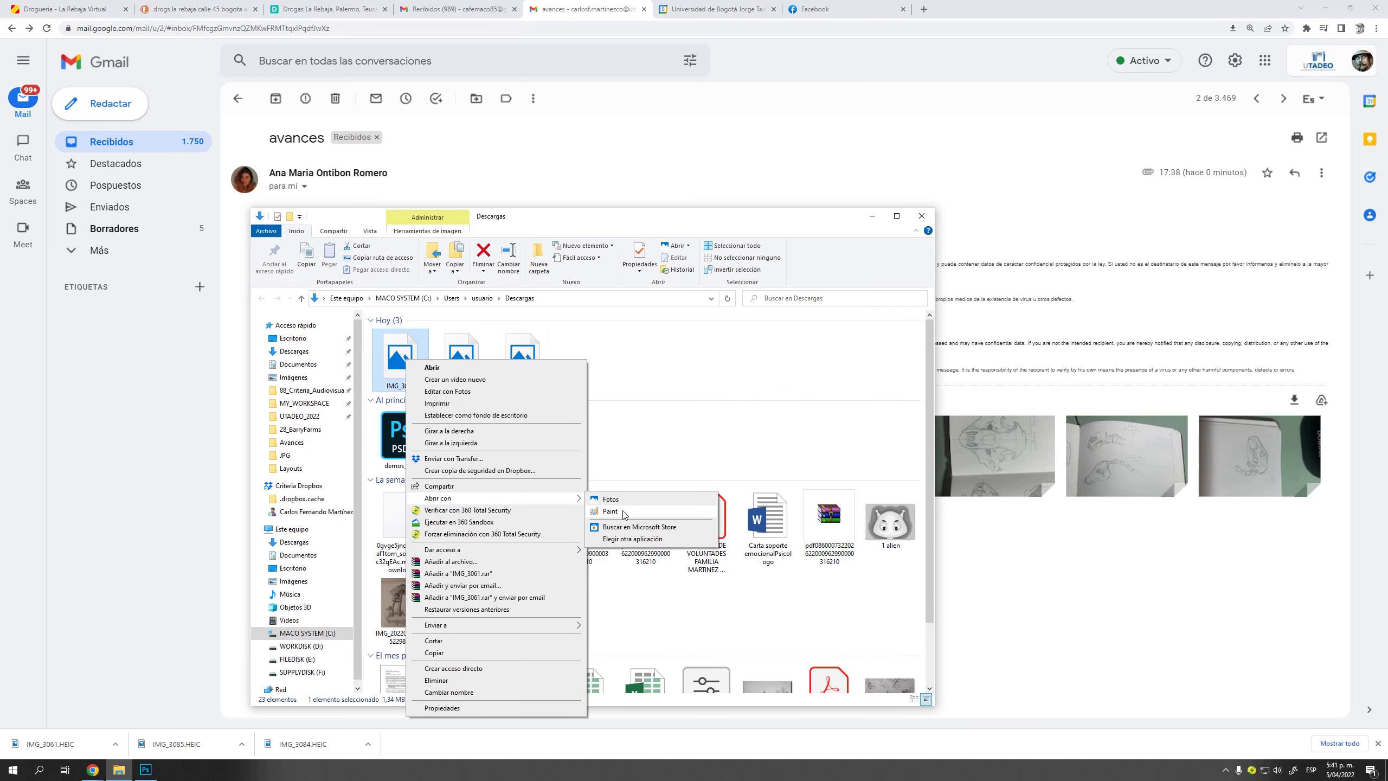
{"action": "left_click", "coordinate": [610, 499]}
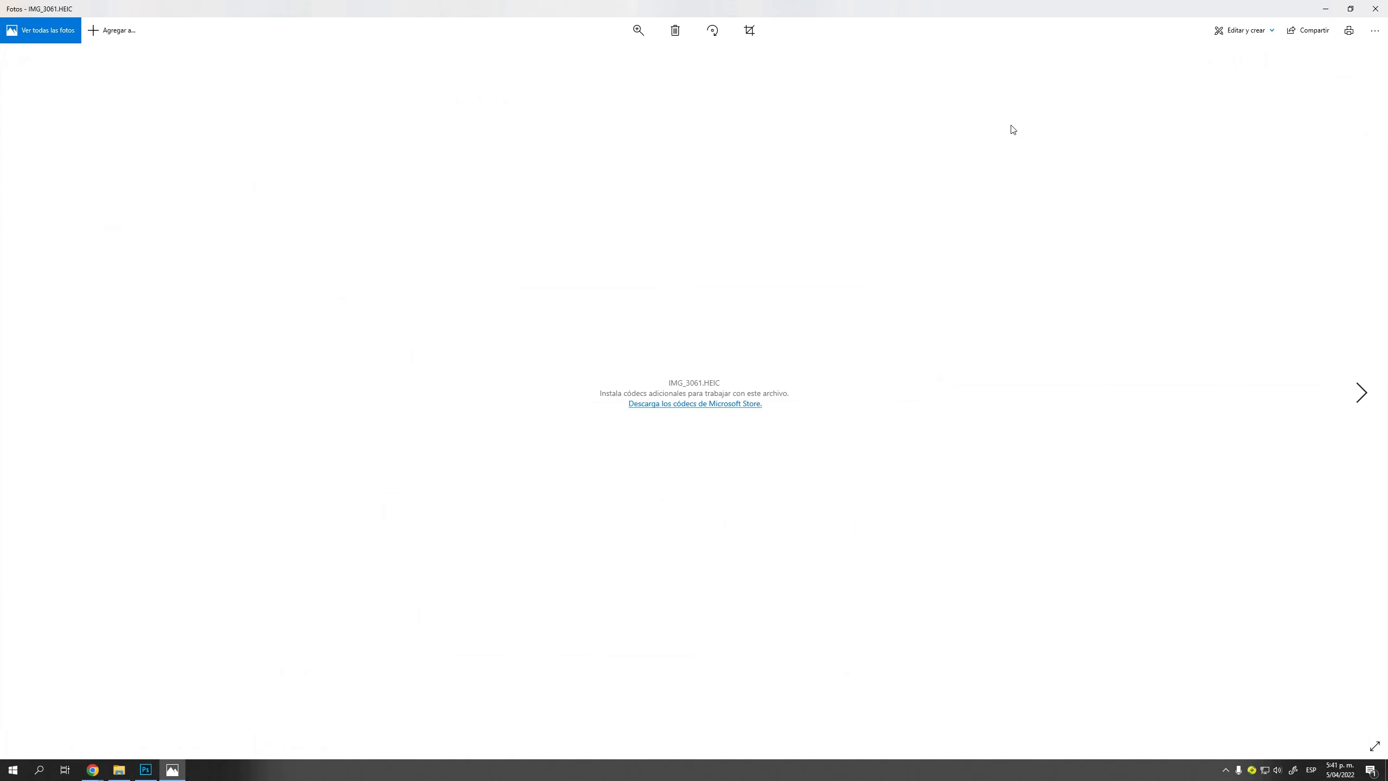
{"action": "left_click", "coordinate": [1375, 9]}
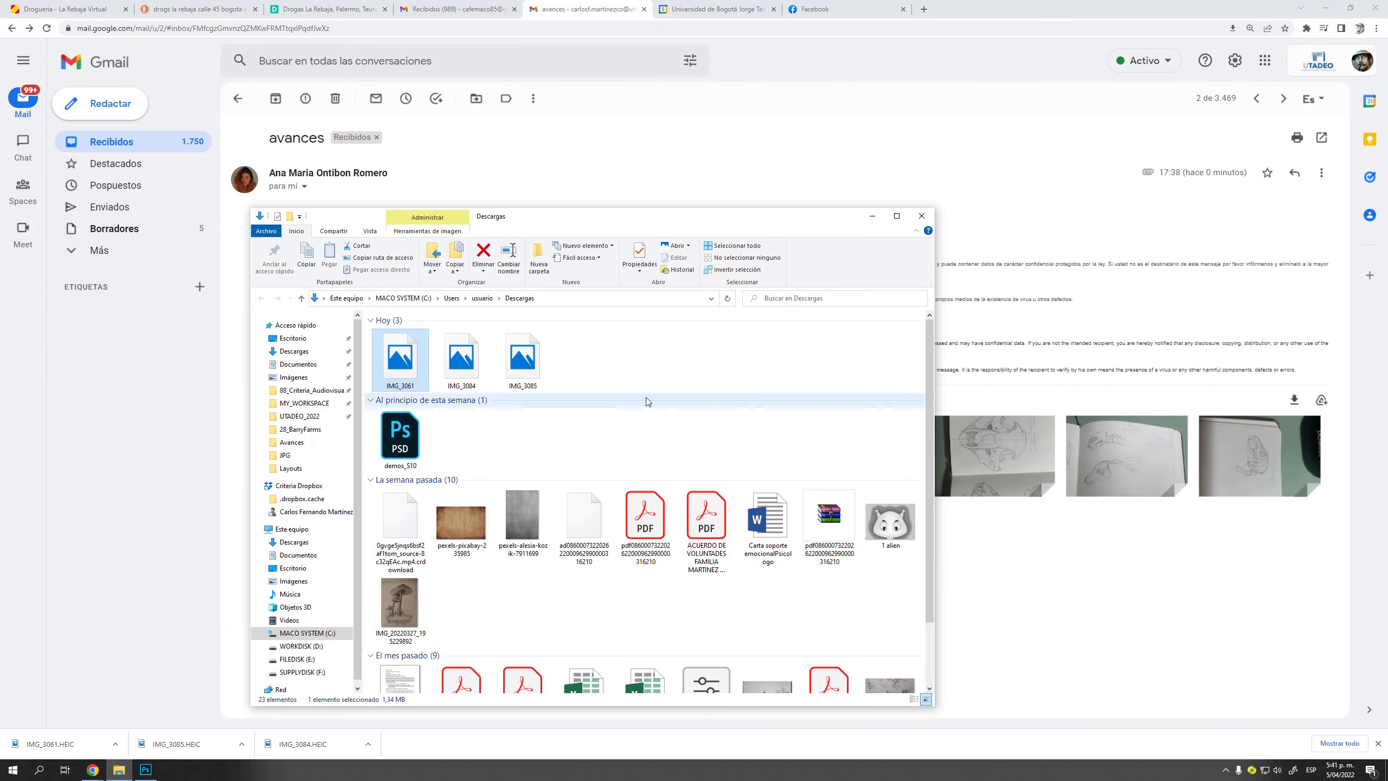
- Open and enlarge the IMG_3084 fairy sketch in Gmail's attachment viewer
{"action": "left_click", "coordinate": [125, 550]}
{"action": "left_click", "coordinate": [334, 443]}
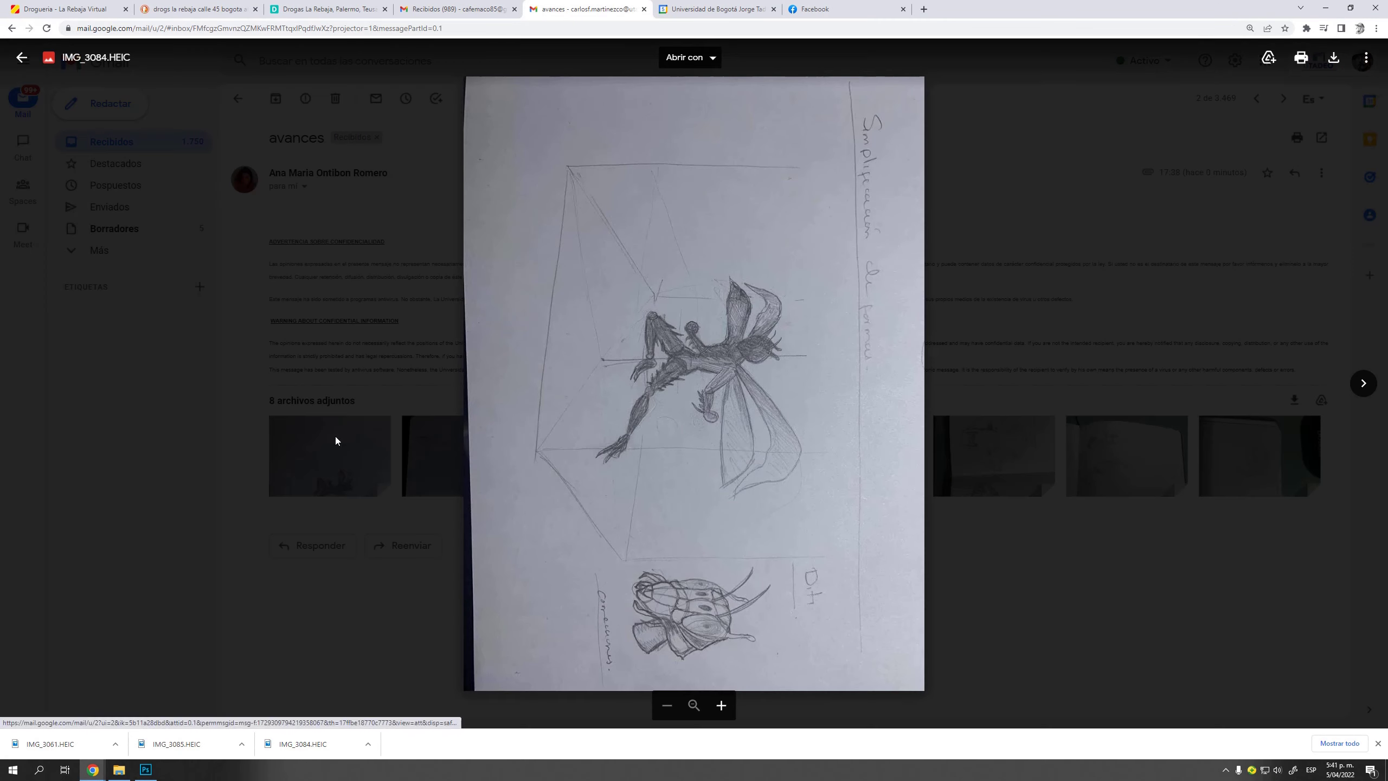
{"action": "left_click", "coordinate": [728, 707]}
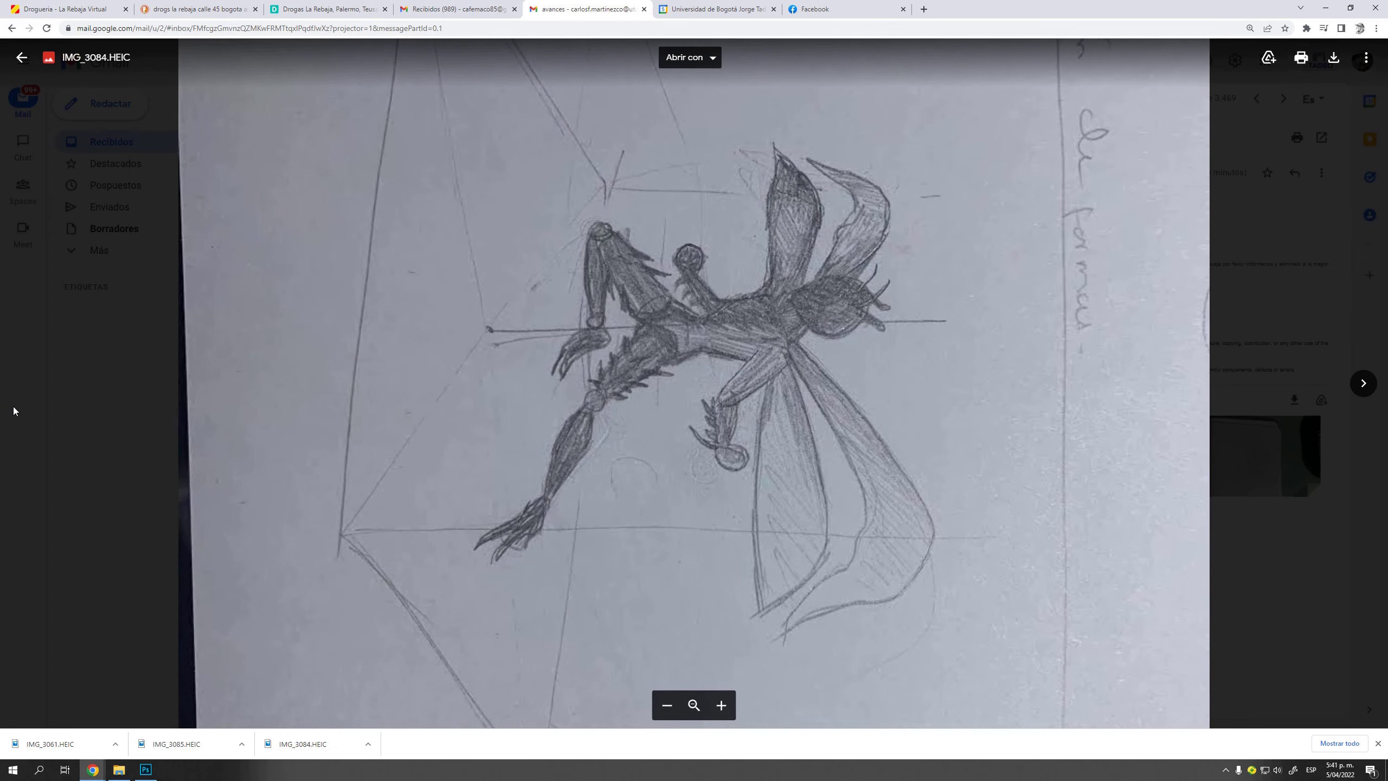
{"action": "key", "text": "alt+Tab"}
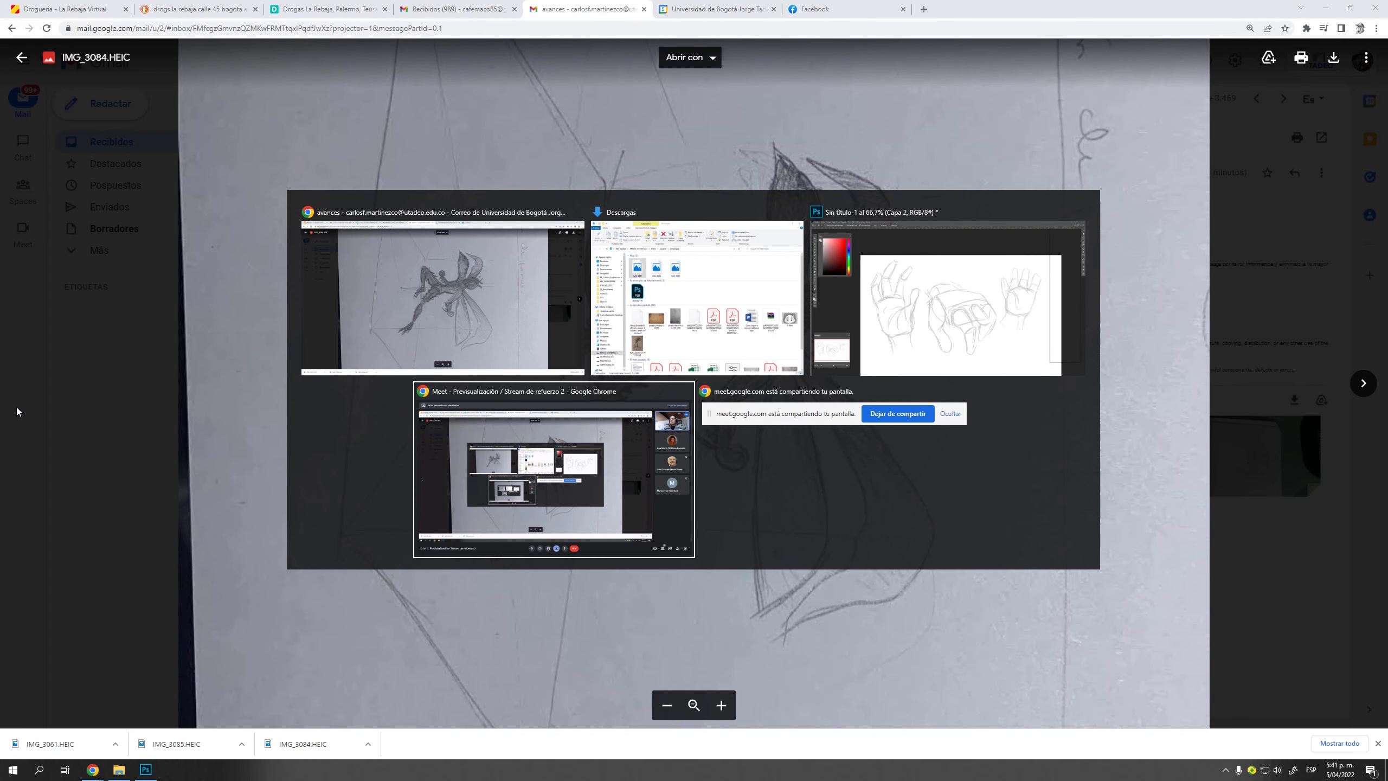
{"action": "key", "text": "alt+shift+Tab"}
- Paste the screenshot and copy the marquee-selected fairy sketch onto a new layer
{"action": "key", "text": "ctrl+v"}
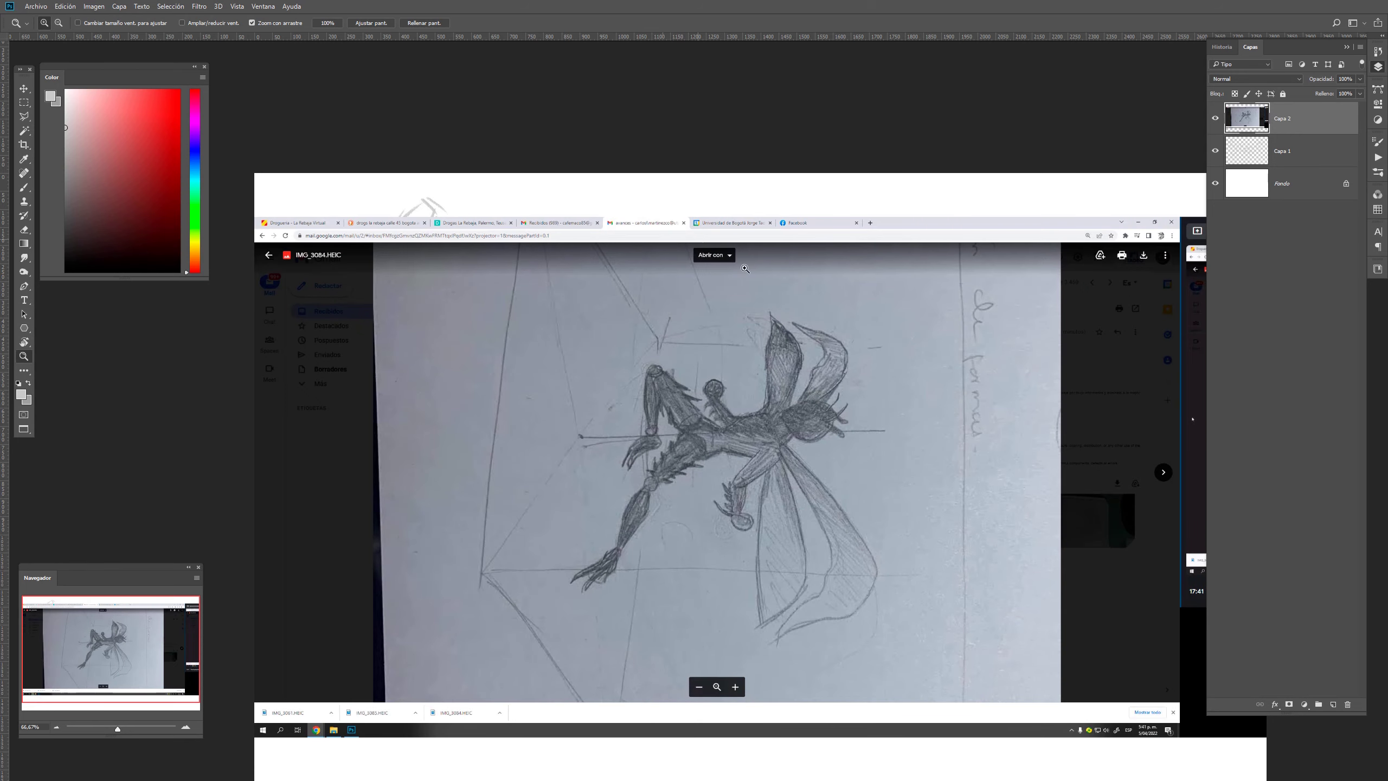
{"action": "key", "text": "m"}
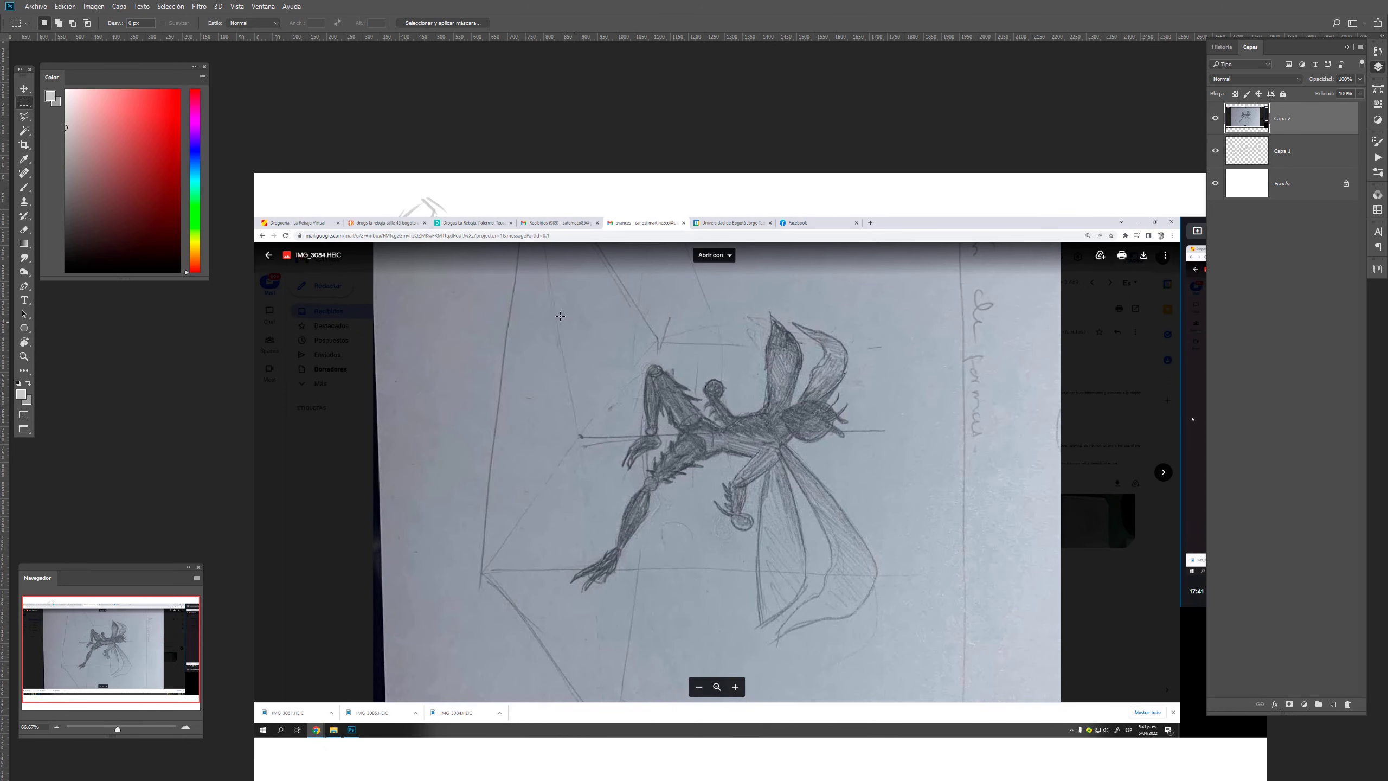
{"action": "mouse_move", "coordinate": [548, 294]}
{"action": "left_mouse_down"}
{"action": "mouse_move", "coordinate": [836, 650]}
{"action": "mouse_move", "coordinate": [925, 648]}
{"action": "left_mouse_up"}
{"action": "left_click_drag", "start_coordinate": [802, 499], "coordinate": [792, 492]}
{"action": "key", "text": "ctrl+j"}
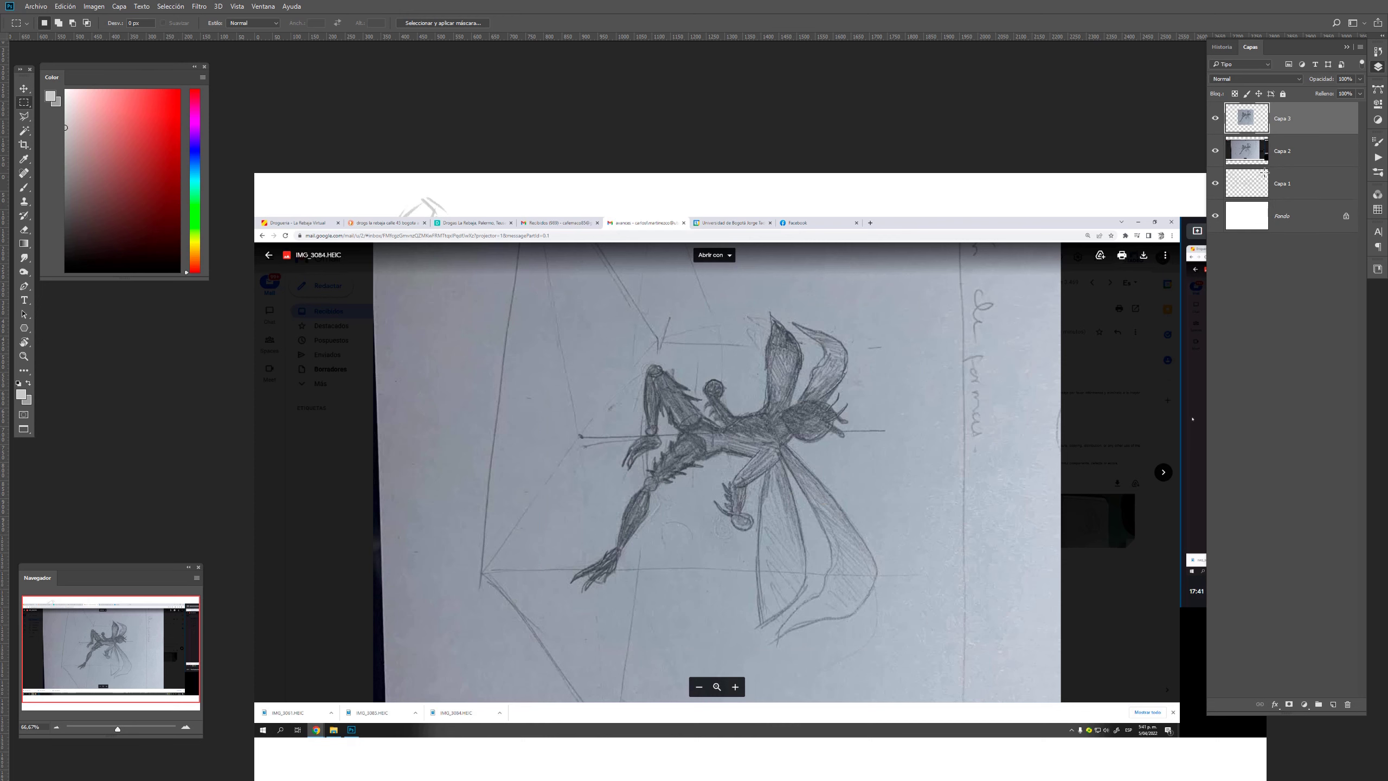
- Rotate the fairy sketch 90° counter-clockwise upright, then advance Gmail to the hand-sketch attachment
{"action": "key", "text": "ctrl+minus"}
{"action": "key", "text": "ctrl+minus"}
{"action": "key", "text": "ctrl+plus"}
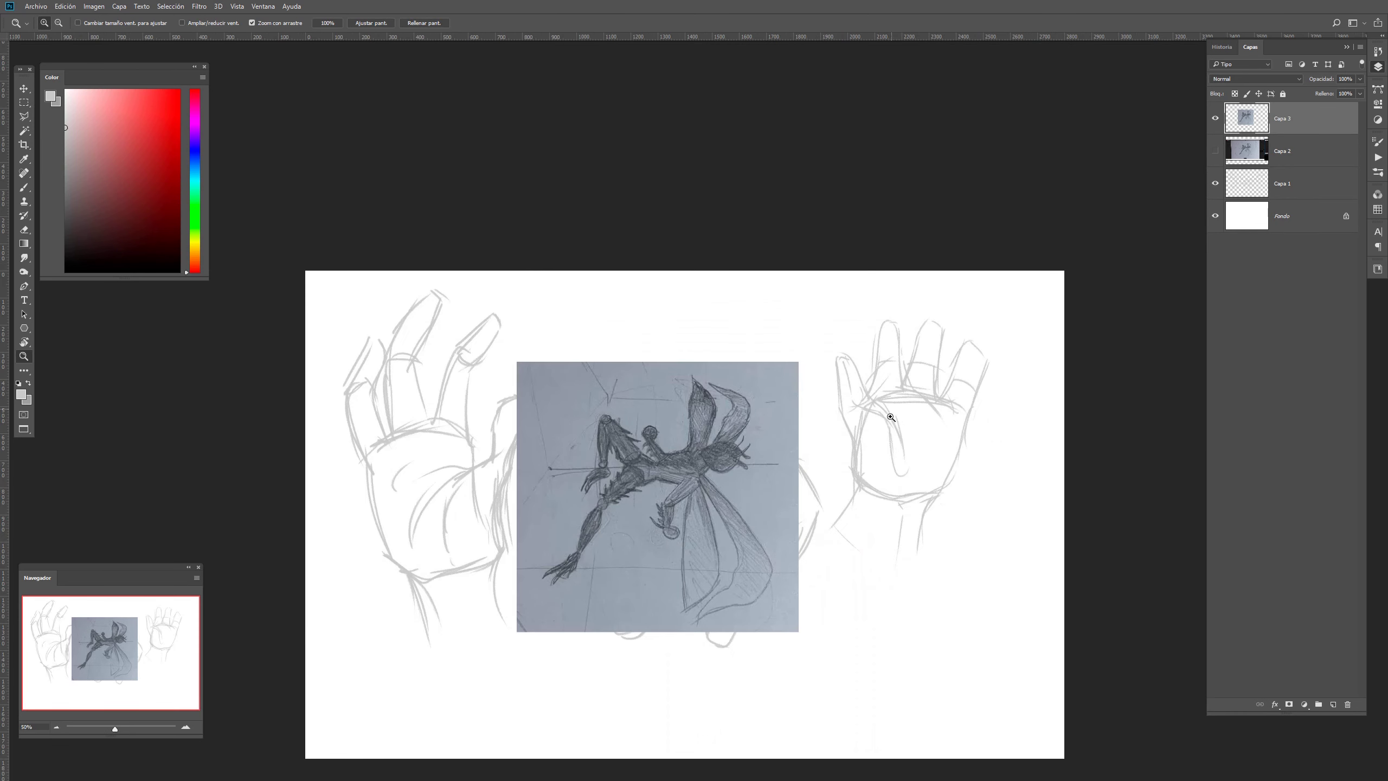
{"action": "key", "text": "v"}
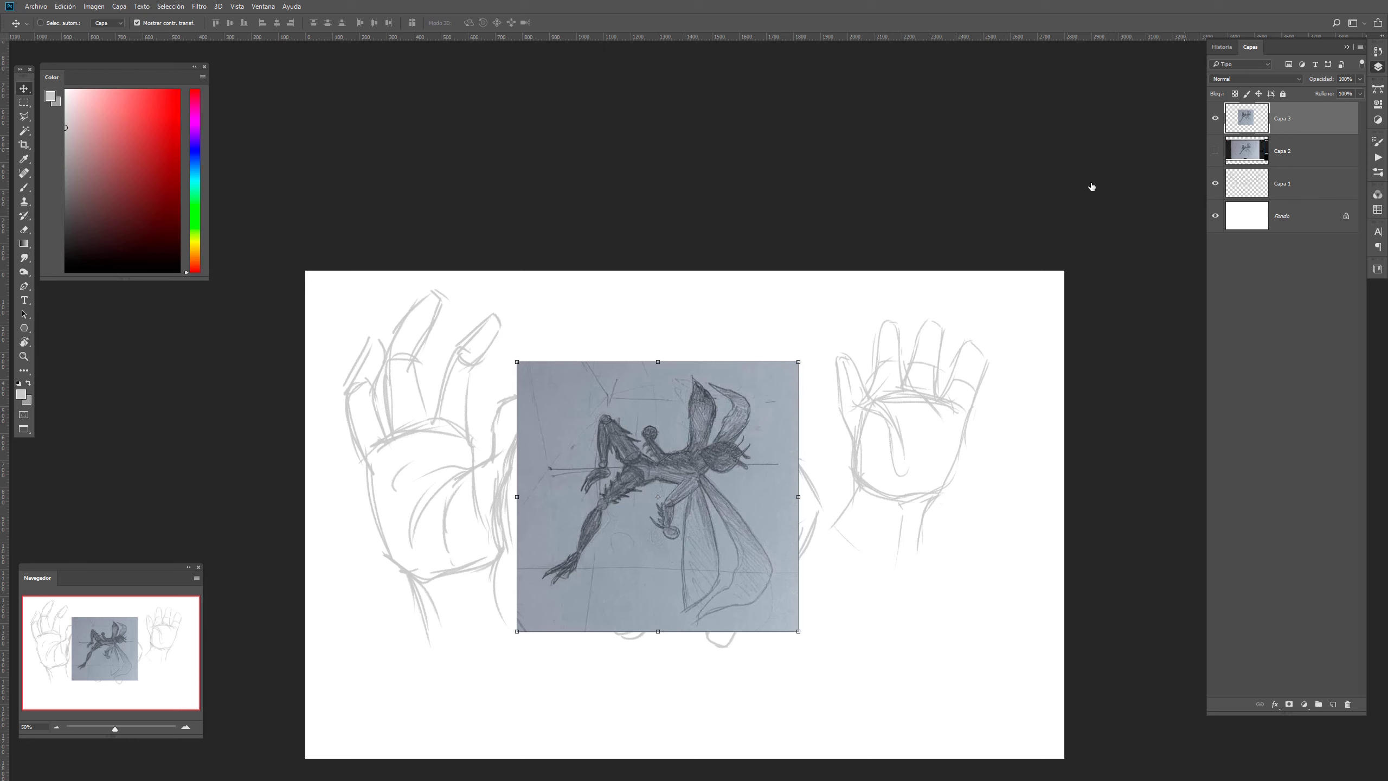
{"action": "left_click_drag", "start_coordinate": [811, 356], "coordinate": [471, 316]}
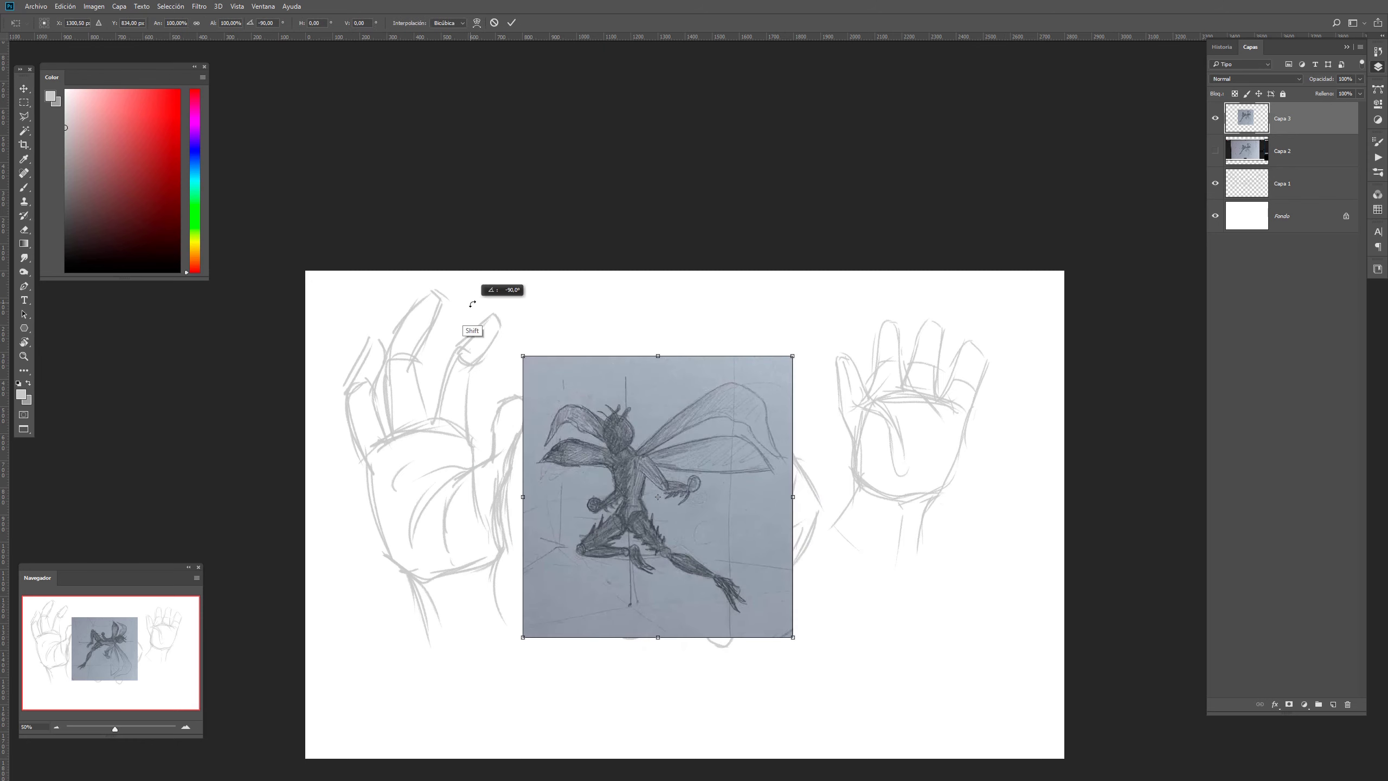
{"action": "key", "text": "Return"}
{"action": "key", "text": "alt+Tab"}
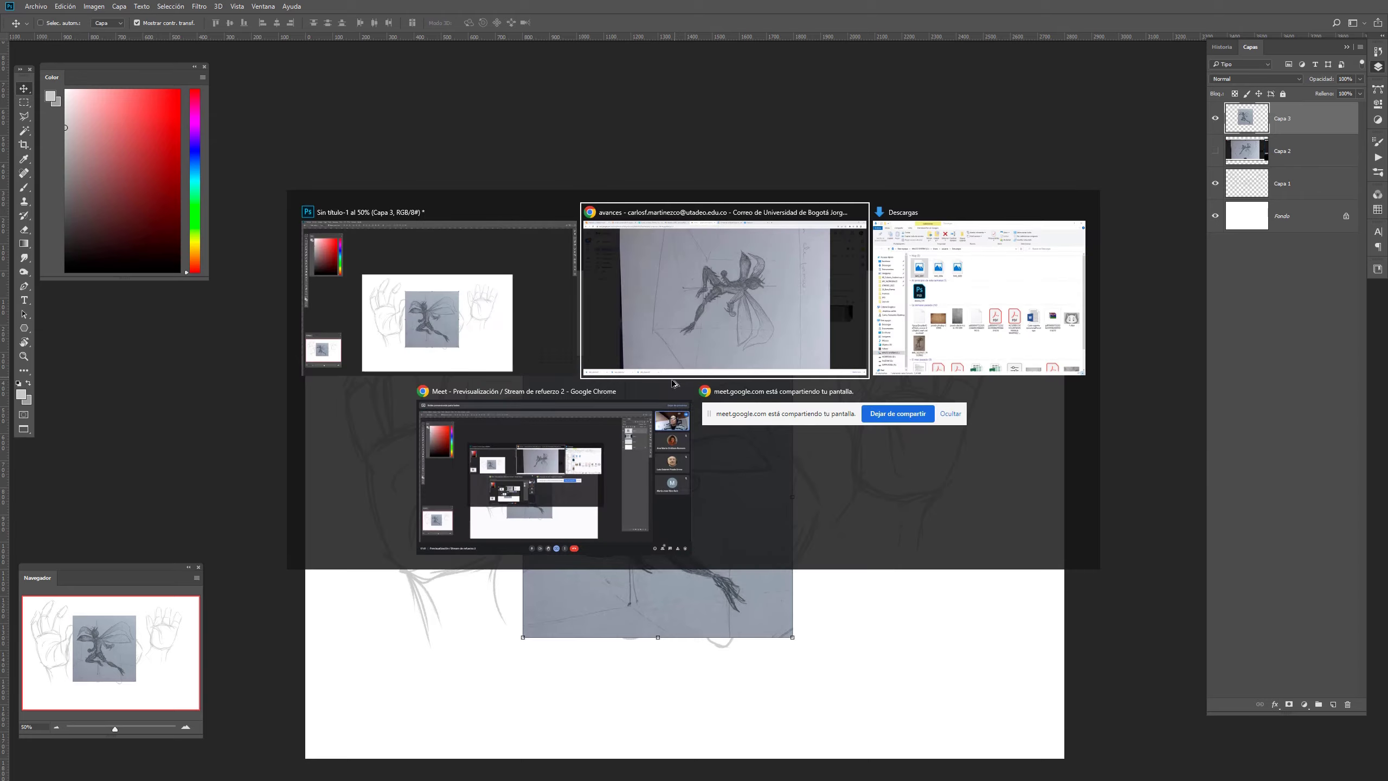
{"action": "key", "text": "Right"}
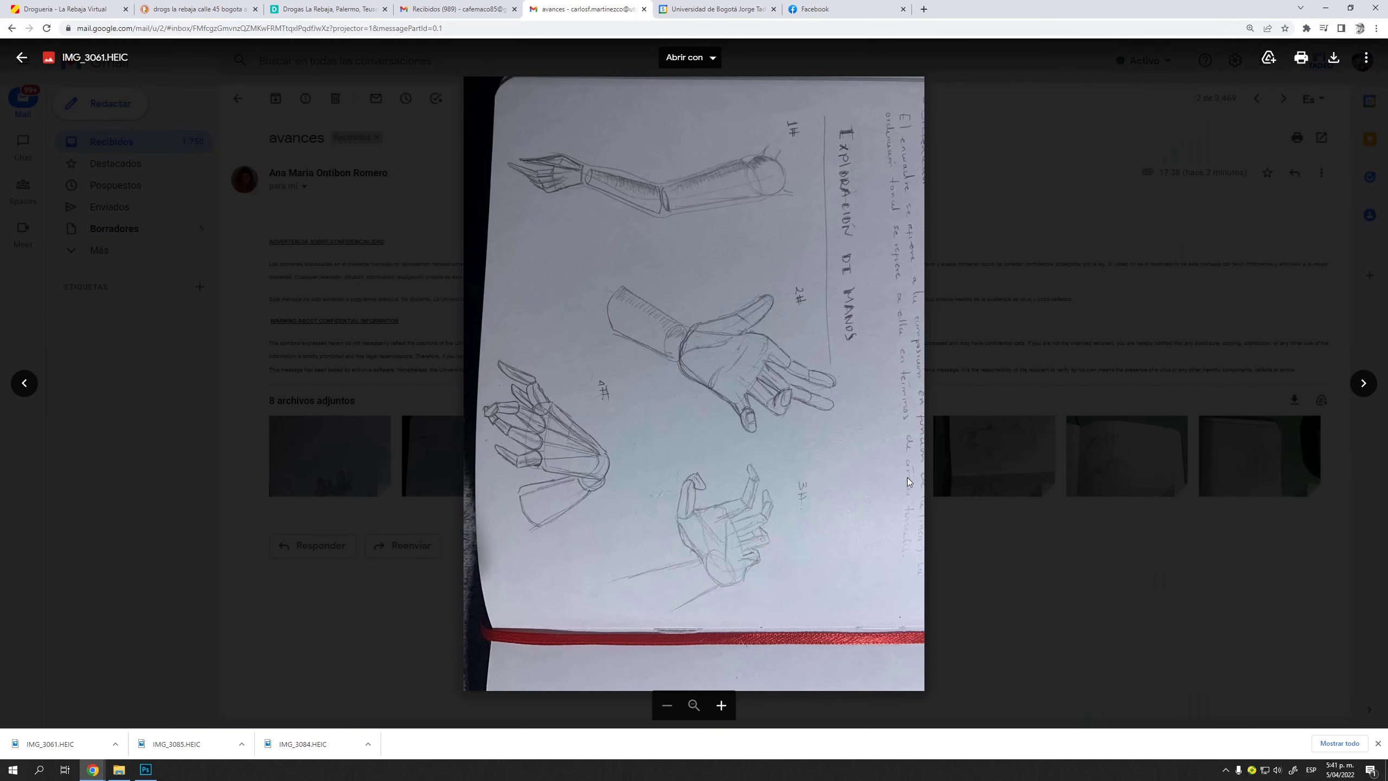
- Zoom and pan the hand-exploration page, close the downloads bar, and screenshot it
{"action": "left_click", "coordinate": [721, 706]}
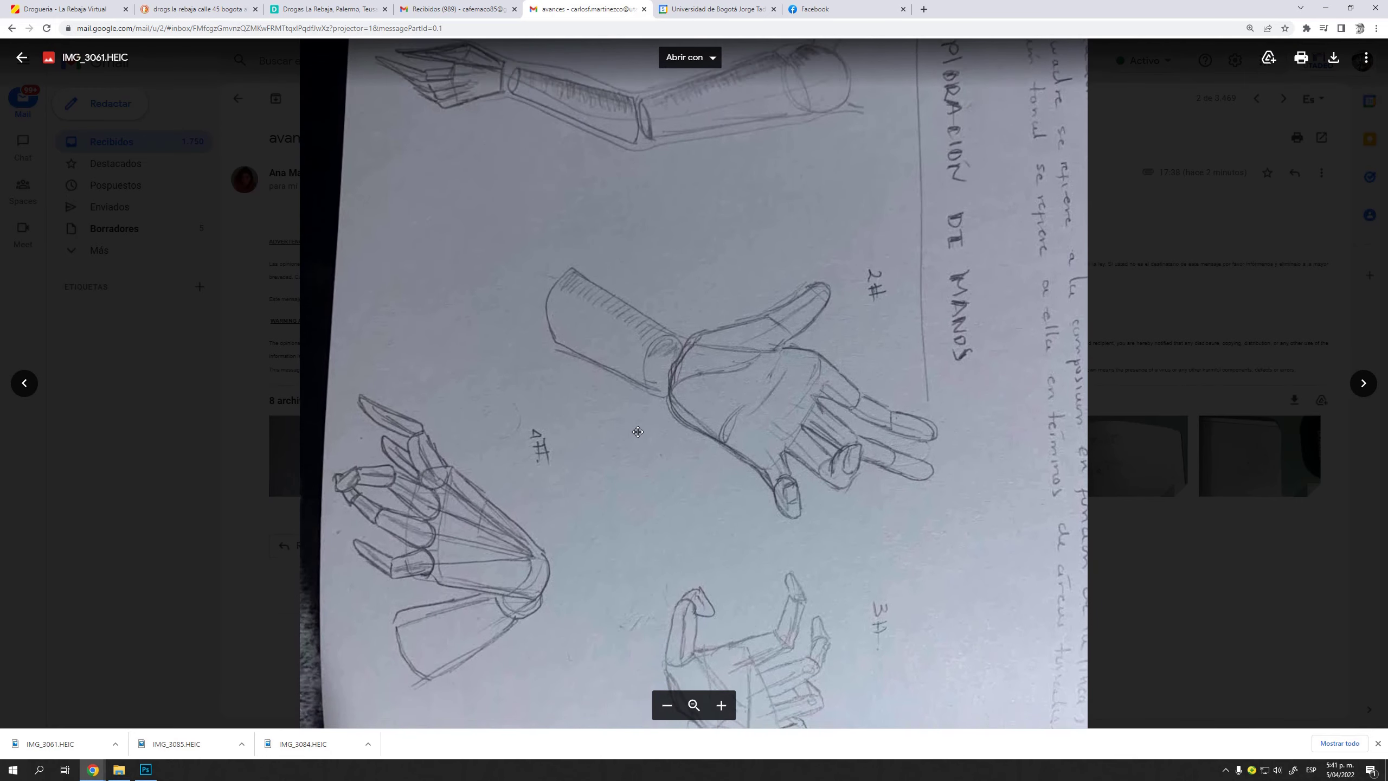
{"action": "left_click_drag", "start_coordinate": [635, 379], "coordinate": [637, 548]}
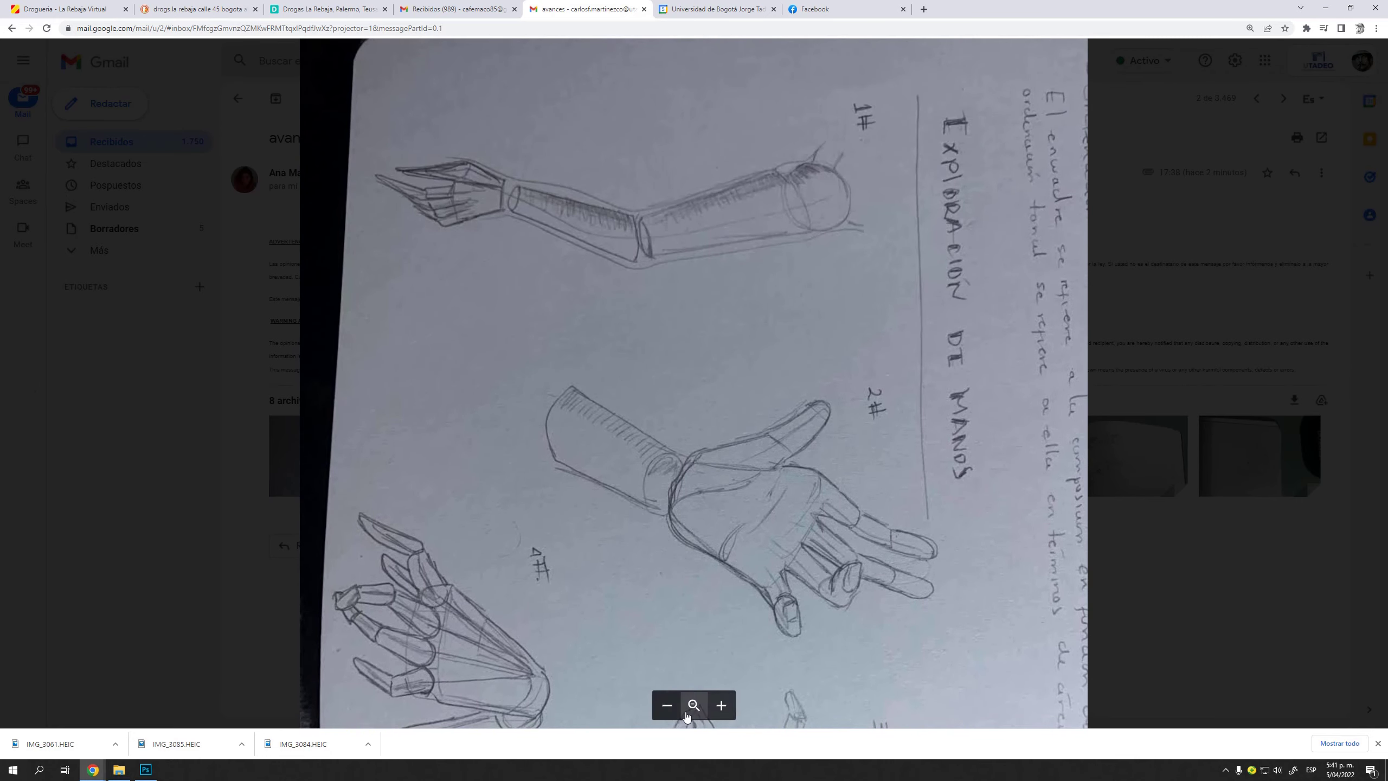
{"action": "left_click", "coordinate": [667, 705]}
{"action": "left_click_drag", "start_coordinate": [742, 555], "coordinate": [741, 547]}
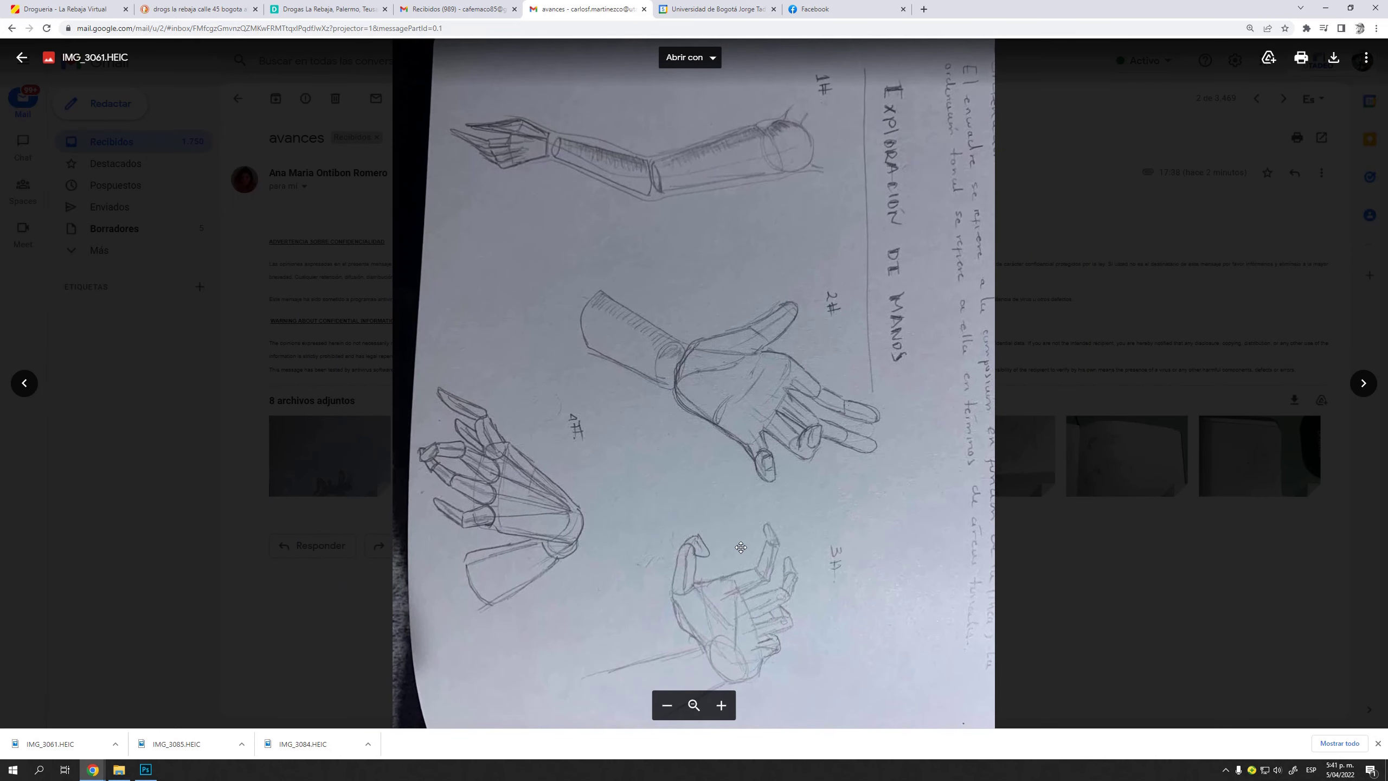
{"action": "left_click", "coordinate": [1379, 743]}
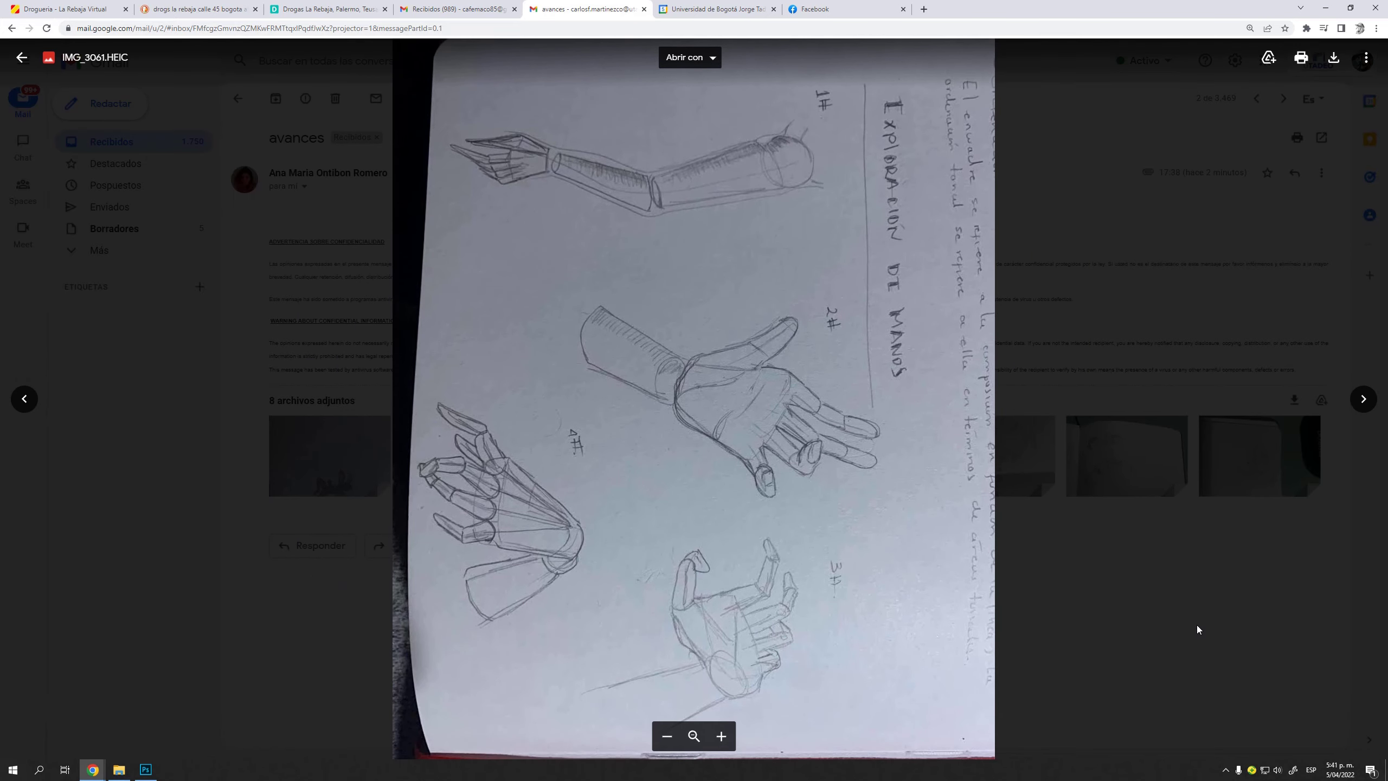
{"action": "key", "text": "Print"}
{"action": "key", "text": "alt+Tab"}
- Paste the screenshot and copy the selected hand-sketch page onto its own layer
{"action": "key", "text": "ctrl+v"}
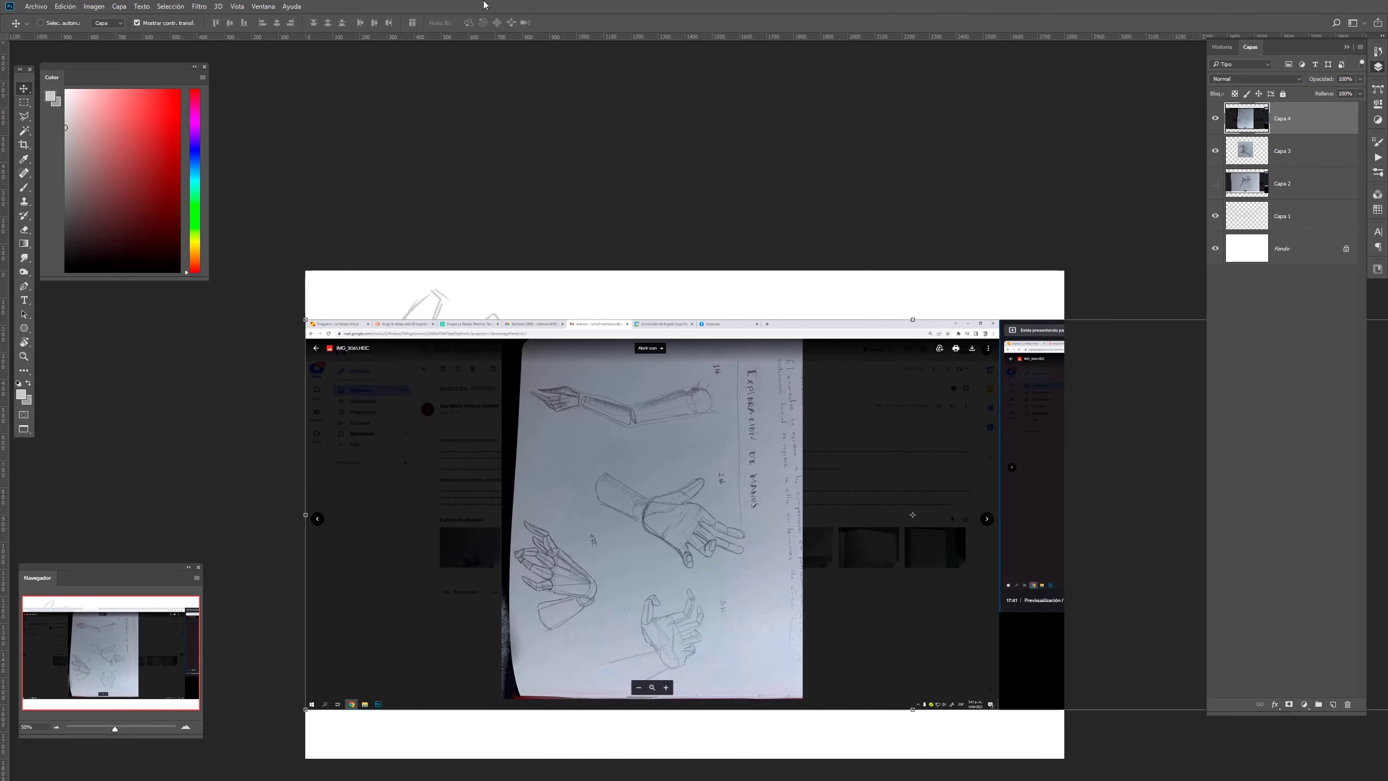
{"action": "key", "text": "m"}
{"action": "mouse_move", "coordinate": [523, 359]}
{"action": "left_mouse_down"}
{"action": "mouse_move", "coordinate": [717, 673]}
{"action": "mouse_move", "coordinate": [770, 688]}
{"action": "left_mouse_up"}
{"action": "mouse_move", "coordinate": [663, 540]}
{"action": "left_mouse_down"}
{"action": "mouse_move", "coordinate": [635, 538]}
{"action": "mouse_move", "coordinate": [660, 547]}
{"action": "left_mouse_up"}
{"action": "key", "text": "ctrl+j"}
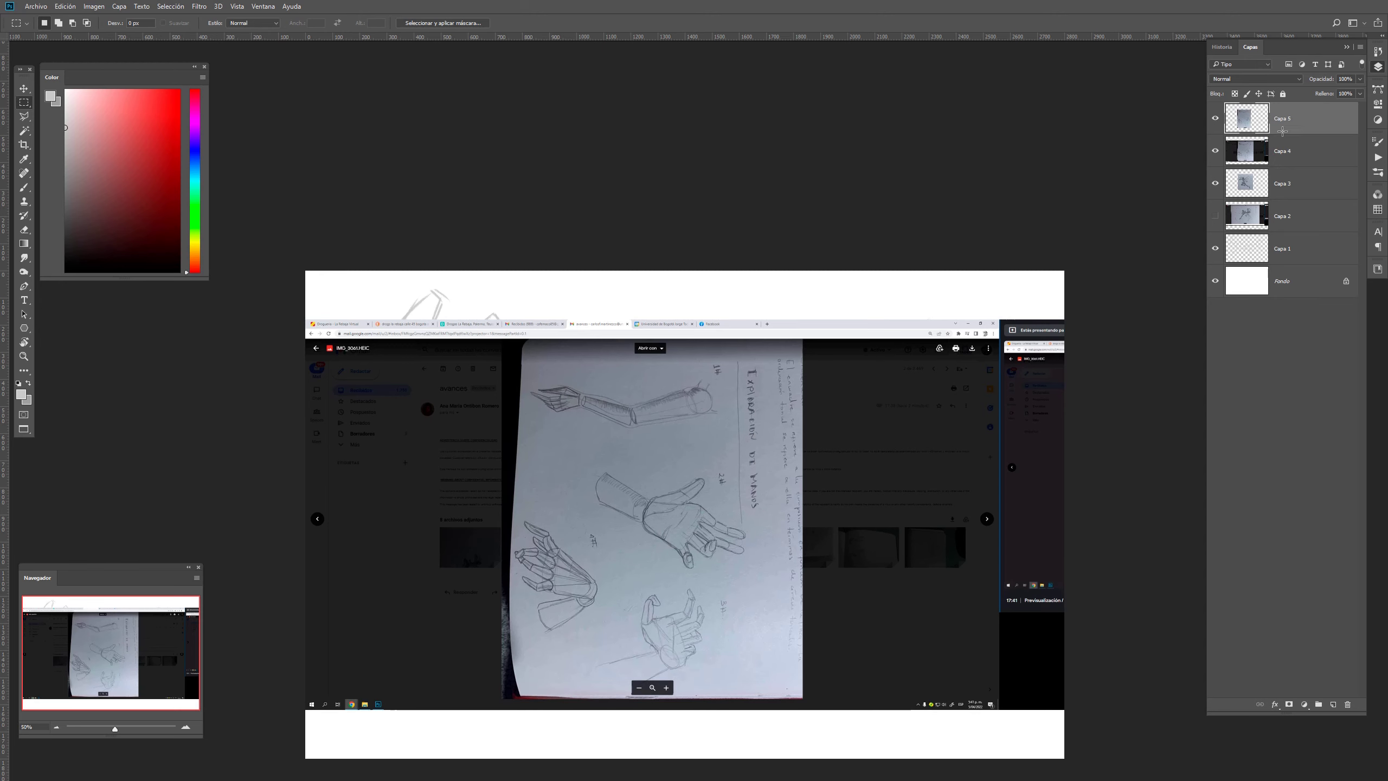
- Delete the full screenshot layer and the hidden old photo layer, Capa 4 and Capa 2
{"action": "left_click", "coordinate": [1281, 151]}
{"action": "key", "text": "Delete"}
{"action": "left_click", "coordinate": [1281, 183]}
{"action": "key", "text": "Delete"}
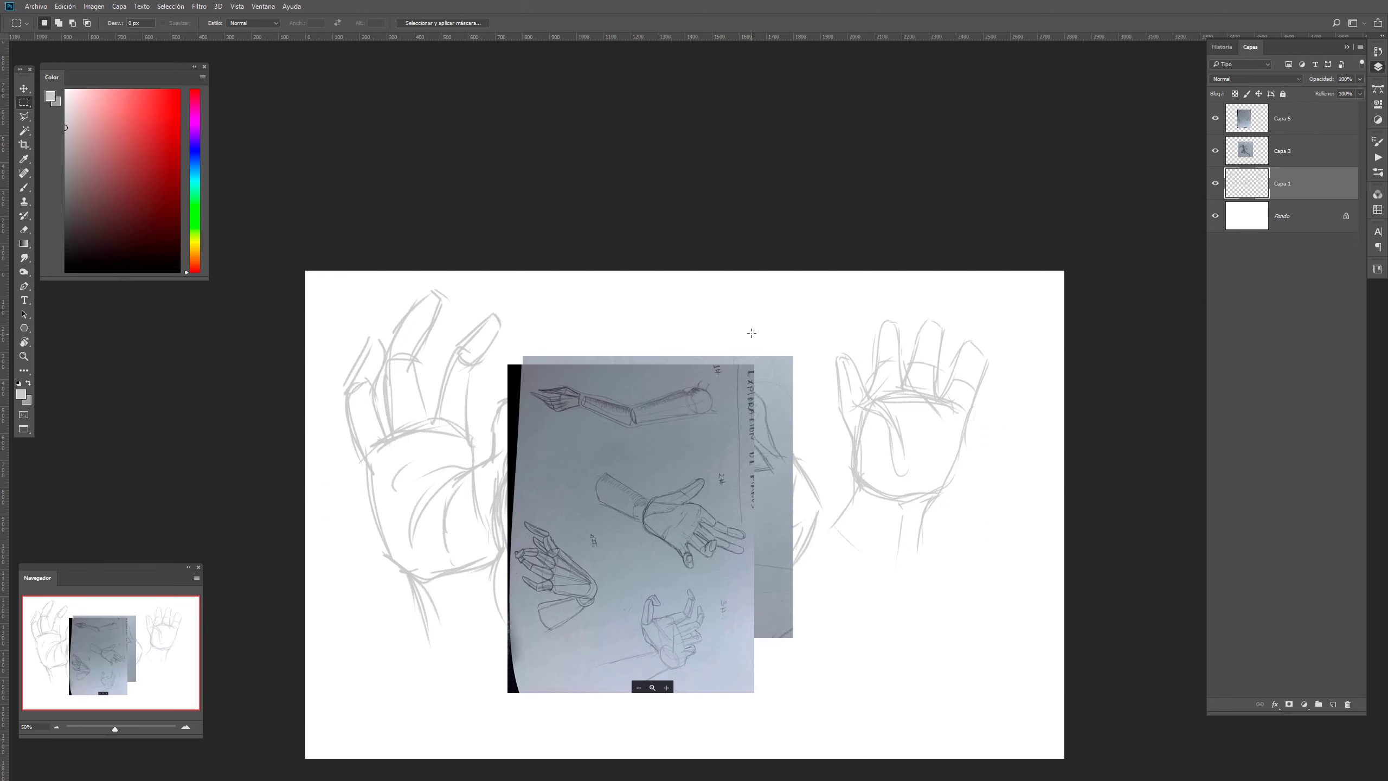
{"action": "key", "text": "alt+Tab"}
{"action": "key", "text": "Escape"}
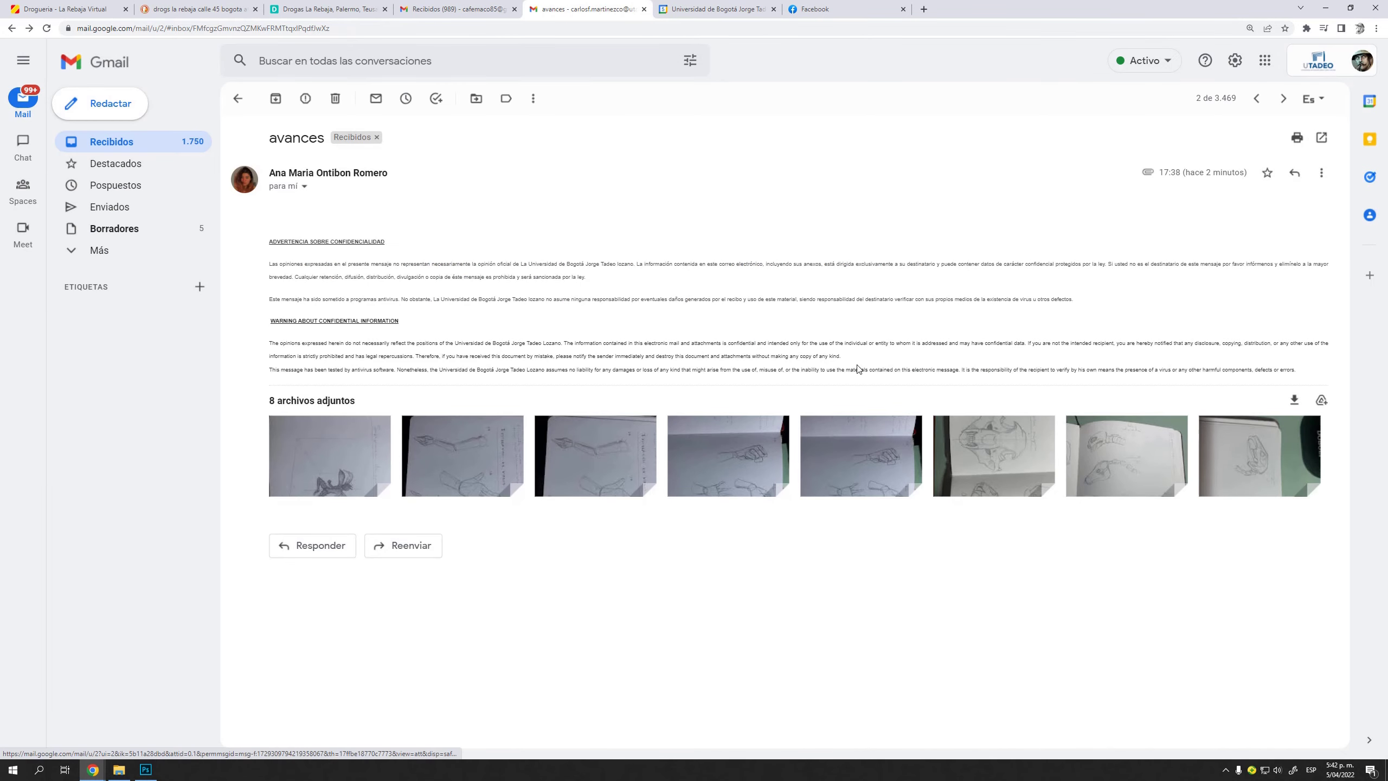
- Preview the IMG_3085 skull sketch enlarged and paste its screenshot into Photoshop
{"action": "left_click", "coordinate": [994, 443]}
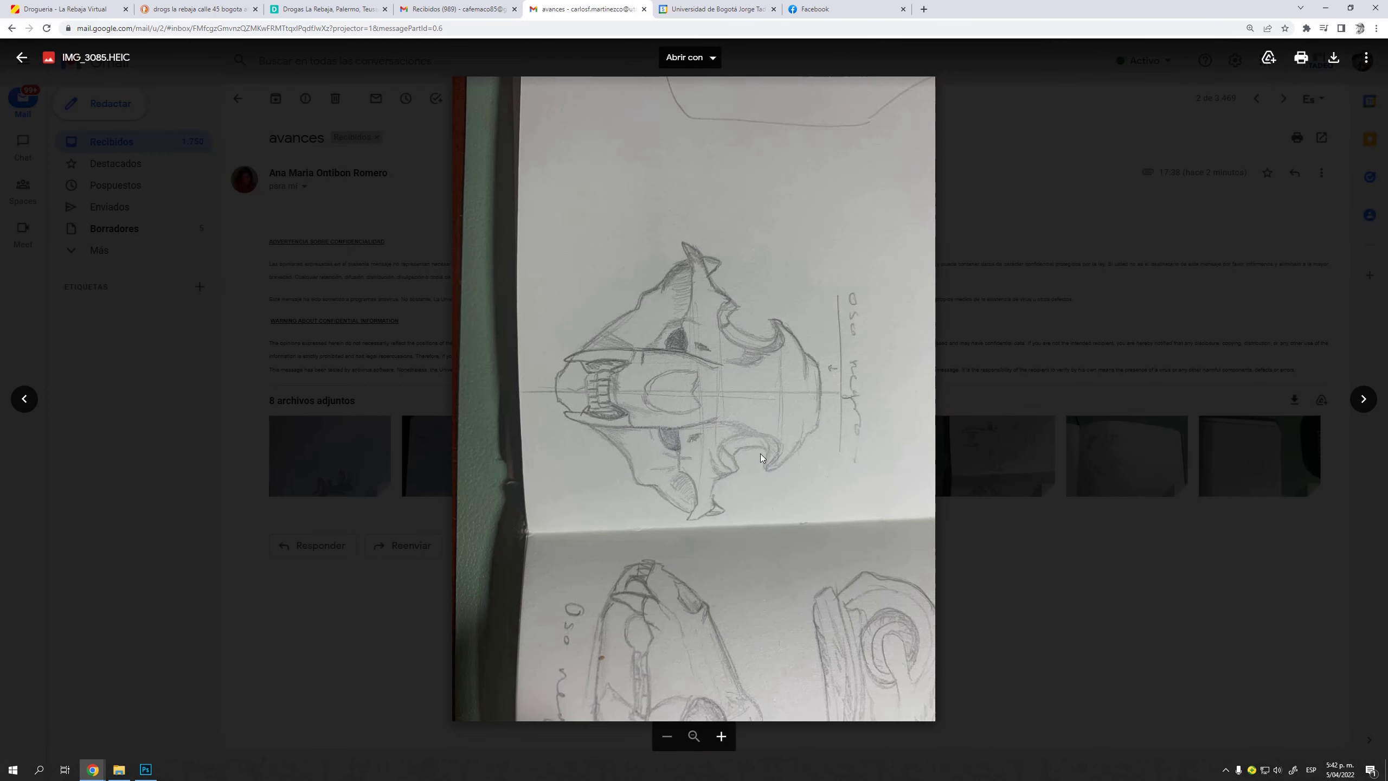
{"action": "left_click", "coordinate": [721, 736]}
{"action": "scroll", "coordinate": [770, 545], "scroll_direction": "up", "scroll_amount": 1}
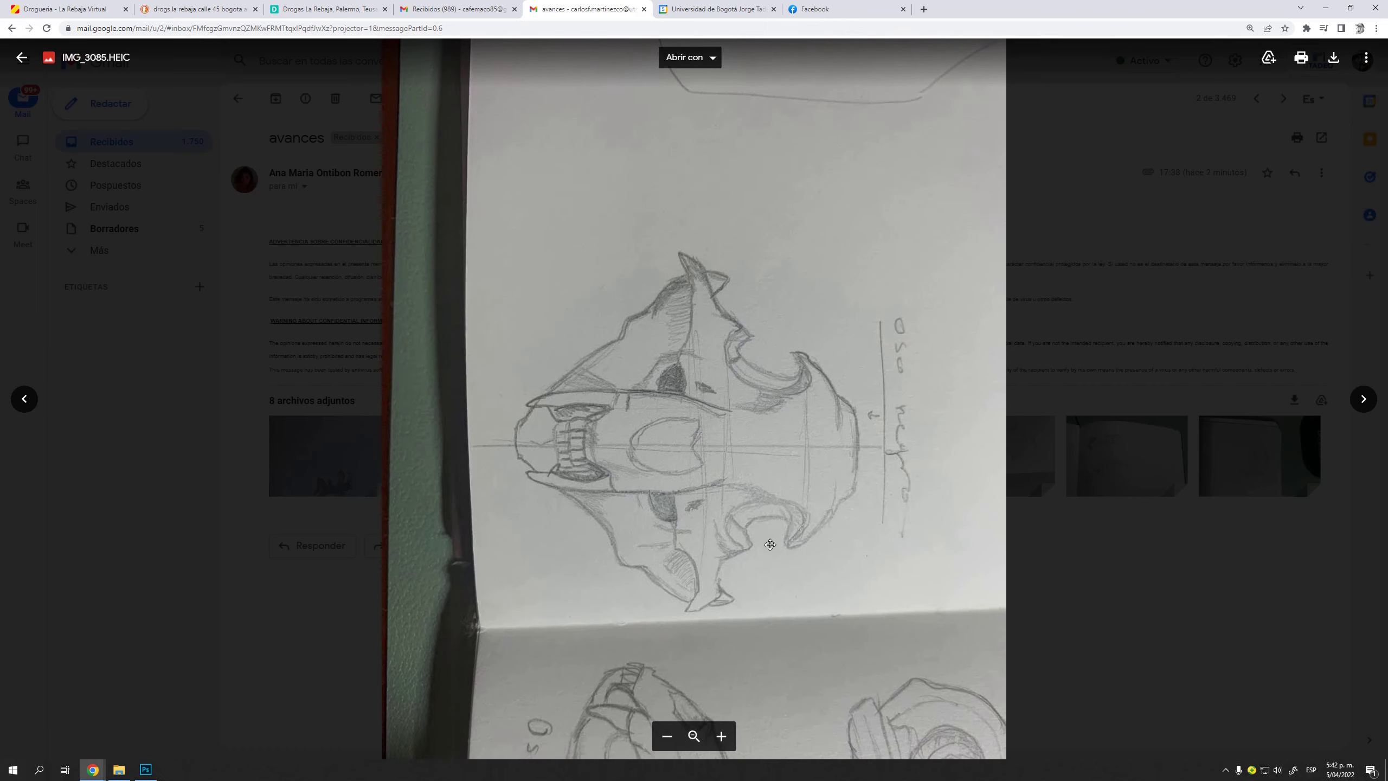
{"action": "scroll", "coordinate": [809, 507], "scroll_direction": "up", "scroll_amount": 3}
{"action": "scroll", "coordinate": [792, 515], "scroll_direction": "down", "scroll_amount": 1}
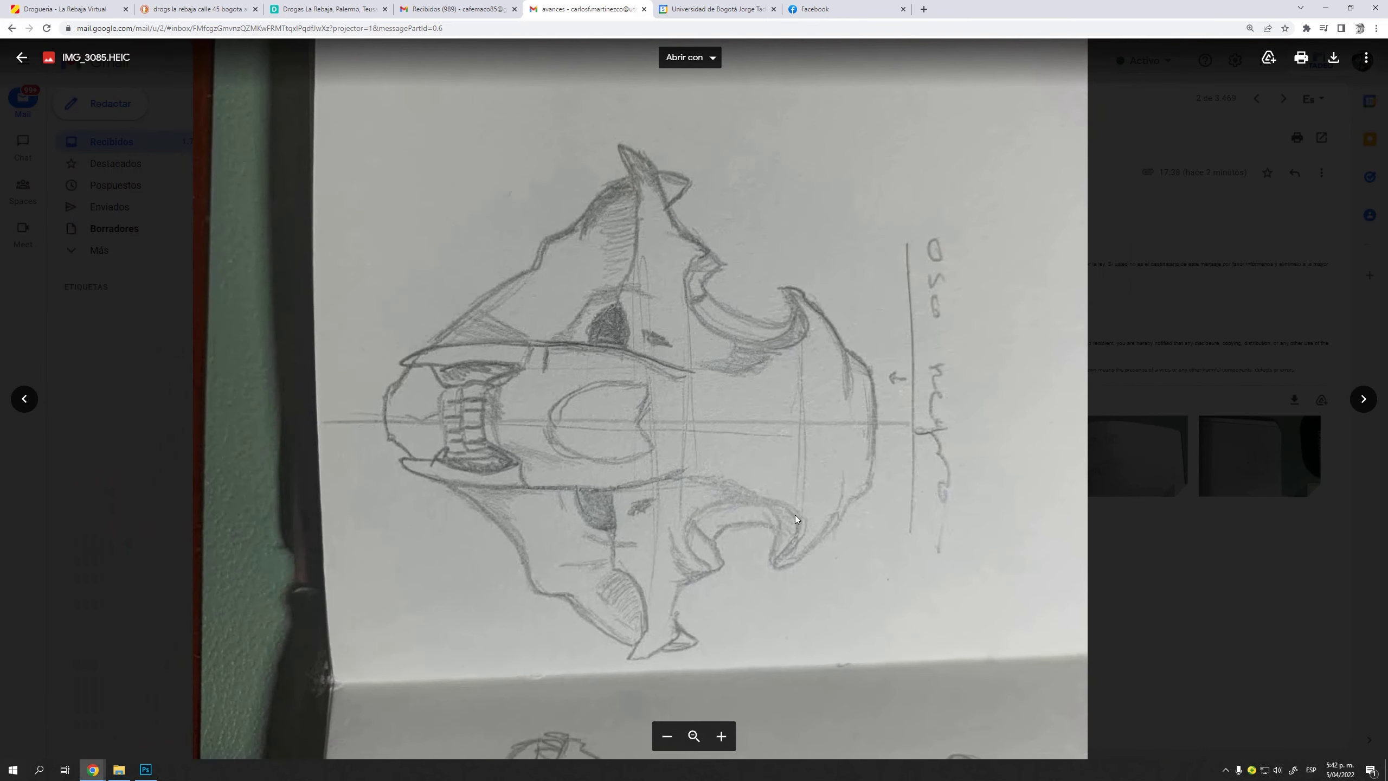
{"action": "scroll", "coordinate": [1097, 501], "scroll_direction": "down", "scroll_amount": 2}
{"action": "key", "text": "alt+Tab"}
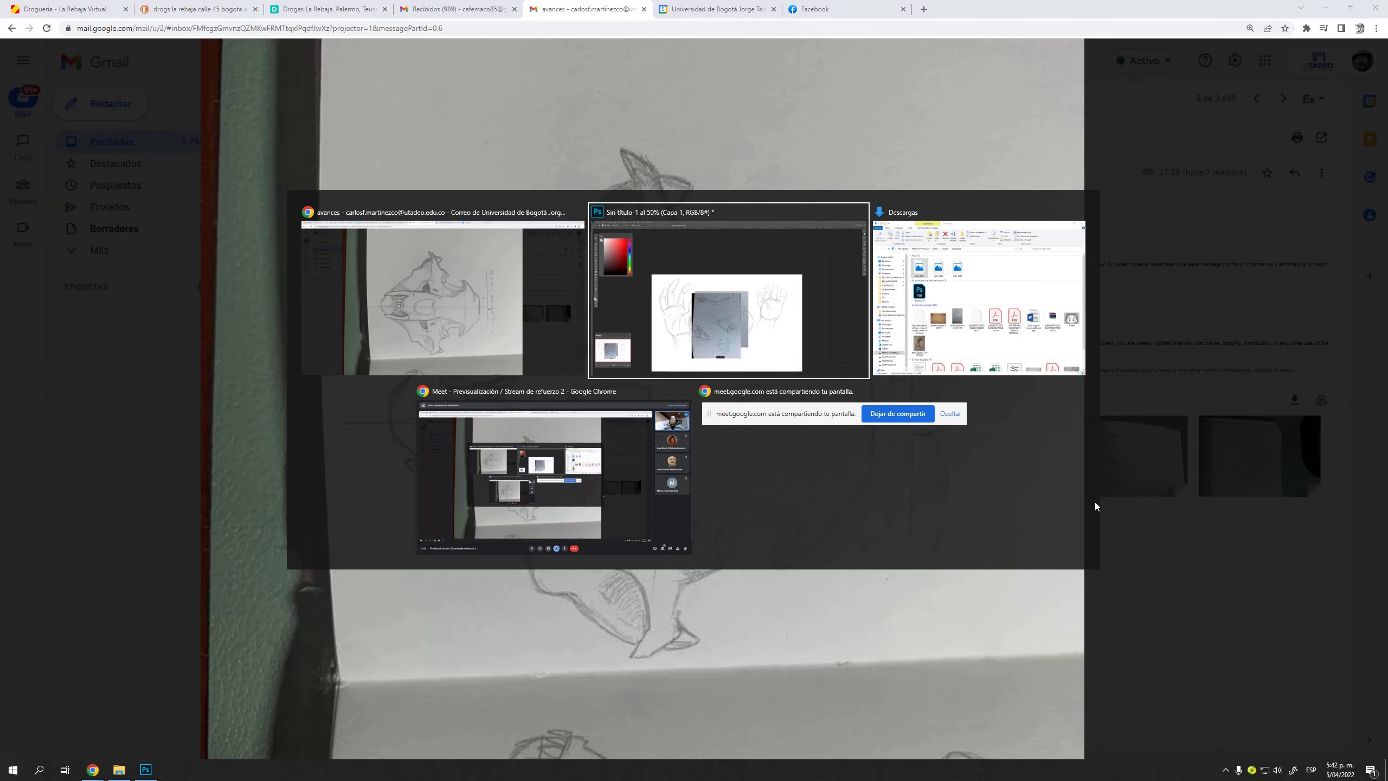
{"action": "key", "text": "ctrl+v"}
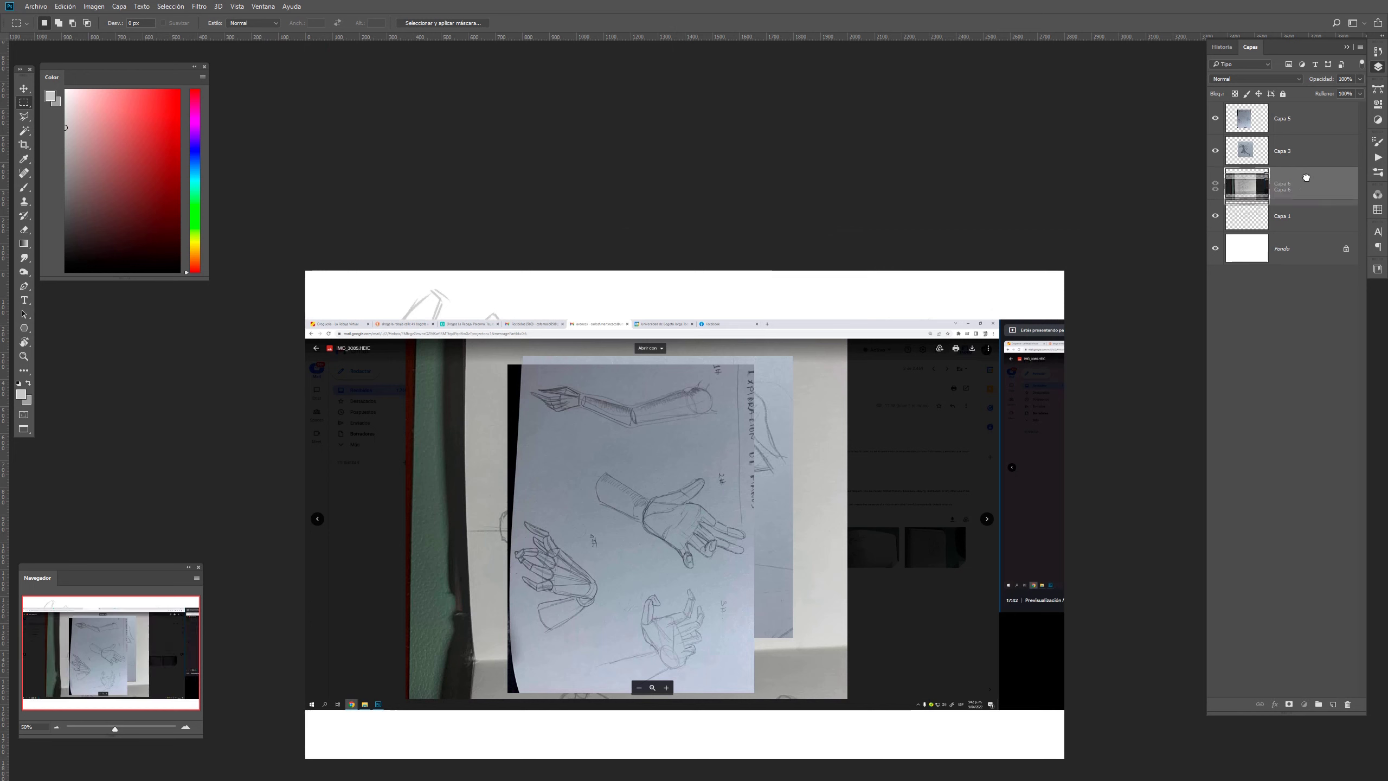
- Move Capa 6 to the top and Polygonal Lasso the skull onto a new layer
{"action": "left_click_drag", "start_coordinate": [1300, 183], "coordinate": [1301, 113]}
{"action": "key", "text": "v"}
{"action": "key", "text": "l"}
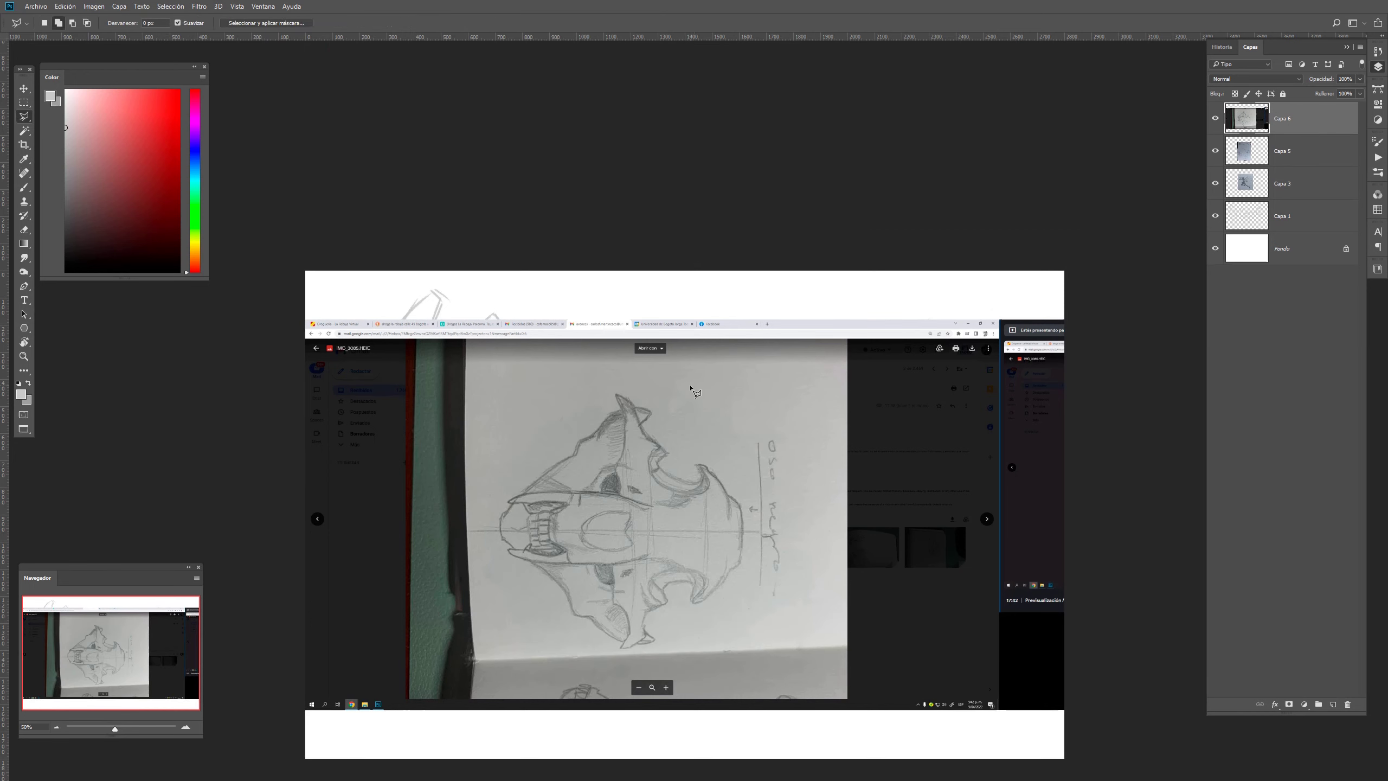
{"action": "left_click", "coordinate": [696, 383]}
{"action": "left_click", "coordinate": [574, 387]}
{"action": "left_click", "coordinate": [475, 435]}
{"action": "left_click", "coordinate": [498, 599]}
{"action": "left_click", "coordinate": [535, 630]}
{"action": "left_click", "coordinate": [582, 647]}
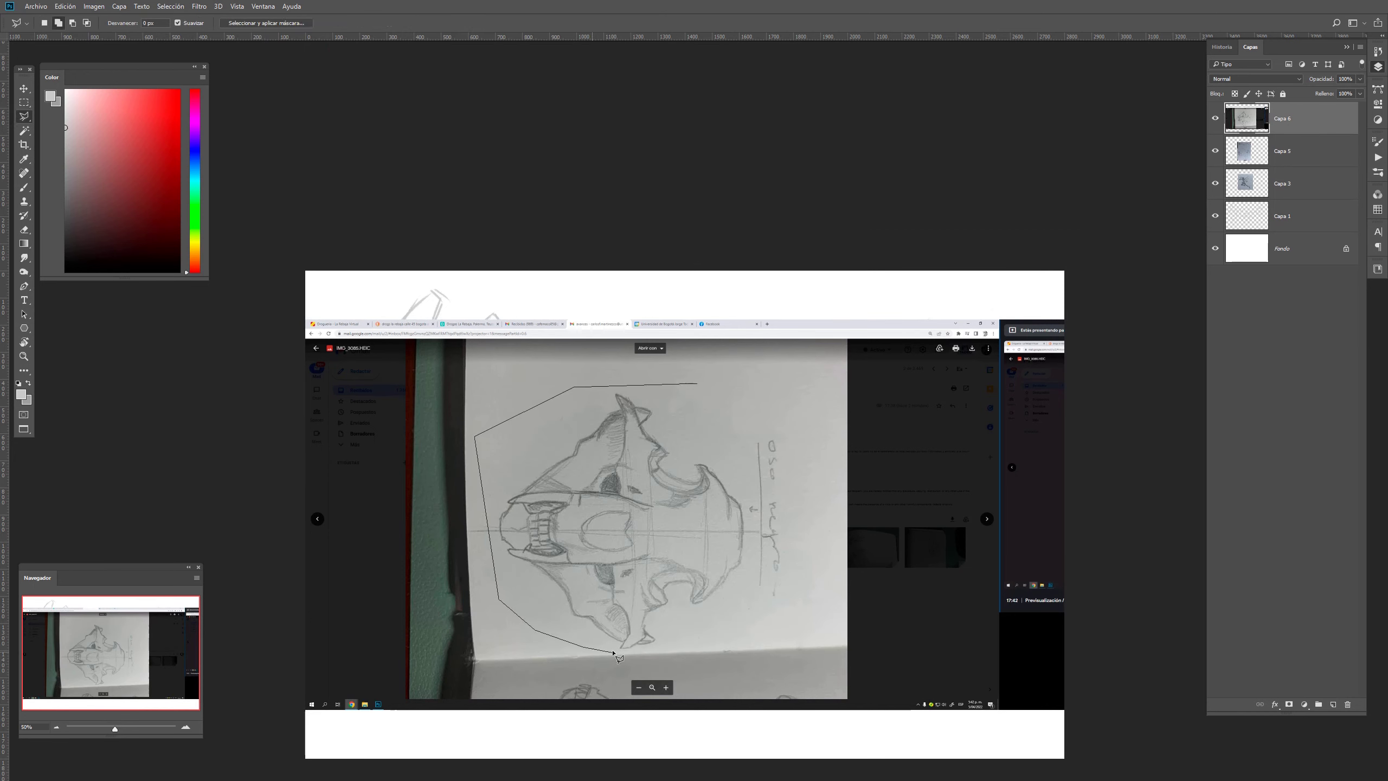
{"action": "left_click", "coordinate": [628, 650]}
{"action": "left_click", "coordinate": [686, 646]}
{"action": "left_click", "coordinate": [760, 631]}
{"action": "left_click", "coordinate": [760, 507]}
{"action": "left_click", "coordinate": [696, 383]}
{"action": "key", "text": "ctrl+j"}
- Delete Capa 6, then rotate the Capa 7 skull 90° upright and move it right
{"action": "left_click", "coordinate": [1303, 150]}
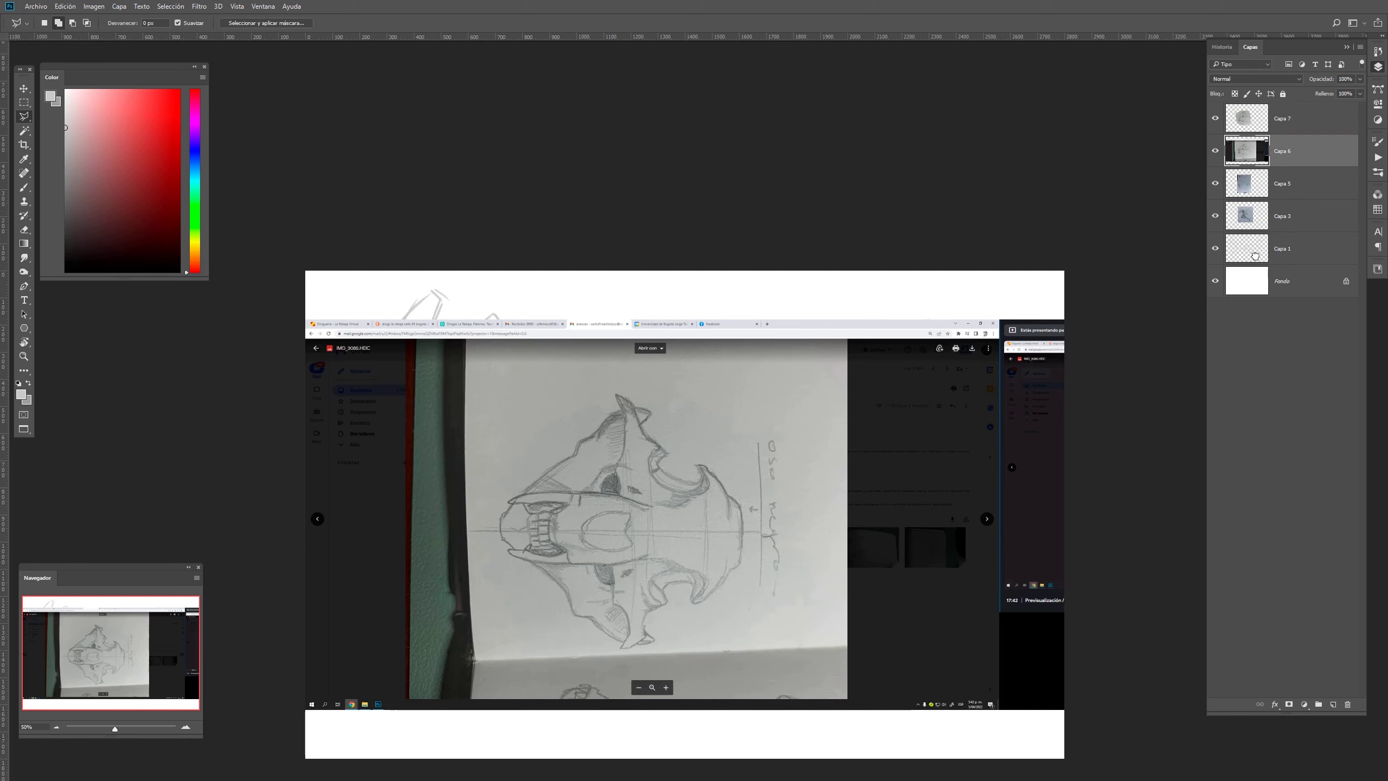
{"action": "key", "text": "Delete"}
{"action": "key", "text": "v"}
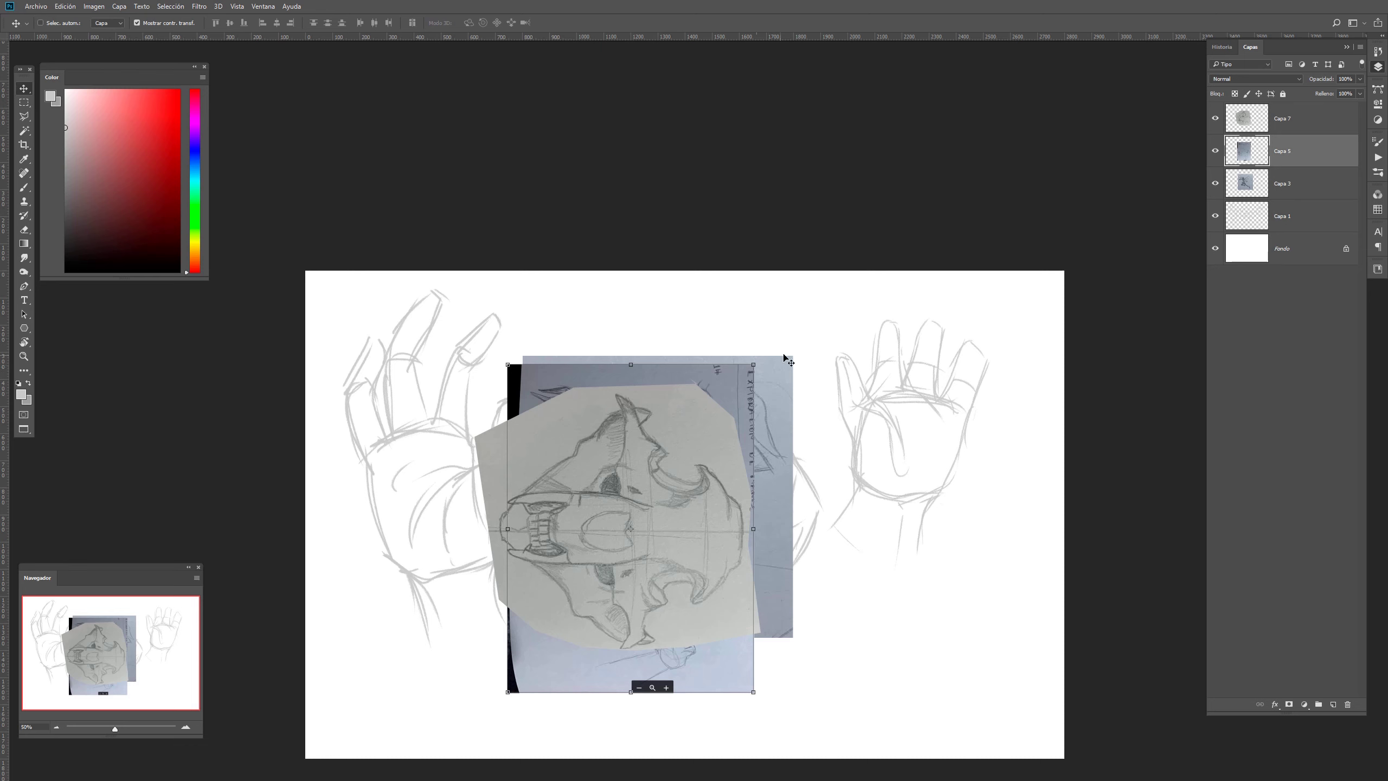
{"action": "key", "text": "alt+]"}
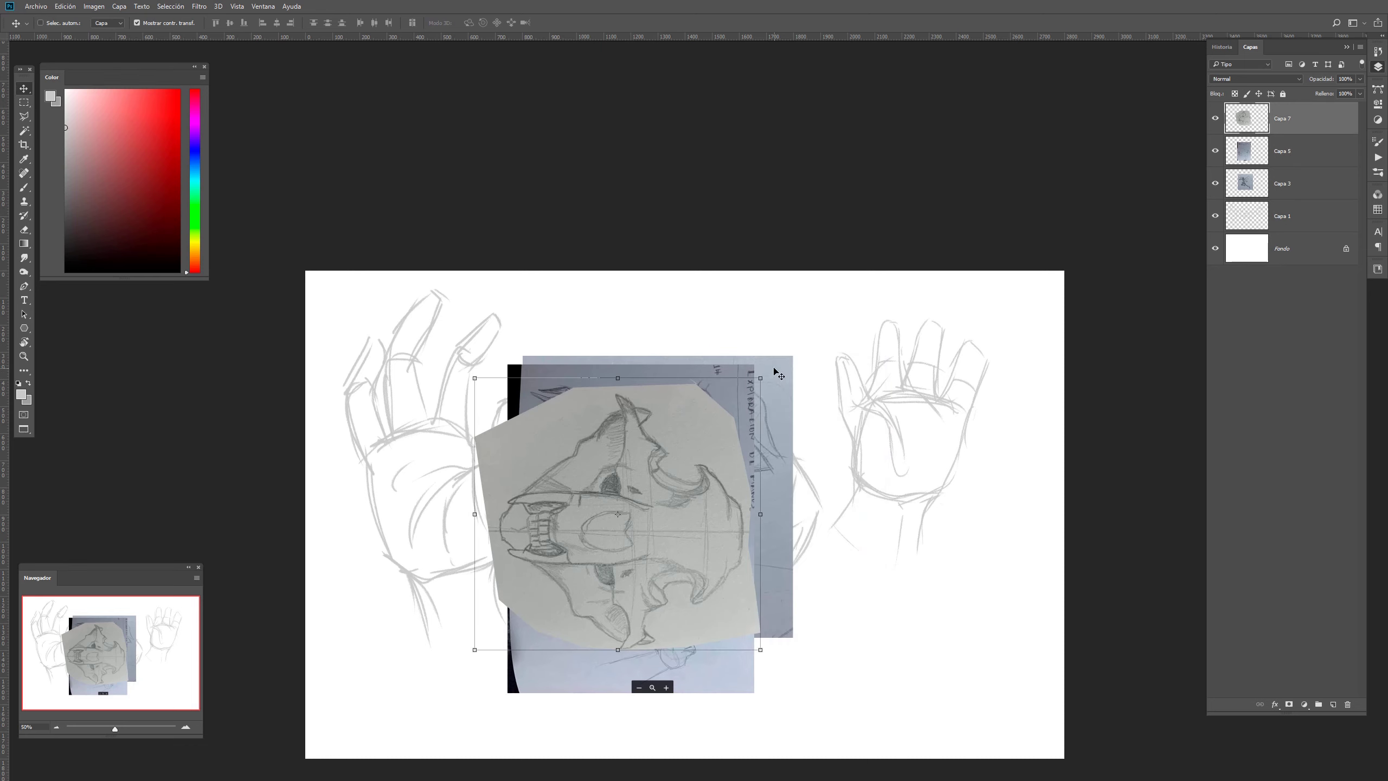
{"action": "left_click_drag", "start_coordinate": [775, 372], "coordinate": [476, 377]}
{"action": "left_click_drag", "start_coordinate": [664, 453], "coordinate": [887, 457]}
- Hide Capa 1 and Capa 7 so only the fairy sketch shows, checking it zoomed in
{"action": "left_click", "coordinate": [1216, 215]}
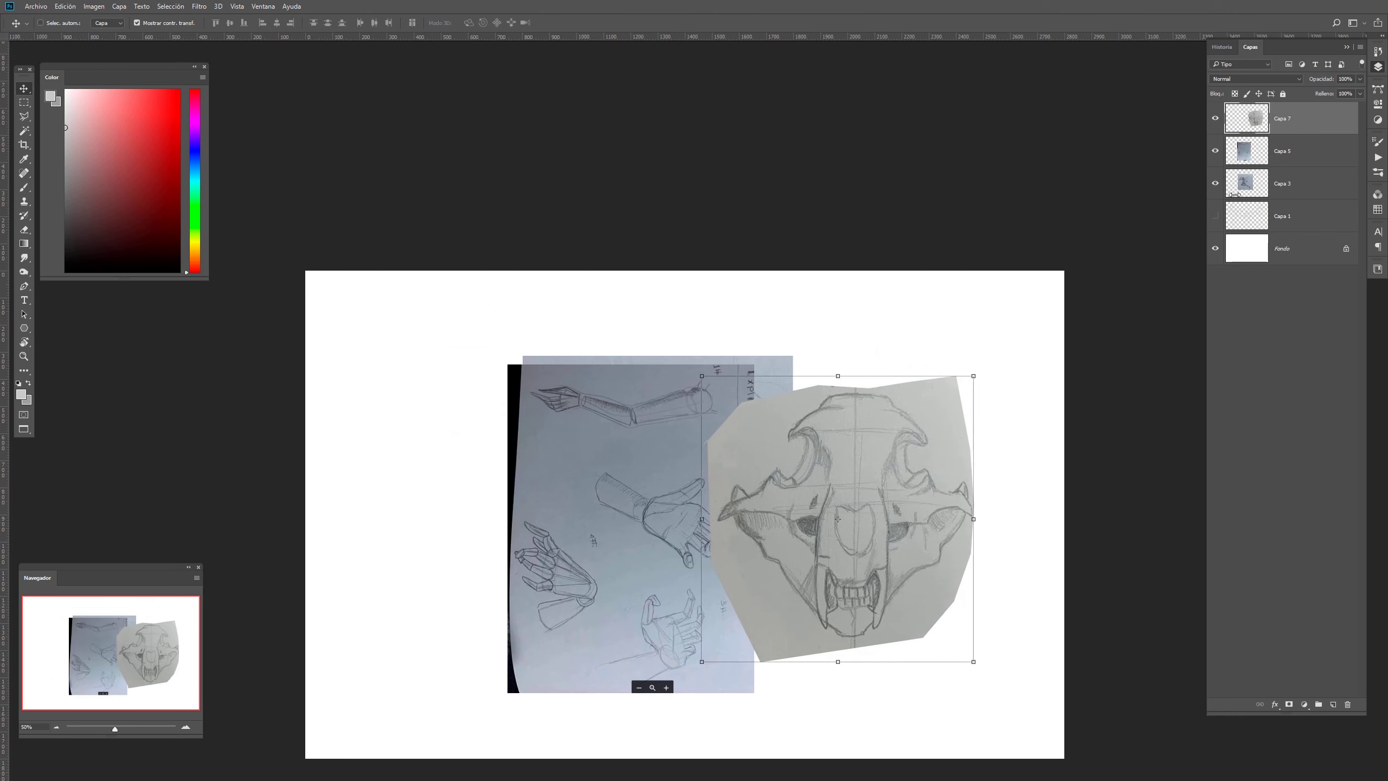
{"action": "left_click", "coordinate": [1214, 118]}
{"action": "key", "text": "z"}
{"action": "mouse_move", "coordinate": [546, 454]}
{"action": "left_mouse_down"}
{"action": "mouse_move", "coordinate": [743, 459]}
{"action": "mouse_move", "coordinate": [757, 496]}
{"action": "mouse_move", "coordinate": [816, 437]}
{"action": "mouse_move", "coordinate": [710, 490]}
{"action": "mouse_move", "coordinate": [695, 420]}
{"action": "mouse_move", "coordinate": [759, 564]}
{"action": "mouse_move", "coordinate": [791, 418]}
{"action": "mouse_move", "coordinate": [779, 472]}
{"action": "mouse_move", "coordinate": [791, 435]}
{"action": "left_mouse_up"}
{"action": "left_click", "coordinate": [760, 496], "text": "alt"}
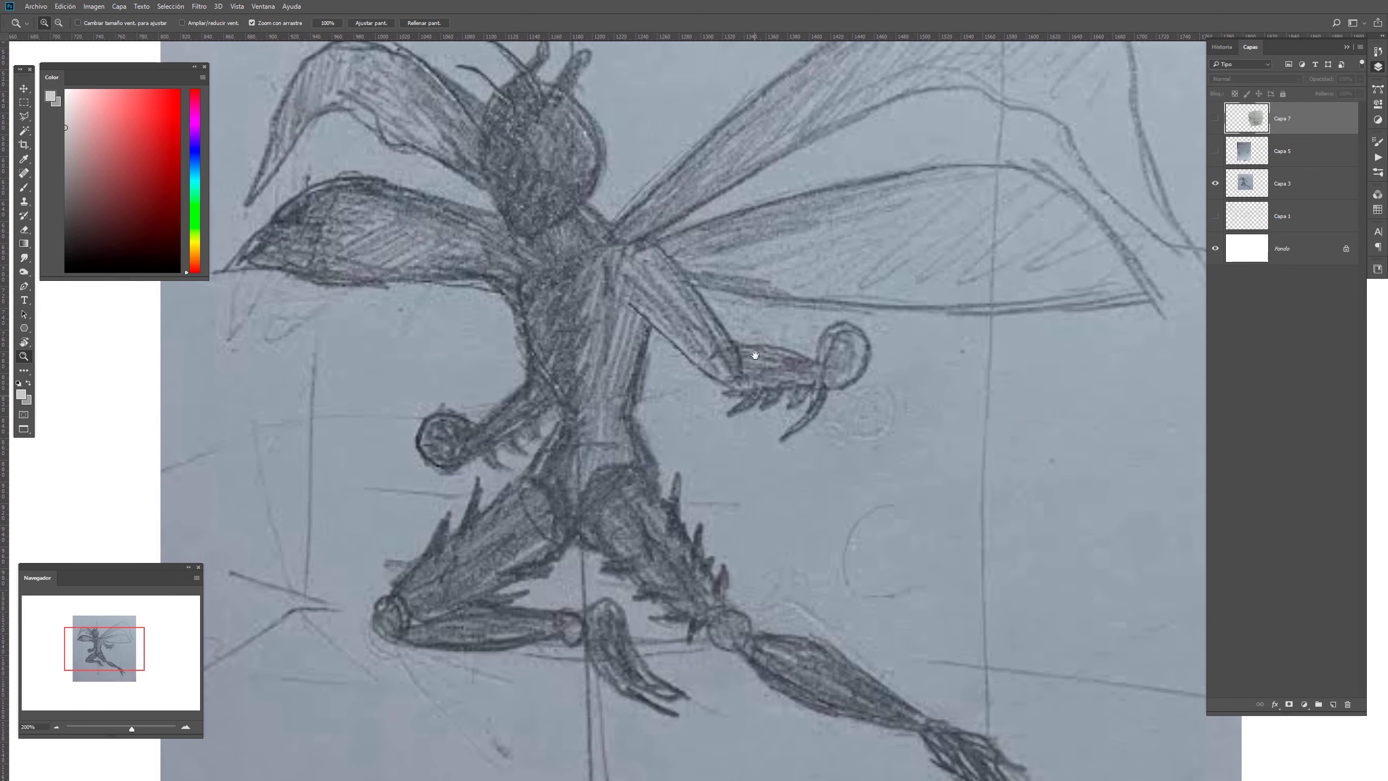
{"action": "left_click_drag", "start_coordinate": [782, 617], "coordinate": [771, 406]}
{"action": "mouse_move", "coordinate": [730, 497]}
{"action": "left_mouse_down"}
{"action": "mouse_move", "coordinate": [748, 456]}
{"action": "mouse_move", "coordinate": [768, 505]}
{"action": "left_mouse_up"}
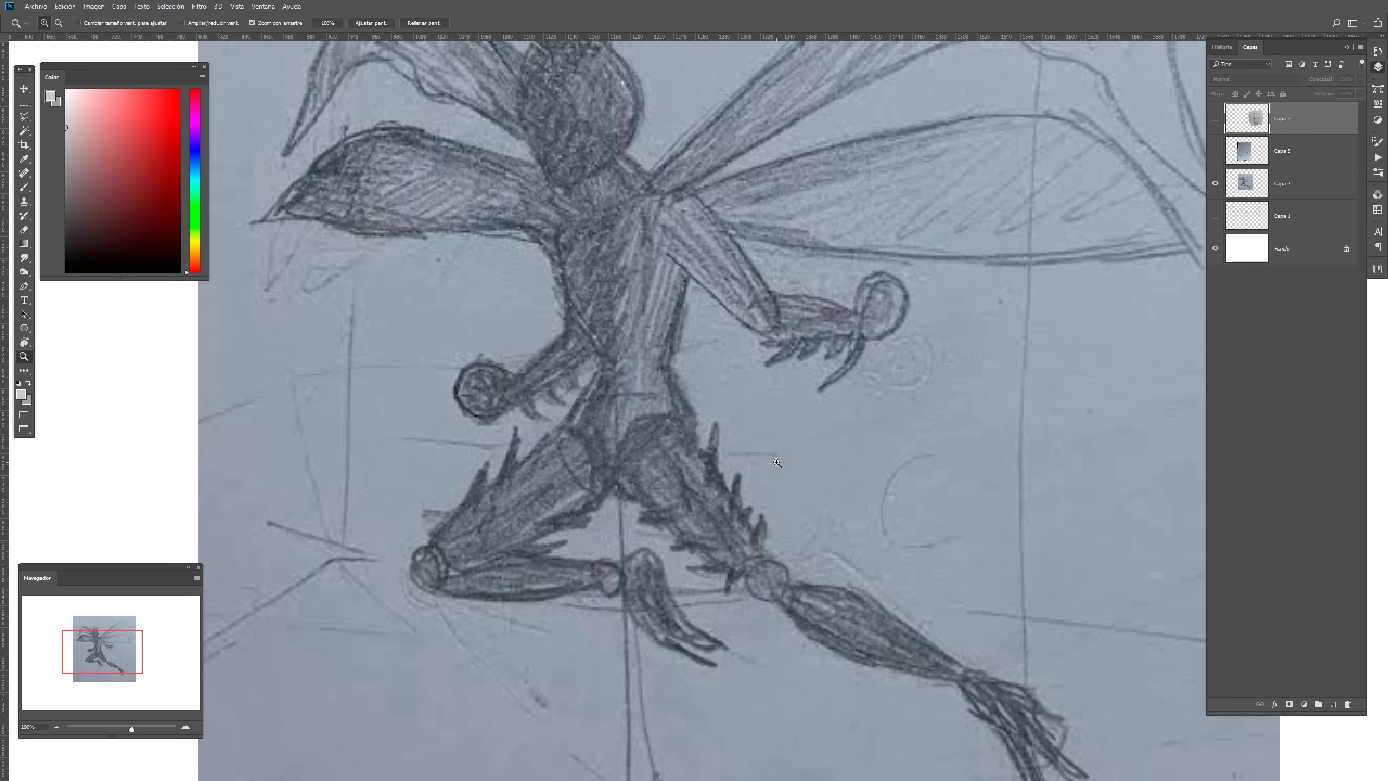
{"action": "mouse_move", "coordinate": [754, 324]}
{"action": "left_mouse_down"}
{"action": "mouse_move", "coordinate": [830, 506]}
{"action": "mouse_move", "coordinate": [929, 580]}
{"action": "mouse_move", "coordinate": [877, 366]}
{"action": "mouse_move", "coordinate": [839, 483]}
{"action": "mouse_move", "coordinate": [765, 317]}
{"action": "left_mouse_up"}
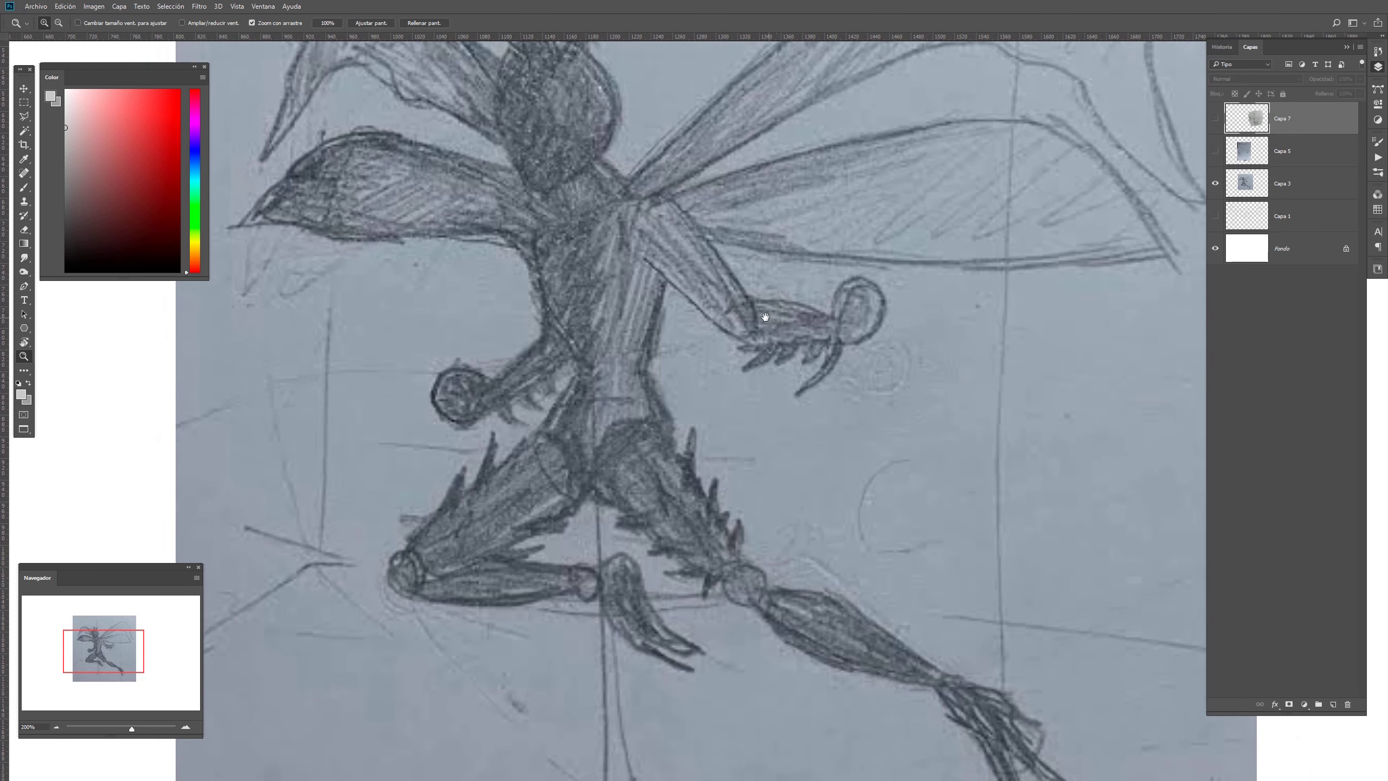
{"action": "left_click_drag", "start_coordinate": [835, 284], "coordinate": [1027, 266]}
{"action": "left_click", "coordinate": [1309, 181]}
- Fade Capa 3 to 50% opacity and add a new empty layer above it
{"action": "key", "text": "v"}
{"action": "key", "text": "5"}
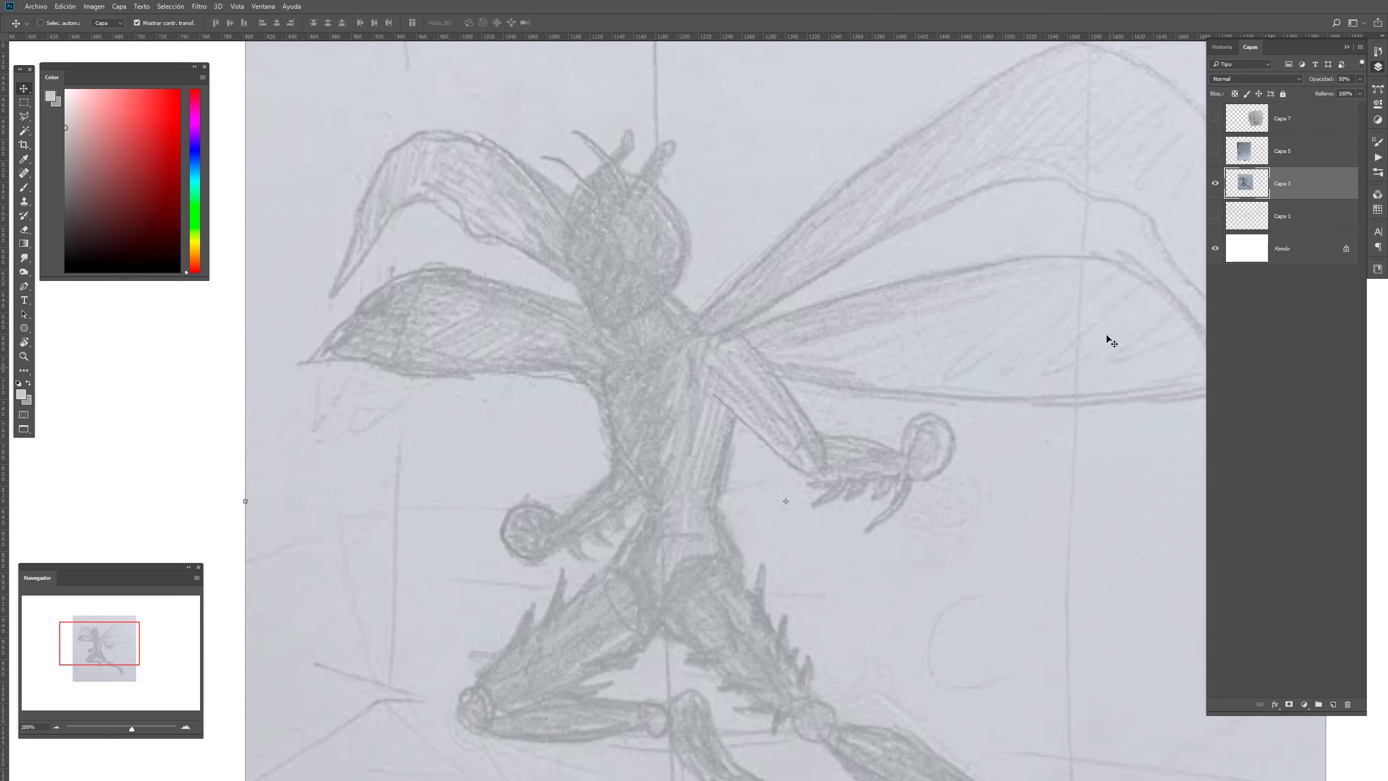
{"action": "left_click", "coordinate": [1334, 704]}
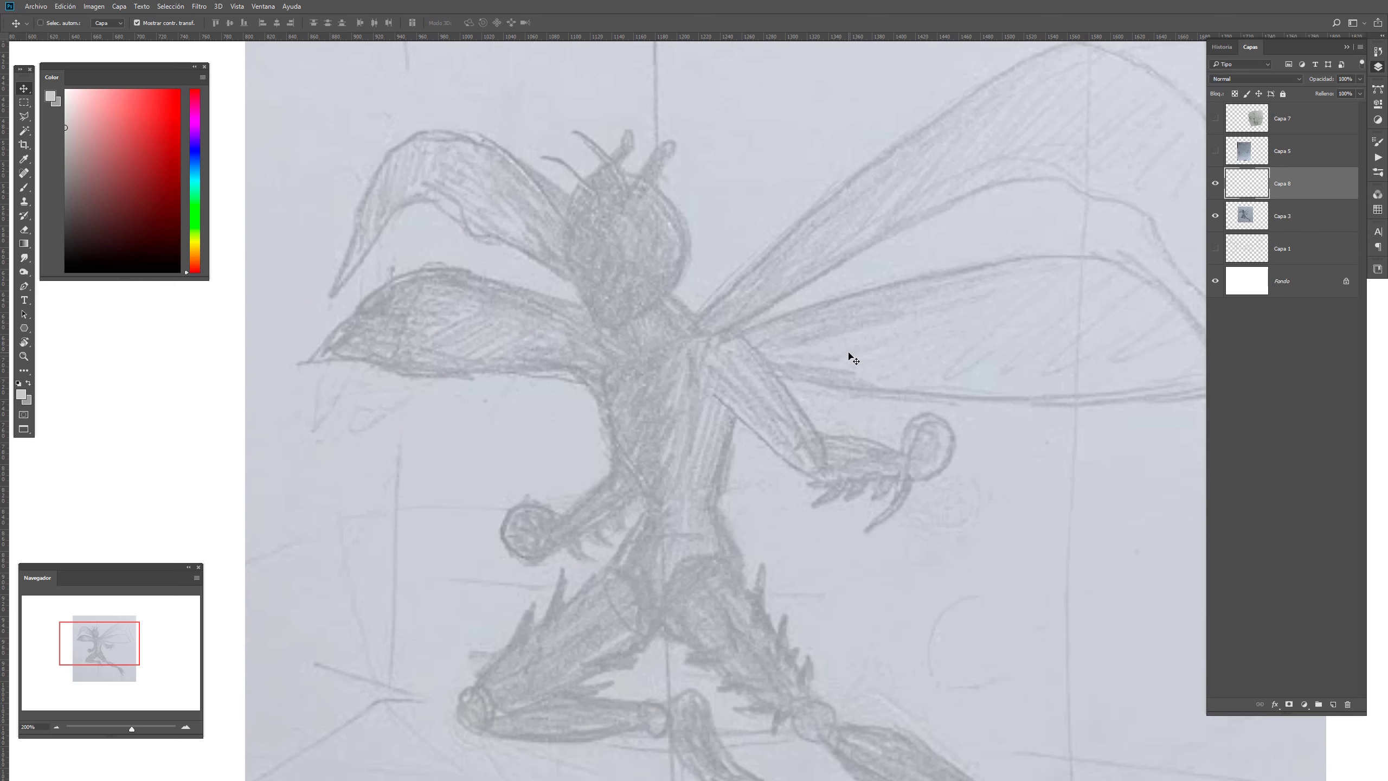
{"action": "key", "text": "super"}
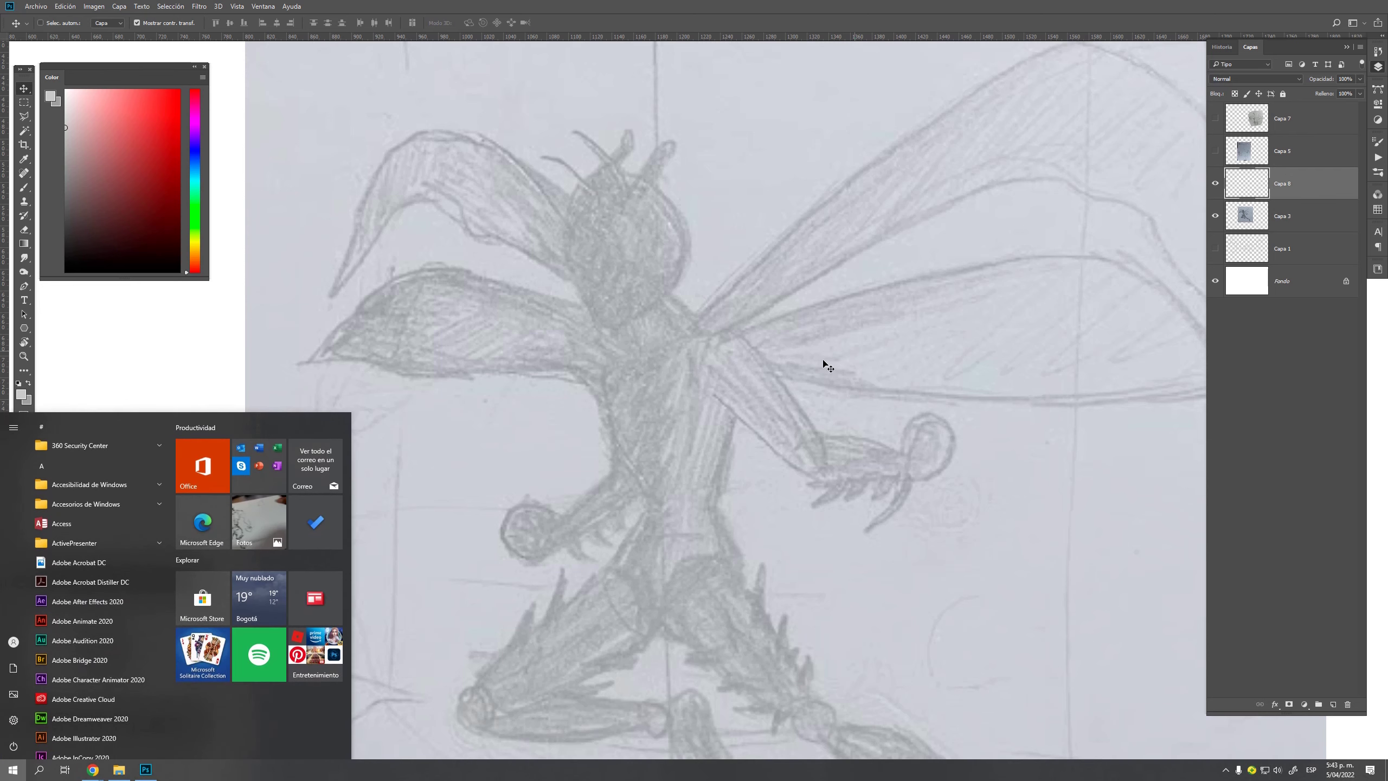
{"action": "key", "text": "super"}
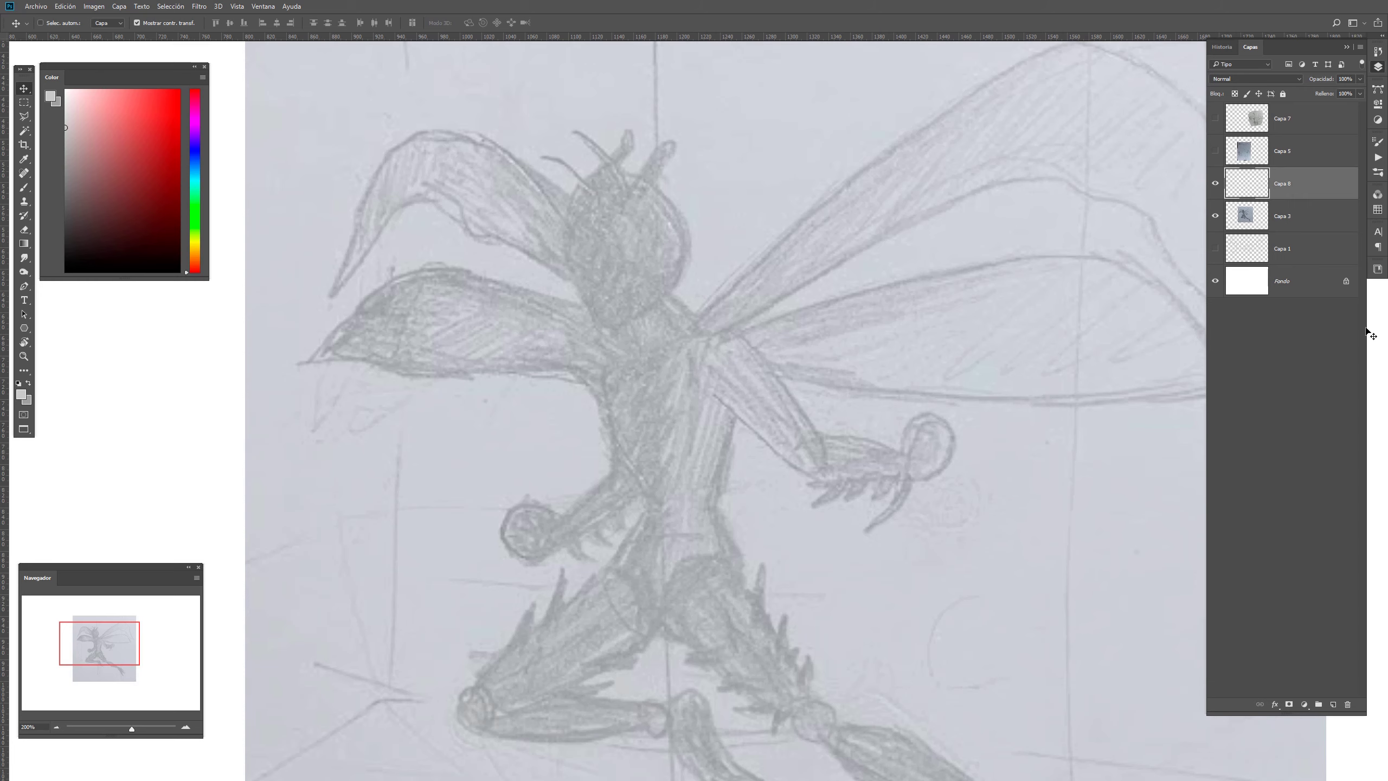
- Center the view on the fairy's wings and bring up the brush presets
{"action": "mouse_move", "coordinate": [794, 547]}
{"action": "left_mouse_down"}
{"action": "mouse_move", "coordinate": [729, 356]}
{"action": "mouse_move", "coordinate": [728, 600]}
{"action": "mouse_move", "coordinate": [772, 345]}
{"action": "mouse_move", "coordinate": [769, 604]}
{"action": "mouse_move", "coordinate": [784, 520]}
{"action": "mouse_move", "coordinate": [846, 482]}
{"action": "mouse_move", "coordinate": [786, 547]}
{"action": "mouse_move", "coordinate": [800, 492]}
{"action": "left_mouse_up"}
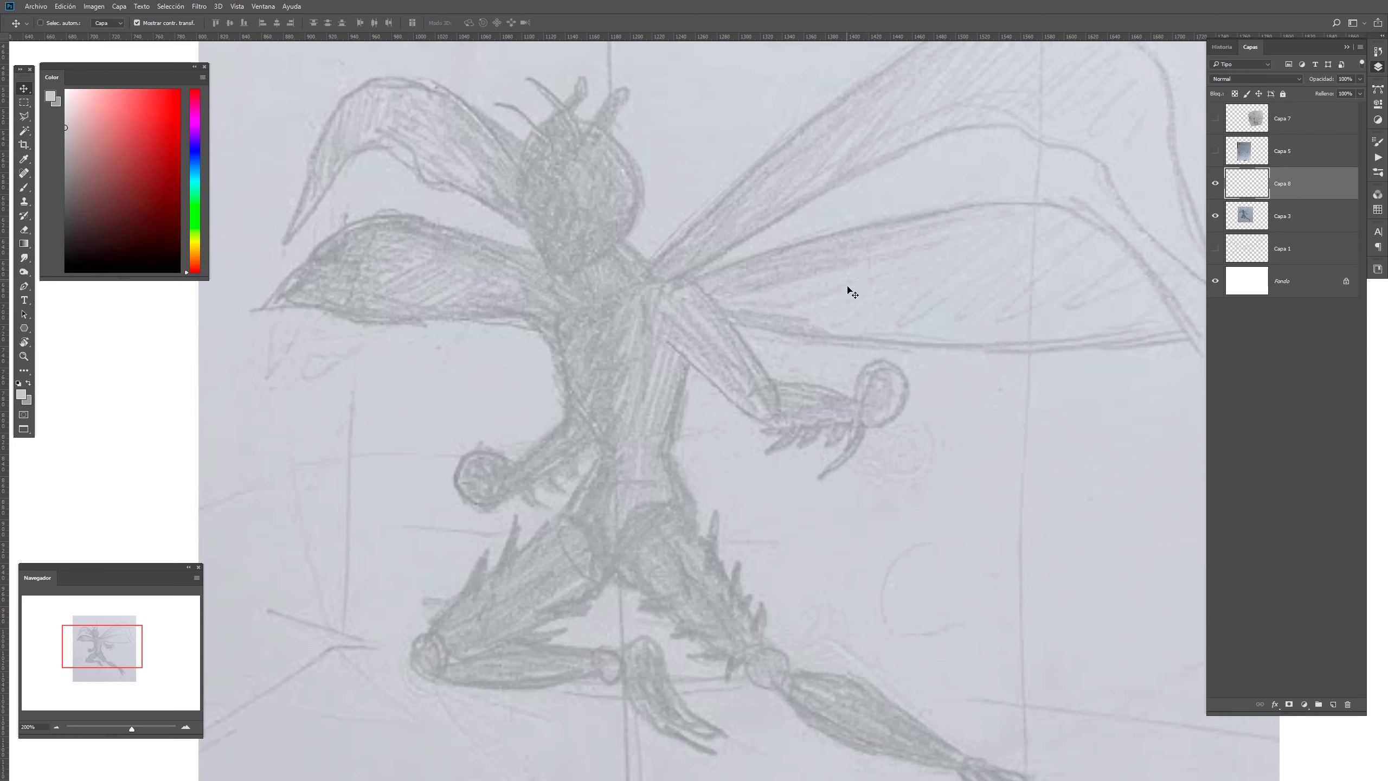
{"action": "key", "text": "b"}
{"action": "scroll", "coordinate": [752, 356], "scroll_direction": "up", "scroll_amount": 1}
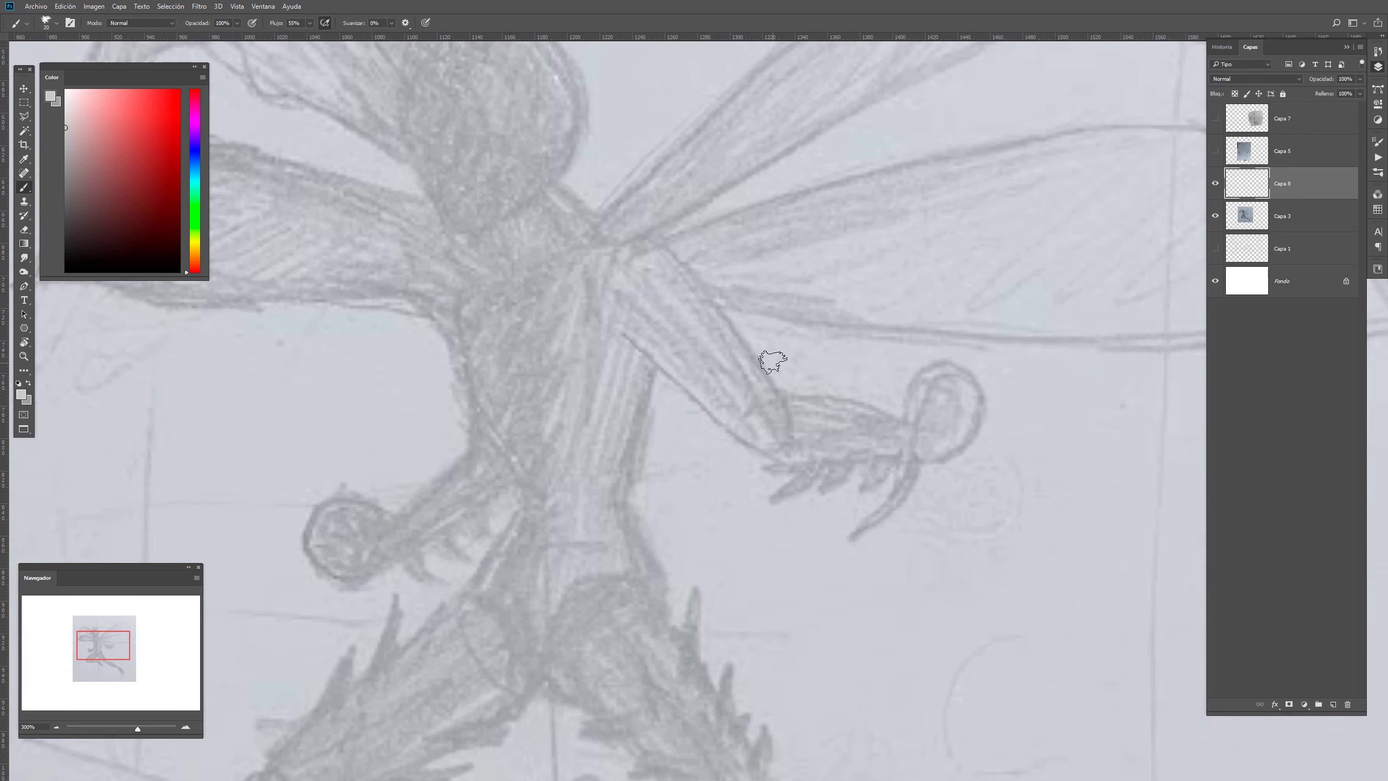
{"action": "right_click", "coordinate": [815, 364]}
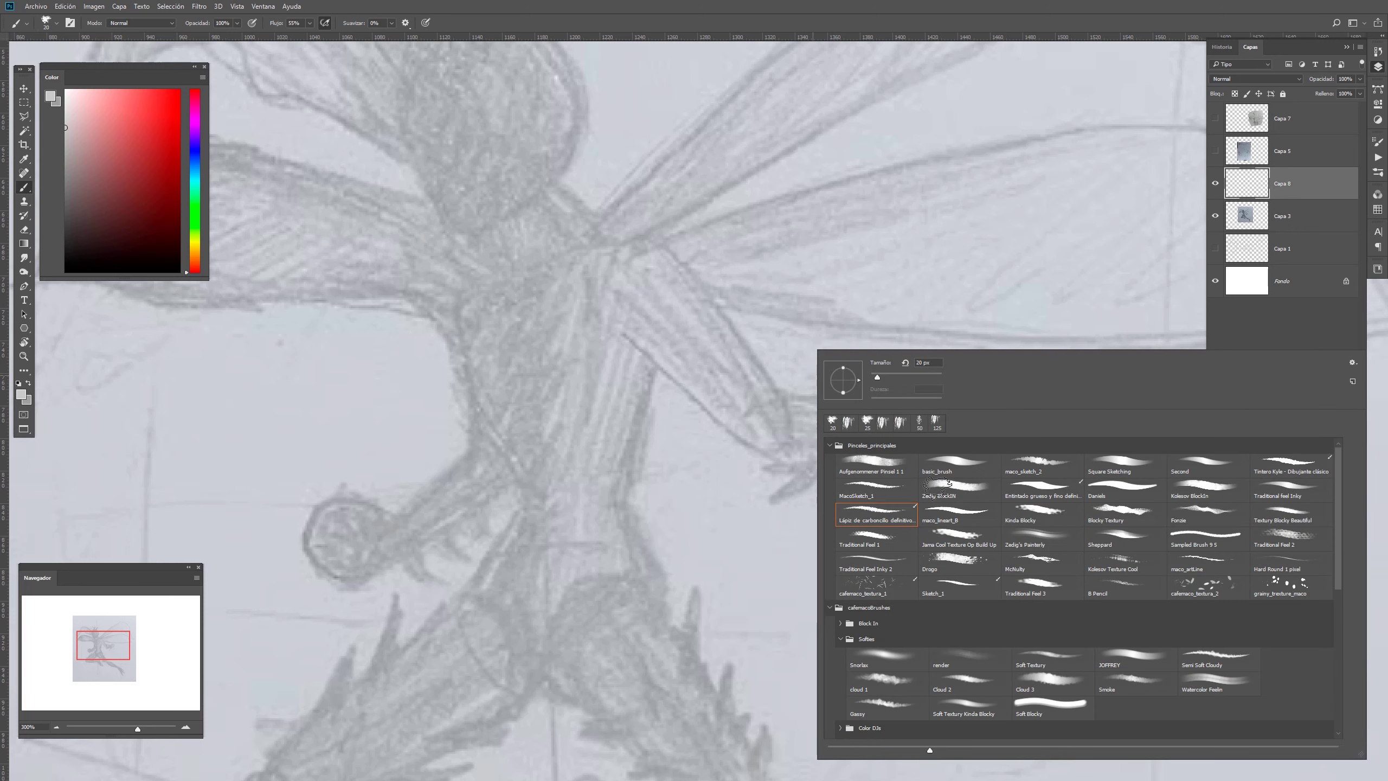
- Choose the basic_brush preset in black and shrink it to 6 px
{"action": "left_click", "coordinate": [892, 474]}
{"action": "left_click", "coordinate": [958, 464]}
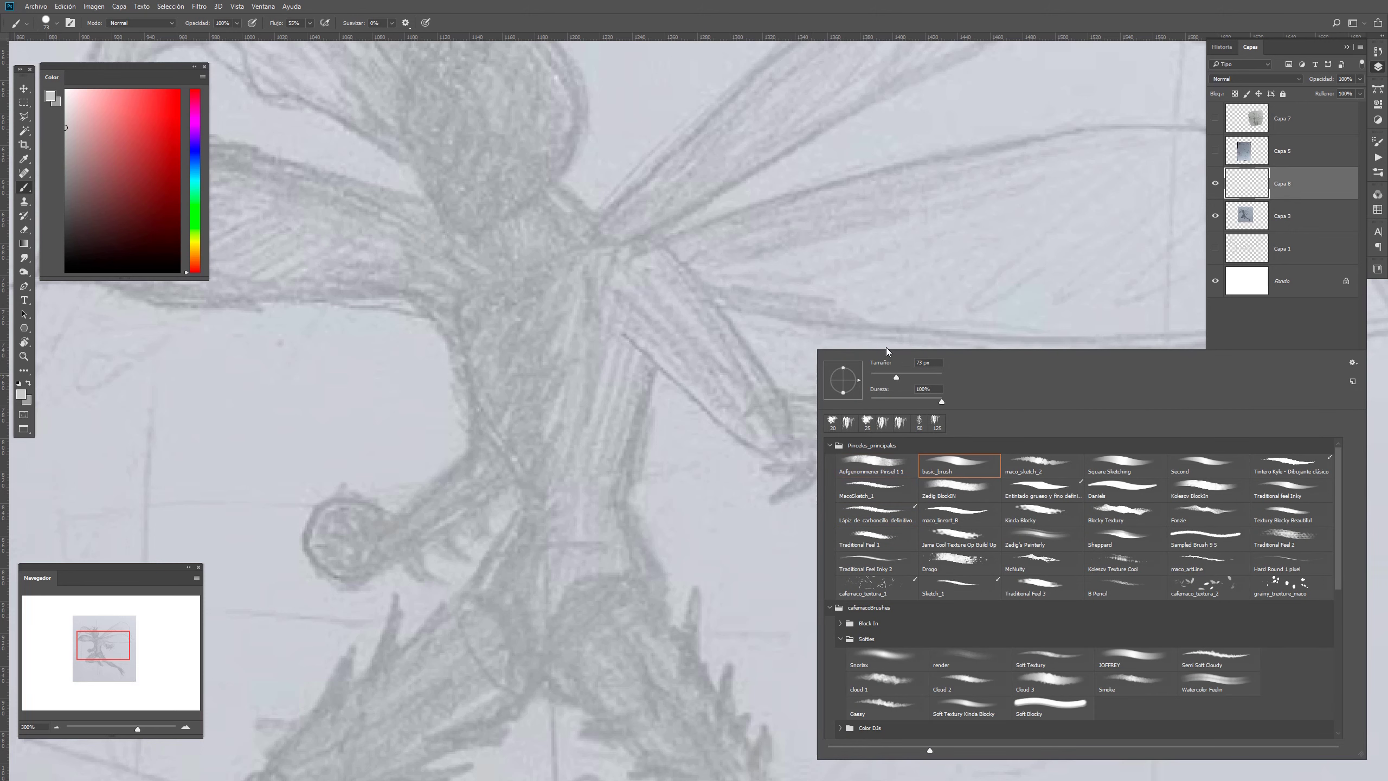
{"action": "key", "text": "Return"}
{"action": "key", "text": "d"}
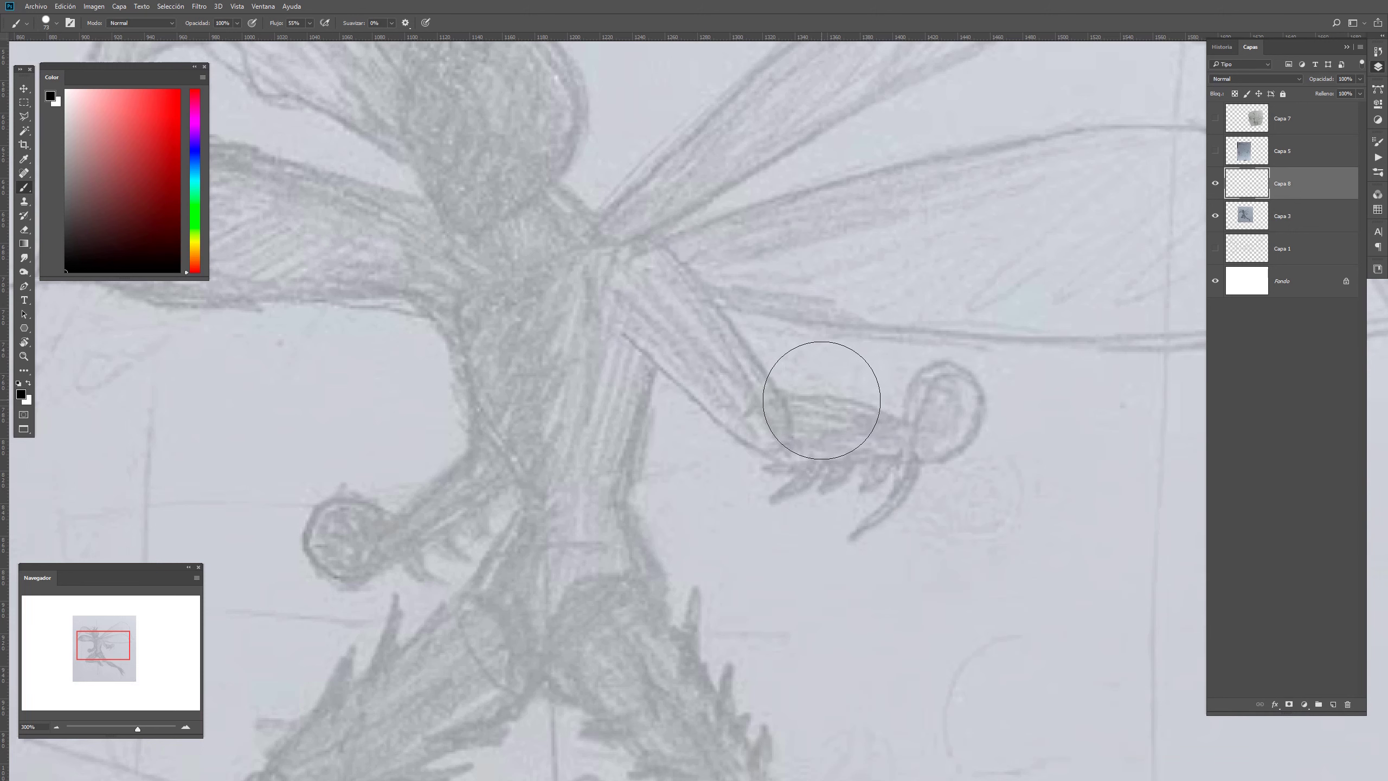
{"action": "key", "text": "bracketleft"}
{"action": "key", "text": "bracketleft"}
{"action": "key", "text": "bracketleft"}
{"action": "key", "text": "bracketleft"}
{"action": "key", "text": "bracketleft"}
{"action": "key", "text": "bracketleft"}
{"action": "key", "text": "bracketleft"}
{"action": "key", "text": "bracketleft"}
{"action": "key", "text": "bracketleft"}
{"action": "key", "text": "bracketleft"}
{"action": "key", "text": "bracketleft"}
- Ink the upper arm's top edge and band curves, undoing misplaced strokes
{"action": "left_click_drag", "start_coordinate": [657, 240], "coordinate": [735, 344]}
{"action": "key", "text": "ctrl+z"}
{"action": "mouse_move", "coordinate": [646, 242]}
{"action": "left_mouse_down"}
{"action": "mouse_move", "coordinate": [625, 326]}
{"action": "mouse_move", "coordinate": [612, 283]}
{"action": "mouse_move", "coordinate": [628, 331]}
{"action": "mouse_move", "coordinate": [625, 320]}
{"action": "mouse_move", "coordinate": [771, 450]}
{"action": "mouse_move", "coordinate": [675, 380]}
{"action": "mouse_move", "coordinate": [733, 433]}
{"action": "left_mouse_up"}
{"action": "mouse_move", "coordinate": [646, 240]}
{"action": "left_mouse_down"}
{"action": "mouse_move", "coordinate": [726, 306]}
{"action": "mouse_move", "coordinate": [784, 406]}
{"action": "mouse_move", "coordinate": [771, 444]}
{"action": "mouse_move", "coordinate": [788, 409]}
{"action": "mouse_move", "coordinate": [783, 433]}
{"action": "mouse_move", "coordinate": [714, 420]}
{"action": "mouse_move", "coordinate": [750, 443]}
{"action": "left_mouse_up"}
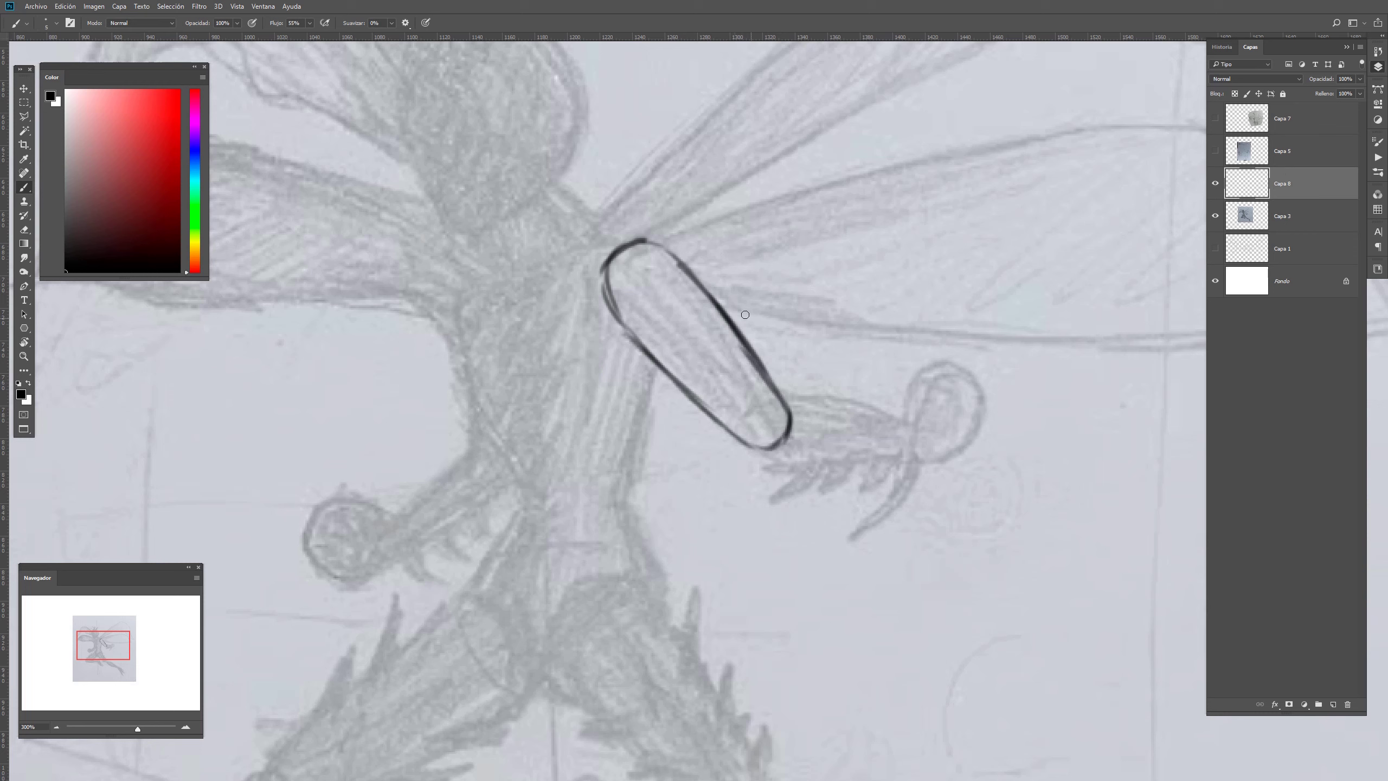
{"action": "left_click_drag", "start_coordinate": [708, 294], "coordinate": [634, 352]}
{"action": "key", "text": "ctrl+z"}
{"action": "left_click_drag", "start_coordinate": [708, 294], "coordinate": [661, 343]}
{"action": "left_click_drag", "start_coordinate": [770, 376], "coordinate": [725, 426]}
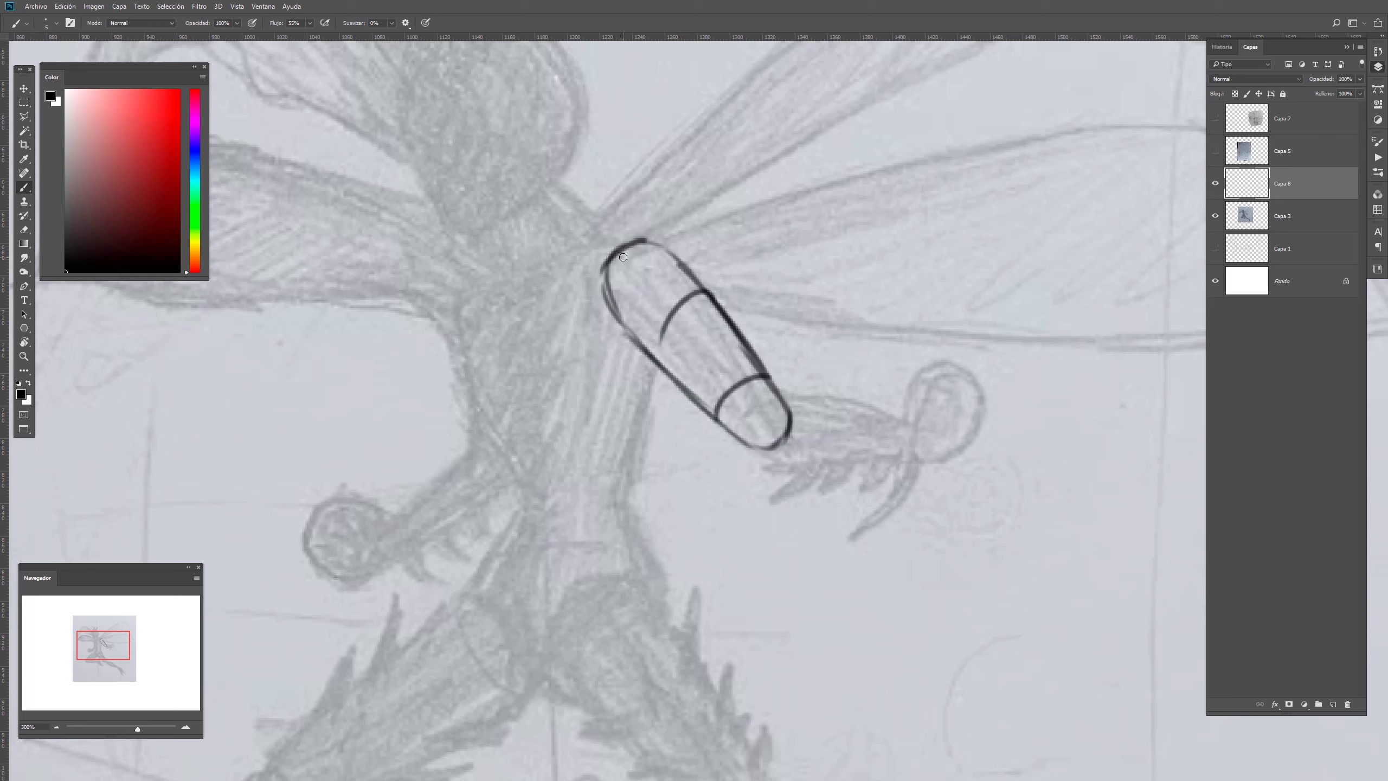
{"action": "left_click_drag", "start_coordinate": [623, 257], "coordinate": [734, 423]}
{"action": "key", "text": "ctrl+z"}
{"action": "mouse_move", "coordinate": [617, 279]}
{"action": "left_mouse_down"}
{"action": "mouse_move", "coordinate": [729, 419]}
{"action": "mouse_move", "coordinate": [699, 385]}
{"action": "mouse_move", "coordinate": [757, 429]}
{"action": "mouse_move", "coordinate": [782, 421]}
{"action": "mouse_move", "coordinate": [651, 323]}
{"action": "mouse_move", "coordinate": [644, 358]}
{"action": "mouse_move", "coordinate": [678, 331]}
{"action": "mouse_move", "coordinate": [636, 331]}
{"action": "mouse_move", "coordinate": [637, 393]}
{"action": "left_mouse_up"}
{"action": "key", "text": "ctrl+z"}
{"action": "key", "text": "ctrl+z"}
{"action": "key", "text": "ctrl+z"}
{"action": "key", "text": "ctrl+z"}
{"action": "key", "text": "ctrl+z"}
{"action": "key", "text": "ctrl+z"}
{"action": "key", "text": "ctrl+z"}
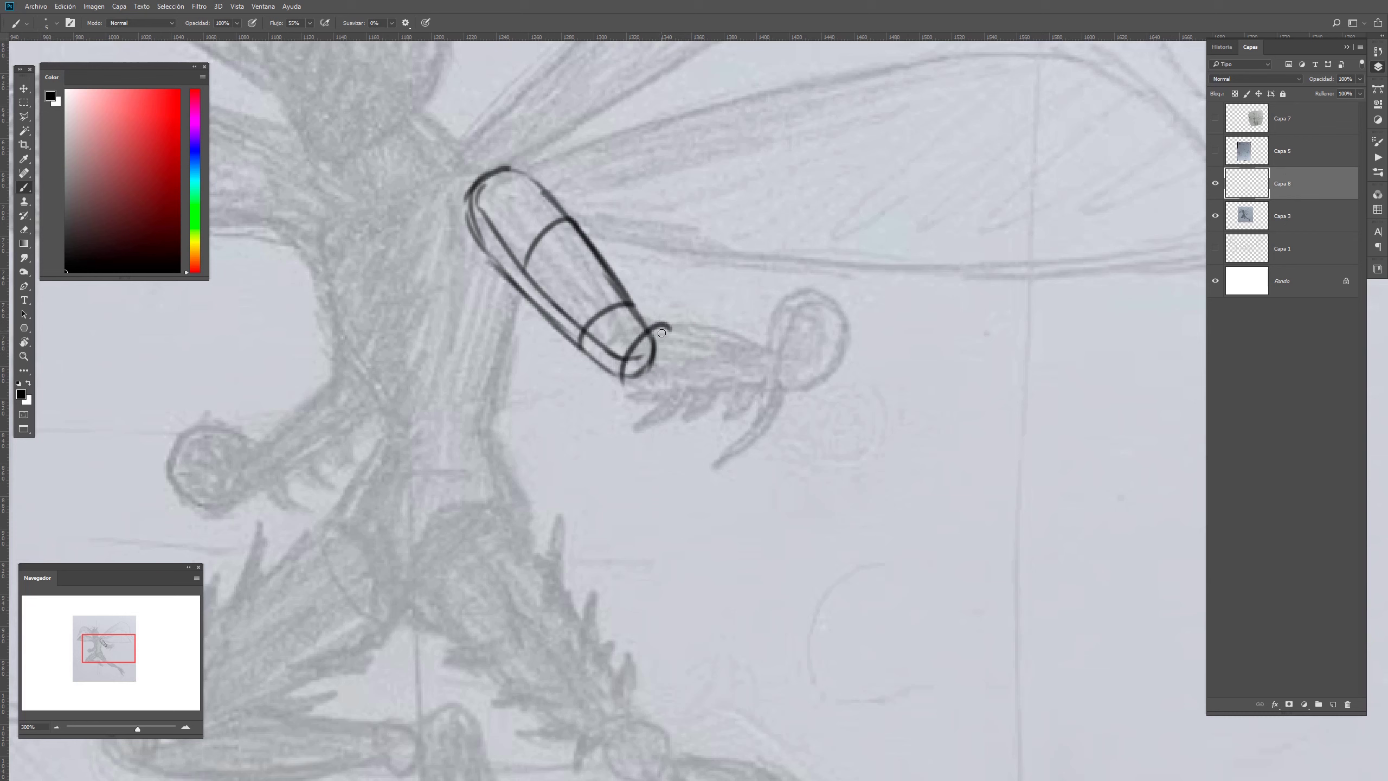
- Ink the wrist ellipse, forearm contours, and the elbow and wrist cross-section arcs
{"action": "mouse_move", "coordinate": [653, 331]}
{"action": "left_mouse_down"}
{"action": "mouse_move", "coordinate": [638, 397]}
{"action": "mouse_move", "coordinate": [638, 377]}
{"action": "mouse_move", "coordinate": [625, 390]}
{"action": "mouse_move", "coordinate": [664, 342]}
{"action": "left_mouse_up"}
{"action": "left_click_drag", "start_coordinate": [787, 344], "coordinate": [757, 354]}
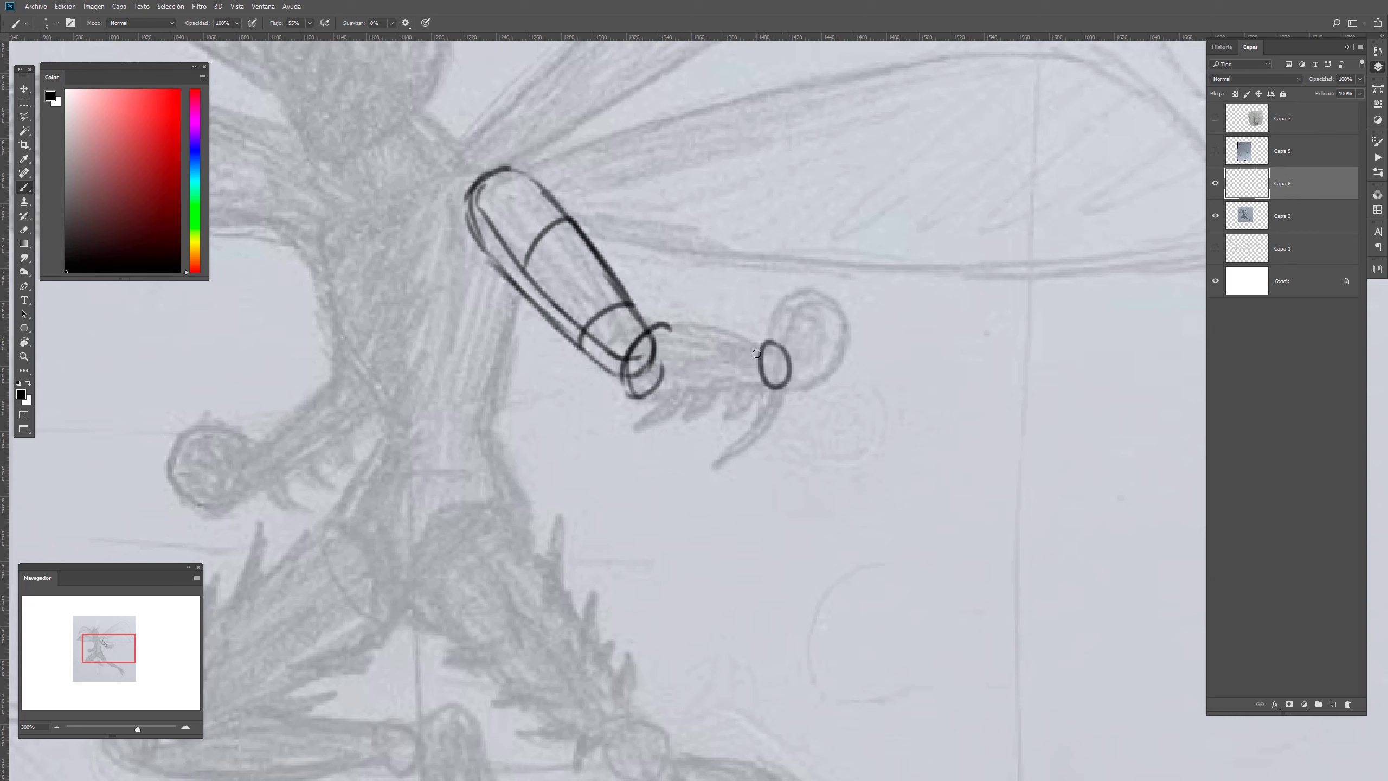
{"action": "left_click_drag", "start_coordinate": [656, 326], "coordinate": [750, 340]}
{"action": "mouse_move", "coordinate": [642, 392]}
{"action": "left_mouse_down"}
{"action": "mouse_move", "coordinate": [775, 382]}
{"action": "mouse_move", "coordinate": [758, 341]}
{"action": "mouse_move", "coordinate": [786, 348]}
{"action": "left_mouse_up"}
{"action": "left_click_drag", "start_coordinate": [620, 371], "coordinate": [787, 367]}
{"action": "mouse_move", "coordinate": [670, 328]}
{"action": "left_mouse_down"}
{"action": "mouse_move", "coordinate": [708, 367]}
{"action": "mouse_move", "coordinate": [685, 364]}
{"action": "mouse_move", "coordinate": [675, 331]}
{"action": "mouse_move", "coordinate": [664, 396]}
{"action": "left_mouse_up"}
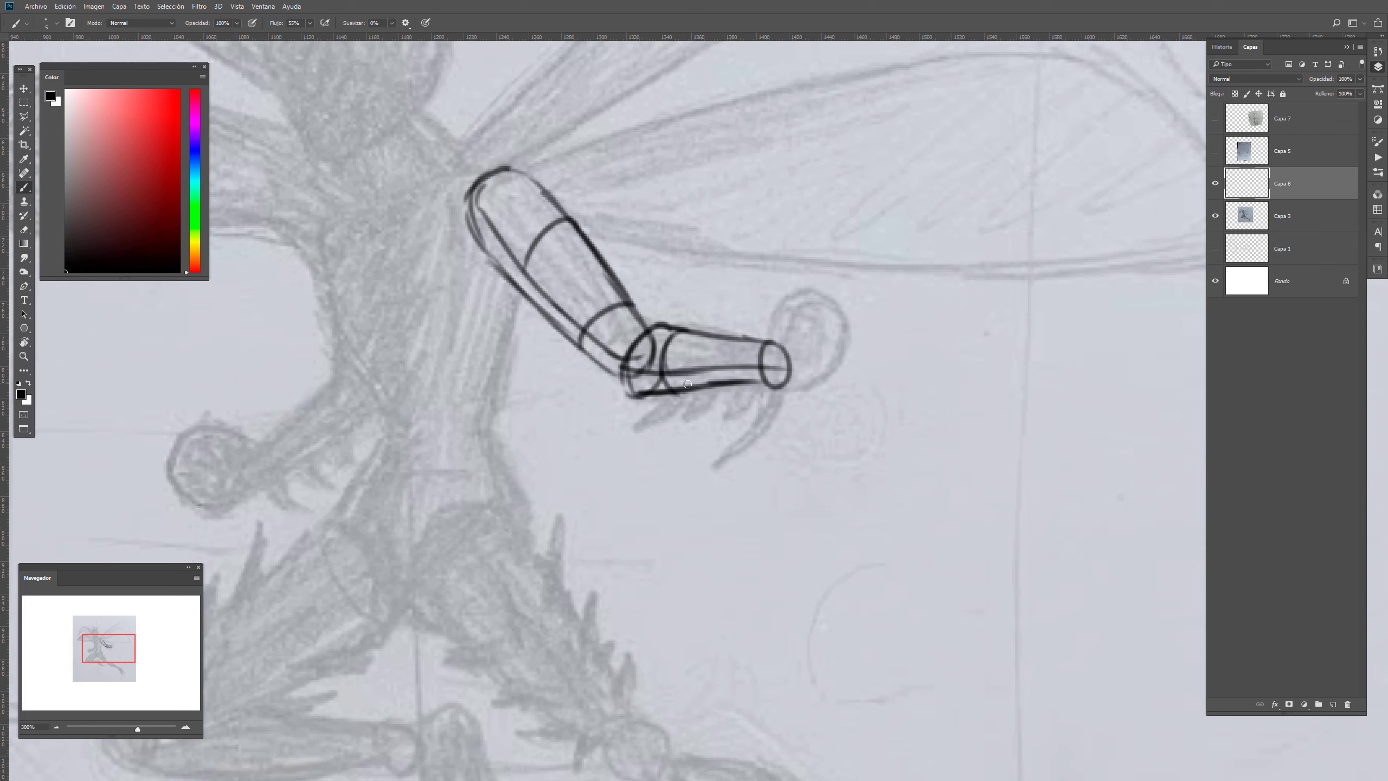
{"action": "left_click_drag", "start_coordinate": [742, 340], "coordinate": [737, 378]}
{"action": "left_click_drag", "start_coordinate": [877, 506], "coordinate": [1027, 589]}
{"action": "left_click_drag", "start_coordinate": [851, 509], "coordinate": [927, 412]}
- Zoom in to 300% on the figure's hips and legs
{"action": "key", "text": "z"}
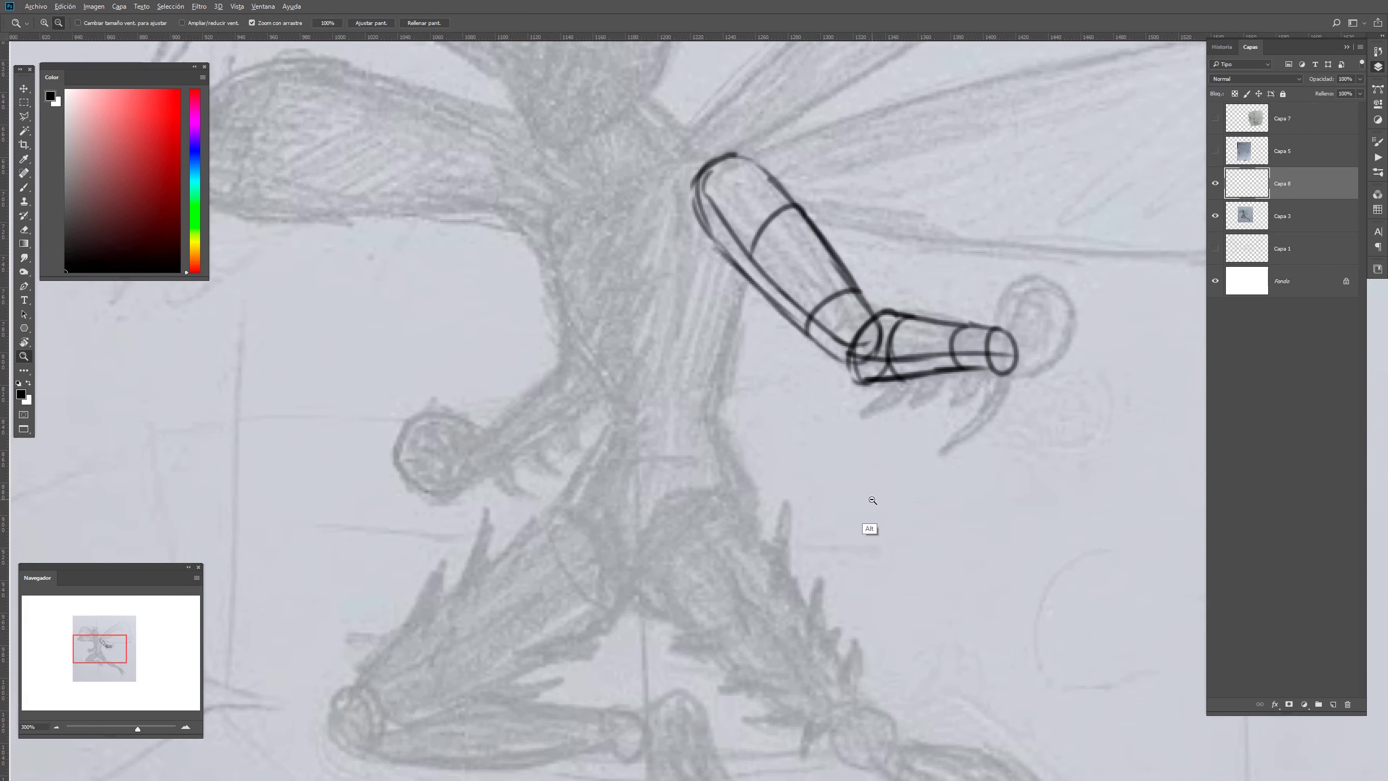
{"action": "scroll", "coordinate": [871, 514], "scroll_direction": "down", "scroll_amount": 5}
{"action": "scroll", "coordinate": [861, 567], "scroll_direction": "up", "scroll_amount": 4}
{"action": "left_click_drag", "start_coordinate": [861, 567], "coordinate": [680, 444]}
{"action": "scroll", "coordinate": [679, 444], "scroll_direction": "up", "scroll_amount": 1}
{"action": "key", "text": "b"}
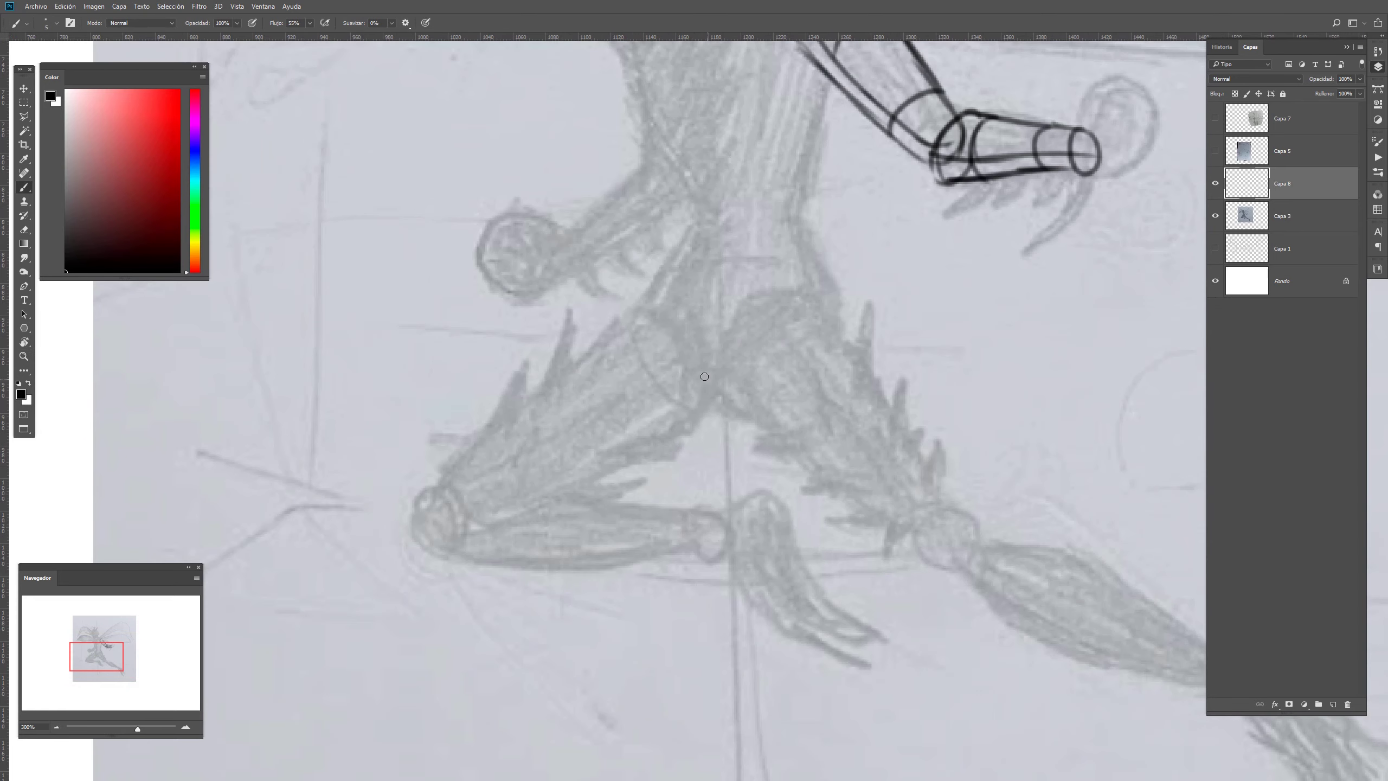
- Outline the left thigh plate's lower, upper and side edges down to the knee
{"action": "mouse_move", "coordinate": [707, 379]}
{"action": "left_mouse_down"}
{"action": "mouse_move", "coordinate": [668, 439]}
{"action": "mouse_move", "coordinate": [567, 482]}
{"action": "left_mouse_up"}
{"action": "left_click_drag", "start_coordinate": [671, 438], "coordinate": [503, 523]}
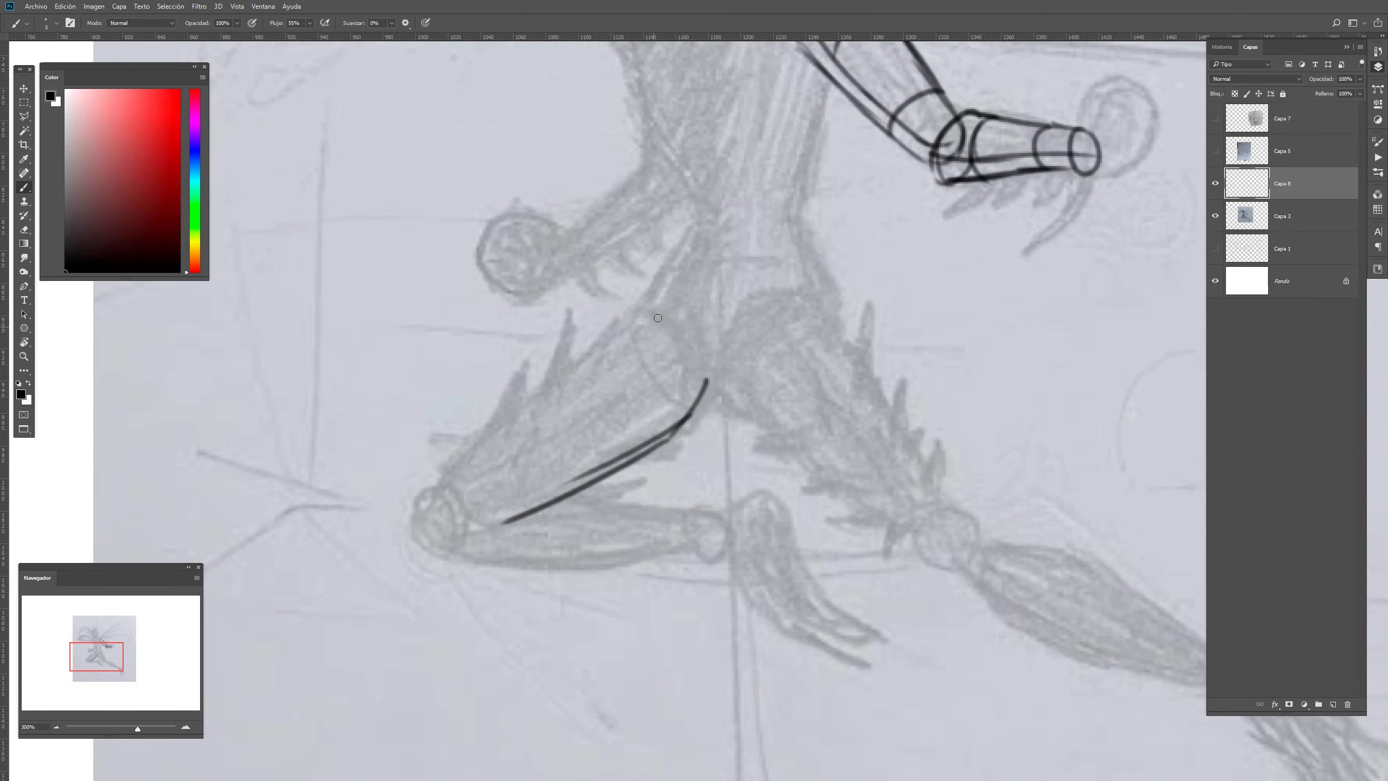
{"action": "key", "text": "ctrl+z"}
{"action": "left_click_drag", "start_coordinate": [652, 443], "coordinate": [538, 503]}
{"action": "mouse_move", "coordinate": [634, 306]}
{"action": "left_mouse_down"}
{"action": "mouse_move", "coordinate": [503, 398]}
{"action": "mouse_move", "coordinate": [497, 430]}
{"action": "left_mouse_up"}
{"action": "key", "text": "ctrl+z"}
{"action": "left_click_drag", "start_coordinate": [605, 341], "coordinate": [411, 526]}
{"action": "key", "text": "ctrl+z"}
{"action": "key", "text": "ctrl+z"}
{"action": "mouse_move", "coordinate": [481, 440]}
{"action": "left_mouse_down"}
{"action": "mouse_move", "coordinate": [428, 499]}
{"action": "mouse_move", "coordinate": [460, 527]}
{"action": "mouse_move", "coordinate": [516, 522]}
{"action": "mouse_move", "coordinate": [566, 485]}
{"action": "left_mouse_up"}
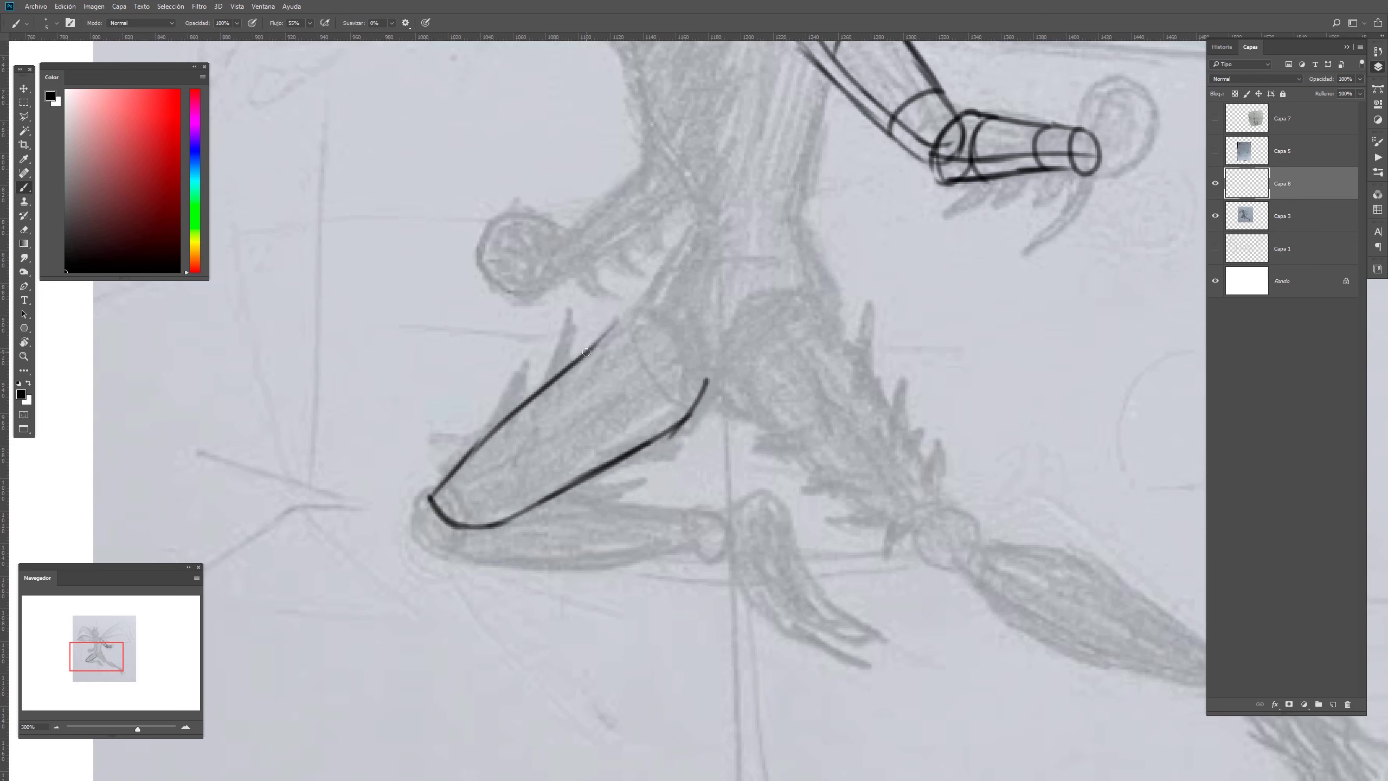
{"action": "mouse_move", "coordinate": [586, 351]}
{"action": "left_mouse_down"}
{"action": "mouse_move", "coordinate": [628, 317]}
{"action": "mouse_move", "coordinate": [696, 364]}
{"action": "left_mouse_up"}
{"action": "left_click_drag", "start_coordinate": [656, 316], "coordinate": [702, 382]}
{"action": "mouse_move", "coordinate": [891, 539]}
{"action": "left_mouse_down"}
{"action": "mouse_move", "coordinate": [825, 533]}
{"action": "mouse_move", "coordinate": [703, 346]}
{"action": "mouse_move", "coordinate": [752, 550]}
{"action": "mouse_move", "coordinate": [784, 514]}
{"action": "mouse_move", "coordinate": [794, 431]}
{"action": "mouse_move", "coordinate": [673, 421]}
{"action": "mouse_move", "coordinate": [776, 527]}
{"action": "mouse_move", "coordinate": [828, 497]}
{"action": "mouse_move", "coordinate": [606, 352]}
{"action": "mouse_move", "coordinate": [658, 488]}
{"action": "mouse_move", "coordinate": [645, 435]}
{"action": "left_mouse_up"}
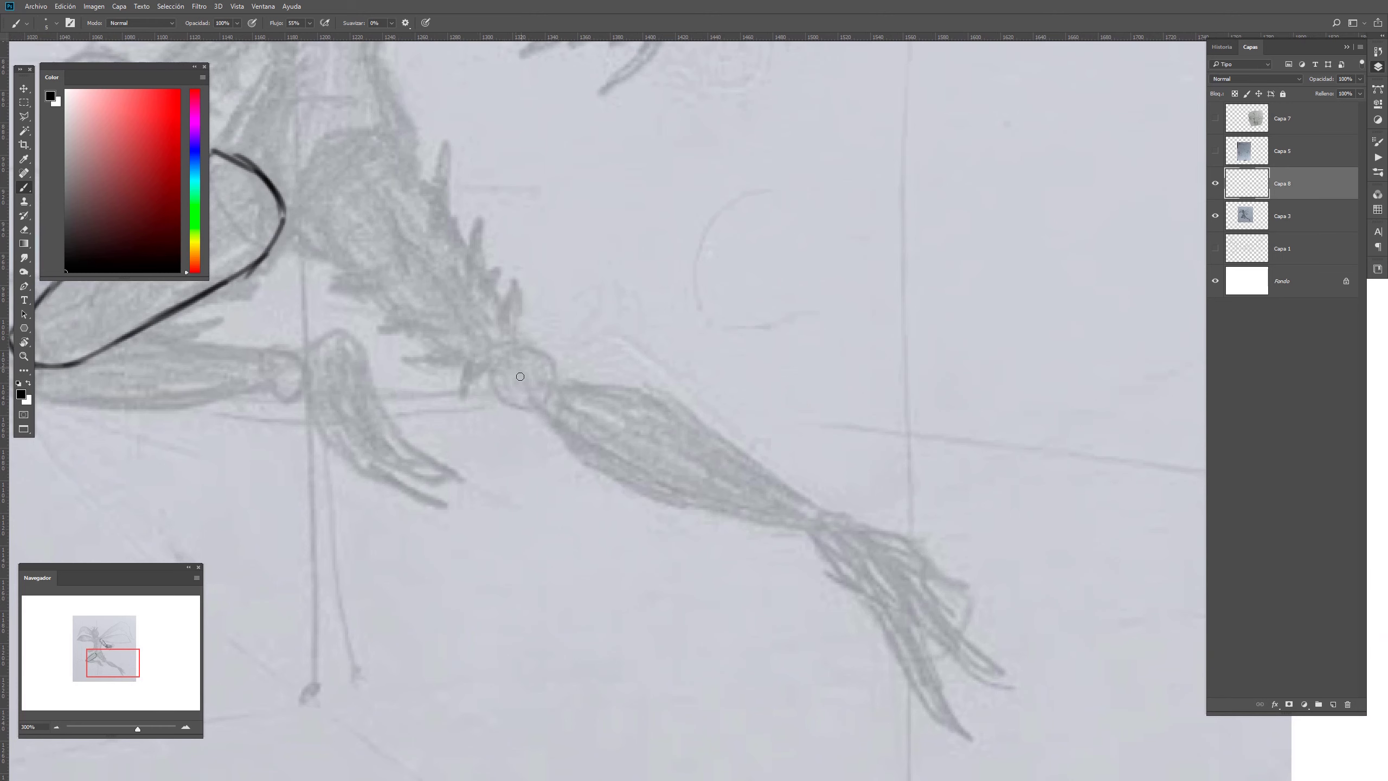
- Ink the inner and outer edges of the right thigh plate
{"action": "left_click_drag", "start_coordinate": [492, 302], "coordinate": [576, 362]}
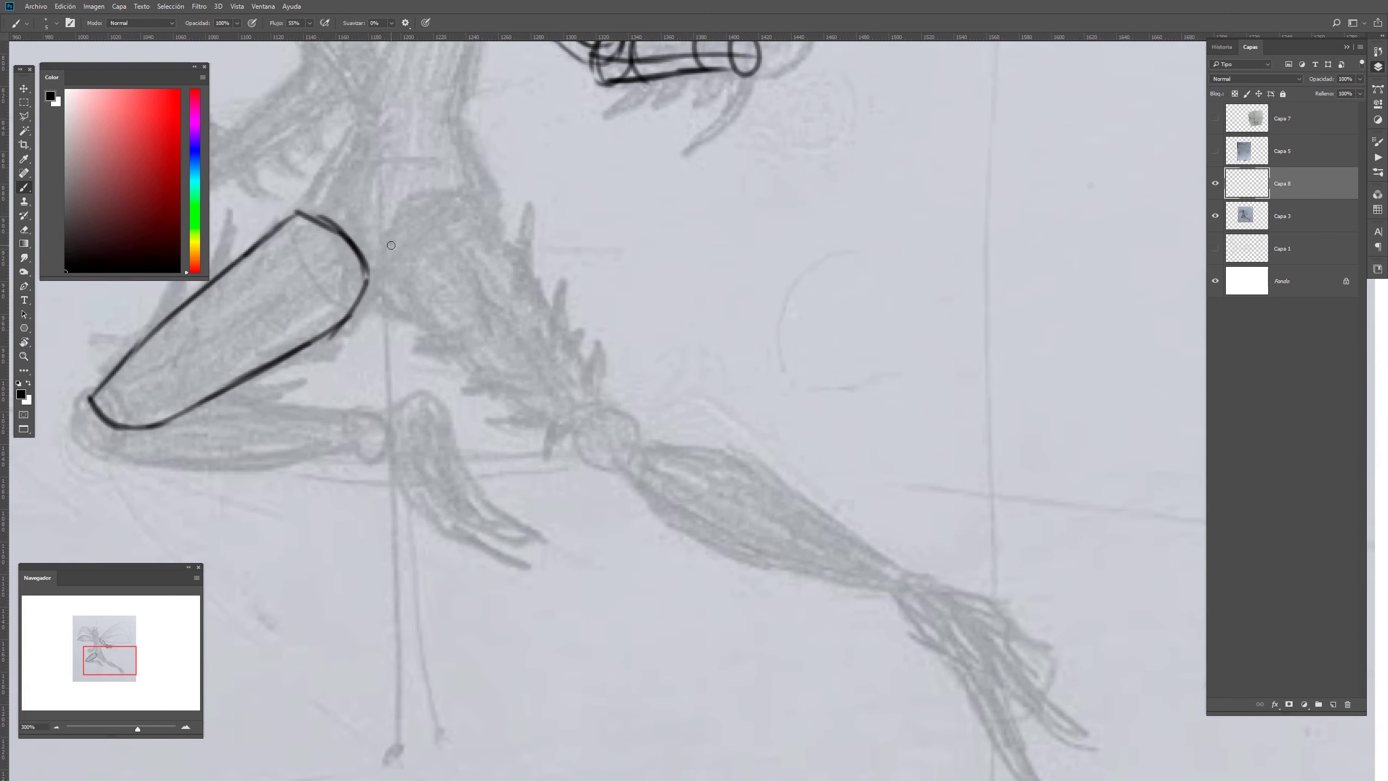
{"action": "mouse_move", "coordinate": [389, 239]}
{"action": "left_mouse_down"}
{"action": "mouse_move", "coordinate": [384, 278]}
{"action": "mouse_move", "coordinate": [504, 405]}
{"action": "mouse_move", "coordinate": [457, 374]}
{"action": "mouse_move", "coordinate": [550, 440]}
{"action": "left_mouse_up"}
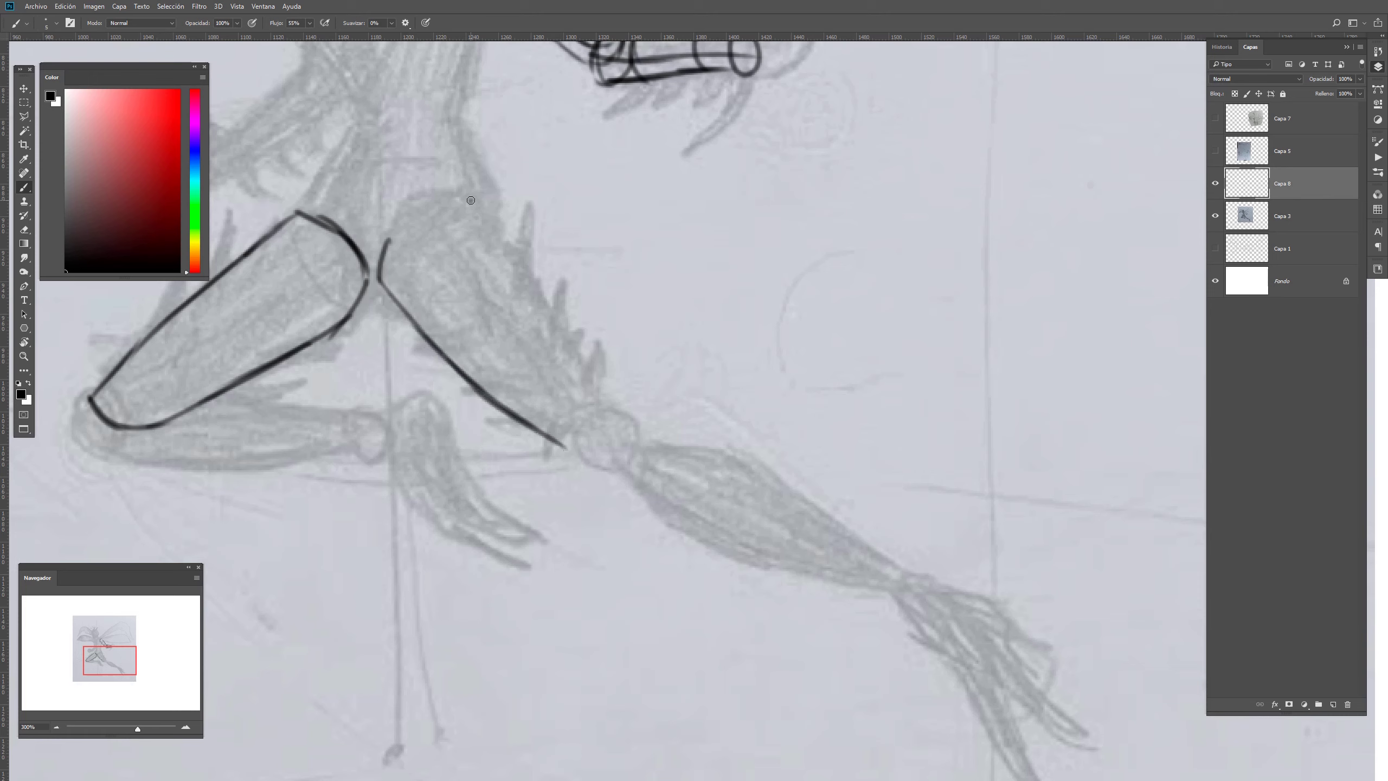
{"action": "mouse_move", "coordinate": [471, 200]}
{"action": "left_mouse_down"}
{"action": "mouse_move", "coordinate": [614, 402]}
{"action": "mouse_move", "coordinate": [601, 430]}
{"action": "mouse_move", "coordinate": [618, 408]}
{"action": "mouse_move", "coordinate": [588, 441]}
{"action": "left_mouse_up"}
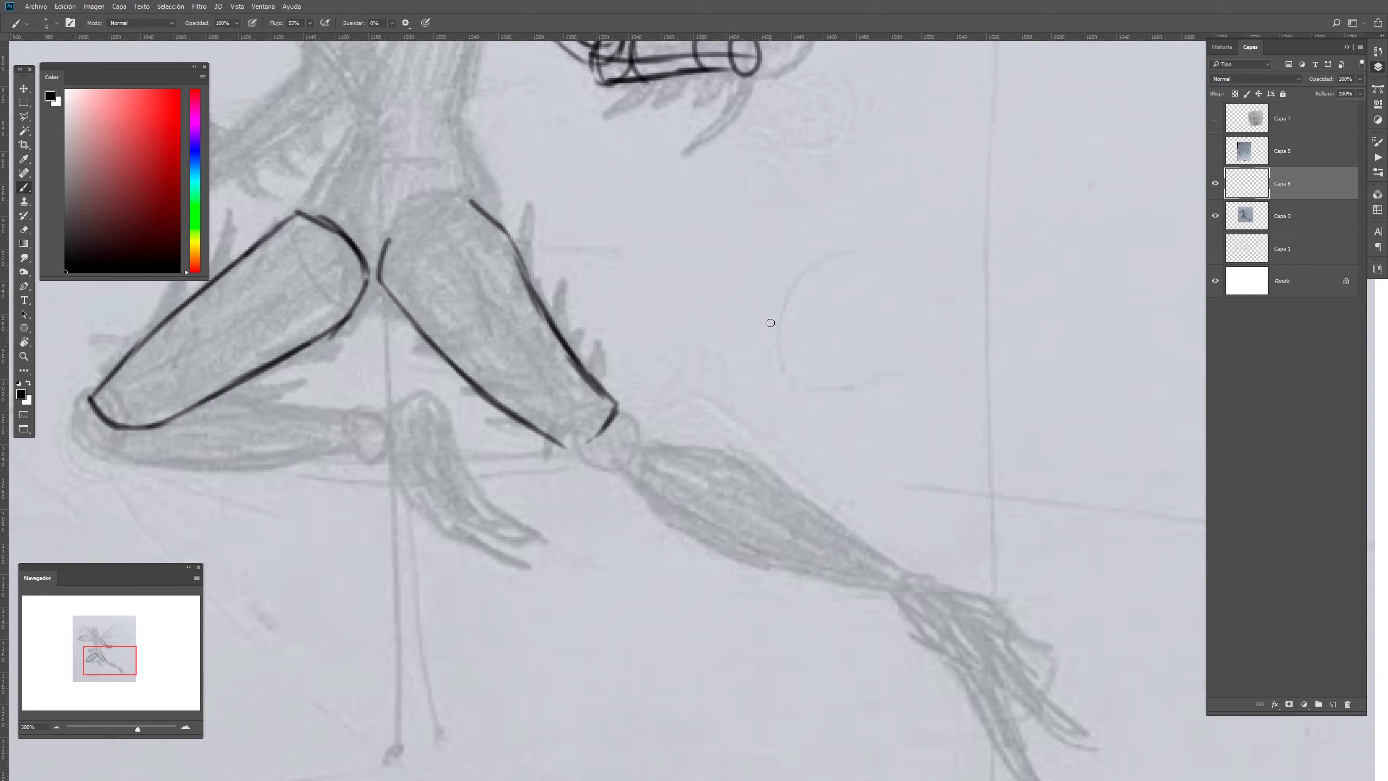
- Draw red arrows across the left thigh plate and near the knee
{"action": "scroll", "coordinate": [410, 385], "scroll_direction": "left", "scroll_amount": 5}
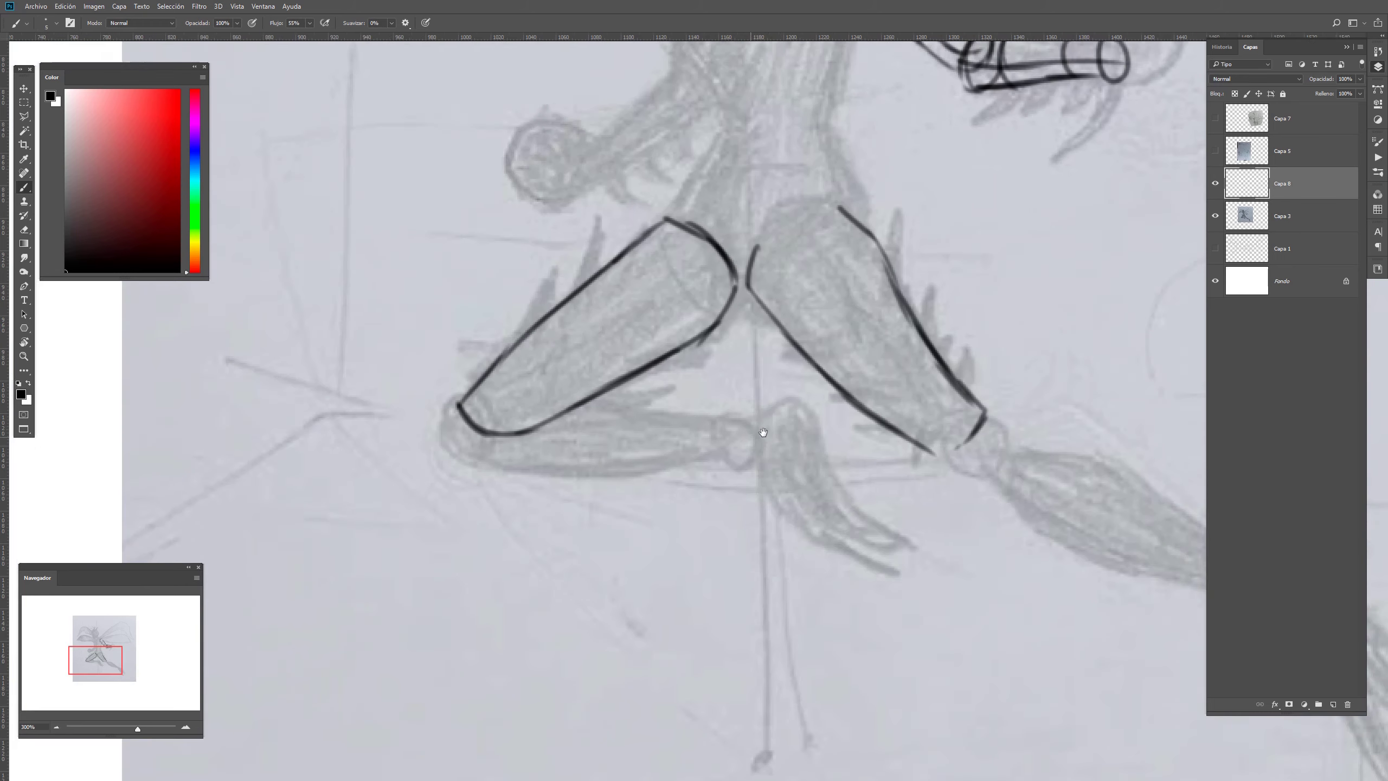
{"action": "key", "text": "x"}
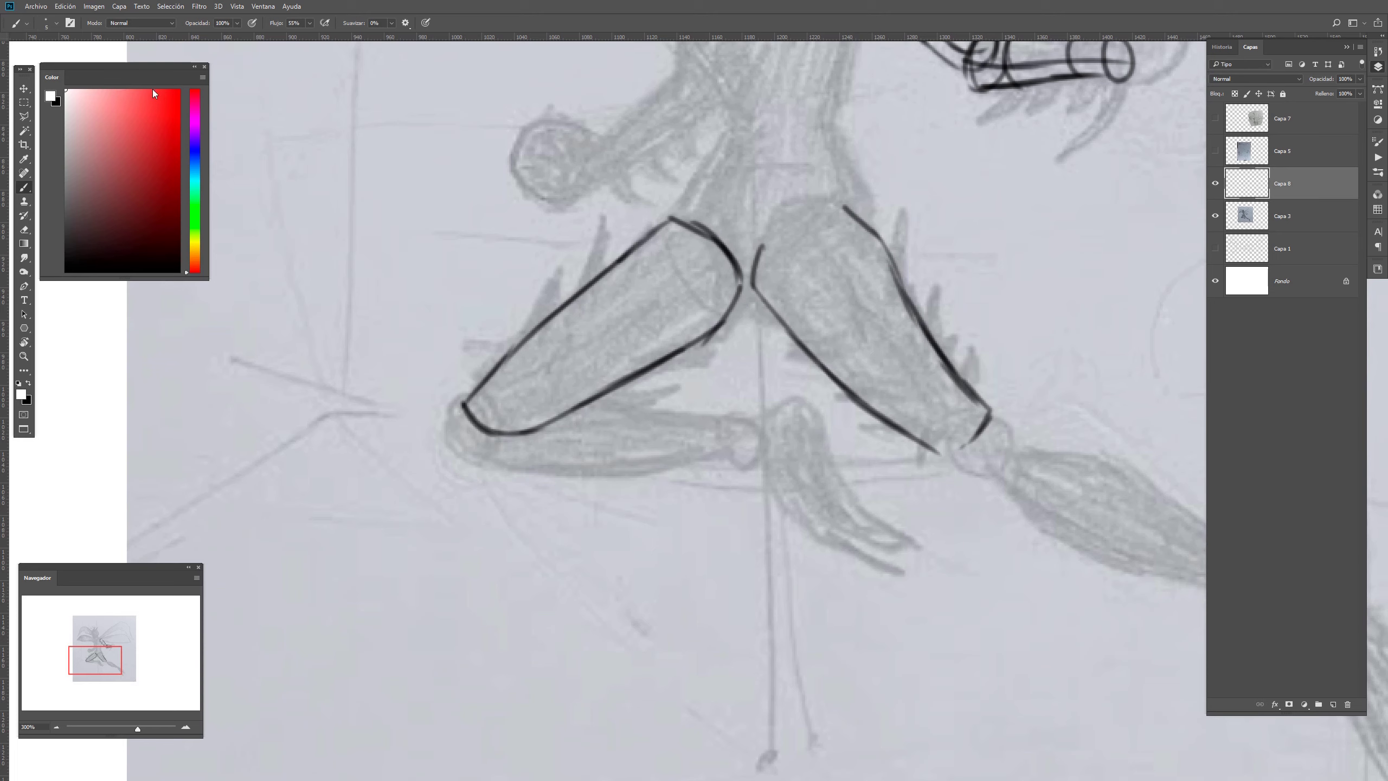
{"action": "left_click", "coordinate": [161, 93]}
{"action": "left_click_drag", "start_coordinate": [667, 236], "coordinate": [707, 317]}
{"action": "left_click_drag", "start_coordinate": [508, 418], "coordinate": [488, 395]}
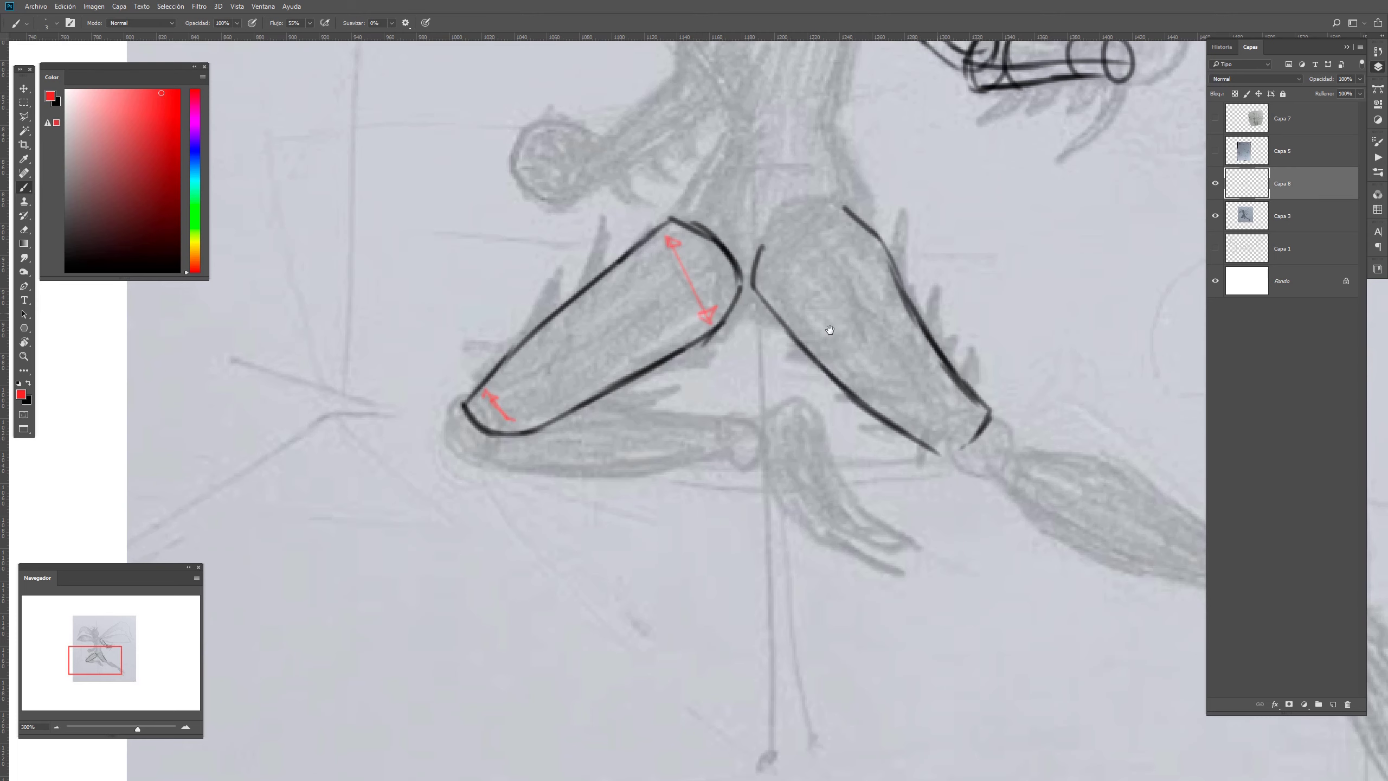
{"action": "scroll", "coordinate": [953, 214], "scroll_direction": "right", "scroll_amount": 10}
{"action": "scroll", "coordinate": [953, 214], "scroll_direction": "up", "scroll_amount": 2}
- Sketch a thin black leg diagram with thigh, shin and foot beside the figure
{"action": "key", "text": "x"}
{"action": "mouse_move", "coordinate": [926, 207]}
{"action": "left_mouse_down"}
{"action": "mouse_move", "coordinate": [880, 344]}
{"action": "mouse_move", "coordinate": [1021, 223]}
{"action": "mouse_move", "coordinate": [921, 409]}
{"action": "left_mouse_up"}
{"action": "left_click_drag", "start_coordinate": [889, 285], "coordinate": [865, 400]}
{"action": "left_click_drag", "start_coordinate": [884, 329], "coordinate": [877, 374]}
{"action": "mouse_move", "coordinate": [940, 414]}
{"action": "left_mouse_down"}
{"action": "mouse_move", "coordinate": [878, 392]}
{"action": "mouse_move", "coordinate": [964, 569]}
{"action": "mouse_move", "coordinate": [966, 549]}
{"action": "left_mouse_up"}
{"action": "left_click_drag", "start_coordinate": [953, 559], "coordinate": [912, 607]}
{"action": "left_click_drag", "start_coordinate": [962, 569], "coordinate": [921, 606]}
{"action": "left_click_drag", "start_coordinate": [965, 568], "coordinate": [942, 589]}
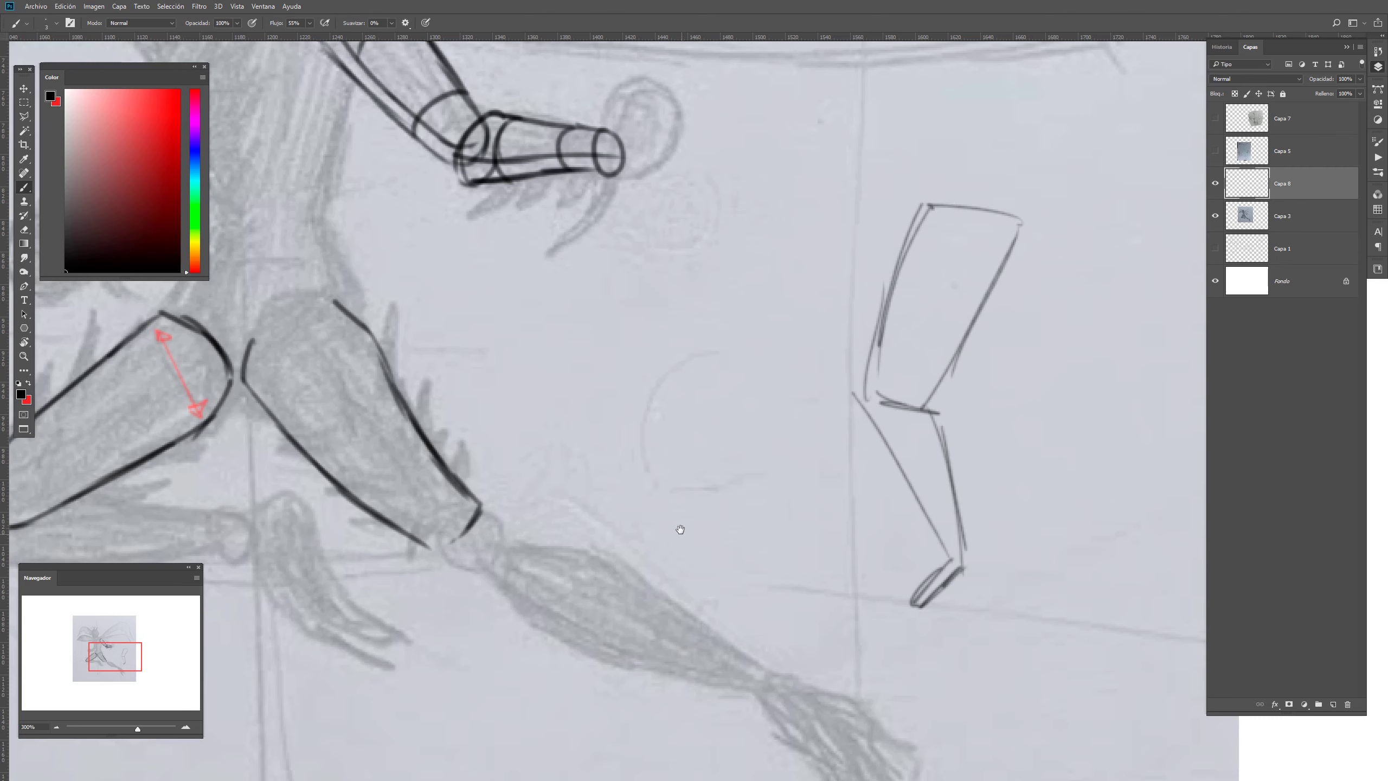
- Rotate the view and ink the lower leg's upper and lower contours in black
{"action": "mouse_move", "coordinate": [679, 530]}
{"action": "left_mouse_down"}
{"action": "mouse_move", "coordinate": [861, 325]}
{"action": "mouse_move", "coordinate": [834, 351]}
{"action": "mouse_move", "coordinate": [694, 383]}
{"action": "mouse_move", "coordinate": [638, 352]}
{"action": "mouse_move", "coordinate": [716, 327]}
{"action": "mouse_move", "coordinate": [904, 316]}
{"action": "left_mouse_up"}
{"action": "key", "text": "r"}
{"action": "key", "text": "x"}
{"action": "key", "text": "x"}
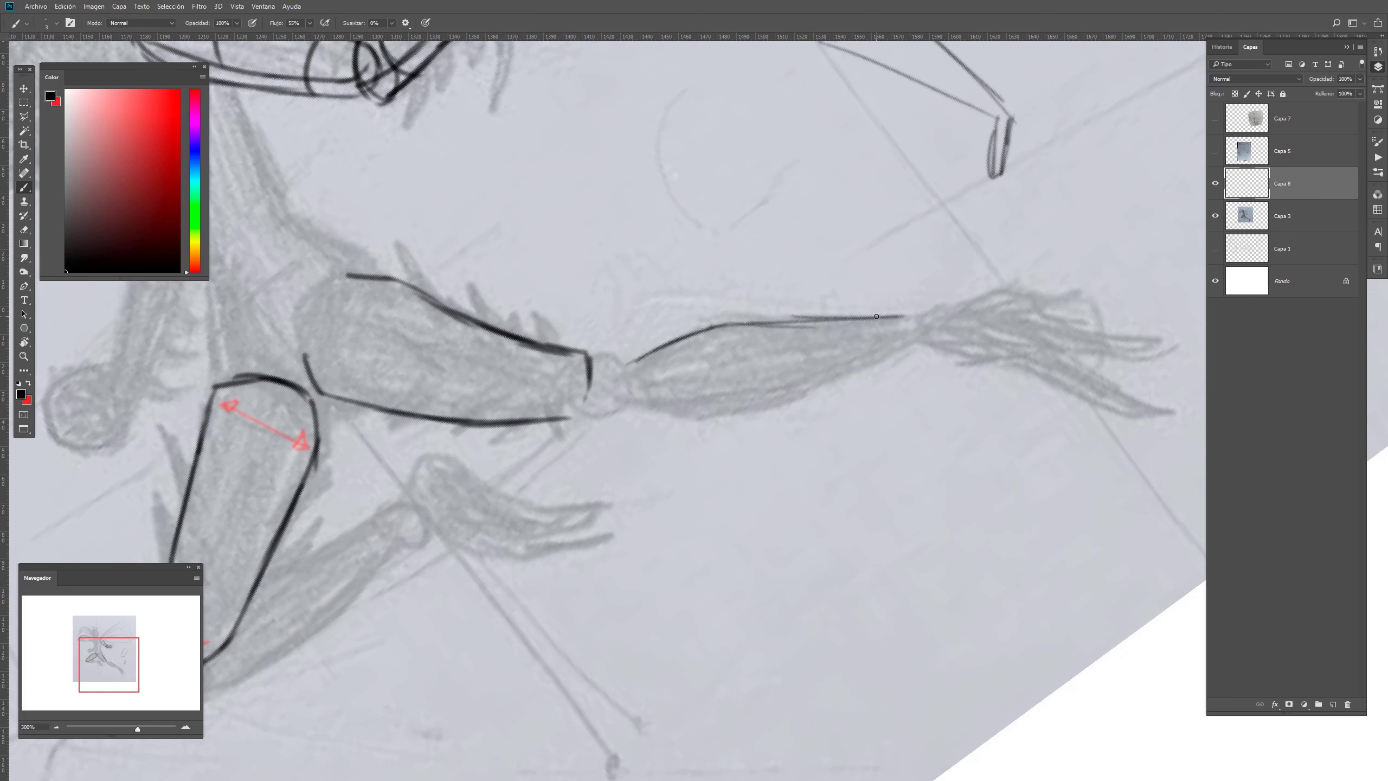
{"action": "left_click_drag", "start_coordinate": [631, 405], "coordinate": [738, 419]}
{"action": "left_click_drag", "start_coordinate": [737, 413], "coordinate": [861, 370]}
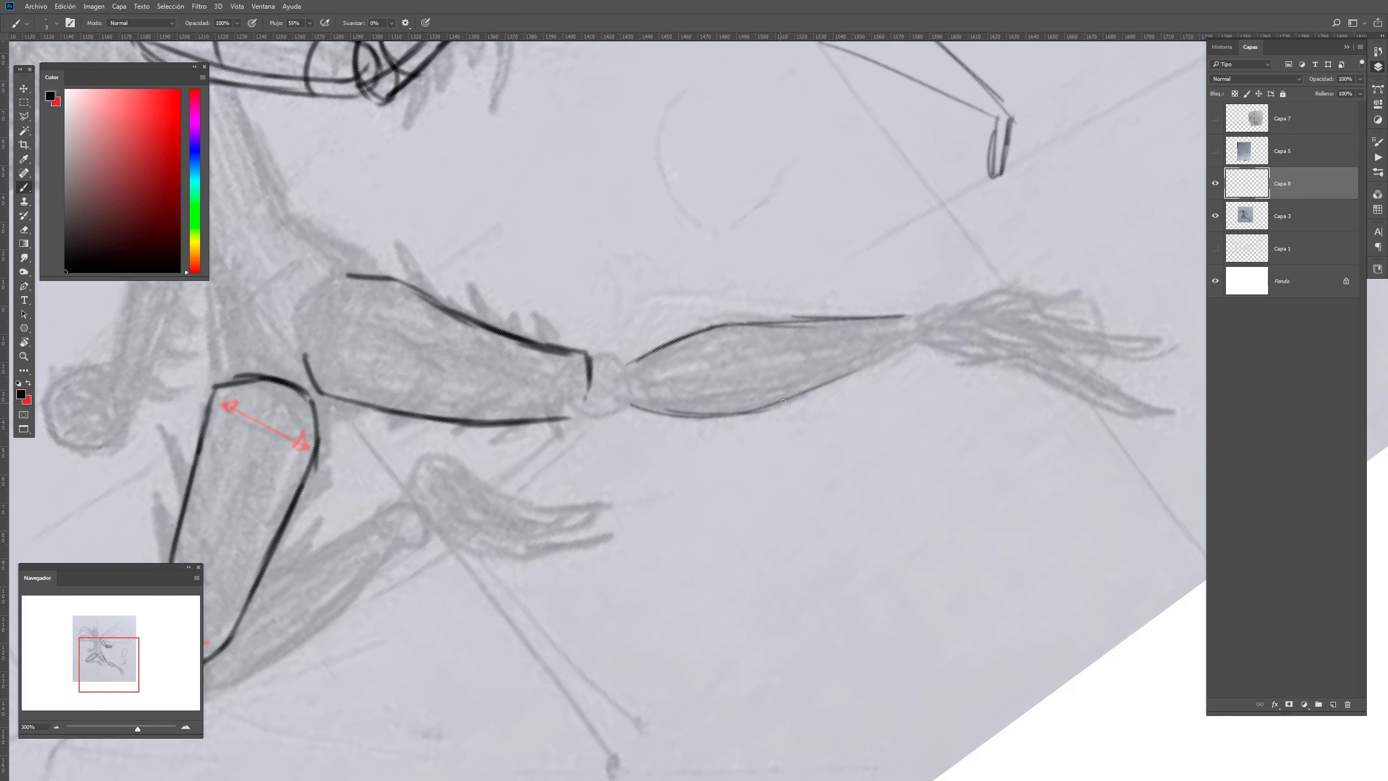
{"action": "left_click_drag", "start_coordinate": [779, 405], "coordinate": [885, 361]}
{"action": "mouse_move", "coordinate": [623, 407]}
{"action": "left_mouse_down"}
{"action": "mouse_move", "coordinate": [757, 415]}
{"action": "mouse_move", "coordinate": [797, 385]}
{"action": "mouse_move", "coordinate": [907, 350]}
{"action": "left_mouse_up"}
{"action": "key", "text": "ctrl+z"}
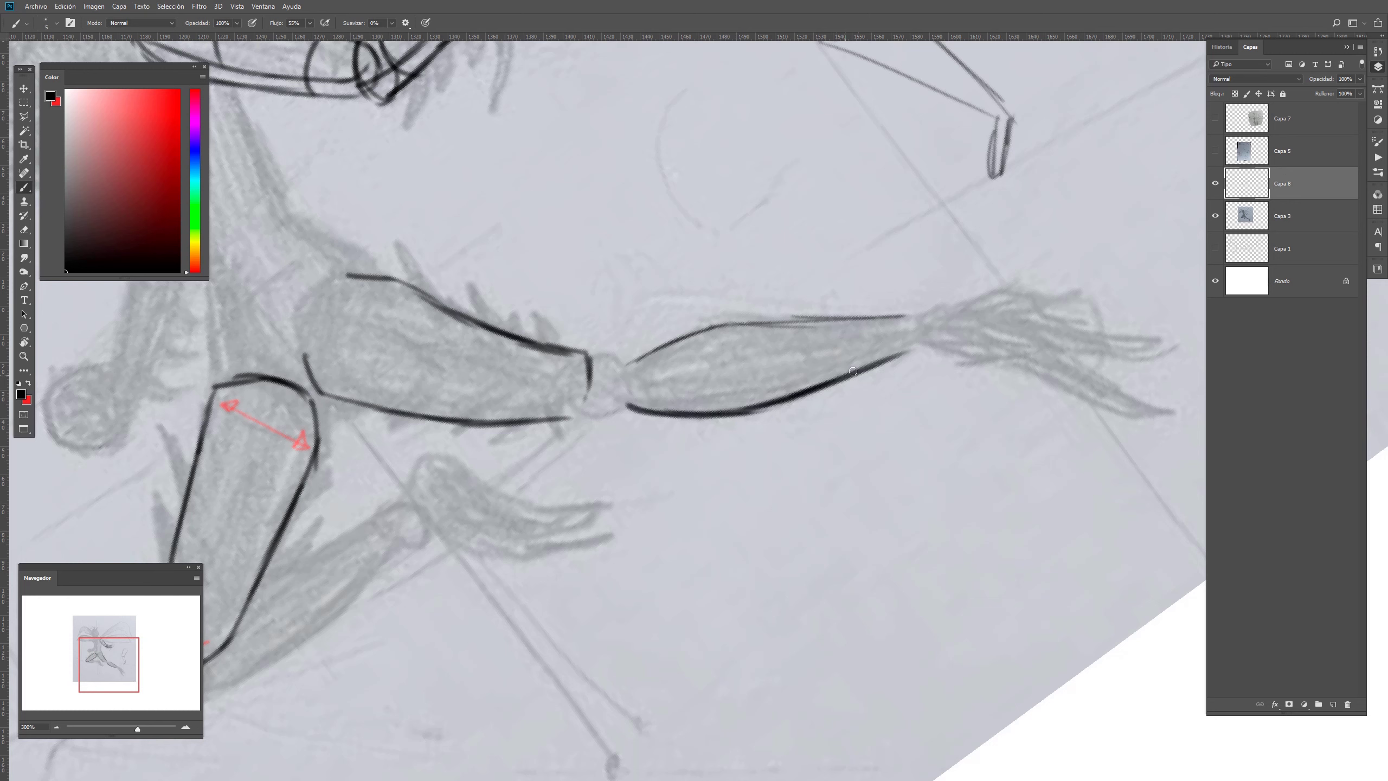
{"action": "mouse_move", "coordinate": [623, 361]}
{"action": "left_mouse_down"}
{"action": "mouse_move", "coordinate": [763, 317]}
{"action": "mouse_move", "coordinate": [724, 328]}
{"action": "mouse_move", "coordinate": [862, 330]}
{"action": "left_mouse_up"}
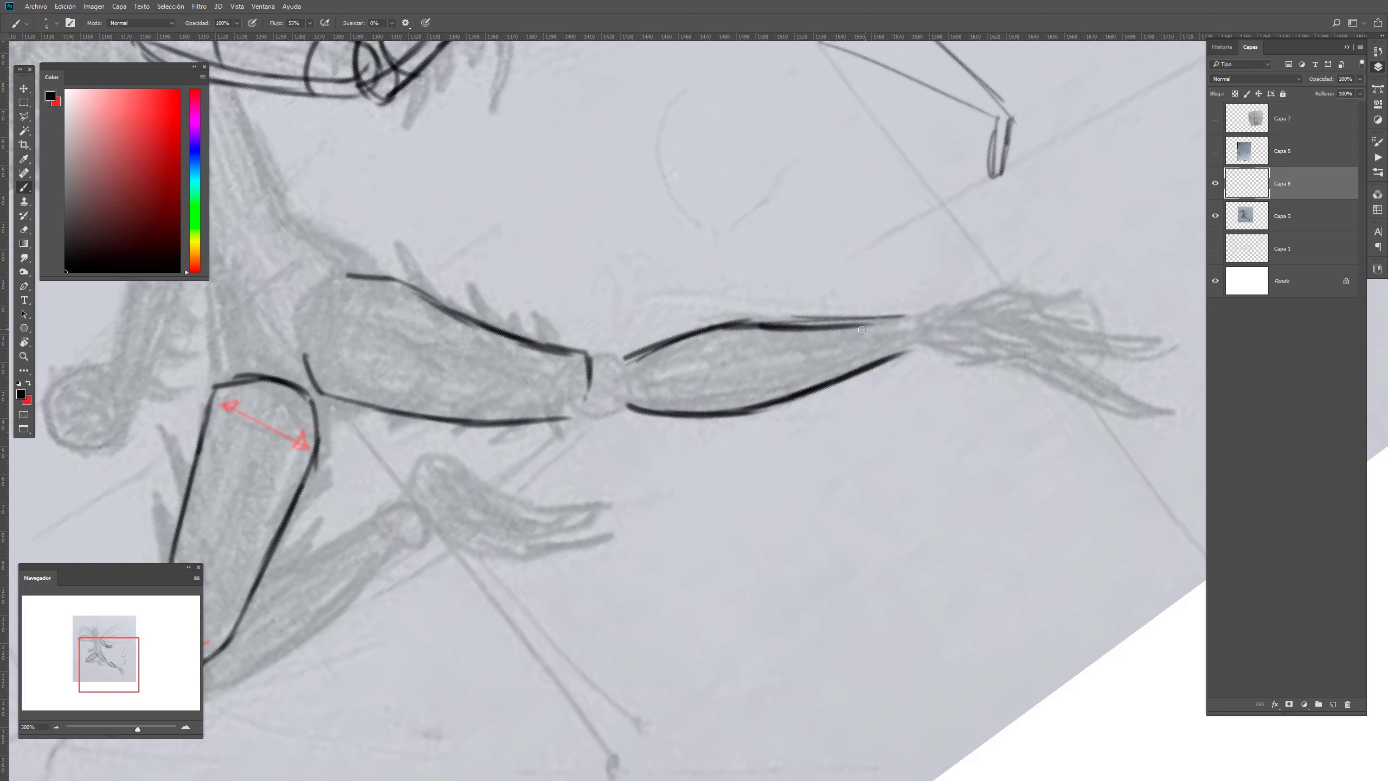
{"action": "key", "text": "ctrl+z"}
{"action": "mouse_move", "coordinate": [732, 323]}
{"action": "left_mouse_down"}
{"action": "mouse_move", "coordinate": [906, 317]}
{"action": "mouse_move", "coordinate": [877, 396]}
{"action": "left_mouse_up"}
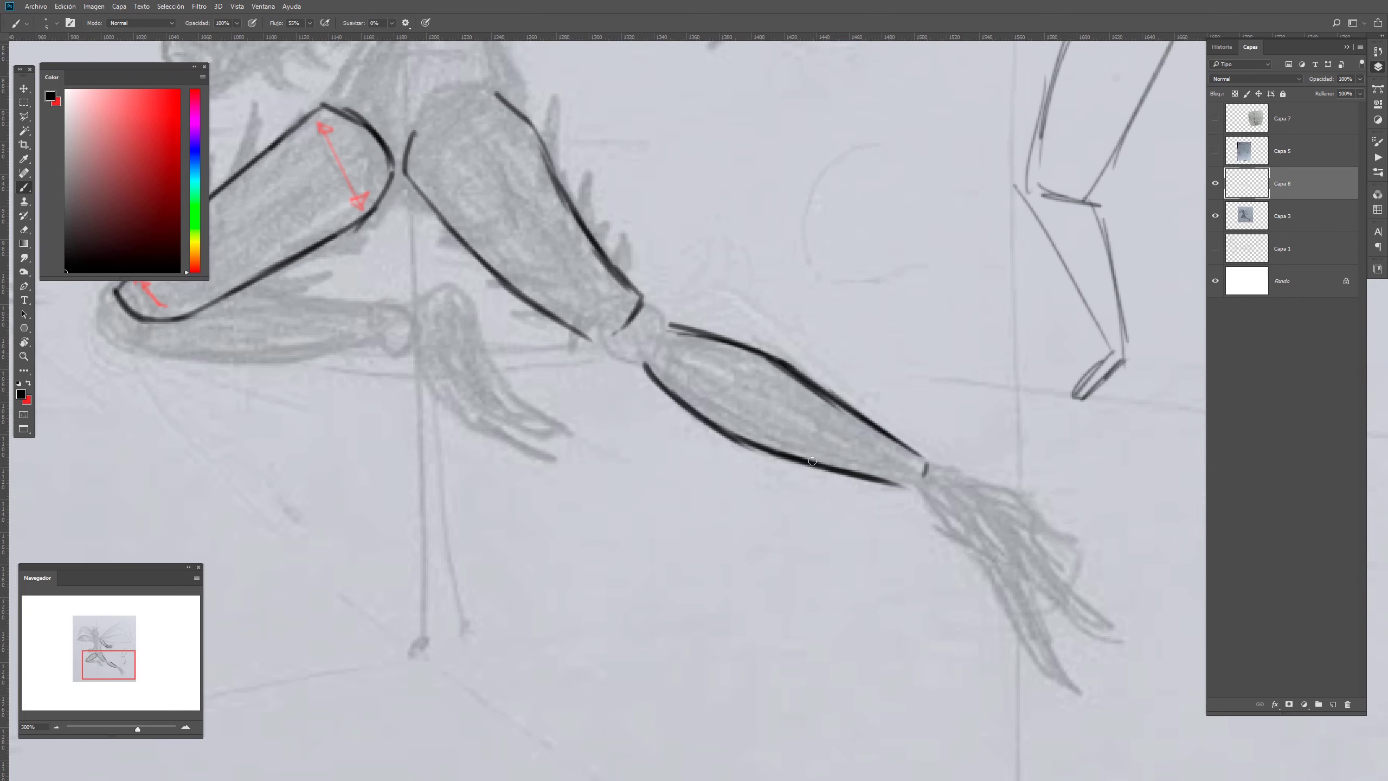
- Look over the inked leg up close, then switch to the browser showing the sketch photo
{"action": "key", "text": "z"}
{"action": "scroll", "coordinate": [707, 453], "scroll_direction": "down", "scroll_amount": 5}
{"action": "scroll", "coordinate": [758, 407], "scroll_direction": "up", "scroll_amount": 4}
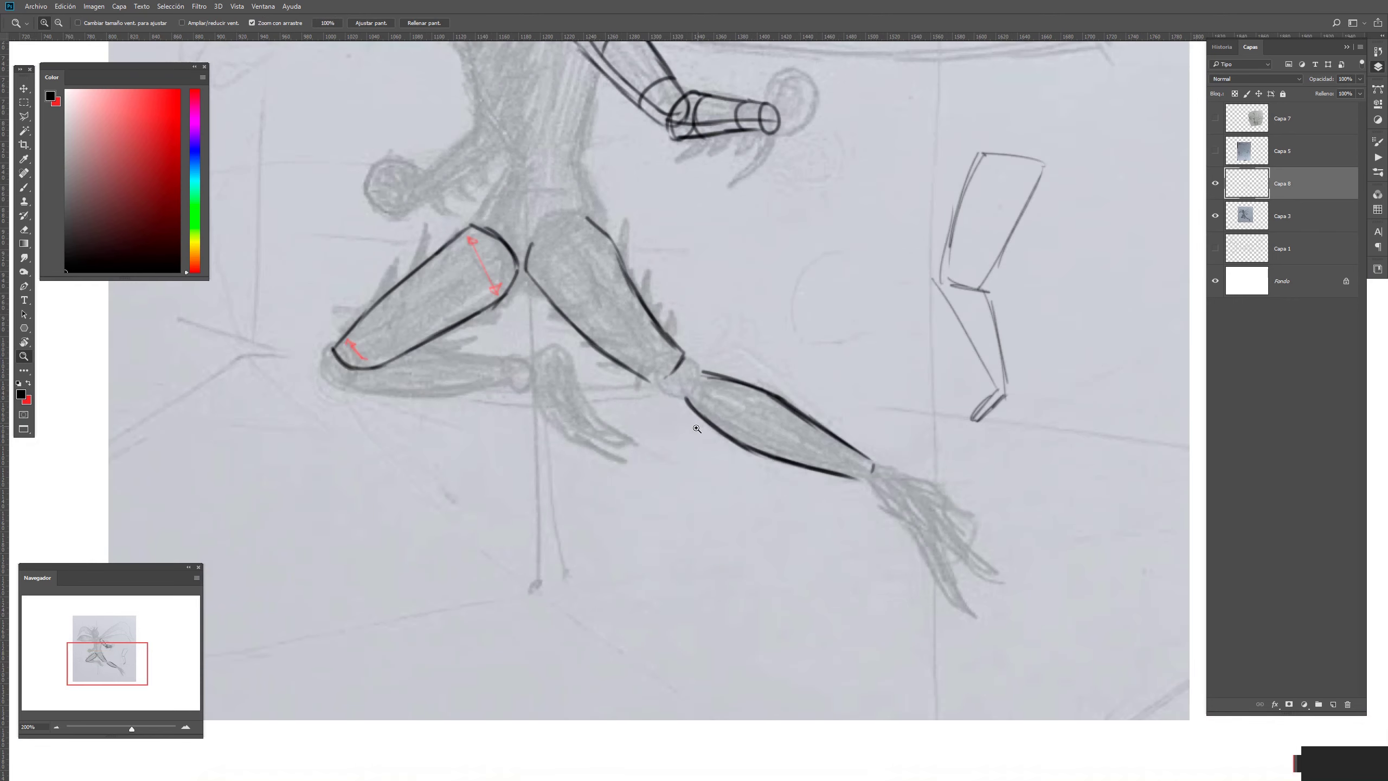
{"action": "left_click_drag", "start_coordinate": [758, 407], "coordinate": [729, 361]}
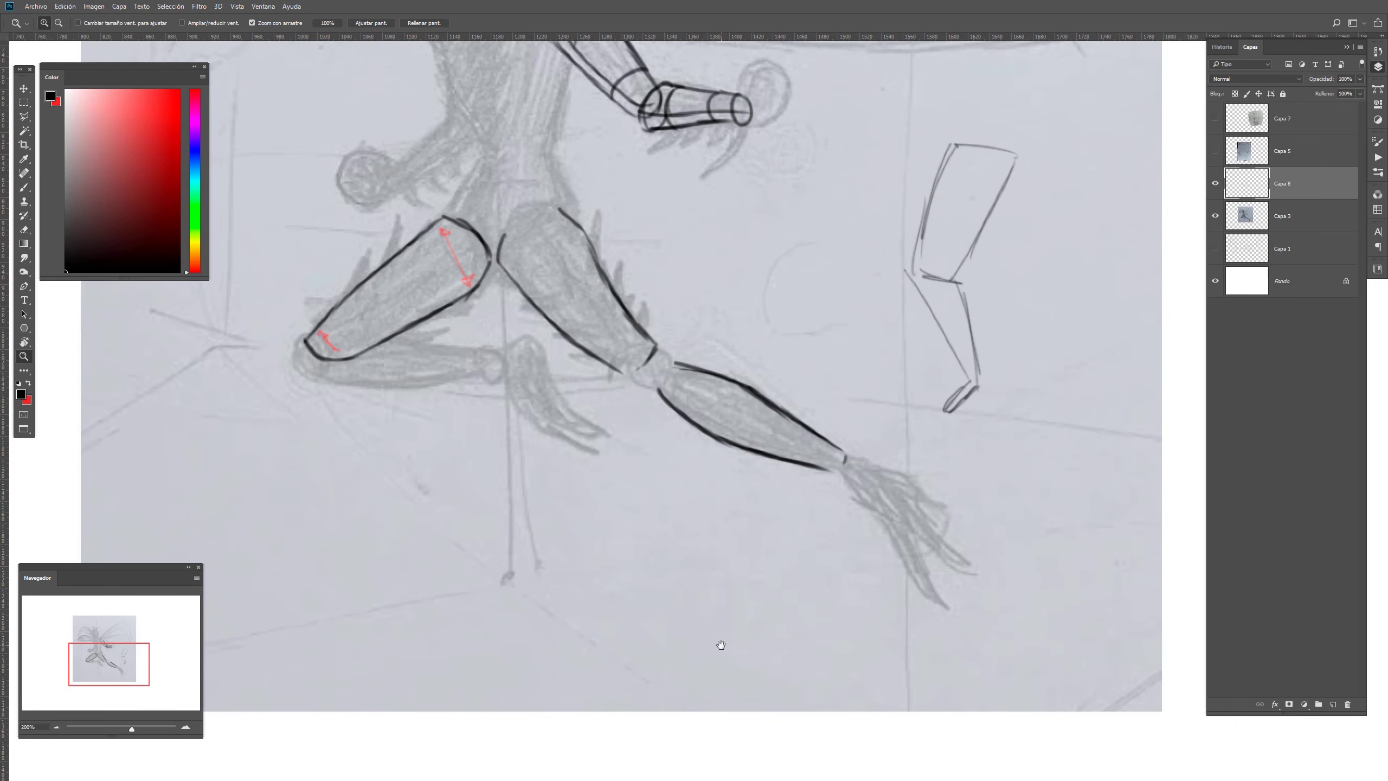
{"action": "key", "text": "alt+Tab"}
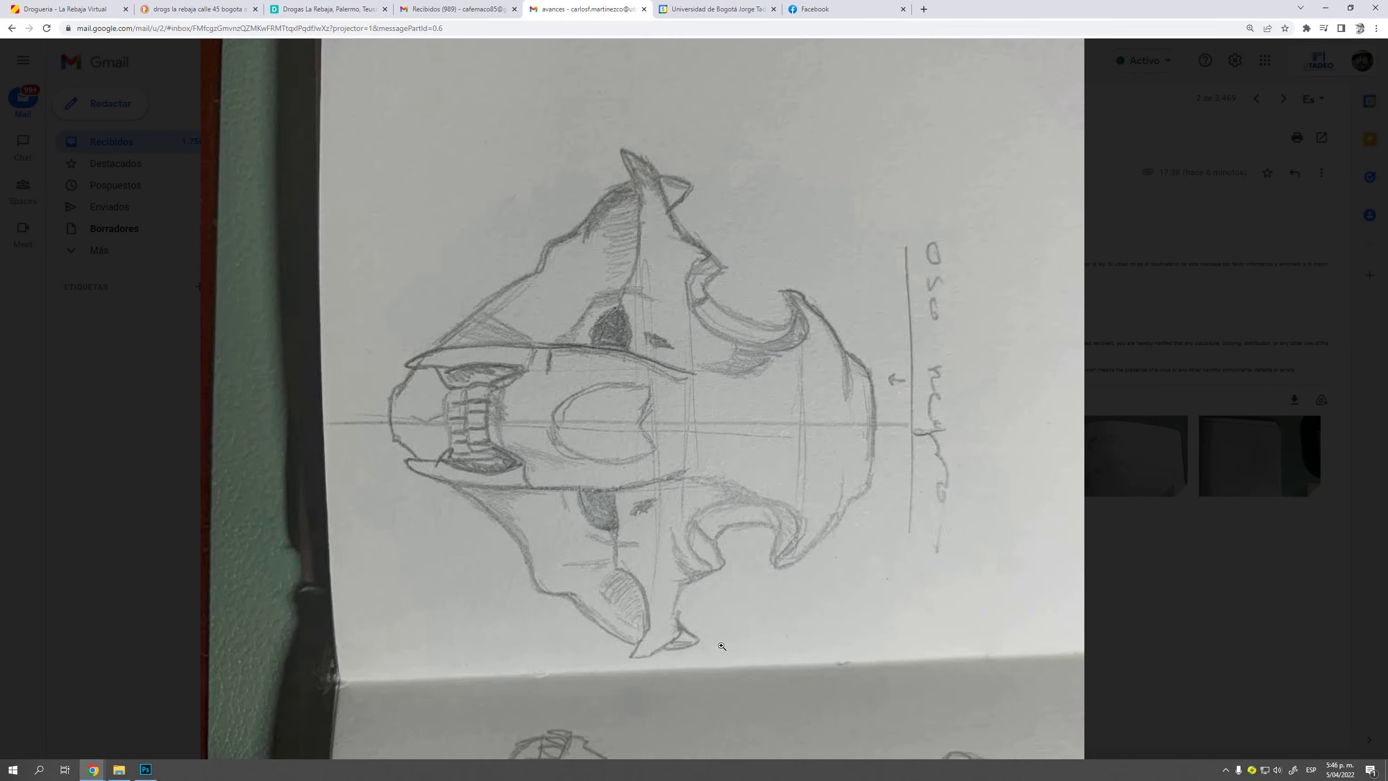
- Go to the Pinterest site in a new browser tab
{"action": "key", "text": "ctrl+t"}
{"action": "type", "text": "p"}
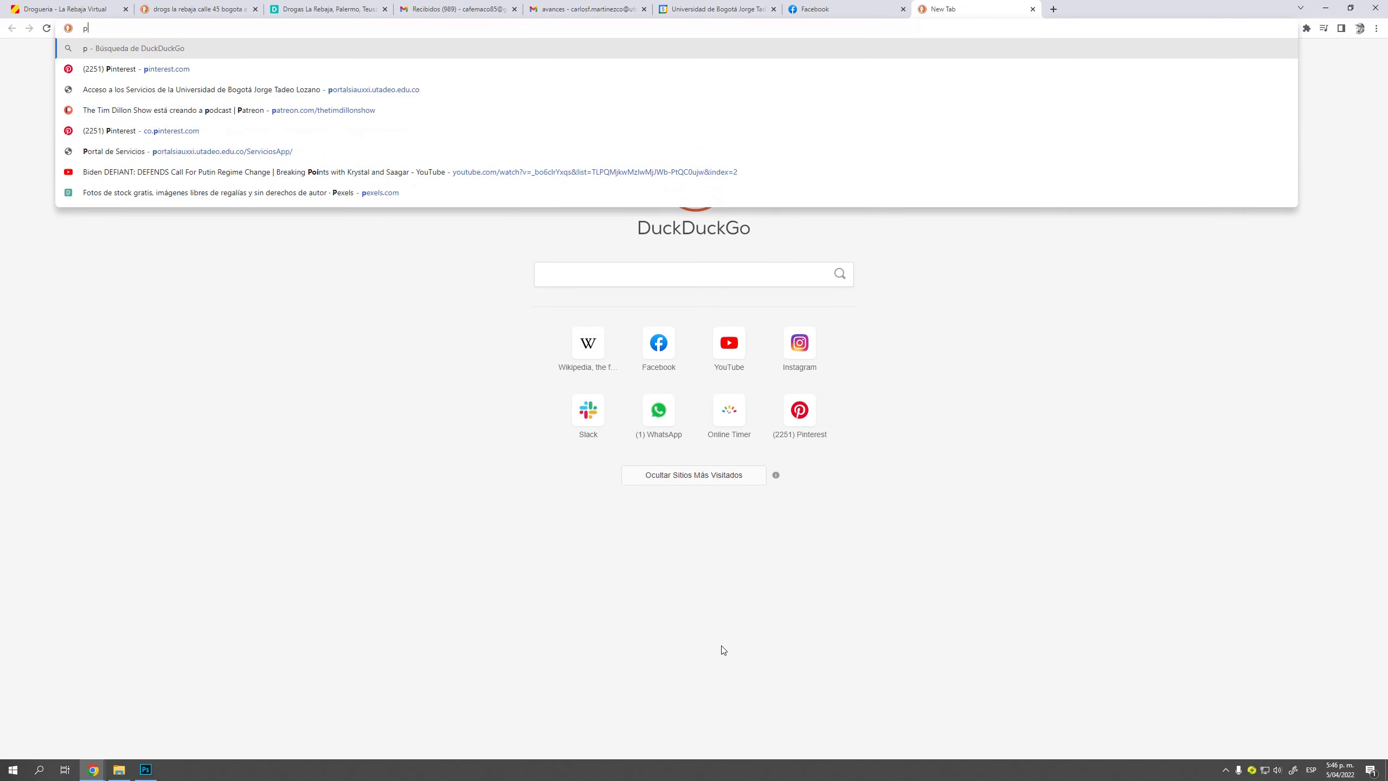
{"action": "key", "text": "BackSpace"}
{"action": "type", "text": "pintere"}
{"action": "key", "text": "Return"}
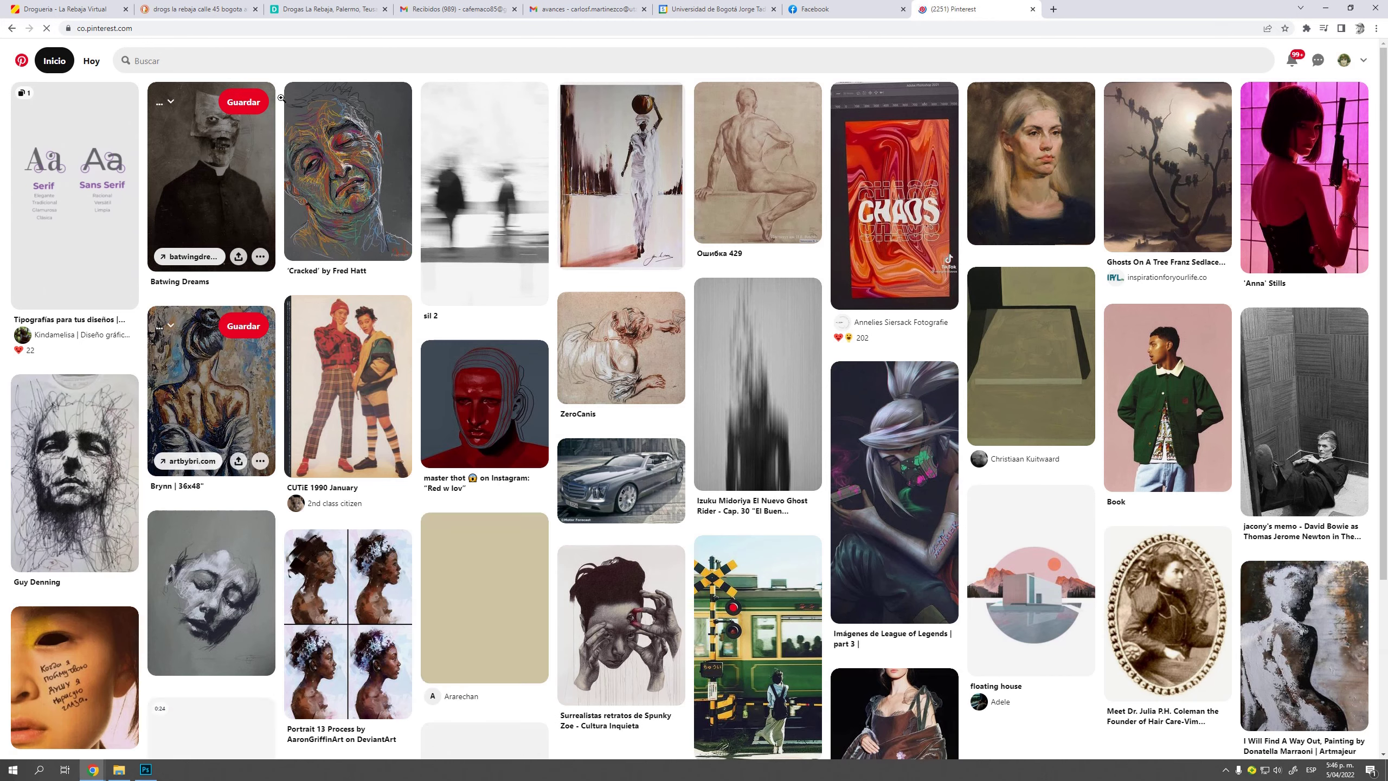
- Search 'cyclist leg' and open the apisonadora60 close-up calf pin
{"action": "left_click", "coordinate": [299, 68]}
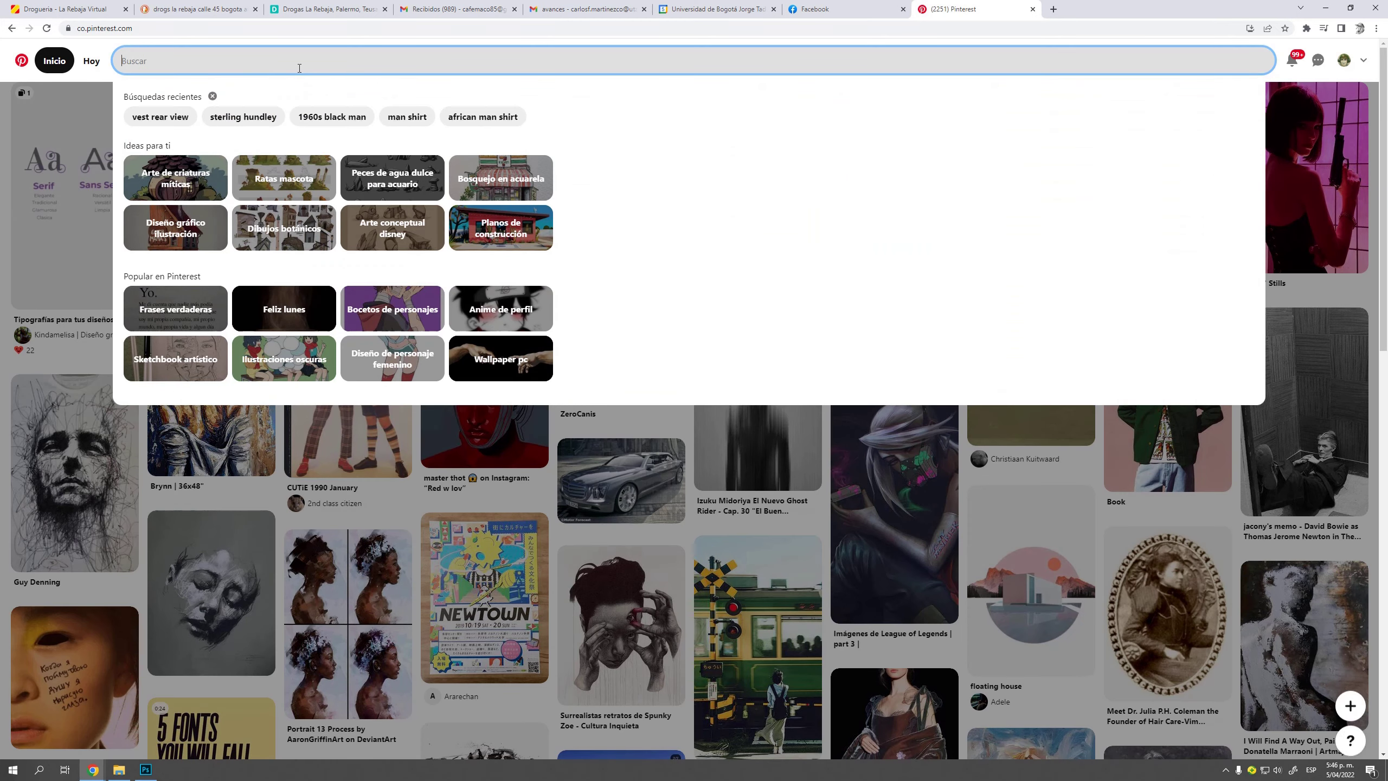
{"action": "type", "text": "cyclist leg"}
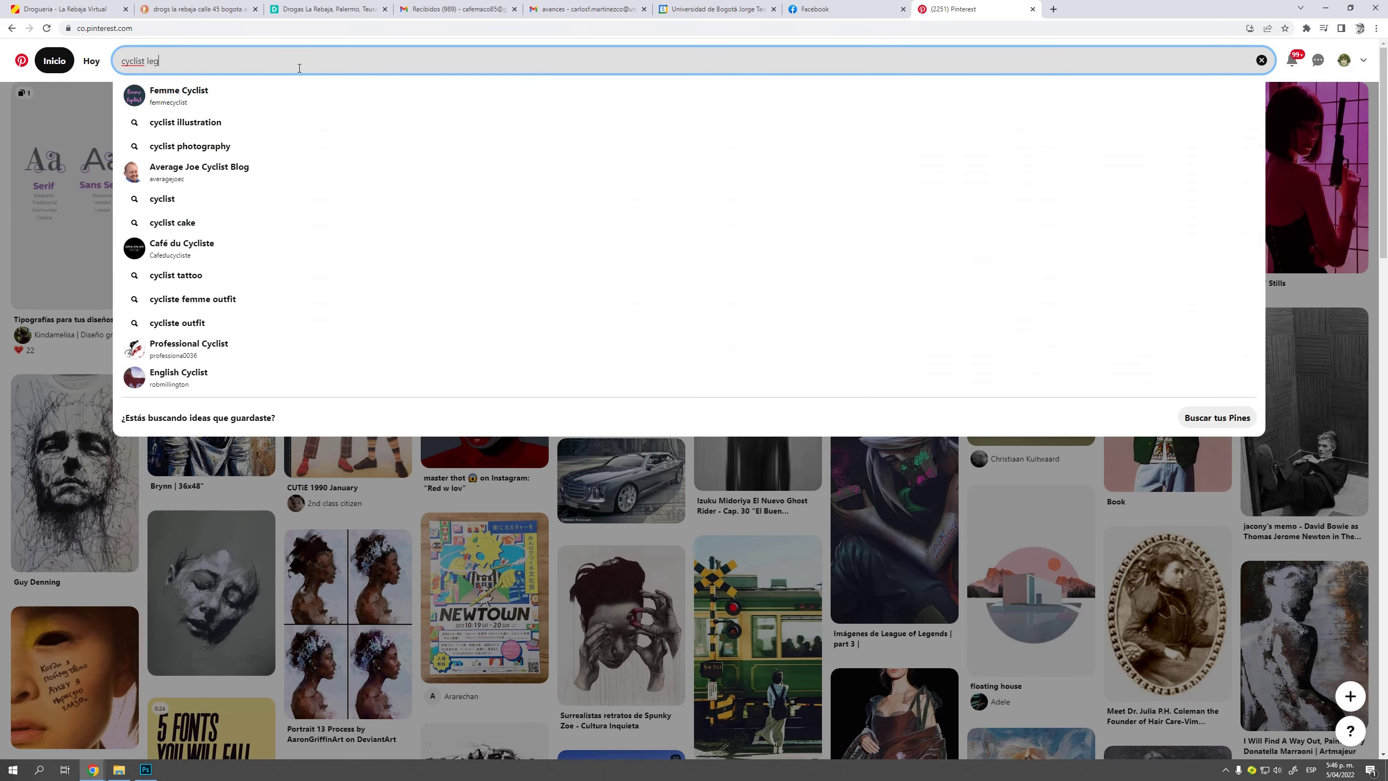
{"action": "key", "text": "Return"}
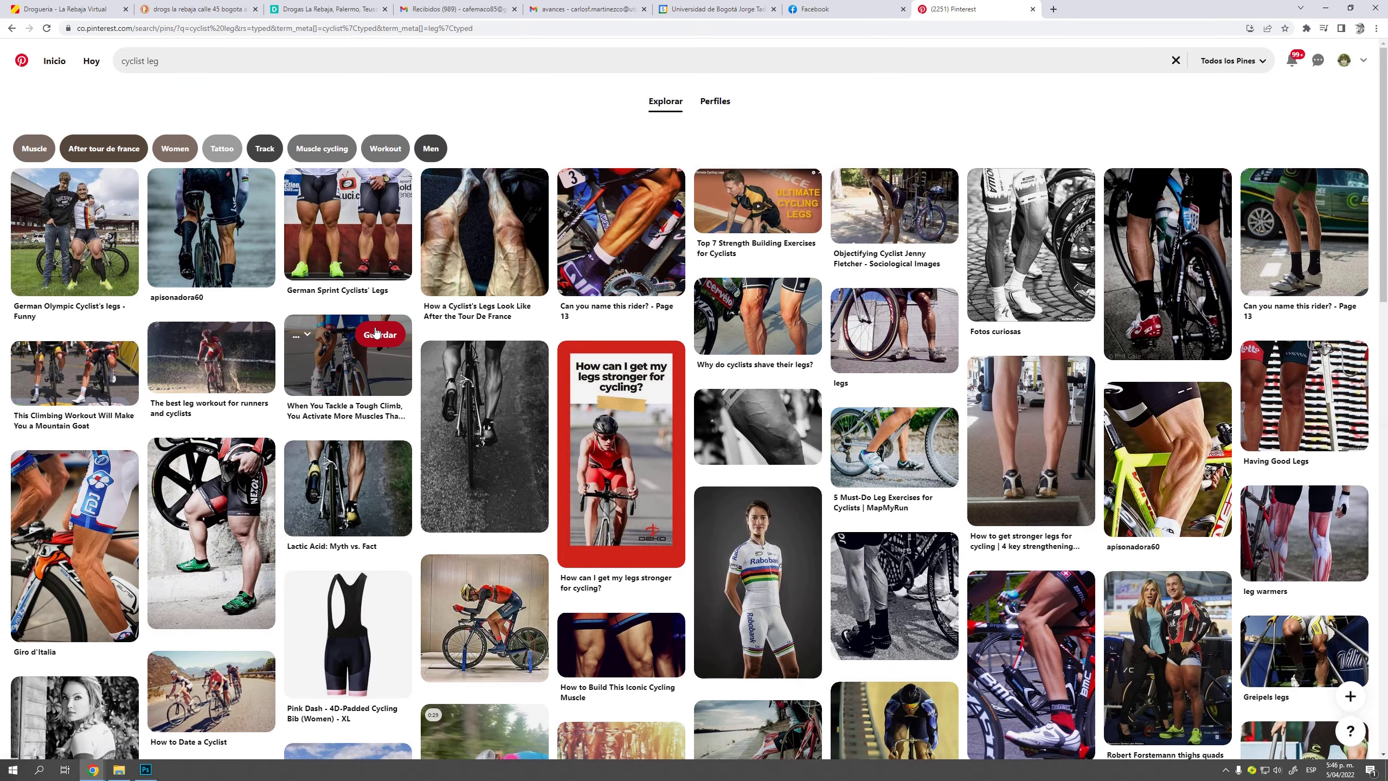
{"action": "scroll", "coordinate": [492, 569], "scroll_direction": "down", "scroll_amount": 2}
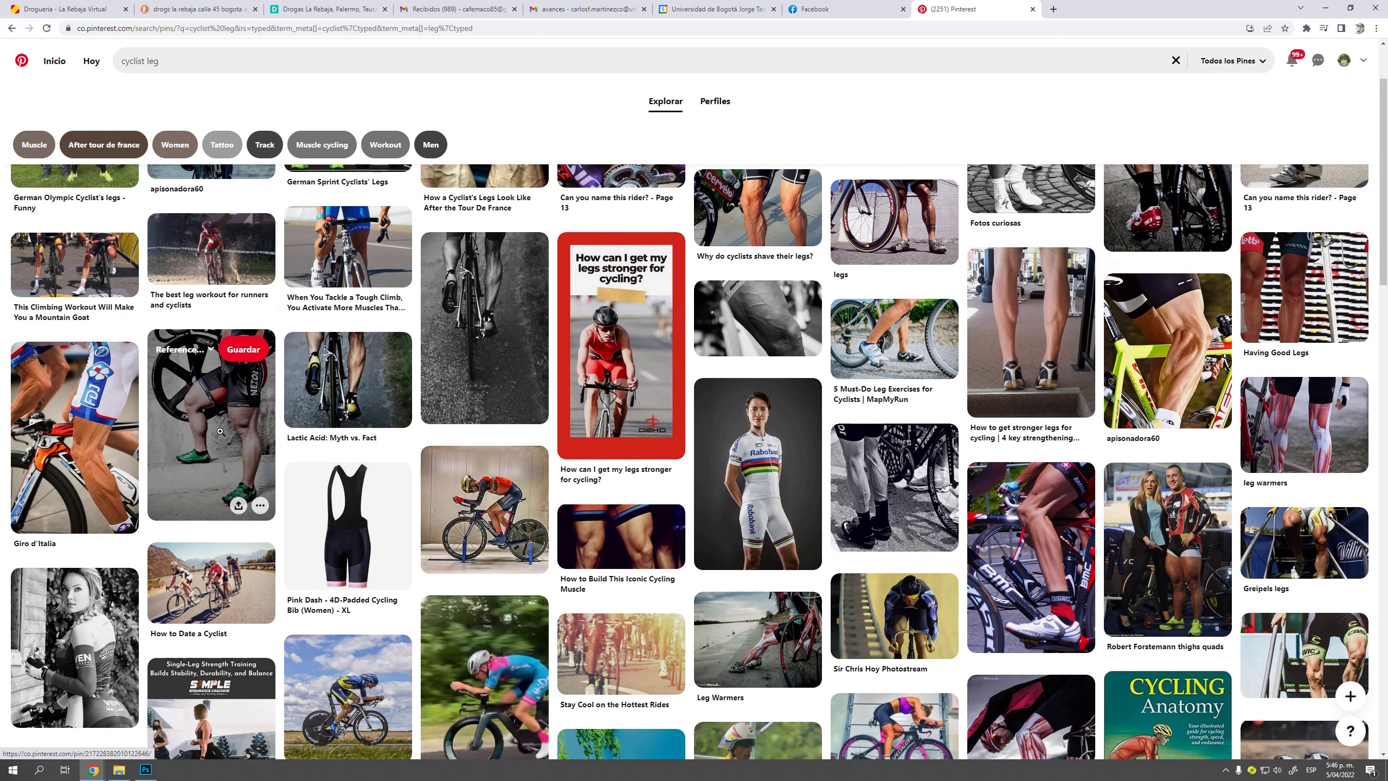
{"action": "left_click", "coordinate": [1155, 368]}
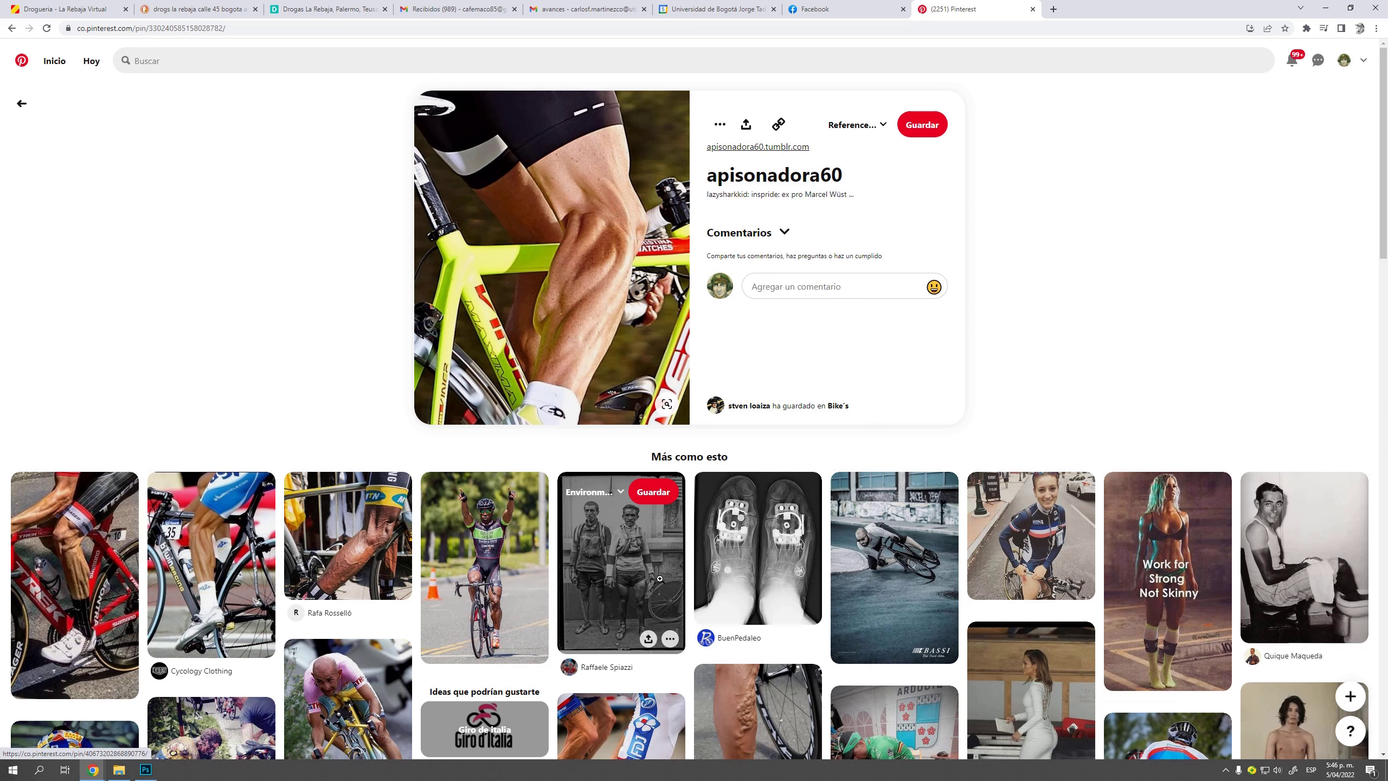
{"action": "right_click", "coordinate": [570, 287]}
- Paste the cyclist photo into Photoshop and move it right of the sketch
{"action": "left_click", "coordinate": [621, 321]}
{"action": "key", "text": "alt+Tab"}
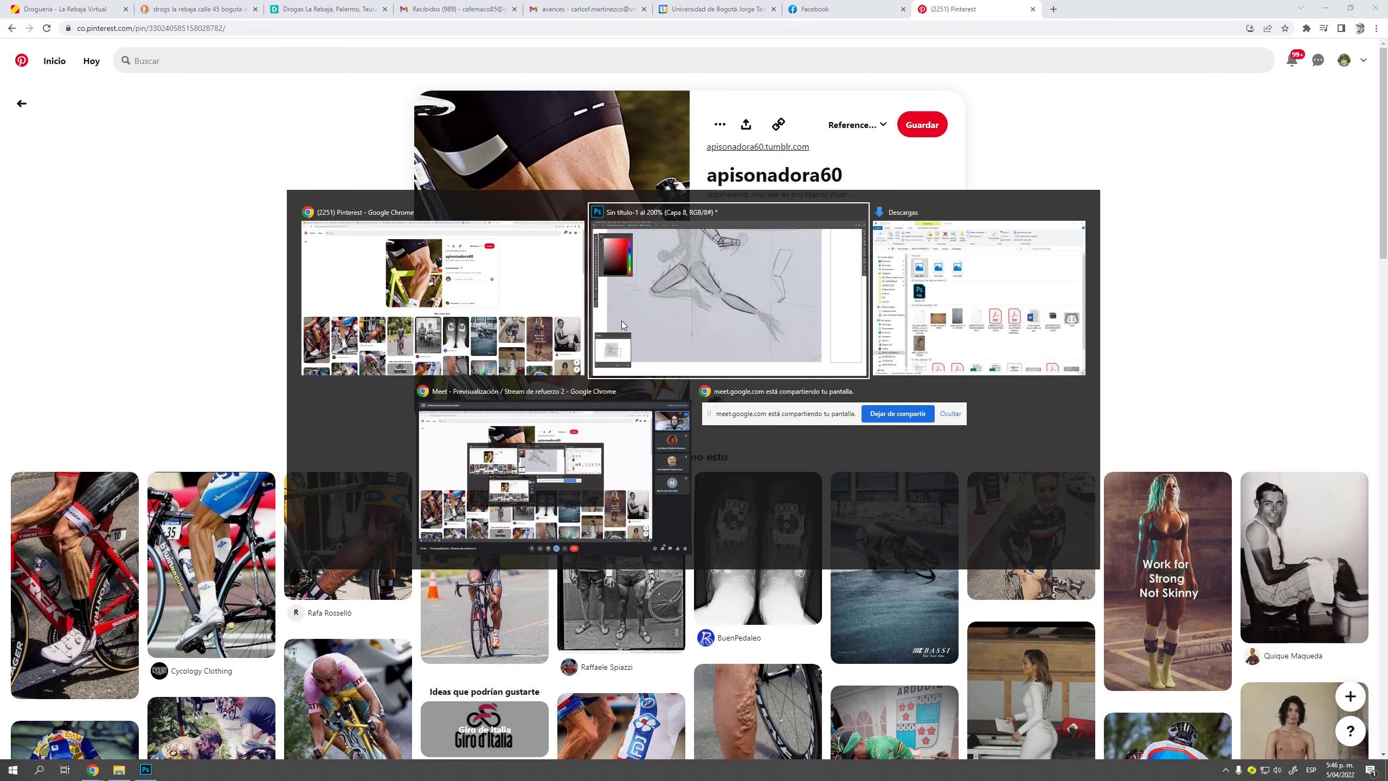
{"action": "key", "text": "ctrl+v"}
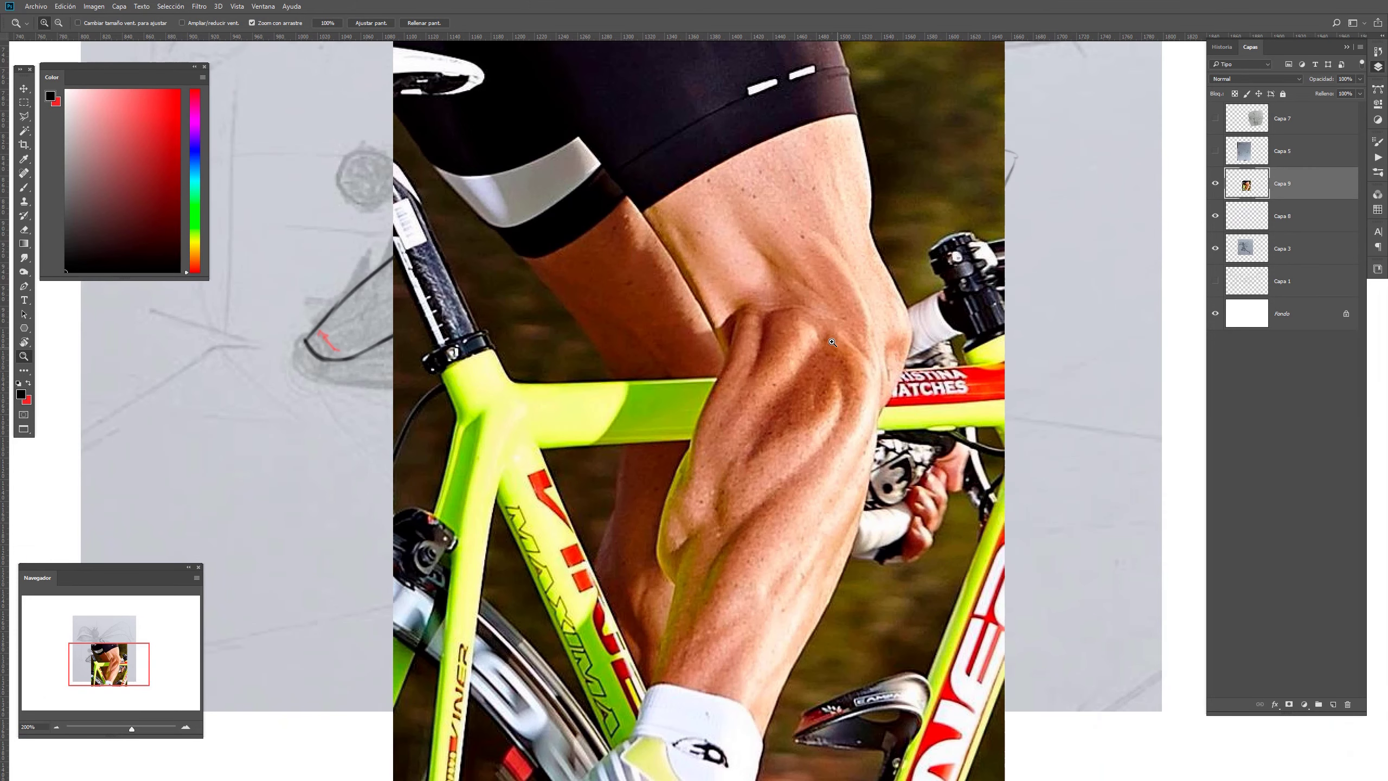
{"action": "key", "text": "ctrl+0"}
{"action": "left_click_drag", "start_coordinate": [770, 433], "coordinate": [1057, 324]}
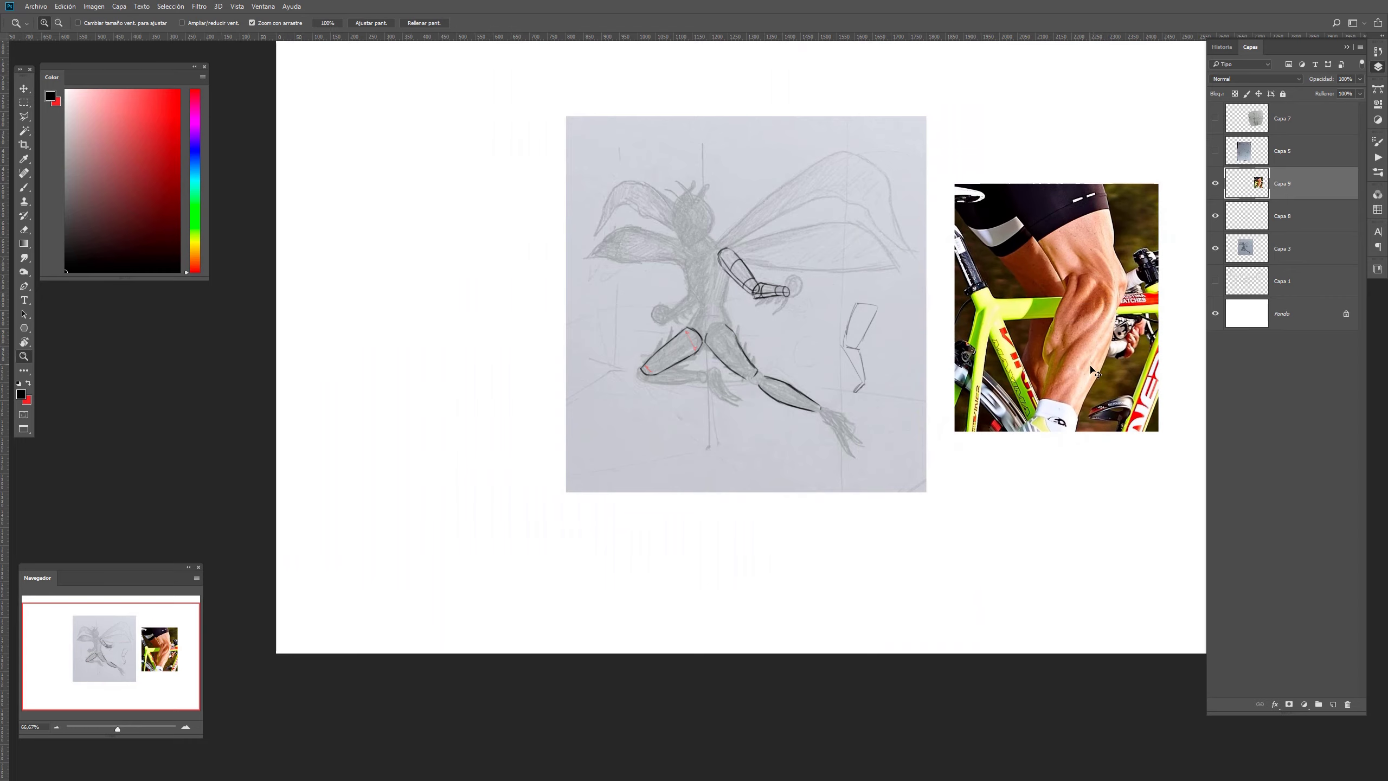
{"action": "left_click", "coordinate": [1079, 382]}
{"action": "left_click_drag", "start_coordinate": [1080, 381], "coordinate": [820, 471]}
- Place photo layer Capa 9 below Capa 8 at 20% opacity and reselect Capa 8
{"action": "key", "text": "v"}
{"action": "key", "text": "5"}
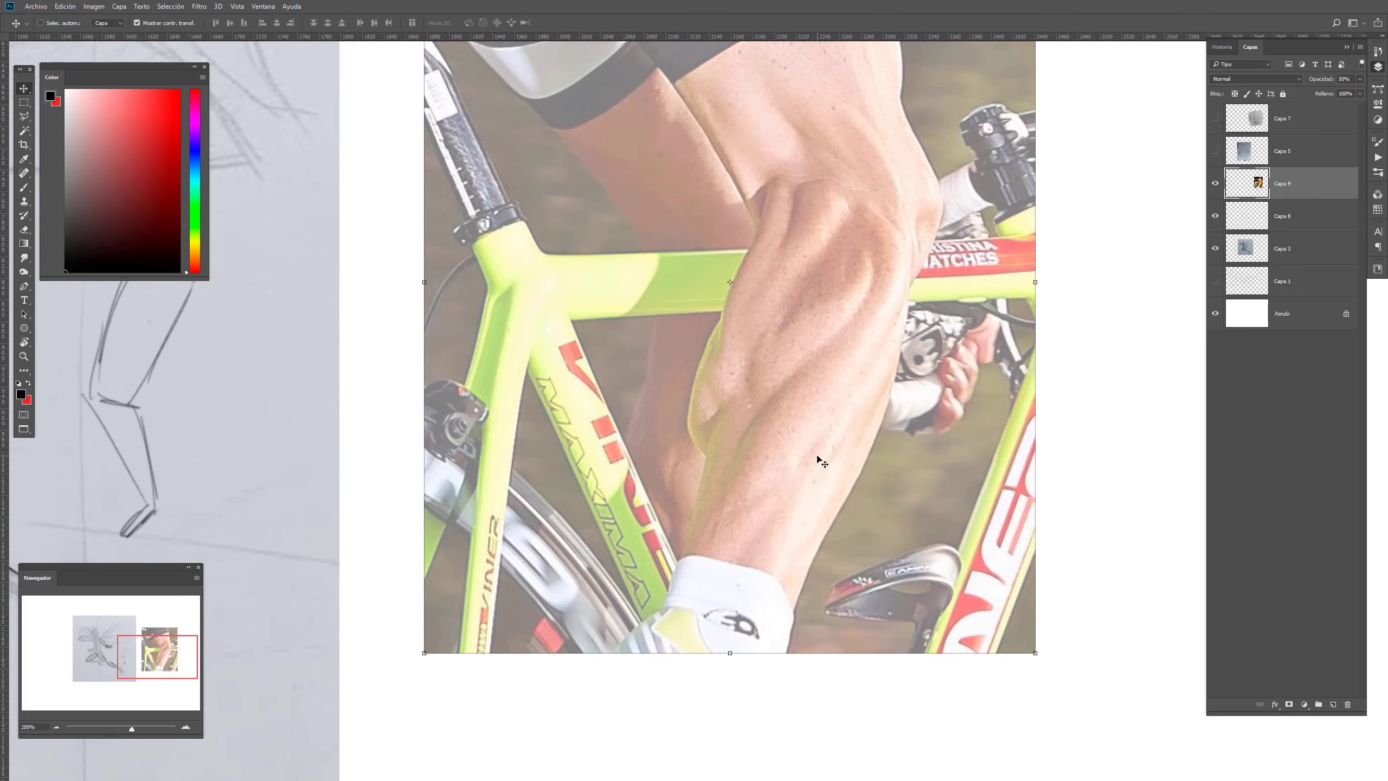
{"action": "left_click_drag", "start_coordinate": [1314, 190], "coordinate": [1312, 234]}
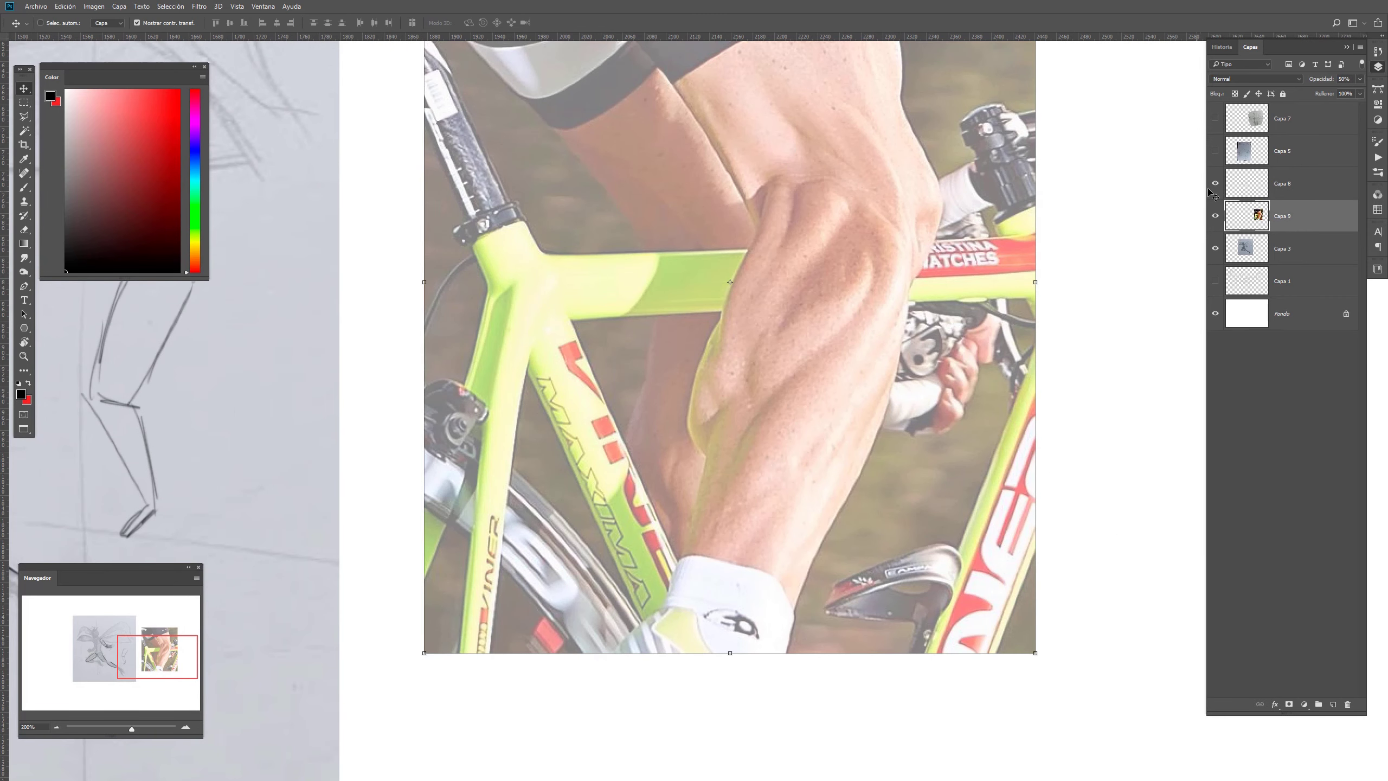
{"action": "key", "text": "2"}
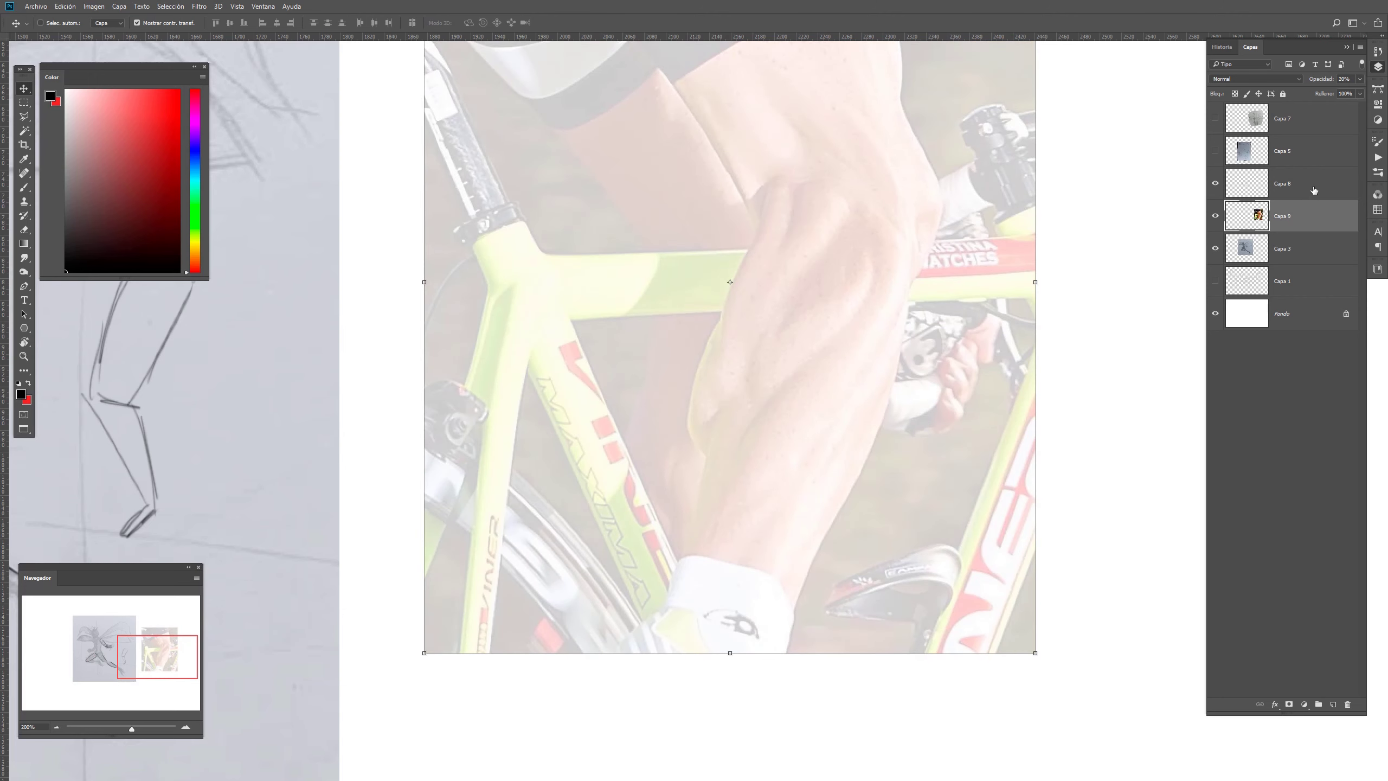
{"action": "left_click", "coordinate": [1314, 189]}
{"action": "key", "text": "b"}
{"action": "key", "text": "z"}
{"action": "left_click", "coordinate": [755, 419], "text": "alt"}
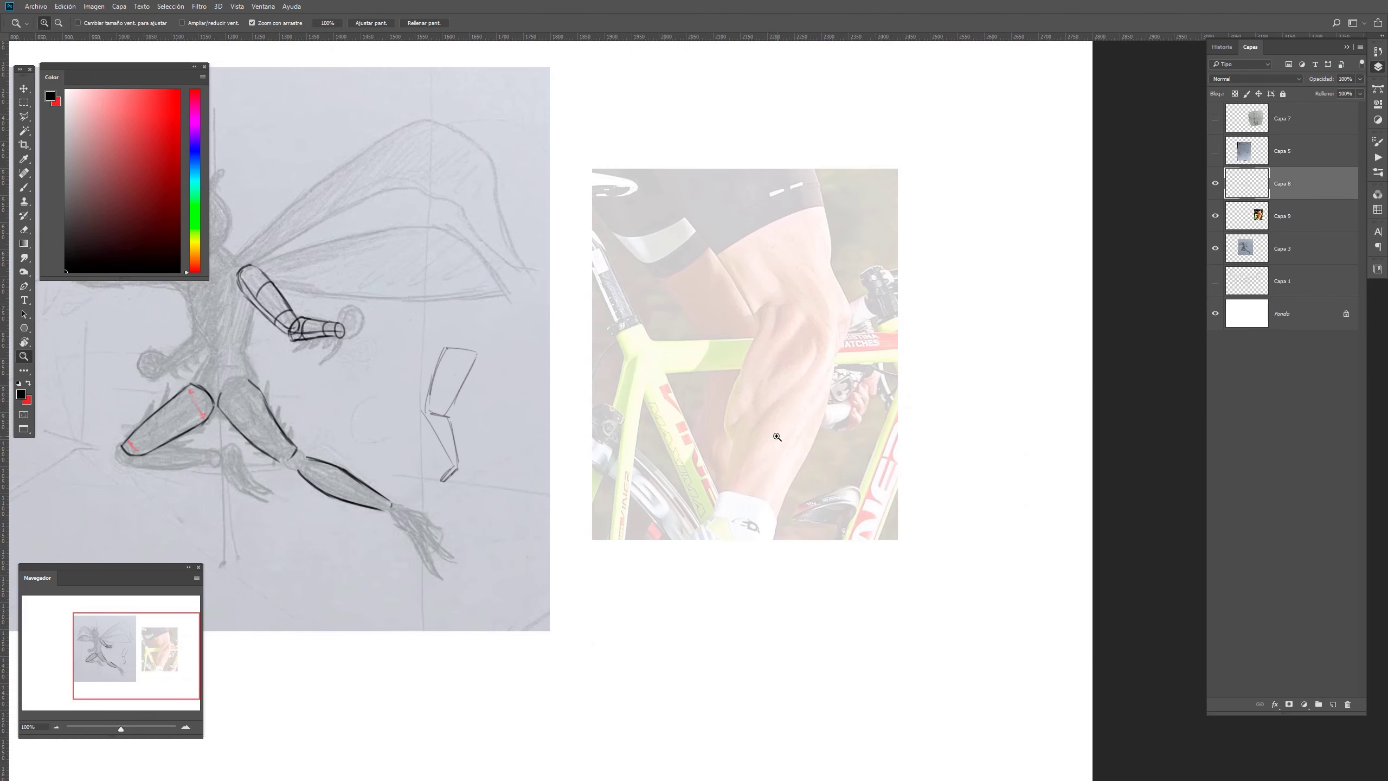
{"action": "left_click", "coordinate": [777, 431]}
- Trace the knee's outer and inner outlines in black, undoing stray strokes
{"action": "key", "text": "b"}
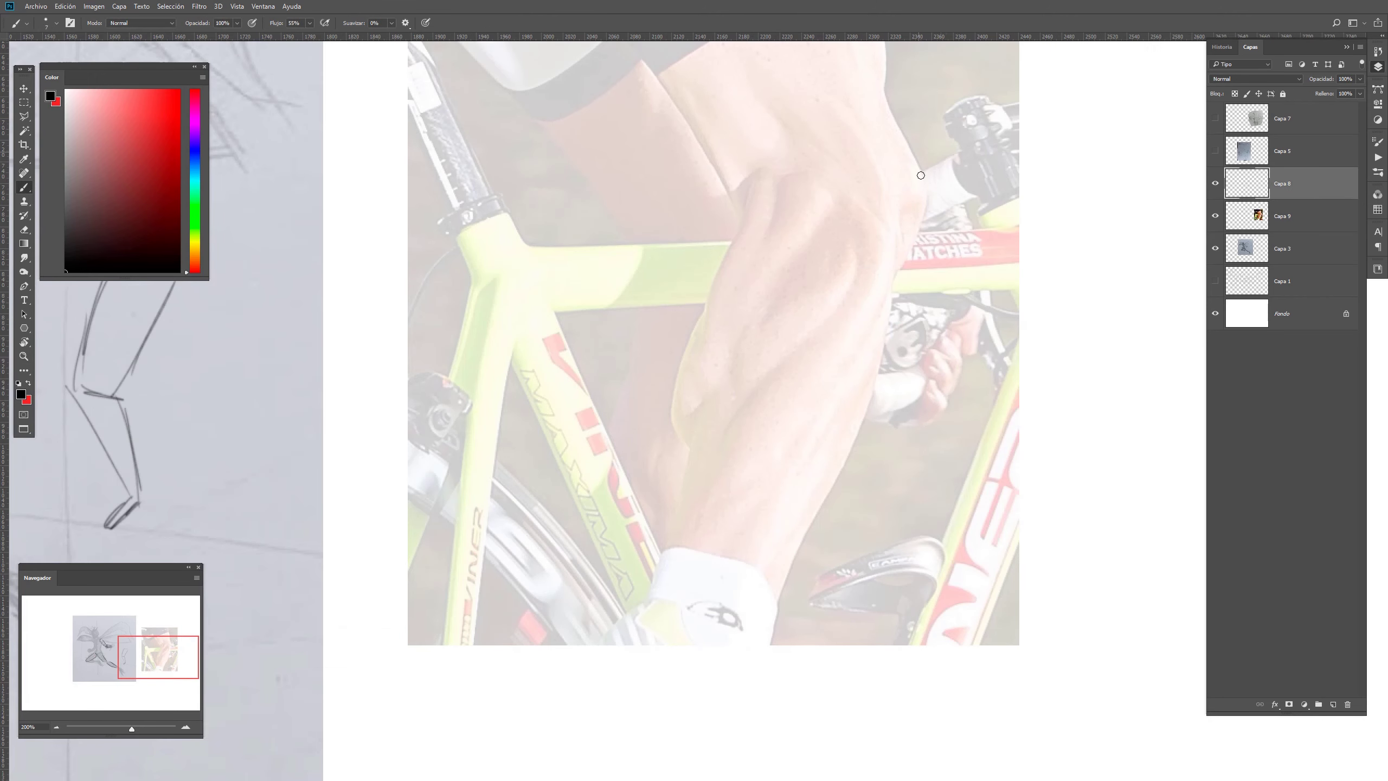
{"action": "left_click_drag", "start_coordinate": [892, 94], "coordinate": [915, 166]}
{"action": "key", "text": "ctrl+z"}
{"action": "left_click_drag", "start_coordinate": [881, 94], "coordinate": [930, 206]}
{"action": "key", "text": "ctrl+z"}
{"action": "left_click_drag", "start_coordinate": [878, 96], "coordinate": [920, 196]}
{"action": "key", "text": "ctrl+z"}
{"action": "mouse_move", "coordinate": [880, 94]}
{"action": "left_mouse_down"}
{"action": "mouse_move", "coordinate": [923, 183]}
{"action": "mouse_move", "coordinate": [893, 296]}
{"action": "left_mouse_up"}
{"action": "left_click_drag", "start_coordinate": [925, 227], "coordinate": [895, 277]}
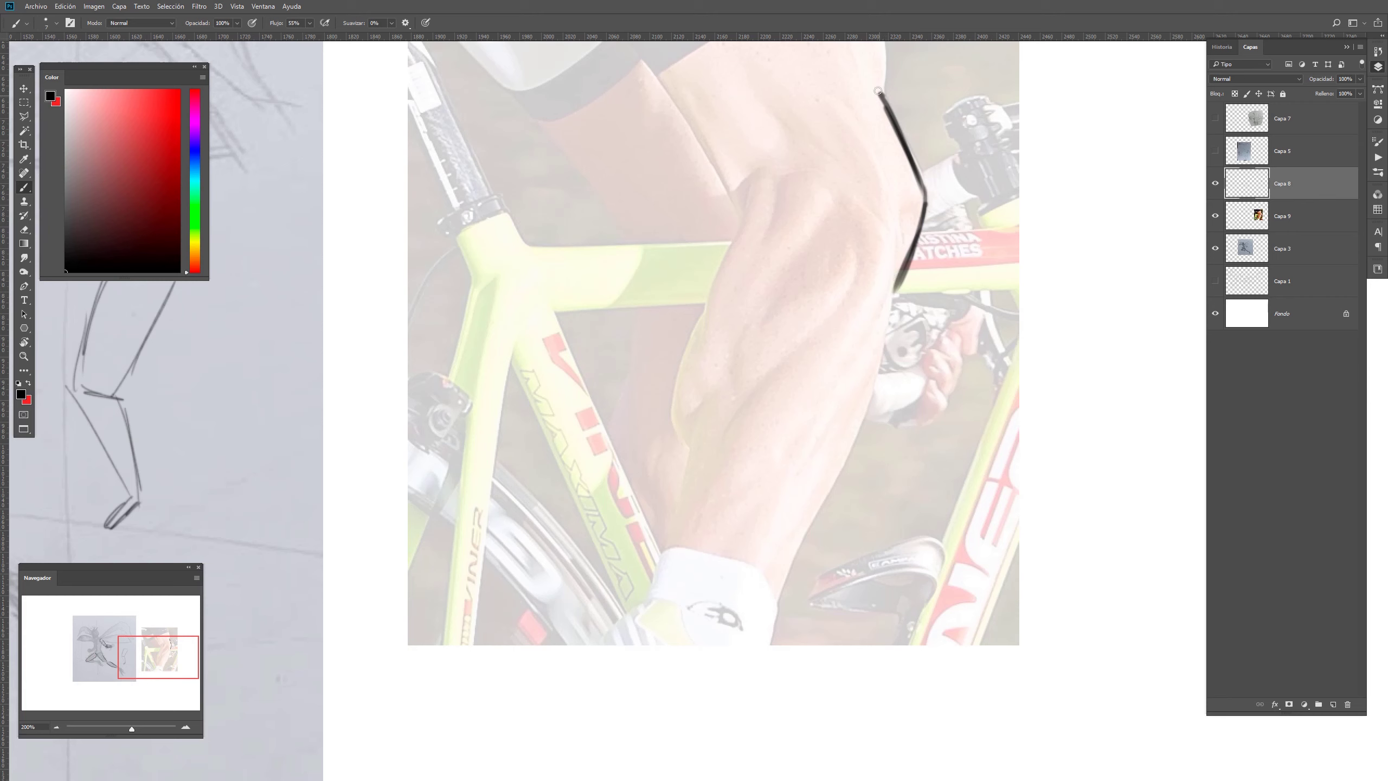
{"action": "mouse_move", "coordinate": [878, 90]}
{"action": "left_mouse_down"}
{"action": "mouse_move", "coordinate": [897, 208]}
{"action": "mouse_move", "coordinate": [893, 295]}
{"action": "left_mouse_up"}
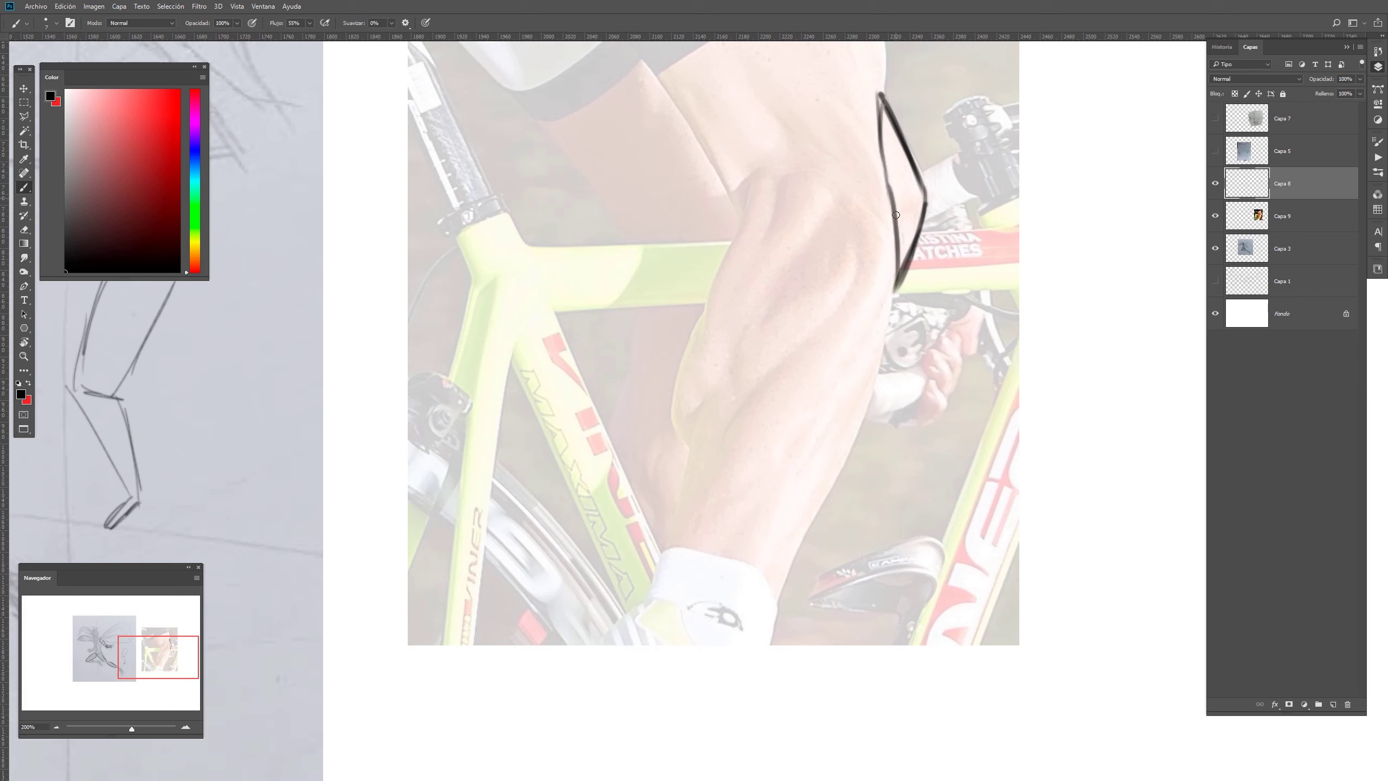
{"action": "left_click_drag", "start_coordinate": [896, 215], "coordinate": [893, 279]}
- Trace the kneecap top and calf line, then extend the outer leg contour
{"action": "mouse_move", "coordinate": [731, 241]}
{"action": "left_mouse_down"}
{"action": "mouse_move", "coordinate": [759, 180]}
{"action": "mouse_move", "coordinate": [805, 173]}
{"action": "left_mouse_up"}
{"action": "left_click_drag", "start_coordinate": [810, 175], "coordinate": [855, 221]}
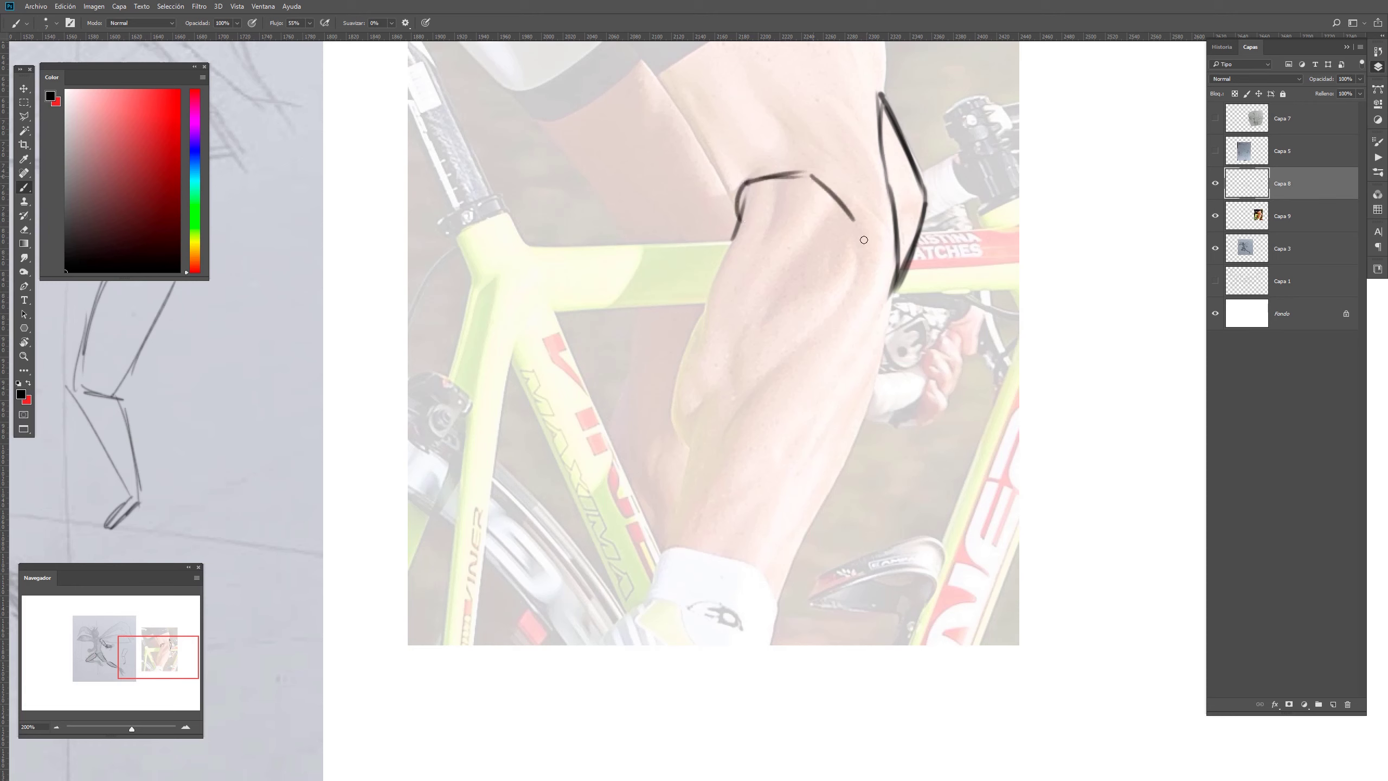
{"action": "left_click_drag", "start_coordinate": [736, 219], "coordinate": [662, 383]}
{"action": "key", "text": "ctrl+z"}
{"action": "left_click_drag", "start_coordinate": [742, 221], "coordinate": [688, 353]}
{"action": "mouse_move", "coordinate": [727, 272]}
{"action": "left_mouse_down"}
{"action": "mouse_move", "coordinate": [683, 389]}
{"action": "mouse_move", "coordinate": [679, 448]}
{"action": "left_mouse_up"}
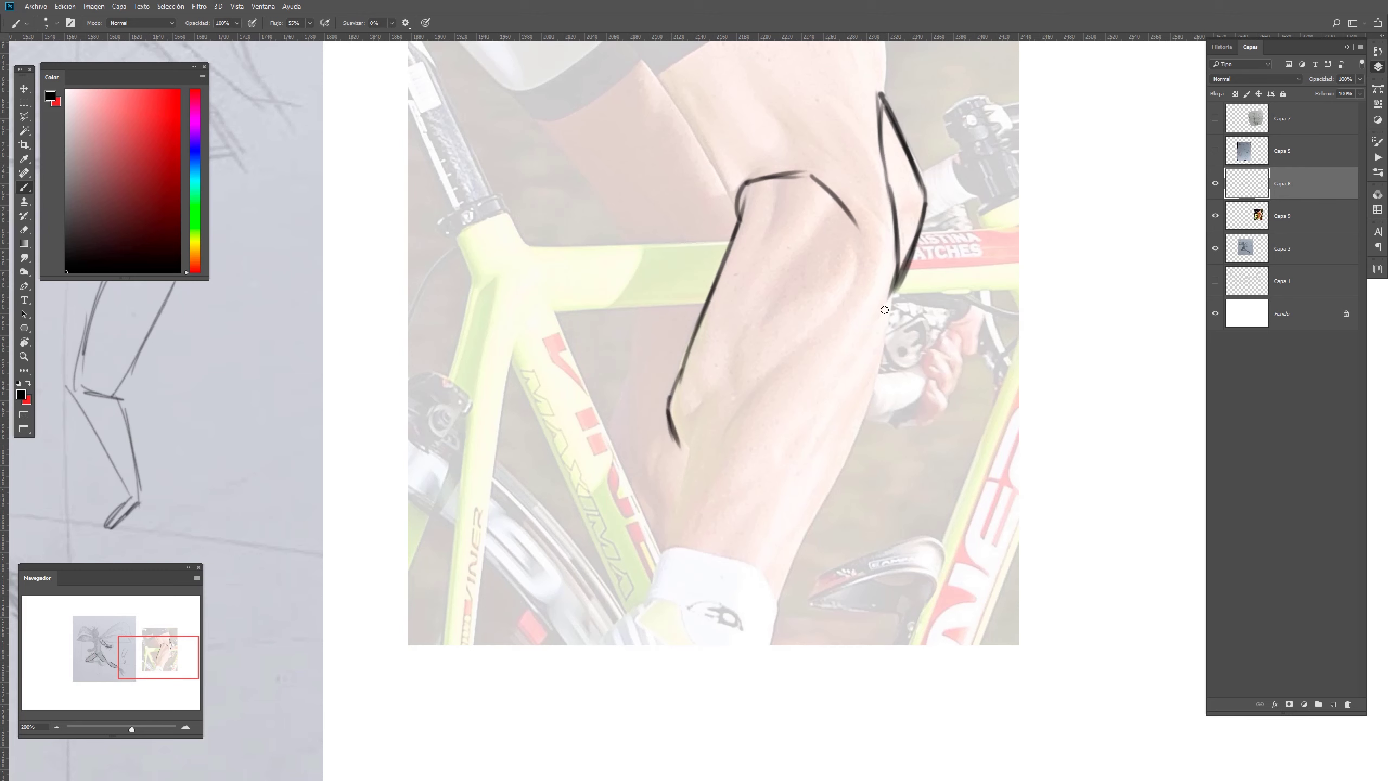
{"action": "mouse_move", "coordinate": [902, 97]}
{"action": "left_mouse_down"}
{"action": "mouse_move", "coordinate": [914, 197]}
{"action": "mouse_move", "coordinate": [893, 137]}
{"action": "left_mouse_up"}
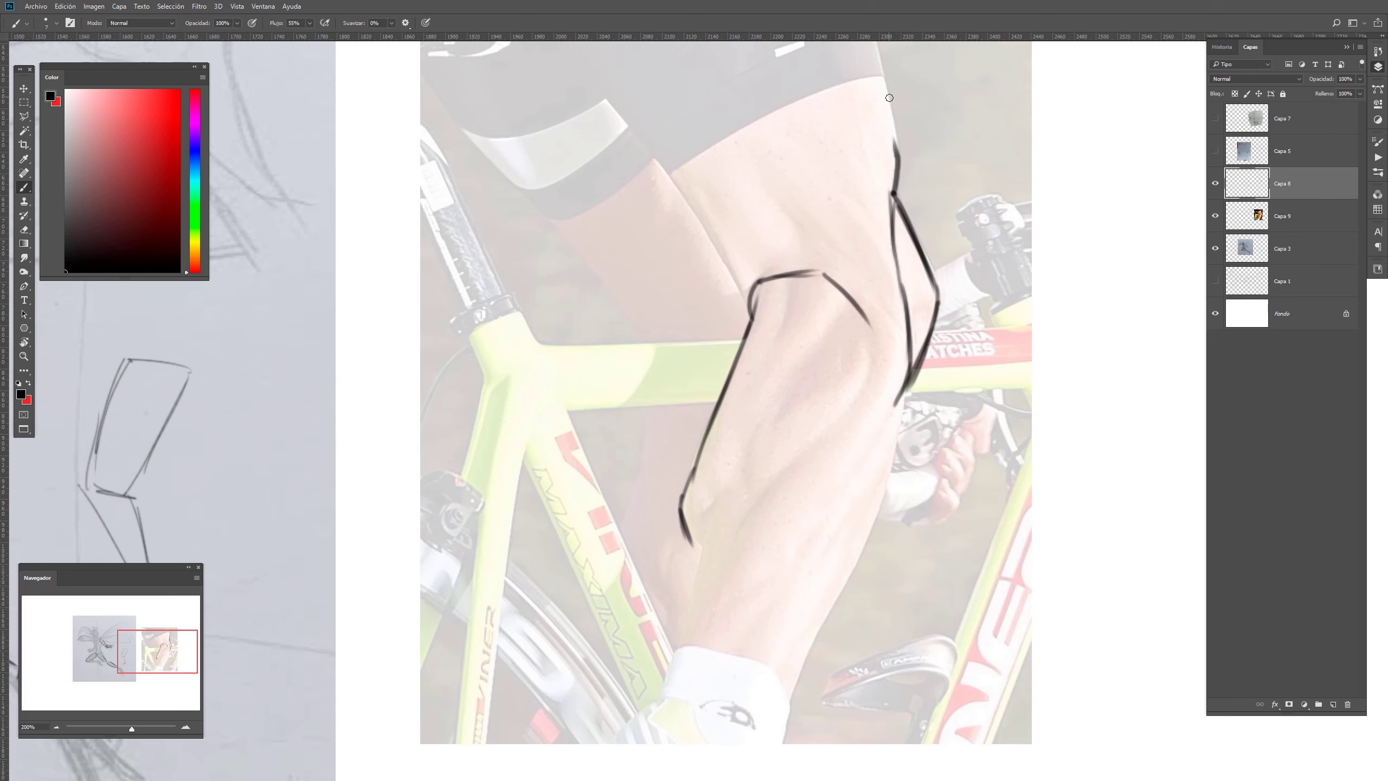
{"action": "left_click_drag", "start_coordinate": [906, 395], "coordinate": [885, 454]}
{"action": "left_click_drag", "start_coordinate": [1033, 409], "coordinate": [664, 403]}
- Draw the leg's top curve, left and right thigh contours, and the knee plate's lower edge
{"action": "mouse_move", "coordinate": [787, 260]}
{"action": "left_mouse_down"}
{"action": "mouse_move", "coordinate": [843, 256]}
{"action": "mouse_move", "coordinate": [883, 285]}
{"action": "left_mouse_up"}
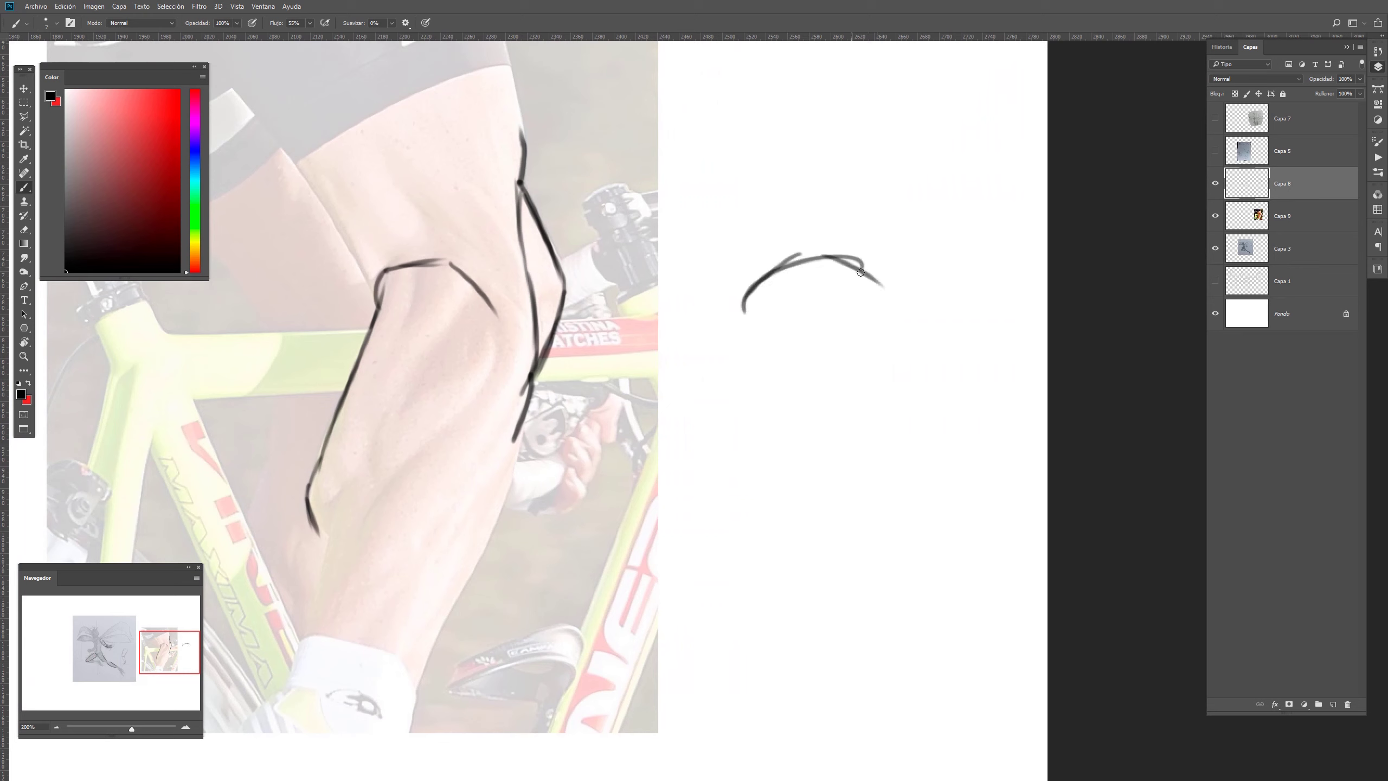
{"action": "mouse_move", "coordinate": [747, 302]}
{"action": "left_mouse_down"}
{"action": "mouse_move", "coordinate": [762, 437]}
{"action": "mouse_move", "coordinate": [810, 519]}
{"action": "left_mouse_up"}
{"action": "left_click_drag", "start_coordinate": [880, 282], "coordinate": [891, 478]}
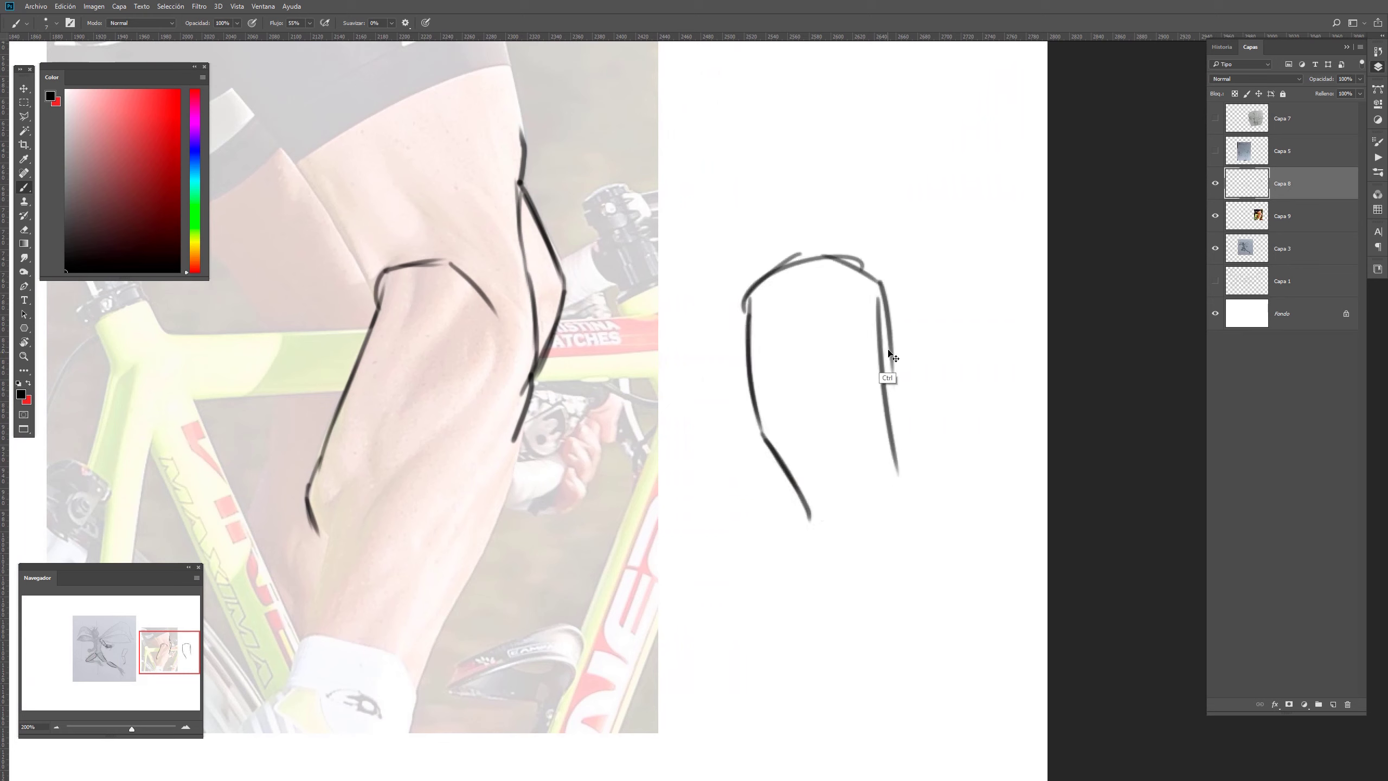
{"action": "key", "text": "ctrl+z"}
{"action": "mouse_move", "coordinate": [888, 328]}
{"action": "left_mouse_down"}
{"action": "mouse_move", "coordinate": [905, 509]}
{"action": "mouse_move", "coordinate": [825, 432]}
{"action": "mouse_move", "coordinate": [775, 425]}
{"action": "mouse_move", "coordinate": [806, 414]}
{"action": "left_mouse_up"}
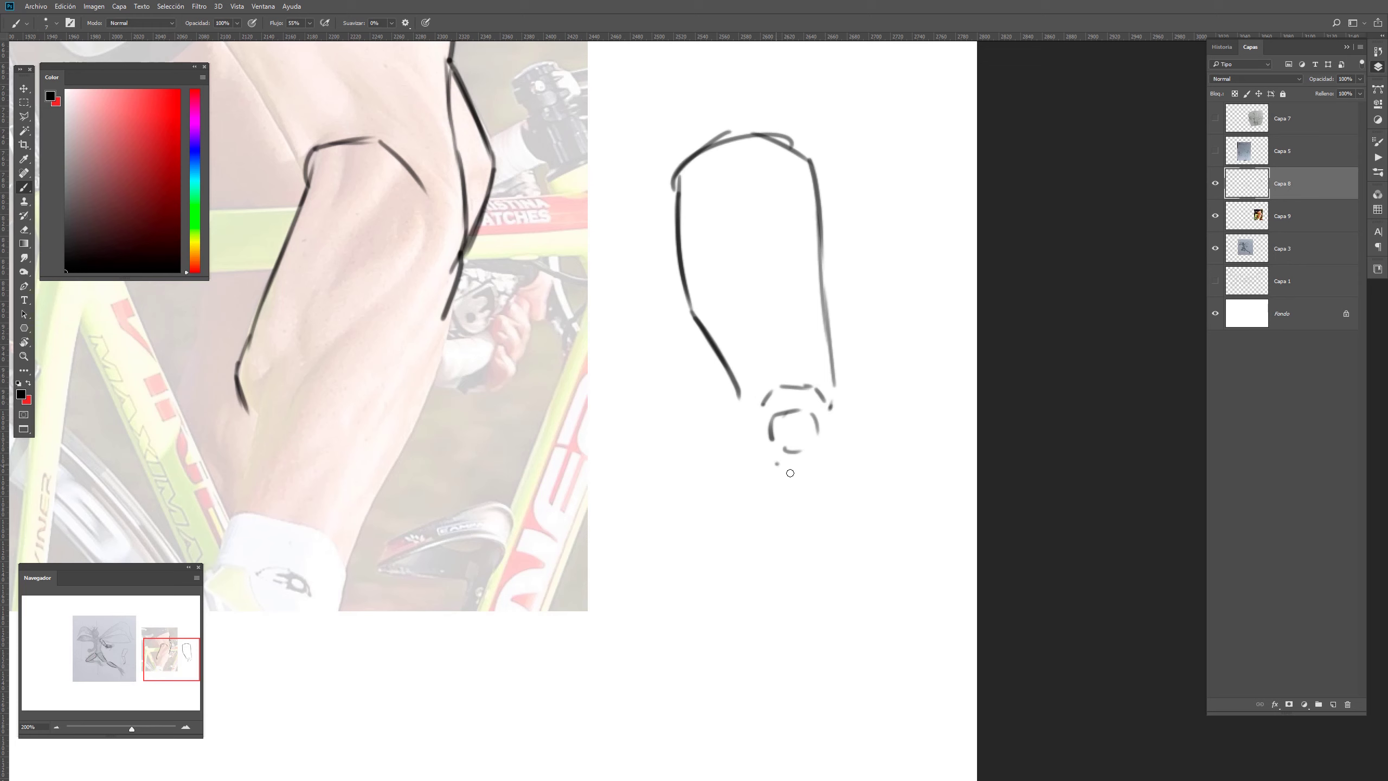
{"action": "left_click_drag", "start_coordinate": [790, 472], "coordinate": [827, 458]}
- Draw the angled shin contours on both sides down to the ankle
{"action": "left_click_drag", "start_coordinate": [742, 402], "coordinate": [739, 500]}
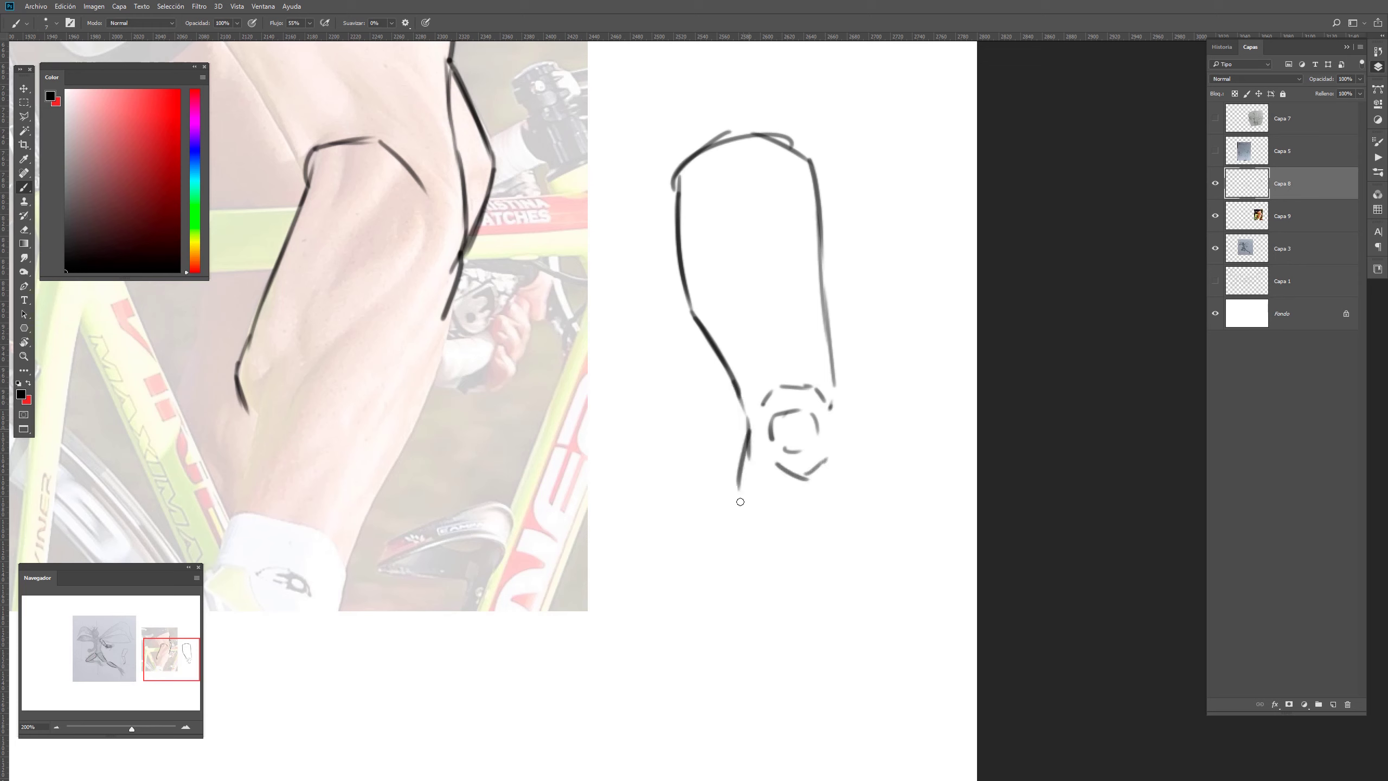
{"action": "mouse_move", "coordinate": [747, 449]}
{"action": "left_mouse_down"}
{"action": "mouse_move", "coordinate": [750, 518]}
{"action": "mouse_move", "coordinate": [790, 569]}
{"action": "left_mouse_up"}
{"action": "left_click_drag", "start_coordinate": [742, 515], "coordinate": [801, 607]}
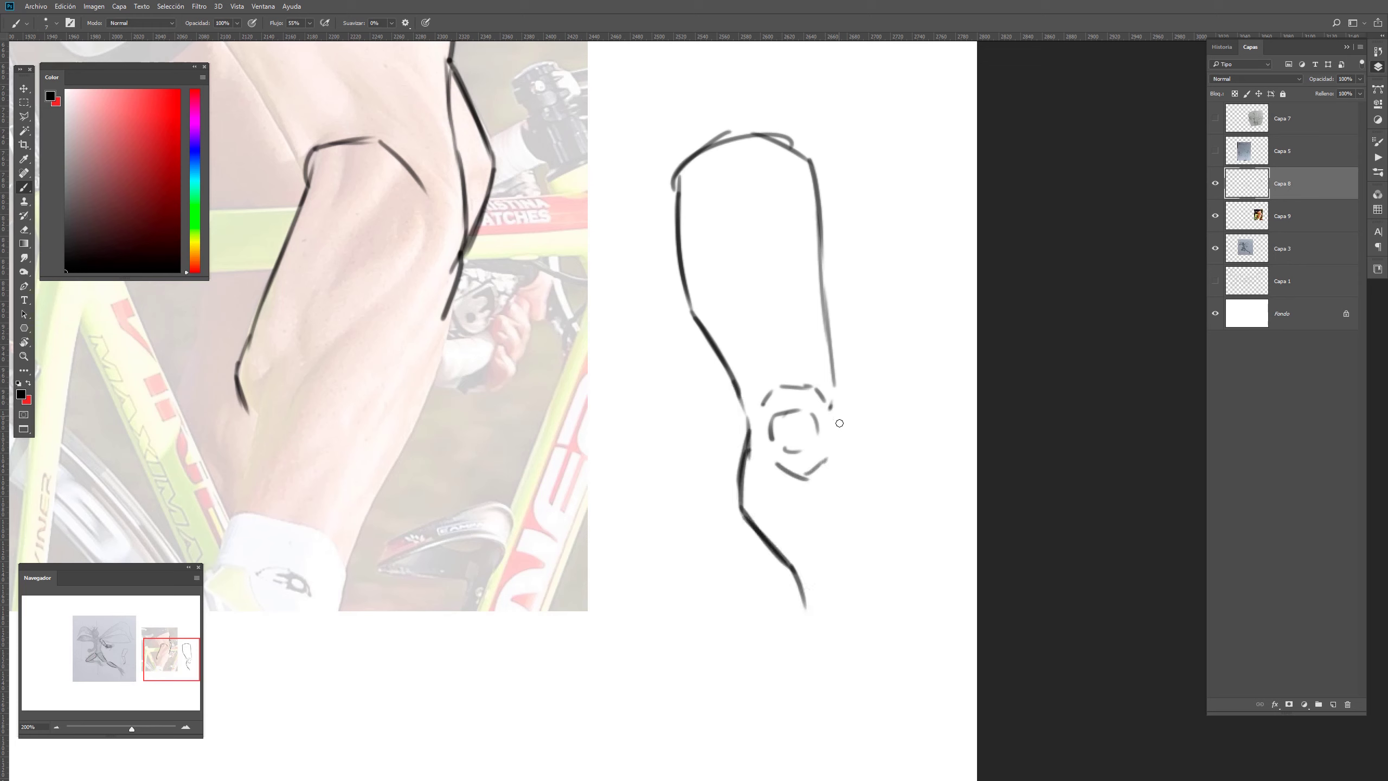
{"action": "left_click_drag", "start_coordinate": [836, 416], "coordinate": [845, 518]}
{"action": "left_click_drag", "start_coordinate": [836, 421], "coordinate": [845, 518]}
{"action": "left_click_drag", "start_coordinate": [838, 470], "coordinate": [842, 583]}
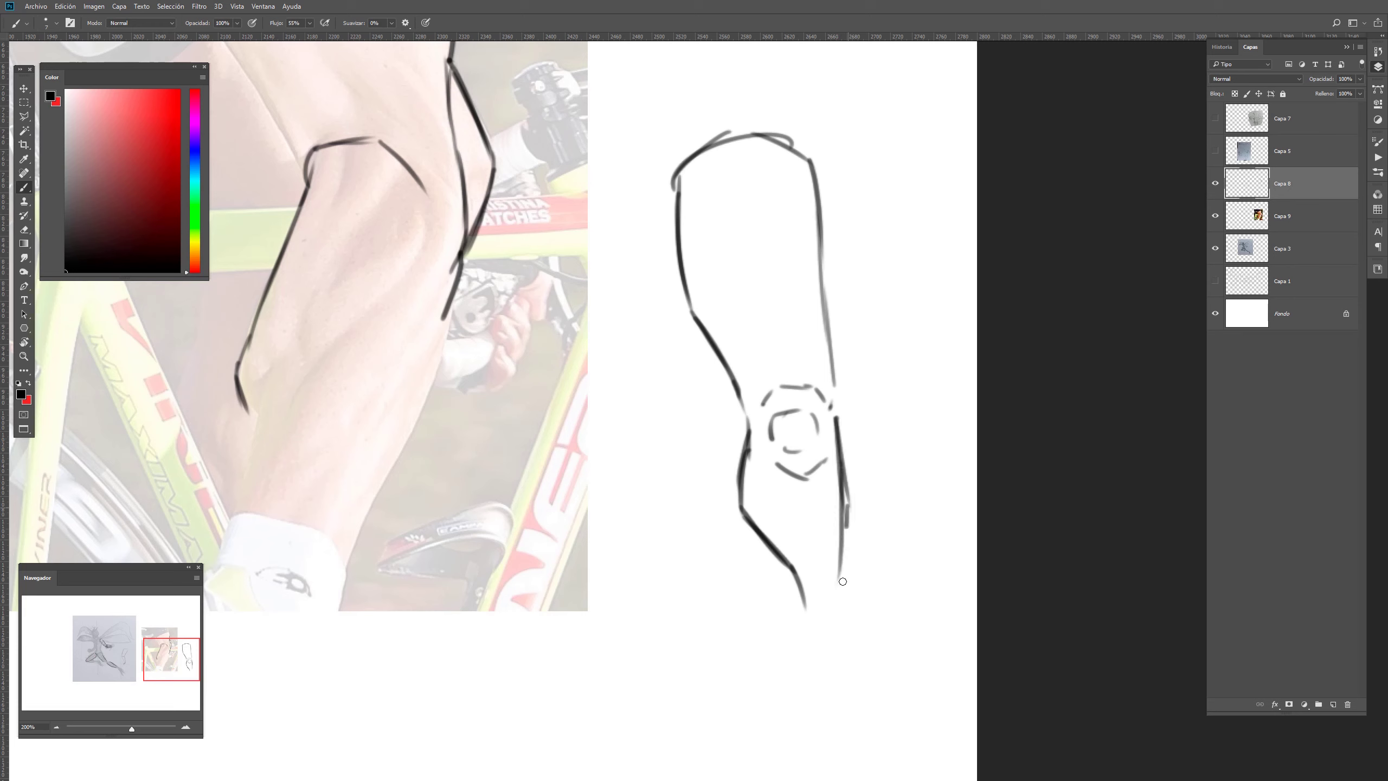
{"action": "left_click_drag", "start_coordinate": [839, 528], "coordinate": [845, 633]}
{"action": "left_click_drag", "start_coordinate": [848, 570], "coordinate": [846, 639]}
{"action": "mouse_move", "coordinate": [792, 566]}
{"action": "left_mouse_down"}
{"action": "mouse_move", "coordinate": [812, 643]}
{"action": "mouse_move", "coordinate": [835, 650]}
{"action": "mouse_move", "coordinate": [862, 622]}
{"action": "mouse_move", "coordinate": [839, 657]}
{"action": "left_mouse_up"}
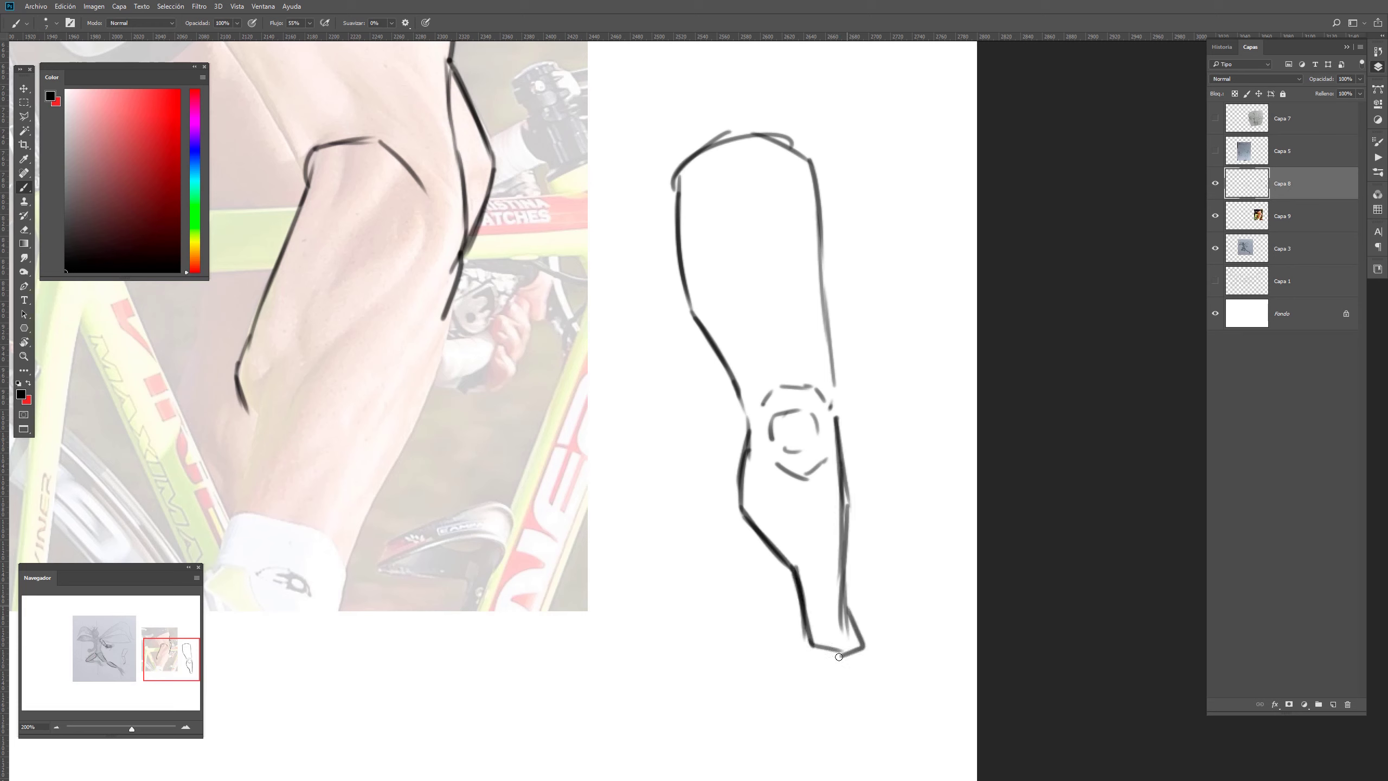
{"action": "left_click_drag", "start_coordinate": [792, 580], "coordinate": [852, 656]}
- Close off the angular foot with its right contour, sole and toe
{"action": "left_click_drag", "start_coordinate": [807, 647], "coordinate": [871, 697]}
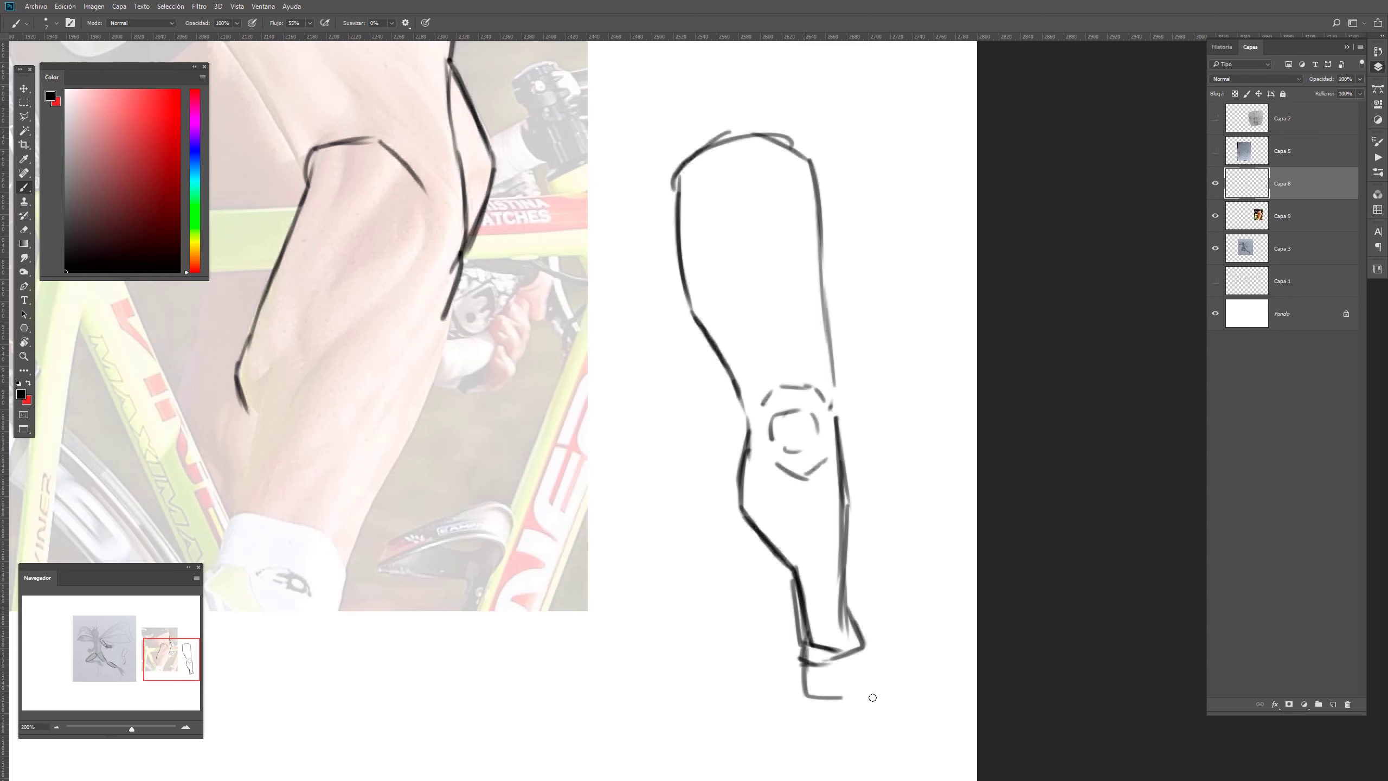
{"action": "left_click_drag", "start_coordinate": [850, 623], "coordinate": [878, 695]}
{"action": "mouse_move", "coordinate": [808, 648]}
{"action": "left_mouse_down"}
{"action": "mouse_move", "coordinate": [813, 557]}
{"action": "mouse_move", "coordinate": [802, 577]}
{"action": "mouse_move", "coordinate": [870, 613]}
{"action": "left_mouse_up"}
{"action": "mouse_move", "coordinate": [822, 605]}
{"action": "left_mouse_down"}
{"action": "mouse_move", "coordinate": [839, 590]}
{"action": "mouse_move", "coordinate": [904, 594]}
{"action": "mouse_move", "coordinate": [820, 608]}
{"action": "mouse_move", "coordinate": [878, 659]}
{"action": "mouse_move", "coordinate": [924, 650]}
{"action": "mouse_move", "coordinate": [916, 612]}
{"action": "mouse_move", "coordinate": [953, 637]}
{"action": "left_mouse_up"}
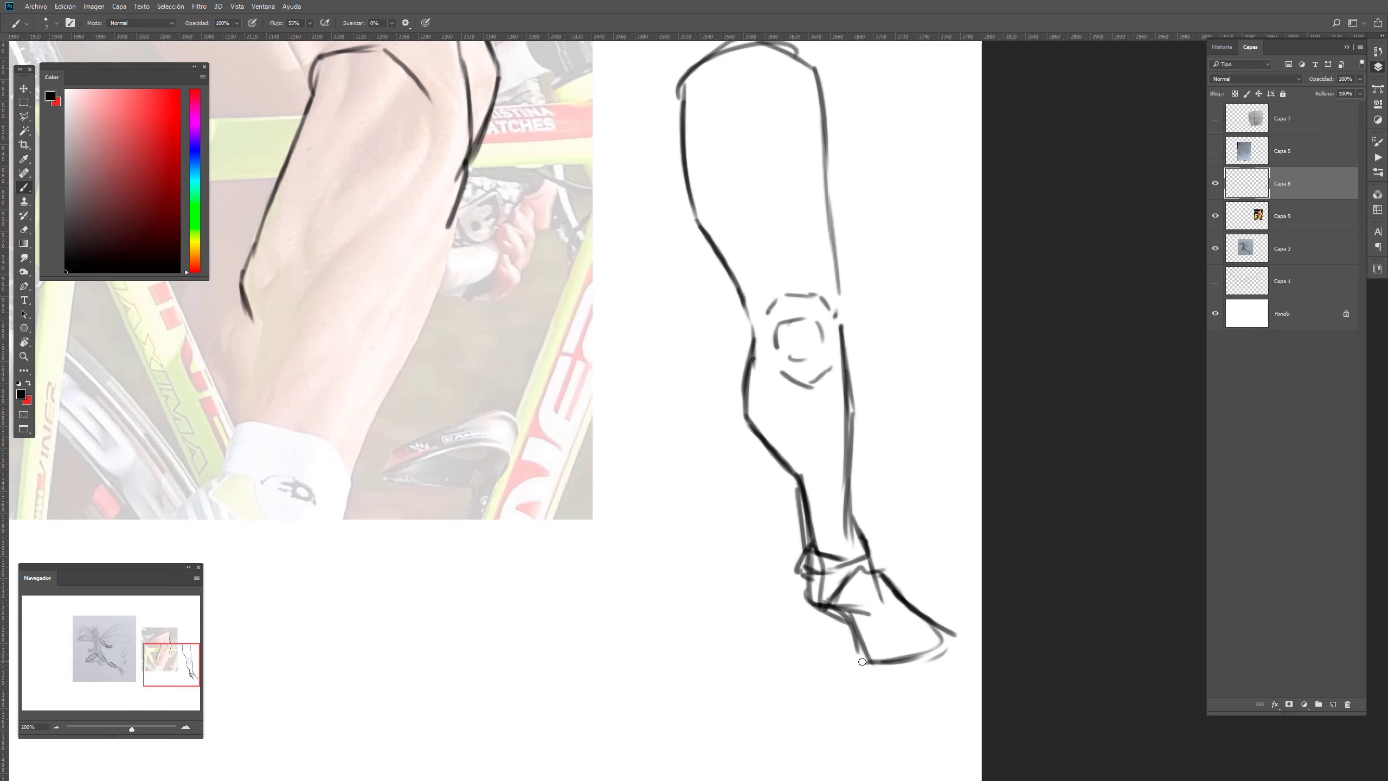
- Draw a right-pointing arrow below the foot and a pointed zigzag shape under it
{"action": "left_click_drag", "start_coordinate": [814, 678], "coordinate": [954, 555]}
{"action": "mouse_move", "coordinate": [720, 574]}
{"action": "left_mouse_down"}
{"action": "mouse_move", "coordinate": [965, 568]}
{"action": "mouse_move", "coordinate": [935, 588]}
{"action": "left_mouse_up"}
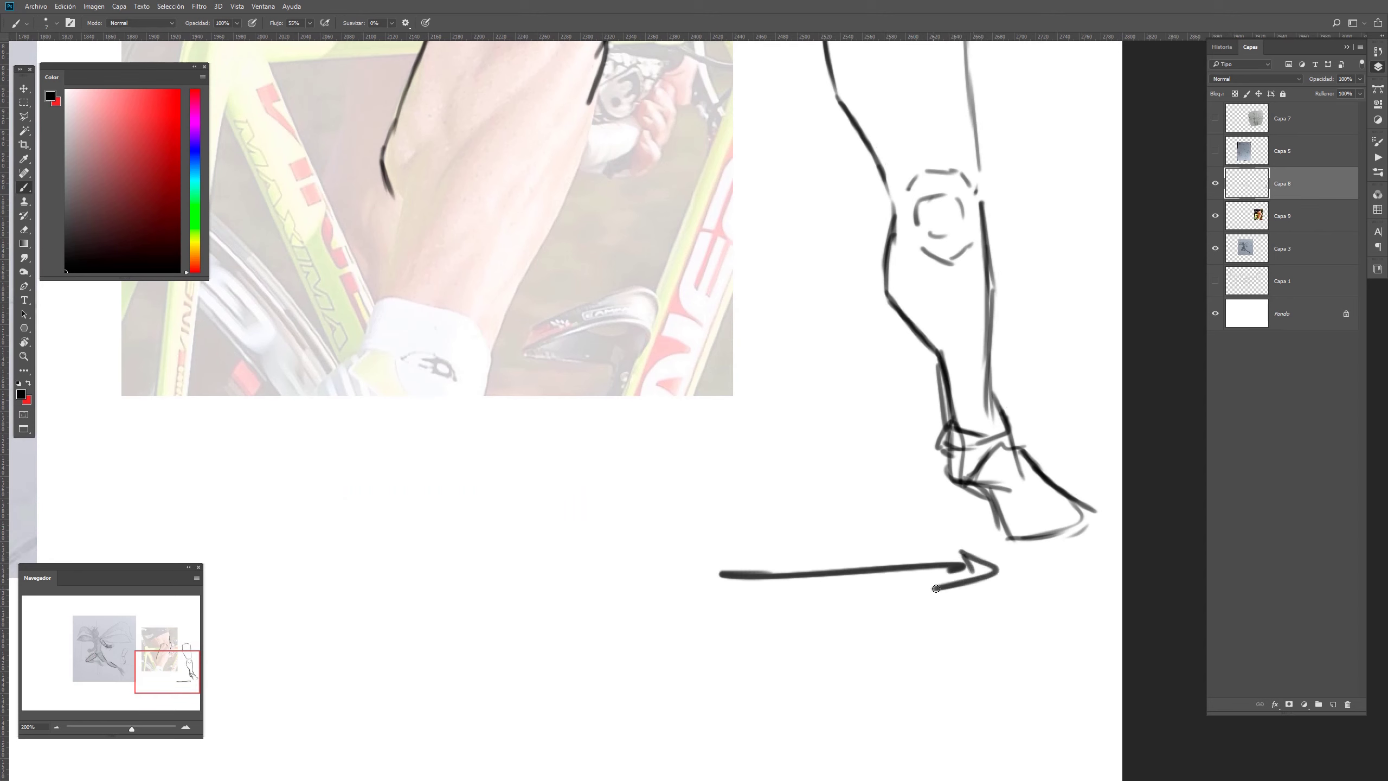
{"action": "left_click_drag", "start_coordinate": [703, 629], "coordinate": [660, 671]}
{"action": "mouse_move", "coordinate": [743, 626]}
{"action": "left_mouse_down"}
{"action": "mouse_move", "coordinate": [790, 659]}
{"action": "mouse_move", "coordinate": [876, 655]}
{"action": "mouse_move", "coordinate": [746, 707]}
{"action": "left_mouse_up"}
{"action": "left_click_drag", "start_coordinate": [654, 671], "coordinate": [762, 710]}
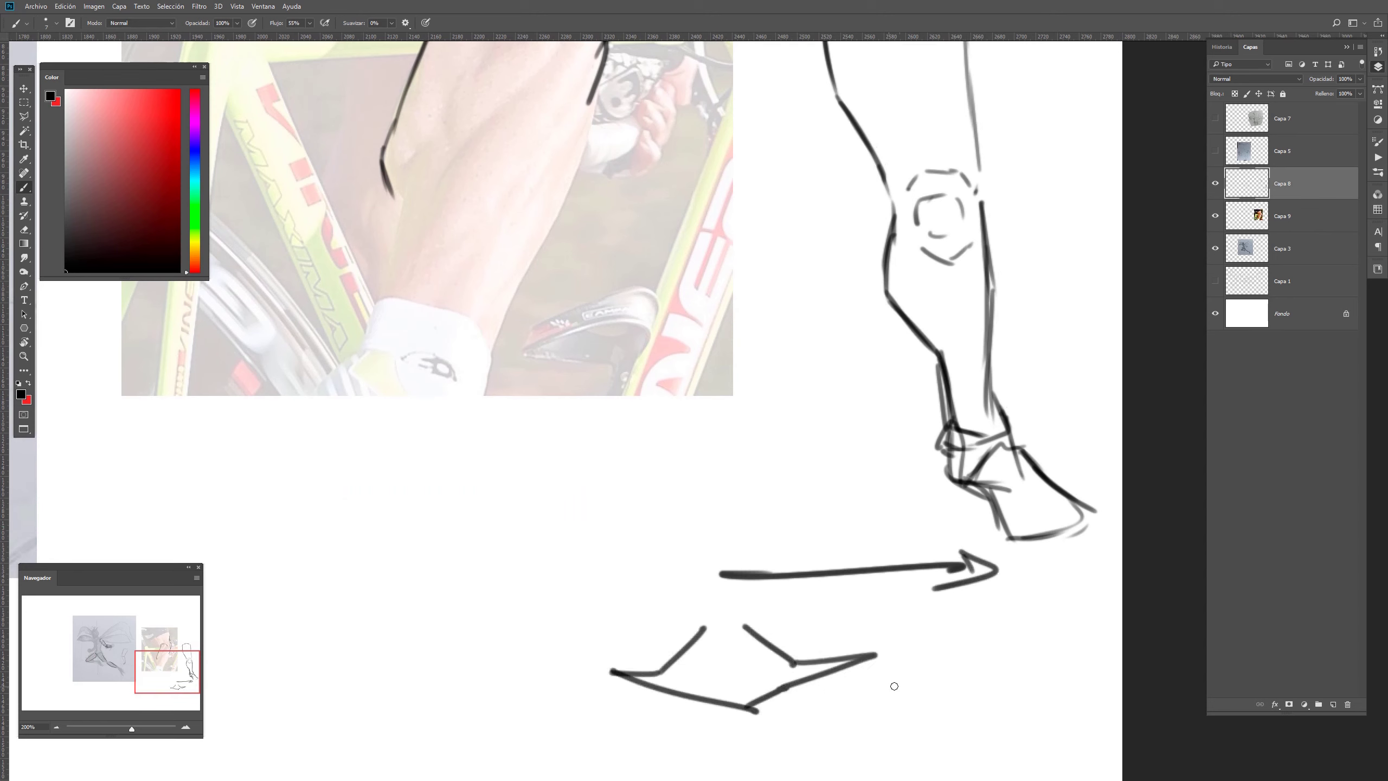
- Sketch a shoe outline with a box-shaped heel, body, lower edge and toe tip
{"action": "left_click_drag", "start_coordinate": [926, 689], "coordinate": [755, 608]}
{"action": "mouse_move", "coordinate": [694, 656]}
{"action": "left_mouse_down"}
{"action": "mouse_move", "coordinate": [683, 685]}
{"action": "mouse_move", "coordinate": [699, 633]}
{"action": "mouse_move", "coordinate": [776, 622]}
{"action": "mouse_move", "coordinate": [690, 495]}
{"action": "mouse_move", "coordinate": [770, 491]}
{"action": "mouse_move", "coordinate": [688, 495]}
{"action": "mouse_move", "coordinate": [678, 570]}
{"action": "mouse_move", "coordinate": [774, 555]}
{"action": "left_mouse_up"}
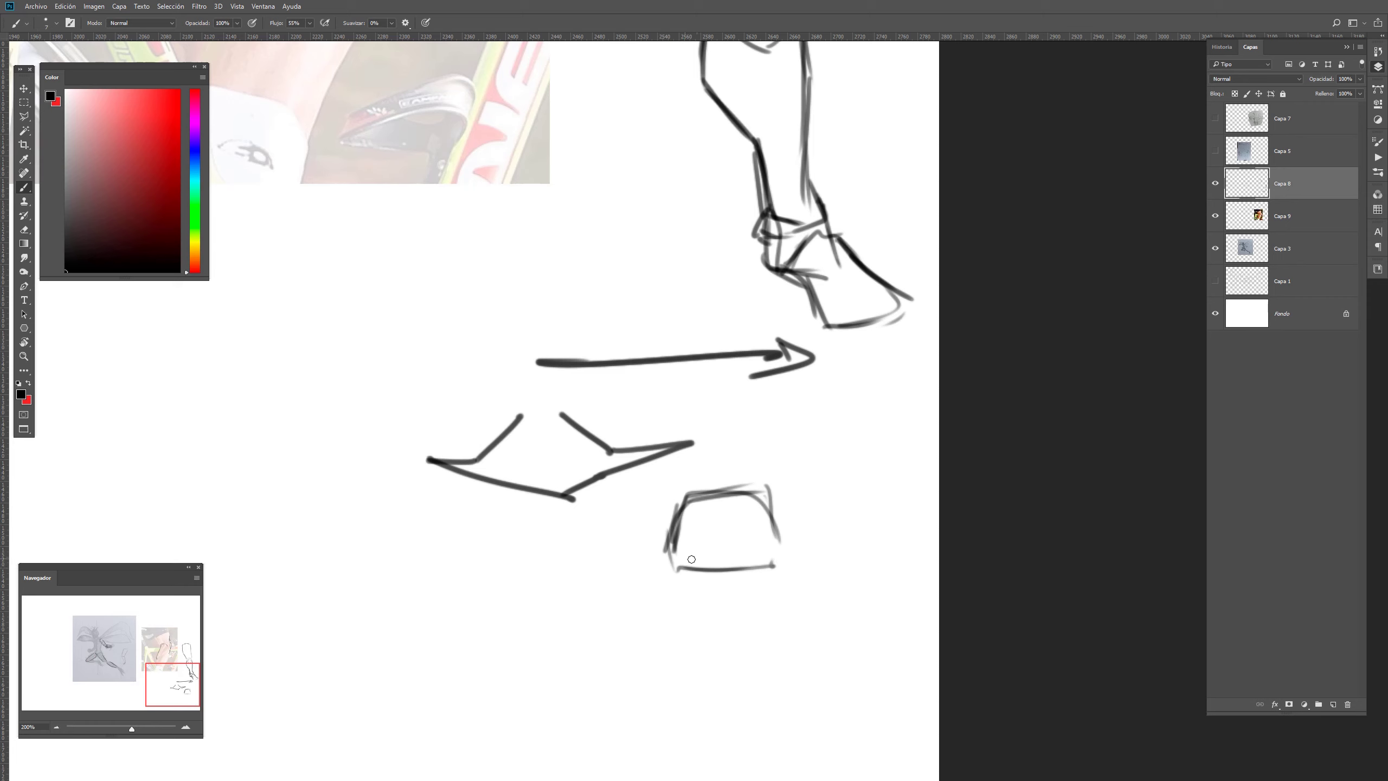
{"action": "mouse_move", "coordinate": [683, 562]}
{"action": "left_mouse_down"}
{"action": "mouse_move", "coordinate": [752, 561]}
{"action": "mouse_move", "coordinate": [751, 522]}
{"action": "mouse_move", "coordinate": [803, 506]}
{"action": "mouse_move", "coordinate": [848, 546]}
{"action": "left_mouse_up"}
{"action": "left_click_drag", "start_coordinate": [785, 500], "coordinate": [869, 555]}
{"action": "left_click_drag", "start_coordinate": [745, 561], "coordinate": [858, 596]}
{"action": "mouse_move", "coordinate": [762, 595]}
{"action": "left_mouse_down"}
{"action": "mouse_move", "coordinate": [861, 600]}
{"action": "mouse_move", "coordinate": [887, 579]}
{"action": "left_mouse_up"}
{"action": "left_click_drag", "start_coordinate": [824, 526], "coordinate": [907, 558]}
{"action": "left_click_drag", "start_coordinate": [908, 555], "coordinate": [858, 595]}
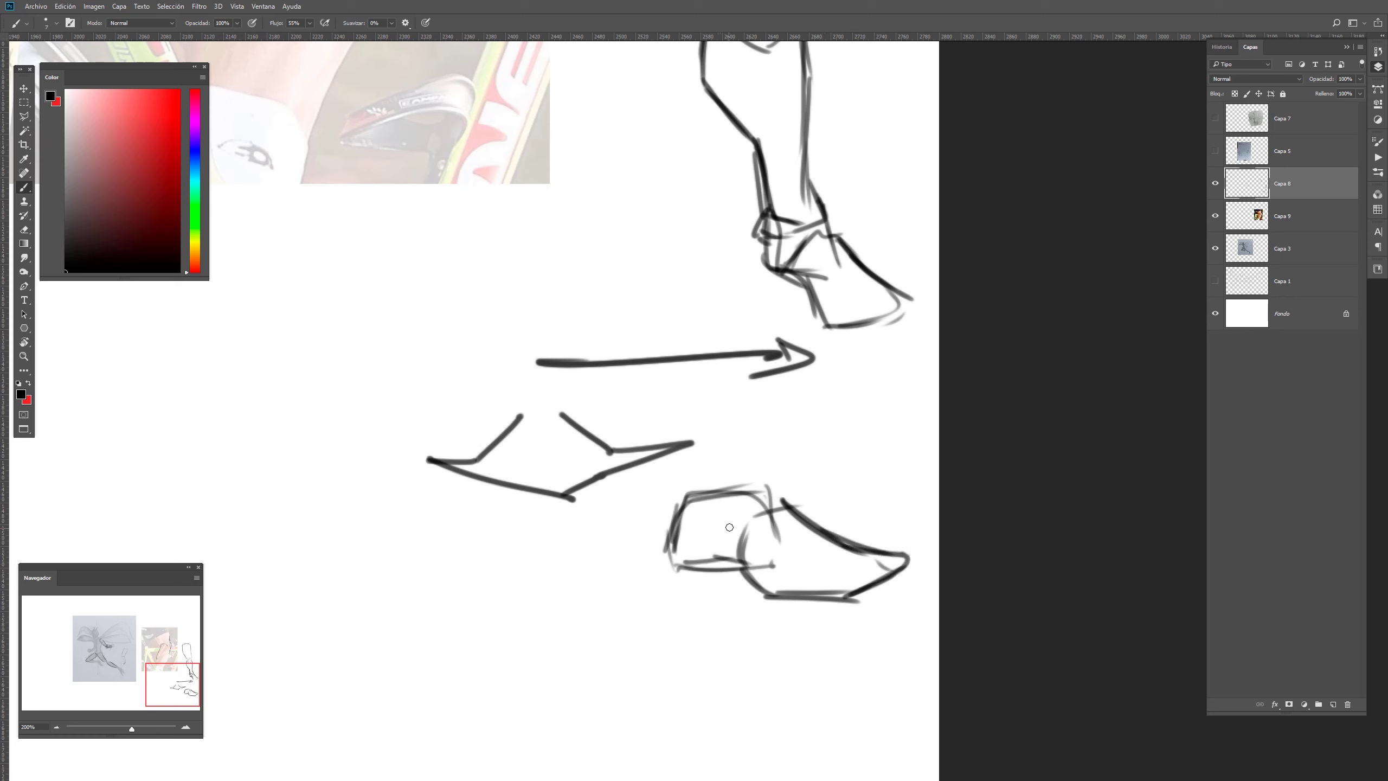
- Reinforce the shoe's heel and top with extra black strokes
{"action": "mouse_move", "coordinate": [730, 526]}
{"action": "left_mouse_down"}
{"action": "mouse_move", "coordinate": [737, 569]}
{"action": "mouse_move", "coordinate": [803, 502]}
{"action": "mouse_move", "coordinate": [687, 475]}
{"action": "mouse_move", "coordinate": [671, 534]}
{"action": "left_mouse_up"}
{"action": "mouse_move", "coordinate": [686, 468]}
{"action": "left_mouse_down"}
{"action": "mouse_move", "coordinate": [666, 520]}
{"action": "mouse_move", "coordinate": [708, 499]}
{"action": "mouse_move", "coordinate": [696, 514]}
{"action": "left_mouse_up"}
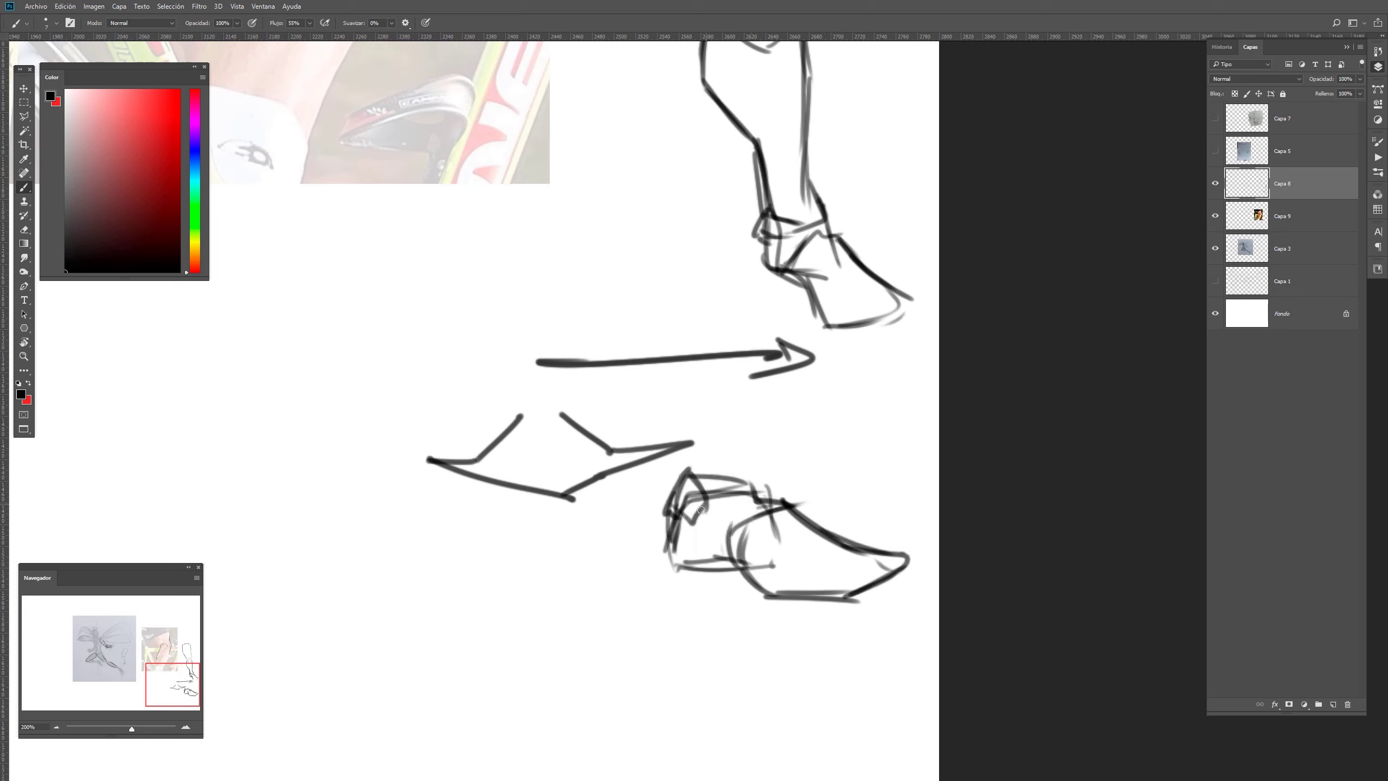
{"action": "left_click_drag", "start_coordinate": [757, 478], "coordinate": [773, 502]}
{"action": "left_click_drag", "start_coordinate": [754, 454], "coordinate": [758, 503]}
{"action": "mouse_move", "coordinate": [673, 517]}
{"action": "left_mouse_down"}
{"action": "mouse_move", "coordinate": [680, 566]}
{"action": "mouse_move", "coordinate": [707, 562]}
{"action": "mouse_move", "coordinate": [697, 557]}
{"action": "left_mouse_up"}
- Paint red U-shaped hatching inside the heel, undoing the stray red strokes
{"action": "key", "text": "x"}
{"action": "mouse_move", "coordinate": [713, 508]}
{"action": "left_mouse_down"}
{"action": "mouse_move", "coordinate": [713, 559]}
{"action": "mouse_move", "coordinate": [792, 516]}
{"action": "left_mouse_up"}
{"action": "left_click_drag", "start_coordinate": [779, 588], "coordinate": [893, 566]}
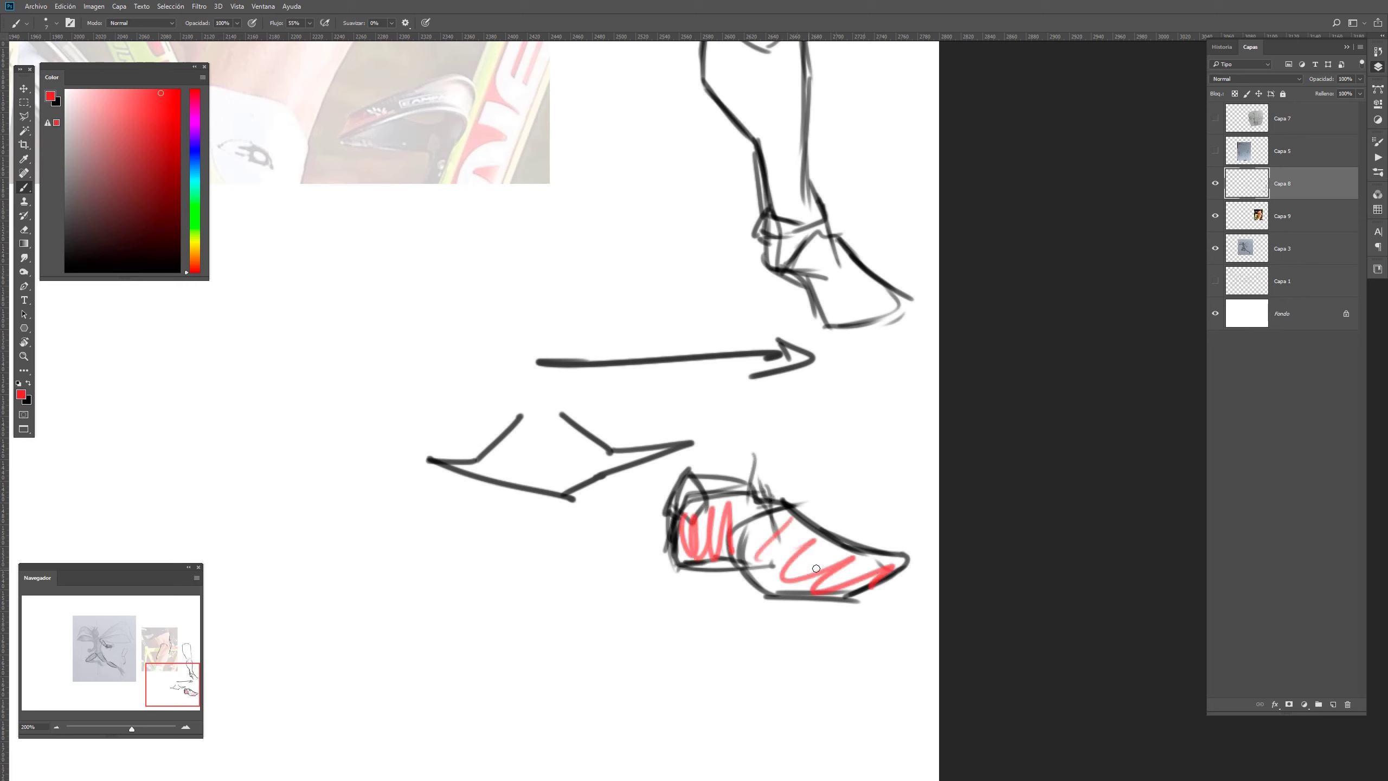
{"action": "key", "text": "ctrl+z"}
{"action": "left_click_drag", "start_coordinate": [699, 503], "coordinate": [684, 481]}
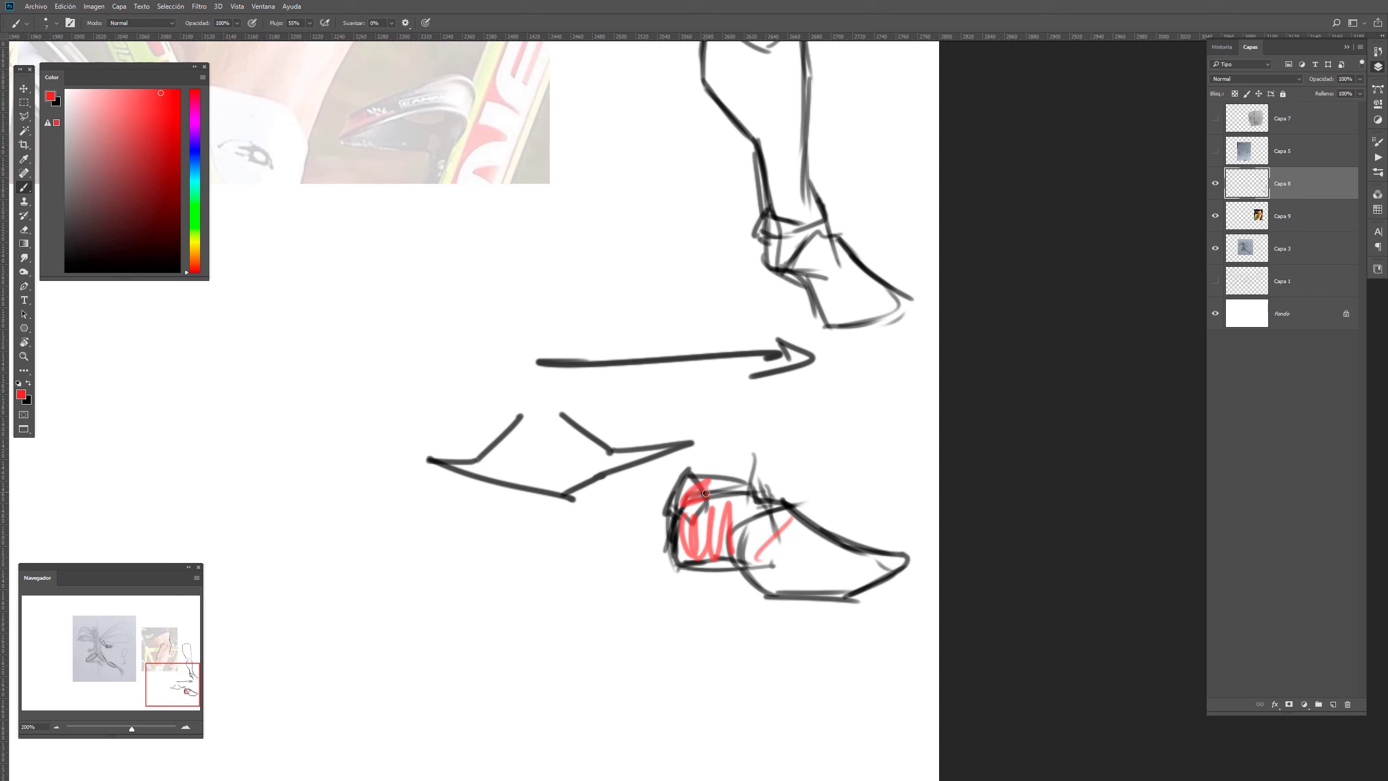
{"action": "key", "text": "ctrl+z"}
{"action": "scroll", "coordinate": [698, 489], "scroll_direction": "left", "scroll_amount": 5}
{"action": "scroll", "coordinate": [698, 488], "scroll_direction": "down", "scroll_amount": 2}
- In black, sketch a new ellipse shape with an upward tail and a straight stroke below
{"action": "key", "text": "x"}
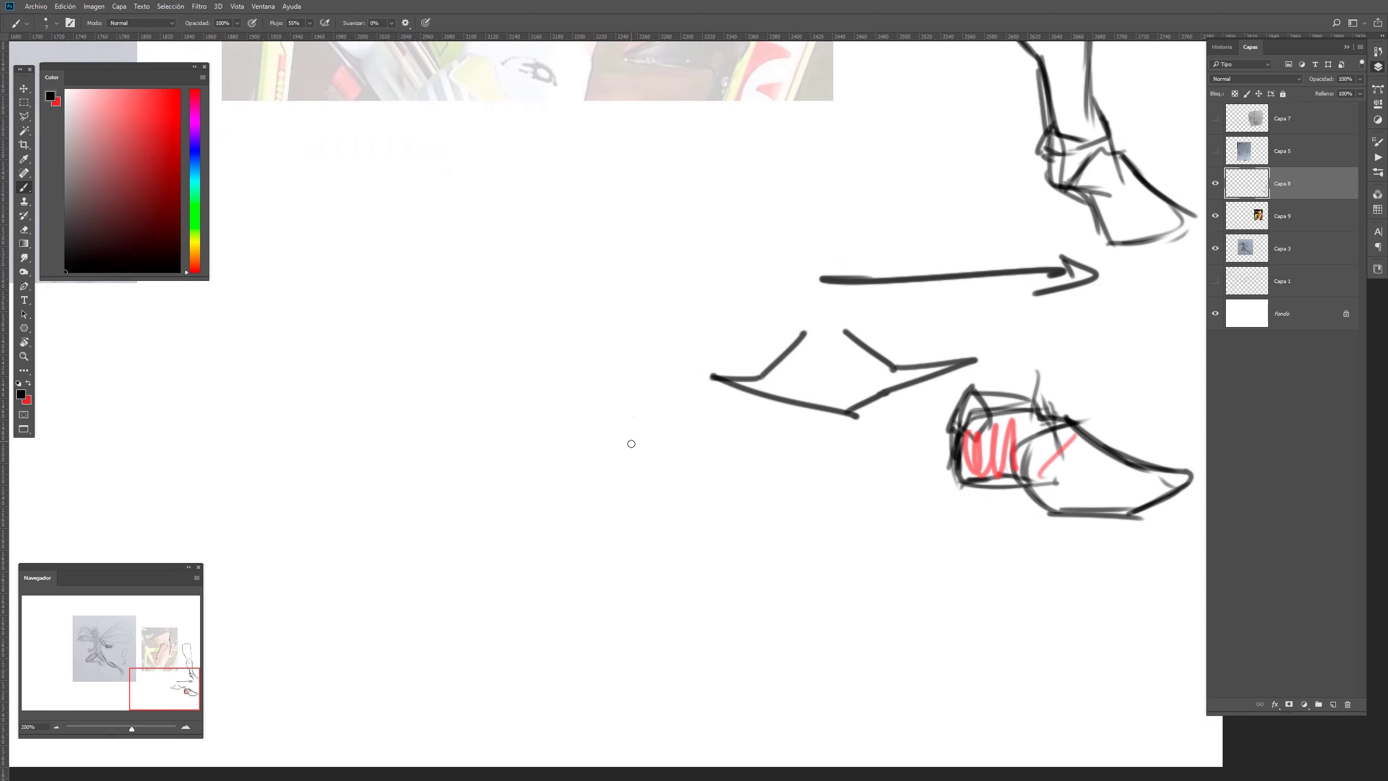
{"action": "mouse_move", "coordinate": [593, 463]}
{"action": "left_mouse_down"}
{"action": "mouse_move", "coordinate": [658, 447]}
{"action": "mouse_move", "coordinate": [710, 495]}
{"action": "left_mouse_up"}
{"action": "mouse_move", "coordinate": [664, 448]}
{"action": "left_mouse_down"}
{"action": "mouse_move", "coordinate": [595, 467]}
{"action": "mouse_move", "coordinate": [591, 517]}
{"action": "mouse_move", "coordinate": [655, 563]}
{"action": "mouse_move", "coordinate": [711, 541]}
{"action": "mouse_move", "coordinate": [718, 513]}
{"action": "left_mouse_up"}
{"action": "mouse_move", "coordinate": [633, 442]}
{"action": "left_mouse_down"}
{"action": "mouse_move", "coordinate": [601, 517]}
{"action": "mouse_move", "coordinate": [601, 391]}
{"action": "left_mouse_up"}
{"action": "left_click_drag", "start_coordinate": [582, 516], "coordinate": [584, 515]}
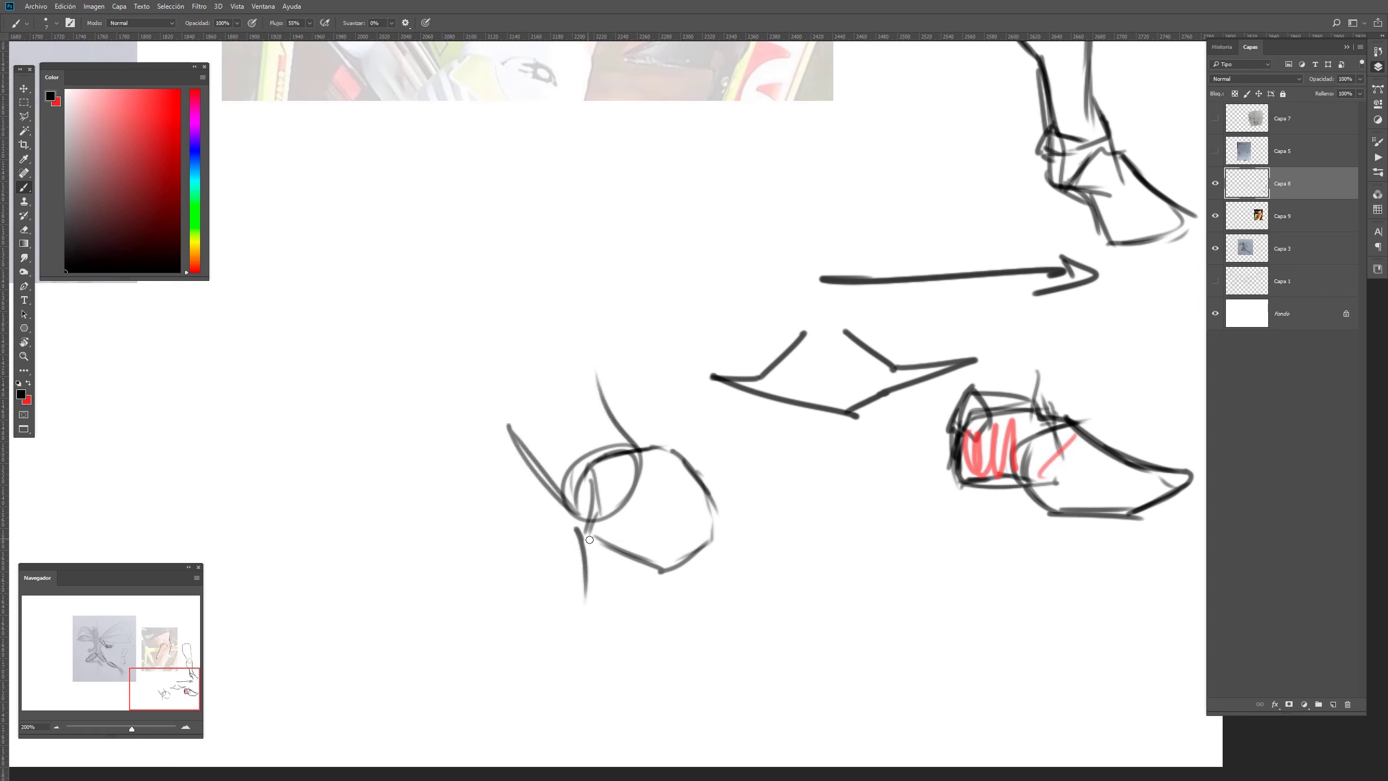
{"action": "left_click_drag", "start_coordinate": [576, 528], "coordinate": [584, 601]}
{"action": "key", "text": "ctrl+z"}
{"action": "left_click_drag", "start_coordinate": [587, 534], "coordinate": [591, 639]}
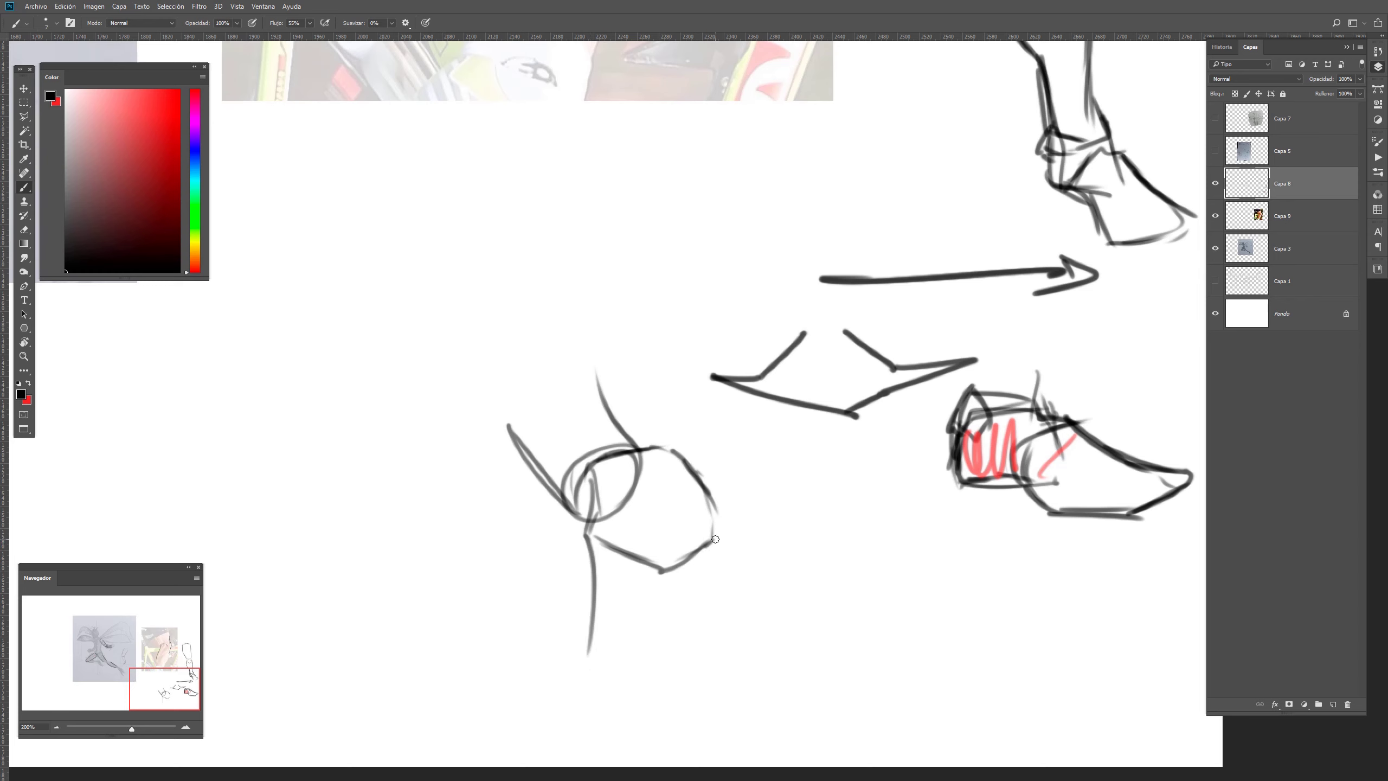
- Add the figure's leg lines, the foot's bottom curve, and toe and sole lines
{"action": "left_click_drag", "start_coordinate": [715, 539], "coordinate": [666, 644]}
{"action": "left_click_drag", "start_coordinate": [662, 593], "coordinate": [671, 663]}
{"action": "mouse_move", "coordinate": [599, 589]}
{"action": "left_mouse_down"}
{"action": "mouse_move", "coordinate": [584, 649]}
{"action": "mouse_move", "coordinate": [500, 674]}
{"action": "left_mouse_up"}
{"action": "mouse_move", "coordinate": [668, 630]}
{"action": "left_mouse_down"}
{"action": "mouse_move", "coordinate": [679, 660]}
{"action": "mouse_move", "coordinate": [615, 706]}
{"action": "left_mouse_up"}
{"action": "mouse_move", "coordinate": [568, 652]}
{"action": "left_mouse_down"}
{"action": "mouse_move", "coordinate": [505, 690]}
{"action": "mouse_move", "coordinate": [604, 705]}
{"action": "left_mouse_up"}
{"action": "mouse_move", "coordinate": [606, 691]}
{"action": "left_mouse_down"}
{"action": "mouse_move", "coordinate": [617, 702]}
{"action": "mouse_move", "coordinate": [764, 560]}
{"action": "left_mouse_up"}
- Erase the faint foot strokes and redraw the foot darker with a pointed claw beneath
{"action": "key", "text": "e"}
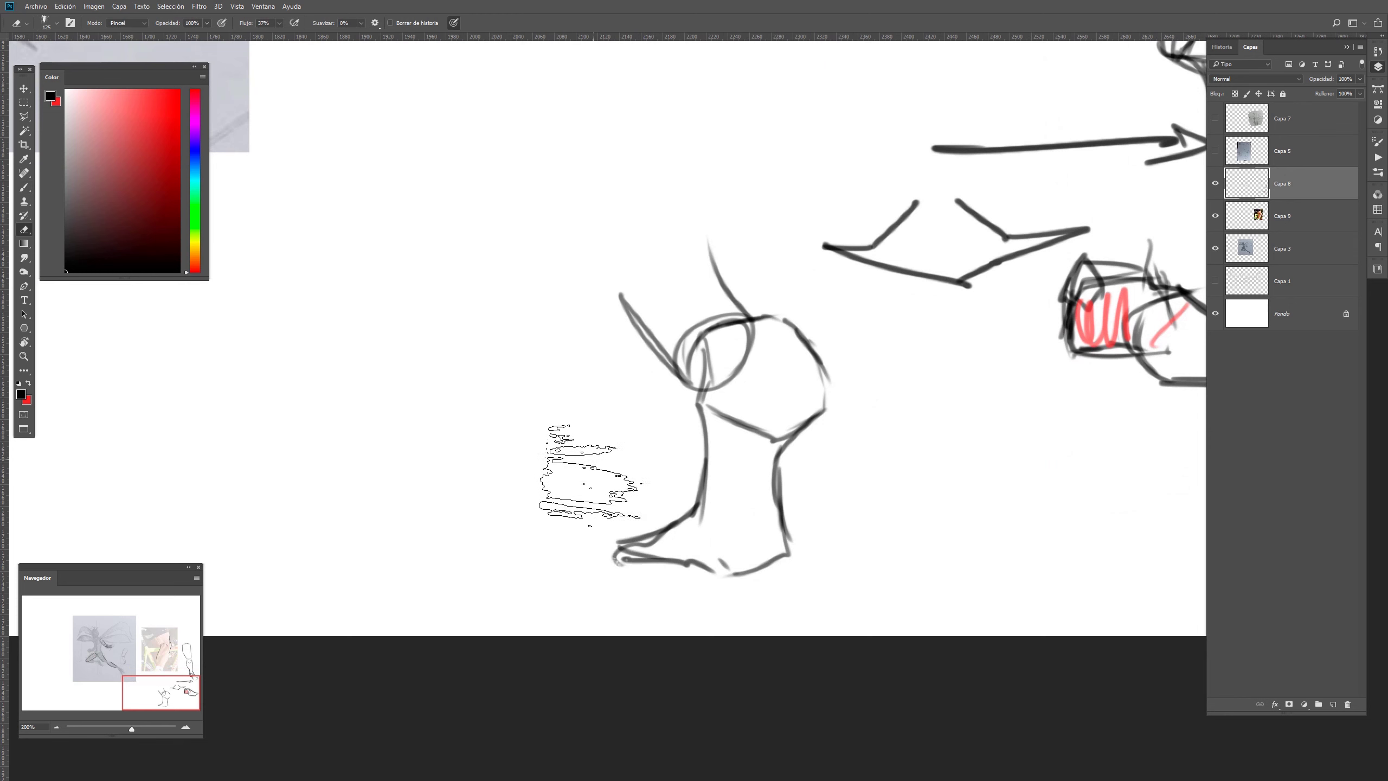
{"action": "right_click", "coordinate": [742, 528]}
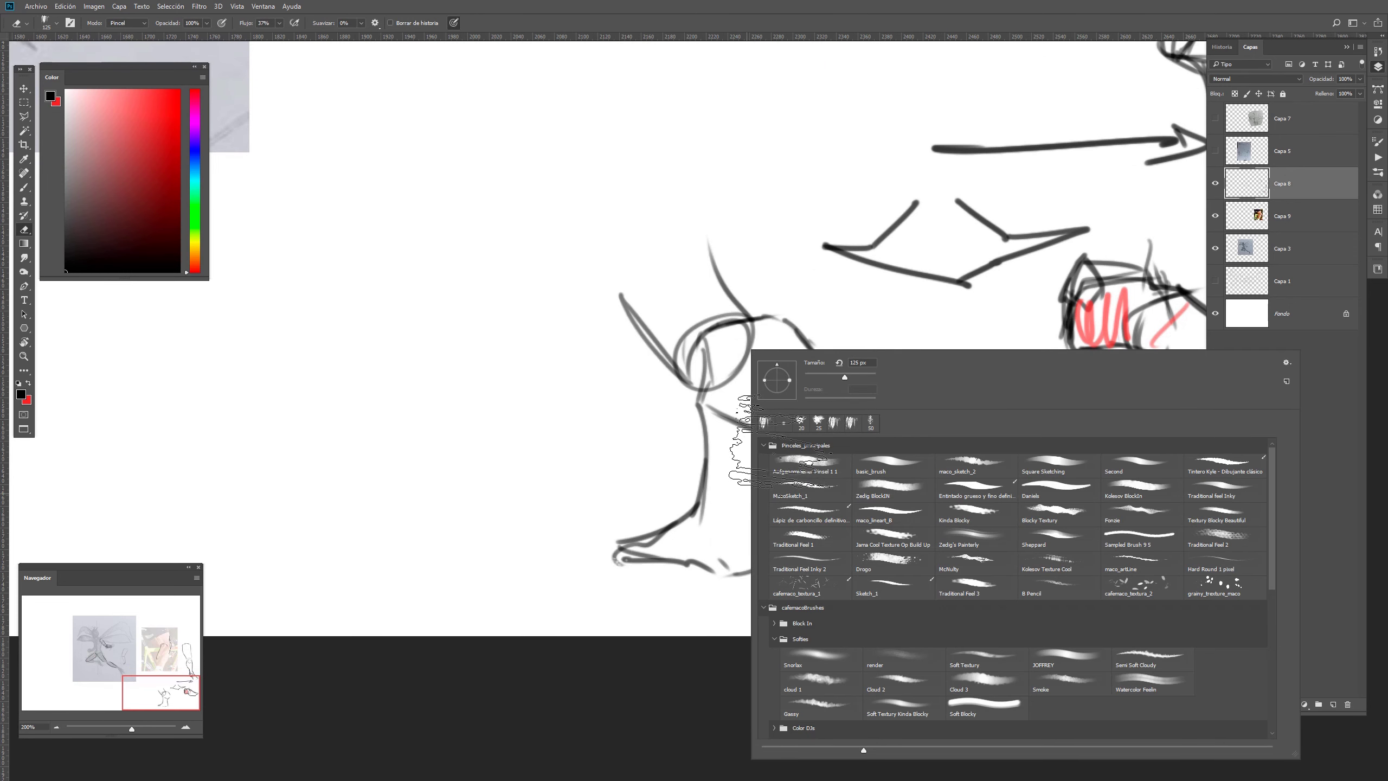
{"action": "left_click_drag", "start_coordinate": [645, 558], "coordinate": [665, 588]}
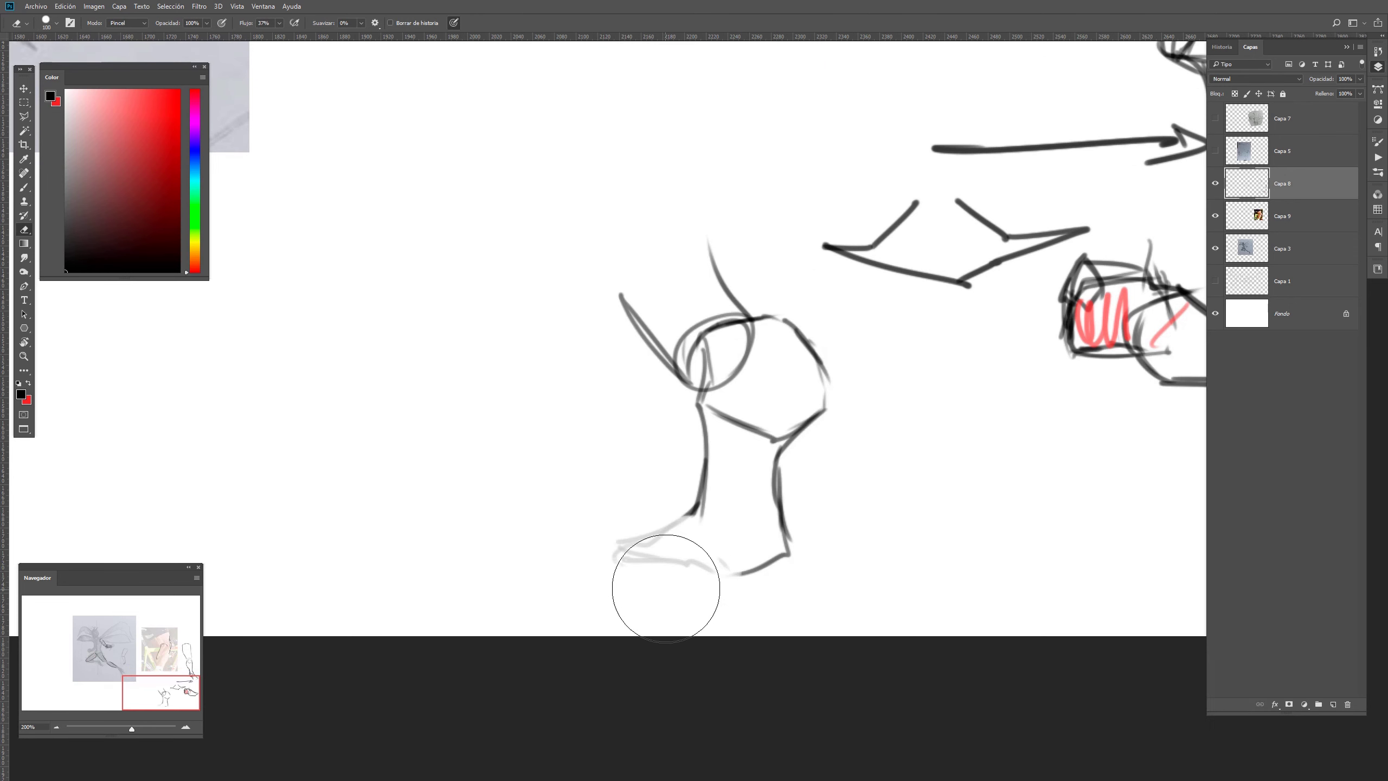
{"action": "key", "text": "b"}
{"action": "mouse_move", "coordinate": [695, 507]}
{"action": "left_mouse_down"}
{"action": "mouse_move", "coordinate": [618, 544]}
{"action": "mouse_move", "coordinate": [635, 551]}
{"action": "mouse_move", "coordinate": [571, 563]}
{"action": "mouse_move", "coordinate": [662, 579]}
{"action": "mouse_move", "coordinate": [674, 560]}
{"action": "left_mouse_up"}
{"action": "left_click_drag", "start_coordinate": [674, 565], "coordinate": [746, 560]}
{"action": "mouse_move", "coordinate": [715, 552]}
{"action": "left_mouse_down"}
{"action": "mouse_move", "coordinate": [697, 580]}
{"action": "mouse_move", "coordinate": [730, 585]}
{"action": "left_mouse_up"}
- Add a pointed horn, darken the jaw, head edges and leg line, and start a new oval
{"action": "left_click_drag", "start_coordinate": [749, 310], "coordinate": [782, 311]}
{"action": "mouse_move", "coordinate": [791, 306]}
{"action": "left_mouse_down"}
{"action": "mouse_move", "coordinate": [795, 336]}
{"action": "mouse_move", "coordinate": [763, 313]}
{"action": "mouse_move", "coordinate": [793, 263]}
{"action": "mouse_move", "coordinate": [810, 293]}
{"action": "left_mouse_up"}
{"action": "mouse_move", "coordinate": [810, 292]}
{"action": "left_mouse_down"}
{"action": "mouse_move", "coordinate": [798, 315]}
{"action": "mouse_move", "coordinate": [822, 376]}
{"action": "left_mouse_up"}
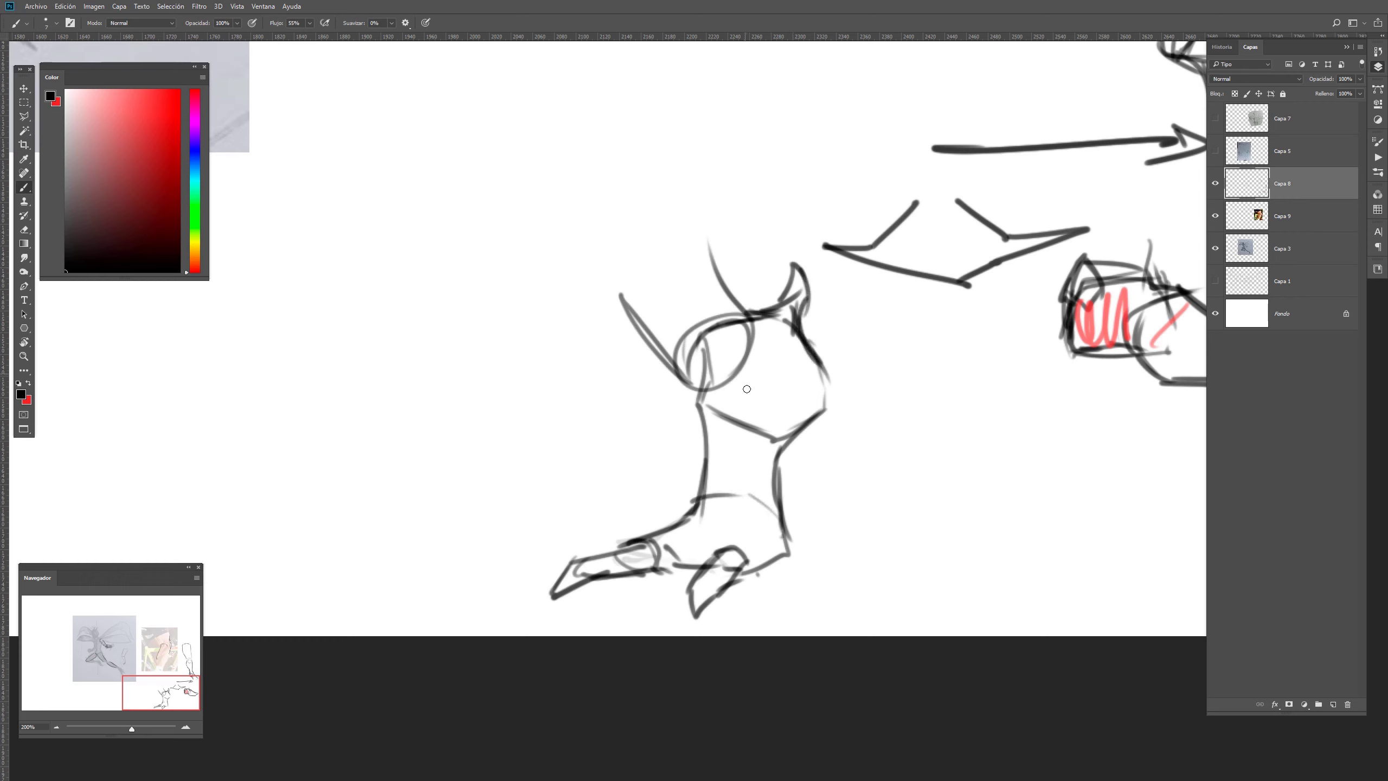
{"action": "mouse_move", "coordinate": [720, 379]}
{"action": "left_mouse_down"}
{"action": "mouse_move", "coordinate": [711, 527]}
{"action": "mouse_move", "coordinate": [688, 560]}
{"action": "left_mouse_up"}
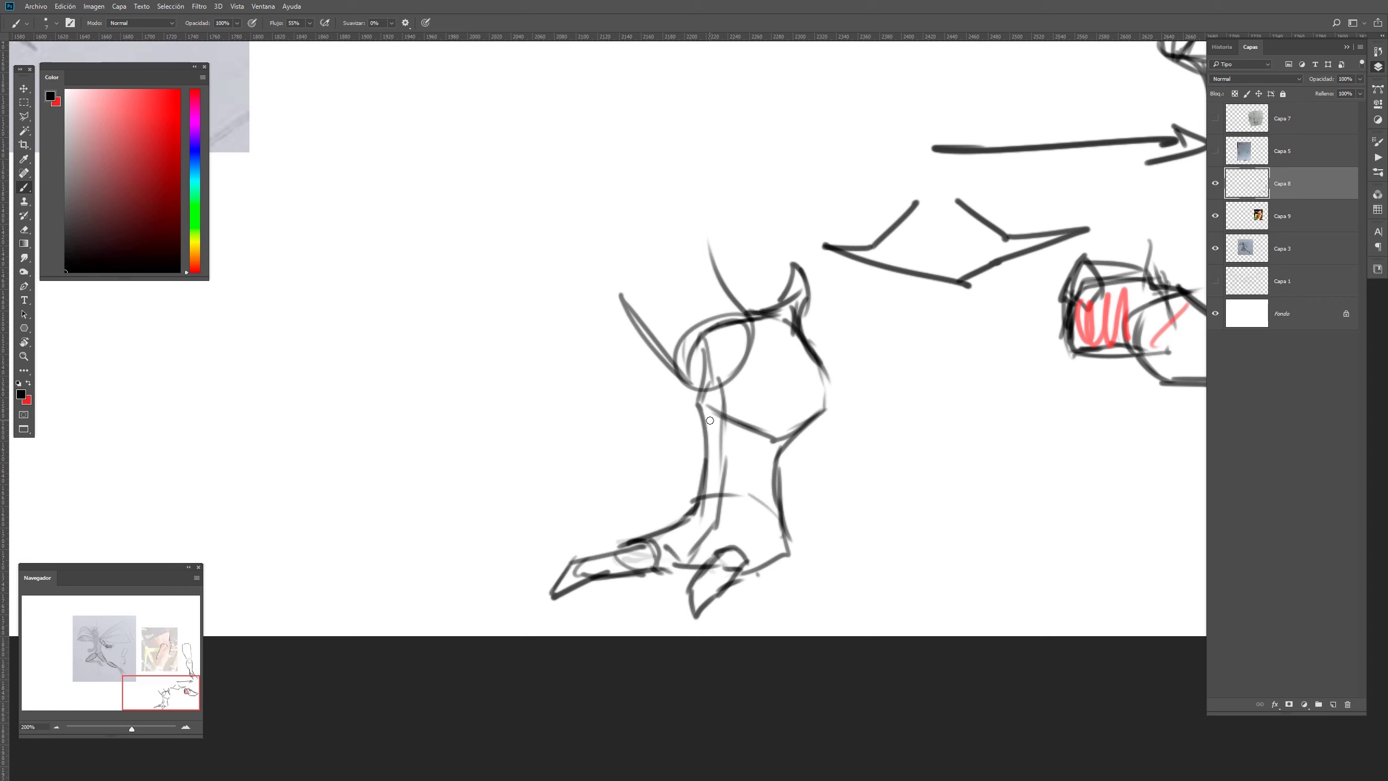
{"action": "mouse_move", "coordinate": [695, 428]}
{"action": "left_mouse_down"}
{"action": "mouse_move", "coordinate": [798, 424]}
{"action": "mouse_move", "coordinate": [814, 395]}
{"action": "mouse_move", "coordinate": [804, 253]}
{"action": "left_mouse_up"}
{"action": "mouse_move", "coordinate": [802, 306]}
{"action": "left_mouse_down"}
{"action": "mouse_move", "coordinate": [818, 415]}
{"action": "mouse_move", "coordinate": [760, 310]}
{"action": "mouse_move", "coordinate": [773, 349]}
{"action": "mouse_move", "coordinate": [706, 418]}
{"action": "left_mouse_up"}
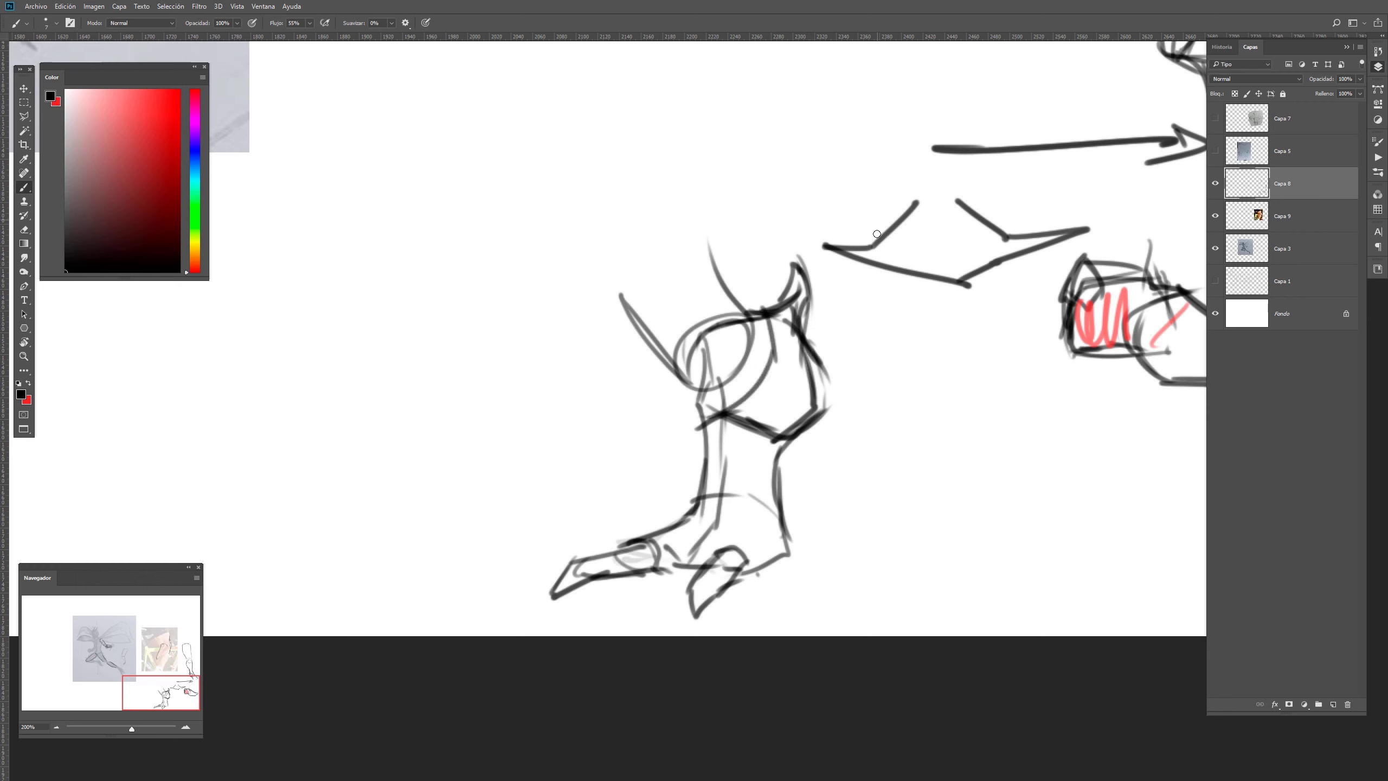
{"action": "left_click_drag", "start_coordinate": [928, 361], "coordinate": [943, 562]}
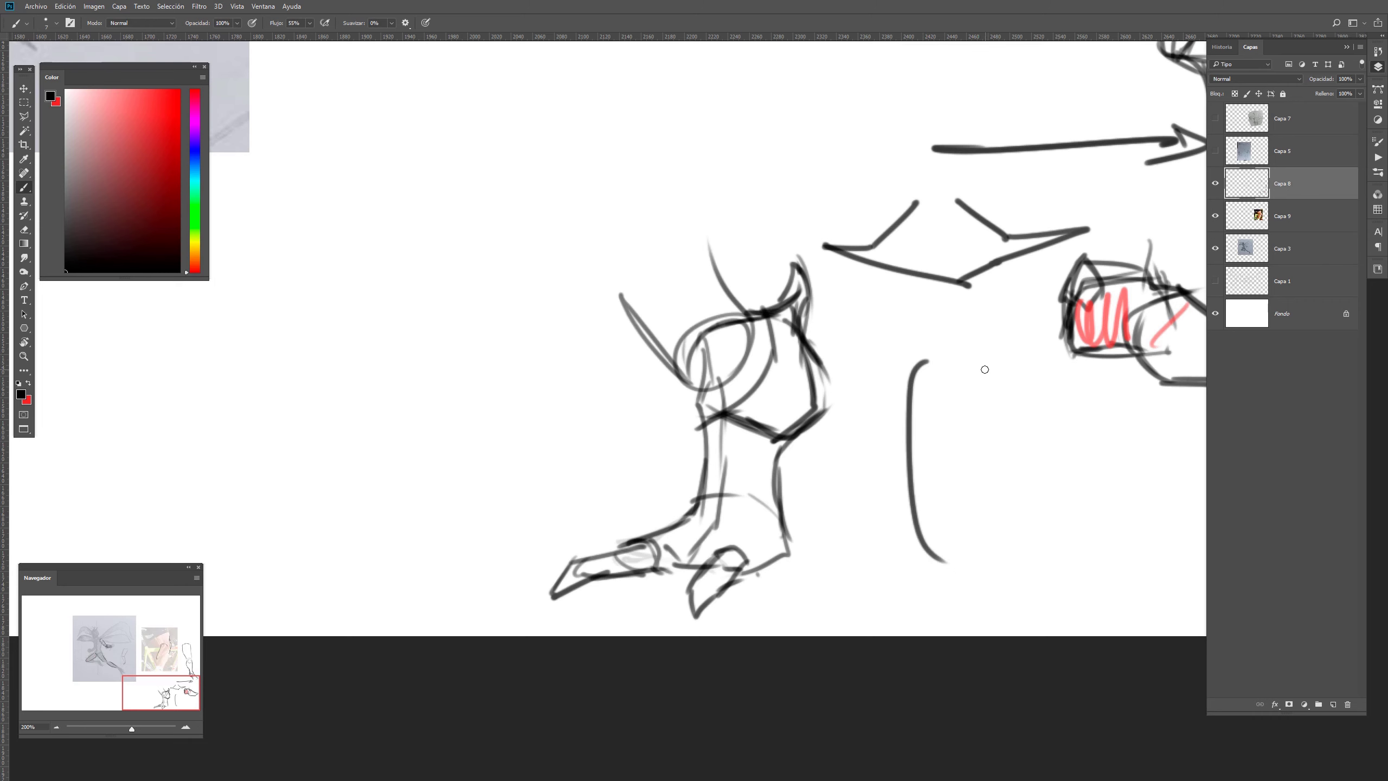
{"action": "mouse_move", "coordinate": [976, 362]}
{"action": "left_mouse_down"}
{"action": "mouse_move", "coordinate": [1002, 505]}
{"action": "mouse_move", "coordinate": [974, 544]}
{"action": "left_mouse_up"}
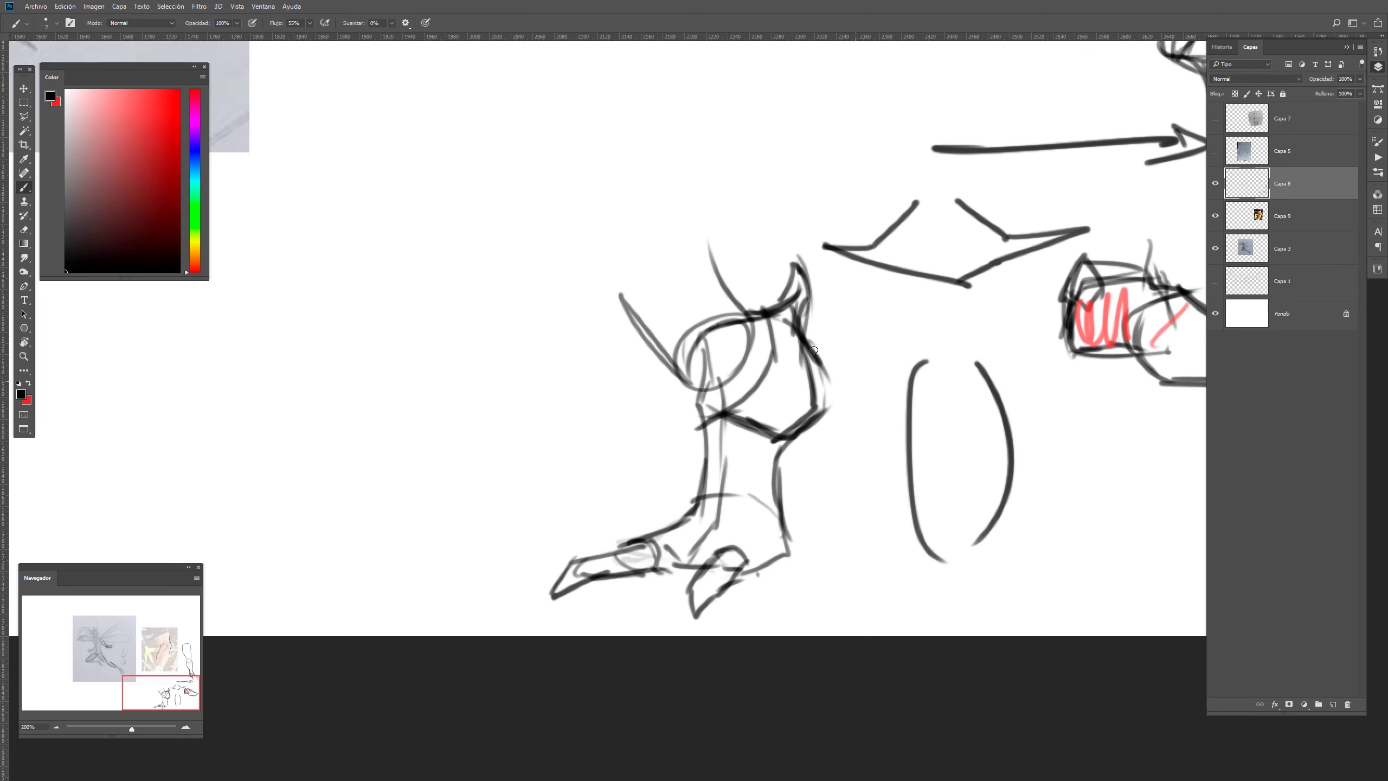
- Pan past the pencil figure's leg over to the cyclist arm reference photo
{"action": "left_click_drag", "start_coordinate": [814, 350], "coordinate": [978, 656]}
{"action": "left_click_drag", "start_coordinate": [382, 274], "coordinate": [819, 438]}
{"action": "left_click_drag", "start_coordinate": [383, 492], "coordinate": [655, 328]}
{"action": "mouse_move", "coordinate": [629, 590]}
{"action": "left_mouse_down"}
{"action": "mouse_move", "coordinate": [606, 415]}
{"action": "mouse_move", "coordinate": [514, 402]}
{"action": "left_mouse_up"}
{"action": "left_click_drag", "start_coordinate": [875, 273], "coordinate": [400, 410]}
{"action": "left_click_drag", "start_coordinate": [819, 382], "coordinate": [563, 383]}
{"action": "mouse_move", "coordinate": [820, 407]}
{"action": "left_mouse_down"}
{"action": "mouse_move", "coordinate": [769, 413]}
{"action": "mouse_move", "coordinate": [801, 336]}
{"action": "left_mouse_up"}
- Trace the forearm's left and right outlines in black, redoing the lower right stroke
{"action": "mouse_move", "coordinate": [687, 380]}
{"action": "left_mouse_down"}
{"action": "mouse_move", "coordinate": [709, 409]}
{"action": "mouse_move", "coordinate": [693, 382]}
{"action": "mouse_move", "coordinate": [708, 432]}
{"action": "mouse_move", "coordinate": [695, 480]}
{"action": "mouse_move", "coordinate": [711, 456]}
{"action": "mouse_move", "coordinate": [657, 586]}
{"action": "left_mouse_up"}
{"action": "left_click_drag", "start_coordinate": [710, 437], "coordinate": [655, 589]}
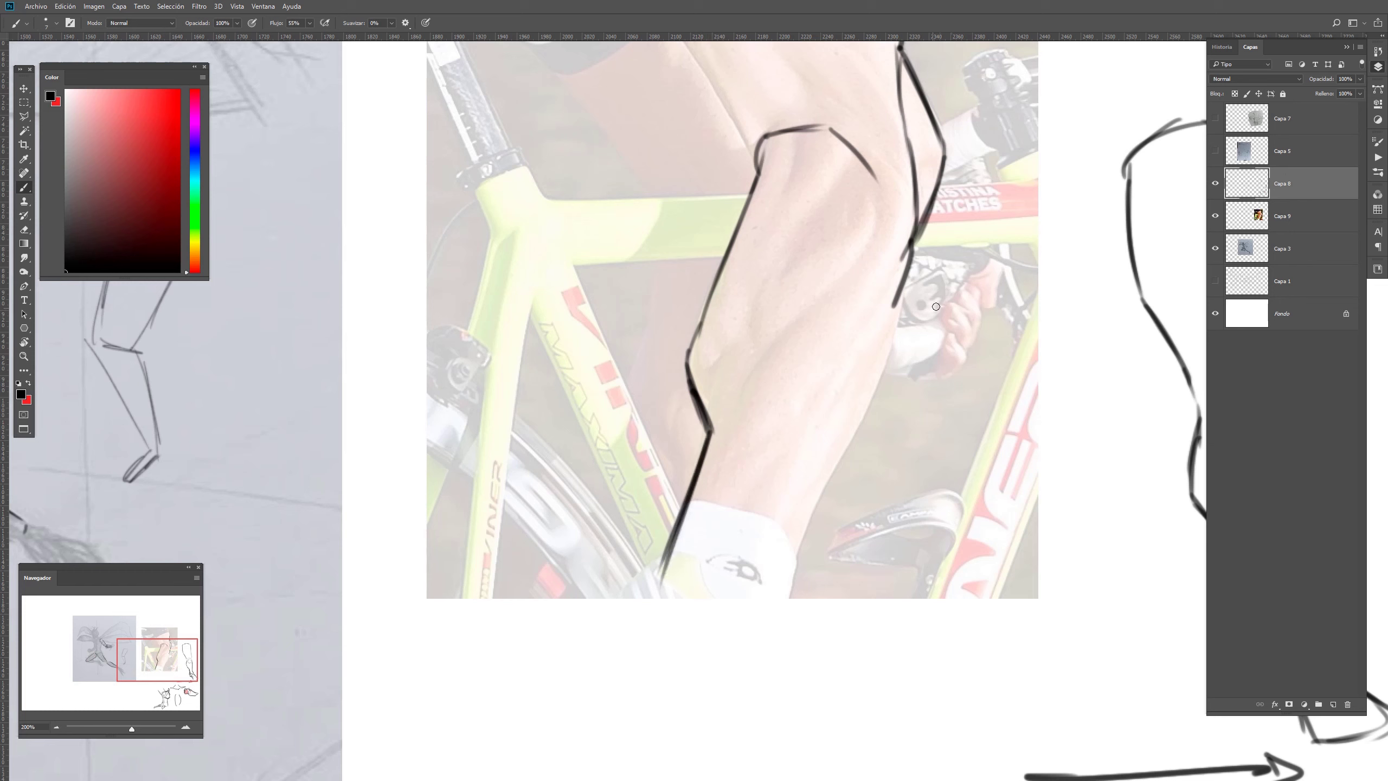
{"action": "mouse_move", "coordinate": [899, 297]}
{"action": "left_mouse_down"}
{"action": "mouse_move", "coordinate": [861, 431]}
{"action": "mouse_move", "coordinate": [786, 528]}
{"action": "left_mouse_up"}
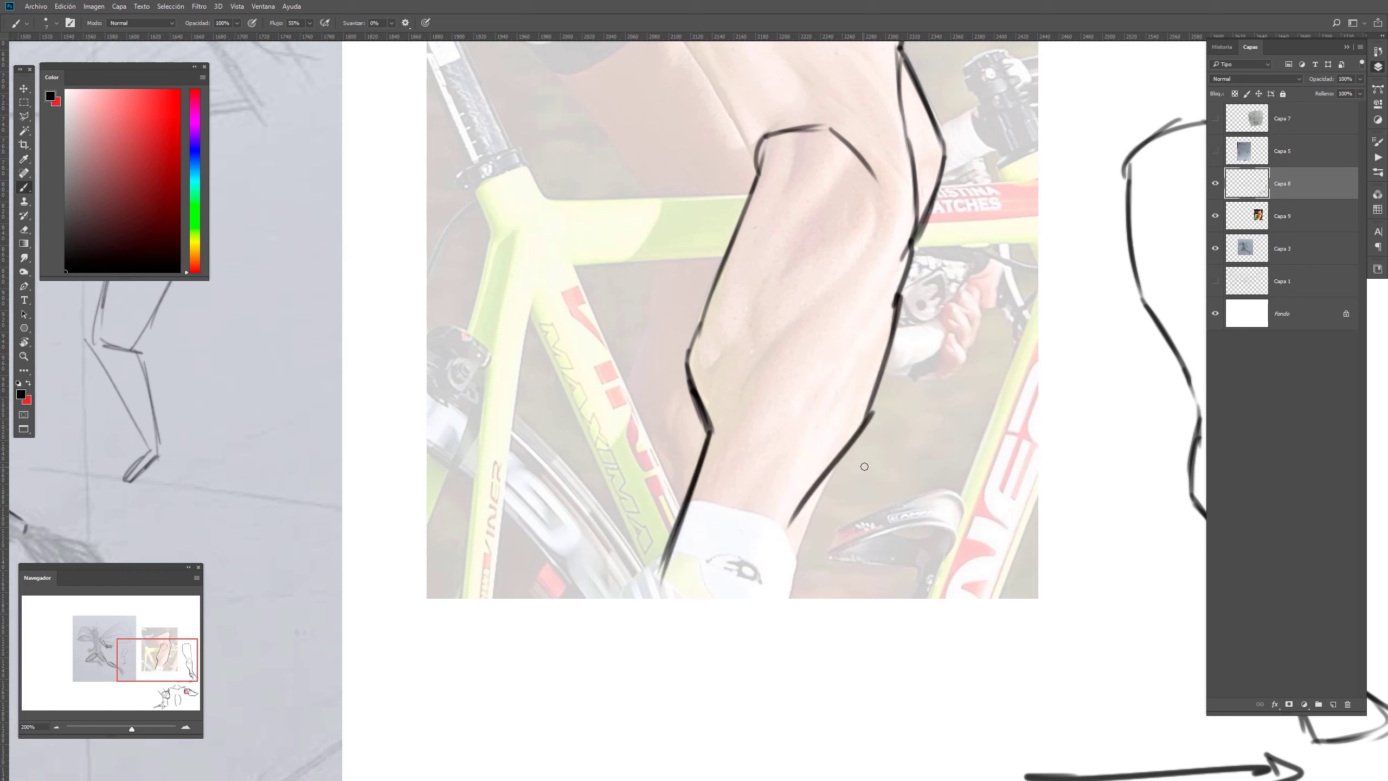
{"action": "key", "text": "ctrl+z"}
{"action": "mouse_move", "coordinate": [874, 411]}
{"action": "left_mouse_down"}
{"action": "mouse_move", "coordinate": [801, 518]}
{"action": "mouse_move", "coordinate": [787, 633]}
{"action": "left_mouse_up"}
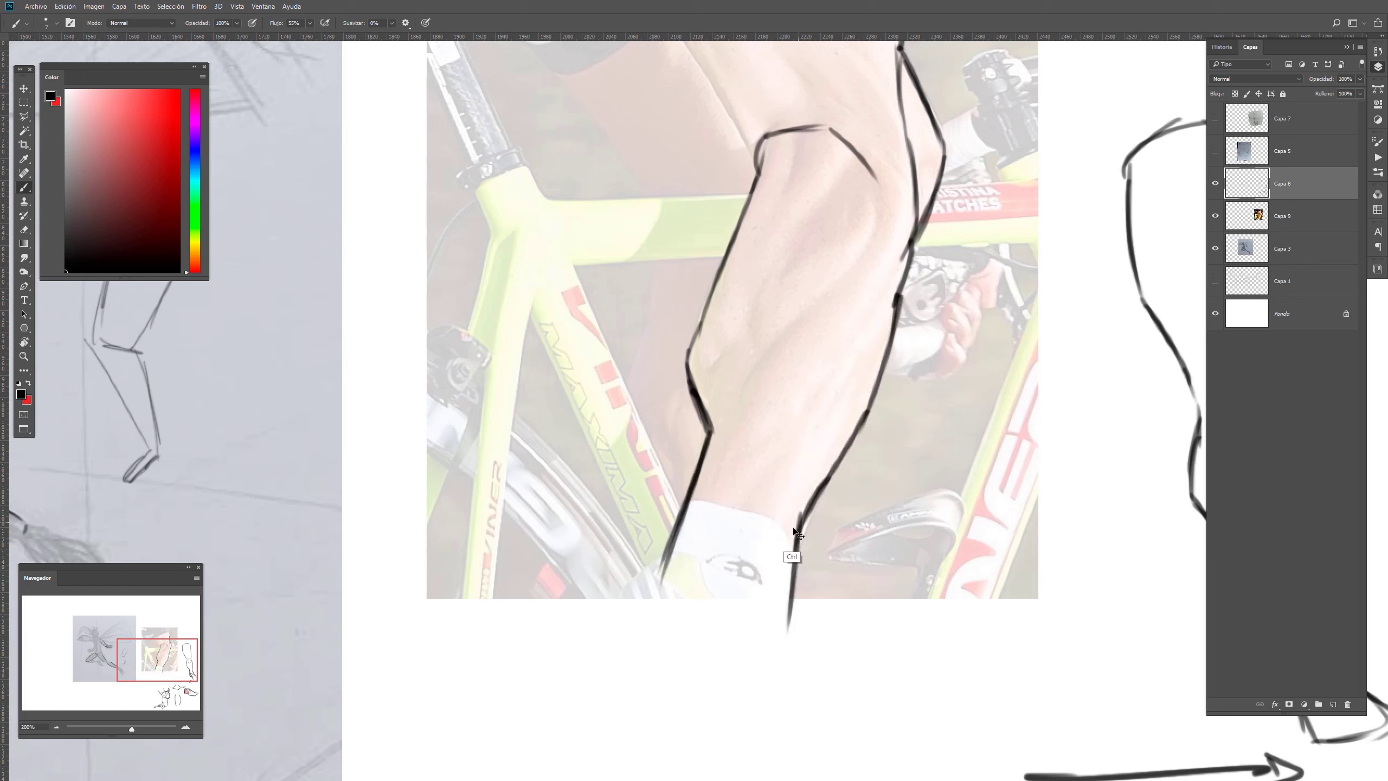
{"action": "key", "text": "ctrl+z"}
{"action": "left_click_drag", "start_coordinate": [812, 501], "coordinate": [787, 602]}
{"action": "key", "text": "ctrl+z"}
{"action": "left_click_drag", "start_coordinate": [809, 511], "coordinate": [762, 661]}
{"action": "left_click_drag", "start_coordinate": [666, 525], "coordinate": [644, 641]}
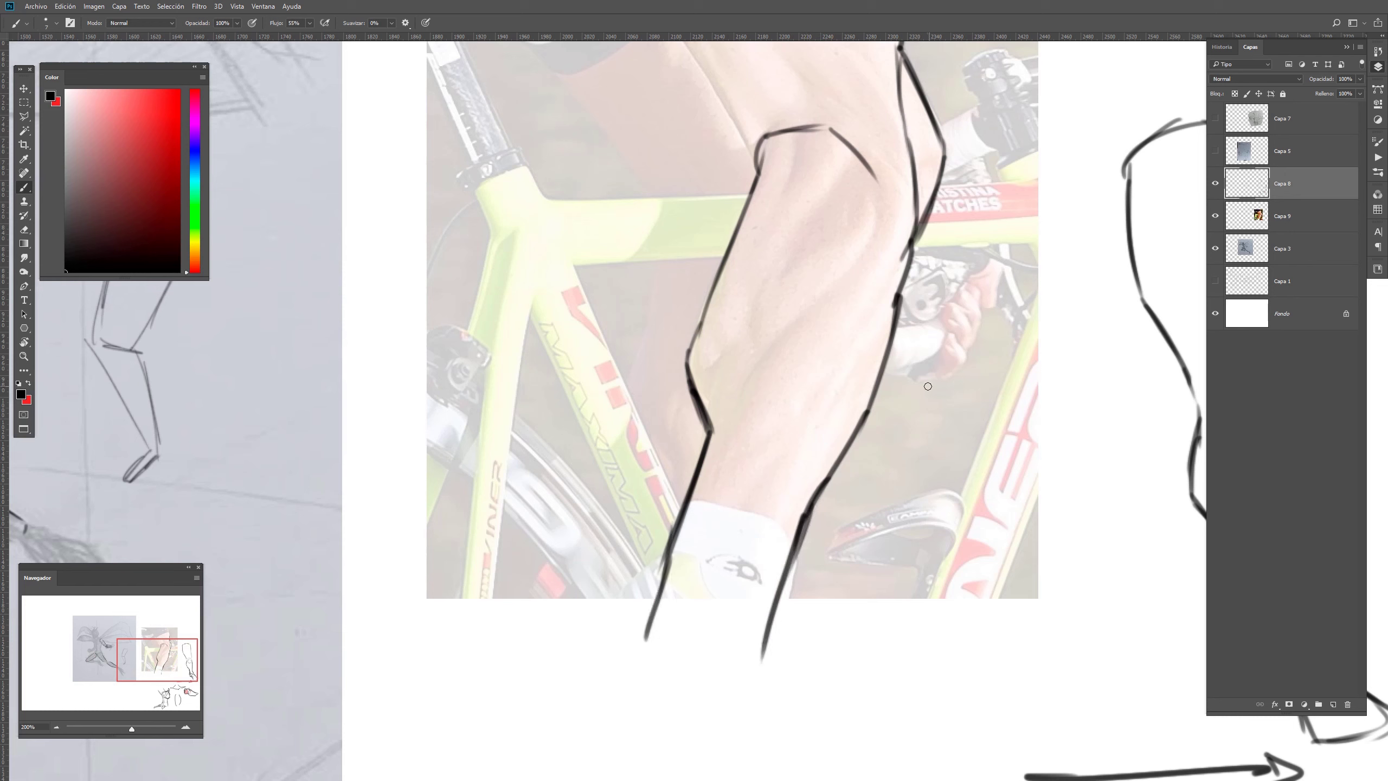
- Draw two curved strokes to the left of the leg sketch
{"action": "mouse_move", "coordinate": [924, 465]}
{"action": "left_mouse_down"}
{"action": "mouse_move", "coordinate": [861, 356]}
{"action": "mouse_move", "coordinate": [738, 496]}
{"action": "left_mouse_up"}
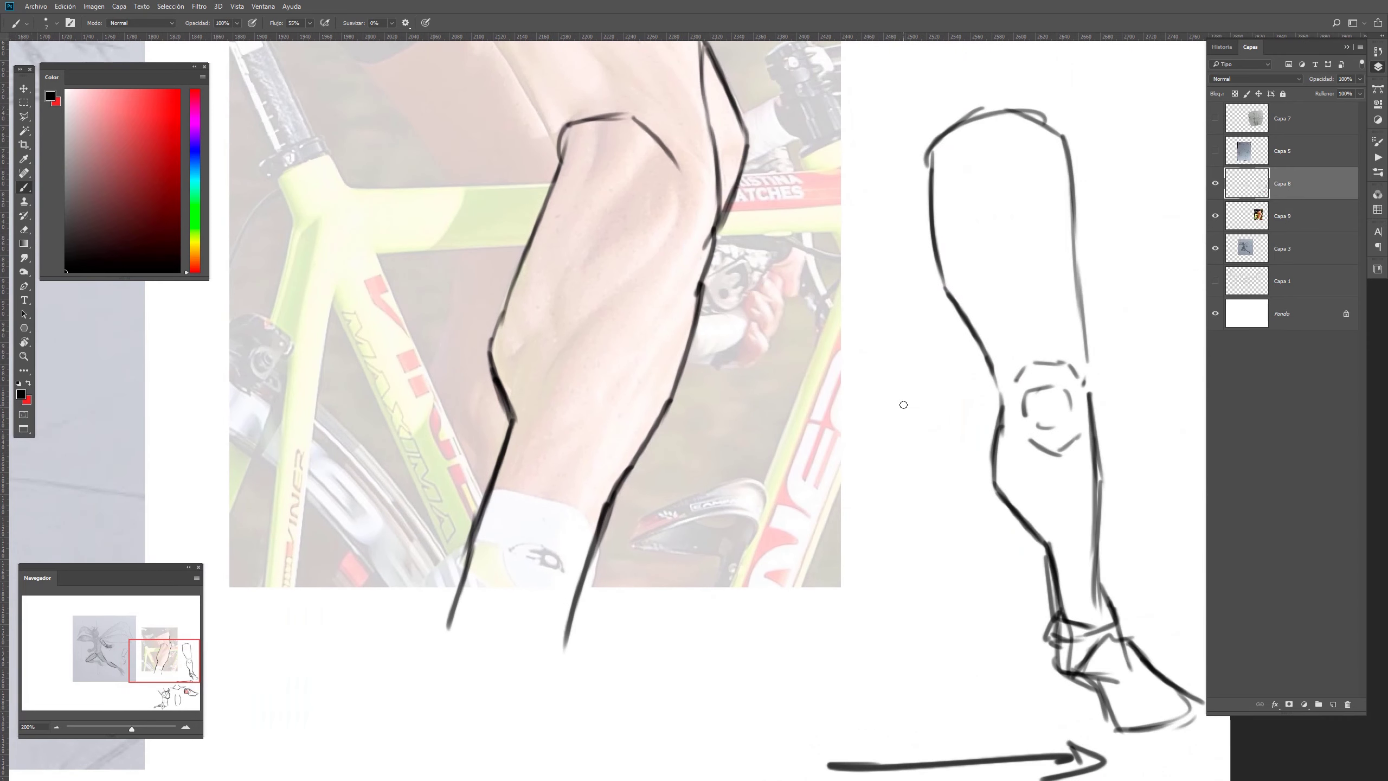
{"action": "mouse_move", "coordinate": [869, 418]}
{"action": "left_mouse_down"}
{"action": "mouse_move", "coordinate": [852, 446]}
{"action": "mouse_move", "coordinate": [899, 573]}
{"action": "left_mouse_up"}
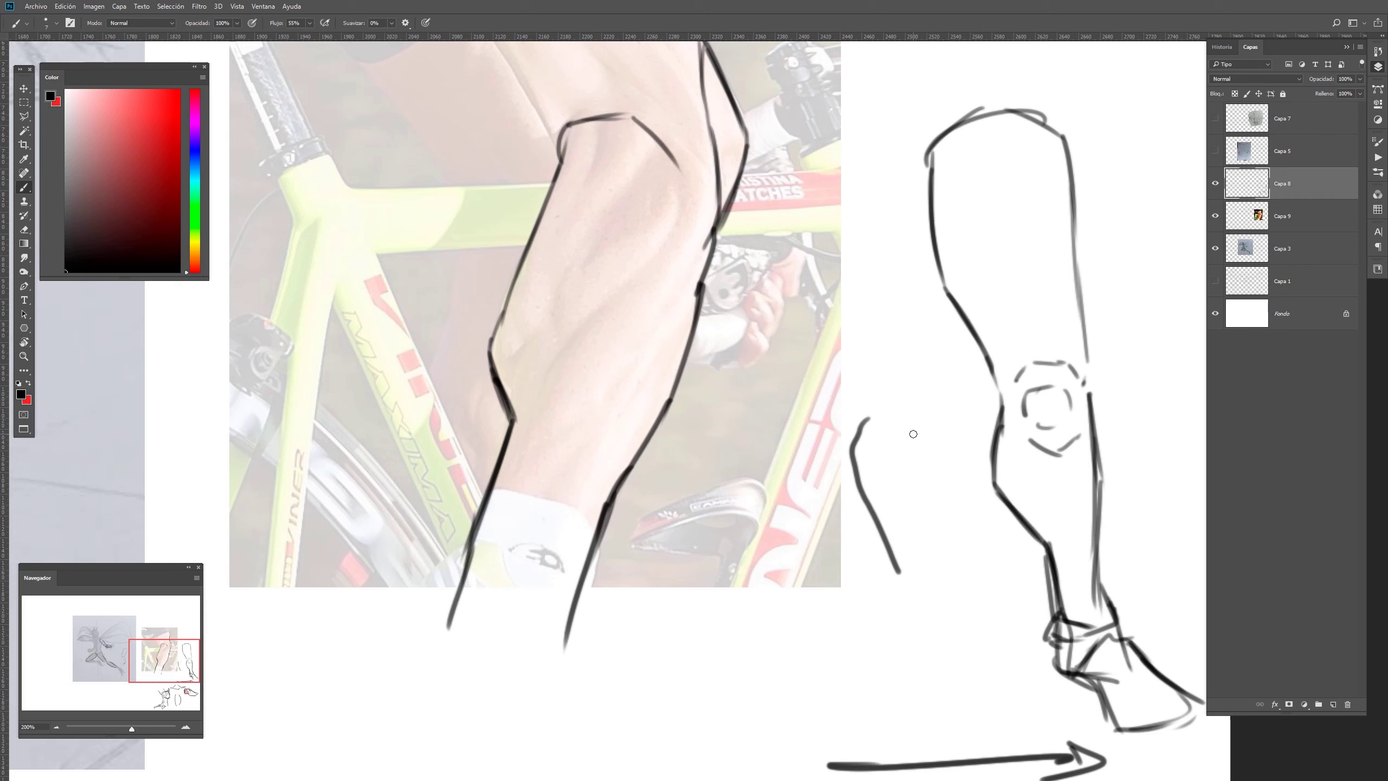
{"action": "left_click_drag", "start_coordinate": [905, 416], "coordinate": [931, 569]}
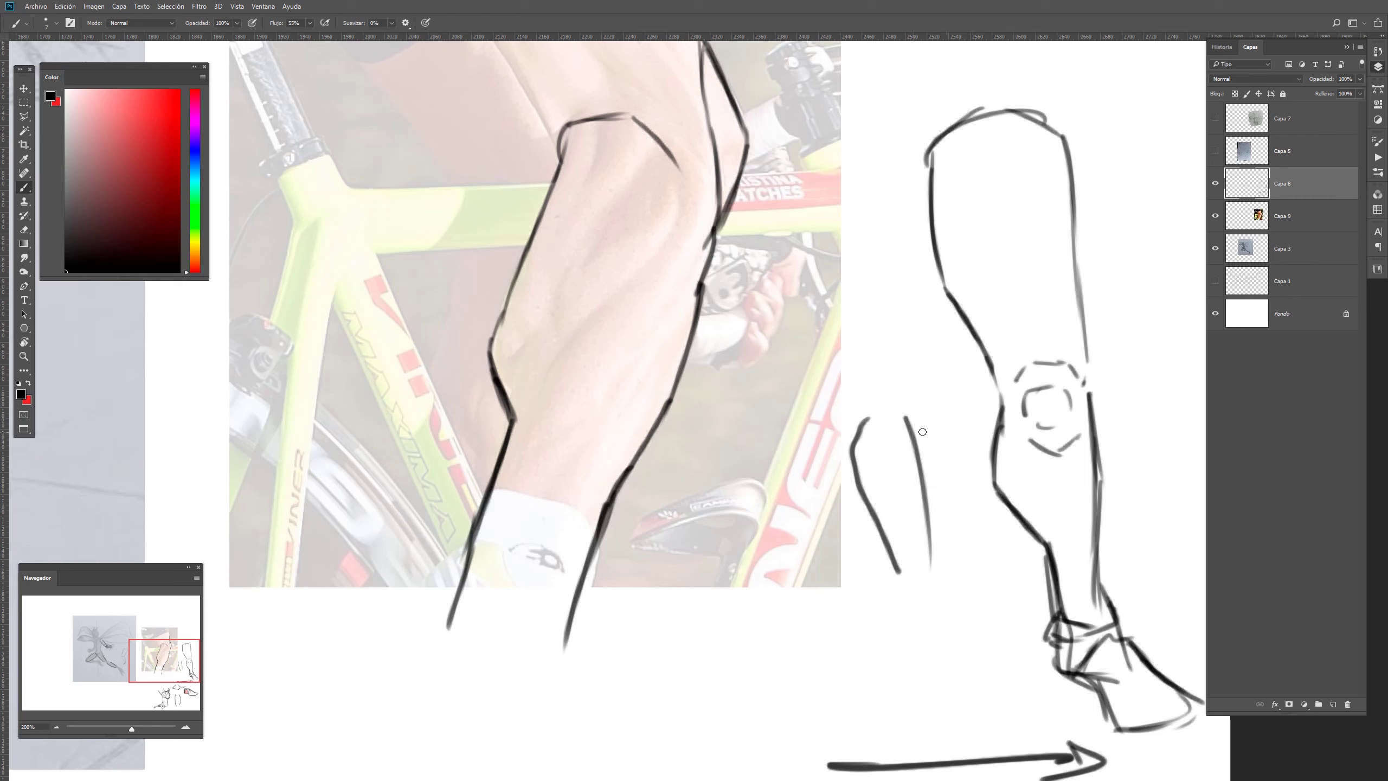
{"action": "left_click", "coordinate": [886, 474]}
- Paint a red arrow across the limb and a red double arrow marking its width
{"action": "key", "text": "x"}
{"action": "mouse_move", "coordinate": [549, 221]}
{"action": "left_mouse_down"}
{"action": "mouse_move", "coordinate": [689, 263]}
{"action": "mouse_move", "coordinate": [657, 272]}
{"action": "left_mouse_up"}
{"action": "left_click_drag", "start_coordinate": [578, 221], "coordinate": [553, 220]}
{"action": "mouse_move", "coordinate": [502, 504]}
{"action": "left_mouse_down"}
{"action": "mouse_move", "coordinate": [569, 538]}
{"action": "mouse_move", "coordinate": [492, 499]}
{"action": "left_mouse_up"}
{"action": "mouse_move", "coordinate": [492, 499]}
{"action": "left_mouse_down"}
{"action": "mouse_move", "coordinate": [582, 537]}
{"action": "mouse_move", "coordinate": [560, 545]}
{"action": "left_mouse_up"}
- Hide the black line layer Capa 8 so the fairy sketch shows alone
{"action": "mouse_move", "coordinate": [452, 306]}
{"action": "left_mouse_down"}
{"action": "mouse_move", "coordinate": [458, 320]}
{"action": "mouse_move", "coordinate": [1093, 328]}
{"action": "mouse_move", "coordinate": [1000, 203]}
{"action": "mouse_move", "coordinate": [1003, 178]}
{"action": "left_mouse_up"}
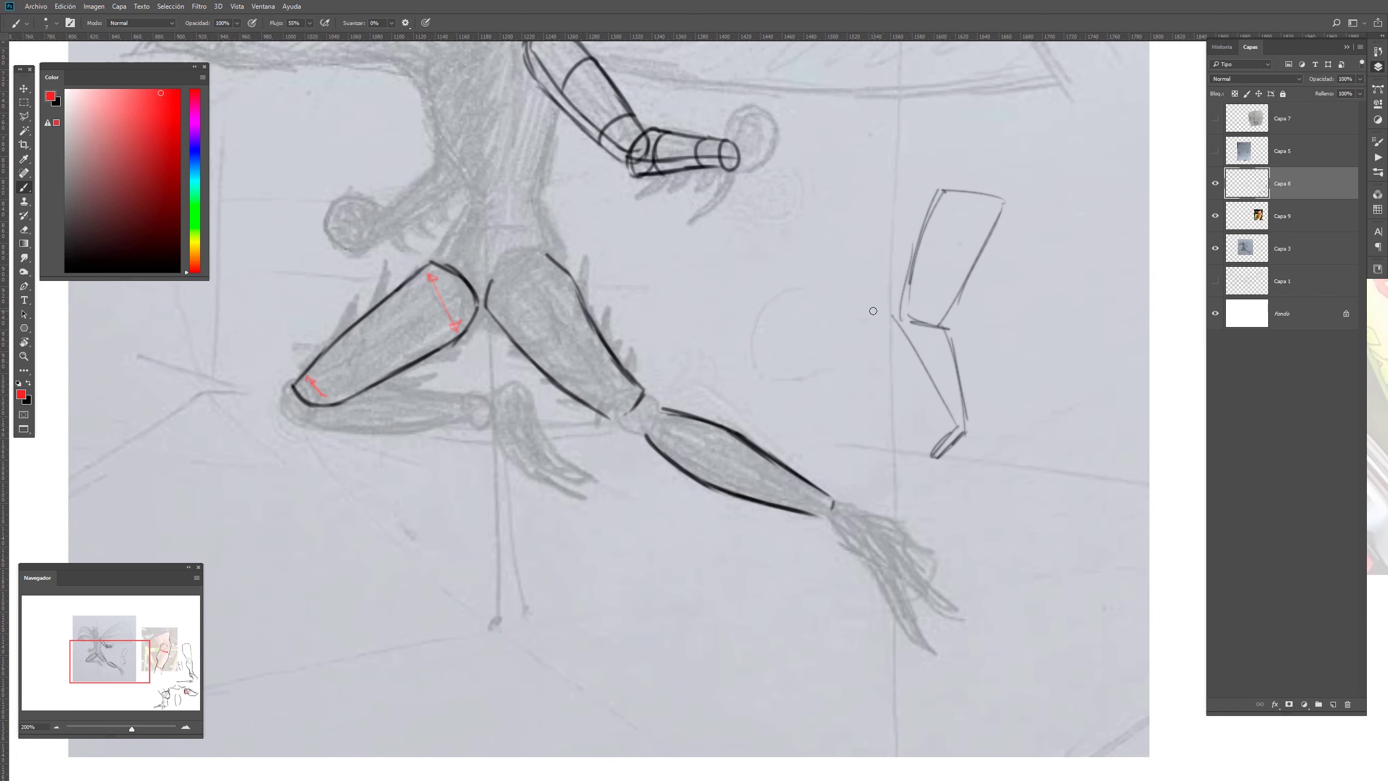
{"action": "left_click_drag", "start_coordinate": [721, 337], "coordinate": [754, 493]}
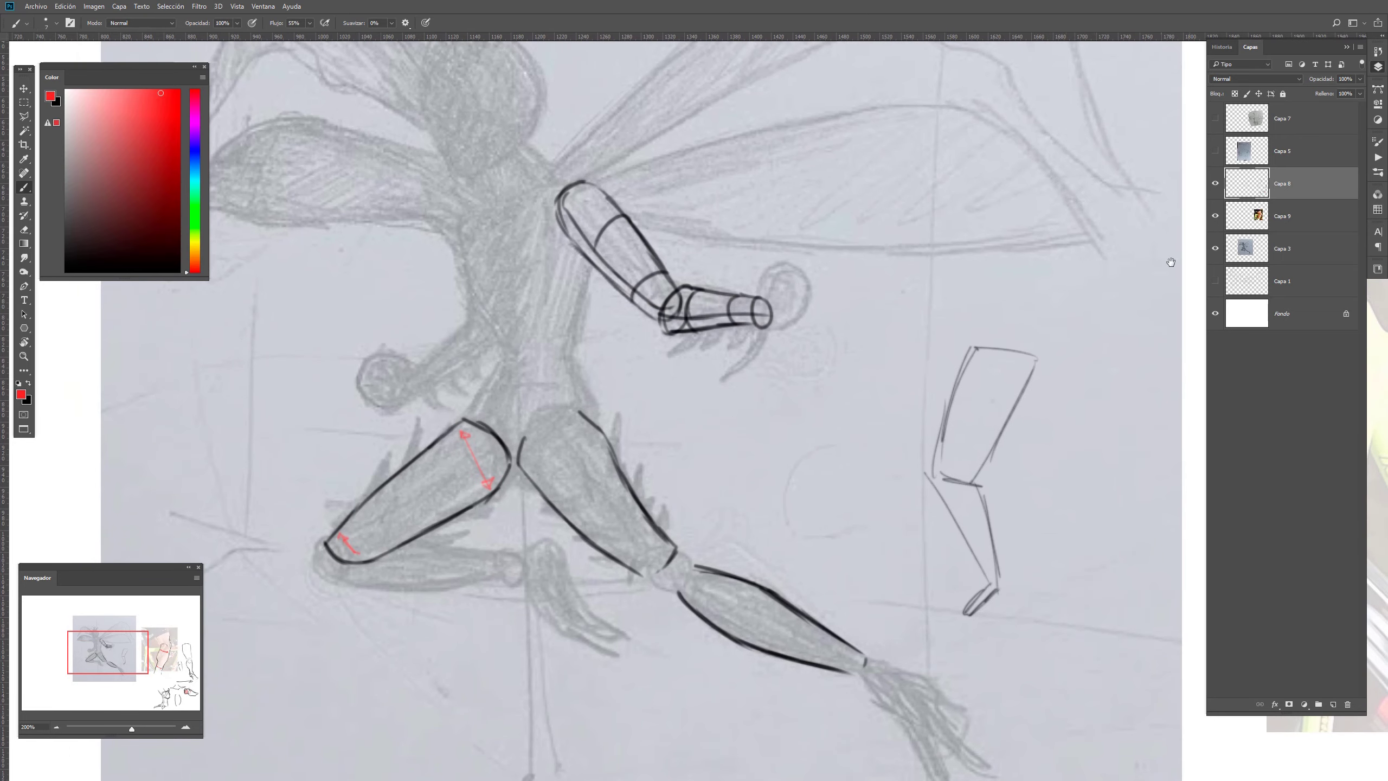
{"action": "left_click", "coordinate": [1215, 185]}
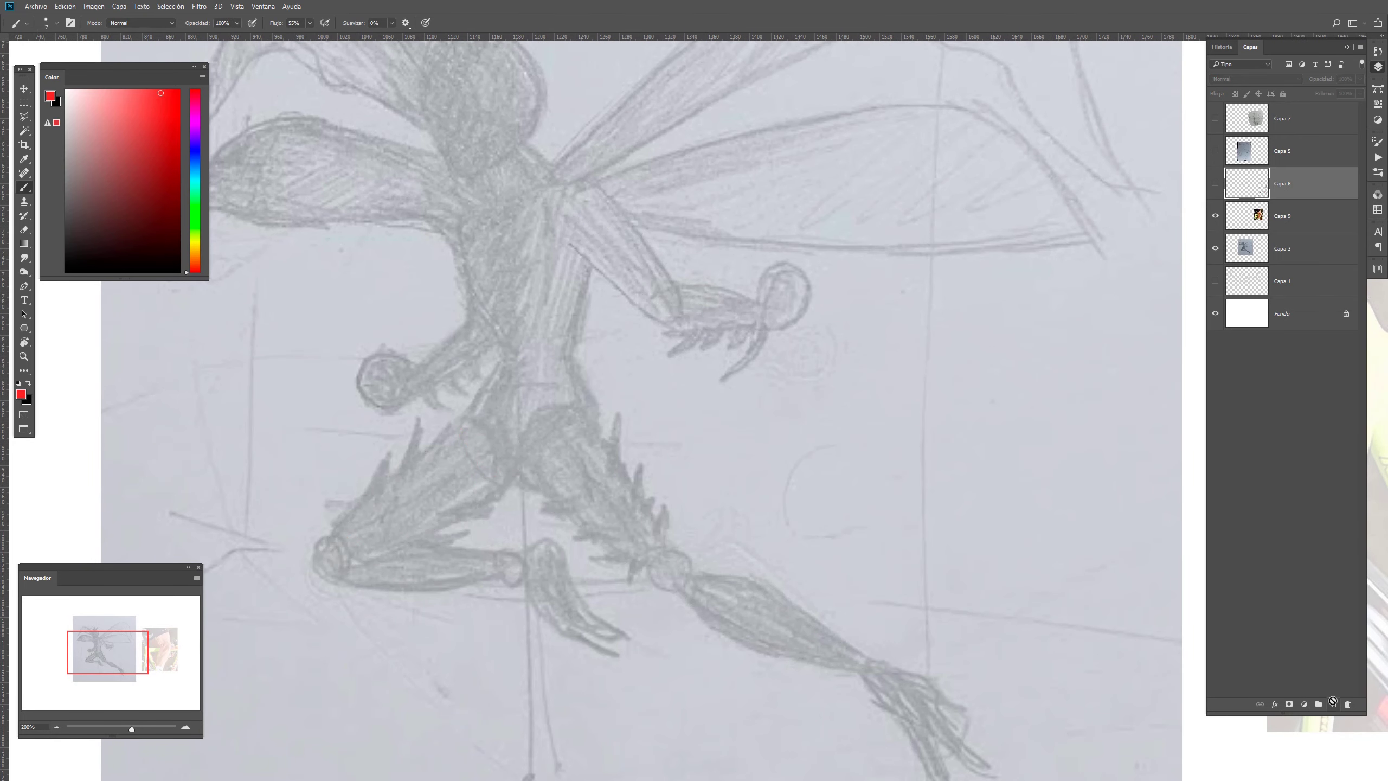
- Fade the pencil sketch layer Capa 3 to 20% and add a new layer above Capa 9
{"action": "left_click", "coordinate": [1307, 246]}
{"action": "key", "text": "v"}
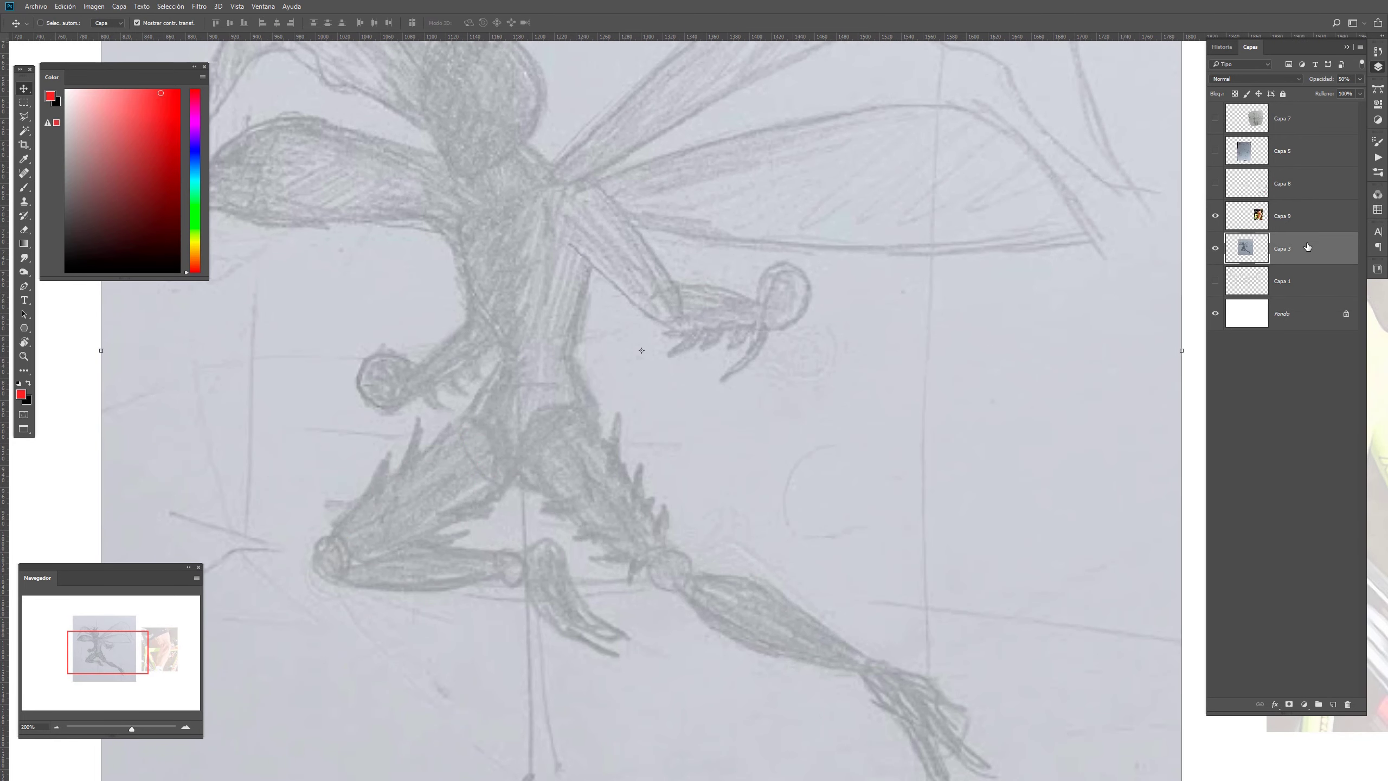
{"action": "key", "text": "2"}
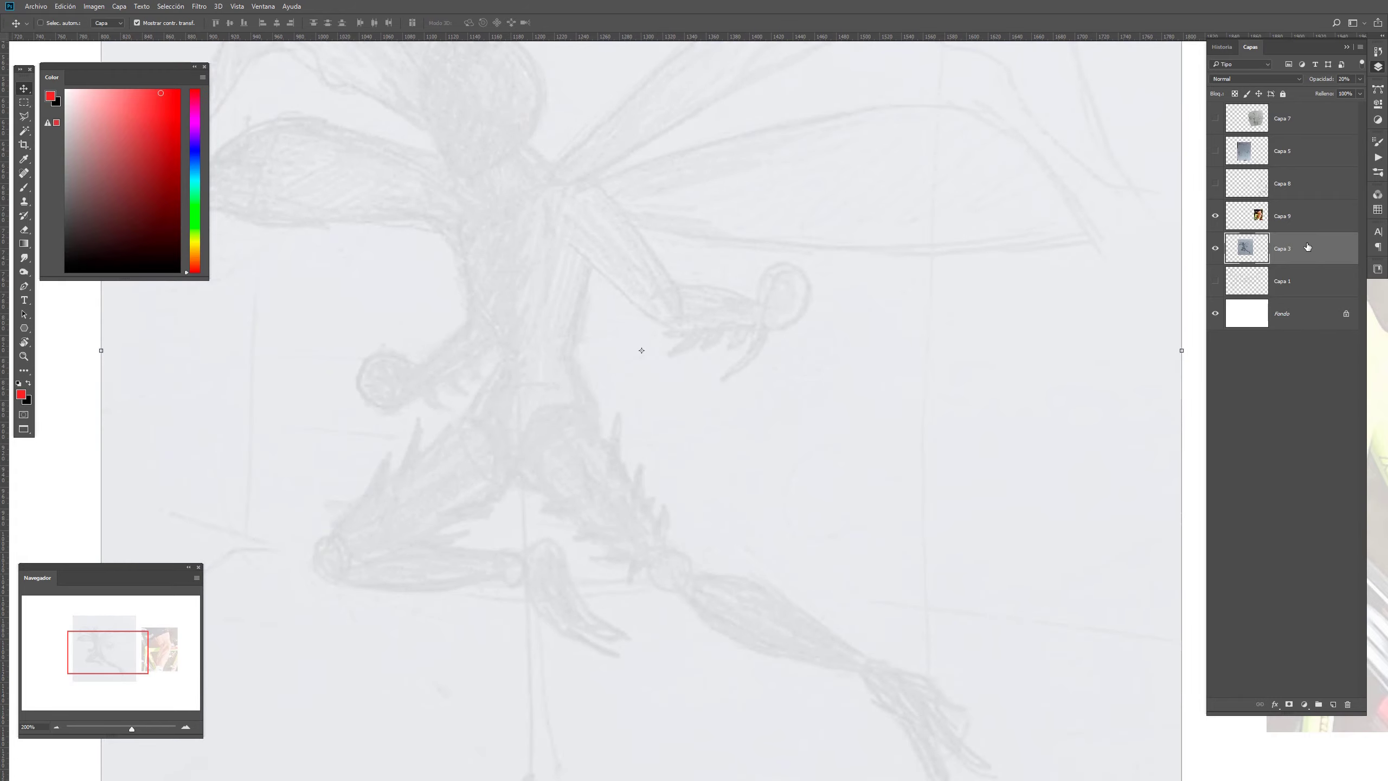
{"action": "key", "text": "alt+bracketright"}
{"action": "left_click", "coordinate": [1333, 704]}
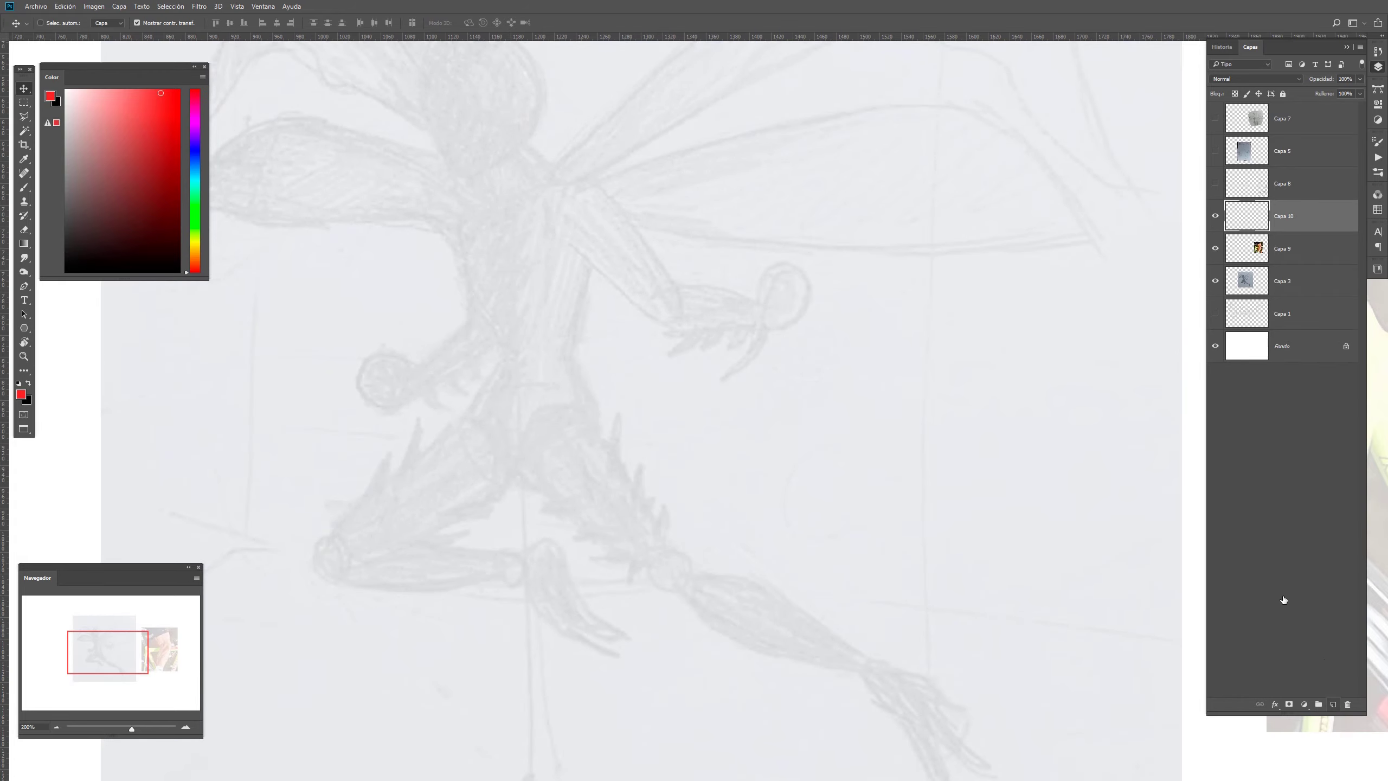
- Set a black brush and try test strokes over the figure, undoing them
{"action": "left_click_drag", "start_coordinate": [644, 425], "coordinate": [800, 442]}
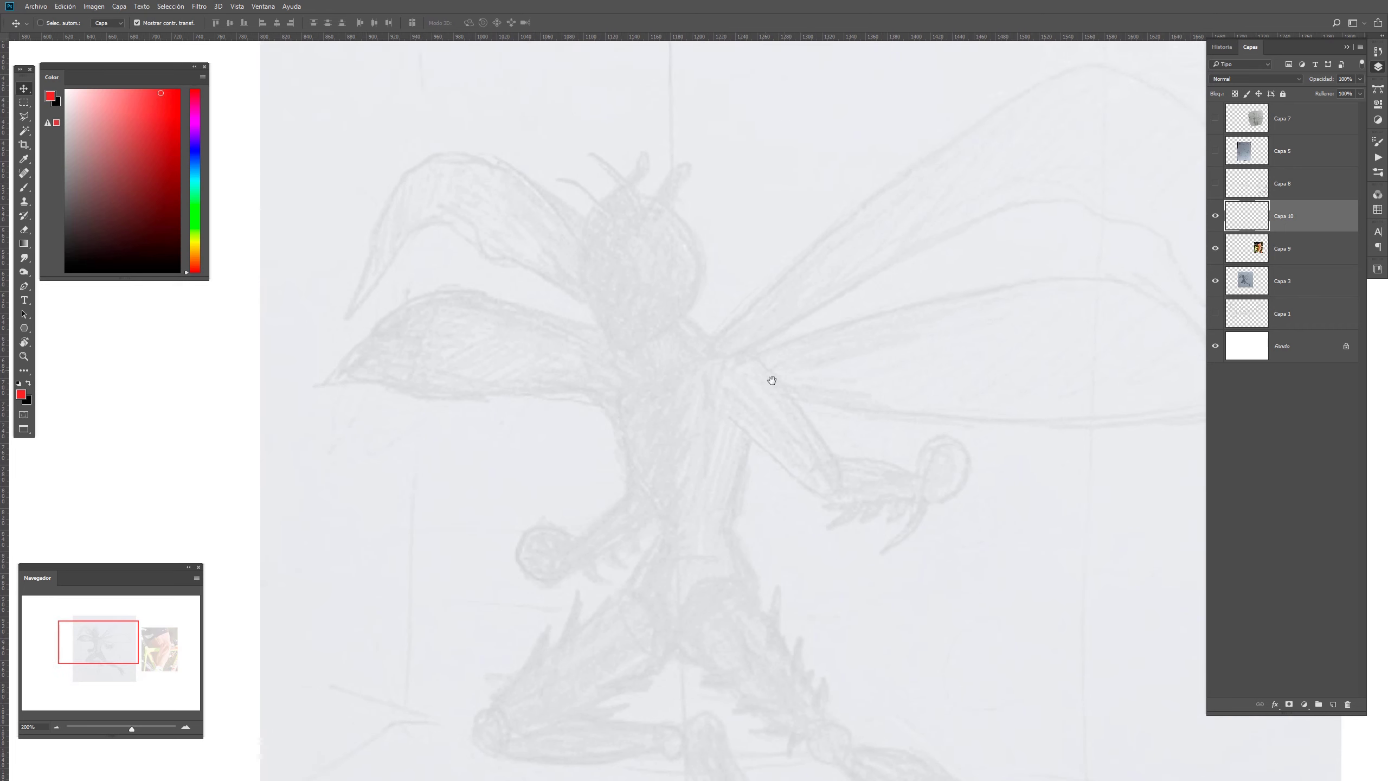
{"action": "key", "text": "b"}
{"action": "key", "text": "x"}
{"action": "mouse_move", "coordinate": [733, 356]}
{"action": "left_mouse_down"}
{"action": "mouse_move", "coordinate": [745, 414]}
{"action": "mouse_move", "coordinate": [596, 276]}
{"action": "mouse_move", "coordinate": [504, 372]}
{"action": "mouse_move", "coordinate": [914, 449]}
{"action": "left_mouse_up"}
{"action": "key", "text": "ctrl+z"}
{"action": "mouse_move", "coordinate": [759, 339]}
{"action": "left_mouse_down"}
{"action": "mouse_move", "coordinate": [732, 350]}
{"action": "mouse_move", "coordinate": [746, 219]}
{"action": "mouse_move", "coordinate": [765, 284]}
{"action": "left_mouse_up"}
{"action": "key", "text": "ctrl+z"}
{"action": "left_click_drag", "start_coordinate": [741, 395], "coordinate": [676, 335]}
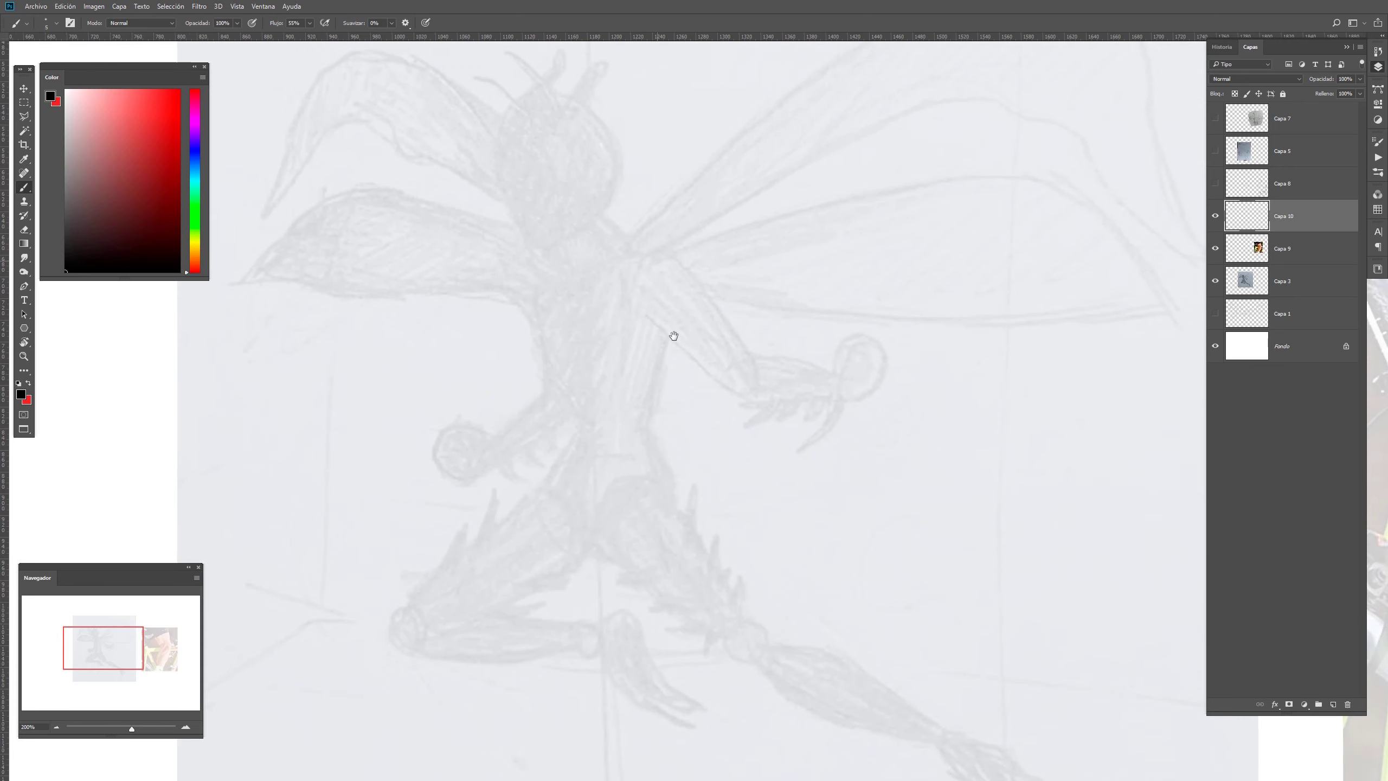
- Ink the head's neck, sides, jaw and top in bold black on Capa 10, then switch to Pinterest
{"action": "left_click_drag", "start_coordinate": [732, 130], "coordinate": [765, 250]}
{"action": "mouse_move", "coordinate": [523, 282]}
{"action": "left_mouse_down"}
{"action": "mouse_move", "coordinate": [546, 363]}
{"action": "mouse_move", "coordinate": [538, 329]}
{"action": "mouse_move", "coordinate": [559, 371]}
{"action": "mouse_move", "coordinate": [616, 336]}
{"action": "left_mouse_up"}
{"action": "key", "text": "ctrl+z"}
{"action": "mouse_move", "coordinate": [535, 318]}
{"action": "left_mouse_down"}
{"action": "mouse_move", "coordinate": [545, 272]}
{"action": "mouse_move", "coordinate": [596, 304]}
{"action": "mouse_move", "coordinate": [577, 289]}
{"action": "mouse_move", "coordinate": [608, 349]}
{"action": "mouse_move", "coordinate": [556, 368]}
{"action": "mouse_move", "coordinate": [532, 298]}
{"action": "mouse_move", "coordinate": [550, 367]}
{"action": "left_mouse_up"}
{"action": "mouse_move", "coordinate": [525, 285]}
{"action": "left_mouse_down"}
{"action": "mouse_move", "coordinate": [540, 270]}
{"action": "mouse_move", "coordinate": [526, 281]}
{"action": "mouse_move", "coordinate": [608, 338]}
{"action": "mouse_move", "coordinate": [655, 292]}
{"action": "mouse_move", "coordinate": [646, 251]}
{"action": "left_mouse_up"}
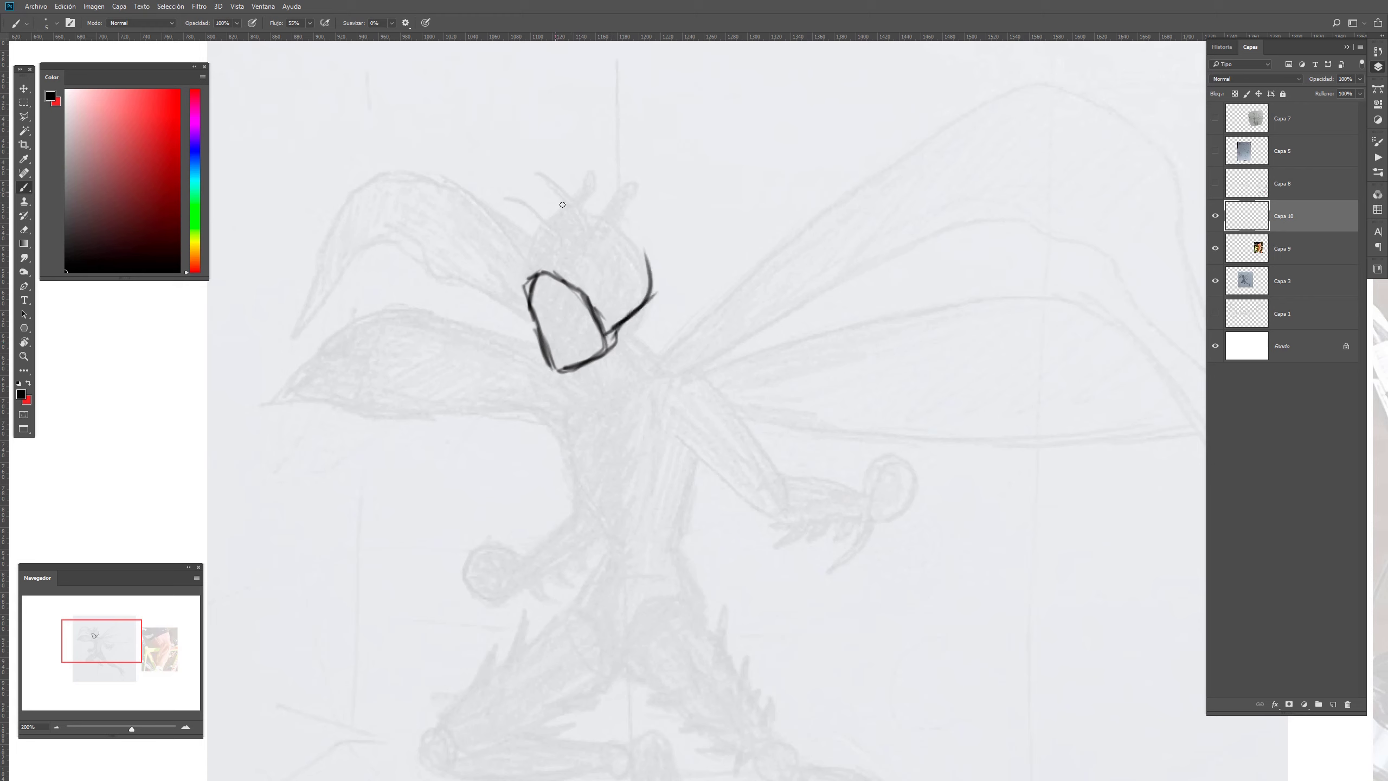
{"action": "mouse_move", "coordinate": [530, 275]}
{"action": "left_mouse_down"}
{"action": "mouse_move", "coordinate": [525, 222]}
{"action": "mouse_move", "coordinate": [587, 211]}
{"action": "mouse_move", "coordinate": [632, 239]}
{"action": "mouse_move", "coordinate": [648, 287]}
{"action": "left_mouse_up"}
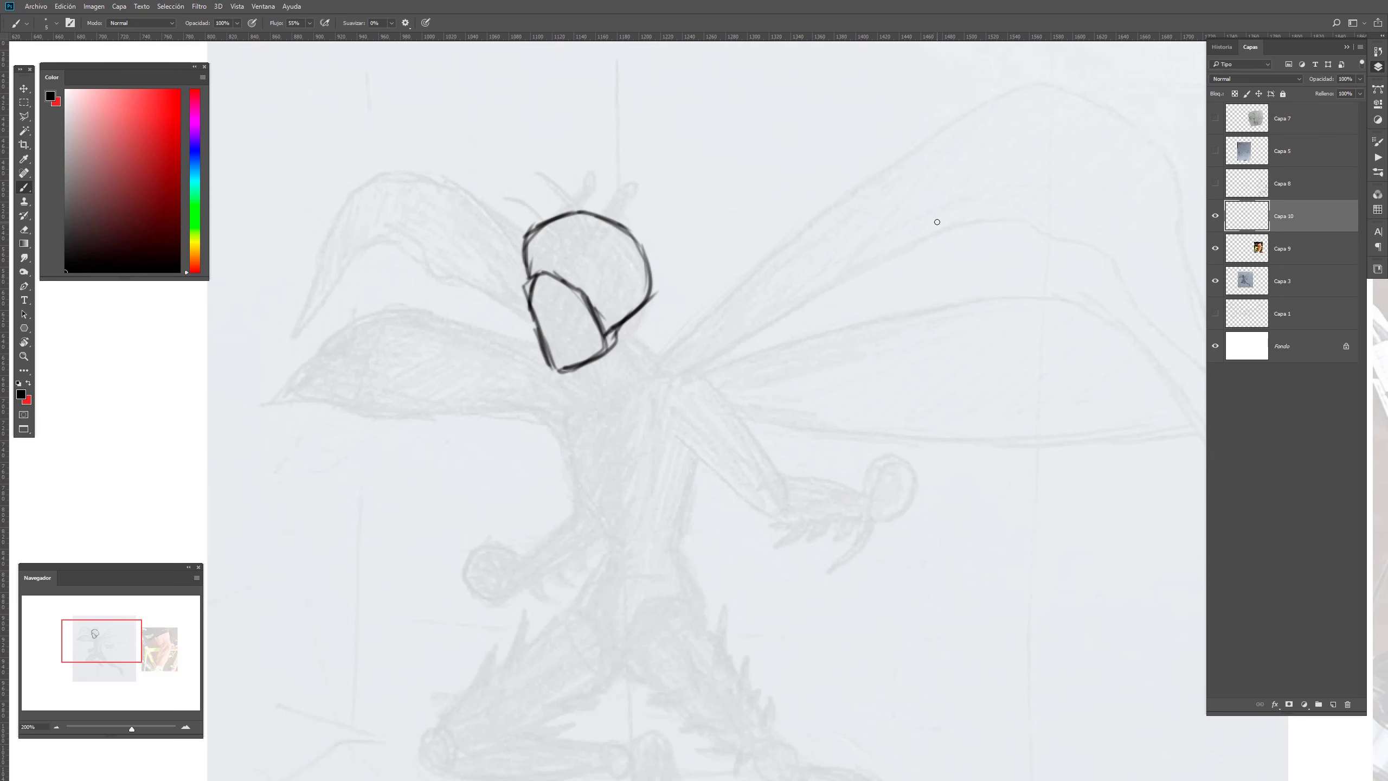
{"action": "key", "text": "alt+Tab"}
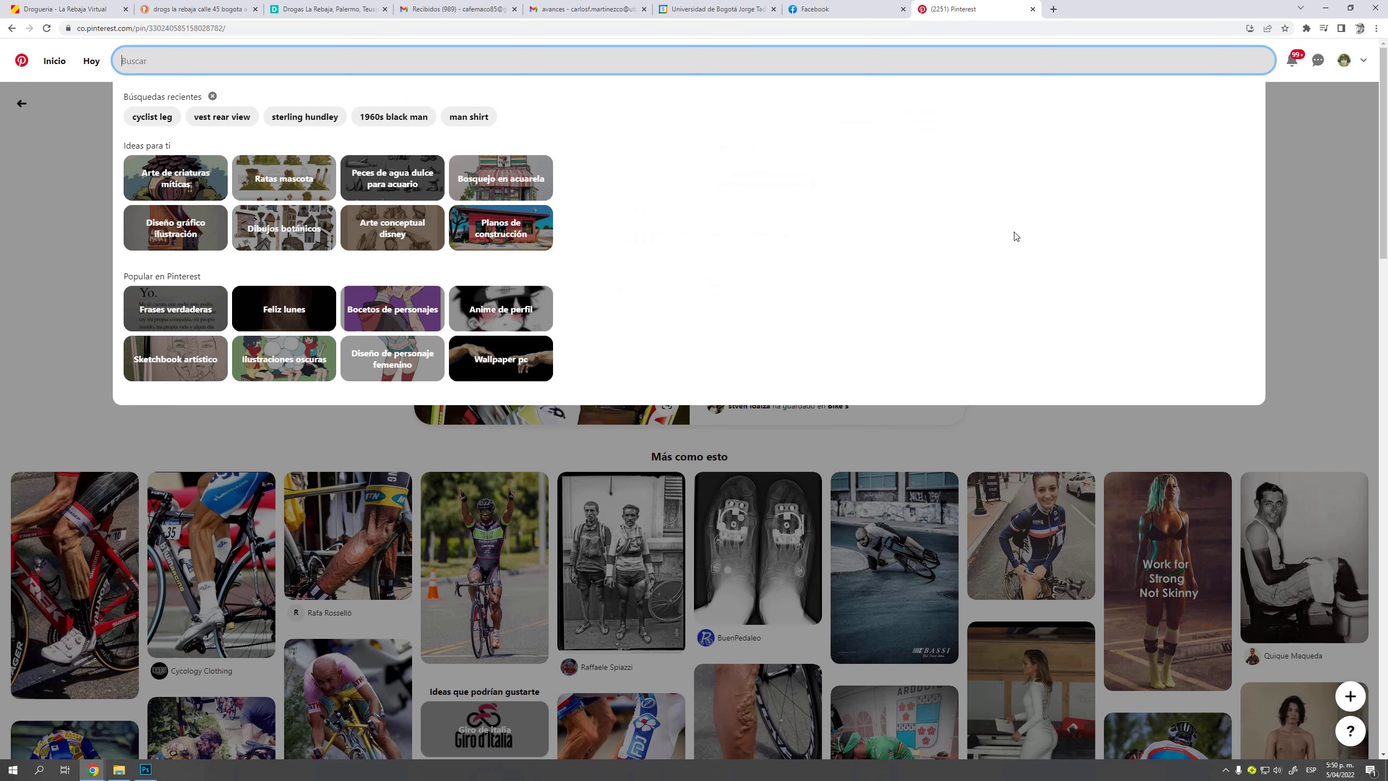
- Search Pinterest for 'wasp', open the bees-and-wasps and macro wasp head pins, then return to Photoshop
{"action": "type", "text": "wasp"}
{"action": "key", "text": "Return"}
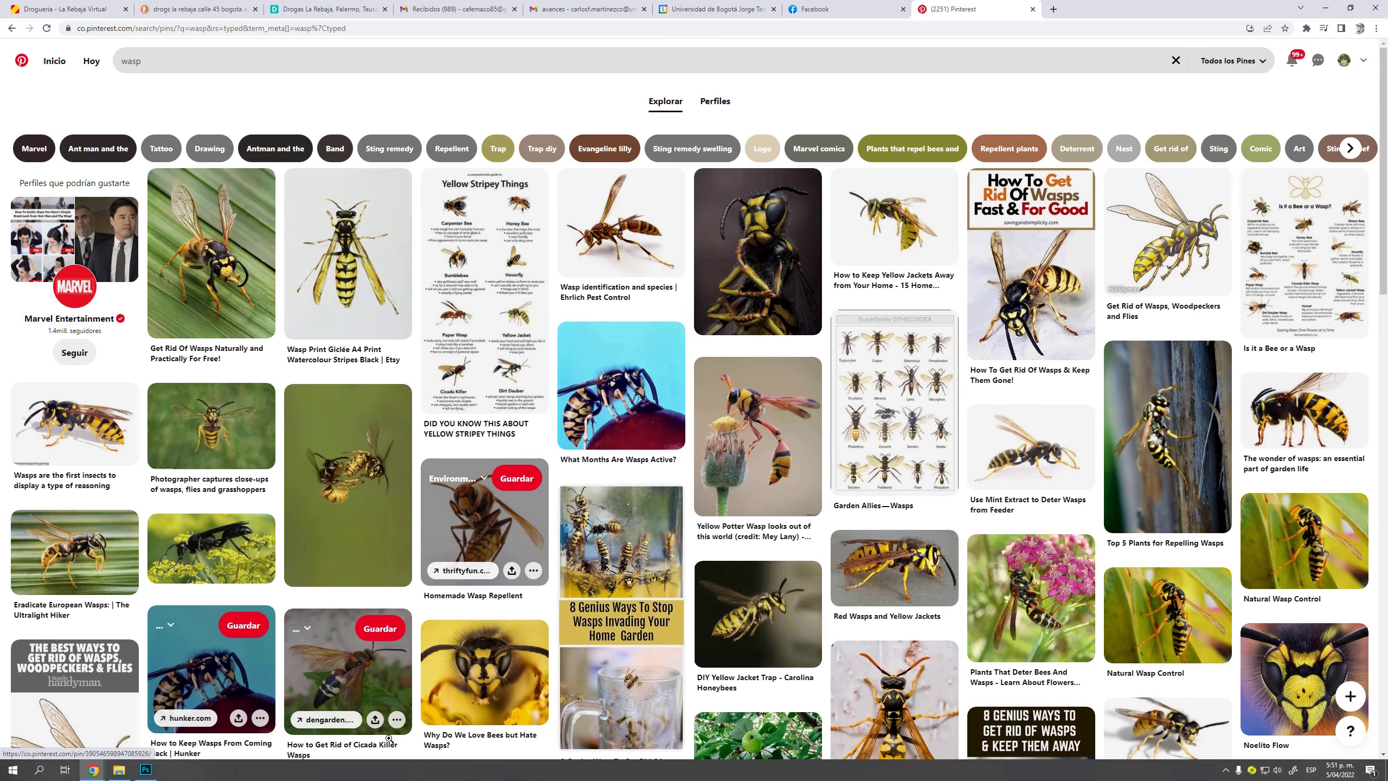
{"action": "left_click", "coordinate": [471, 671]}
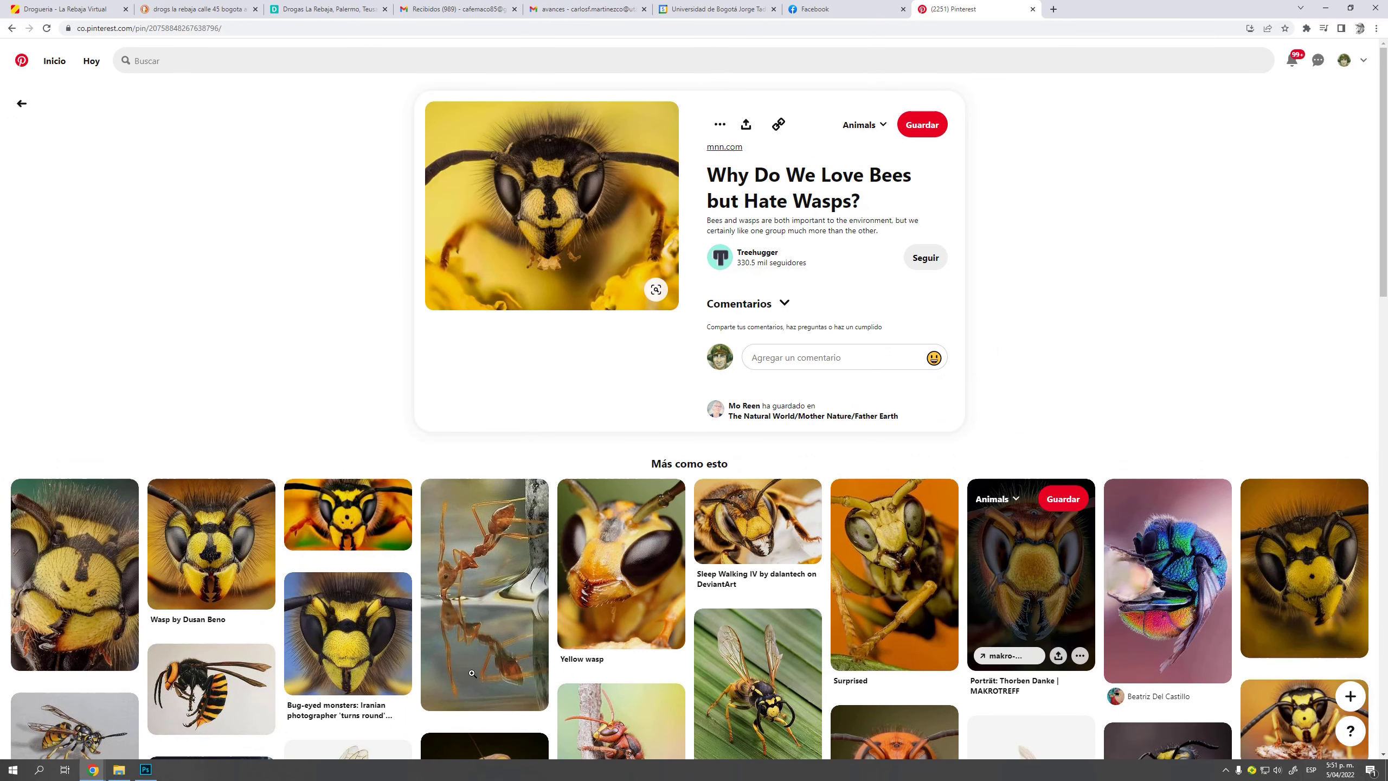
{"action": "left_click", "coordinate": [1031, 574]}
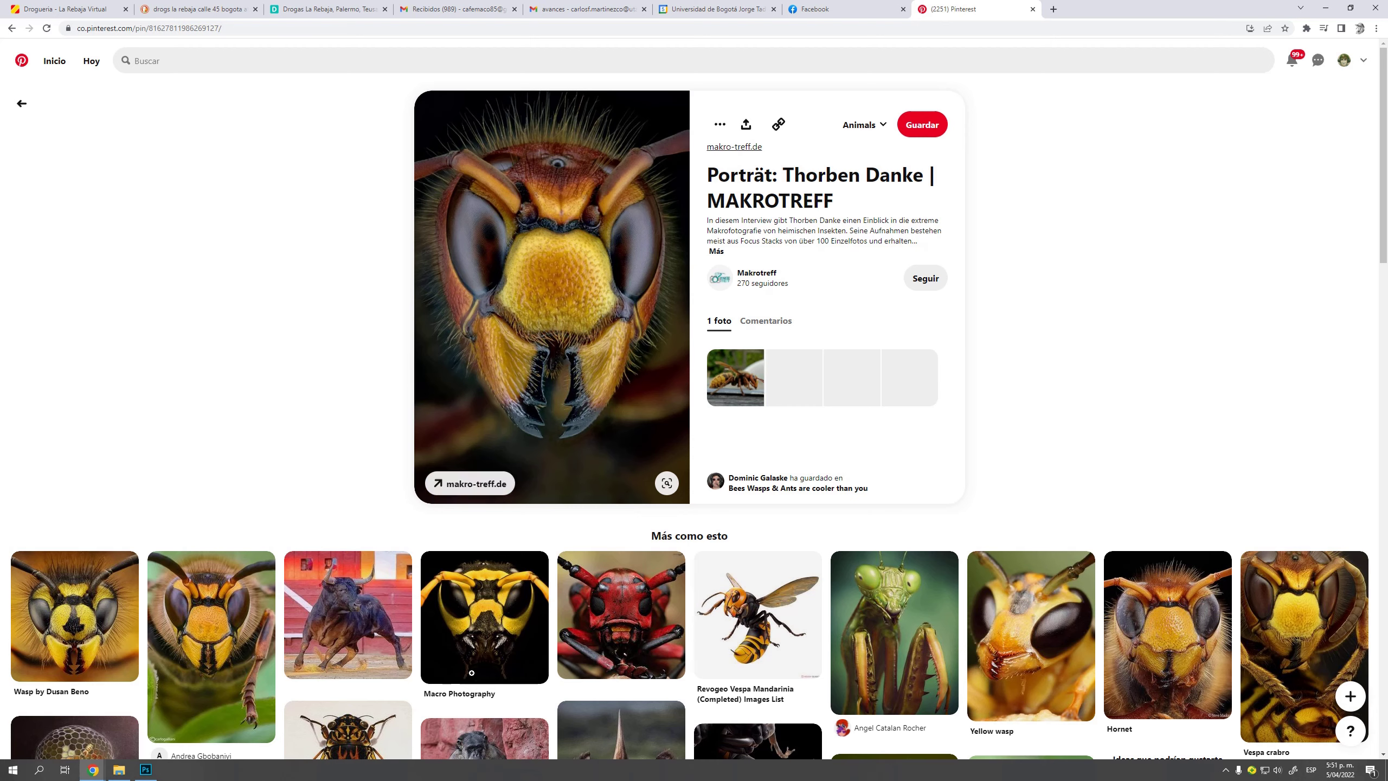
{"action": "key", "text": "alt+Tab"}
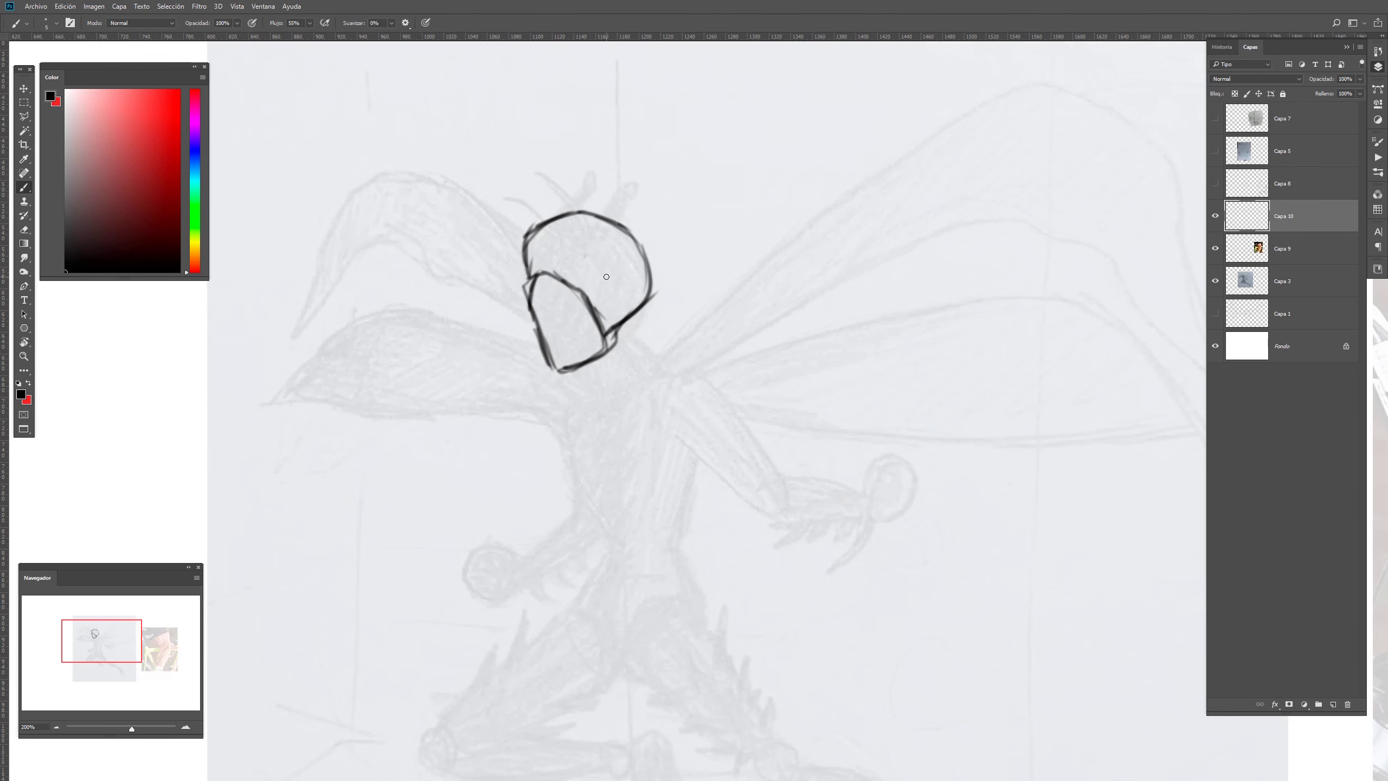
- Paint an oval eye inside the helmet head and two pointed horns on top
{"action": "mouse_move", "coordinate": [601, 265]}
{"action": "left_mouse_down"}
{"action": "mouse_move", "coordinate": [584, 289]}
{"action": "mouse_move", "coordinate": [586, 264]}
{"action": "mouse_move", "coordinate": [600, 264]}
{"action": "left_mouse_up"}
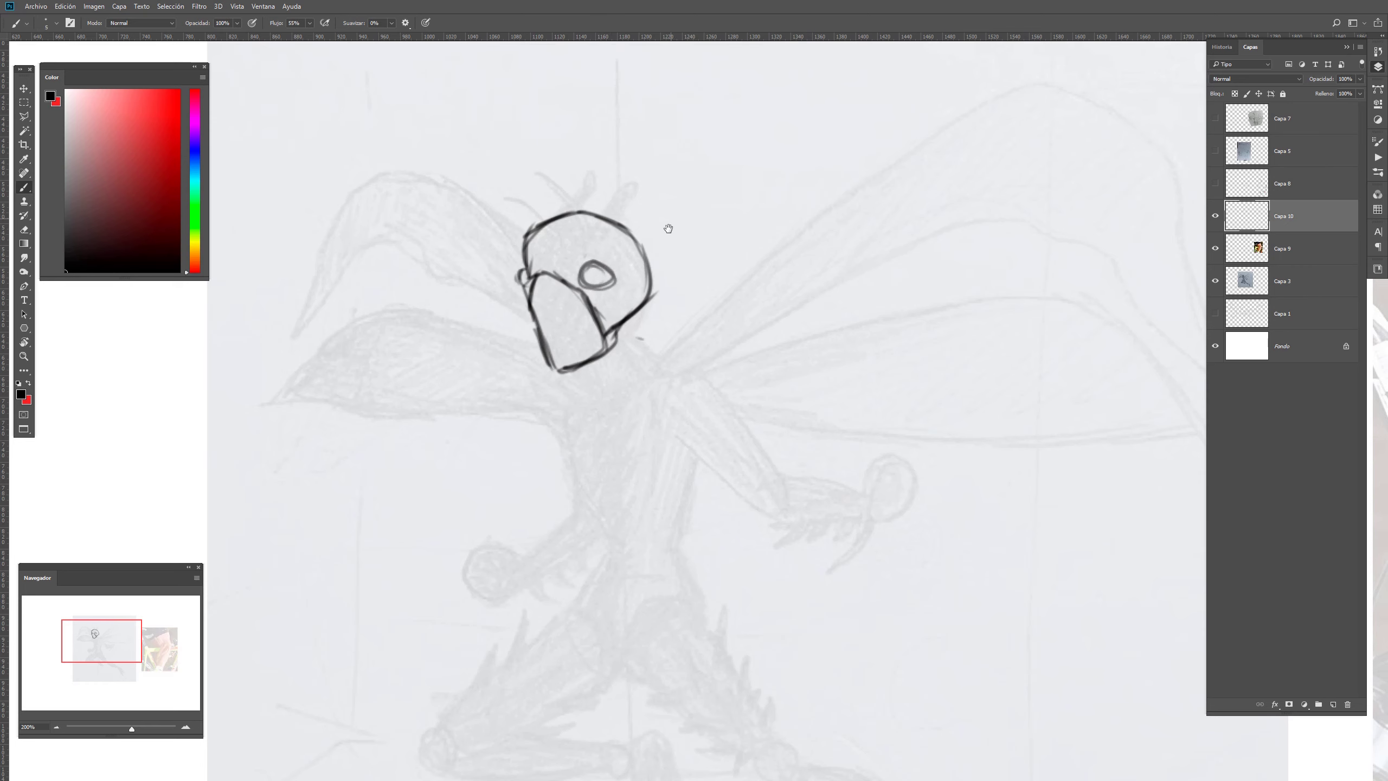
{"action": "mouse_move", "coordinate": [668, 228]}
{"action": "left_mouse_down"}
{"action": "mouse_move", "coordinate": [611, 242]}
{"action": "mouse_move", "coordinate": [616, 343]}
{"action": "mouse_move", "coordinate": [562, 338]}
{"action": "left_mouse_up"}
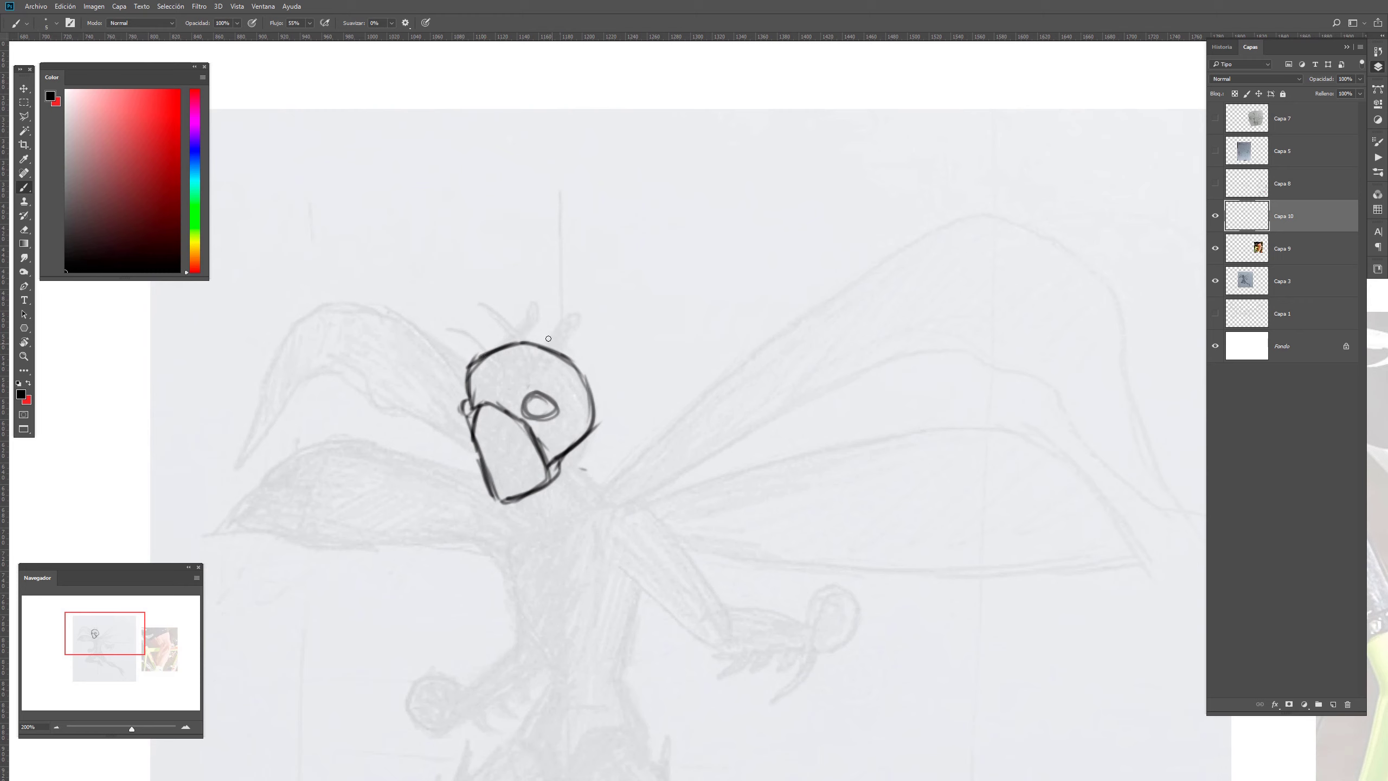
{"action": "left_click_drag", "start_coordinate": [553, 332], "coordinate": [615, 272]}
{"action": "mouse_move", "coordinate": [480, 351]}
{"action": "left_mouse_down"}
{"action": "mouse_move", "coordinate": [496, 312]}
{"action": "mouse_move", "coordinate": [492, 359]}
{"action": "mouse_move", "coordinate": [504, 304]}
{"action": "mouse_move", "coordinate": [533, 271]}
{"action": "mouse_move", "coordinate": [497, 353]}
{"action": "left_mouse_up"}
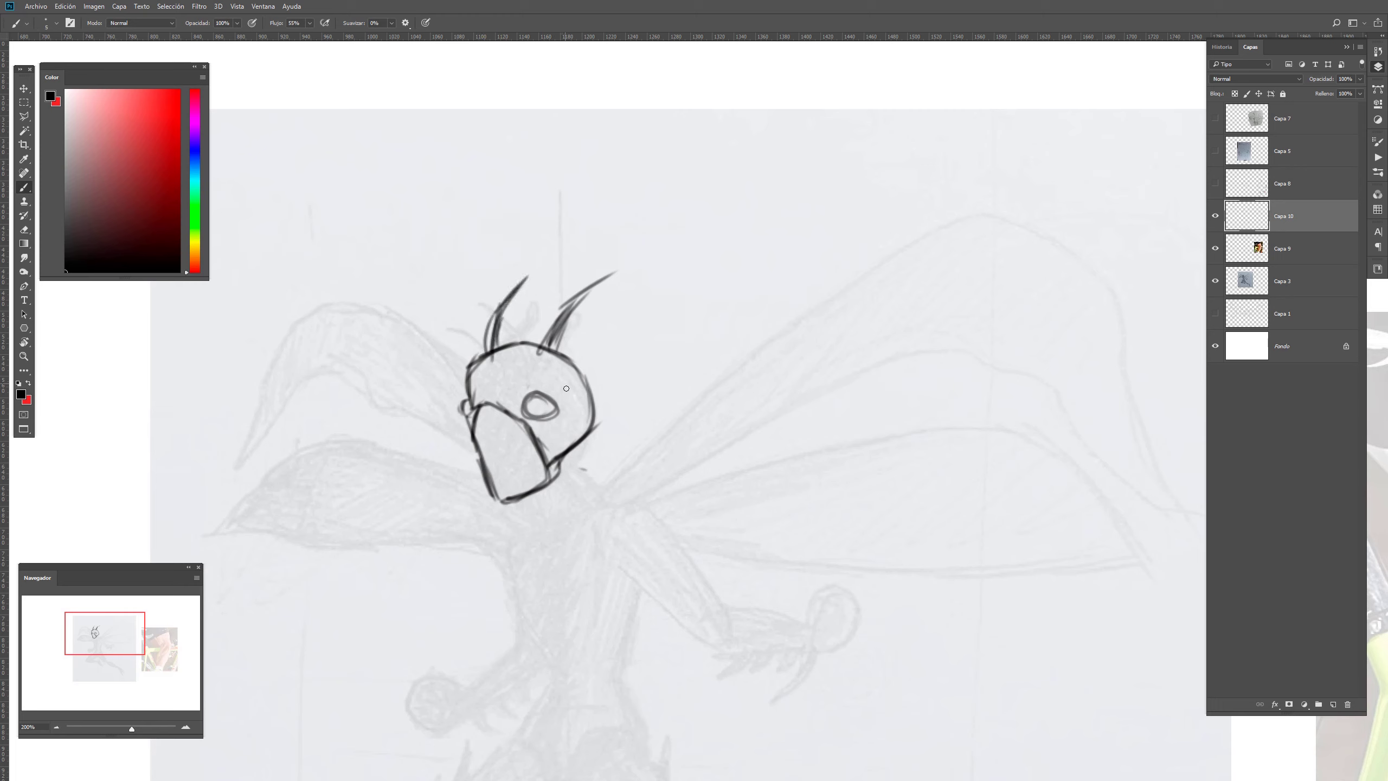
- Select the inked head and place a duplicate copy up and to the right
{"action": "key", "text": "l"}
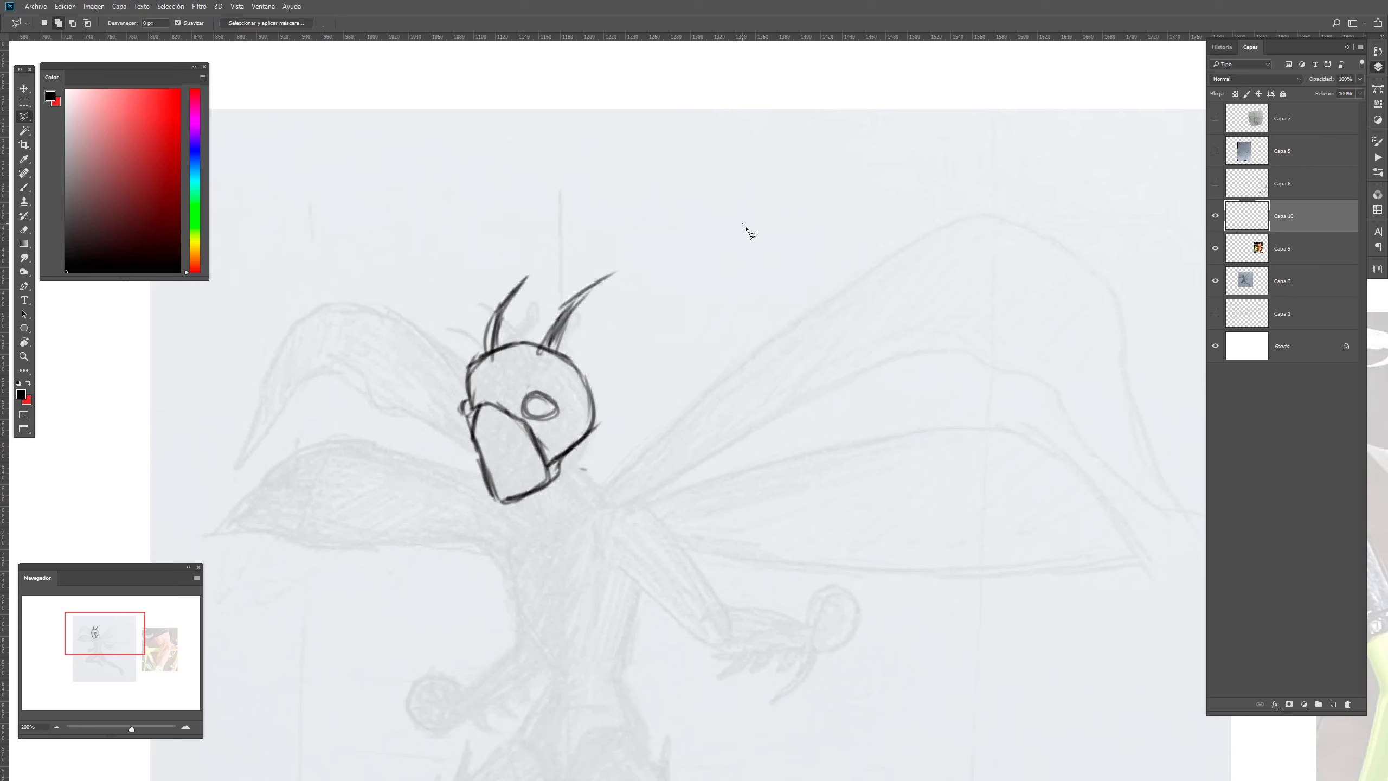
{"action": "left_click", "coordinate": [745, 225]}
{"action": "left_click", "coordinate": [519, 221]}
{"action": "left_click", "coordinate": [323, 379]}
{"action": "left_click", "coordinate": [377, 562]}
{"action": "left_click", "coordinate": [588, 578]}
{"action": "left_click", "coordinate": [728, 438]}
{"action": "double_click", "coordinate": [626, 196]}
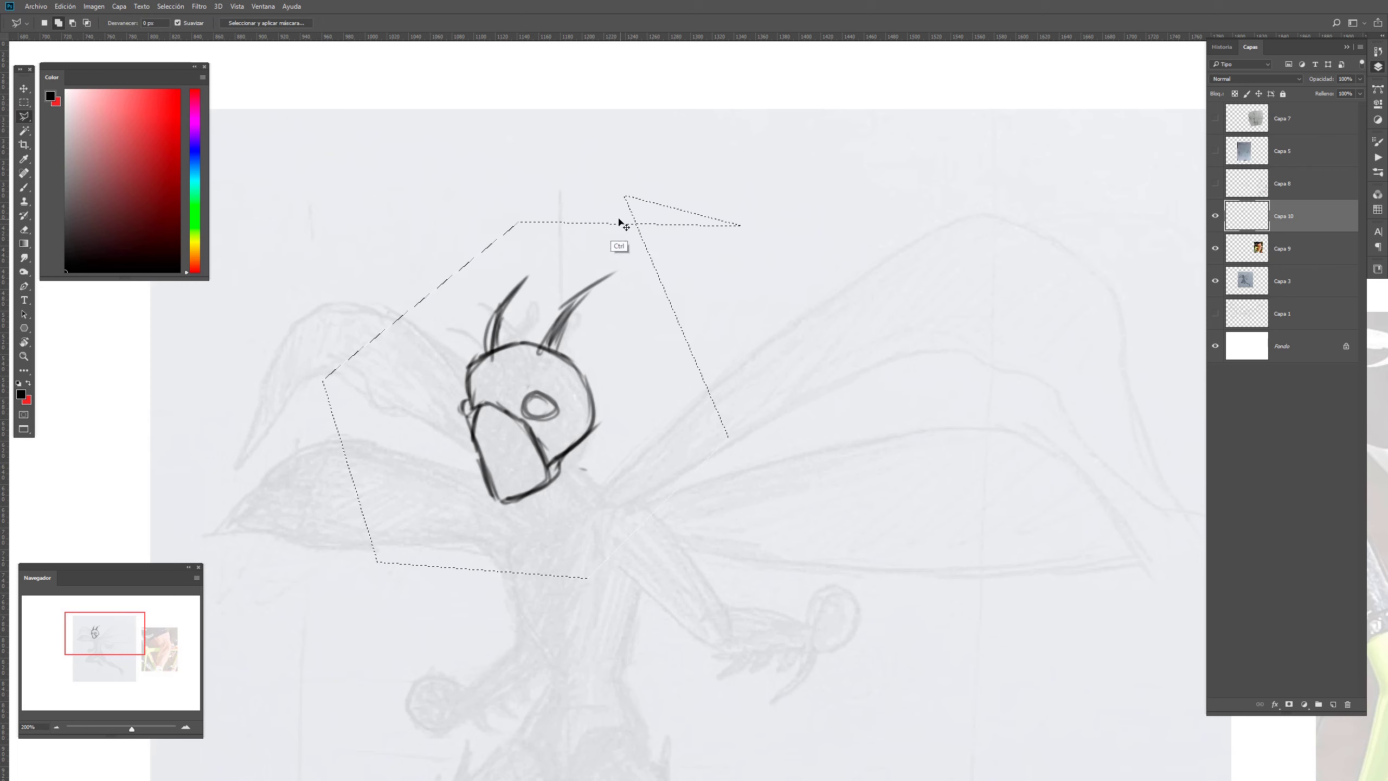
{"action": "key", "text": "v"}
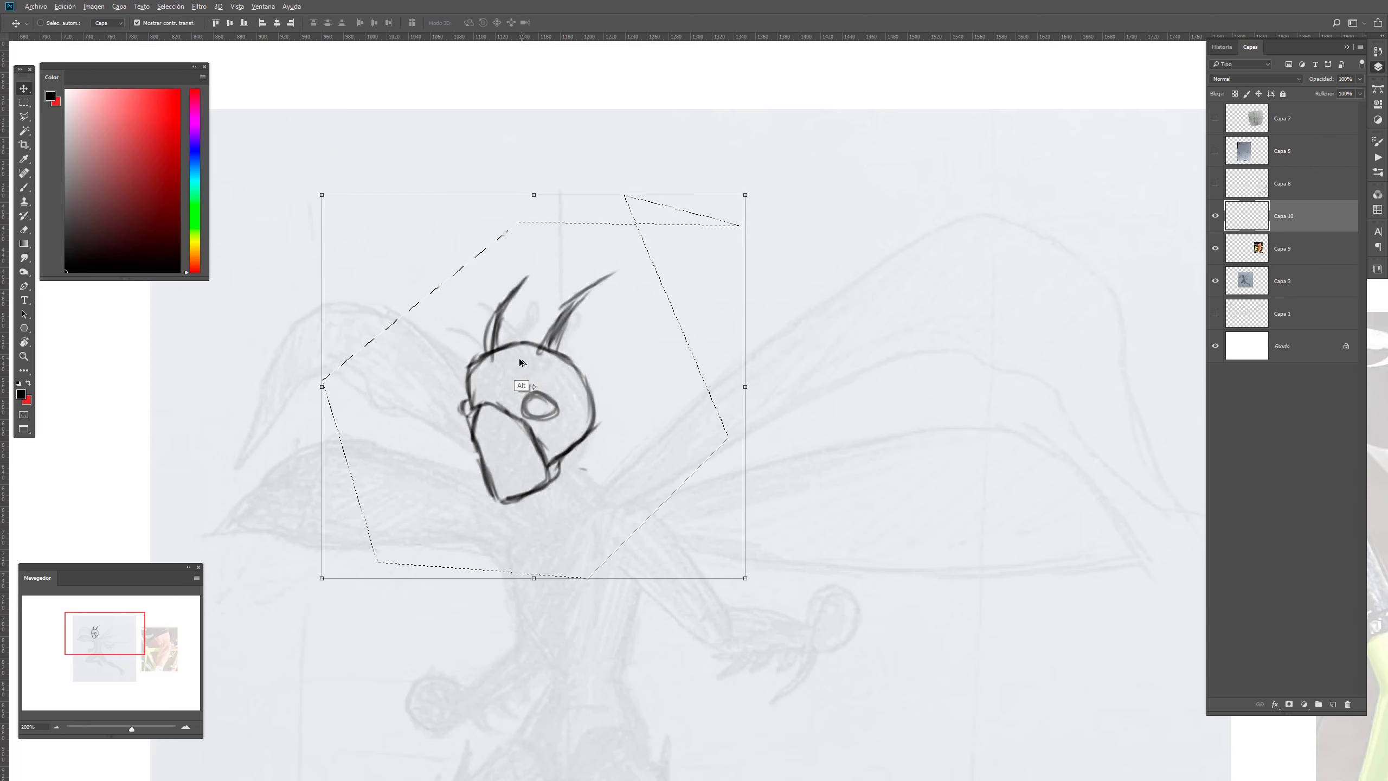
{"action": "mouse_move", "coordinate": [540, 372]}
{"action": "left_mouse_down"}
{"action": "mouse_move", "coordinate": [882, 114]}
{"action": "mouse_move", "coordinate": [786, 71]}
{"action": "mouse_move", "coordinate": [791, 85]}
{"action": "left_mouse_up"}
{"action": "key", "text": "ctrl+d"}
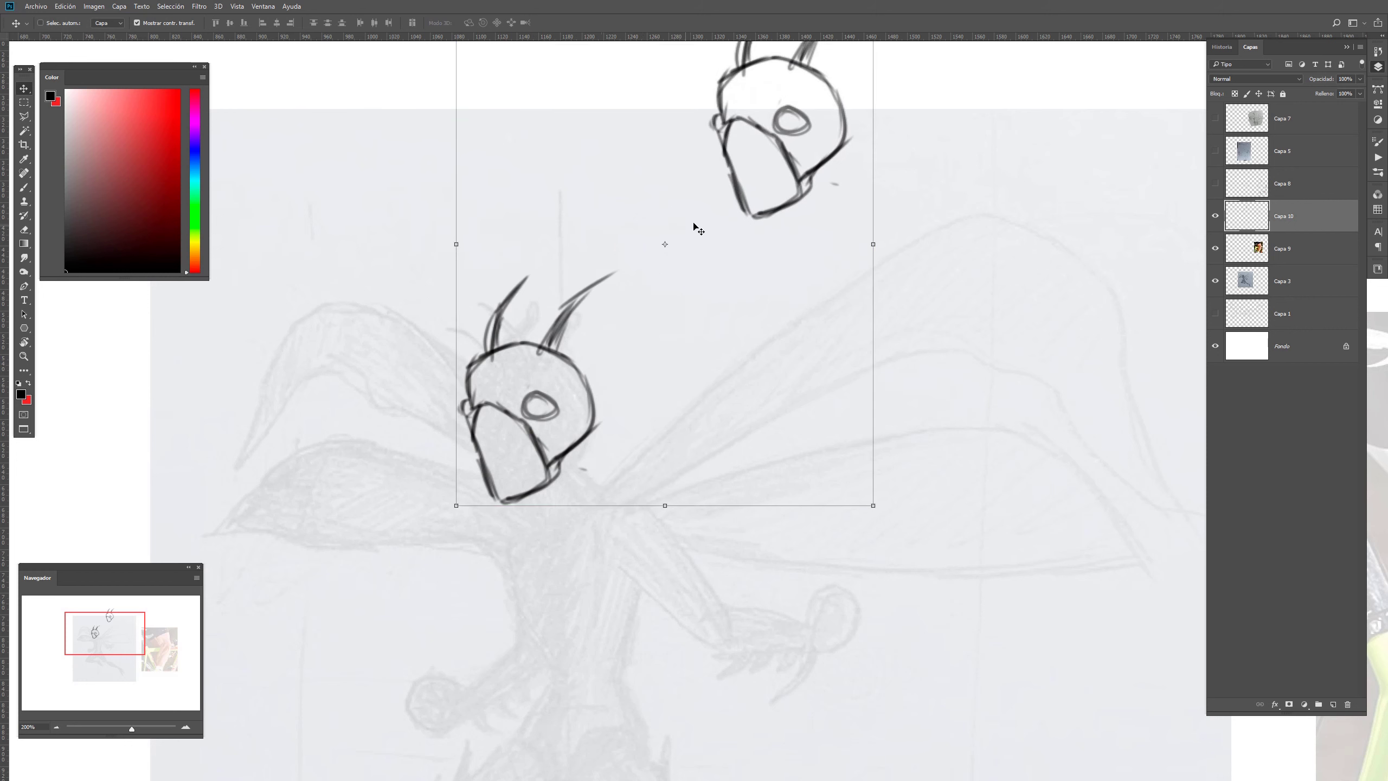
- Erase the lower head's left horn and brush four curling, branching antennae
{"action": "key", "text": "e"}
{"action": "mouse_move", "coordinate": [480, 310]}
{"action": "left_mouse_down"}
{"action": "mouse_move", "coordinate": [555, 248]}
{"action": "mouse_move", "coordinate": [550, 310]}
{"action": "mouse_move", "coordinate": [591, 268]}
{"action": "mouse_move", "coordinate": [505, 305]}
{"action": "mouse_move", "coordinate": [507, 341]}
{"action": "mouse_move", "coordinate": [599, 246]}
{"action": "mouse_move", "coordinate": [551, 300]}
{"action": "left_mouse_up"}
{"action": "key", "text": "b"}
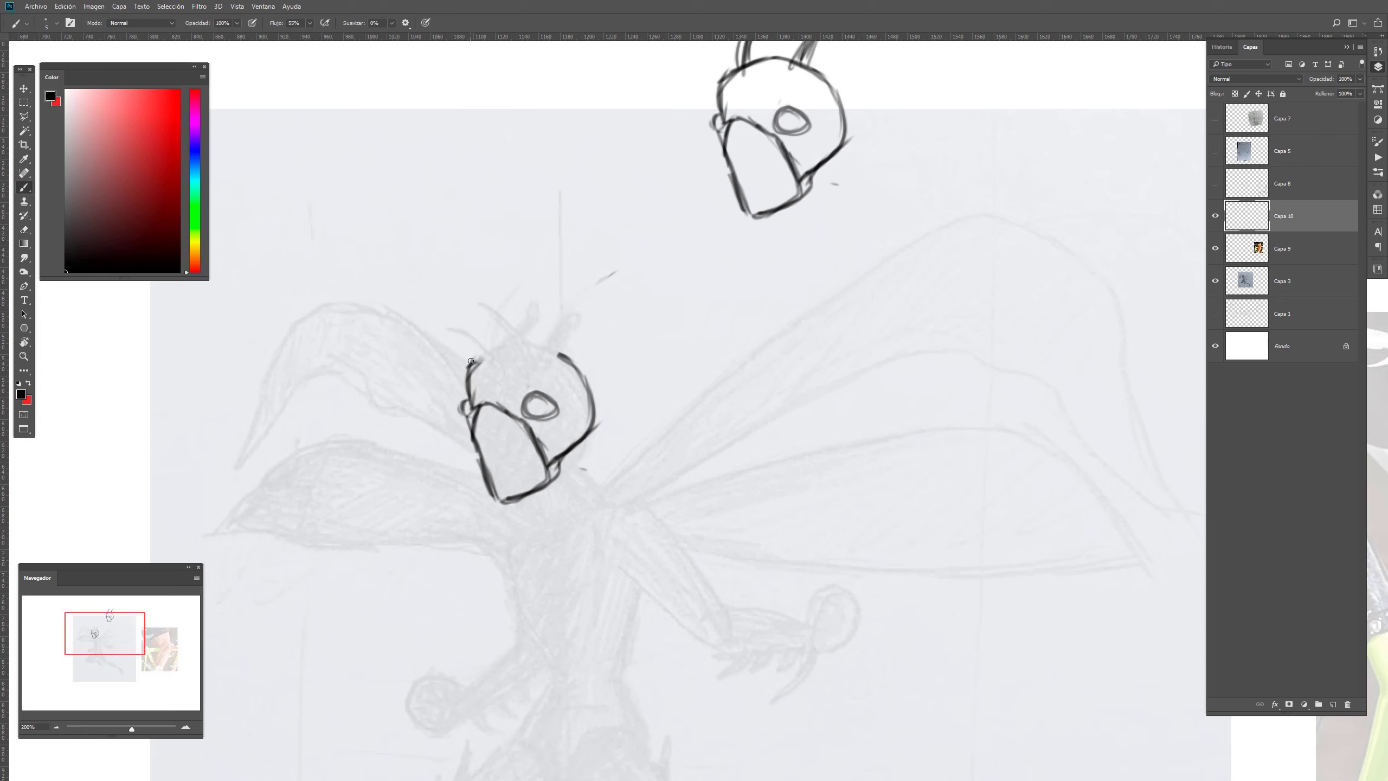
{"action": "left_click_drag", "start_coordinate": [473, 363], "coordinate": [475, 228]}
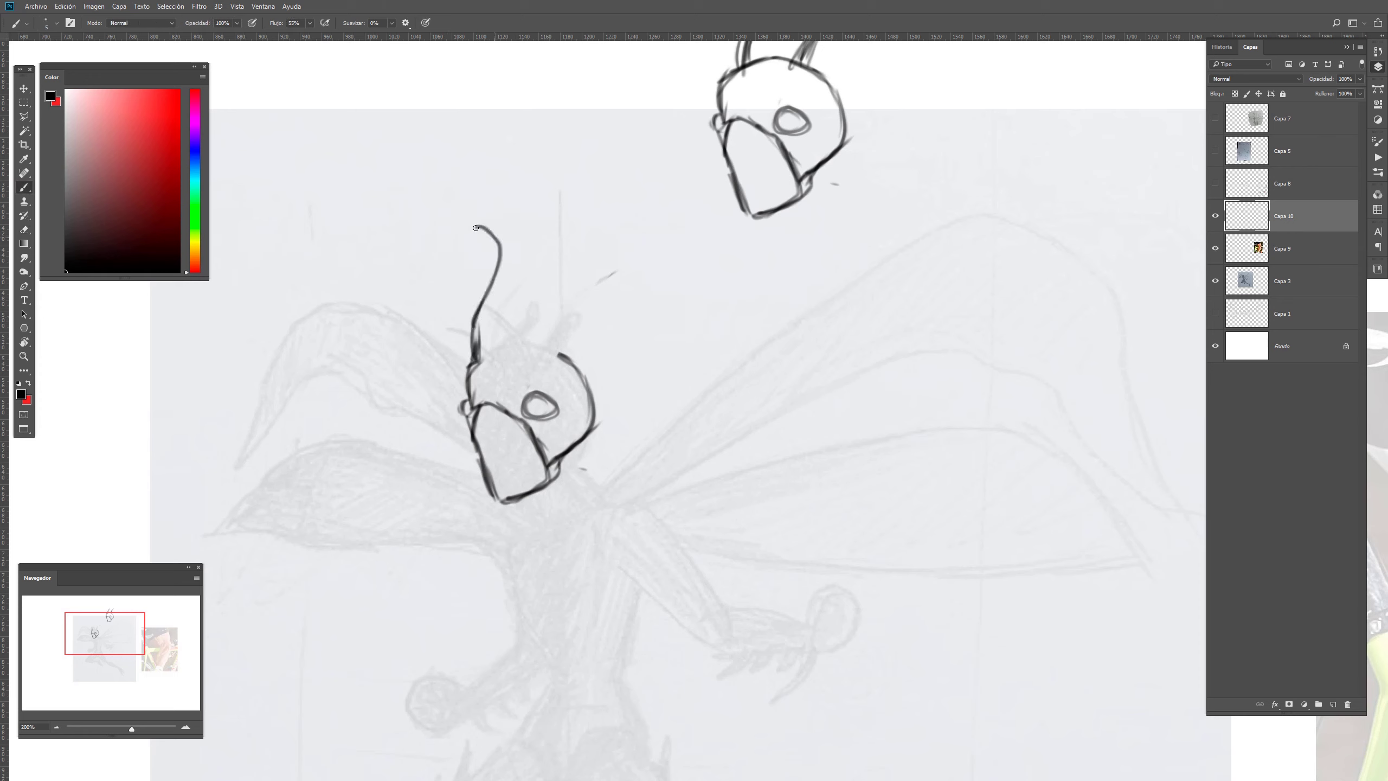
{"action": "left_click_drag", "start_coordinate": [534, 361], "coordinate": [569, 239]}
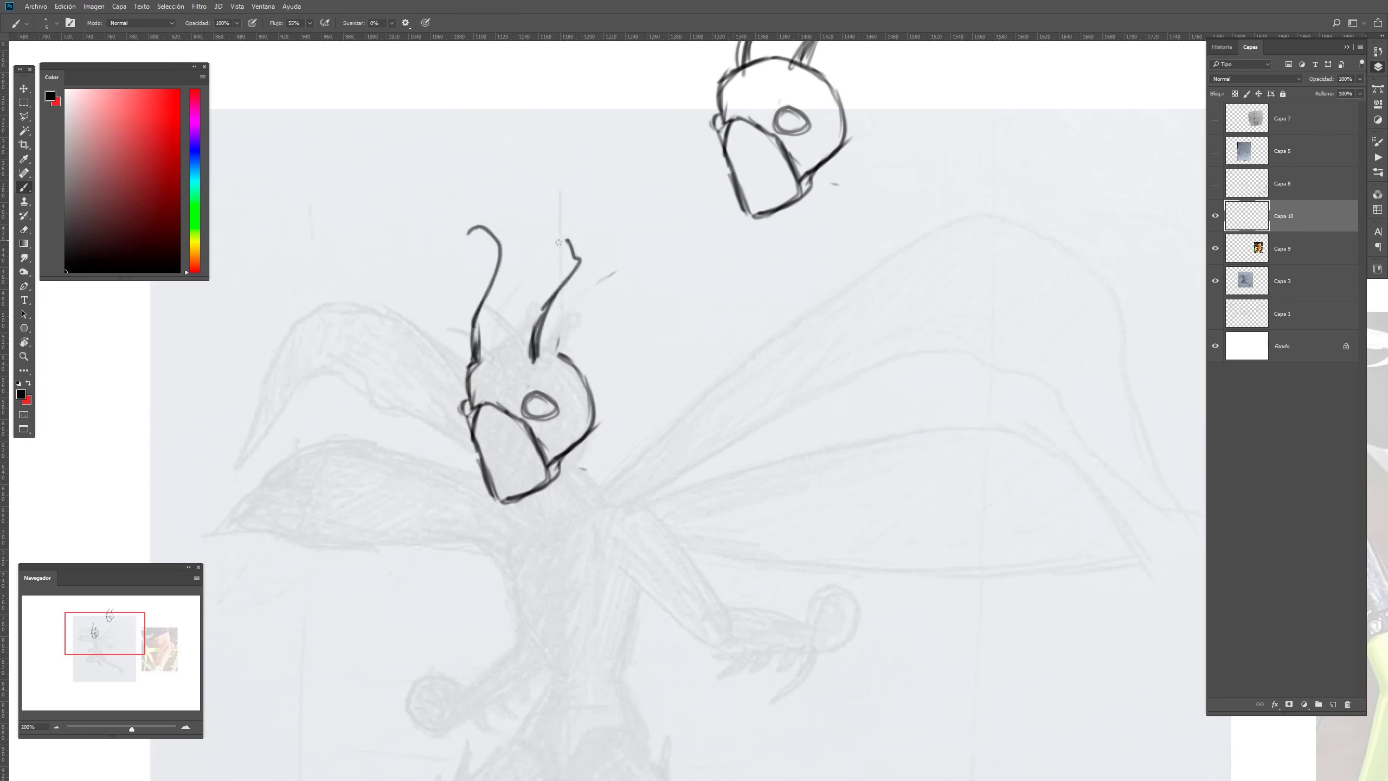
{"action": "mouse_move", "coordinate": [550, 364]}
{"action": "left_mouse_down"}
{"action": "mouse_move", "coordinate": [612, 299]}
{"action": "mouse_move", "coordinate": [786, 257]}
{"action": "left_mouse_up"}
{"action": "mouse_move", "coordinate": [487, 355]}
{"action": "left_mouse_down"}
{"action": "mouse_move", "coordinate": [549, 345]}
{"action": "mouse_move", "coordinate": [541, 284]}
{"action": "mouse_move", "coordinate": [638, 236]}
{"action": "left_mouse_up"}
- Erase the head's large eye oval, touch up the left outline and extend the upper antenna
{"action": "key", "text": "e"}
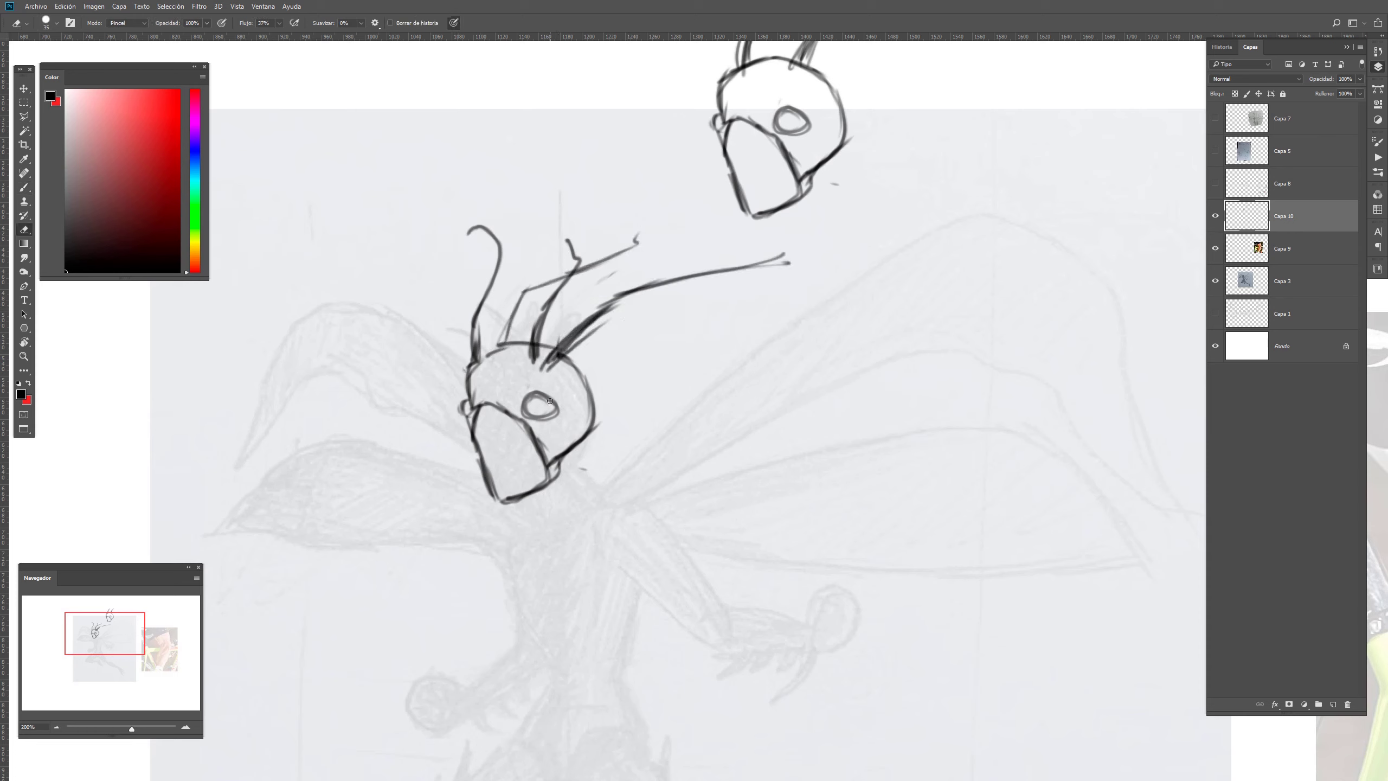
{"action": "mouse_move", "coordinate": [530, 407]}
{"action": "left_mouse_down"}
{"action": "mouse_move", "coordinate": [564, 416]}
{"action": "mouse_move", "coordinate": [540, 419]}
{"action": "mouse_move", "coordinate": [550, 433]}
{"action": "left_mouse_up"}
{"action": "key", "text": "b"}
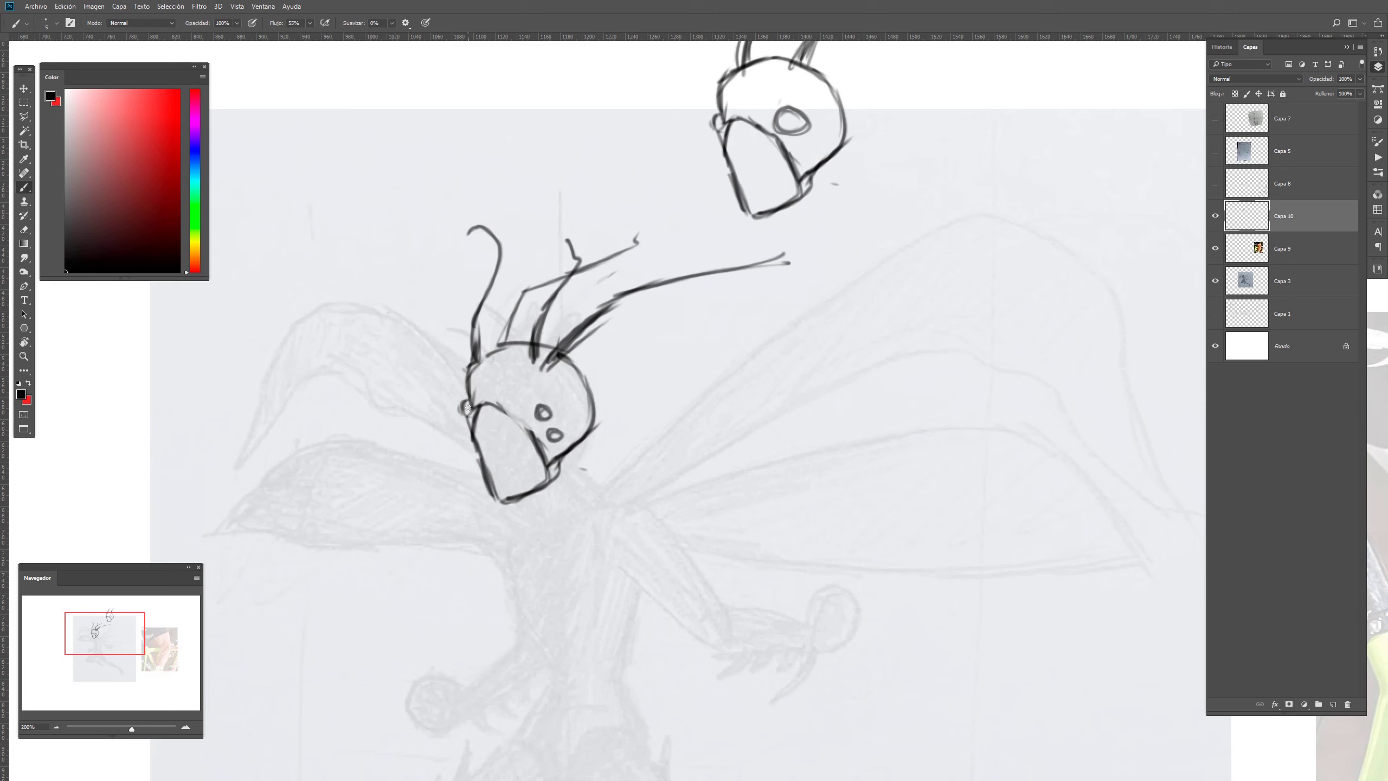
{"action": "key", "text": "e"}
{"action": "mouse_move", "coordinate": [469, 407]}
{"action": "left_mouse_down"}
{"action": "mouse_move", "coordinate": [465, 388]}
{"action": "mouse_move", "coordinate": [475, 418]}
{"action": "left_mouse_up"}
{"action": "key", "text": "b"}
{"action": "key", "text": "ctrl+z"}
{"action": "mouse_move", "coordinate": [526, 425]}
{"action": "left_mouse_down"}
{"action": "mouse_move", "coordinate": [512, 389]}
{"action": "mouse_move", "coordinate": [490, 467]}
{"action": "mouse_move", "coordinate": [466, 483]}
{"action": "left_mouse_up"}
{"action": "mouse_move", "coordinate": [581, 305]}
{"action": "left_mouse_down"}
{"action": "mouse_move", "coordinate": [608, 296]}
{"action": "mouse_move", "coordinate": [602, 186]}
{"action": "mouse_move", "coordinate": [629, 71]}
{"action": "mouse_move", "coordinate": [608, 376]}
{"action": "left_mouse_up"}
- Outline the inked head and antennae with a Polygonal Lasso selection
{"action": "key", "text": "l"}
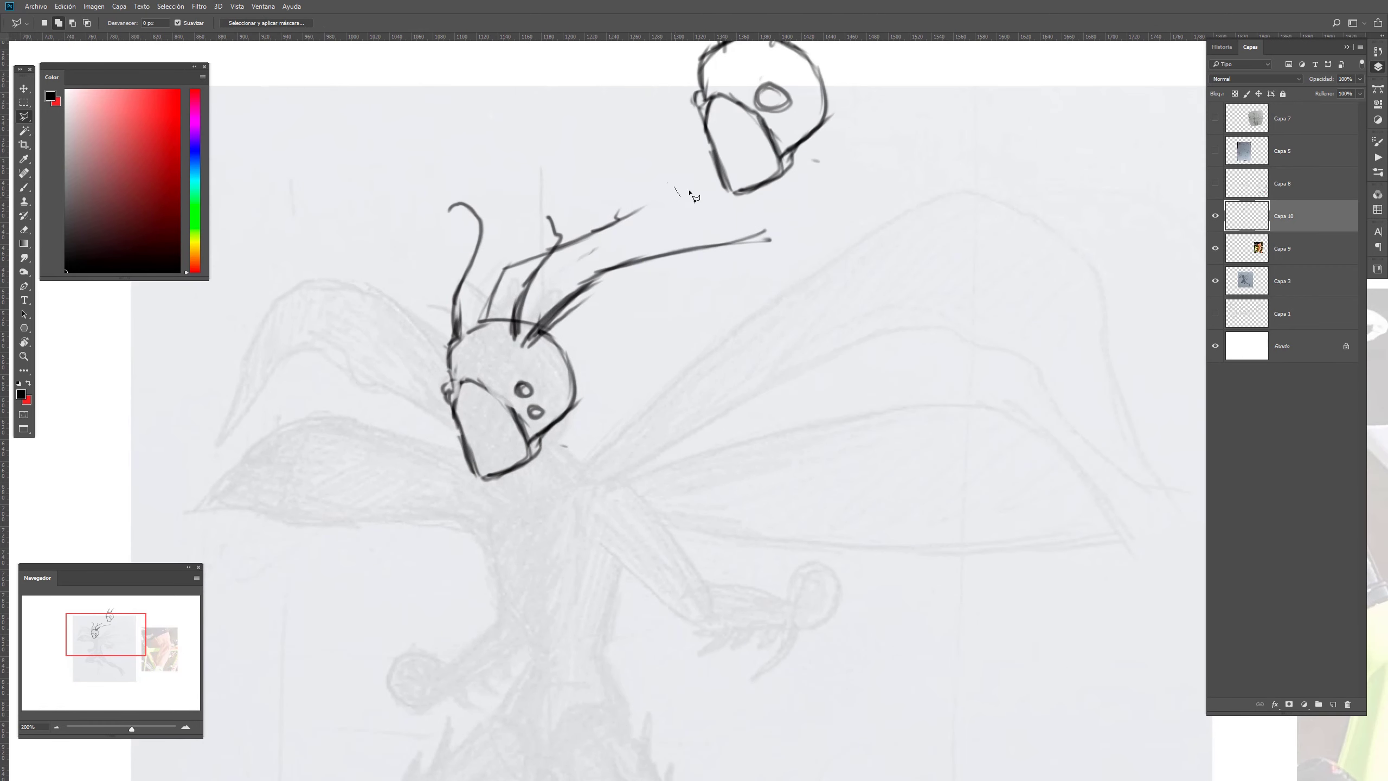
{"action": "left_click", "coordinate": [680, 196]}
{"action": "left_click", "coordinate": [557, 134]}
{"action": "left_click", "coordinate": [340, 184]}
{"action": "left_click", "coordinate": [315, 216]}
{"action": "left_click", "coordinate": [341, 498]}
{"action": "left_click", "coordinate": [519, 546]}
{"action": "left_click", "coordinate": [726, 448]}
{"action": "left_click", "coordinate": [832, 324]}
{"action": "left_click", "coordinate": [802, 222]}
{"action": "double_click", "coordinate": [722, 214]}
- Scale the selected head to about 86.6%, move it onto the sketch's head and deselect
{"action": "key", "text": "ctrl+t"}
{"action": "left_click_drag", "start_coordinate": [830, 133], "coordinate": [797, 160]}
{"action": "key", "text": "alt"}
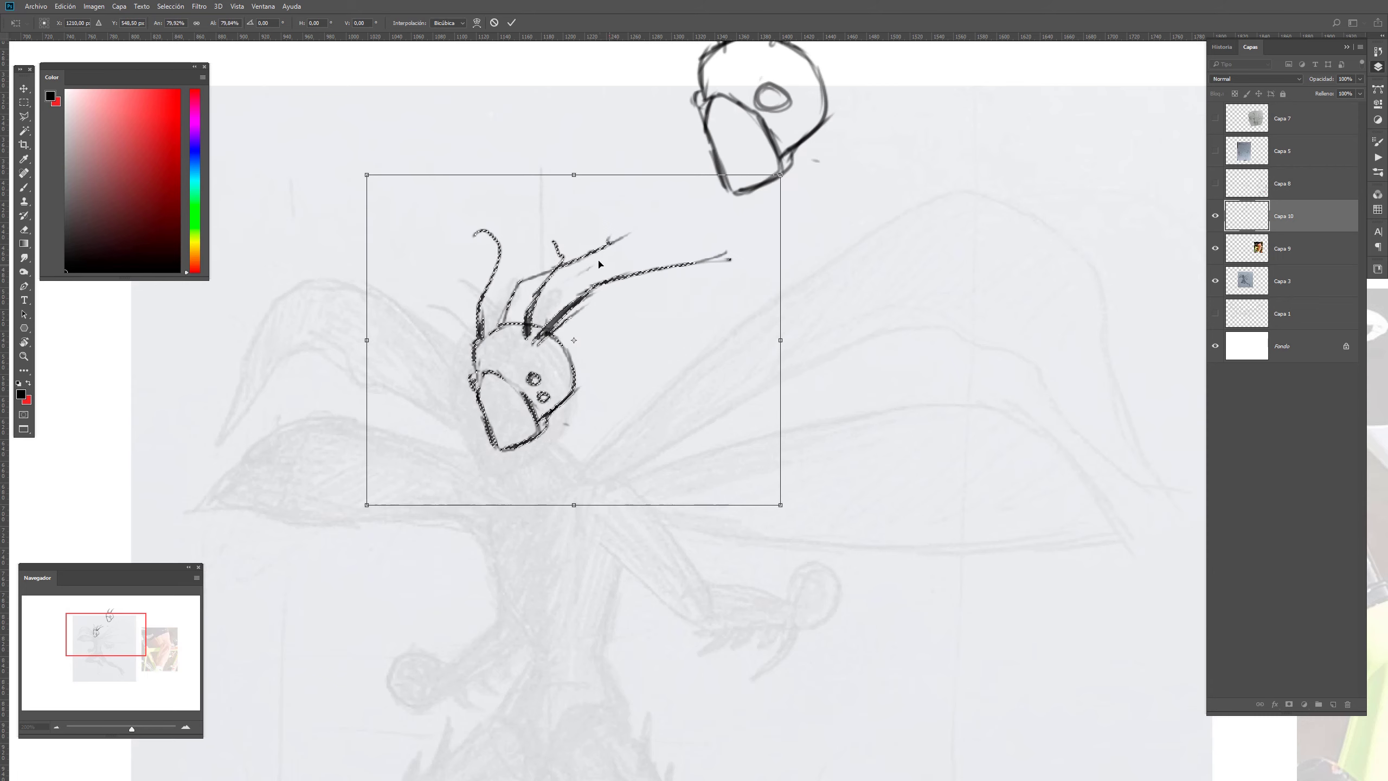
{"action": "key", "text": "Return"}
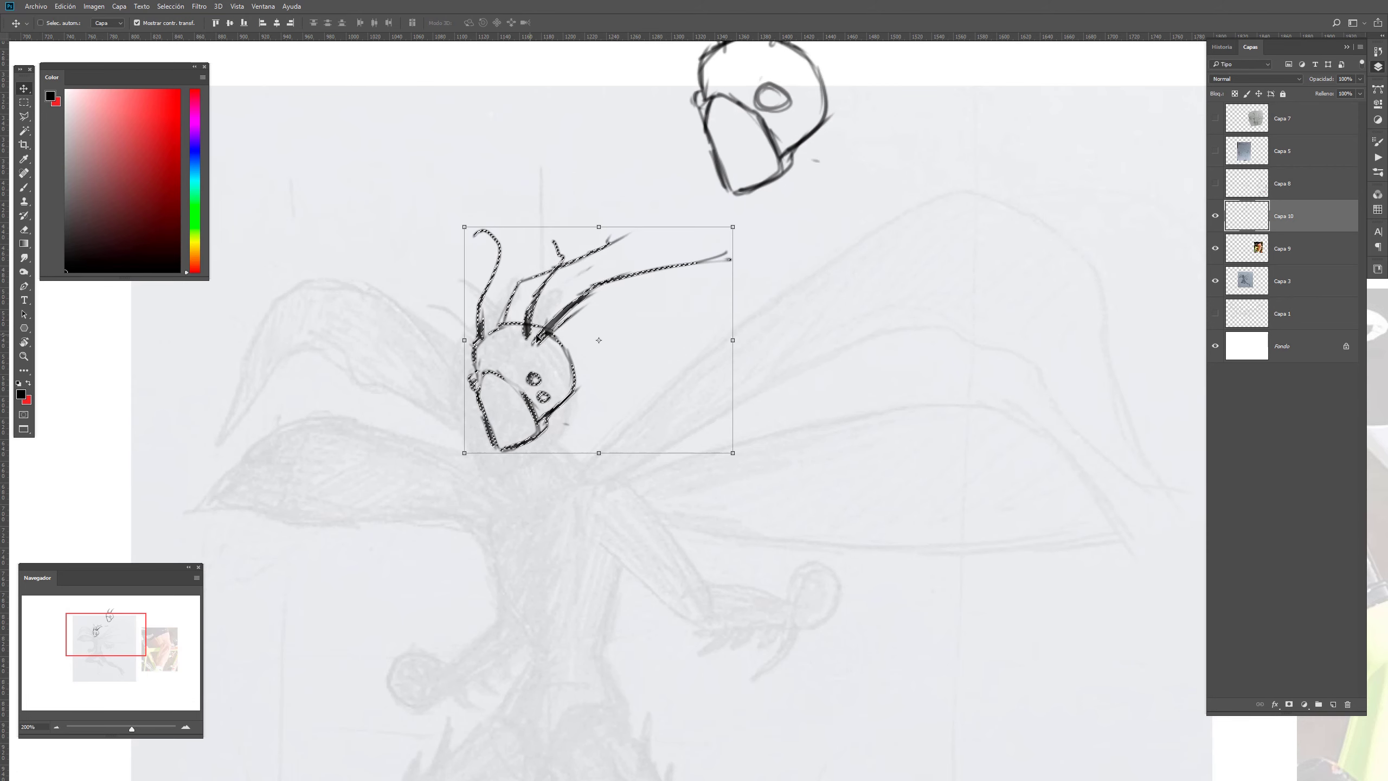
{"action": "mouse_move", "coordinate": [538, 339]}
{"action": "left_mouse_down"}
{"action": "mouse_move", "coordinate": [533, 393]}
{"action": "mouse_move", "coordinate": [528, 383]}
{"action": "mouse_move", "coordinate": [623, 415]}
{"action": "mouse_move", "coordinate": [621, 365]}
{"action": "left_mouse_up"}
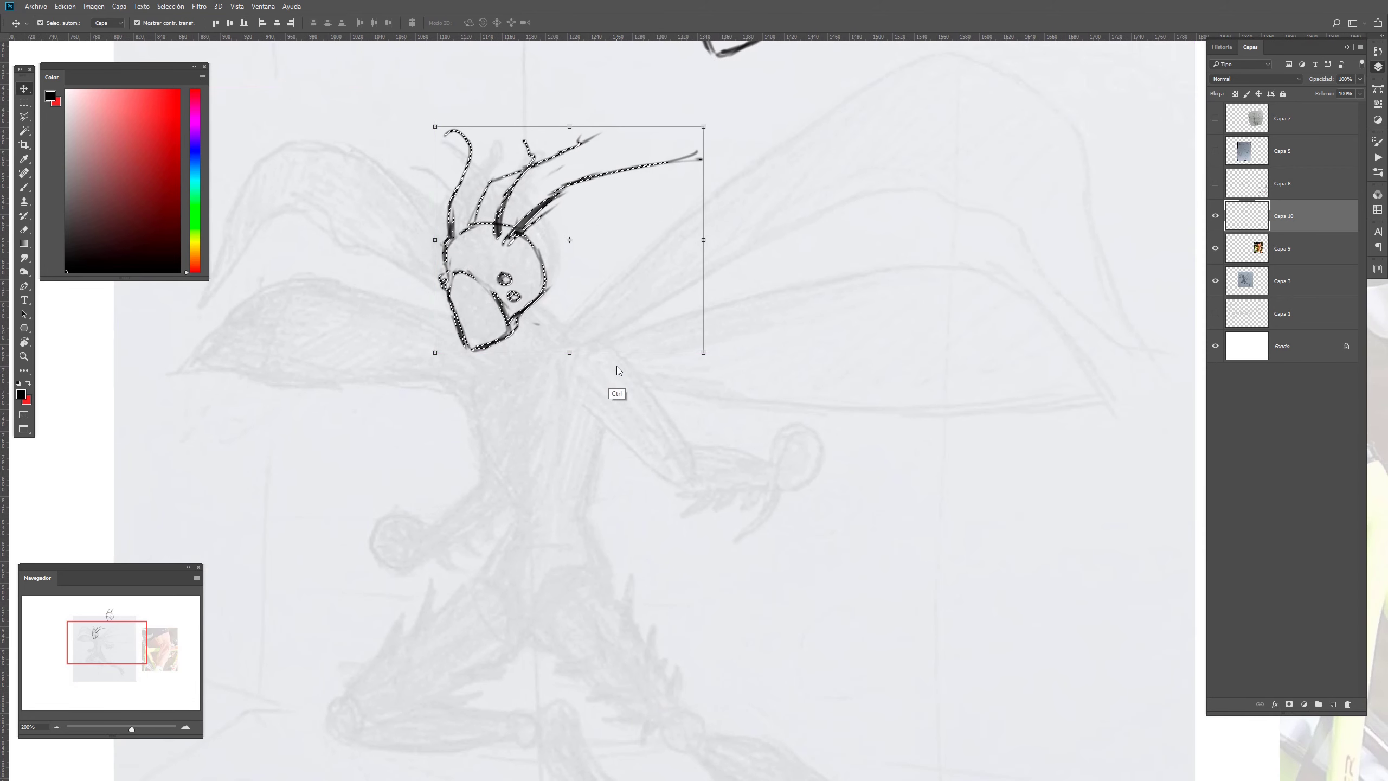
{"action": "key", "text": "ctrl+d"}
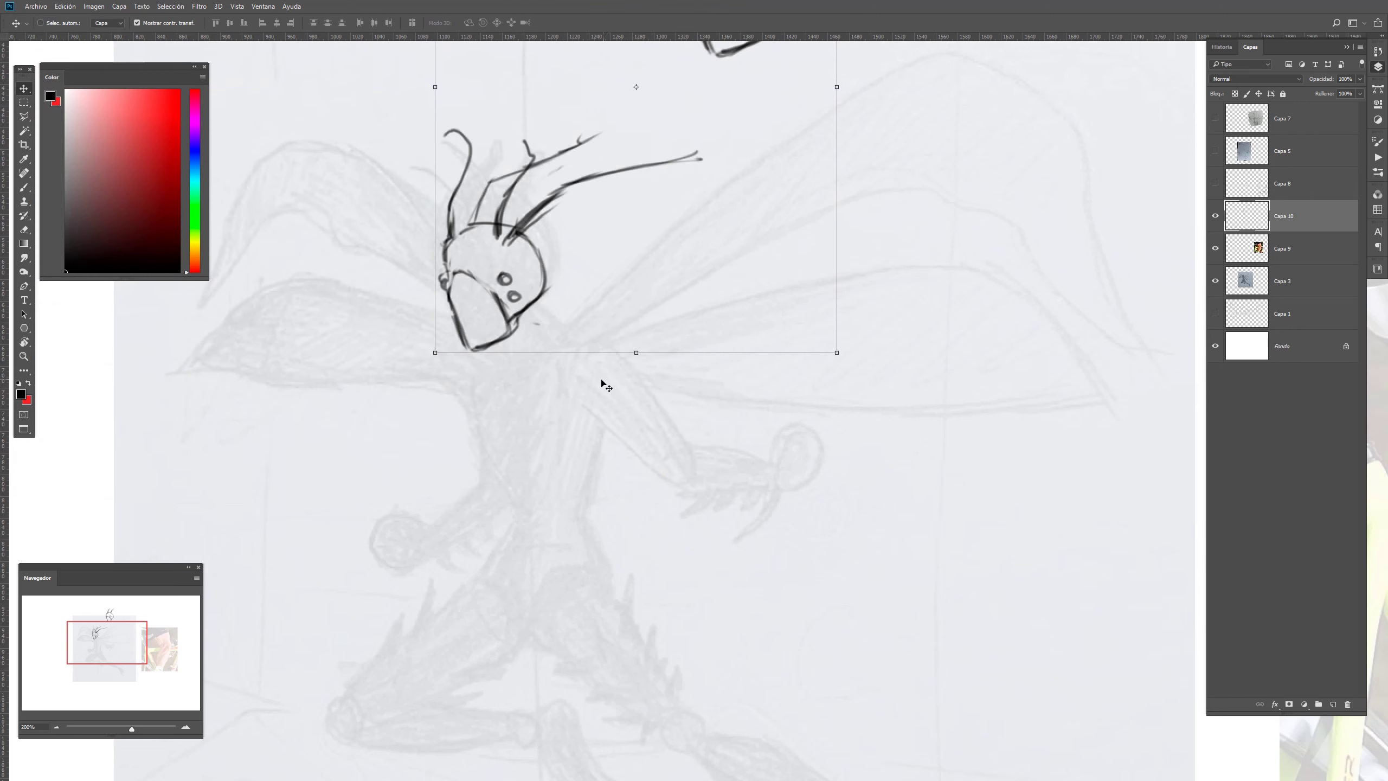
- Brush a V-shaped jaw, neck line, chest and right shoulder below the head
{"action": "key", "text": "b"}
{"action": "mouse_move", "coordinate": [495, 344]}
{"action": "left_mouse_down"}
{"action": "mouse_move", "coordinate": [522, 379]}
{"action": "mouse_move", "coordinate": [538, 340]}
{"action": "mouse_move", "coordinate": [566, 325]}
{"action": "mouse_move", "coordinate": [550, 325]}
{"action": "mouse_move", "coordinate": [564, 333]}
{"action": "mouse_move", "coordinate": [515, 377]}
{"action": "mouse_move", "coordinate": [497, 348]}
{"action": "mouse_move", "coordinate": [559, 330]}
{"action": "mouse_move", "coordinate": [559, 308]}
{"action": "mouse_move", "coordinate": [617, 342]}
{"action": "left_mouse_up"}
{"action": "left_click_drag", "start_coordinate": [492, 344], "coordinate": [464, 374]}
{"action": "left_click_drag", "start_coordinate": [570, 323], "coordinate": [624, 350]}
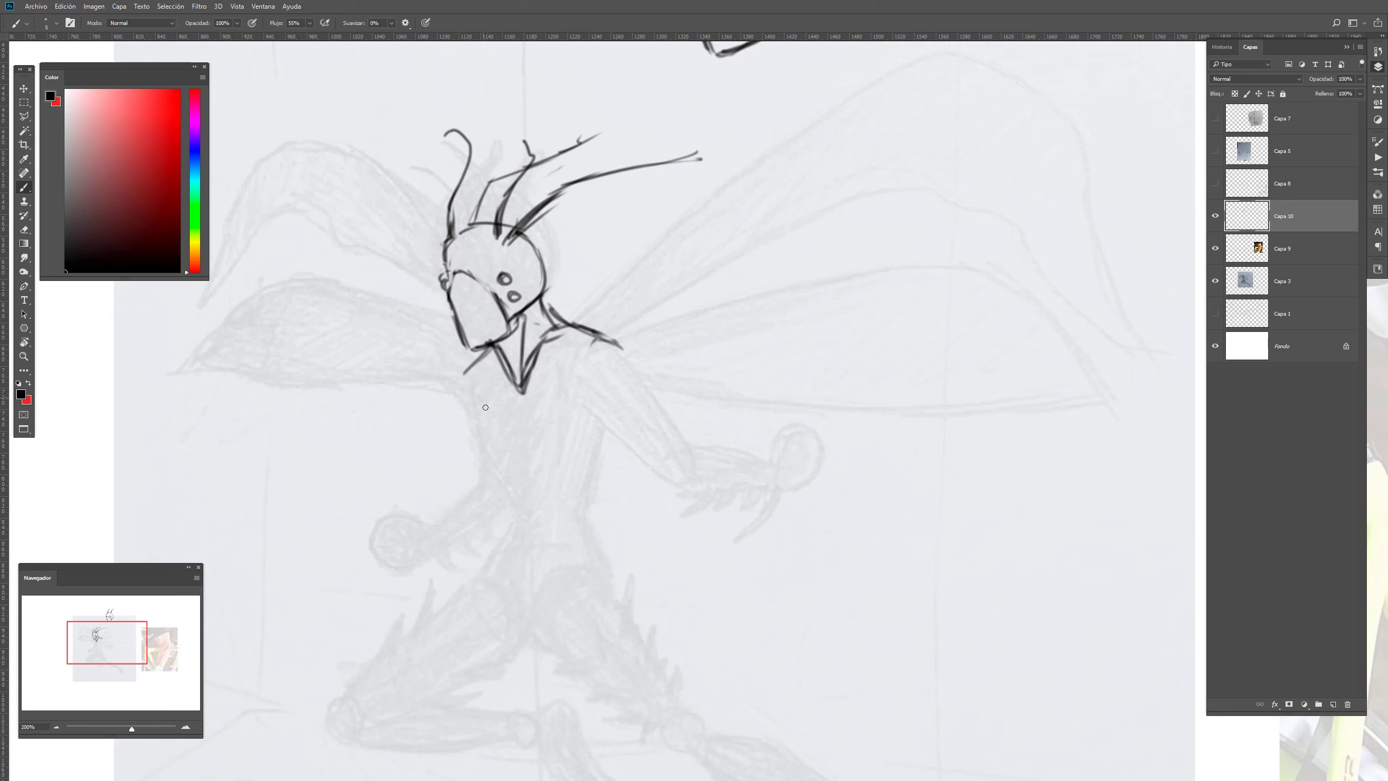
{"action": "mouse_move", "coordinate": [472, 373]}
{"action": "left_mouse_down"}
{"action": "mouse_move", "coordinate": [480, 424]}
{"action": "mouse_move", "coordinate": [513, 472]}
{"action": "mouse_move", "coordinate": [500, 433]}
{"action": "mouse_move", "coordinate": [522, 424]}
{"action": "mouse_move", "coordinate": [515, 451]}
{"action": "mouse_move", "coordinate": [525, 429]}
{"action": "mouse_move", "coordinate": [574, 455]}
{"action": "mouse_move", "coordinate": [617, 409]}
{"action": "left_mouse_up"}
{"action": "mouse_move", "coordinate": [615, 339]}
{"action": "left_mouse_down"}
{"action": "mouse_move", "coordinate": [624, 407]}
{"action": "mouse_move", "coordinate": [619, 390]}
{"action": "mouse_move", "coordinate": [585, 462]}
{"action": "left_mouse_up"}
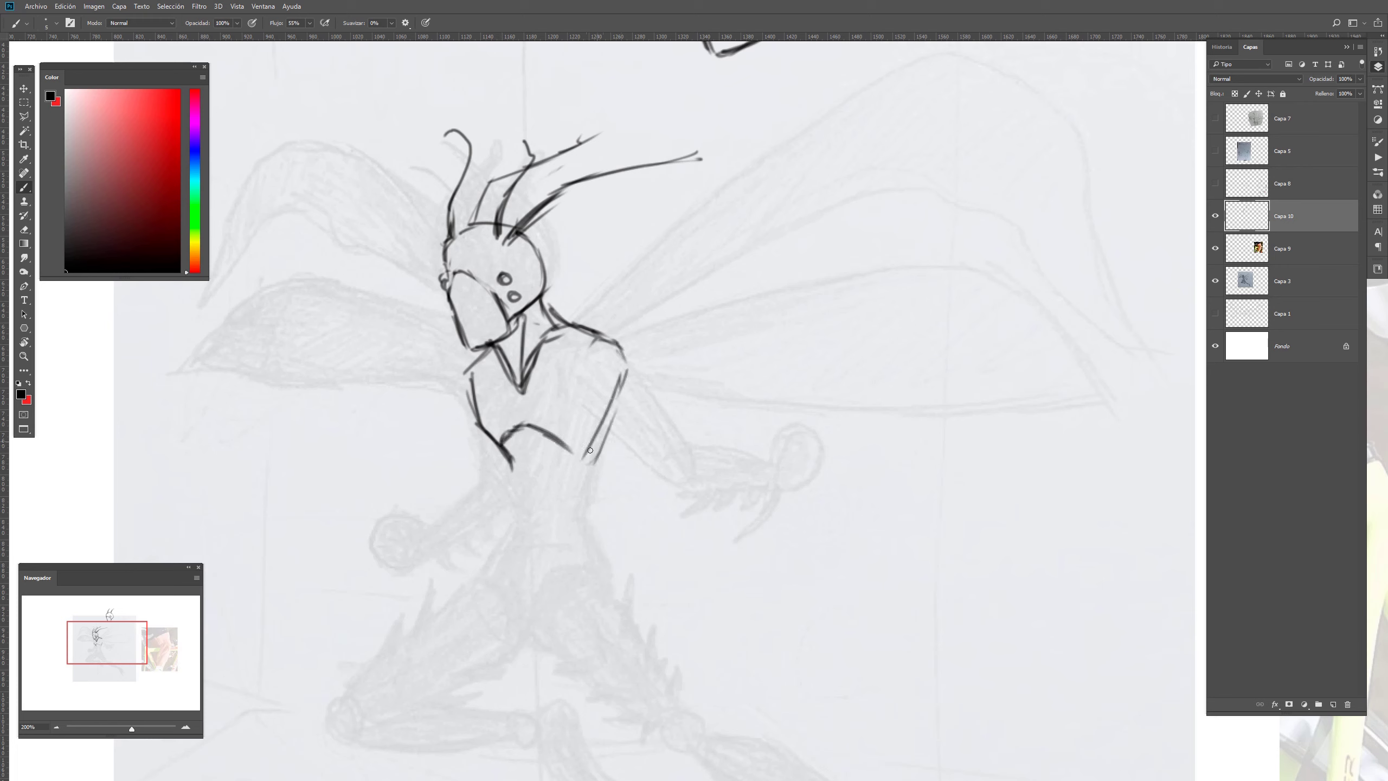
{"action": "left_click_drag", "start_coordinate": [625, 380], "coordinate": [621, 405]}
{"action": "left_click_drag", "start_coordinate": [613, 394], "coordinate": [595, 450]}
- Extend the torso sides and add armored bands and the lower-right hip plate
{"action": "scroll", "coordinate": [697, 403], "scroll_direction": "down", "scroll_amount": 5}
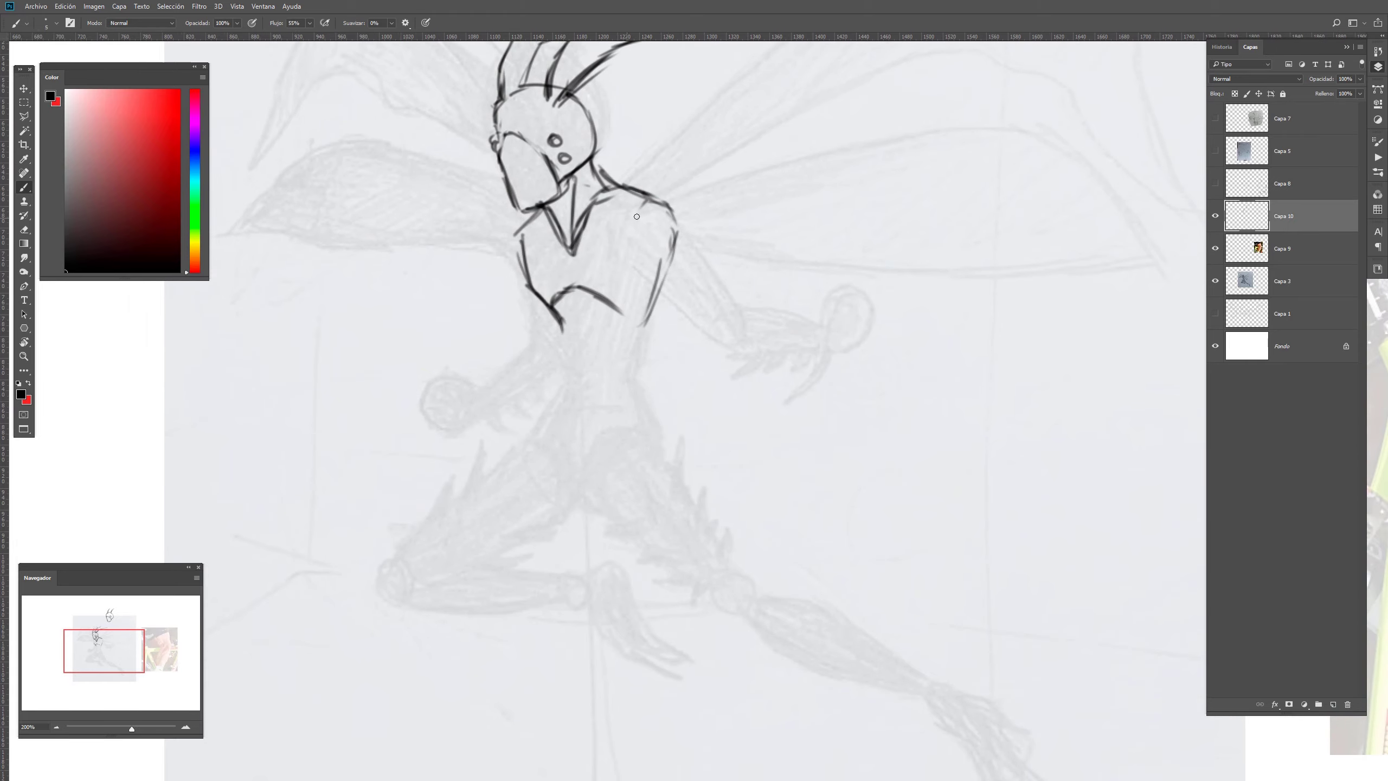
{"action": "left_click_drag", "start_coordinate": [552, 307], "coordinate": [562, 374]}
{"action": "mouse_move", "coordinate": [625, 315]}
{"action": "left_mouse_down"}
{"action": "mouse_move", "coordinate": [643, 325]}
{"action": "mouse_move", "coordinate": [625, 383]}
{"action": "left_mouse_up"}
{"action": "mouse_move", "coordinate": [584, 323]}
{"action": "left_mouse_down"}
{"action": "mouse_move", "coordinate": [630, 339]}
{"action": "mouse_move", "coordinate": [581, 350]}
{"action": "mouse_move", "coordinate": [595, 354]}
{"action": "mouse_move", "coordinate": [567, 380]}
{"action": "mouse_move", "coordinate": [602, 395]}
{"action": "mouse_move", "coordinate": [591, 382]}
{"action": "mouse_move", "coordinate": [618, 384]}
{"action": "mouse_move", "coordinate": [564, 391]}
{"action": "mouse_move", "coordinate": [581, 409]}
{"action": "mouse_move", "coordinate": [635, 376]}
{"action": "mouse_move", "coordinate": [628, 404]}
{"action": "mouse_move", "coordinate": [667, 411]}
{"action": "mouse_move", "coordinate": [663, 389]}
{"action": "mouse_move", "coordinate": [671, 440]}
{"action": "left_mouse_up"}
{"action": "mouse_move", "coordinate": [645, 385]}
{"action": "left_mouse_down"}
{"action": "mouse_move", "coordinate": [661, 392]}
{"action": "mouse_move", "coordinate": [600, 401]}
{"action": "mouse_move", "coordinate": [547, 383]}
{"action": "mouse_move", "coordinate": [531, 424]}
{"action": "mouse_move", "coordinate": [589, 489]}
{"action": "mouse_move", "coordinate": [655, 437]}
{"action": "left_mouse_up"}
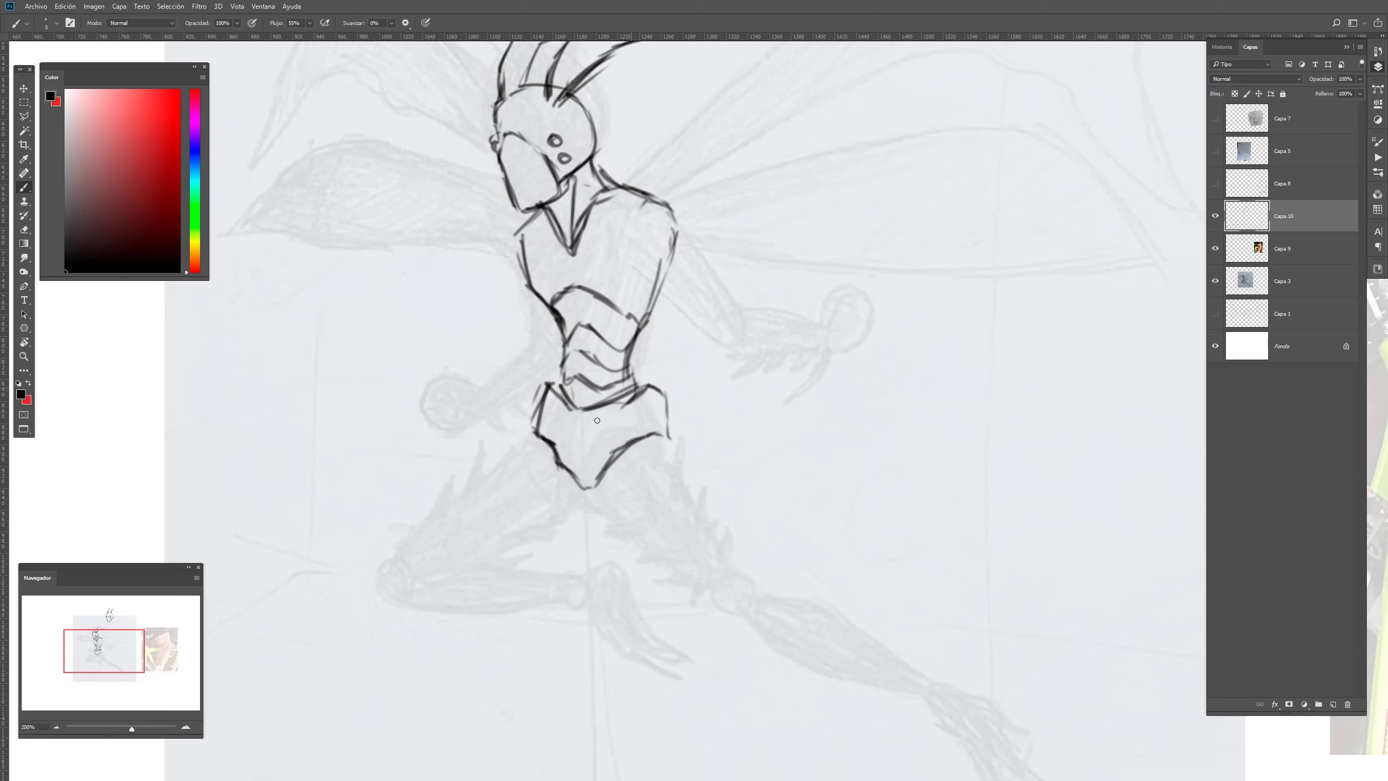
- Erase the lower V-shaped leg lines and redraw the hip plates' lower edges
{"action": "key", "text": "e"}
{"action": "mouse_move", "coordinate": [604, 487]}
{"action": "left_mouse_down"}
{"action": "mouse_move", "coordinate": [571, 493]}
{"action": "mouse_move", "coordinate": [639, 446]}
{"action": "mouse_move", "coordinate": [554, 479]}
{"action": "mouse_move", "coordinate": [614, 462]}
{"action": "left_mouse_up"}
{"action": "key", "text": "b"}
{"action": "mouse_move", "coordinate": [535, 431]}
{"action": "left_mouse_down"}
{"action": "mouse_move", "coordinate": [554, 453]}
{"action": "mouse_move", "coordinate": [625, 431]}
{"action": "mouse_move", "coordinate": [623, 449]}
{"action": "mouse_move", "coordinate": [602, 427]}
{"action": "mouse_move", "coordinate": [643, 466]}
{"action": "mouse_move", "coordinate": [668, 426]}
{"action": "mouse_move", "coordinate": [650, 383]}
{"action": "left_mouse_up"}
{"action": "mouse_move", "coordinate": [612, 436]}
{"action": "left_mouse_down"}
{"action": "mouse_move", "coordinate": [567, 458]}
{"action": "mouse_move", "coordinate": [550, 451]}
{"action": "mouse_move", "coordinate": [537, 428]}
{"action": "mouse_move", "coordinate": [555, 390]}
{"action": "left_mouse_up"}
{"action": "mouse_move", "coordinate": [604, 434]}
{"action": "left_mouse_down"}
{"action": "mouse_move", "coordinate": [647, 473]}
{"action": "mouse_move", "coordinate": [584, 434]}
{"action": "left_mouse_up"}
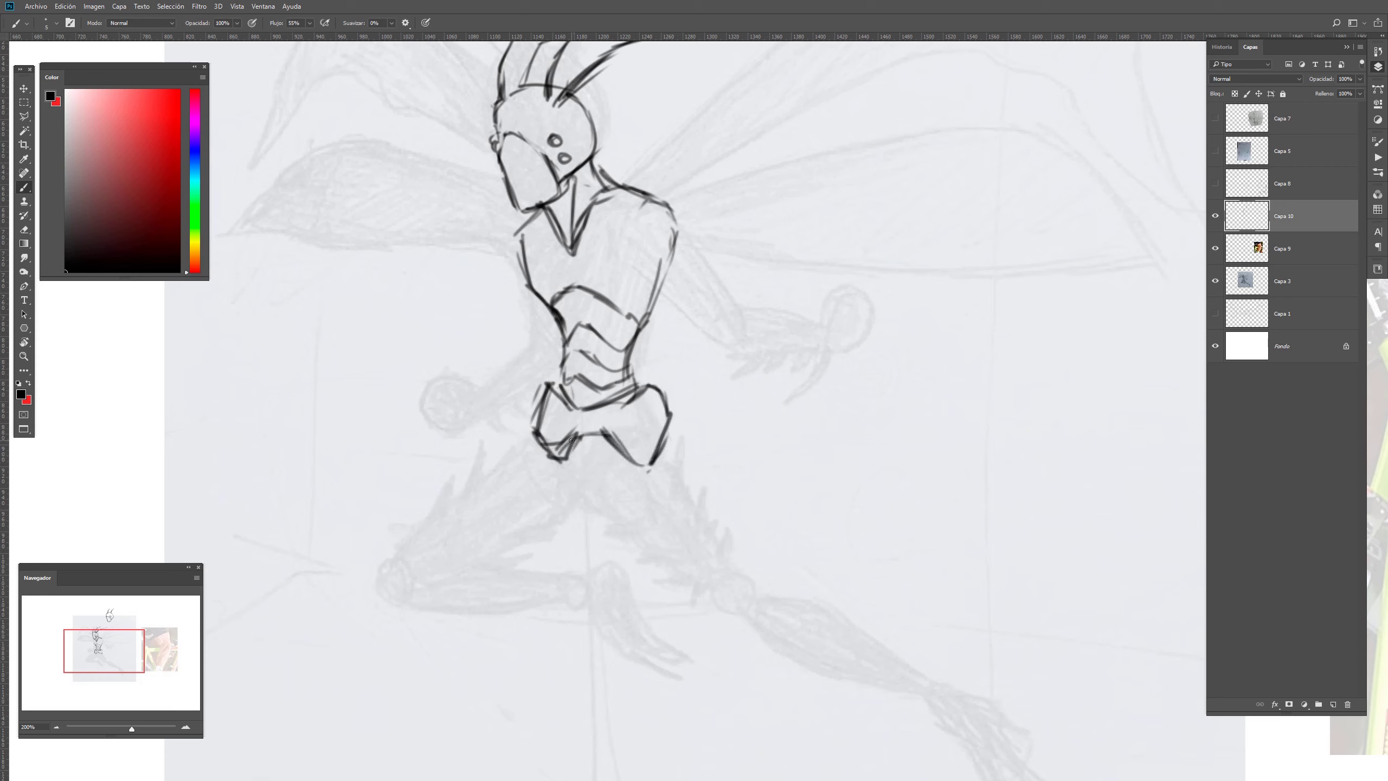
{"action": "left_click_drag", "start_coordinate": [680, 376], "coordinate": [649, 280]}
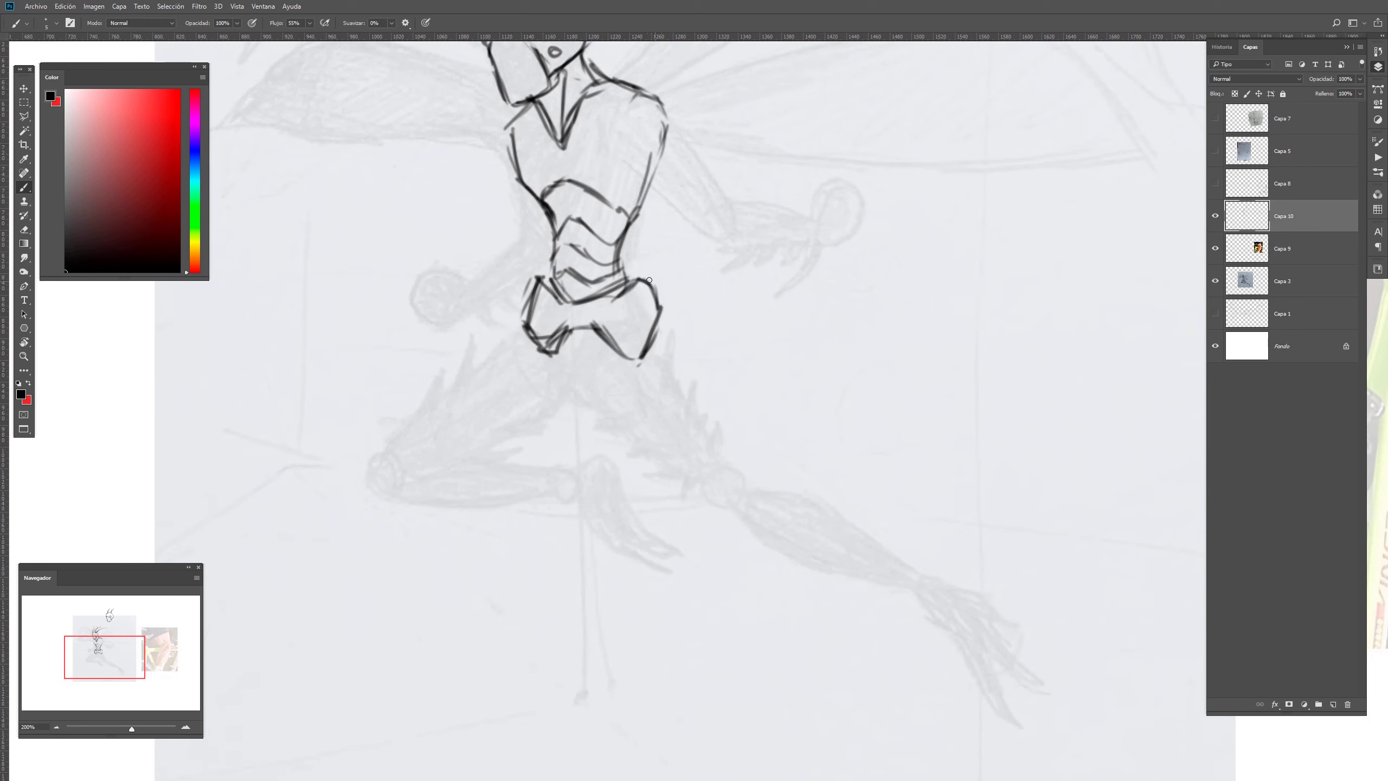
- Draw the right and left shoulder pads and upper arms
{"action": "mouse_move", "coordinate": [717, 83]}
{"action": "left_mouse_down"}
{"action": "mouse_move", "coordinate": [695, 268]}
{"action": "mouse_move", "coordinate": [615, 287]}
{"action": "left_mouse_up"}
{"action": "mouse_move", "coordinate": [622, 283]}
{"action": "left_mouse_down"}
{"action": "mouse_move", "coordinate": [601, 328]}
{"action": "mouse_move", "coordinate": [644, 368]}
{"action": "mouse_move", "coordinate": [681, 327]}
{"action": "mouse_move", "coordinate": [695, 334]}
{"action": "mouse_move", "coordinate": [624, 284]}
{"action": "mouse_move", "coordinate": [680, 302]}
{"action": "mouse_move", "coordinate": [689, 335]}
{"action": "left_mouse_up"}
{"action": "mouse_move", "coordinate": [498, 294]}
{"action": "left_mouse_down"}
{"action": "mouse_move", "coordinate": [460, 315]}
{"action": "mouse_move", "coordinate": [471, 310]}
{"action": "mouse_move", "coordinate": [465, 354]}
{"action": "mouse_move", "coordinate": [500, 376]}
{"action": "left_mouse_up"}
{"action": "left_click_drag", "start_coordinate": [462, 306], "coordinate": [460, 359]}
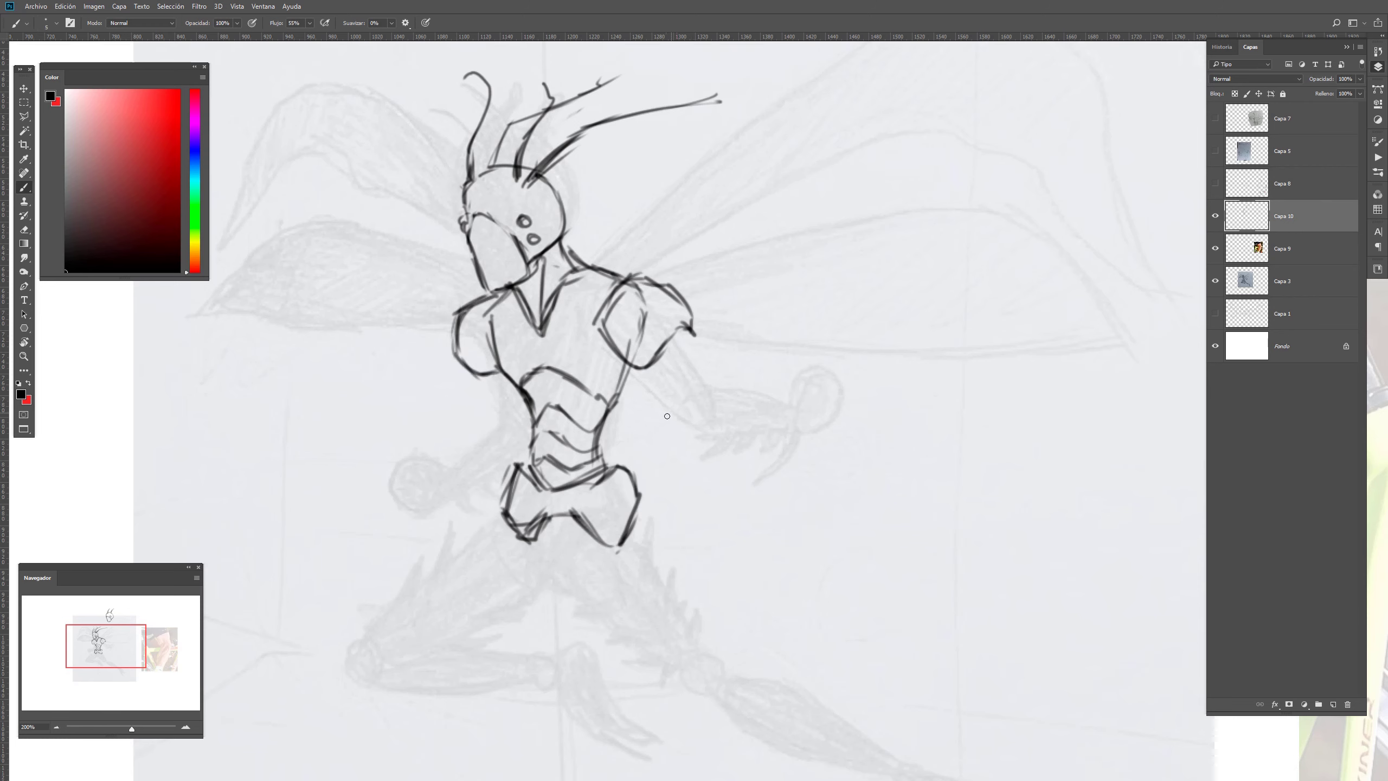
- Darken the lower-left pelvis and ink the left leg diagonally down to a boot
{"action": "scroll", "coordinate": [669, 347], "scroll_direction": "down", "scroll_amount": 5}
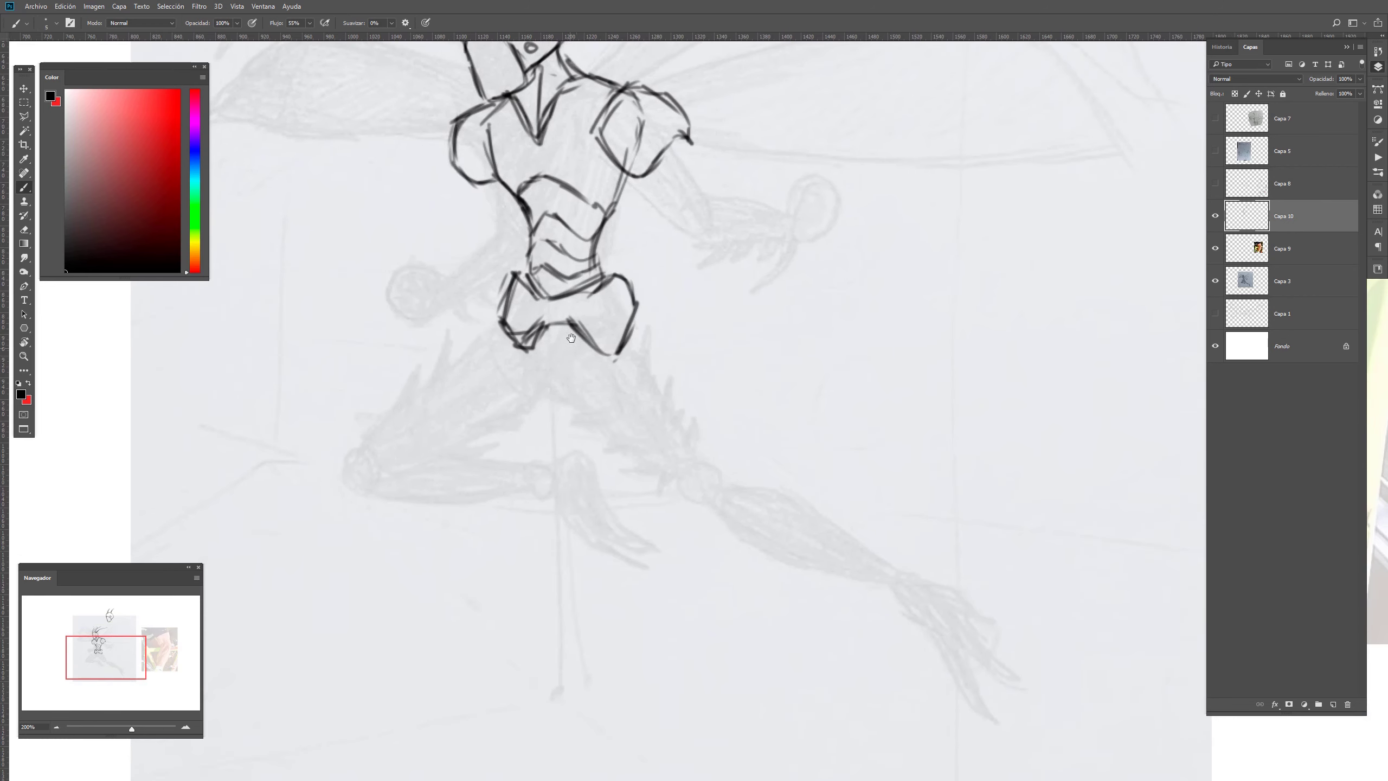
{"action": "mouse_move", "coordinate": [499, 343]}
{"action": "left_mouse_down"}
{"action": "mouse_move", "coordinate": [522, 357]}
{"action": "mouse_move", "coordinate": [495, 340]}
{"action": "mouse_move", "coordinate": [479, 353]}
{"action": "mouse_move", "coordinate": [505, 368]}
{"action": "mouse_move", "coordinate": [475, 348]}
{"action": "mouse_move", "coordinate": [511, 369]}
{"action": "left_mouse_up"}
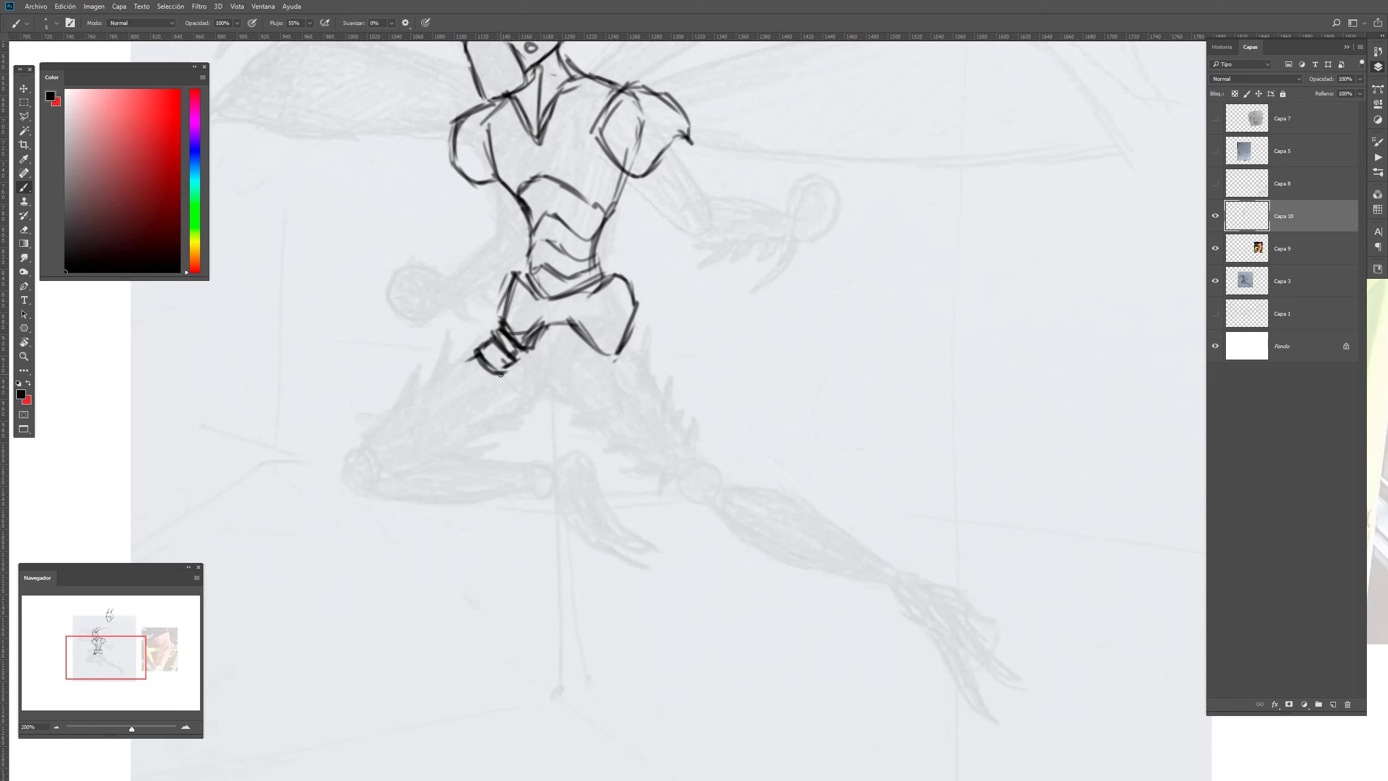
{"action": "mouse_move", "coordinate": [499, 380]}
{"action": "left_mouse_down"}
{"action": "mouse_move", "coordinate": [490, 404]}
{"action": "mouse_move", "coordinate": [431, 436]}
{"action": "left_mouse_up"}
{"action": "mouse_move", "coordinate": [478, 353]}
{"action": "left_mouse_down"}
{"action": "mouse_move", "coordinate": [355, 465]}
{"action": "mouse_move", "coordinate": [396, 472]}
{"action": "mouse_move", "coordinate": [449, 420]}
{"action": "left_mouse_up"}
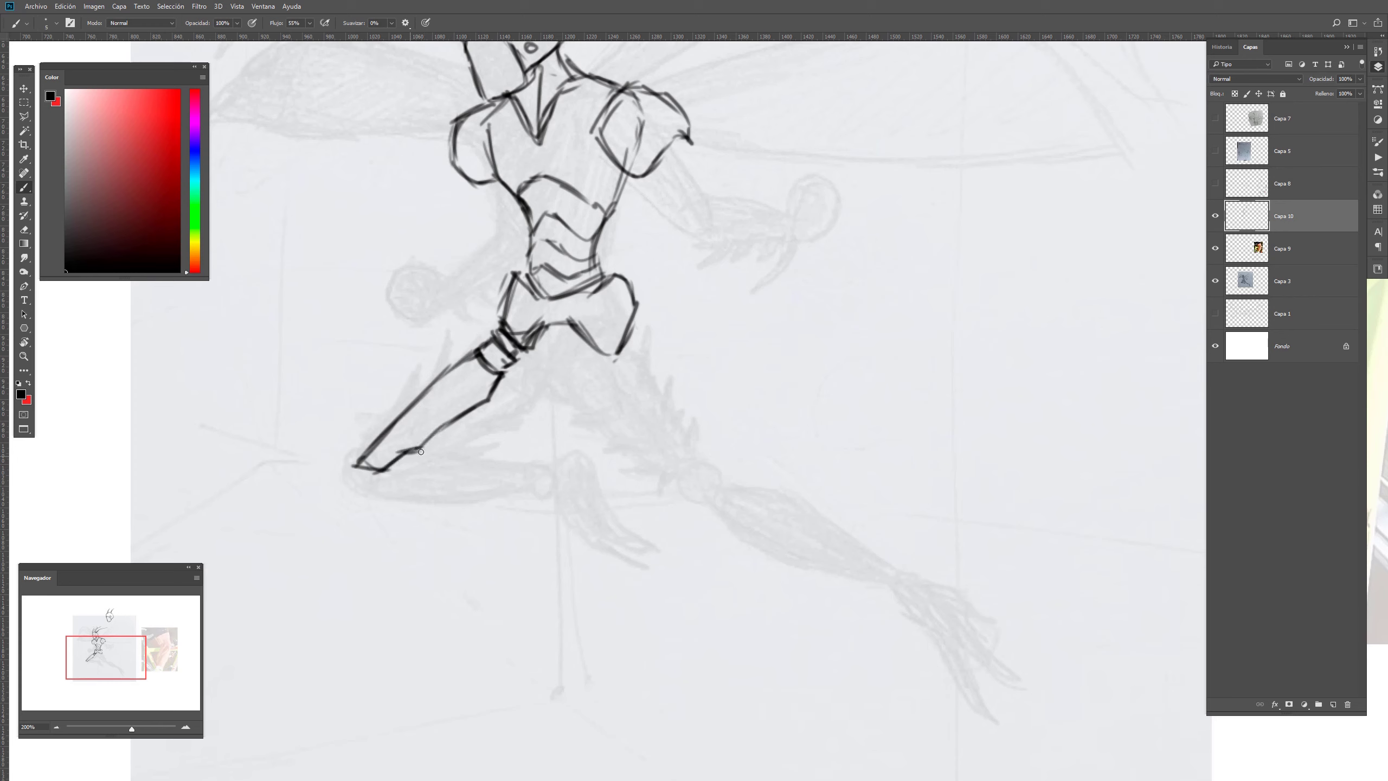
{"action": "mouse_move", "coordinate": [383, 464]}
{"action": "left_mouse_down"}
{"action": "mouse_move", "coordinate": [342, 469]}
{"action": "mouse_move", "coordinate": [356, 502]}
{"action": "mouse_move", "coordinate": [416, 491]}
{"action": "mouse_move", "coordinate": [403, 453]}
{"action": "left_mouse_up"}
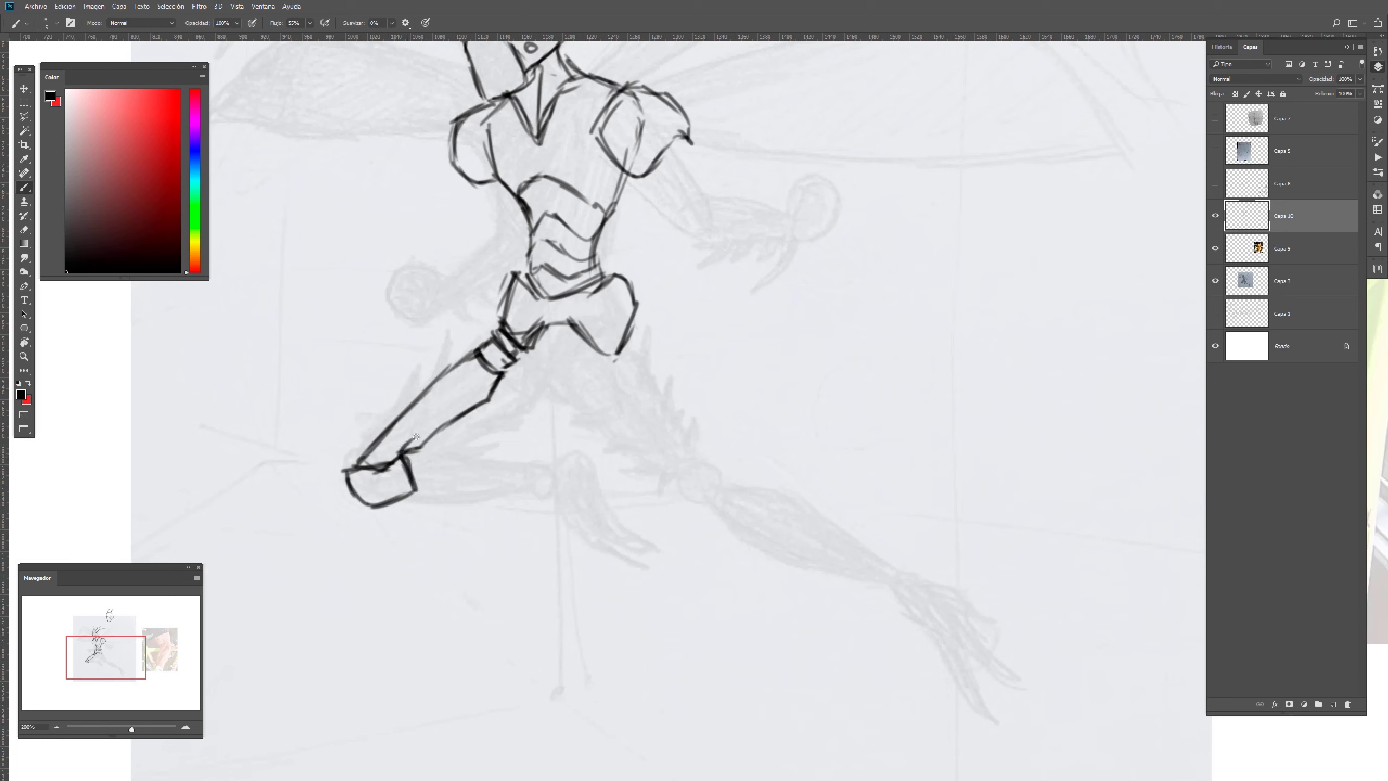
{"action": "key", "text": "e"}
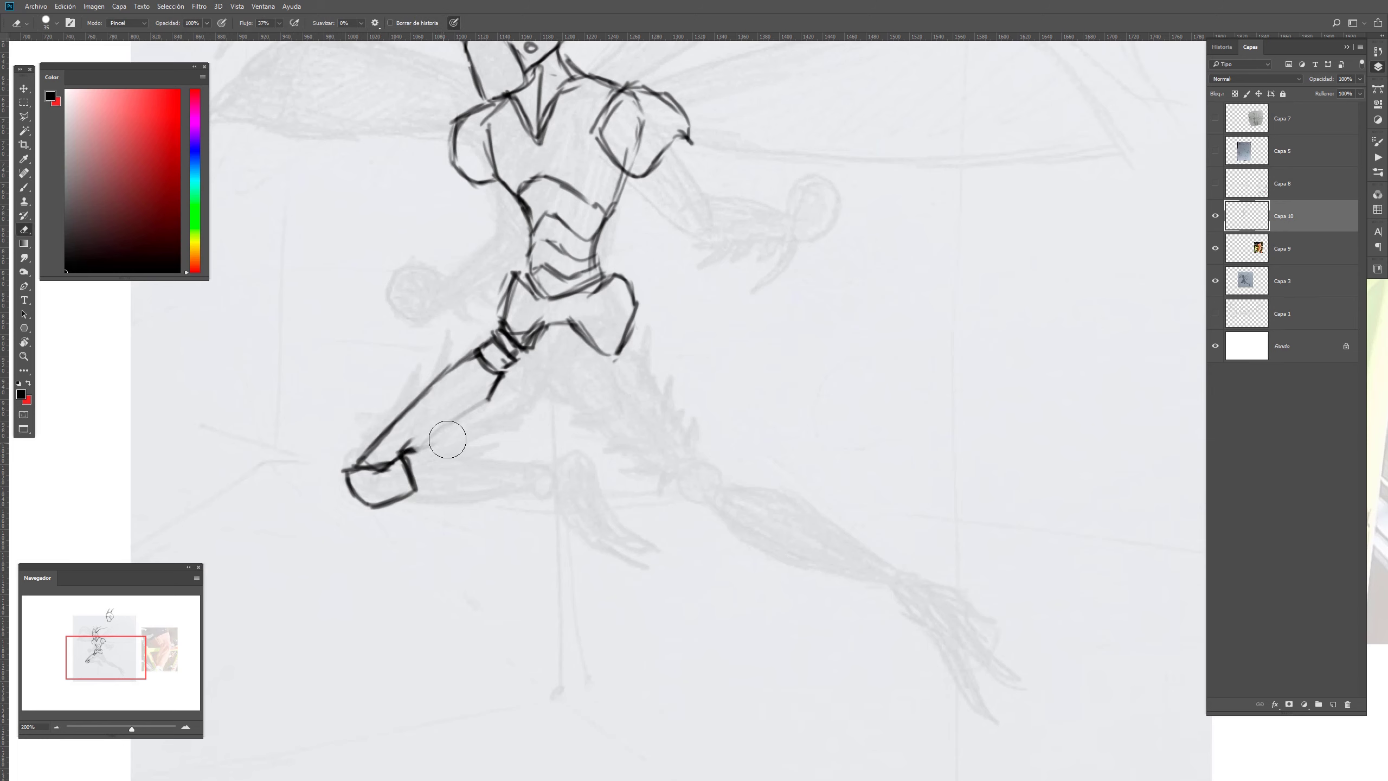
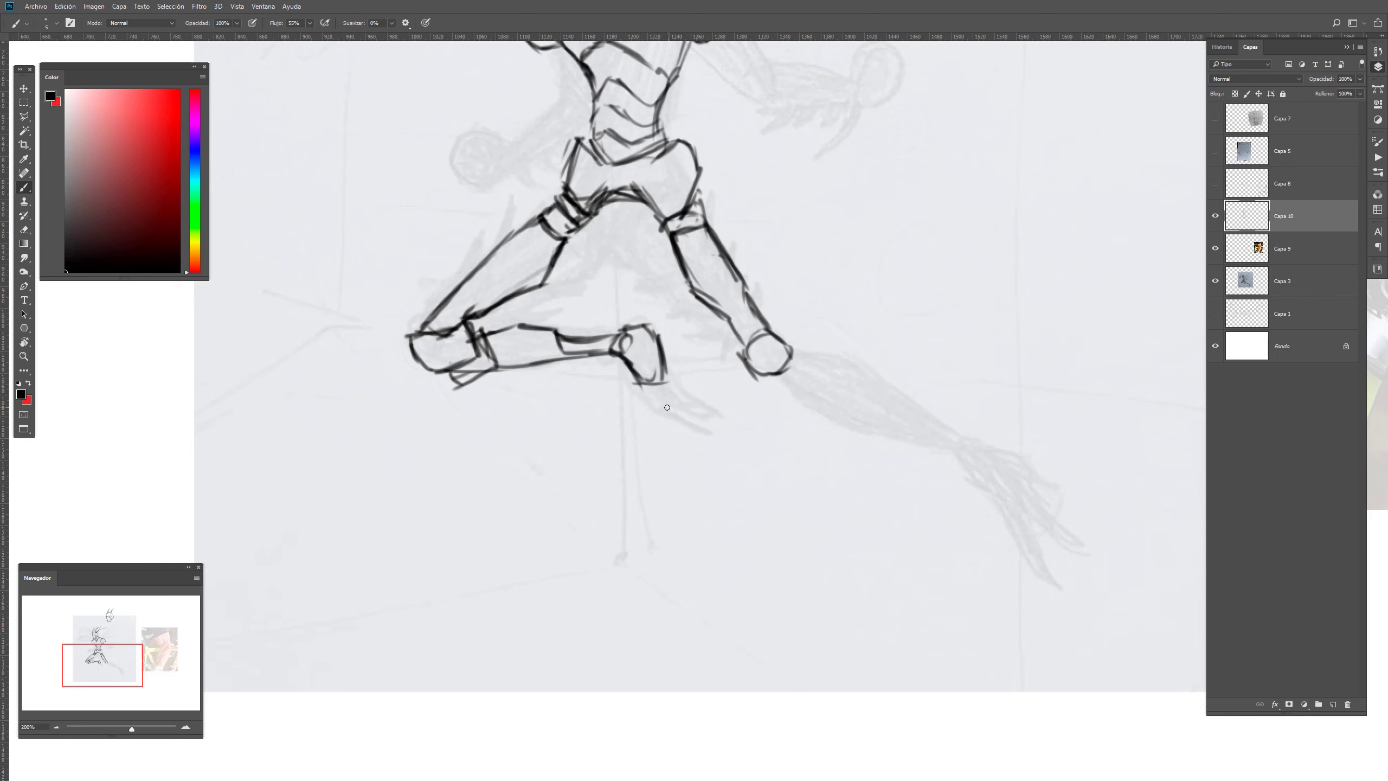
- Ink the knee joint, foot outline and shin lines of the rear leg
{"action": "mouse_move", "coordinate": [608, 356]}
{"action": "left_mouse_down"}
{"action": "mouse_move", "coordinate": [664, 370]}
{"action": "mouse_move", "coordinate": [685, 414]}
{"action": "mouse_move", "coordinate": [668, 417]}
{"action": "mouse_move", "coordinate": [710, 426]}
{"action": "left_mouse_up"}
{"action": "mouse_move", "coordinate": [659, 377]}
{"action": "left_mouse_down"}
{"action": "mouse_move", "coordinate": [668, 411]}
{"action": "mouse_move", "coordinate": [732, 435]}
{"action": "mouse_move", "coordinate": [684, 438]}
{"action": "left_mouse_up"}
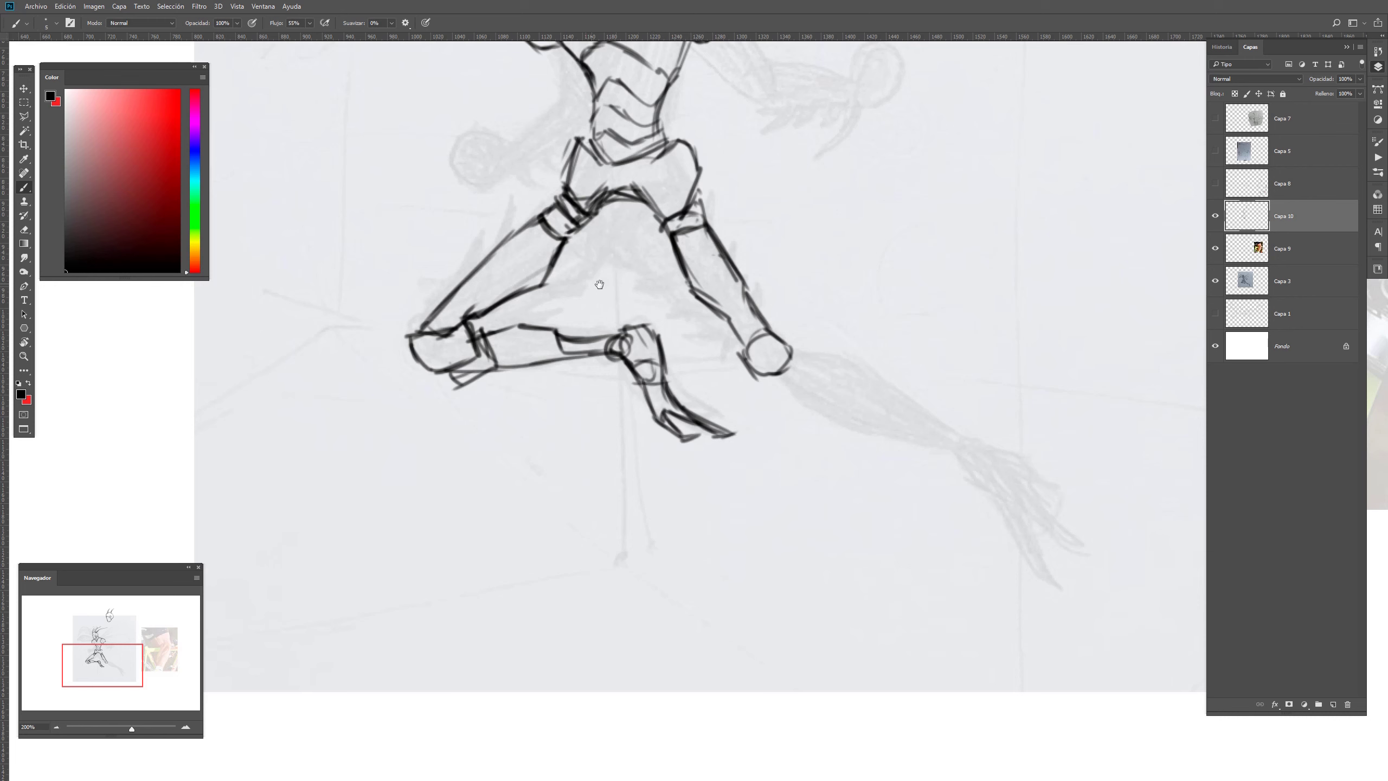
{"action": "mouse_move", "coordinate": [600, 284]}
{"action": "left_mouse_down"}
{"action": "mouse_move", "coordinate": [491, 328]}
{"action": "mouse_move", "coordinate": [340, 317]}
{"action": "left_mouse_up"}
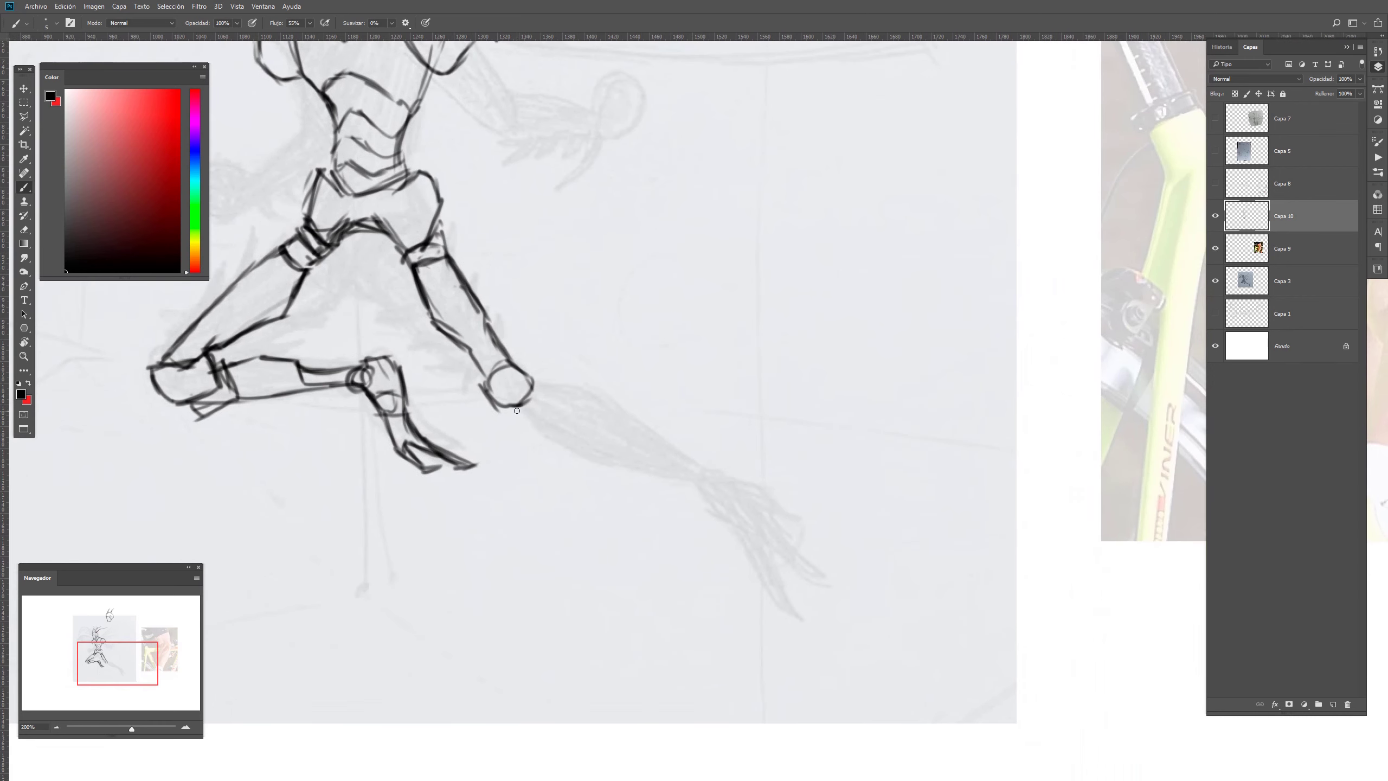
{"action": "left_click_drag", "start_coordinate": [530, 407], "coordinate": [555, 442]}
{"action": "mouse_move", "coordinate": [496, 402]}
{"action": "left_mouse_down"}
{"action": "mouse_move", "coordinate": [507, 433]}
{"action": "mouse_move", "coordinate": [554, 459]}
{"action": "mouse_move", "coordinate": [546, 405]}
{"action": "mouse_move", "coordinate": [572, 409]}
{"action": "mouse_move", "coordinate": [584, 481]}
{"action": "left_mouse_up"}
{"action": "left_click_drag", "start_coordinate": [537, 446], "coordinate": [592, 480]}
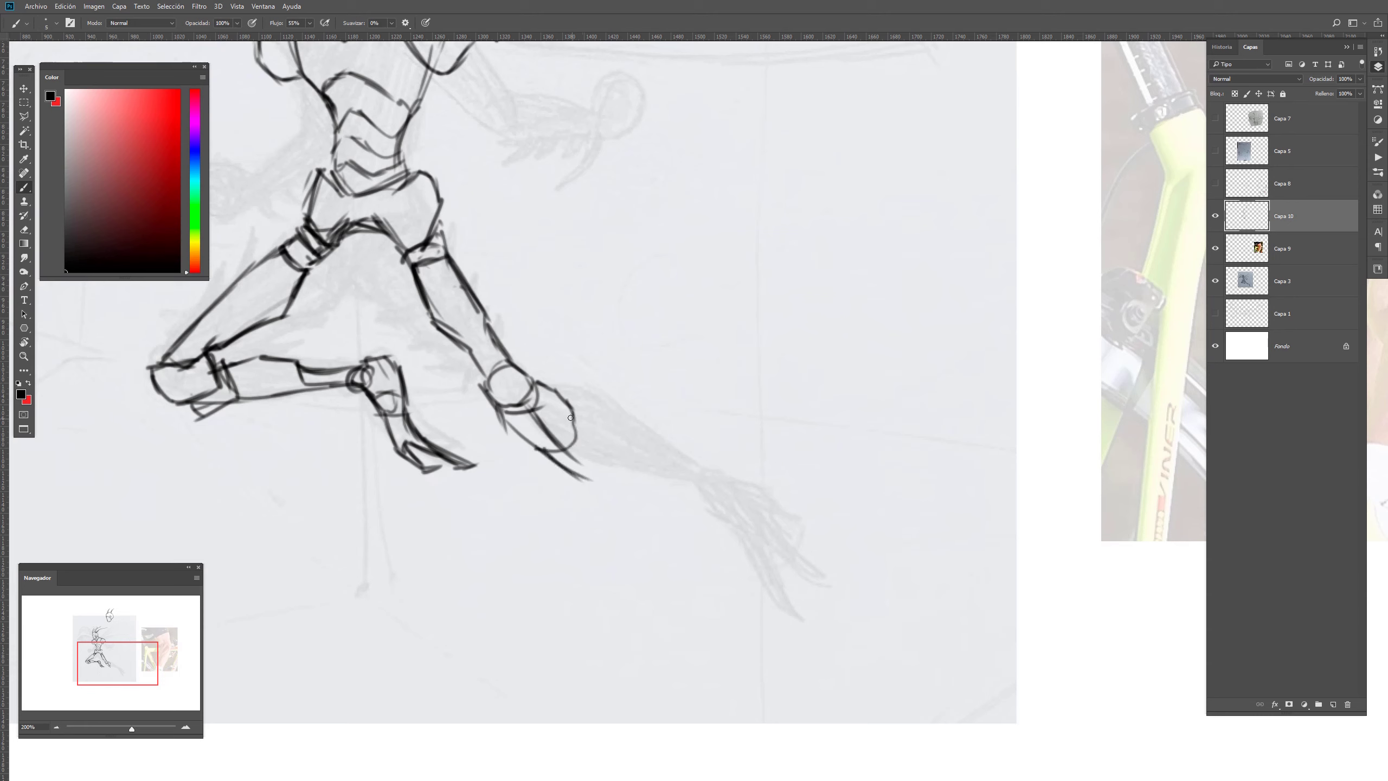
{"action": "left_click_drag", "start_coordinate": [571, 415], "coordinate": [643, 490]}
{"action": "mouse_move", "coordinate": [553, 455]}
{"action": "left_mouse_down"}
{"action": "mouse_move", "coordinate": [629, 505]}
{"action": "mouse_move", "coordinate": [645, 487]}
{"action": "mouse_move", "coordinate": [622, 510]}
{"action": "mouse_move", "coordinate": [654, 495]}
{"action": "left_mouse_up"}
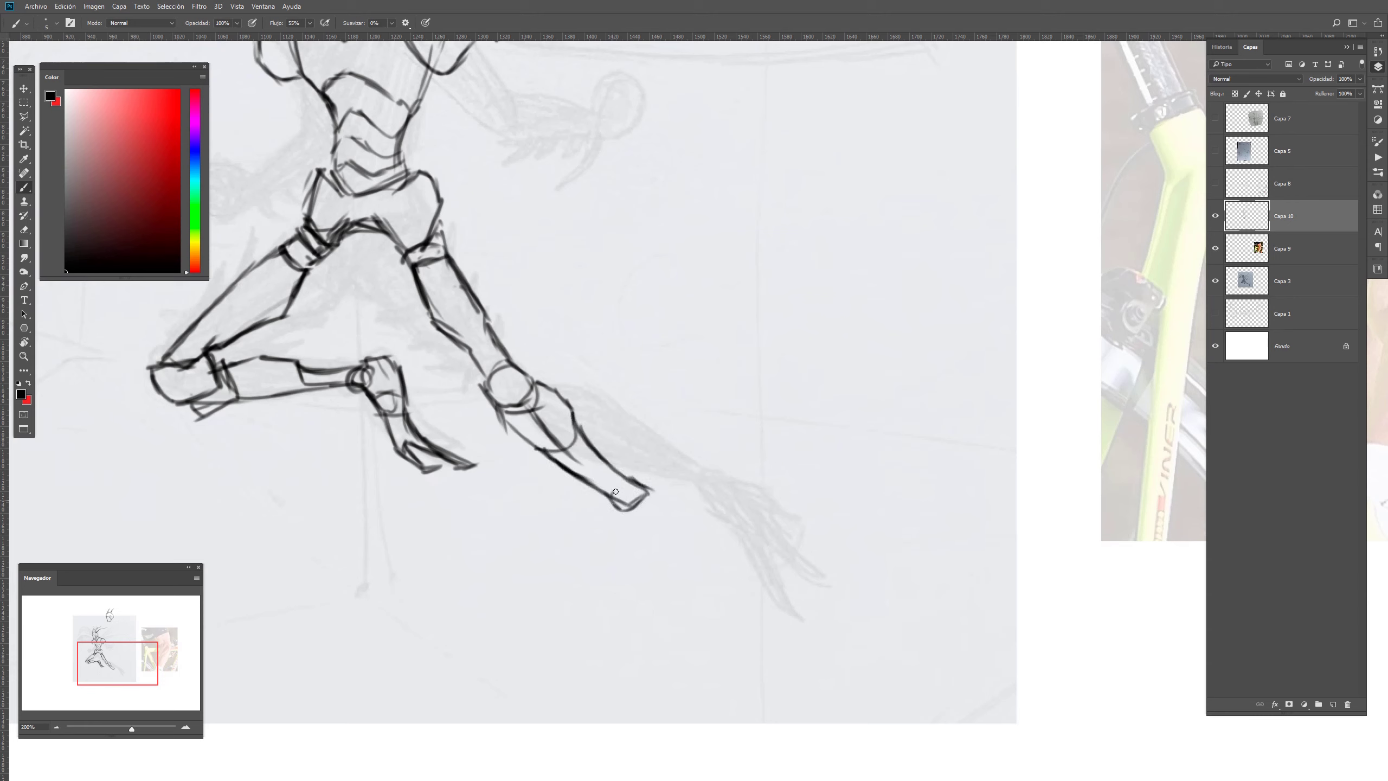
{"action": "left_click_drag", "start_coordinate": [549, 443], "coordinate": [622, 500]}
- Redraw the lower shin line and add clawed toes and ankle marks, undoing stray strokes
{"action": "key", "text": "ctrl+z"}
{"action": "mouse_move", "coordinate": [568, 449]}
{"action": "left_mouse_down"}
{"action": "mouse_move", "coordinate": [627, 499]}
{"action": "mouse_move", "coordinate": [667, 509]}
{"action": "mouse_move", "coordinate": [665, 495]}
{"action": "mouse_move", "coordinate": [686, 554]}
{"action": "mouse_move", "coordinate": [651, 567]}
{"action": "mouse_move", "coordinate": [664, 578]}
{"action": "left_mouse_up"}
{"action": "mouse_move", "coordinate": [662, 503]}
{"action": "left_mouse_down"}
{"action": "mouse_move", "coordinate": [695, 554]}
{"action": "mouse_move", "coordinate": [668, 548]}
{"action": "mouse_move", "coordinate": [720, 580]}
{"action": "mouse_move", "coordinate": [651, 597]}
{"action": "mouse_move", "coordinate": [680, 615]}
{"action": "left_mouse_up"}
{"action": "key", "text": "ctrl+z"}
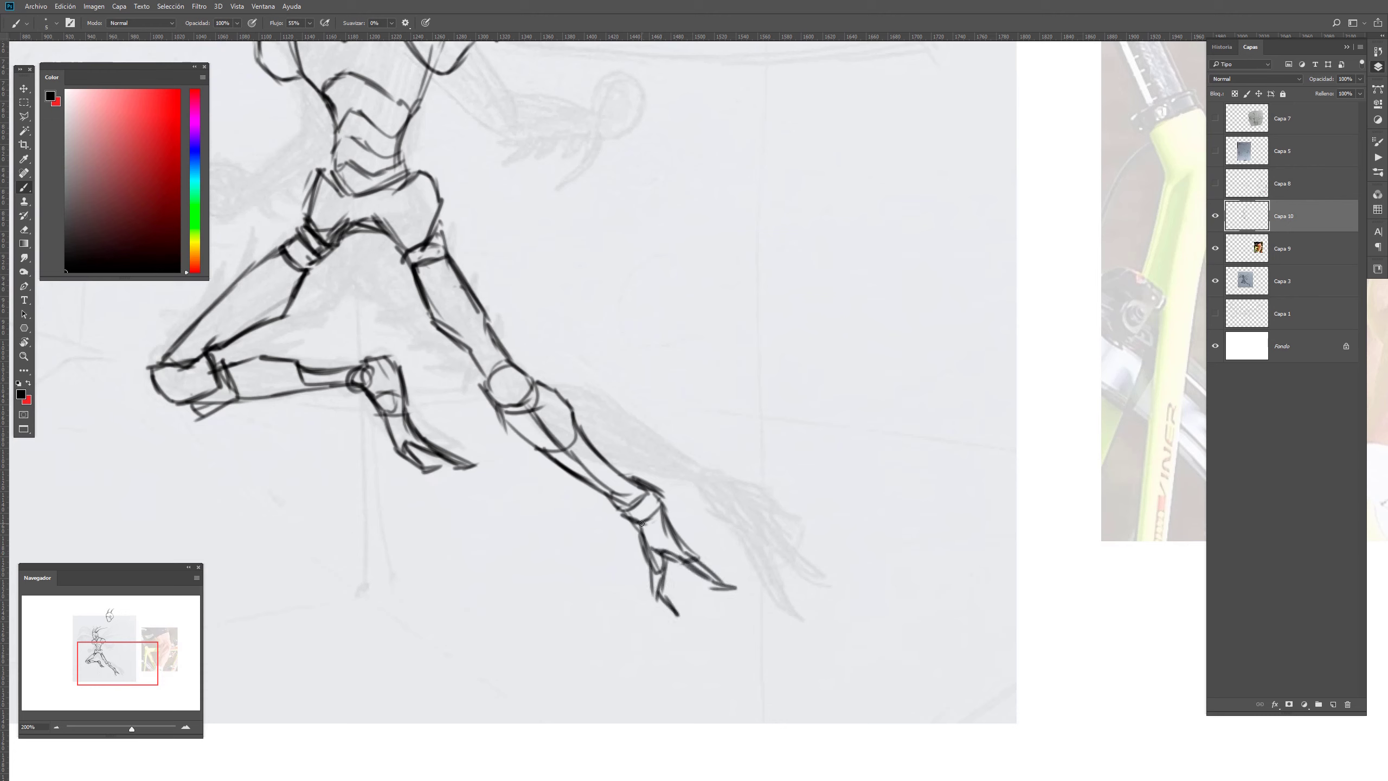
{"action": "left_click_drag", "start_coordinate": [641, 523], "coordinate": [658, 563]}
{"action": "left_click_drag", "start_coordinate": [633, 526], "coordinate": [617, 501]}
{"action": "mouse_move", "coordinate": [595, 331]}
{"action": "left_mouse_down"}
{"action": "mouse_move", "coordinate": [726, 454]}
{"action": "mouse_move", "coordinate": [816, 392]}
{"action": "mouse_move", "coordinate": [780, 477]}
{"action": "mouse_move", "coordinate": [846, 512]}
{"action": "mouse_move", "coordinate": [886, 480]}
{"action": "mouse_move", "coordinate": [877, 536]}
{"action": "mouse_move", "coordinate": [803, 548]}
{"action": "left_mouse_up"}
- Ink the right arm and the figure's left side below the shoulders, erasing the outer arm contour
{"action": "mouse_move", "coordinate": [645, 275]}
{"action": "left_mouse_down"}
{"action": "mouse_move", "coordinate": [671, 252]}
{"action": "mouse_move", "coordinate": [694, 287]}
{"action": "mouse_move", "coordinate": [676, 337]}
{"action": "left_mouse_up"}
{"action": "mouse_move", "coordinate": [675, 250]}
{"action": "left_mouse_down"}
{"action": "mouse_move", "coordinate": [694, 302]}
{"action": "mouse_move", "coordinate": [713, 312]}
{"action": "left_mouse_up"}
{"action": "mouse_move", "coordinate": [453, 289]}
{"action": "left_mouse_down"}
{"action": "mouse_move", "coordinate": [476, 306]}
{"action": "mouse_move", "coordinate": [466, 328]}
{"action": "mouse_move", "coordinate": [484, 364]}
{"action": "left_mouse_up"}
{"action": "key", "text": "e"}
{"action": "left_click_drag", "start_coordinate": [678, 257], "coordinate": [703, 324]}
{"action": "key", "text": "b"}
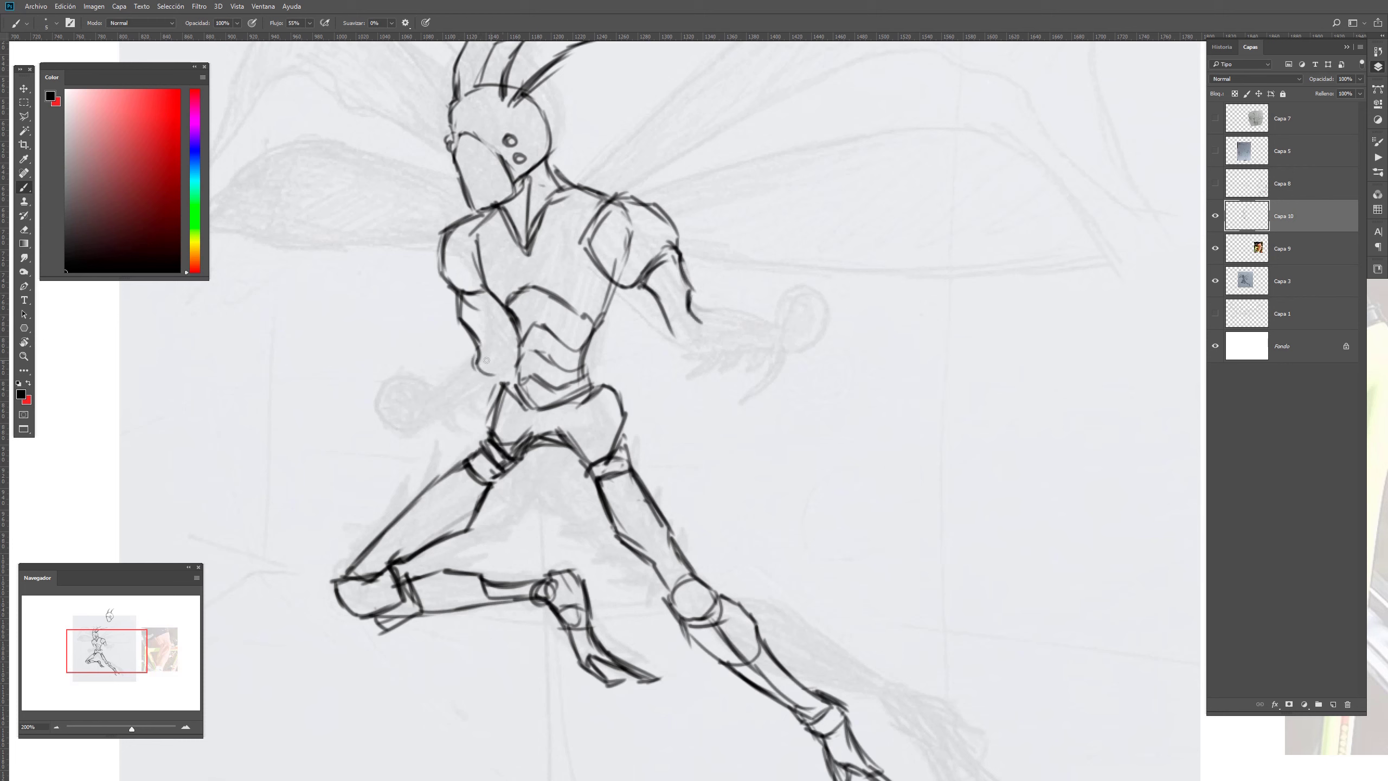
- Ink the left torso side, the front wrist and hand outline, and the back arm from the waist
{"action": "mouse_move", "coordinate": [502, 309]}
{"action": "left_mouse_down"}
{"action": "mouse_move", "coordinate": [506, 370]}
{"action": "mouse_move", "coordinate": [499, 305]}
{"action": "left_mouse_up"}
{"action": "mouse_move", "coordinate": [690, 325]}
{"action": "left_mouse_down"}
{"action": "mouse_move", "coordinate": [681, 348]}
{"action": "mouse_move", "coordinate": [668, 340]}
{"action": "left_mouse_up"}
{"action": "mouse_move", "coordinate": [664, 338]}
{"action": "left_mouse_down"}
{"action": "mouse_move", "coordinate": [685, 357]}
{"action": "mouse_move", "coordinate": [717, 344]}
{"action": "left_mouse_up"}
{"action": "mouse_move", "coordinate": [712, 340]}
{"action": "left_mouse_down"}
{"action": "mouse_move", "coordinate": [705, 359]}
{"action": "mouse_move", "coordinate": [735, 315]}
{"action": "mouse_move", "coordinate": [762, 341]}
{"action": "mouse_move", "coordinate": [788, 331]}
{"action": "mouse_move", "coordinate": [705, 355]}
{"action": "mouse_move", "coordinate": [787, 351]}
{"action": "mouse_move", "coordinate": [755, 331]}
{"action": "left_mouse_up"}
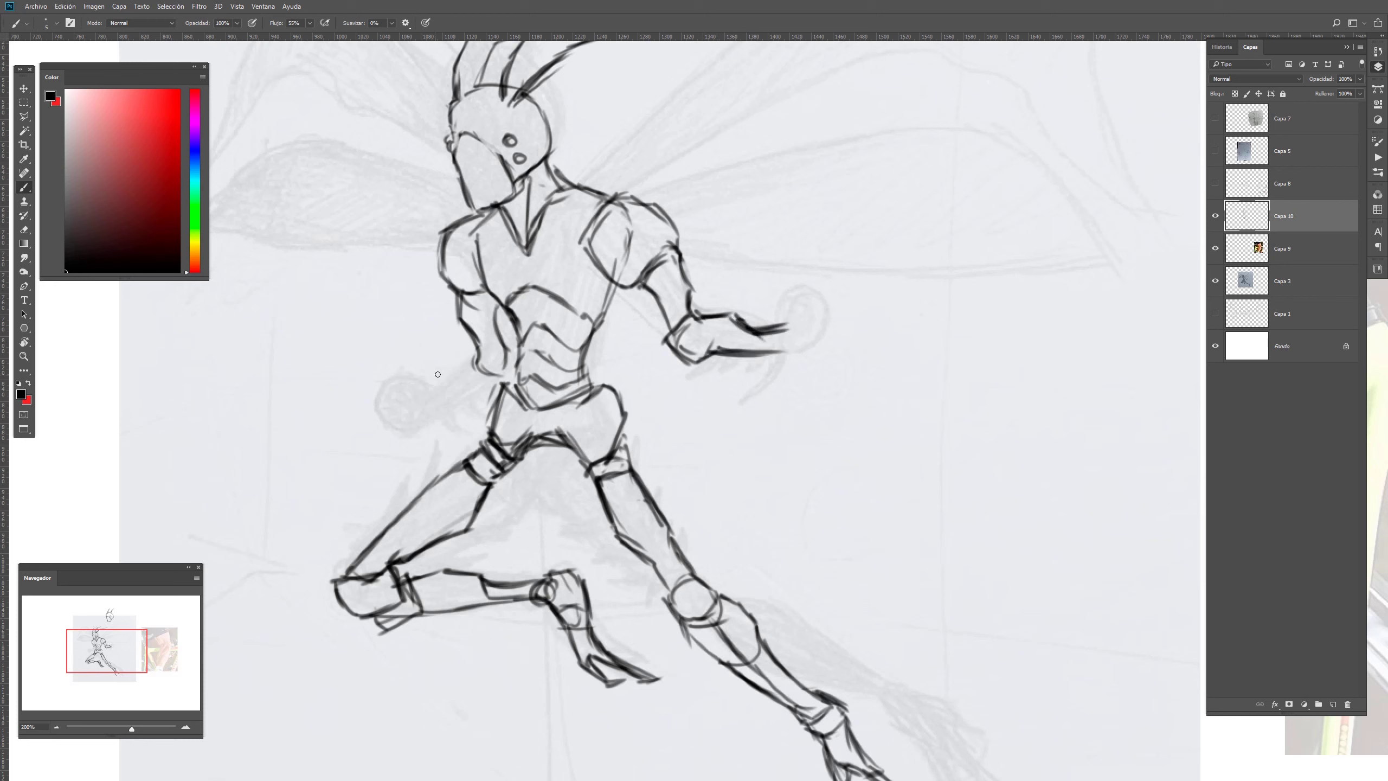
{"action": "left_click_drag", "start_coordinate": [482, 364], "coordinate": [453, 369]}
{"action": "left_click_drag", "start_coordinate": [451, 371], "coordinate": [410, 430]}
{"action": "mouse_move", "coordinate": [487, 392]}
{"action": "left_mouse_down"}
{"action": "mouse_move", "coordinate": [406, 395]}
{"action": "mouse_move", "coordinate": [490, 366]}
{"action": "left_mouse_up"}
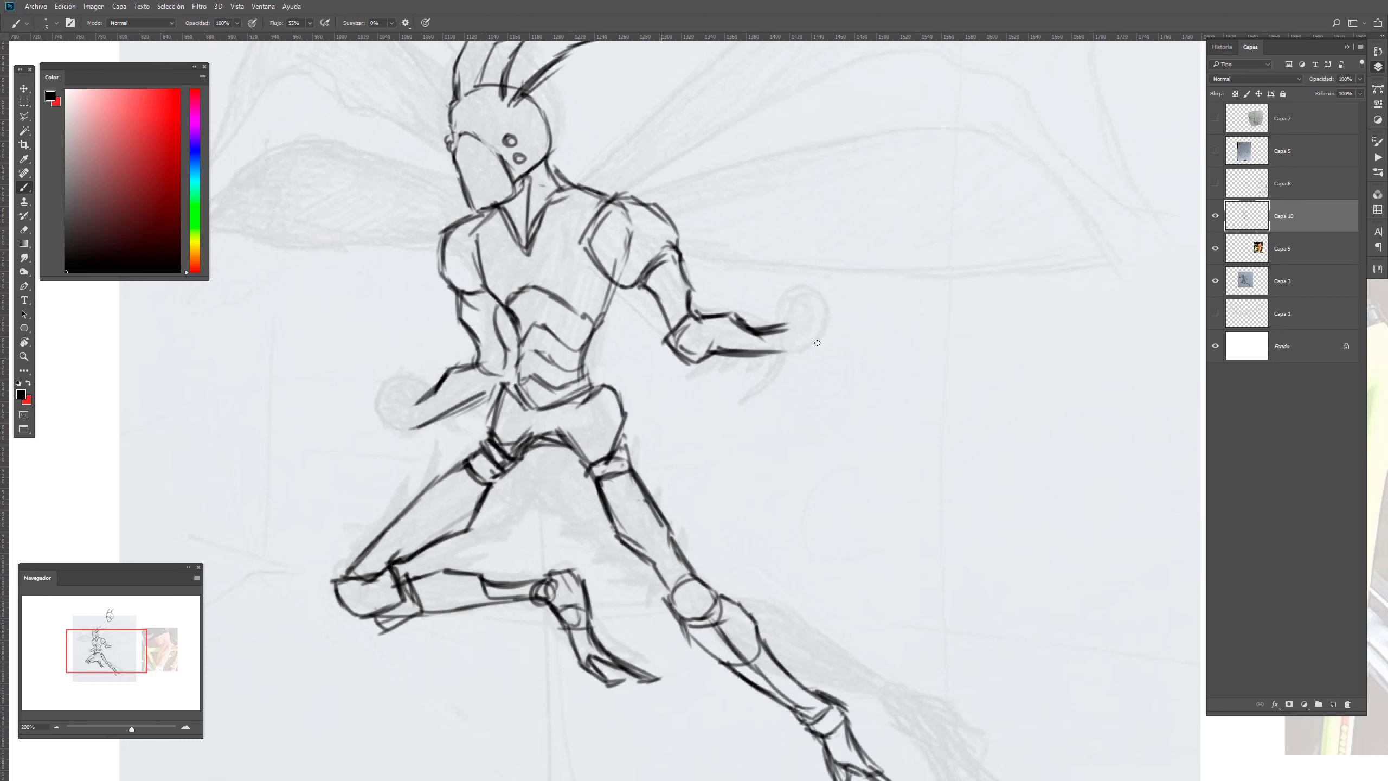
- Draw the clawed fingers on both hands, the hooked finger and the lower forearm line
{"action": "left_click_drag", "start_coordinate": [793, 317], "coordinate": [781, 351]}
{"action": "left_click_drag", "start_coordinate": [790, 319], "coordinate": [811, 311]}
{"action": "mouse_move", "coordinate": [836, 299]}
{"action": "left_mouse_down"}
{"action": "mouse_move", "coordinate": [709, 420]}
{"action": "mouse_move", "coordinate": [753, 410]}
{"action": "mouse_move", "coordinate": [766, 321]}
{"action": "mouse_move", "coordinate": [739, 320]}
{"action": "mouse_move", "coordinate": [769, 342]}
{"action": "left_mouse_up"}
{"action": "mouse_move", "coordinate": [759, 405]}
{"action": "left_mouse_down"}
{"action": "mouse_move", "coordinate": [735, 353]}
{"action": "mouse_move", "coordinate": [745, 390]}
{"action": "mouse_move", "coordinate": [736, 358]}
{"action": "mouse_move", "coordinate": [713, 347]}
{"action": "mouse_move", "coordinate": [743, 382]}
{"action": "left_mouse_up"}
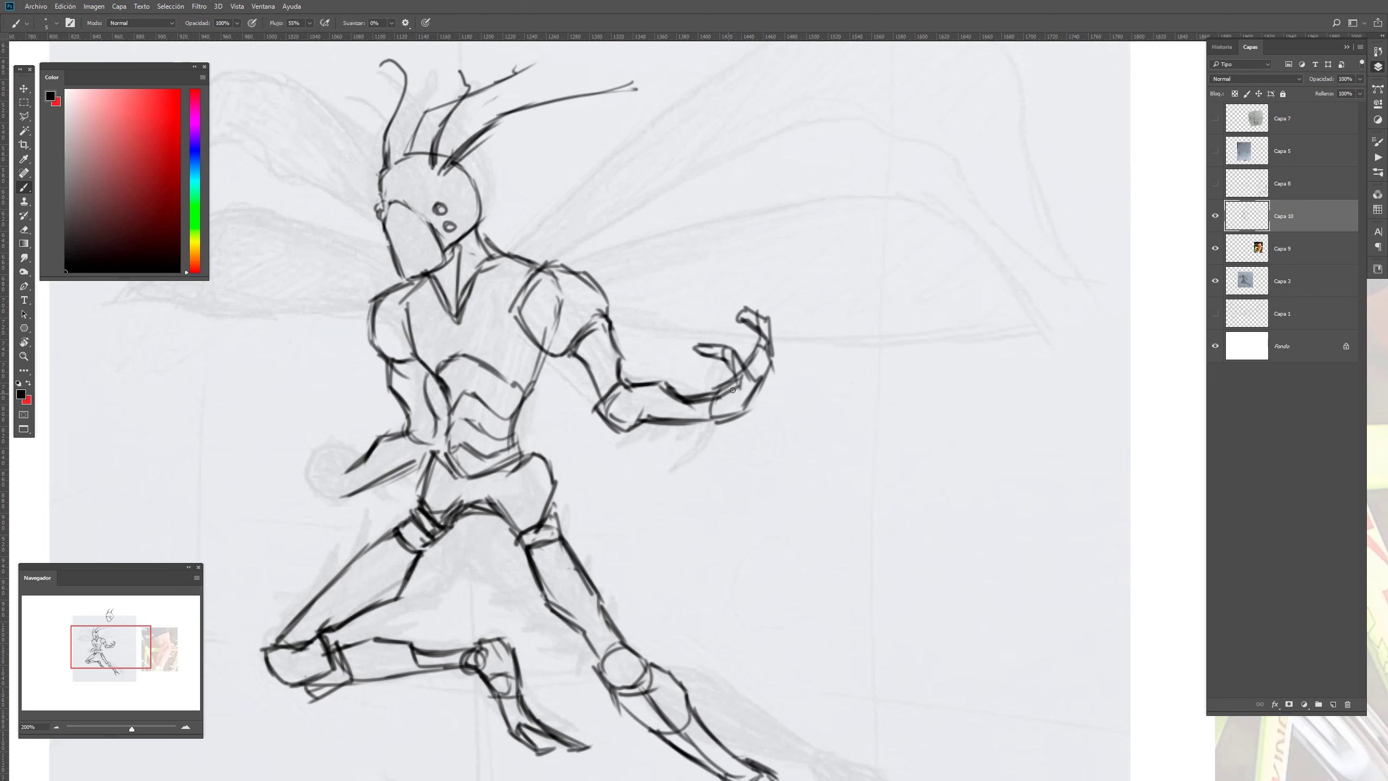
{"action": "mouse_move", "coordinate": [495, 430]}
{"action": "left_mouse_down"}
{"action": "mouse_move", "coordinate": [728, 347]}
{"action": "mouse_move", "coordinate": [546, 369]}
{"action": "mouse_move", "coordinate": [554, 395]}
{"action": "mouse_move", "coordinate": [586, 408]}
{"action": "mouse_move", "coordinate": [643, 376]}
{"action": "mouse_move", "coordinate": [556, 369]}
{"action": "mouse_move", "coordinate": [524, 340]}
{"action": "mouse_move", "coordinate": [547, 371]}
{"action": "mouse_move", "coordinate": [523, 346]}
{"action": "mouse_move", "coordinate": [543, 331]}
{"action": "mouse_move", "coordinate": [534, 355]}
{"action": "mouse_move", "coordinate": [559, 387]}
{"action": "mouse_move", "coordinate": [572, 346]}
{"action": "mouse_move", "coordinate": [580, 388]}
{"action": "left_mouse_up"}
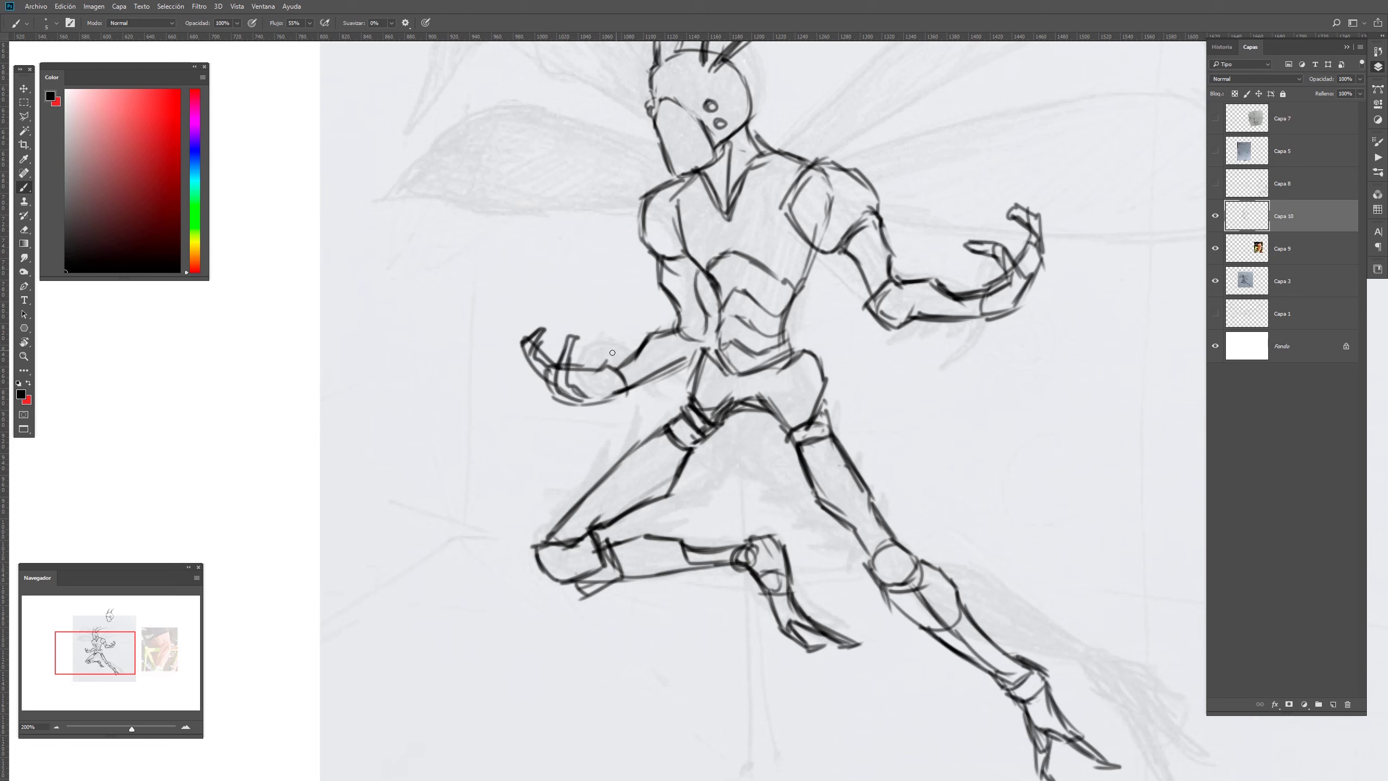
{"action": "left_click_drag", "start_coordinate": [601, 365], "coordinate": [574, 339]}
{"action": "left_click_drag", "start_coordinate": [635, 395], "coordinate": [680, 364]}
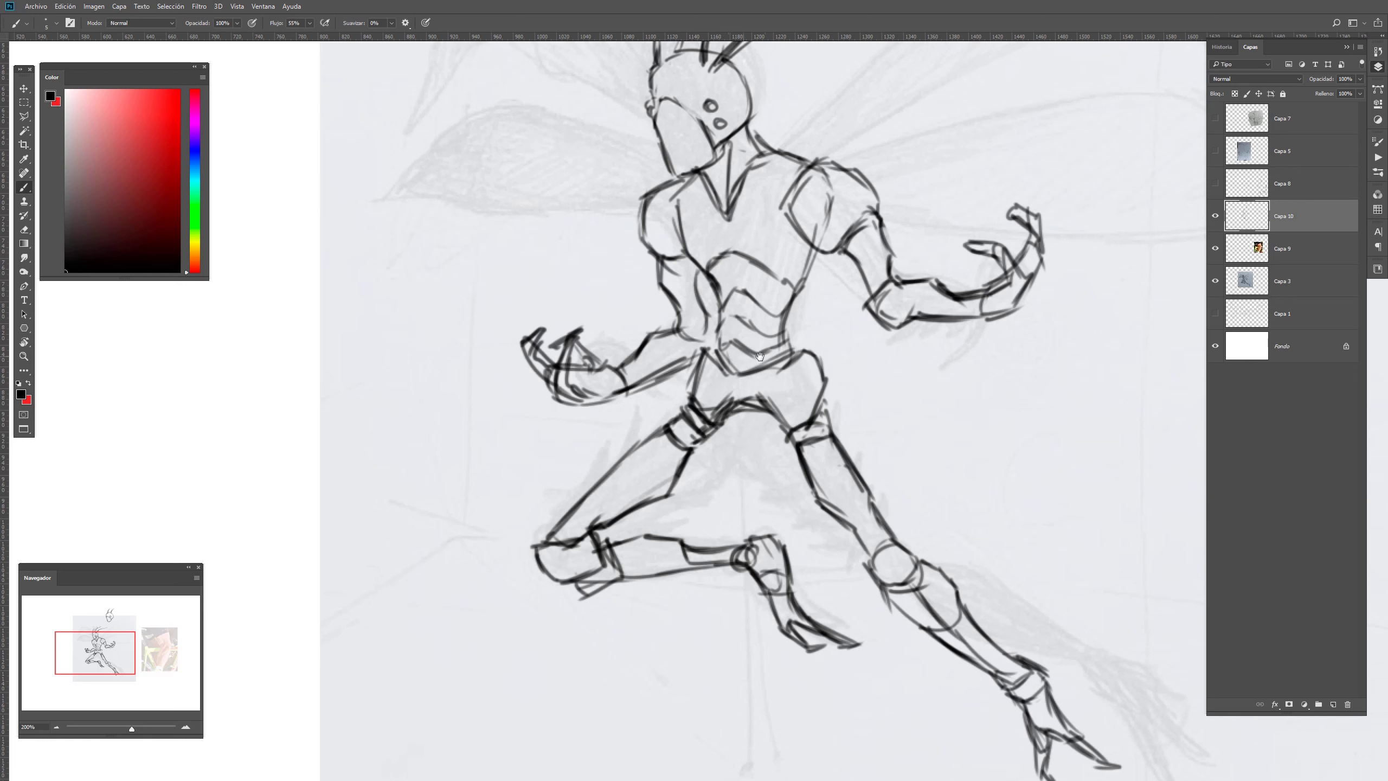
{"action": "left_click_drag", "start_coordinate": [834, 394], "coordinate": [755, 446]}
- Lasso and nudge the right forearm and hand, then ink the upper arm linking it to the shoulder
{"action": "key", "text": "l"}
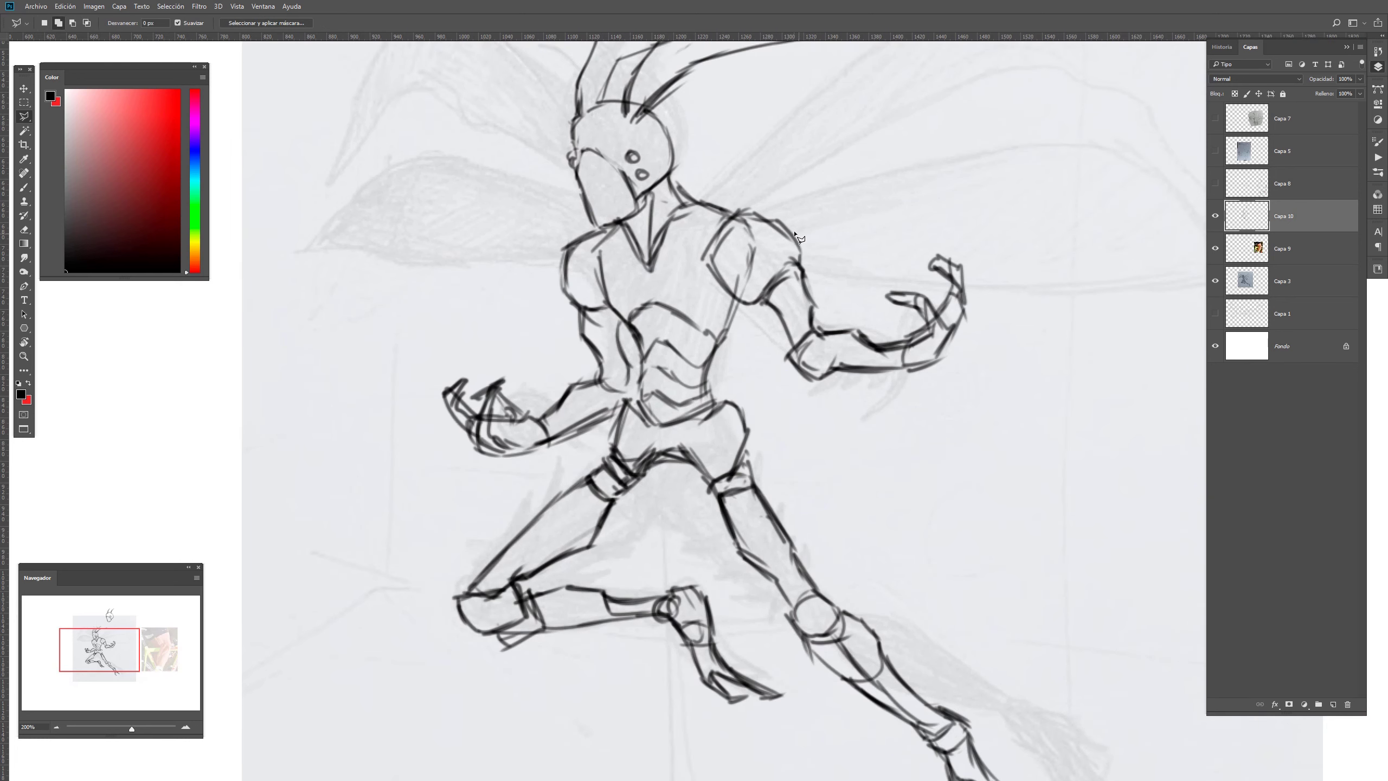
{"action": "key", "text": "shift+l"}
{"action": "mouse_move", "coordinate": [846, 314]}
{"action": "left_mouse_down"}
{"action": "mouse_move", "coordinate": [834, 264]}
{"action": "mouse_move", "coordinate": [787, 267]}
{"action": "mouse_move", "coordinate": [761, 359]}
{"action": "mouse_move", "coordinate": [879, 433]}
{"action": "mouse_move", "coordinate": [1026, 262]}
{"action": "mouse_move", "coordinate": [991, 235]}
{"action": "left_mouse_up"}
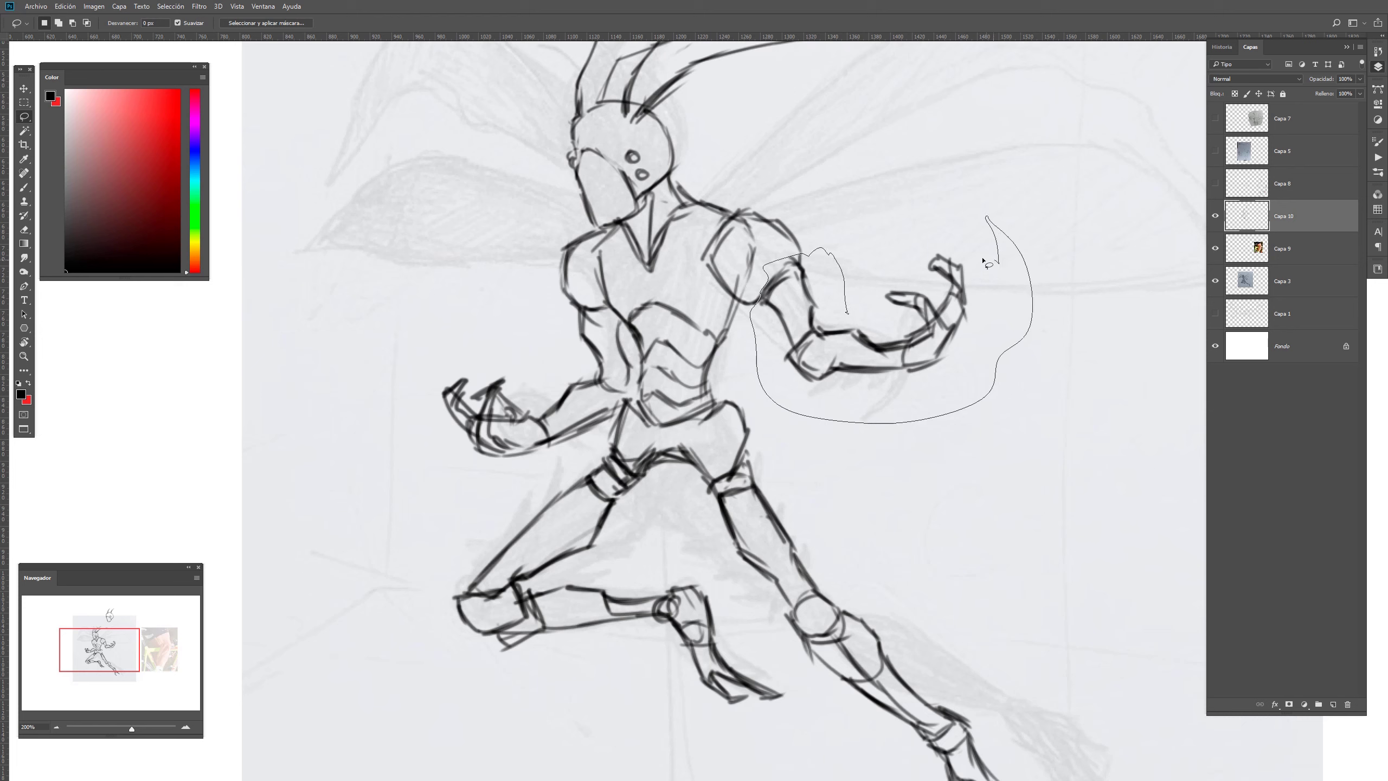
{"action": "key", "text": "Escape"}
{"action": "mouse_move", "coordinate": [861, 295]}
{"action": "left_mouse_down"}
{"action": "mouse_move", "coordinate": [770, 324]}
{"action": "mouse_move", "coordinate": [814, 450]}
{"action": "mouse_move", "coordinate": [995, 257]}
{"action": "left_mouse_up"}
{"action": "key", "text": "v"}
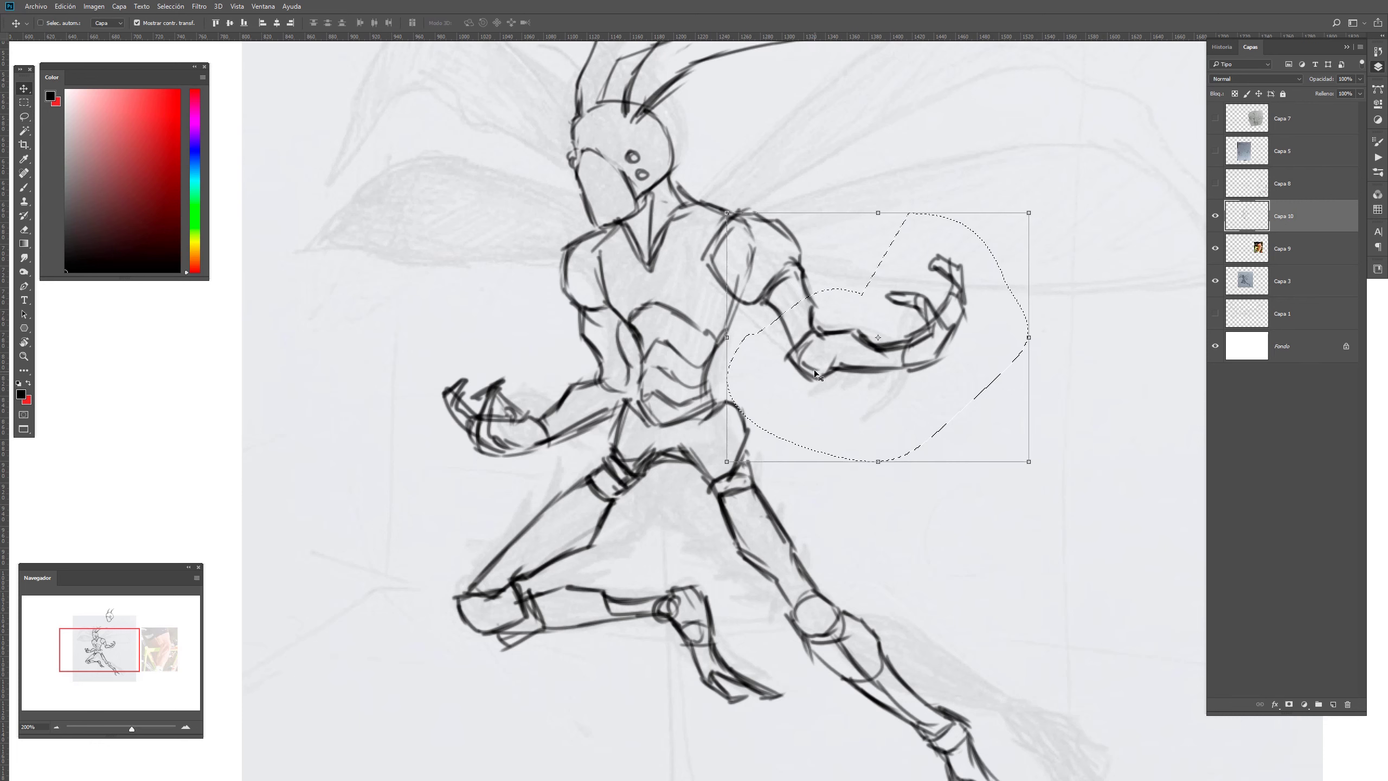
{"action": "mouse_move", "coordinate": [829, 368]}
{"action": "left_mouse_down"}
{"action": "mouse_move", "coordinate": [840, 392]}
{"action": "mouse_move", "coordinate": [831, 377]}
{"action": "left_mouse_up"}
{"action": "key", "text": "ctrl+d"}
{"action": "key", "text": "b"}
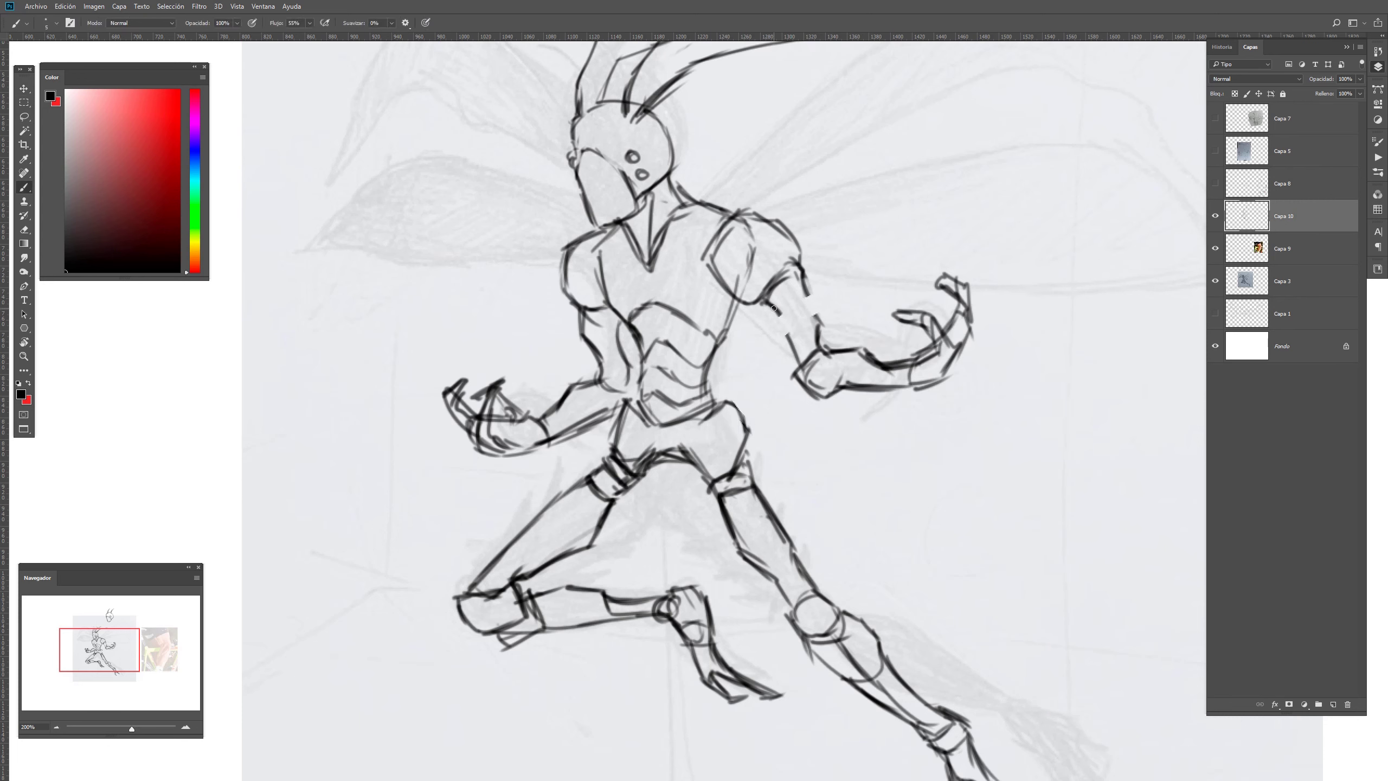
{"action": "left_click_drag", "start_coordinate": [774, 308], "coordinate": [792, 352]}
{"action": "left_click_drag", "start_coordinate": [810, 296], "coordinate": [825, 328]}
{"action": "left_click_drag", "start_coordinate": [864, 412], "coordinate": [785, 338]}
- Try building a selection around the right hand and arm, then undo and clear it
{"action": "key", "text": "l"}
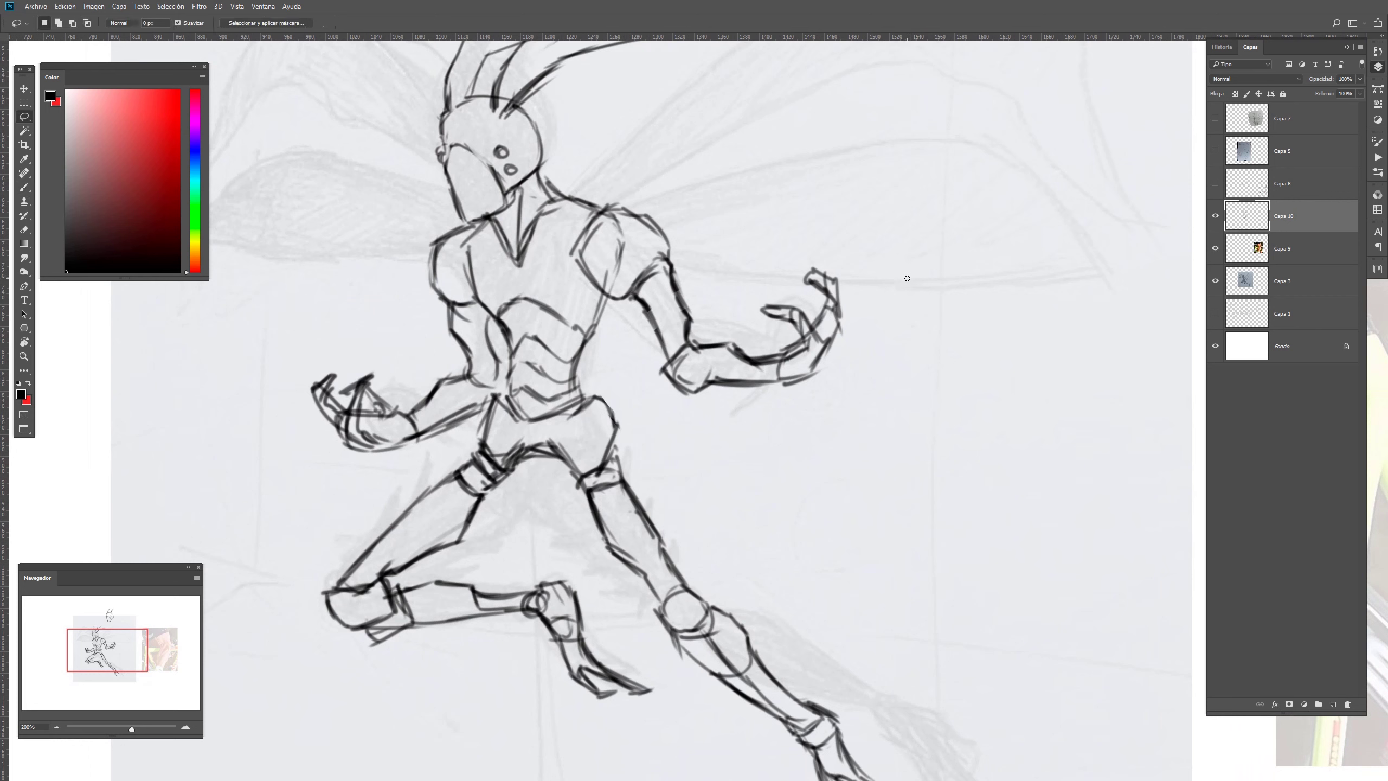
{"action": "mouse_move", "coordinate": [820, 244]}
{"action": "left_mouse_down"}
{"action": "mouse_move", "coordinate": [907, 233]}
{"action": "mouse_move", "coordinate": [855, 235]}
{"action": "left_mouse_up"}
{"action": "key", "text": "shift+l"}
{"action": "left_click", "coordinate": [966, 301]}
{"action": "left_click", "coordinate": [971, 270]}
{"action": "left_click", "coordinate": [1089, 236]}
{"action": "left_click", "coordinate": [1139, 266]}
{"action": "left_click", "coordinate": [1124, 412]}
{"action": "left_click", "coordinate": [957, 414]}
{"action": "double_click", "coordinate": [956, 405]}
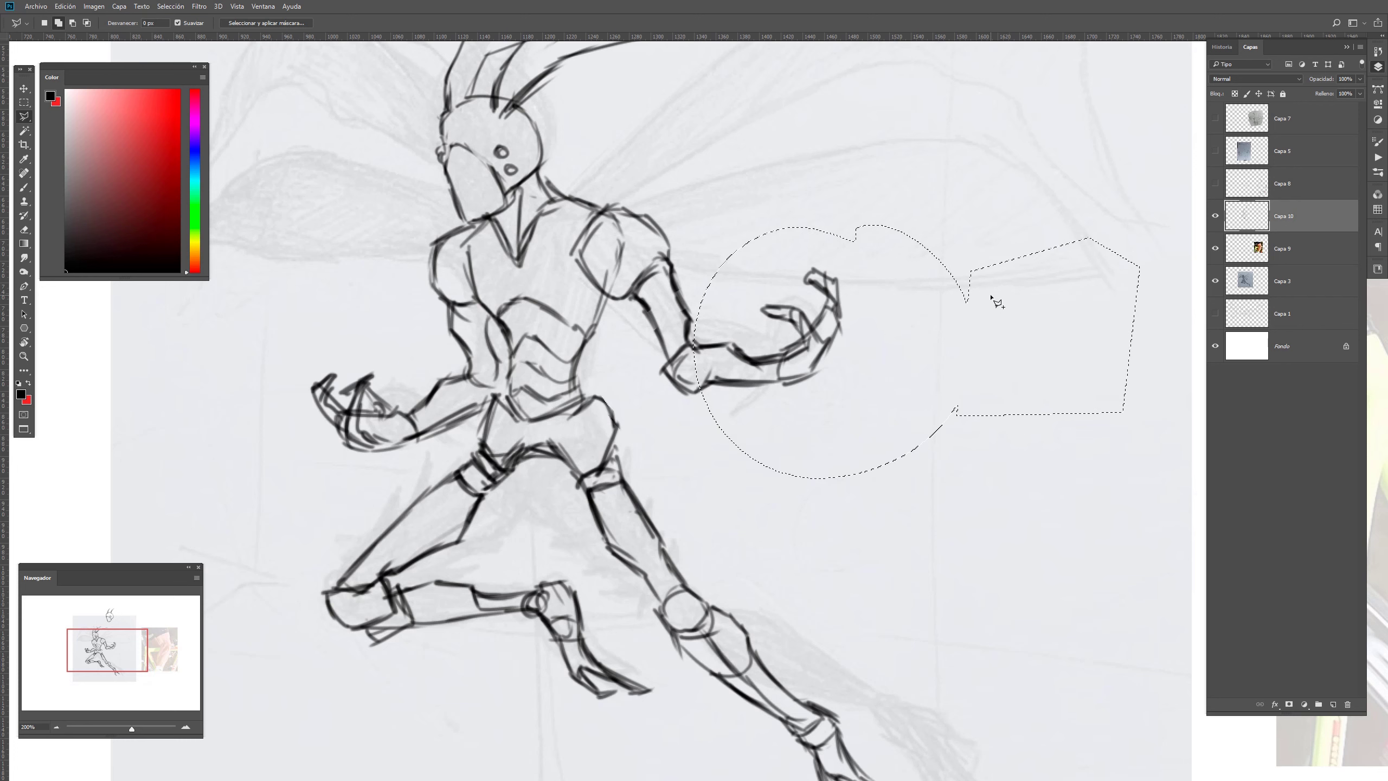
{"action": "left_click", "coordinate": [805, 165]}
{"action": "left_click", "coordinate": [623, 221]}
{"action": "left_click", "coordinate": [603, 484]}
{"action": "left_click", "coordinate": [895, 570]}
{"action": "left_click", "coordinate": [1117, 532]}
{"action": "left_click", "coordinate": [1201, 468]}
{"action": "left_click", "coordinate": [1192, 217]}
{"action": "left_click", "coordinate": [1030, 160]}
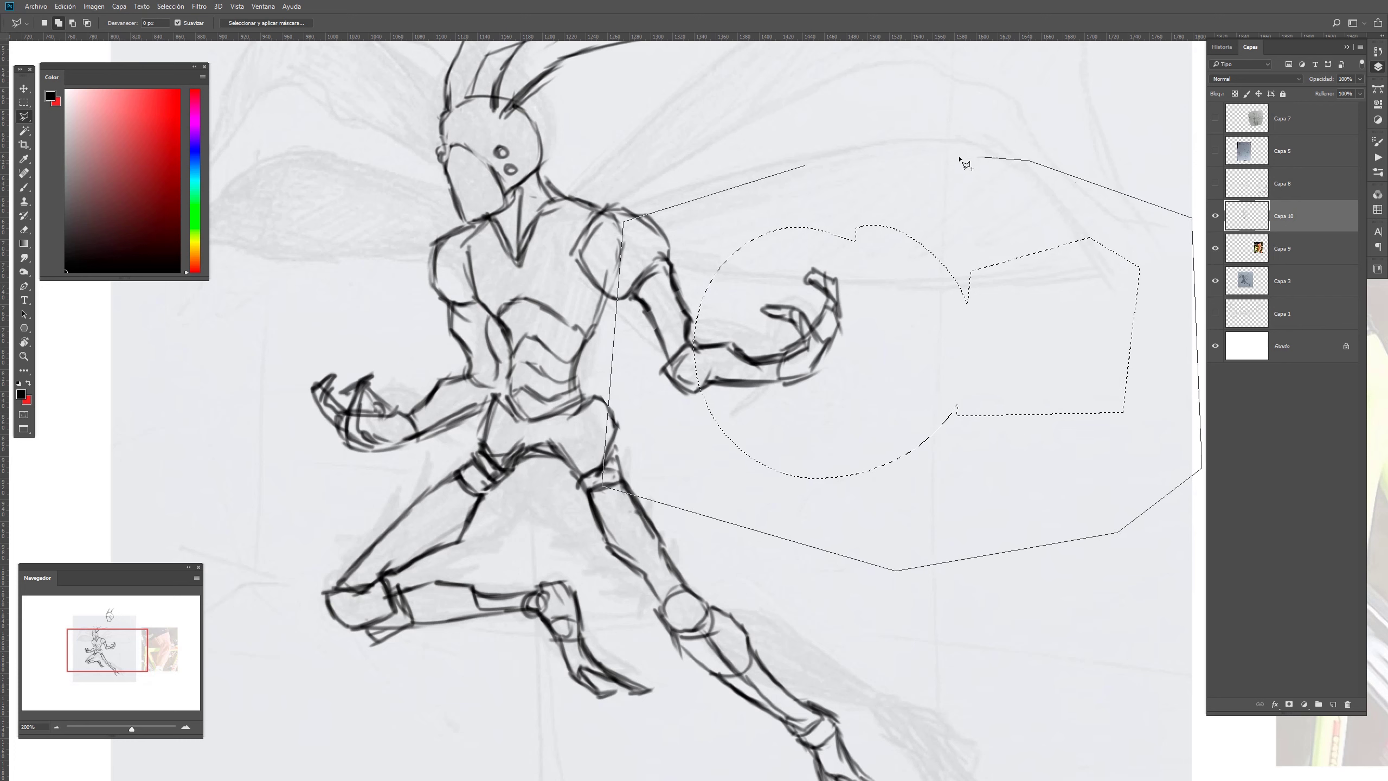
{"action": "left_click", "coordinate": [807, 168]}
{"action": "key", "text": "ctrl+z"}
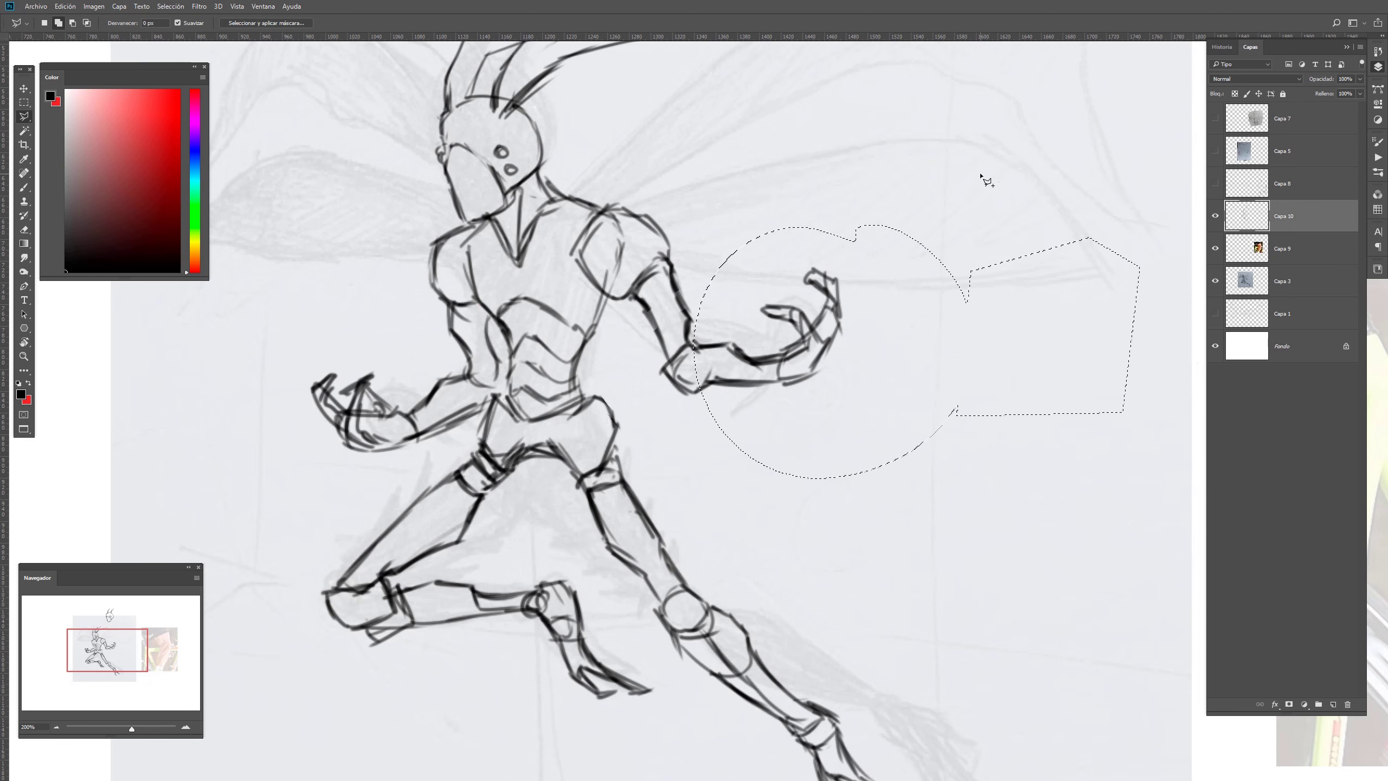
{"action": "key", "text": "ctrl+d"}
- Draw a polygonal selection enclosing the whole right arm
{"action": "left_click", "coordinate": [875, 173]}
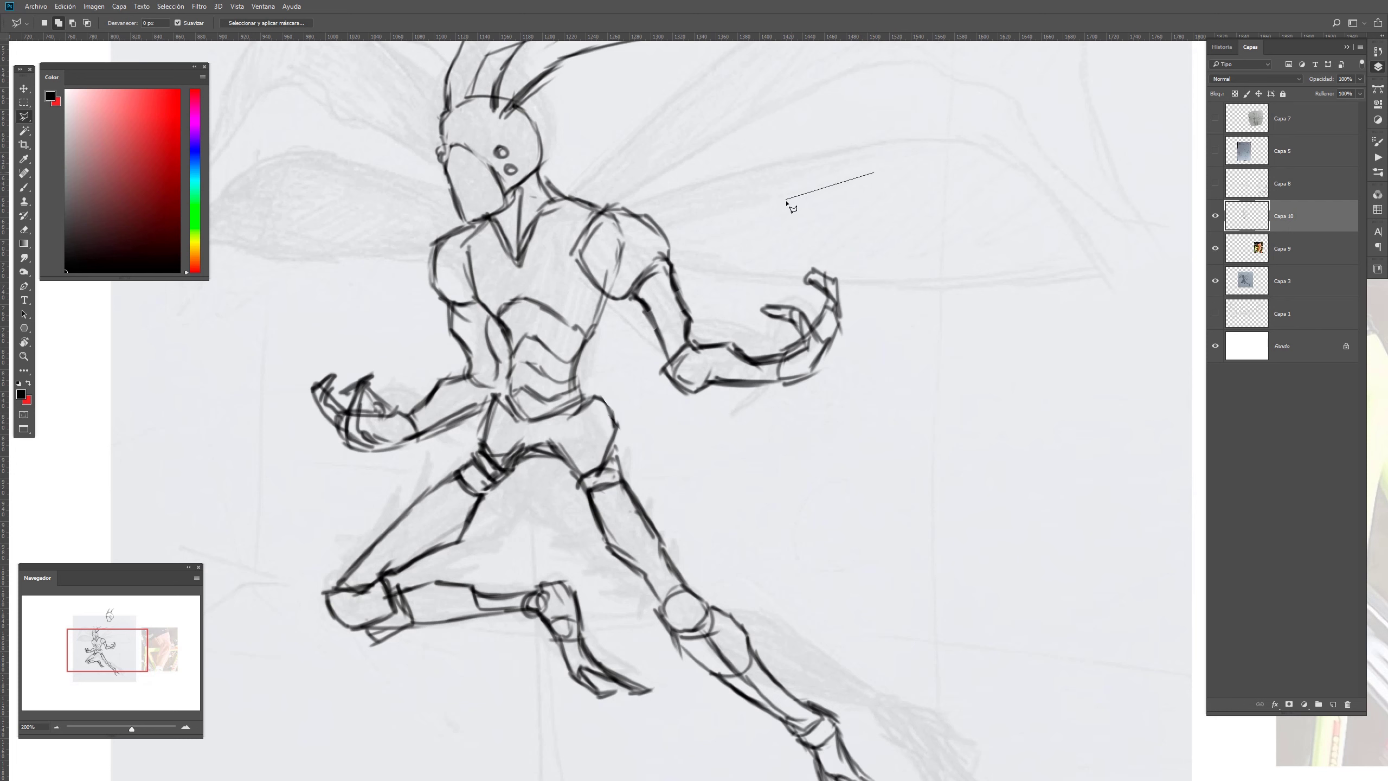
{"action": "left_click", "coordinate": [781, 115]}
{"action": "left_click", "coordinate": [631, 140]}
{"action": "left_click", "coordinate": [537, 208]}
{"action": "left_click", "coordinate": [492, 347]}
{"action": "left_click", "coordinate": [619, 469]}
{"action": "left_click", "coordinate": [762, 471]}
{"action": "left_click", "coordinate": [819, 529]}
{"action": "left_click", "coordinate": [947, 502]}
{"action": "left_click", "coordinate": [967, 392]}
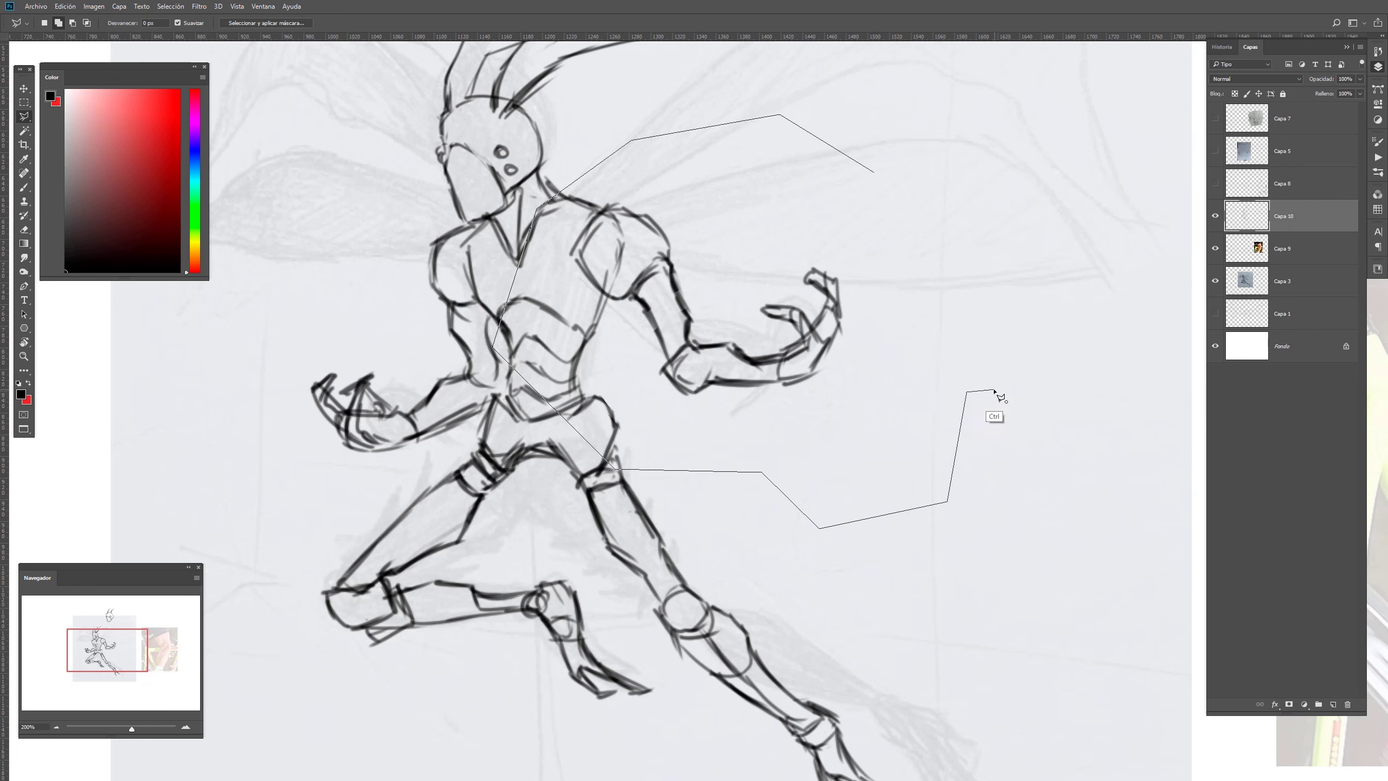
{"action": "left_click", "coordinate": [993, 389], "text": "ctrl"}
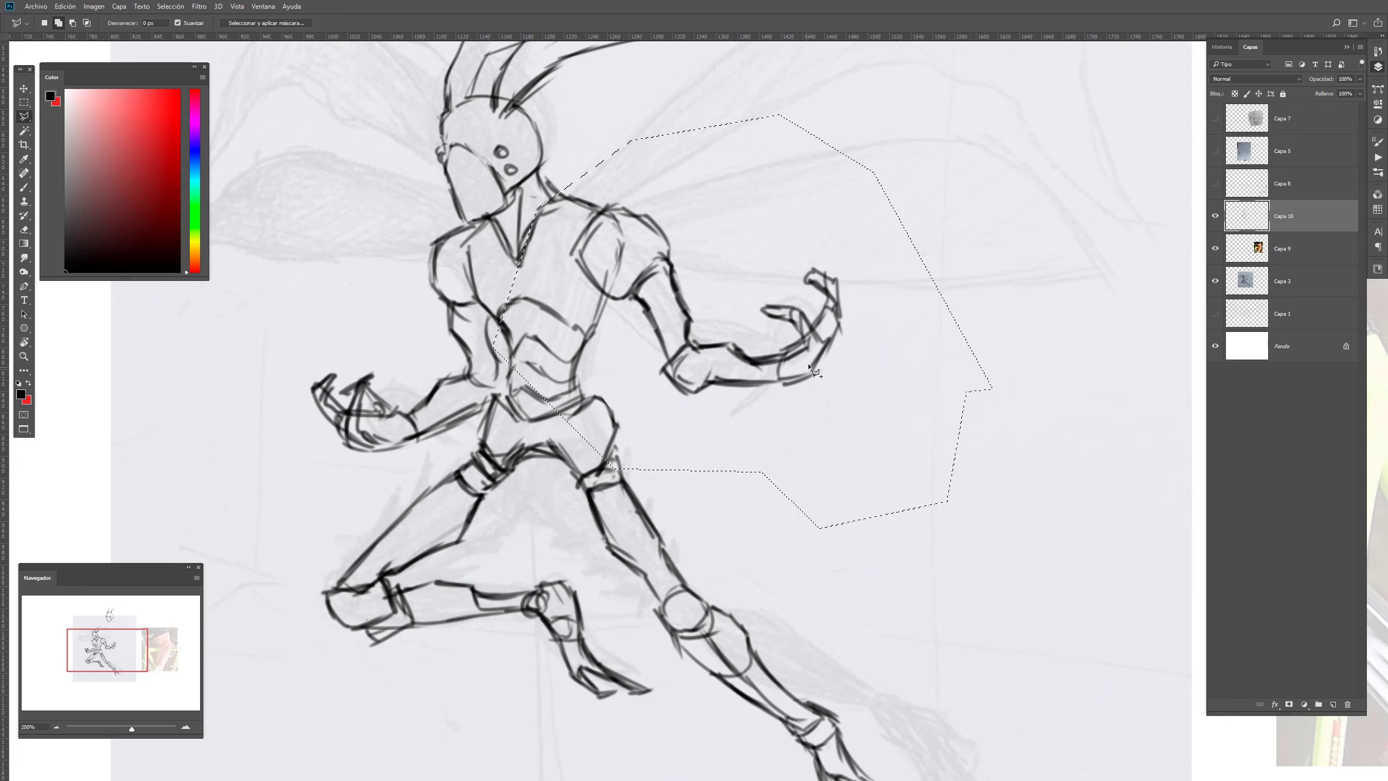
- Move the selected arm up and right onto the shoulder, cancel a rotation, and deselect
{"action": "key", "text": "v"}
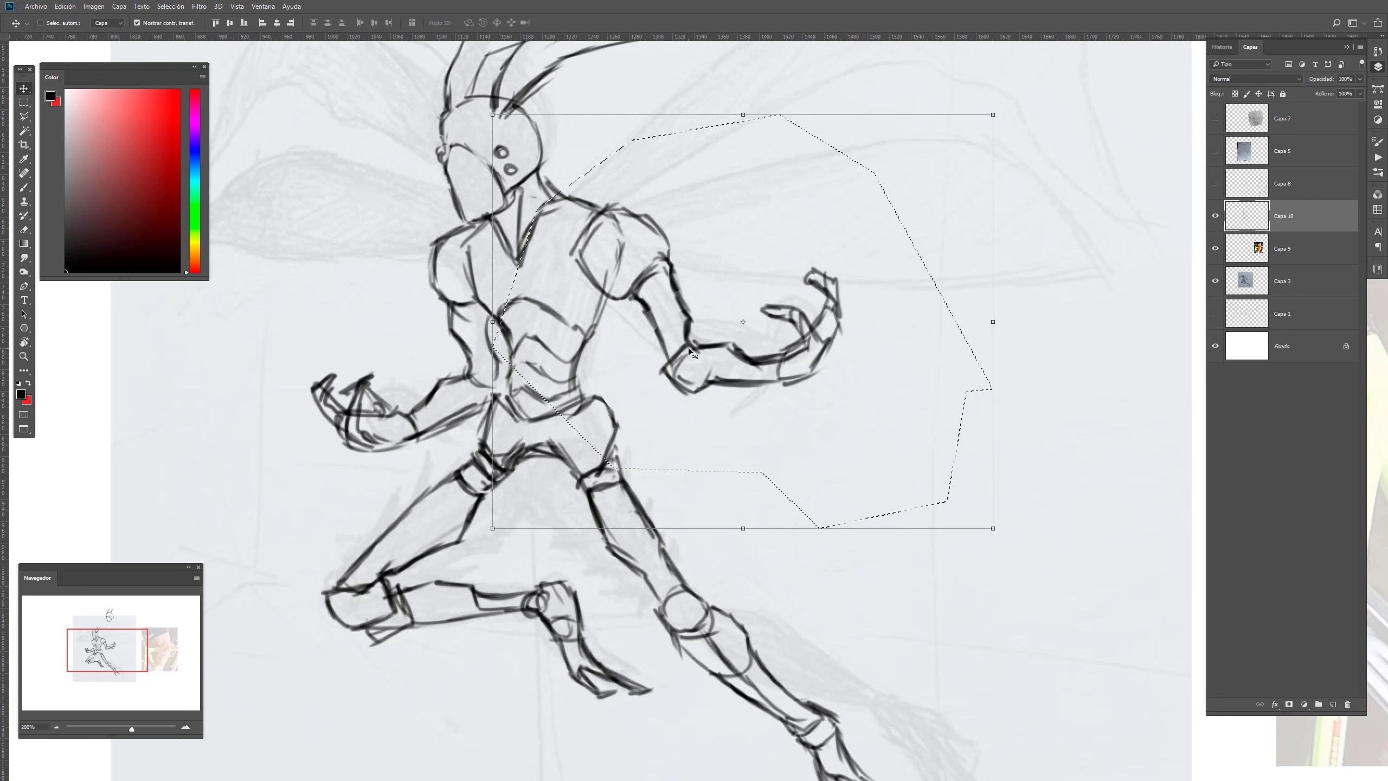
{"action": "left_click_drag", "start_coordinate": [706, 356], "coordinate": [980, 348]}
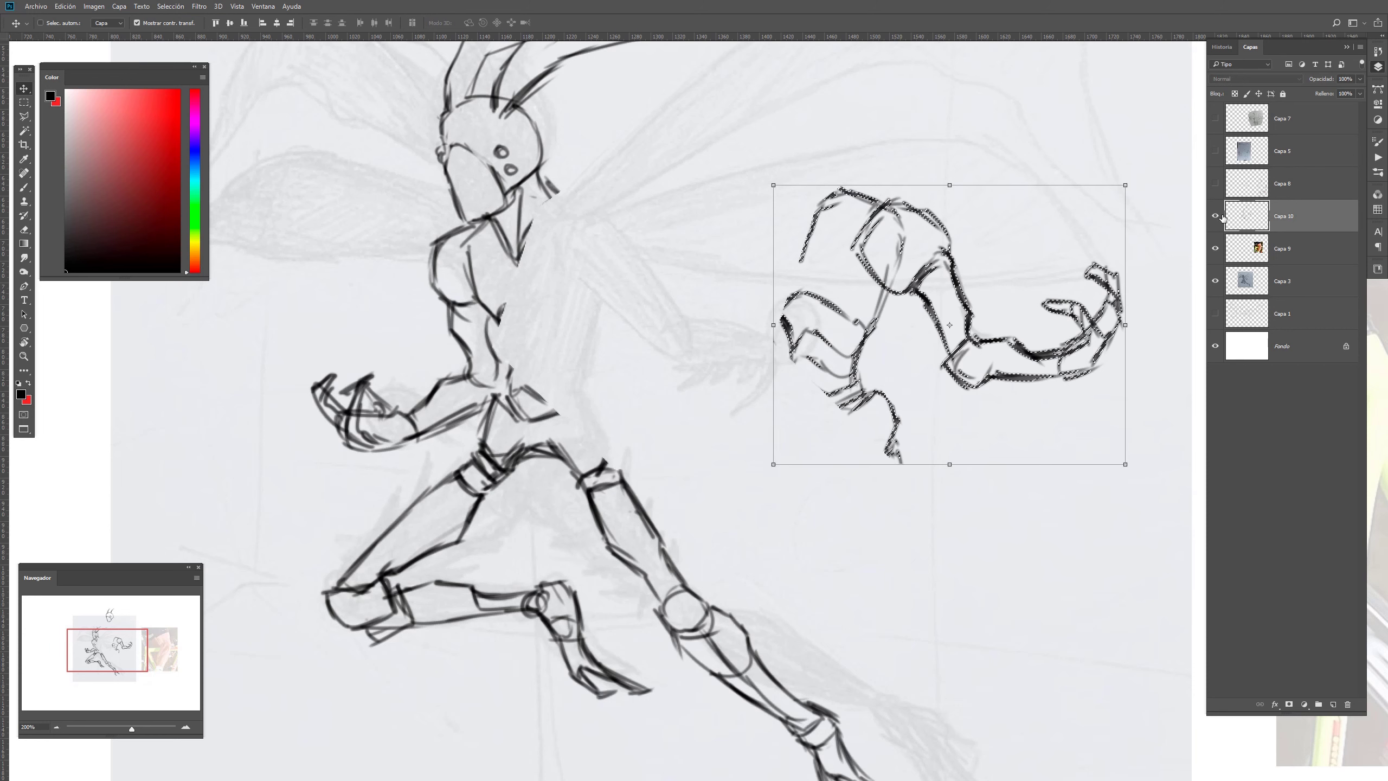
{"action": "mouse_move", "coordinate": [872, 268]}
{"action": "left_mouse_down"}
{"action": "mouse_move", "coordinate": [819, 348]}
{"action": "mouse_move", "coordinate": [883, 285]}
{"action": "mouse_move", "coordinate": [836, 350]}
{"action": "mouse_move", "coordinate": [792, 273]}
{"action": "mouse_move", "coordinate": [929, 235]}
{"action": "mouse_move", "coordinate": [809, 224]}
{"action": "left_mouse_up"}
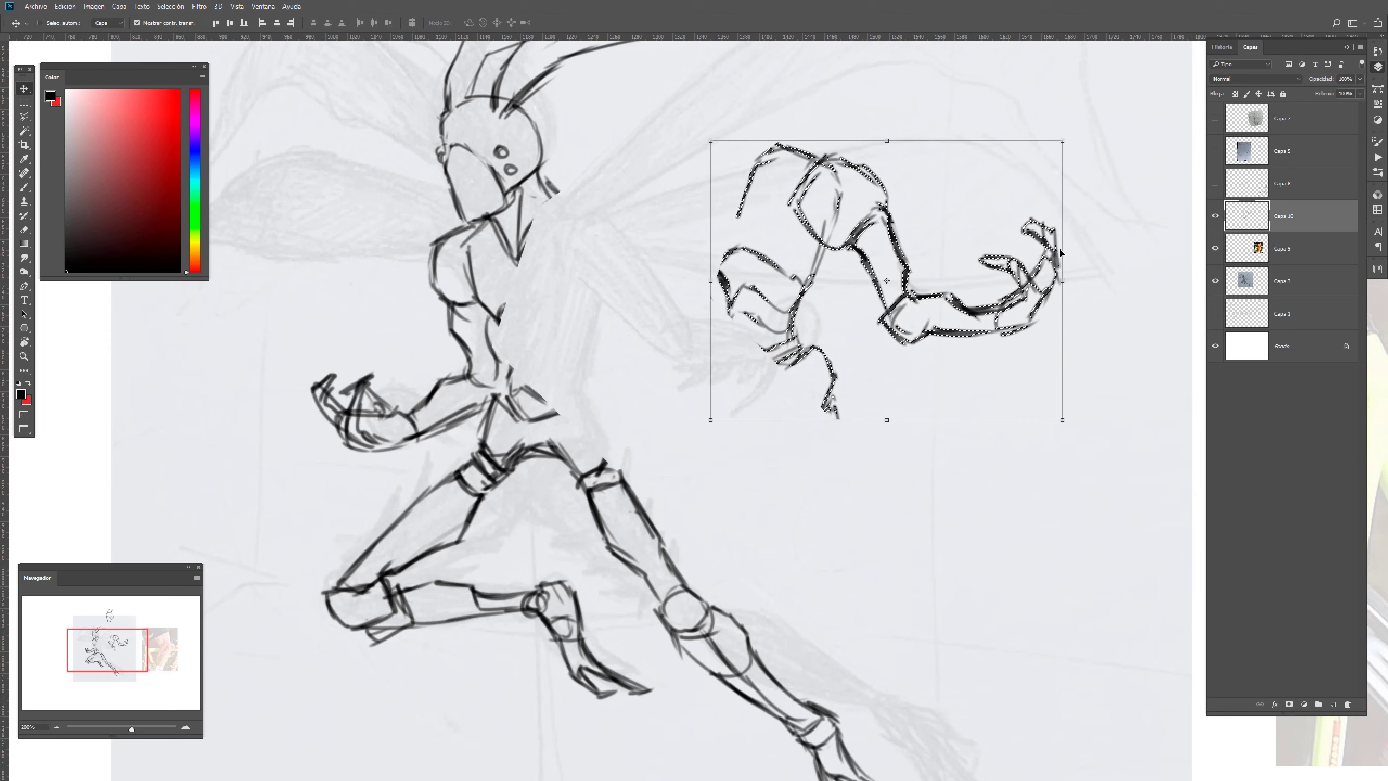
{"action": "left_click_drag", "start_coordinate": [1078, 127], "coordinate": [812, 394]}
{"action": "key", "text": "Escape"}
{"action": "key", "text": "ctrl+d"}
{"action": "key", "text": "ctrl+minus"}
{"action": "key", "text": "ctrl+minus"}
{"action": "key", "text": "ctrl+minus"}
{"action": "key", "text": "ctrl+plus"}
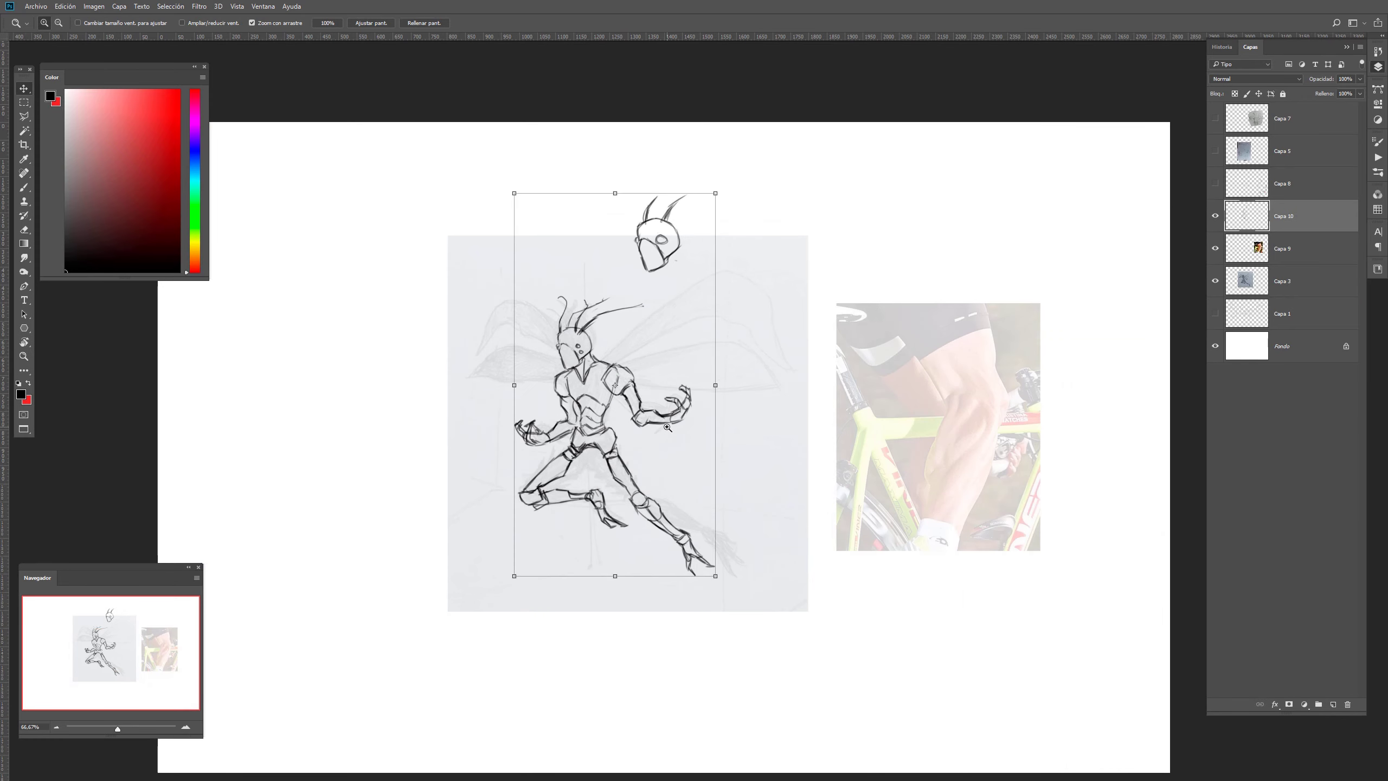
- Draw a polygonal selection around the whole warrior figure
{"action": "key", "text": "b"}
{"action": "key", "text": "l"}
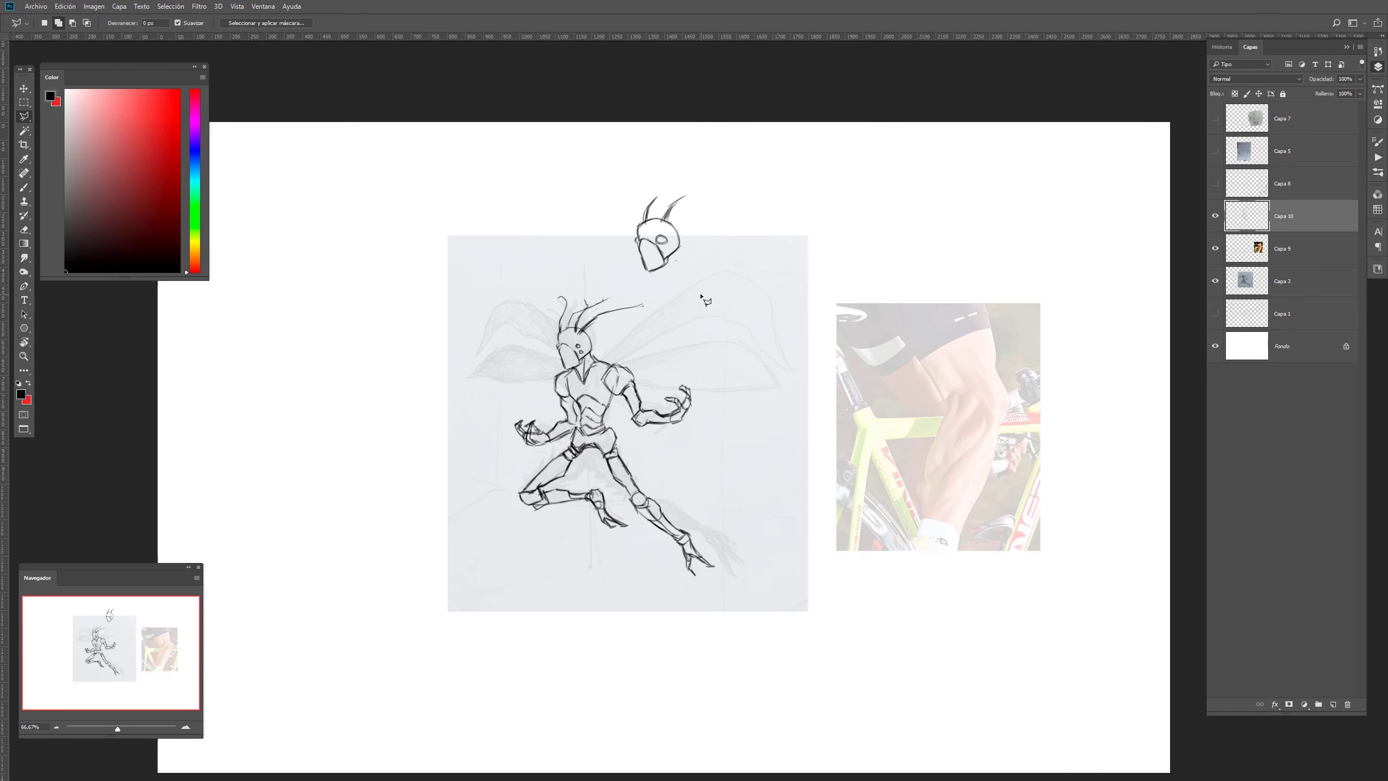
{"action": "left_click", "coordinate": [683, 300]}
{"action": "left_click", "coordinate": [641, 278]}
{"action": "left_click", "coordinate": [561, 271]}
{"action": "left_click", "coordinate": [452, 416]}
{"action": "left_click", "coordinate": [492, 551]}
{"action": "left_click", "coordinate": [695, 629]}
{"action": "left_click", "coordinate": [739, 512]}
{"action": "double_click", "coordinate": [672, 356]}
- Duplicate the figure to the right over the photo, hide the bike reference, and zoom in
{"action": "key", "text": "v"}
{"action": "left_click_drag", "start_coordinate": [607, 419], "coordinate": [879, 403]}
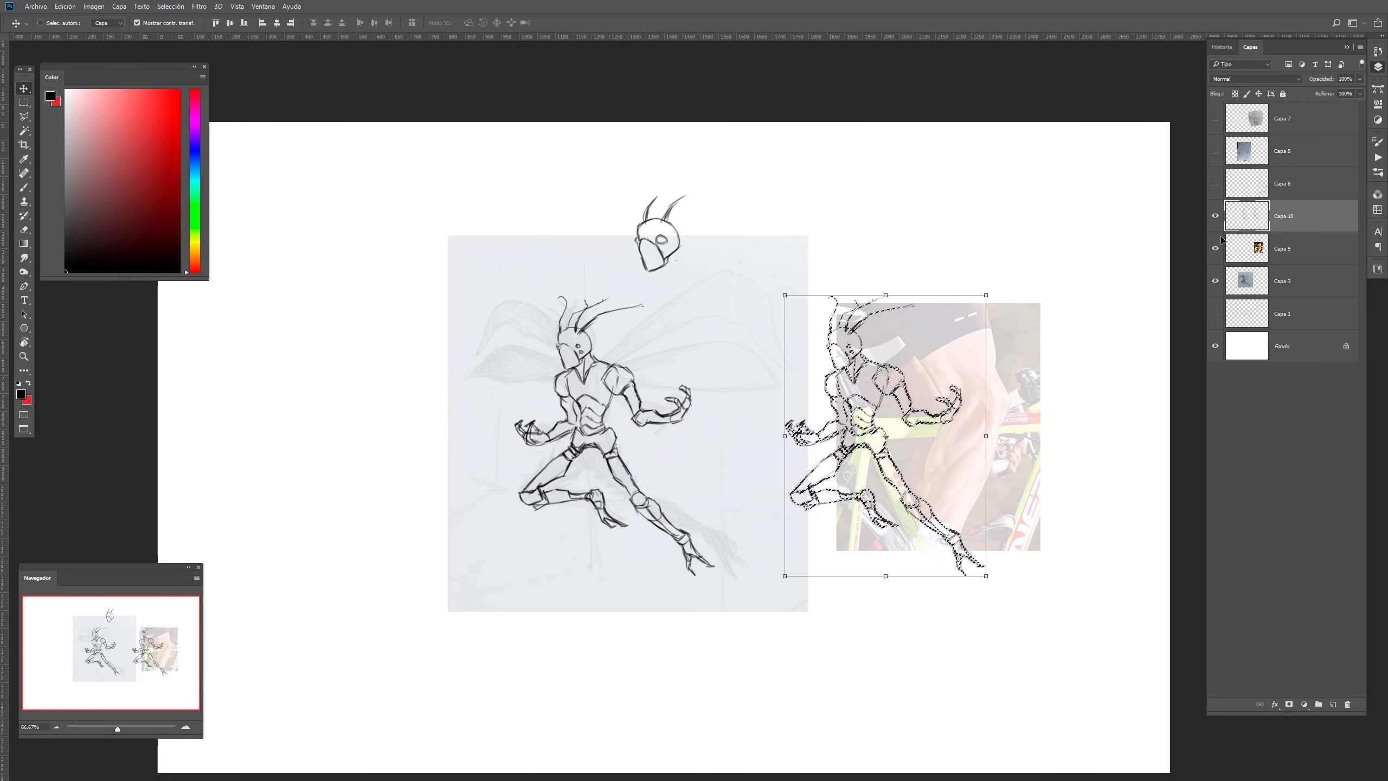
{"action": "left_click", "coordinate": [1216, 248]}
{"action": "key", "text": "z"}
{"action": "left_click", "coordinate": [891, 466]}
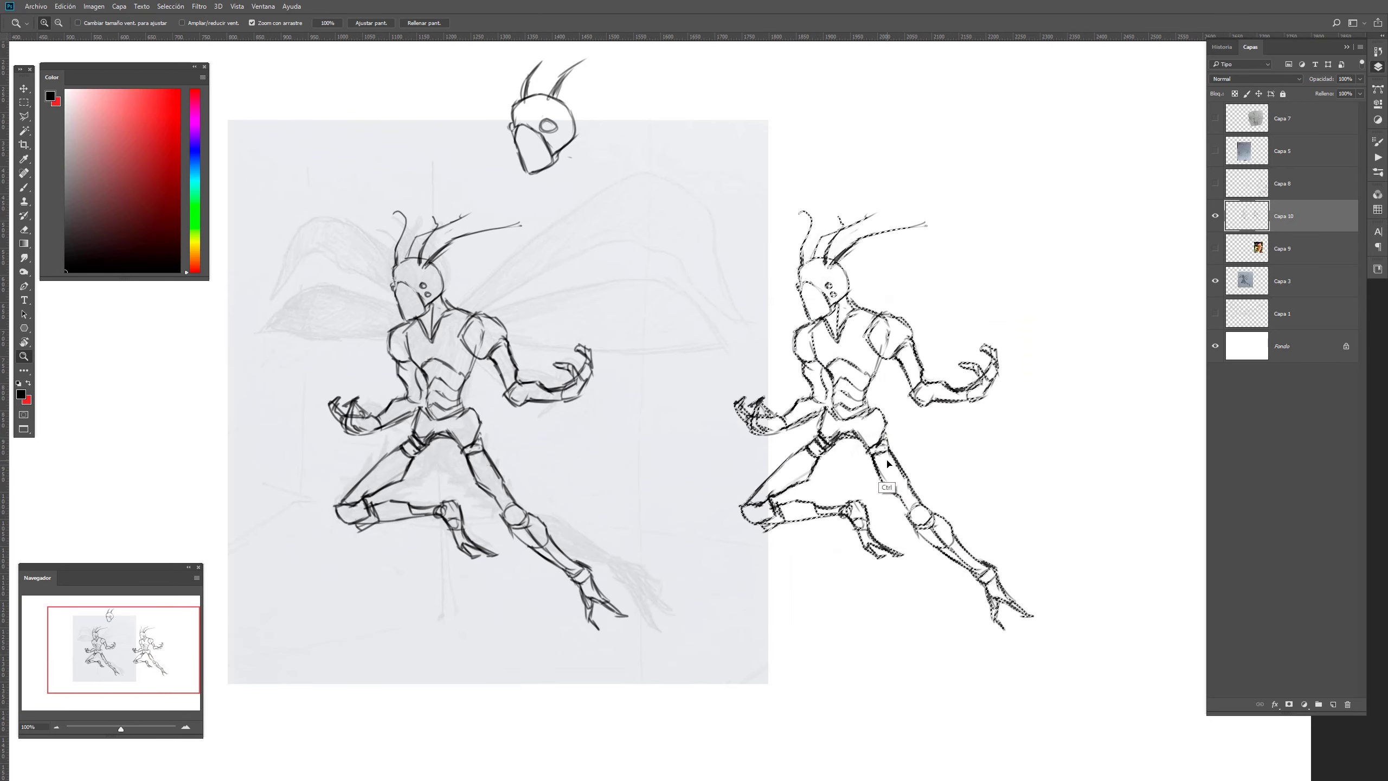
- Apply a perspective transform so the copy narrows toward the top, then zoom into its head
{"action": "key", "text": "ctrl+t"}
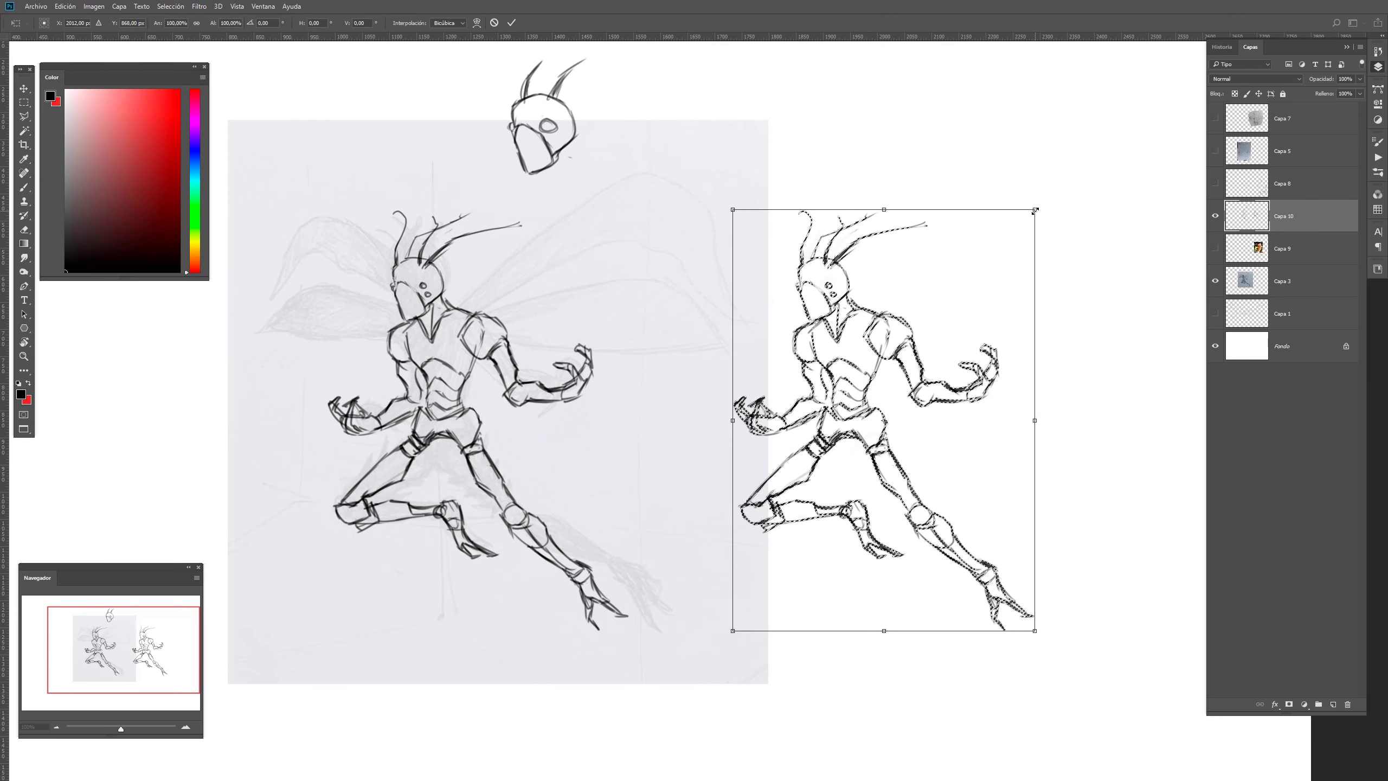
{"action": "left_click_drag", "start_coordinate": [1036, 213], "coordinate": [991, 200]}
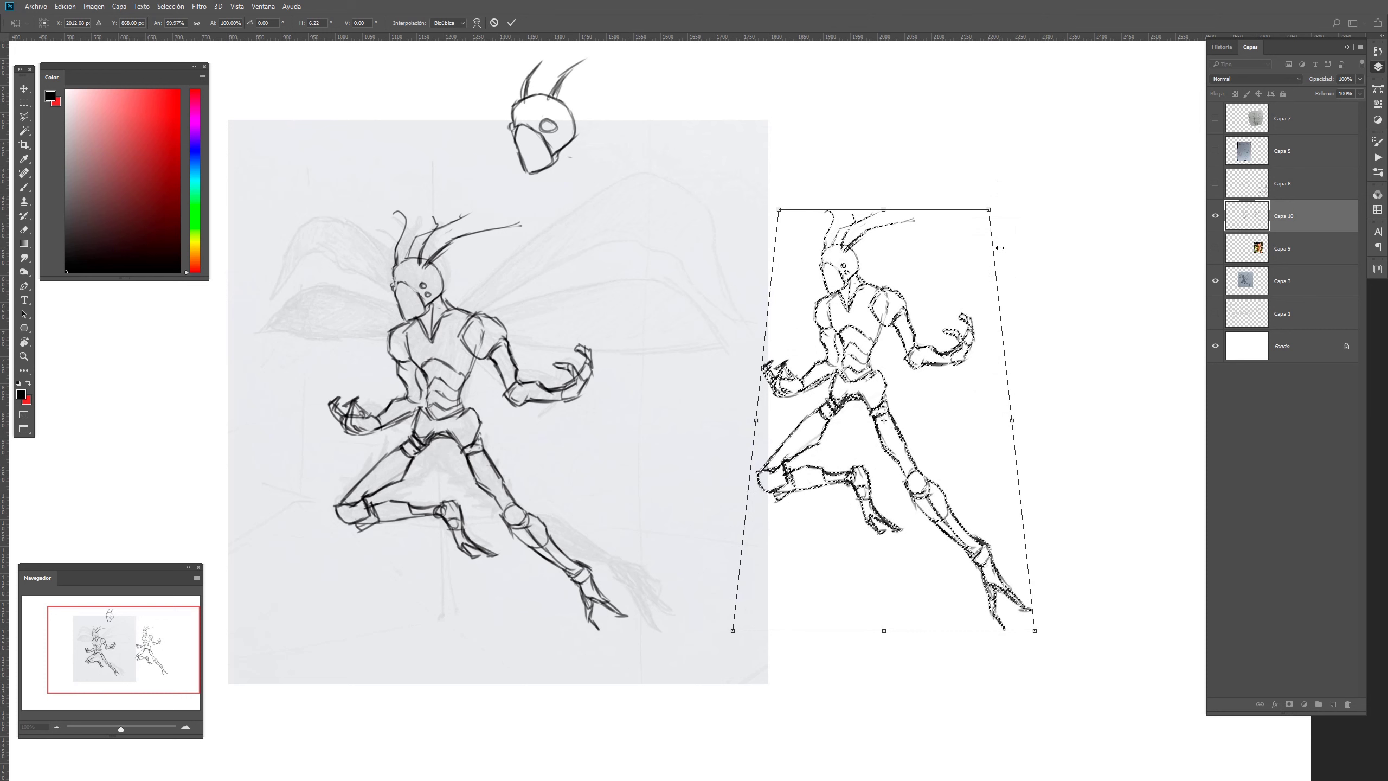
{"action": "key", "text": "Return"}
{"action": "key", "text": "ctrl+d"}
{"action": "key", "text": "z"}
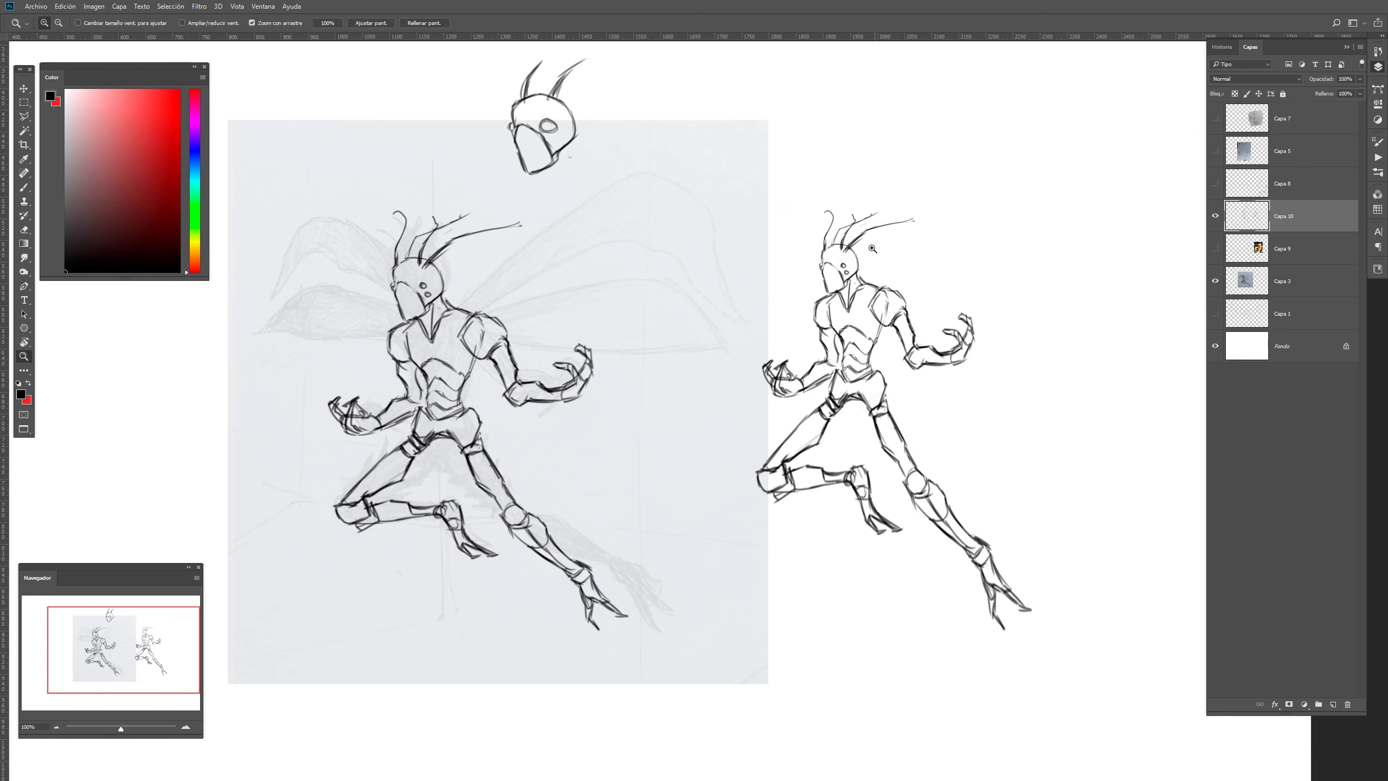
{"action": "double_click", "coordinate": [855, 272]}
{"action": "key", "text": "l"}
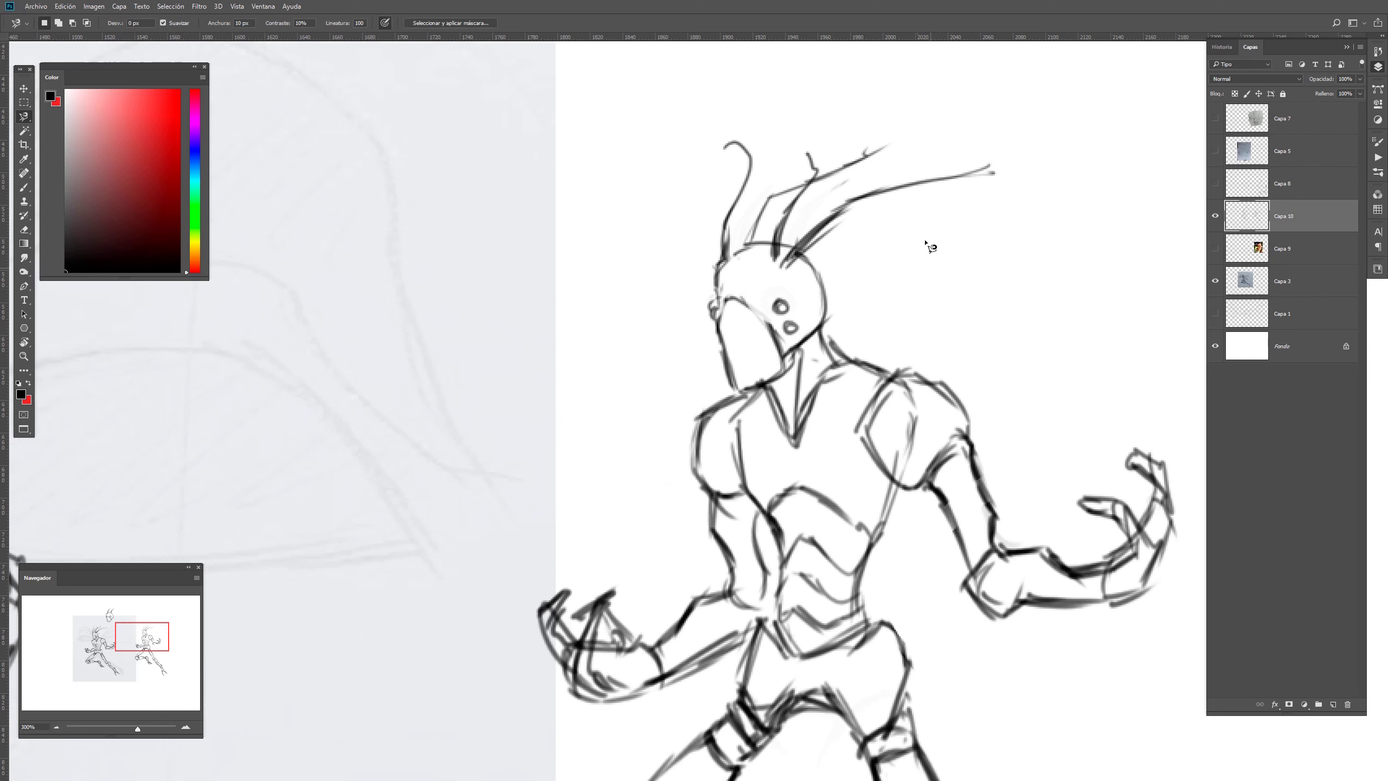
- Erase the old antenna and draw a long curved antenna sweeping out from the head
{"action": "key", "text": "e"}
{"action": "left_click_drag", "start_coordinate": [929, 244], "coordinate": [883, 140]}
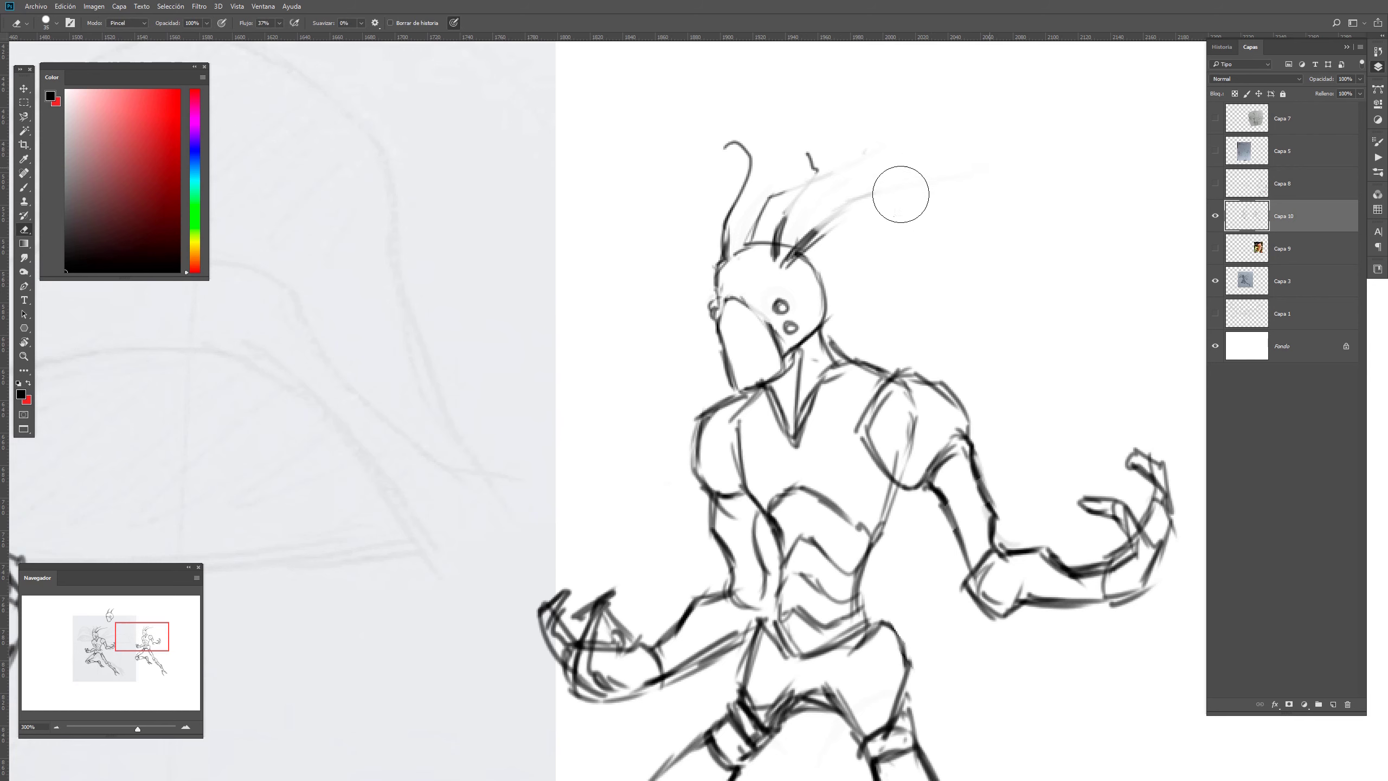
{"action": "key", "text": "b"}
{"action": "mouse_move", "coordinate": [898, 193]}
{"action": "left_mouse_down"}
{"action": "mouse_move", "coordinate": [855, 304]}
{"action": "mouse_move", "coordinate": [638, 363]}
{"action": "mouse_move", "coordinate": [607, 358]}
{"action": "mouse_move", "coordinate": [783, 236]}
{"action": "left_mouse_up"}
{"action": "mouse_move", "coordinate": [638, 349]}
{"action": "left_mouse_down"}
{"action": "mouse_move", "coordinate": [766, 242]}
{"action": "mouse_move", "coordinate": [804, 231]}
{"action": "left_mouse_up"}
{"action": "left_click_drag", "start_coordinate": [730, 265], "coordinate": [856, 215]}
{"action": "mouse_move", "coordinate": [778, 239]}
{"action": "left_mouse_down"}
{"action": "mouse_move", "coordinate": [862, 219]}
{"action": "mouse_move", "coordinate": [894, 284]}
{"action": "left_mouse_up"}
{"action": "mouse_move", "coordinate": [868, 212]}
{"action": "left_mouse_down"}
{"action": "mouse_move", "coordinate": [909, 304]}
{"action": "mouse_move", "coordinate": [995, 316]}
{"action": "left_mouse_up"}
{"action": "mouse_move", "coordinate": [874, 243]}
{"action": "left_mouse_down"}
{"action": "mouse_move", "coordinate": [934, 307]}
{"action": "mouse_move", "coordinate": [829, 206]}
{"action": "left_mouse_up"}
- Lasso the chest plates and transform them to taper toward the waist, then retouch the hip lines
{"action": "mouse_move", "coordinate": [559, 669]}
{"action": "left_mouse_down"}
{"action": "mouse_move", "coordinate": [177, 678]}
{"action": "mouse_move", "coordinate": [914, 648]}
{"action": "mouse_move", "coordinate": [745, 427]}
{"action": "mouse_move", "coordinate": [722, 495]}
{"action": "left_mouse_up"}
{"action": "key", "text": "l"}
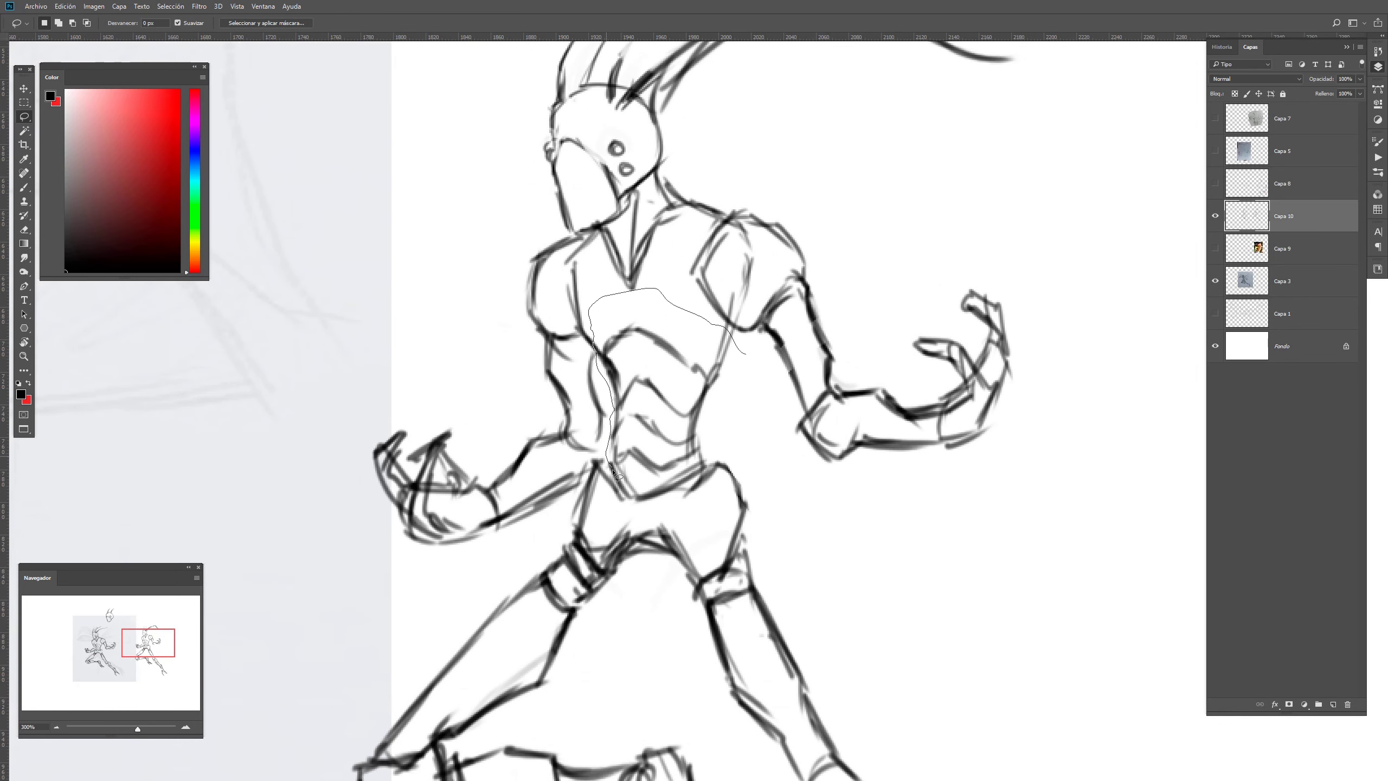
{"action": "left_click_drag", "start_coordinate": [711, 457], "coordinate": [766, 368]}
{"action": "key", "text": "ctrl+t"}
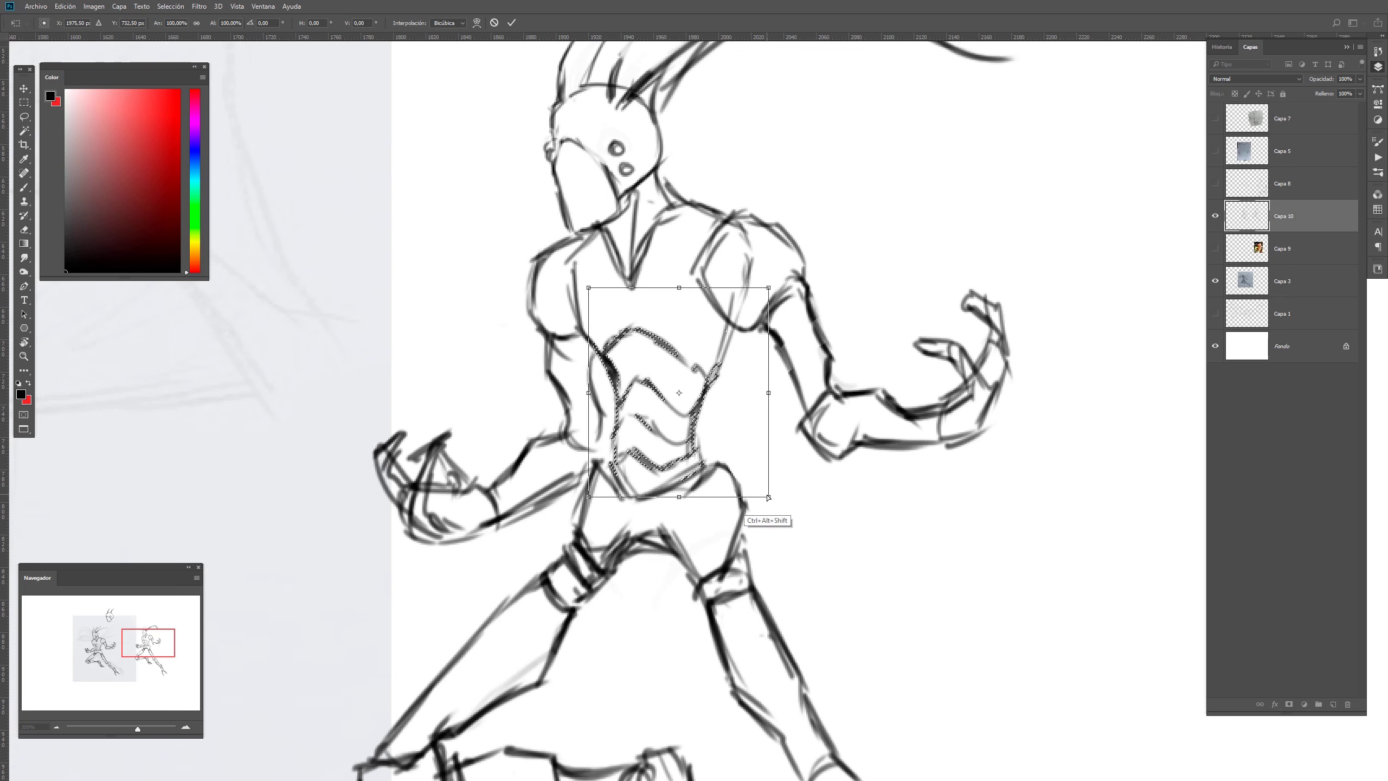
{"action": "left_click_drag", "start_coordinate": [768, 497], "coordinate": [731, 497]}
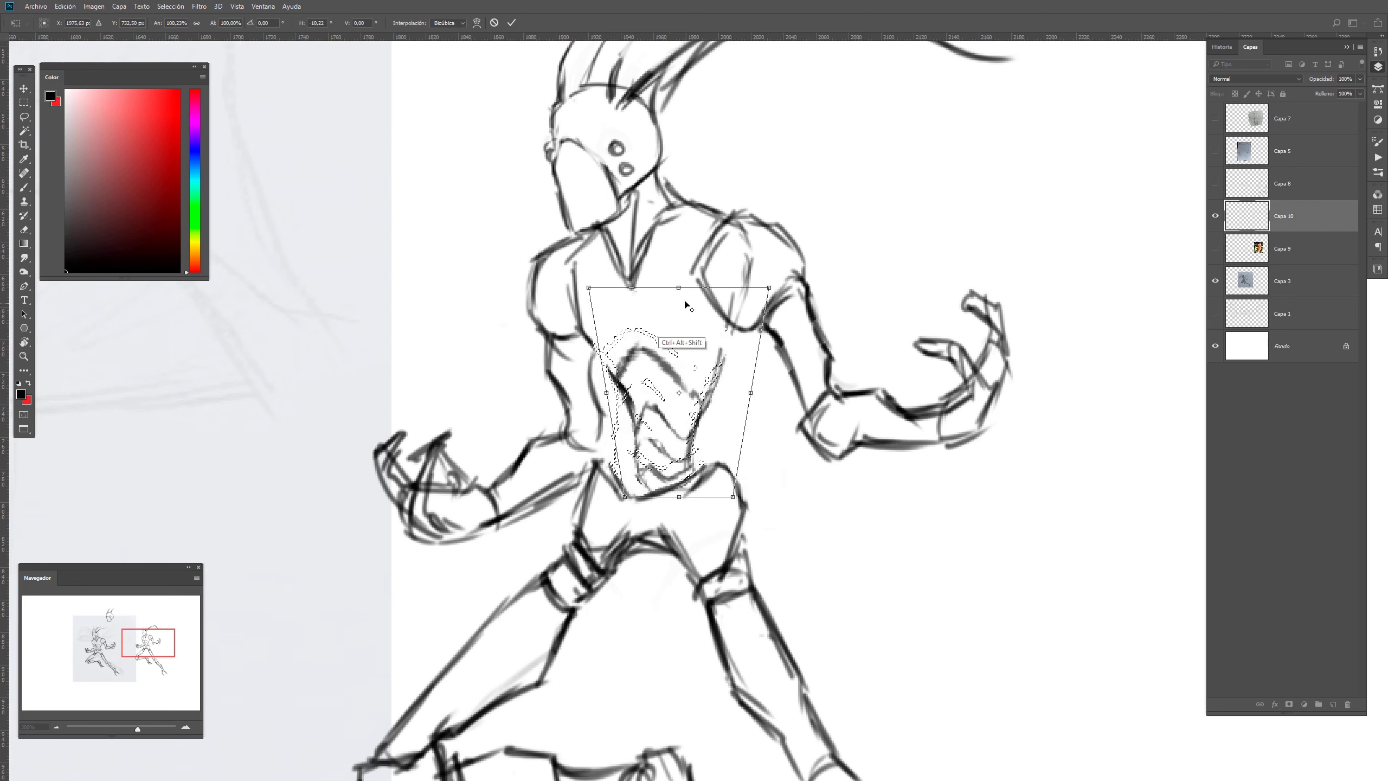
{"action": "key", "text": "Return"}
{"action": "key", "text": "ctrl+d"}
{"action": "key", "text": "d"}
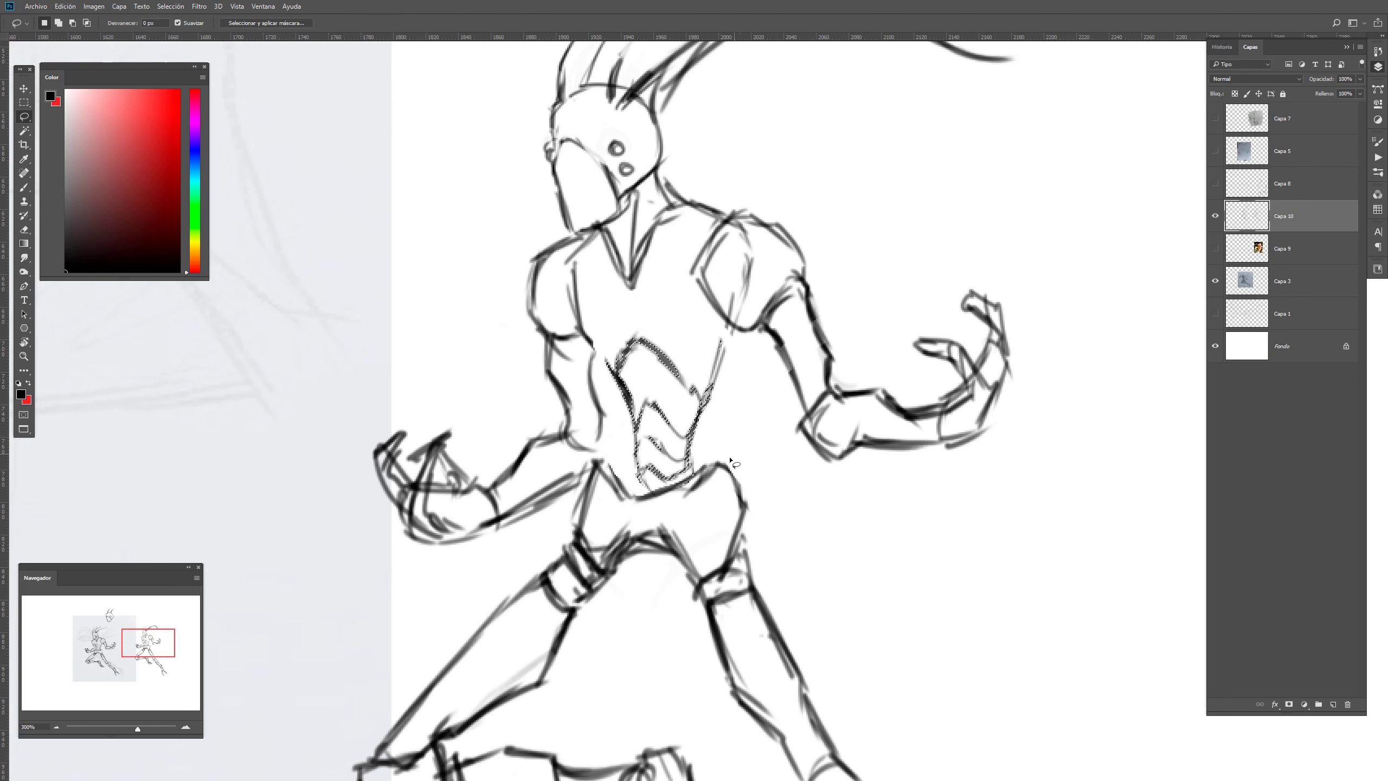
{"action": "key", "text": "b"}
{"action": "mouse_move", "coordinate": [596, 464]}
{"action": "left_mouse_down"}
{"action": "mouse_move", "coordinate": [590, 487]}
{"action": "mouse_move", "coordinate": [605, 471]}
{"action": "mouse_move", "coordinate": [634, 492]}
{"action": "mouse_move", "coordinate": [603, 507]}
{"action": "left_mouse_up"}
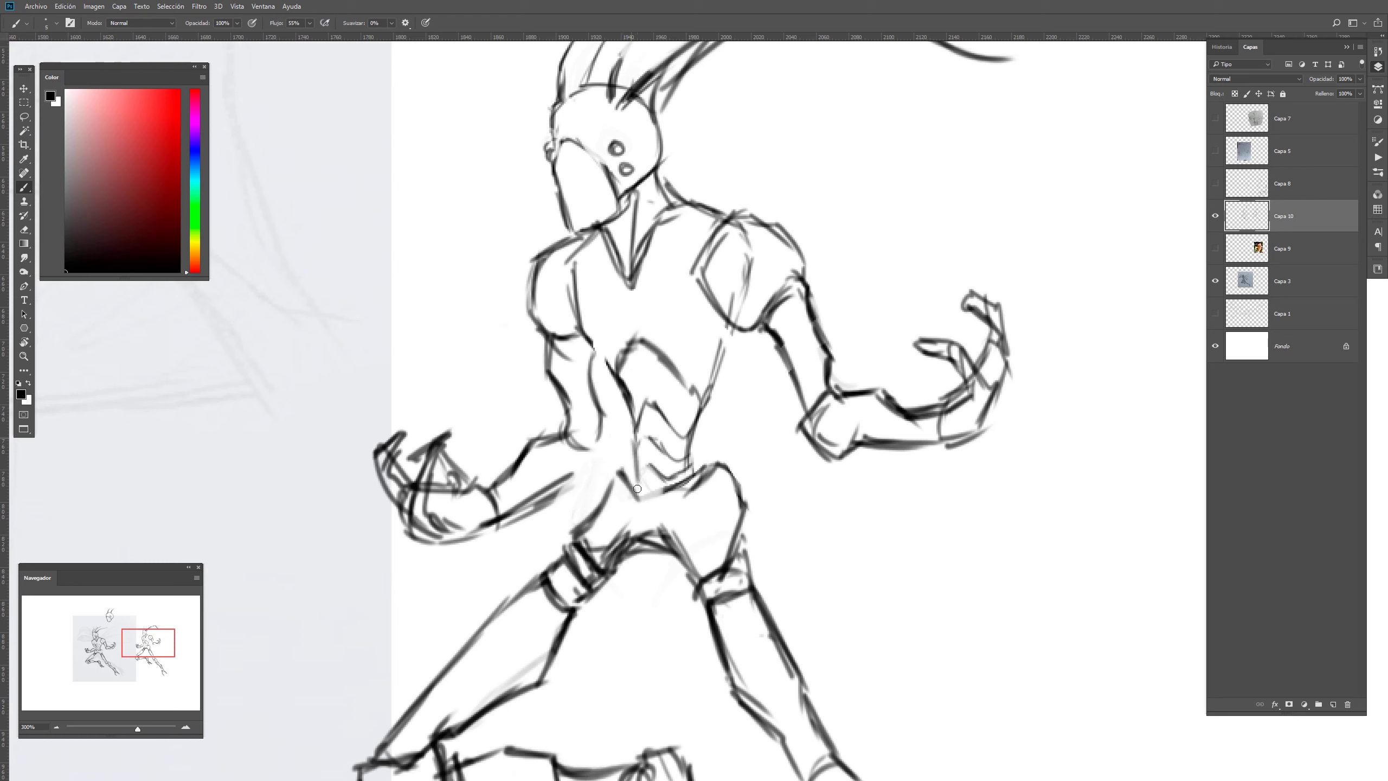
- Clean up the crotch and hip lines and fade the old thigh and rear-leg strokes
{"action": "mouse_move", "coordinate": [651, 553]}
{"action": "left_mouse_down"}
{"action": "mouse_move", "coordinate": [672, 567]}
{"action": "mouse_move", "coordinate": [650, 549]}
{"action": "mouse_move", "coordinate": [656, 533]}
{"action": "mouse_move", "coordinate": [693, 551]}
{"action": "mouse_move", "coordinate": [958, 199]}
{"action": "left_mouse_up"}
{"action": "key", "text": "e"}
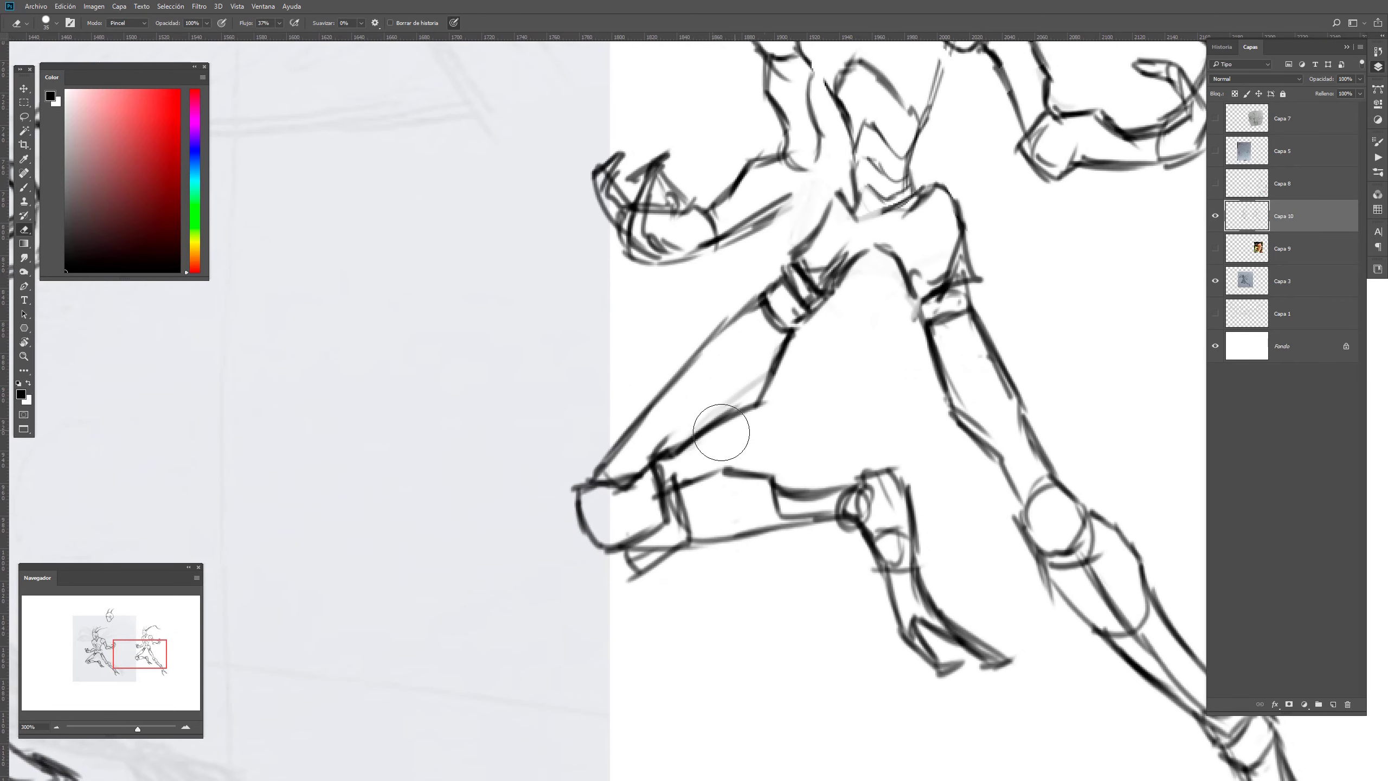
{"action": "mouse_move", "coordinate": [713, 435]}
{"action": "left_mouse_down"}
{"action": "mouse_move", "coordinate": [646, 468]}
{"action": "mouse_move", "coordinate": [664, 425]}
{"action": "mouse_move", "coordinate": [714, 403]}
{"action": "mouse_move", "coordinate": [670, 419]}
{"action": "mouse_move", "coordinate": [783, 325]}
{"action": "mouse_move", "coordinate": [771, 381]}
{"action": "mouse_move", "coordinate": [783, 358]}
{"action": "mouse_move", "coordinate": [639, 456]}
{"action": "mouse_move", "coordinate": [675, 549]}
{"action": "mouse_move", "coordinate": [586, 493]}
{"action": "mouse_move", "coordinate": [599, 474]}
{"action": "mouse_move", "coordinate": [571, 539]}
{"action": "left_mouse_up"}
{"action": "key", "text": "b"}
{"action": "key", "text": "e"}
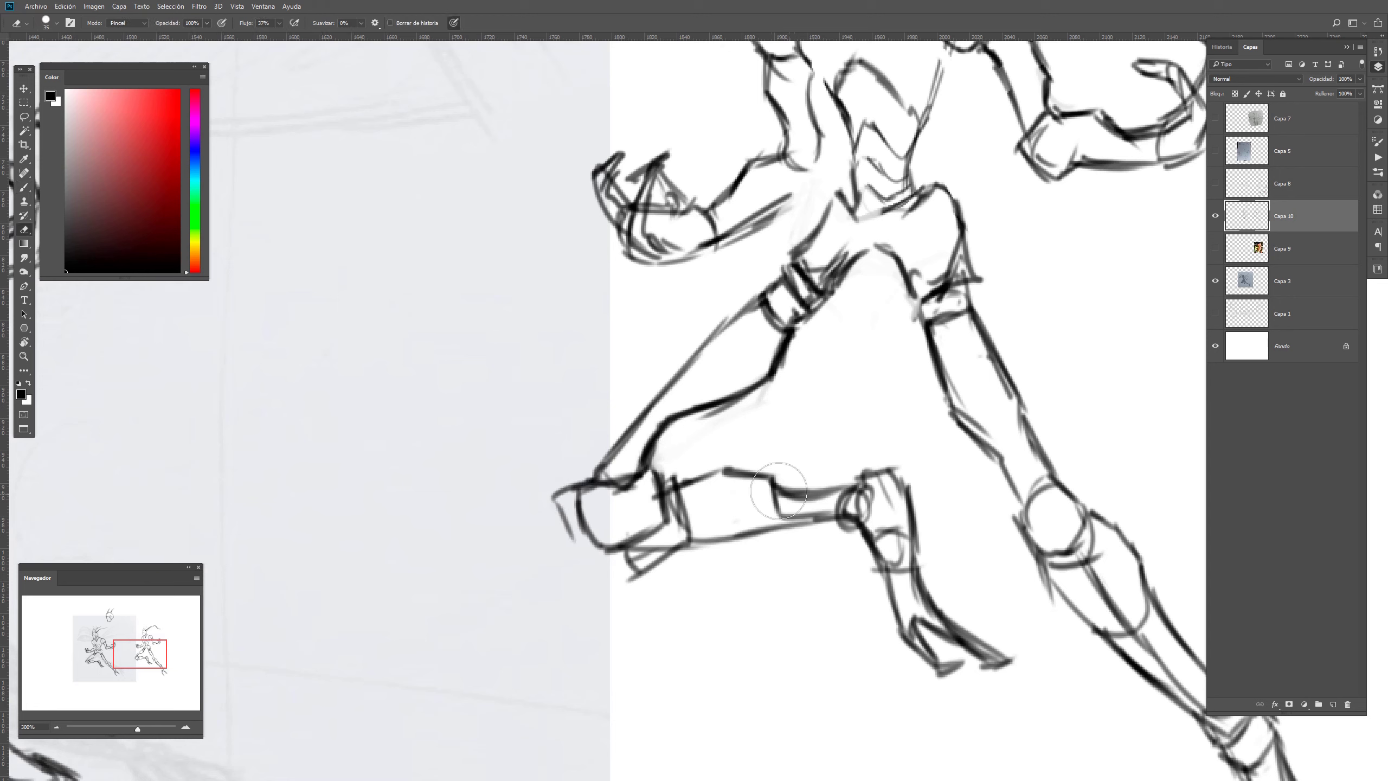
{"action": "mouse_move", "coordinate": [784, 492]}
{"action": "left_mouse_down"}
{"action": "mouse_move", "coordinate": [917, 648]}
{"action": "mouse_move", "coordinate": [955, 668]}
{"action": "mouse_move", "coordinate": [932, 607]}
{"action": "mouse_move", "coordinate": [940, 664]}
{"action": "mouse_move", "coordinate": [901, 458]}
{"action": "left_mouse_up"}
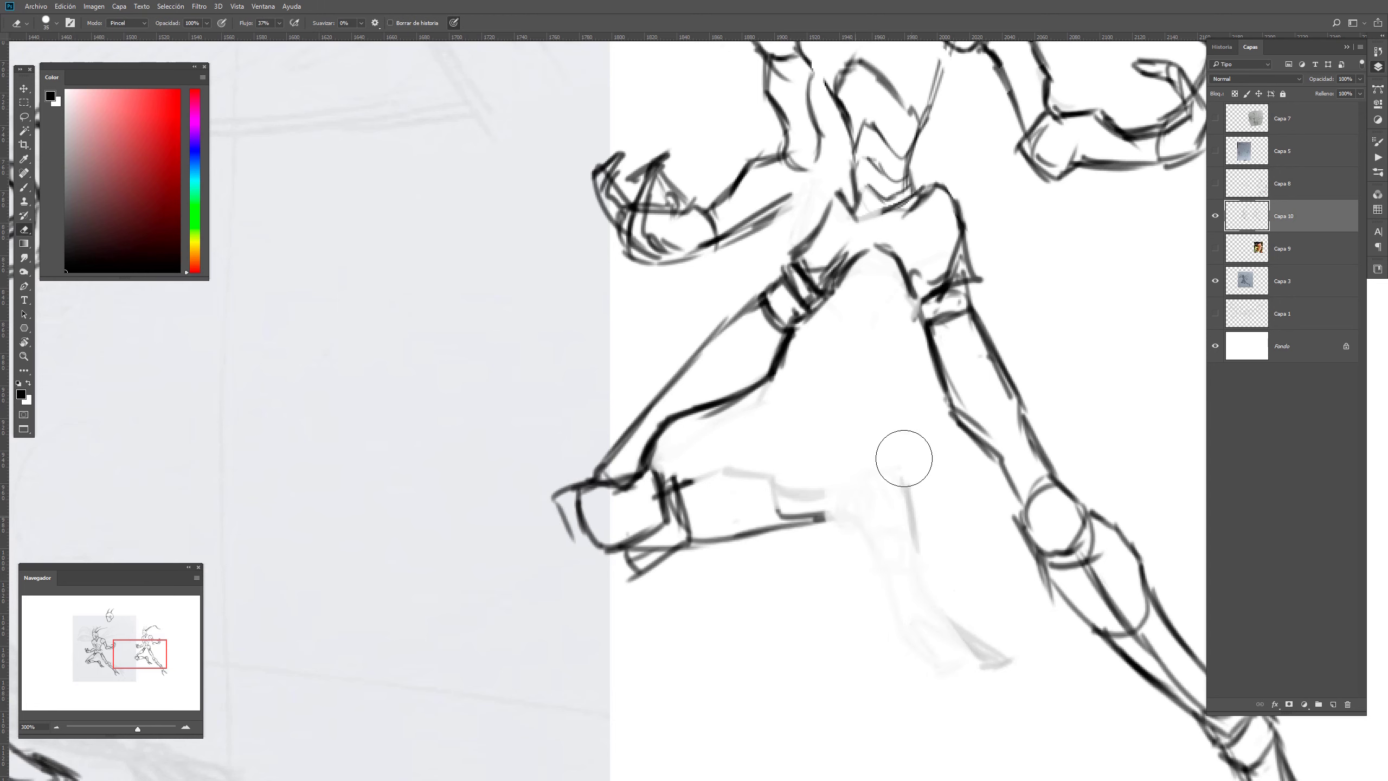
- Redraw the rear foot's top, right-hand outline and toe
{"action": "key", "text": "b"}
{"action": "mouse_move", "coordinate": [662, 486]}
{"action": "left_mouse_down"}
{"action": "mouse_move", "coordinate": [753, 466]}
{"action": "mouse_move", "coordinate": [802, 515]}
{"action": "mouse_move", "coordinate": [773, 503]}
{"action": "mouse_move", "coordinate": [807, 518]}
{"action": "mouse_move", "coordinate": [837, 489]}
{"action": "mouse_move", "coordinate": [855, 512]}
{"action": "left_mouse_up"}
{"action": "mouse_move", "coordinate": [833, 490]}
{"action": "left_mouse_down"}
{"action": "mouse_move", "coordinate": [874, 495]}
{"action": "mouse_move", "coordinate": [899, 521]}
{"action": "left_mouse_up"}
{"action": "mouse_move", "coordinate": [847, 511]}
{"action": "left_mouse_down"}
{"action": "mouse_move", "coordinate": [892, 543]}
{"action": "mouse_move", "coordinate": [928, 607]}
{"action": "mouse_move", "coordinate": [951, 608]}
{"action": "mouse_move", "coordinate": [963, 548]}
{"action": "mouse_move", "coordinate": [673, 495]}
{"action": "mouse_move", "coordinate": [592, 355]}
{"action": "left_mouse_up"}
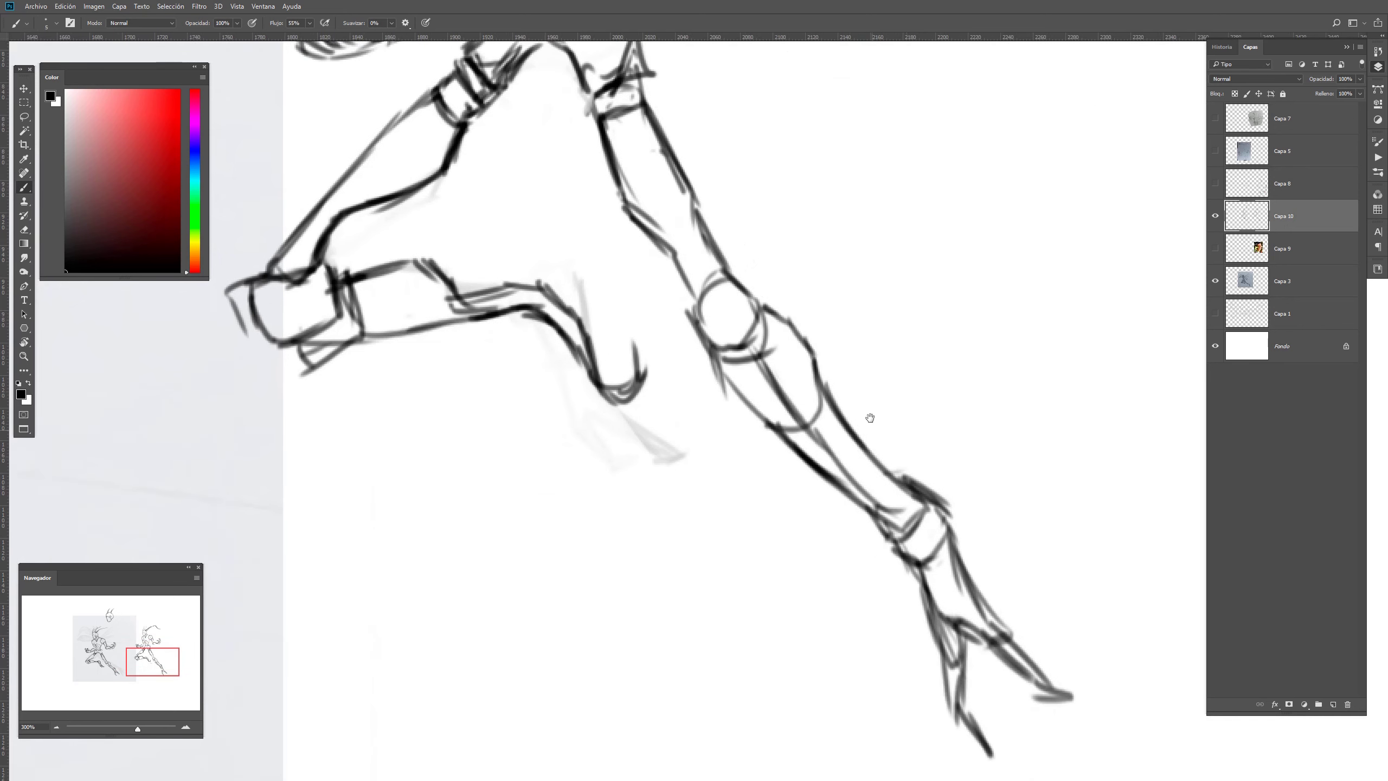
- Fade the old front ankle and foot, then redraw the front shin and foot tip
{"action": "key", "text": "e"}
{"action": "mouse_move", "coordinate": [909, 594]}
{"action": "left_mouse_down"}
{"action": "mouse_move", "coordinate": [1098, 657]}
{"action": "mouse_move", "coordinate": [1026, 638]}
{"action": "mouse_move", "coordinate": [953, 561]}
{"action": "mouse_move", "coordinate": [917, 615]}
{"action": "mouse_move", "coordinate": [915, 508]}
{"action": "mouse_move", "coordinate": [936, 505]}
{"action": "mouse_move", "coordinate": [896, 466]}
{"action": "mouse_move", "coordinate": [905, 578]}
{"action": "mouse_move", "coordinate": [915, 500]}
{"action": "mouse_move", "coordinate": [975, 751]}
{"action": "mouse_move", "coordinate": [936, 554]}
{"action": "mouse_move", "coordinate": [880, 512]}
{"action": "left_mouse_up"}
{"action": "key", "text": "b"}
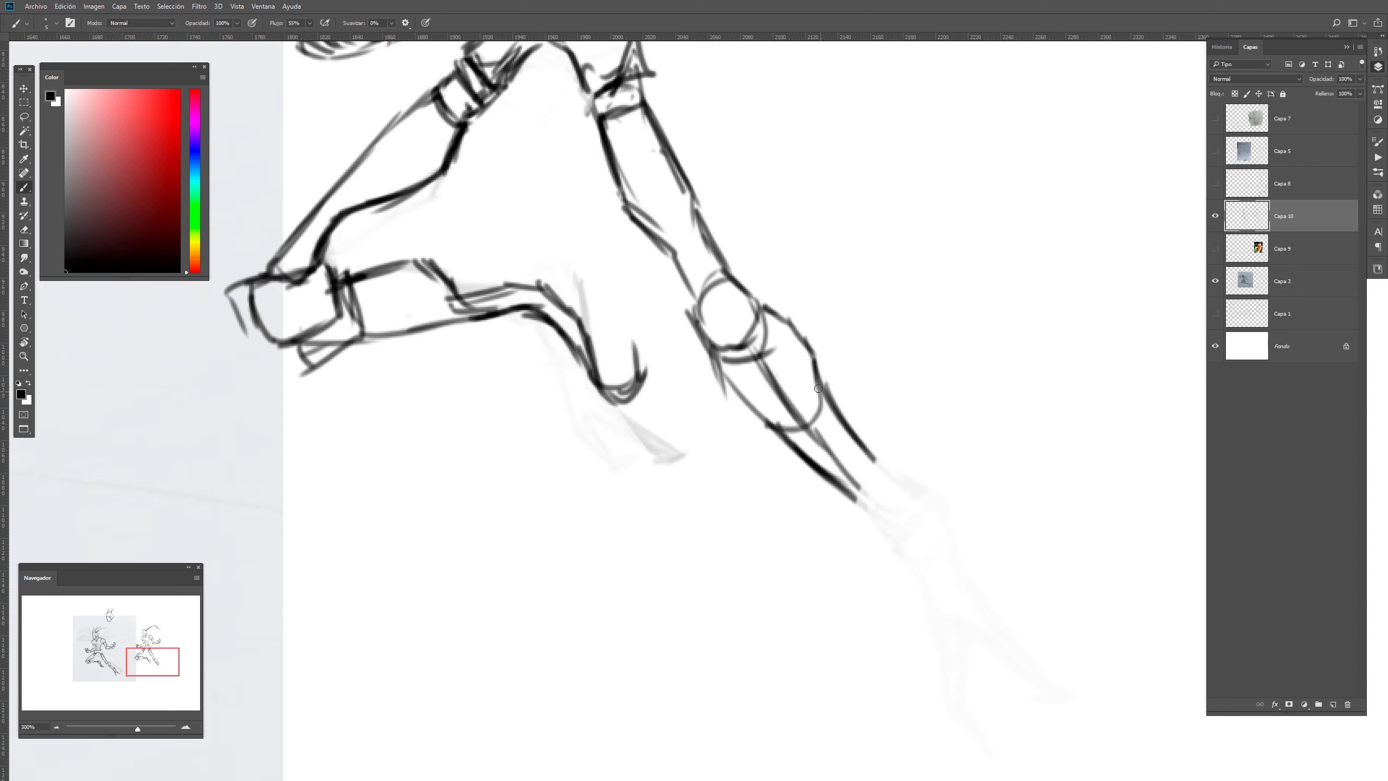
{"action": "mouse_move", "coordinate": [873, 458]}
{"action": "left_mouse_down"}
{"action": "mouse_move", "coordinate": [884, 481]}
{"action": "mouse_move", "coordinate": [870, 506]}
{"action": "mouse_move", "coordinate": [910, 536]}
{"action": "mouse_move", "coordinate": [975, 634]}
{"action": "mouse_move", "coordinate": [979, 559]}
{"action": "left_mouse_up"}
{"action": "left_click_drag", "start_coordinate": [974, 621], "coordinate": [987, 559]}
{"action": "left_click_drag", "start_coordinate": [938, 579], "coordinate": [955, 618]}
{"action": "mouse_move", "coordinate": [758, 42]}
{"action": "left_mouse_down"}
{"action": "mouse_move", "coordinate": [862, 382]}
{"action": "mouse_move", "coordinate": [837, 481]}
{"action": "left_mouse_up"}
- Erase the left and right claw sketch lines down to faint traces
{"action": "key", "text": "e"}
{"action": "mouse_move", "coordinate": [474, 514]}
{"action": "left_mouse_down"}
{"action": "mouse_move", "coordinate": [440, 524]}
{"action": "mouse_move", "coordinate": [463, 494]}
{"action": "mouse_move", "coordinate": [441, 526]}
{"action": "mouse_move", "coordinate": [452, 487]}
{"action": "mouse_move", "coordinate": [498, 491]}
{"action": "mouse_move", "coordinate": [437, 509]}
{"action": "left_mouse_up"}
{"action": "mouse_move", "coordinate": [1018, 384]}
{"action": "left_mouse_down"}
{"action": "mouse_move", "coordinate": [970, 427]}
{"action": "mouse_move", "coordinate": [1039, 369]}
{"action": "mouse_move", "coordinate": [1000, 443]}
{"action": "mouse_move", "coordinate": [980, 334]}
{"action": "mouse_move", "coordinate": [999, 302]}
{"action": "mouse_move", "coordinate": [1060, 300]}
{"action": "mouse_move", "coordinate": [1060, 287]}
{"action": "mouse_move", "coordinate": [1040, 459]}
{"action": "mouse_move", "coordinate": [1003, 377]}
{"action": "mouse_move", "coordinate": [969, 354]}
{"action": "left_mouse_up"}
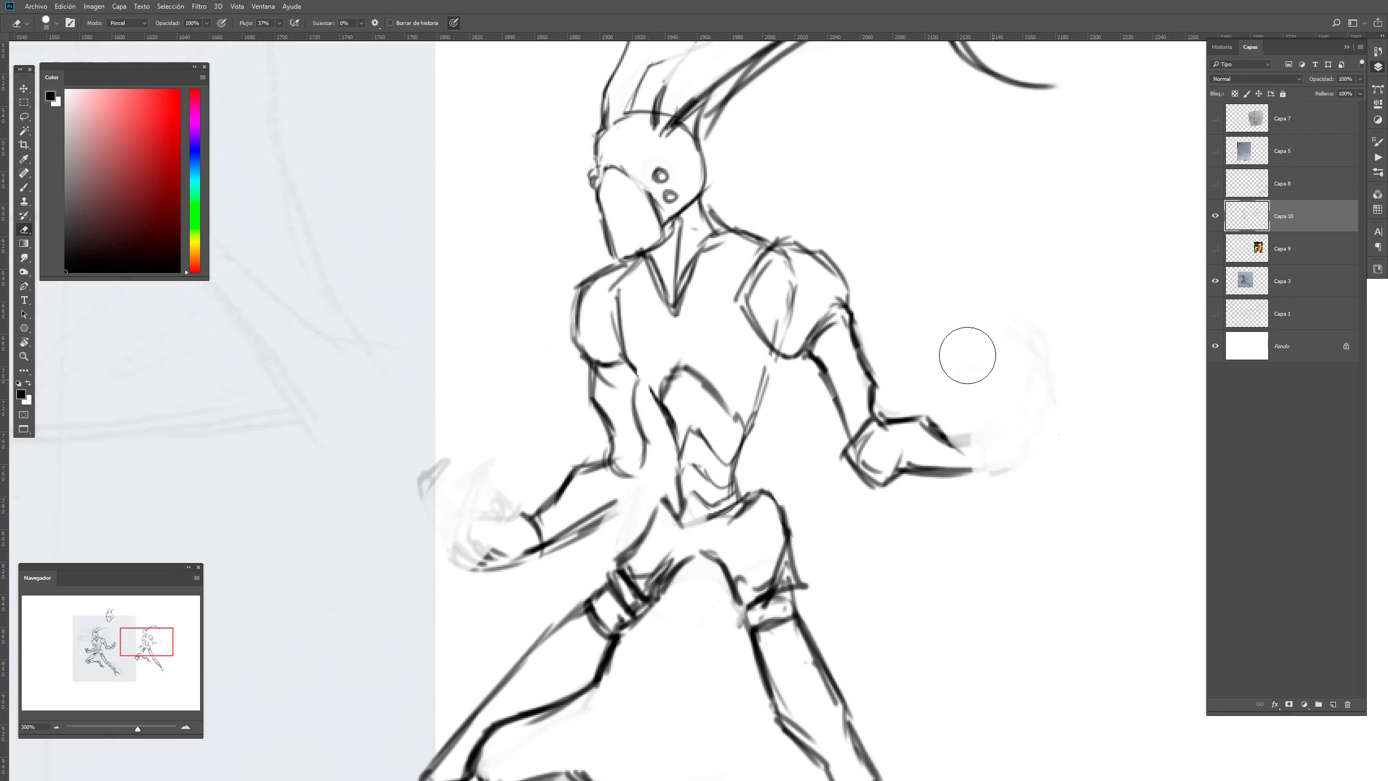
- Fade the remaining left fist strokes and redraw it as a curved blade
{"action": "mouse_move", "coordinate": [533, 515]}
{"action": "left_mouse_down"}
{"action": "mouse_move", "coordinate": [471, 550]}
{"action": "mouse_move", "coordinate": [460, 450]}
{"action": "mouse_move", "coordinate": [486, 575]}
{"action": "mouse_move", "coordinate": [504, 549]}
{"action": "mouse_move", "coordinate": [416, 474]}
{"action": "left_mouse_up"}
{"action": "key", "text": "b"}
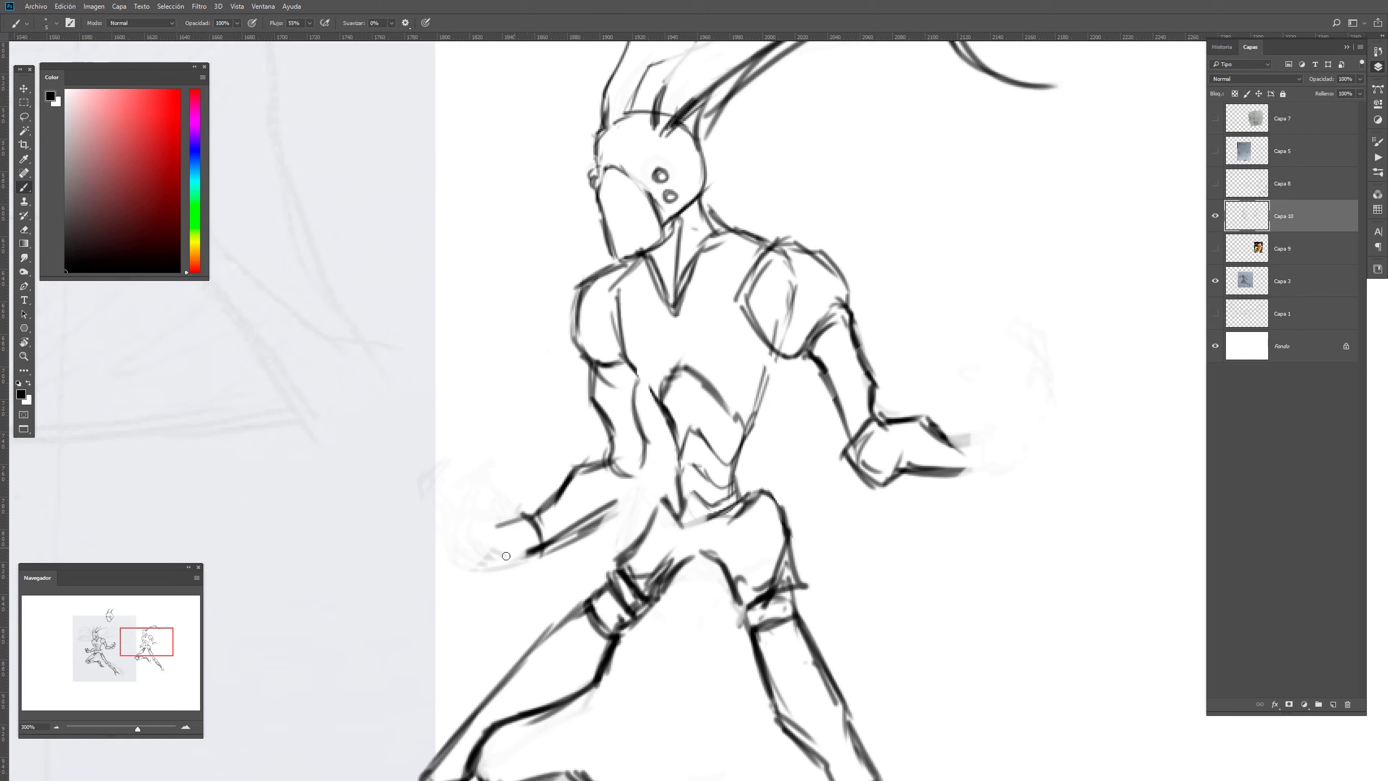
{"action": "mouse_move", "coordinate": [538, 549]}
{"action": "left_mouse_down"}
{"action": "mouse_move", "coordinate": [432, 547]}
{"action": "mouse_move", "coordinate": [516, 531]}
{"action": "mouse_move", "coordinate": [426, 541]}
{"action": "mouse_move", "coordinate": [350, 491]}
{"action": "mouse_move", "coordinate": [457, 575]}
{"action": "mouse_move", "coordinate": [358, 462]}
{"action": "mouse_move", "coordinate": [372, 495]}
{"action": "mouse_move", "coordinate": [439, 551]}
{"action": "mouse_move", "coordinate": [467, 543]}
{"action": "left_mouse_up"}
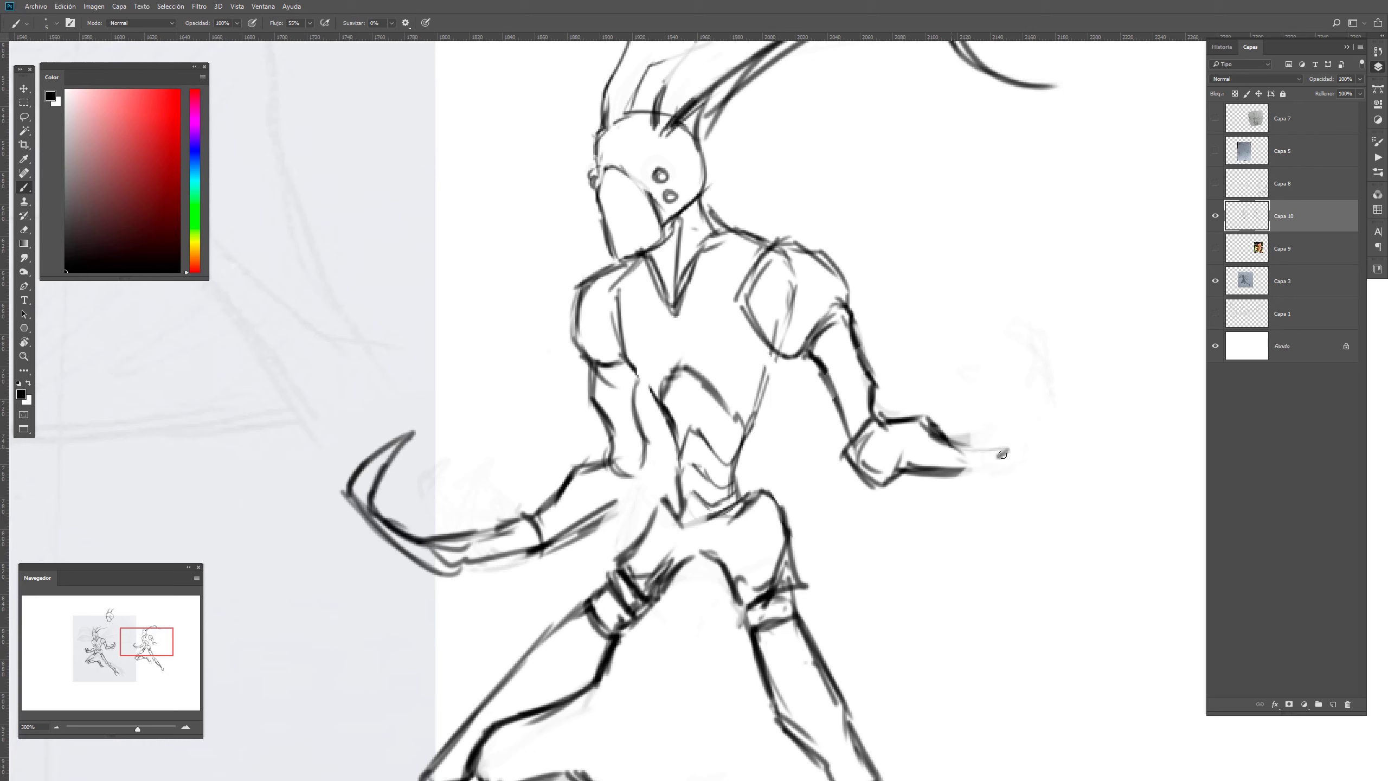
- Draw a curved blade from the right hand with outer and inner edges, then zoom out
{"action": "mouse_move", "coordinate": [1008, 450]}
{"action": "left_mouse_down"}
{"action": "mouse_move", "coordinate": [1068, 474]}
{"action": "mouse_move", "coordinate": [1066, 456]}
{"action": "left_mouse_up"}
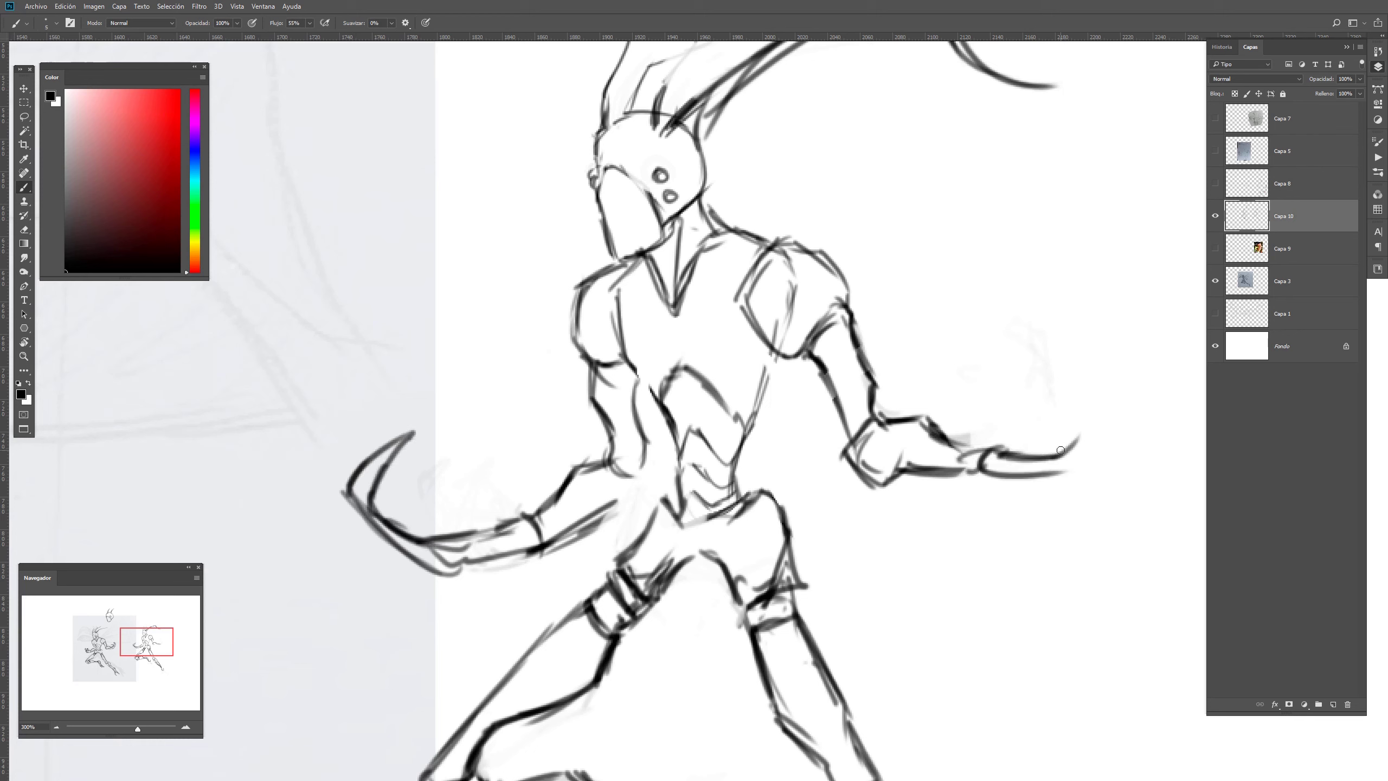
{"action": "mouse_move", "coordinate": [1033, 373]}
{"action": "left_mouse_down"}
{"action": "mouse_move", "coordinate": [1108, 423]}
{"action": "mouse_move", "coordinate": [1078, 474]}
{"action": "left_mouse_up"}
{"action": "mouse_move", "coordinate": [1098, 425]}
{"action": "left_mouse_down"}
{"action": "mouse_move", "coordinate": [1005, 467]}
{"action": "mouse_move", "coordinate": [949, 465]}
{"action": "left_mouse_up"}
{"action": "left_click_drag", "start_coordinate": [1014, 458], "coordinate": [951, 433]}
{"action": "key", "text": "z"}
{"action": "mouse_move", "coordinate": [887, 247]}
{"action": "left_mouse_down"}
{"action": "mouse_move", "coordinate": [754, 404]}
{"action": "mouse_move", "coordinate": [785, 417]}
{"action": "left_mouse_up"}
{"action": "key", "text": "b"}
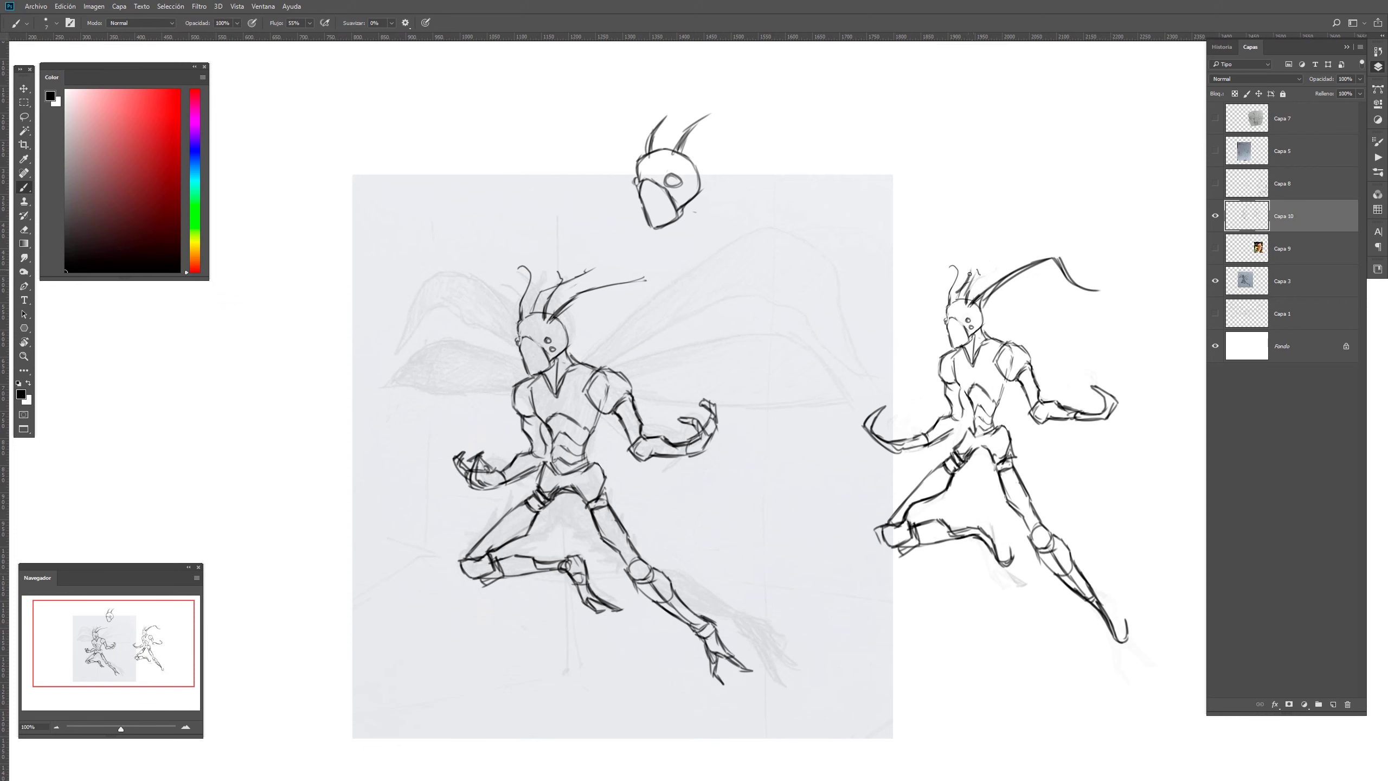
- Zoom into the right figure's head, erase old neck strokes and draw a new chin jaw line
{"action": "key", "text": "z"}
{"action": "left_click_drag", "start_coordinate": [969, 291], "coordinate": [1027, 298]}
{"action": "key", "text": "e"}
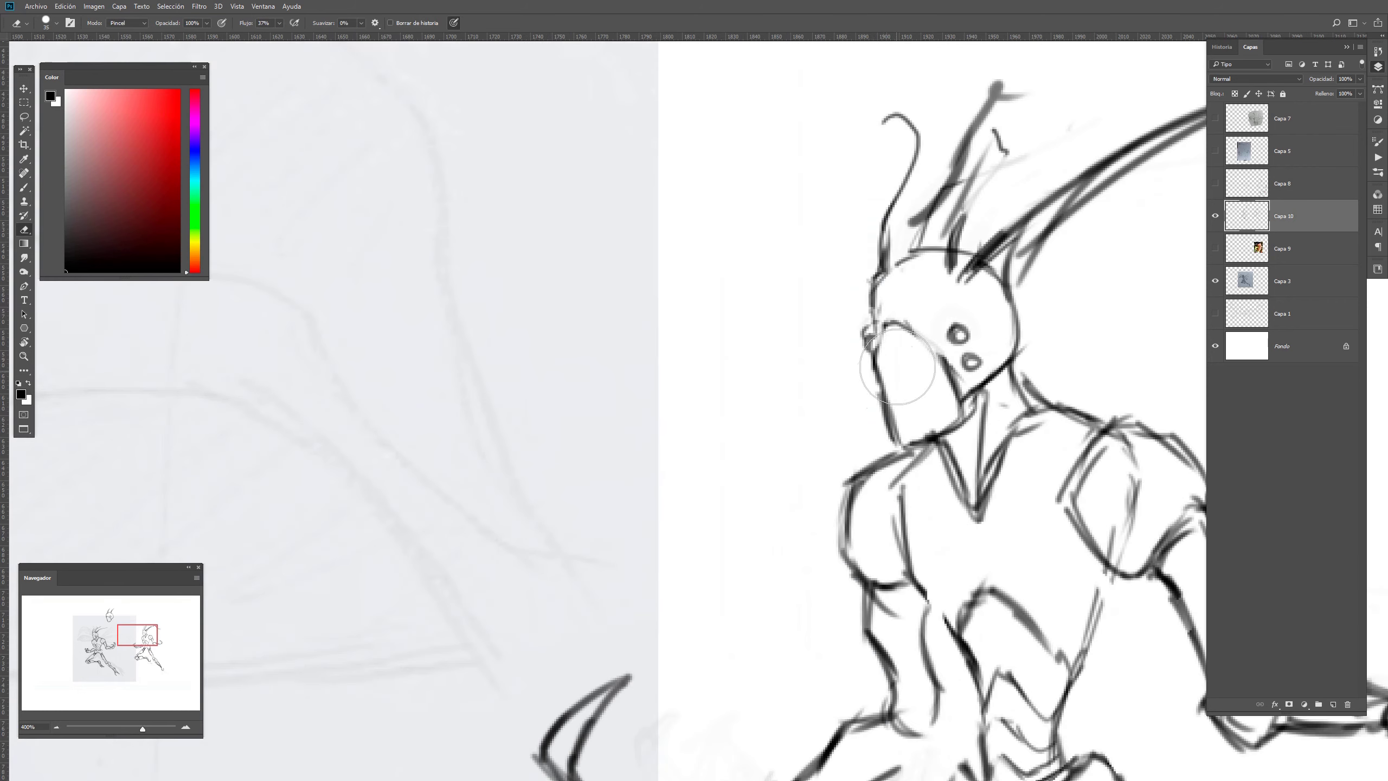
{"action": "mouse_move", "coordinate": [902, 383]}
{"action": "left_mouse_down"}
{"action": "mouse_move", "coordinate": [883, 402]}
{"action": "mouse_move", "coordinate": [901, 419]}
{"action": "mouse_move", "coordinate": [920, 403]}
{"action": "left_mouse_up"}
{"action": "key", "text": "b"}
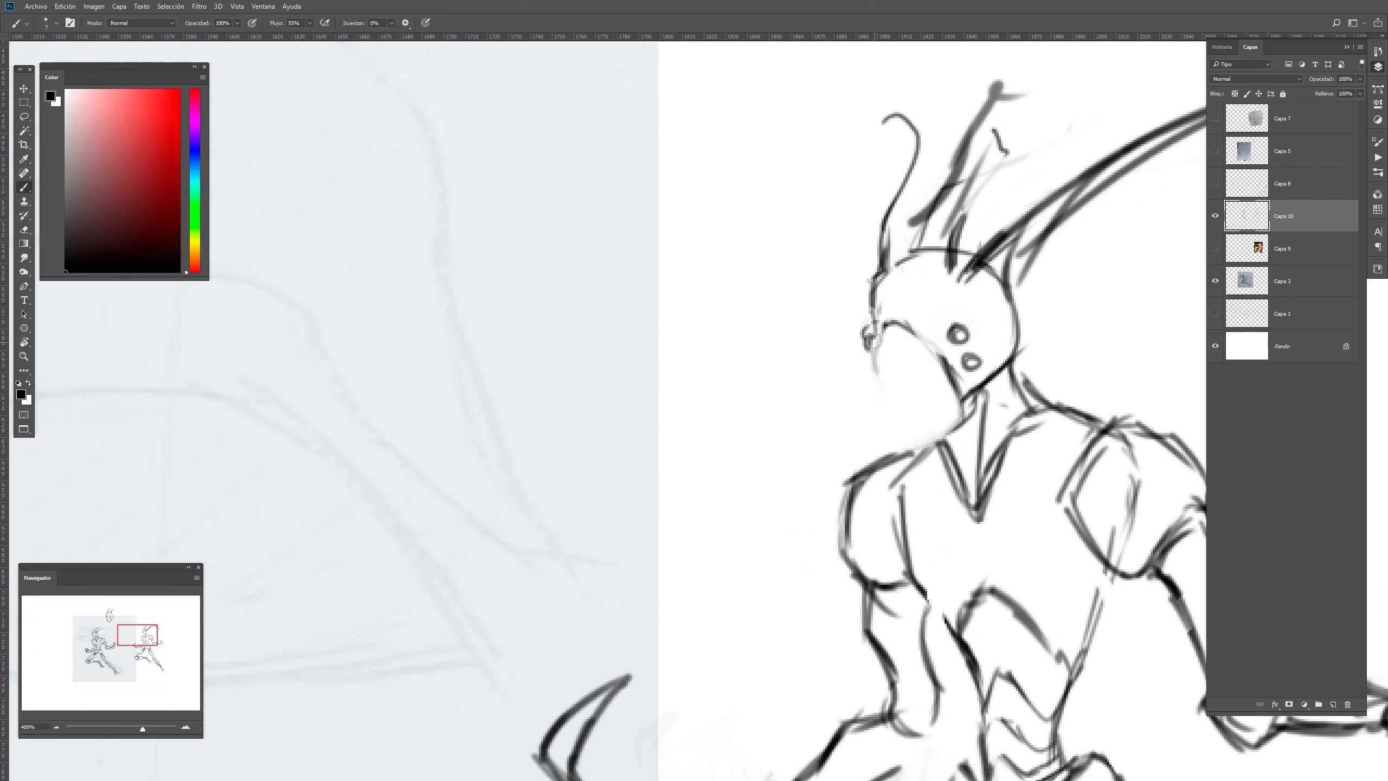
{"action": "mouse_move", "coordinate": [875, 331]}
{"action": "left_mouse_down"}
{"action": "mouse_move", "coordinate": [864, 415]}
{"action": "mouse_move", "coordinate": [950, 447]}
{"action": "mouse_move", "coordinate": [858, 394]}
{"action": "mouse_move", "coordinate": [874, 353]}
{"action": "left_mouse_up"}
- Fade the old eyes, then draw a full eye ring, mouth and jaw lines, and neck strokes
{"action": "key", "text": "e"}
{"action": "mouse_move", "coordinate": [962, 328]}
{"action": "left_mouse_down"}
{"action": "mouse_move", "coordinate": [995, 362]}
{"action": "mouse_move", "coordinate": [970, 380]}
{"action": "left_mouse_up"}
{"action": "key", "text": "b"}
{"action": "left_click_drag", "start_coordinate": [880, 309], "coordinate": [855, 330]}
{"action": "mouse_move", "coordinate": [876, 407]}
{"action": "left_mouse_down"}
{"action": "mouse_move", "coordinate": [888, 367]}
{"action": "mouse_move", "coordinate": [937, 398]}
{"action": "mouse_move", "coordinate": [929, 418]}
{"action": "mouse_move", "coordinate": [951, 422]}
{"action": "mouse_move", "coordinate": [962, 399]}
{"action": "left_mouse_up"}
{"action": "left_click_drag", "start_coordinate": [973, 506], "coordinate": [957, 520]}
- Zoom out to the whole canvas, then zoom in on the original figure's head
{"action": "key", "text": "z"}
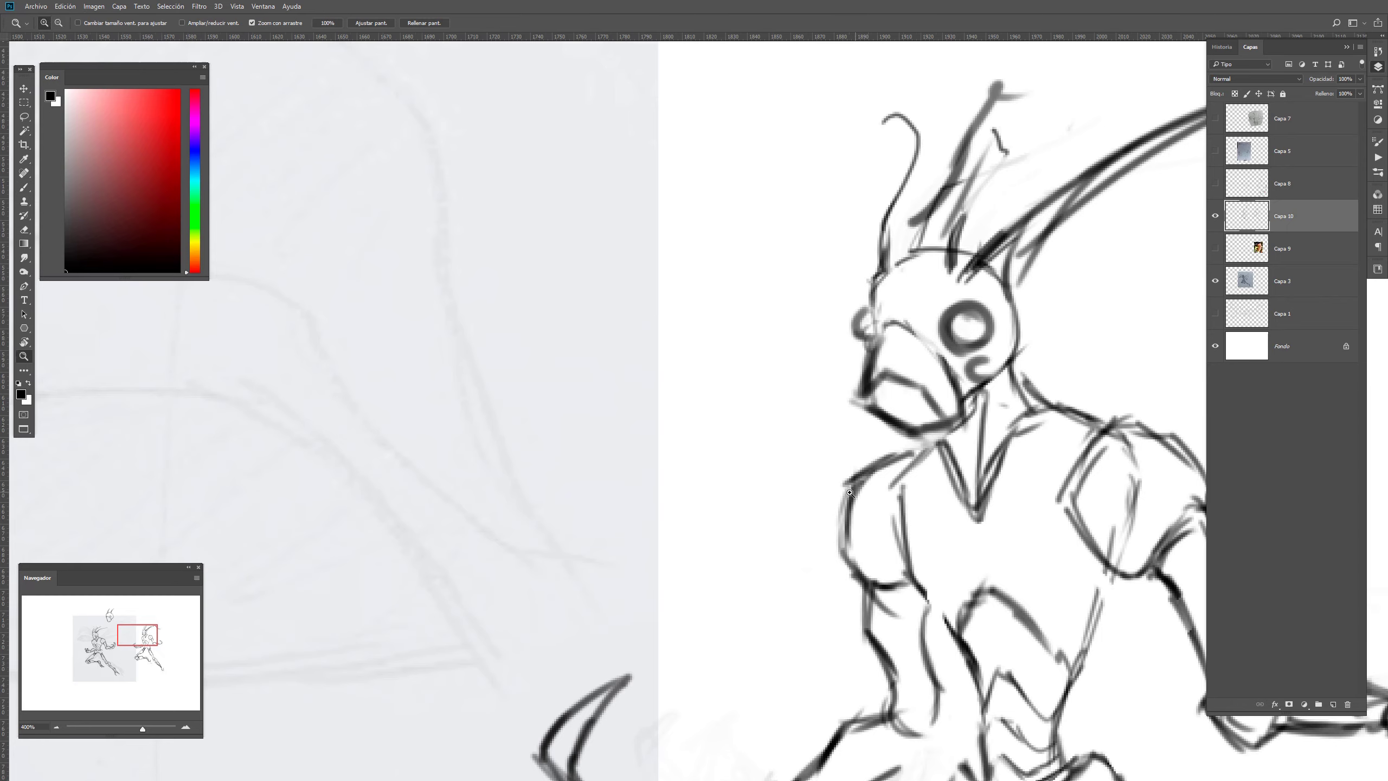
{"action": "scroll", "coordinate": [851, 571], "scroll_direction": "down", "scroll_amount": 4}
{"action": "left_click_drag", "start_coordinate": [850, 570], "coordinate": [784, 531]}
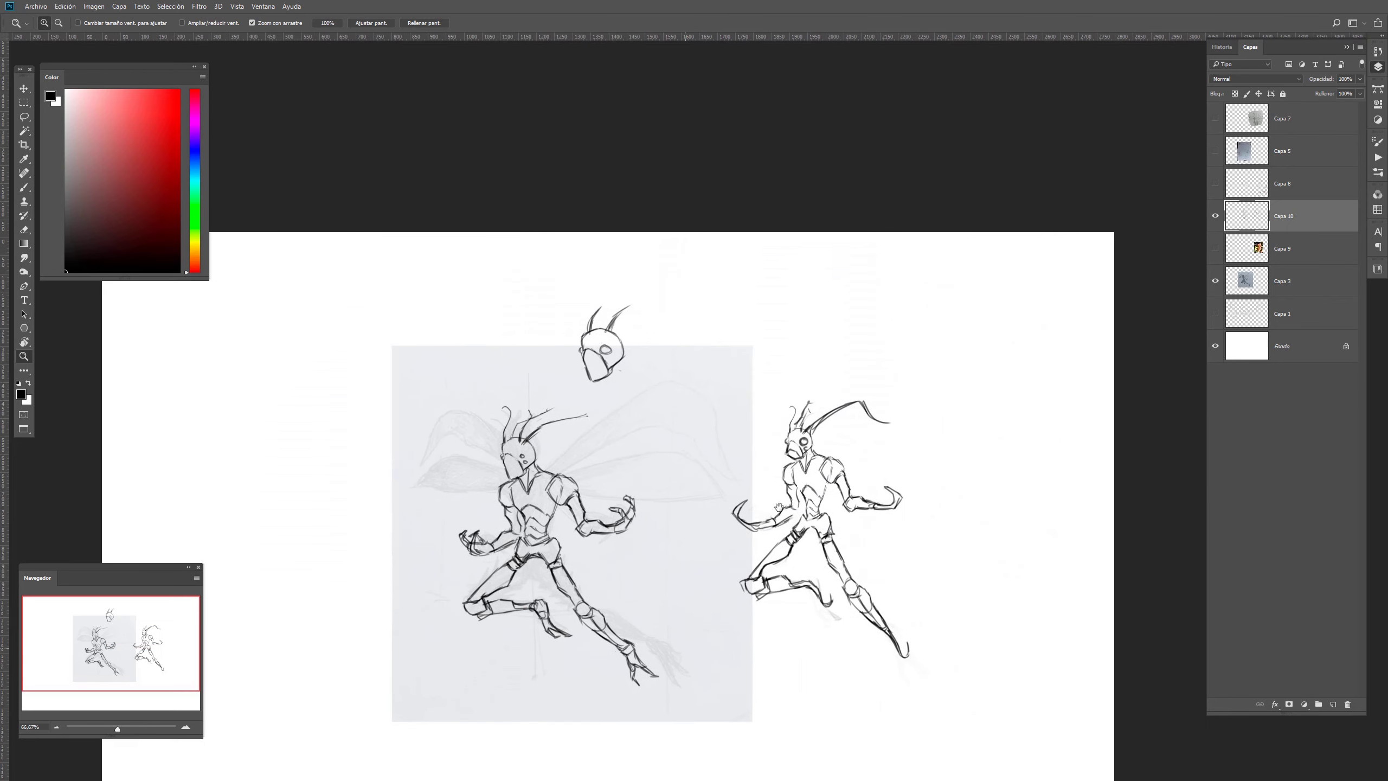
{"action": "left_click", "coordinate": [782, 562], "text": "alt"}
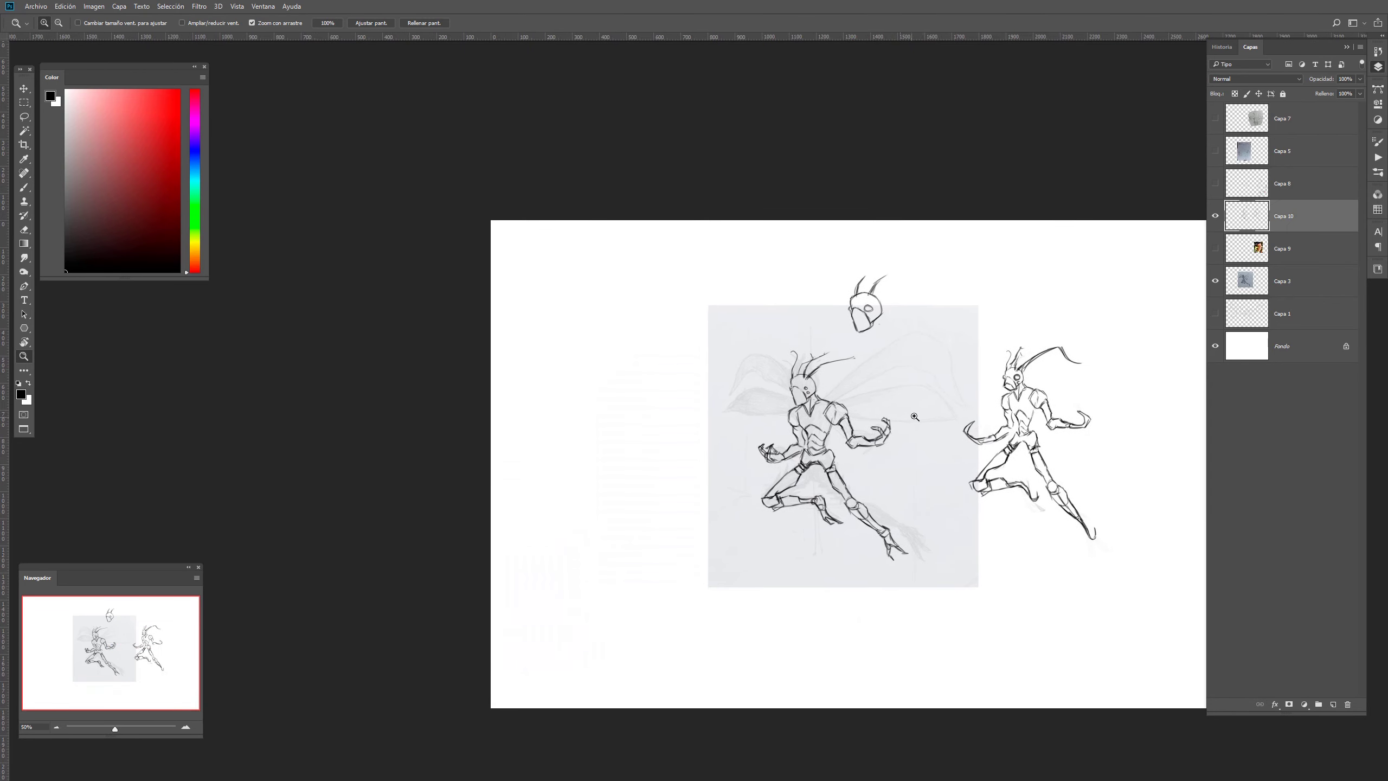
{"action": "left_click", "coordinate": [881, 411]}
{"action": "left_click", "coordinate": [896, 394]}
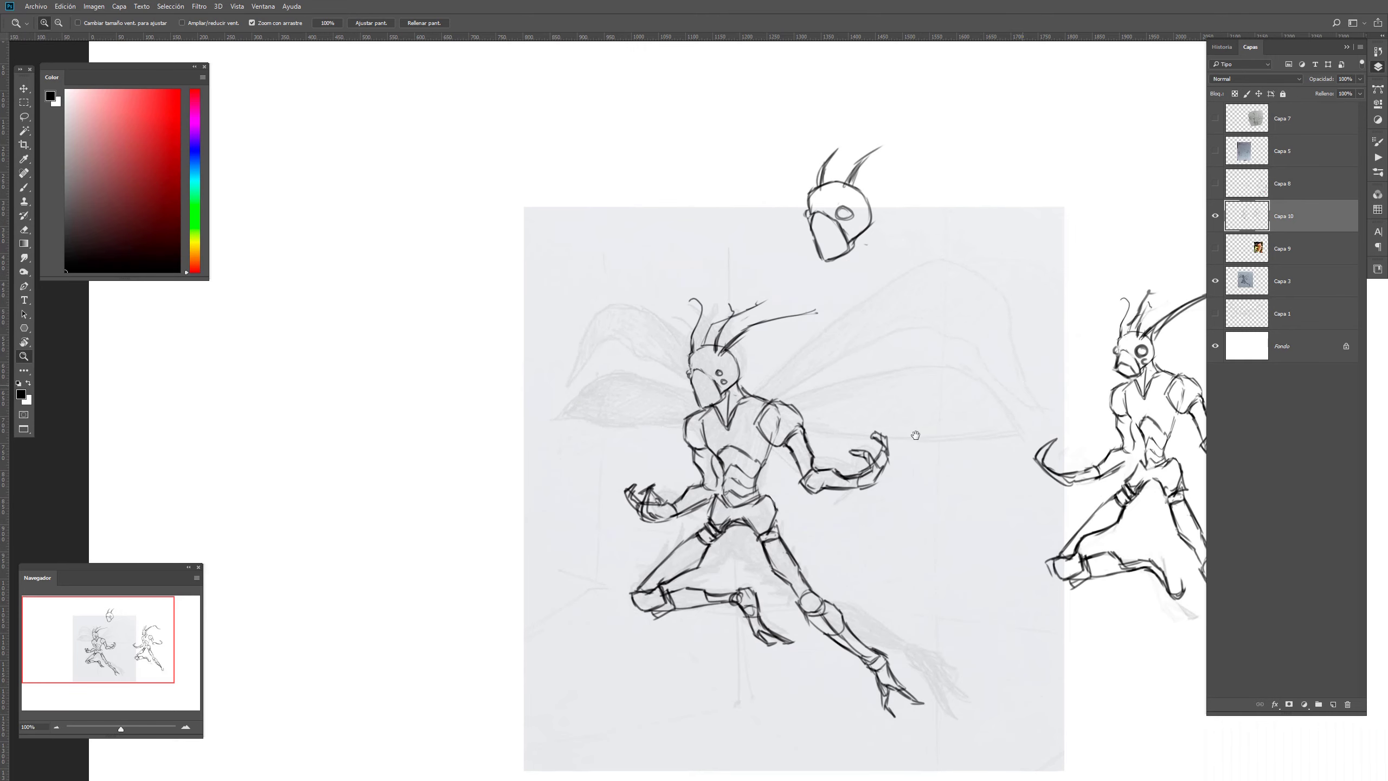
{"action": "left_click_drag", "start_coordinate": [913, 434], "coordinate": [815, 497]}
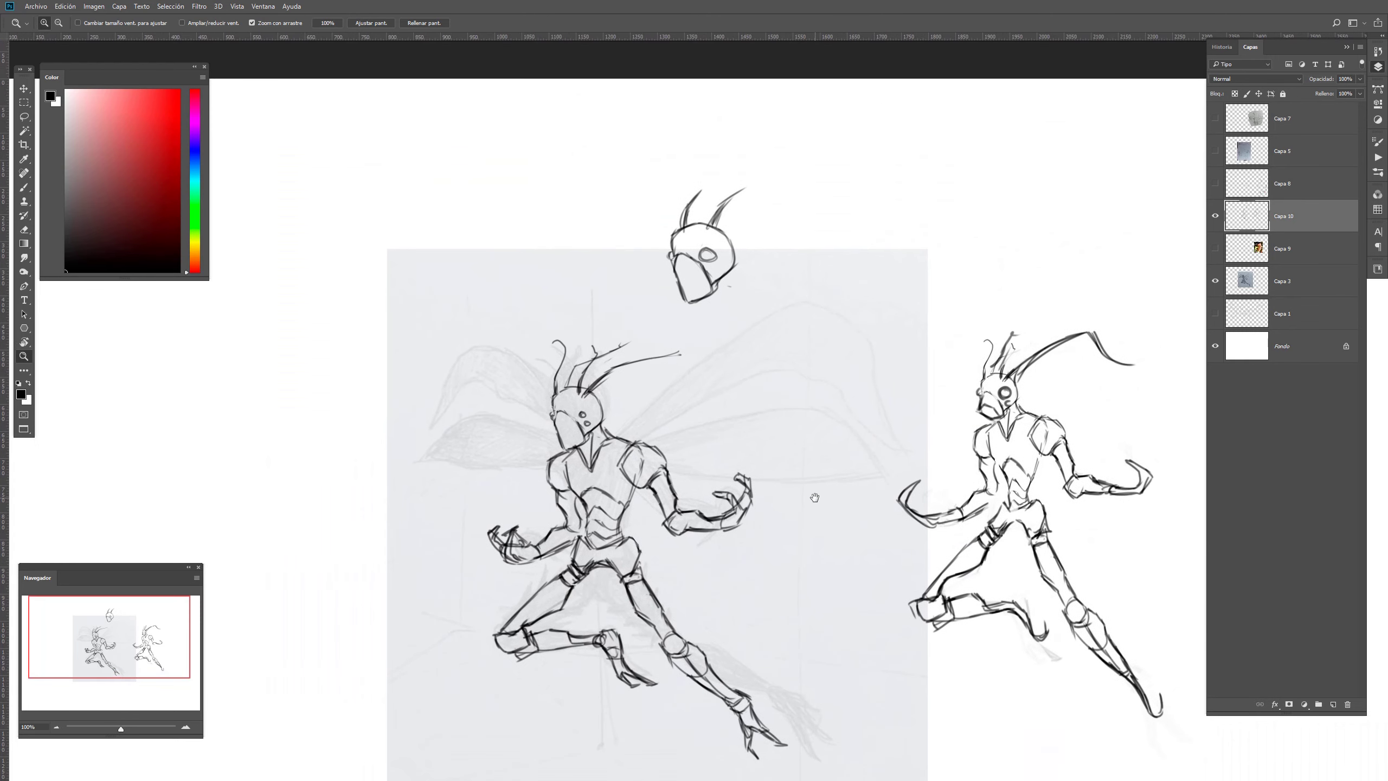
{"action": "left_click", "coordinate": [683, 429]}
- Ink the right wing's long upper edge and lower edge lines, undoing stray strokes
{"action": "key", "text": "b"}
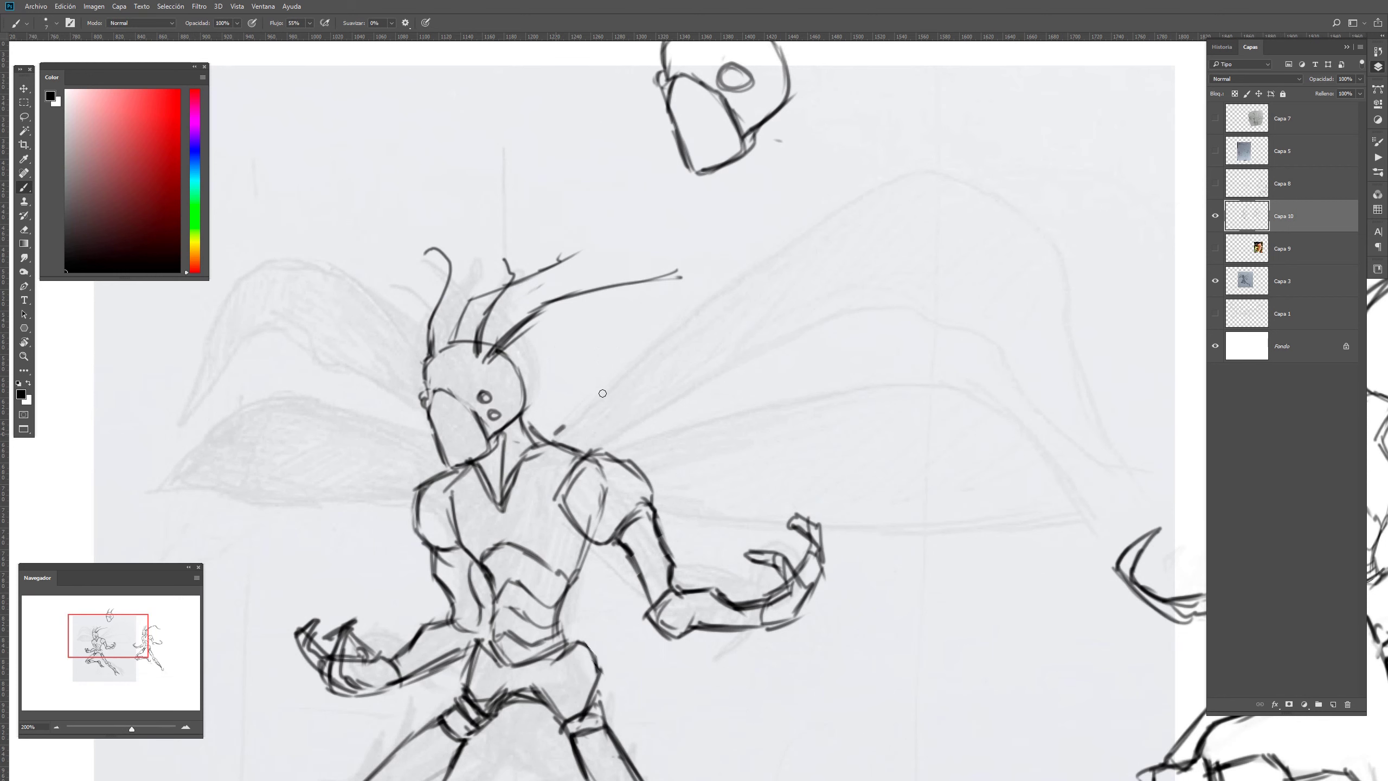
{"action": "left_click_drag", "start_coordinate": [555, 435], "coordinate": [867, 175]}
{"action": "key", "text": "ctrl+z"}
{"action": "left_click_drag", "start_coordinate": [542, 434], "coordinate": [738, 291]}
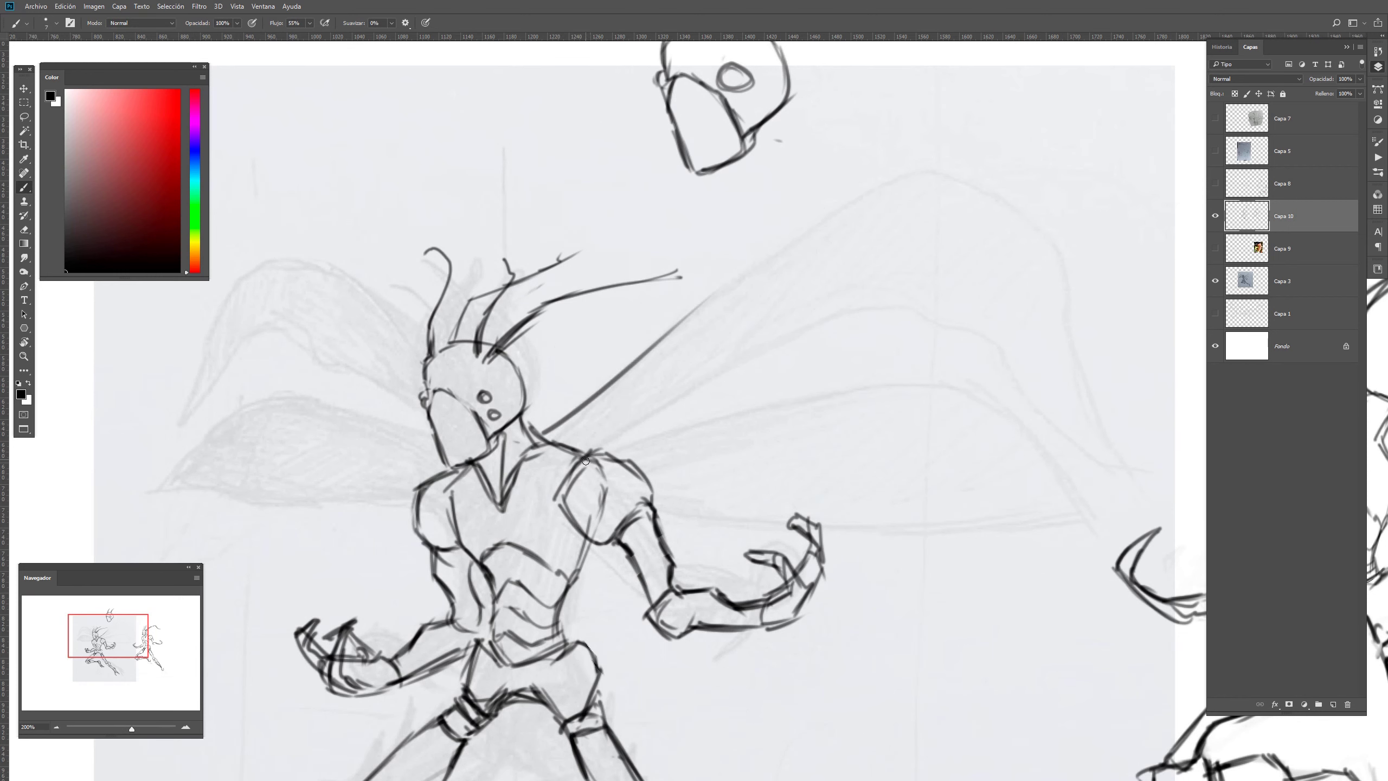
{"action": "left_click_drag", "start_coordinate": [629, 433], "coordinate": [796, 332]}
{"action": "key", "text": "ctrl+z"}
{"action": "key", "text": "ctrl+z"}
{"action": "scroll", "coordinate": [719, 415], "scroll_direction": "up", "scroll_amount": 5}
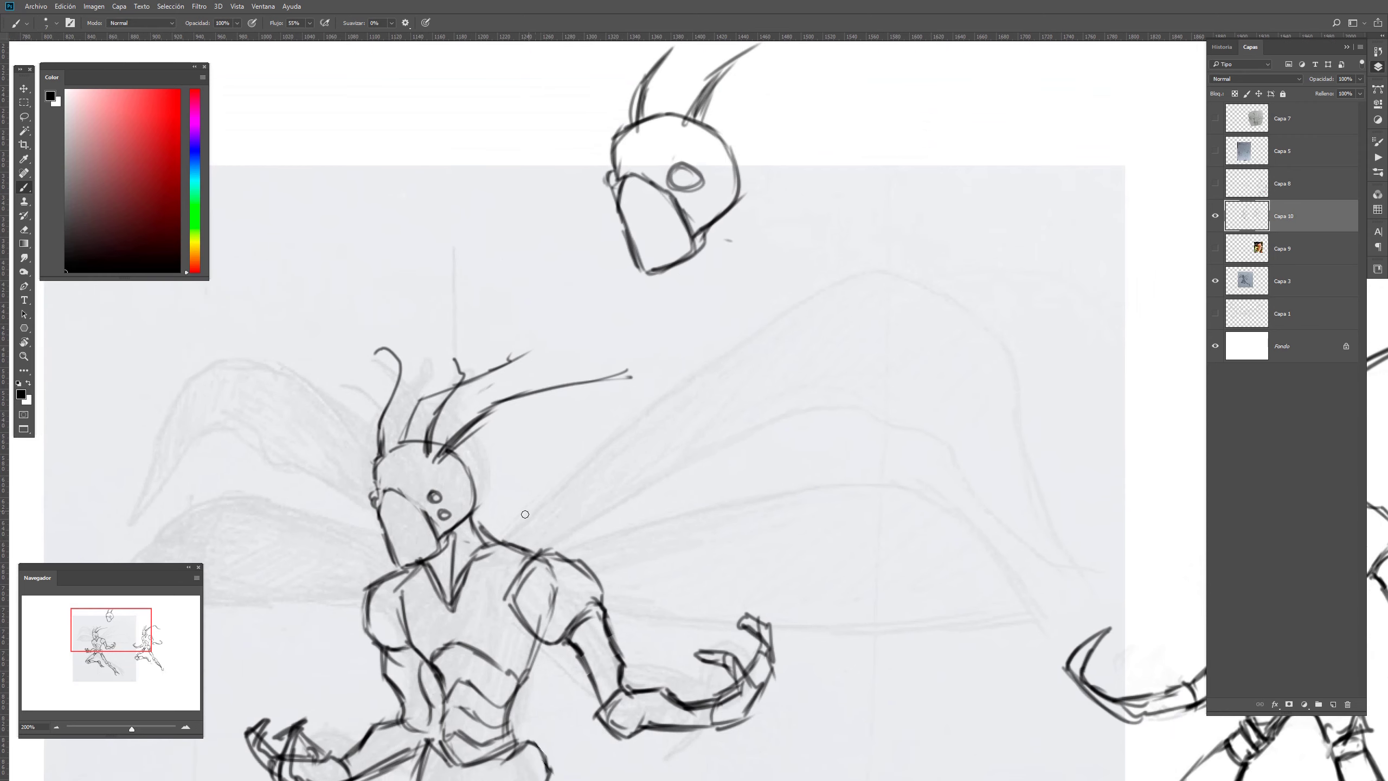
{"action": "left_click_drag", "start_coordinate": [500, 537], "coordinate": [855, 259]}
{"action": "left_click_drag", "start_coordinate": [530, 551], "coordinate": [746, 405]}
{"action": "left_click_drag", "start_coordinate": [661, 442], "coordinate": [906, 382]}
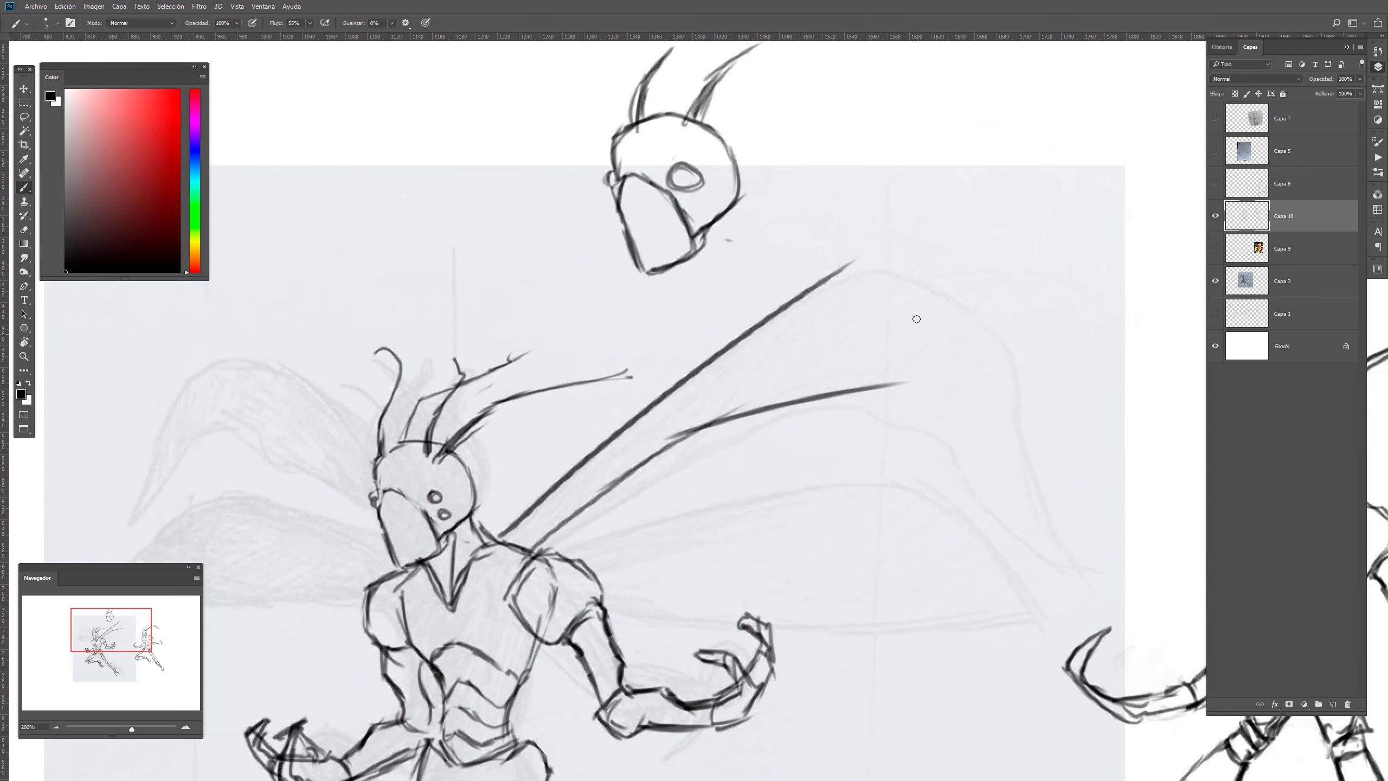
{"action": "left_click_drag", "start_coordinate": [856, 251], "coordinate": [1033, 330]}
{"action": "left_click_drag", "start_coordinate": [874, 392], "coordinate": [1039, 379]}
- Redo the upper-right wing strokes and extend the right wing's outer edge to its tip
{"action": "key", "text": "ctrl+z"}
{"action": "key", "text": "ctrl+z"}
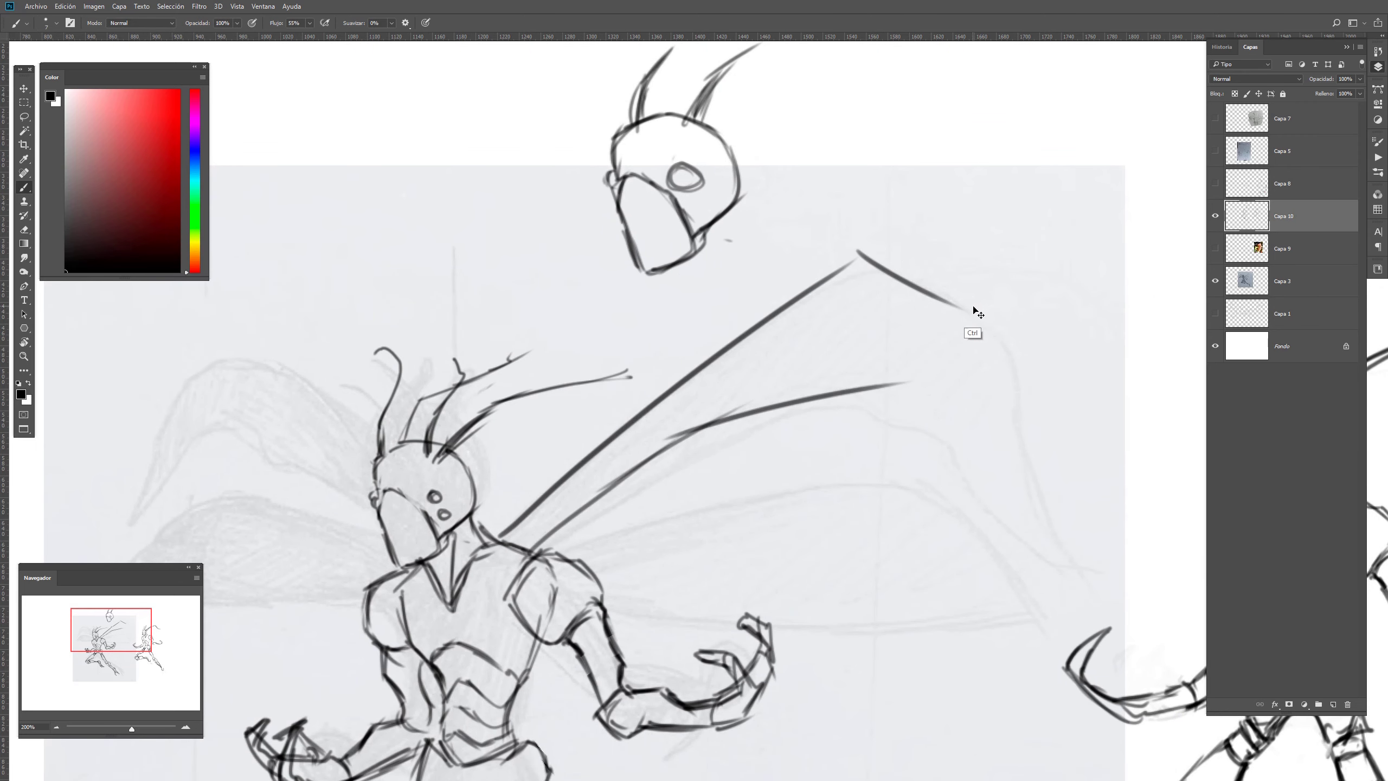
{"action": "key", "text": "ctrl+z"}
{"action": "left_click_drag", "start_coordinate": [865, 262], "coordinate": [946, 294]}
{"action": "left_click_drag", "start_coordinate": [876, 385], "coordinate": [983, 369]}
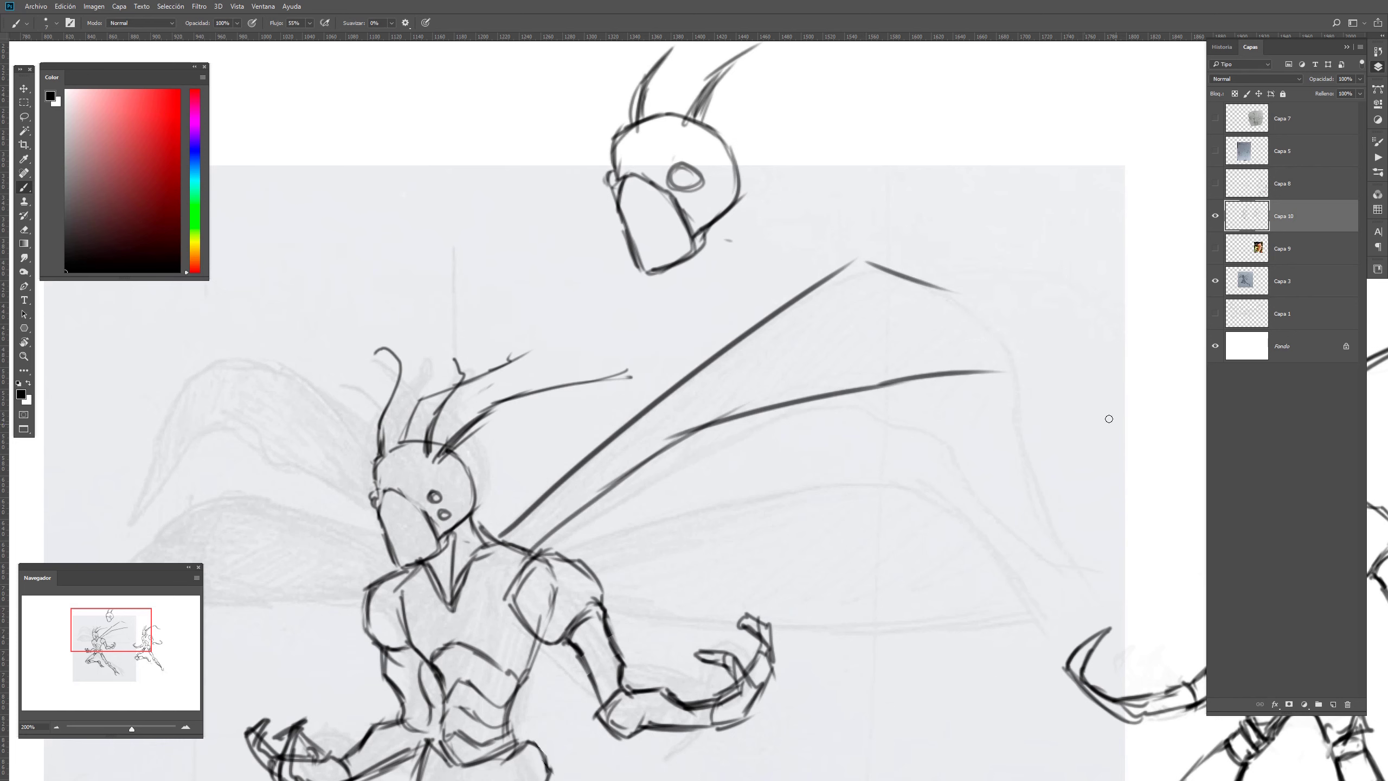
{"action": "left_click_drag", "start_coordinate": [930, 279], "coordinate": [1093, 391]}
{"action": "left_click_drag", "start_coordinate": [977, 368], "coordinate": [1103, 420]}
{"action": "left_click_drag", "start_coordinate": [1063, 372], "coordinate": [1162, 470]}
{"action": "left_click_drag", "start_coordinate": [1103, 398], "coordinate": [1196, 498]}
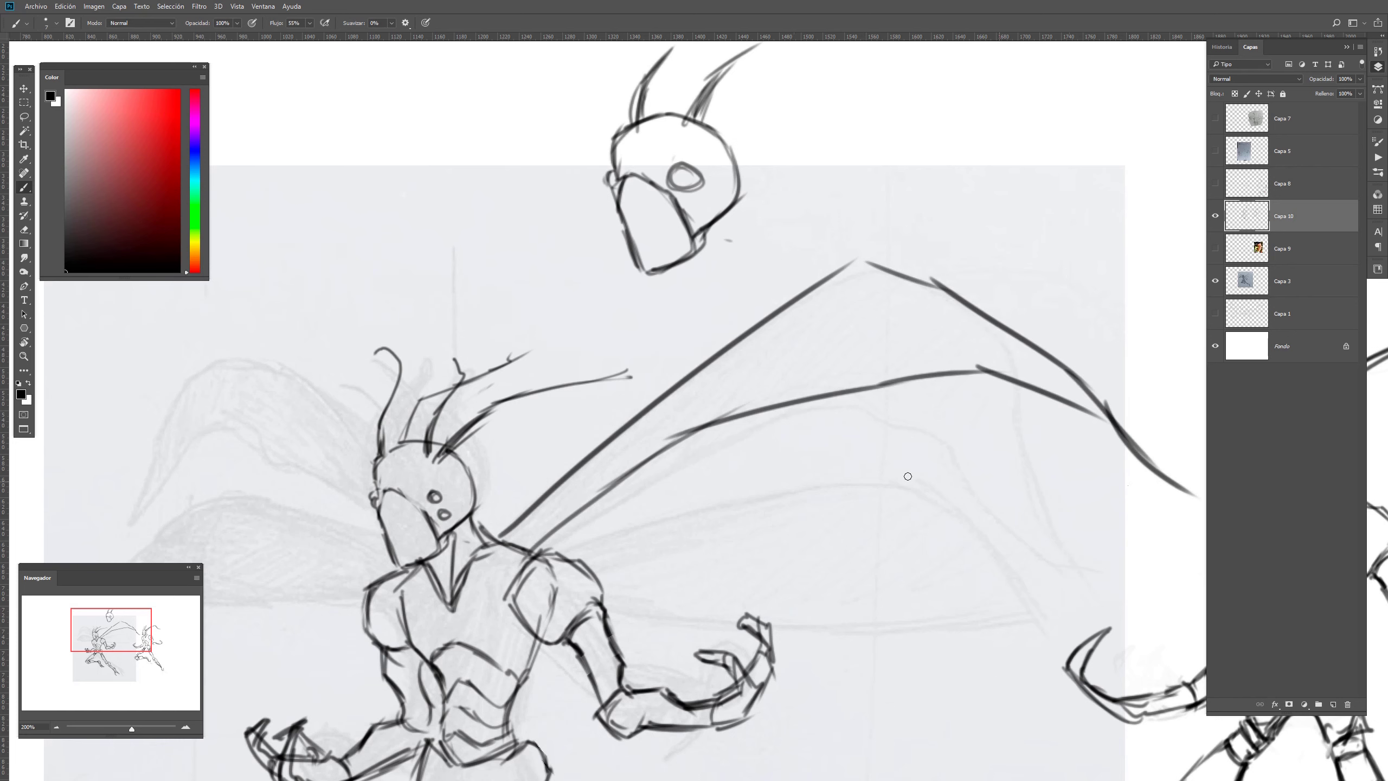
- Ink the left wing's curved long edge, top edge, angled tip lines and hooked lower tip
{"action": "left_click_drag", "start_coordinate": [543, 476], "coordinate": [904, 499]}
{"action": "left_click_drag", "start_coordinate": [741, 592], "coordinate": [670, 466]}
{"action": "left_click_drag", "start_coordinate": [748, 524], "coordinate": [670, 428]}
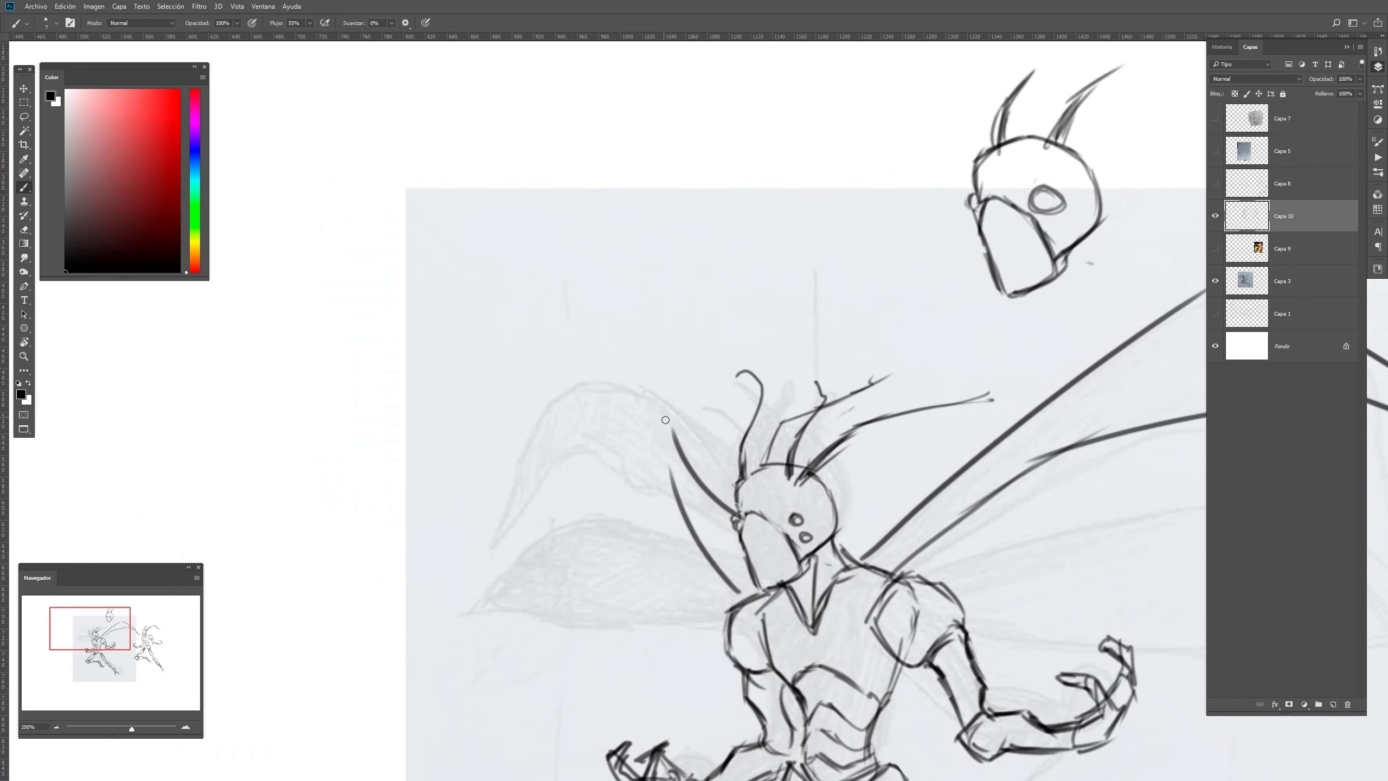
{"action": "key", "text": "ctrl+z"}
{"action": "key", "text": "ctrl+z"}
{"action": "left_click_drag", "start_coordinate": [757, 590], "coordinate": [667, 459]}
{"action": "left_click_drag", "start_coordinate": [734, 540], "coordinate": [668, 377]}
{"action": "mouse_move", "coordinate": [654, 376]}
{"action": "left_mouse_down"}
{"action": "mouse_move", "coordinate": [681, 512]}
{"action": "mouse_move", "coordinate": [574, 376]}
{"action": "left_mouse_up"}
{"action": "mouse_move", "coordinate": [663, 449]}
{"action": "left_mouse_down"}
{"action": "mouse_move", "coordinate": [533, 422]}
{"action": "mouse_move", "coordinate": [536, 454]}
{"action": "left_mouse_up"}
{"action": "left_click_drag", "start_coordinate": [579, 362], "coordinate": [509, 439]}
{"action": "mouse_move", "coordinate": [621, 414]}
{"action": "left_mouse_down"}
{"action": "mouse_move", "coordinate": [537, 453]}
{"action": "mouse_move", "coordinate": [510, 537]}
{"action": "left_mouse_up"}
{"action": "left_click_drag", "start_coordinate": [528, 472], "coordinate": [497, 530]}
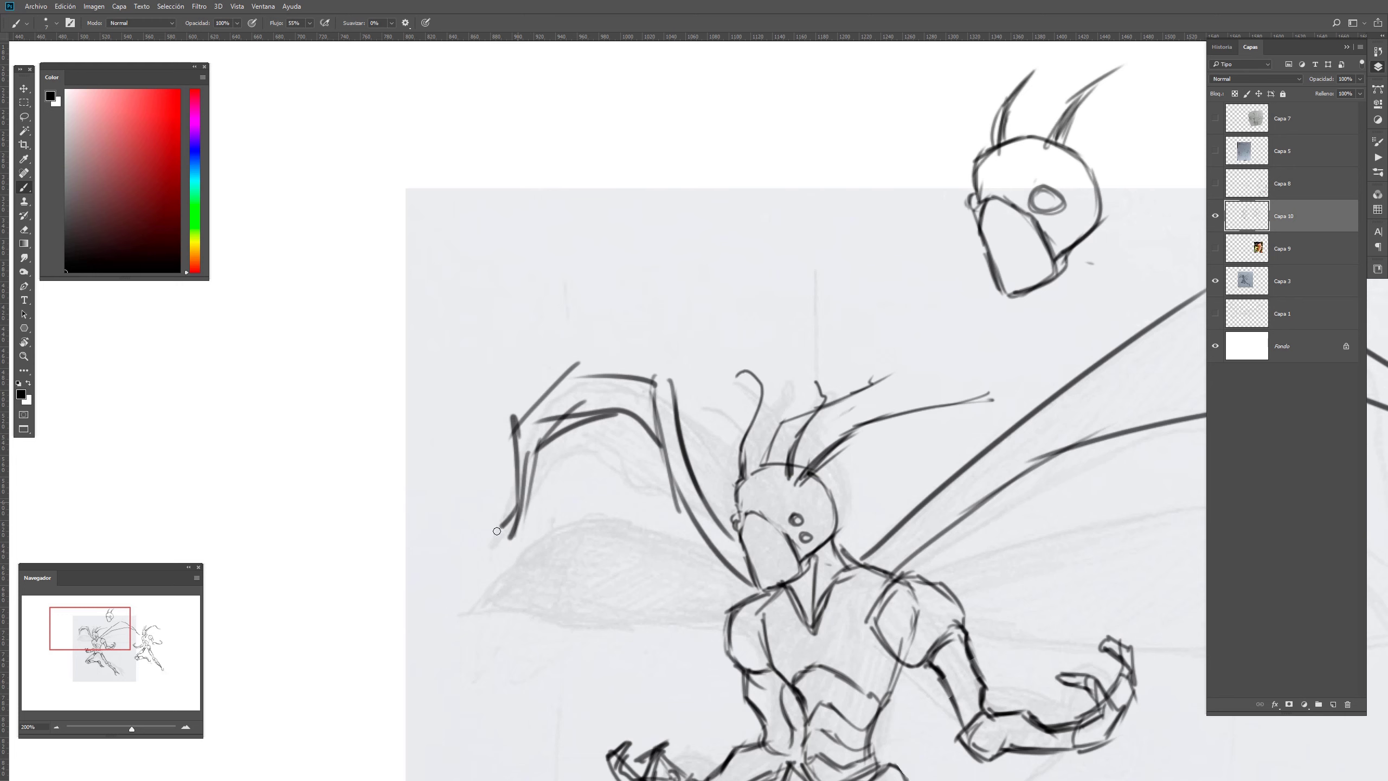
{"action": "scroll", "coordinate": [654, 439], "scroll_direction": "right", "scroll_amount": 5}
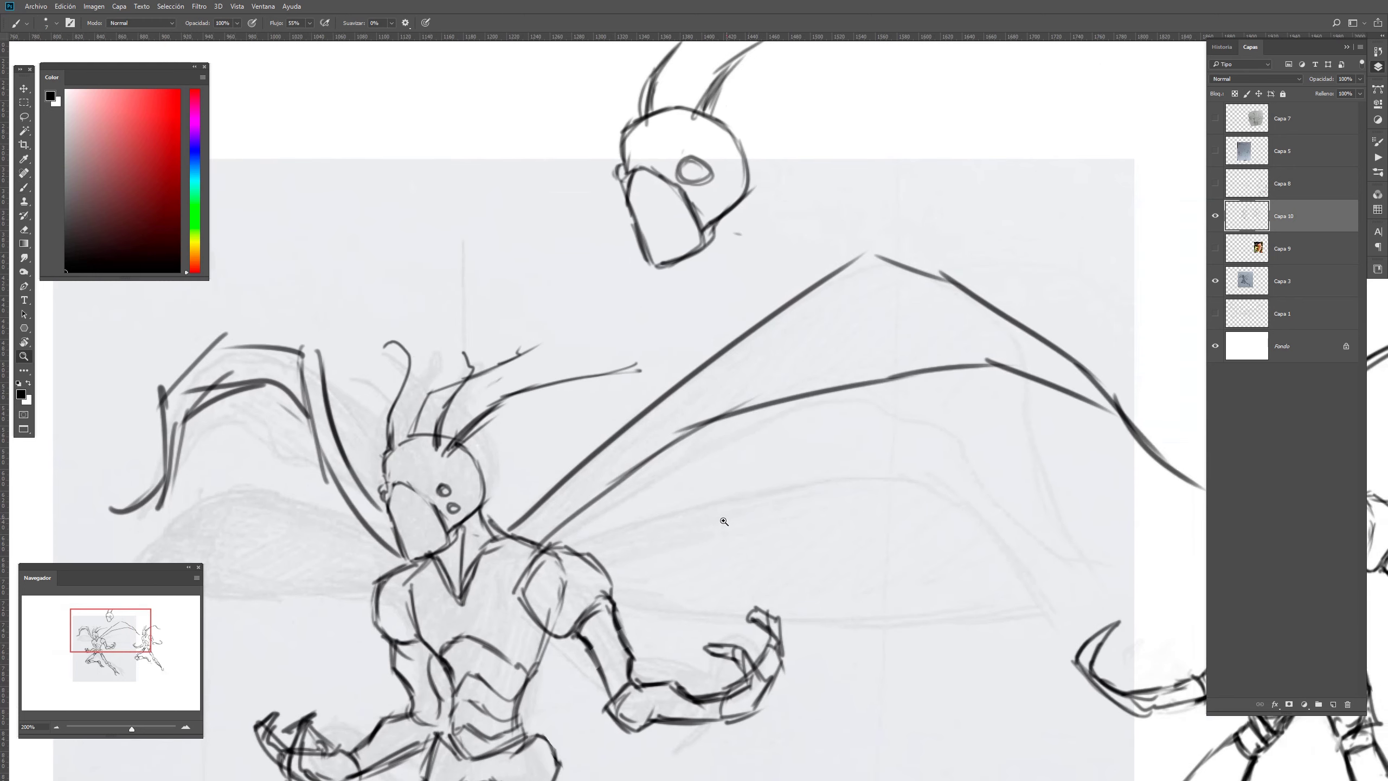
{"action": "key", "text": "z"}
{"action": "scroll", "coordinate": [688, 576], "scroll_direction": "down", "scroll_amount": 3}
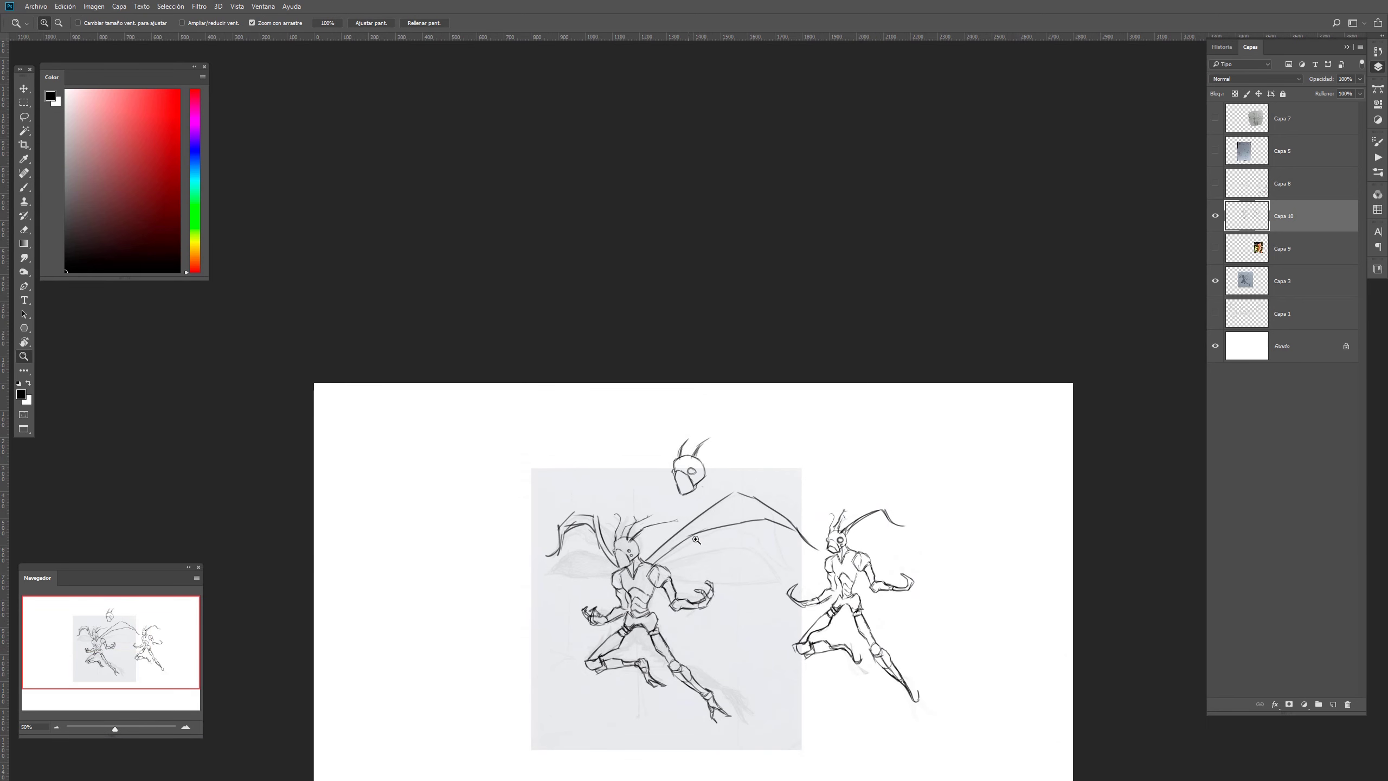
- Hide Capa 10 and Capa 3, show Capa 5 and set its opacity to 20%
{"action": "left_click", "coordinate": [1215, 216]}
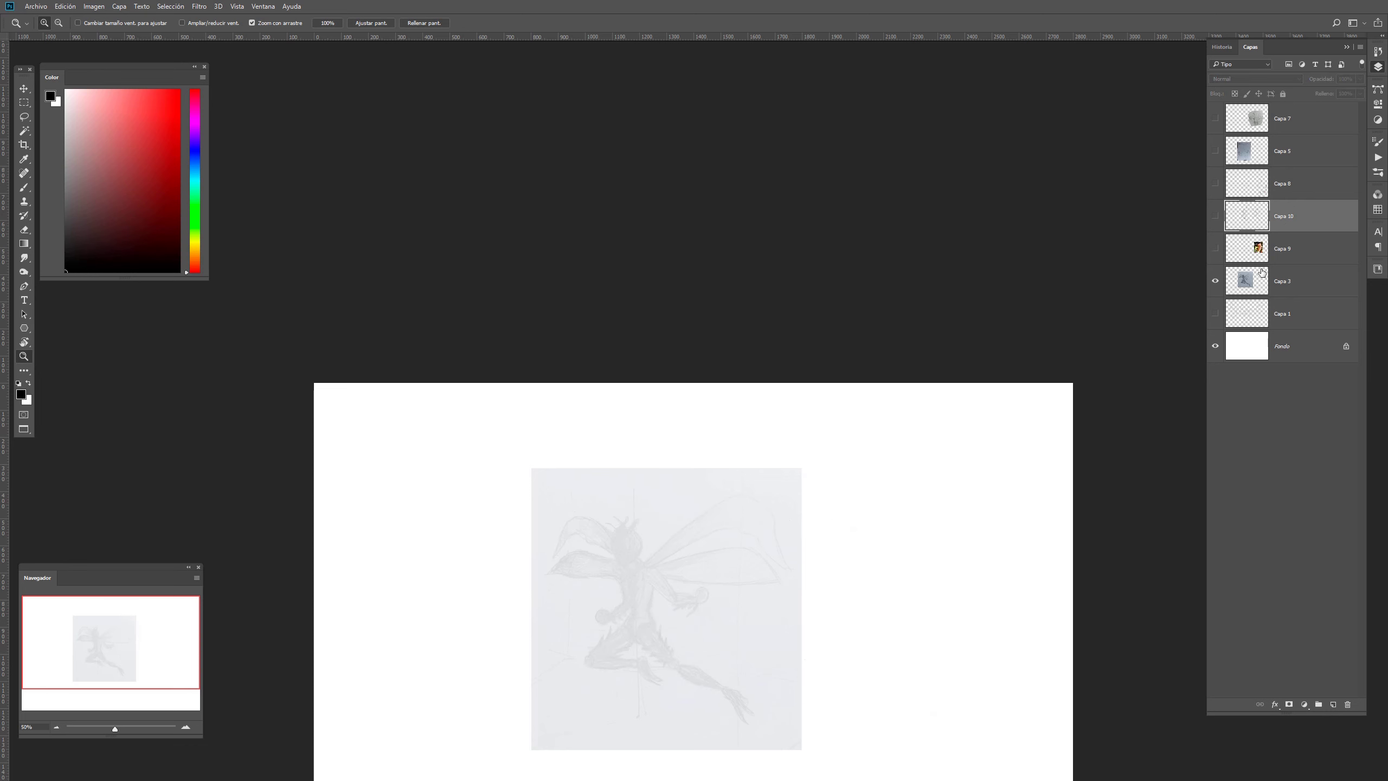
{"action": "left_click", "coordinate": [1218, 283]}
{"action": "left_click", "coordinate": [1216, 151]}
{"action": "left_click", "coordinate": [627, 613]}
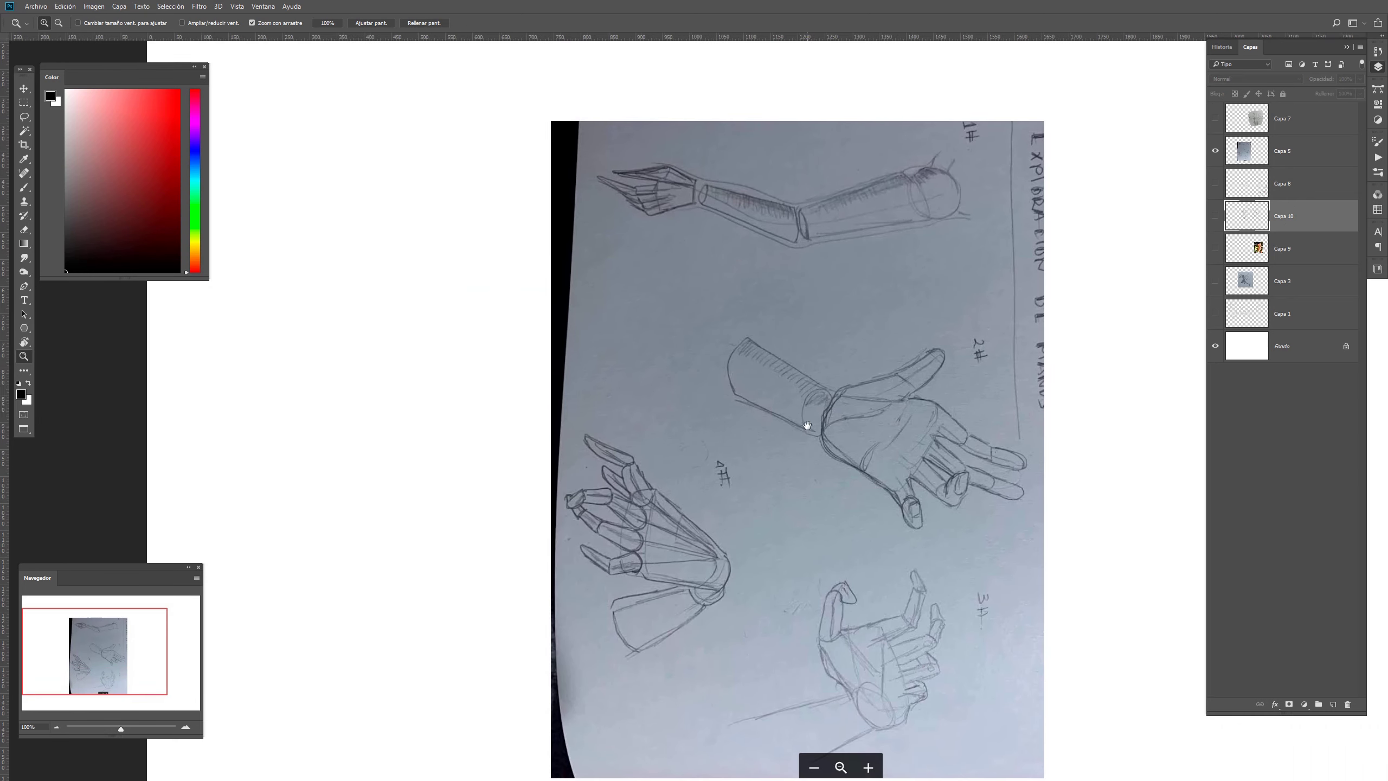
{"action": "key", "text": "v"}
{"action": "left_click", "coordinate": [1305, 140]}
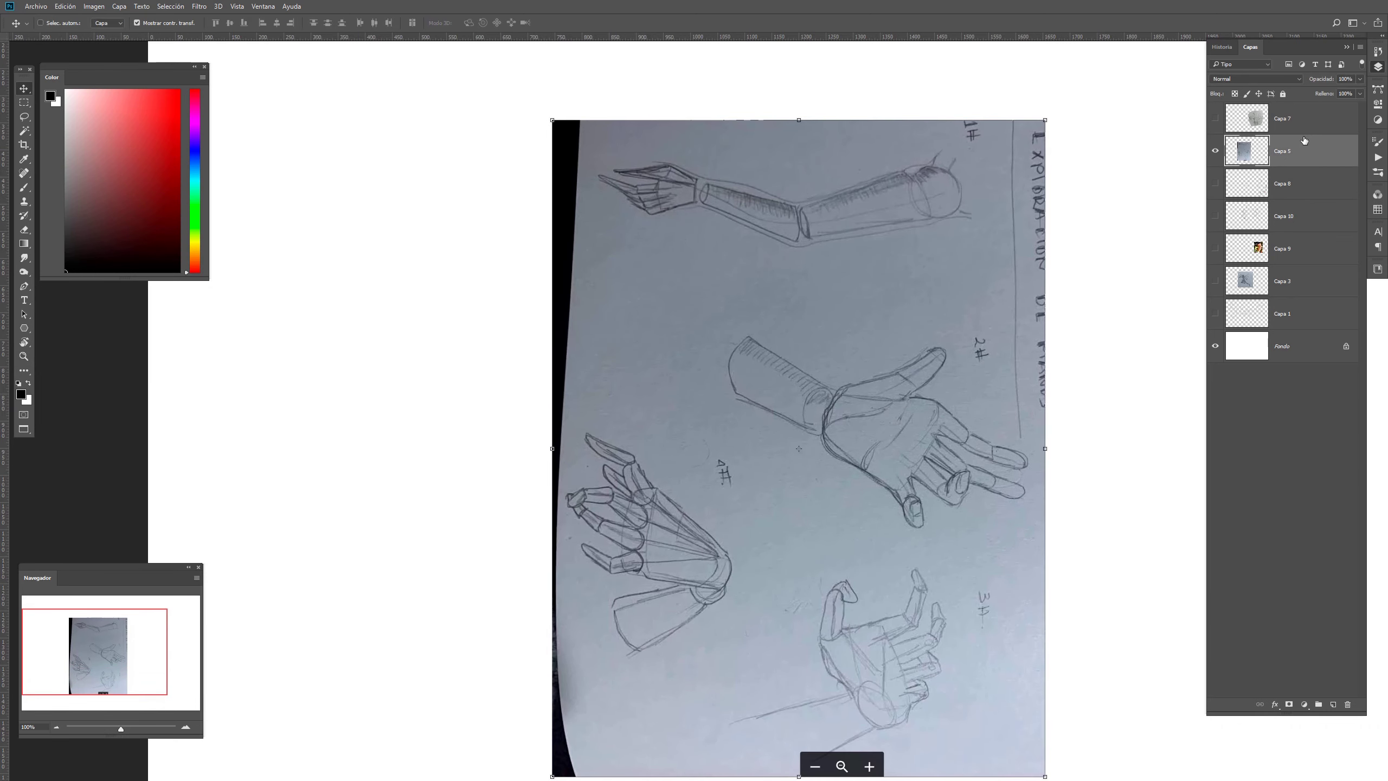
{"action": "key", "text": "2"}
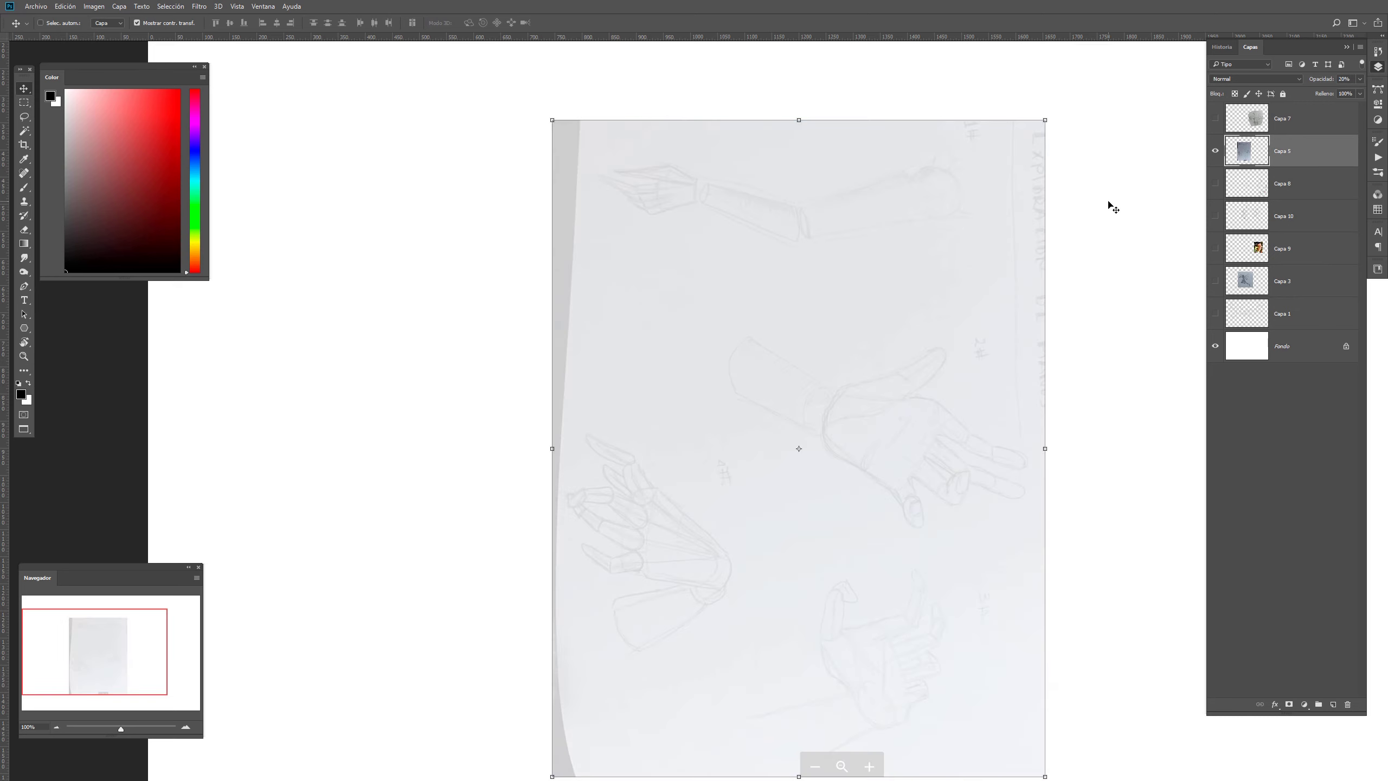
- Zoom in on the forearm sketch and add a new empty layer, Capa 11, for tracing
{"action": "key", "text": "z"}
{"action": "left_click", "coordinate": [892, 207]}
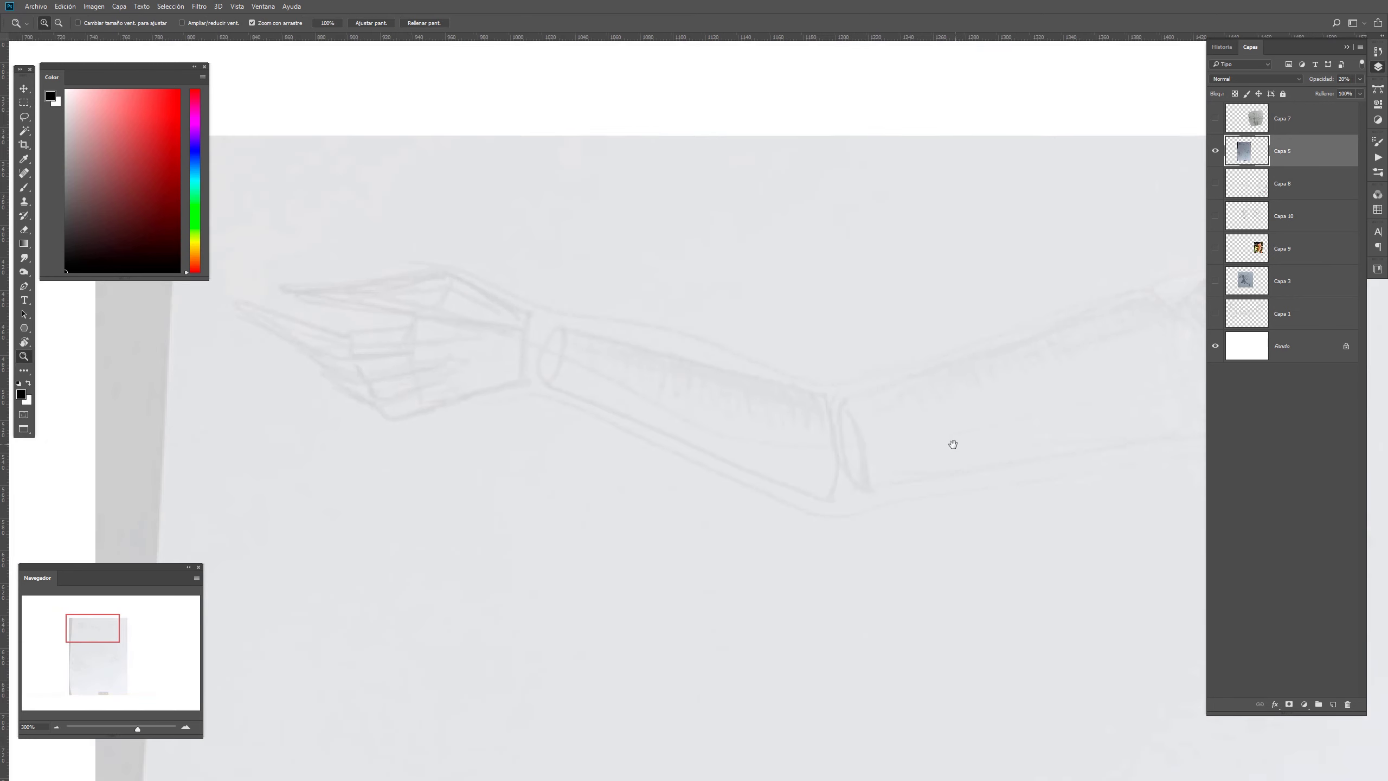
{"action": "left_click", "coordinate": [951, 444]}
{"action": "left_click", "coordinate": [1331, 703]}
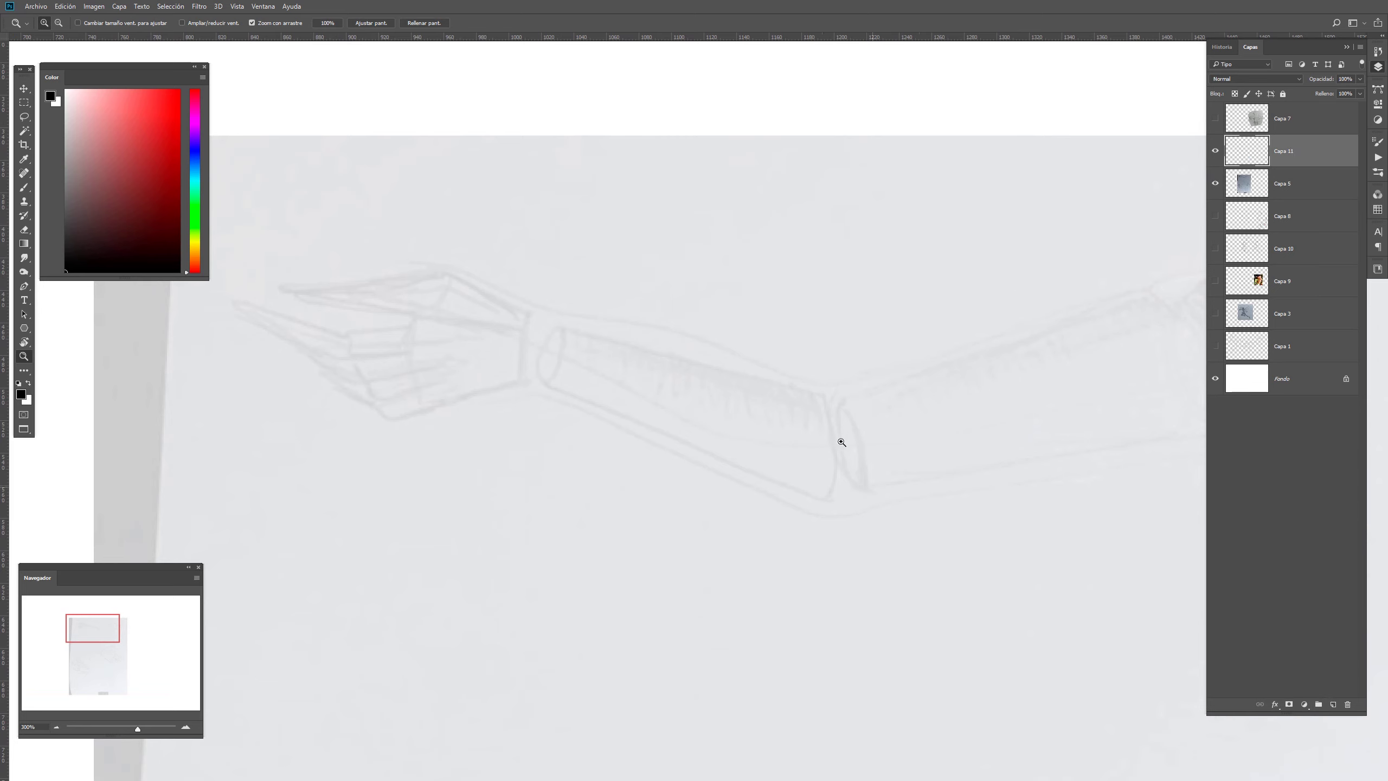
{"action": "key", "text": "b"}
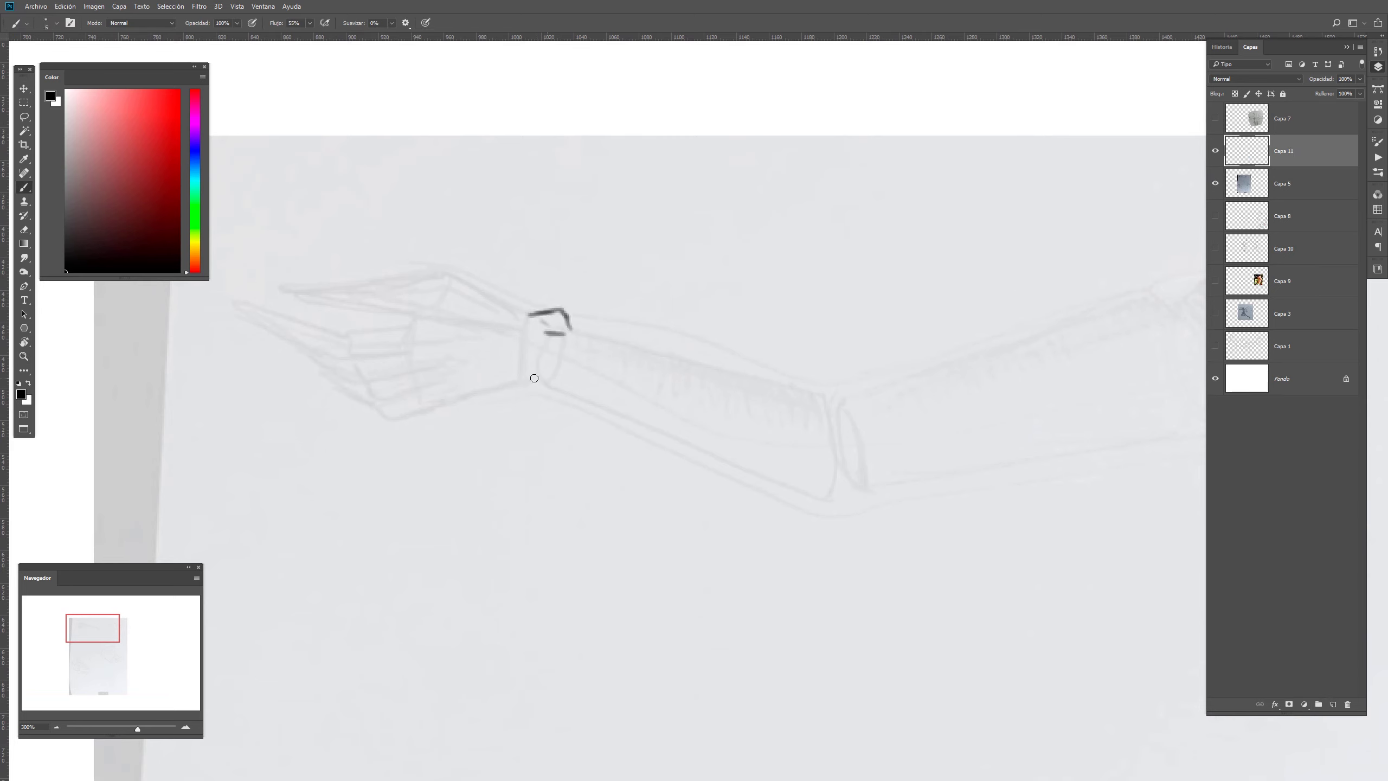
- Trace the forearm's top and lower edges down to the fist loops at the wrist
{"action": "mouse_move", "coordinate": [628, 341]}
{"action": "left_mouse_down"}
{"action": "mouse_move", "coordinate": [757, 332]}
{"action": "mouse_move", "coordinate": [848, 396]}
{"action": "left_mouse_up"}
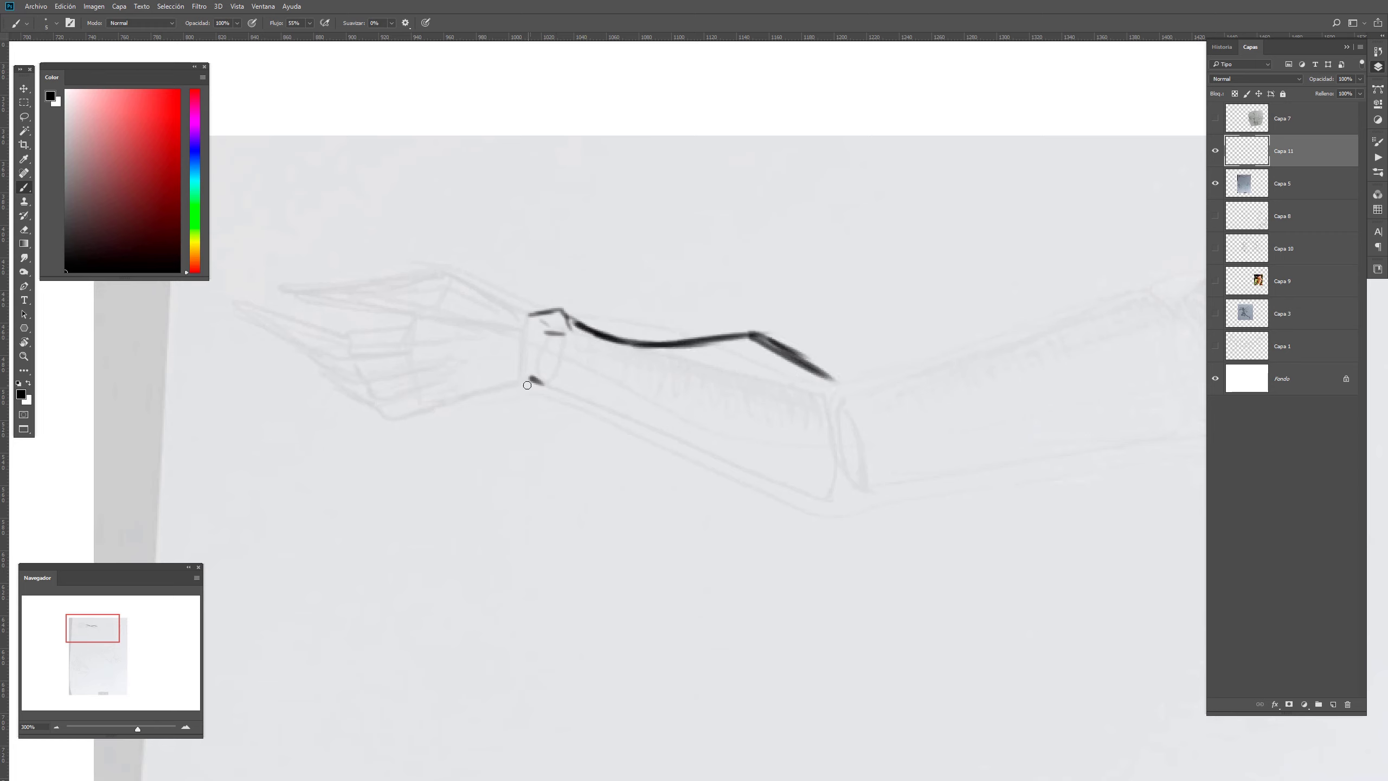
{"action": "left_click_drag", "start_coordinate": [528, 385], "coordinate": [763, 476]}
{"action": "left_click_drag", "start_coordinate": [618, 407], "coordinate": [796, 474]}
{"action": "key", "text": "ctrl+z"}
{"action": "left_click_drag", "start_coordinate": [710, 457], "coordinate": [799, 491]}
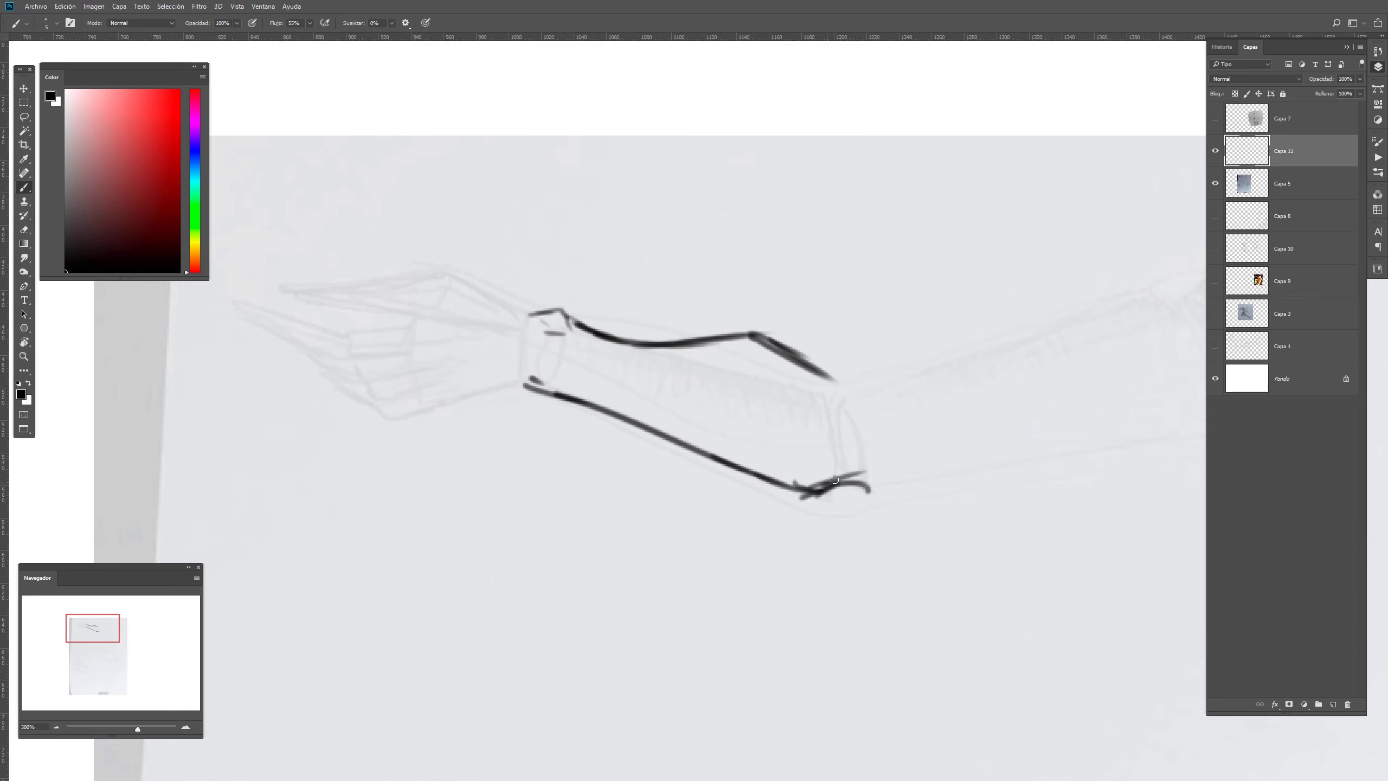
{"action": "mouse_move", "coordinate": [816, 486]}
{"action": "left_mouse_down"}
{"action": "mouse_move", "coordinate": [875, 511]}
{"action": "mouse_move", "coordinate": [871, 451]}
{"action": "left_mouse_up"}
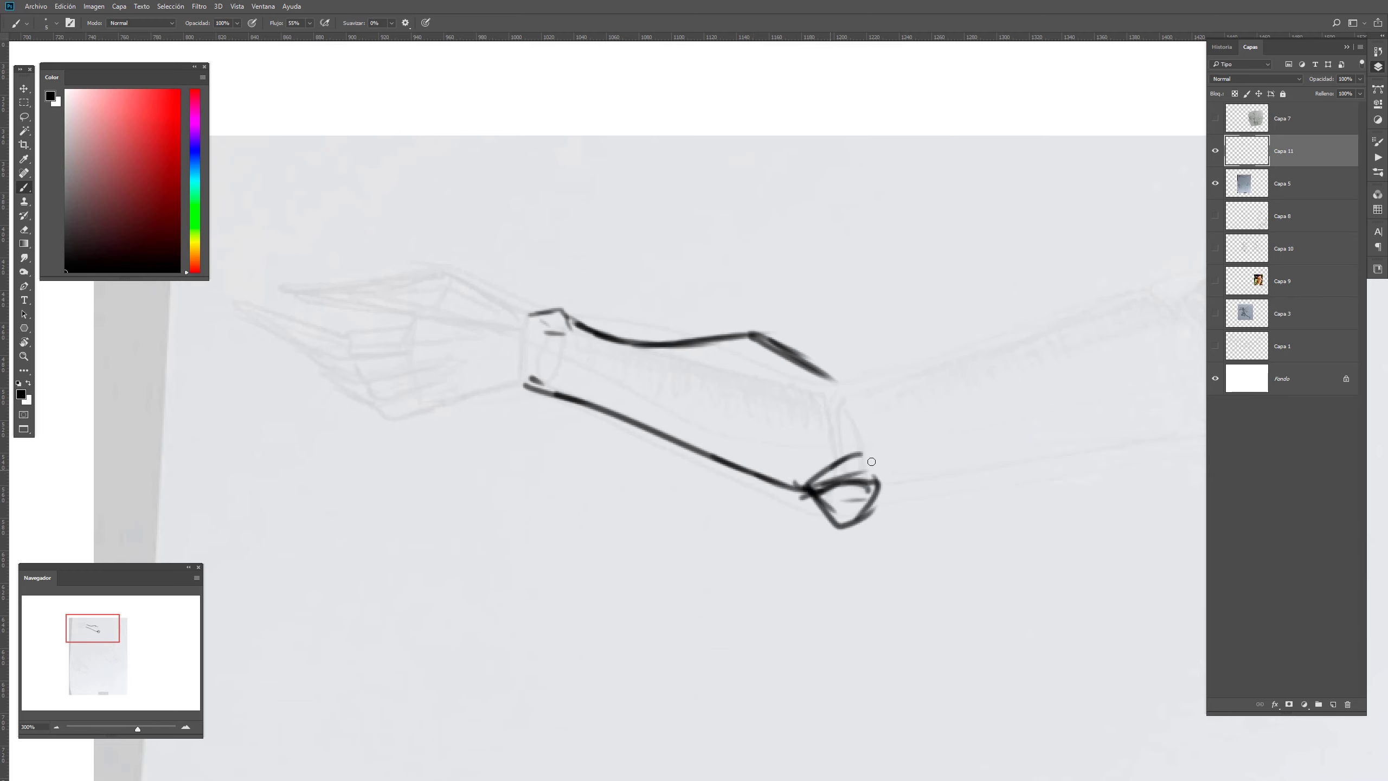
- Trace the upper arm's upper and lower edges and the elbow curve
{"action": "left_click_drag", "start_coordinate": [973, 431], "coordinate": [661, 454]}
{"action": "left_click_drag", "start_coordinate": [559, 424], "coordinate": [602, 418]}
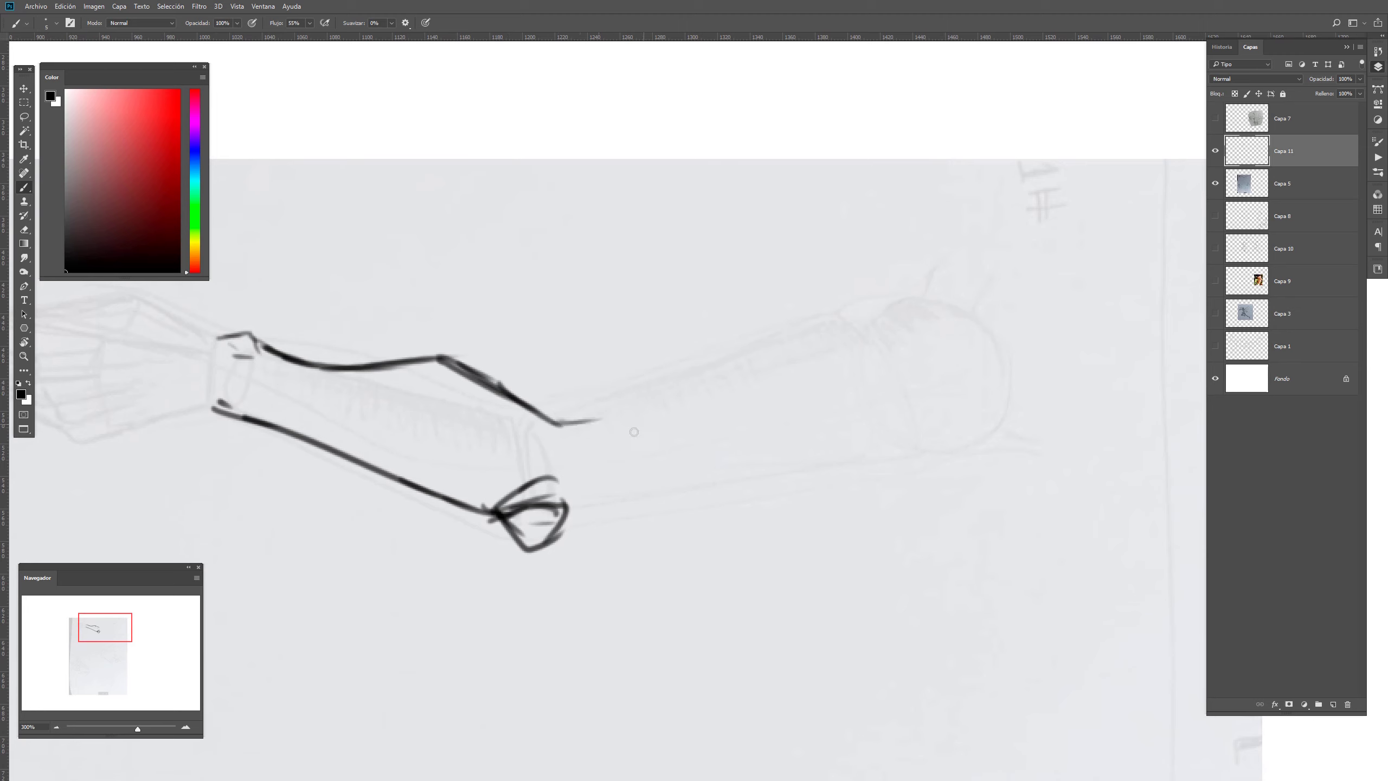
{"action": "mouse_move", "coordinate": [481, 504]}
{"action": "left_mouse_down"}
{"action": "mouse_move", "coordinate": [547, 451]}
{"action": "mouse_move", "coordinate": [591, 512]}
{"action": "left_mouse_up"}
{"action": "mouse_move", "coordinate": [548, 425]}
{"action": "left_mouse_down"}
{"action": "mouse_move", "coordinate": [638, 403]}
{"action": "mouse_move", "coordinate": [675, 355]}
{"action": "mouse_move", "coordinate": [822, 309]}
{"action": "left_mouse_up"}
{"action": "left_click_drag", "start_coordinate": [658, 356], "coordinate": [835, 308]}
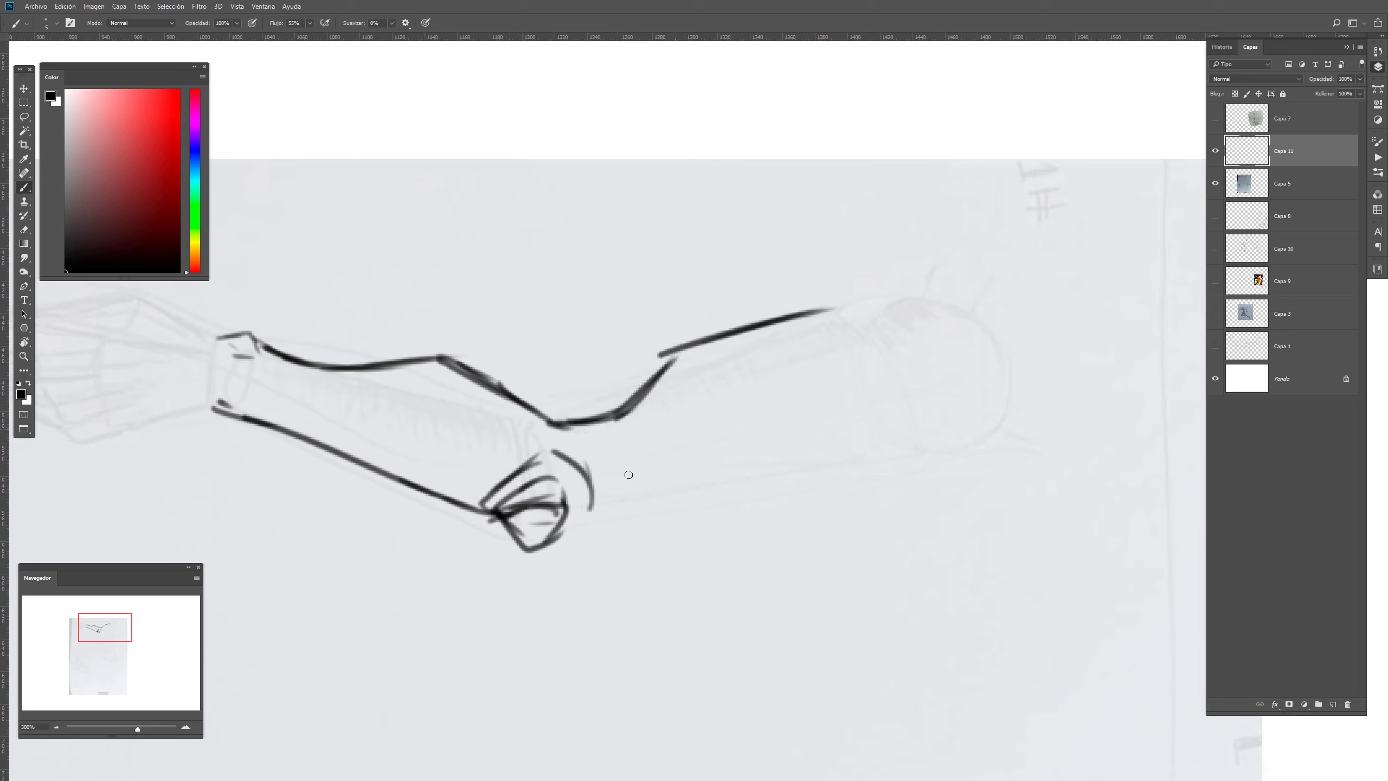
{"action": "mouse_move", "coordinate": [549, 514]}
{"action": "left_mouse_down"}
{"action": "mouse_move", "coordinate": [664, 470]}
{"action": "mouse_move", "coordinate": [688, 474]}
{"action": "mouse_move", "coordinate": [661, 484]}
{"action": "mouse_move", "coordinate": [747, 456]}
{"action": "mouse_move", "coordinate": [847, 435]}
{"action": "left_mouse_up"}
{"action": "left_click_drag", "start_coordinate": [850, 426], "coordinate": [861, 316]}
{"action": "key", "text": "ctrl+z"}
{"action": "mouse_move", "coordinate": [840, 412]}
{"action": "left_mouse_down"}
{"action": "mouse_move", "coordinate": [885, 463]}
{"action": "mouse_move", "coordinate": [921, 323]}
{"action": "left_mouse_up"}
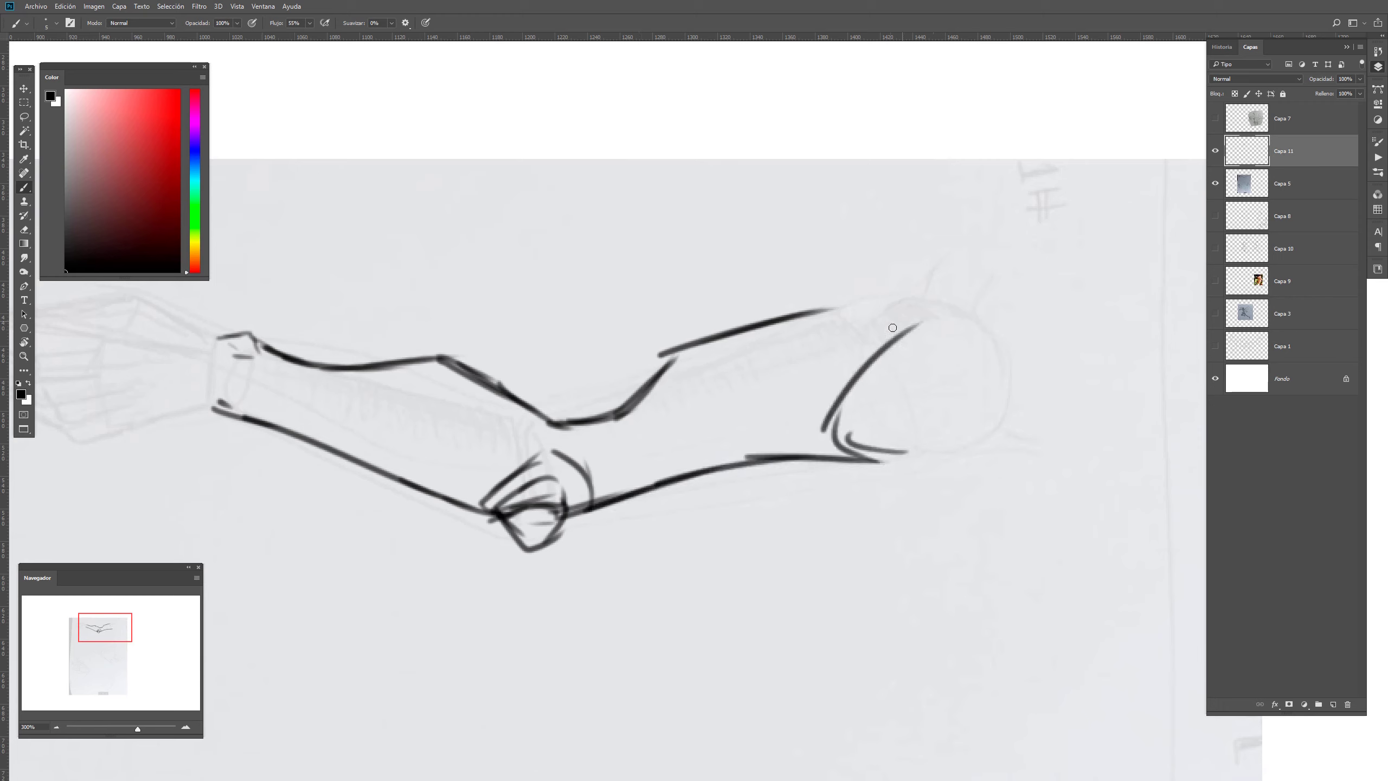
{"action": "left_click_drag", "start_coordinate": [811, 307], "coordinate": [928, 288]}
{"action": "left_click_drag", "start_coordinate": [891, 335], "coordinate": [940, 315]}
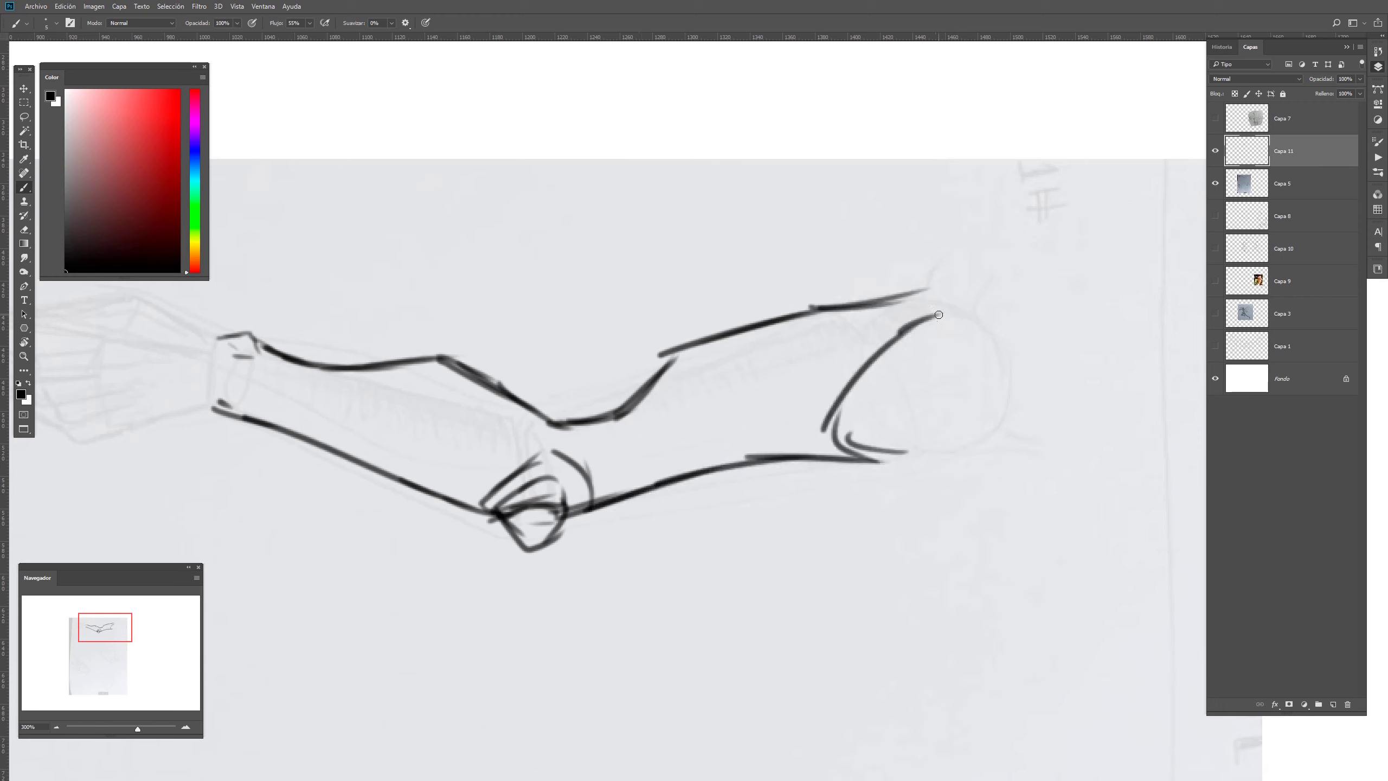
- Rotate the canvas and ink the shoulder cap's outline and upper lines
{"action": "key", "text": "r"}
{"action": "mouse_move", "coordinate": [907, 405]}
{"action": "left_mouse_down"}
{"action": "mouse_move", "coordinate": [716, 180]}
{"action": "mouse_move", "coordinate": [671, 171]}
{"action": "mouse_move", "coordinate": [744, 182]}
{"action": "mouse_move", "coordinate": [670, 352]}
{"action": "mouse_move", "coordinate": [759, 289]}
{"action": "mouse_move", "coordinate": [810, 370]}
{"action": "mouse_move", "coordinate": [745, 472]}
{"action": "left_mouse_up"}
{"action": "key", "text": "b"}
{"action": "left_click_drag", "start_coordinate": [813, 358], "coordinate": [744, 473]}
{"action": "mouse_move", "coordinate": [606, 418]}
{"action": "left_mouse_down"}
{"action": "mouse_move", "coordinate": [604, 433]}
{"action": "mouse_move", "coordinate": [539, 369]}
{"action": "left_mouse_up"}
{"action": "left_click_drag", "start_coordinate": [544, 356], "coordinate": [641, 290]}
{"action": "mouse_move", "coordinate": [724, 275]}
{"action": "left_mouse_down"}
{"action": "mouse_move", "coordinate": [580, 243]}
{"action": "mouse_move", "coordinate": [558, 266]}
{"action": "left_mouse_up"}
- Zoom in on the wrist and trace the wrist and finger edges into a pointed claw
{"action": "key", "text": "z"}
{"action": "left_click", "coordinate": [542, 481], "text": "alt"}
{"action": "left_click", "coordinate": [543, 481], "text": "alt"}
{"action": "left_click_drag", "start_coordinate": [592, 490], "coordinate": [680, 287]}
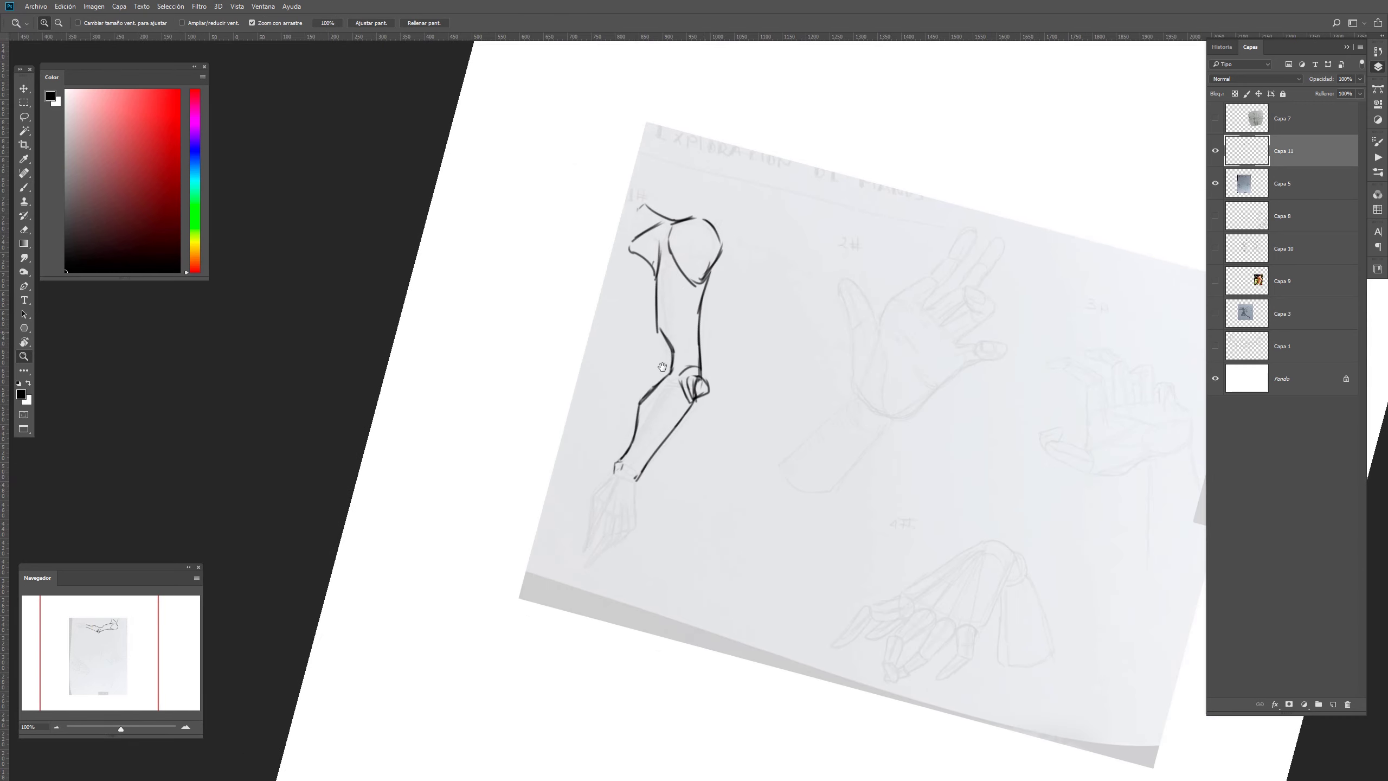
{"action": "left_click", "coordinate": [594, 496]}
{"action": "left_click", "coordinate": [595, 496]}
{"action": "key", "text": "b"}
{"action": "mouse_move", "coordinate": [668, 417]}
{"action": "left_mouse_down"}
{"action": "mouse_move", "coordinate": [645, 538]}
{"action": "mouse_move", "coordinate": [655, 583]}
{"action": "left_mouse_up"}
{"action": "mouse_move", "coordinate": [718, 451]}
{"action": "left_mouse_down"}
{"action": "mouse_move", "coordinate": [708, 573]}
{"action": "mouse_move", "coordinate": [652, 583]}
{"action": "mouse_move", "coordinate": [690, 481]}
{"action": "mouse_move", "coordinate": [725, 442]}
{"action": "mouse_move", "coordinate": [753, 457]}
{"action": "mouse_move", "coordinate": [710, 511]}
{"action": "left_mouse_up"}
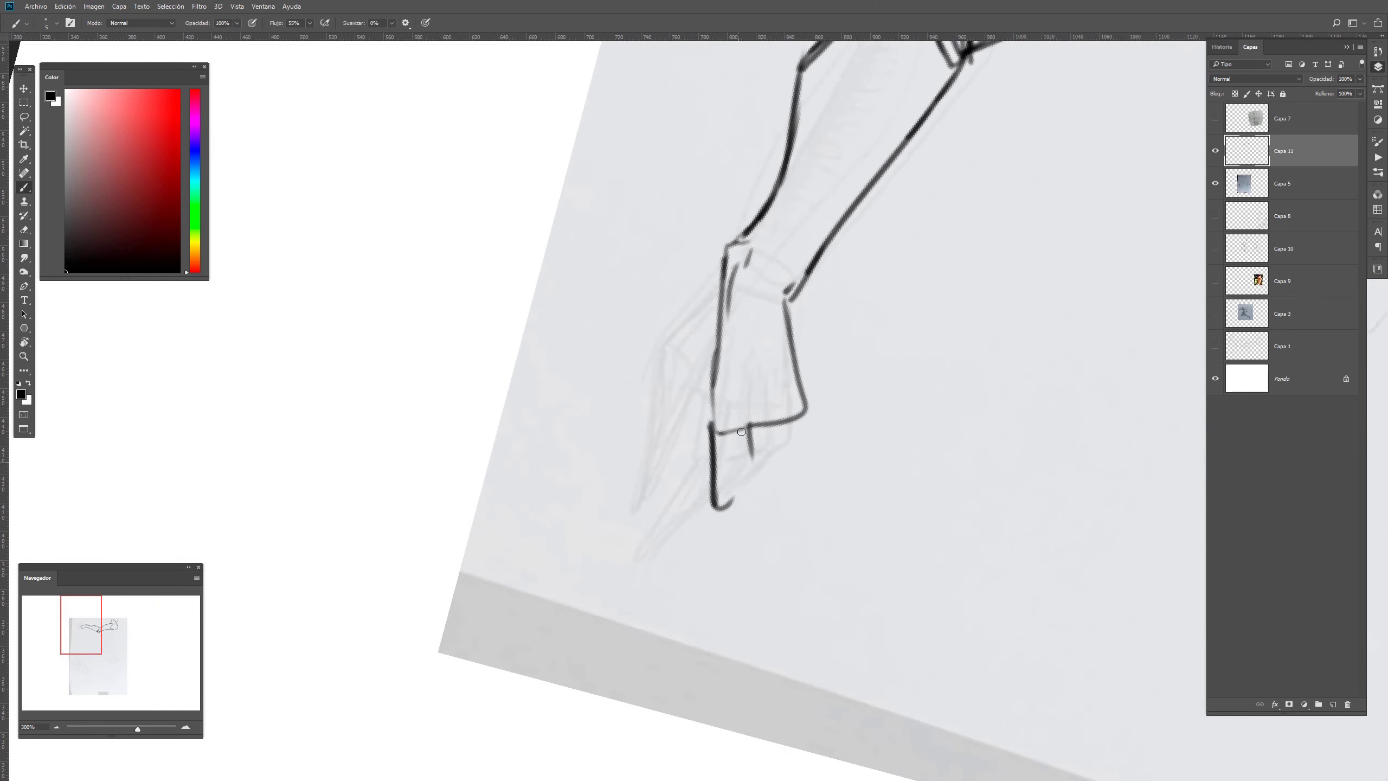
{"action": "mouse_move", "coordinate": [750, 427]}
{"action": "left_mouse_down"}
{"action": "mouse_move", "coordinate": [744, 513]}
{"action": "mouse_move", "coordinate": [708, 523]}
{"action": "left_mouse_up"}
{"action": "mouse_move", "coordinate": [711, 427]}
{"action": "left_mouse_down"}
{"action": "mouse_move", "coordinate": [709, 508]}
{"action": "mouse_move", "coordinate": [721, 498]}
{"action": "mouse_move", "coordinate": [651, 574]}
{"action": "left_mouse_up"}
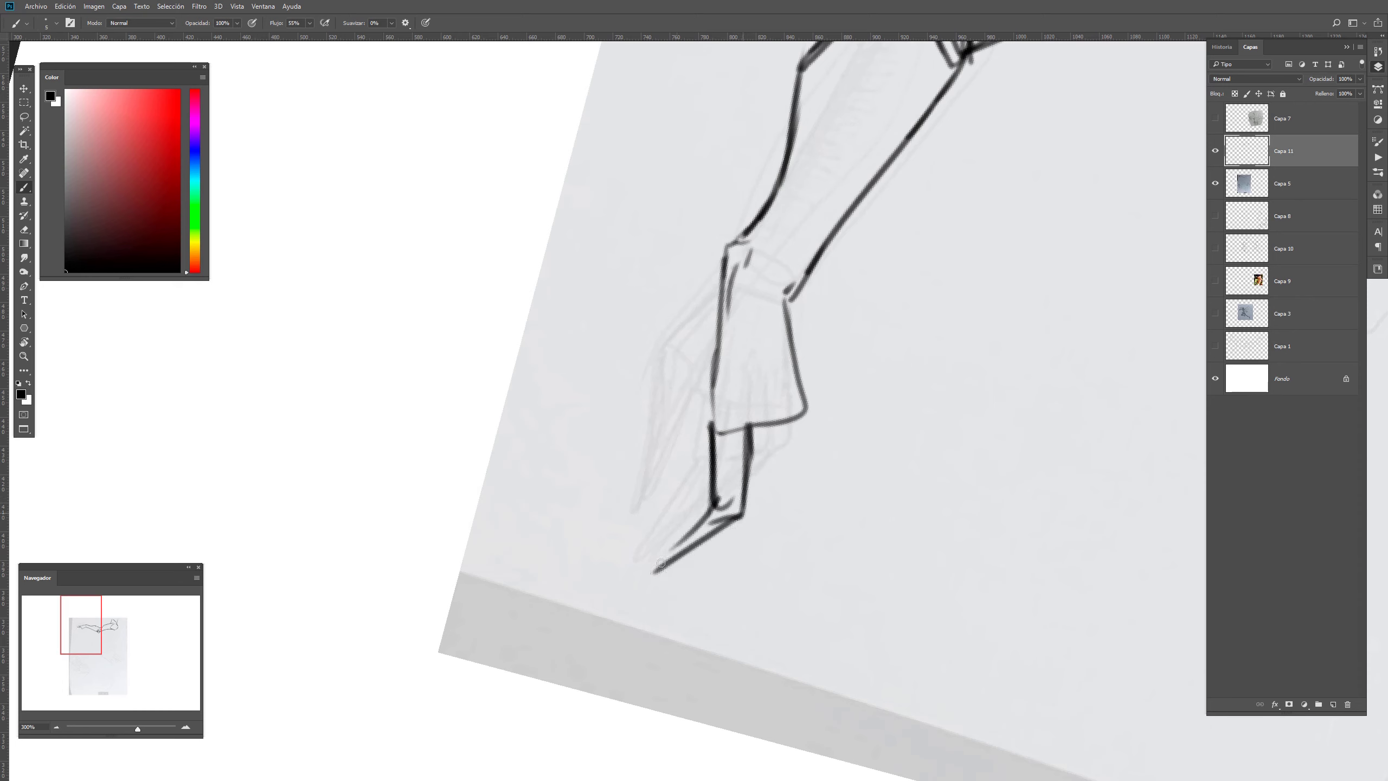
{"action": "left_click_drag", "start_coordinate": [711, 504], "coordinate": [617, 569]}
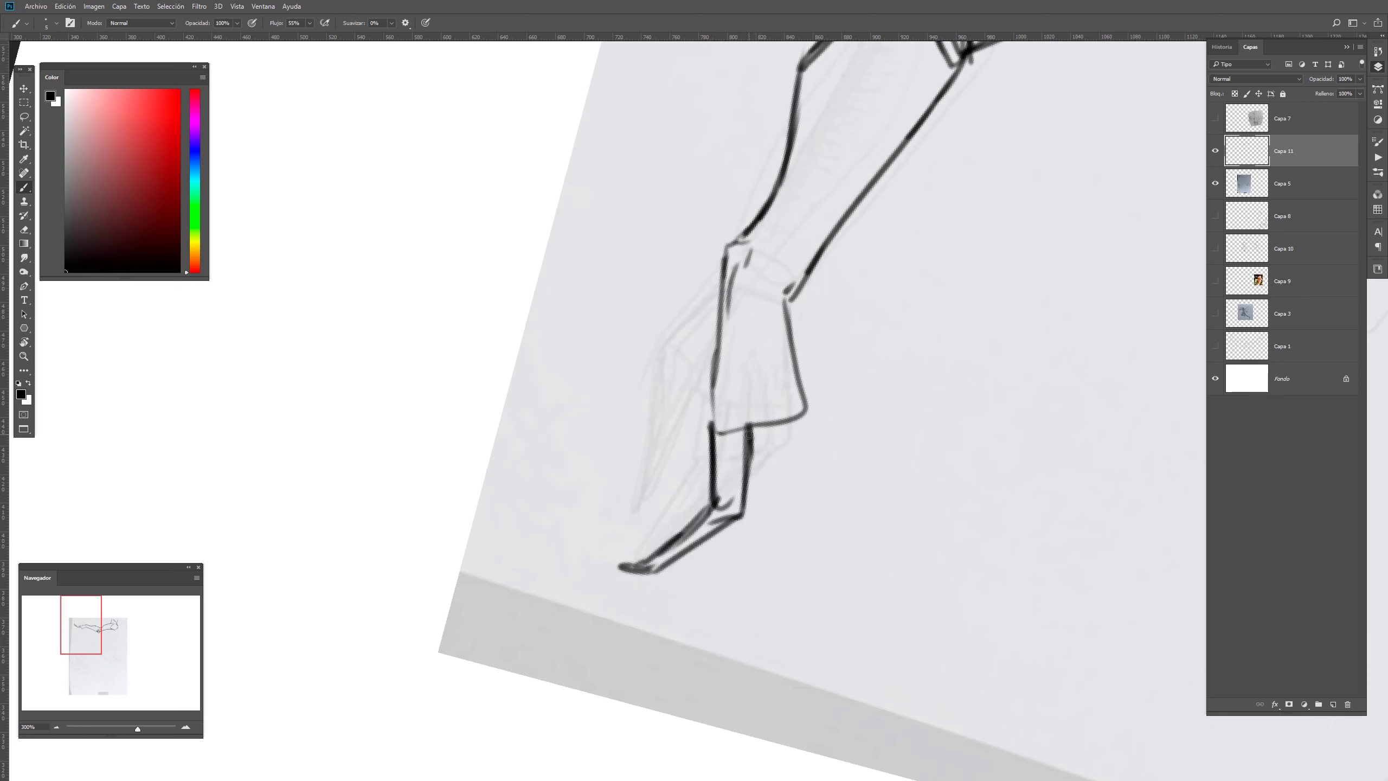
- Draw long, thickened finger lines with a hooked tip along the hand's right side
{"action": "mouse_move", "coordinate": [750, 432]}
{"action": "left_mouse_down"}
{"action": "mouse_move", "coordinate": [786, 427]}
{"action": "mouse_move", "coordinate": [780, 464]}
{"action": "mouse_move", "coordinate": [771, 437]}
{"action": "left_mouse_up"}
{"action": "left_click_drag", "start_coordinate": [757, 434], "coordinate": [778, 502]}
{"action": "left_click_drag", "start_coordinate": [784, 407], "coordinate": [793, 490]}
{"action": "left_click_drag", "start_coordinate": [751, 430], "coordinate": [781, 495]}
{"action": "left_click_drag", "start_coordinate": [785, 412], "coordinate": [795, 519]}
{"action": "mouse_move", "coordinate": [765, 465]}
{"action": "left_mouse_down"}
{"action": "mouse_move", "coordinate": [787, 524]}
{"action": "mouse_move", "coordinate": [720, 556]}
{"action": "left_mouse_up"}
{"action": "left_click_drag", "start_coordinate": [787, 433], "coordinate": [810, 415]}
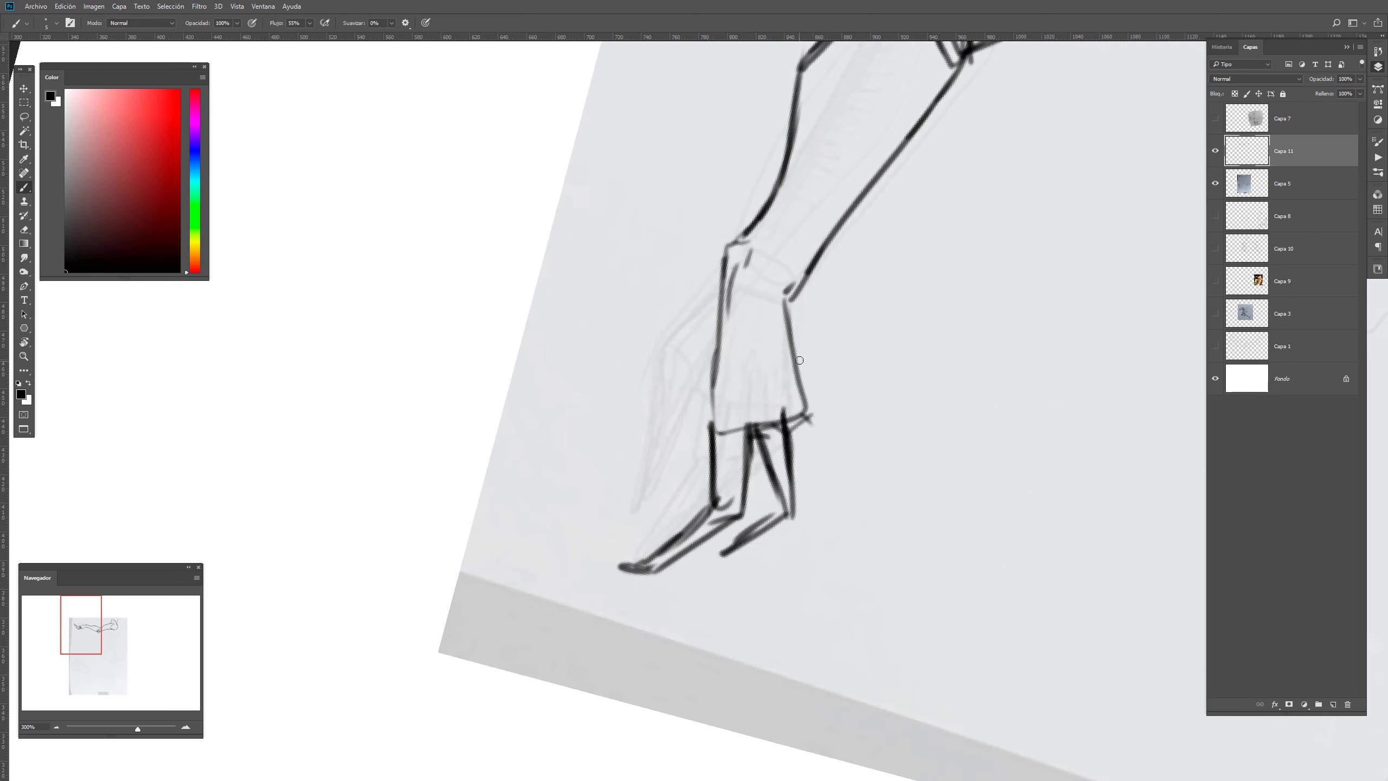
{"action": "left_click_drag", "start_coordinate": [795, 355], "coordinate": [825, 486]}
{"action": "left_click_drag", "start_coordinate": [803, 405], "coordinate": [833, 491]}
{"action": "left_click_drag", "start_coordinate": [807, 434], "coordinate": [830, 518]}
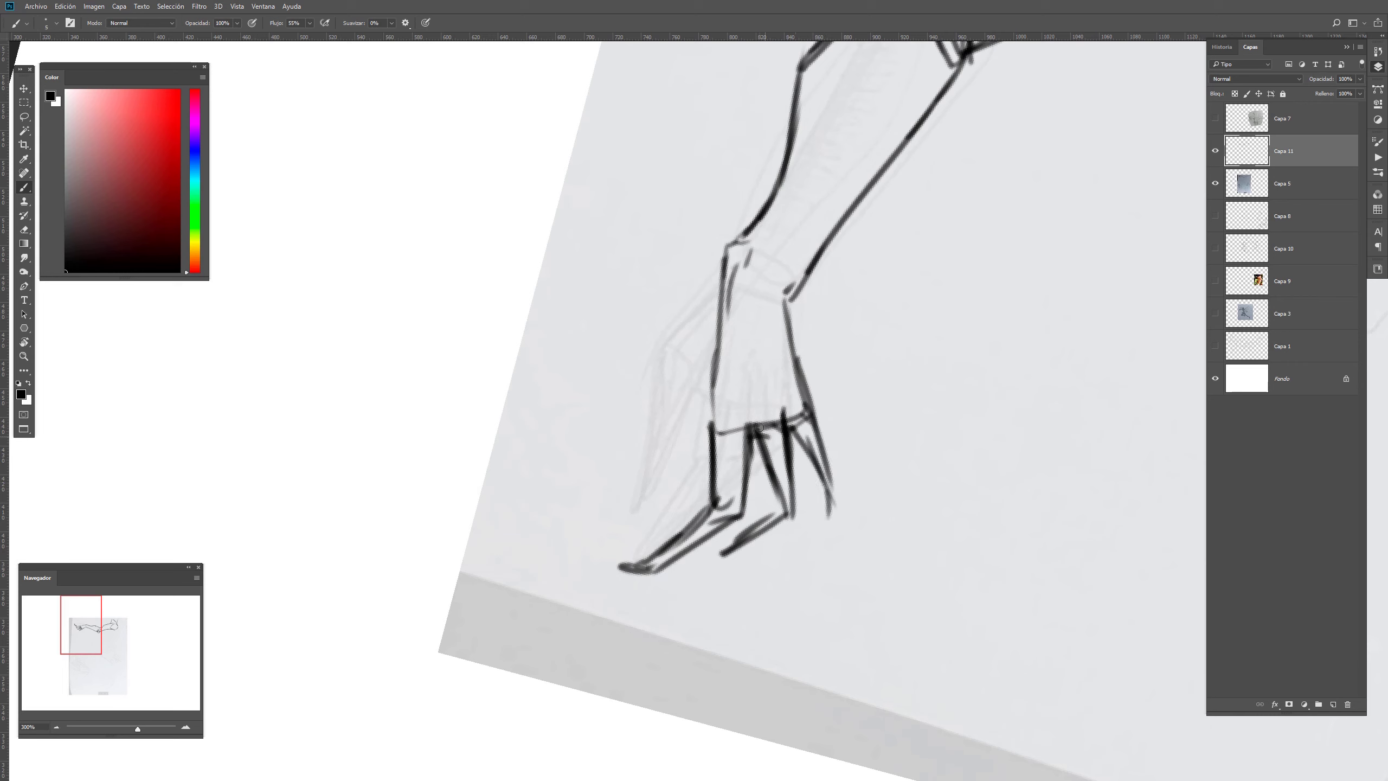
- Add a hooked thumb on the left and reinforce the right fingertip's hook
{"action": "left_click_drag", "start_coordinate": [715, 424], "coordinate": [684, 386]}
{"action": "left_click_drag", "start_coordinate": [714, 295], "coordinate": [604, 379]}
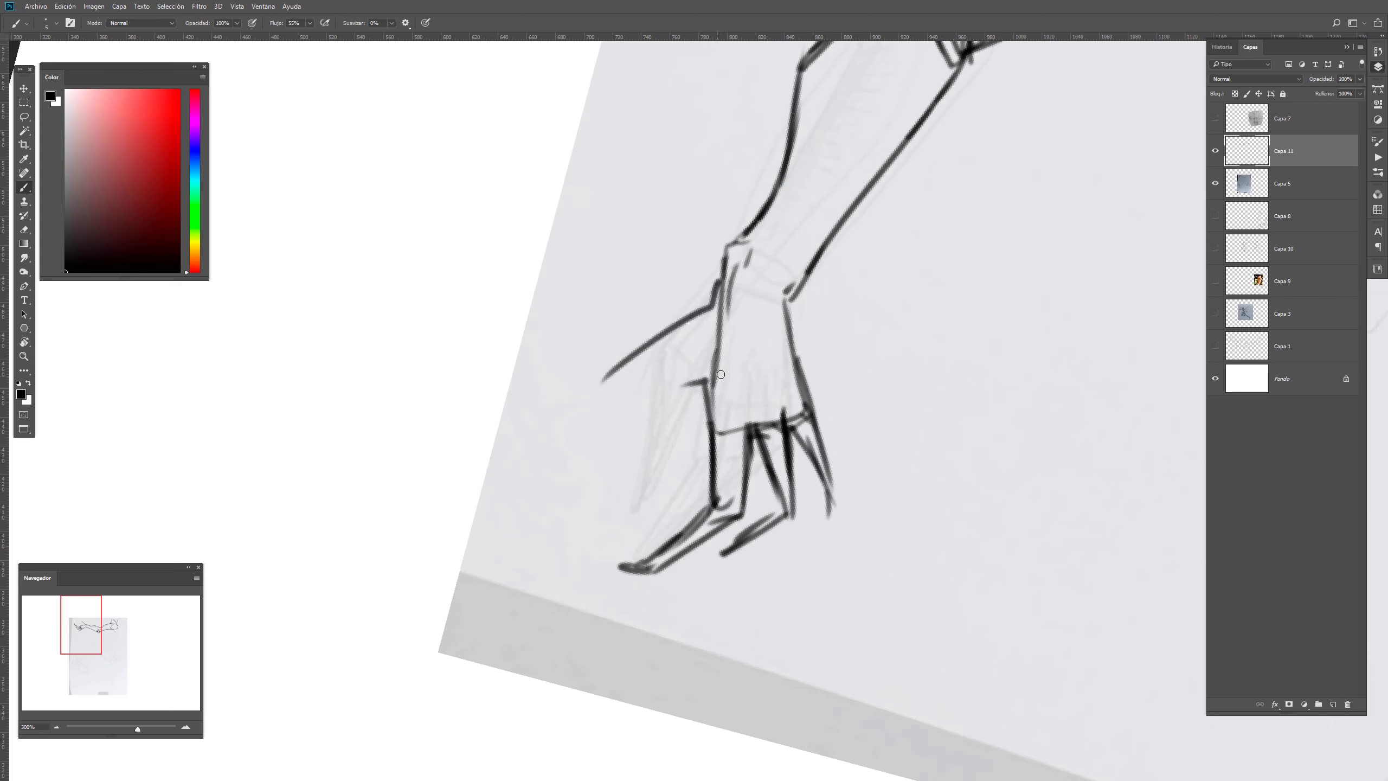
{"action": "mouse_move", "coordinate": [705, 381]}
{"action": "left_mouse_down"}
{"action": "mouse_move", "coordinate": [644, 386]}
{"action": "mouse_move", "coordinate": [634, 363]}
{"action": "mouse_move", "coordinate": [613, 390]}
{"action": "mouse_move", "coordinate": [605, 467]}
{"action": "left_mouse_up"}
{"action": "mouse_move", "coordinate": [609, 374]}
{"action": "left_mouse_down"}
{"action": "mouse_move", "coordinate": [600, 446]}
{"action": "mouse_move", "coordinate": [657, 394]}
{"action": "left_mouse_up"}
{"action": "mouse_move", "coordinate": [641, 382]}
{"action": "left_mouse_down"}
{"action": "mouse_move", "coordinate": [605, 460]}
{"action": "mouse_move", "coordinate": [635, 512]}
{"action": "left_mouse_up"}
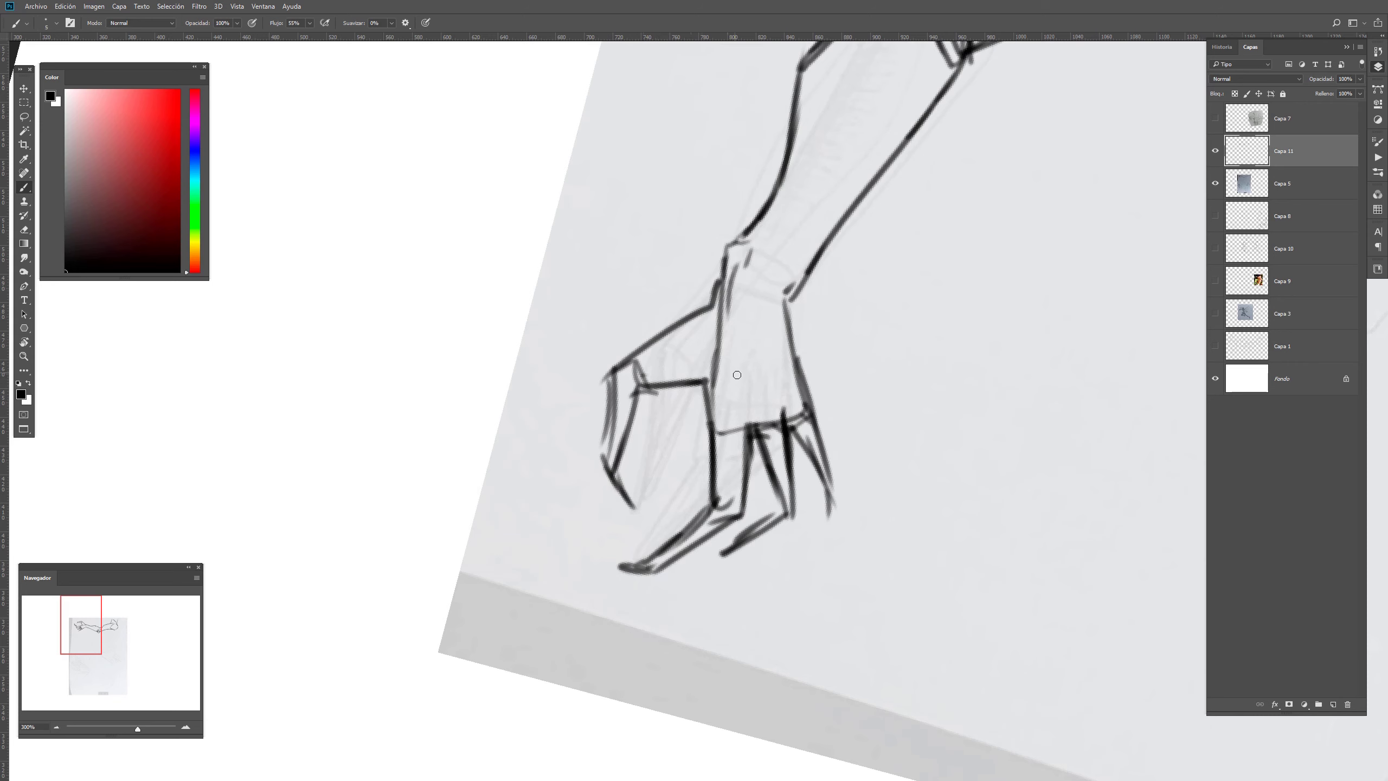
{"action": "mouse_move", "coordinate": [821, 473]}
{"action": "left_mouse_down"}
{"action": "mouse_move", "coordinate": [832, 504]}
{"action": "mouse_move", "coordinate": [792, 556]}
{"action": "left_mouse_up"}
{"action": "mouse_move", "coordinate": [950, 285]}
{"action": "left_mouse_down"}
{"action": "mouse_move", "coordinate": [598, 506]}
{"action": "mouse_move", "coordinate": [604, 316]}
{"action": "mouse_move", "coordinate": [640, 324]}
{"action": "mouse_move", "coordinate": [607, 385]}
{"action": "left_mouse_up"}
{"action": "mouse_move", "coordinate": [593, 495]}
{"action": "left_mouse_down"}
{"action": "mouse_move", "coordinate": [733, 319]}
{"action": "mouse_move", "coordinate": [713, 319]}
{"action": "mouse_move", "coordinate": [787, 389]}
{"action": "left_mouse_up"}
- Extend the curled shape's arcs with inner curves and a long rightward tail
{"action": "left_click_drag", "start_coordinate": [733, 320], "coordinate": [801, 418]}
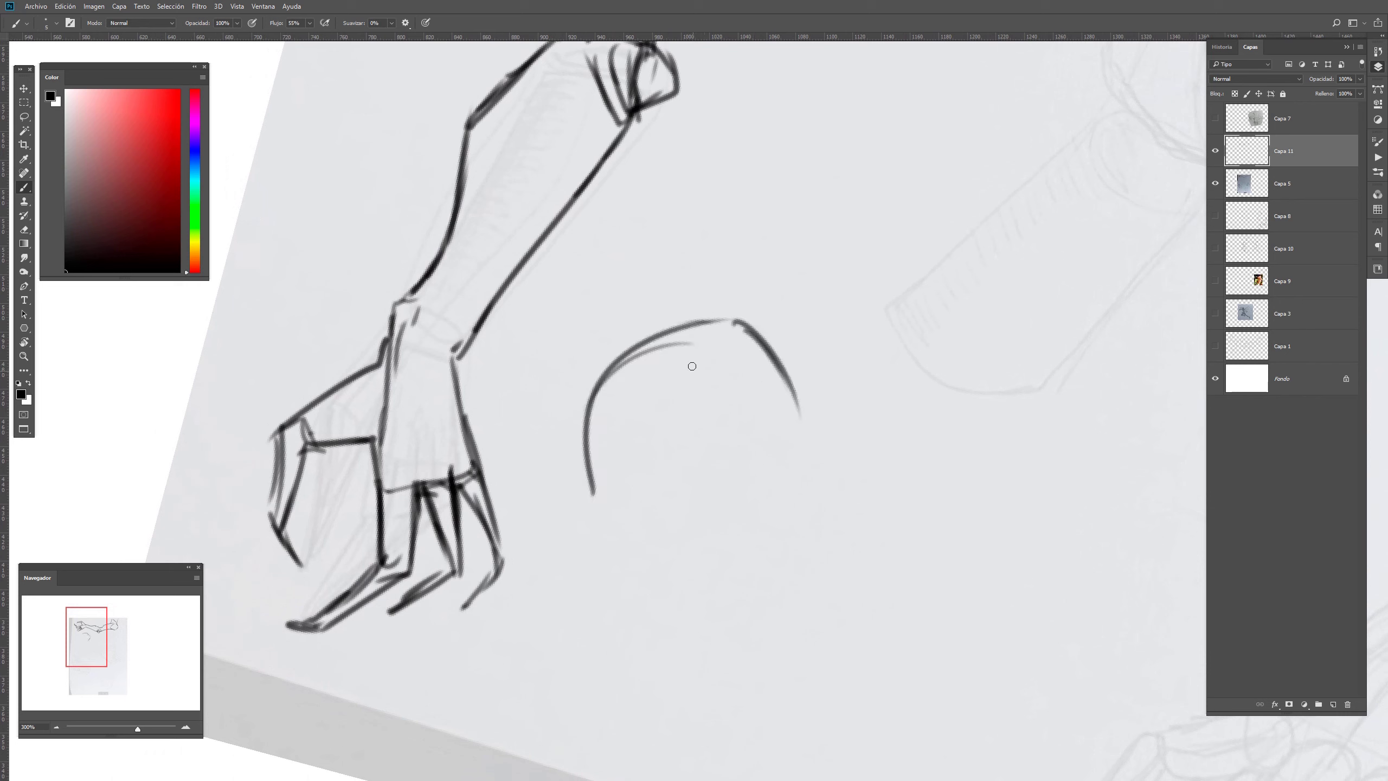
{"action": "mouse_move", "coordinate": [692, 341]}
{"action": "left_mouse_down"}
{"action": "mouse_move", "coordinate": [578, 441]}
{"action": "mouse_move", "coordinate": [696, 592]}
{"action": "left_mouse_up"}
{"action": "left_click_drag", "start_coordinate": [802, 387], "coordinate": [815, 424]}
{"action": "left_click_drag", "start_coordinate": [801, 417], "coordinate": [818, 457]}
{"action": "mouse_move", "coordinate": [787, 452]}
{"action": "left_mouse_down"}
{"action": "mouse_move", "coordinate": [748, 490]}
{"action": "mouse_move", "coordinate": [754, 508]}
{"action": "left_mouse_up"}
{"action": "mouse_move", "coordinate": [803, 465]}
{"action": "left_mouse_down"}
{"action": "mouse_move", "coordinate": [771, 510]}
{"action": "mouse_move", "coordinate": [873, 467]}
{"action": "left_mouse_up"}
{"action": "left_click_drag", "start_coordinate": [790, 451], "coordinate": [934, 428]}
- Close the shape with a lower curve and add the tail's loop, hooked claw and spike
{"action": "mouse_move", "coordinate": [677, 589]}
{"action": "left_mouse_down"}
{"action": "mouse_move", "coordinate": [819, 604]}
{"action": "mouse_move", "coordinate": [939, 541]}
{"action": "left_mouse_up"}
{"action": "left_click_drag", "start_coordinate": [811, 458], "coordinate": [946, 435]}
{"action": "mouse_move", "coordinate": [902, 435]}
{"action": "left_mouse_down"}
{"action": "mouse_move", "coordinate": [941, 457]}
{"action": "mouse_move", "coordinate": [938, 537]}
{"action": "left_mouse_up"}
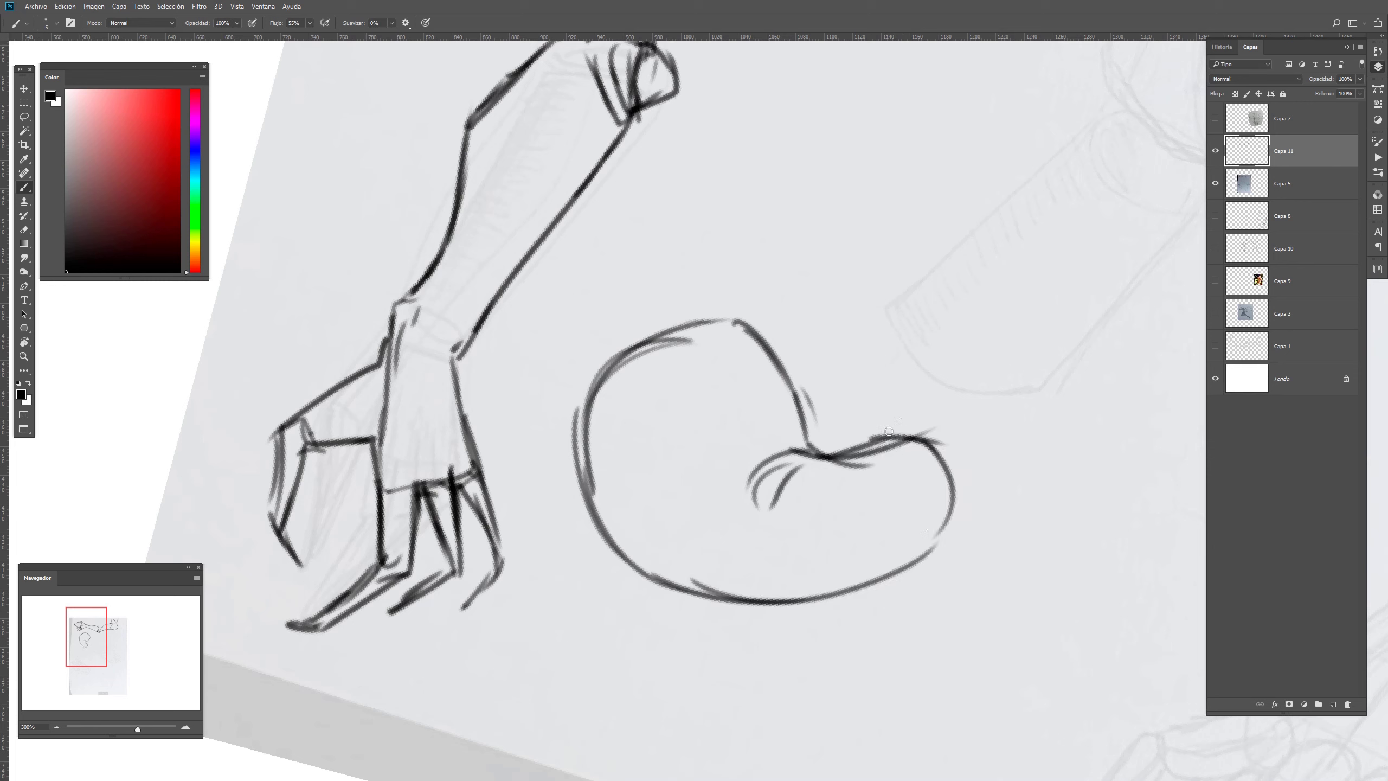
{"action": "mouse_move", "coordinate": [889, 432]}
{"action": "left_mouse_down"}
{"action": "mouse_move", "coordinate": [926, 425]}
{"action": "mouse_move", "coordinate": [943, 465]}
{"action": "mouse_move", "coordinate": [959, 406]}
{"action": "mouse_move", "coordinate": [940, 450]}
{"action": "mouse_move", "coordinate": [977, 439]}
{"action": "mouse_move", "coordinate": [951, 464]}
{"action": "left_mouse_up"}
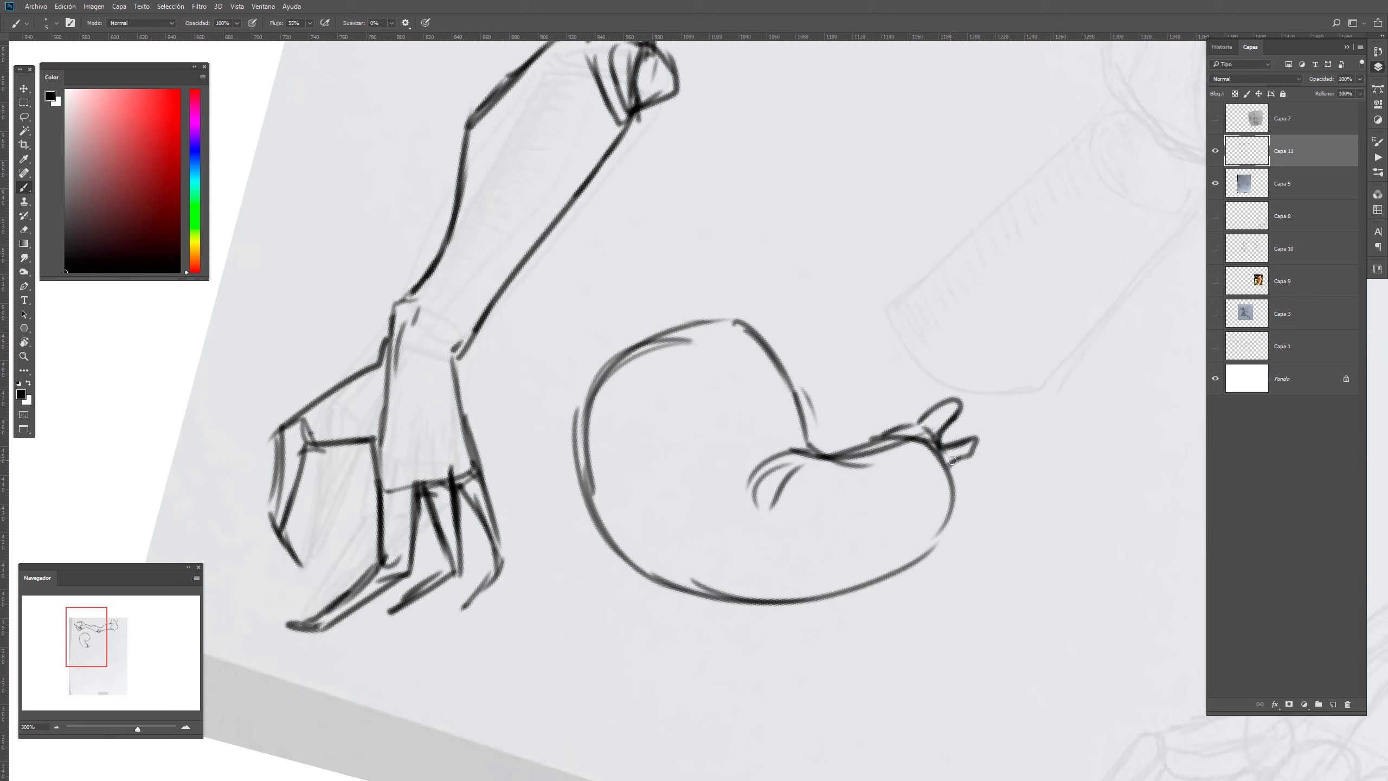
{"action": "mouse_move", "coordinate": [952, 465]}
{"action": "left_mouse_down"}
{"action": "mouse_move", "coordinate": [976, 495]}
{"action": "mouse_move", "coordinate": [949, 506]}
{"action": "left_mouse_up"}
{"action": "mouse_move", "coordinate": [869, 449]}
{"action": "left_mouse_down"}
{"action": "mouse_move", "coordinate": [890, 412]}
{"action": "mouse_move", "coordinate": [896, 430]}
{"action": "mouse_move", "coordinate": [944, 417]}
{"action": "left_mouse_up"}
{"action": "left_click_drag", "start_coordinate": [948, 498], "coordinate": [913, 563]}
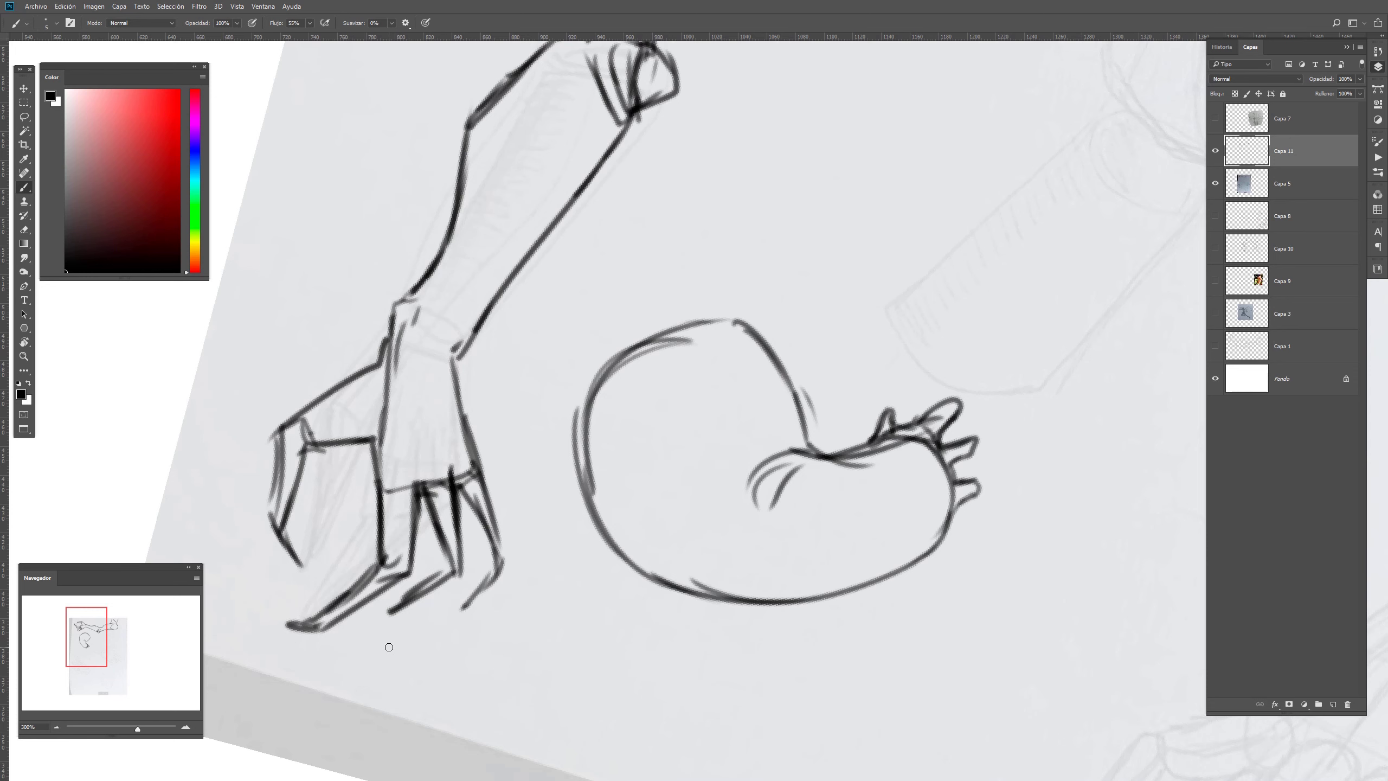
{"action": "key", "text": "z"}
{"action": "left_click", "coordinate": [814, 508], "text": "alt"}
- Pan across the whole arm and claw sketch, then switch to the hornet pin in Chrome
{"action": "mouse_move", "coordinate": [797, 475]}
{"action": "left_mouse_down"}
{"action": "mouse_move", "coordinate": [841, 606]}
{"action": "mouse_move", "coordinate": [857, 615]}
{"action": "left_mouse_up"}
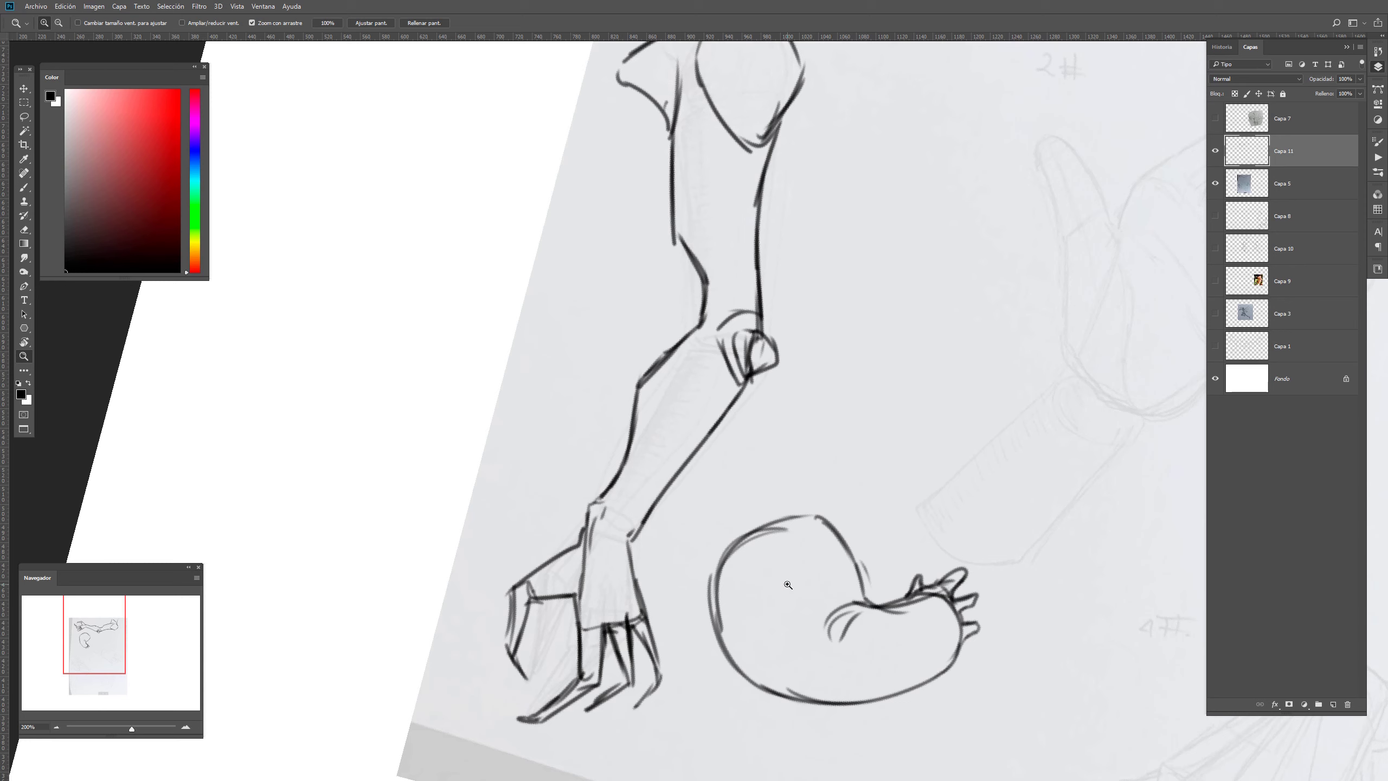
{"action": "left_click_drag", "start_coordinate": [880, 350], "coordinate": [855, 388]}
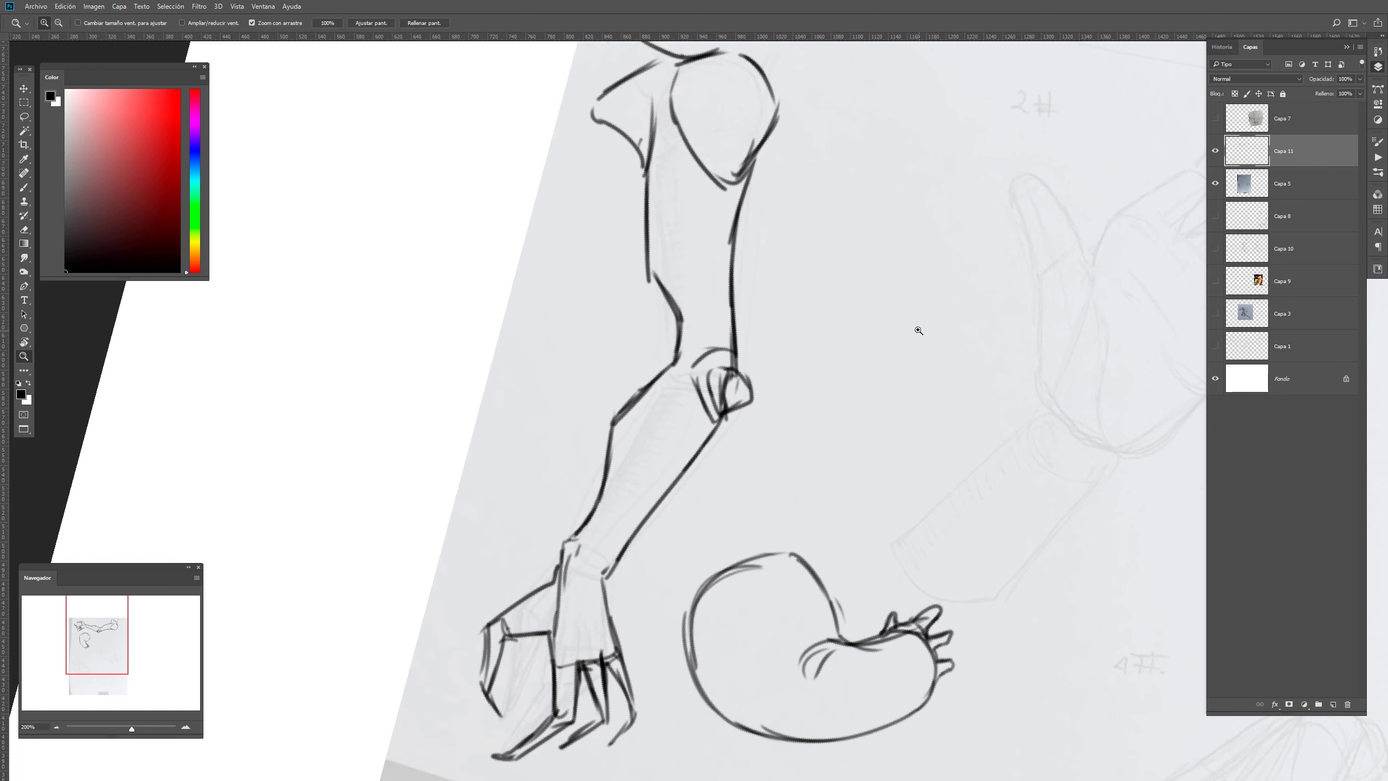
{"action": "left_click_drag", "start_coordinate": [917, 325], "coordinate": [785, 557]}
{"action": "key", "text": "alt+Tab"}
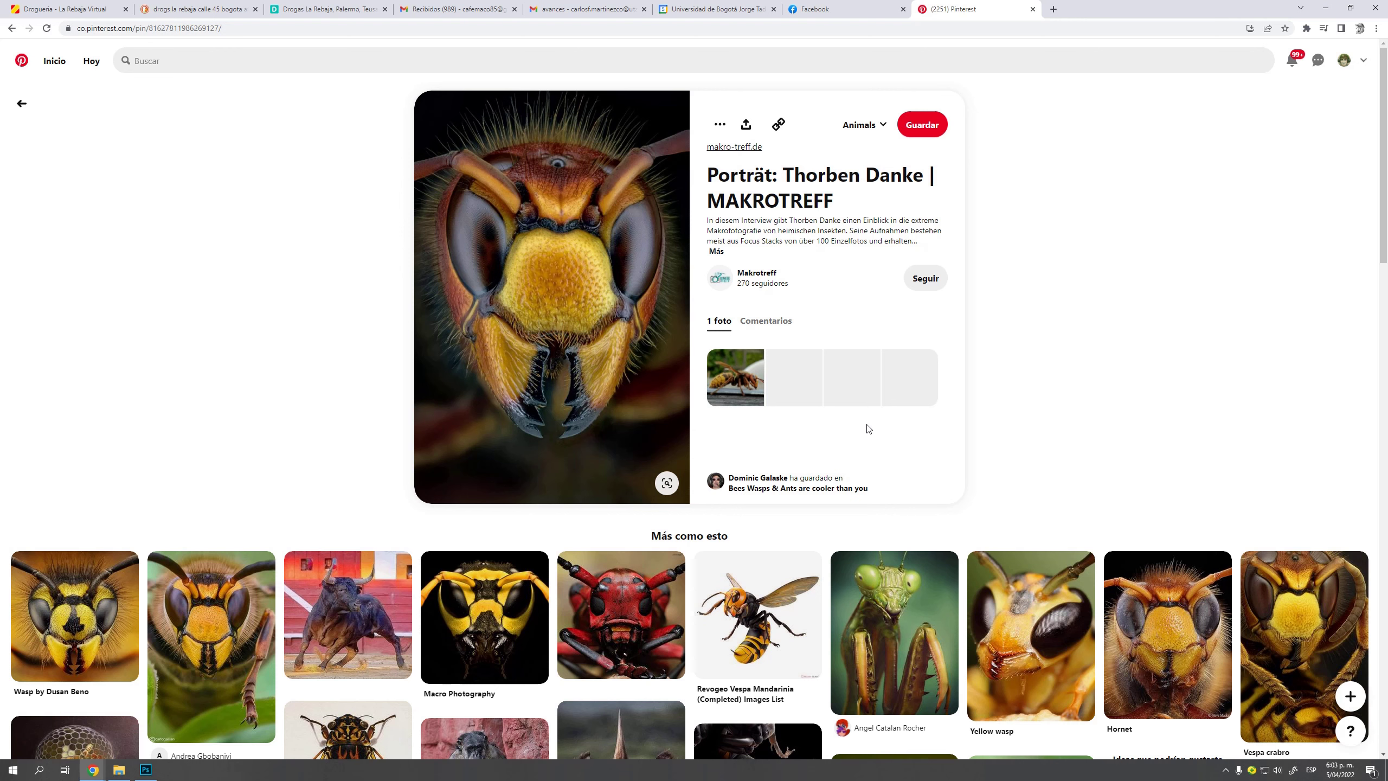
- Search Pinterest for 'grasshopper leg' and open the grasshopper-leg illustration pin
{"action": "type", "text": "/"}
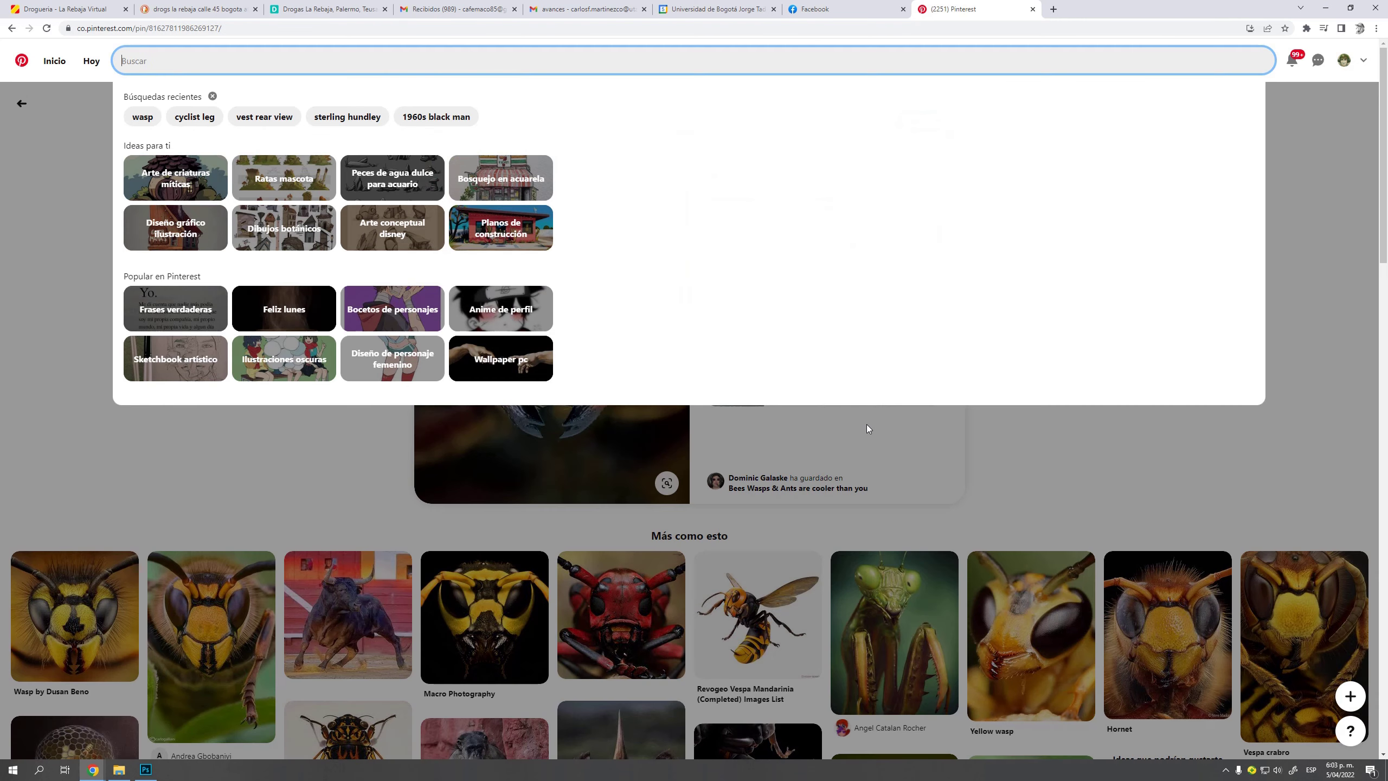
{"action": "type", "text": "grasshopper"}
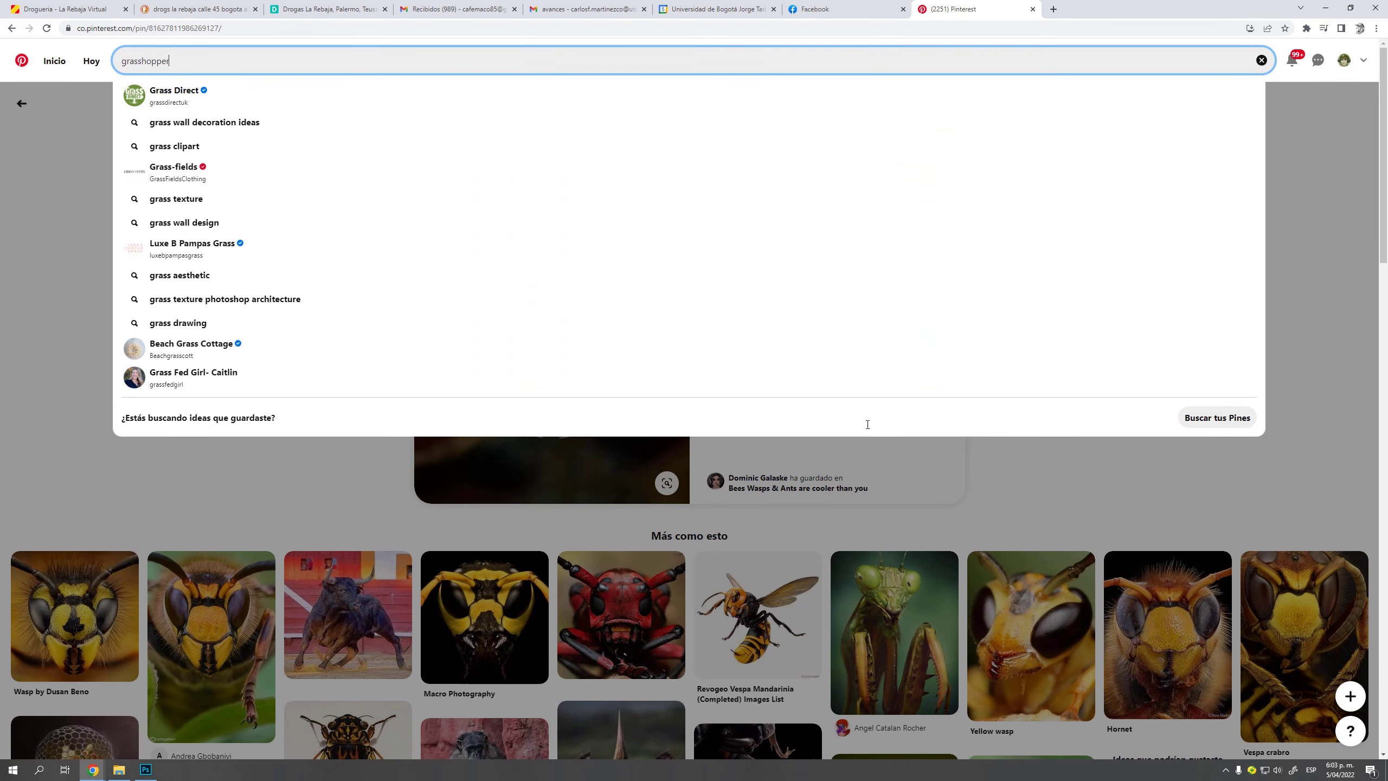
{"action": "key", "text": "Return"}
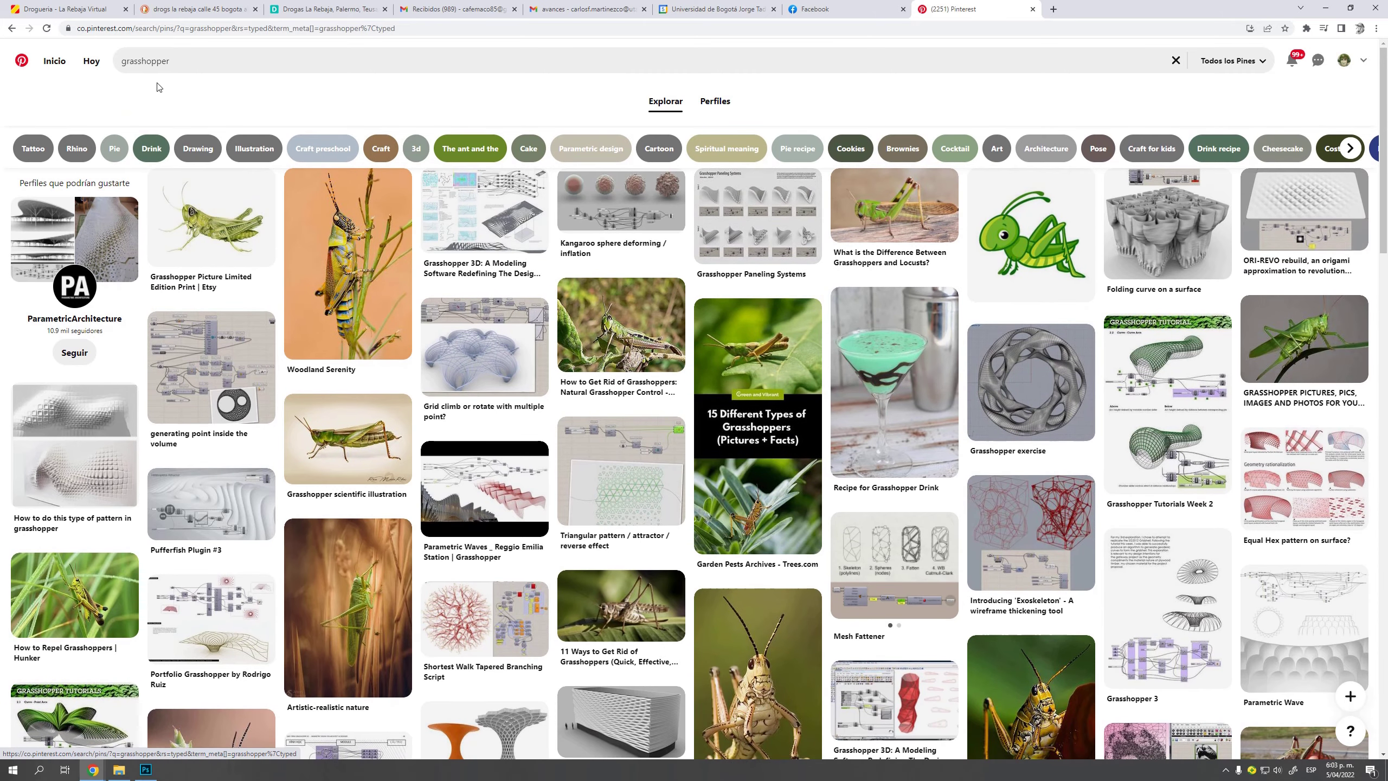
{"action": "left_click", "coordinate": [216, 58]}
{"action": "type", "text": "leg"}
{"action": "key", "text": "Return"}
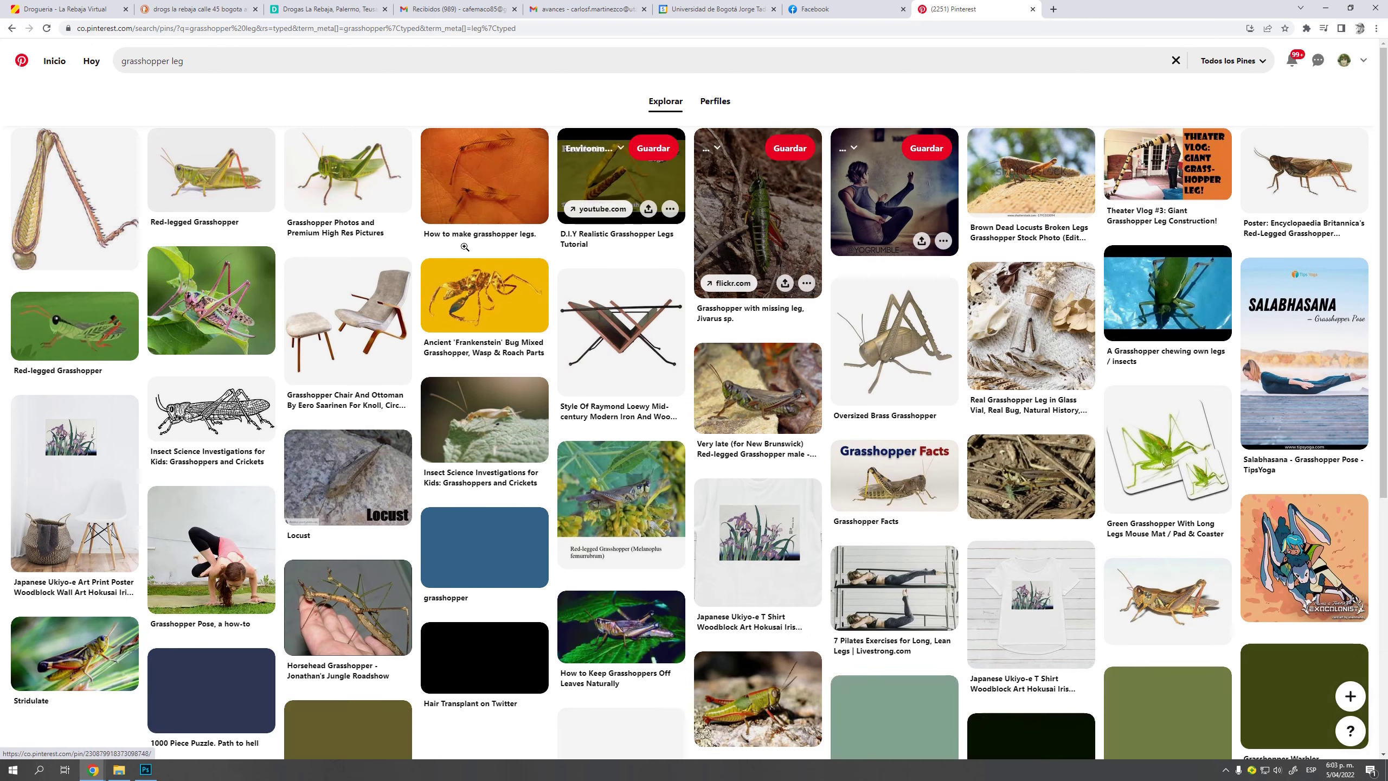
{"action": "left_click", "coordinate": [98, 218]}
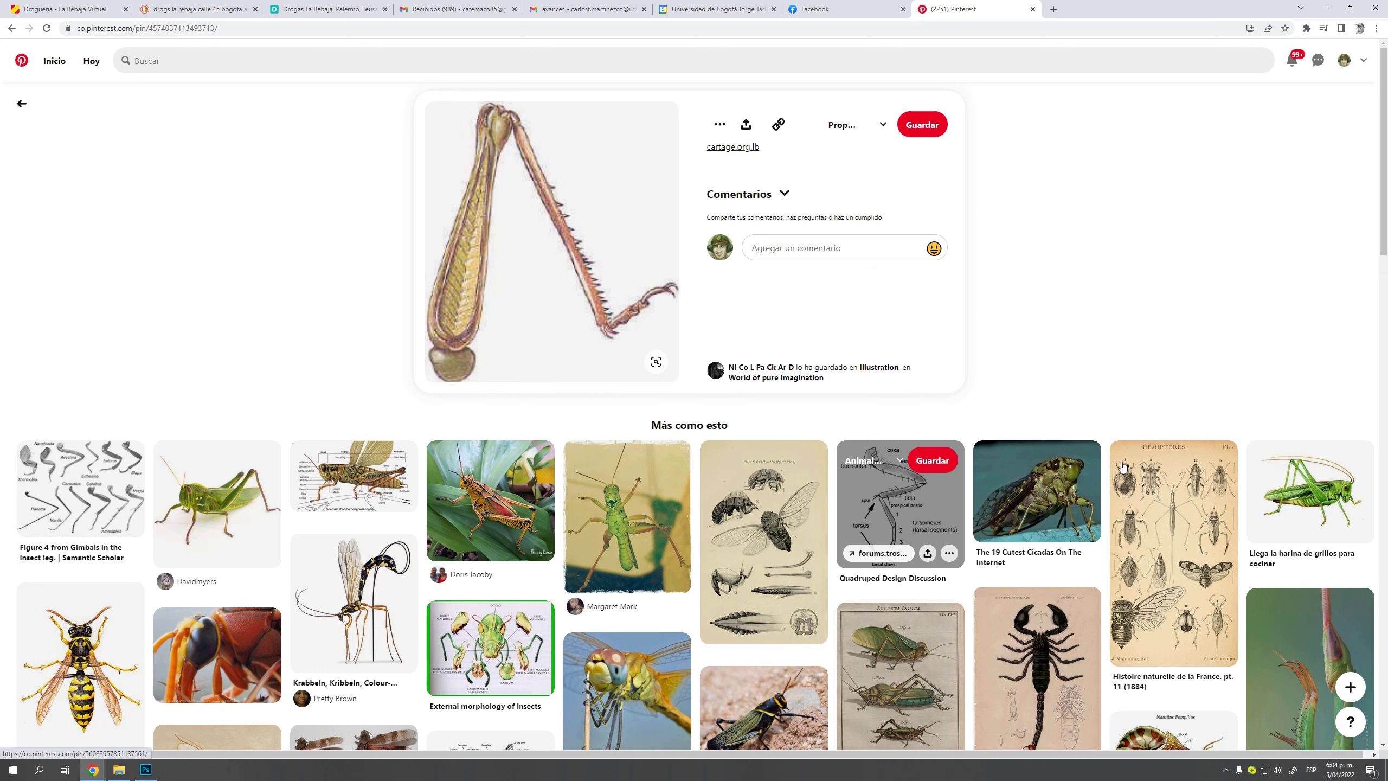
- Open a new browser tab and enter sketchfab in the address bar
{"action": "left_click", "coordinate": [187, 55]}
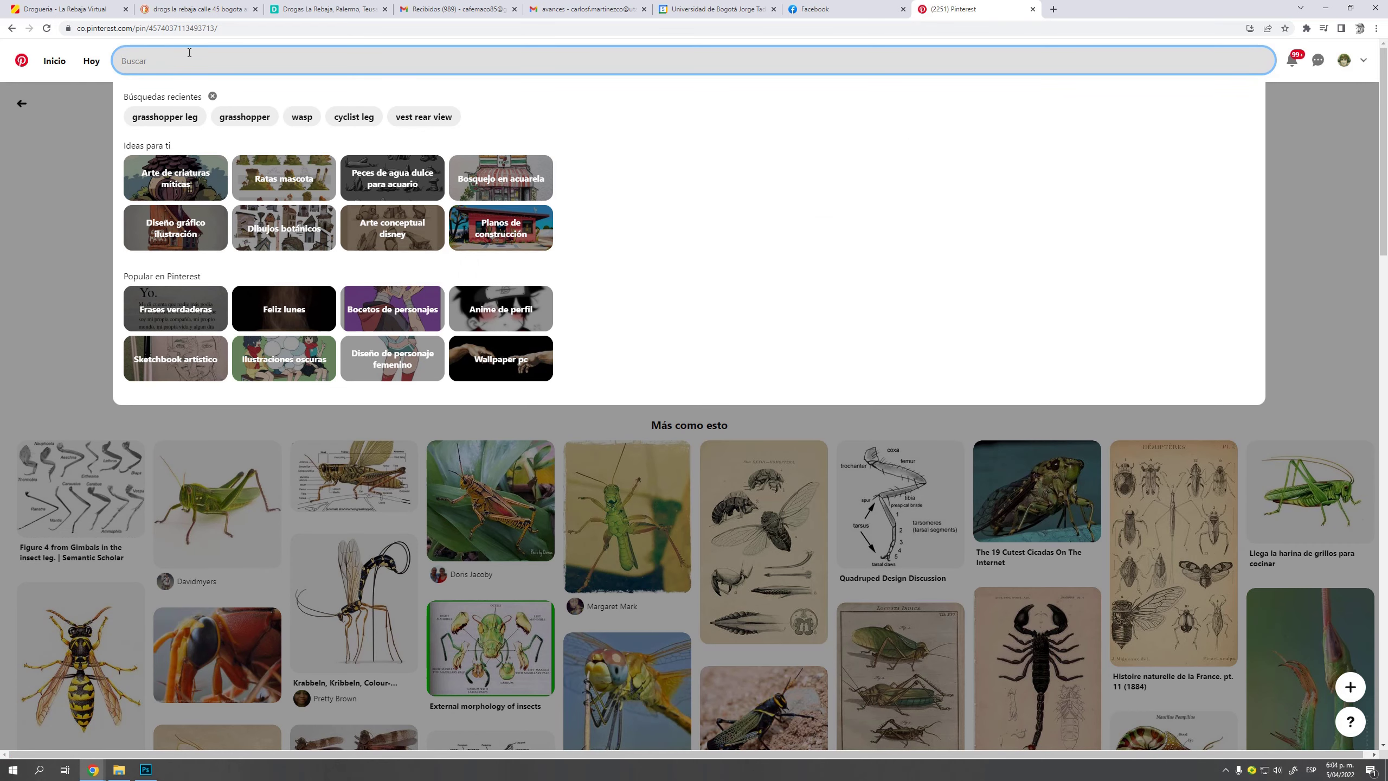
{"action": "key", "text": "ctrl+t"}
{"action": "type", "text": "sketchfa"}
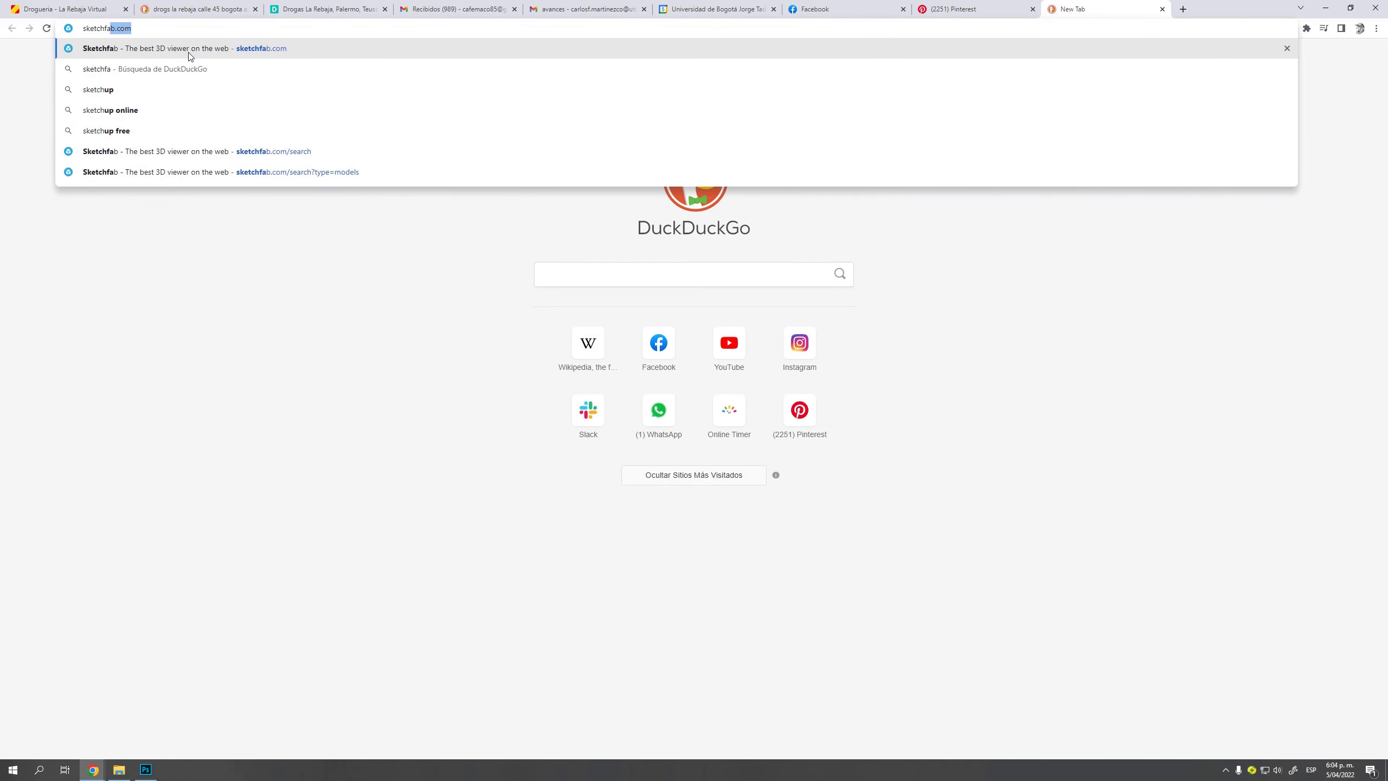
{"action": "type", "text": "ba"}
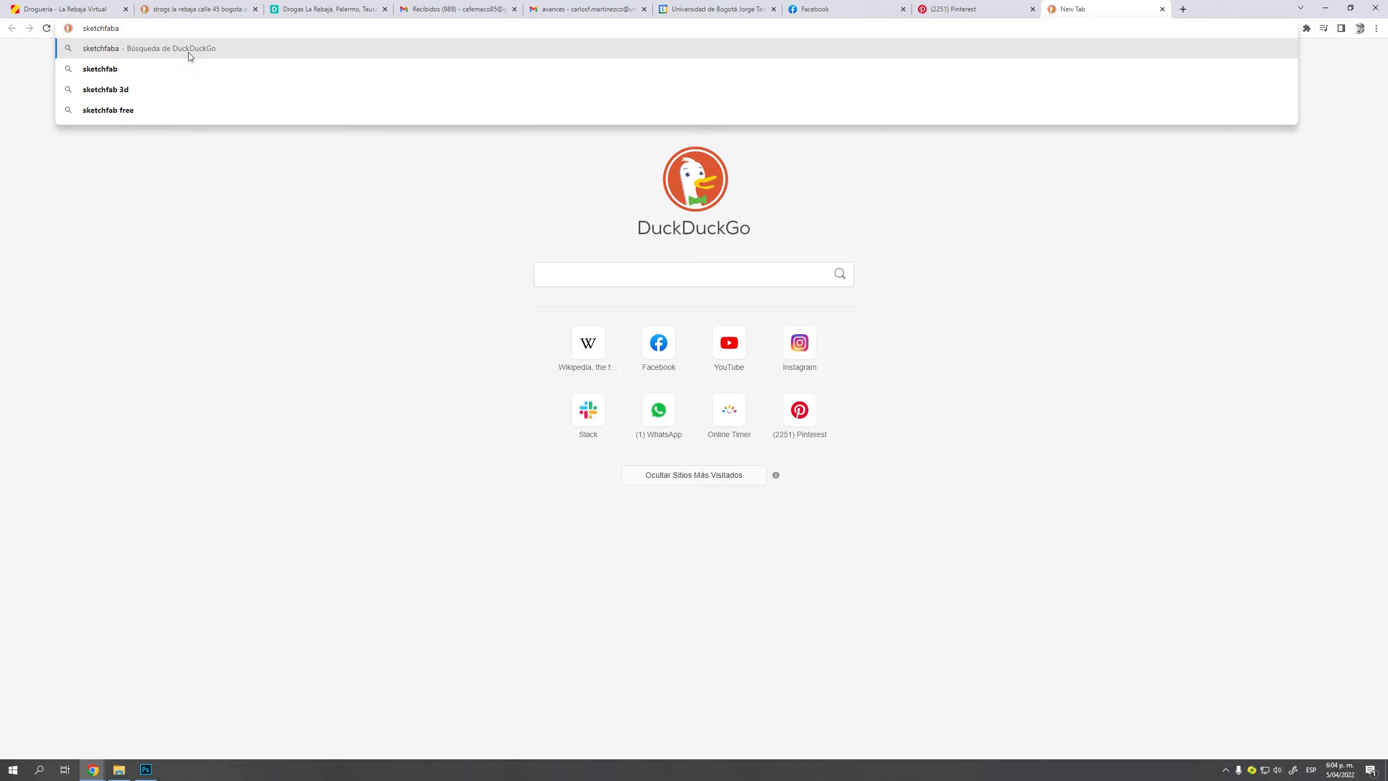
- Fix the address typo and go to sketchfab.com
{"action": "key", "text": "BackSpace"}
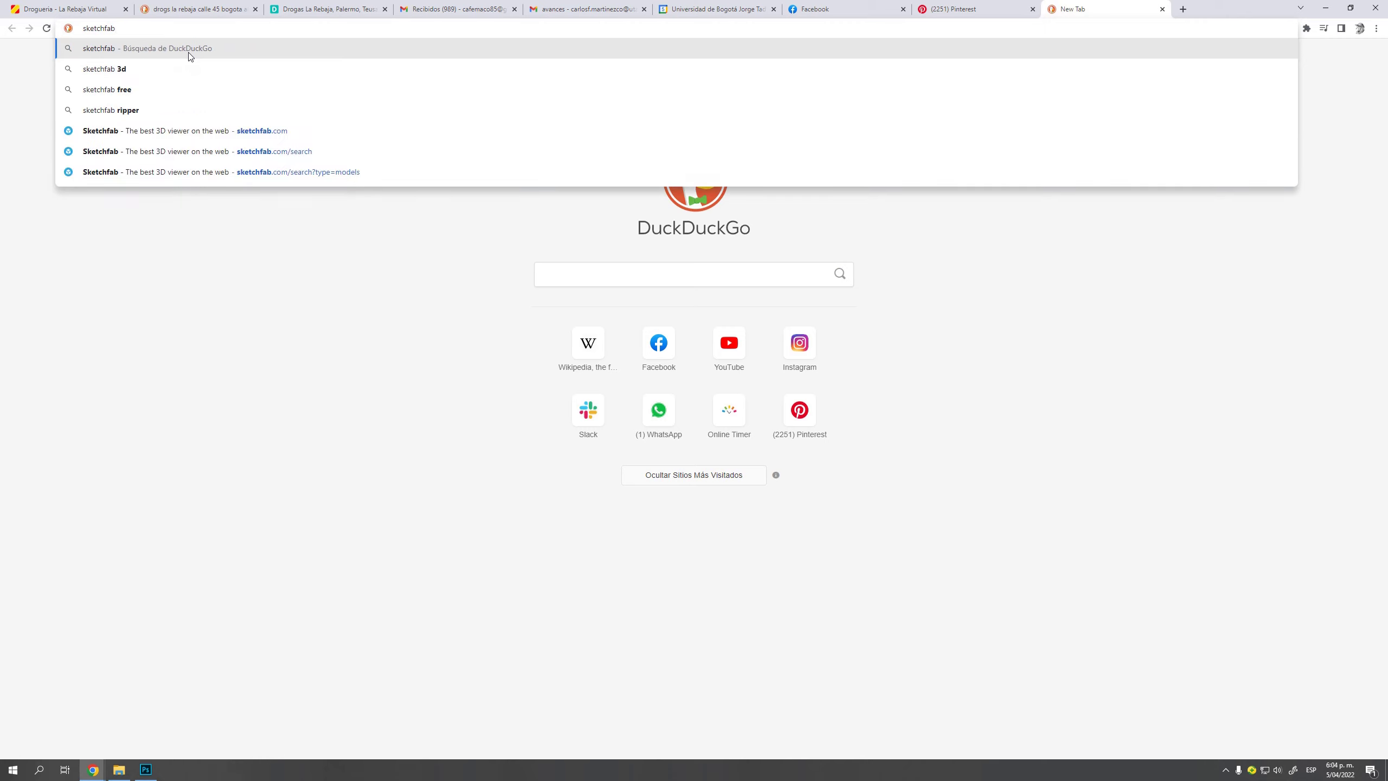
{"action": "left_click", "coordinate": [189, 56]}
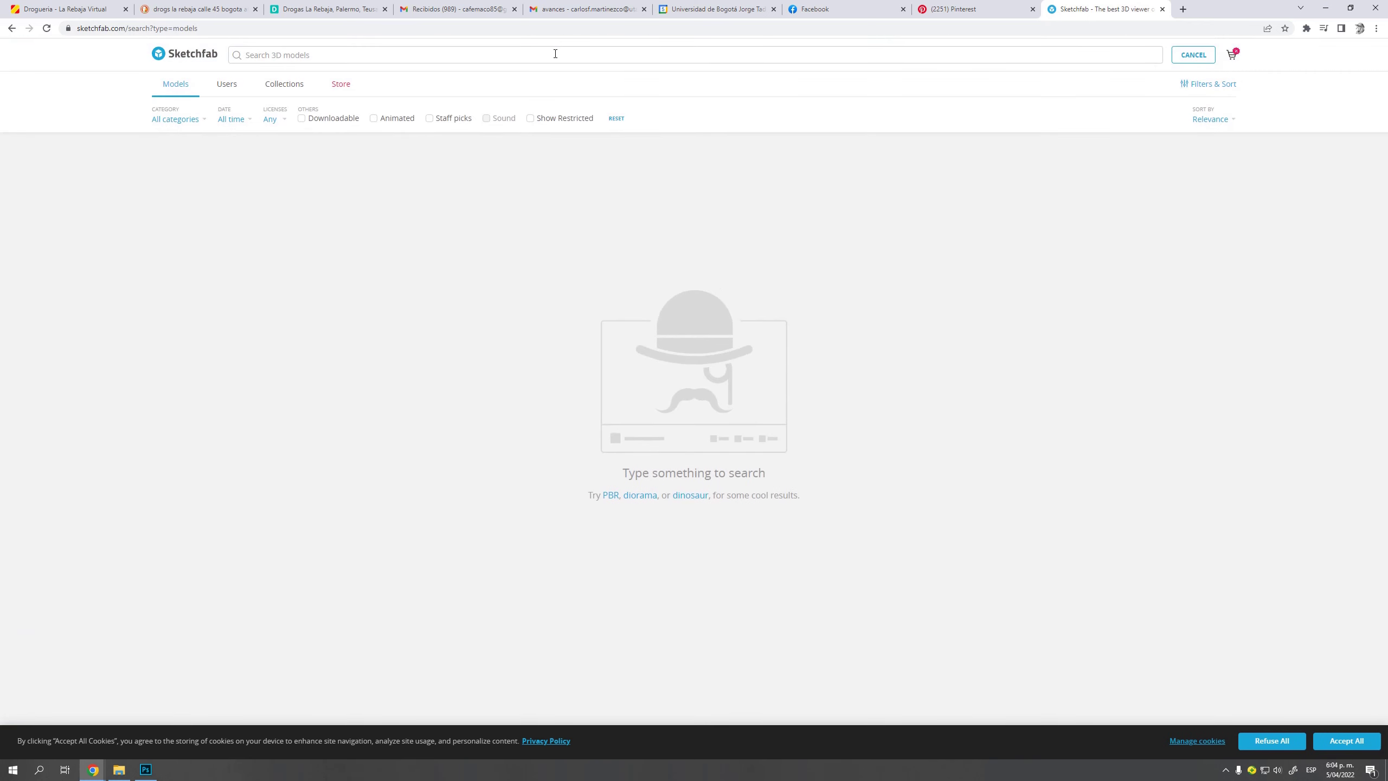
- Search 'grasshopper' and open the Grasshopper Animals Lowpoly model in full-screen view
{"action": "type", "text": "gra"}
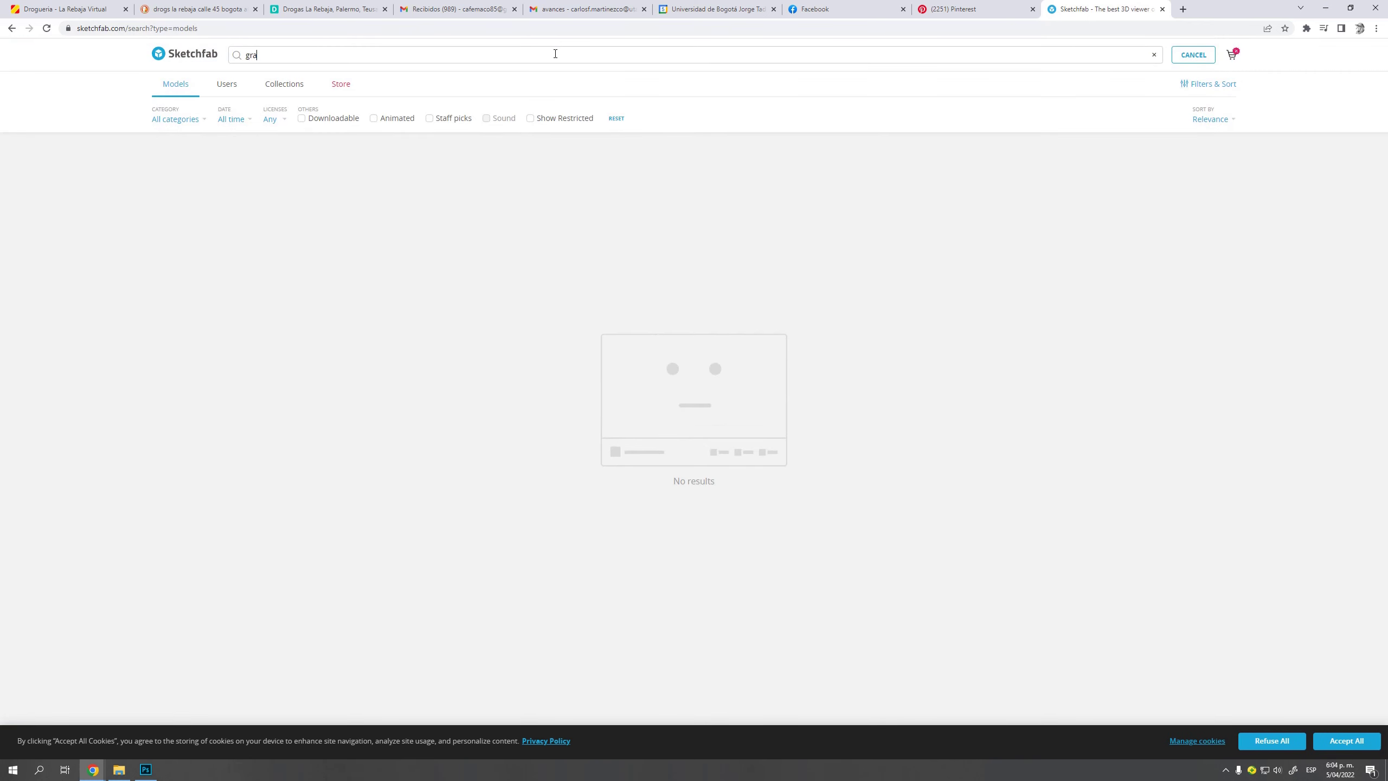
{"action": "type", "text": "sshopper"}
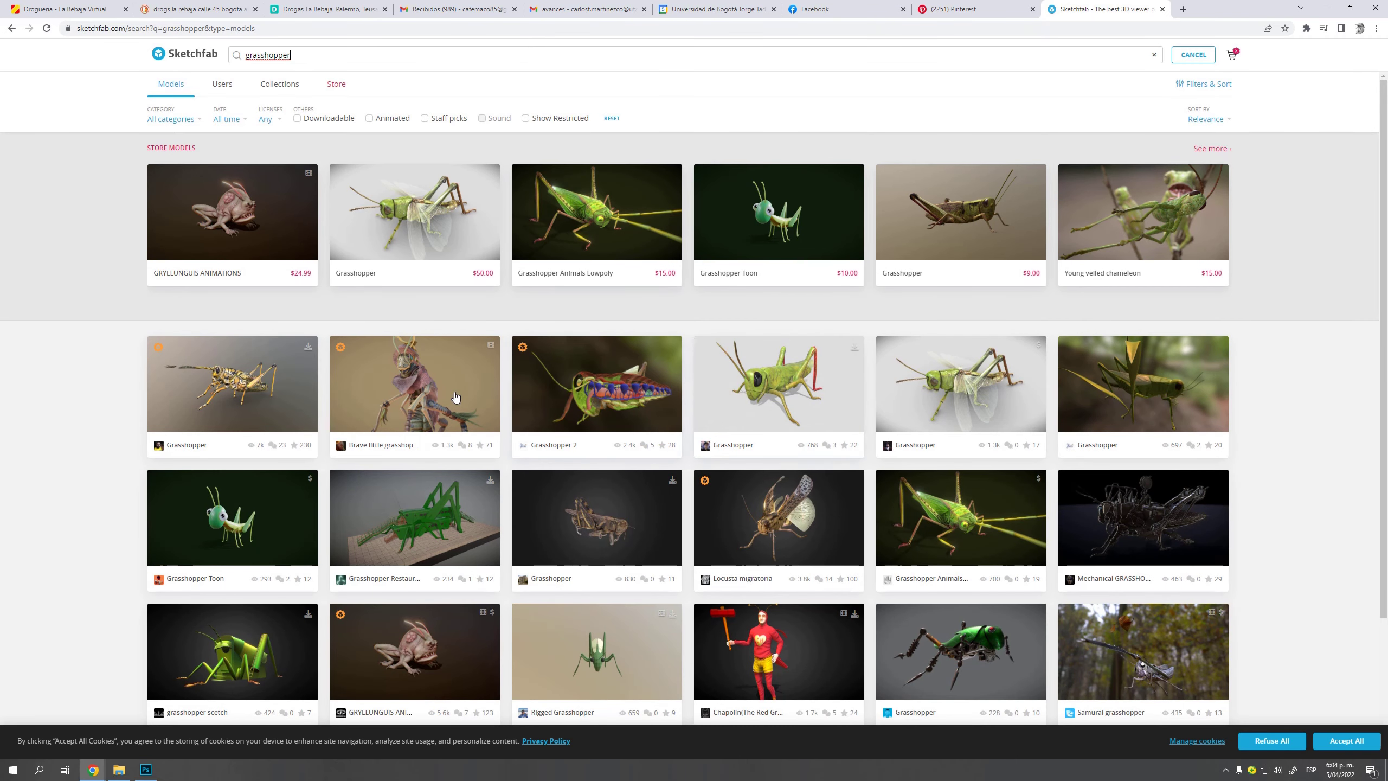
{"action": "left_click", "coordinate": [576, 226]}
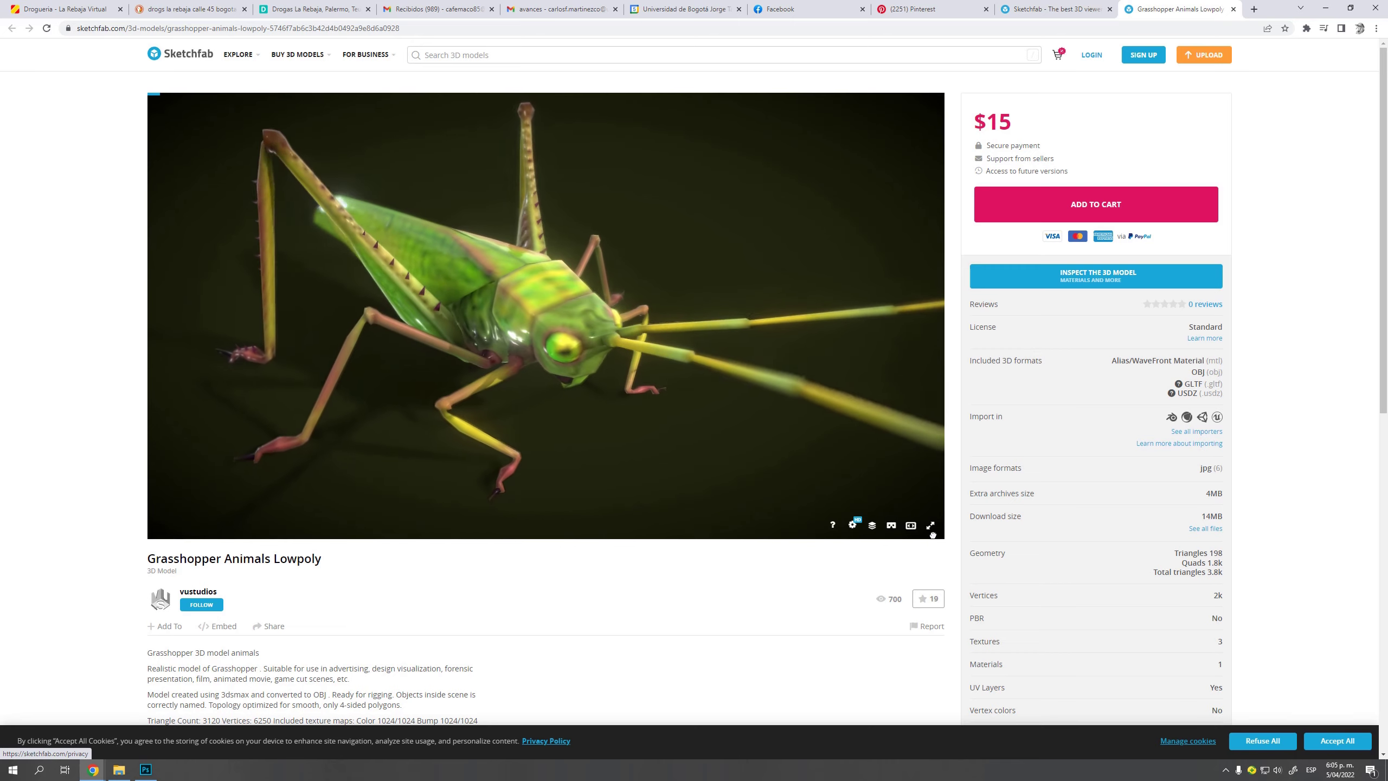
{"action": "left_click", "coordinate": [930, 525]}
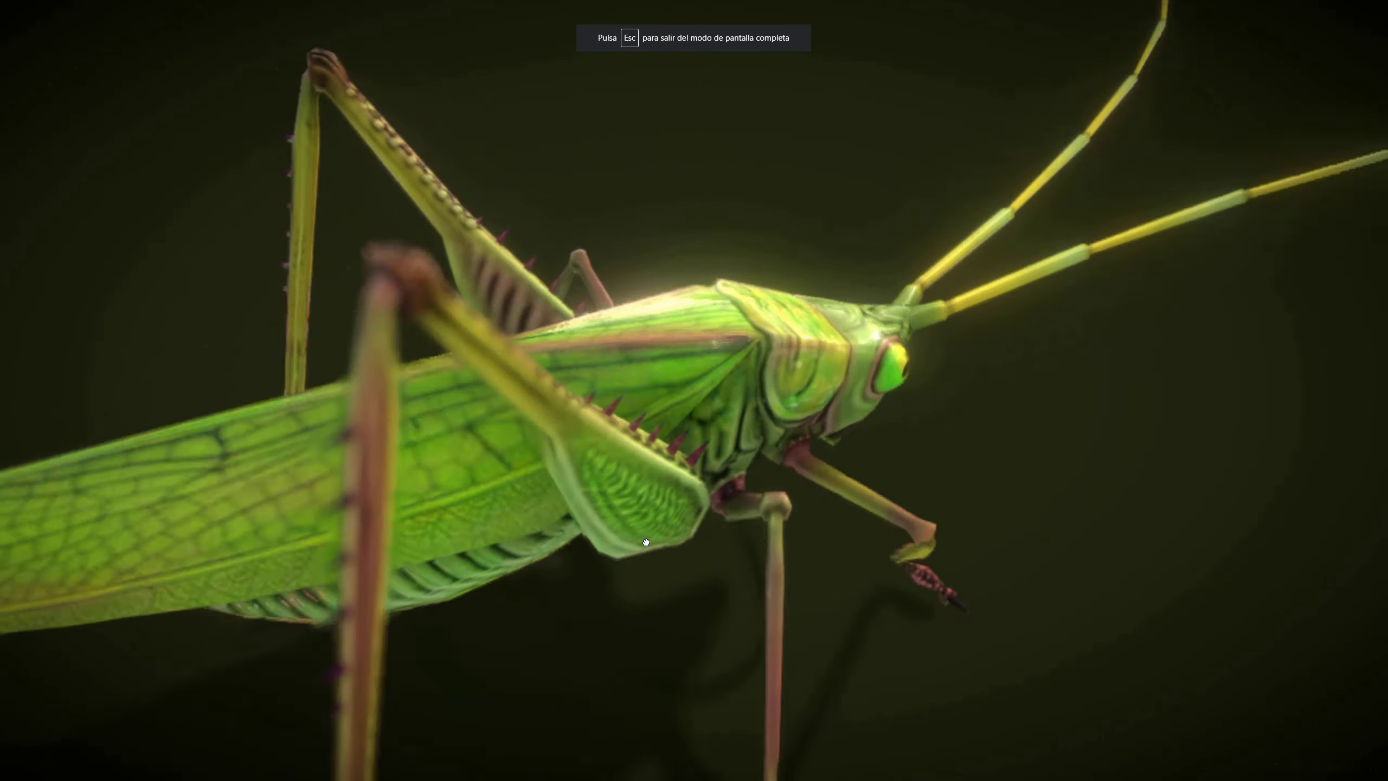
- Orbit and recentre the grasshopper to a centred side view
{"action": "left_click_drag", "start_coordinate": [645, 542], "coordinate": [765, 427]}
{"action": "scroll", "coordinate": [600, 503], "scroll_direction": "down", "scroll_amount": 5}
{"action": "scroll", "coordinate": [854, 389], "scroll_direction": "up", "scroll_amount": 5}
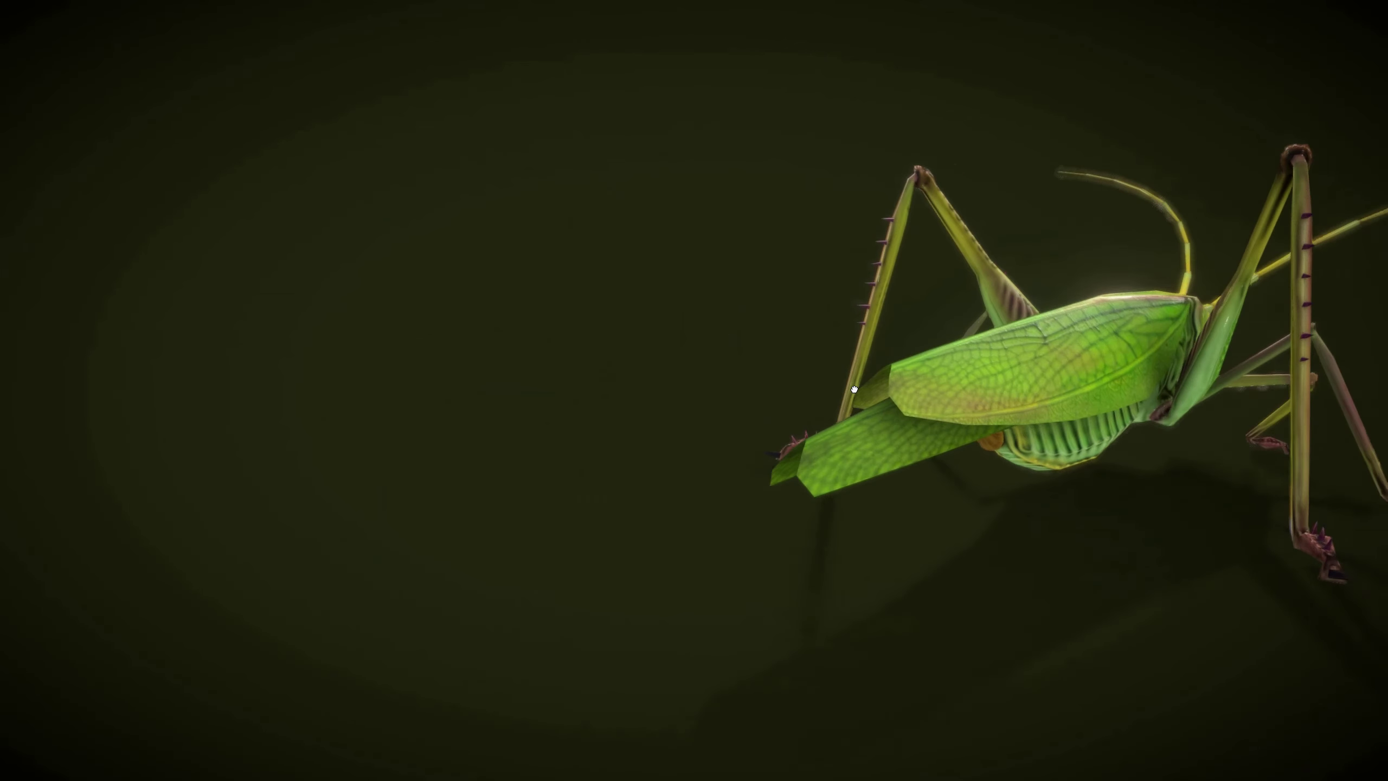
{"action": "double_click", "coordinate": [854, 389]}
{"action": "left_click_drag", "start_coordinate": [854, 390], "coordinate": [694, 430]}
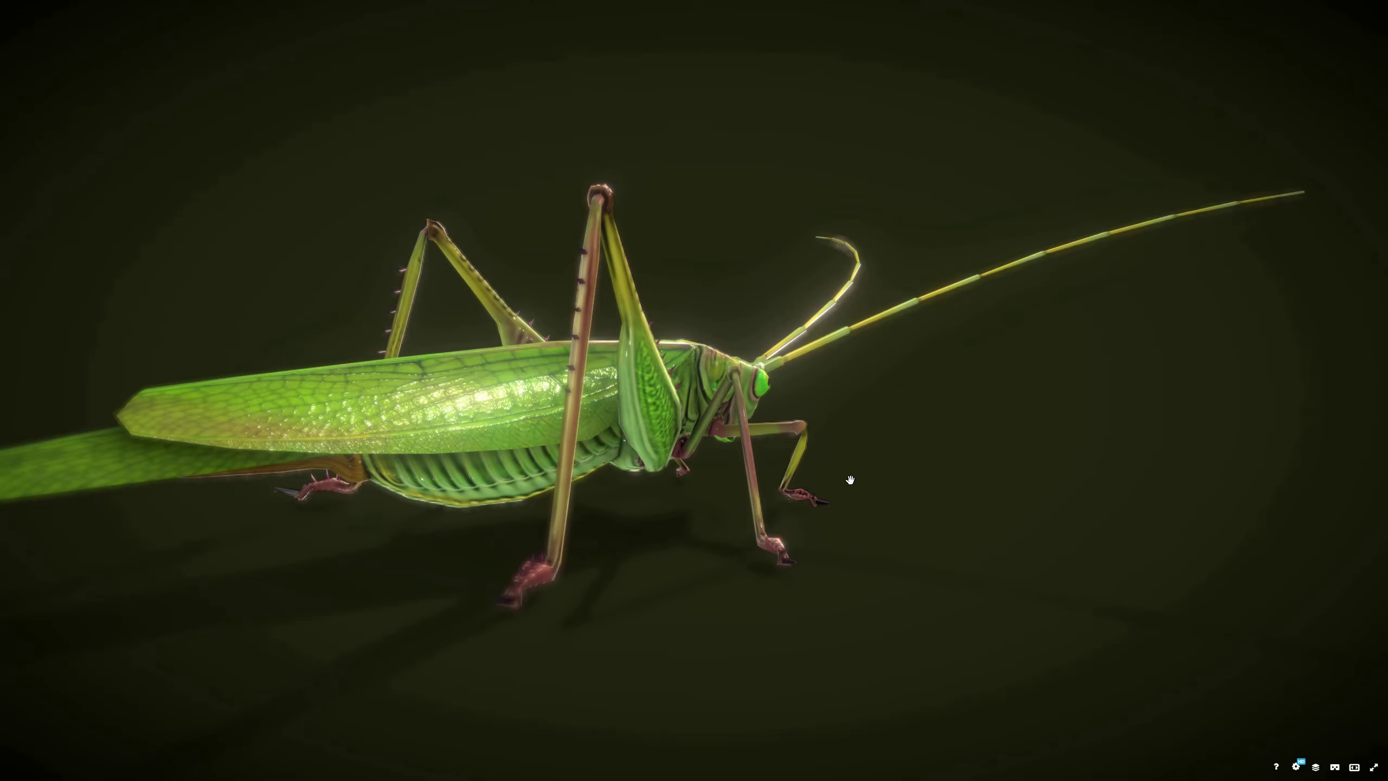
- Rotate the lighting direction across the grasshopper model
{"action": "left_click_drag", "start_coordinate": [849, 479], "coordinate": [798, 531]}
{"action": "left_click_drag", "start_coordinate": [796, 610], "coordinate": [786, 435]}
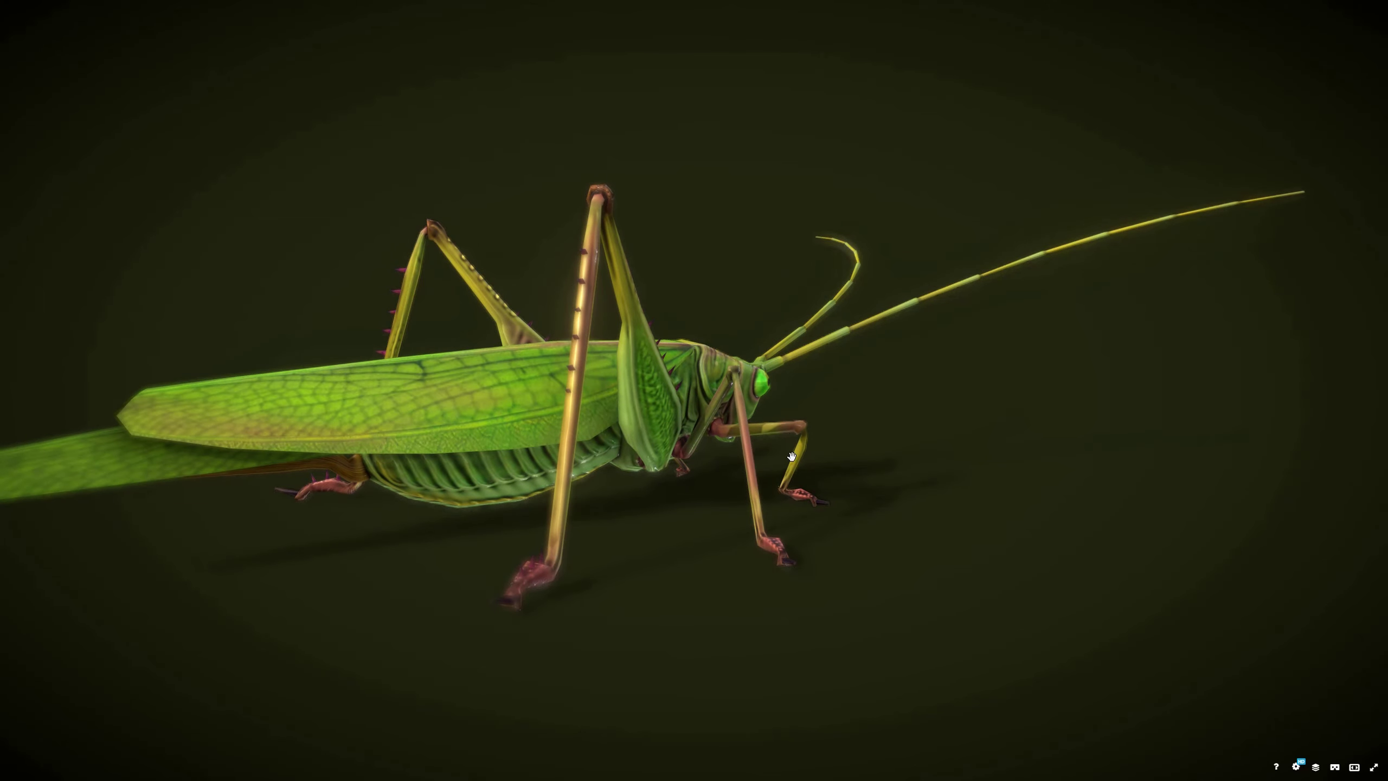
{"action": "left_click_drag", "start_coordinate": [760, 545], "coordinate": [724, 535]}
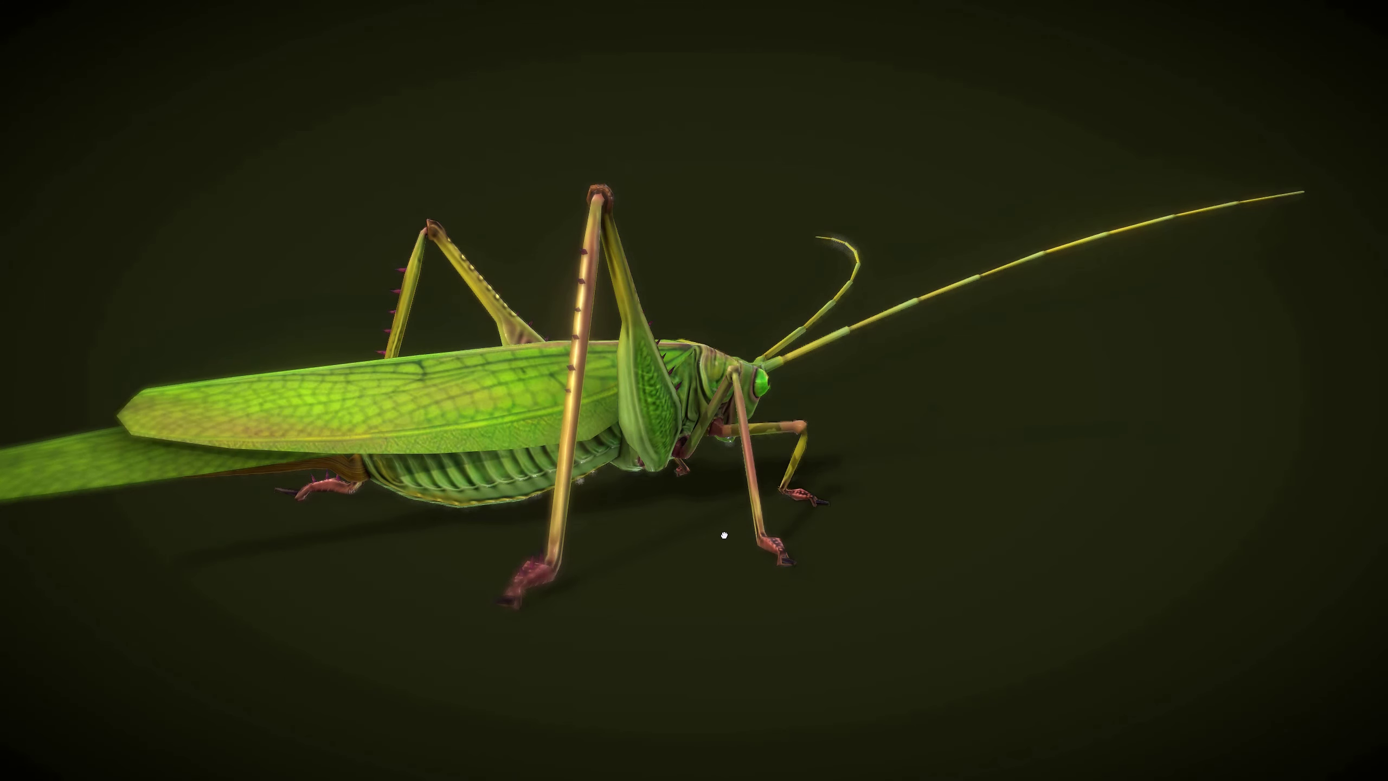
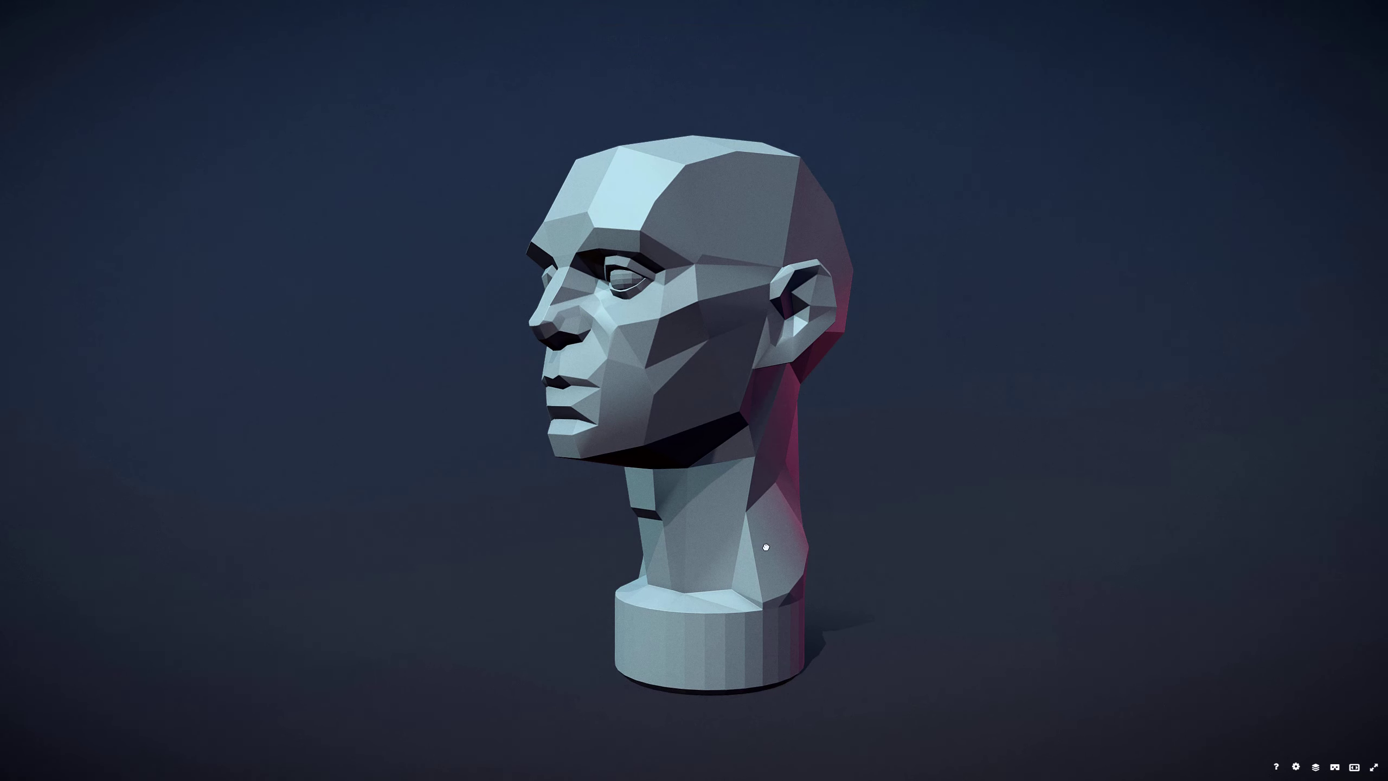
- Orbit the Asaro head through front, reverse and high views, then swing the lighting to cast a shadow
{"action": "left_click_drag", "start_coordinate": [756, 549], "coordinate": [783, 565]}
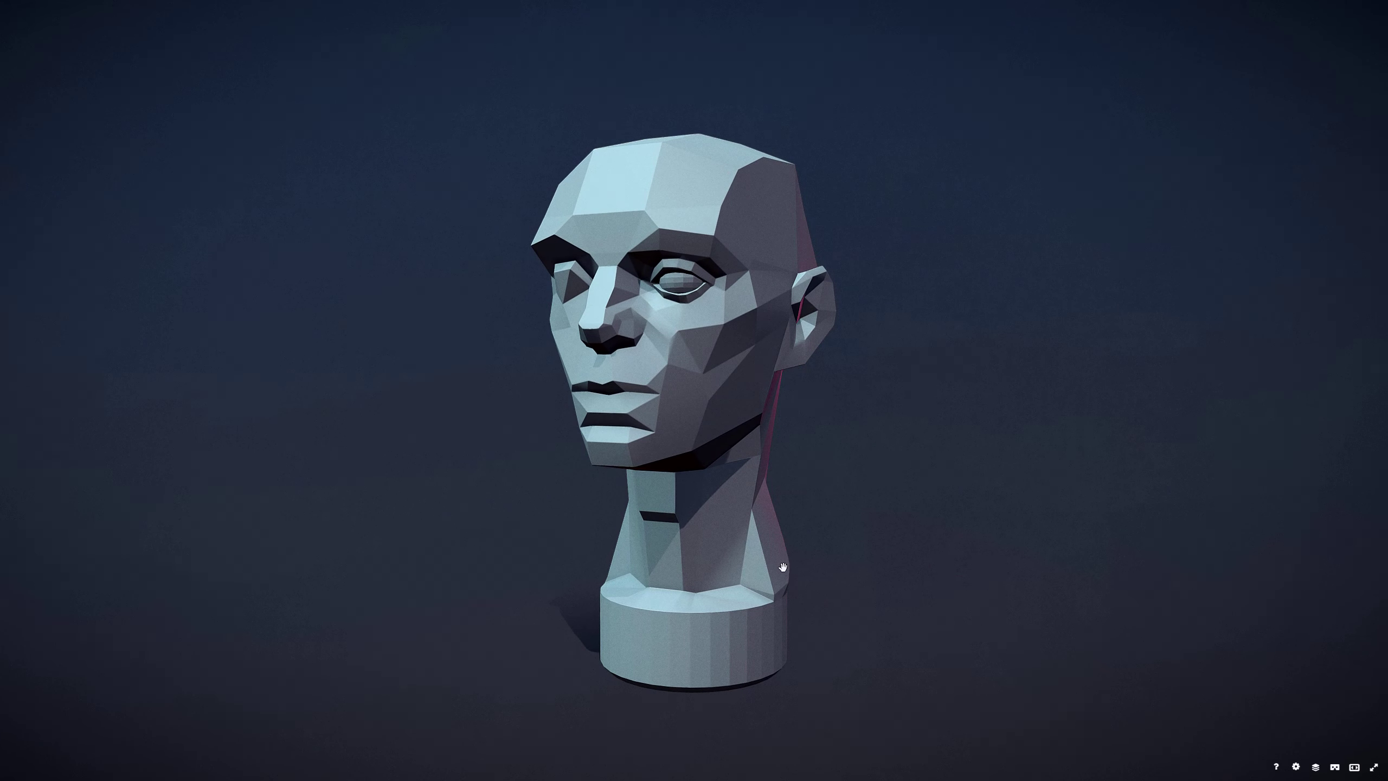
{"action": "mouse_move", "coordinate": [783, 568]}
{"action": "left_mouse_down"}
{"action": "mouse_move", "coordinate": [787, 604]}
{"action": "mouse_move", "coordinate": [781, 568]}
{"action": "mouse_move", "coordinate": [776, 601]}
{"action": "mouse_move", "coordinate": [773, 587]}
{"action": "left_mouse_up"}
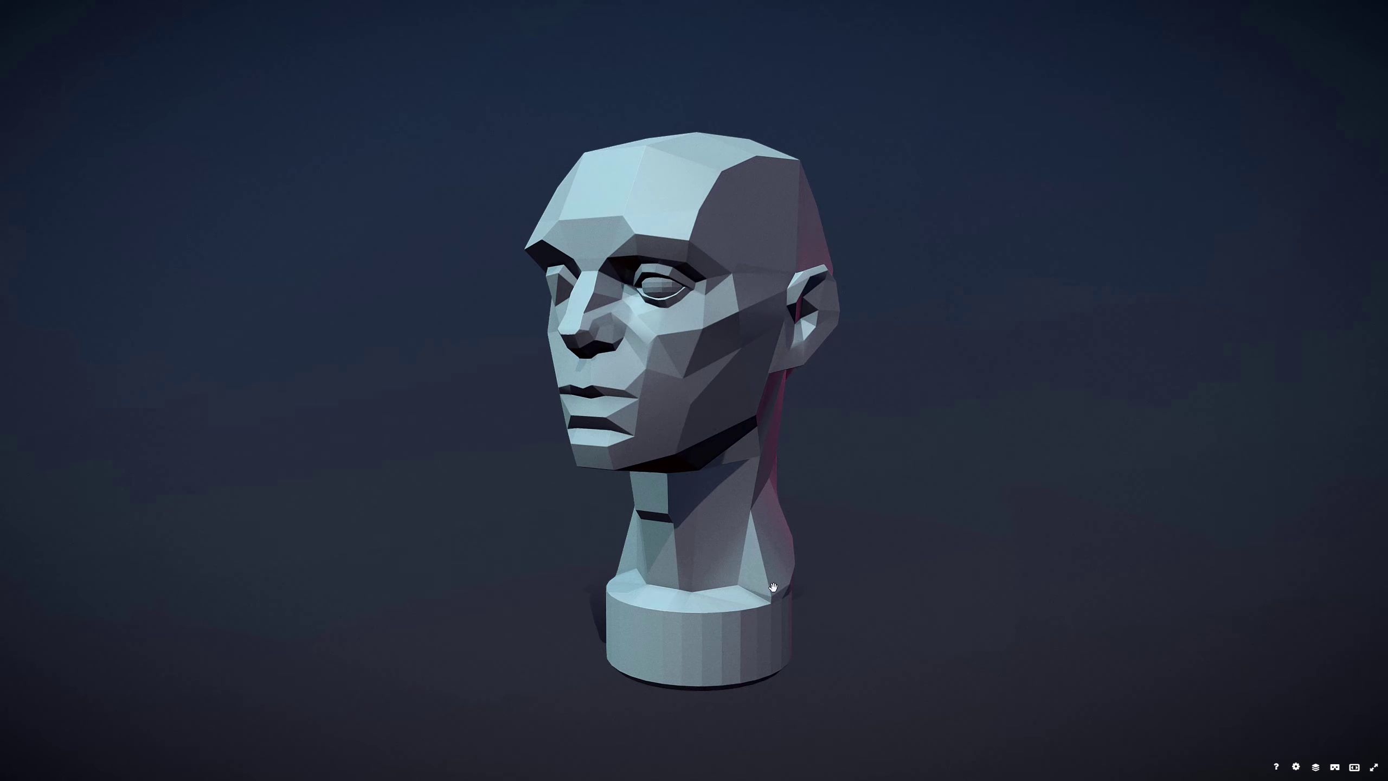
{"action": "mouse_move", "coordinate": [659, 450]}
{"action": "left_mouse_down"}
{"action": "mouse_move", "coordinate": [681, 437]}
{"action": "mouse_move", "coordinate": [719, 450]}
{"action": "mouse_move", "coordinate": [676, 443]}
{"action": "mouse_move", "coordinate": [676, 460]}
{"action": "left_mouse_up"}
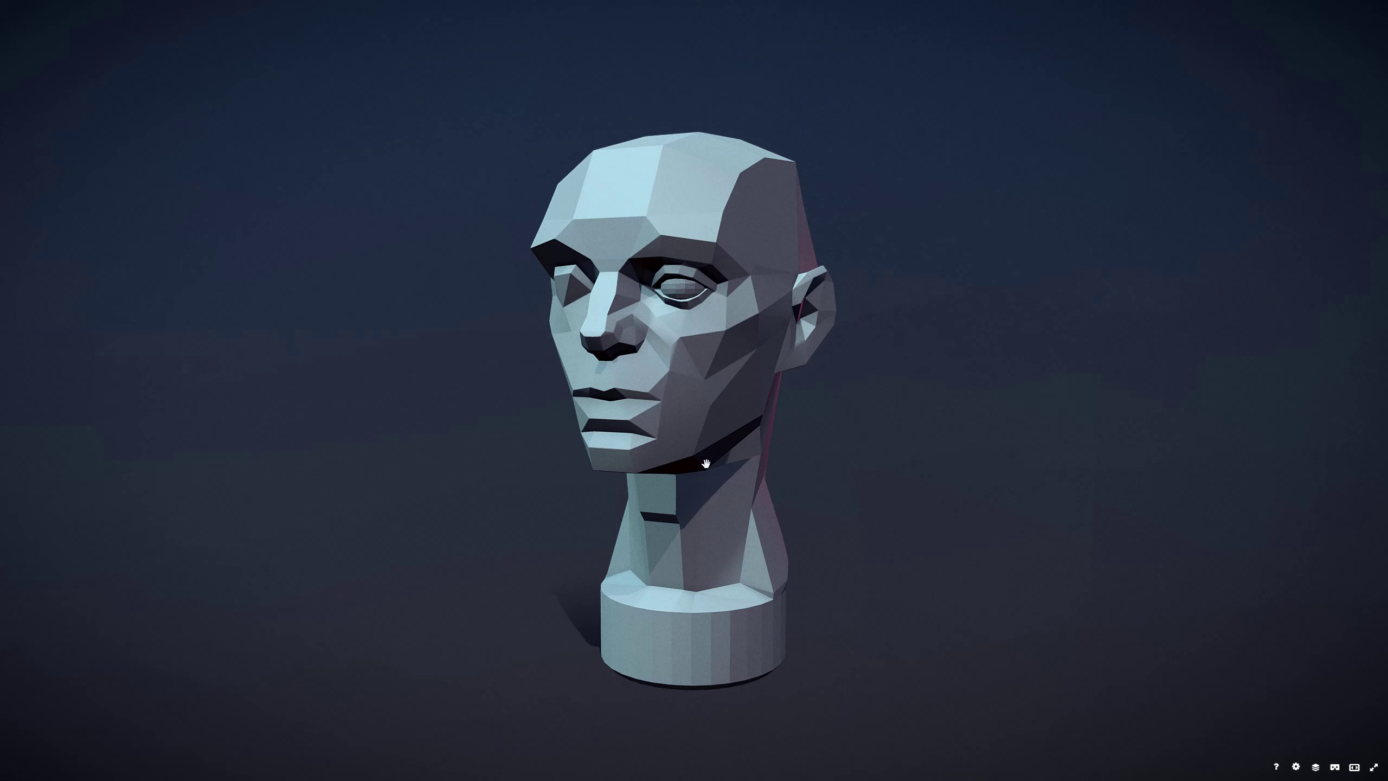
{"action": "left_click_drag", "start_coordinate": [705, 464], "coordinate": [676, 465]}
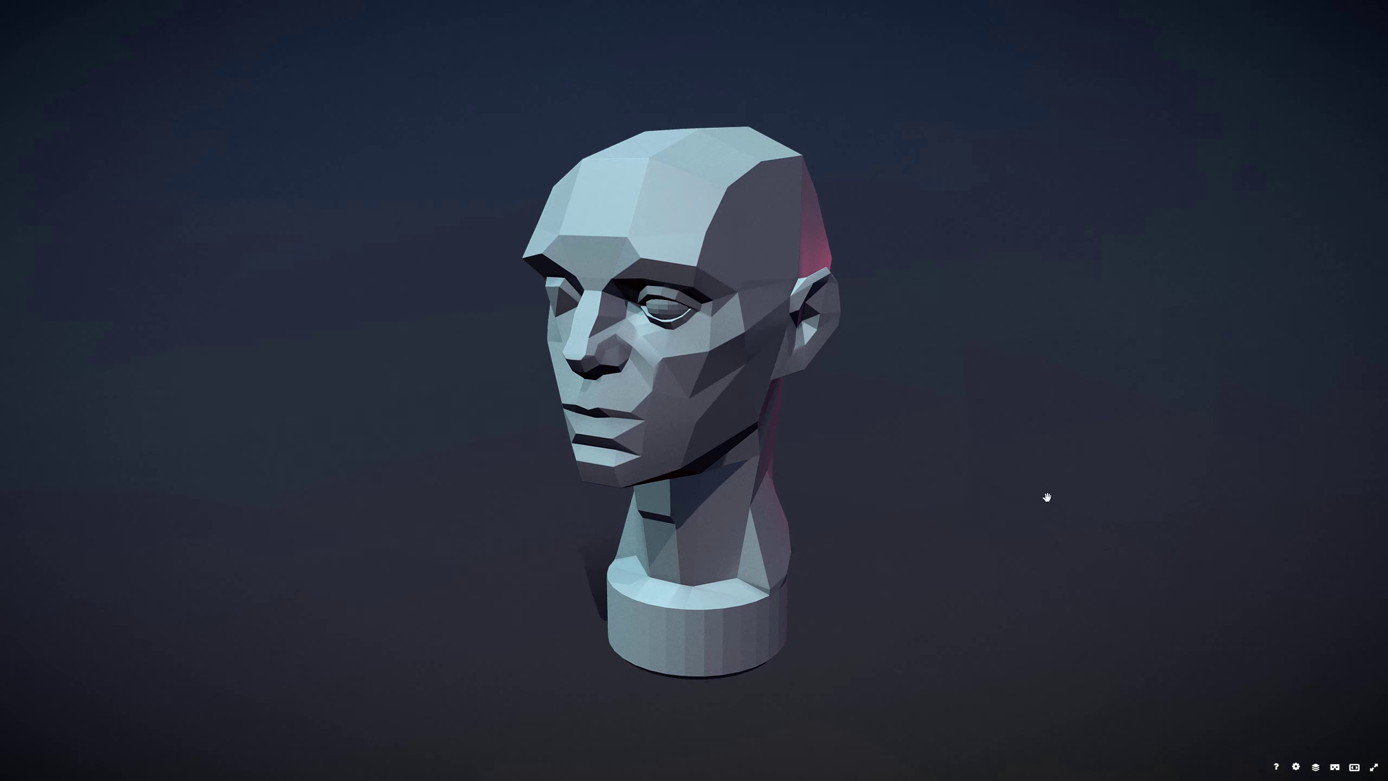
{"action": "mouse_move", "coordinate": [1046, 497]}
{"action": "left_mouse_down"}
{"action": "mouse_move", "coordinate": [898, 520]}
{"action": "mouse_move", "coordinate": [941, 520]}
{"action": "mouse_move", "coordinate": [842, 483]}
{"action": "mouse_move", "coordinate": [585, 480]}
{"action": "left_mouse_up"}
- Open the Original scan Asaro's Planes Of The Head model from the search results in its own tab
{"action": "key", "text": "Escape"}
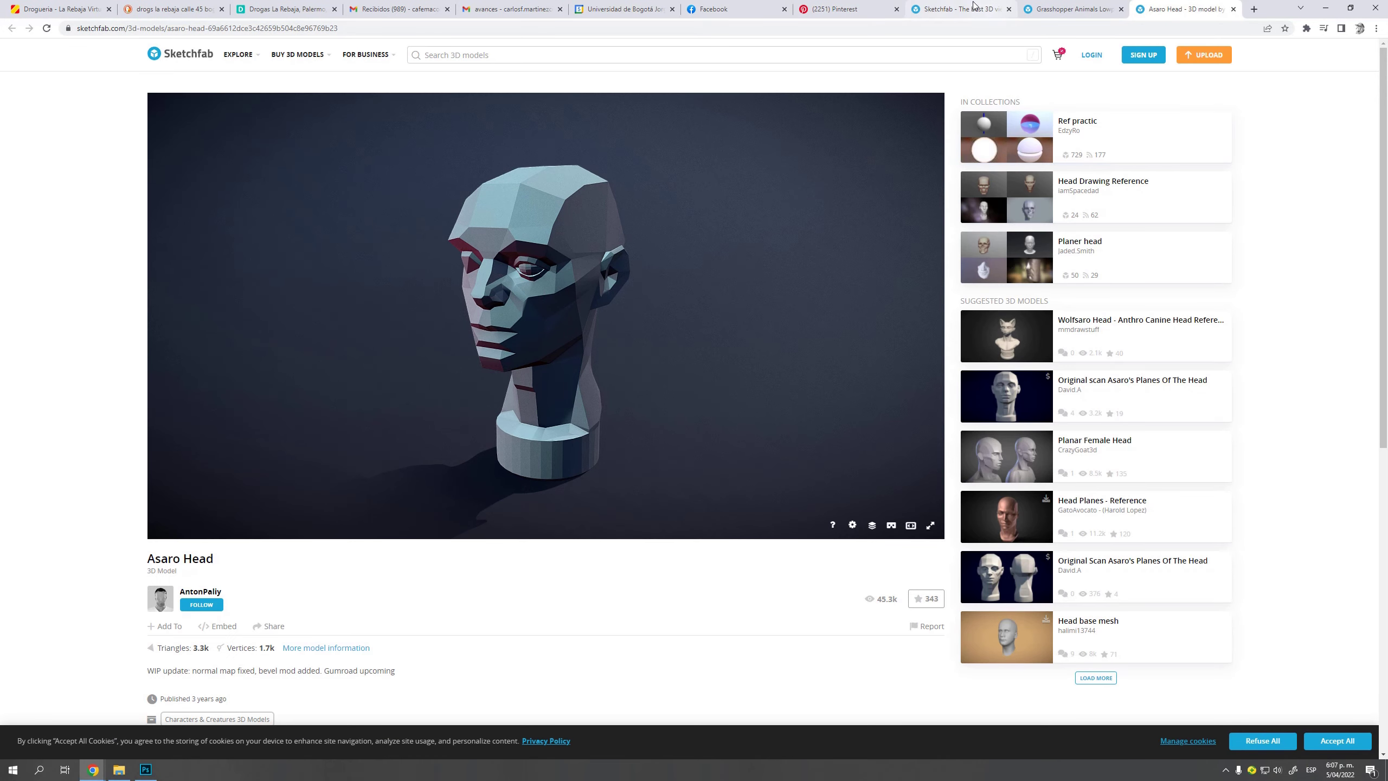
{"action": "left_click", "coordinate": [1041, 5]}
{"action": "middle_click", "coordinate": [628, 217]}
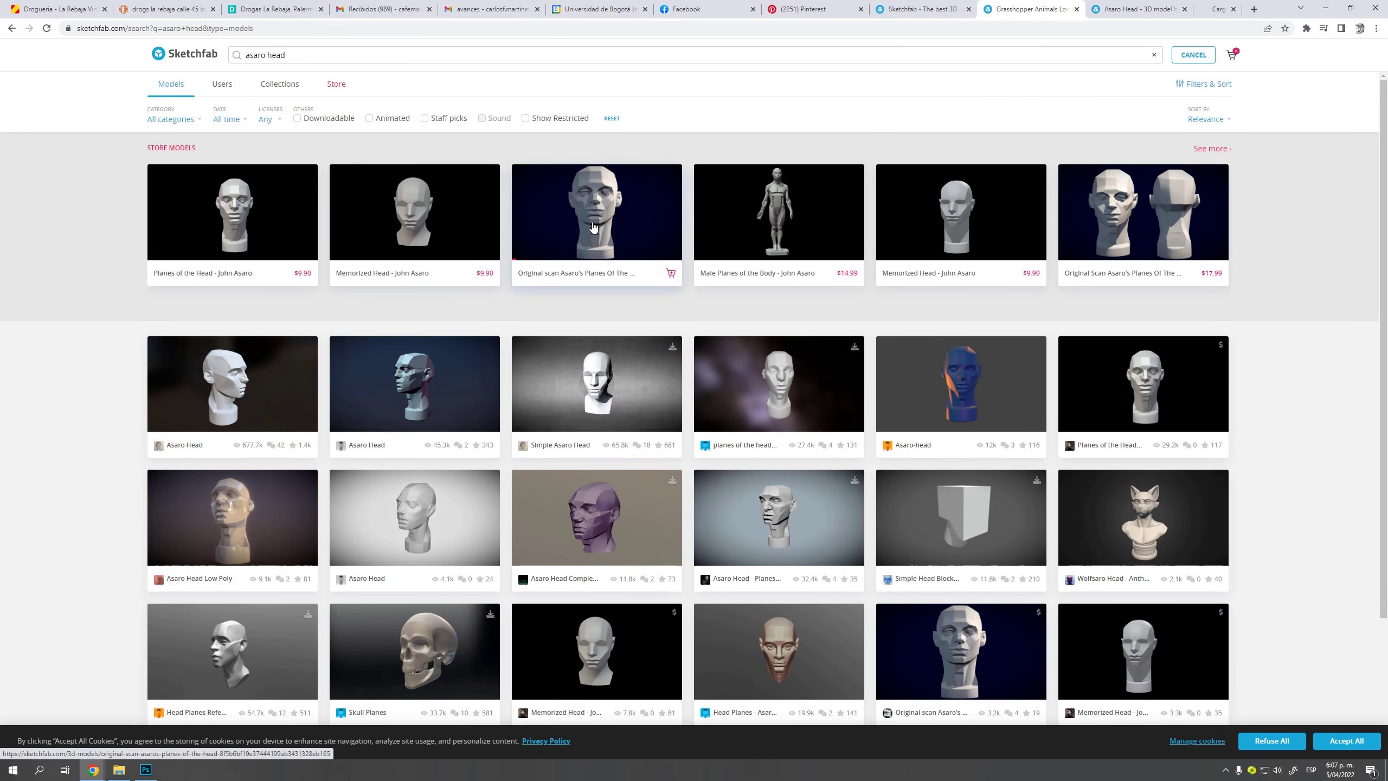
{"action": "left_click", "coordinate": [1230, 7]}
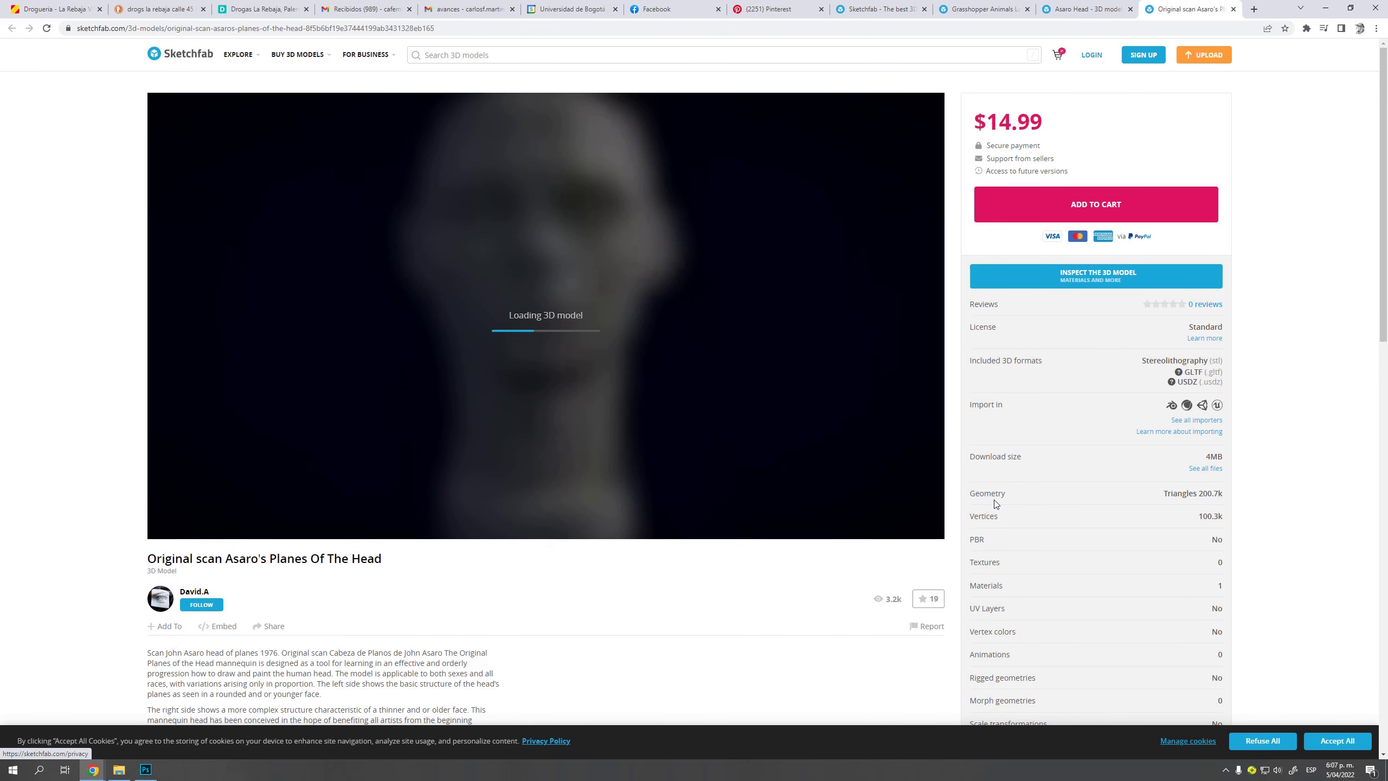
- View the scanned head full screen, zoom in, orbit it, and relight it so the face falls in shadow
{"action": "left_click", "coordinate": [930, 525]}
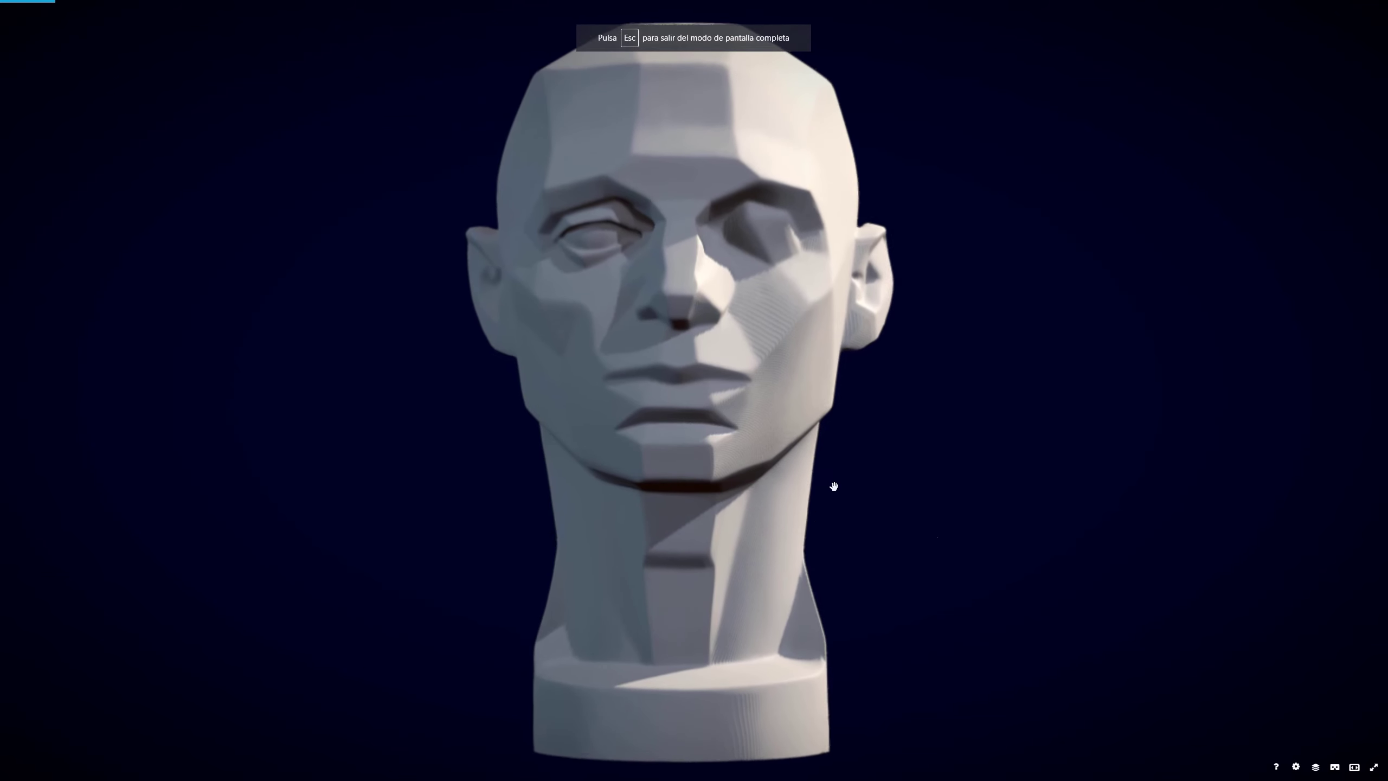
{"action": "scroll", "coordinate": [755, 335], "scroll_direction": "up", "scroll_amount": 3}
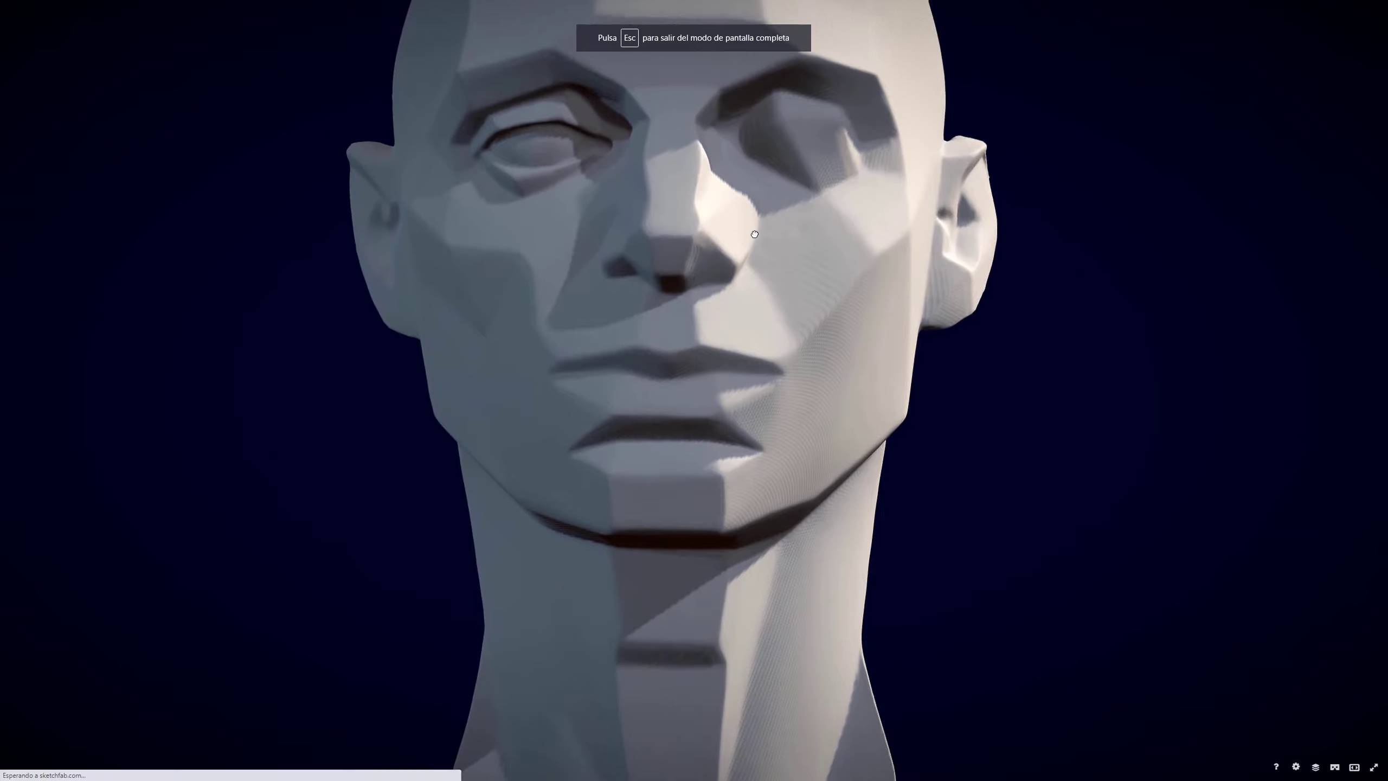
{"action": "left_click_drag", "start_coordinate": [760, 328], "coordinate": [775, 391]}
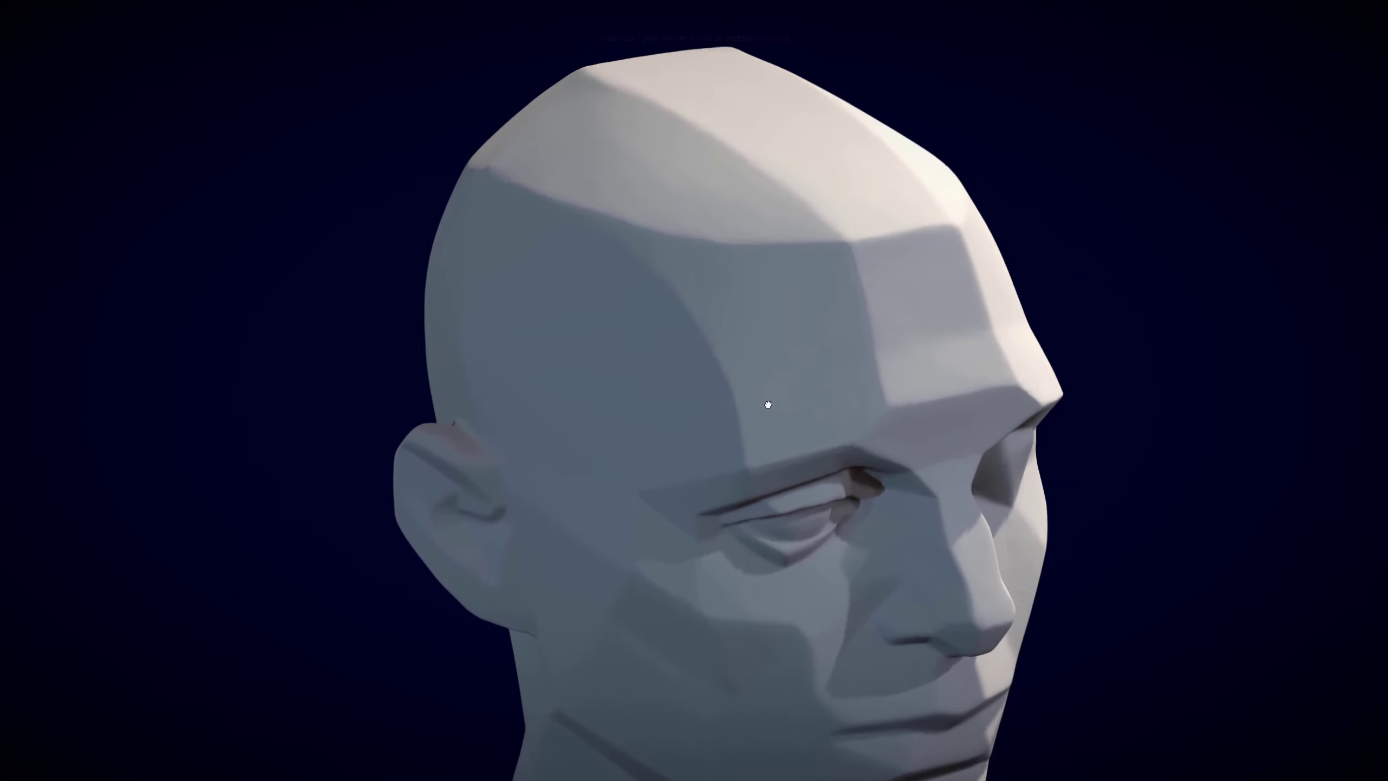
{"action": "left_click_drag", "start_coordinate": [871, 547], "coordinate": [933, 519]}
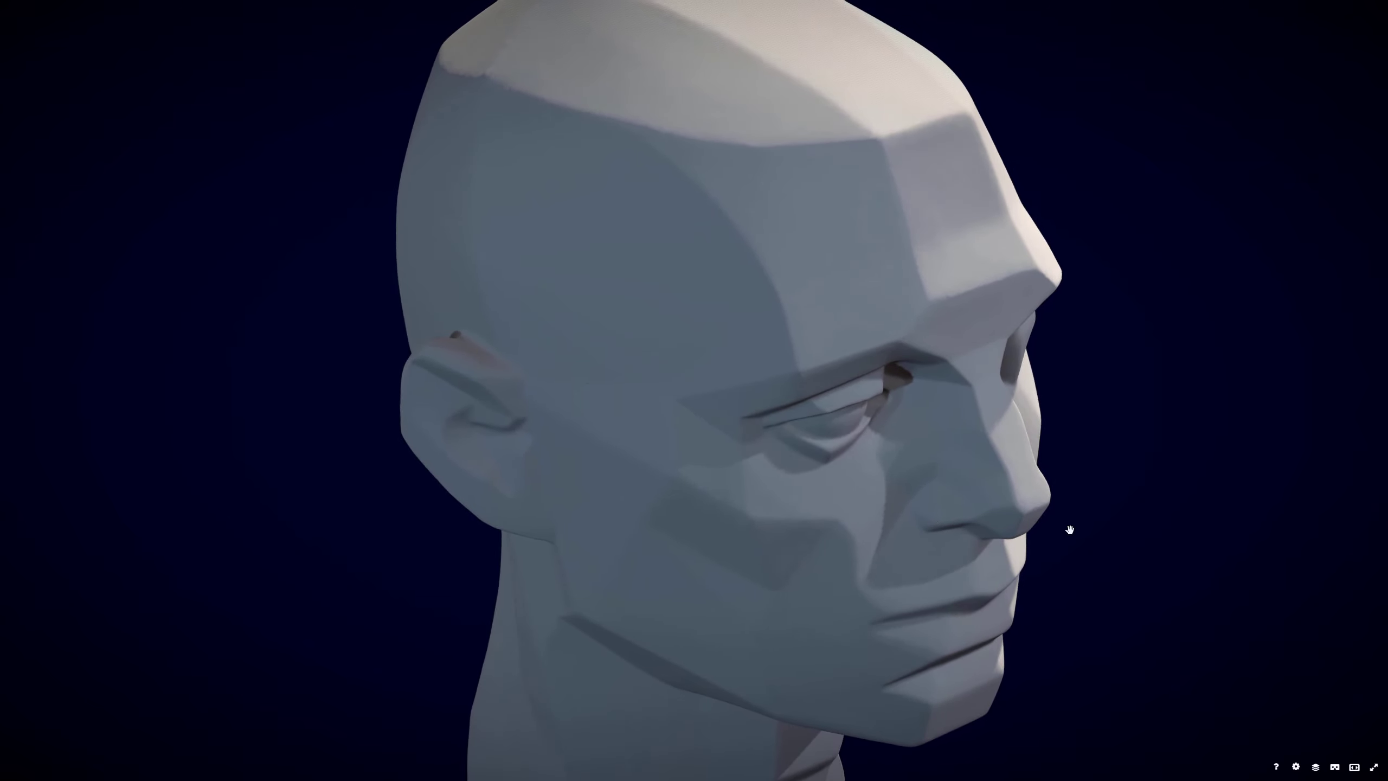
{"action": "left_click_drag", "start_coordinate": [1156, 558], "coordinate": [1055, 570]}
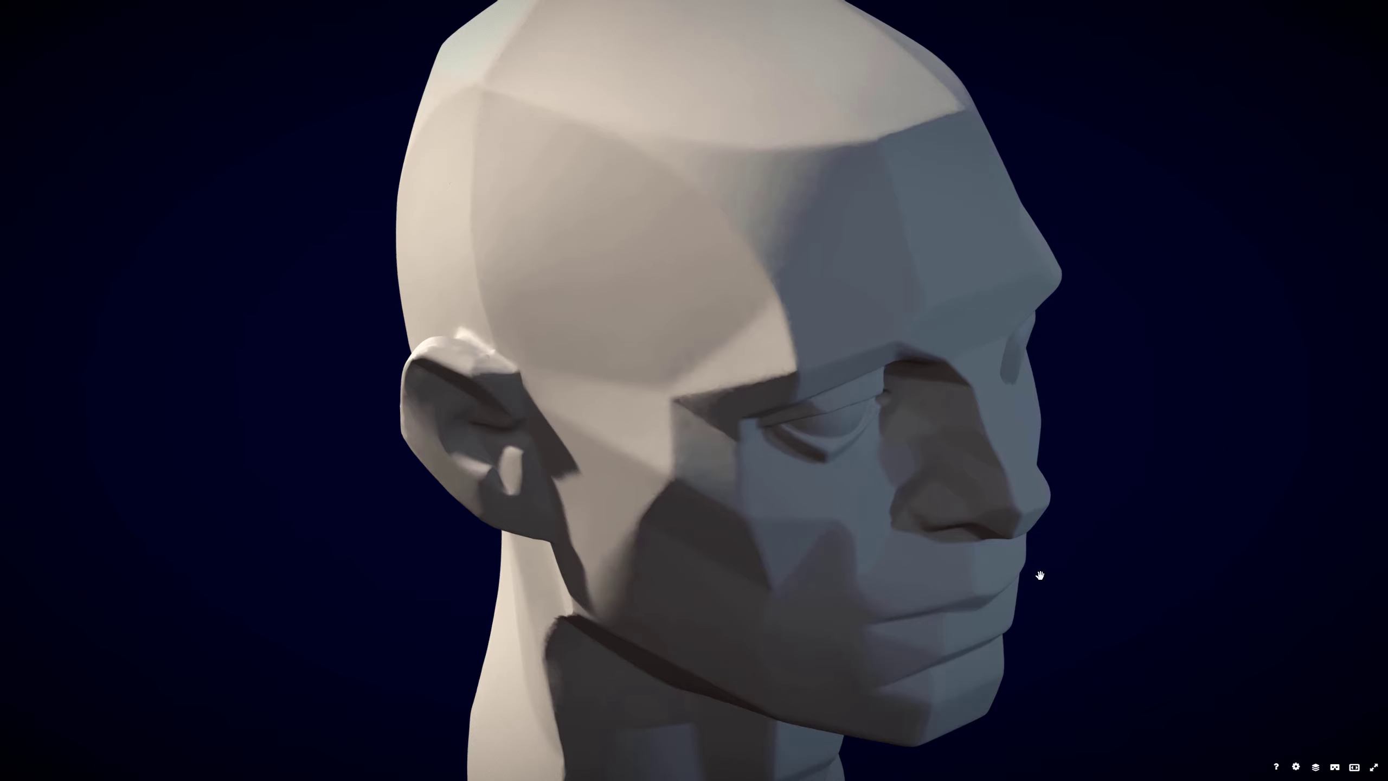
- In Photoshop, show skull layer Capa 7, hide Capa 11 and Capa 5, and frame the skull at 100%
{"action": "key", "text": "Escape"}
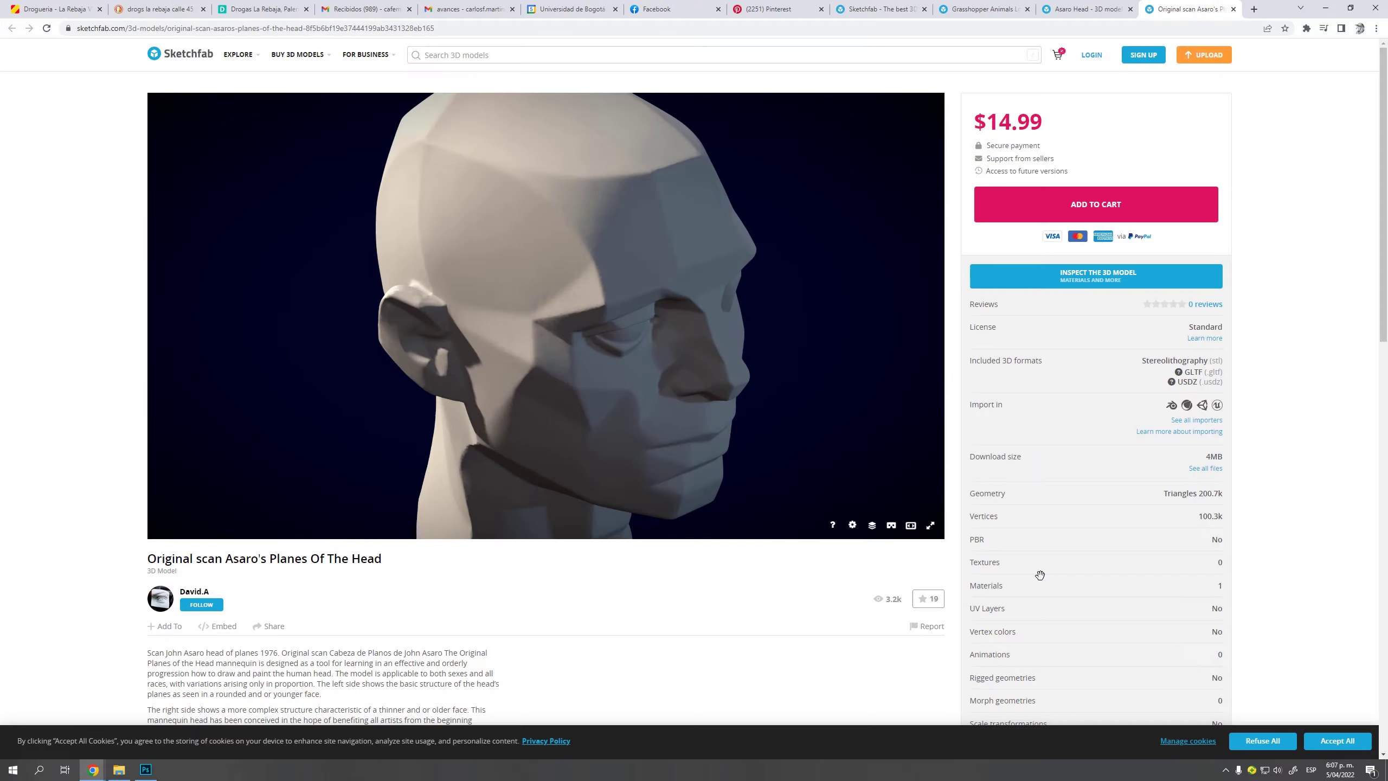
{"action": "key", "text": "alt+Tab"}
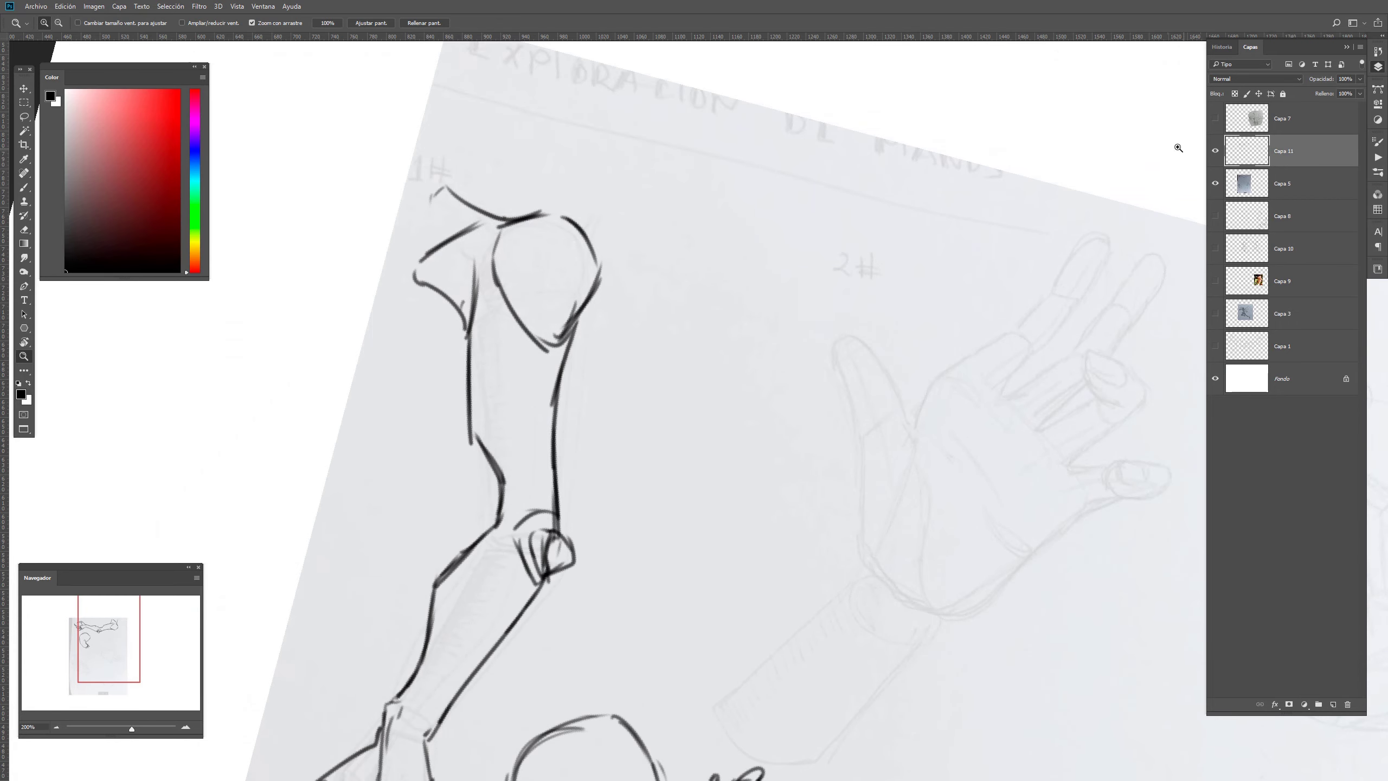
{"action": "left_click", "coordinate": [1216, 119]}
{"action": "left_click", "coordinate": [1215, 183]}
{"action": "left_click", "coordinate": [1215, 150]}
{"action": "left_click", "coordinate": [907, 287], "text": "alt"}
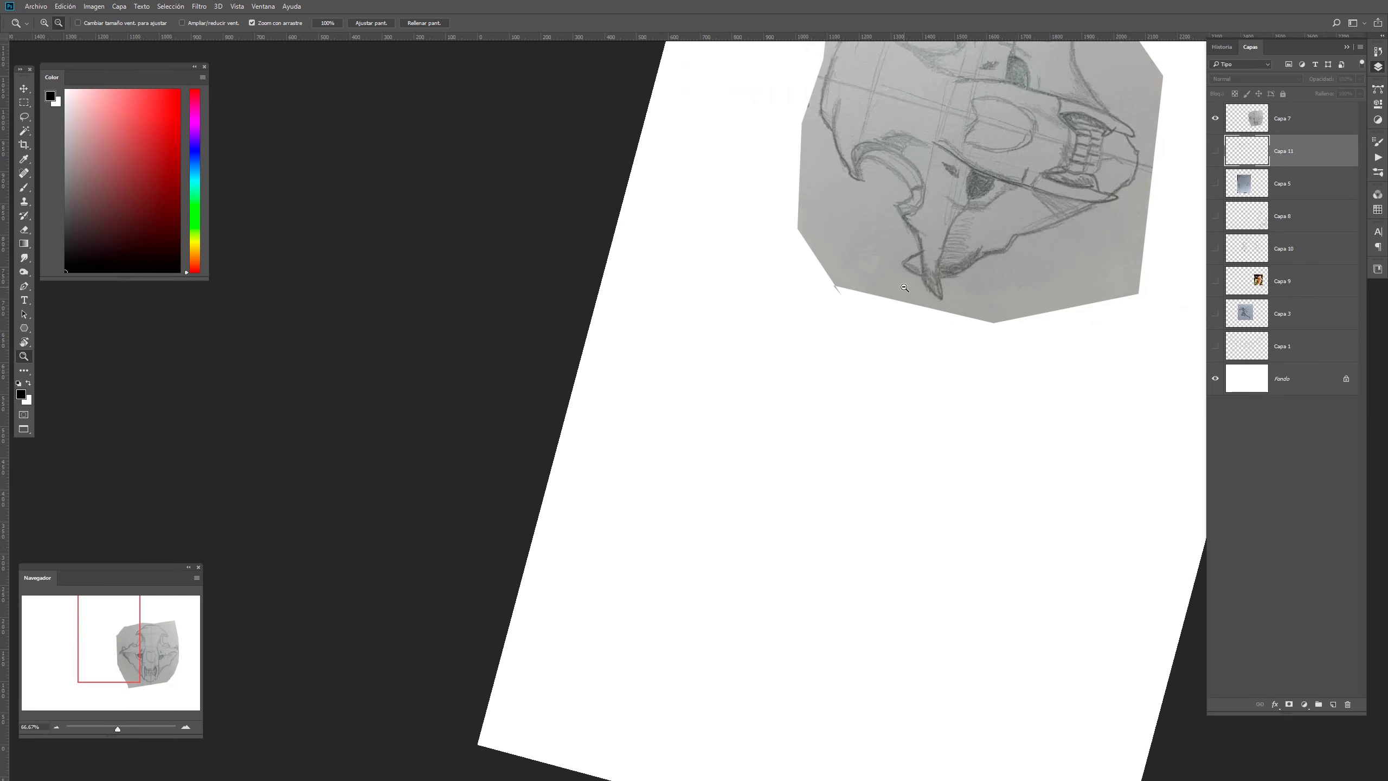
{"action": "left_click_drag", "start_coordinate": [902, 458], "coordinate": [839, 421]}
{"action": "left_click", "coordinate": [894, 524]}
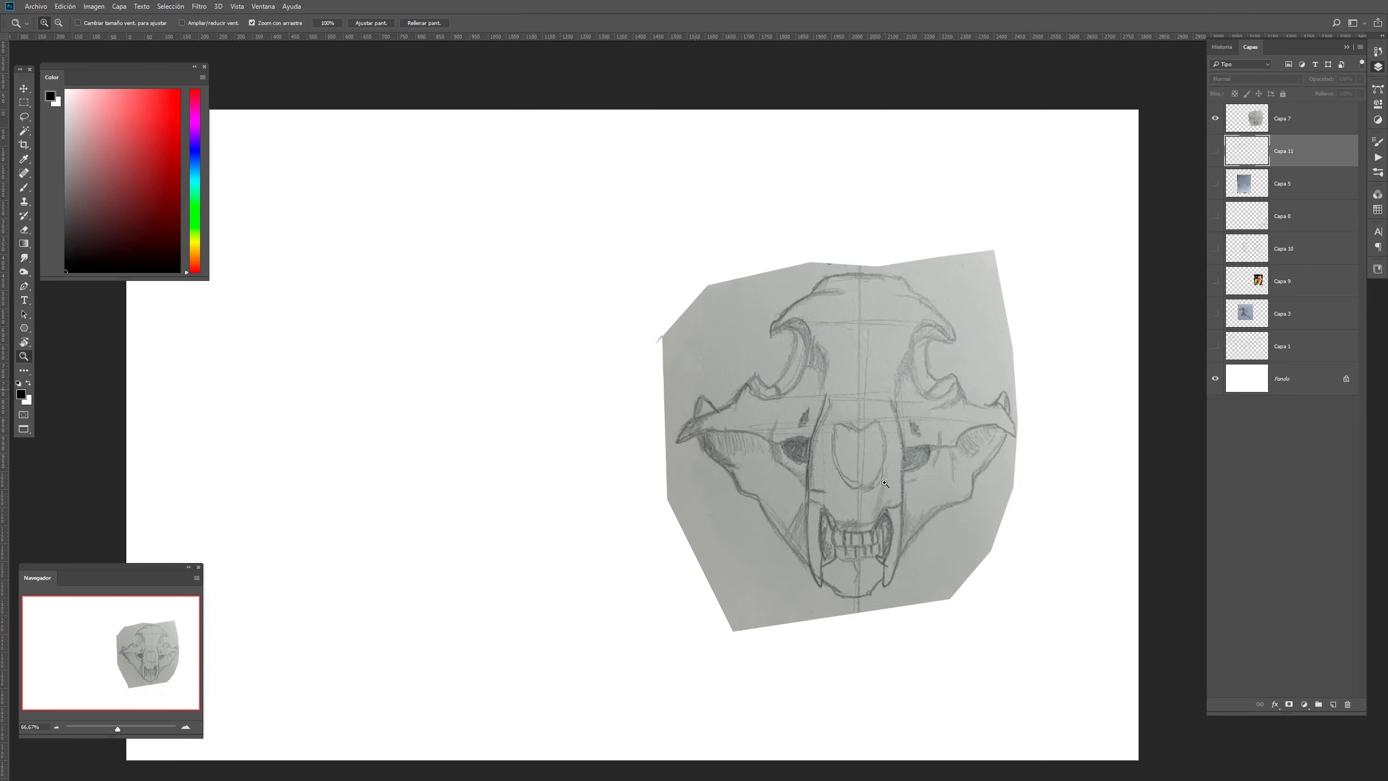
{"action": "left_click", "coordinate": [894, 524]}
{"action": "left_click_drag", "start_coordinate": [895, 525], "coordinate": [869, 505]}
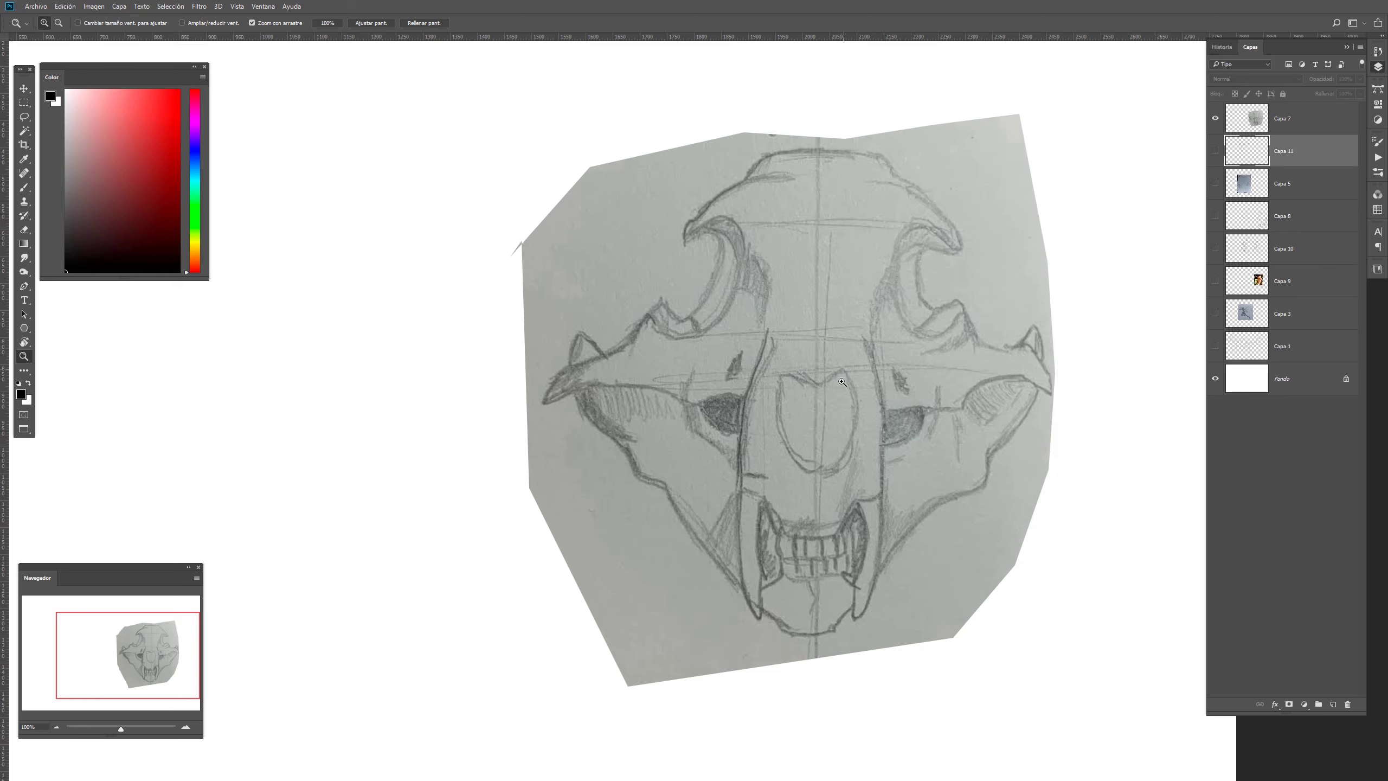
{"action": "left_click_drag", "start_coordinate": [1078, 647], "coordinate": [1199, 556]}
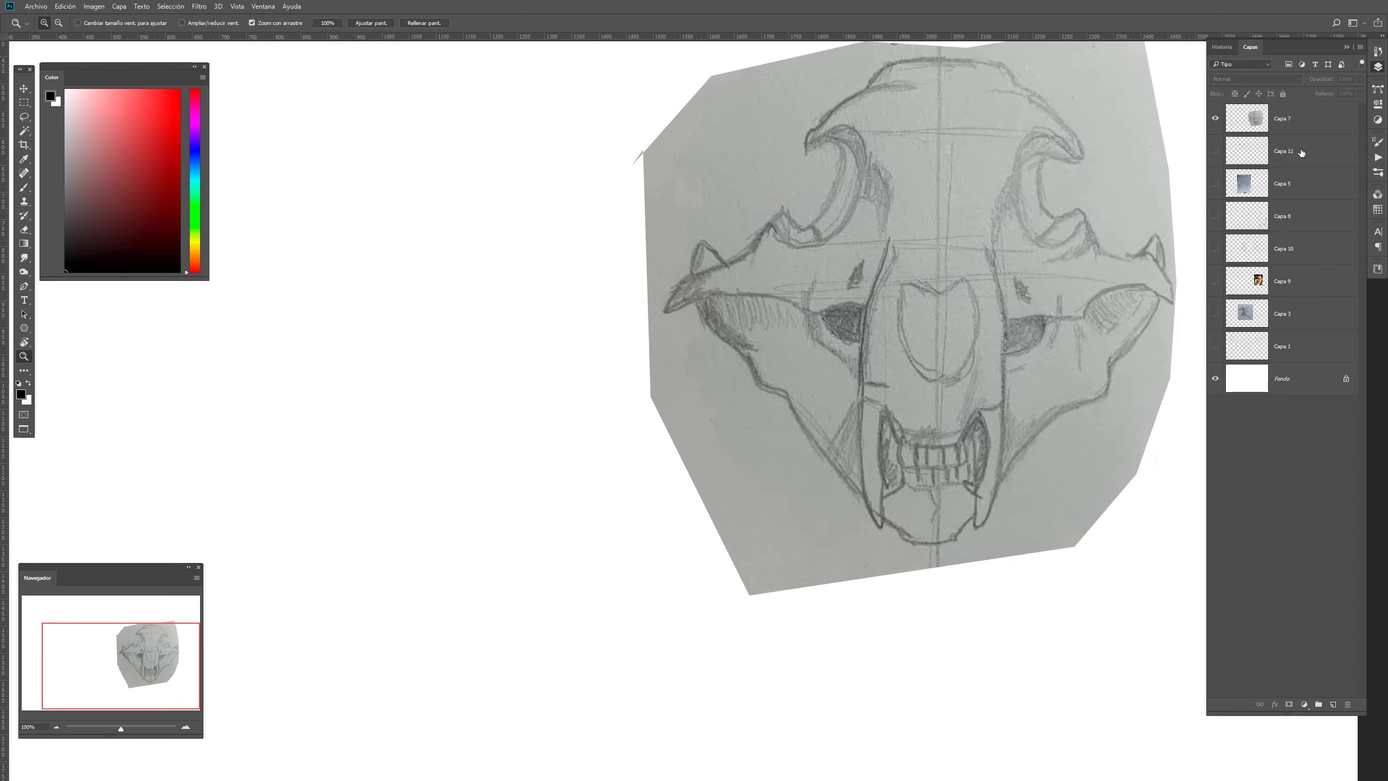
- Add a new empty layer, Capa 12, and move it to the top of the layer stack
{"action": "left_click", "coordinate": [1347, 704]}
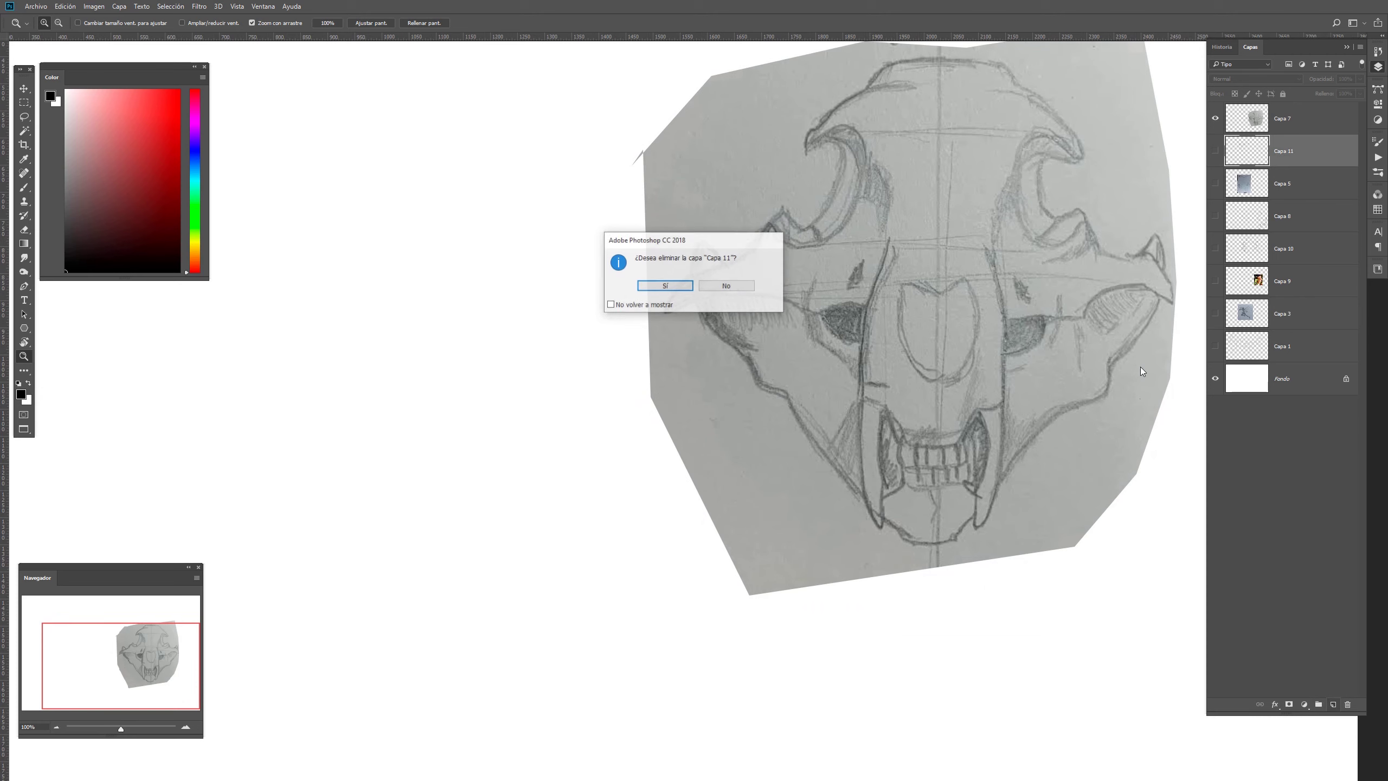
{"action": "key", "text": "Escape"}
{"action": "left_click", "coordinate": [1334, 704]}
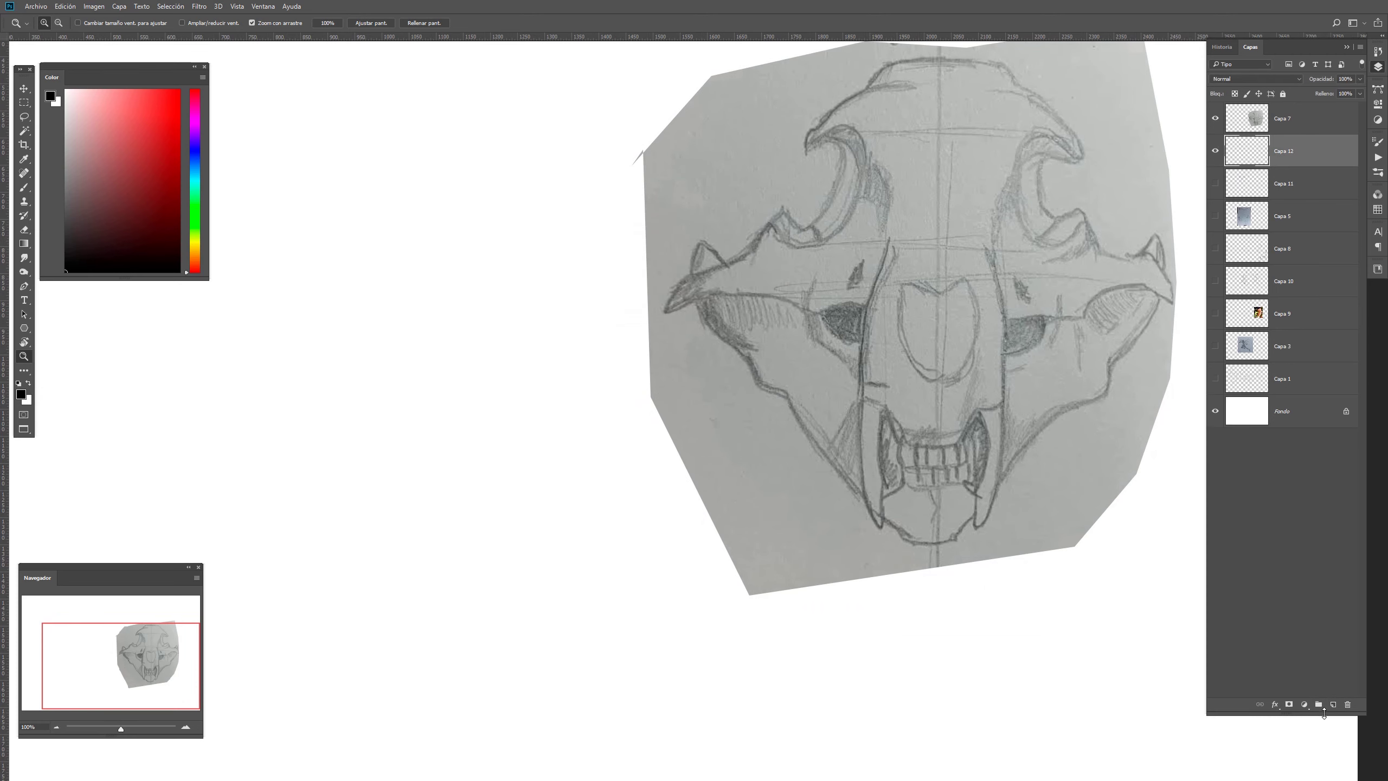
{"action": "left_click_drag", "start_coordinate": [1141, 185], "coordinate": [1073, 267]}
{"action": "left_click_drag", "start_coordinate": [1284, 150], "coordinate": [1309, 106]}
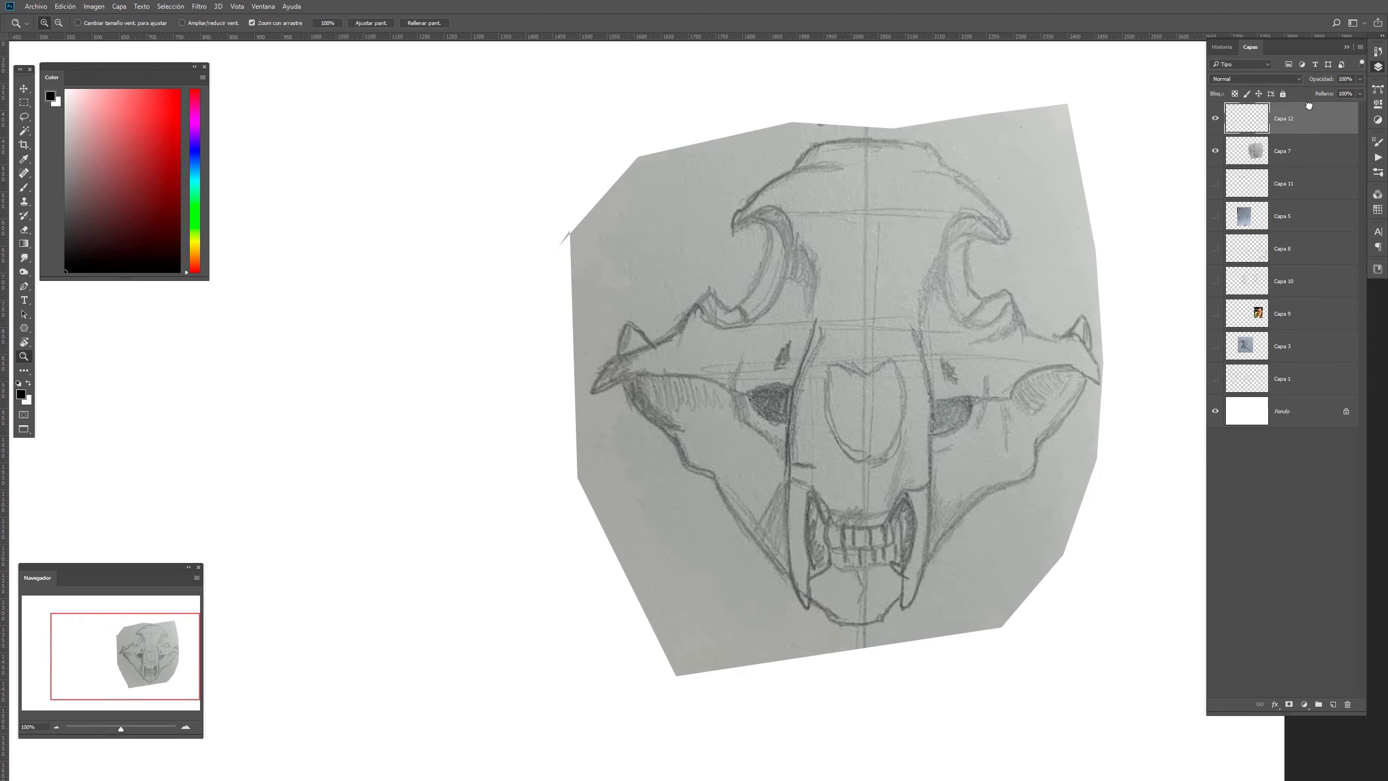
- Fade the skull layer Capa 7 to 40% opacity and make Capa 12 the drawing layer
{"action": "left_click", "coordinate": [1289, 151]}
{"action": "key", "text": "v"}
{"action": "key", "text": "5"}
{"action": "key", "text": "2"}
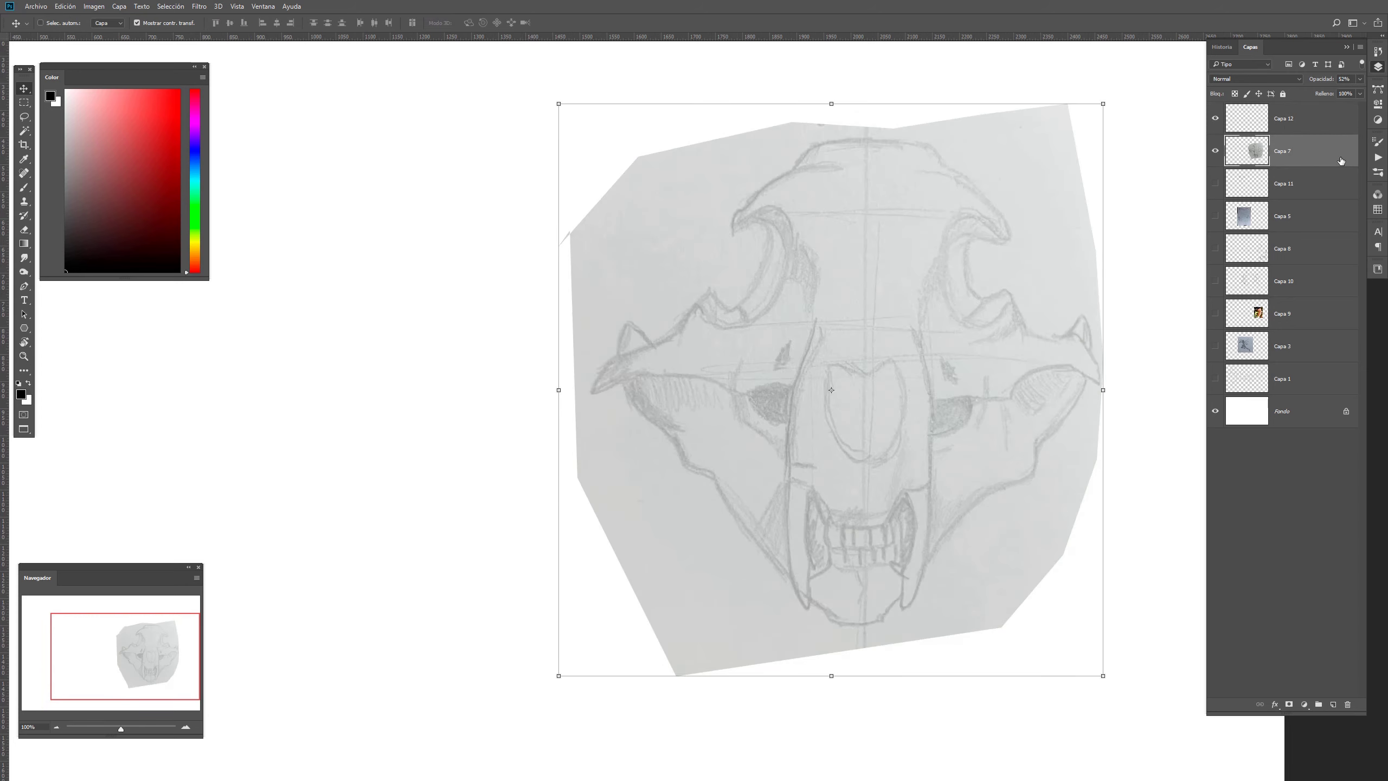
{"action": "key", "text": "4"}
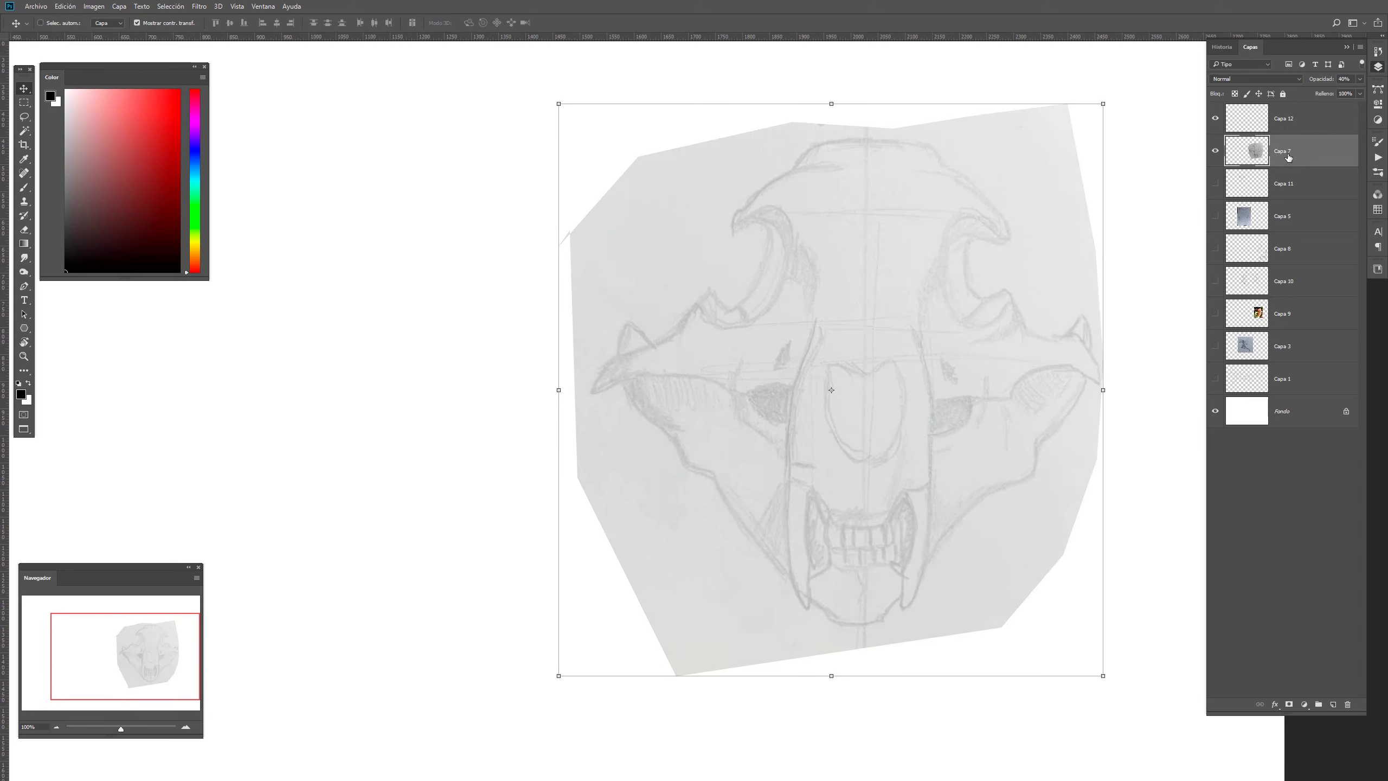
{"action": "left_click", "coordinate": [1284, 118]}
- With the Brush, sketch three crossing axis lines with arrowheads and a curved arrow toward the skull
{"action": "left_click_drag", "start_coordinate": [890, 299], "coordinate": [986, 291]}
{"action": "key", "text": "b"}
{"action": "scroll", "coordinate": [486, 366], "scroll_direction": "down", "scroll_amount": 1}
{"action": "scroll", "coordinate": [586, 344], "scroll_direction": "left", "scroll_amount": 1}
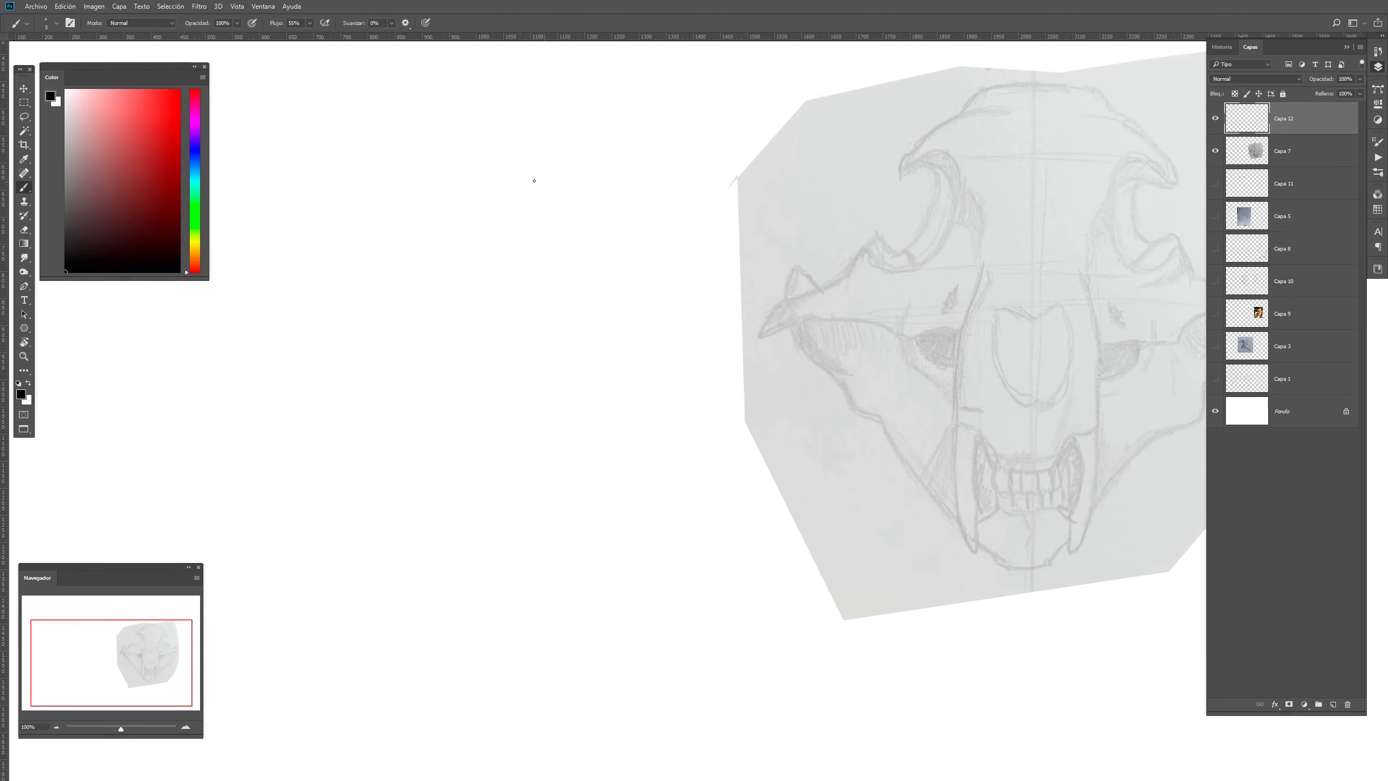
{"action": "left_click_drag", "start_coordinate": [606, 127], "coordinate": [418, 204]}
{"action": "left_click_drag", "start_coordinate": [476, 144], "coordinate": [638, 173]}
{"action": "left_click_drag", "start_coordinate": [433, 188], "coordinate": [462, 193]}
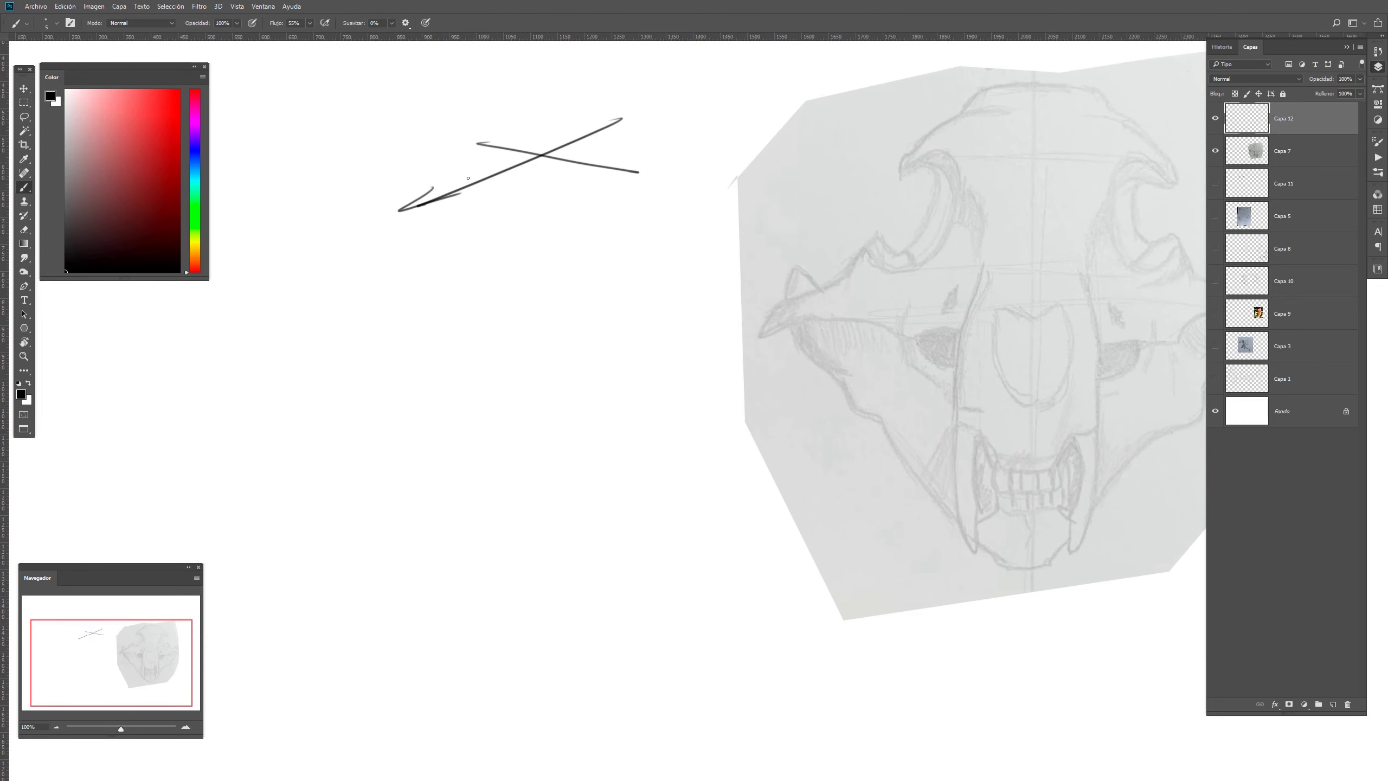
{"action": "left_click_drag", "start_coordinate": [526, 97], "coordinate": [549, 198]}
{"action": "mouse_move", "coordinate": [514, 88]}
{"action": "left_mouse_down"}
{"action": "mouse_move", "coordinate": [526, 75]}
{"action": "mouse_move", "coordinate": [544, 102]}
{"action": "left_mouse_up"}
{"action": "mouse_move", "coordinate": [673, 154]}
{"action": "left_mouse_down"}
{"action": "mouse_move", "coordinate": [820, 163]}
{"action": "mouse_move", "coordinate": [828, 177]}
{"action": "left_mouse_up"}
- Start the bone form with a small hook, an arching top, and upper and lower contours
{"action": "scroll", "coordinate": [640, 304], "scroll_direction": "down", "scroll_amount": 1}
{"action": "scroll", "coordinate": [628, 301], "scroll_direction": "right", "scroll_amount": 1}
{"action": "scroll", "coordinate": [632, 310], "scroll_direction": "up", "scroll_amount": 1}
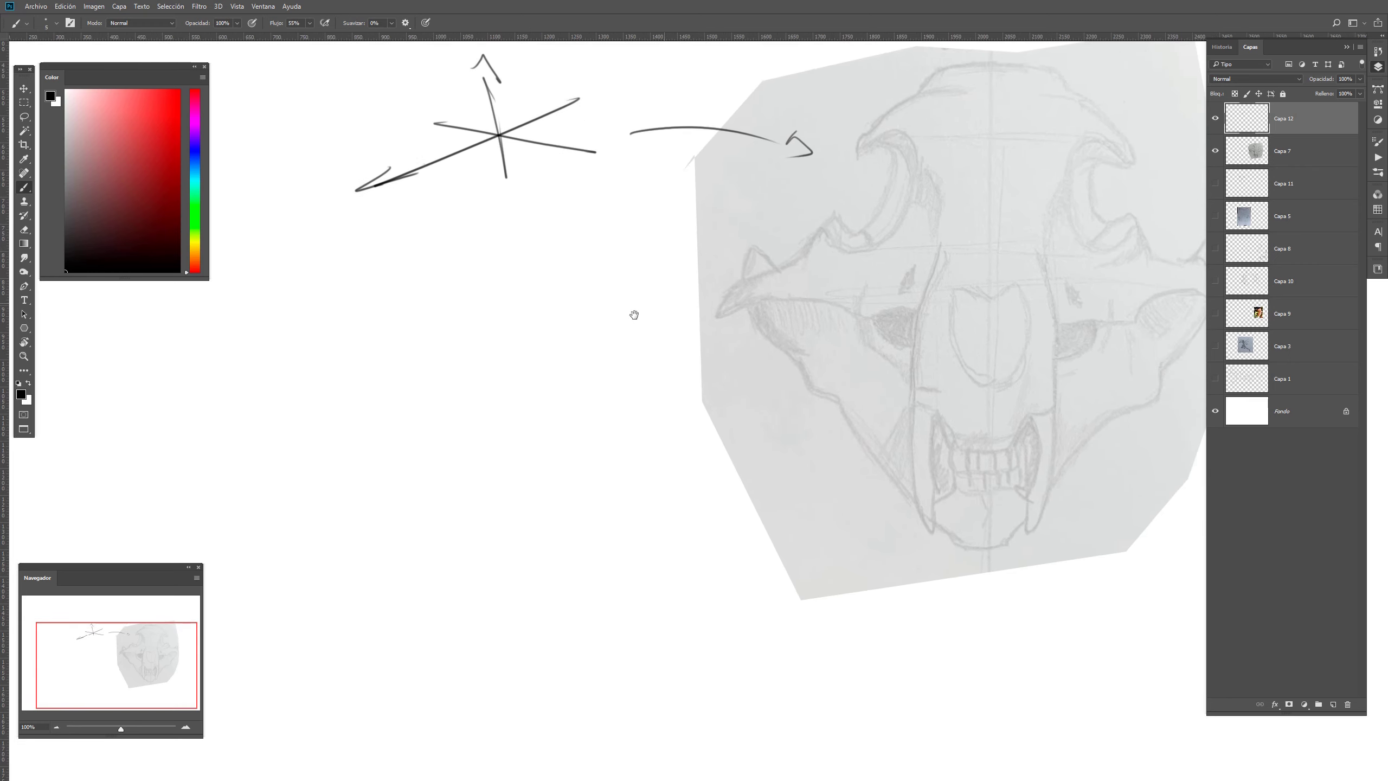
{"action": "mouse_move", "coordinate": [1042, 63]}
{"action": "left_mouse_down"}
{"action": "mouse_move", "coordinate": [1042, 114]}
{"action": "mouse_move", "coordinate": [967, 264]}
{"action": "mouse_move", "coordinate": [954, 323]}
{"action": "left_mouse_up"}
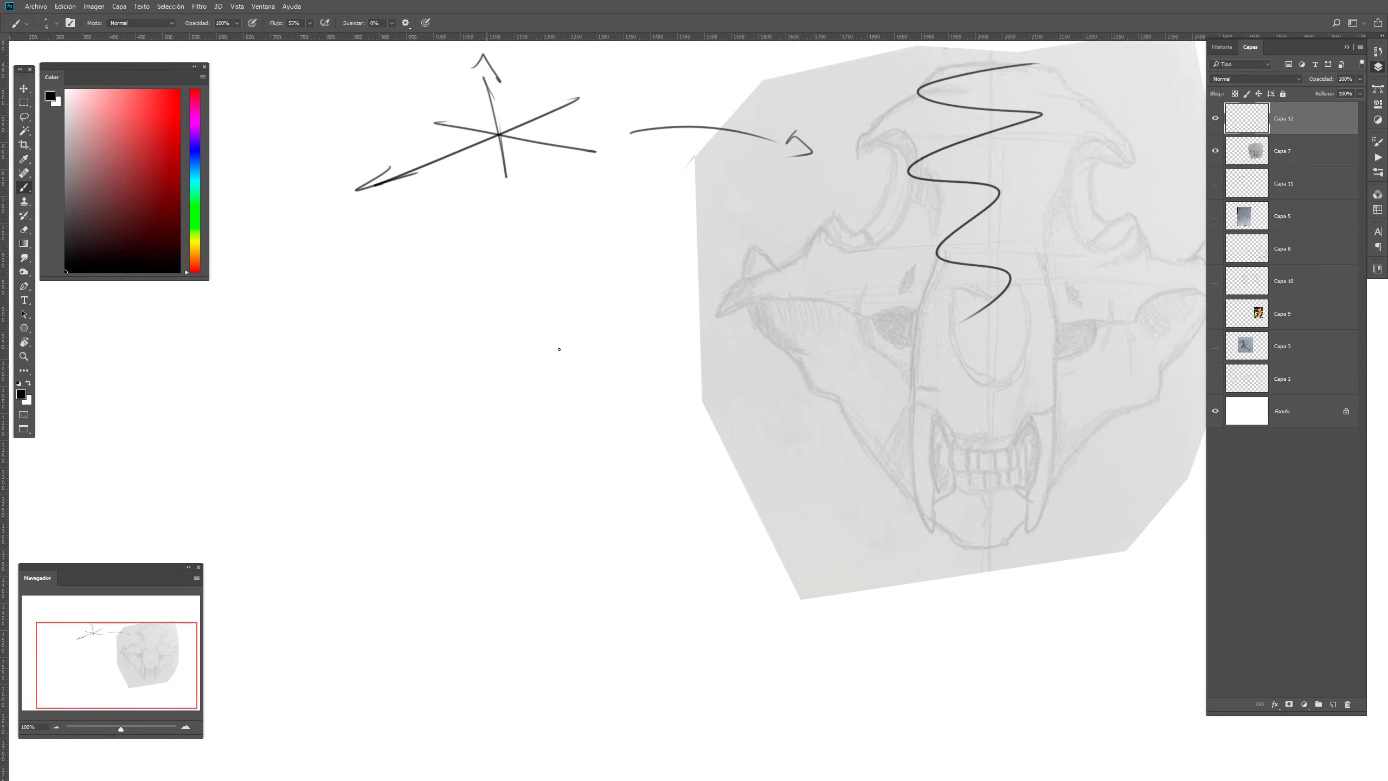
{"action": "key", "text": "ctrl+z"}
{"action": "mouse_move", "coordinate": [374, 348]}
{"action": "left_mouse_down"}
{"action": "mouse_move", "coordinate": [426, 315]}
{"action": "mouse_move", "coordinate": [515, 317]}
{"action": "mouse_move", "coordinate": [585, 331]}
{"action": "mouse_move", "coordinate": [551, 377]}
{"action": "left_mouse_up"}
{"action": "mouse_move", "coordinate": [551, 377]}
{"action": "left_mouse_down"}
{"action": "mouse_move", "coordinate": [585, 340]}
{"action": "mouse_move", "coordinate": [377, 342]}
{"action": "mouse_move", "coordinate": [351, 406]}
{"action": "left_mouse_up"}
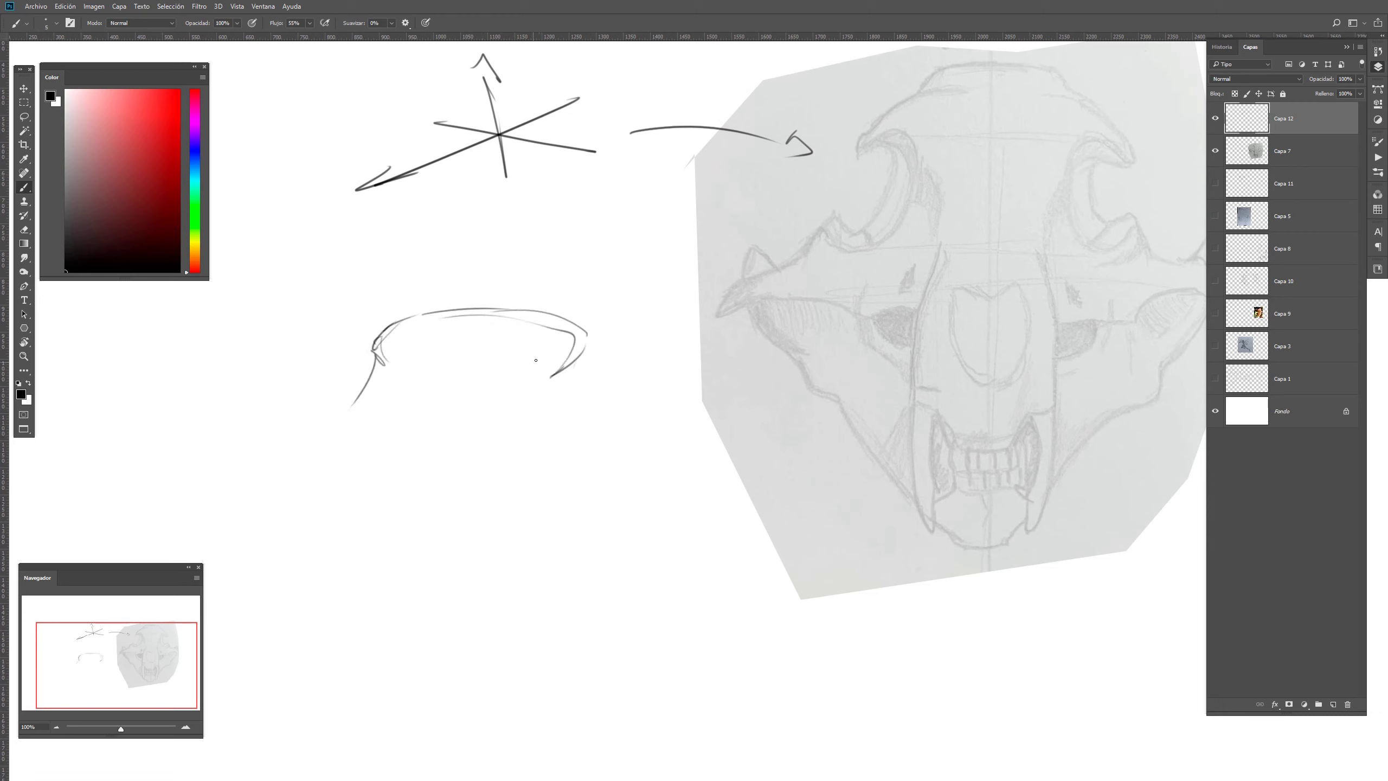
{"action": "mouse_move", "coordinate": [579, 341]}
{"action": "left_mouse_down"}
{"action": "mouse_move", "coordinate": [528, 383]}
{"action": "mouse_move", "coordinate": [427, 419]}
{"action": "left_mouse_up"}
{"action": "left_click_drag", "start_coordinate": [377, 355], "coordinate": [302, 428]}
{"action": "left_click_drag", "start_coordinate": [490, 382], "coordinate": [358, 472]}
{"action": "left_click_drag", "start_coordinate": [377, 365], "coordinate": [290, 444]}
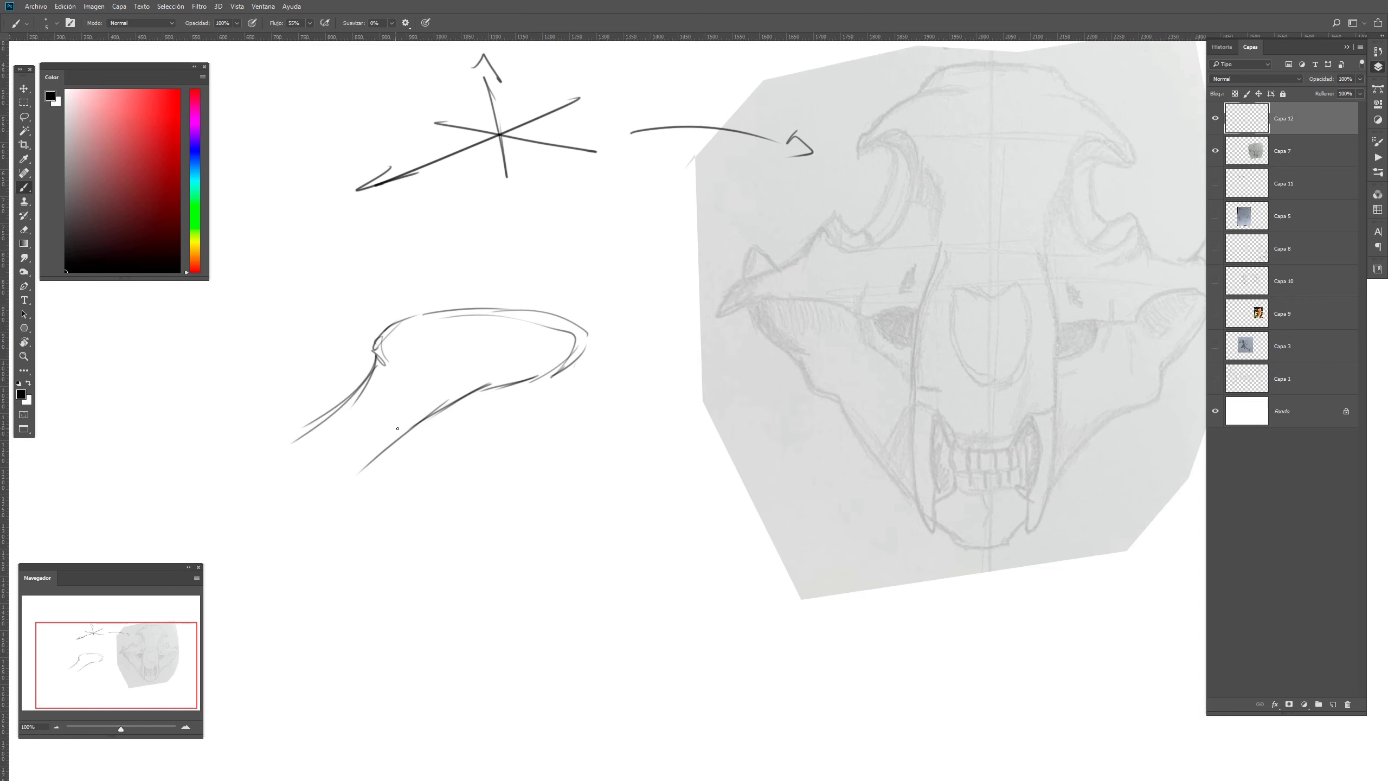
- Extend the bone form's contours down-left, close its lower-left end with a loop, and mark the skull
{"action": "left_click_drag", "start_coordinate": [398, 428], "coordinate": [464, 379]}
{"action": "left_click_drag", "start_coordinate": [442, 310], "coordinate": [334, 407]}
{"action": "left_click_drag", "start_coordinate": [389, 363], "coordinate": [312, 422]}
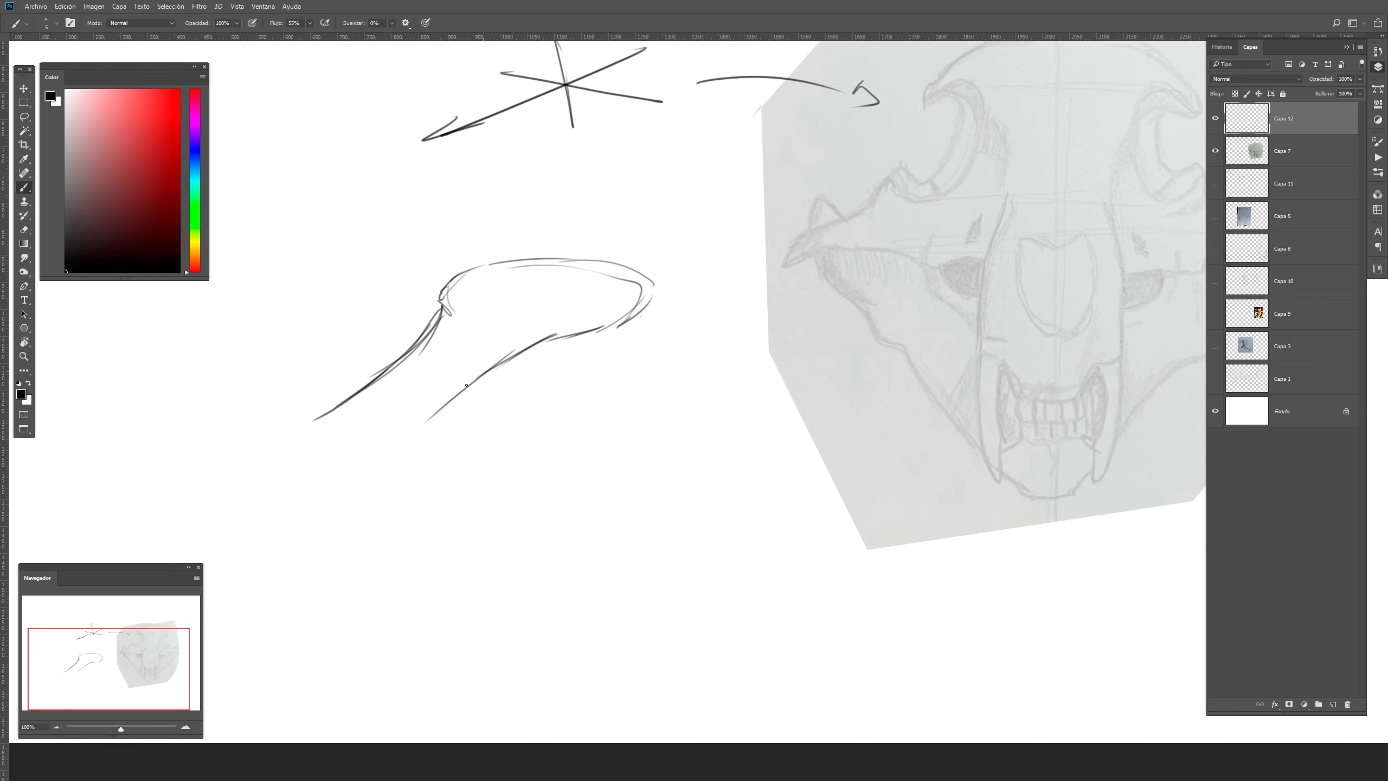
{"action": "left_click_drag", "start_coordinate": [435, 409], "coordinate": [352, 465]}
{"action": "mouse_move", "coordinate": [350, 404]}
{"action": "left_mouse_down"}
{"action": "mouse_move", "coordinate": [300, 452]}
{"action": "mouse_move", "coordinate": [367, 459]}
{"action": "left_mouse_up"}
{"action": "mouse_move", "coordinate": [310, 447]}
{"action": "left_mouse_down"}
{"action": "mouse_move", "coordinate": [371, 463]}
{"action": "mouse_move", "coordinate": [417, 447]}
{"action": "left_mouse_up"}
{"action": "mouse_move", "coordinate": [1015, 223]}
{"action": "left_mouse_down"}
{"action": "mouse_move", "coordinate": [998, 278]}
{"action": "mouse_move", "coordinate": [960, 300]}
{"action": "left_mouse_up"}
{"action": "left_click_drag", "start_coordinate": [967, 96], "coordinate": [982, 94]}
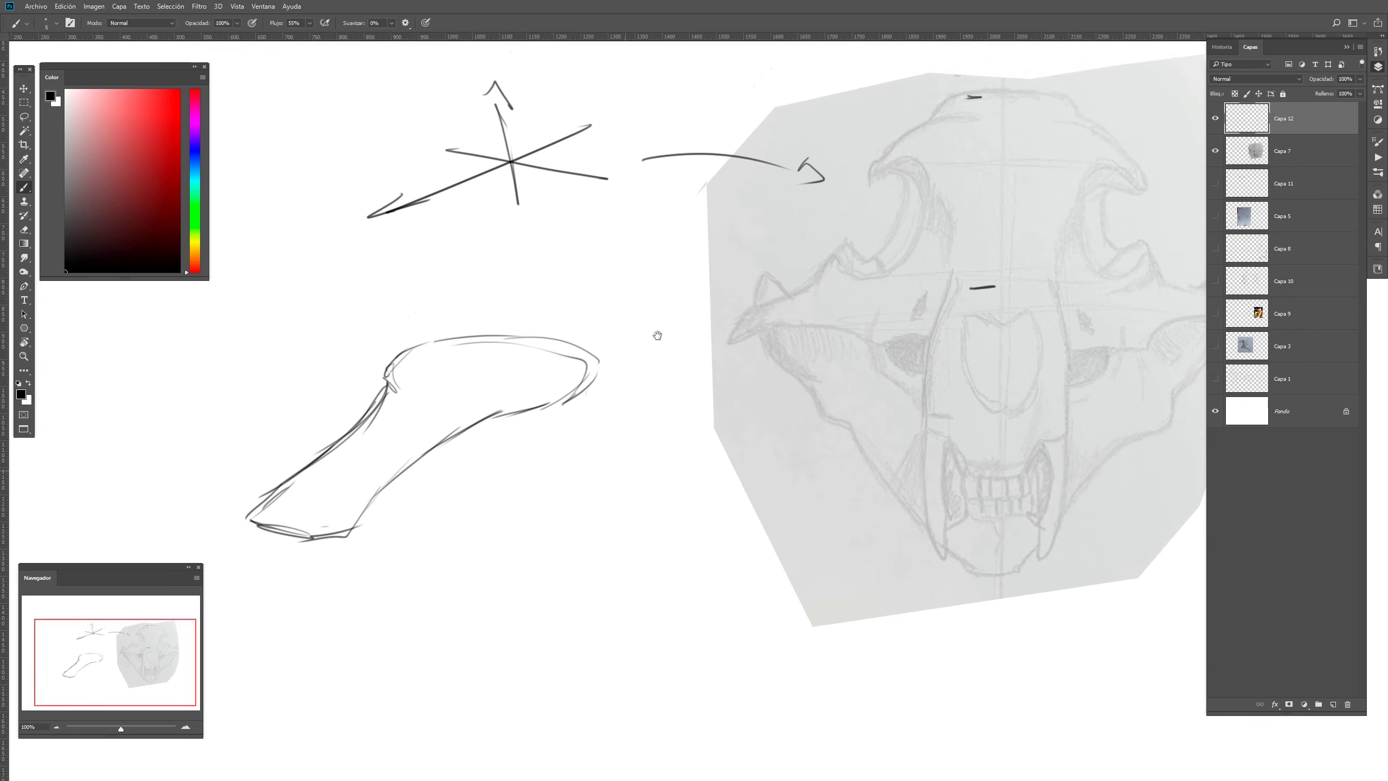
- Give the bone form a box-shaped lower end with left, right and curved bottom edges
{"action": "left_click_drag", "start_coordinate": [274, 574], "coordinate": [360, 435]}
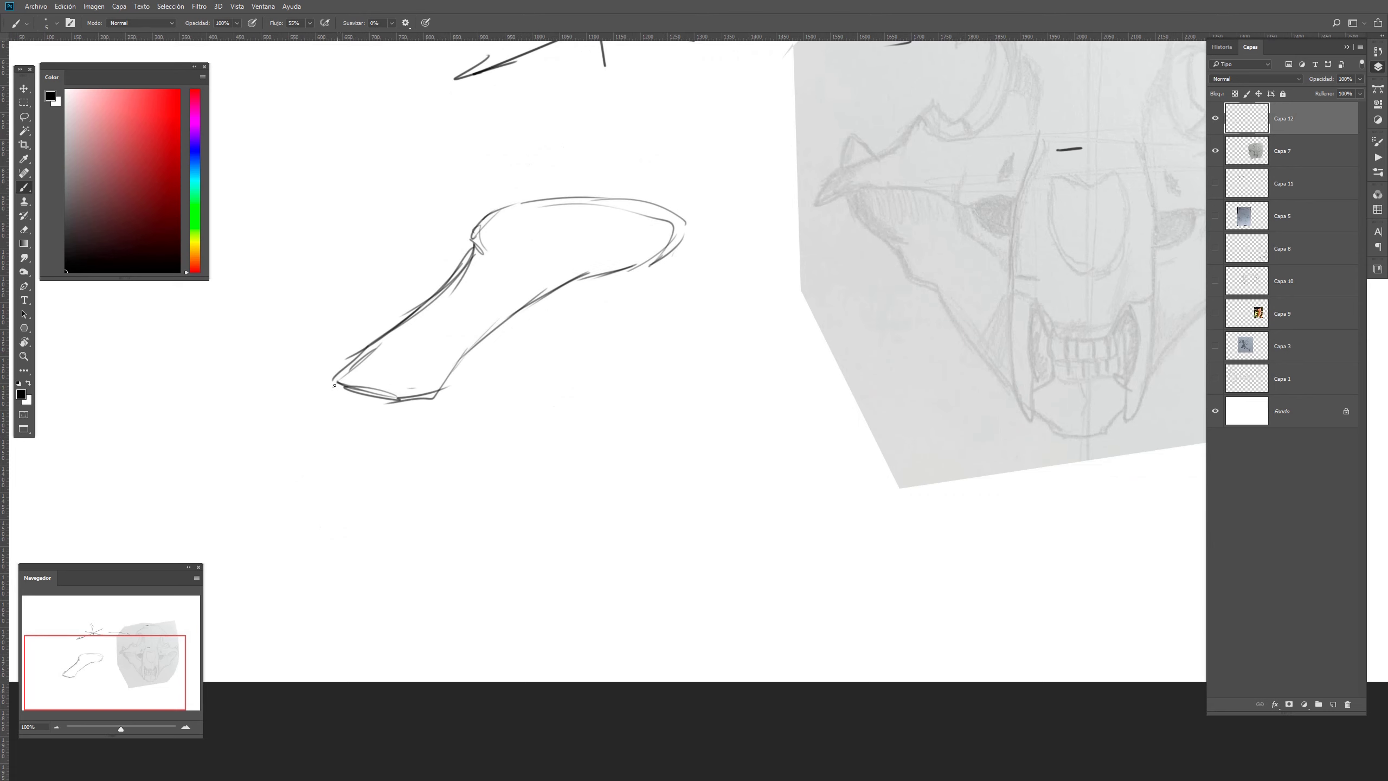
{"action": "left_click_drag", "start_coordinate": [334, 383], "coordinate": [333, 539]}
{"action": "key", "text": "ctrl+z"}
{"action": "left_click_drag", "start_coordinate": [339, 391], "coordinate": [339, 414]}
{"action": "left_click_drag", "start_coordinate": [439, 392], "coordinate": [428, 489]}
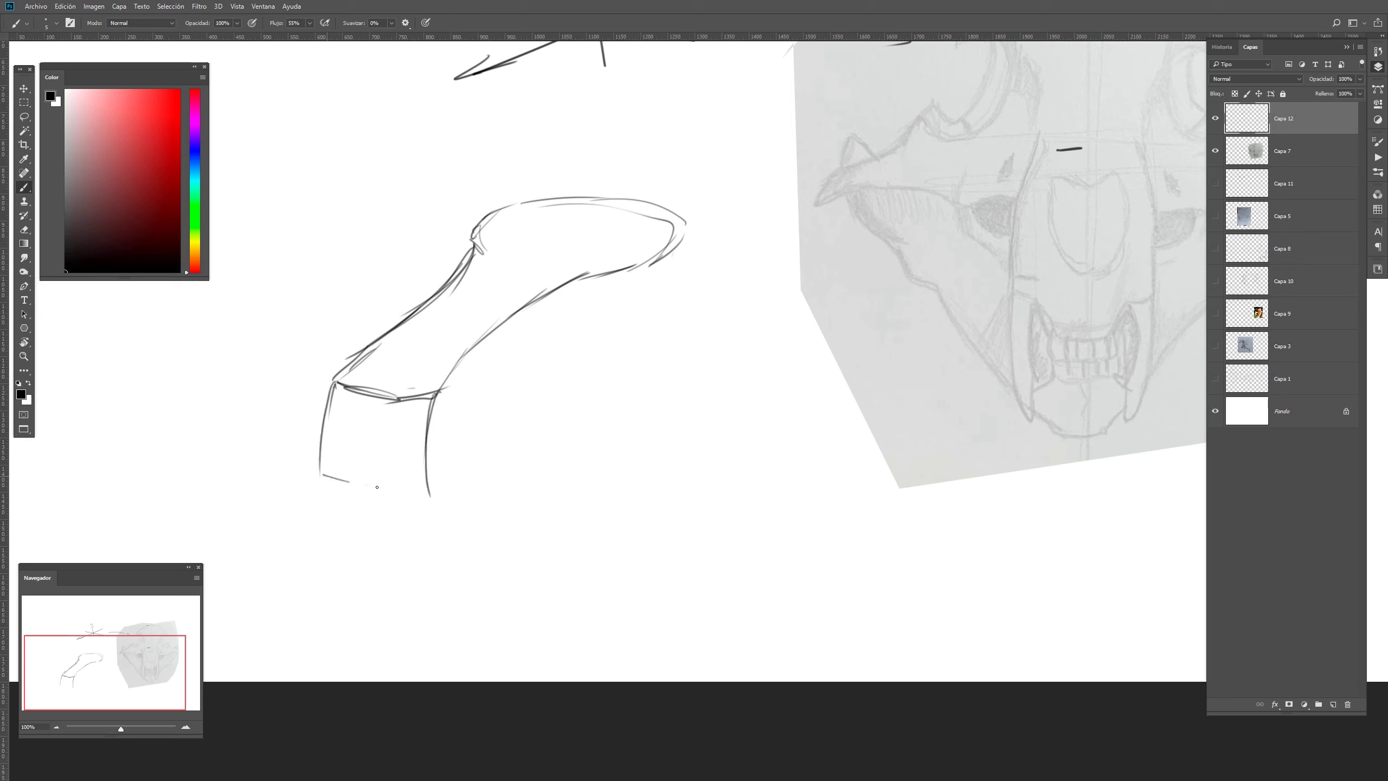
{"action": "left_click_drag", "start_coordinate": [316, 466], "coordinate": [451, 494]}
{"action": "mouse_move", "coordinate": [334, 481]}
{"action": "left_mouse_down"}
{"action": "mouse_move", "coordinate": [350, 520]}
{"action": "mouse_move", "coordinate": [464, 522]}
{"action": "mouse_move", "coordinate": [519, 495]}
{"action": "left_mouse_up"}
- Circle two spots at the top of the skull scan and add a bent tip to the bone's end
{"action": "left_click_drag", "start_coordinate": [1126, 228], "coordinate": [928, 348]}
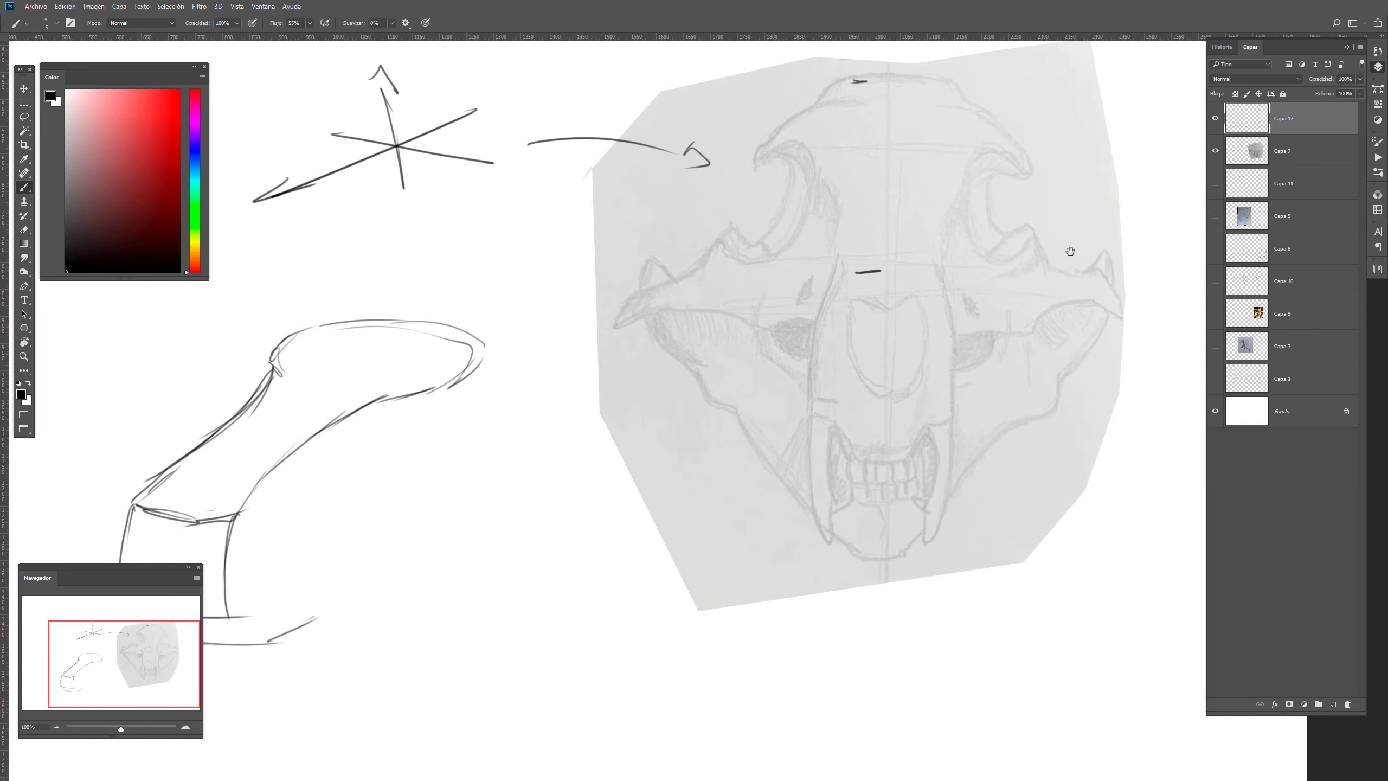
{"action": "left_click_drag", "start_coordinate": [524, 338], "coordinate": [611, 289]}
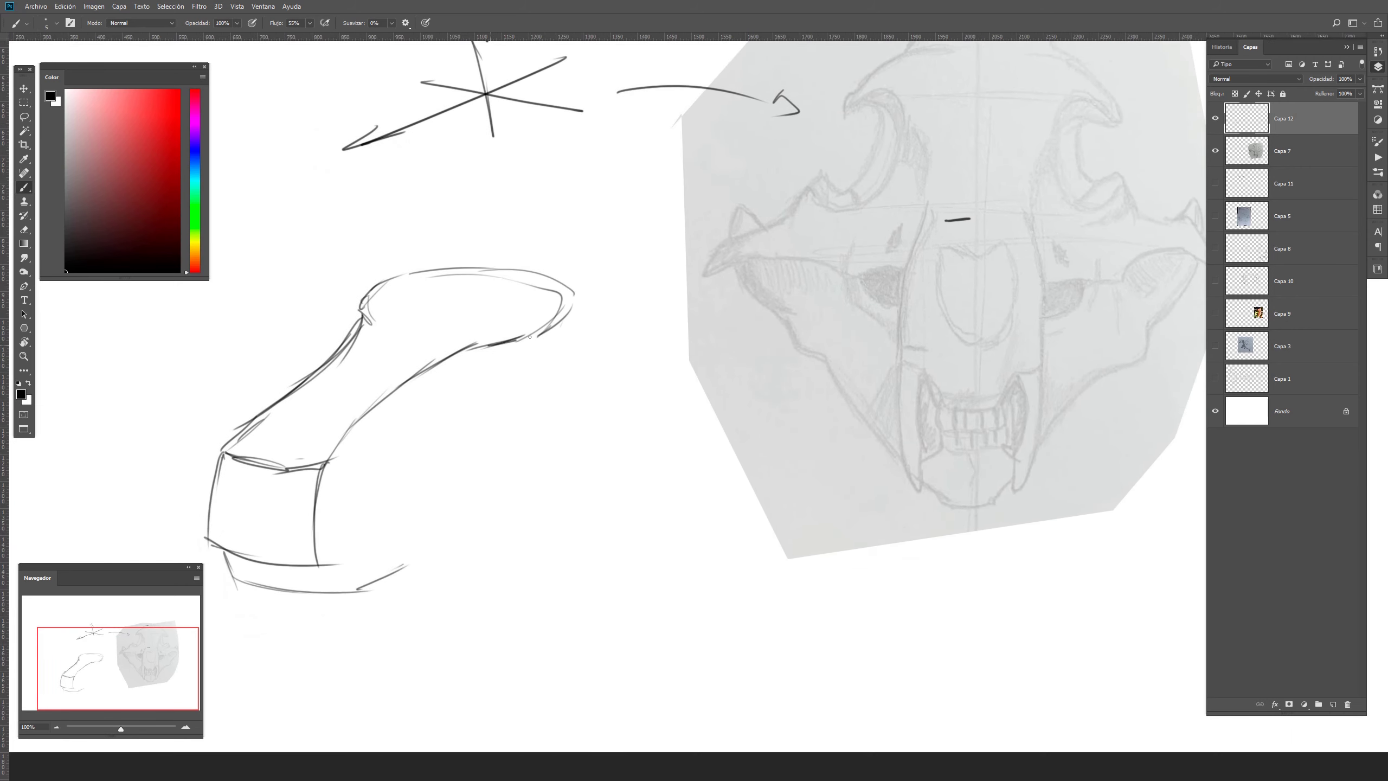
{"action": "left_click_drag", "start_coordinate": [786, 295], "coordinate": [714, 372]}
{"action": "left_click_drag", "start_coordinate": [1078, 167], "coordinate": [1050, 156]}
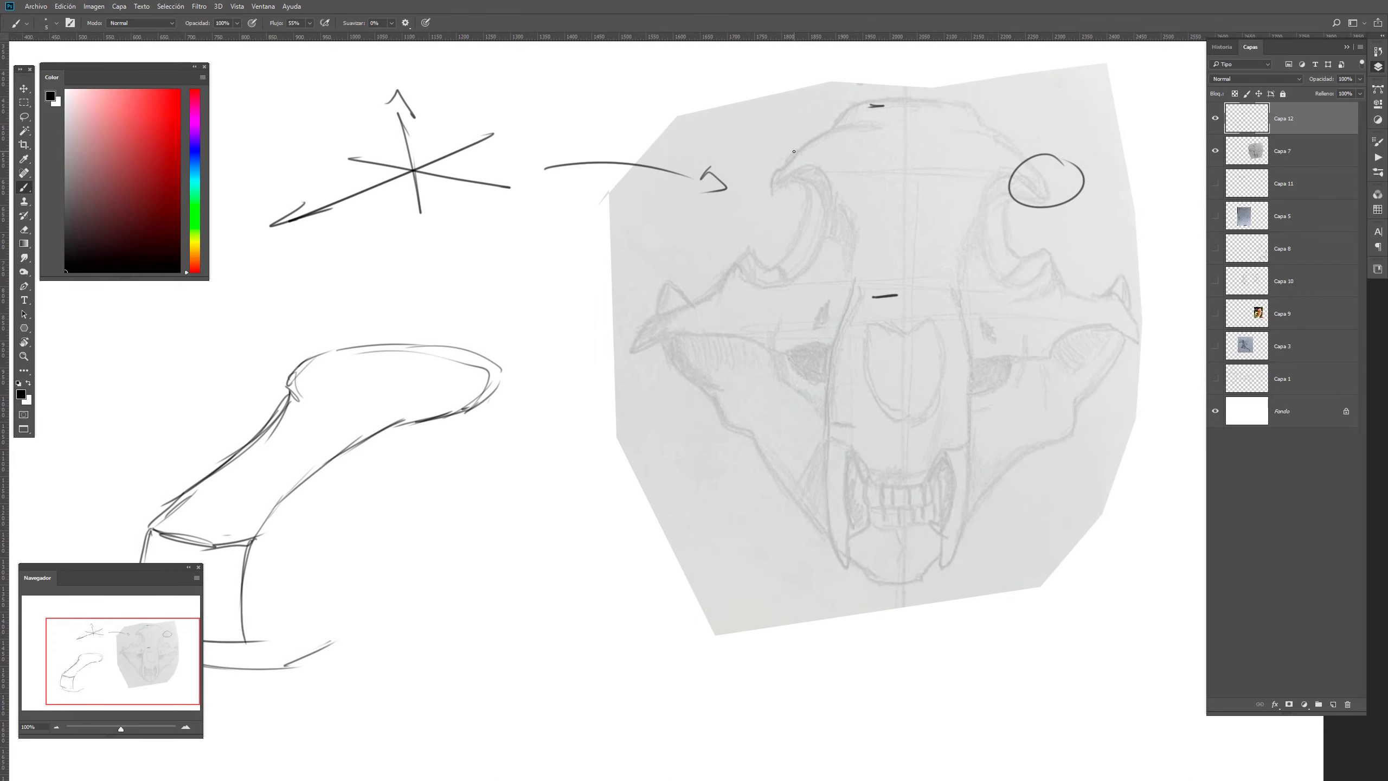
{"action": "left_click_drag", "start_coordinate": [794, 151], "coordinate": [787, 156]}
{"action": "left_click_drag", "start_coordinate": [466, 416], "coordinate": [574, 311]}
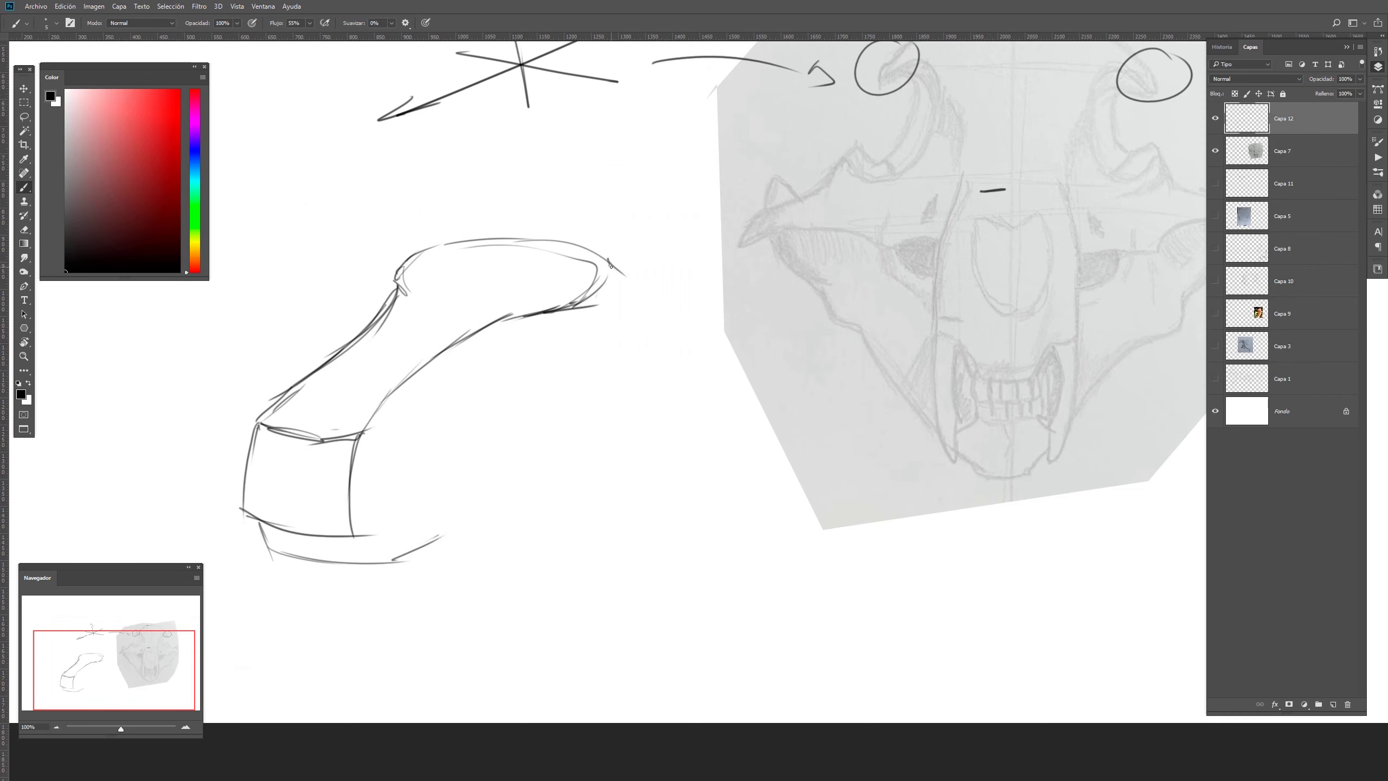
{"action": "mouse_move", "coordinate": [611, 266]}
{"action": "left_mouse_down"}
{"action": "mouse_move", "coordinate": [634, 294]}
{"action": "mouse_move", "coordinate": [601, 311]}
{"action": "left_mouse_up"}
{"action": "left_click_drag", "start_coordinate": [421, 254], "coordinate": [374, 270]}
{"action": "left_click_drag", "start_coordinate": [932, 277], "coordinate": [748, 330]}
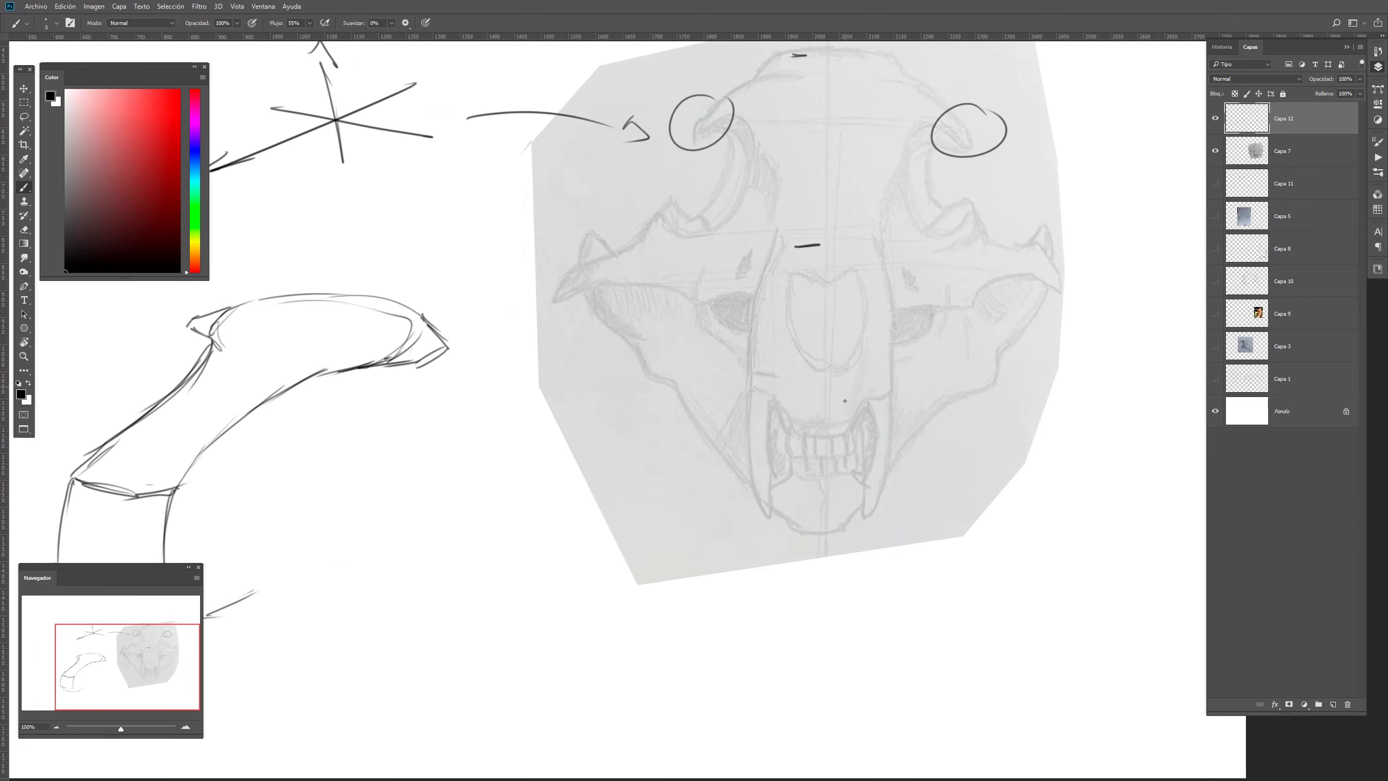
- Draw a diamond-shaped cube outline below-right of the skull with an arrow pointing right
{"action": "left_click_drag", "start_coordinate": [981, 436], "coordinate": [890, 398]}
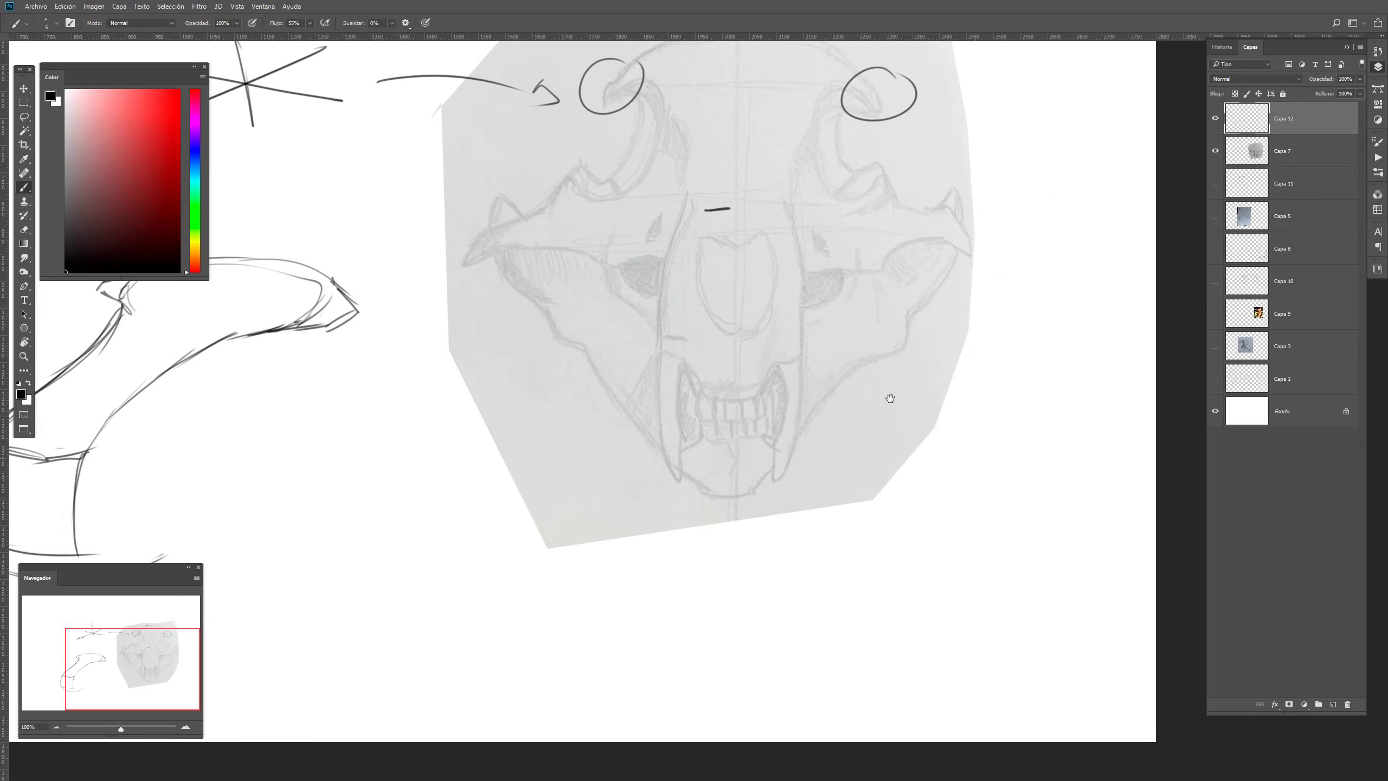
{"action": "mouse_move", "coordinate": [987, 378]}
{"action": "left_mouse_down"}
{"action": "mouse_move", "coordinate": [912, 499]}
{"action": "mouse_move", "coordinate": [995, 586]}
{"action": "left_mouse_up"}
{"action": "left_click_drag", "start_coordinate": [912, 494], "coordinate": [1000, 591]}
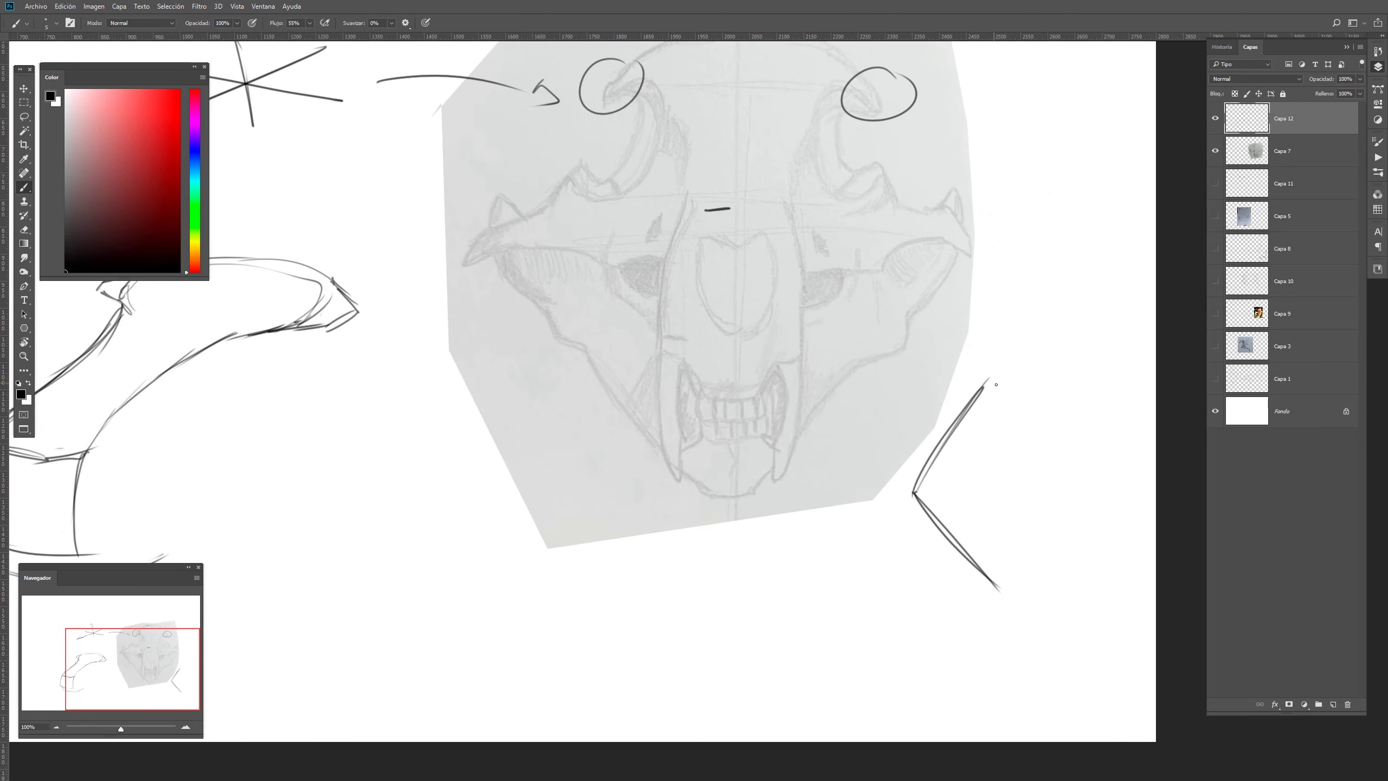
{"action": "left_click_drag", "start_coordinate": [989, 379], "coordinate": [1047, 464]}
{"action": "mouse_move", "coordinate": [991, 380]}
{"action": "left_mouse_down"}
{"action": "mouse_move", "coordinate": [1055, 472]}
{"action": "mouse_move", "coordinate": [998, 579]}
{"action": "left_mouse_up"}
{"action": "left_click_drag", "start_coordinate": [1053, 456], "coordinate": [1000, 581]}
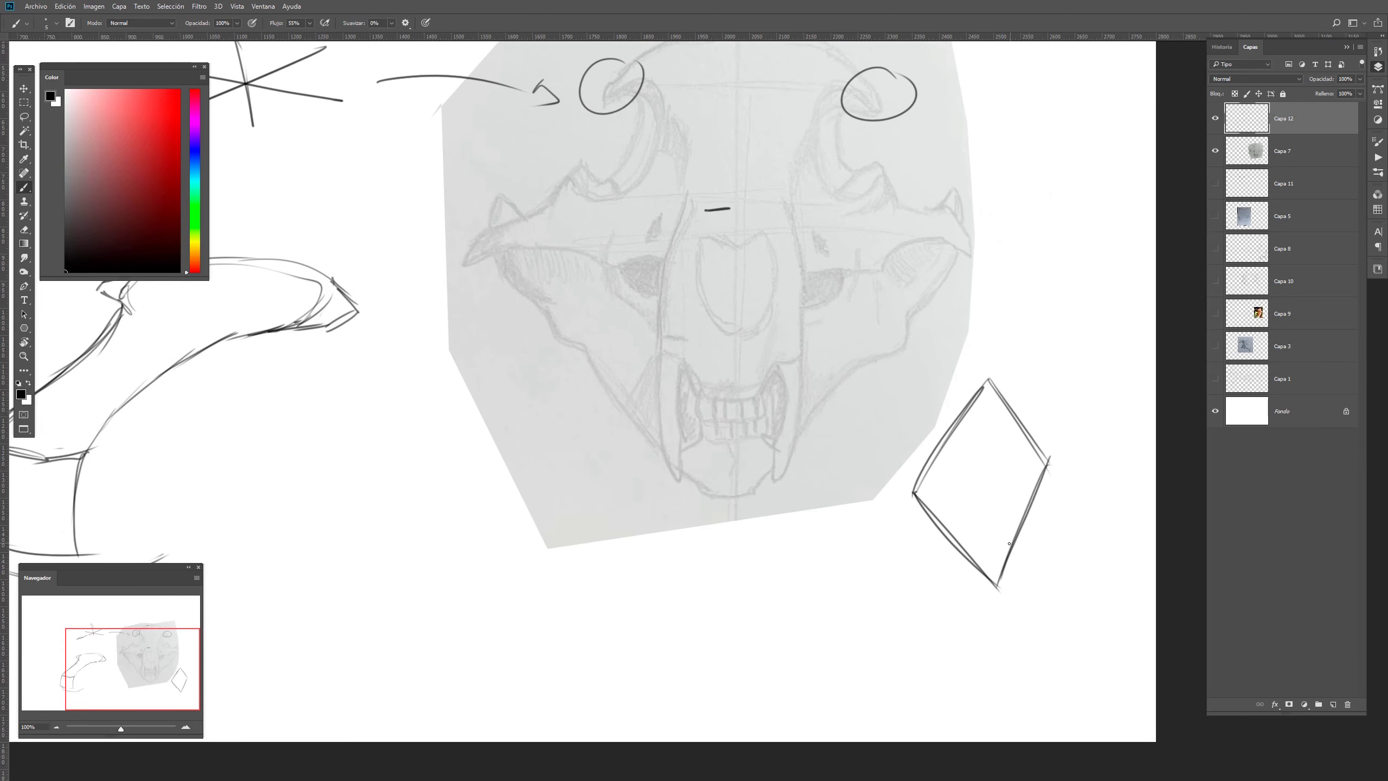
{"action": "left_click_drag", "start_coordinate": [1036, 468], "coordinate": [1108, 468]}
- Add the cube's far edges, inner edges, corner construction lines and horizontal lines across it
{"action": "mouse_move", "coordinate": [987, 381]}
{"action": "left_mouse_down"}
{"action": "mouse_move", "coordinate": [1093, 465]}
{"action": "mouse_move", "coordinate": [1026, 543]}
{"action": "left_mouse_up"}
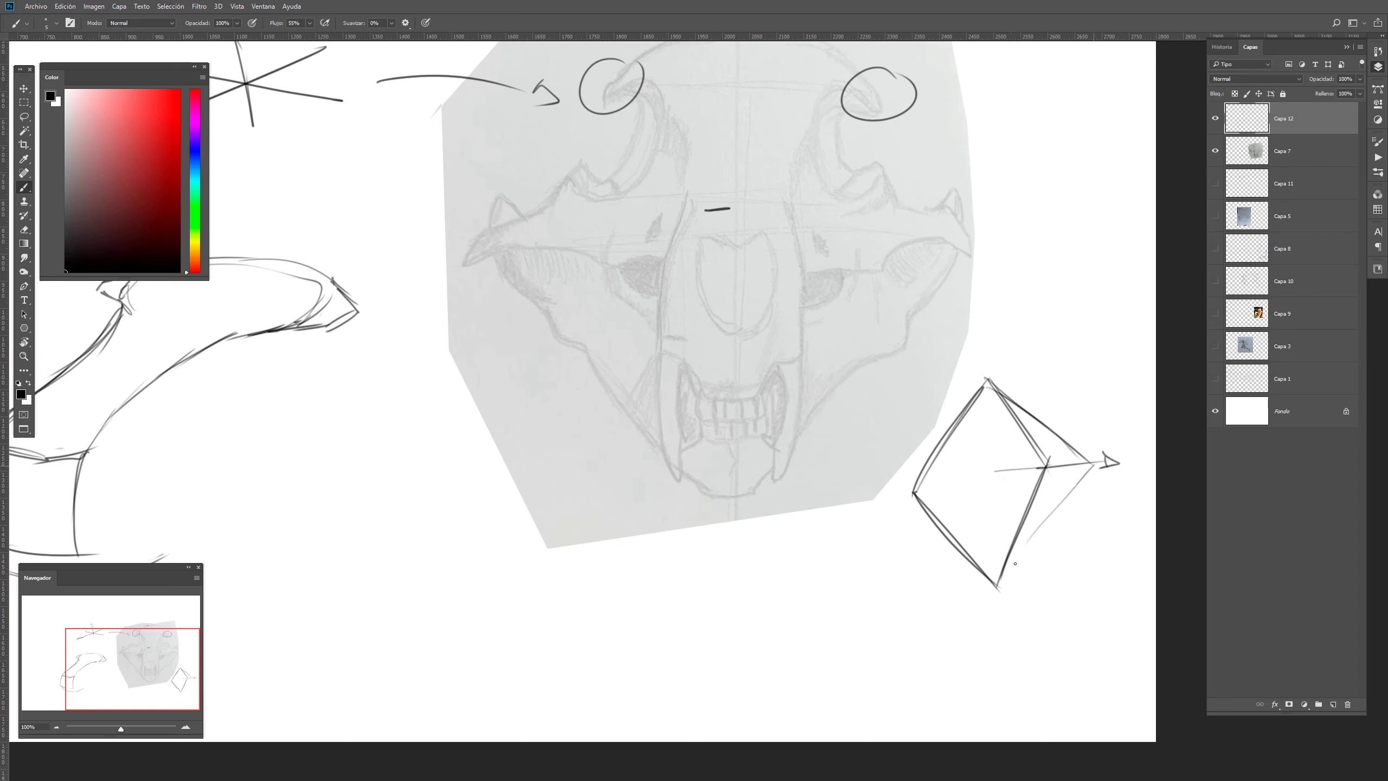
{"action": "left_click_drag", "start_coordinate": [1084, 473], "coordinate": [1000, 596]}
{"action": "left_click_drag", "start_coordinate": [1048, 514], "coordinate": [997, 594]}
{"action": "left_click_drag", "start_coordinate": [987, 376], "coordinate": [904, 491]}
{"action": "left_click_drag", "start_coordinate": [1021, 406], "coordinate": [984, 485]}
{"action": "left_click_drag", "start_coordinate": [980, 490], "coordinate": [1019, 549]}
{"action": "mouse_move", "coordinate": [989, 386]}
{"action": "left_mouse_down"}
{"action": "mouse_move", "coordinate": [935, 481]}
{"action": "mouse_move", "coordinate": [978, 542]}
{"action": "left_mouse_up"}
{"action": "left_click_drag", "start_coordinate": [1066, 444], "coordinate": [1054, 498]}
{"action": "mouse_move", "coordinate": [1056, 498]}
{"action": "left_mouse_down"}
{"action": "mouse_move", "coordinate": [1088, 475]}
{"action": "mouse_move", "coordinate": [1054, 497]}
{"action": "left_mouse_up"}
{"action": "mouse_move", "coordinate": [1070, 446]}
{"action": "left_mouse_down"}
{"action": "mouse_move", "coordinate": [1079, 469]}
{"action": "mouse_move", "coordinate": [1063, 510]}
{"action": "mouse_move", "coordinate": [962, 510]}
{"action": "mouse_move", "coordinate": [1066, 484]}
{"action": "mouse_move", "coordinate": [991, 591]}
{"action": "left_mouse_up"}
{"action": "mouse_move", "coordinate": [236, 339]}
{"action": "left_mouse_down"}
{"action": "mouse_move", "coordinate": [587, 317]}
{"action": "mouse_move", "coordinate": [556, 315]}
{"action": "mouse_move", "coordinate": [524, 405]}
{"action": "mouse_move", "coordinate": [563, 472]}
{"action": "left_mouse_up"}
- Block in the car's rear end with a second support, lower rear edge and side lines
{"action": "left_click_drag", "start_coordinate": [518, 402], "coordinate": [573, 467]}
{"action": "left_click_drag", "start_coordinate": [568, 472], "coordinate": [606, 461]}
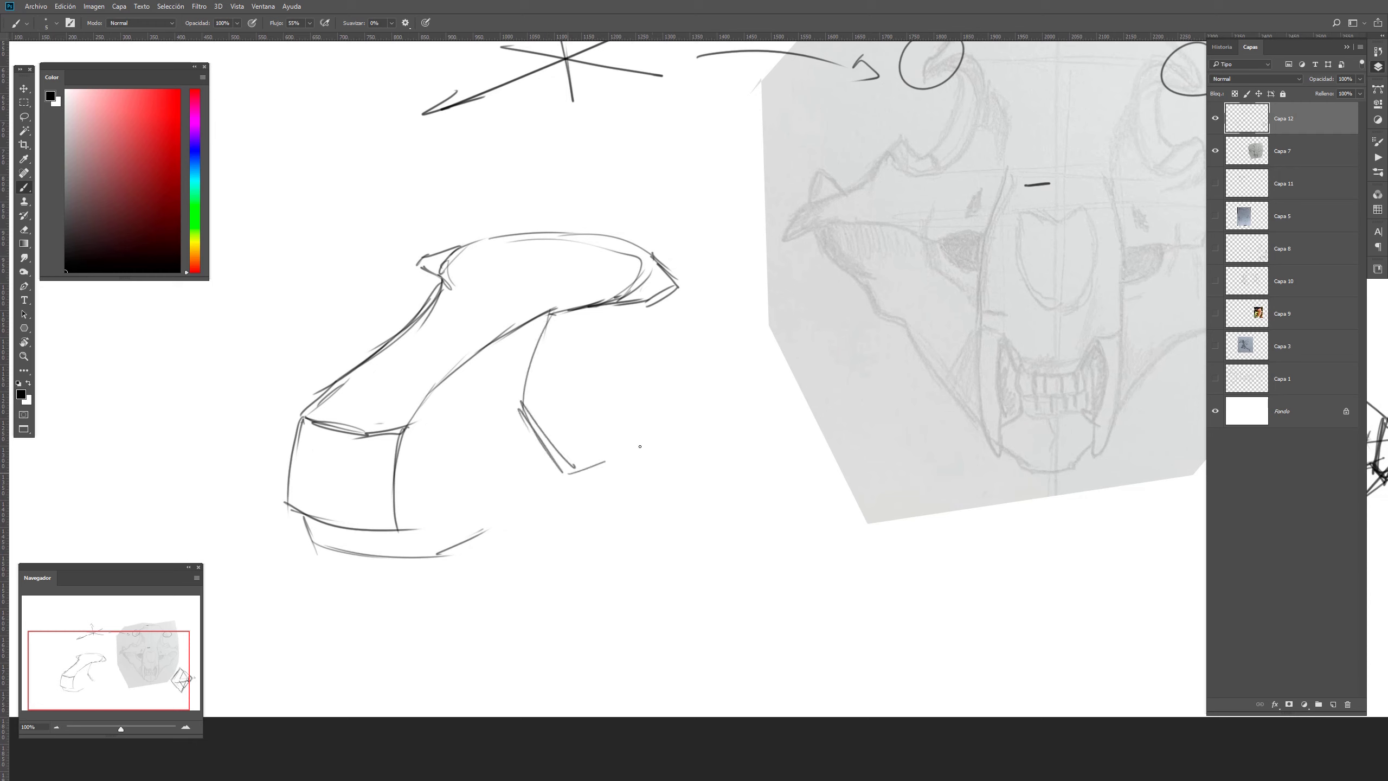
{"action": "mouse_move", "coordinate": [668, 286]}
{"action": "left_mouse_down"}
{"action": "mouse_move", "coordinate": [721, 363]}
{"action": "mouse_move", "coordinate": [671, 436]}
{"action": "left_mouse_up"}
{"action": "left_click_drag", "start_coordinate": [679, 376], "coordinate": [666, 430]}
{"action": "left_click_drag", "start_coordinate": [700, 367], "coordinate": [680, 405]}
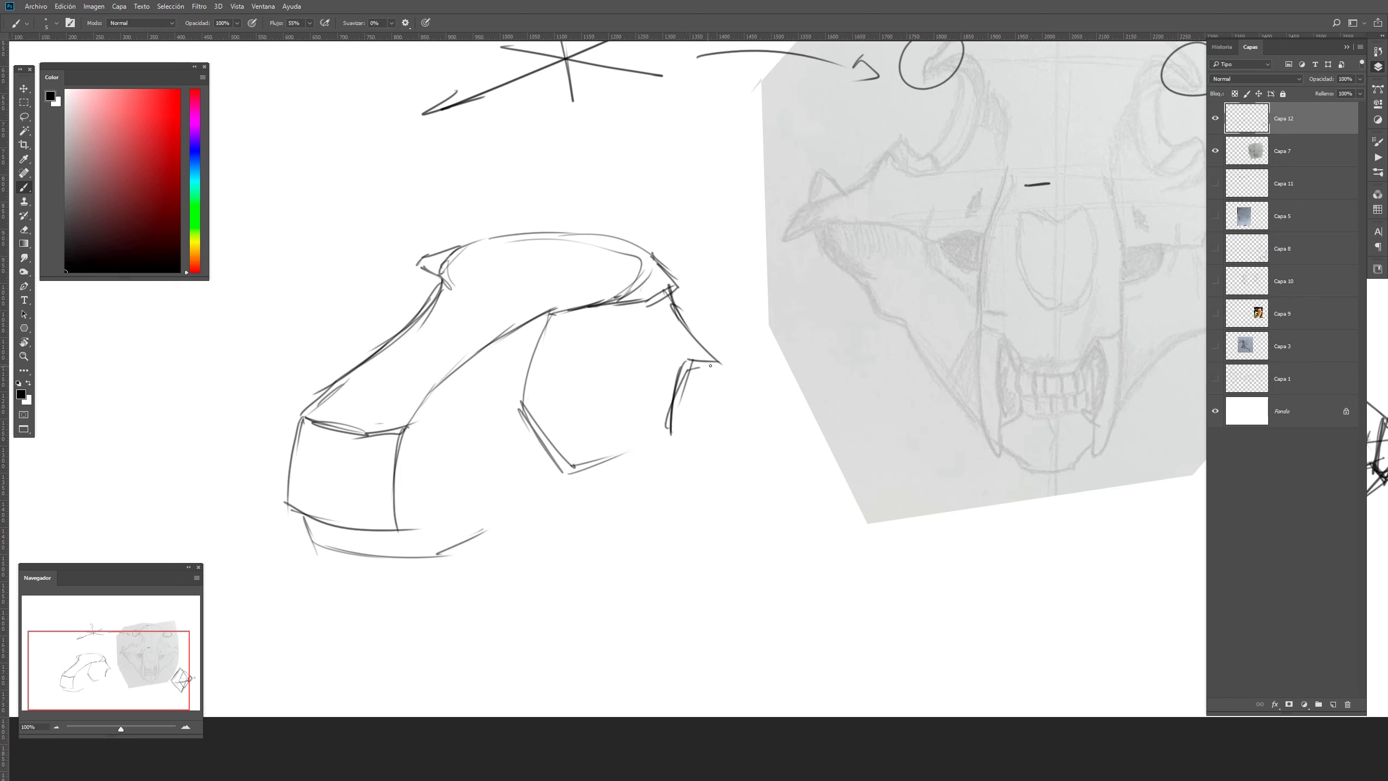
{"action": "left_click_drag", "start_coordinate": [721, 362], "coordinate": [724, 425]}
{"action": "mouse_move", "coordinate": [707, 361]}
{"action": "left_mouse_down"}
{"action": "mouse_move", "coordinate": [683, 361]}
{"action": "mouse_move", "coordinate": [670, 442]}
{"action": "left_mouse_up"}
{"action": "mouse_move", "coordinate": [683, 384]}
{"action": "left_mouse_down"}
{"action": "mouse_move", "coordinate": [675, 441]}
{"action": "mouse_move", "coordinate": [717, 433]}
{"action": "left_mouse_up"}
{"action": "mouse_move", "coordinate": [665, 448]}
{"action": "left_mouse_down"}
{"action": "mouse_move", "coordinate": [733, 428]}
{"action": "mouse_move", "coordinate": [578, 471]}
{"action": "left_mouse_up"}
{"action": "left_click_drag", "start_coordinate": [655, 439], "coordinate": [687, 437]}
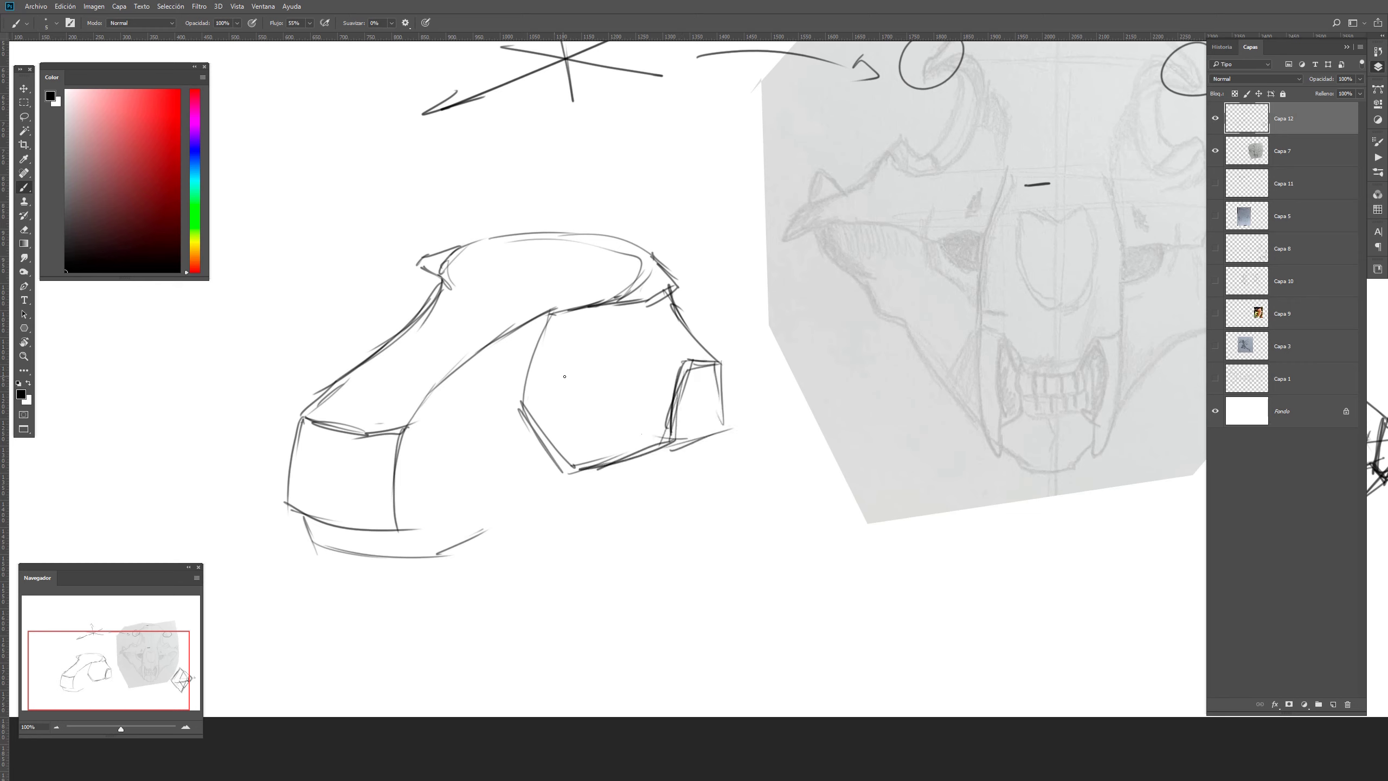
{"action": "mouse_move", "coordinate": [609, 340]}
{"action": "left_mouse_down"}
{"action": "mouse_move", "coordinate": [574, 464]}
{"action": "mouse_move", "coordinate": [577, 452]}
{"action": "left_mouse_up"}
{"action": "left_click_drag", "start_coordinate": [660, 305], "coordinate": [614, 325]}
- Sketch the rear wheel circle, the windscreen pillar, and the roof side and rear window lines
{"action": "left_click_drag", "start_coordinate": [647, 391], "coordinate": [678, 355]}
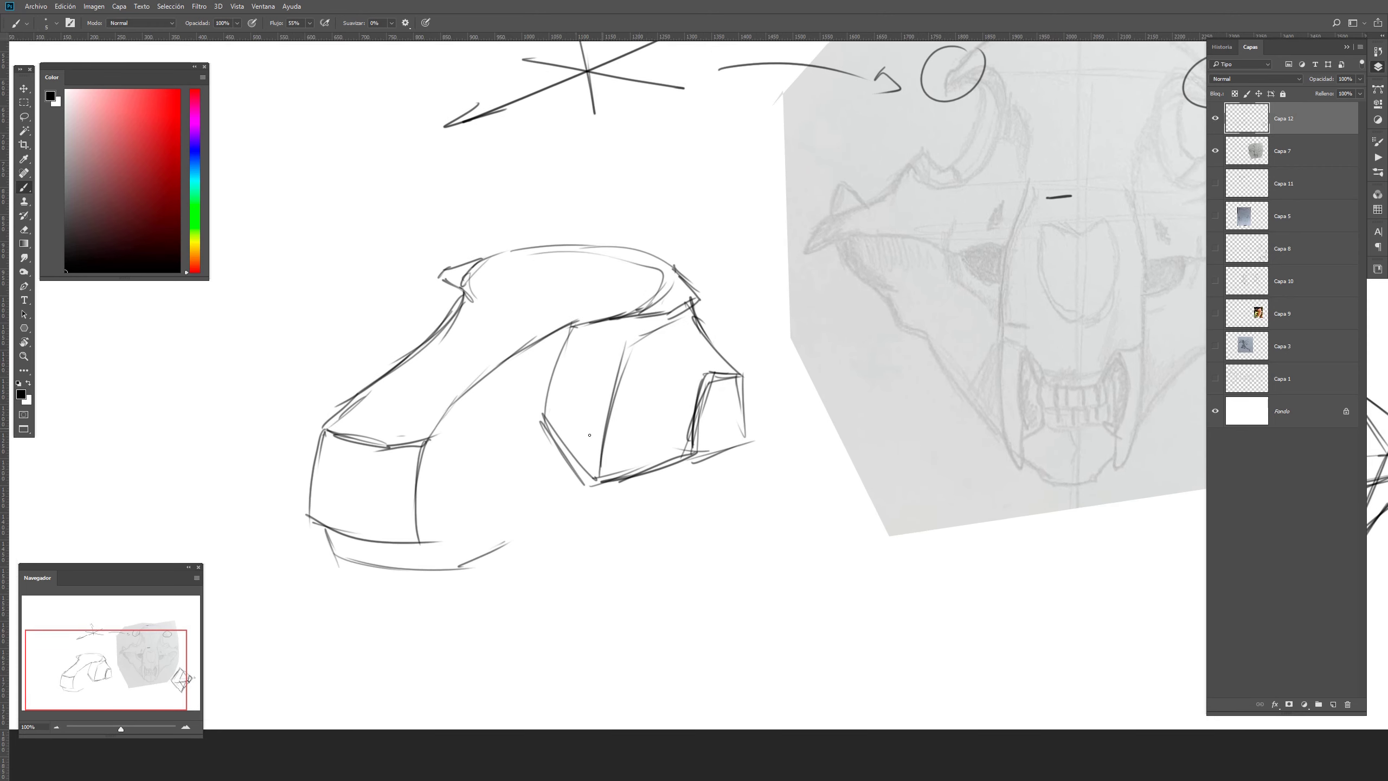
{"action": "mouse_move", "coordinate": [547, 415]}
{"action": "left_mouse_down"}
{"action": "mouse_move", "coordinate": [590, 407]}
{"action": "mouse_move", "coordinate": [547, 438]}
{"action": "mouse_move", "coordinate": [573, 394]}
{"action": "left_mouse_up"}
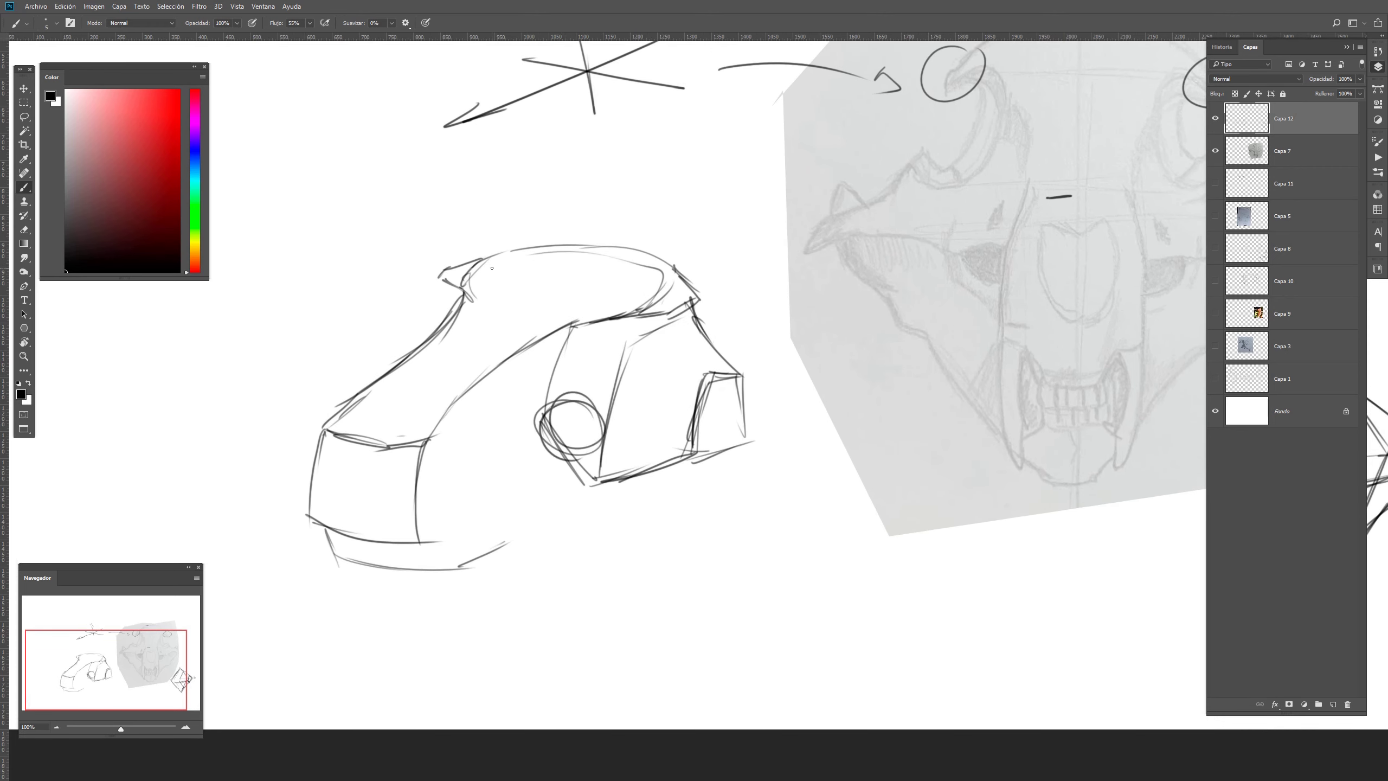
{"action": "mouse_move", "coordinate": [454, 287]}
{"action": "left_mouse_down"}
{"action": "mouse_move", "coordinate": [442, 282]}
{"action": "mouse_move", "coordinate": [369, 345]}
{"action": "mouse_move", "coordinate": [366, 382]}
{"action": "left_mouse_up"}
{"action": "left_click_drag", "start_coordinate": [369, 340], "coordinate": [428, 323]}
{"action": "left_click_drag", "start_coordinate": [638, 343], "coordinate": [684, 370]}
{"action": "left_click_drag", "start_coordinate": [630, 348], "coordinate": [649, 340]}
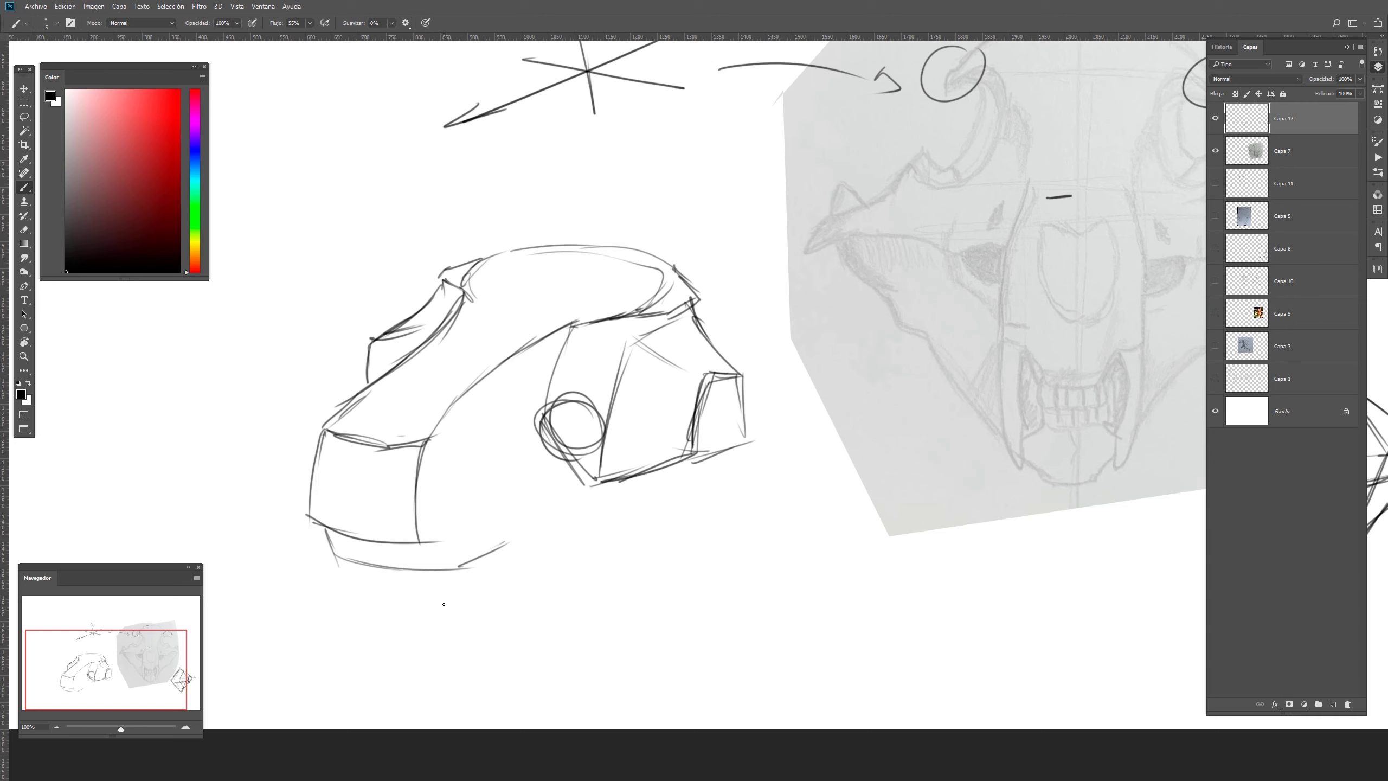
- Draw the front-left corner, lines below the front bumper, and the underside curve up to the wheel
{"action": "mouse_move", "coordinate": [316, 517]}
{"action": "left_mouse_down"}
{"action": "mouse_move", "coordinate": [333, 521]}
{"action": "mouse_move", "coordinate": [309, 518]}
{"action": "left_mouse_up"}
{"action": "mouse_move", "coordinate": [313, 520]}
{"action": "left_mouse_down"}
{"action": "mouse_move", "coordinate": [323, 580]}
{"action": "mouse_move", "coordinate": [320, 560]}
{"action": "mouse_move", "coordinate": [335, 574]}
{"action": "left_mouse_up"}
{"action": "key", "text": "ctrl+z"}
{"action": "left_click_drag", "start_coordinate": [339, 525], "coordinate": [344, 592]}
{"action": "left_click_drag", "start_coordinate": [314, 515], "coordinate": [344, 594]}
{"action": "left_click_drag", "start_coordinate": [396, 544], "coordinate": [447, 620]}
{"action": "left_click_drag", "start_coordinate": [336, 541], "coordinate": [341, 577]}
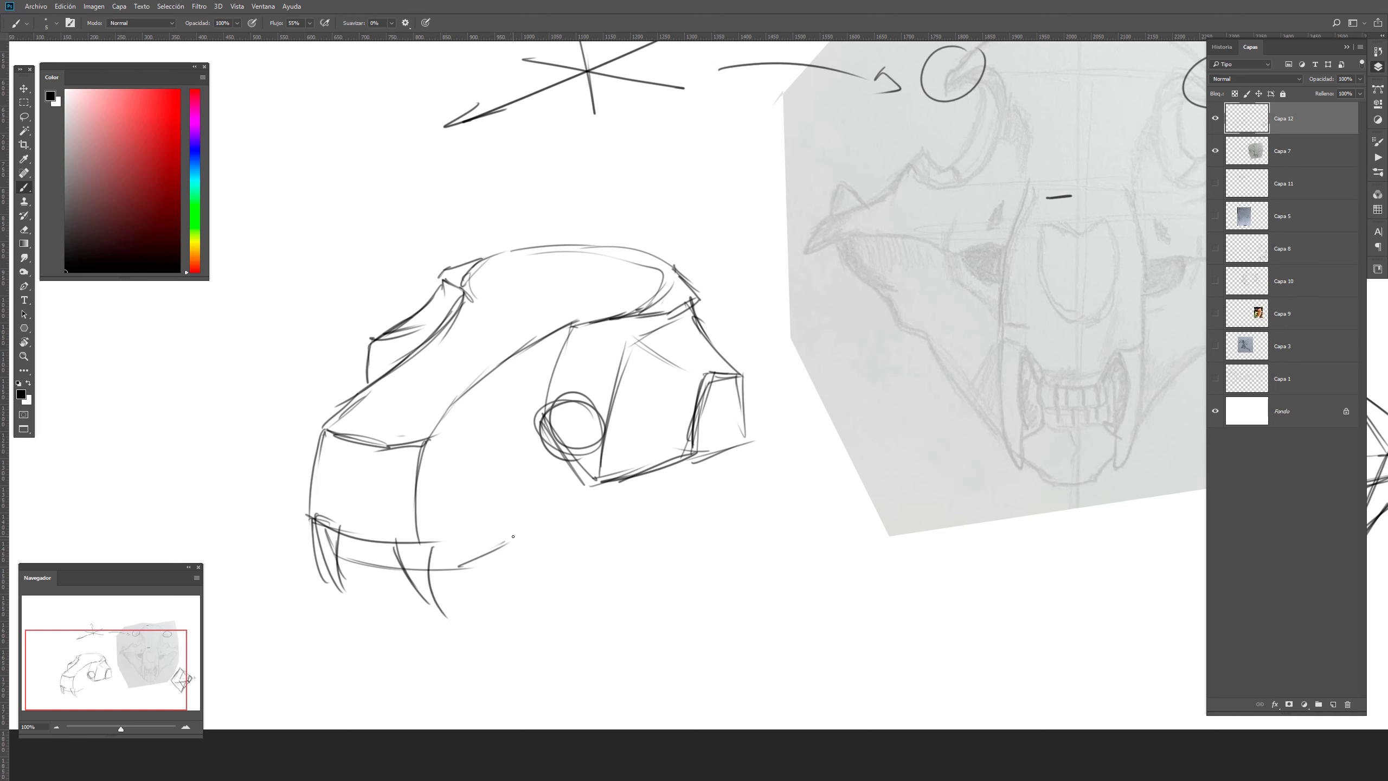
{"action": "mouse_move", "coordinate": [440, 532]}
{"action": "left_mouse_down"}
{"action": "mouse_move", "coordinate": [483, 545]}
{"action": "mouse_move", "coordinate": [509, 503]}
{"action": "left_mouse_up"}
{"action": "mouse_move", "coordinate": [491, 550]}
{"action": "left_mouse_down"}
{"action": "mouse_move", "coordinate": [511, 511]}
{"action": "mouse_move", "coordinate": [601, 467]}
{"action": "left_mouse_up"}
{"action": "left_click_drag", "start_coordinate": [389, 547], "coordinate": [395, 535]}
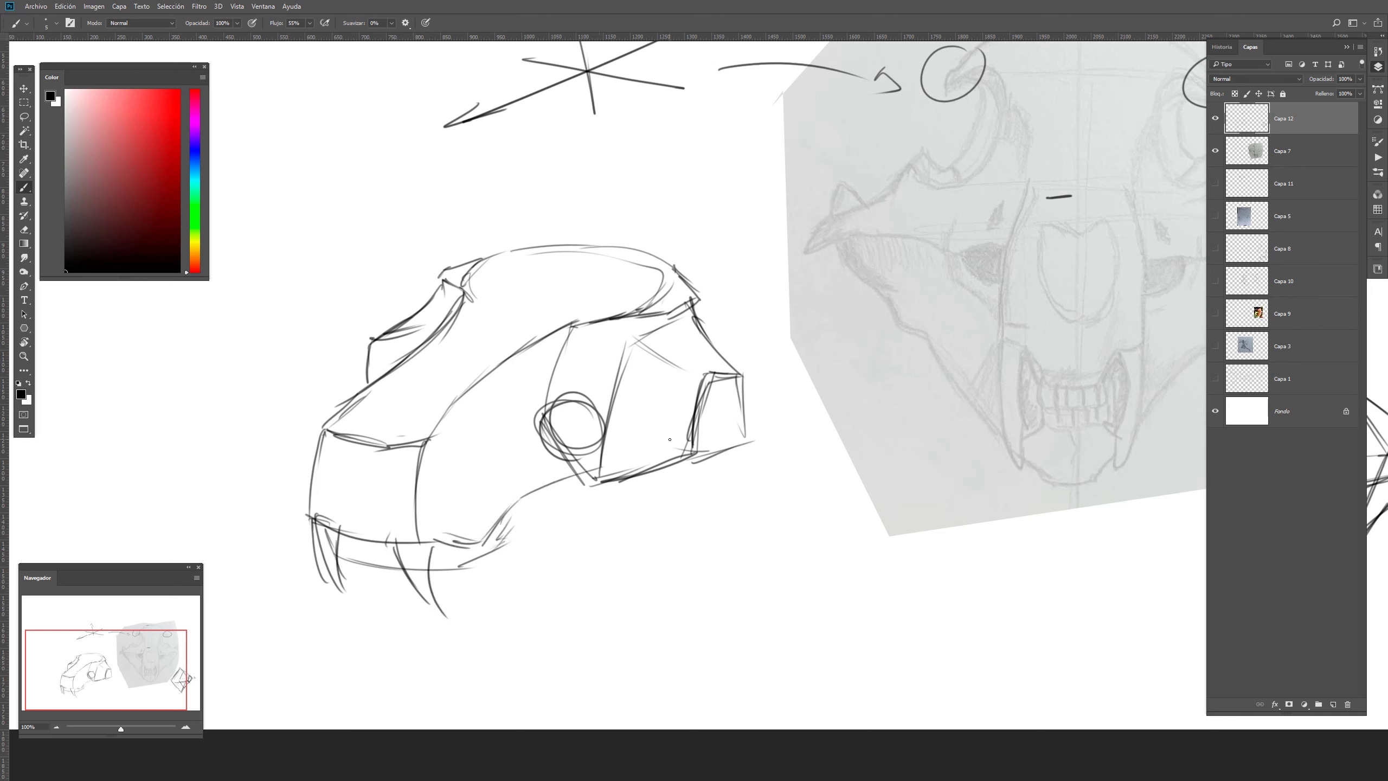
- Add a shadow ellipse under the wheel, a loop inside it, a door line and lower body lines
{"action": "mouse_move", "coordinate": [559, 460]}
{"action": "left_mouse_down"}
{"action": "mouse_move", "coordinate": [596, 469]}
{"action": "mouse_move", "coordinate": [549, 477]}
{"action": "left_mouse_up"}
{"action": "left_click_drag", "start_coordinate": [558, 462], "coordinate": [560, 478]}
{"action": "mouse_move", "coordinate": [571, 463]}
{"action": "left_mouse_down"}
{"action": "mouse_move", "coordinate": [578, 480]}
{"action": "mouse_move", "coordinate": [608, 471]}
{"action": "left_mouse_up"}
{"action": "mouse_move", "coordinate": [567, 408]}
{"action": "left_mouse_down"}
{"action": "mouse_move", "coordinate": [593, 438]}
{"action": "mouse_move", "coordinate": [598, 427]}
{"action": "left_mouse_up"}
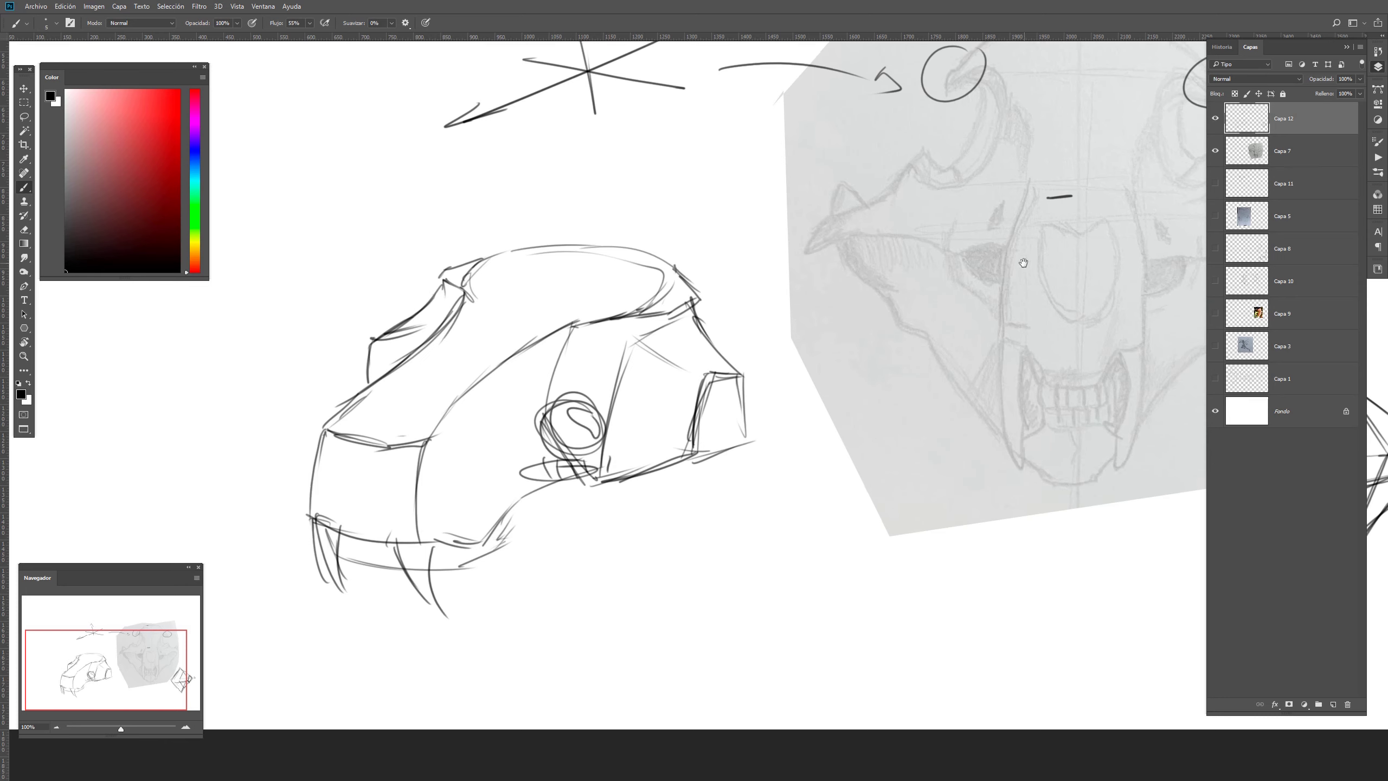
{"action": "left_click_drag", "start_coordinate": [454, 456], "coordinate": [551, 442]}
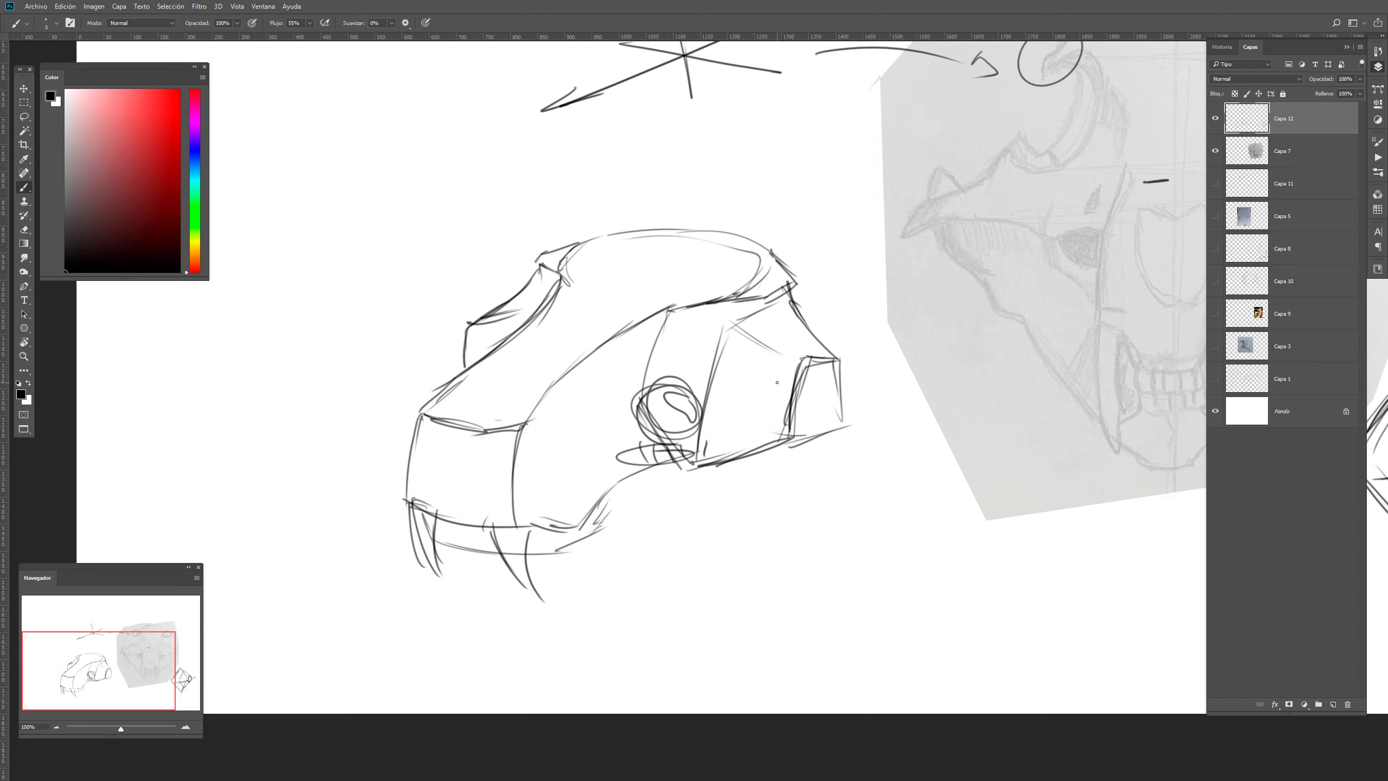
{"action": "mouse_move", "coordinate": [499, 340]}
{"action": "left_mouse_down"}
{"action": "mouse_move", "coordinate": [620, 342]}
{"action": "mouse_move", "coordinate": [546, 336]}
{"action": "mouse_move", "coordinate": [604, 346]}
{"action": "mouse_move", "coordinate": [606, 423]}
{"action": "mouse_move", "coordinate": [608, 362]}
{"action": "mouse_move", "coordinate": [631, 479]}
{"action": "left_mouse_up"}
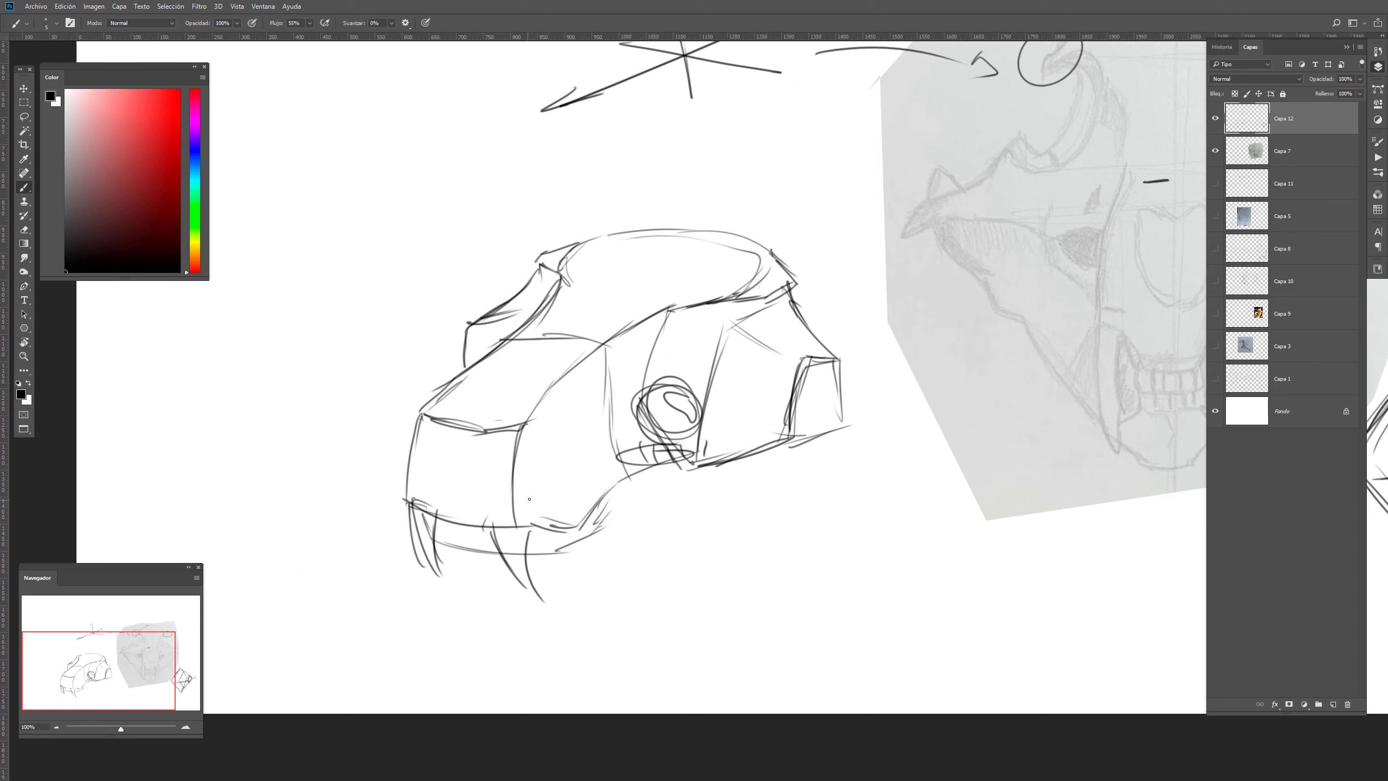
{"action": "left_click_drag", "start_coordinate": [426, 457], "coordinate": [426, 466]}
{"action": "left_click_drag", "start_coordinate": [402, 460], "coordinate": [505, 486]}
{"action": "key", "text": "ctrl+z"}
{"action": "key", "text": "ctrl+z"}
{"action": "mouse_move", "coordinate": [404, 466]}
{"action": "left_mouse_down"}
{"action": "mouse_move", "coordinate": [510, 482]}
{"action": "mouse_move", "coordinate": [594, 425]}
{"action": "left_mouse_up"}
{"action": "left_click_drag", "start_coordinate": [695, 353], "coordinate": [603, 411]}
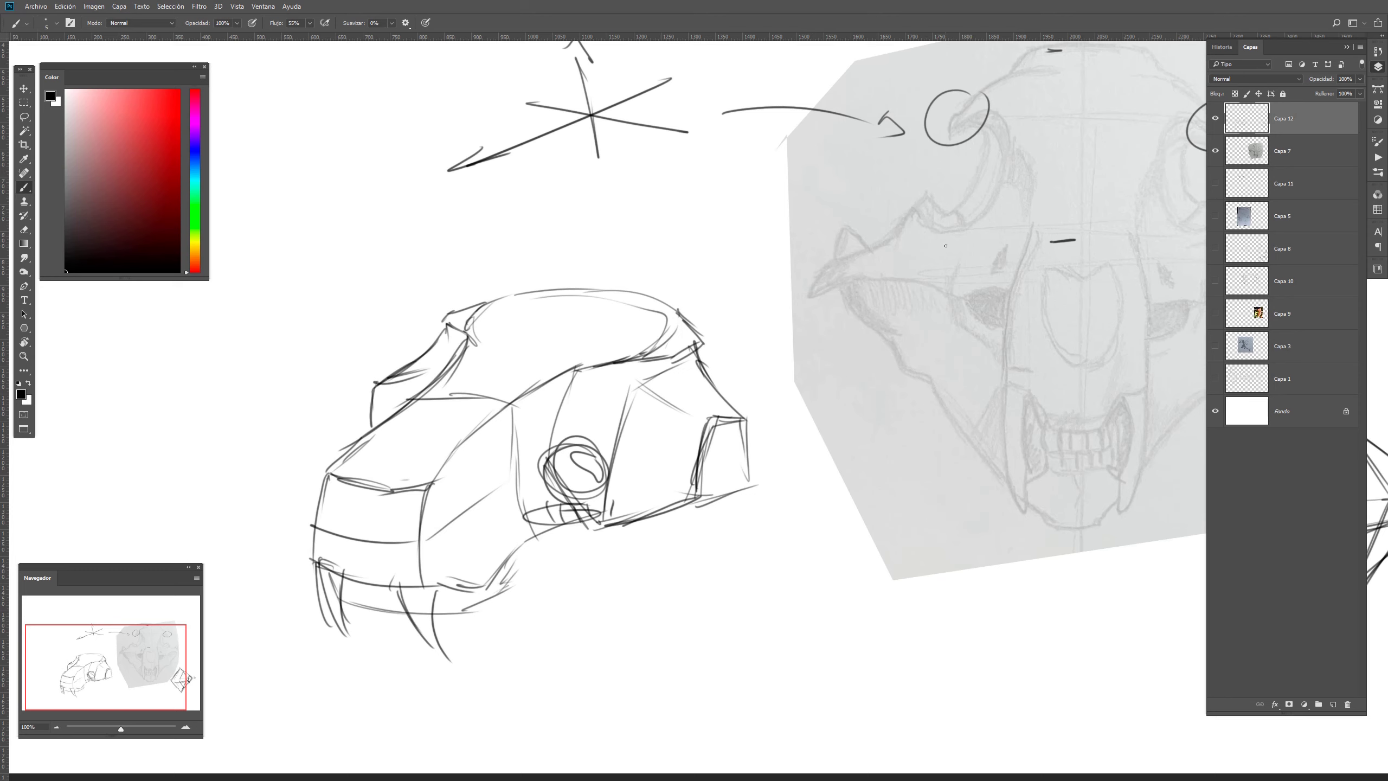
- Zoom out to look over the whole sketch sheet
{"action": "key", "text": "z"}
{"action": "scroll", "coordinate": [836, 465], "scroll_direction": "down", "scroll_amount": 3}
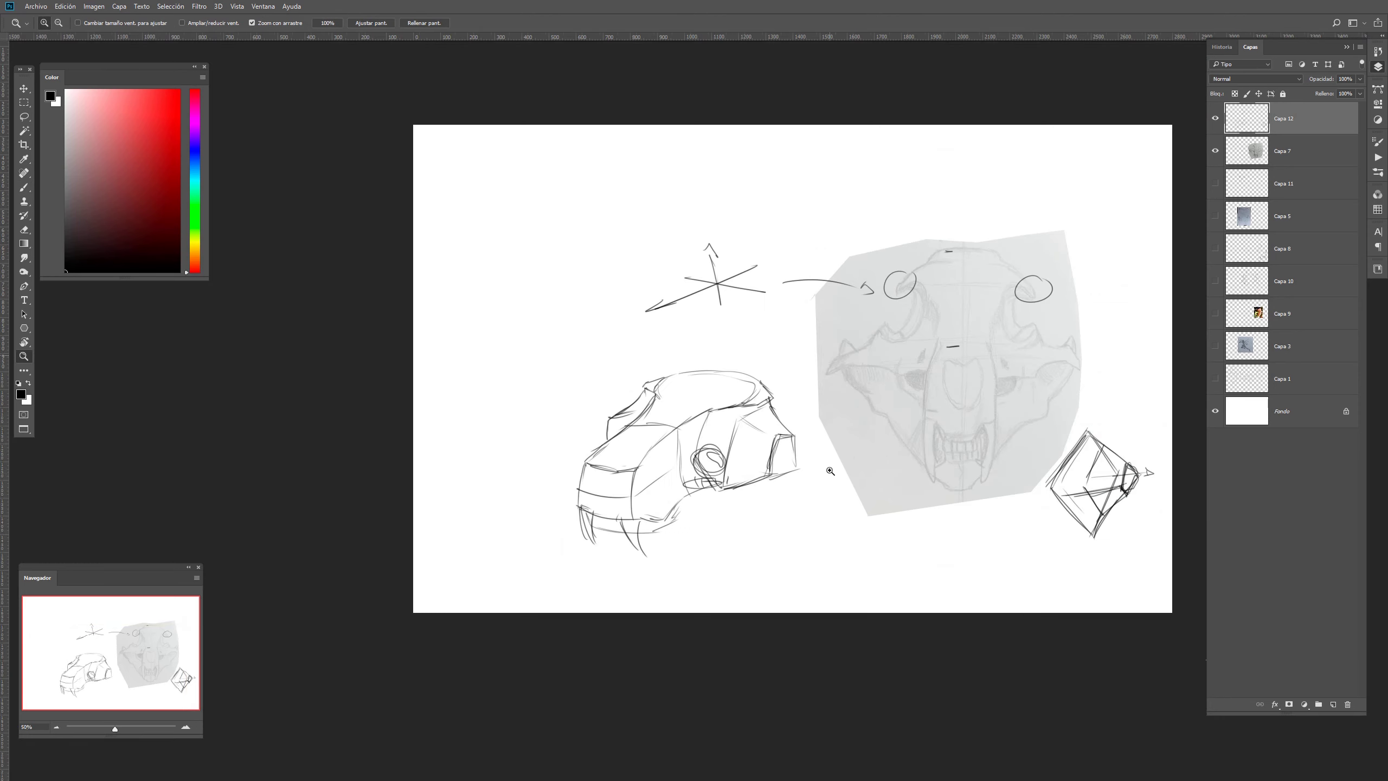
{"action": "scroll", "coordinate": [825, 470], "scroll_direction": "up", "scroll_amount": 2}
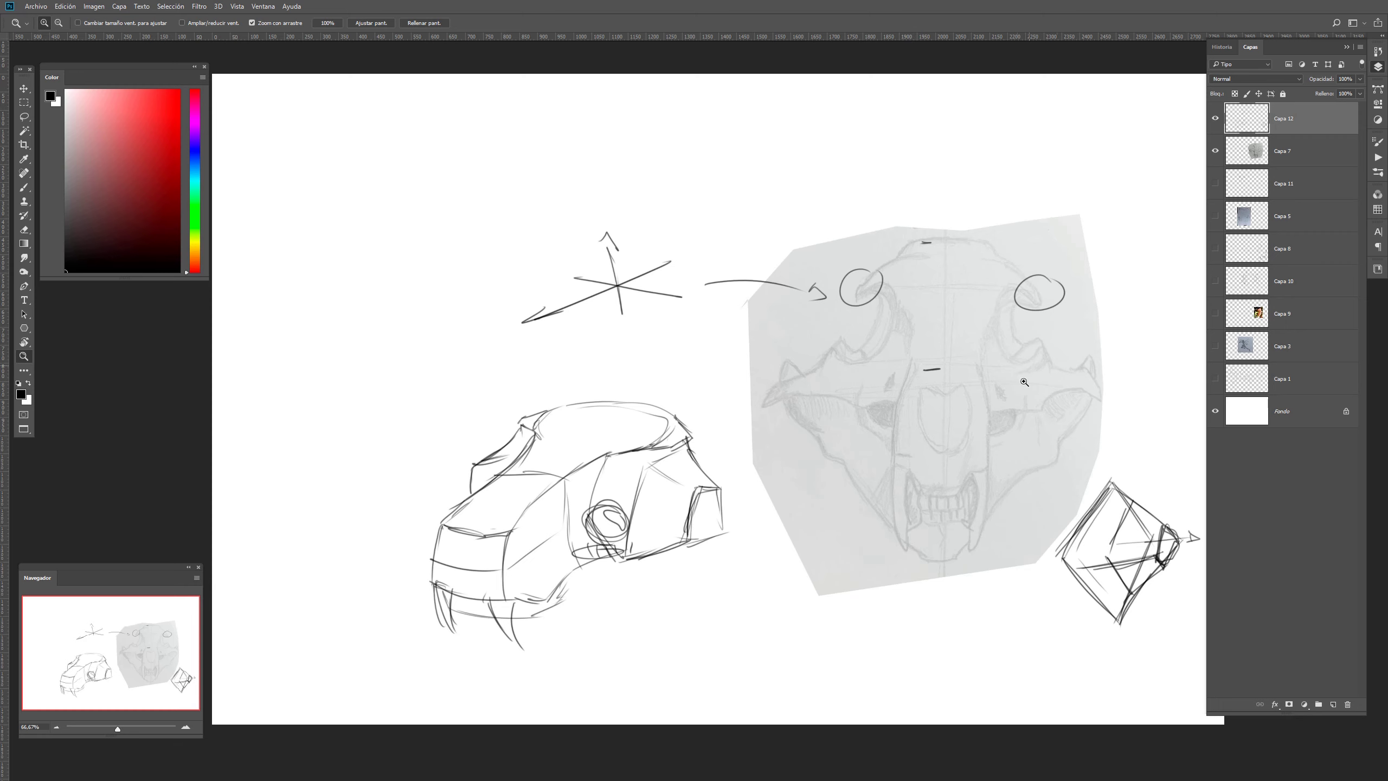
- Zoom to 100% on the axis lines and pan to the empty top-left area above them
{"action": "left_click", "coordinate": [672, 322]}
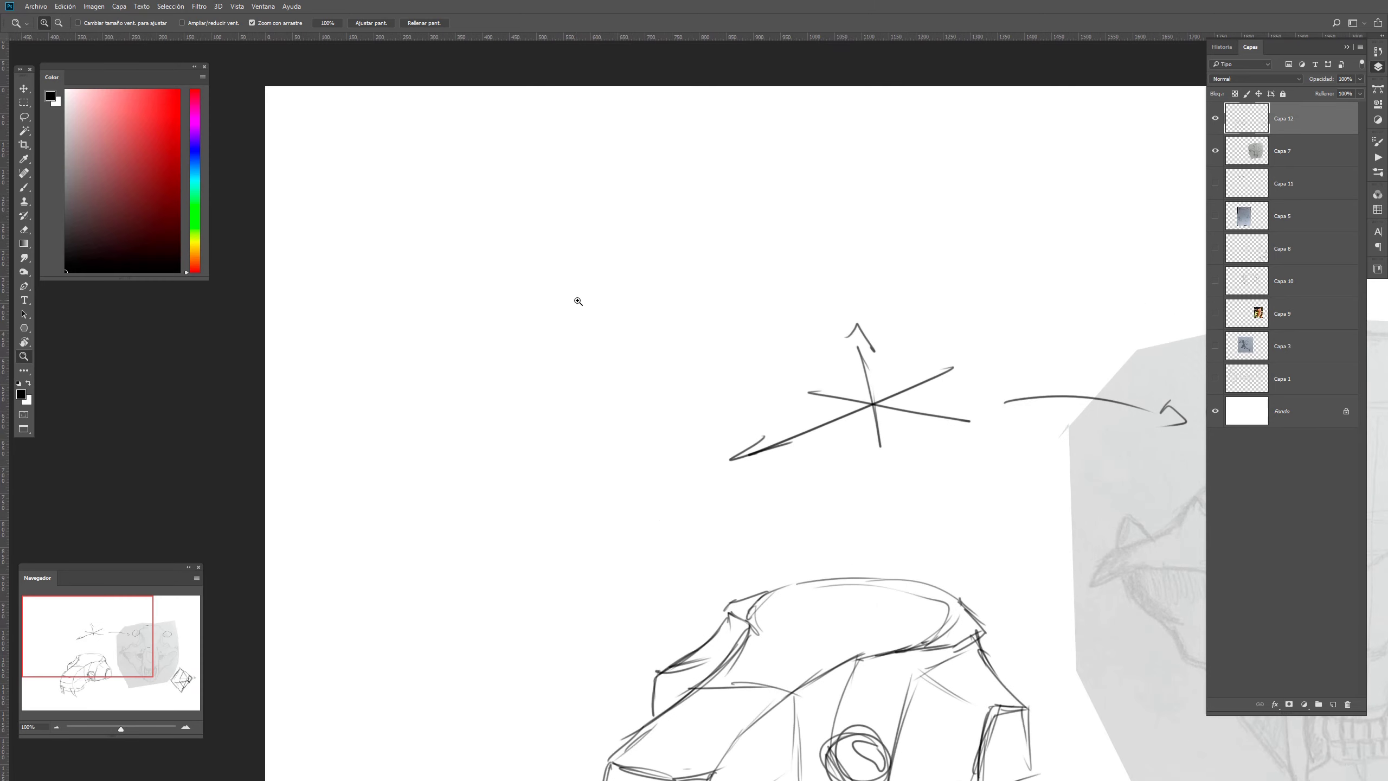
{"action": "scroll", "coordinate": [635, 310], "scroll_direction": "down", "scroll_amount": 4}
{"action": "scroll", "coordinate": [725, 341], "scroll_direction": "right", "scroll_amount": 3}
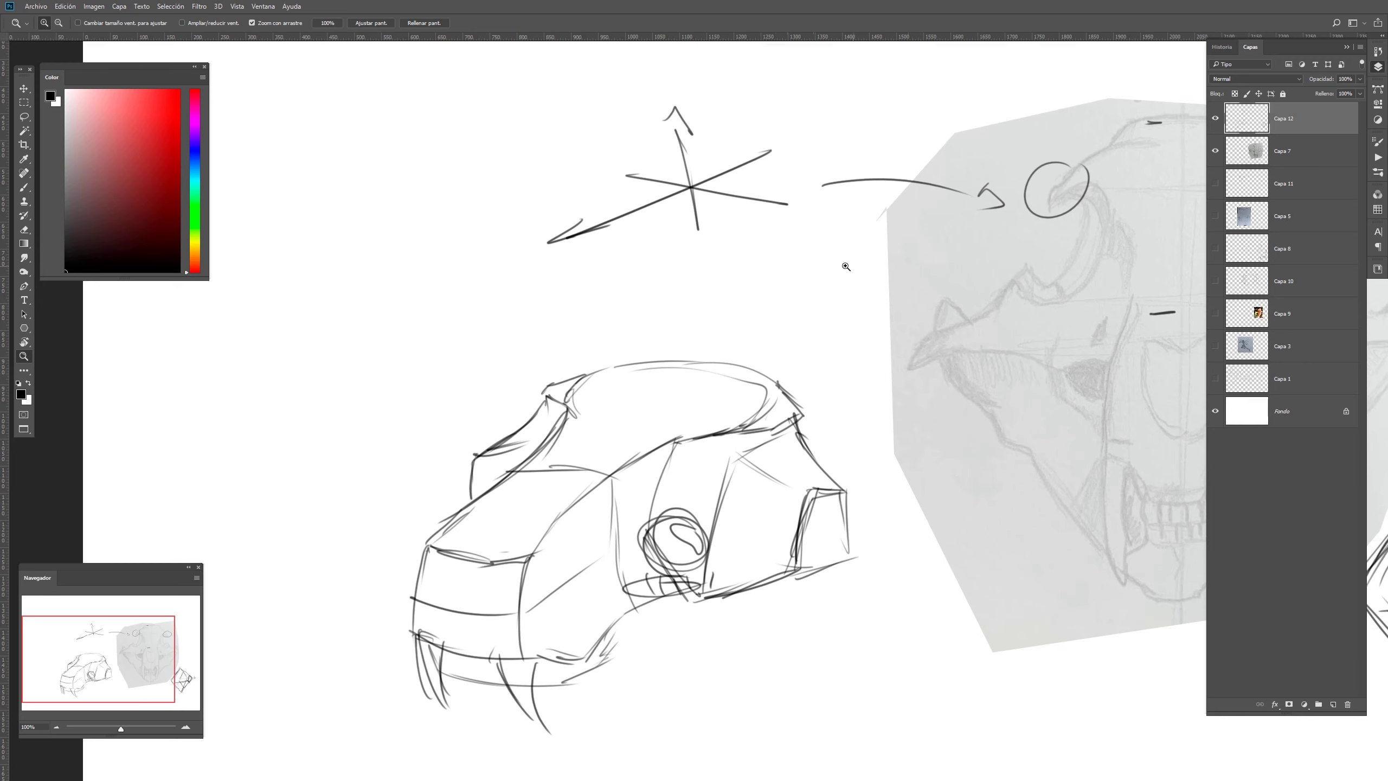
{"action": "left_click_drag", "start_coordinate": [729, 311], "coordinate": [877, 574]}
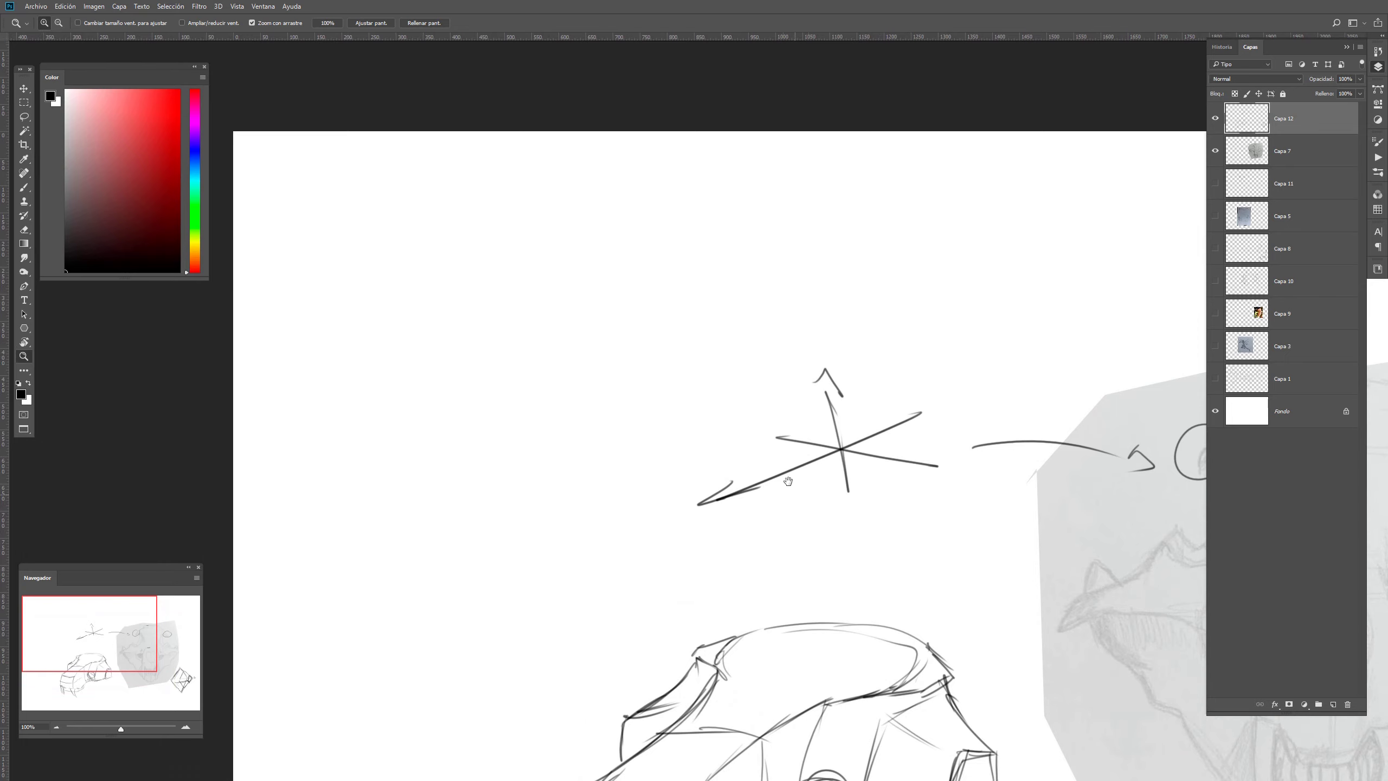
{"action": "left_click_drag", "start_coordinate": [810, 517], "coordinate": [846, 473]}
{"action": "left_click_drag", "start_coordinate": [759, 177], "coordinate": [781, 163]}
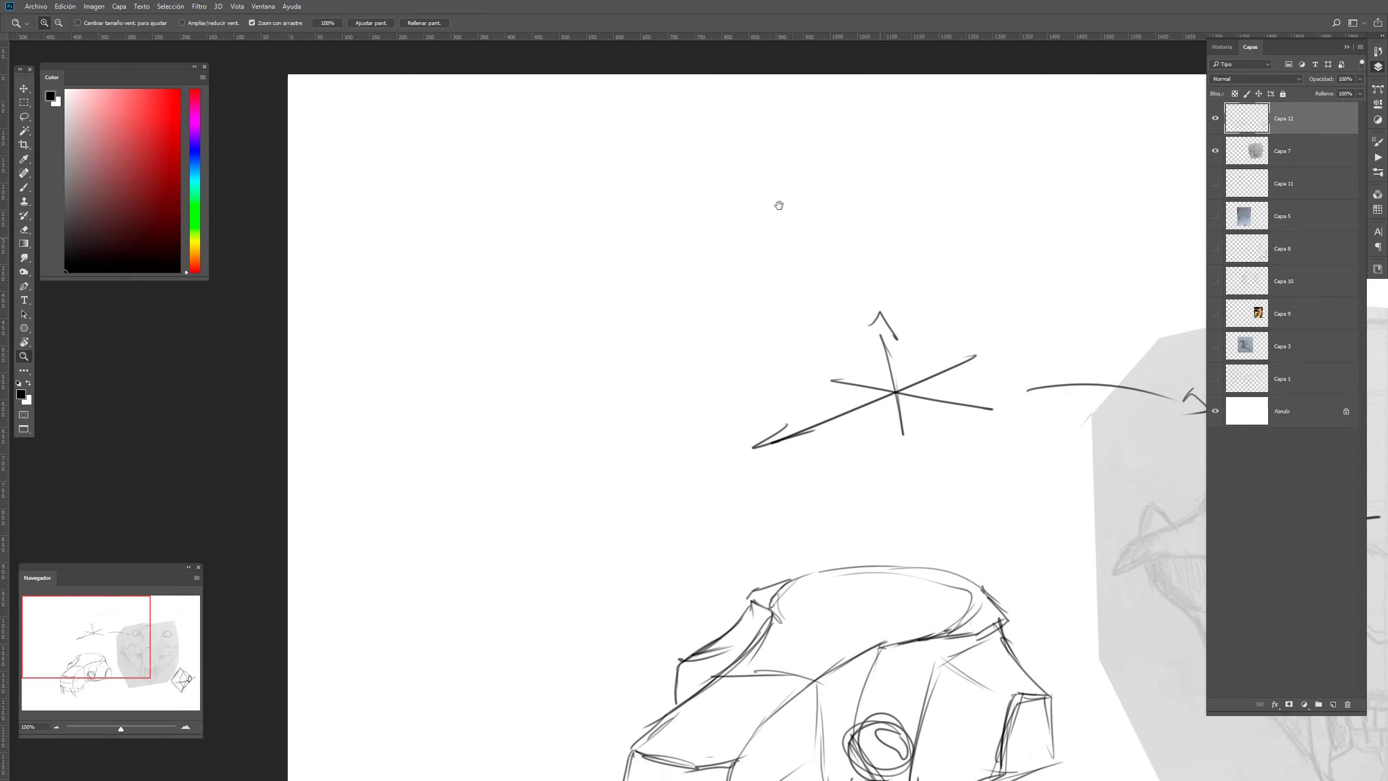
- Brush-letter the artist's name across the top of the sheet and underline it with one long stroke
{"action": "key", "text": "b"}
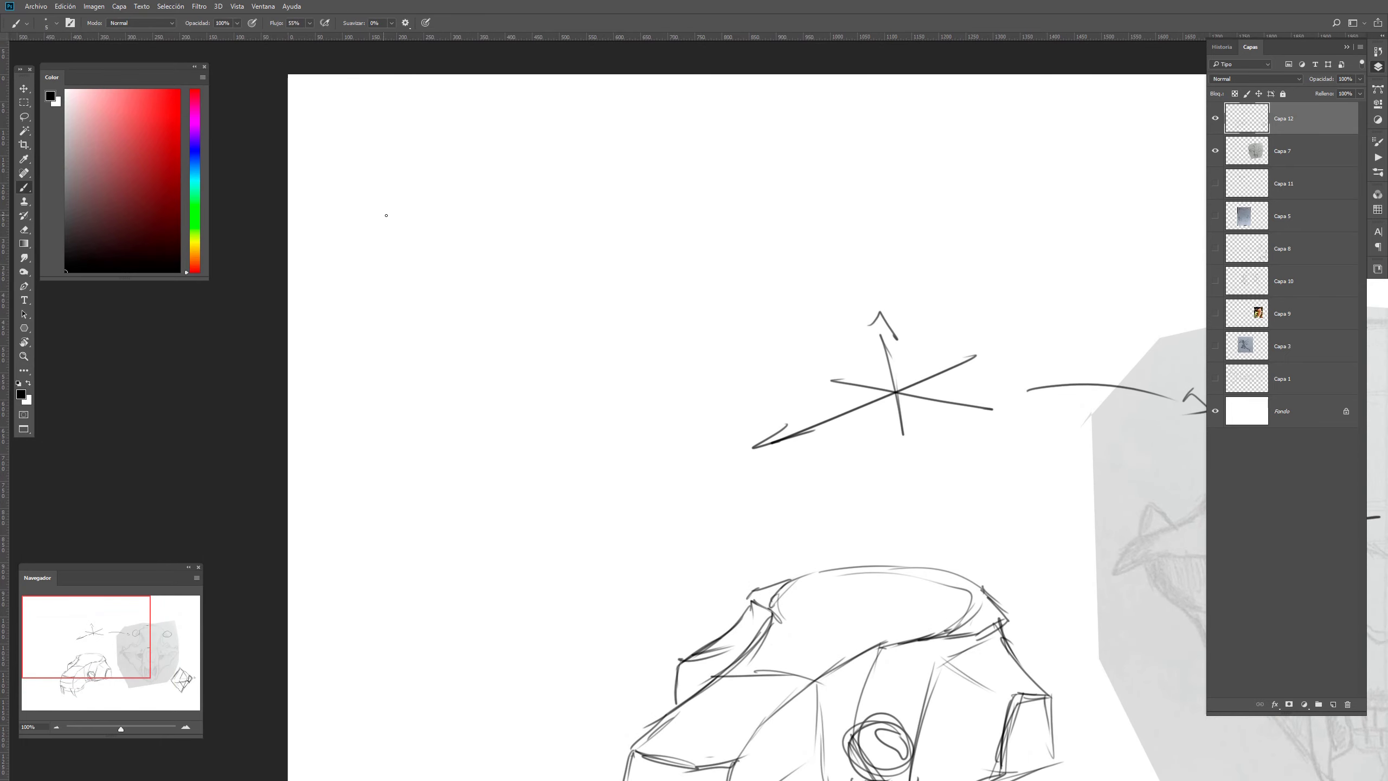
{"action": "mouse_move", "coordinate": [359, 167]}
{"action": "left_mouse_down"}
{"action": "mouse_move", "coordinate": [375, 253]}
{"action": "mouse_move", "coordinate": [356, 212]}
{"action": "mouse_move", "coordinate": [418, 235]}
{"action": "left_mouse_up"}
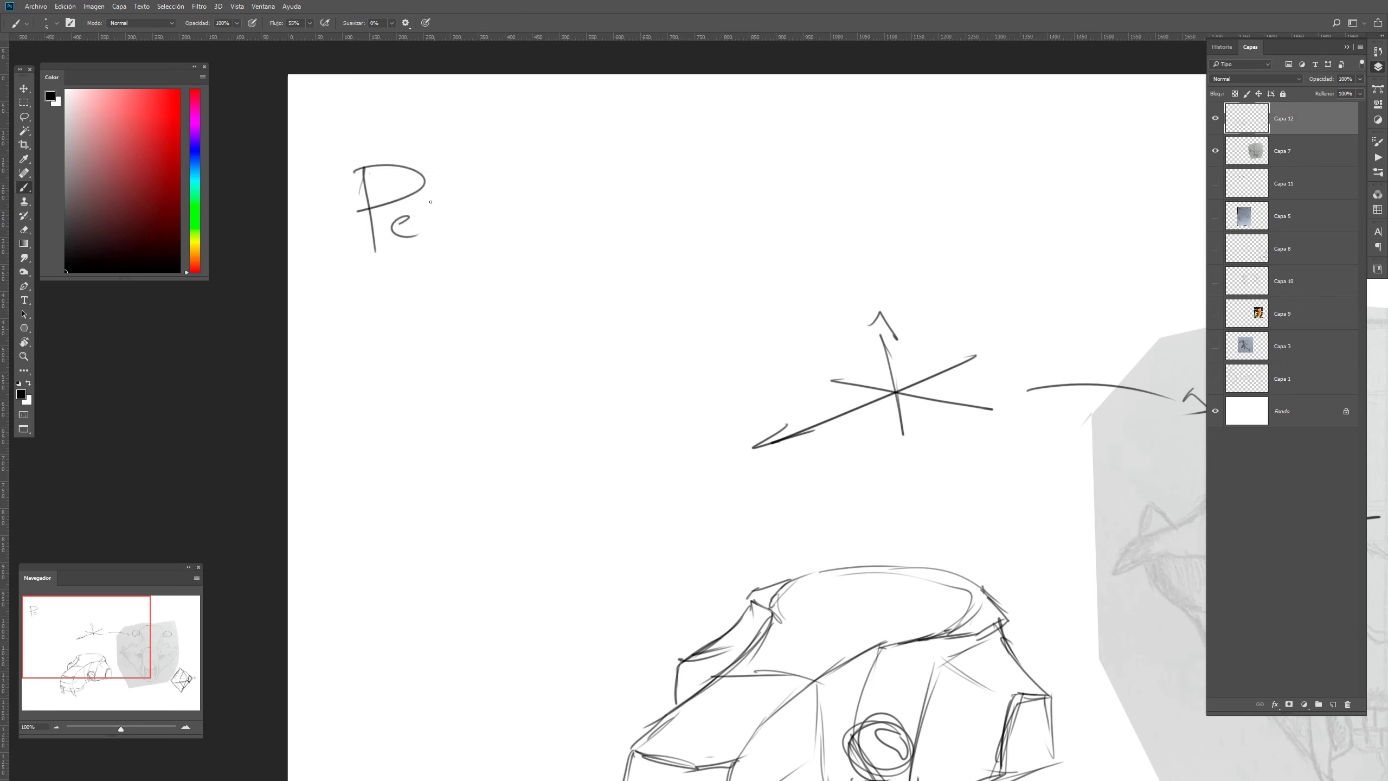
{"action": "left_click_drag", "start_coordinate": [431, 175], "coordinate": [435, 234]}
{"action": "mouse_move", "coordinate": [417, 210]}
{"action": "left_mouse_down"}
{"action": "mouse_move", "coordinate": [454, 205]}
{"action": "mouse_move", "coordinate": [475, 221]}
{"action": "left_mouse_up"}
{"action": "mouse_move", "coordinate": [479, 207]}
{"action": "left_mouse_down"}
{"action": "mouse_move", "coordinate": [482, 226]}
{"action": "mouse_move", "coordinate": [501, 201]}
{"action": "left_mouse_up"}
{"action": "mouse_move", "coordinate": [521, 156]}
{"action": "left_mouse_down"}
{"action": "mouse_move", "coordinate": [542, 231]}
{"action": "mouse_move", "coordinate": [561, 203]}
{"action": "left_mouse_up"}
{"action": "mouse_move", "coordinate": [549, 151]}
{"action": "left_mouse_down"}
{"action": "mouse_move", "coordinate": [568, 233]}
{"action": "mouse_move", "coordinate": [631, 221]}
{"action": "left_mouse_up"}
{"action": "left_click_drag", "start_coordinate": [307, 259], "coordinate": [895, 239]}
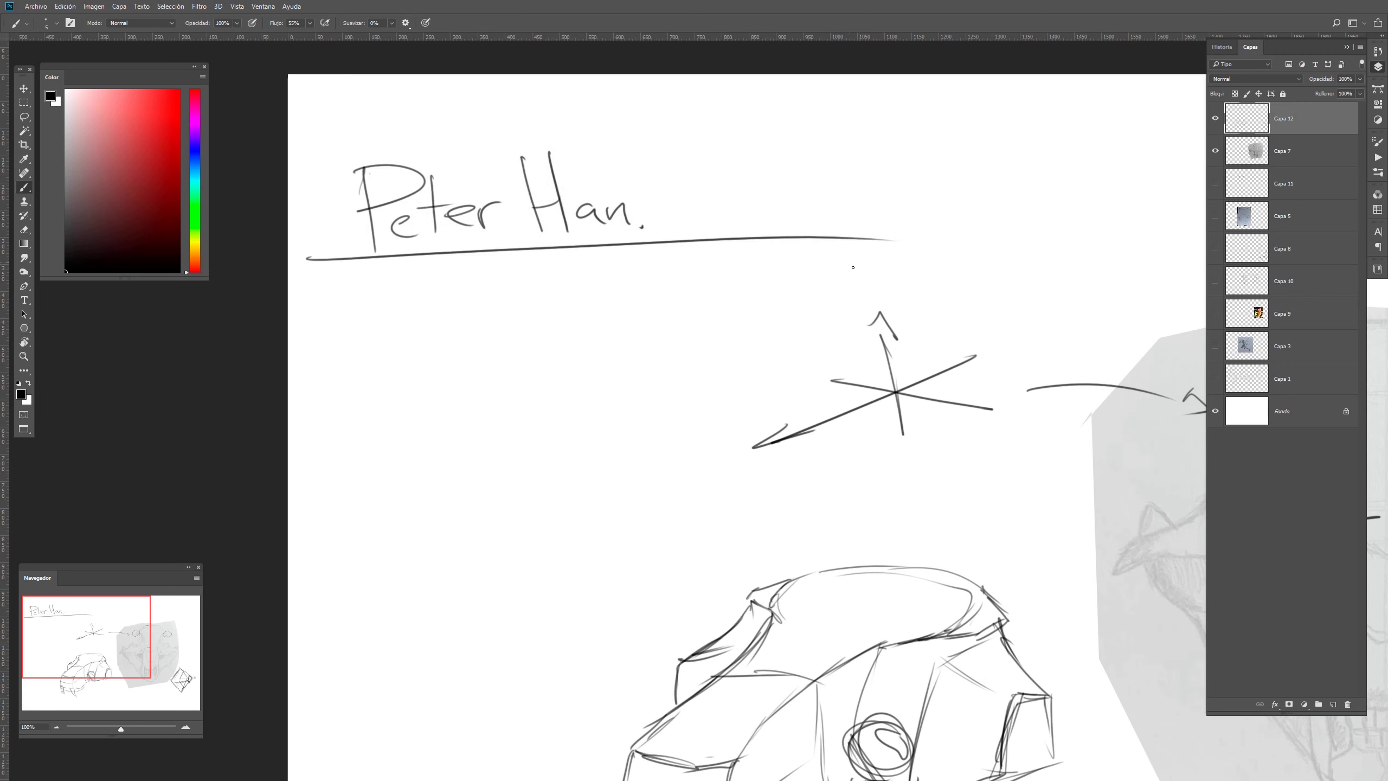
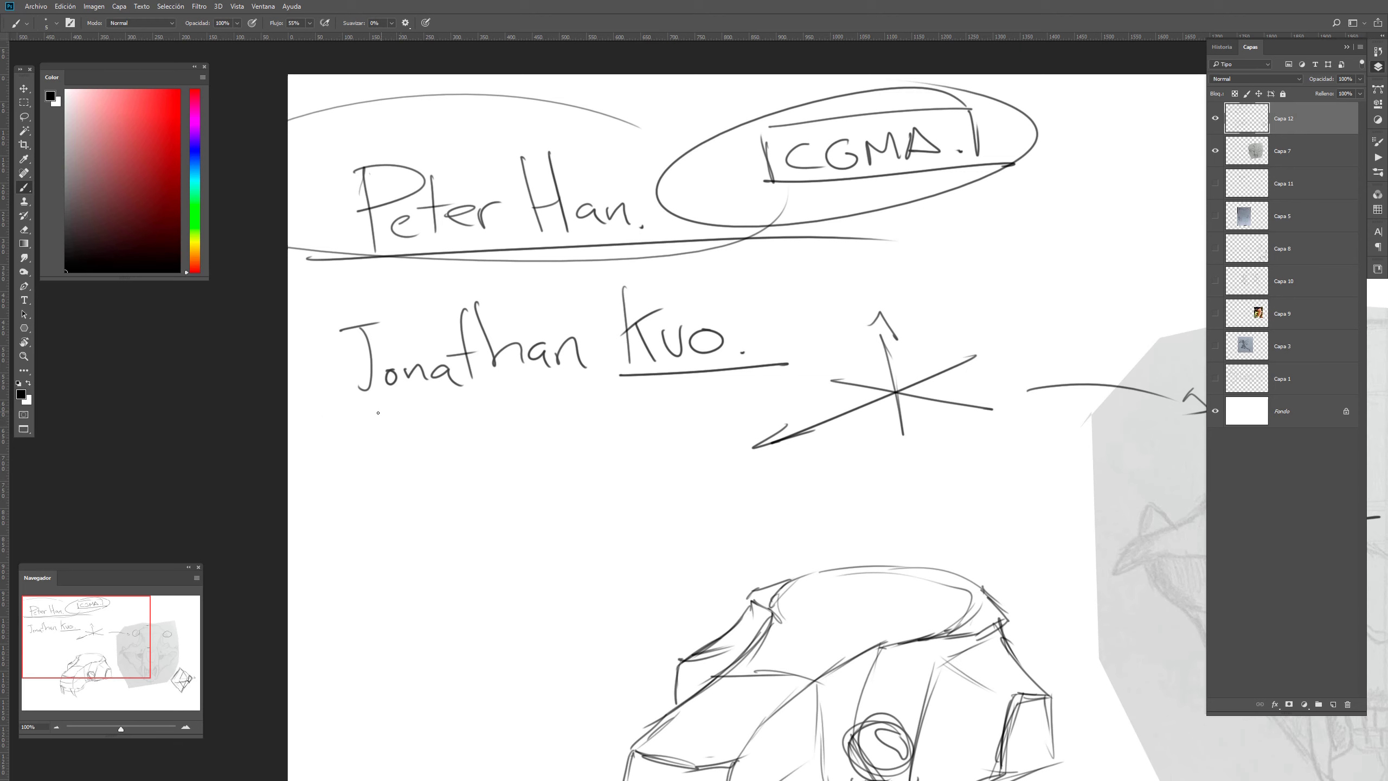
- Write the notes R. and Dino with an arrow under the second artist's name
{"action": "mouse_move", "coordinate": [344, 434]}
{"action": "left_mouse_down"}
{"action": "mouse_move", "coordinate": [426, 434]}
{"action": "mouse_move", "coordinate": [454, 418]}
{"action": "mouse_move", "coordinate": [459, 442]}
{"action": "mouse_move", "coordinate": [441, 485]}
{"action": "left_mouse_up"}
{"action": "left_click", "coordinate": [468, 438]}
{"action": "mouse_move", "coordinate": [431, 458]}
{"action": "left_mouse_down"}
{"action": "mouse_move", "coordinate": [472, 483]}
{"action": "mouse_move", "coordinate": [478, 460]}
{"action": "mouse_move", "coordinate": [519, 481]}
{"action": "left_mouse_up"}
{"action": "left_click_drag", "start_coordinate": [539, 466], "coordinate": [533, 466]}
- Add A.D. with a curved arrow below Dino, then hide Capa 12 and Capa 7
{"action": "left_click_drag", "start_coordinate": [377, 514], "coordinate": [416, 537]}
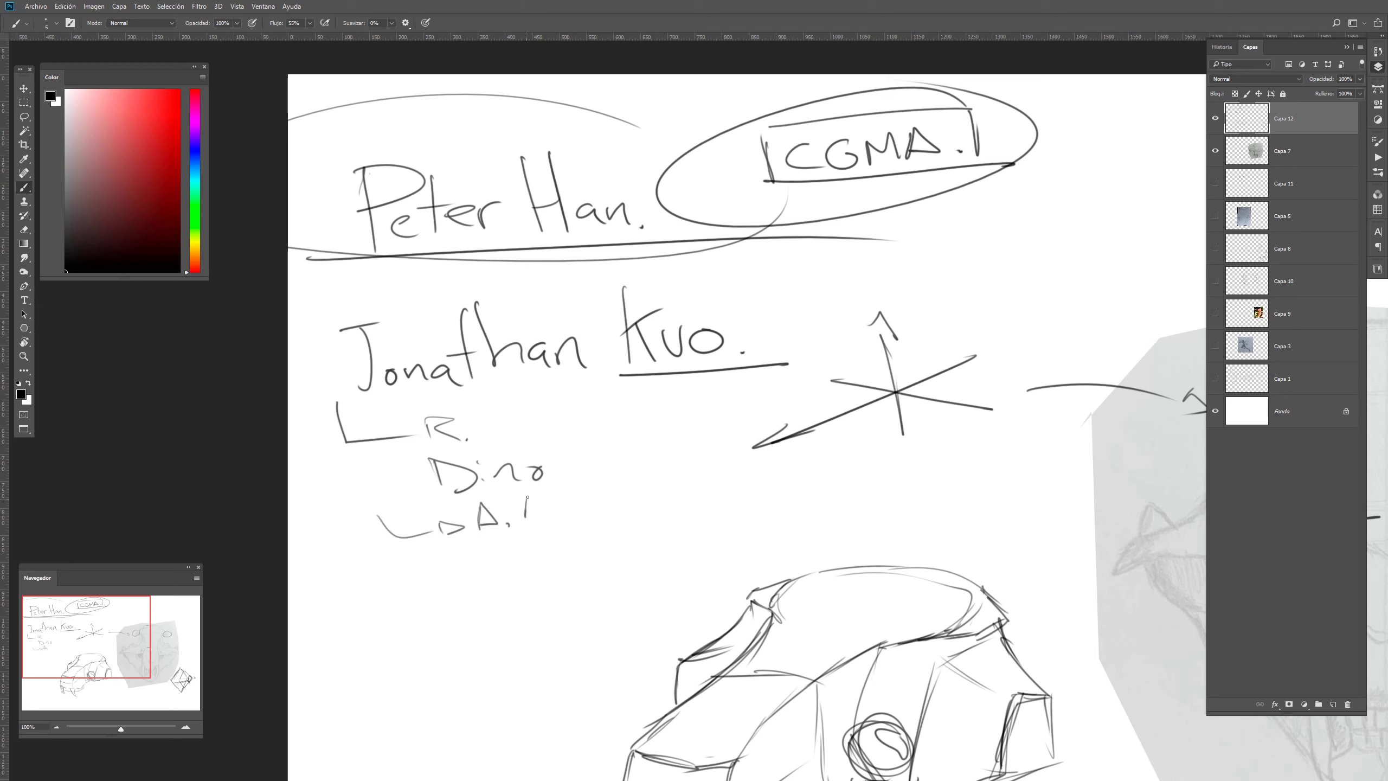
{"action": "left_click_drag", "start_coordinate": [527, 494], "coordinate": [526, 517]}
{"action": "mouse_move", "coordinate": [730, 507]}
{"action": "left_mouse_down"}
{"action": "mouse_move", "coordinate": [686, 427]}
{"action": "mouse_move", "coordinate": [661, 318]}
{"action": "mouse_move", "coordinate": [800, 441]}
{"action": "mouse_move", "coordinate": [824, 518]}
{"action": "left_mouse_up"}
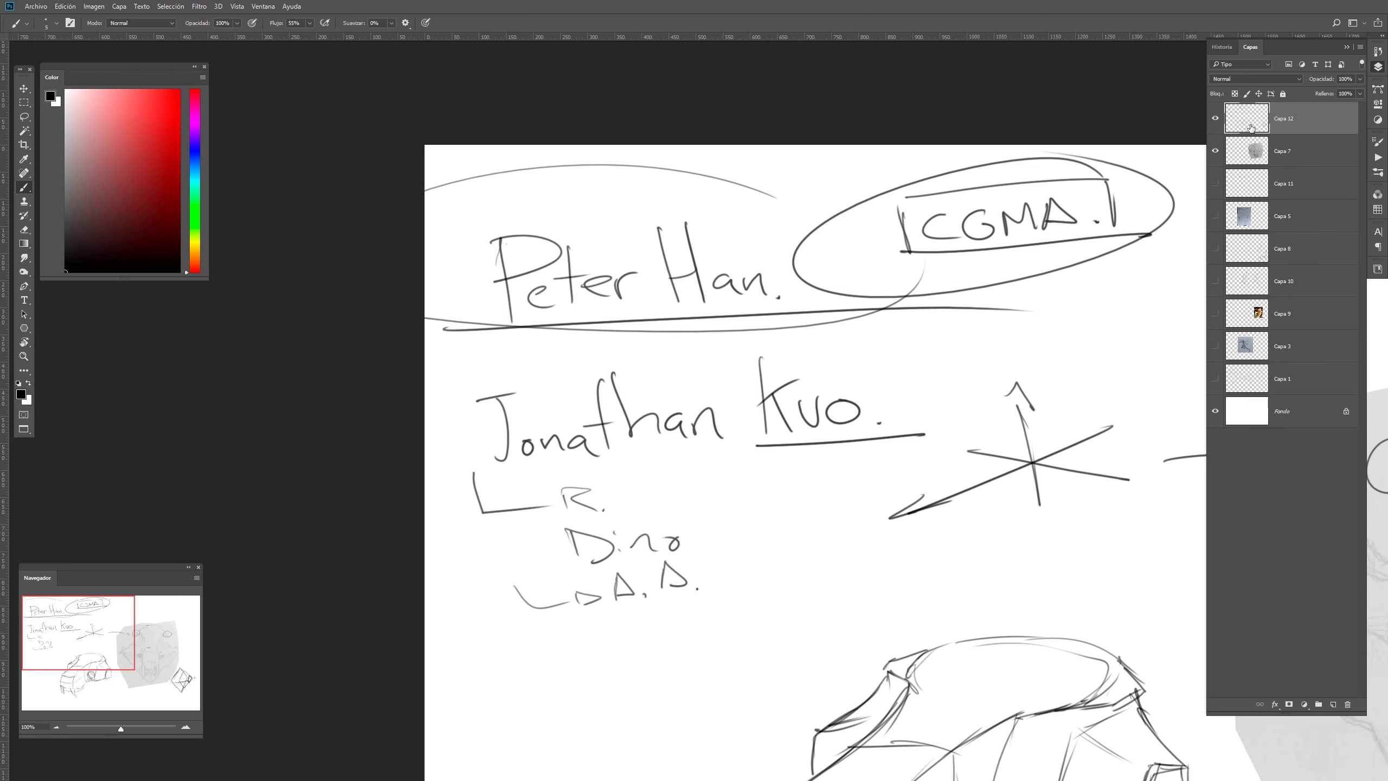
{"action": "left_click_drag", "start_coordinate": [1214, 147], "coordinate": [1213, 118]}
- Switch to Chrome's Gmail tab and open the forwarded email with the sketch attachments
{"action": "key", "text": "alt+Tab"}
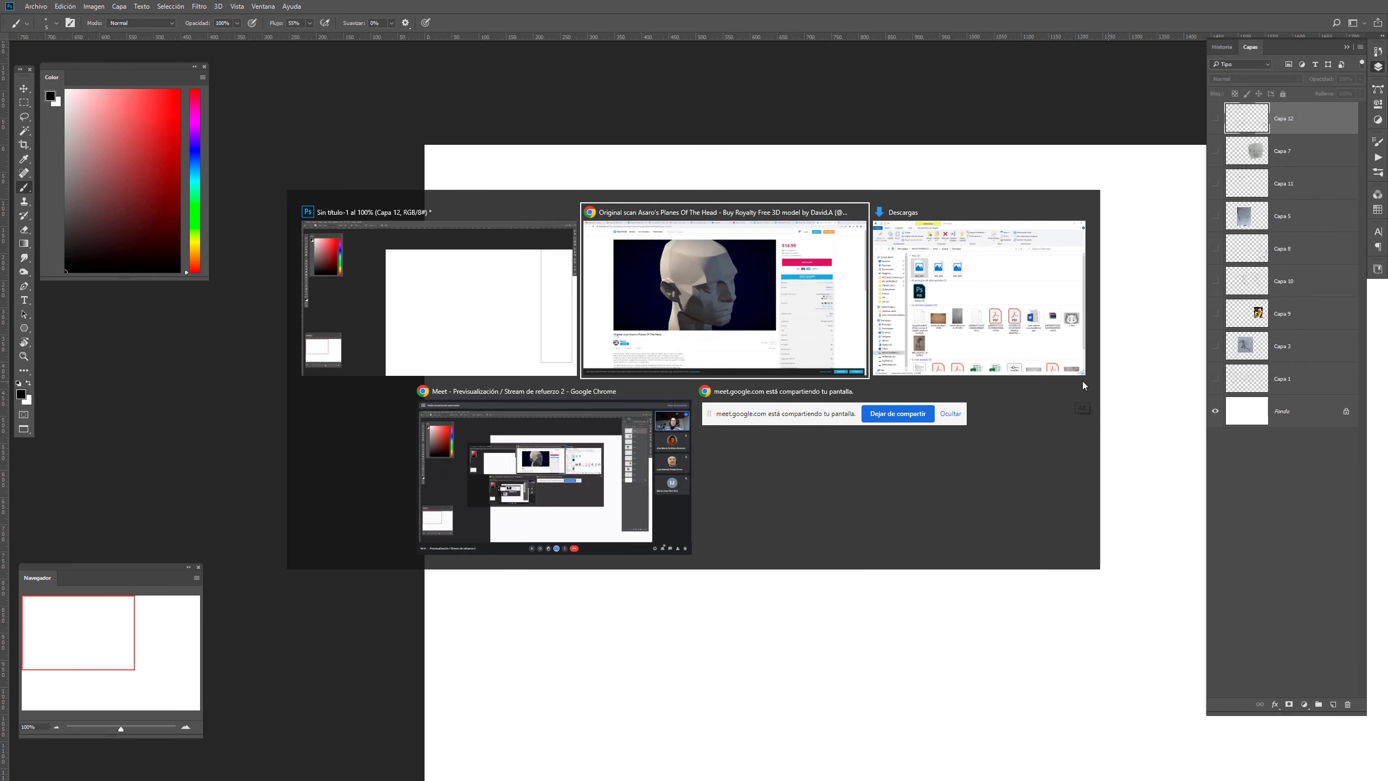
{"action": "key", "text": "ctrl+2"}
{"action": "key", "text": "ctrl+l"}
{"action": "type", "text": "gm"}
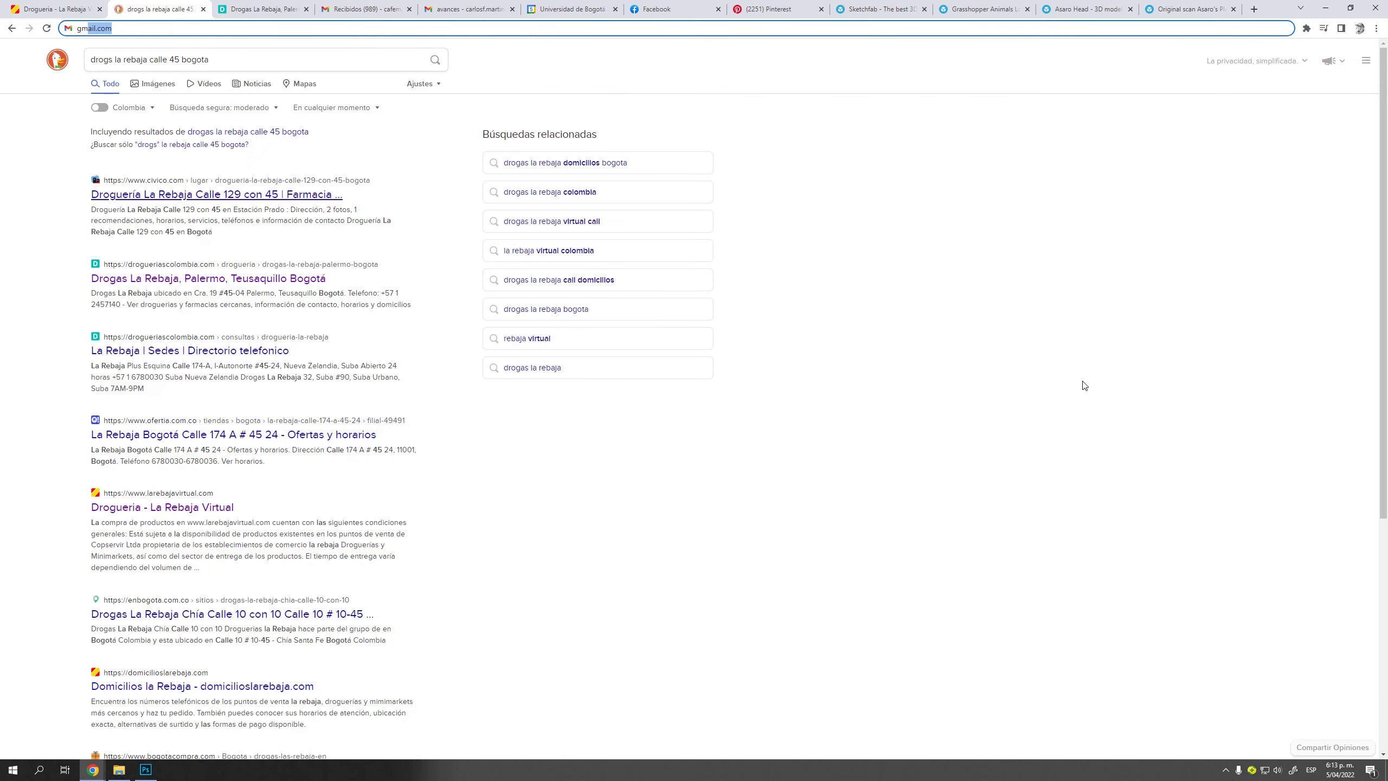
{"action": "key", "text": "ctrl+5"}
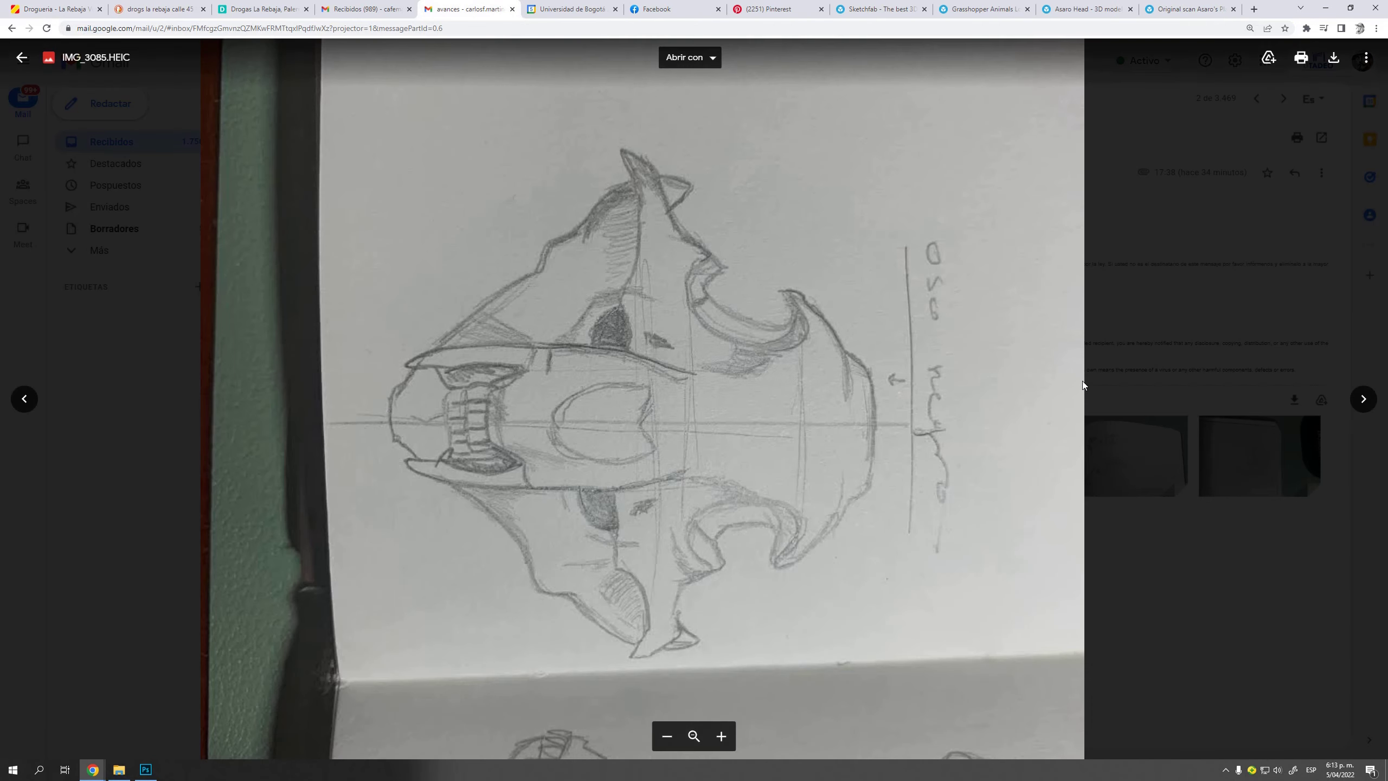
{"action": "key", "text": "Escape"}
{"action": "key", "text": "u"}
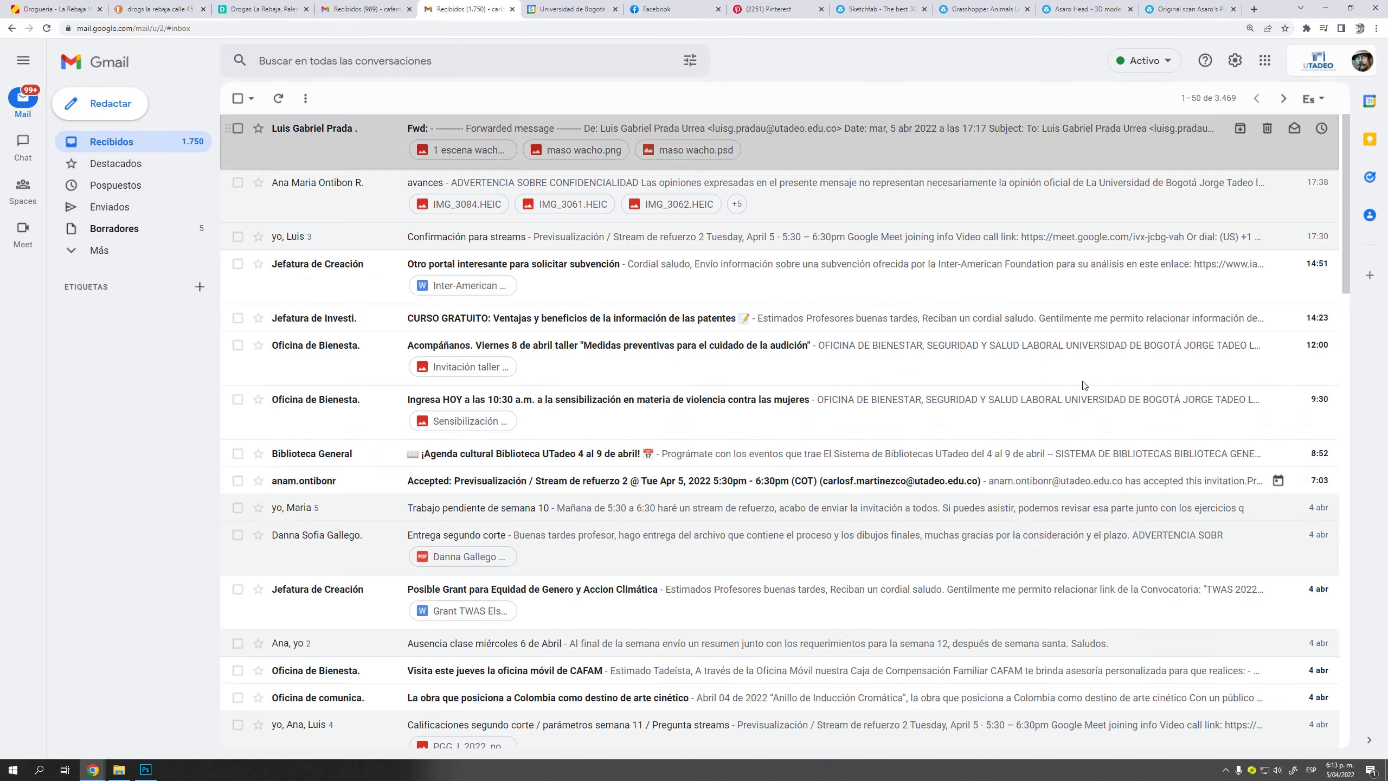
{"action": "key", "text": "Return"}
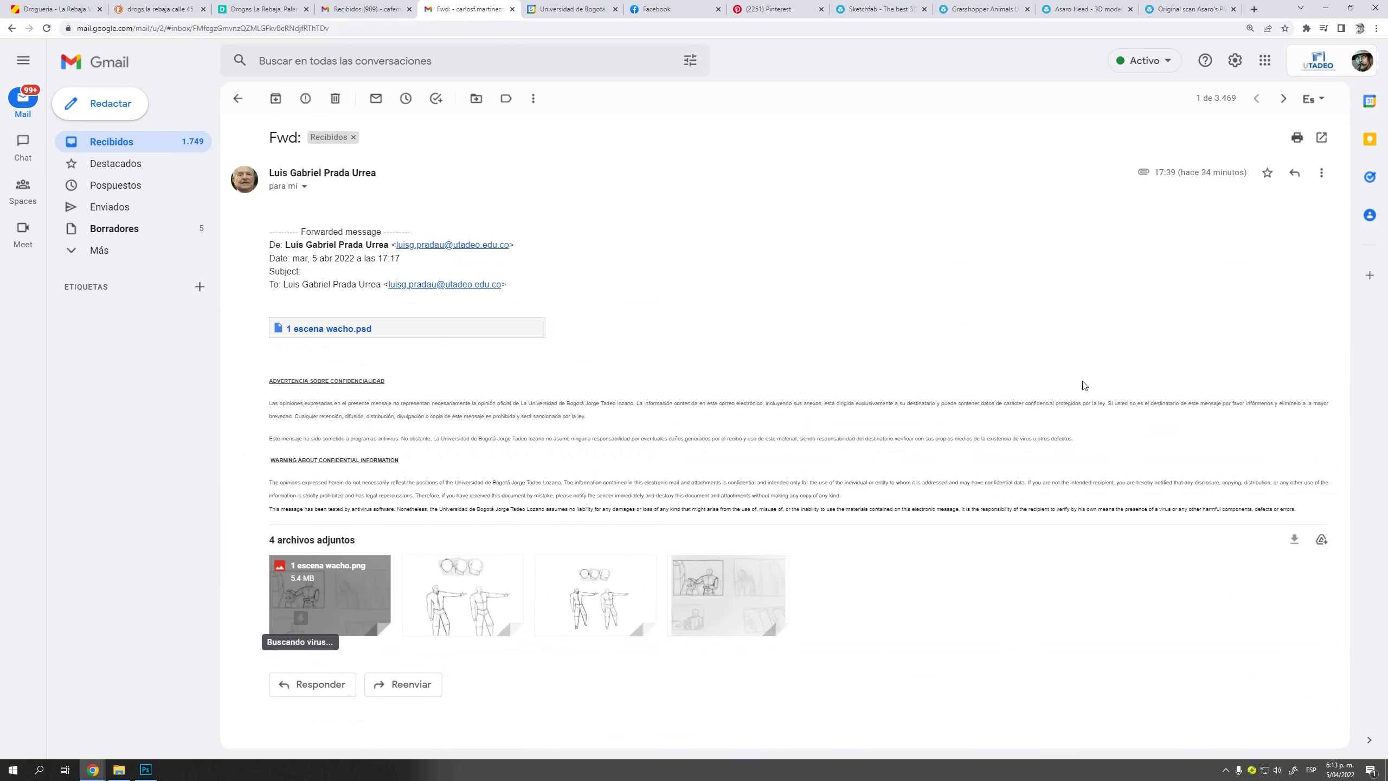
{"action": "key", "text": "Tab"}
{"action": "key", "text": "shift+Tab"}
{"action": "key", "text": "shift+Tab"}
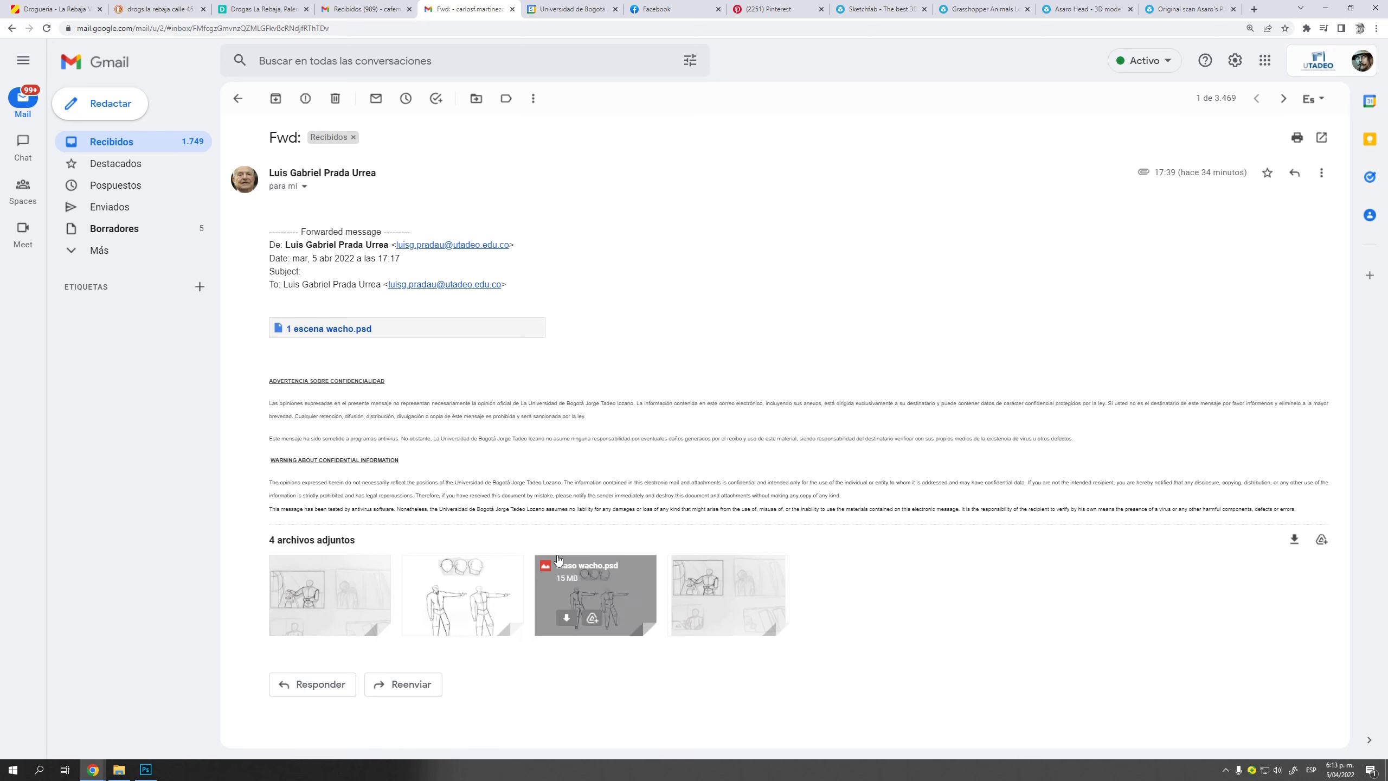
- Download the 1 escena wacho and maso wacho PNG attachments; the PSD download fails
{"action": "mouse_move", "coordinate": [480, 593]}
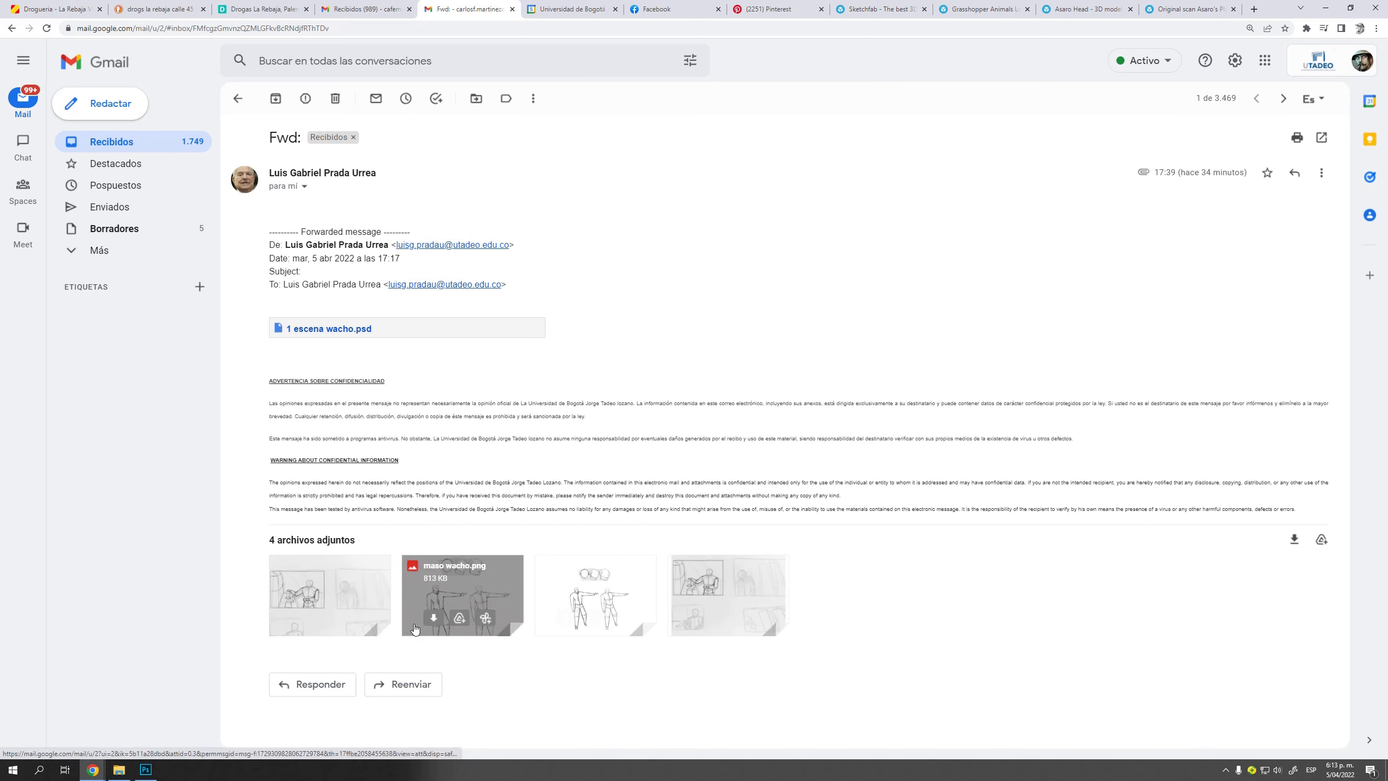
{"action": "left_click", "coordinate": [439, 619]}
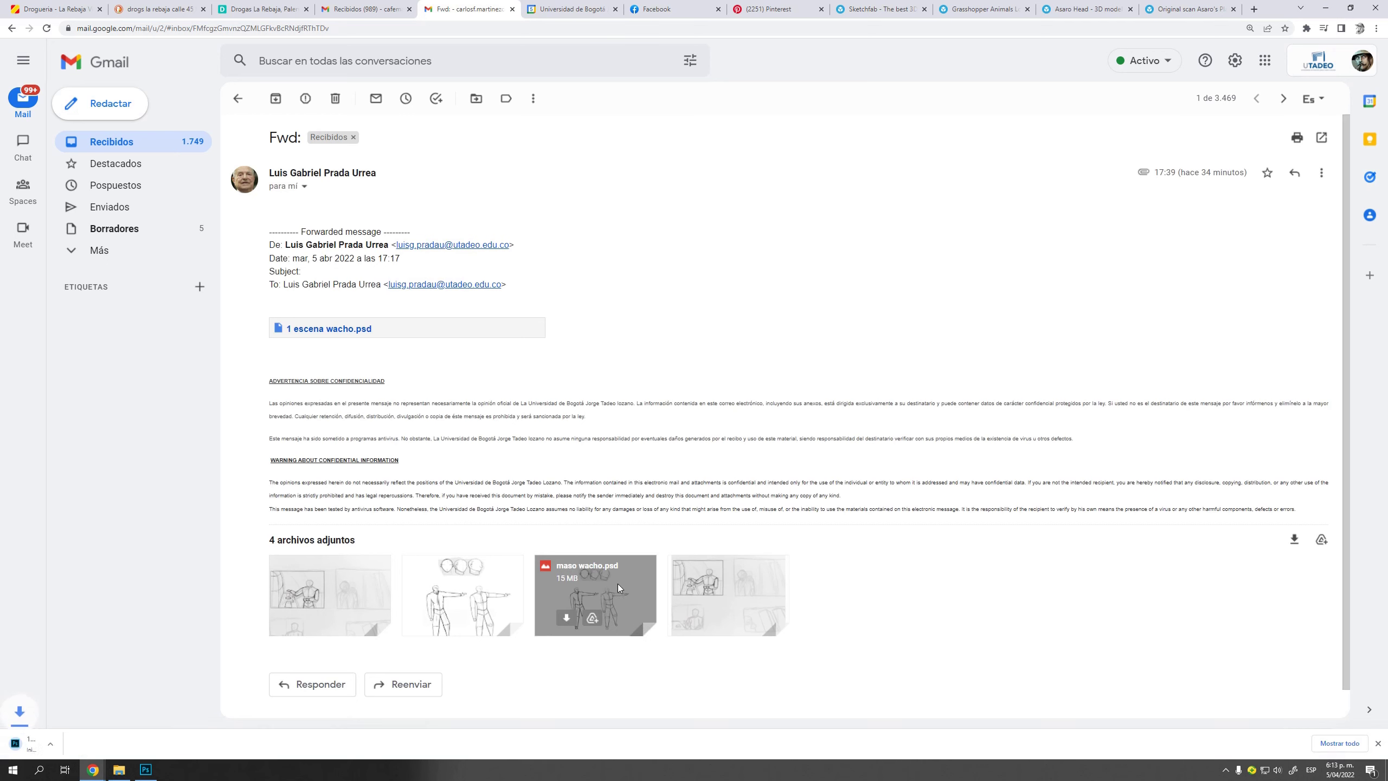
{"action": "left_click", "coordinate": [565, 621]}
{"action": "left_click", "coordinate": [696, 622]}
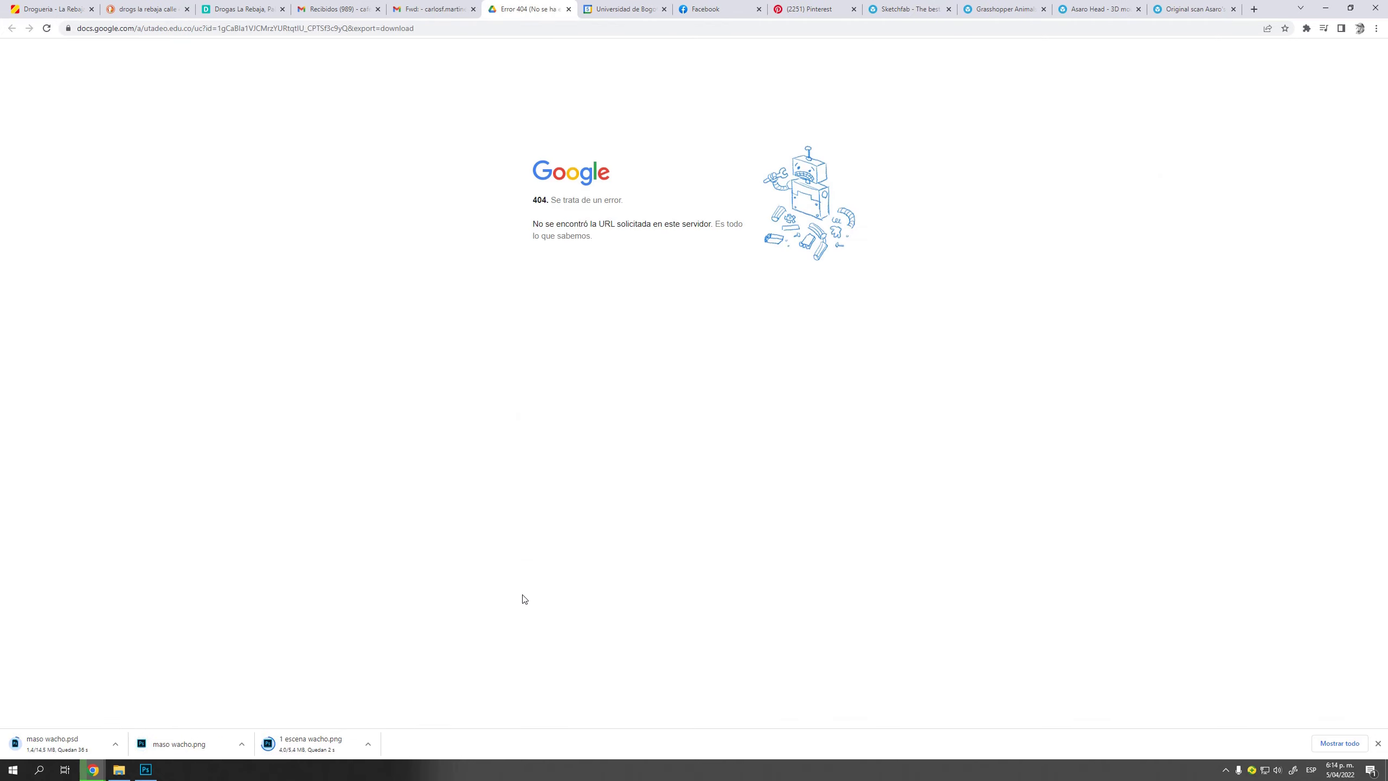
{"action": "key", "text": "ctrl+w"}
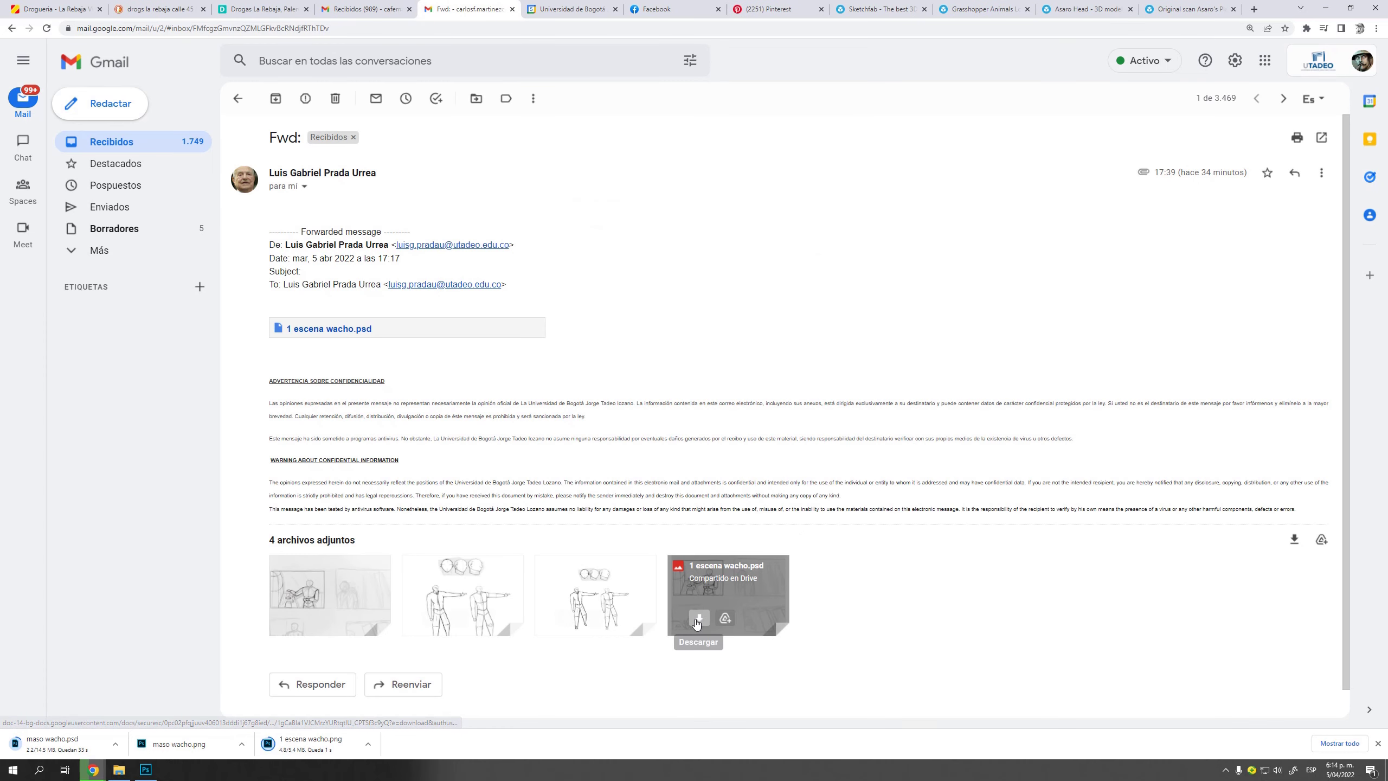
{"action": "left_click", "coordinate": [696, 625]}
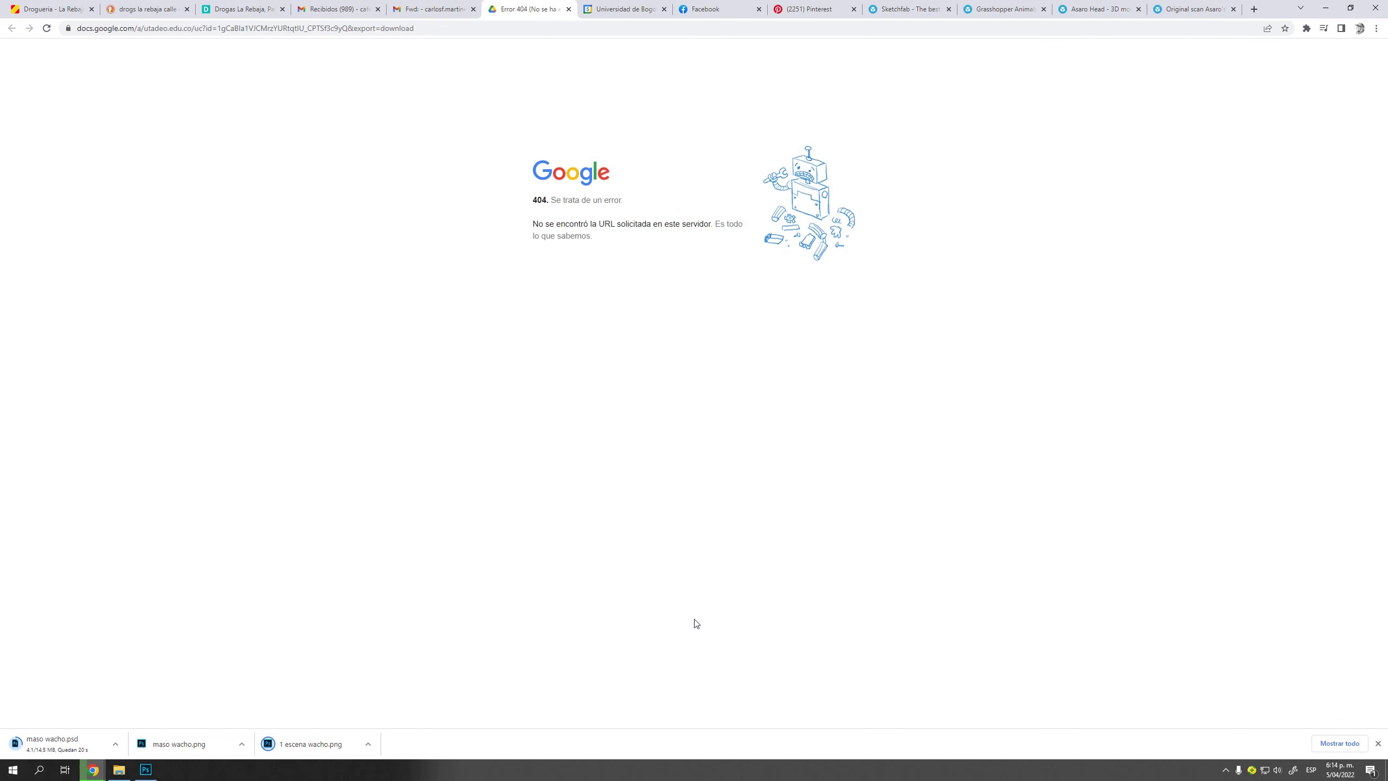
{"action": "key", "text": "ctrl+w"}
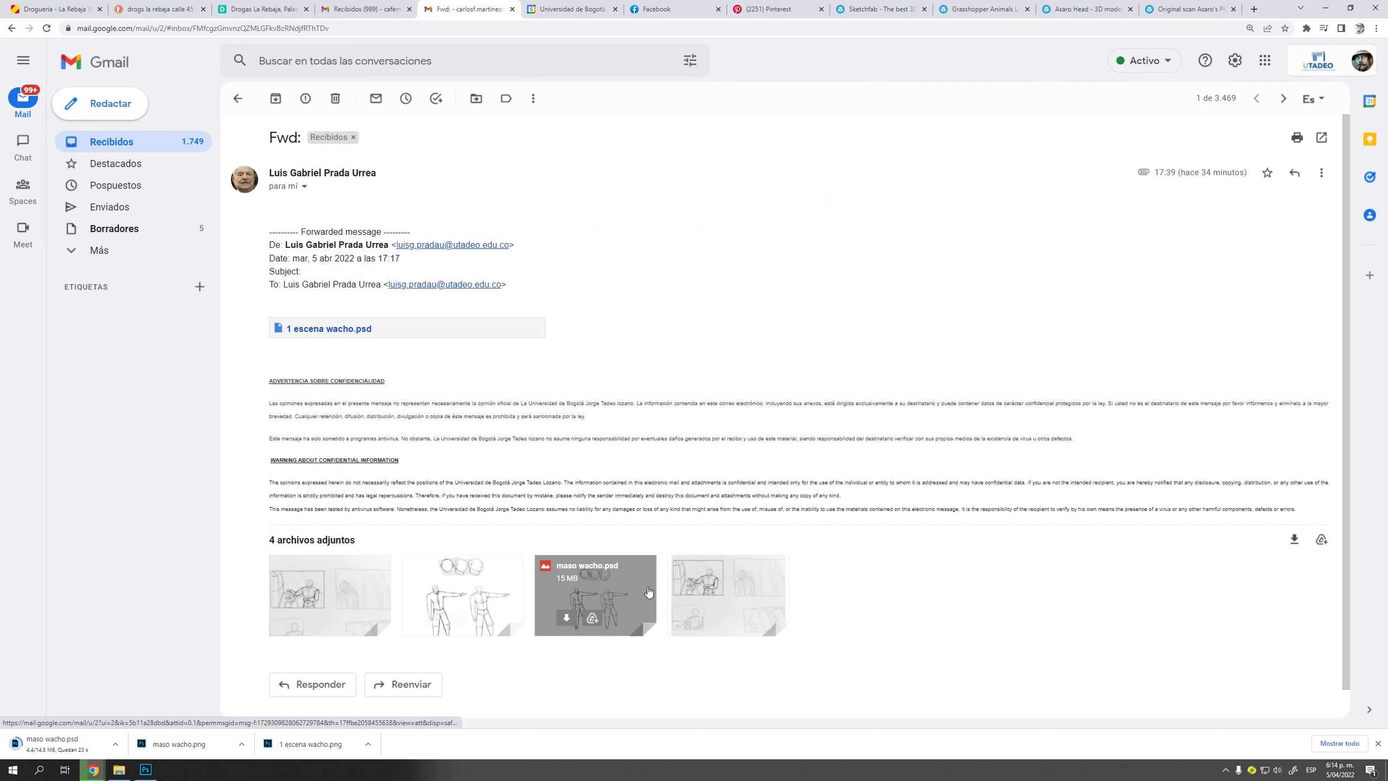
- Cancel the maso wacho.psd download and show the downloaded PNGs in the Downloads folder
{"action": "left_click", "coordinate": [116, 745]}
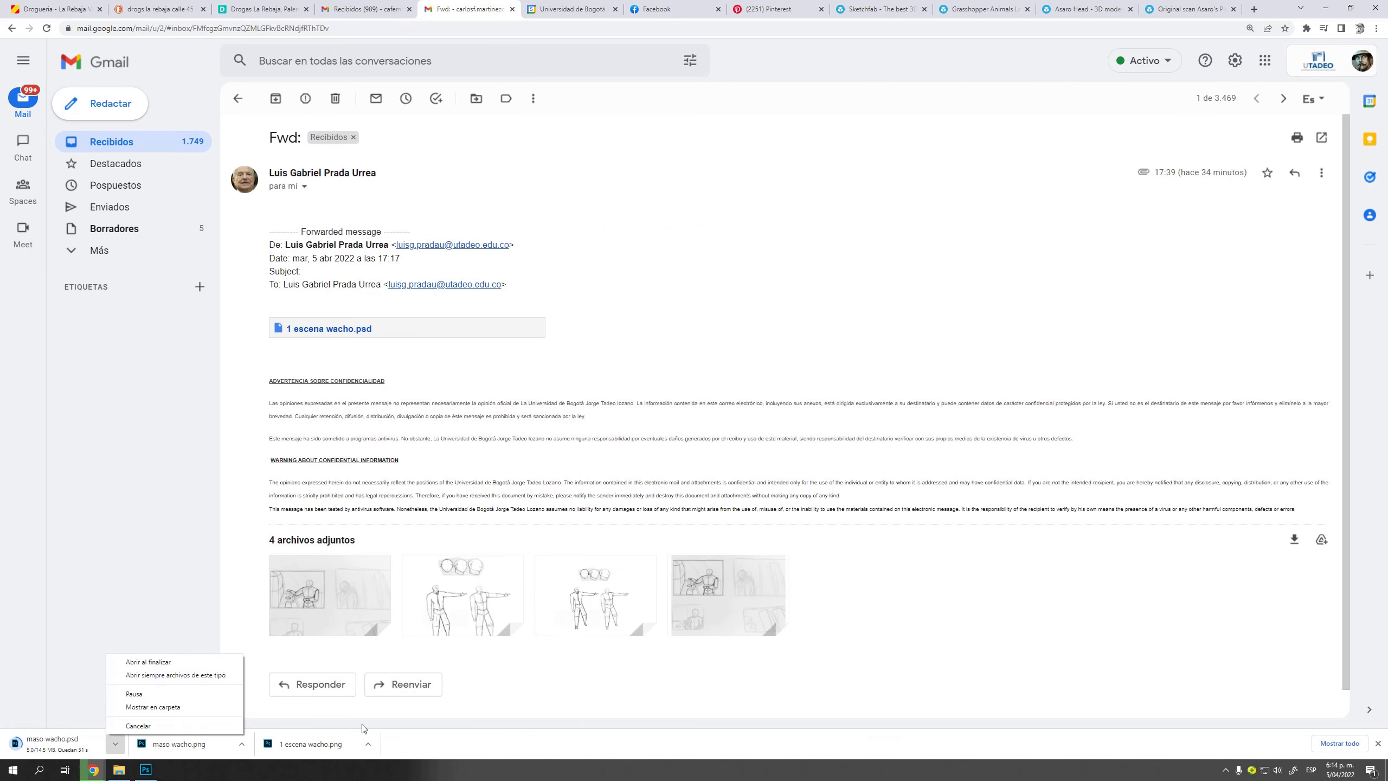
{"action": "left_click", "coordinate": [549, 665]}
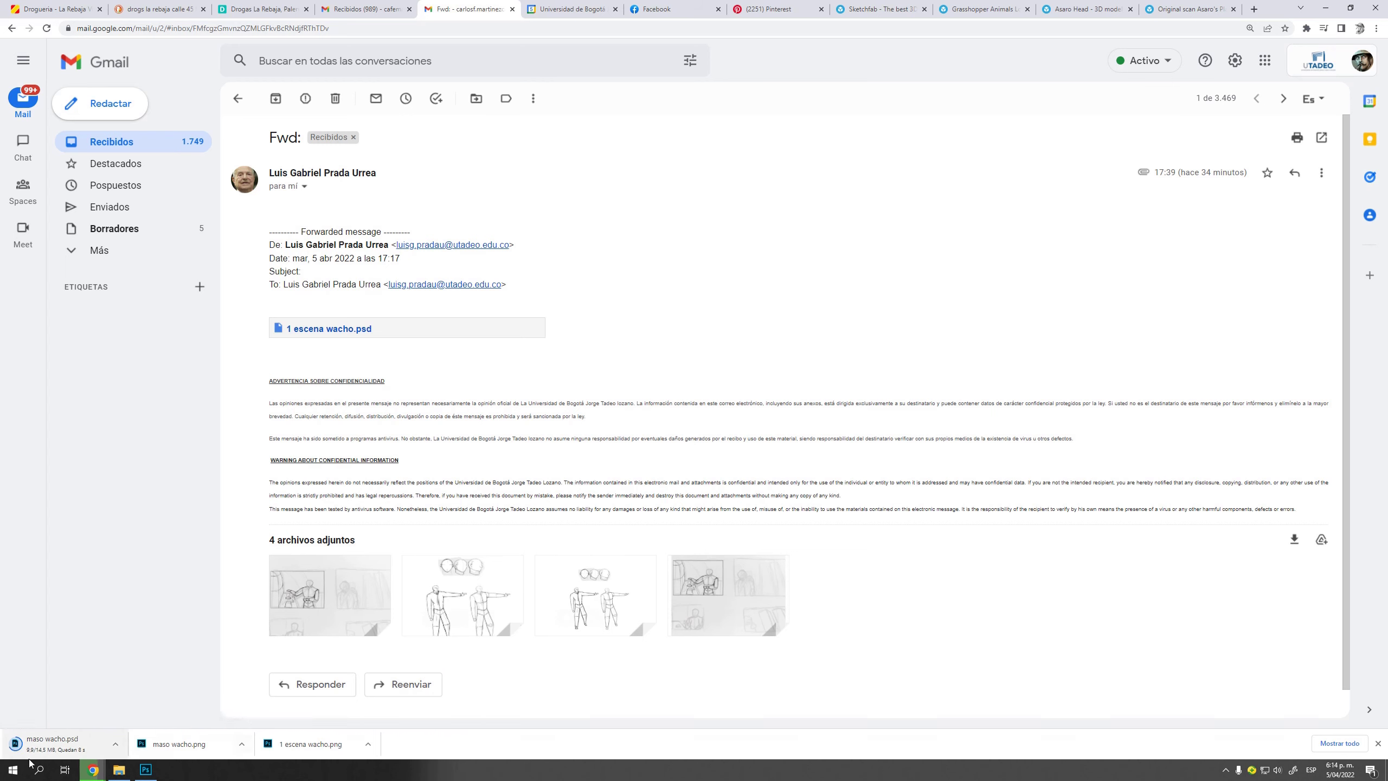
{"action": "left_click", "coordinate": [117, 744]}
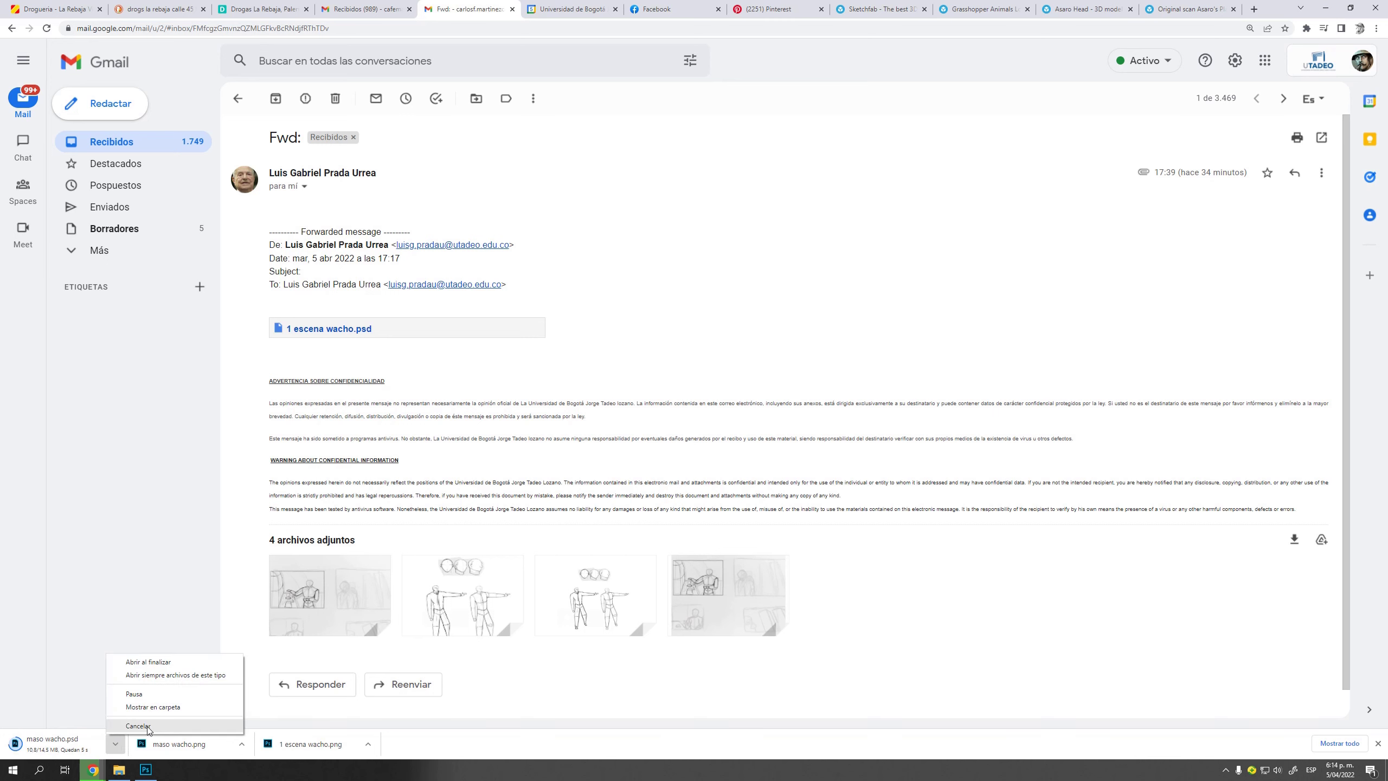
{"action": "left_click", "coordinate": [139, 725]}
{"action": "left_click", "coordinate": [237, 744]}
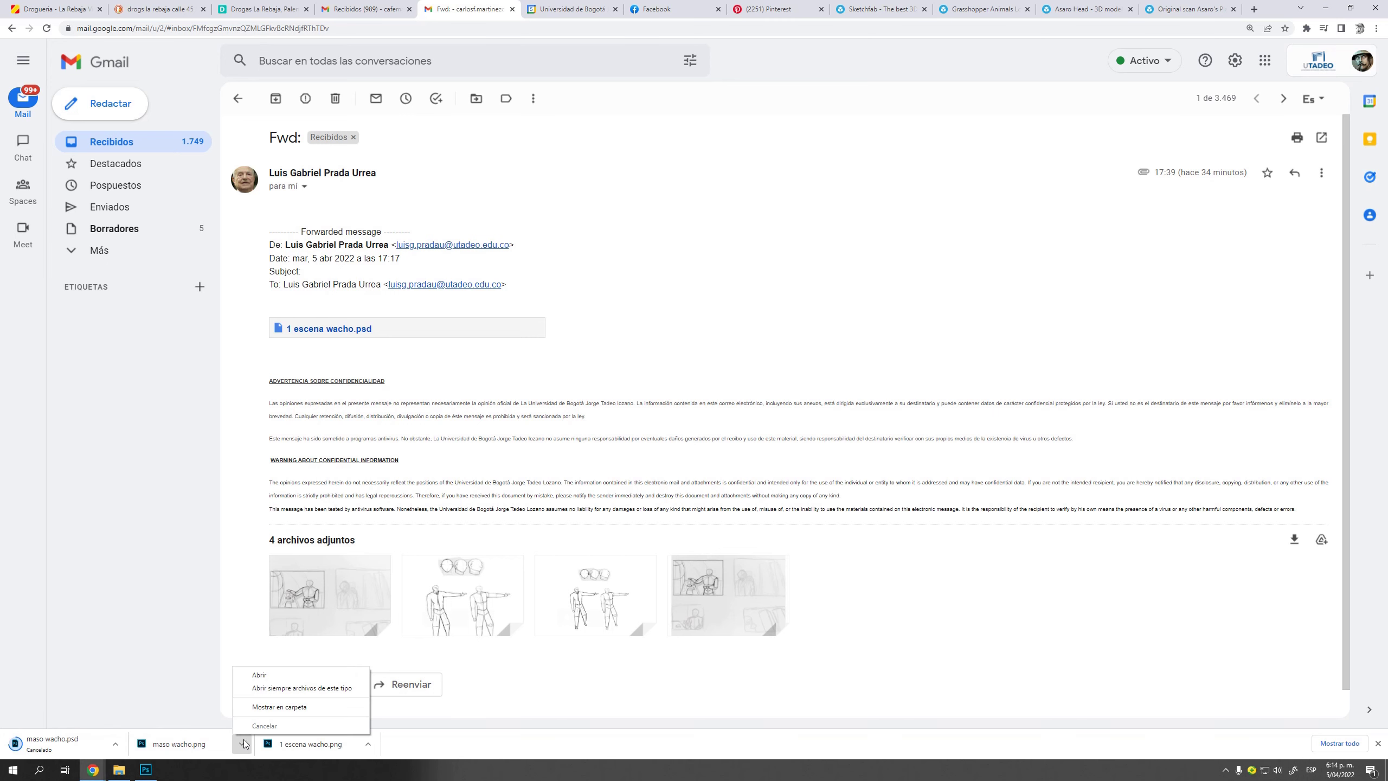
{"action": "left_click", "coordinate": [273, 713]}
{"action": "left_click", "coordinate": [406, 375], "text": "ctrl"}
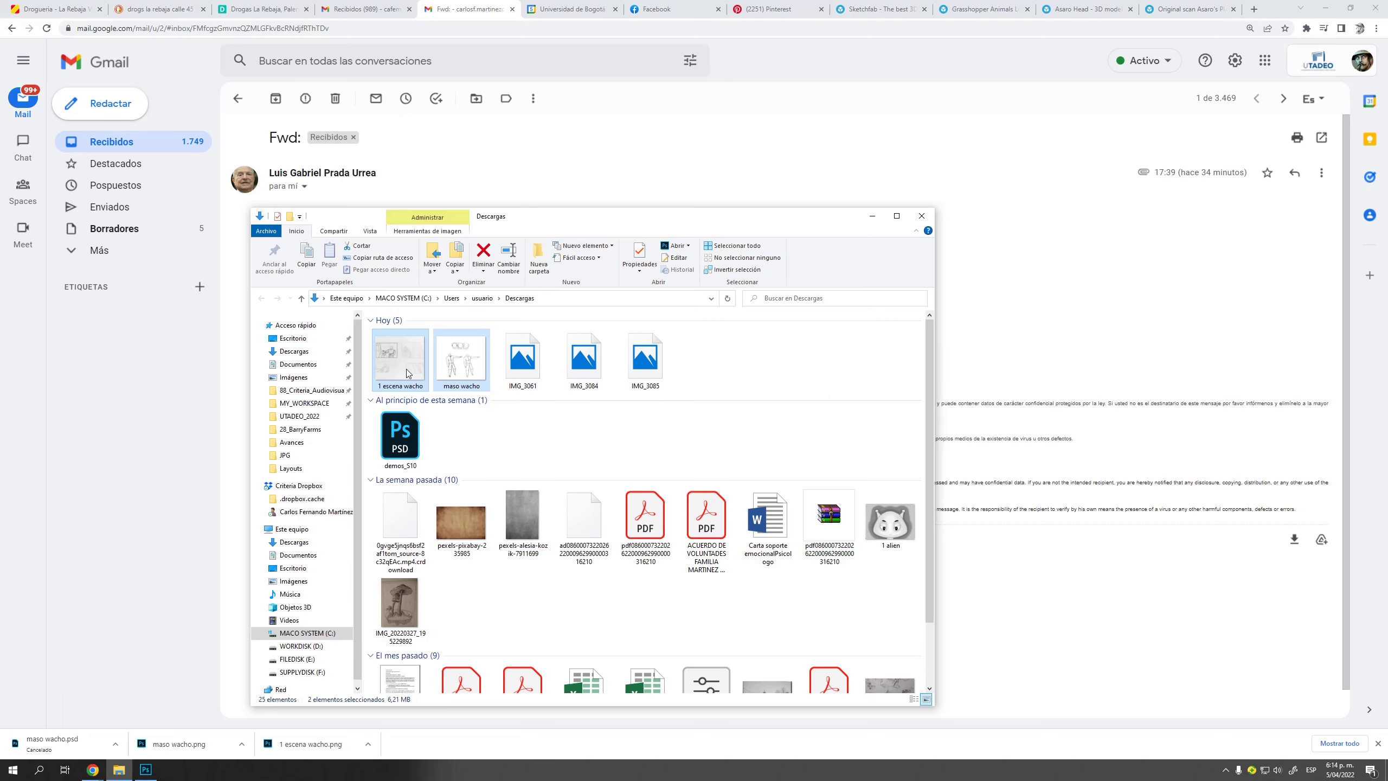
- Drag the maso wacho and 1 escena wacho images into the Photoshop canvas and commit both
{"action": "key", "text": "alt+Tab"}
{"action": "left_click_drag", "start_coordinate": [406, 375], "coordinate": [1008, 423]}
{"action": "key", "text": "alt+Tab"}
{"action": "key", "text": "Return"}
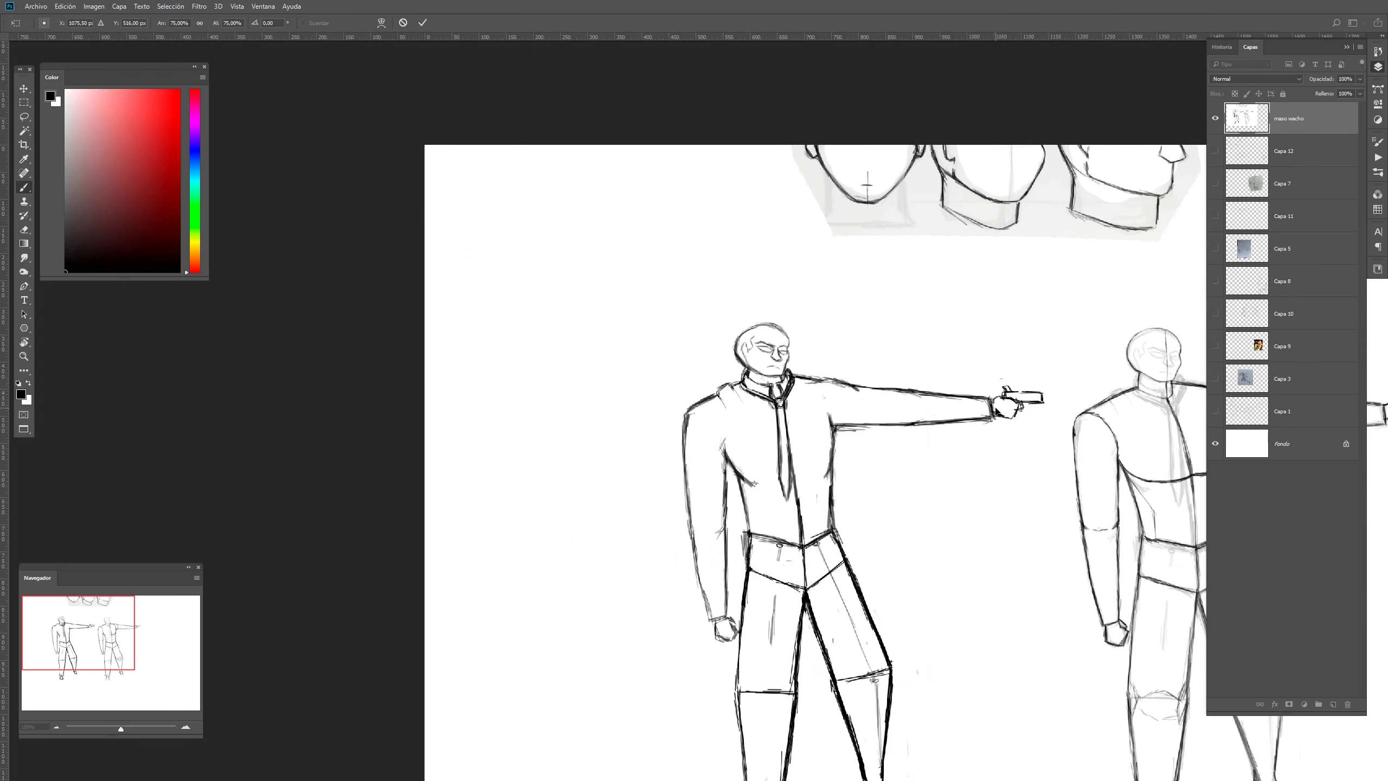
{"action": "key", "text": "Return"}
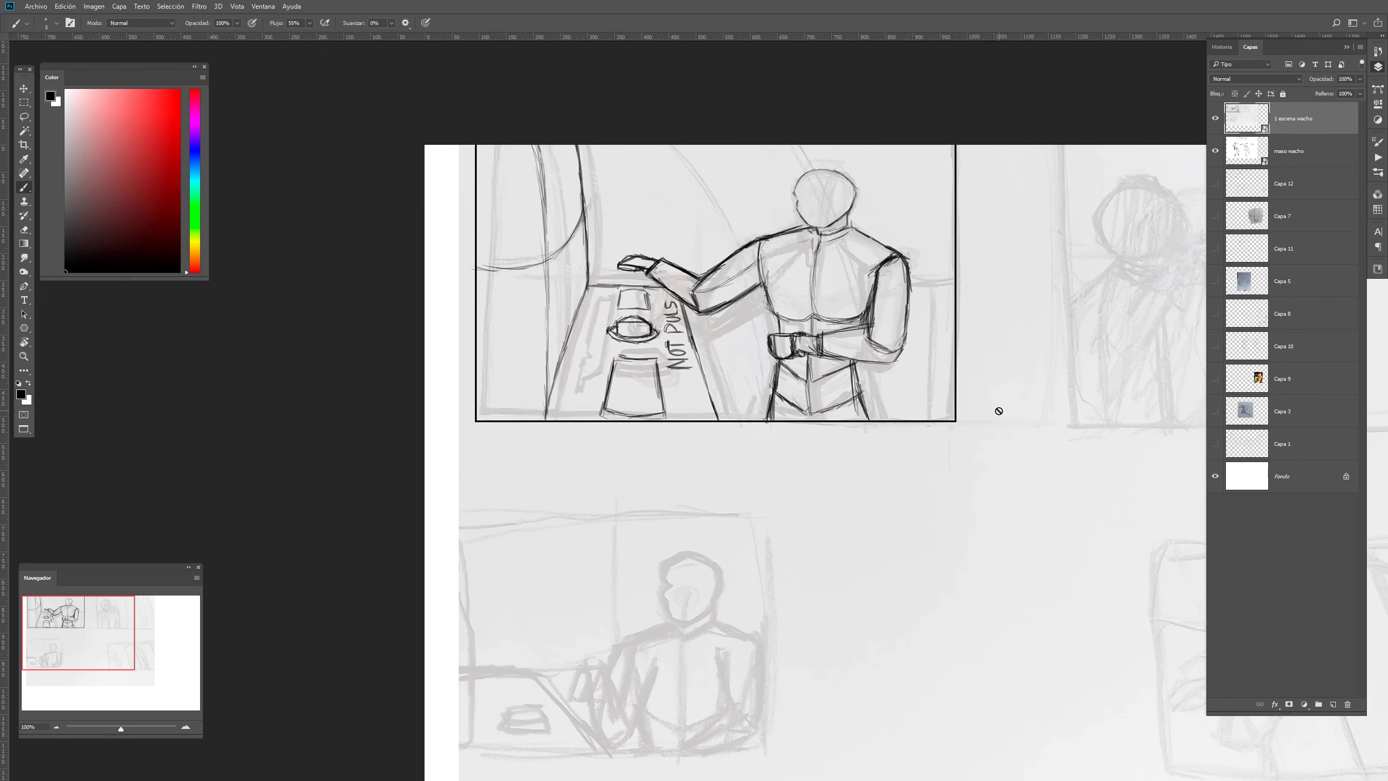
- Hide the 1 escena wacho storyboard layer and move the figure sketches slightly down
{"action": "key", "text": "z"}
{"action": "left_click", "coordinate": [871, 450], "text": "alt"}
{"action": "left_click", "coordinate": [872, 449], "text": "alt"}
{"action": "left_click", "coordinate": [872, 450], "text": "alt"}
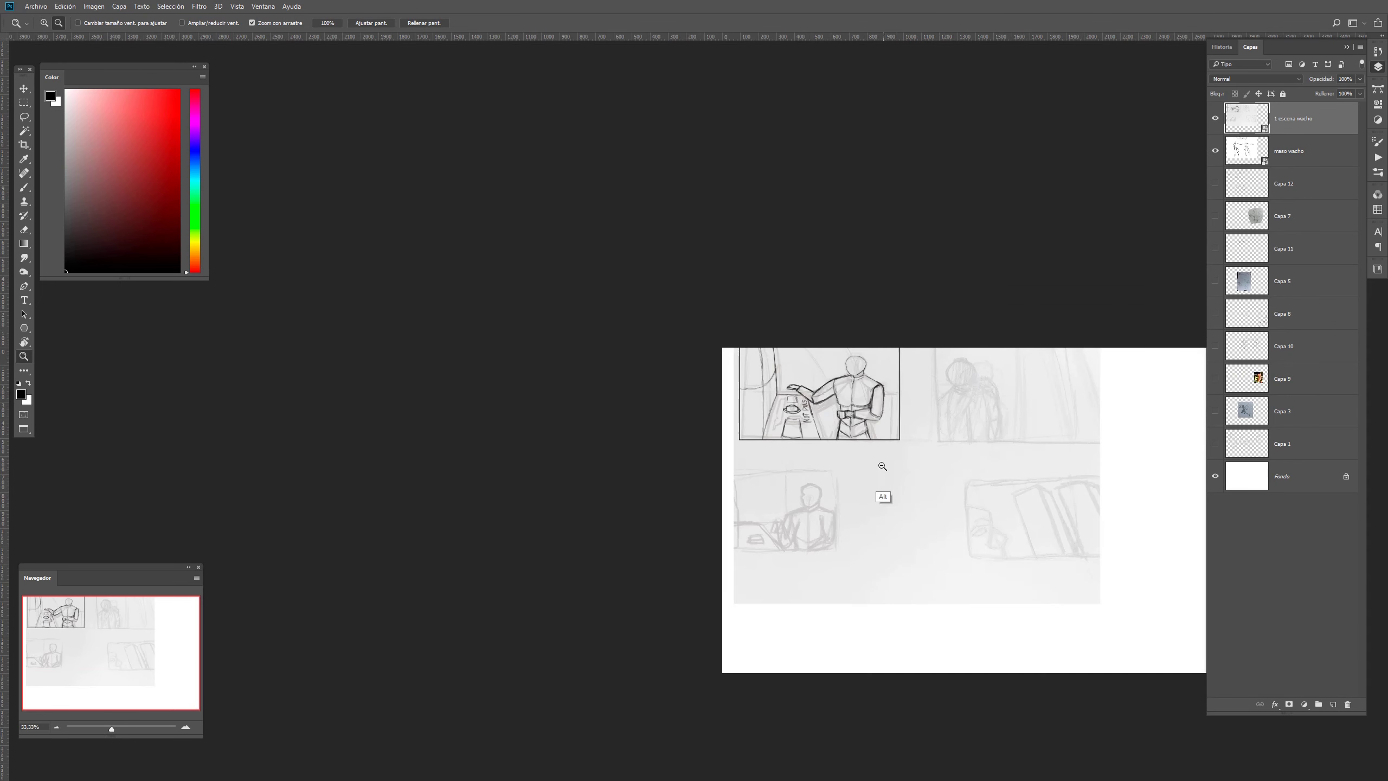
{"action": "left_click_drag", "start_coordinate": [997, 459], "coordinate": [812, 378]}
{"action": "key", "text": "v"}
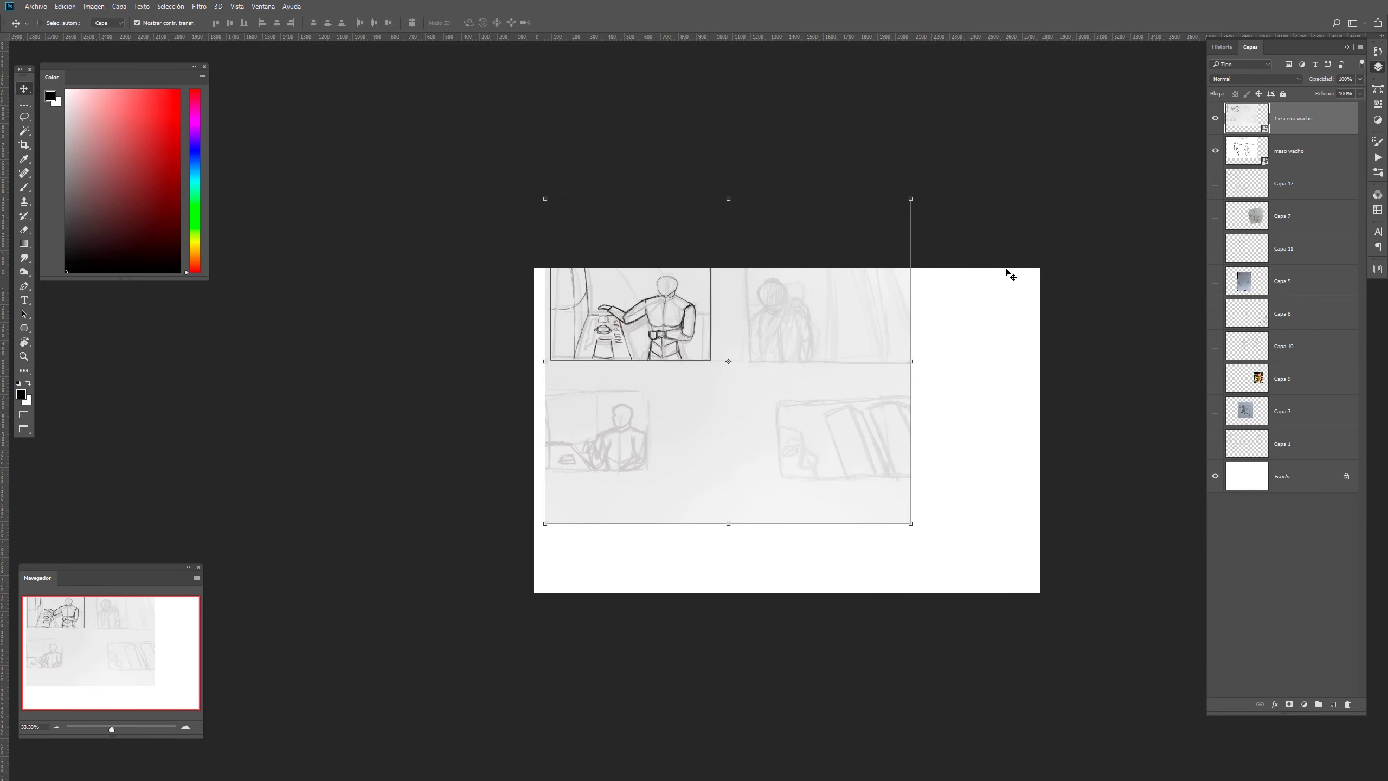
{"action": "key", "text": "z"}
{"action": "left_click", "coordinate": [820, 377]}
{"action": "key", "text": "v"}
{"action": "left_click", "coordinate": [1281, 149]}
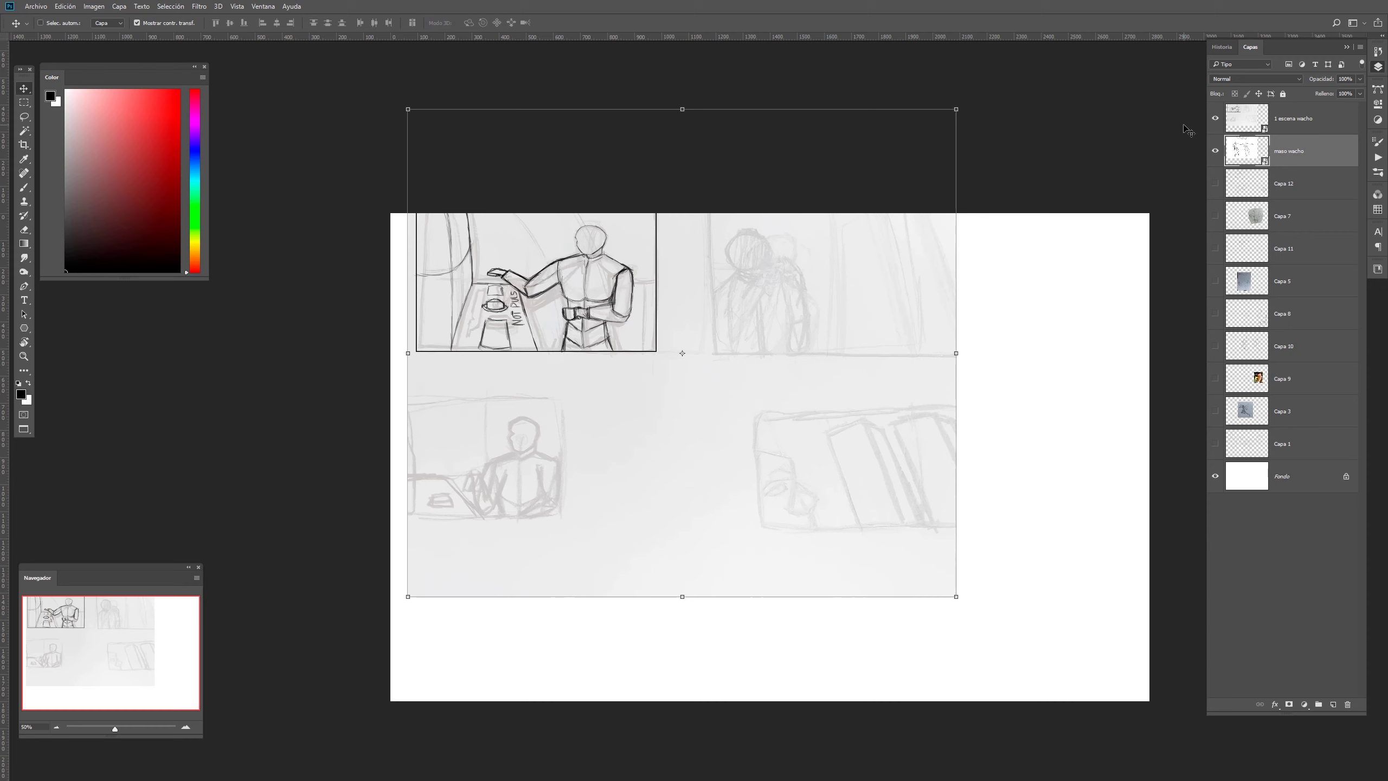
{"action": "key", "text": "ctrl"}
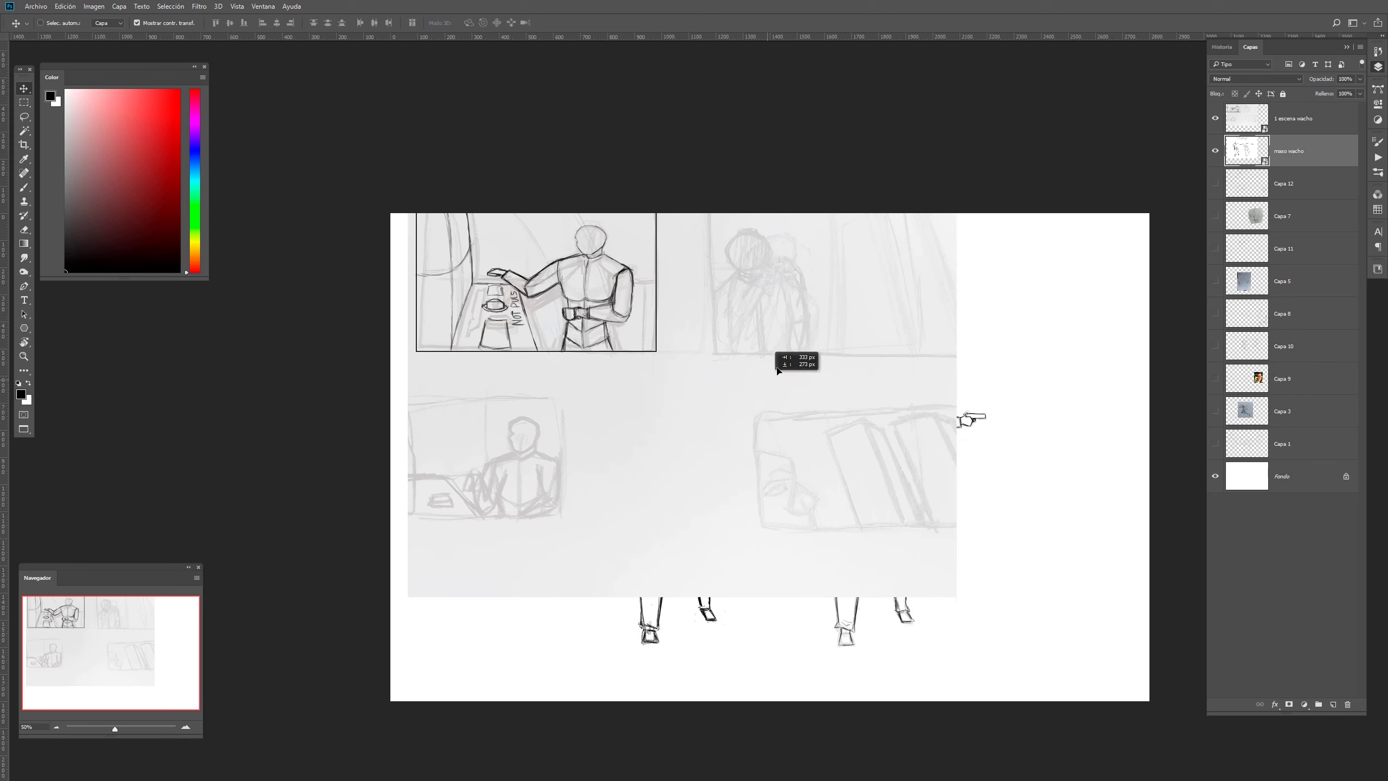
{"action": "left_click", "coordinate": [1215, 118]}
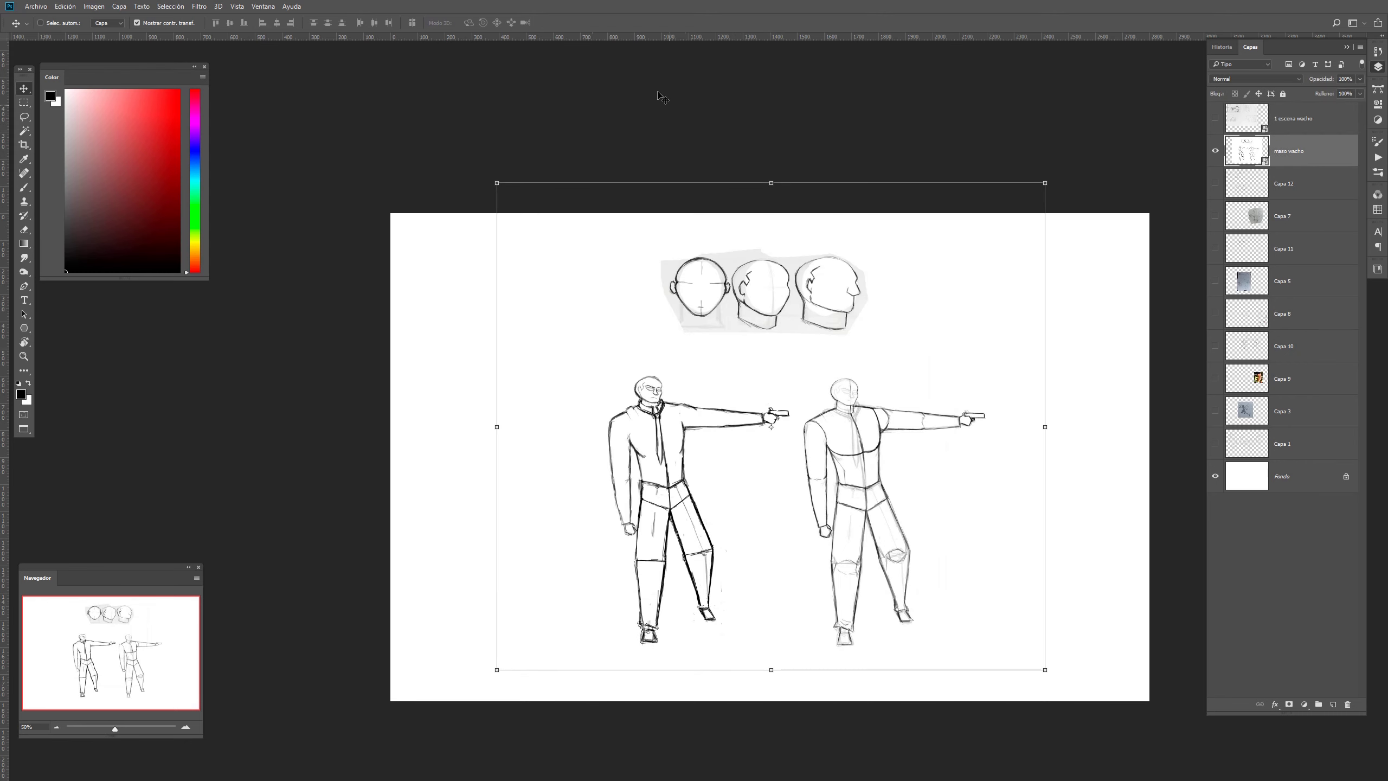
{"action": "left_click_drag", "start_coordinate": [724, 364], "coordinate": [774, 428]}
- Zoom to 66.67% on the character sheet and fade maso wacho to 20% opacity
{"action": "key", "text": "z"}
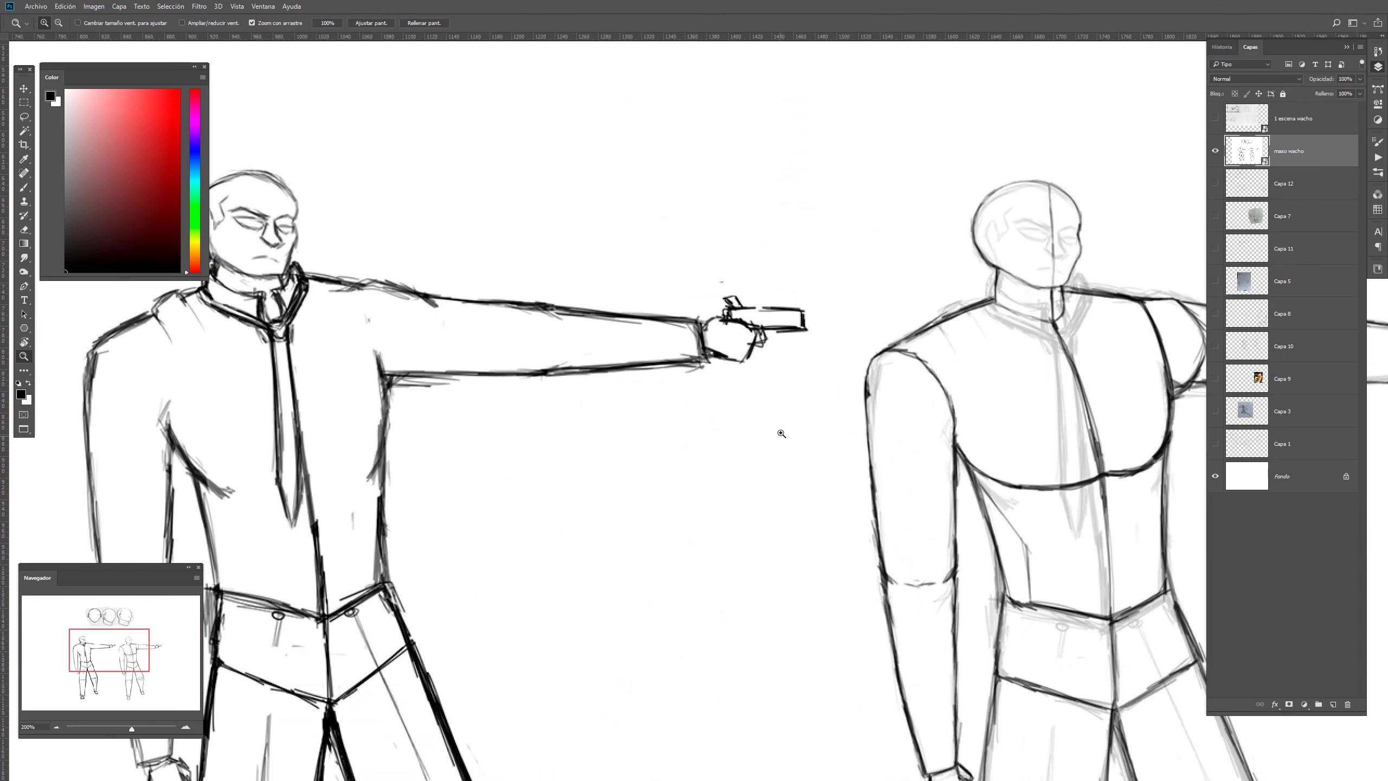
{"action": "left_click_drag", "start_coordinate": [1043, 208], "coordinate": [807, 325]}
{"action": "scroll", "coordinate": [807, 324], "scroll_direction": "left", "scroll_amount": 6}
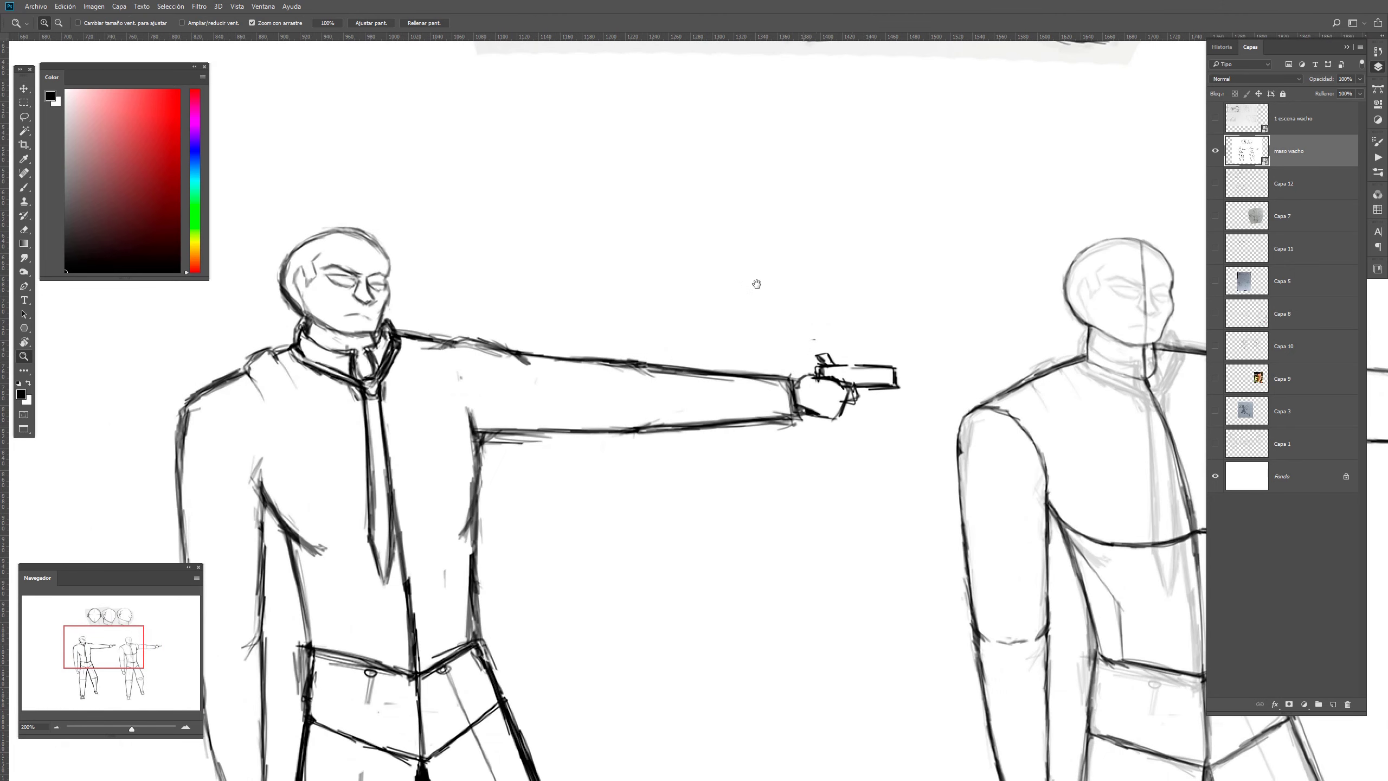
{"action": "left_click", "coordinate": [806, 343], "text": "alt"}
{"action": "left_click", "coordinate": [809, 340], "text": "alt"}
{"action": "left_click", "coordinate": [806, 343]}
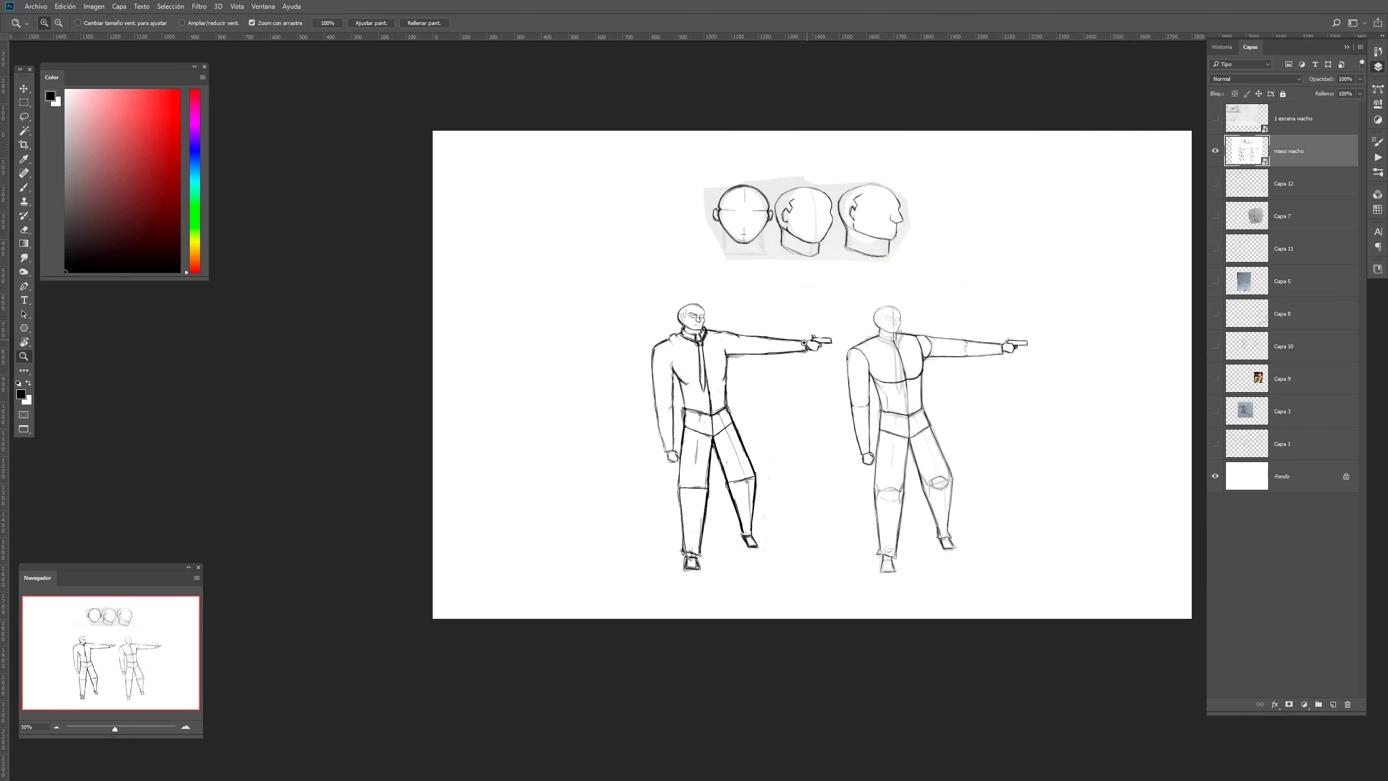
{"action": "left_click", "coordinate": [816, 332]}
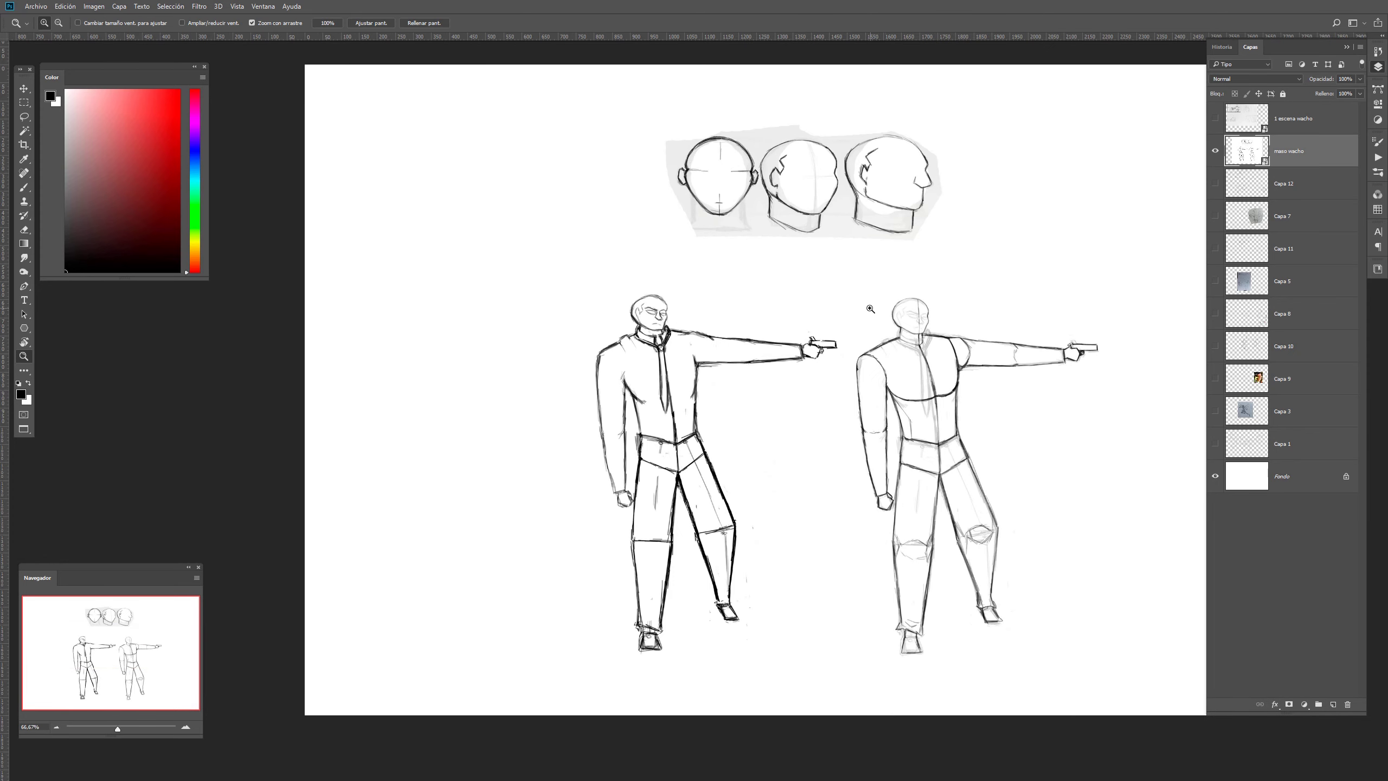
{"action": "left_click_drag", "start_coordinate": [931, 317], "coordinate": [786, 345]}
{"action": "key", "text": "v"}
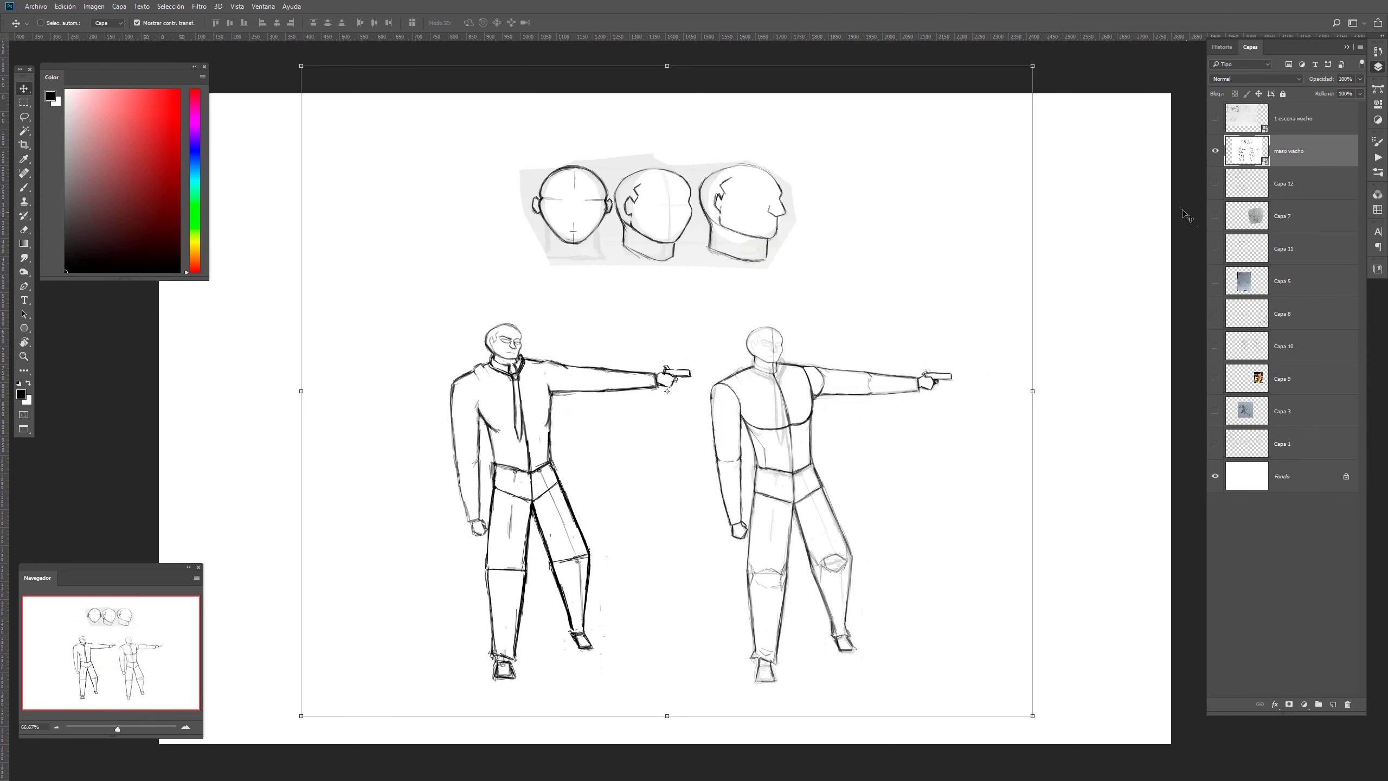
{"action": "key", "text": "2"}
- Zoom to 100% and center the left gunman figure with the Brush selected
{"action": "key", "text": "z"}
{"action": "left_click", "coordinate": [828, 434]}
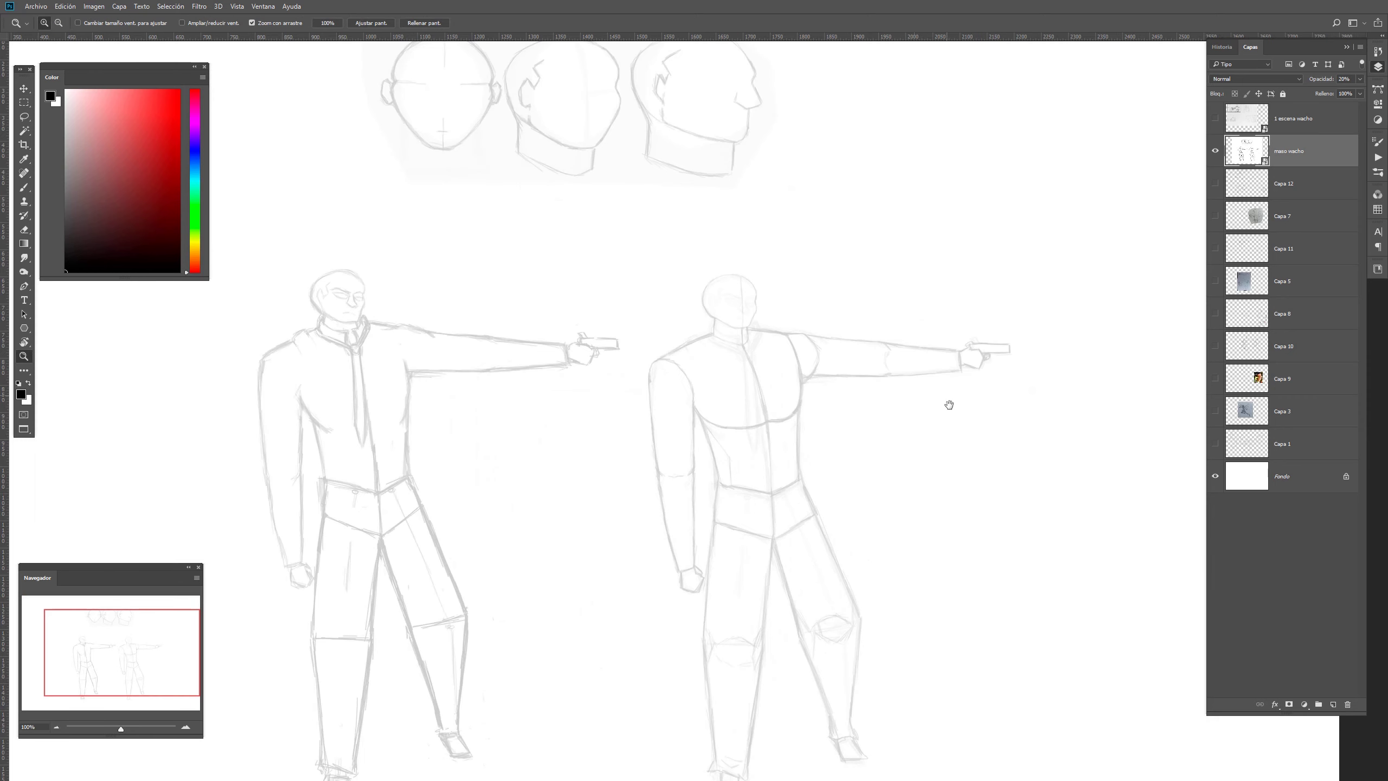
{"action": "mouse_move", "coordinate": [949, 405]}
{"action": "left_mouse_down"}
{"action": "mouse_move", "coordinate": [778, 279]}
{"action": "mouse_move", "coordinate": [772, 435]}
{"action": "mouse_move", "coordinate": [892, 372]}
{"action": "mouse_move", "coordinate": [875, 356]}
{"action": "left_mouse_up"}
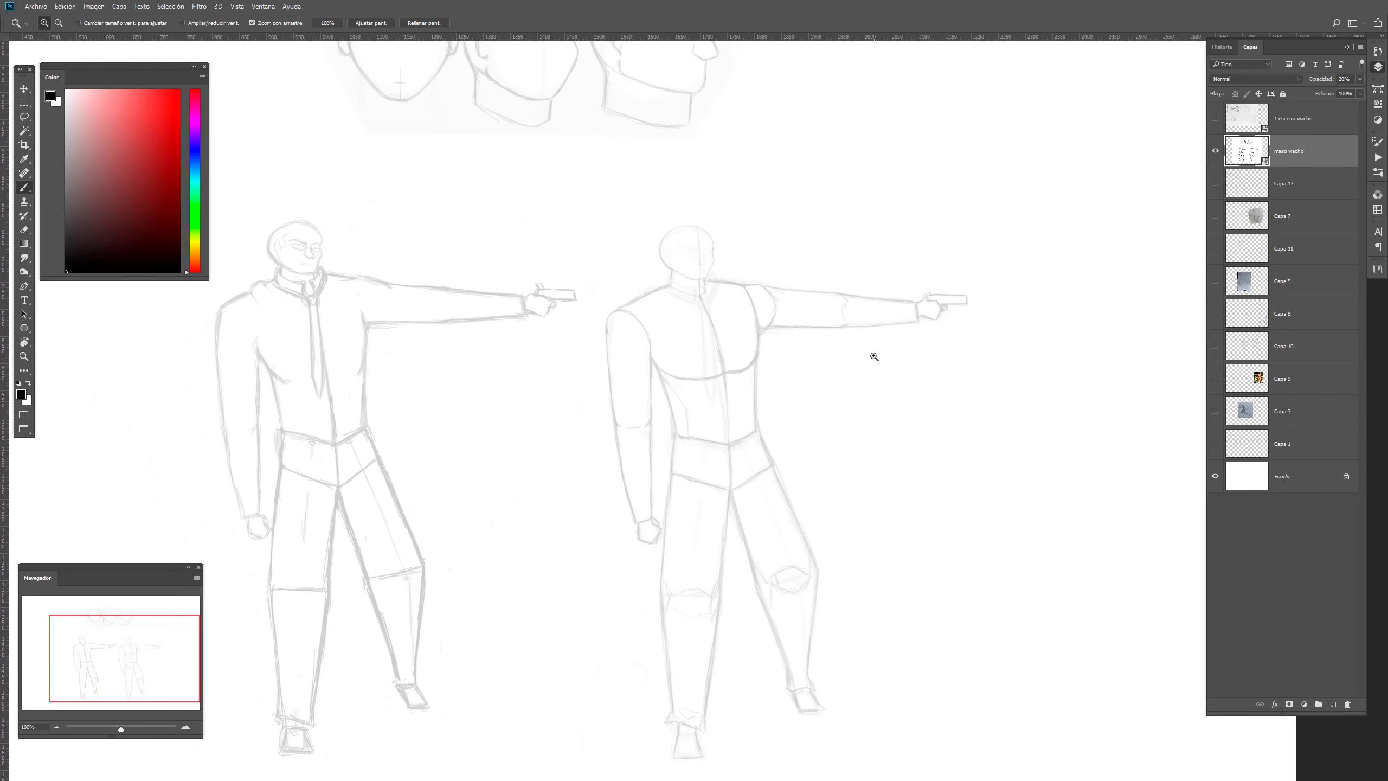
{"action": "key", "text": "b"}
{"action": "left_click_drag", "start_coordinate": [785, 290], "coordinate": [1085, 279]}
- On new layer Capa 13, draw the broad shoulders, torso sides and waistline
{"action": "left_click", "coordinate": [1333, 704]}
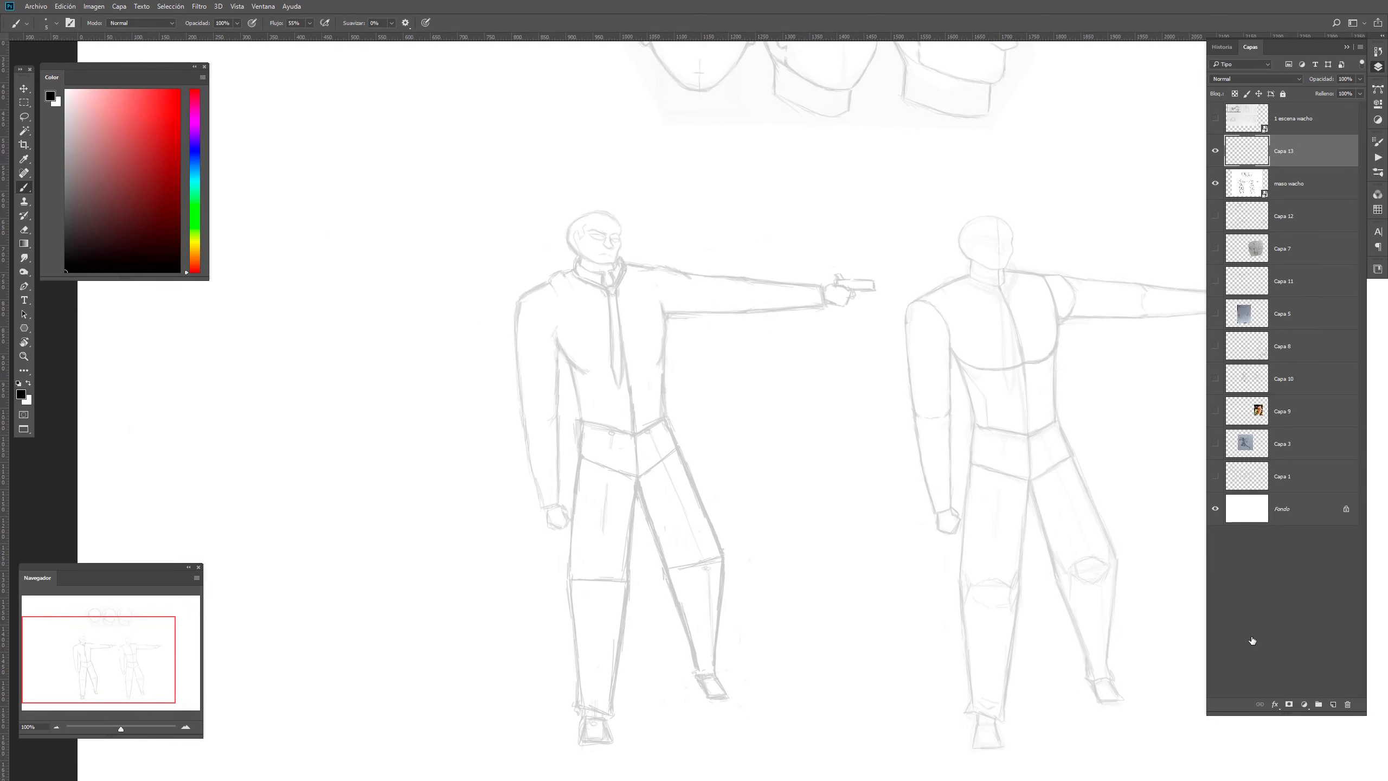
{"action": "scroll", "coordinate": [505, 332], "scroll_direction": "up", "scroll_amount": 1}
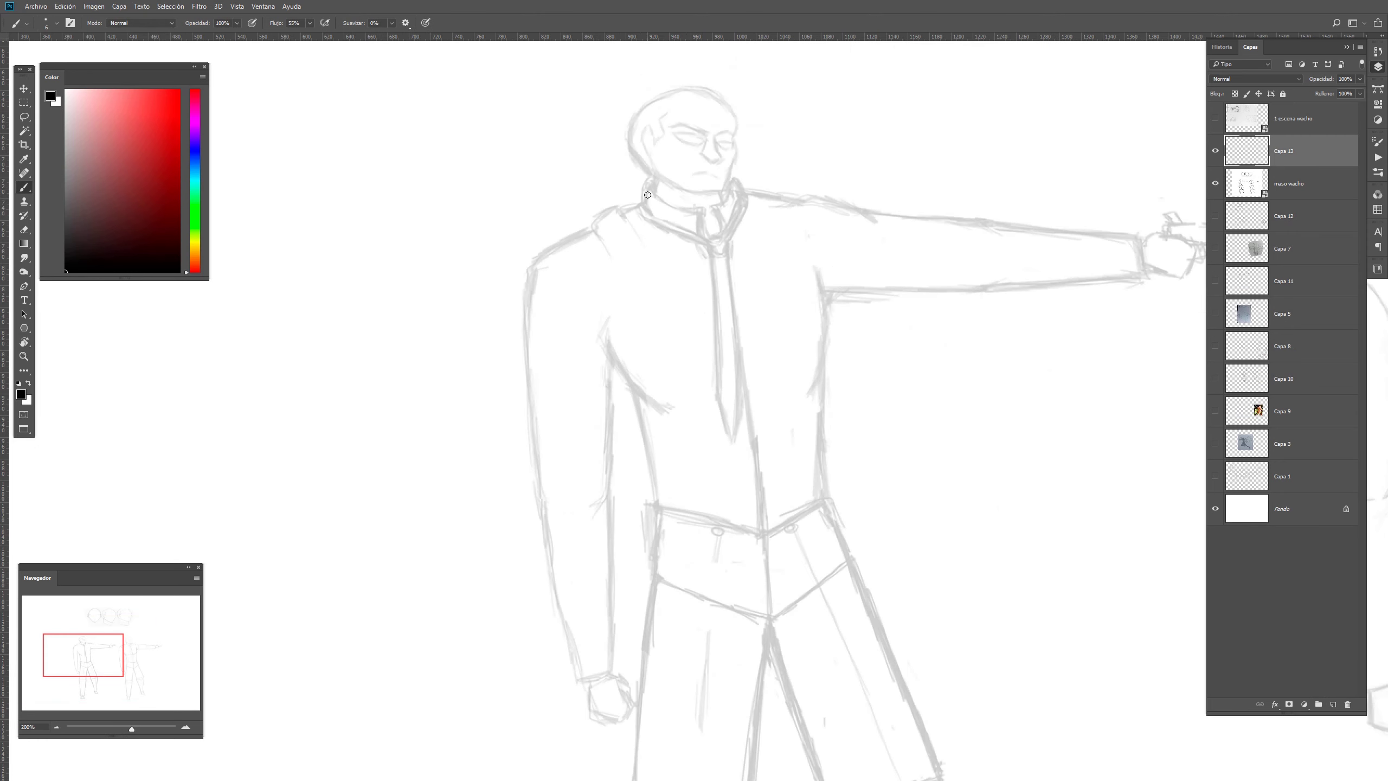
{"action": "mouse_move", "coordinate": [677, 183]}
{"action": "left_mouse_down"}
{"action": "mouse_move", "coordinate": [501, 251]}
{"action": "mouse_move", "coordinate": [760, 190]}
{"action": "mouse_move", "coordinate": [855, 209]}
{"action": "mouse_move", "coordinate": [840, 489]}
{"action": "left_mouse_up"}
{"action": "left_click_drag", "start_coordinate": [502, 253], "coordinate": [619, 664]}
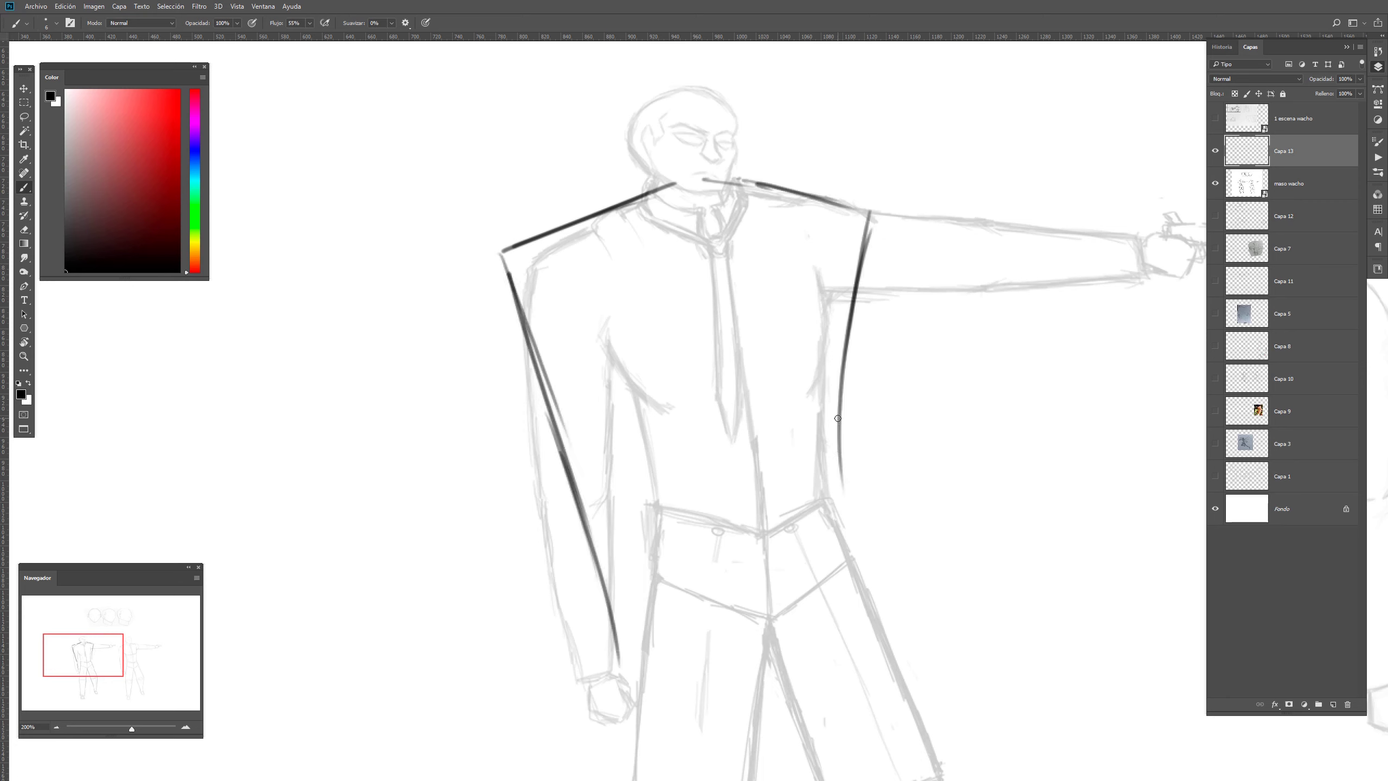
{"action": "mouse_move", "coordinate": [830, 449]}
{"action": "left_mouse_down"}
{"action": "mouse_move", "coordinate": [862, 587]}
{"action": "mouse_move", "coordinate": [784, 634]}
{"action": "mouse_move", "coordinate": [759, 643]}
{"action": "mouse_move", "coordinate": [585, 590]}
{"action": "mouse_move", "coordinate": [779, 646]}
{"action": "mouse_move", "coordinate": [858, 604]}
{"action": "left_mouse_up"}
{"action": "mouse_move", "coordinate": [777, 625]}
{"action": "left_mouse_down"}
{"action": "mouse_move", "coordinate": [747, 357]}
{"action": "mouse_move", "coordinate": [751, 341]}
{"action": "mouse_move", "coordinate": [833, 336]}
{"action": "mouse_move", "coordinate": [762, 420]}
{"action": "left_mouse_up"}
- Draw the hip curves running from the waist down toward the crotch
{"action": "key", "text": "ctrl+z"}
{"action": "left_click_drag", "start_coordinate": [832, 340], "coordinate": [765, 418]}
{"action": "mouse_move", "coordinate": [574, 329]}
{"action": "left_mouse_down"}
{"action": "mouse_move", "coordinate": [614, 368]}
{"action": "mouse_move", "coordinate": [759, 440]}
{"action": "left_mouse_up"}
{"action": "left_click_drag", "start_coordinate": [634, 370], "coordinate": [753, 441]}
{"action": "mouse_move", "coordinate": [745, 438]}
{"action": "left_mouse_down"}
{"action": "mouse_move", "coordinate": [830, 327]}
{"action": "mouse_move", "coordinate": [785, 380]}
{"action": "mouse_move", "coordinate": [809, 365]}
{"action": "mouse_move", "coordinate": [806, 320]}
{"action": "mouse_move", "coordinate": [771, 376]}
{"action": "left_mouse_up"}
- Outline the right trouser leg from thigh through knee to an ankle hem
{"action": "left_click_drag", "start_coordinate": [781, 181], "coordinate": [839, 351]}
{"action": "mouse_move", "coordinate": [711, 253]}
{"action": "left_mouse_down"}
{"action": "mouse_move", "coordinate": [749, 331]}
{"action": "mouse_move", "coordinate": [816, 377]}
{"action": "mouse_move", "coordinate": [850, 330]}
{"action": "mouse_move", "coordinate": [844, 398]}
{"action": "left_mouse_up"}
{"action": "left_click_drag", "start_coordinate": [842, 330], "coordinate": [825, 516]}
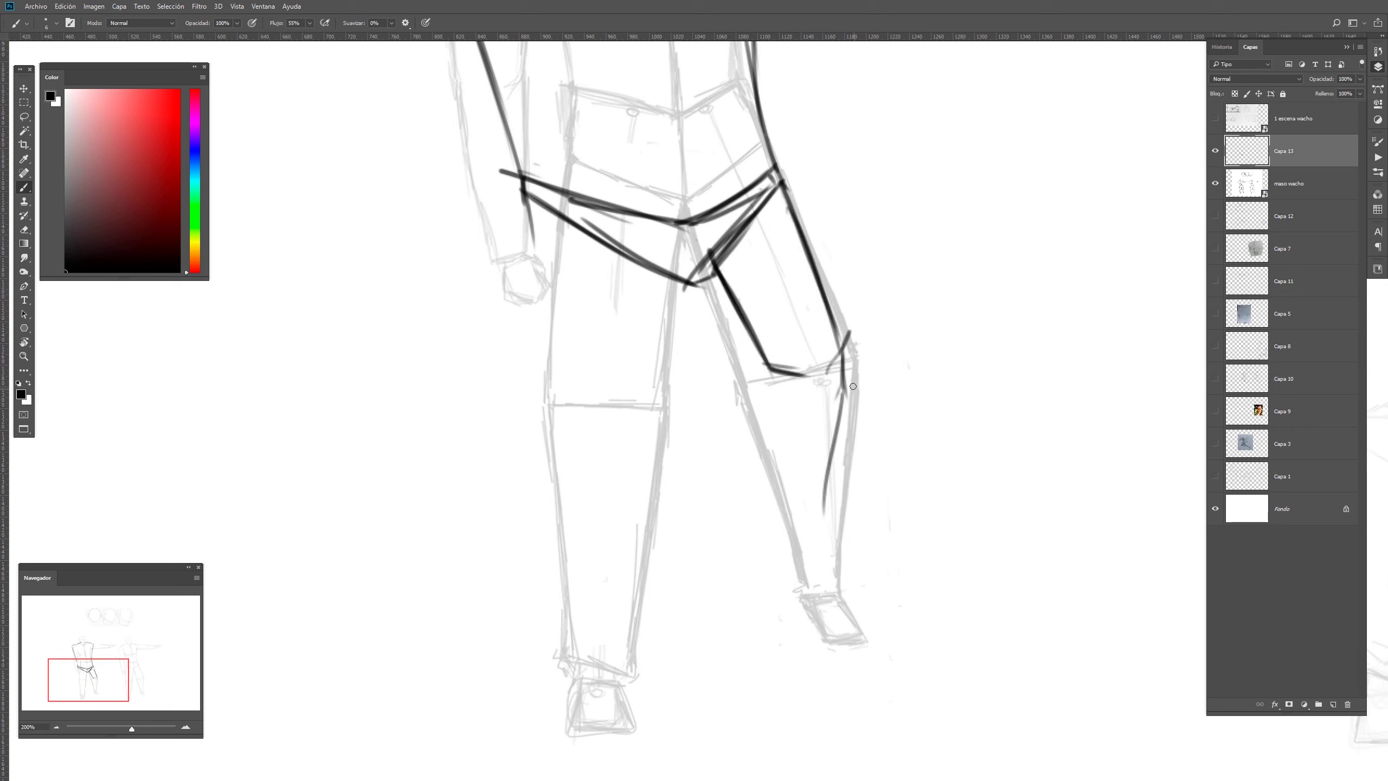
{"action": "left_click_drag", "start_coordinate": [853, 365], "coordinate": [834, 557]}
{"action": "mouse_move", "coordinate": [790, 365]}
{"action": "left_mouse_down"}
{"action": "mouse_move", "coordinate": [760, 421]}
{"action": "mouse_move", "coordinate": [798, 500]}
{"action": "left_mouse_up"}
{"action": "mouse_move", "coordinate": [765, 422]}
{"action": "left_mouse_down"}
{"action": "mouse_move", "coordinate": [801, 562]}
{"action": "mouse_move", "coordinate": [845, 569]}
{"action": "mouse_move", "coordinate": [843, 522]}
{"action": "left_mouse_up"}
- Draw the left leg's outer edge, curved inner leg lines and knee band
{"action": "left_click_drag", "start_coordinate": [678, 284], "coordinate": [674, 457]}
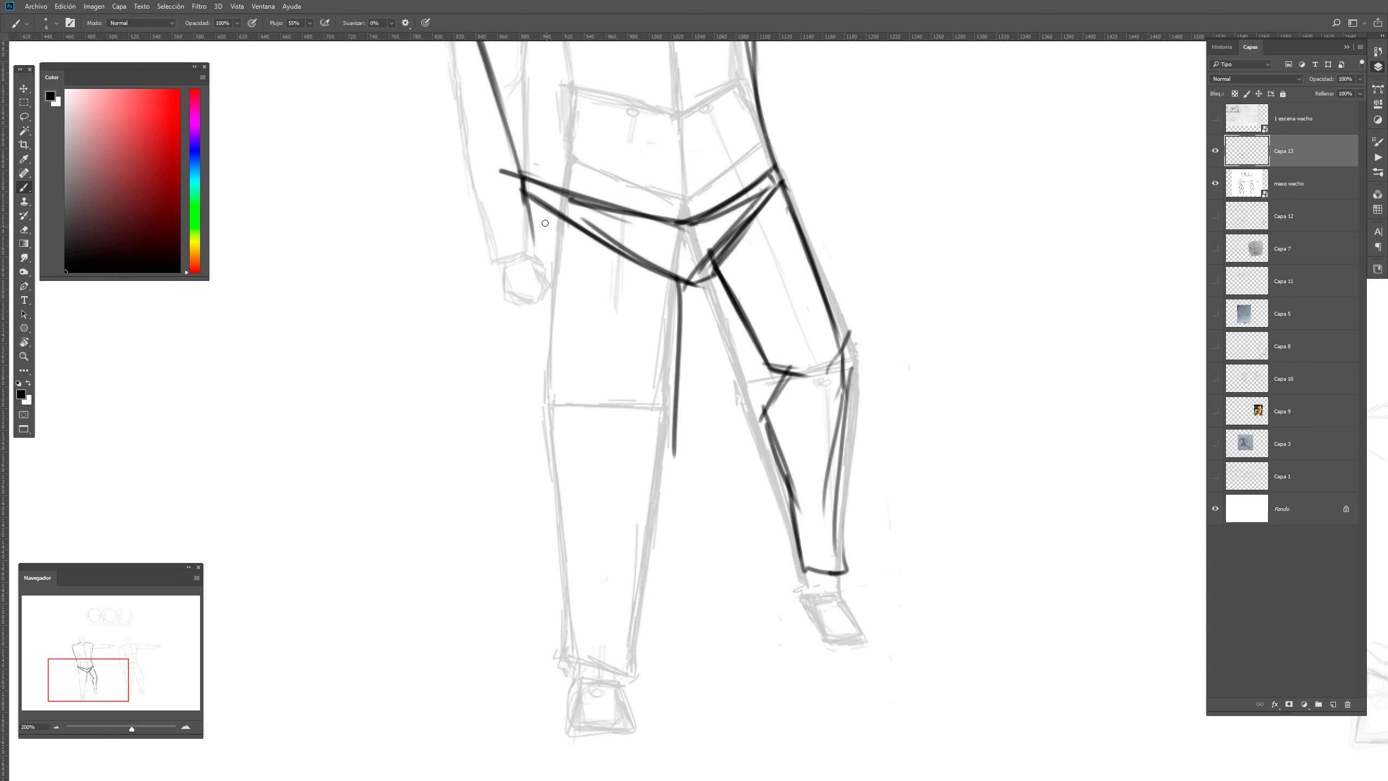
{"action": "mouse_move", "coordinate": [529, 203]}
{"action": "left_mouse_down"}
{"action": "mouse_move", "coordinate": [507, 384]}
{"action": "mouse_move", "coordinate": [509, 271]}
{"action": "left_mouse_up"}
{"action": "key", "text": "ctrl+alt+z"}
{"action": "key", "text": "ctrl+alt+z"}
{"action": "left_click_drag", "start_coordinate": [529, 201], "coordinate": [543, 394]}
{"action": "key", "text": "ctrl+alt+z"}
{"action": "left_click_drag", "start_coordinate": [530, 202], "coordinate": [546, 437]}
{"action": "key", "text": "ctrl+alt+z"}
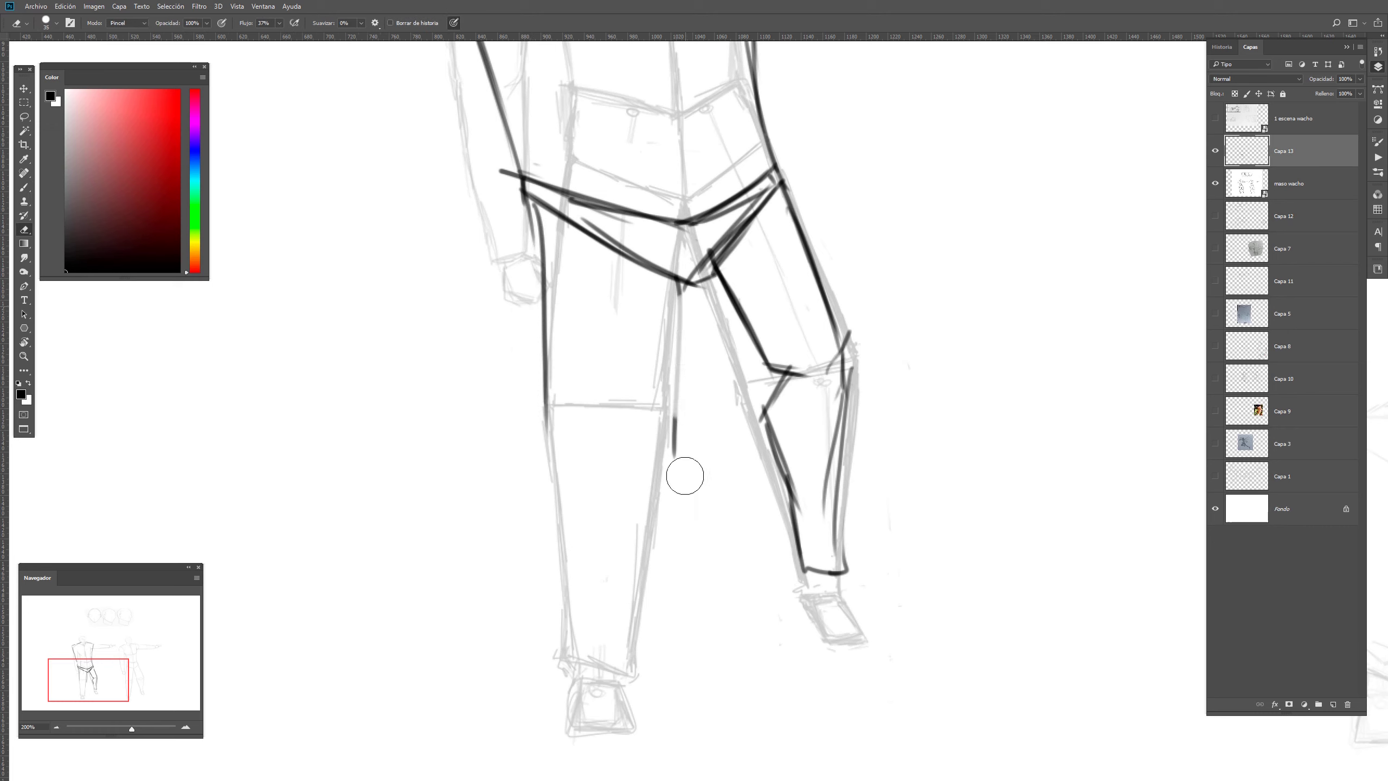
{"action": "left_click_drag", "start_coordinate": [684, 284], "coordinate": [671, 403]}
{"action": "mouse_move", "coordinate": [682, 284]}
{"action": "left_mouse_down"}
{"action": "mouse_move", "coordinate": [651, 450]}
{"action": "mouse_move", "coordinate": [651, 434]}
{"action": "mouse_move", "coordinate": [615, 432]}
{"action": "left_mouse_up"}
{"action": "left_click_drag", "start_coordinate": [637, 409], "coordinate": [578, 436]}
{"action": "left_click_drag", "start_coordinate": [533, 397], "coordinate": [606, 434]}
{"action": "mouse_move", "coordinate": [553, 401]}
{"action": "left_mouse_down"}
{"action": "mouse_move", "coordinate": [628, 429]}
{"action": "mouse_move", "coordinate": [678, 404]}
{"action": "left_mouse_up"}
- Erase the right knee bend, lower the right lower leg, and redraw the knee and shin
{"action": "key", "text": "e"}
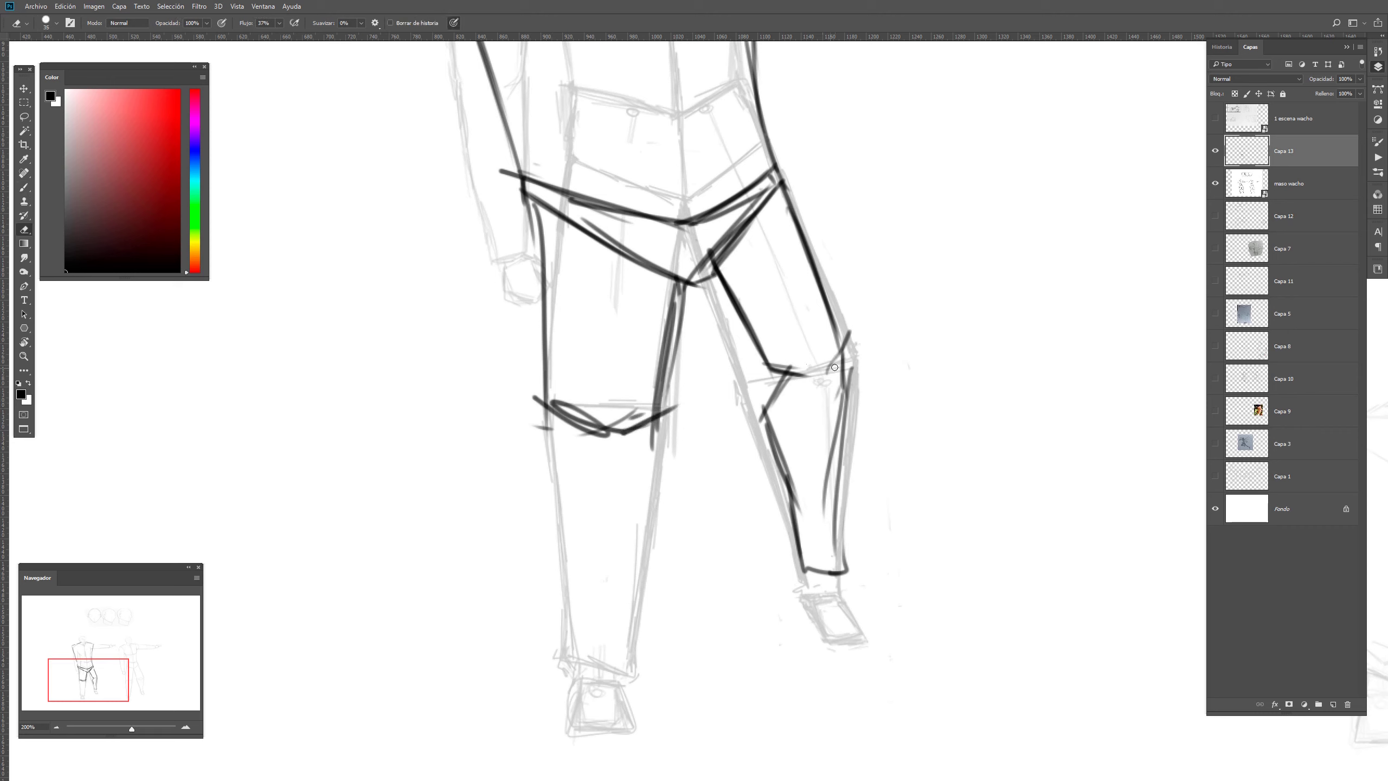
{"action": "mouse_move", "coordinate": [790, 369]}
{"action": "left_mouse_down"}
{"action": "mouse_move", "coordinate": [762, 407]}
{"action": "mouse_move", "coordinate": [829, 383]}
{"action": "left_mouse_up"}
{"action": "key", "text": "l"}
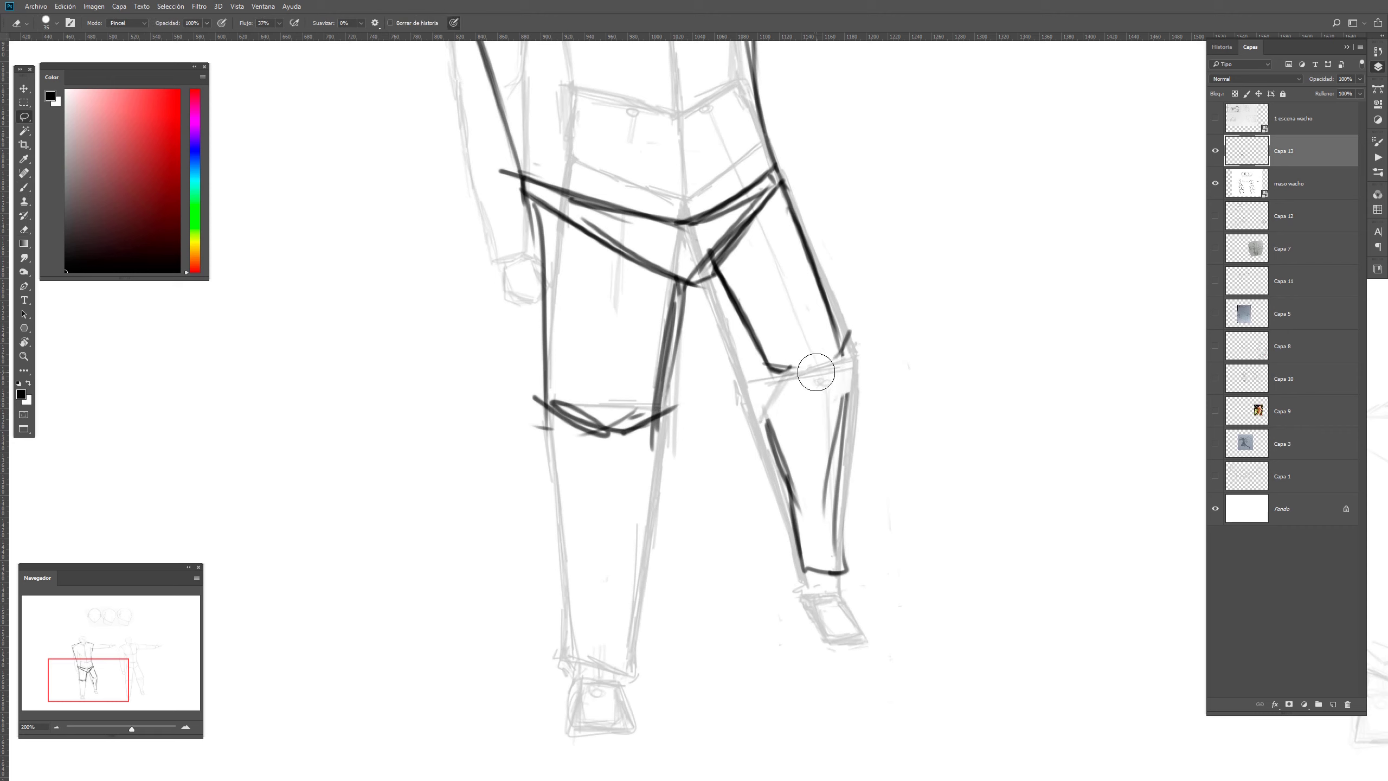
{"action": "mouse_move", "coordinate": [721, 413]}
{"action": "left_mouse_down"}
{"action": "mouse_move", "coordinate": [892, 391]}
{"action": "mouse_move", "coordinate": [744, 407]}
{"action": "left_mouse_up"}
{"action": "key", "text": "v"}
{"action": "left_click_drag", "start_coordinate": [806, 464], "coordinate": [806, 490]}
{"action": "key", "text": "ctrl+d"}
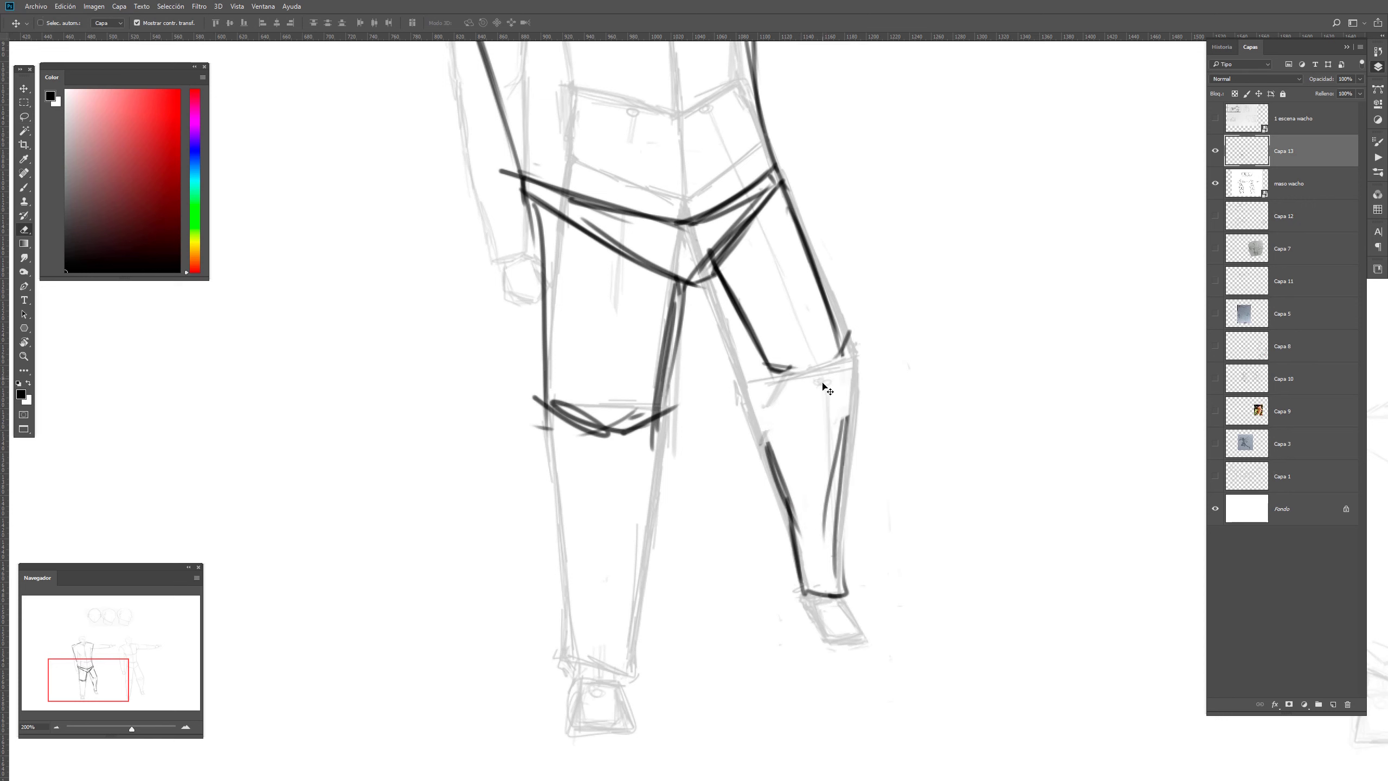
{"action": "key", "text": "e"}
{"action": "mouse_move", "coordinate": [770, 351]}
{"action": "left_mouse_down"}
{"action": "mouse_move", "coordinate": [830, 387]}
{"action": "mouse_move", "coordinate": [850, 332]}
{"action": "mouse_move", "coordinate": [830, 389]}
{"action": "mouse_move", "coordinate": [840, 381]}
{"action": "mouse_move", "coordinate": [841, 464]}
{"action": "left_mouse_up"}
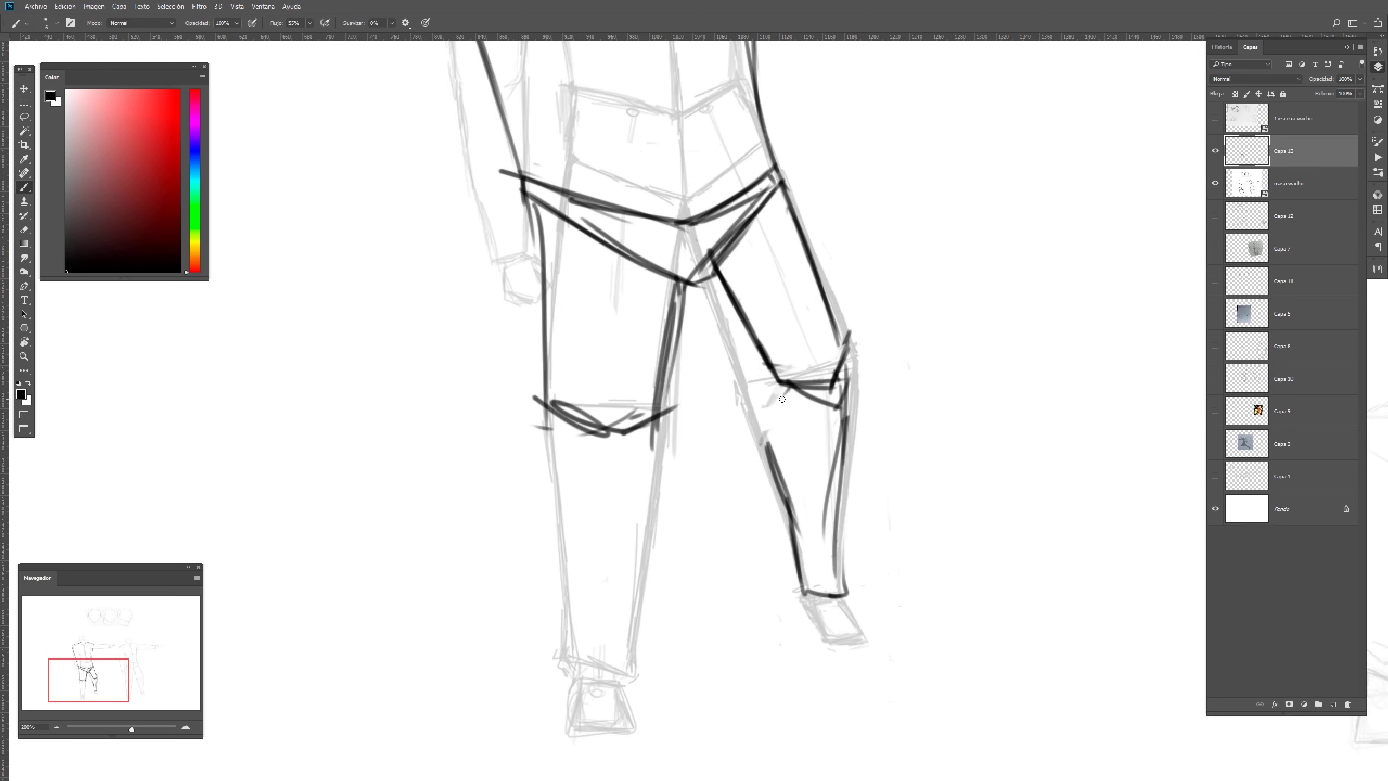
{"action": "mouse_move", "coordinate": [794, 386]}
{"action": "left_mouse_down"}
{"action": "mouse_move", "coordinate": [766, 451]}
{"action": "mouse_move", "coordinate": [797, 507]}
{"action": "left_mouse_up"}
- Outline both sides of the lower leg and draw the hem at its bottom
{"action": "mouse_move", "coordinate": [650, 427]}
{"action": "left_mouse_down"}
{"action": "mouse_move", "coordinate": [698, 304]}
{"action": "mouse_move", "coordinate": [661, 422]}
{"action": "left_mouse_up"}
{"action": "mouse_move", "coordinate": [628, 288]}
{"action": "left_mouse_down"}
{"action": "mouse_move", "coordinate": [595, 366]}
{"action": "mouse_move", "coordinate": [645, 483]}
{"action": "left_mouse_up"}
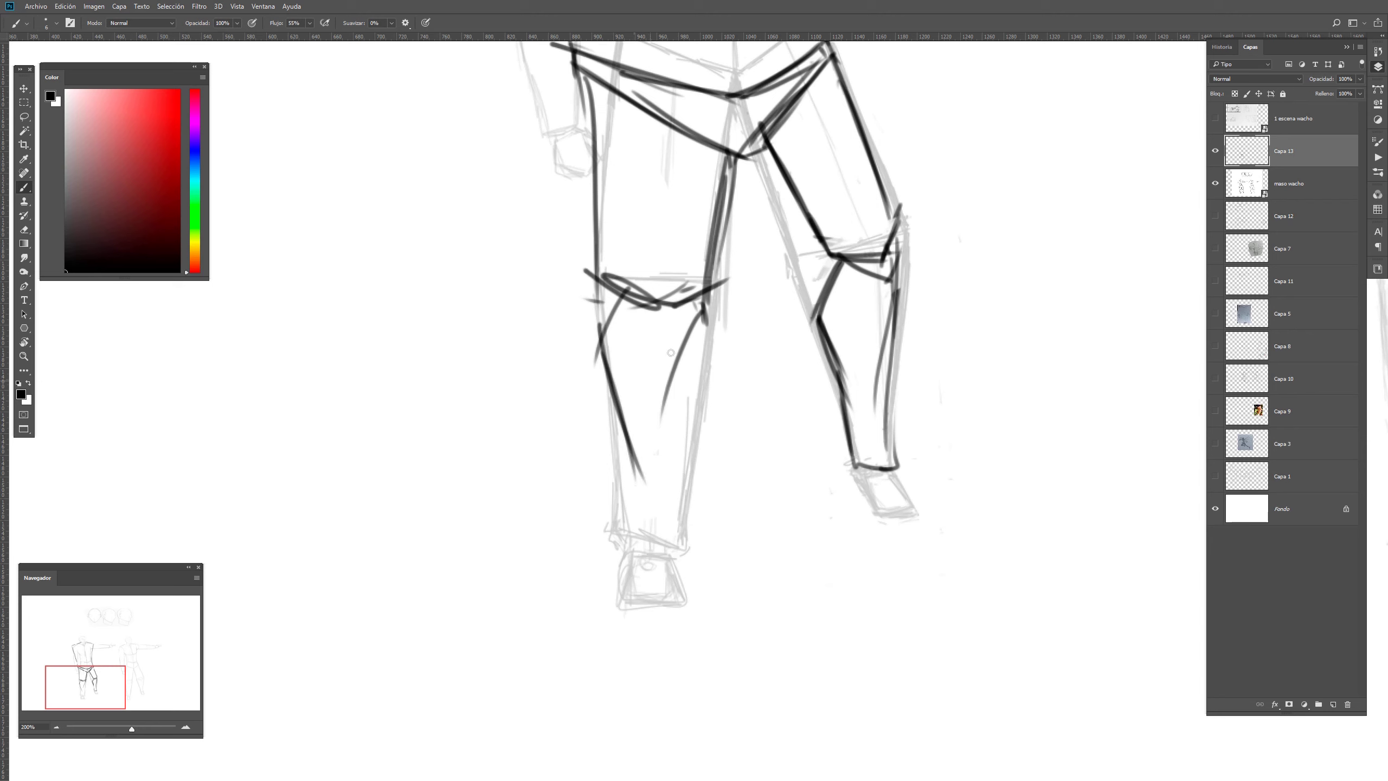
{"action": "left_click_drag", "start_coordinate": [701, 311], "coordinate": [666, 465]}
{"action": "left_click_drag", "start_coordinate": [685, 350], "coordinate": [667, 509]}
{"action": "left_click_drag", "start_coordinate": [623, 438], "coordinate": [644, 503]}
{"action": "mouse_move", "coordinate": [636, 499]}
{"action": "left_mouse_down"}
{"action": "mouse_move", "coordinate": [675, 505]}
{"action": "mouse_move", "coordinate": [700, 582]}
{"action": "mouse_move", "coordinate": [815, 202]}
{"action": "mouse_move", "coordinate": [789, 373]}
{"action": "mouse_move", "coordinate": [780, 364]}
{"action": "left_mouse_up"}
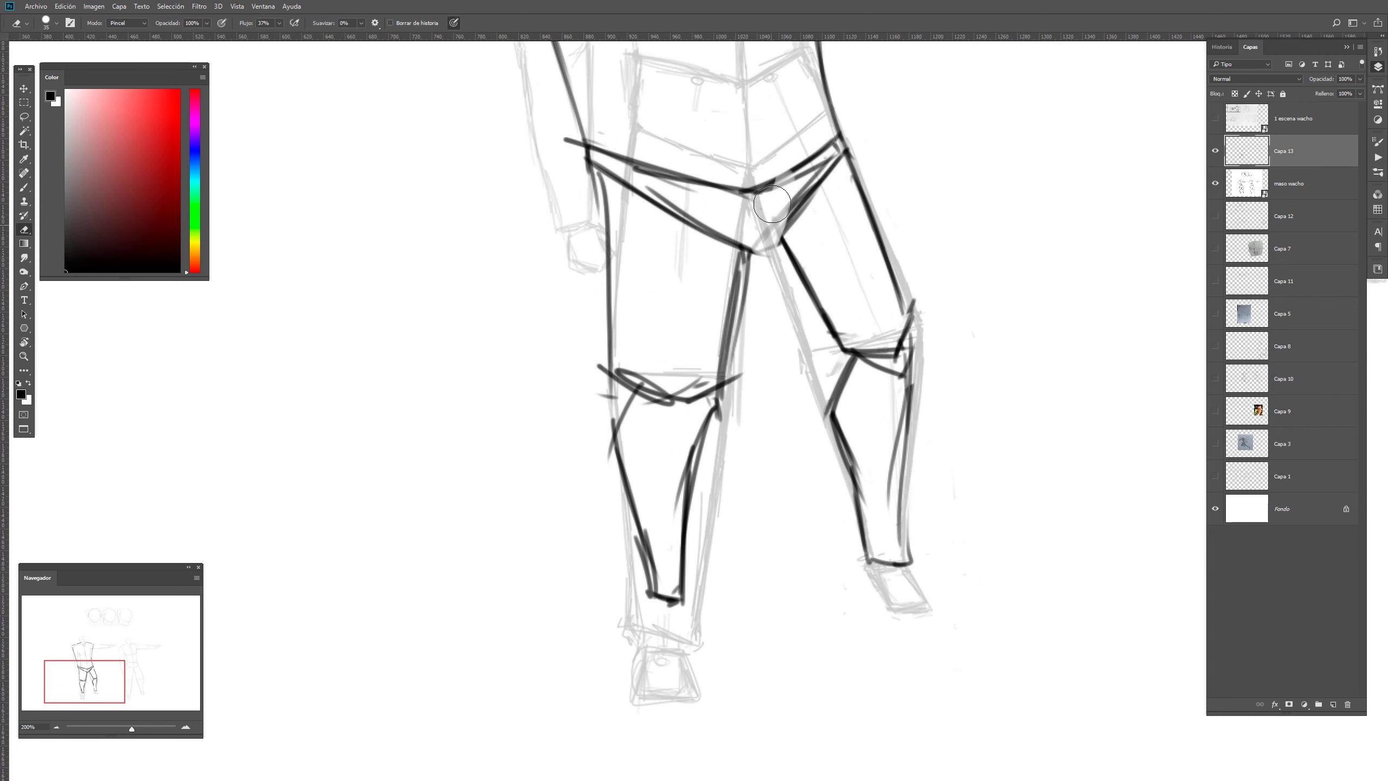
{"action": "left_click_drag", "start_coordinate": [777, 250], "coordinate": [807, 298]}
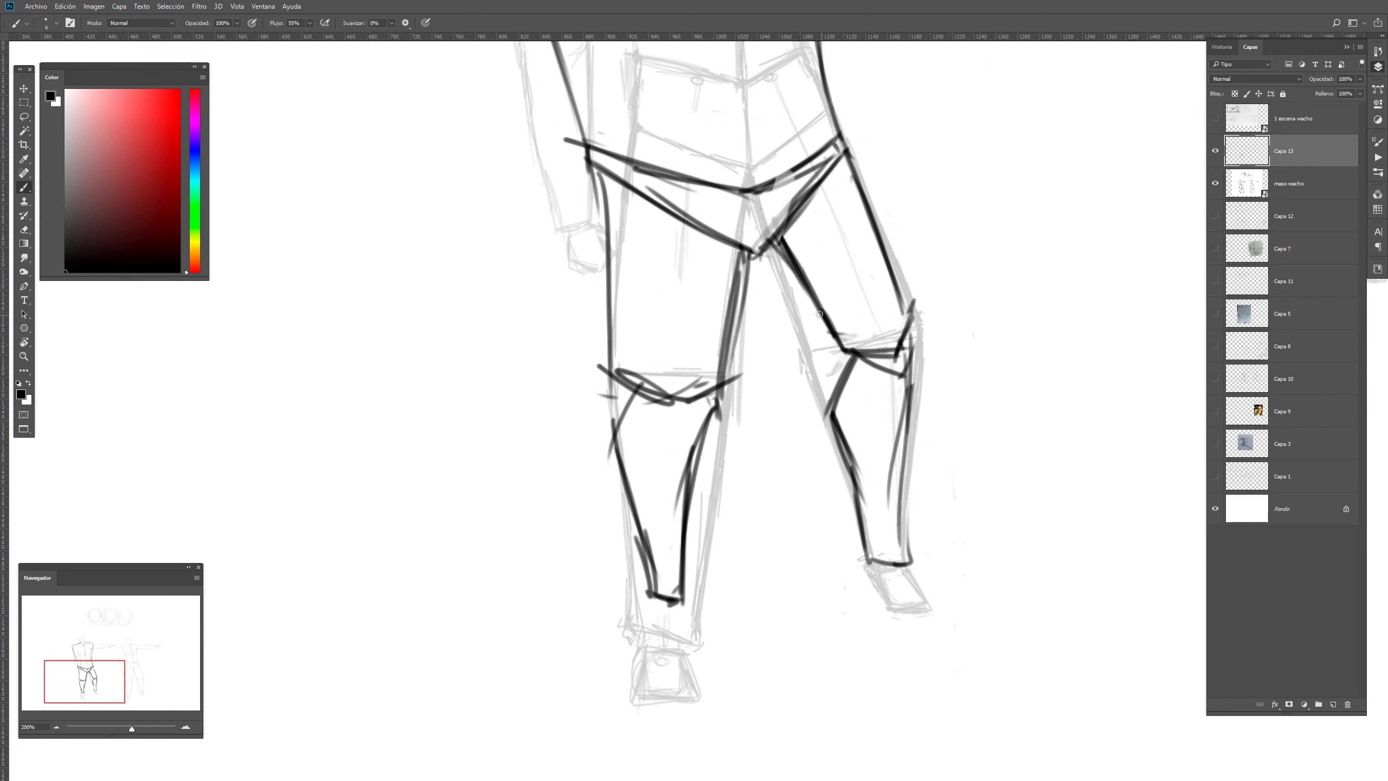
- Sketch the right and left shoes with their top lines, soles and outer edges
{"action": "mouse_move", "coordinate": [873, 574]}
{"action": "left_mouse_down"}
{"action": "mouse_move", "coordinate": [901, 391]}
{"action": "mouse_move", "coordinate": [954, 410]}
{"action": "mouse_move", "coordinate": [893, 411]}
{"action": "left_mouse_up"}
{"action": "left_click_drag", "start_coordinate": [952, 377], "coordinate": [912, 412]}
{"action": "mouse_move", "coordinate": [948, 375]}
{"action": "left_mouse_down"}
{"action": "mouse_move", "coordinate": [1013, 393]}
{"action": "mouse_move", "coordinate": [971, 414]}
{"action": "mouse_move", "coordinate": [1006, 416]}
{"action": "mouse_move", "coordinate": [985, 425]}
{"action": "mouse_move", "coordinate": [1019, 399]}
{"action": "left_mouse_up"}
{"action": "key", "text": "ctrl+z"}
{"action": "key", "text": "ctrl+z"}
{"action": "left_click_drag", "start_coordinate": [900, 377], "coordinate": [946, 374]}
{"action": "mouse_move", "coordinate": [678, 413]}
{"action": "left_mouse_down"}
{"action": "mouse_move", "coordinate": [679, 454]}
{"action": "mouse_move", "coordinate": [710, 417]}
{"action": "mouse_move", "coordinate": [724, 450]}
{"action": "mouse_move", "coordinate": [676, 460]}
{"action": "mouse_move", "coordinate": [725, 462]}
{"action": "mouse_move", "coordinate": [678, 486]}
{"action": "left_mouse_up"}
{"action": "mouse_move", "coordinate": [709, 430]}
{"action": "left_mouse_down"}
{"action": "mouse_move", "coordinate": [737, 480]}
{"action": "mouse_move", "coordinate": [679, 461]}
{"action": "mouse_move", "coordinate": [720, 495]}
{"action": "mouse_move", "coordinate": [733, 487]}
{"action": "mouse_move", "coordinate": [673, 500]}
{"action": "left_mouse_up"}
{"action": "left_click_drag", "start_coordinate": [677, 450], "coordinate": [675, 502]}
{"action": "left_click_drag", "start_coordinate": [677, 501], "coordinate": [714, 498]}
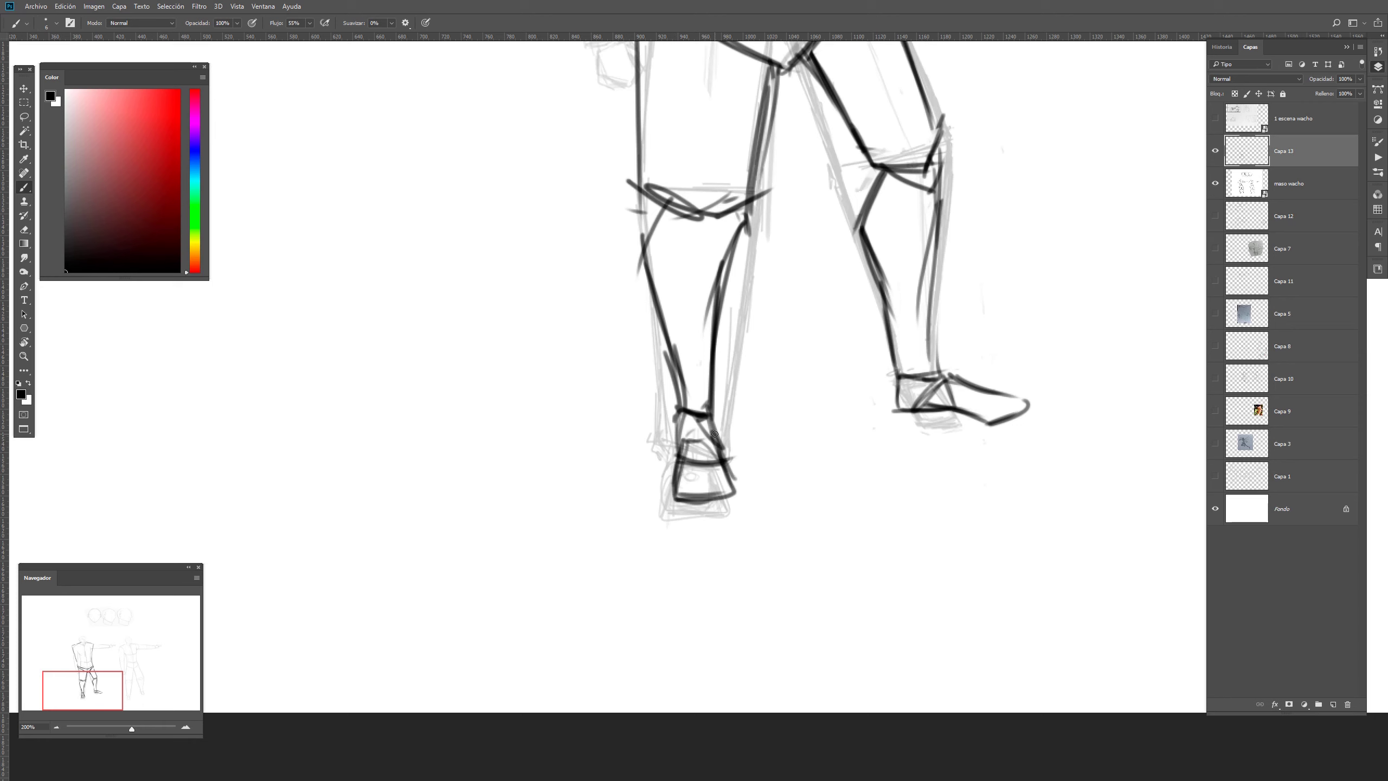
{"action": "left_click_drag", "start_coordinate": [716, 407], "coordinate": [725, 458]}
{"action": "left_click_drag", "start_coordinate": [942, 426], "coordinate": [847, 327]}
- Undo the stray vertical and horizontal lines drawn across the torso
{"action": "left_click_drag", "start_coordinate": [985, 310], "coordinate": [926, 353]}
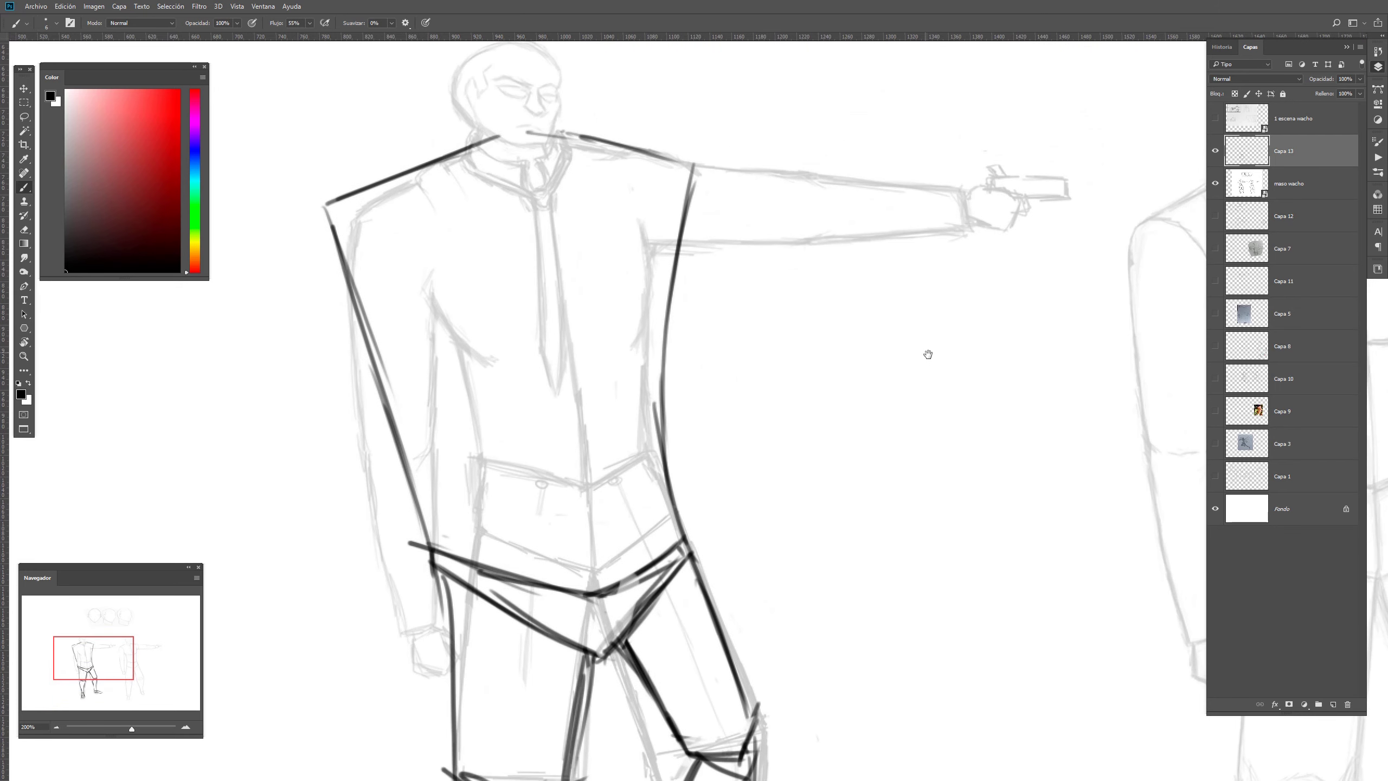
{"action": "left_click_drag", "start_coordinate": [746, 335], "coordinate": [910, 316]}
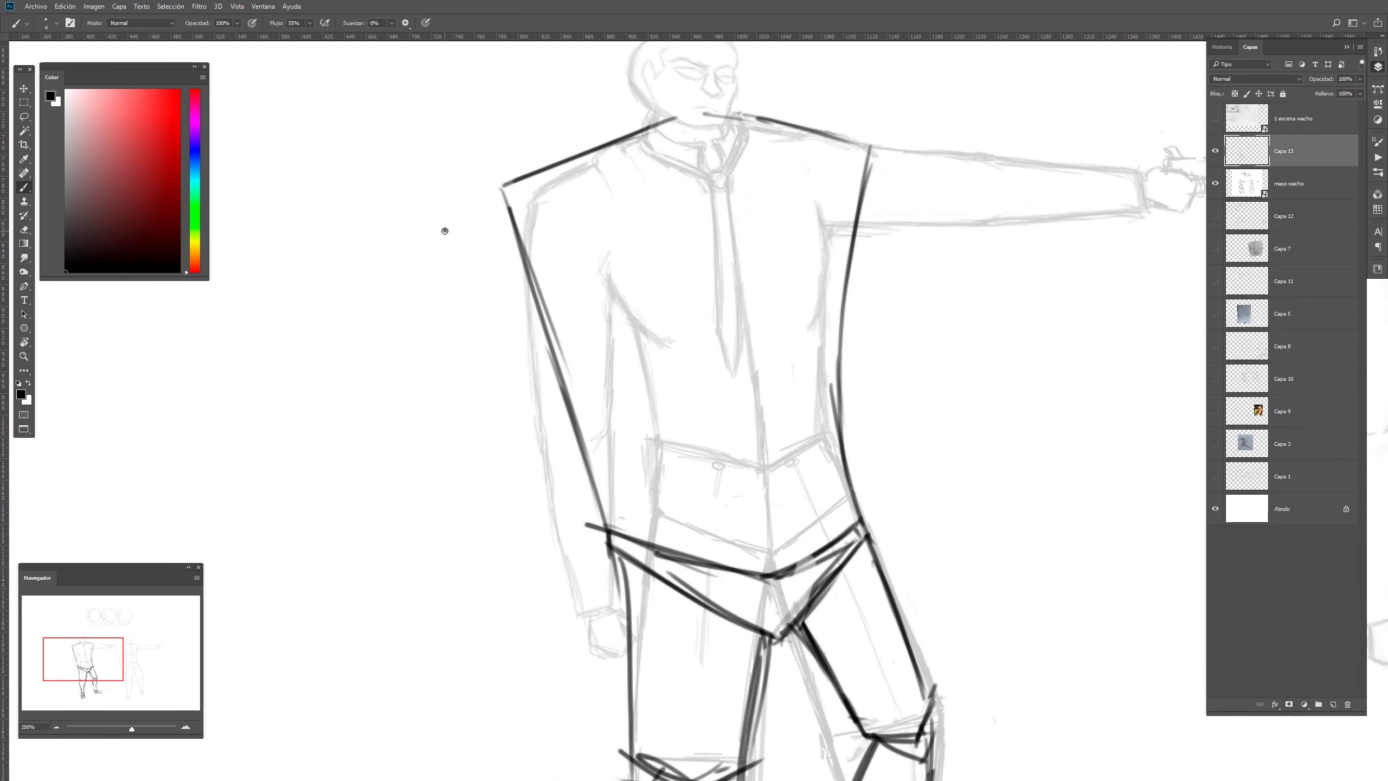
{"action": "left_click_drag", "start_coordinate": [445, 231], "coordinate": [444, 670]}
{"action": "key", "text": "z"}
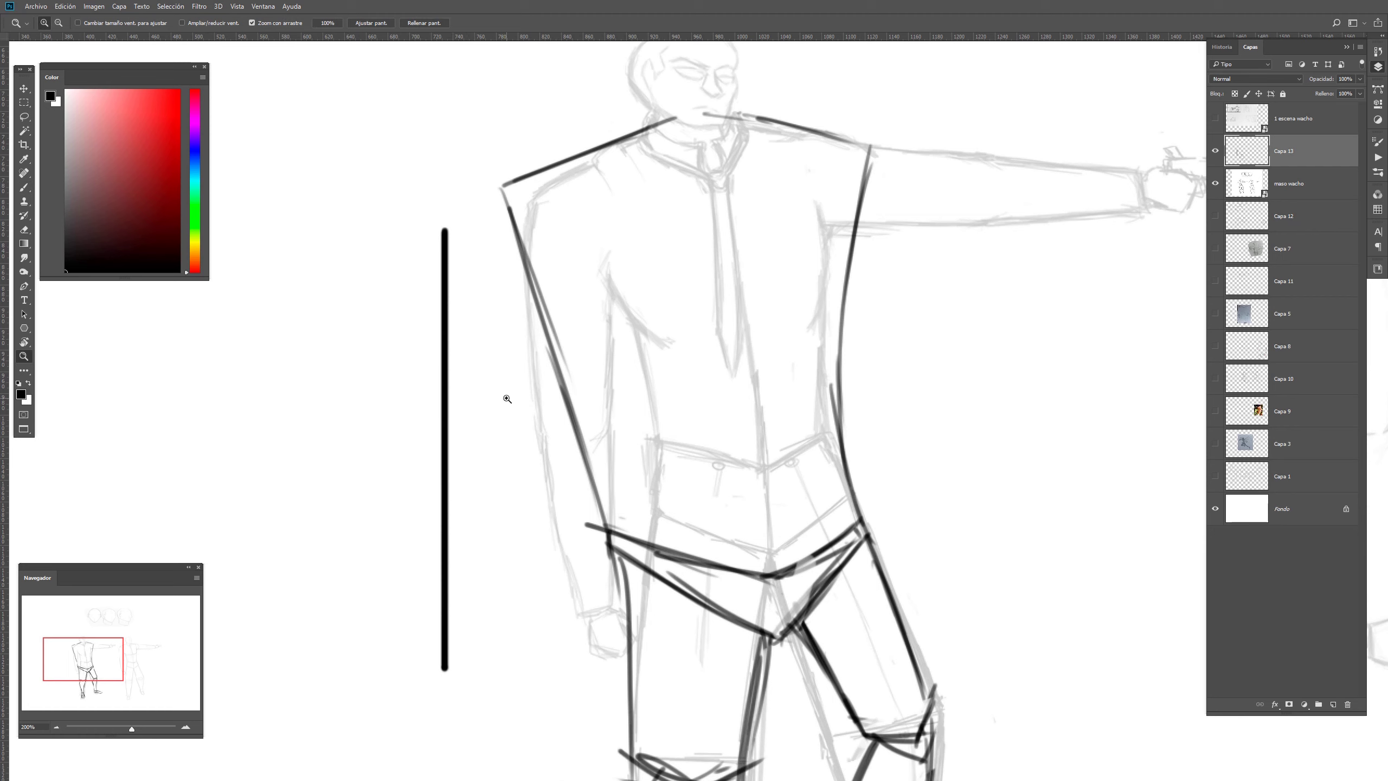
{"action": "key", "text": "ctrl+z"}
{"action": "key", "text": "b"}
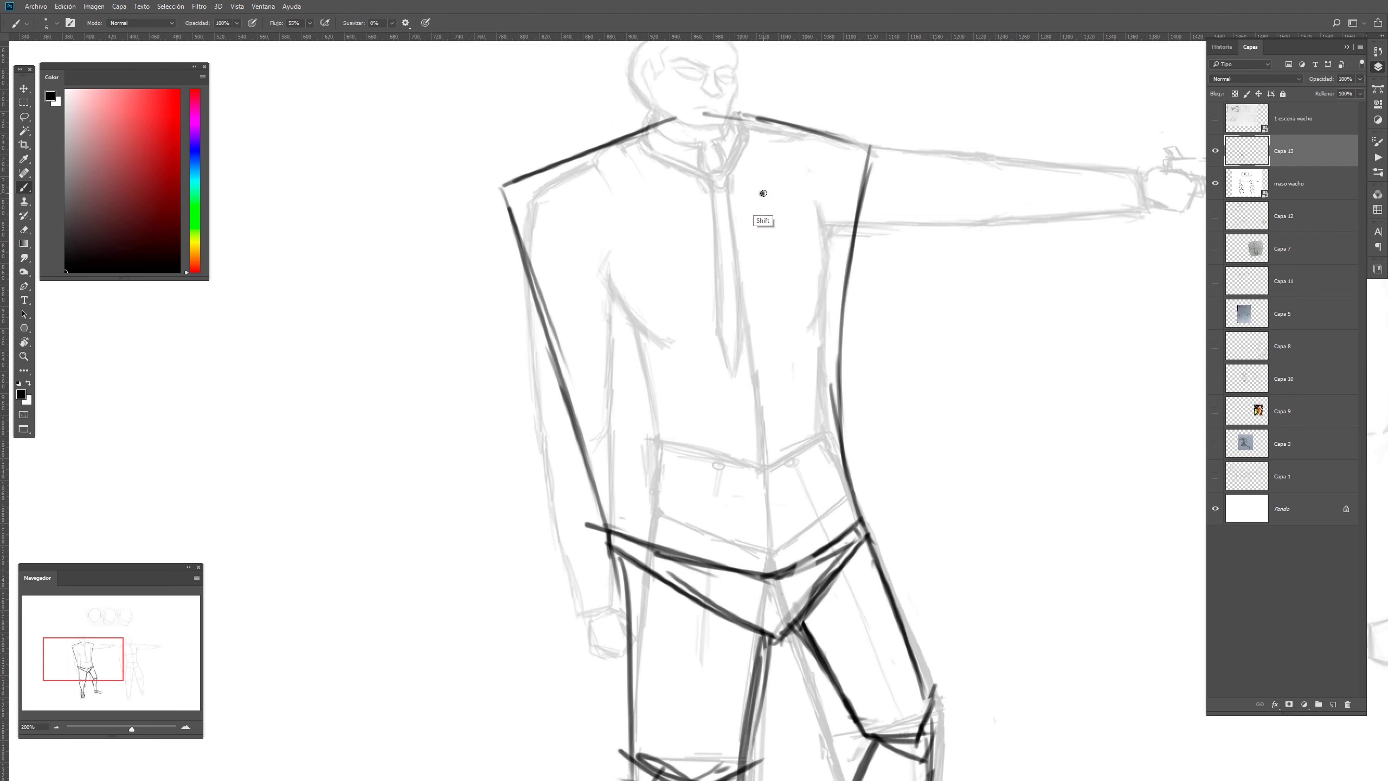
{"action": "left_click", "coordinate": [763, 193], "text": "shift"}
{"action": "key", "text": "ctrl+z"}
- At 200% zoom, square off the left shoulder and draw its short sleeve edge
{"action": "left_click_drag", "start_coordinate": [908, 367], "coordinate": [975, 267]}
{"action": "mouse_move", "coordinate": [830, 323]}
{"action": "left_mouse_down"}
{"action": "mouse_move", "coordinate": [688, 366]}
{"action": "mouse_move", "coordinate": [720, 448]}
{"action": "mouse_move", "coordinate": [764, 460]}
{"action": "left_mouse_up"}
{"action": "key", "text": "z"}
{"action": "left_click", "coordinate": [719, 448], "text": "alt"}
{"action": "left_click", "coordinate": [719, 448]}
{"action": "key", "text": "b"}
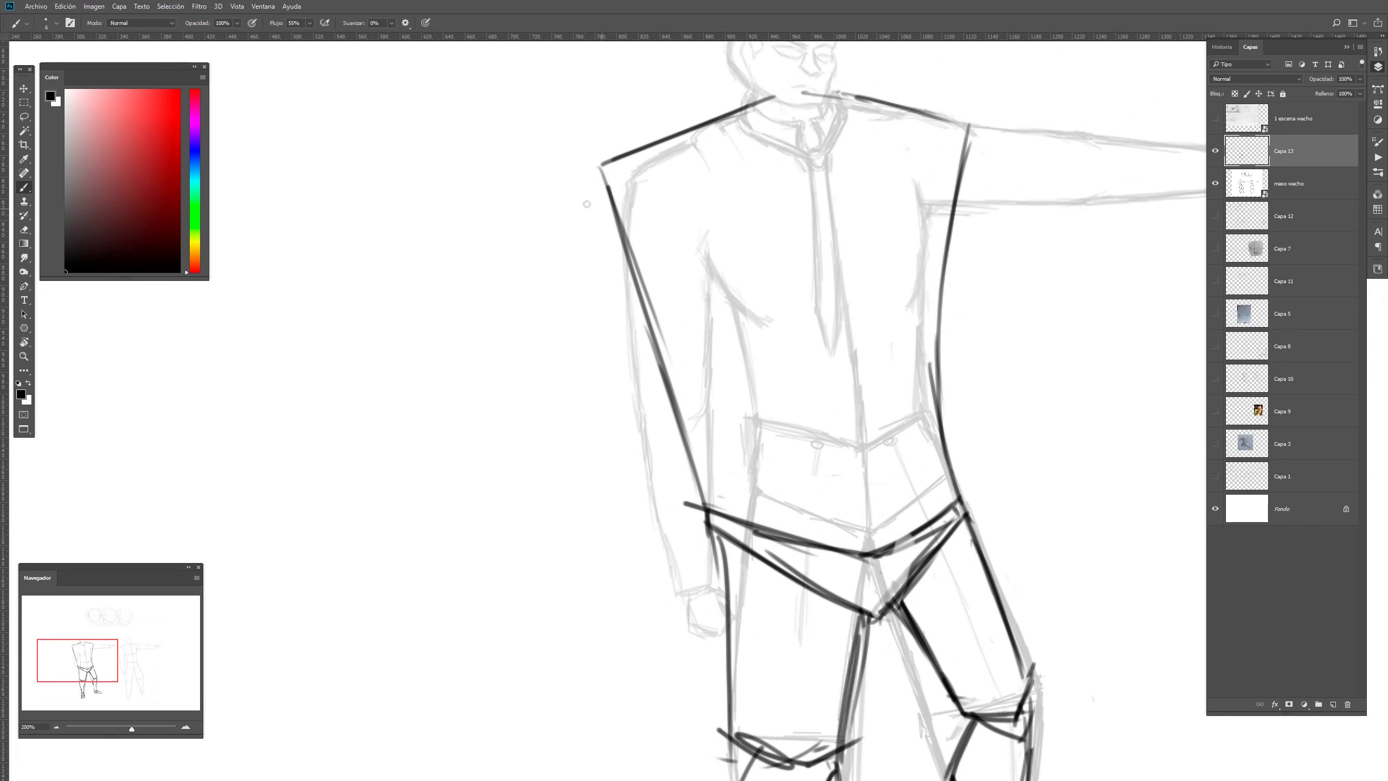
{"action": "left_click_drag", "start_coordinate": [586, 204], "coordinate": [609, 221]}
{"action": "mouse_move", "coordinate": [697, 154]}
{"action": "left_mouse_down"}
{"action": "mouse_move", "coordinate": [655, 315]}
{"action": "mouse_move", "coordinate": [659, 268]}
{"action": "left_mouse_up"}
{"action": "left_click_drag", "start_coordinate": [698, 144], "coordinate": [570, 191]}
{"action": "mouse_move", "coordinate": [565, 185]}
{"action": "left_mouse_down"}
{"action": "mouse_move", "coordinate": [602, 296]}
{"action": "mouse_move", "coordinate": [669, 282]}
{"action": "left_mouse_up"}
- Shape the right shoulder and sleeve opening, then draw the collar down to the tie knot
{"action": "mouse_move", "coordinate": [931, 124]}
{"action": "left_mouse_down"}
{"action": "mouse_move", "coordinate": [951, 251]}
{"action": "mouse_move", "coordinate": [1017, 133]}
{"action": "mouse_move", "coordinate": [1036, 146]}
{"action": "mouse_move", "coordinate": [992, 196]}
{"action": "left_mouse_up"}
{"action": "left_click_drag", "start_coordinate": [1018, 151], "coordinate": [965, 254]}
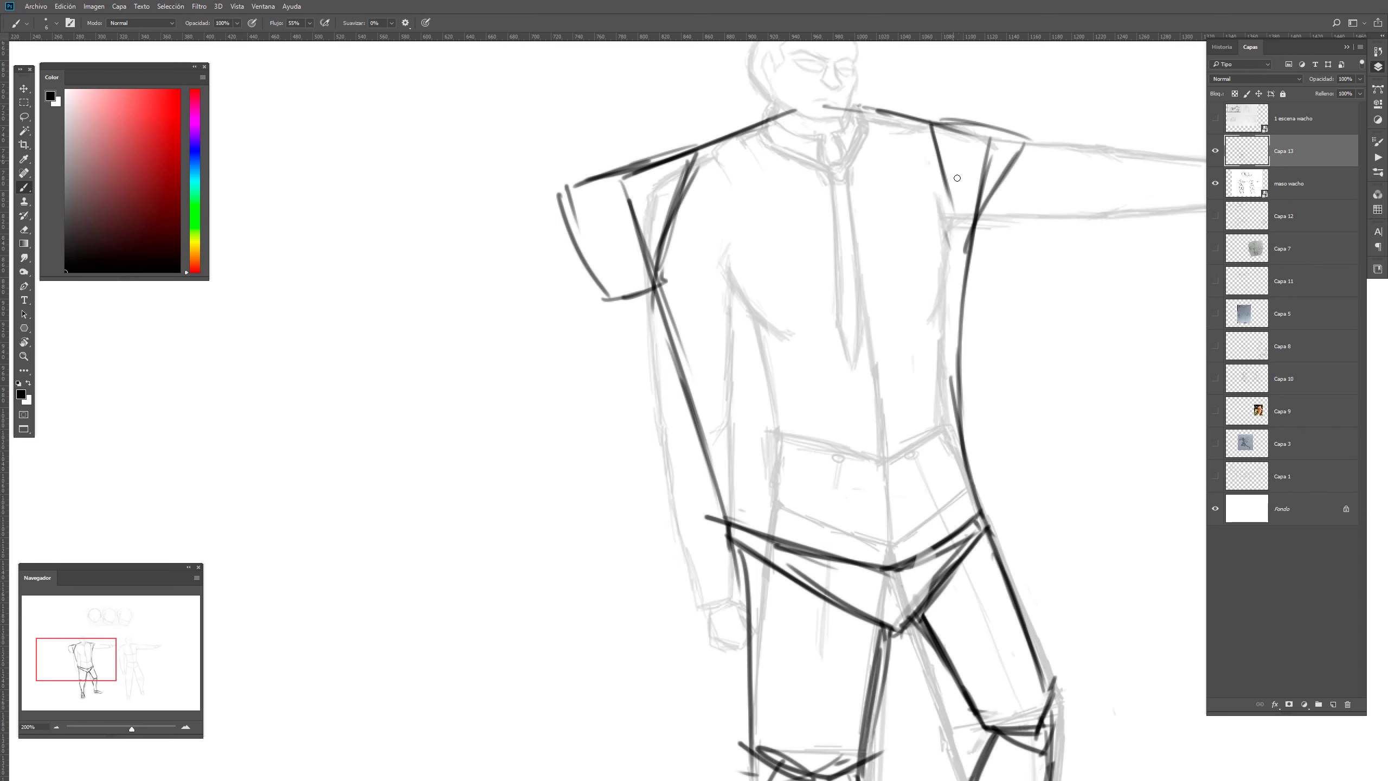
{"action": "mouse_move", "coordinate": [936, 137]}
{"action": "left_mouse_down"}
{"action": "mouse_move", "coordinate": [970, 238]}
{"action": "mouse_move", "coordinate": [1030, 147]}
{"action": "mouse_move", "coordinate": [981, 243]}
{"action": "left_mouse_up"}
{"action": "left_click_drag", "start_coordinate": [866, 213], "coordinate": [813, 309]}
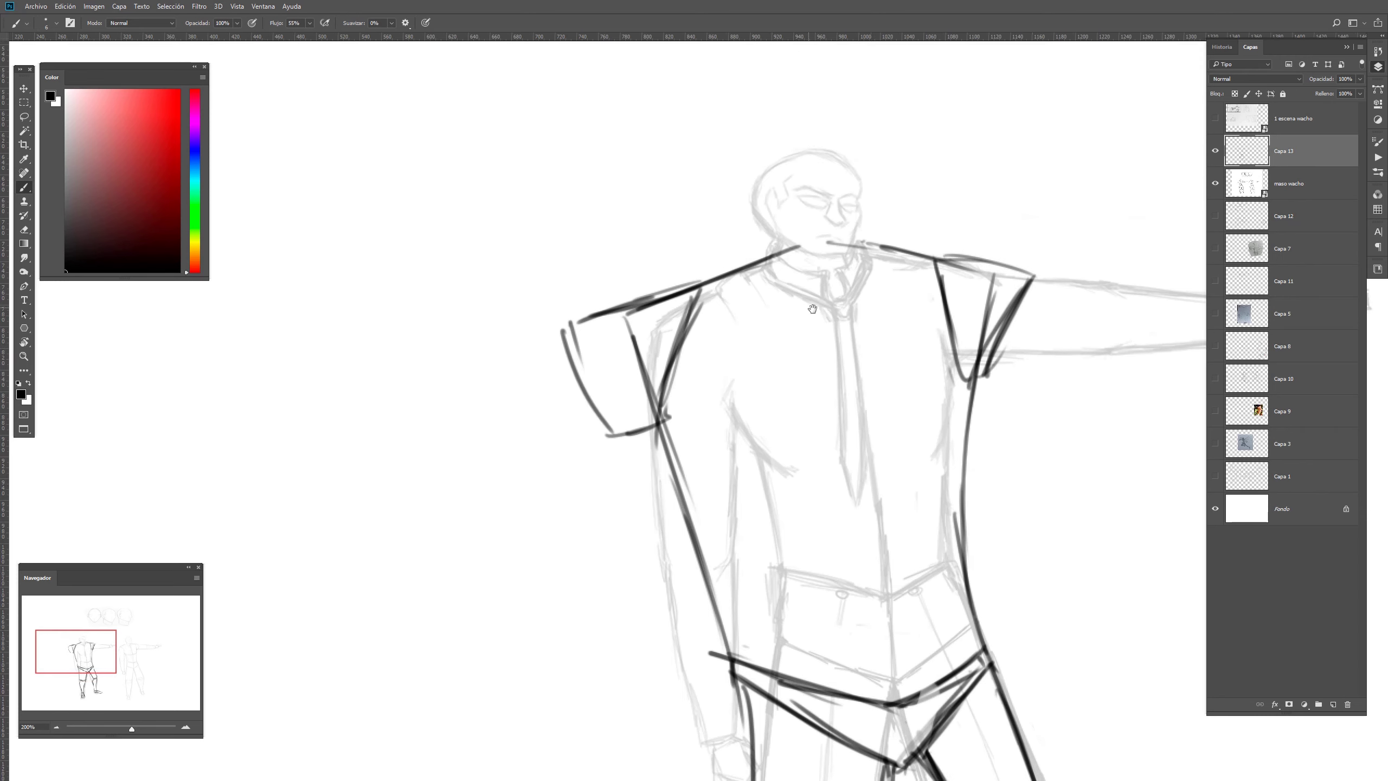
{"action": "mouse_move", "coordinate": [742, 272]}
{"action": "left_mouse_down"}
{"action": "mouse_move", "coordinate": [836, 305]}
{"action": "mouse_move", "coordinate": [869, 298]}
{"action": "mouse_move", "coordinate": [881, 269]}
{"action": "mouse_move", "coordinate": [878, 303]}
{"action": "left_mouse_up"}
{"action": "mouse_move", "coordinate": [869, 304]}
{"action": "left_mouse_down"}
{"action": "mouse_move", "coordinate": [787, 301]}
{"action": "mouse_move", "coordinate": [807, 300]}
{"action": "left_mouse_up"}
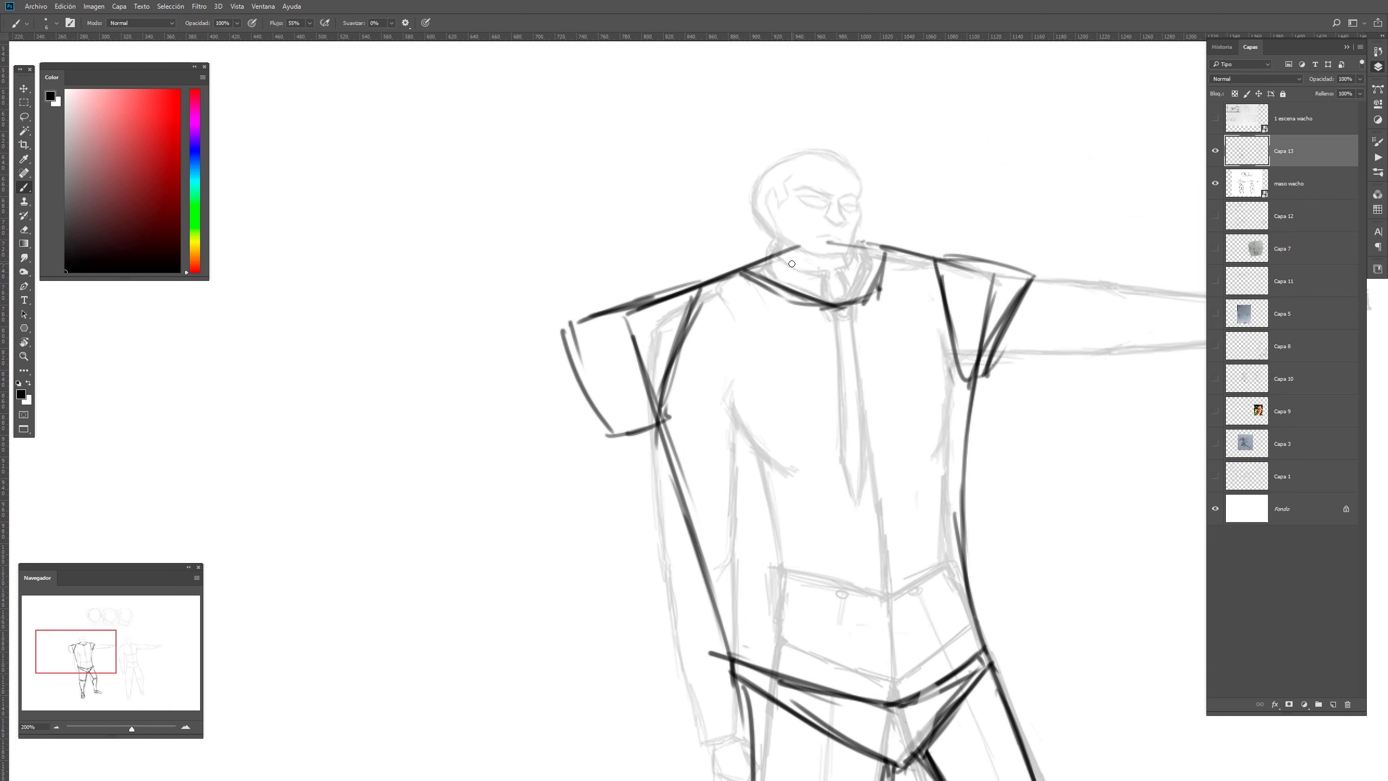
- Draw and reinforce a line across the chest, extending it to the right
{"action": "mouse_move", "coordinate": [911, 306]}
{"action": "left_mouse_down"}
{"action": "mouse_move", "coordinate": [893, 240]}
{"action": "mouse_move", "coordinate": [859, 334]}
{"action": "mouse_move", "coordinate": [870, 588]}
{"action": "left_mouse_up"}
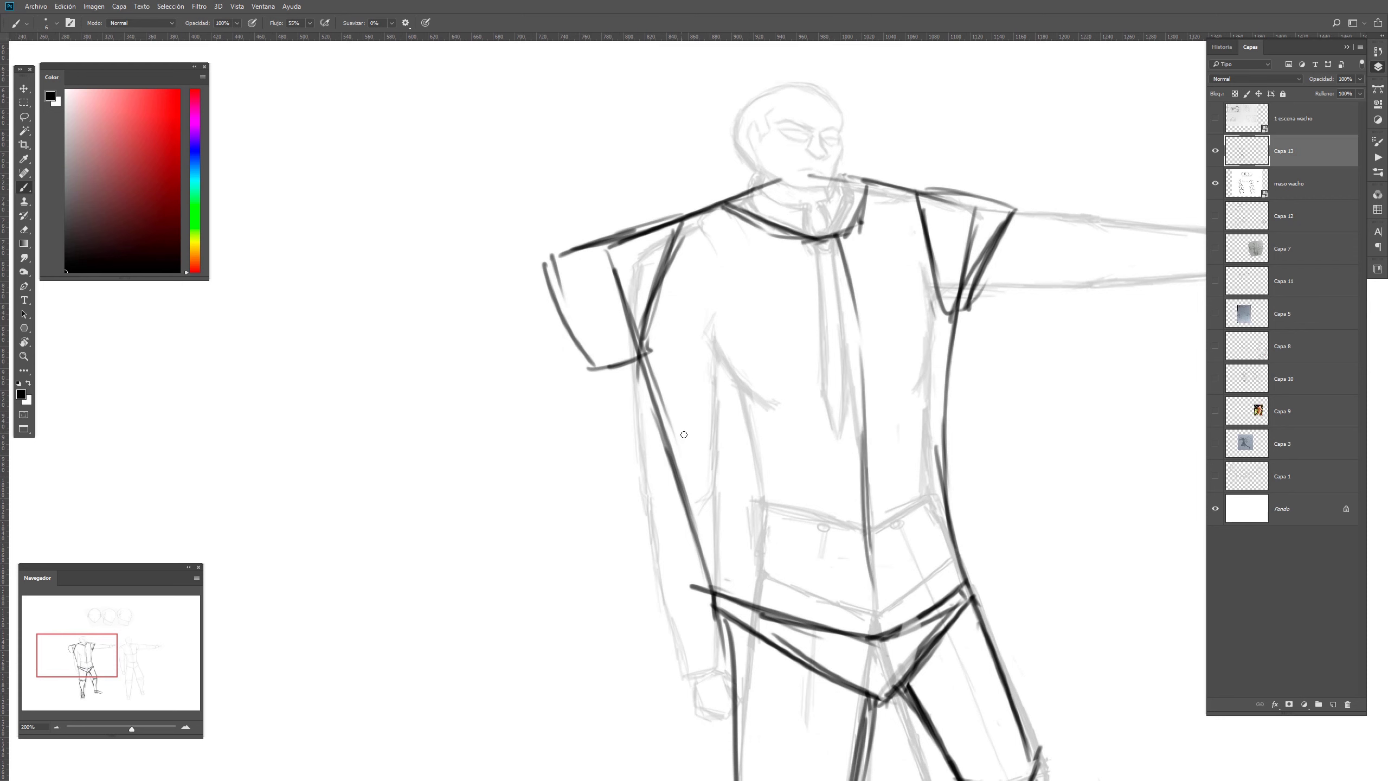
{"action": "mouse_move", "coordinate": [662, 424]}
{"action": "left_mouse_down"}
{"action": "mouse_move", "coordinate": [711, 441]}
{"action": "mouse_move", "coordinate": [824, 409]}
{"action": "left_mouse_up"}
{"action": "mouse_move", "coordinate": [765, 448]}
{"action": "left_mouse_down"}
{"action": "mouse_move", "coordinate": [848, 399]}
{"action": "mouse_move", "coordinate": [938, 410]}
{"action": "left_mouse_up"}
{"action": "left_click_drag", "start_coordinate": [852, 177], "coordinate": [877, 346]}
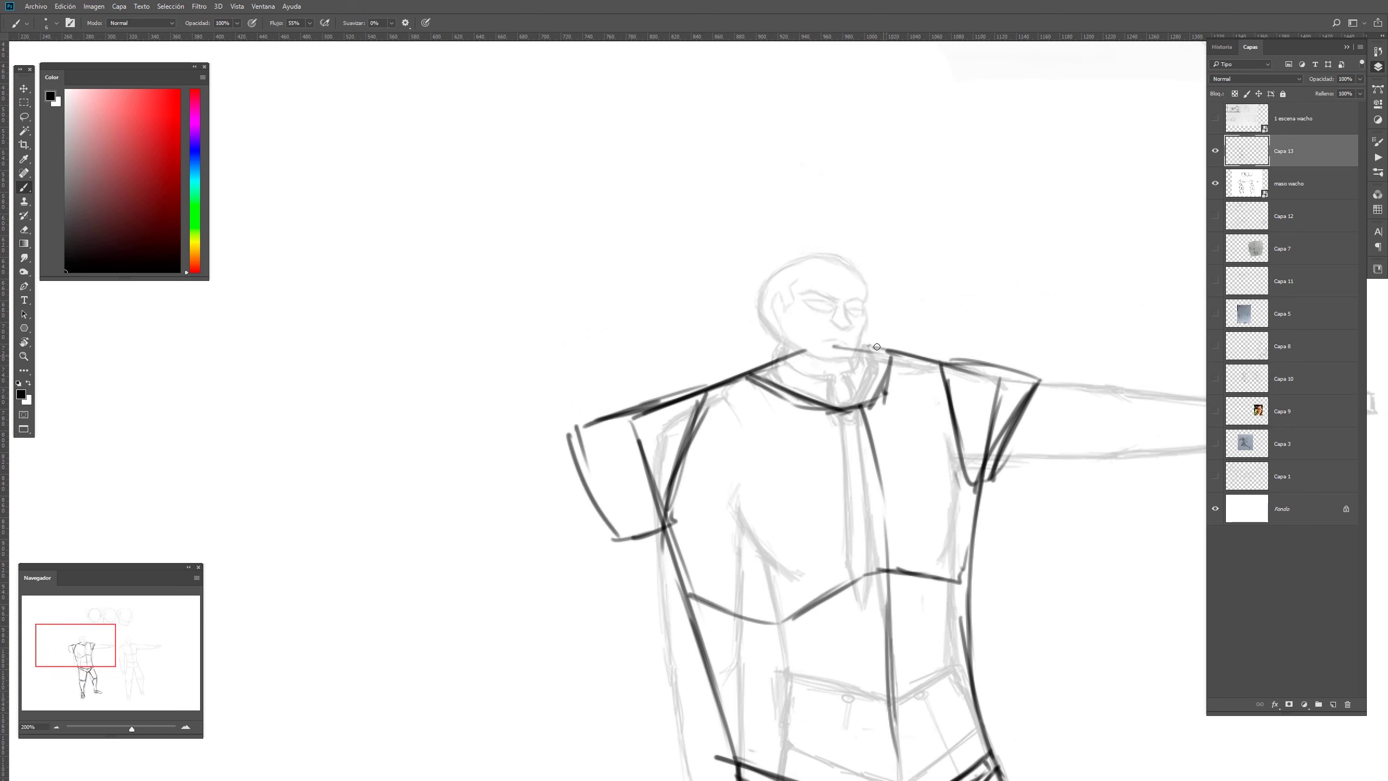
- Outline a blocky square head box and remove a small stray dab
{"action": "left_click_drag", "start_coordinate": [854, 241], "coordinate": [888, 350]}
{"action": "mouse_move", "coordinate": [856, 241]}
{"action": "left_mouse_down"}
{"action": "mouse_move", "coordinate": [759, 261]}
{"action": "mouse_move", "coordinate": [754, 386]}
{"action": "left_mouse_up"}
{"action": "left_click_drag", "start_coordinate": [756, 305], "coordinate": [754, 355]}
{"action": "mouse_move", "coordinate": [752, 269]}
{"action": "left_mouse_down"}
{"action": "mouse_move", "coordinate": [842, 252]}
{"action": "mouse_move", "coordinate": [879, 337]}
{"action": "left_mouse_up"}
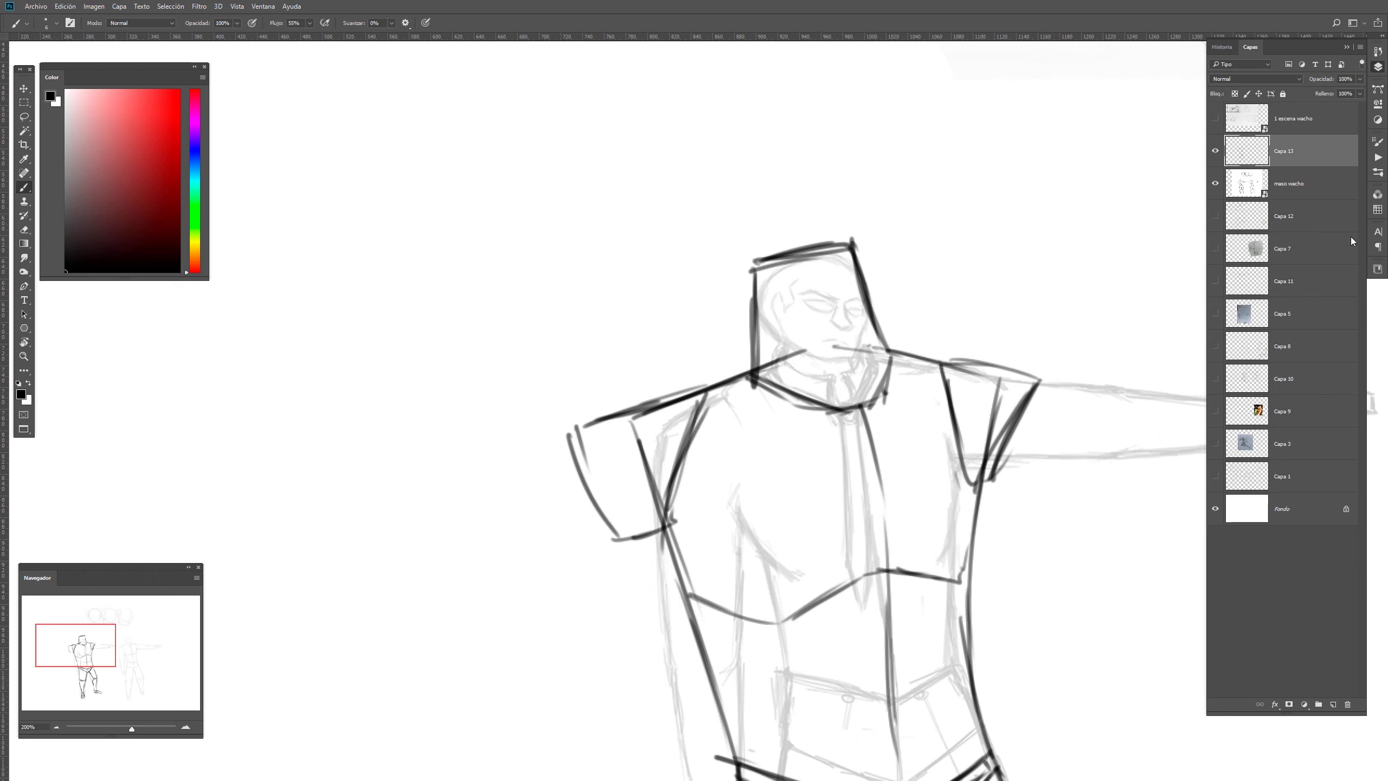
{"action": "key", "text": "ctrl+z"}
- Search Pinterest for photos of the wrestler by name
{"action": "key", "text": "alt+Tab"}
{"action": "key", "text": "alt+Tab"}
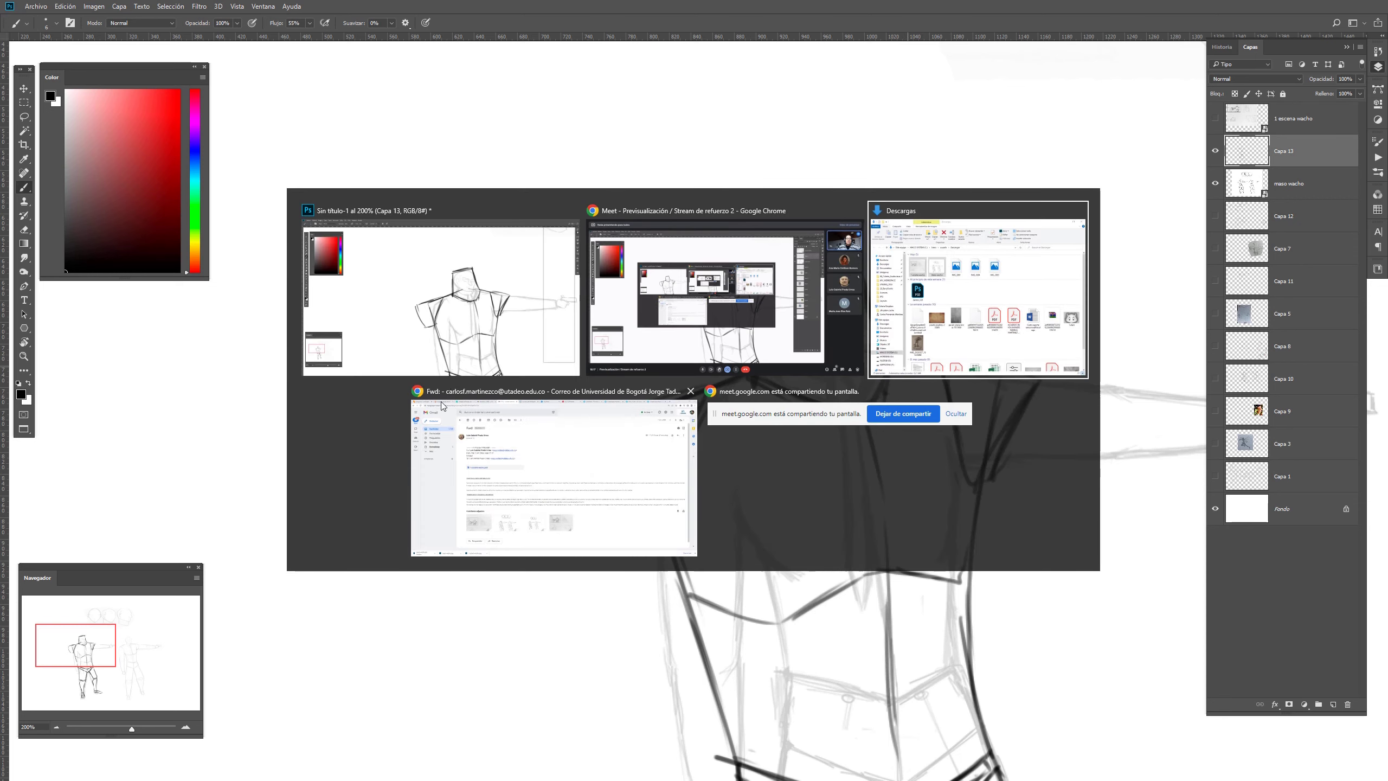
{"action": "left_click", "coordinate": [599, 472]}
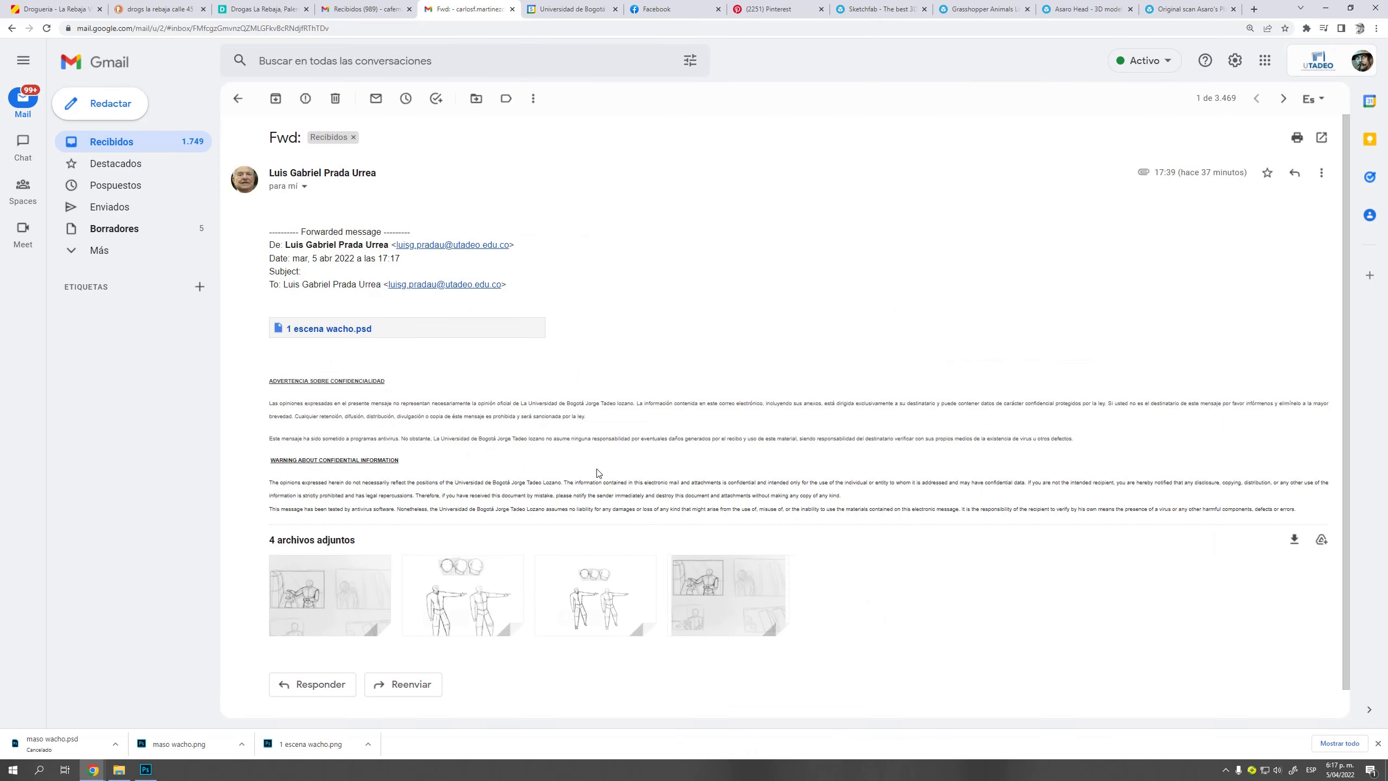
{"action": "left_click", "coordinate": [770, 9]}
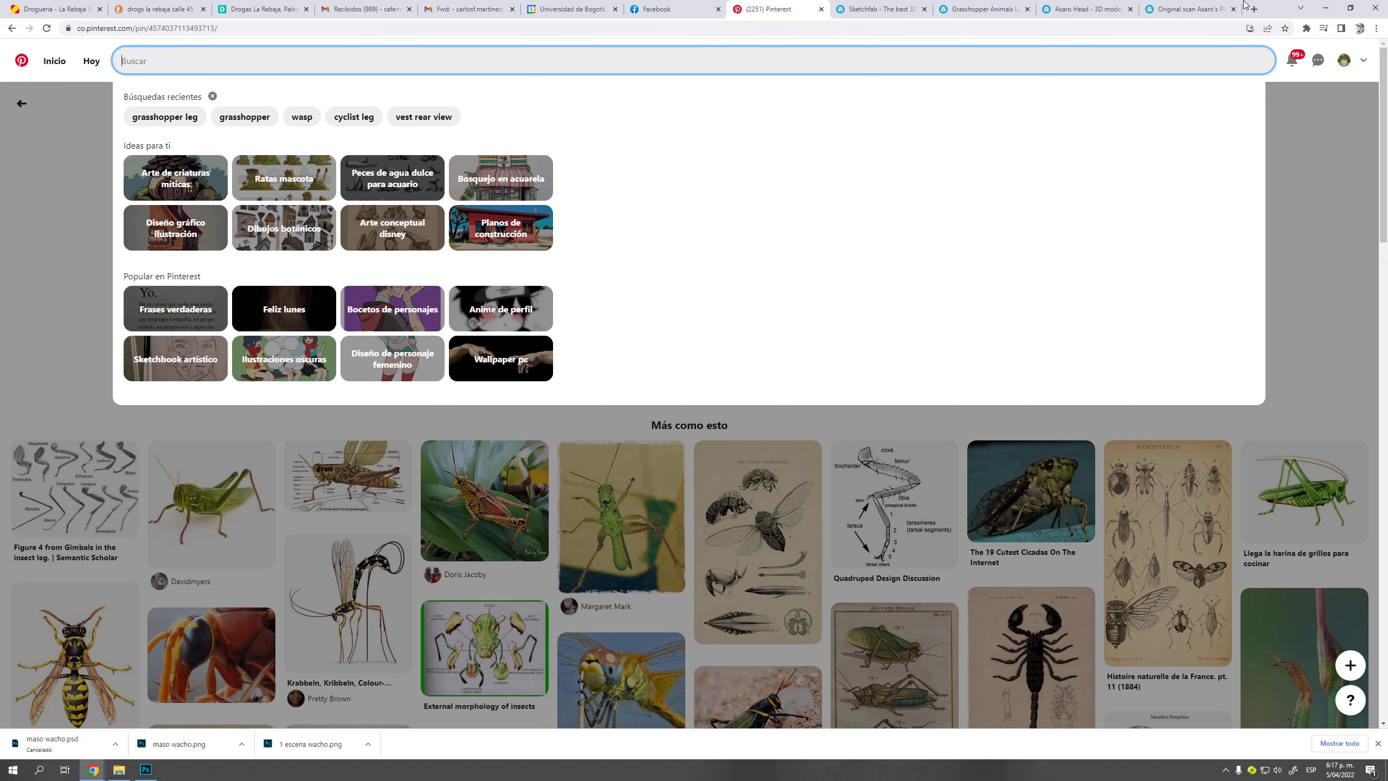
{"action": "type", "text": "brock"}
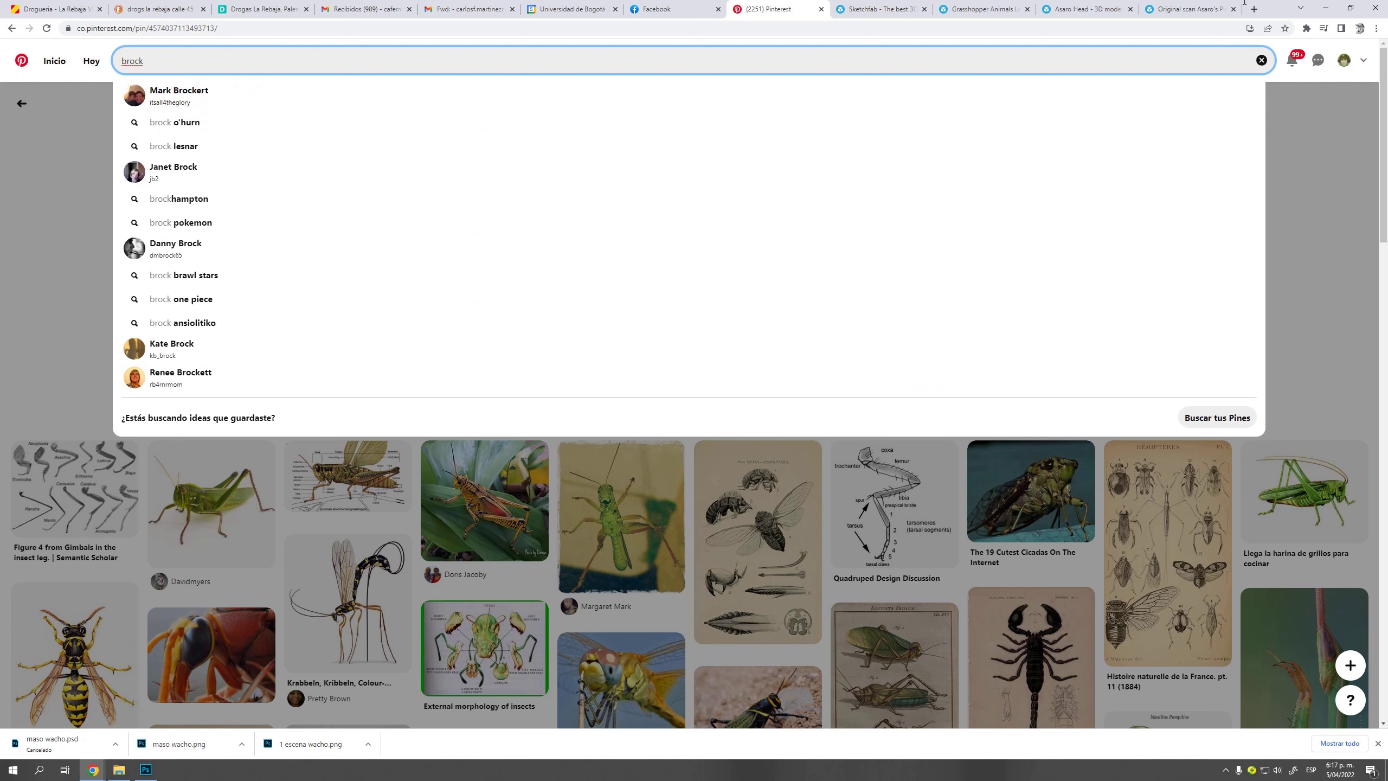
{"action": "type", "text": "le"}
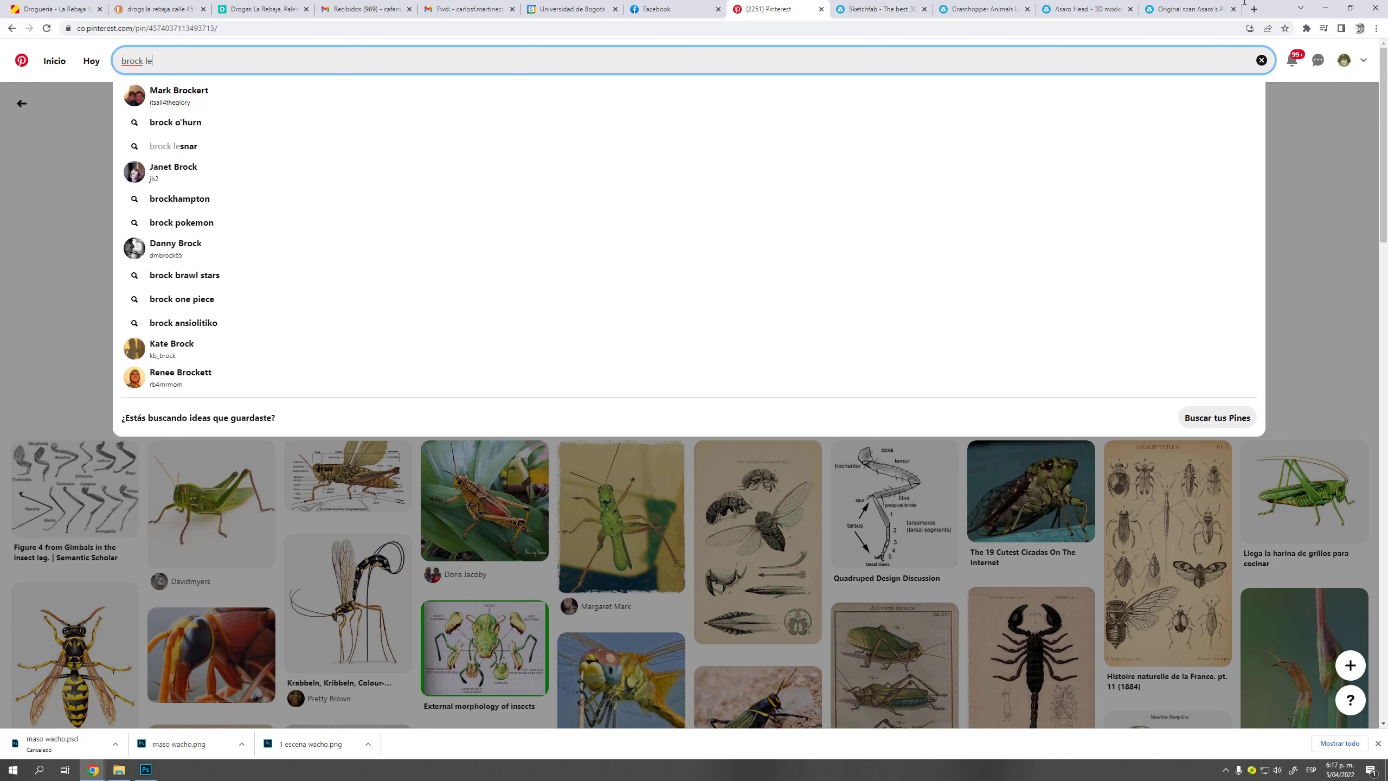
{"action": "type", "text": "snar"}
{"action": "key", "text": "Return"}
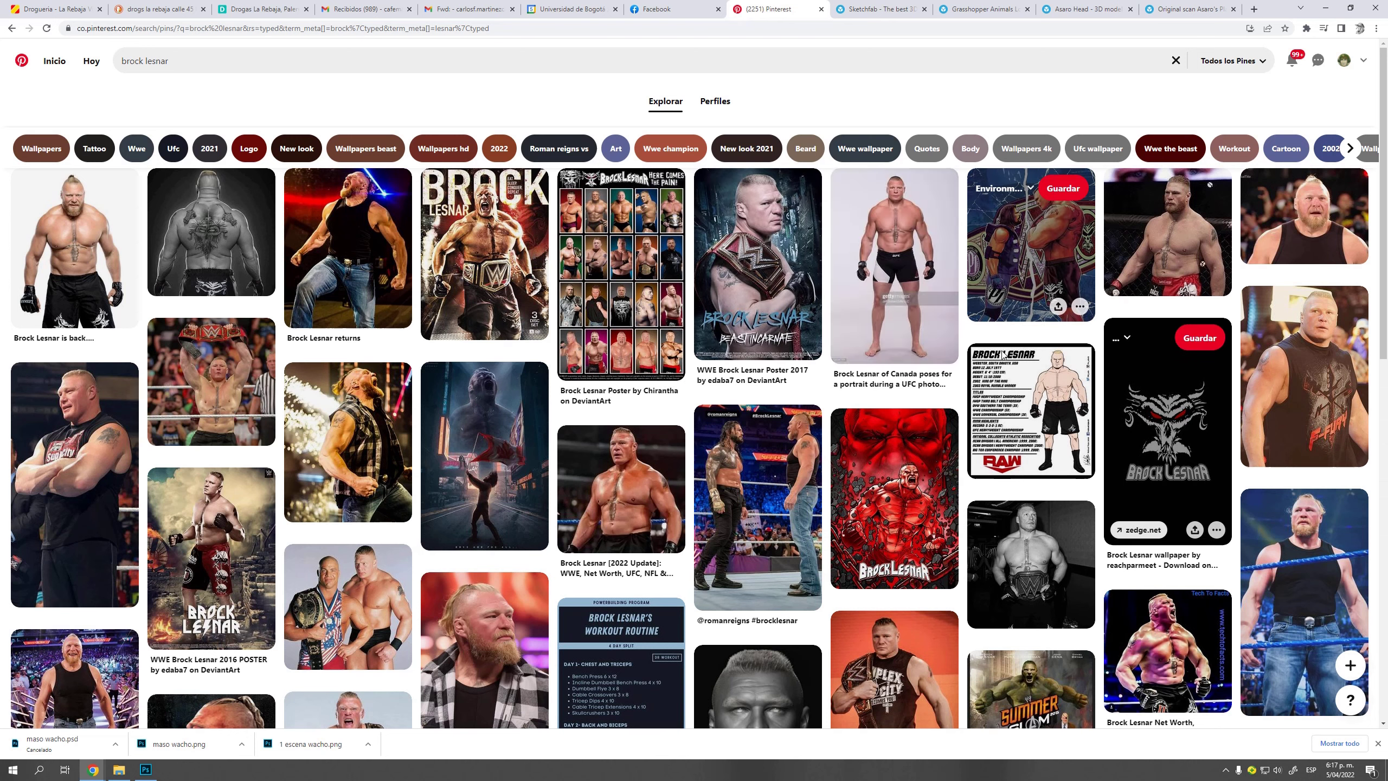
- Open the close-up BRUTE head pin, copy the image with Copiar imagen, and return to Photoshop
{"action": "left_click", "coordinate": [1295, 356]}
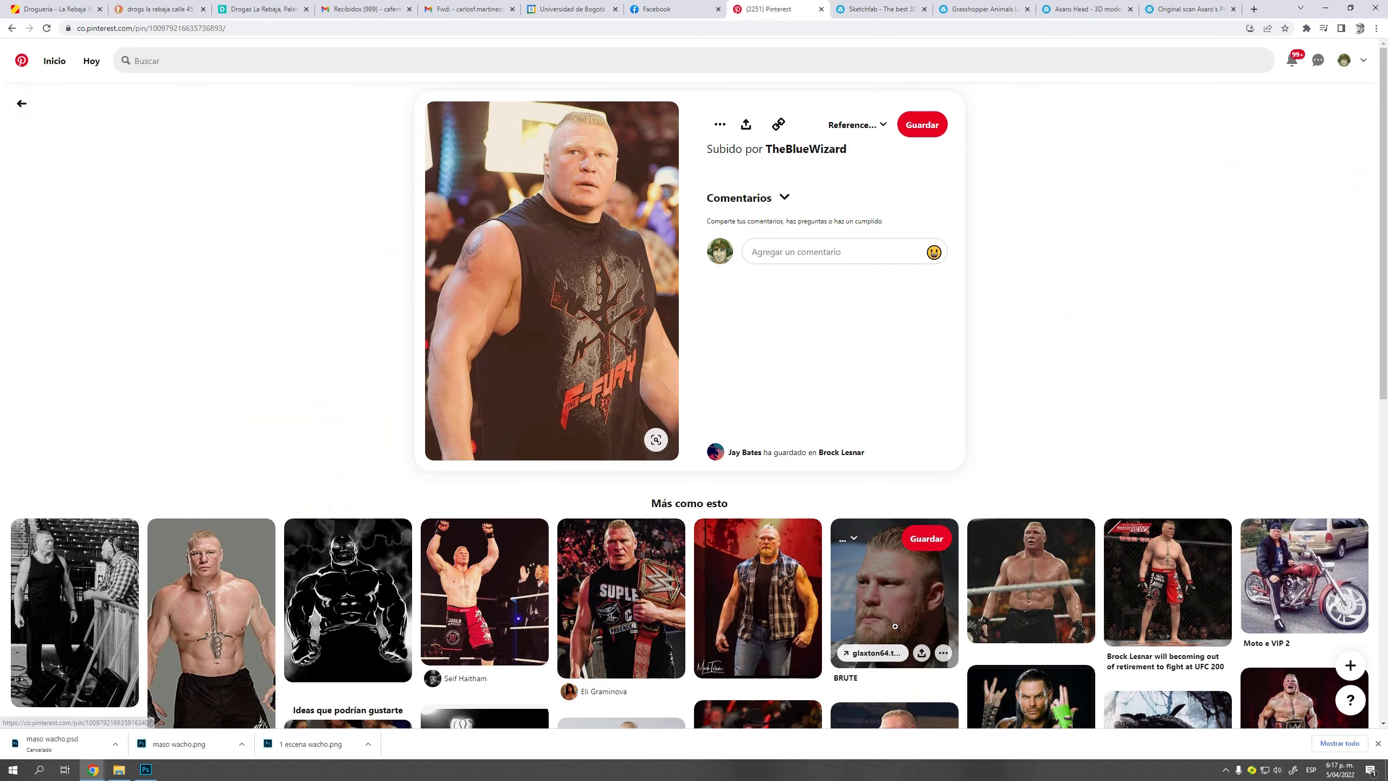
{"action": "left_click", "coordinate": [876, 596]}
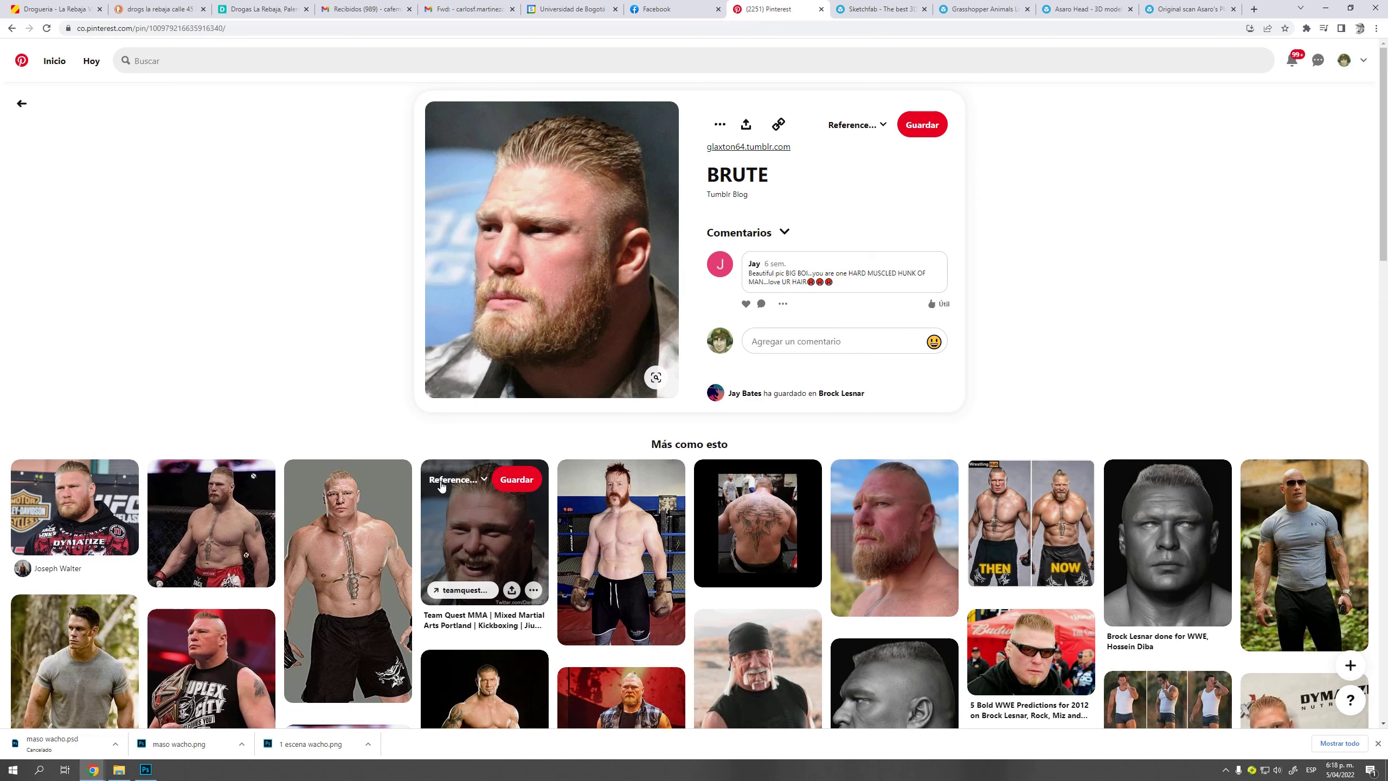
{"action": "right_click", "coordinate": [571, 175]}
{"action": "left_click", "coordinate": [613, 211]}
{"action": "key", "text": "alt+Tab"}
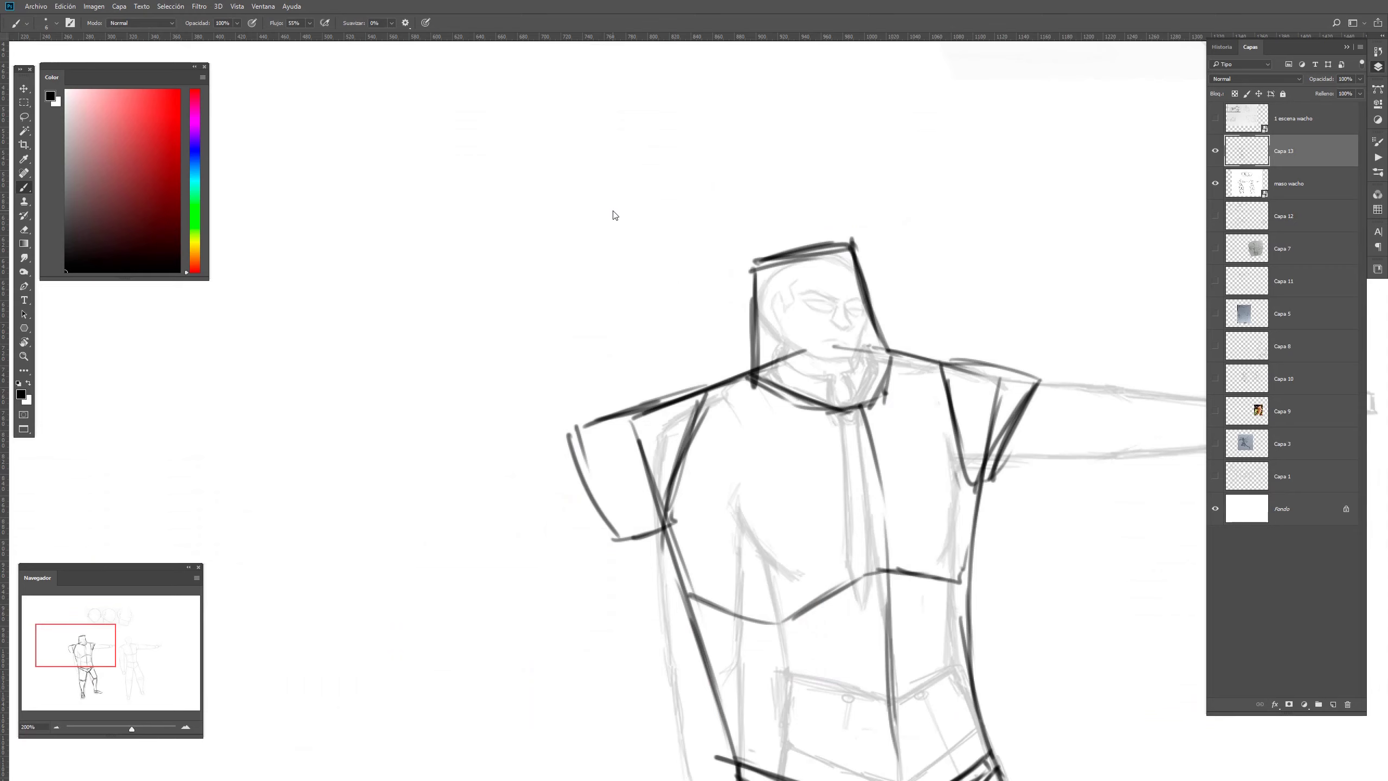
- Paste the head photo, move it left, fade it to 20% opacity, and place it below Capa 13
{"action": "key", "text": "ctrl+v"}
{"action": "key", "text": "v"}
{"action": "scroll", "coordinate": [875, 328], "scroll_direction": "left", "scroll_amount": 5}
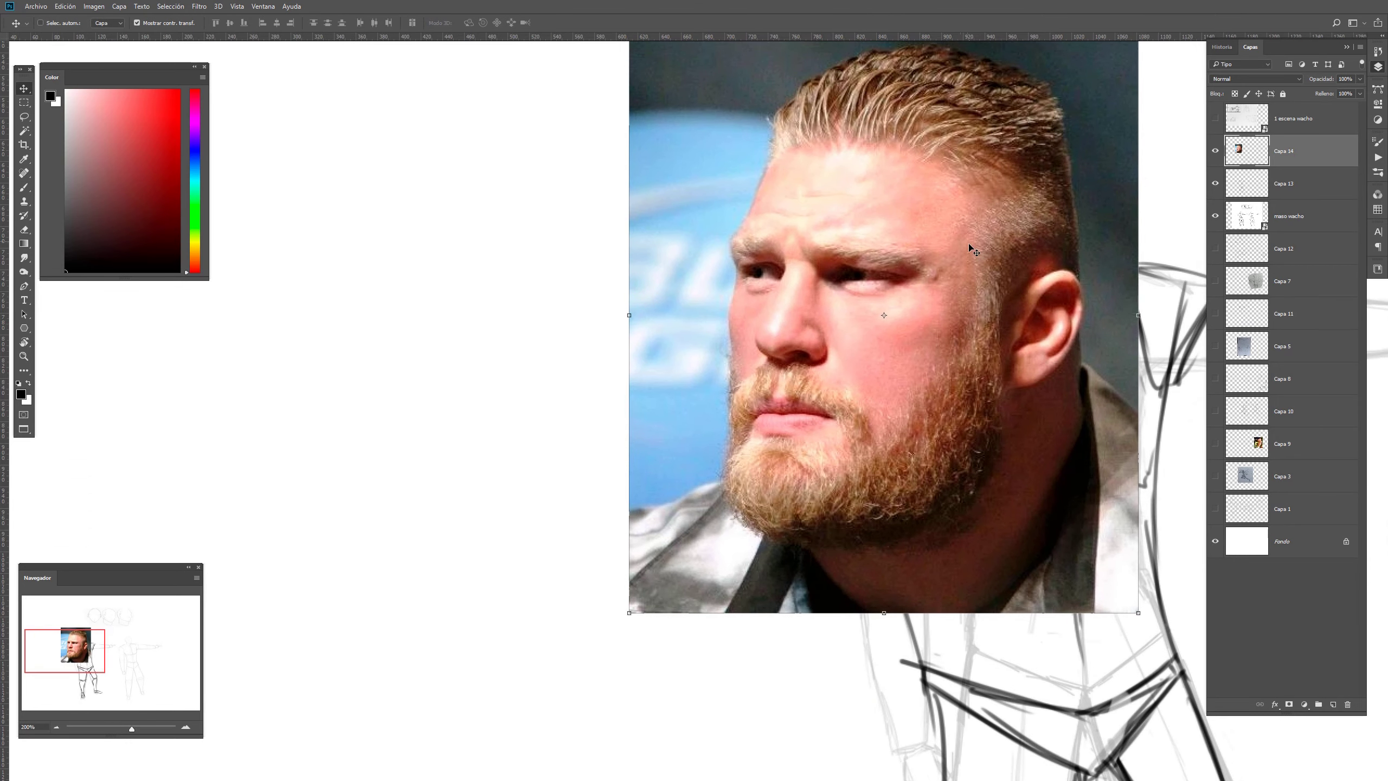
{"action": "left_click_drag", "start_coordinate": [1008, 315], "coordinate": [508, 313]}
{"action": "scroll", "coordinate": [508, 308], "scroll_direction": "left", "scroll_amount": 5}
{"action": "scroll", "coordinate": [508, 309], "scroll_direction": "down", "scroll_amount": 1}
{"action": "key", "text": "2"}
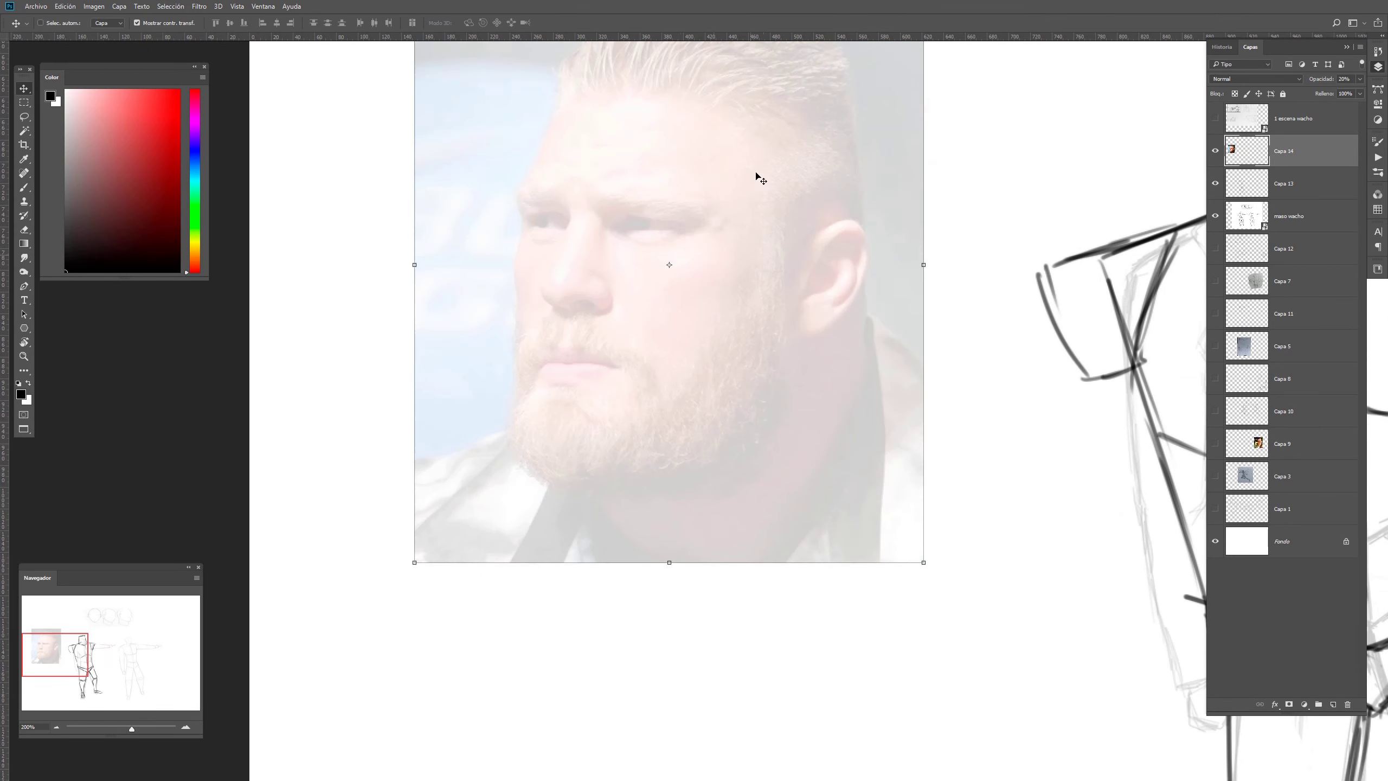
{"action": "scroll", "coordinate": [599, 313], "scroll_direction": "up", "scroll_amount": 2}
{"action": "scroll", "coordinate": [600, 313], "scroll_direction": "left", "scroll_amount": 1}
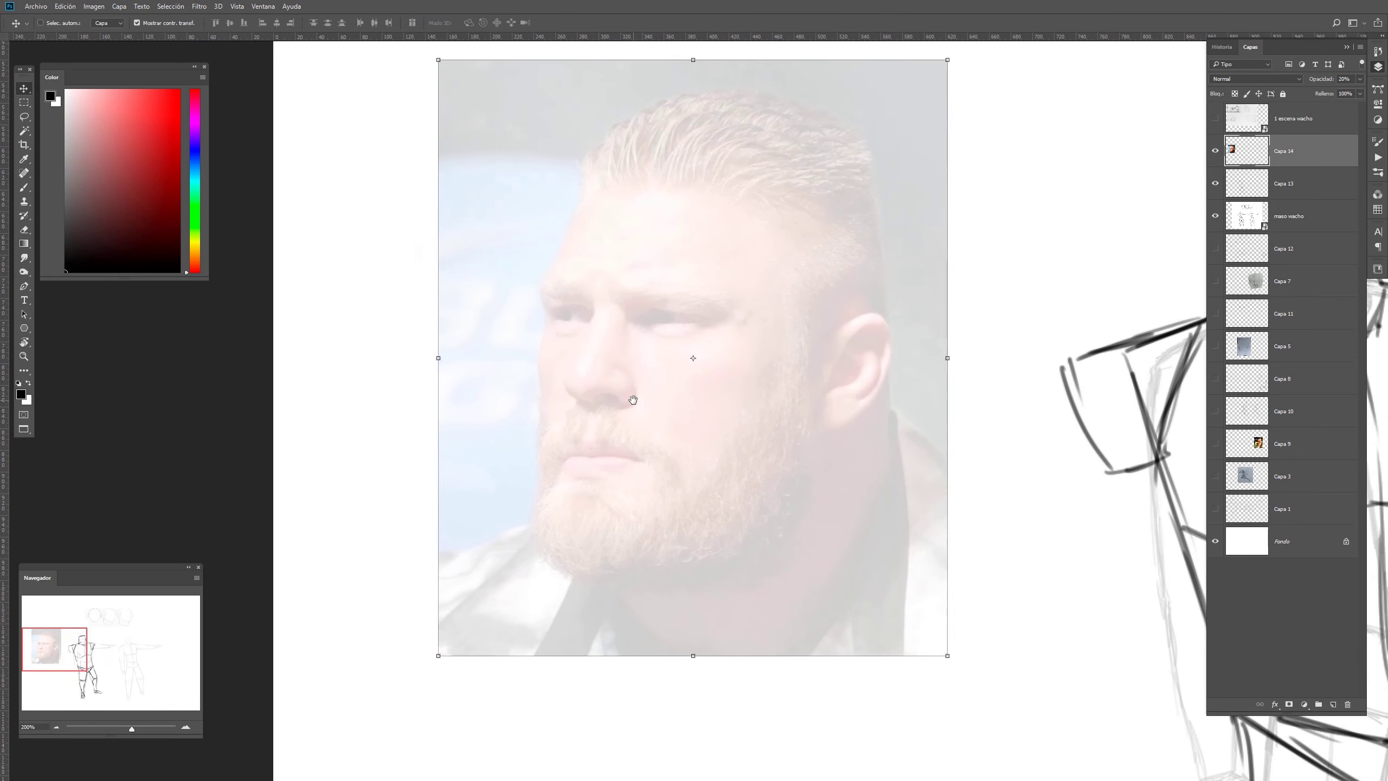
{"action": "left_click_drag", "start_coordinate": [1306, 158], "coordinate": [1306, 200]}
{"action": "left_click", "coordinate": [1301, 159]}
{"action": "key", "text": "b"}
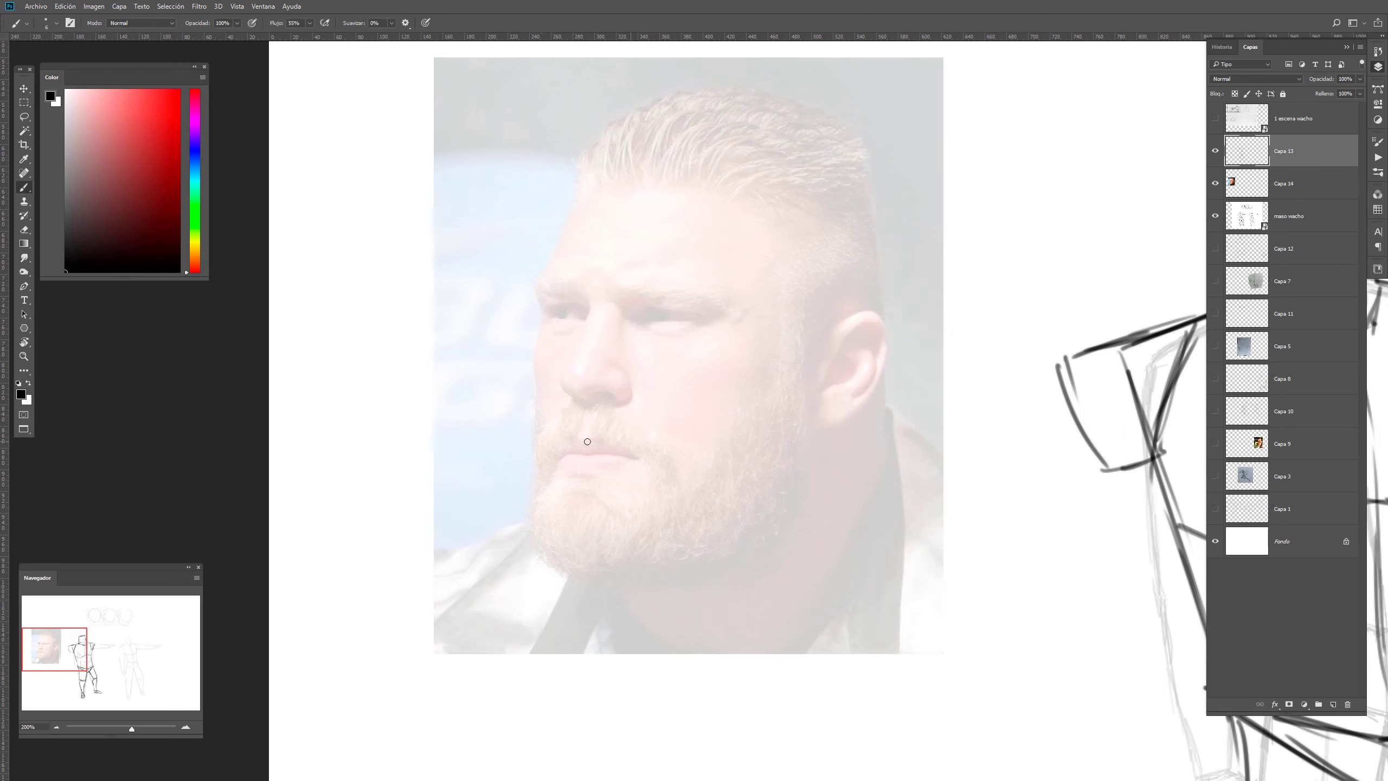
- Trace the blocky jaw: left jaw line, chin bottom and right jaw side
{"action": "left_click_drag", "start_coordinate": [539, 416], "coordinate": [512, 514]}
{"action": "key", "text": "ctrl+z"}
{"action": "left_click_drag", "start_coordinate": [542, 413], "coordinate": [525, 547]}
{"action": "left_click_drag", "start_coordinate": [539, 438], "coordinate": [603, 571]}
{"action": "left_click_drag", "start_coordinate": [522, 550], "coordinate": [681, 569]}
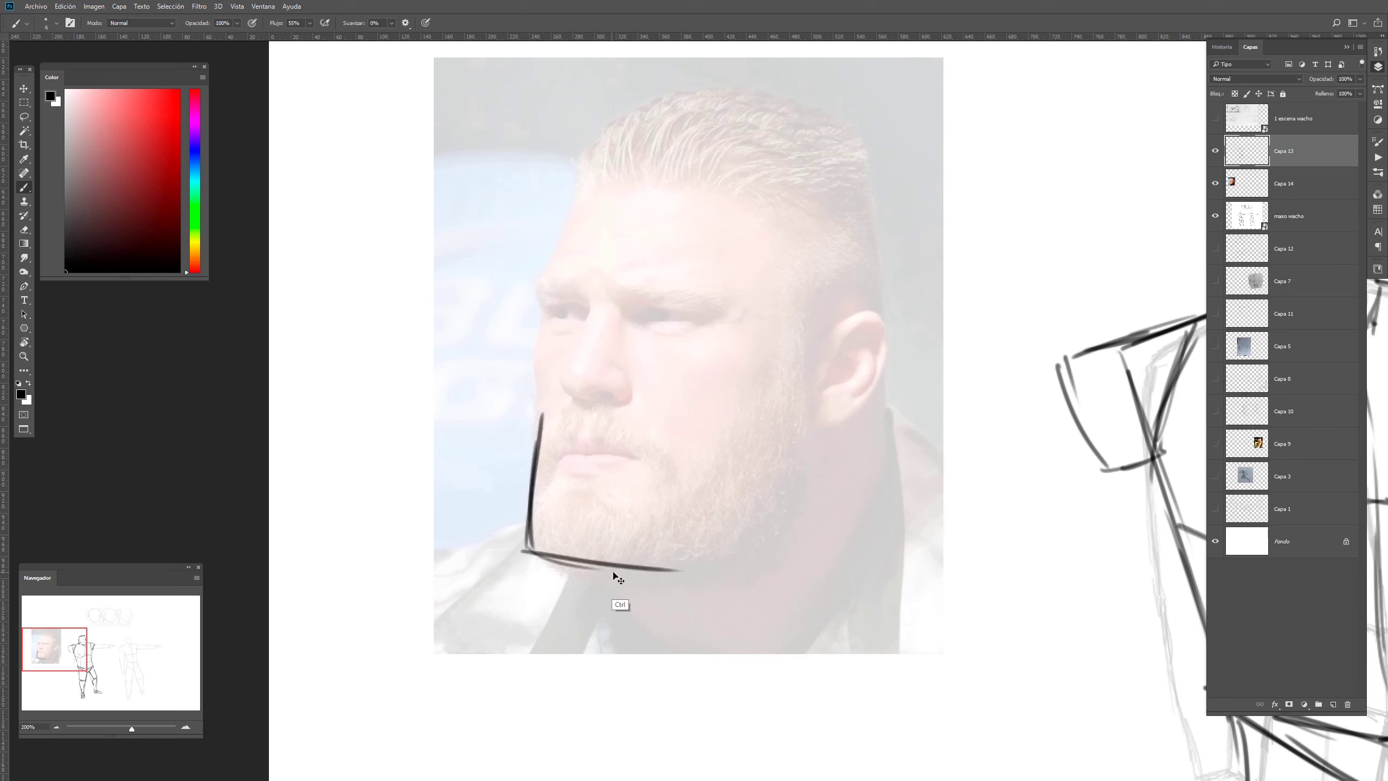
{"action": "key", "text": "ctrl+z"}
{"action": "mouse_move", "coordinate": [527, 547]}
{"action": "left_mouse_down"}
{"action": "mouse_move", "coordinate": [642, 578]}
{"action": "mouse_move", "coordinate": [828, 545]}
{"action": "left_mouse_up"}
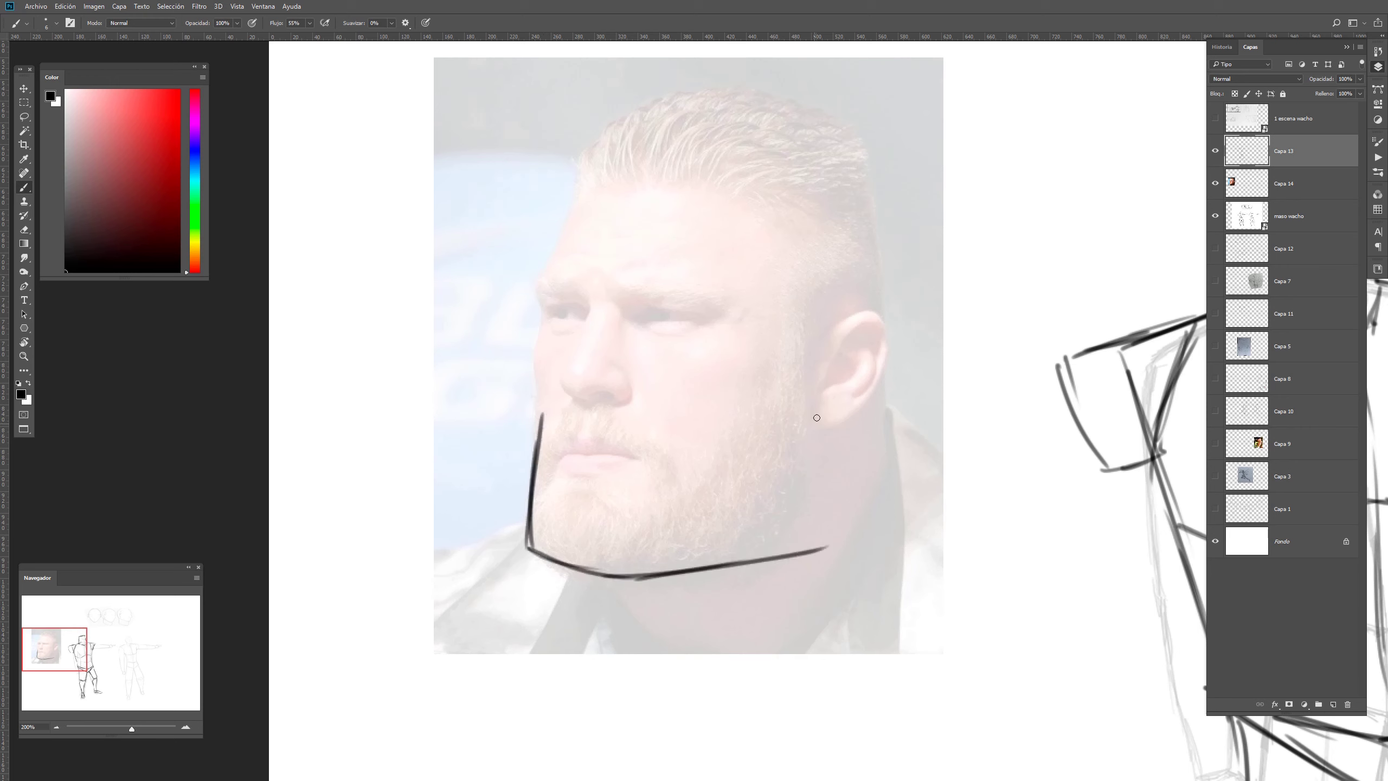
{"action": "left_click_drag", "start_coordinate": [813, 433], "coordinate": [782, 549]}
- Trace the cheek edge, forehead, skull top and hairline, undoing stray strokes
{"action": "mouse_move", "coordinate": [537, 327]}
{"action": "left_mouse_down"}
{"action": "mouse_move", "coordinate": [535, 426]}
{"action": "mouse_move", "coordinate": [538, 326]}
{"action": "mouse_move", "coordinate": [553, 318]}
{"action": "mouse_move", "coordinate": [571, 189]}
{"action": "mouse_move", "coordinate": [607, 176]}
{"action": "mouse_move", "coordinate": [762, 198]}
{"action": "left_mouse_up"}
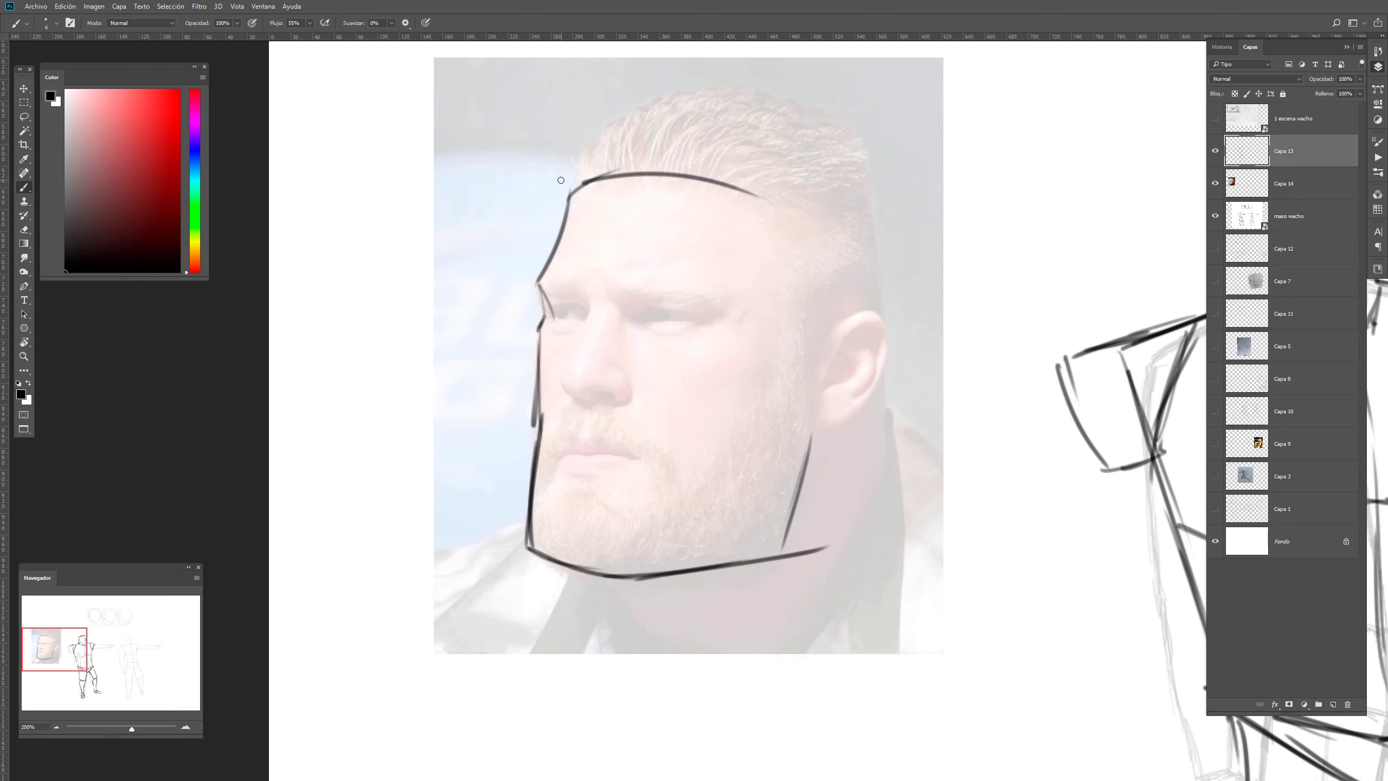
{"action": "mouse_move", "coordinate": [568, 191]}
{"action": "left_mouse_down"}
{"action": "mouse_move", "coordinate": [558, 149]}
{"action": "mouse_move", "coordinate": [664, 109]}
{"action": "left_mouse_up"}
{"action": "mouse_move", "coordinate": [560, 146]}
{"action": "left_mouse_down"}
{"action": "mouse_move", "coordinate": [702, 116]}
{"action": "mouse_move", "coordinate": [813, 144]}
{"action": "left_mouse_up"}
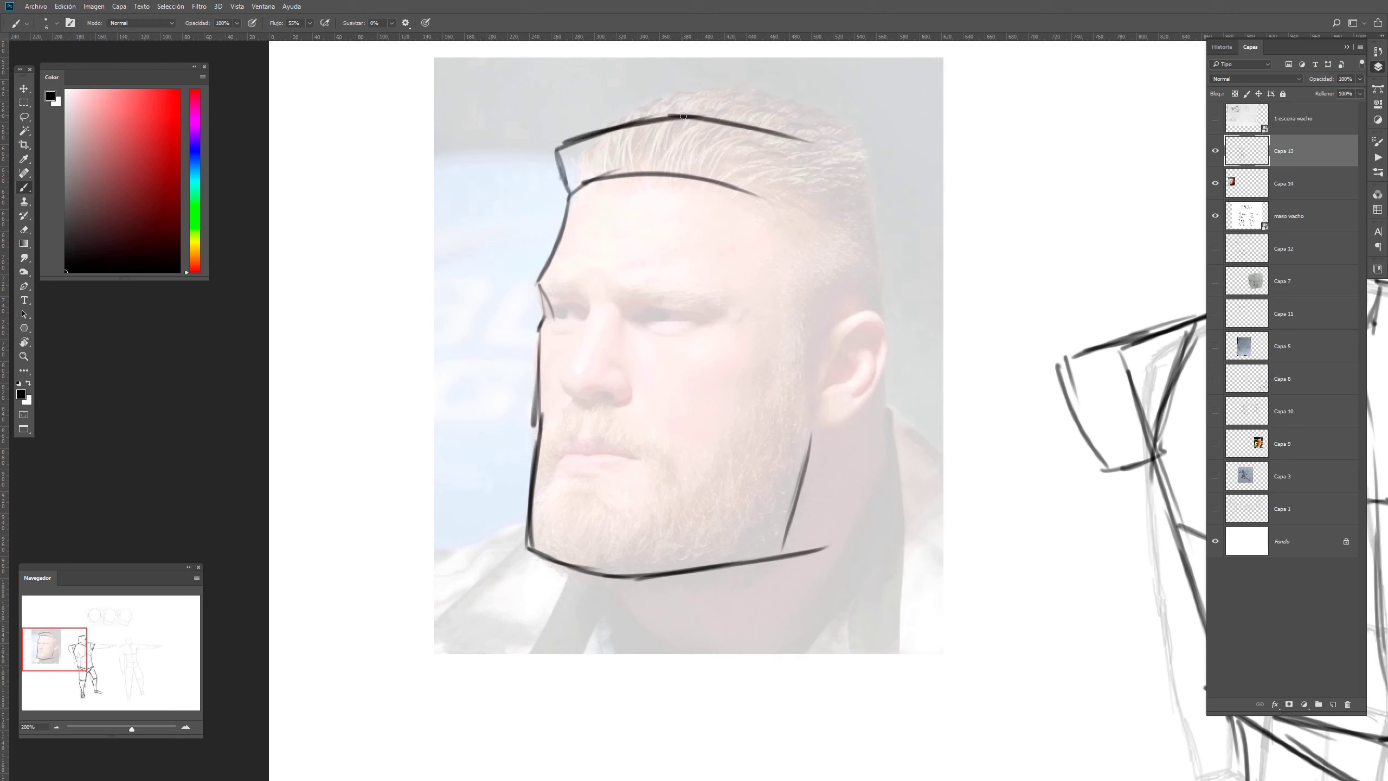
{"action": "left_click_drag", "start_coordinate": [683, 117], "coordinate": [854, 160]}
{"action": "left_click_drag", "start_coordinate": [789, 143], "coordinate": [889, 203]}
{"action": "mouse_move", "coordinate": [742, 185]}
{"action": "left_mouse_down"}
{"action": "mouse_move", "coordinate": [800, 218]}
{"action": "mouse_move", "coordinate": [792, 242]}
{"action": "mouse_move", "coordinate": [857, 229]}
{"action": "left_mouse_up"}
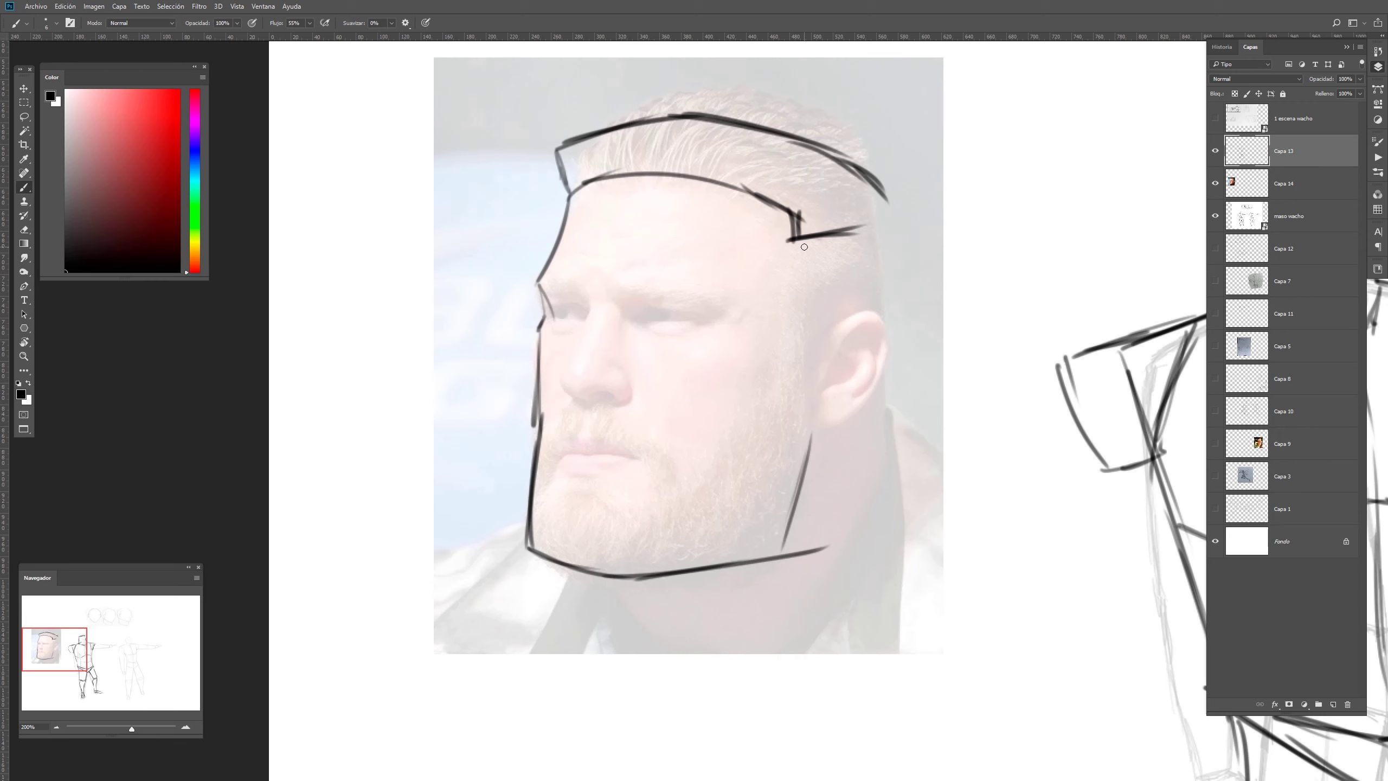
{"action": "mouse_move", "coordinate": [882, 184]}
{"action": "left_mouse_down"}
{"action": "mouse_move", "coordinate": [886, 240]}
{"action": "mouse_move", "coordinate": [855, 233]}
{"action": "mouse_move", "coordinate": [876, 227]}
{"action": "left_mouse_up"}
{"action": "key", "text": "ctrl+z"}
{"action": "key", "text": "ctrl+z"}
{"action": "key", "text": "ctrl+z"}
{"action": "key", "text": "ctrl+z"}
{"action": "key", "text": "ctrl+z"}
{"action": "left_click_drag", "start_coordinate": [792, 240], "coordinate": [869, 220]}
- Draw the side-of-head plane lines down from the forehead corner
{"action": "left_click_drag", "start_coordinate": [884, 229], "coordinate": [874, 288]}
{"action": "key", "text": "ctrl+z"}
{"action": "left_click_drag", "start_coordinate": [869, 223], "coordinate": [875, 289]}
{"action": "mouse_move", "coordinate": [796, 240]}
{"action": "left_mouse_down"}
{"action": "mouse_move", "coordinate": [810, 368]}
{"action": "mouse_move", "coordinate": [841, 325]}
{"action": "mouse_move", "coordinate": [887, 309]}
{"action": "mouse_move", "coordinate": [904, 351]}
{"action": "mouse_move", "coordinate": [878, 412]}
{"action": "left_mouse_up"}
{"action": "left_click_drag", "start_coordinate": [872, 250], "coordinate": [876, 311]}
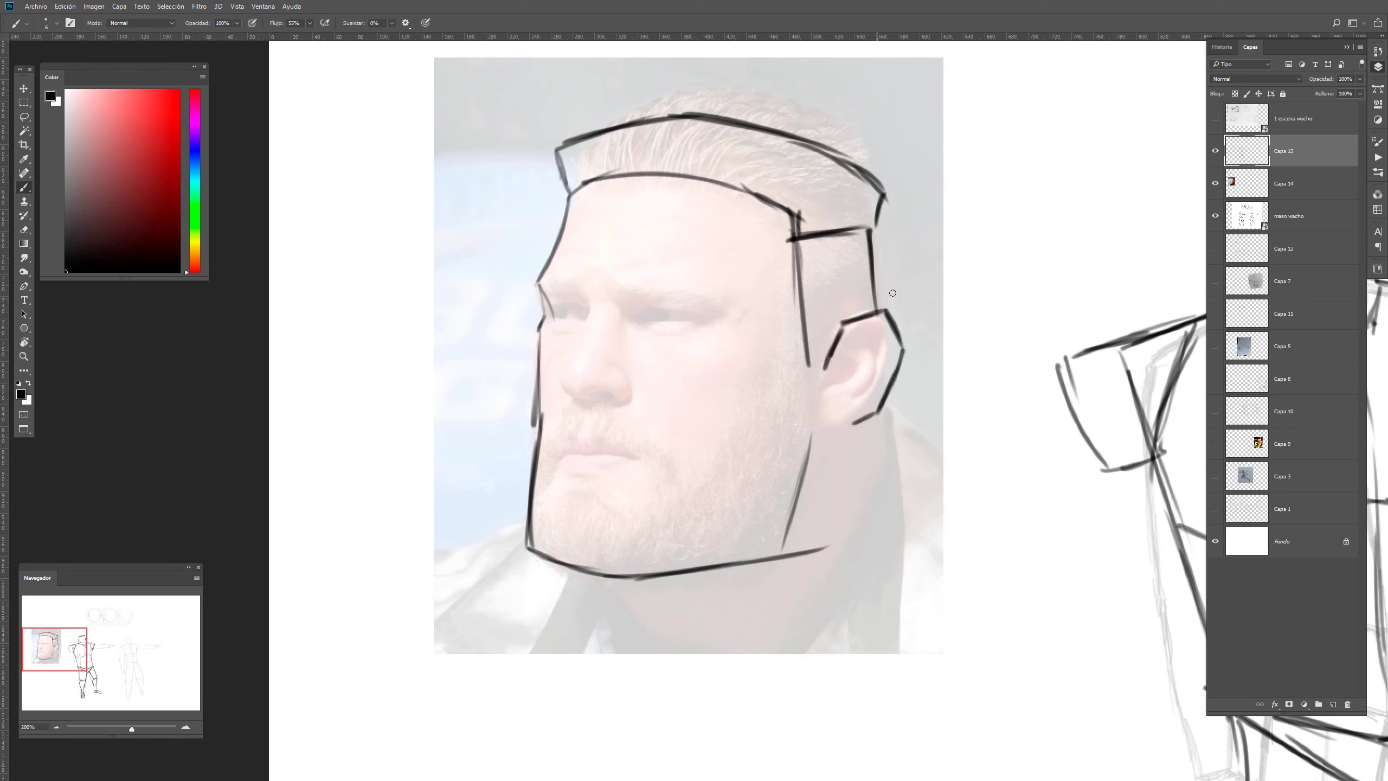
- Erase and redraw the left and bottom jaw lines, darkening the rear jaw
{"action": "key", "text": "e"}
{"action": "mouse_move", "coordinate": [533, 511]}
{"action": "left_mouse_down"}
{"action": "mouse_move", "coordinate": [660, 555]}
{"action": "mouse_move", "coordinate": [565, 572]}
{"action": "mouse_move", "coordinate": [504, 546]}
{"action": "mouse_move", "coordinate": [558, 502]}
{"action": "mouse_move", "coordinate": [741, 567]}
{"action": "left_mouse_up"}
{"action": "key", "text": "b"}
{"action": "mouse_move", "coordinate": [541, 405]}
{"action": "left_mouse_down"}
{"action": "mouse_move", "coordinate": [484, 546]}
{"action": "mouse_move", "coordinate": [558, 585]}
{"action": "left_mouse_up"}
{"action": "mouse_move", "coordinate": [489, 545]}
{"action": "left_mouse_down"}
{"action": "mouse_move", "coordinate": [623, 604]}
{"action": "mouse_move", "coordinate": [757, 566]}
{"action": "left_mouse_up"}
{"action": "left_click_drag", "start_coordinate": [613, 607], "coordinate": [840, 535]}
{"action": "left_click_drag", "start_coordinate": [658, 593], "coordinate": [779, 552]}
{"action": "left_click_drag", "start_coordinate": [811, 438], "coordinate": [785, 545]}
- Draw both sides of the nose and the right eye's lid lines
{"action": "left_click_drag", "start_coordinate": [566, 393], "coordinate": [626, 403]}
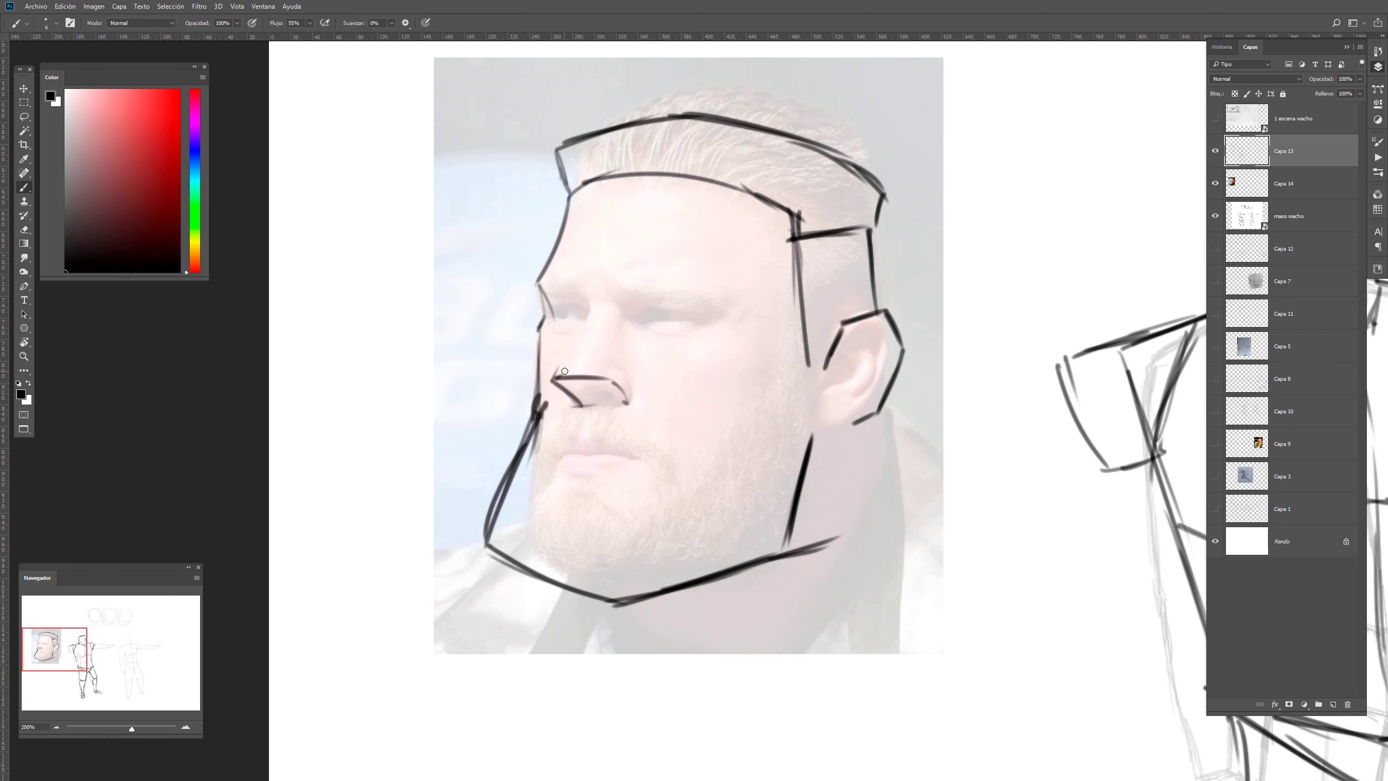
{"action": "left_click_drag", "start_coordinate": [553, 376], "coordinate": [595, 299]}
{"action": "mouse_move", "coordinate": [611, 377]}
{"action": "left_mouse_down"}
{"action": "mouse_move", "coordinate": [616, 326]}
{"action": "mouse_move", "coordinate": [593, 284]}
{"action": "mouse_move", "coordinate": [578, 322]}
{"action": "mouse_move", "coordinate": [602, 280]}
{"action": "mouse_move", "coordinate": [526, 295]}
{"action": "mouse_move", "coordinate": [592, 276]}
{"action": "mouse_move", "coordinate": [593, 295]}
{"action": "mouse_move", "coordinate": [717, 283]}
{"action": "left_mouse_up"}
{"action": "mouse_move", "coordinate": [626, 280]}
{"action": "left_mouse_down"}
{"action": "mouse_move", "coordinate": [703, 279]}
{"action": "mouse_move", "coordinate": [693, 291]}
{"action": "mouse_move", "coordinate": [733, 276]}
{"action": "mouse_move", "coordinate": [735, 310]}
{"action": "mouse_move", "coordinate": [693, 281]}
{"action": "mouse_move", "coordinate": [733, 287]}
{"action": "mouse_move", "coordinate": [720, 322]}
{"action": "left_mouse_up"}
{"action": "key", "text": "ctrl+alt+z"}
{"action": "key", "text": "ctrl+alt+z"}
{"action": "key", "text": "ctrl+alt+z"}
{"action": "key", "text": "ctrl+alt+z"}
{"action": "key", "text": "ctrl+alt+z"}
{"action": "key", "text": "ctrl+alt+z"}
{"action": "key", "text": "ctrl+alt+z"}
{"action": "left_click_drag", "start_coordinate": [694, 278], "coordinate": [727, 288]}
{"action": "key", "text": "ctrl+alt+z"}
- Add the nostril base, philtrum, mouth line, nasolabial fold and right cheek contour
{"action": "left_click_drag", "start_coordinate": [628, 299], "coordinate": [597, 255]}
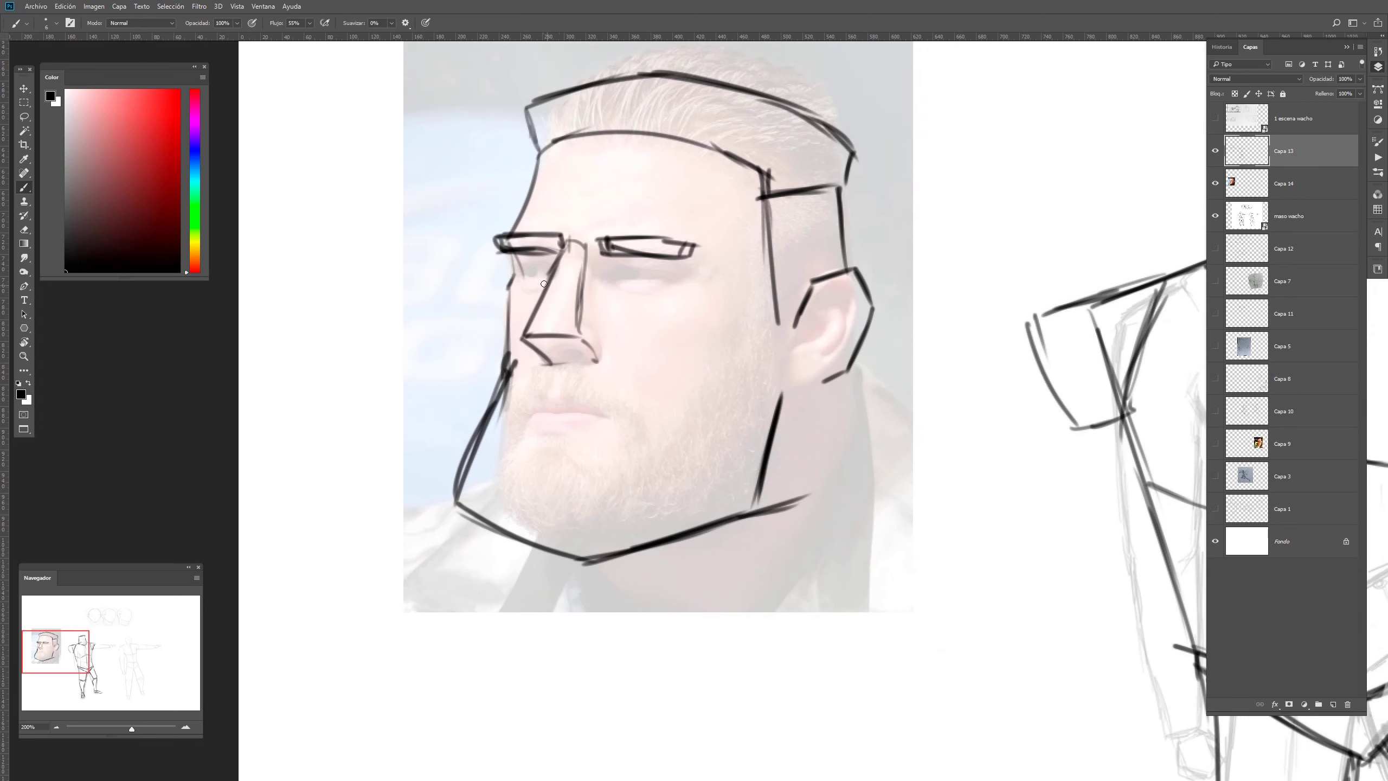
{"action": "key", "text": "e"}
{"action": "key", "text": "b"}
{"action": "left_click_drag", "start_coordinate": [546, 362], "coordinate": [601, 354]}
{"action": "mouse_move", "coordinate": [556, 400]}
{"action": "left_mouse_down"}
{"action": "mouse_move", "coordinate": [559, 365]}
{"action": "mouse_move", "coordinate": [558, 393]}
{"action": "mouse_move", "coordinate": [672, 432]}
{"action": "left_mouse_up"}
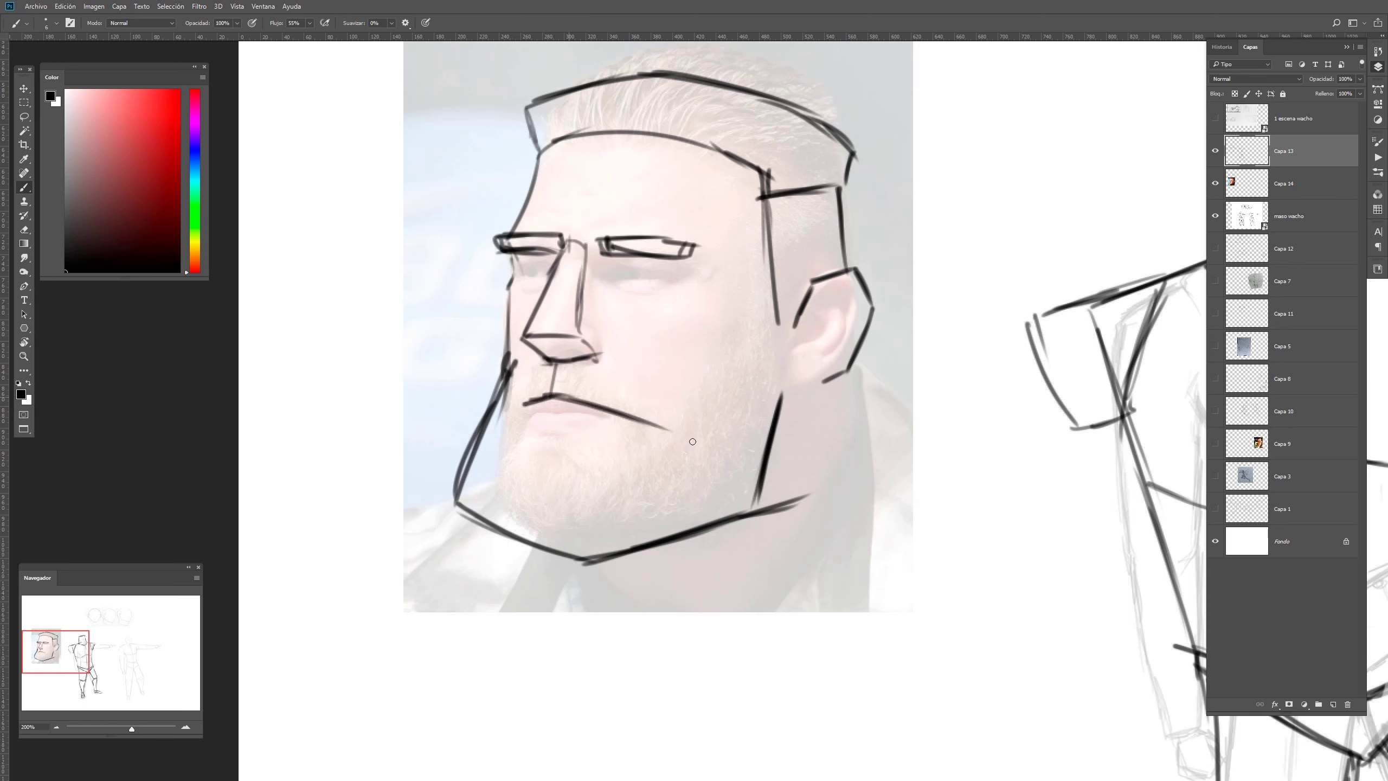
{"action": "mouse_move", "coordinate": [502, 407]}
{"action": "left_mouse_down"}
{"action": "mouse_move", "coordinate": [568, 395]}
{"action": "mouse_move", "coordinate": [690, 438]}
{"action": "left_mouse_up"}
{"action": "mouse_move", "coordinate": [595, 361]}
{"action": "left_mouse_down"}
{"action": "mouse_move", "coordinate": [618, 346]}
{"action": "mouse_move", "coordinate": [695, 419]}
{"action": "left_mouse_up"}
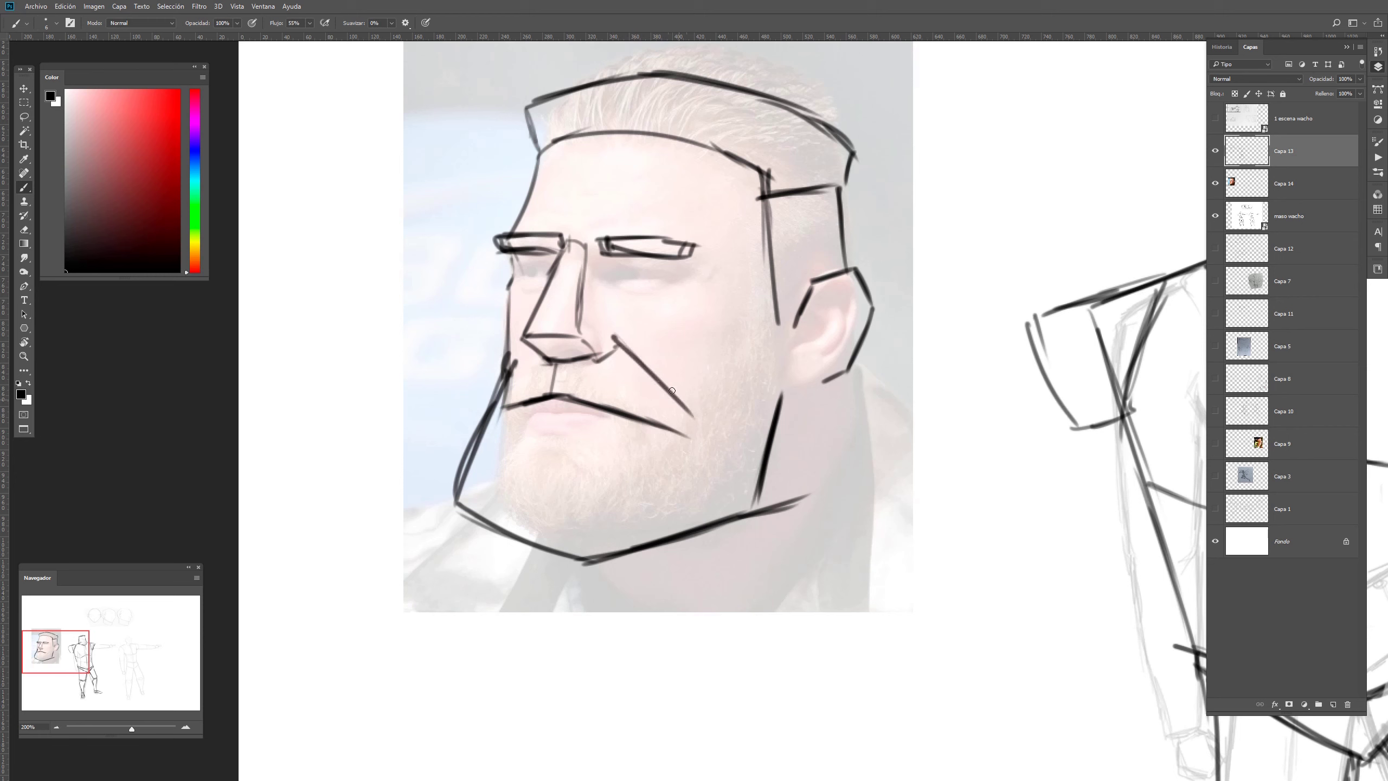
{"action": "mouse_move", "coordinate": [765, 274]}
{"action": "left_mouse_down"}
{"action": "mouse_move", "coordinate": [777, 339]}
{"action": "mouse_move", "coordinate": [710, 378]}
{"action": "mouse_move", "coordinate": [701, 408]}
{"action": "left_mouse_up"}
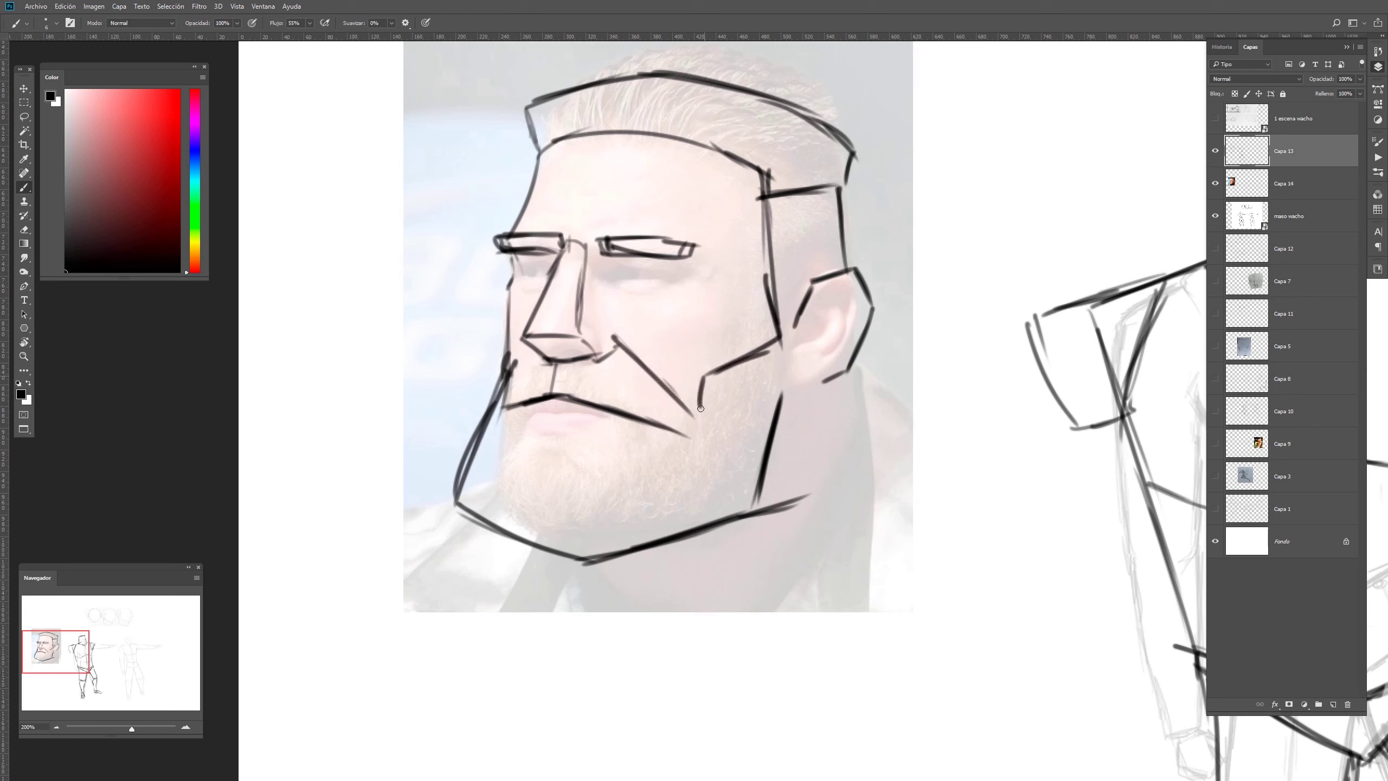
- Clean up the face's left edge and refine the nose strokes, lower lip and upper-lip line
{"action": "key", "text": "e"}
{"action": "mouse_move", "coordinate": [495, 310]}
{"action": "left_mouse_down"}
{"action": "mouse_move", "coordinate": [505, 301]}
{"action": "mouse_move", "coordinate": [505, 323]}
{"action": "mouse_move", "coordinate": [514, 252]}
{"action": "mouse_move", "coordinate": [492, 315]}
{"action": "mouse_move", "coordinate": [516, 349]}
{"action": "mouse_move", "coordinate": [491, 394]}
{"action": "mouse_move", "coordinate": [516, 421]}
{"action": "mouse_move", "coordinate": [593, 403]}
{"action": "mouse_move", "coordinate": [682, 448]}
{"action": "left_mouse_up"}
{"action": "key", "text": "b"}
{"action": "key", "text": "e"}
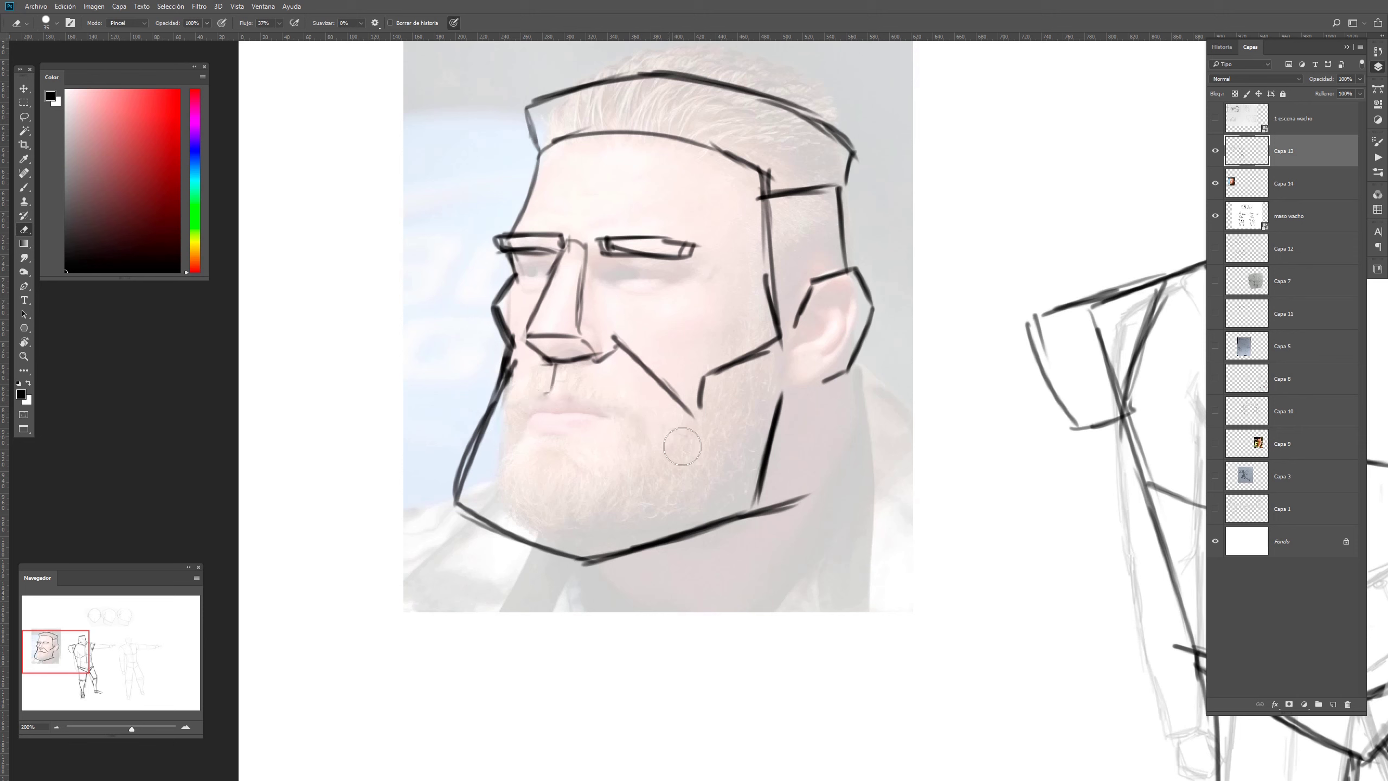
{"action": "key", "text": "b"}
{"action": "left_click_drag", "start_coordinate": [535, 349], "coordinate": [529, 368]}
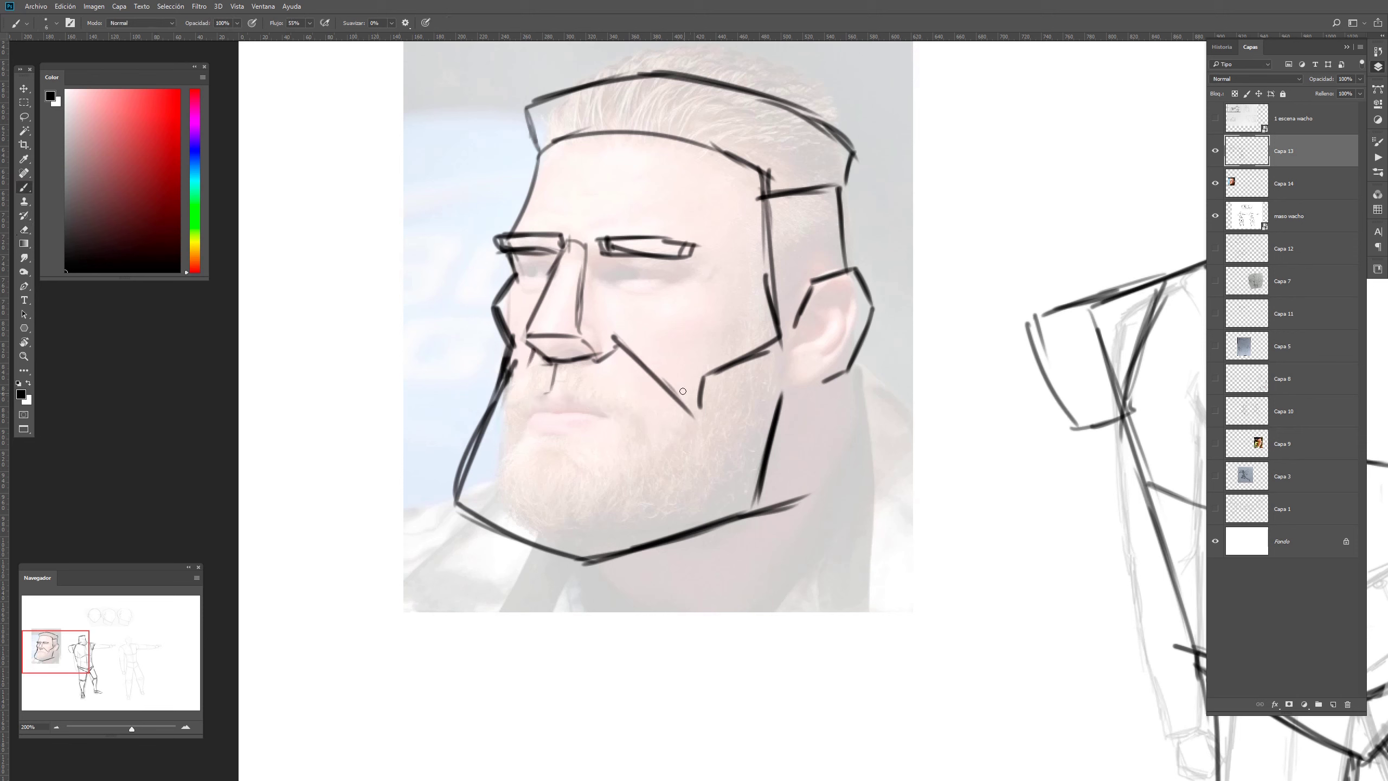
{"action": "left_click_drag", "start_coordinate": [693, 409], "coordinate": [681, 441]}
{"action": "mouse_move", "coordinate": [529, 352]}
{"action": "left_mouse_down"}
{"action": "mouse_move", "coordinate": [496, 418]}
{"action": "mouse_move", "coordinate": [563, 402]}
{"action": "mouse_move", "coordinate": [662, 425]}
{"action": "left_mouse_up"}
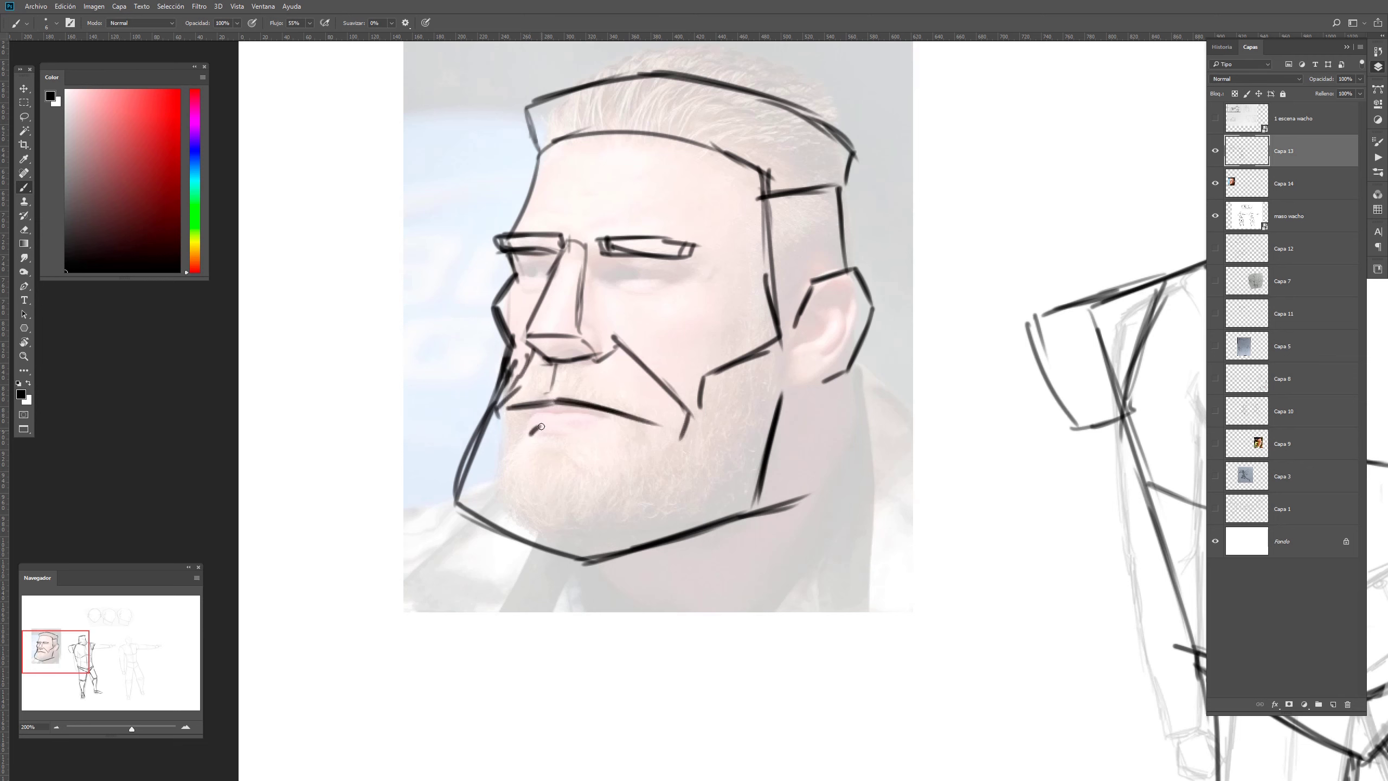
{"action": "mouse_move", "coordinate": [537, 428]}
{"action": "left_mouse_down"}
{"action": "mouse_move", "coordinate": [592, 433]}
{"action": "mouse_move", "coordinate": [599, 449]}
{"action": "mouse_move", "coordinate": [532, 434]}
{"action": "left_mouse_up"}
{"action": "mouse_move", "coordinate": [551, 377]}
{"action": "left_mouse_down"}
{"action": "mouse_move", "coordinate": [553, 395]}
{"action": "mouse_move", "coordinate": [576, 392]}
{"action": "left_mouse_up"}
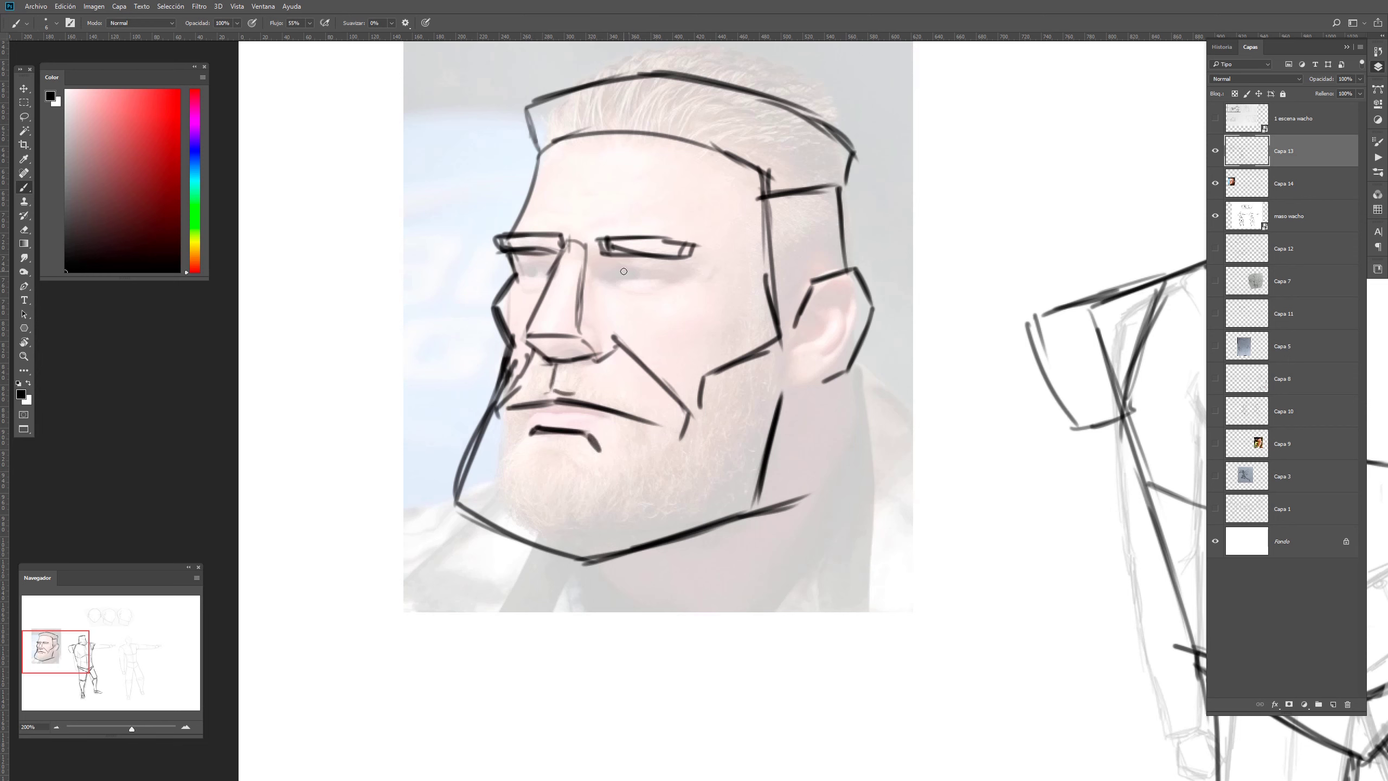
- Shape the right eye and start the left eye outline, zooming in on the face
{"action": "mouse_move", "coordinate": [624, 271]}
{"action": "left_mouse_down"}
{"action": "mouse_move", "coordinate": [664, 273]}
{"action": "mouse_move", "coordinate": [621, 291]}
{"action": "mouse_move", "coordinate": [658, 295]}
{"action": "left_mouse_up"}
{"action": "mouse_move", "coordinate": [522, 269]}
{"action": "left_mouse_down"}
{"action": "mouse_move", "coordinate": [550, 270]}
{"action": "mouse_move", "coordinate": [528, 289]}
{"action": "left_mouse_up"}
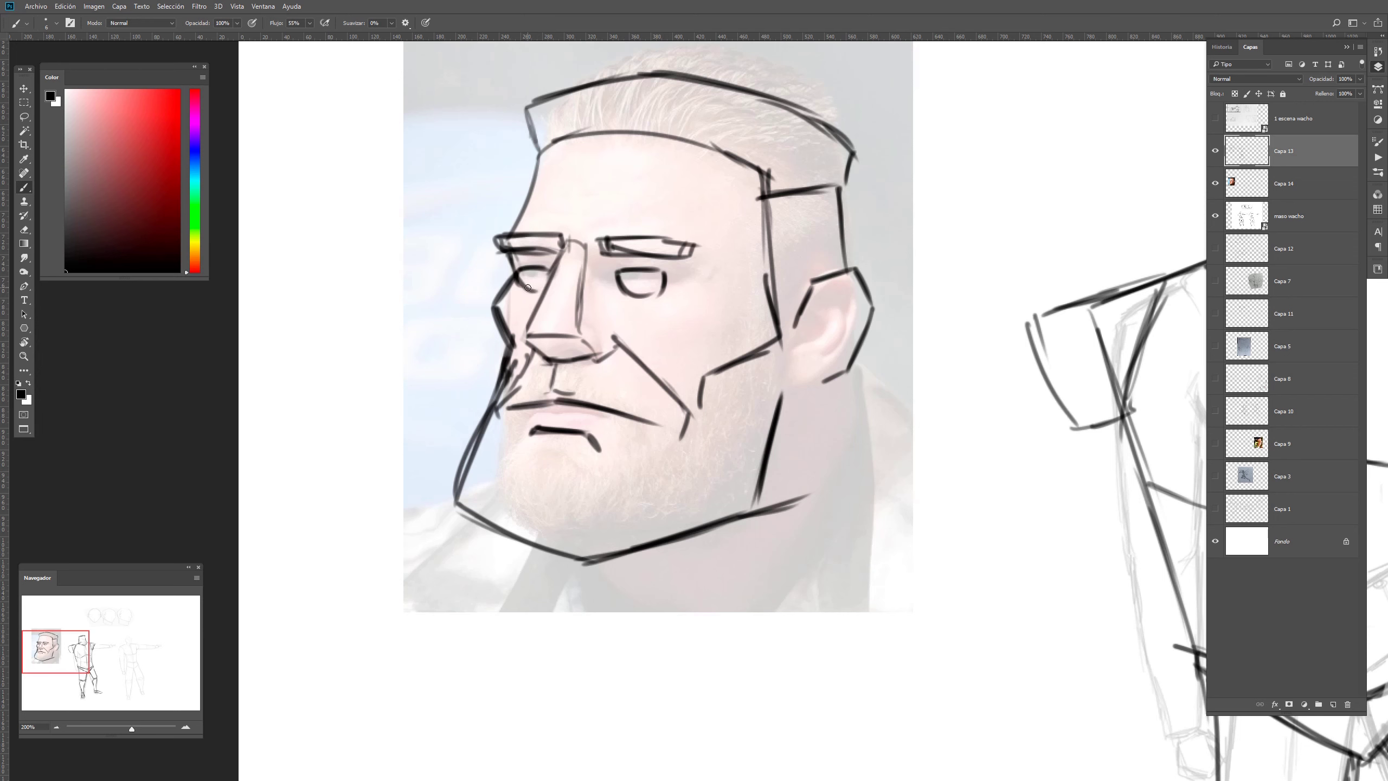
{"action": "left_click_drag", "start_coordinate": [681, 290], "coordinate": [874, 350]}
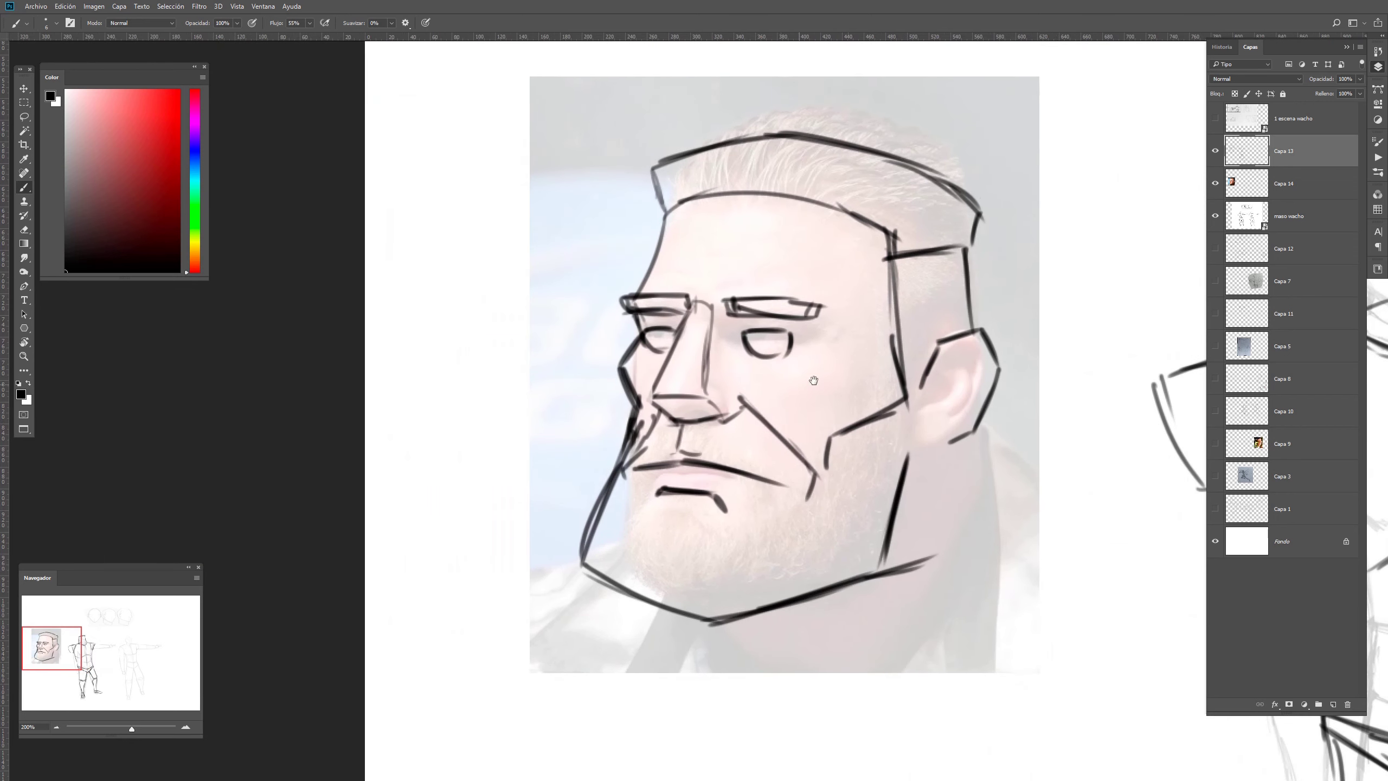
{"action": "key", "text": "z"}
{"action": "left_click", "coordinate": [769, 367]}
{"action": "key", "text": "b"}
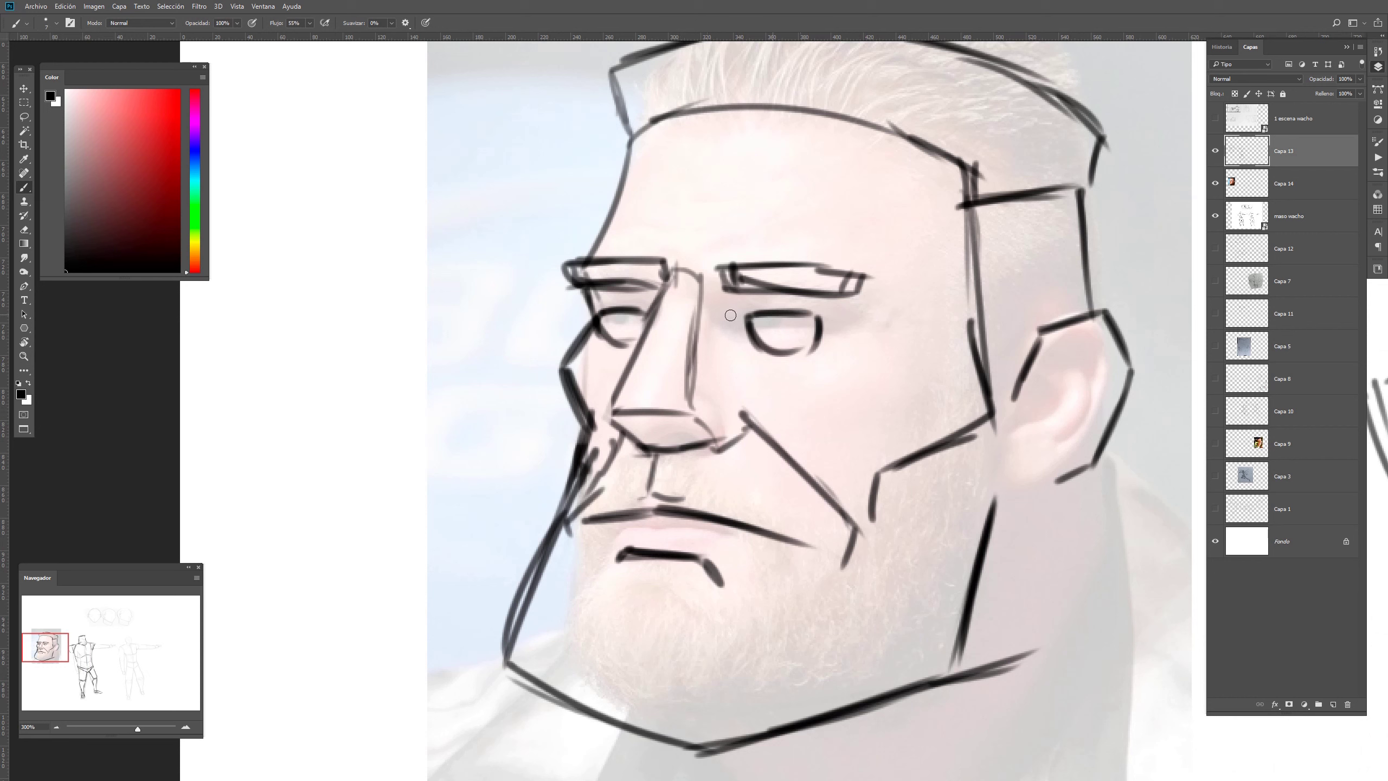
- Paint pupils in both eyes
{"action": "left_click_drag", "start_coordinate": [622, 319], "coordinate": [626, 322]}
{"action": "key", "text": "ctrl+z"}
{"action": "left_click", "coordinate": [618, 320]}
{"action": "left_click", "coordinate": [782, 322]}
{"action": "left_click_drag", "start_coordinate": [785, 322], "coordinate": [779, 327]}
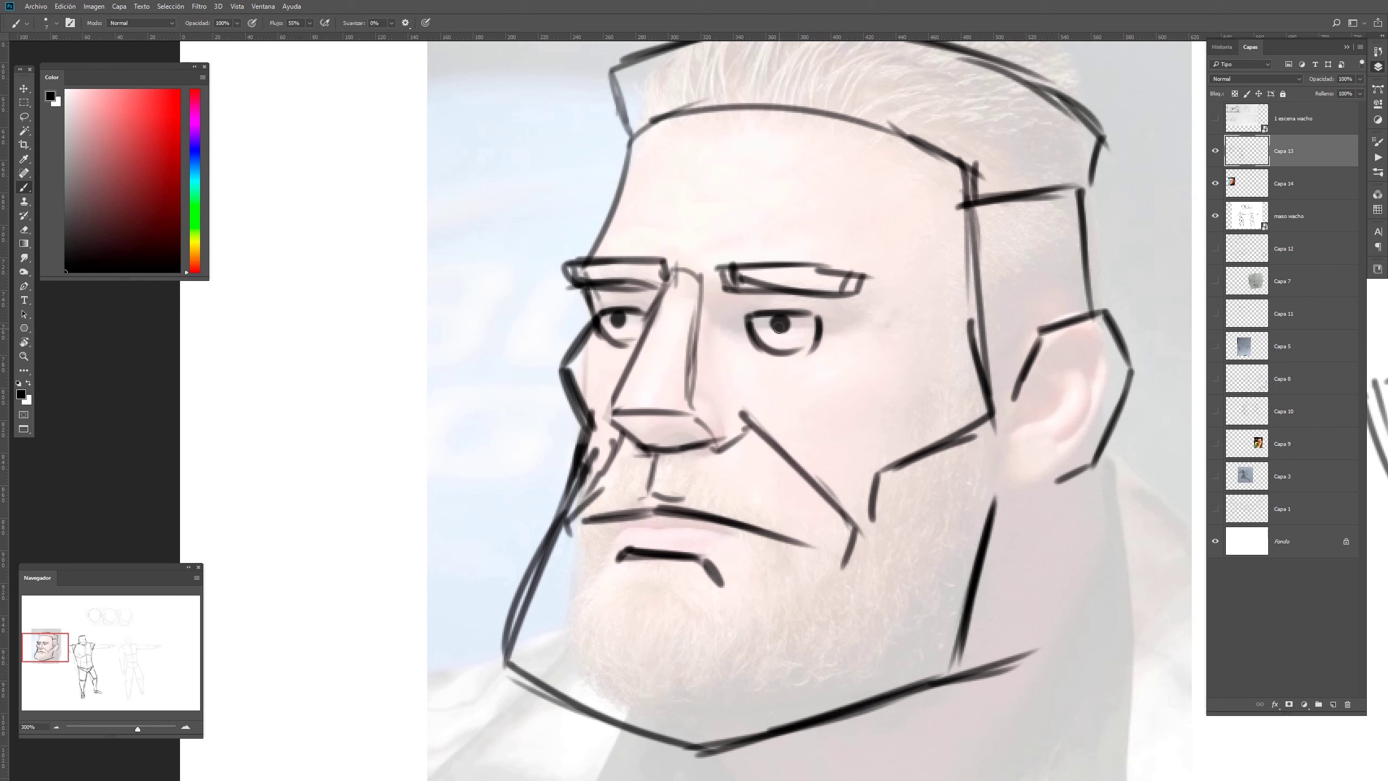
- Darken the right jawline and draw the inner ear contour, then check head and body together
{"action": "key", "text": "z"}
{"action": "left_click_drag", "start_coordinate": [723, 500], "coordinate": [702, 241]}
{"action": "left_click", "coordinate": [764, 364]}
{"action": "key", "text": "e"}
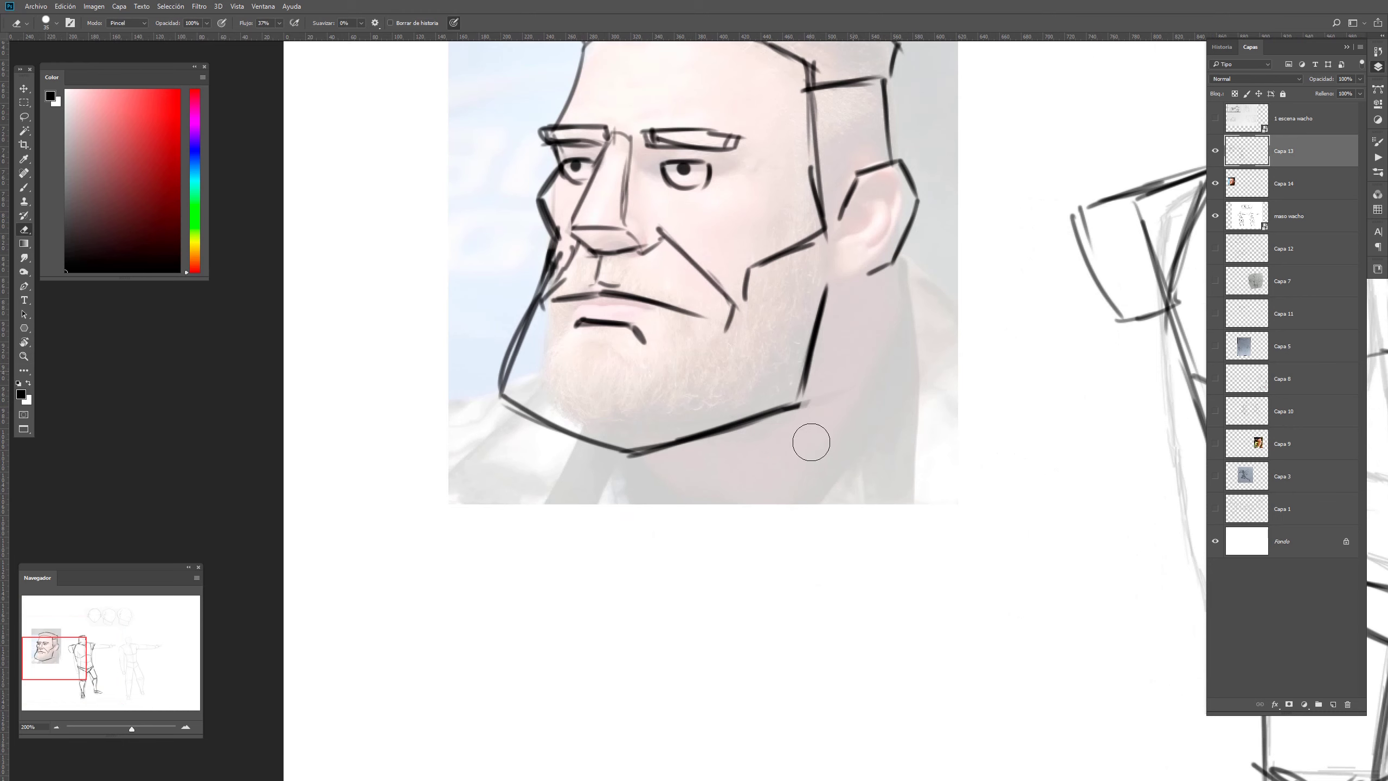
{"action": "key", "text": "b"}
{"action": "left_click_drag", "start_coordinate": [824, 299], "coordinate": [807, 372]}
{"action": "mouse_move", "coordinate": [861, 250]}
{"action": "left_mouse_down"}
{"action": "mouse_move", "coordinate": [877, 189]}
{"action": "mouse_move", "coordinate": [900, 189]}
{"action": "mouse_move", "coordinate": [892, 219]}
{"action": "left_mouse_up"}
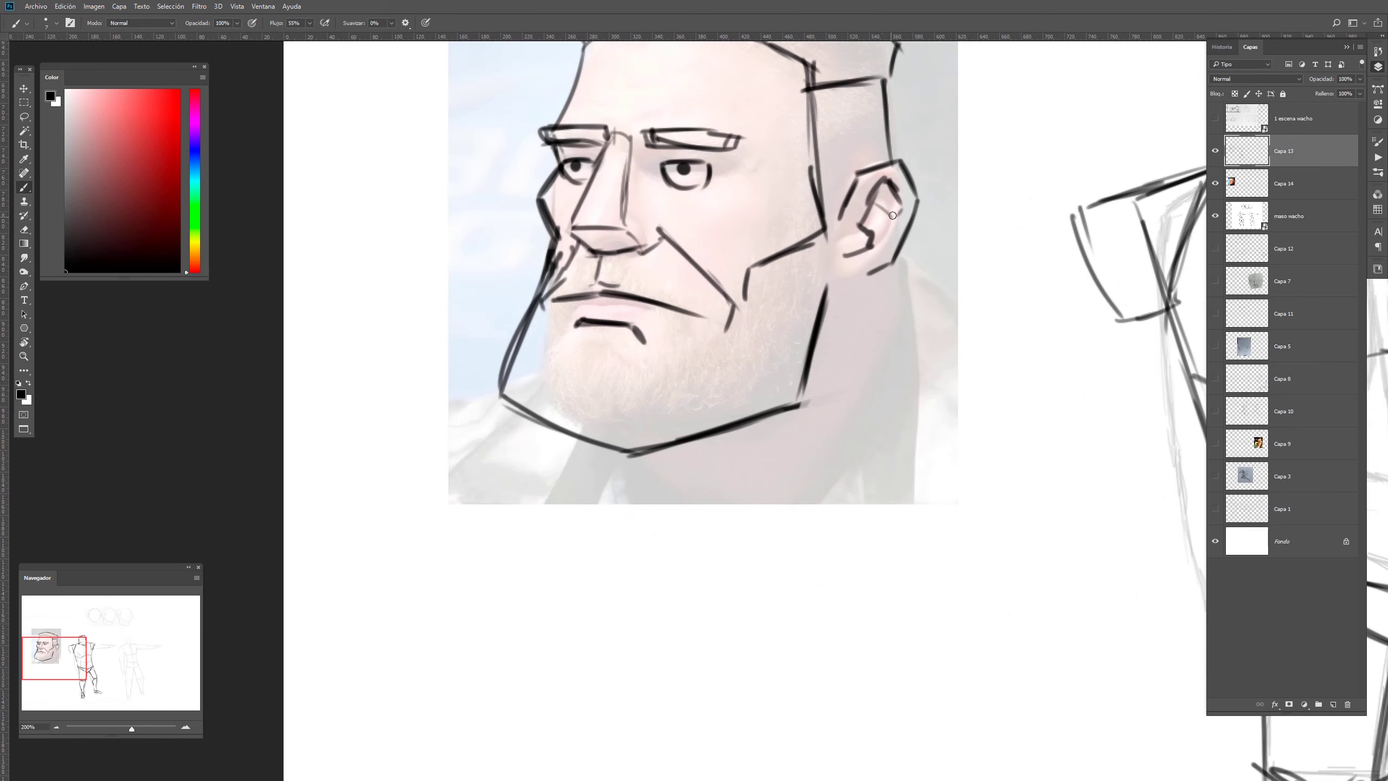
{"action": "key", "text": "z"}
{"action": "left_click", "coordinate": [719, 425], "text": "alt"}
- Duplicate the finished head sketch slightly down and right, then zoom in on the copy
{"action": "key", "text": "l"}
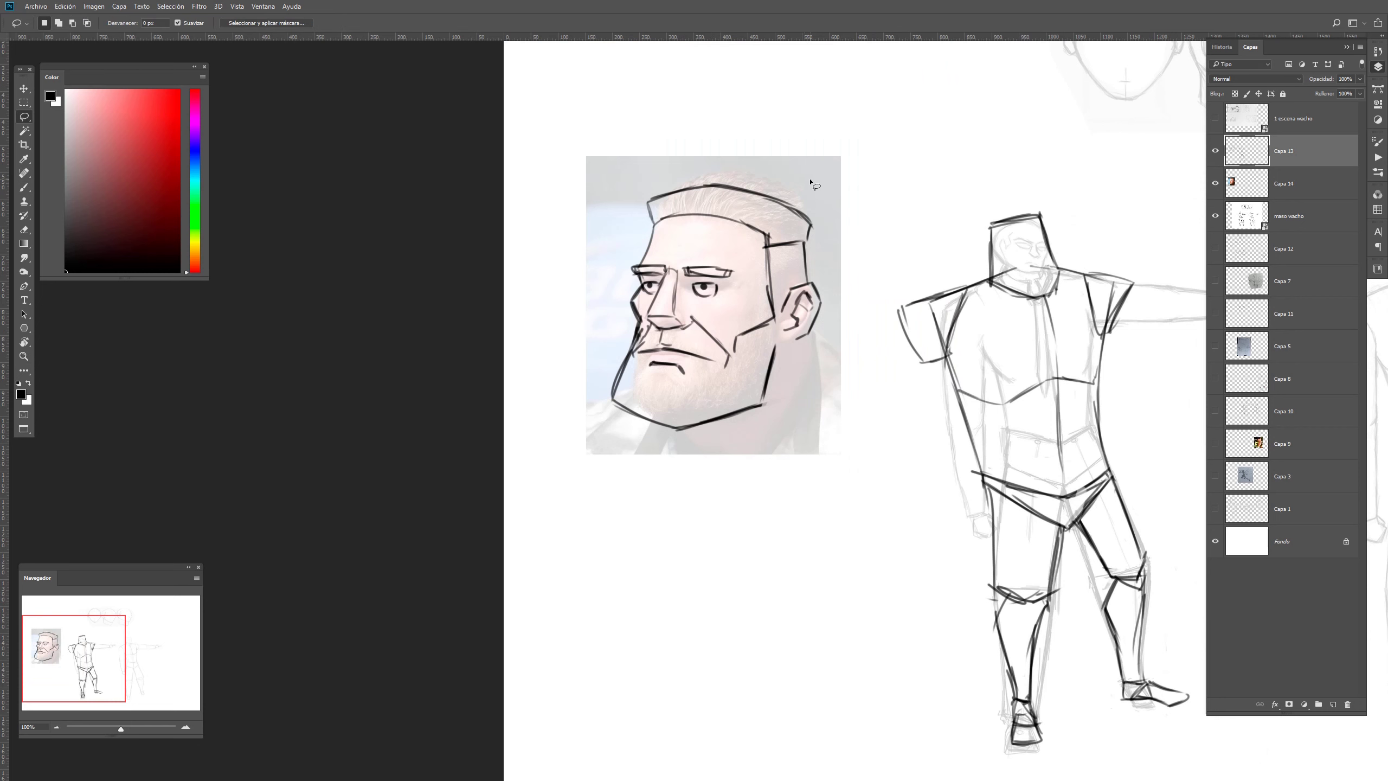
{"action": "mouse_move", "coordinate": [847, 180]}
{"action": "left_mouse_down"}
{"action": "mouse_move", "coordinate": [593, 210]}
{"action": "mouse_move", "coordinate": [847, 307]}
{"action": "mouse_move", "coordinate": [845, 184]}
{"action": "left_mouse_up"}
{"action": "key", "text": "v"}
{"action": "mouse_move", "coordinate": [744, 468]}
{"action": "left_mouse_down"}
{"action": "mouse_move", "coordinate": [763, 486]}
{"action": "mouse_move", "coordinate": [717, 618]}
{"action": "mouse_move", "coordinate": [732, 771]}
{"action": "mouse_move", "coordinate": [744, 758]}
{"action": "left_mouse_up"}
{"action": "key", "text": "z"}
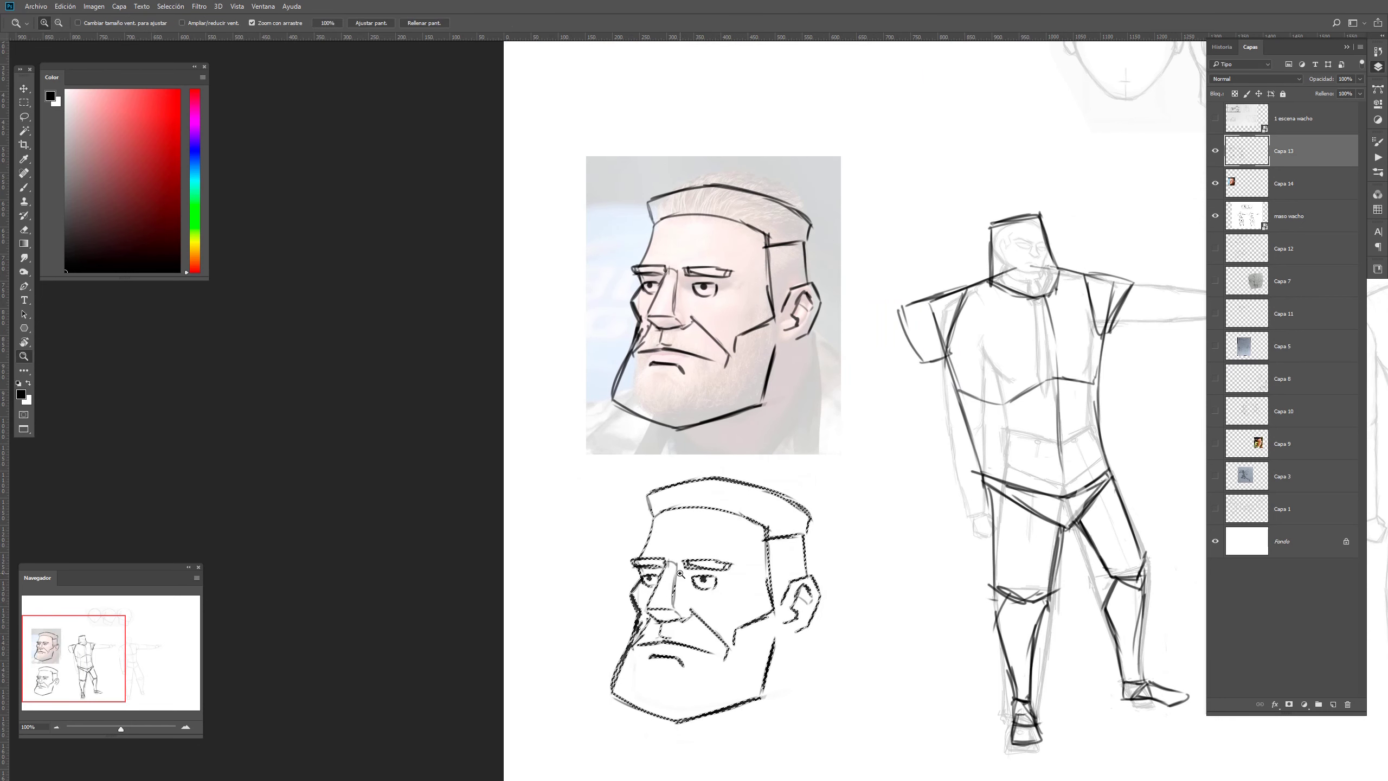
{"action": "left_click", "coordinate": [681, 573]}
{"action": "key", "text": "ctrl+d"}
- Erase the copied head's eyes and move its brow and nose strokes higher
{"action": "key", "text": "e"}
{"action": "mouse_move", "coordinate": [738, 394]}
{"action": "left_mouse_down"}
{"action": "mouse_move", "coordinate": [744, 350]}
{"action": "mouse_move", "coordinate": [765, 377]}
{"action": "left_mouse_up"}
{"action": "left_click_drag", "start_coordinate": [573, 342], "coordinate": [552, 350]}
{"action": "key", "text": "l"}
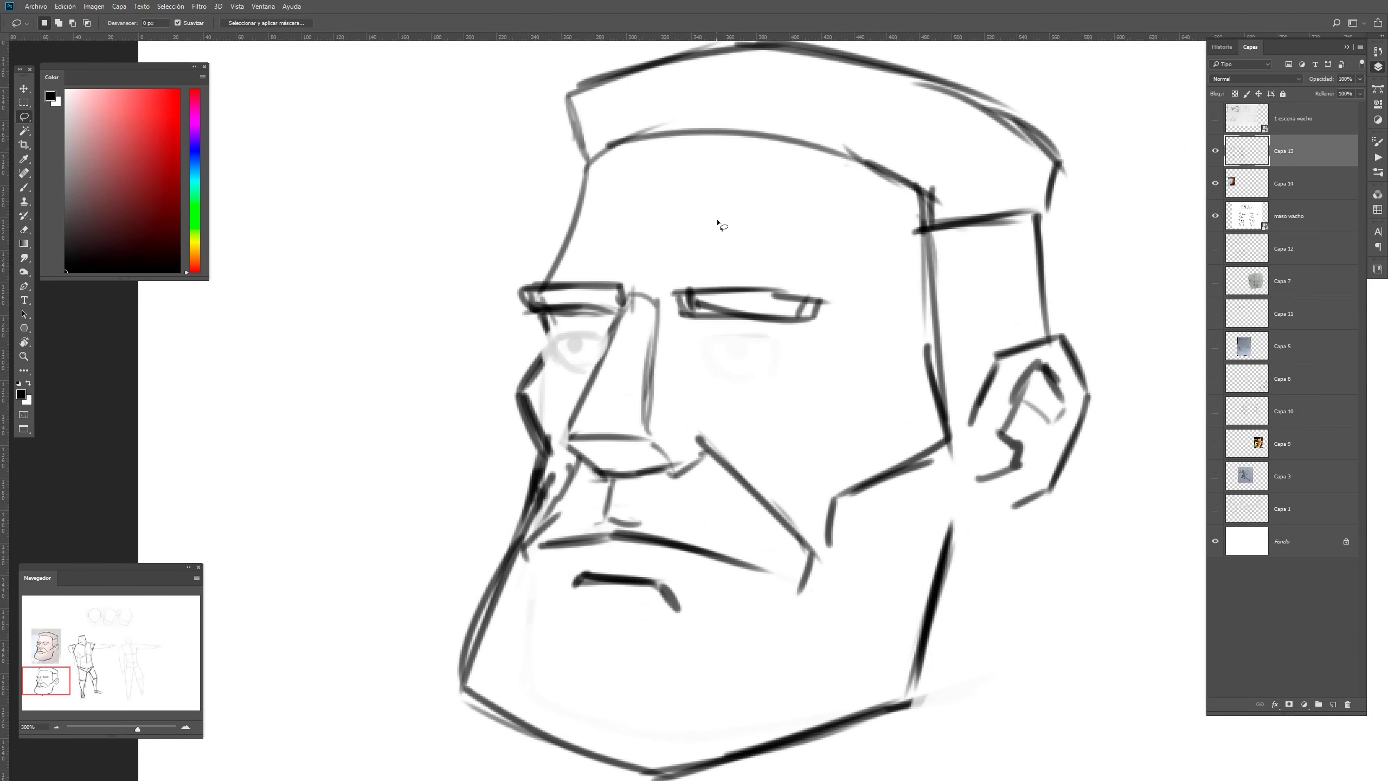
{"action": "mouse_move", "coordinate": [799, 206]}
{"action": "left_mouse_down"}
{"action": "mouse_move", "coordinate": [494, 247]}
{"action": "mouse_move", "coordinate": [523, 481]}
{"action": "mouse_move", "coordinate": [797, 490]}
{"action": "mouse_move", "coordinate": [811, 445]}
{"action": "left_mouse_up"}
{"action": "key", "text": "v"}
{"action": "left_click_drag", "start_coordinate": [623, 345], "coordinate": [643, 271]}
{"action": "key", "text": "l"}
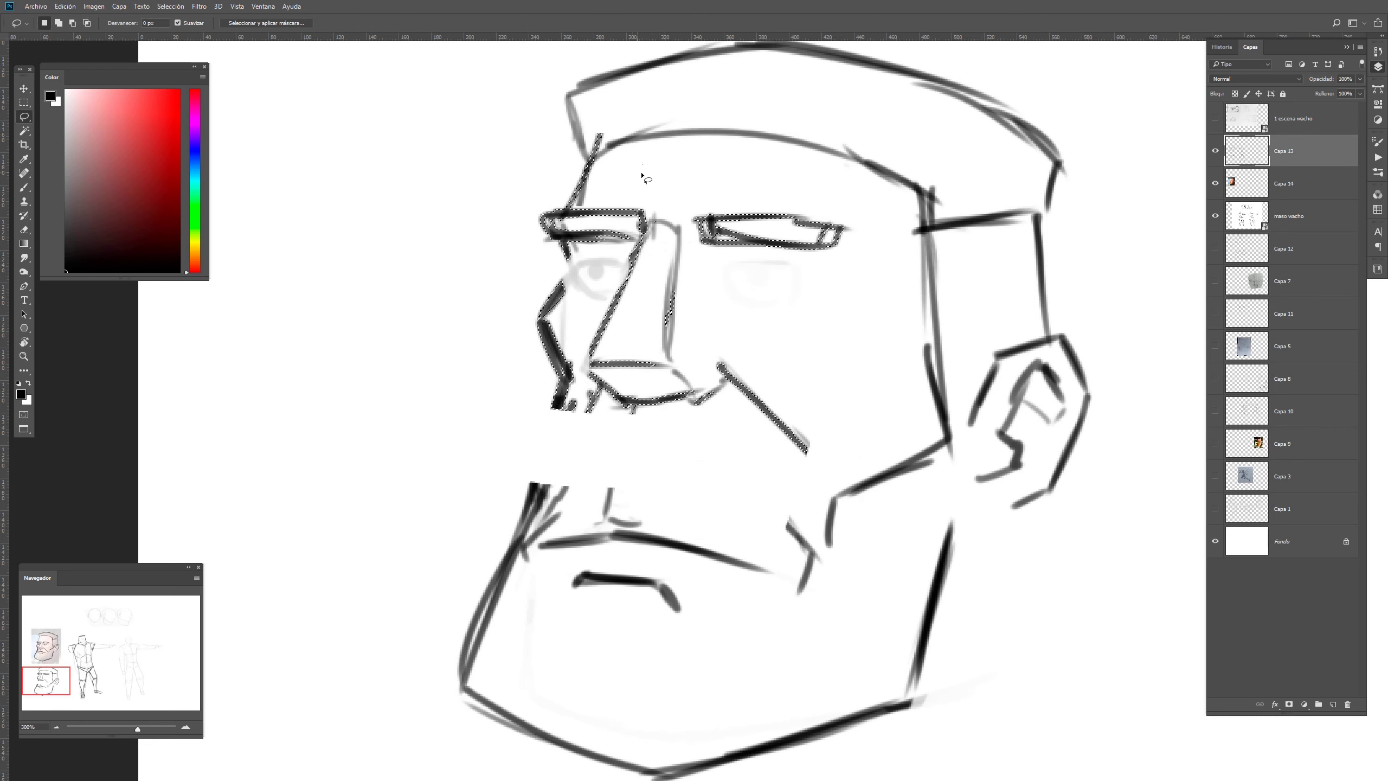
{"action": "key", "text": "ctrl+d"}
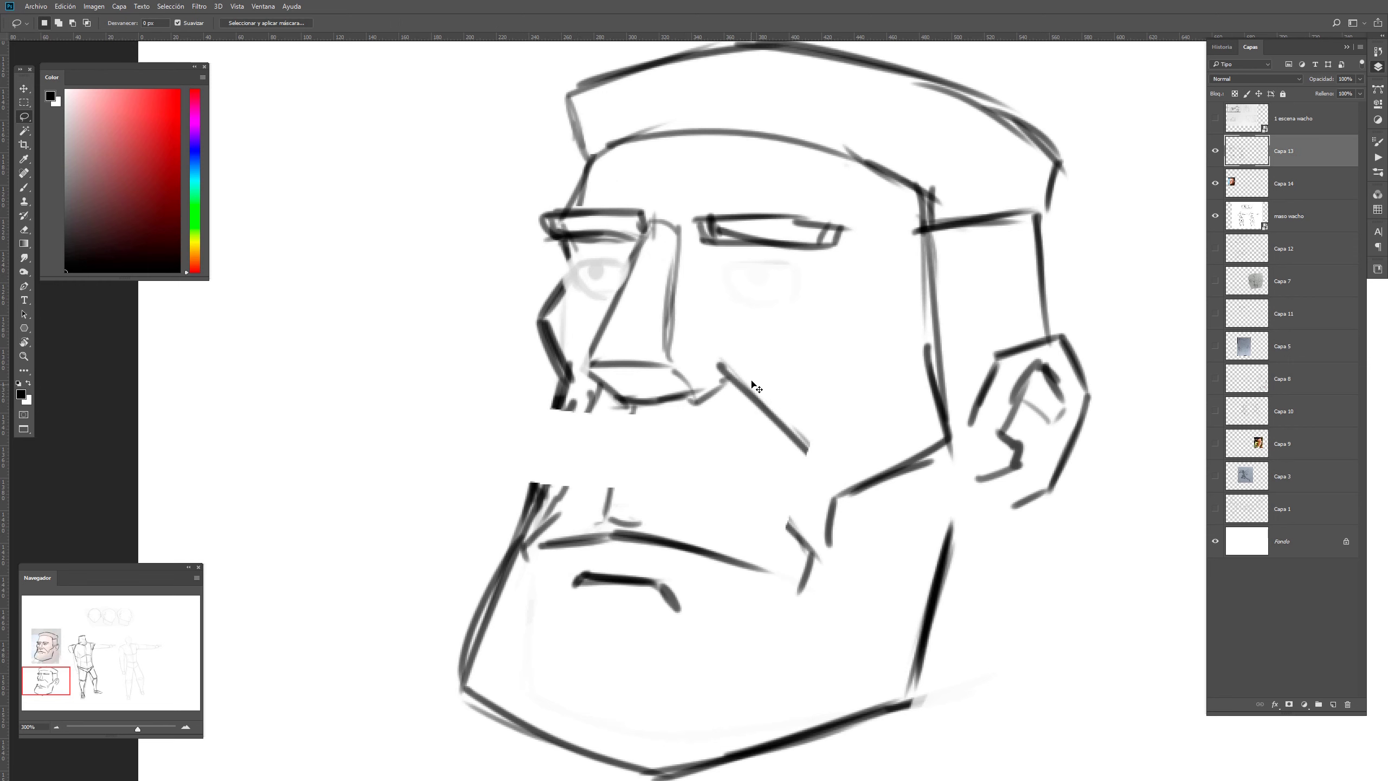
- Paint a red bracket mark beside the copied head's forehead
{"action": "key", "text": "b"}
{"action": "key", "text": "x"}
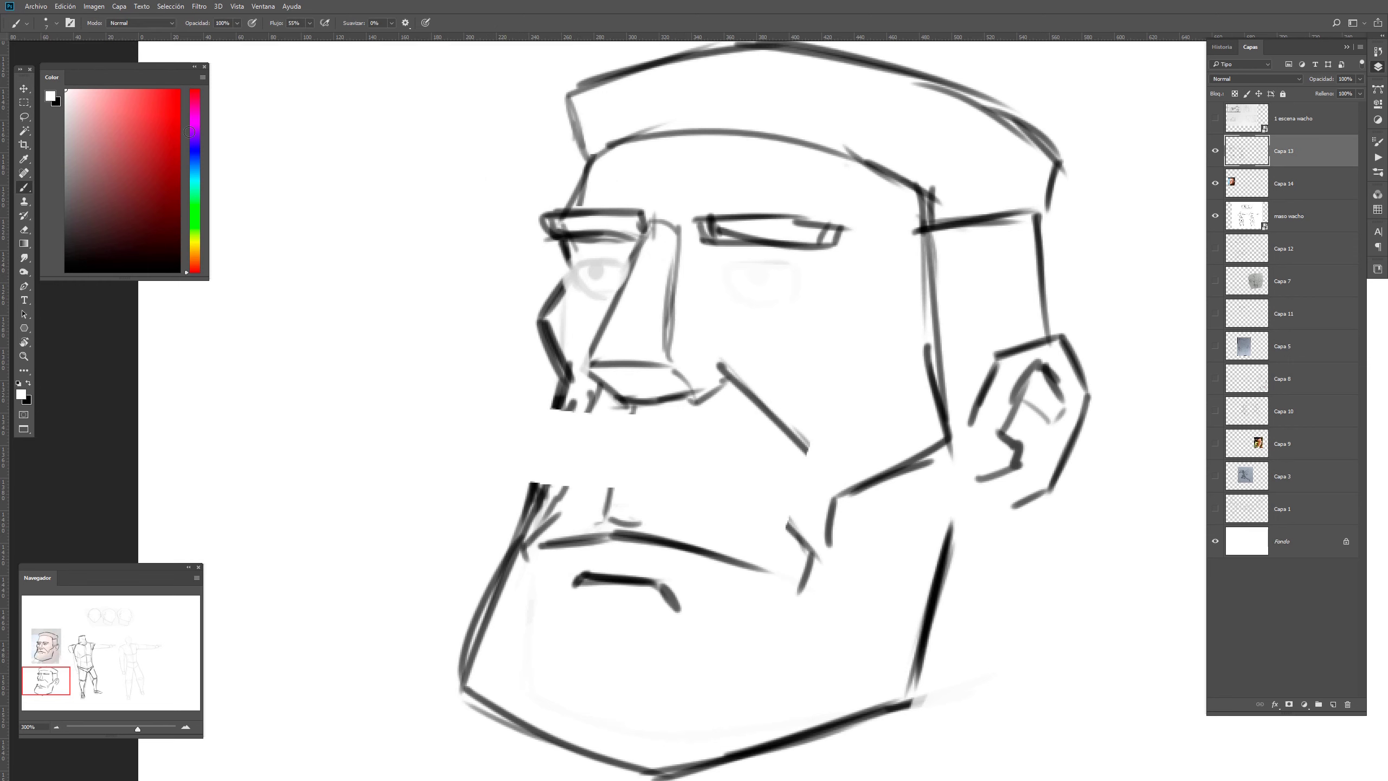
{"action": "left_click", "coordinate": [177, 89]}
{"action": "mouse_move", "coordinate": [534, 125]}
{"action": "left_mouse_down"}
{"action": "mouse_move", "coordinate": [506, 127]}
{"action": "mouse_move", "coordinate": [486, 204]}
{"action": "left_mouse_up"}
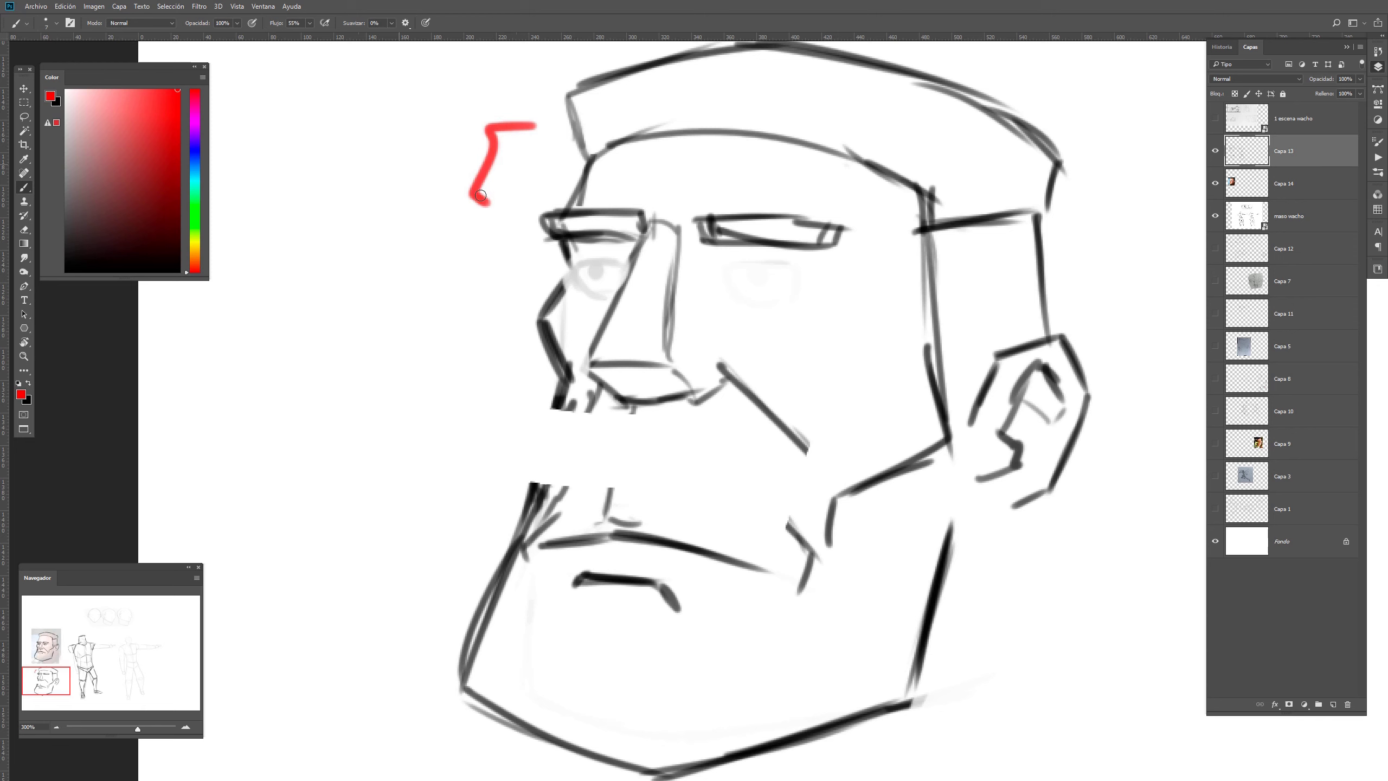
- Draw a new cheek line on the copied head and fade strokes near the mouth corner
{"action": "left_click_drag", "start_coordinate": [834, 198], "coordinate": [692, 253]}
{"action": "mouse_move", "coordinate": [1039, 136]}
{"action": "left_mouse_down"}
{"action": "mouse_move", "coordinate": [675, 428]}
{"action": "mouse_move", "coordinate": [872, 7]}
{"action": "left_mouse_up"}
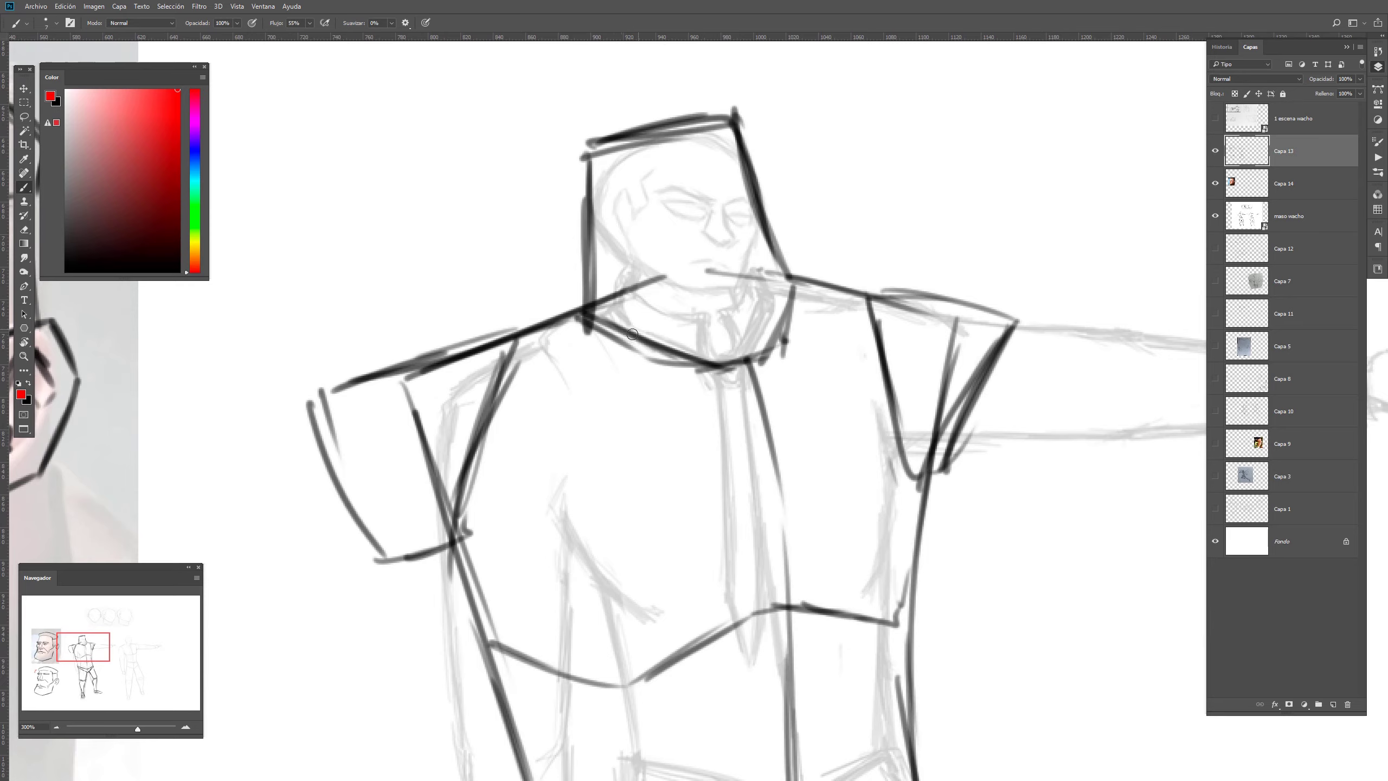
{"action": "mouse_move", "coordinate": [633, 334]}
{"action": "left_mouse_down"}
{"action": "mouse_move", "coordinate": [744, 177]}
{"action": "mouse_move", "coordinate": [794, 337]}
{"action": "mouse_move", "coordinate": [859, 360]}
{"action": "mouse_move", "coordinate": [854, 494]}
{"action": "left_mouse_up"}
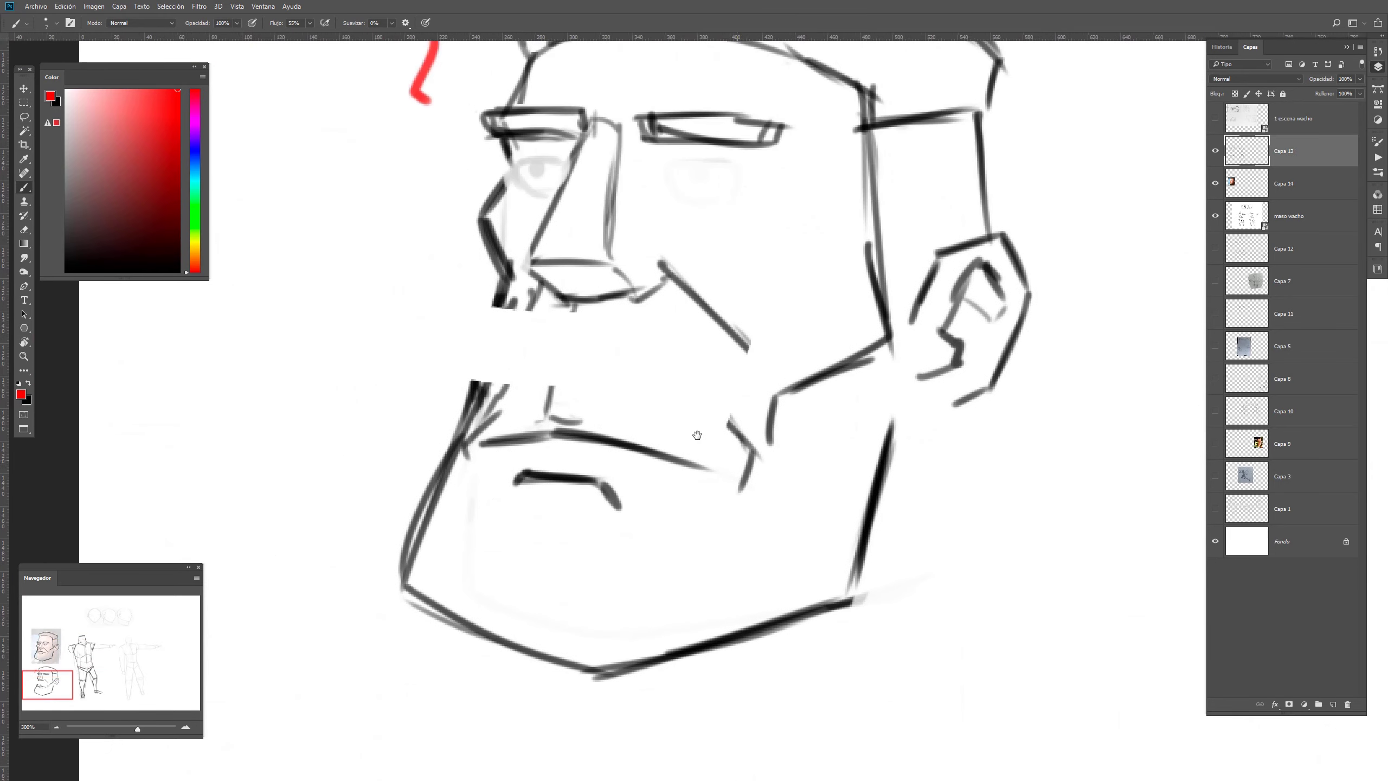
{"action": "left_click_drag", "start_coordinate": [498, 284], "coordinate": [461, 402]}
{"action": "key", "text": "ctrl+z"}
{"action": "key", "text": "x"}
{"action": "mouse_move", "coordinate": [499, 281]}
{"action": "left_mouse_down"}
{"action": "mouse_move", "coordinate": [517, 402]}
{"action": "mouse_move", "coordinate": [556, 341]}
{"action": "mouse_move", "coordinate": [545, 324]}
{"action": "mouse_move", "coordinate": [518, 423]}
{"action": "mouse_move", "coordinate": [640, 442]}
{"action": "mouse_move", "coordinate": [641, 494]}
{"action": "mouse_move", "coordinate": [603, 441]}
{"action": "mouse_move", "coordinate": [679, 412]}
{"action": "mouse_move", "coordinate": [748, 469]}
{"action": "mouse_move", "coordinate": [839, 243]}
{"action": "mouse_move", "coordinate": [863, 236]}
{"action": "mouse_move", "coordinate": [874, 274]}
{"action": "mouse_move", "coordinate": [853, 366]}
{"action": "mouse_move", "coordinate": [887, 307]}
{"action": "mouse_move", "coordinate": [875, 365]}
{"action": "mouse_move", "coordinate": [830, 273]}
{"action": "left_mouse_up"}
{"action": "key", "text": "e"}
{"action": "key", "text": "b"}
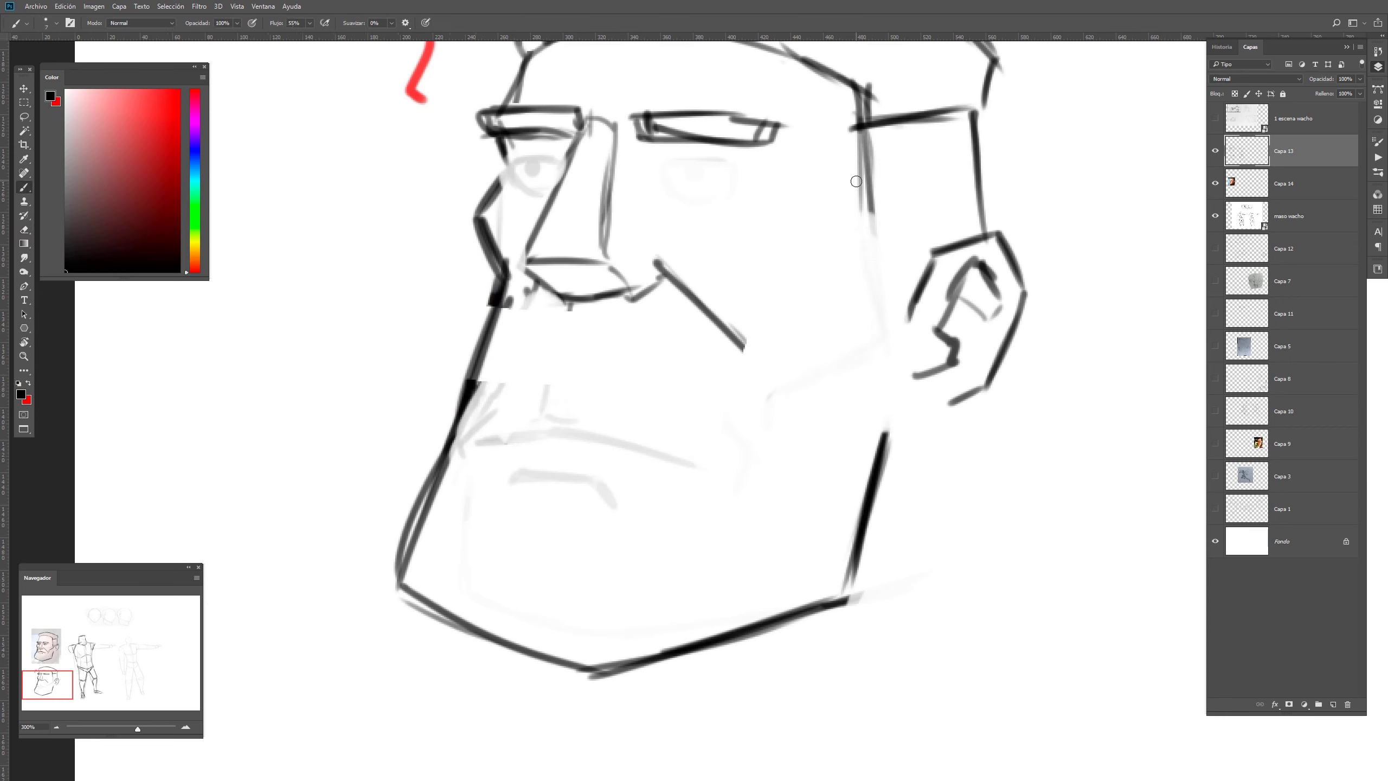
- Redraw the cheek curves, the moustache line under the nose, and the mouth and chin strokes
{"action": "left_click_drag", "start_coordinate": [858, 208], "coordinate": [881, 267]}
{"action": "mouse_move", "coordinate": [873, 164]}
{"action": "left_mouse_down"}
{"action": "mouse_move", "coordinate": [879, 263]}
{"action": "mouse_move", "coordinate": [797, 300]}
{"action": "mouse_move", "coordinate": [803, 349]}
{"action": "left_mouse_up"}
{"action": "left_click_drag", "start_coordinate": [801, 297], "coordinate": [802, 383]}
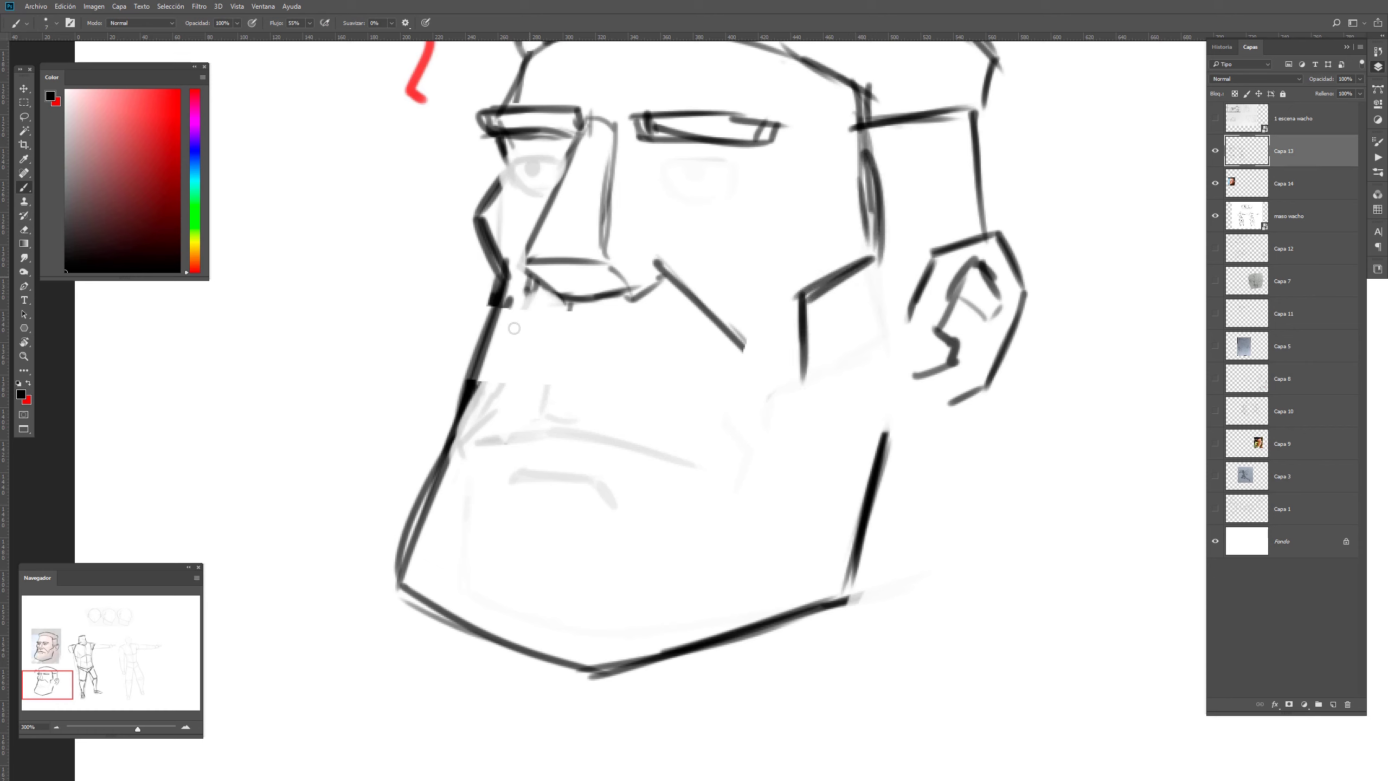
{"action": "mouse_move", "coordinate": [528, 289]}
{"action": "left_mouse_down"}
{"action": "mouse_move", "coordinate": [499, 362]}
{"action": "mouse_move", "coordinate": [645, 340]}
{"action": "left_mouse_up"}
{"action": "mouse_move", "coordinate": [519, 338]}
{"action": "left_mouse_down"}
{"action": "mouse_move", "coordinate": [646, 340]}
{"action": "mouse_move", "coordinate": [710, 381]}
{"action": "mouse_move", "coordinate": [671, 356]}
{"action": "left_mouse_up"}
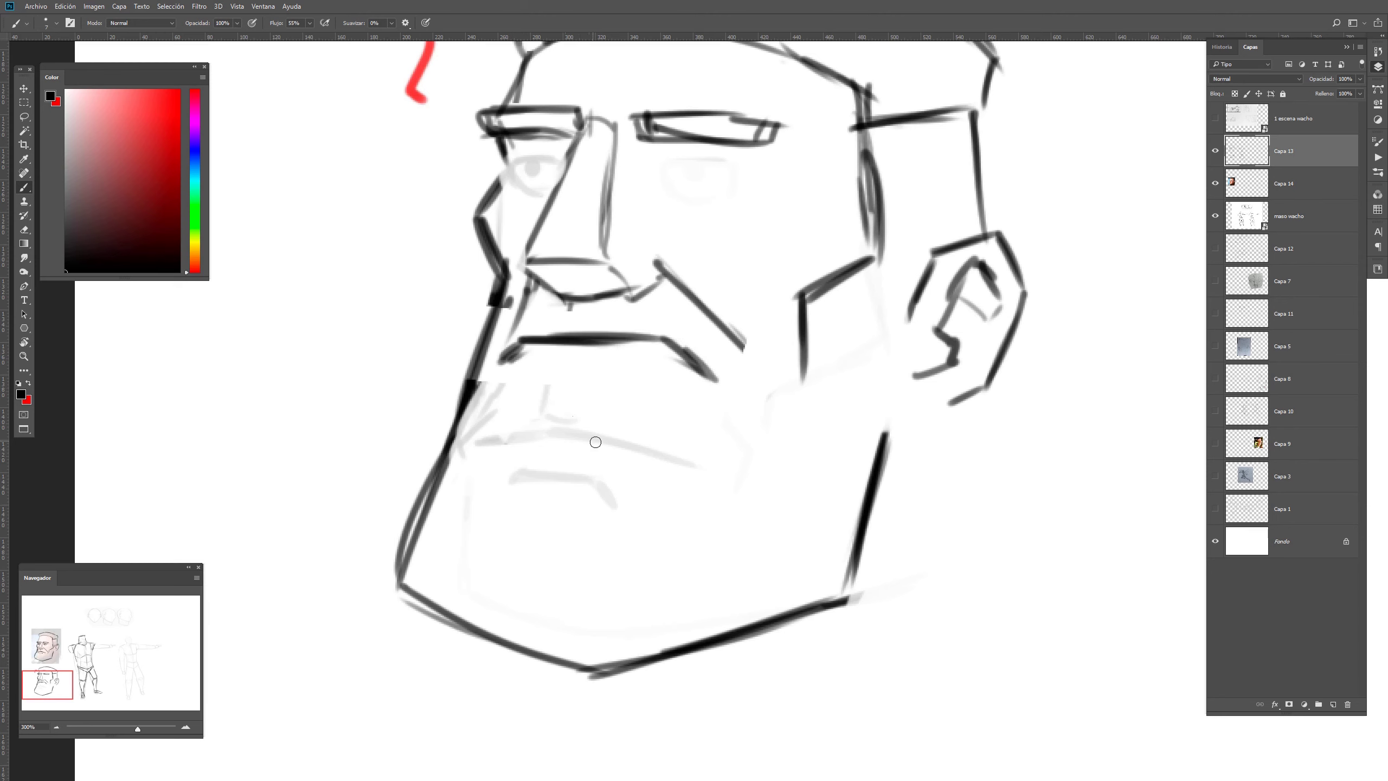
{"action": "mouse_move", "coordinate": [560, 519]}
{"action": "left_mouse_down"}
{"action": "mouse_move", "coordinate": [557, 415]}
{"action": "mouse_move", "coordinate": [548, 583]}
{"action": "left_mouse_up"}
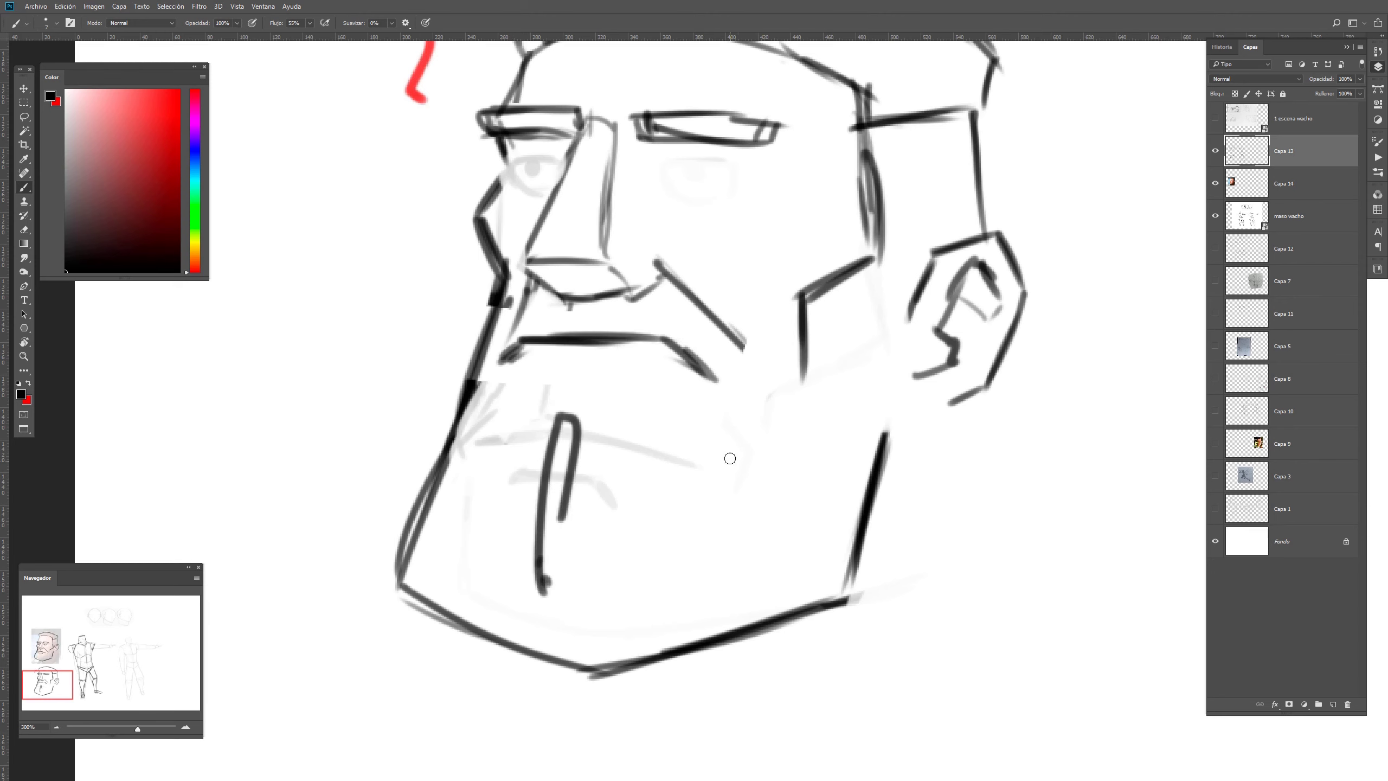
- Draw heavy lower eyelids and baggy pouches under both eyes
{"action": "mouse_move", "coordinate": [730, 458]}
{"action": "left_mouse_down"}
{"action": "mouse_move", "coordinate": [737, 591]}
{"action": "mouse_move", "coordinate": [721, 597]}
{"action": "left_mouse_up"}
{"action": "key", "text": "e"}
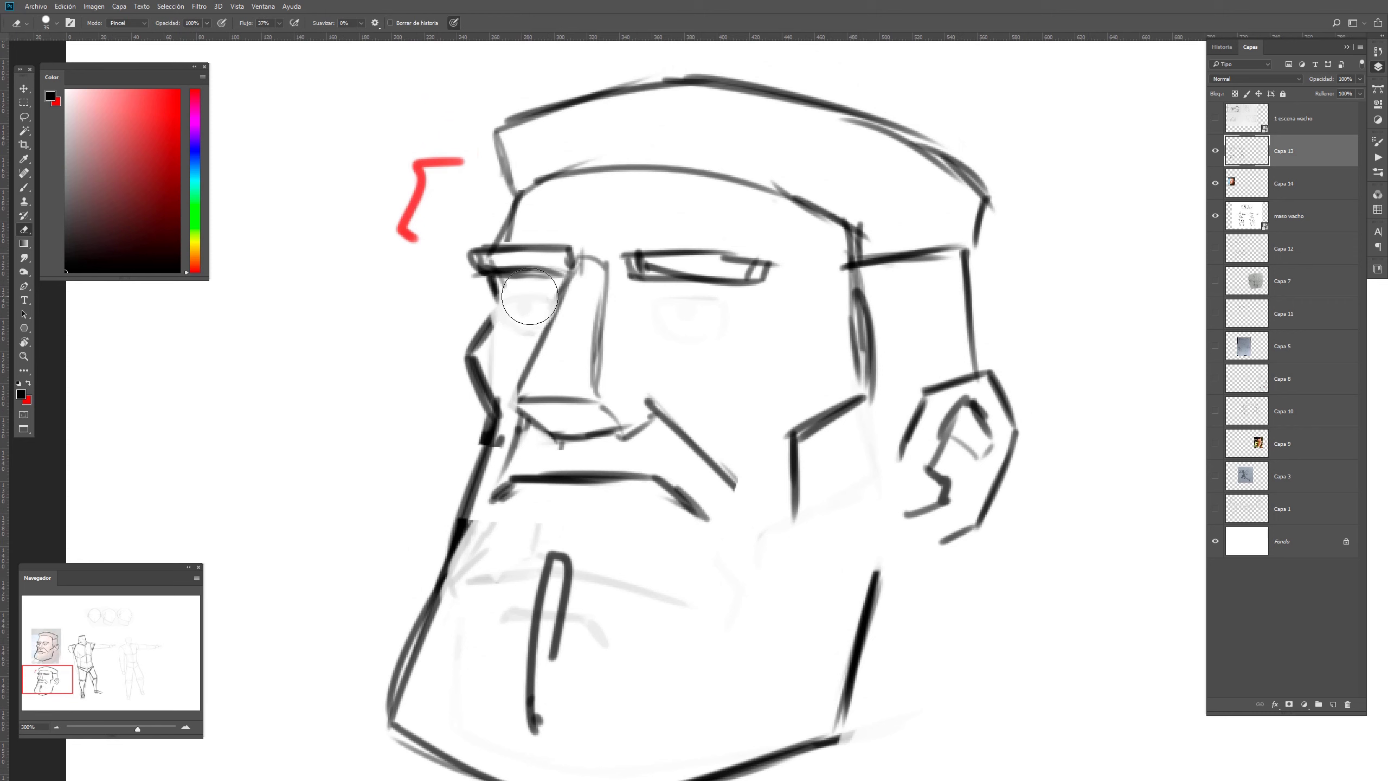
{"action": "key", "text": "b"}
{"action": "mouse_move", "coordinate": [508, 304]}
{"action": "left_mouse_down"}
{"action": "mouse_move", "coordinate": [541, 296]}
{"action": "mouse_move", "coordinate": [524, 316]}
{"action": "left_mouse_up"}
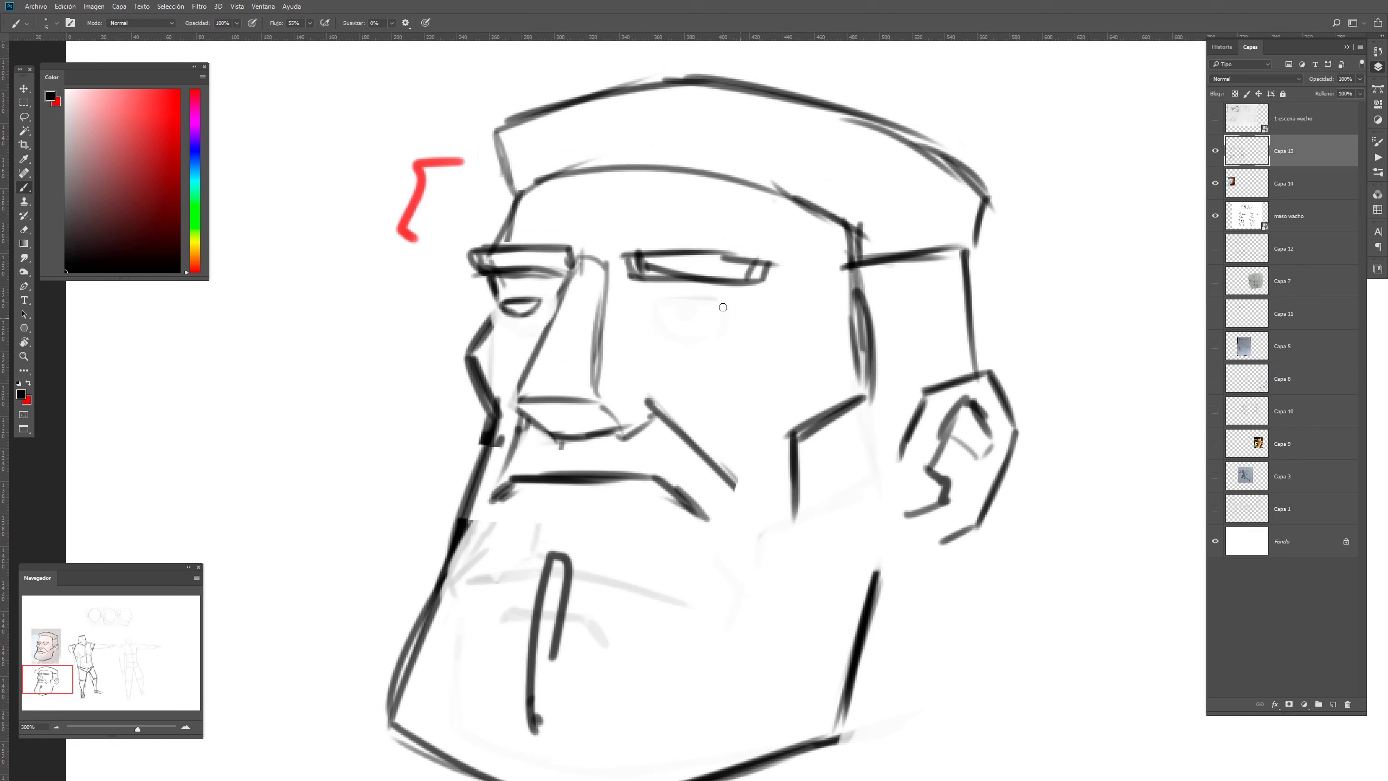
{"action": "left_click_drag", "start_coordinate": [677, 307], "coordinate": [741, 302]}
{"action": "mouse_move", "coordinate": [669, 304]}
{"action": "left_mouse_down"}
{"action": "mouse_move", "coordinate": [711, 300]}
{"action": "mouse_move", "coordinate": [697, 315]}
{"action": "mouse_move", "coordinate": [724, 317]}
{"action": "left_mouse_up"}
{"action": "left_click_drag", "start_coordinate": [721, 312], "coordinate": [735, 305]}
{"action": "left_click_drag", "start_coordinate": [659, 300], "coordinate": [689, 327]}
{"action": "mouse_move", "coordinate": [546, 304]}
{"action": "left_mouse_down"}
{"action": "mouse_move", "coordinate": [515, 346]}
{"action": "mouse_move", "coordinate": [546, 326]}
{"action": "left_mouse_up"}
{"action": "mouse_move", "coordinate": [665, 318]}
{"action": "left_mouse_down"}
{"action": "mouse_move", "coordinate": [736, 353]}
{"action": "mouse_move", "coordinate": [759, 322]}
{"action": "left_mouse_up"}
- Add creased wrinkle lines across the copied head's forehead
{"action": "mouse_move", "coordinate": [537, 218]}
{"action": "left_mouse_down"}
{"action": "mouse_move", "coordinate": [583, 230]}
{"action": "mouse_move", "coordinate": [677, 213]}
{"action": "mouse_move", "coordinate": [583, 211]}
{"action": "mouse_move", "coordinate": [612, 203]}
{"action": "left_mouse_up"}
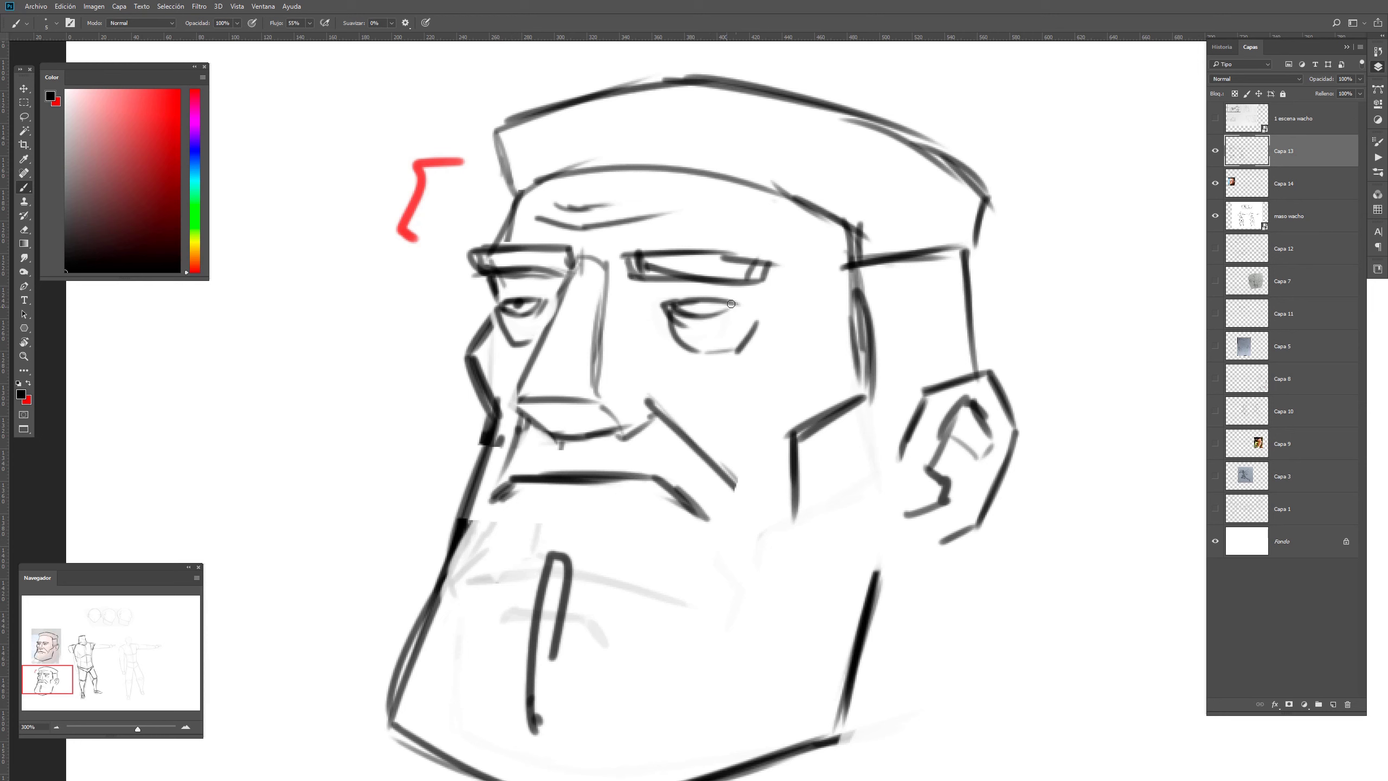
{"action": "key", "text": "z"}
{"action": "left_click_drag", "start_coordinate": [701, 305], "coordinate": [673, 309]}
{"action": "left_click", "coordinate": [602, 340]}
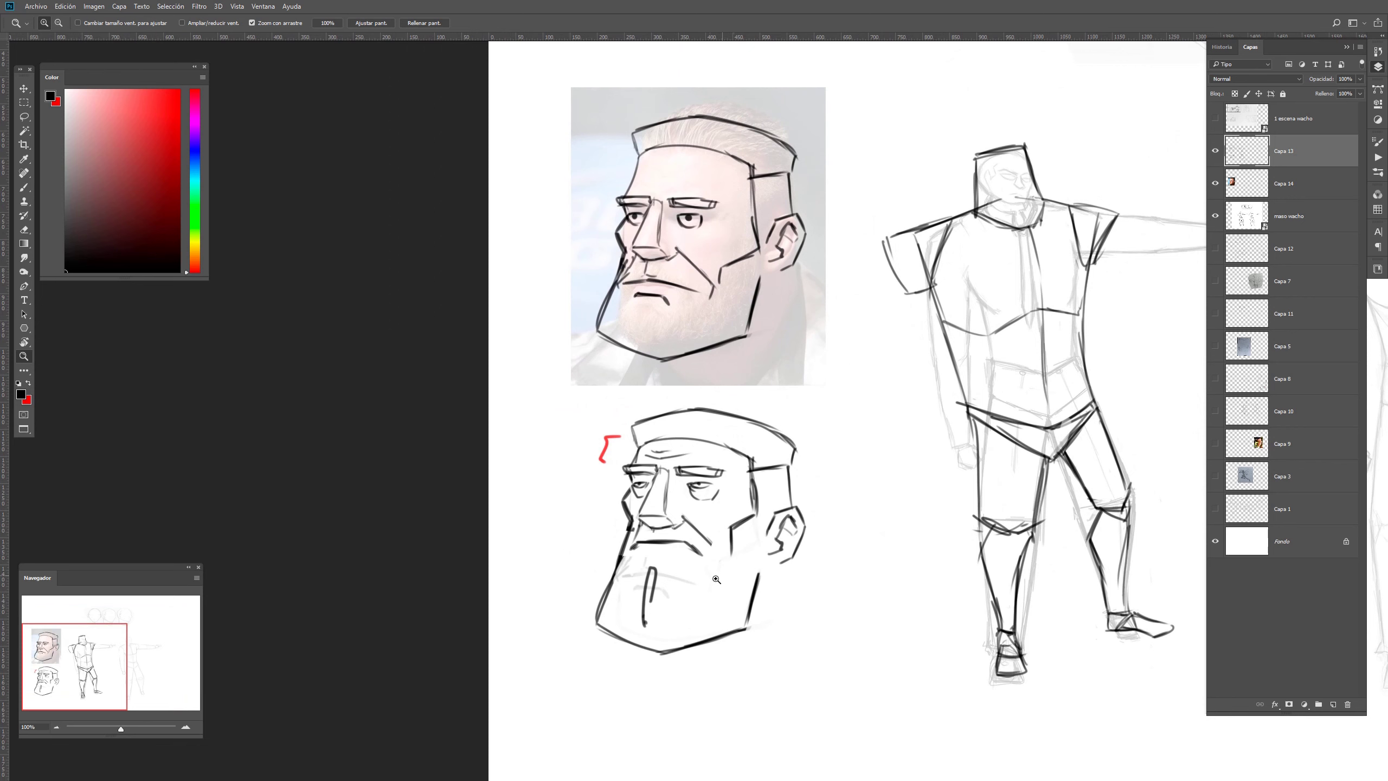
- Zoom in on the reworked head, then pan over to the arm-extended gunman body sketch
{"action": "left_click", "coordinate": [691, 607]}
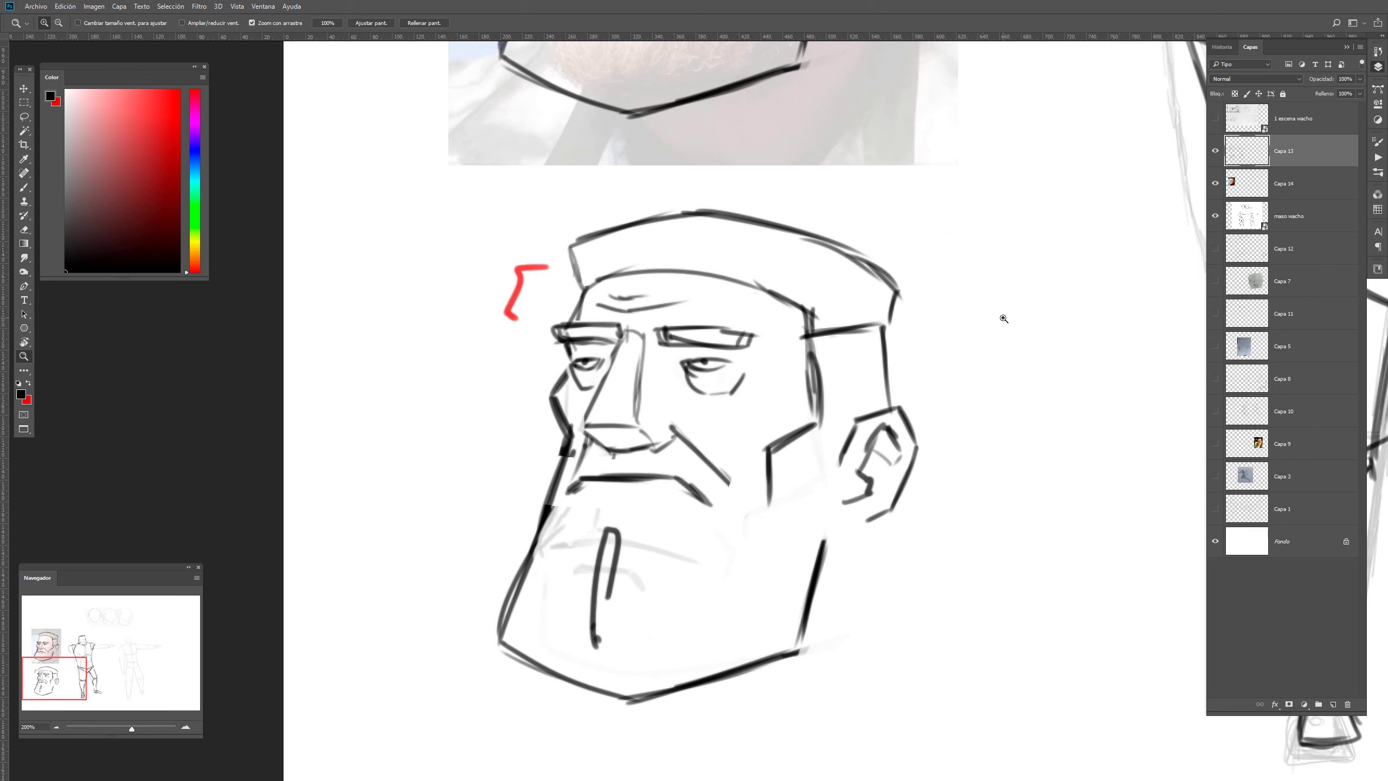
{"action": "left_click_drag", "start_coordinate": [826, 414], "coordinate": [697, 343]}
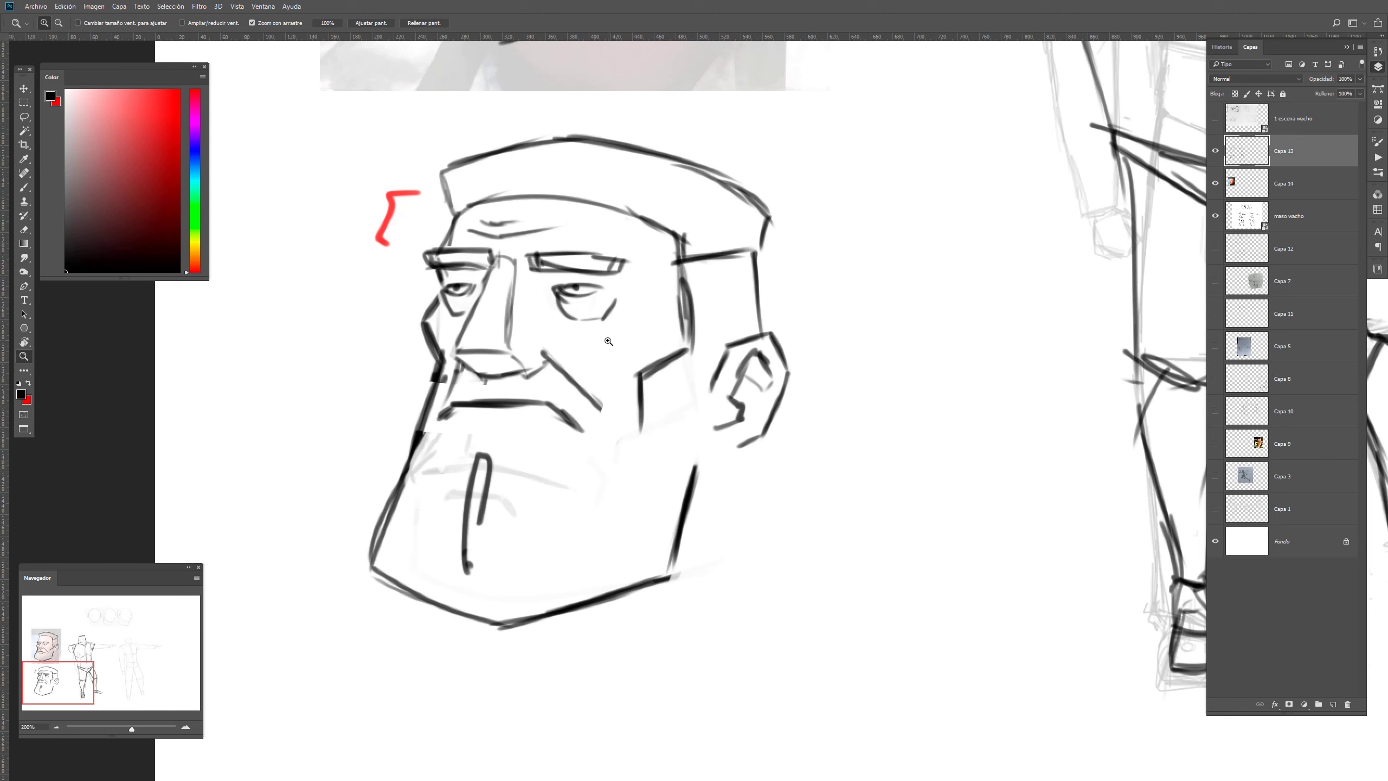
{"action": "left_click_drag", "start_coordinate": [768, 543], "coordinate": [683, 629]}
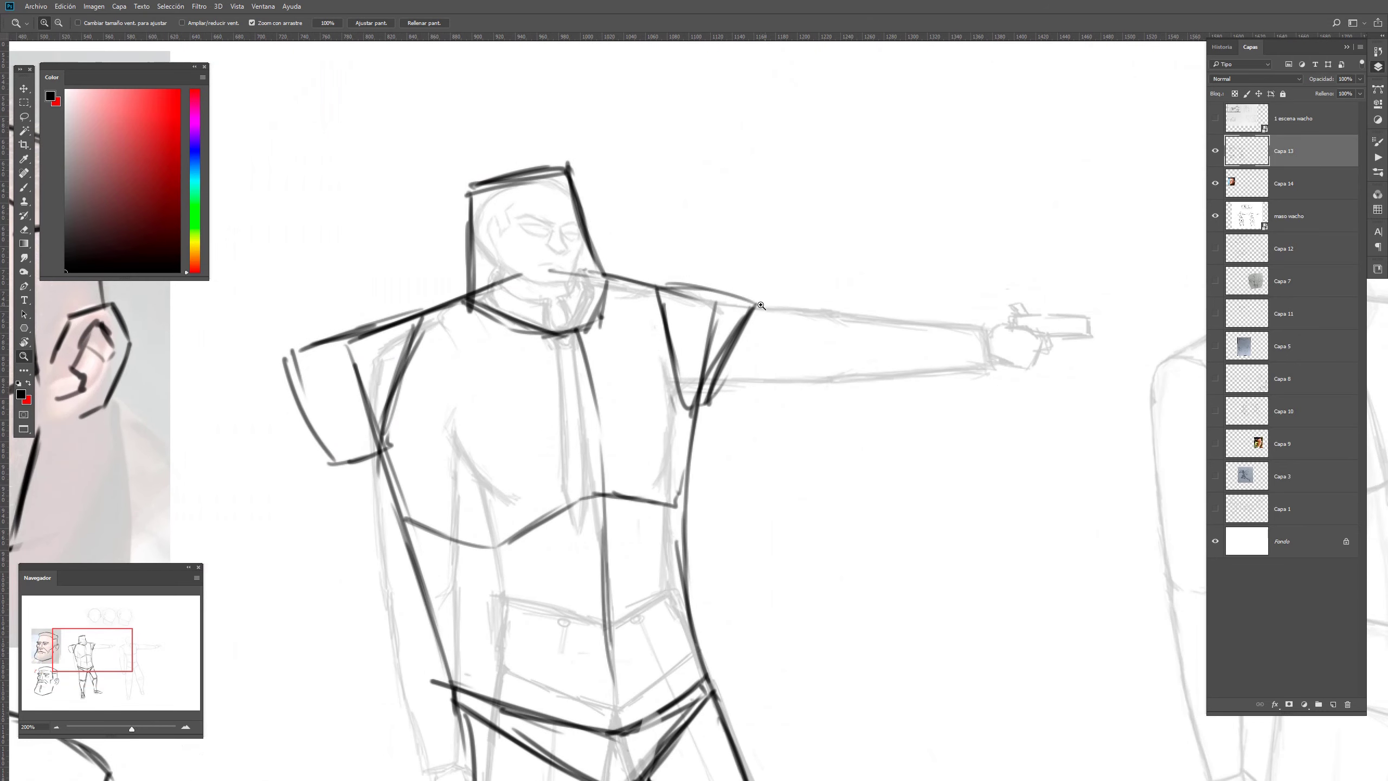
- Ink the top and underside of the gunman's outstretched arm, including the elbow and lower arm
{"action": "left_click", "coordinate": [761, 305]}
{"action": "left_click", "coordinate": [741, 449], "text": "alt"}
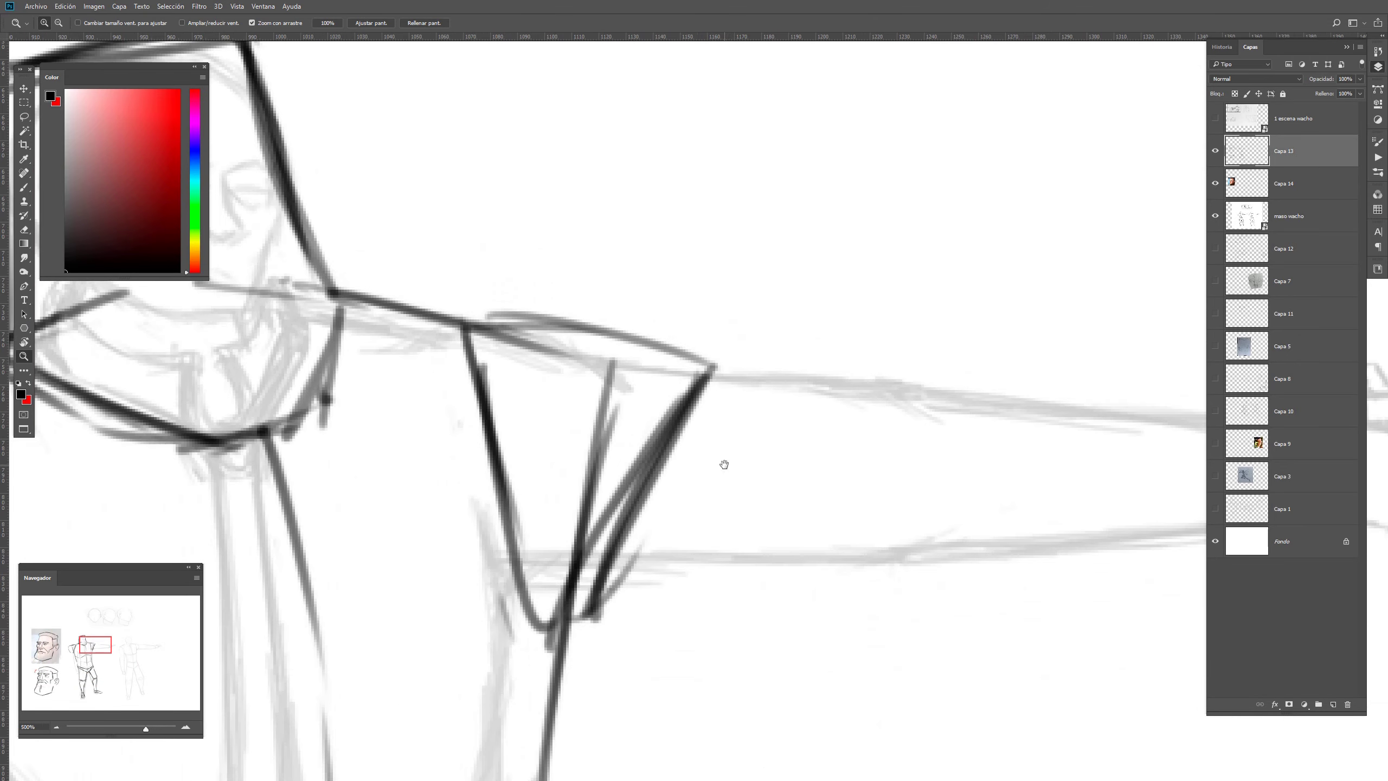
{"action": "left_click", "coordinate": [830, 425], "text": "alt"}
{"action": "left_click", "coordinate": [812, 486], "text": "alt"}
{"action": "key", "text": "b"}
{"action": "mouse_move", "coordinate": [831, 465]}
{"action": "left_mouse_down"}
{"action": "mouse_move", "coordinate": [747, 333]}
{"action": "mouse_move", "coordinate": [685, 273]}
{"action": "left_mouse_up"}
{"action": "left_click_drag", "start_coordinate": [572, 248], "coordinate": [690, 267]}
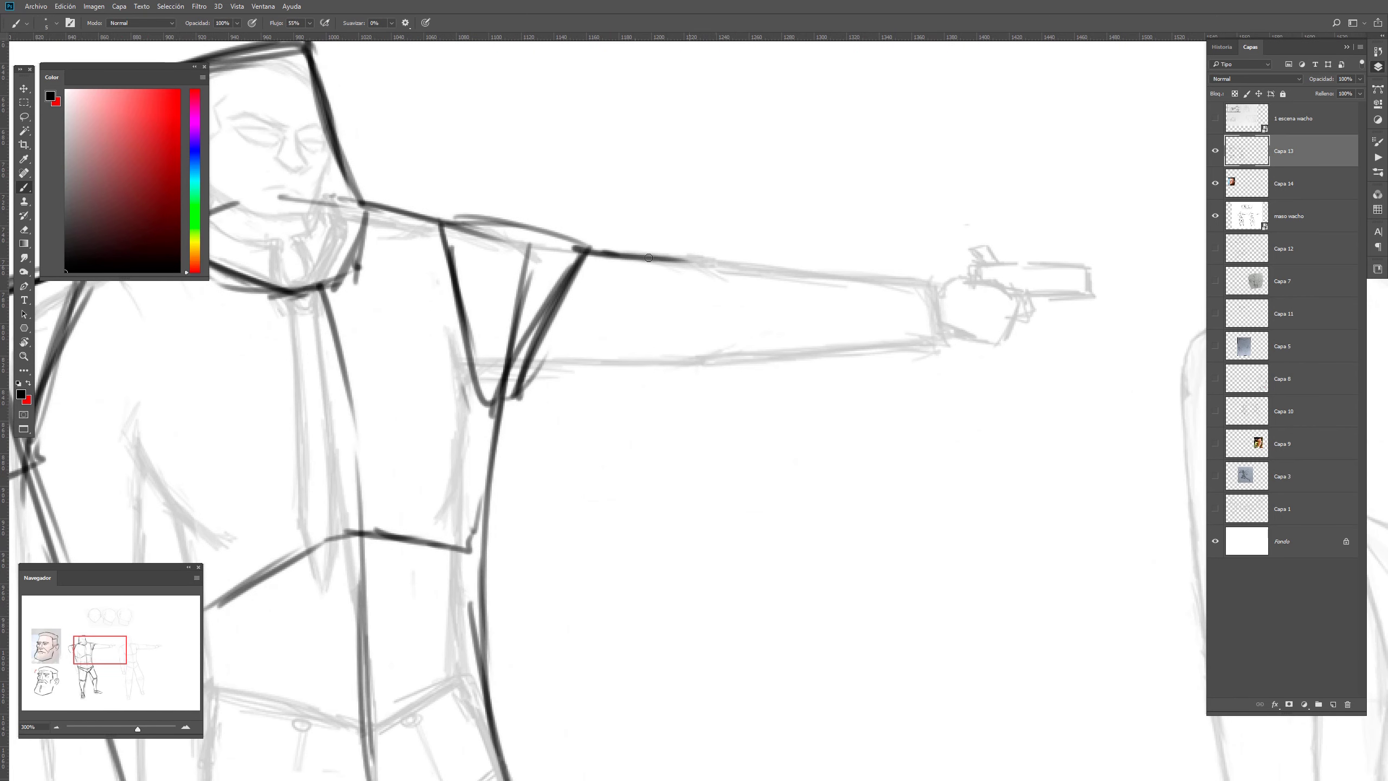
{"action": "key", "text": "ctrl+z"}
{"action": "mouse_move", "coordinate": [582, 253]}
{"action": "left_mouse_down"}
{"action": "mouse_move", "coordinate": [692, 250]}
{"action": "mouse_move", "coordinate": [735, 291]}
{"action": "left_mouse_up"}
{"action": "mouse_move", "coordinate": [549, 350]}
{"action": "left_mouse_down"}
{"action": "mouse_move", "coordinate": [729, 377]}
{"action": "mouse_move", "coordinate": [757, 372]}
{"action": "left_mouse_up"}
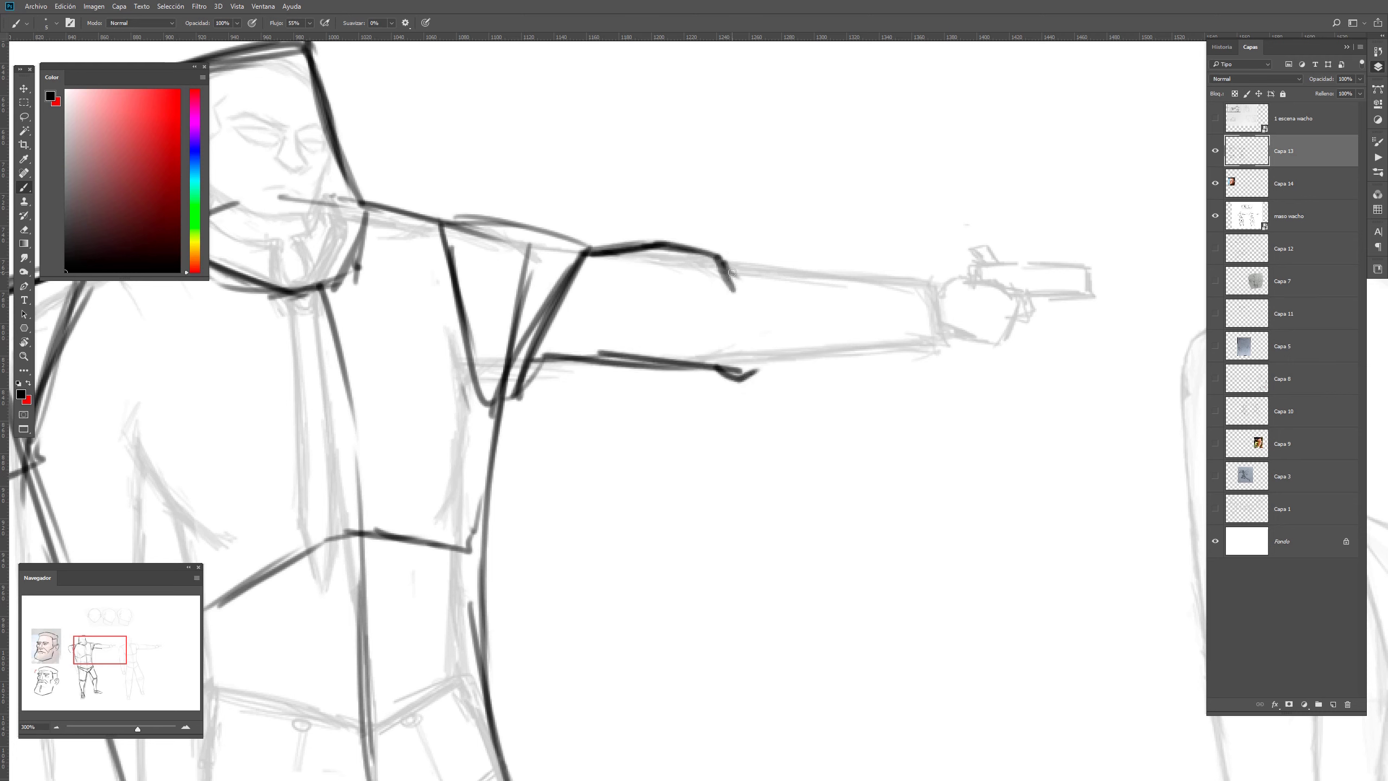
{"action": "mouse_move", "coordinate": [722, 262]}
{"action": "left_mouse_down"}
{"action": "mouse_move", "coordinate": [752, 285]}
{"action": "mouse_move", "coordinate": [797, 265]}
{"action": "mouse_move", "coordinate": [869, 285]}
{"action": "mouse_move", "coordinate": [926, 281]}
{"action": "left_mouse_up"}
{"action": "left_click_drag", "start_coordinate": [746, 368], "coordinate": [951, 330]}
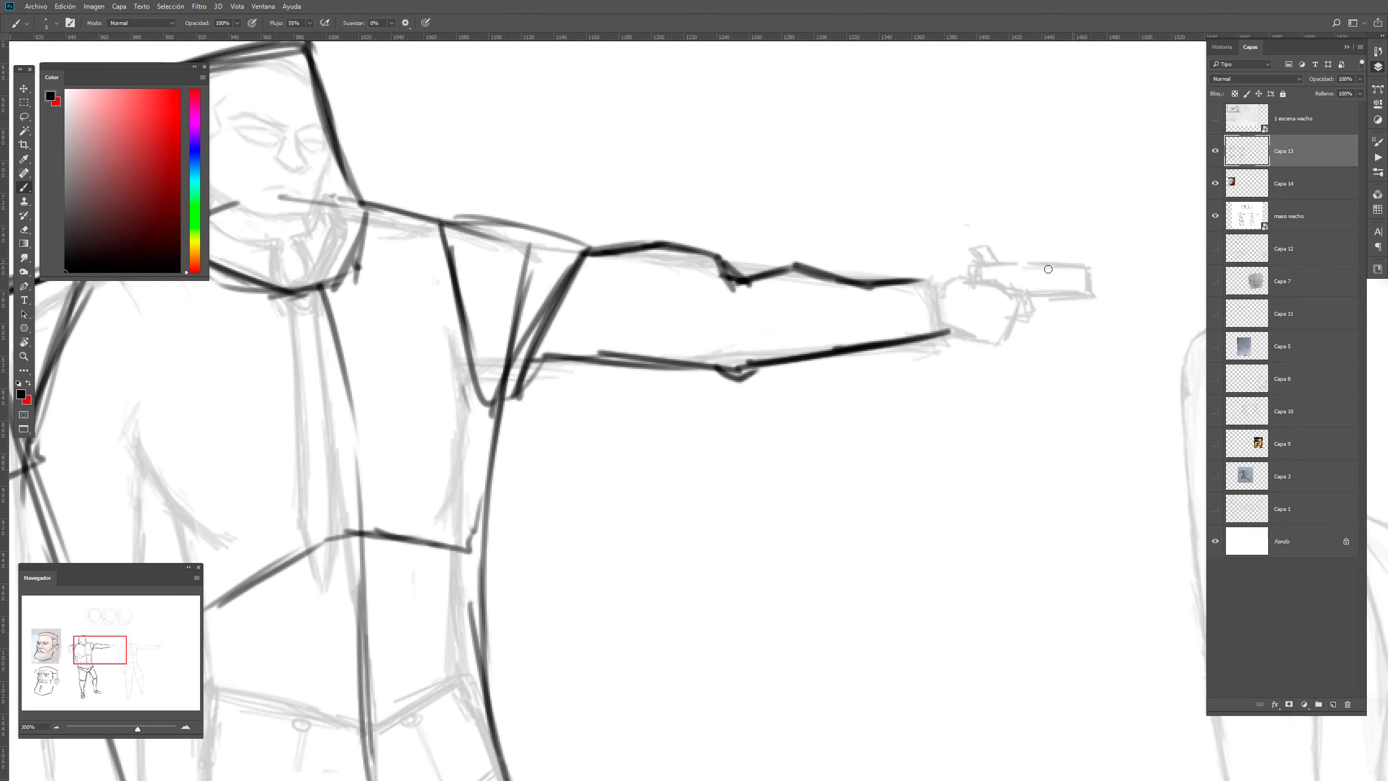
- Ink the wrist, the gun's top and front edges, and the fist's knuckles and top line
{"action": "scroll", "coordinate": [990, 307], "scroll_direction": "right", "scroll_amount": 4}
{"action": "left_click_drag", "start_coordinate": [815, 289], "coordinate": [820, 335]}
{"action": "mouse_move", "coordinate": [803, 276]}
{"action": "left_mouse_down"}
{"action": "mouse_move", "coordinate": [923, 251]}
{"action": "mouse_move", "coordinate": [932, 303]}
{"action": "mouse_move", "coordinate": [870, 347]}
{"action": "mouse_move", "coordinate": [836, 250]}
{"action": "mouse_move", "coordinate": [866, 245]}
{"action": "mouse_move", "coordinate": [883, 273]}
{"action": "mouse_move", "coordinate": [820, 255]}
{"action": "mouse_move", "coordinate": [898, 283]}
{"action": "mouse_move", "coordinate": [878, 307]}
{"action": "left_mouse_up"}
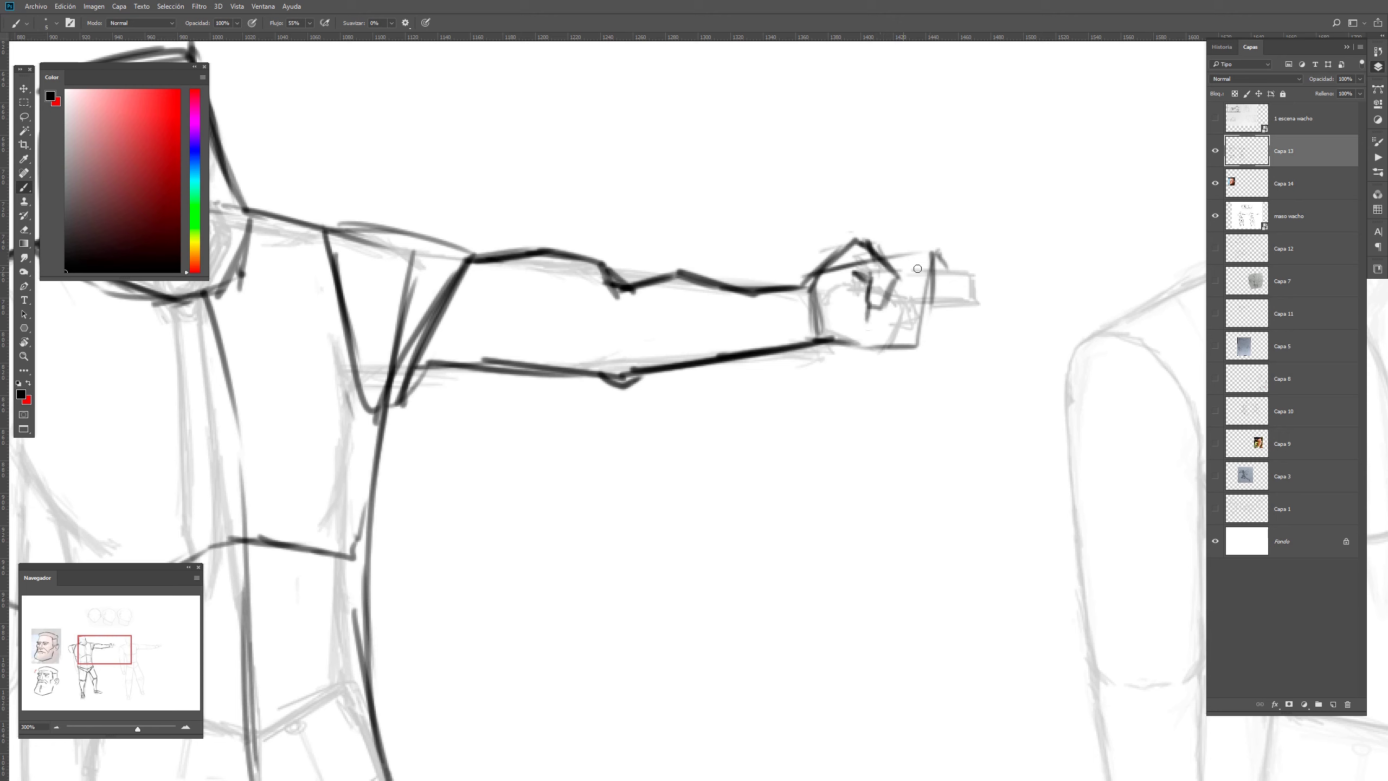
{"action": "mouse_move", "coordinate": [892, 260]}
{"action": "left_mouse_down"}
{"action": "mouse_move", "coordinate": [938, 258]}
{"action": "mouse_move", "coordinate": [914, 315]}
{"action": "mouse_move", "coordinate": [881, 319]}
{"action": "mouse_move", "coordinate": [925, 330]}
{"action": "mouse_move", "coordinate": [924, 316]}
{"action": "mouse_move", "coordinate": [876, 345]}
{"action": "mouse_move", "coordinate": [906, 348]}
{"action": "left_mouse_up"}
{"action": "left_click_drag", "start_coordinate": [925, 345], "coordinate": [935, 344]}
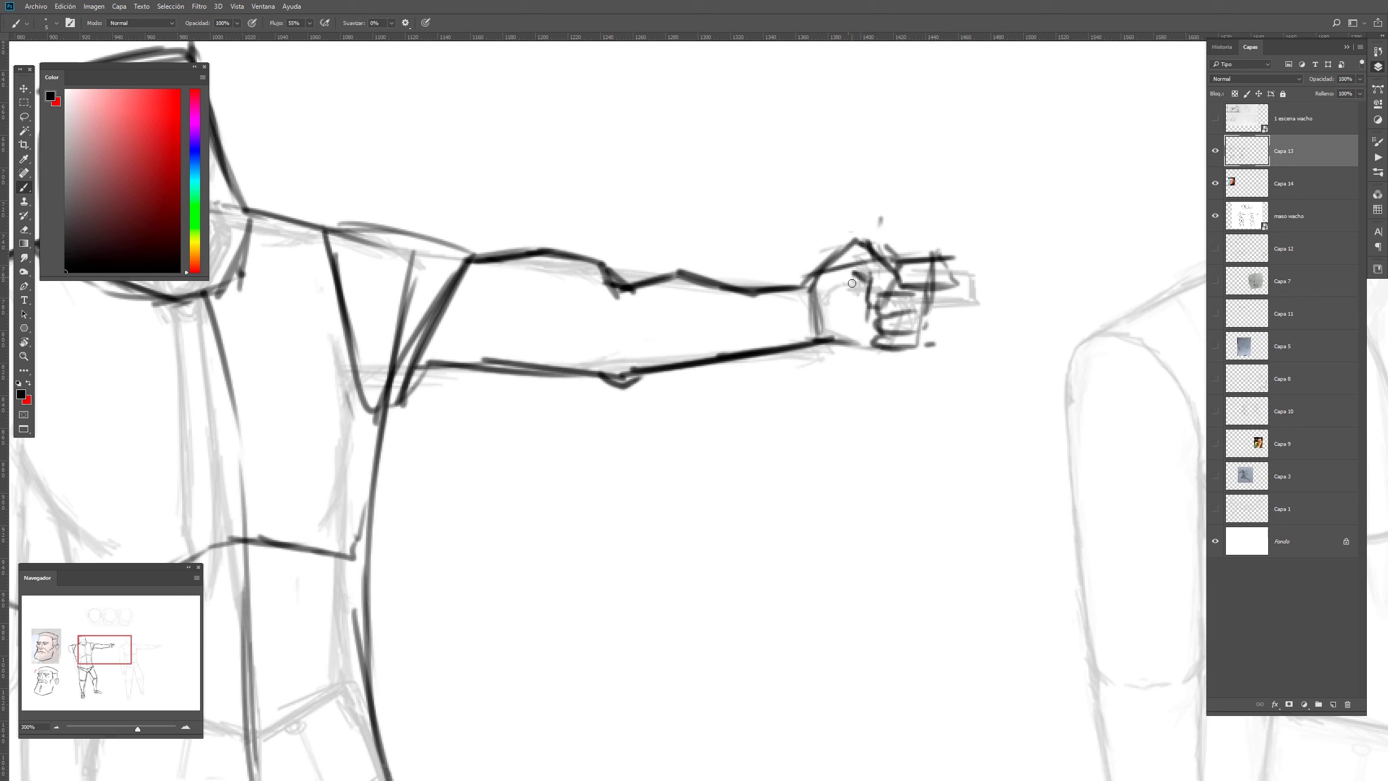
{"action": "left_click_drag", "start_coordinate": [804, 345], "coordinate": [873, 339]}
{"action": "left_click_drag", "start_coordinate": [910, 243], "coordinate": [894, 261]}
{"action": "mouse_move", "coordinate": [869, 232]}
{"action": "left_mouse_down"}
{"action": "mouse_move", "coordinate": [881, 262]}
{"action": "mouse_move", "coordinate": [862, 255]}
{"action": "mouse_move", "coordinate": [954, 221]}
{"action": "left_mouse_up"}
- Draw the long pistol barrel with muzzle, trigger guard and top slide, and close off the fist
{"action": "left_click_drag", "start_coordinate": [899, 257], "coordinate": [1014, 246]}
{"action": "left_click_drag", "start_coordinate": [870, 234], "coordinate": [868, 214]}
{"action": "left_click_drag", "start_coordinate": [868, 214], "coordinate": [1098, 207]}
{"action": "left_click_drag", "start_coordinate": [918, 258], "coordinate": [1105, 254]}
{"action": "left_click_drag", "start_coordinate": [1017, 245], "coordinate": [1101, 235]}
{"action": "left_click_drag", "start_coordinate": [963, 256], "coordinate": [959, 290]}
{"action": "left_click_drag", "start_coordinate": [864, 277], "coordinate": [857, 363]}
{"action": "mouse_move", "coordinate": [899, 348]}
{"action": "left_mouse_down"}
{"action": "mouse_move", "coordinate": [896, 368]}
{"action": "mouse_move", "coordinate": [923, 370]}
{"action": "left_mouse_up"}
{"action": "mouse_move", "coordinate": [875, 238]}
{"action": "left_mouse_down"}
{"action": "mouse_move", "coordinate": [850, 214]}
{"action": "mouse_move", "coordinate": [975, 207]}
{"action": "left_mouse_up"}
{"action": "mouse_move", "coordinate": [888, 213]}
{"action": "left_mouse_down"}
{"action": "mouse_move", "coordinate": [967, 237]}
{"action": "mouse_move", "coordinate": [930, 235]}
{"action": "mouse_move", "coordinate": [951, 208]}
{"action": "mouse_move", "coordinate": [924, 213]}
{"action": "mouse_move", "coordinate": [981, 210]}
{"action": "mouse_move", "coordinate": [909, 216]}
{"action": "mouse_move", "coordinate": [970, 235]}
{"action": "mouse_move", "coordinate": [975, 212]}
{"action": "mouse_move", "coordinate": [1088, 208]}
{"action": "left_mouse_up"}
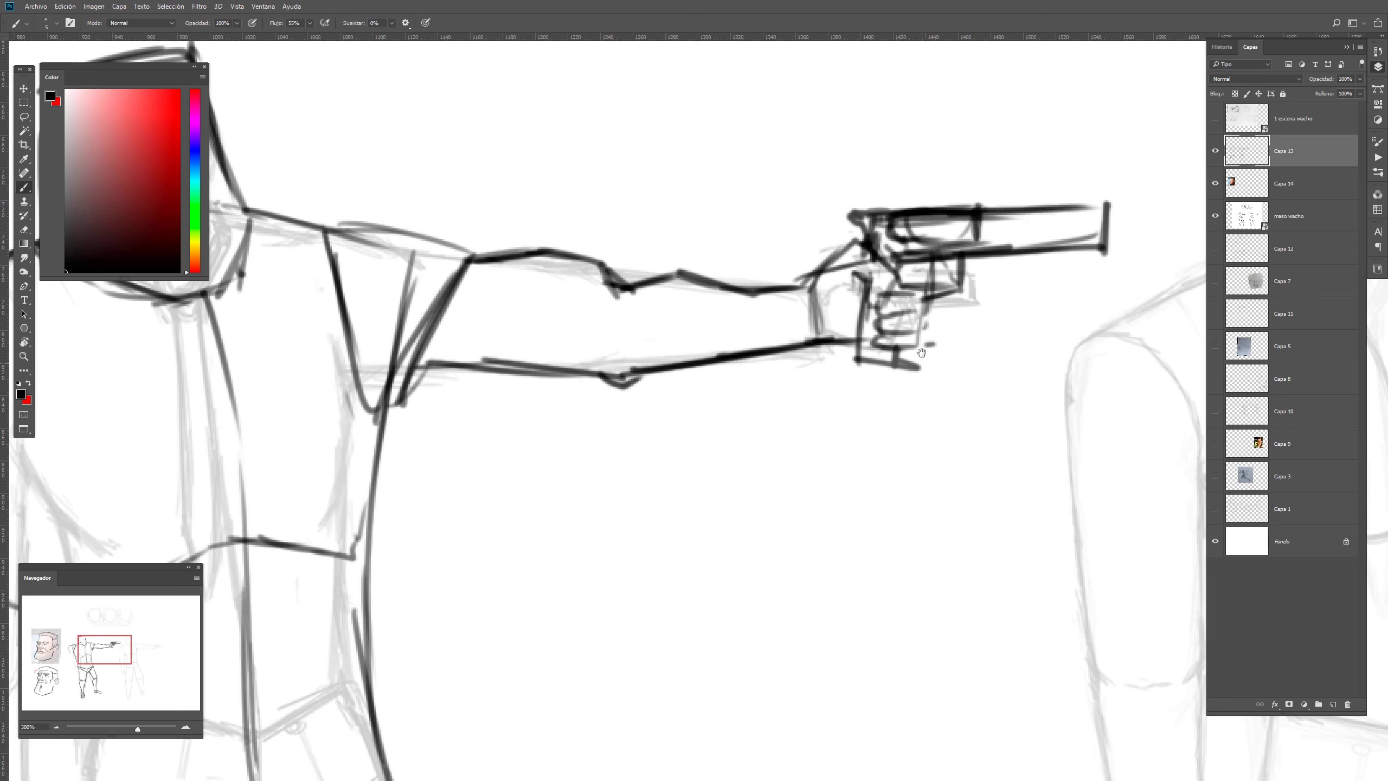
- Test-shift the inked arm with the Move tool, undo it, and pan to the torso and belt
{"action": "key", "text": "v"}
{"action": "left_click_drag", "start_coordinate": [881, 391], "coordinate": [813, 646]}
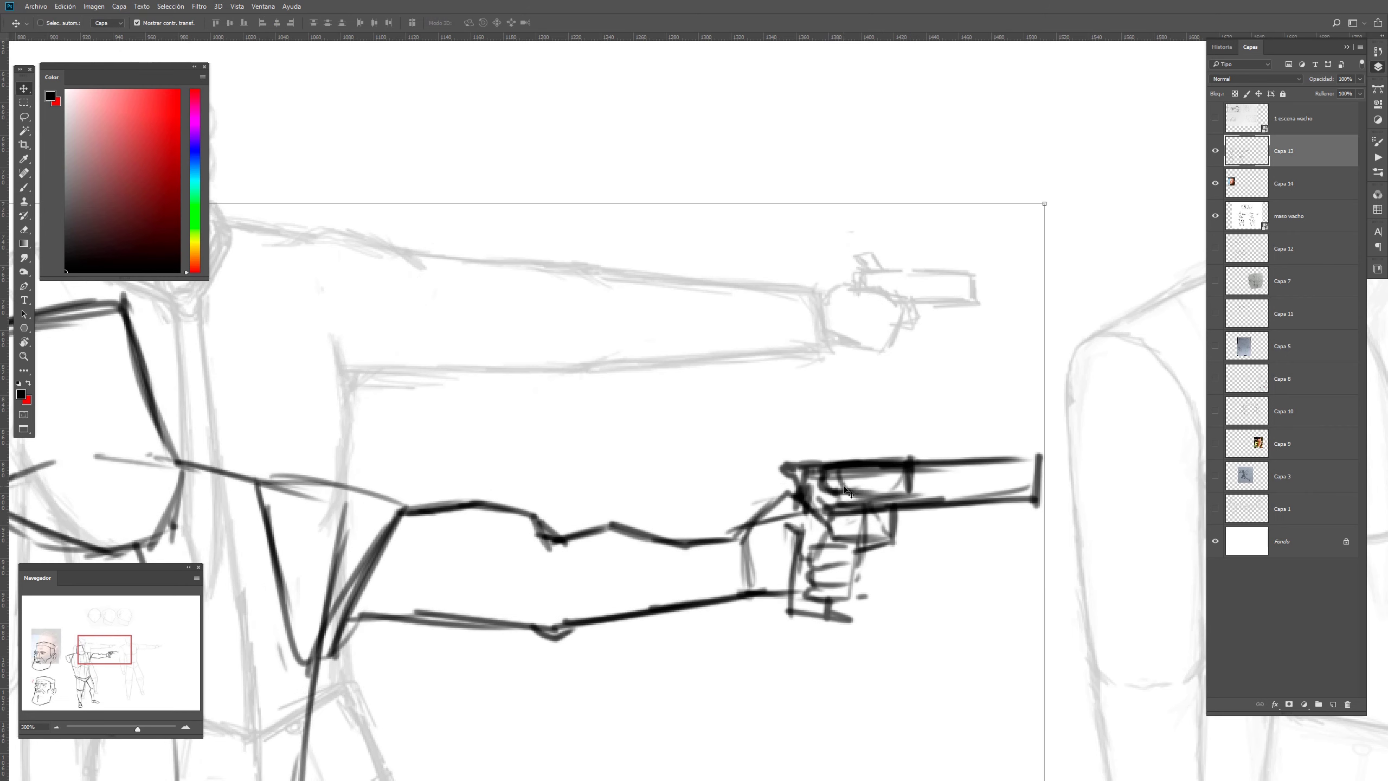
{"action": "key", "text": "ctrl+z"}
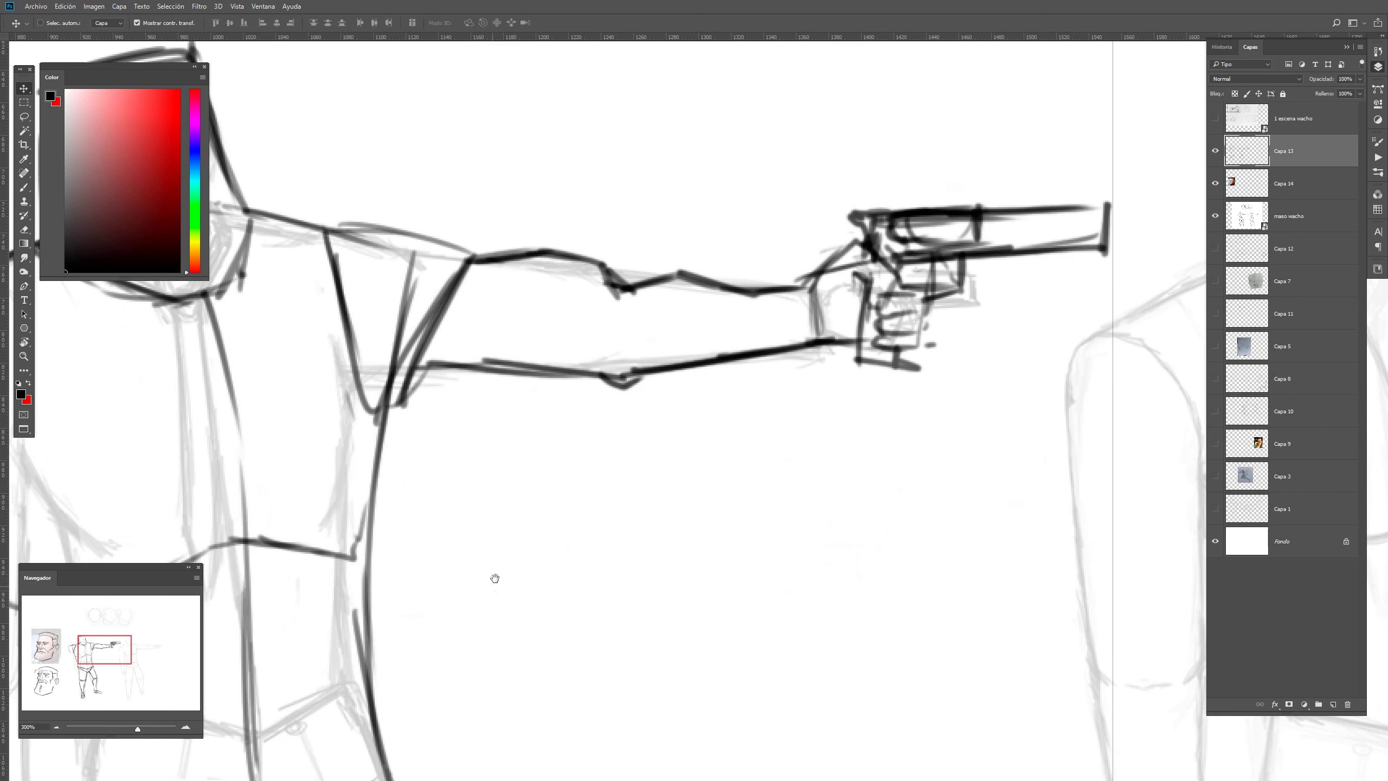
{"action": "left_click_drag", "start_coordinate": [493, 573], "coordinate": [161, 342]}
- Draw the hand block's curved top, sides and wavy bottom edge
{"action": "key", "text": "b"}
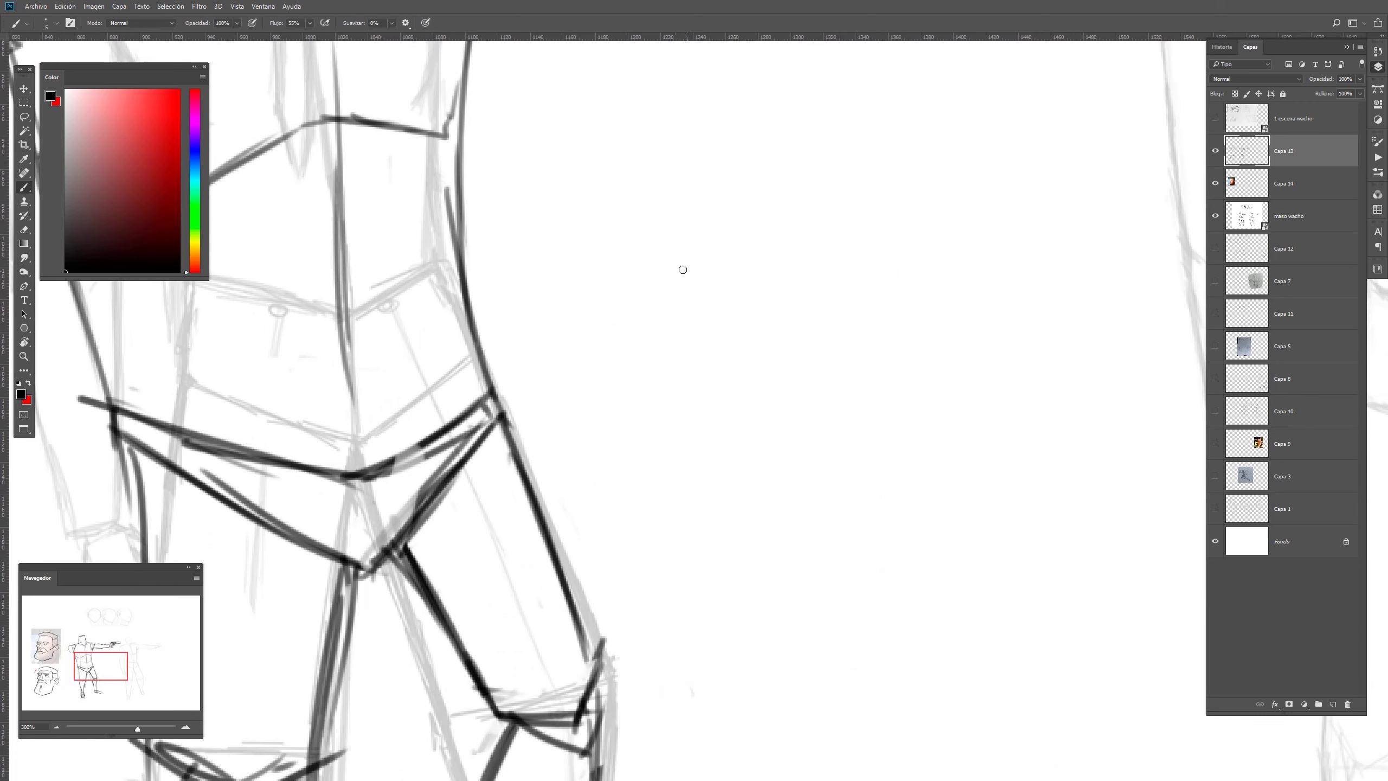
{"action": "mouse_move", "coordinate": [664, 311]}
{"action": "left_mouse_down"}
{"action": "mouse_move", "coordinate": [713, 273]}
{"action": "mouse_move", "coordinate": [912, 298]}
{"action": "left_mouse_up"}
{"action": "mouse_move", "coordinate": [722, 261]}
{"action": "left_mouse_down"}
{"action": "mouse_move", "coordinate": [664, 315]}
{"action": "mouse_move", "coordinate": [667, 464]}
{"action": "mouse_move", "coordinate": [680, 497]}
{"action": "left_mouse_up"}
{"action": "left_click_drag", "start_coordinate": [894, 269], "coordinate": [928, 450]}
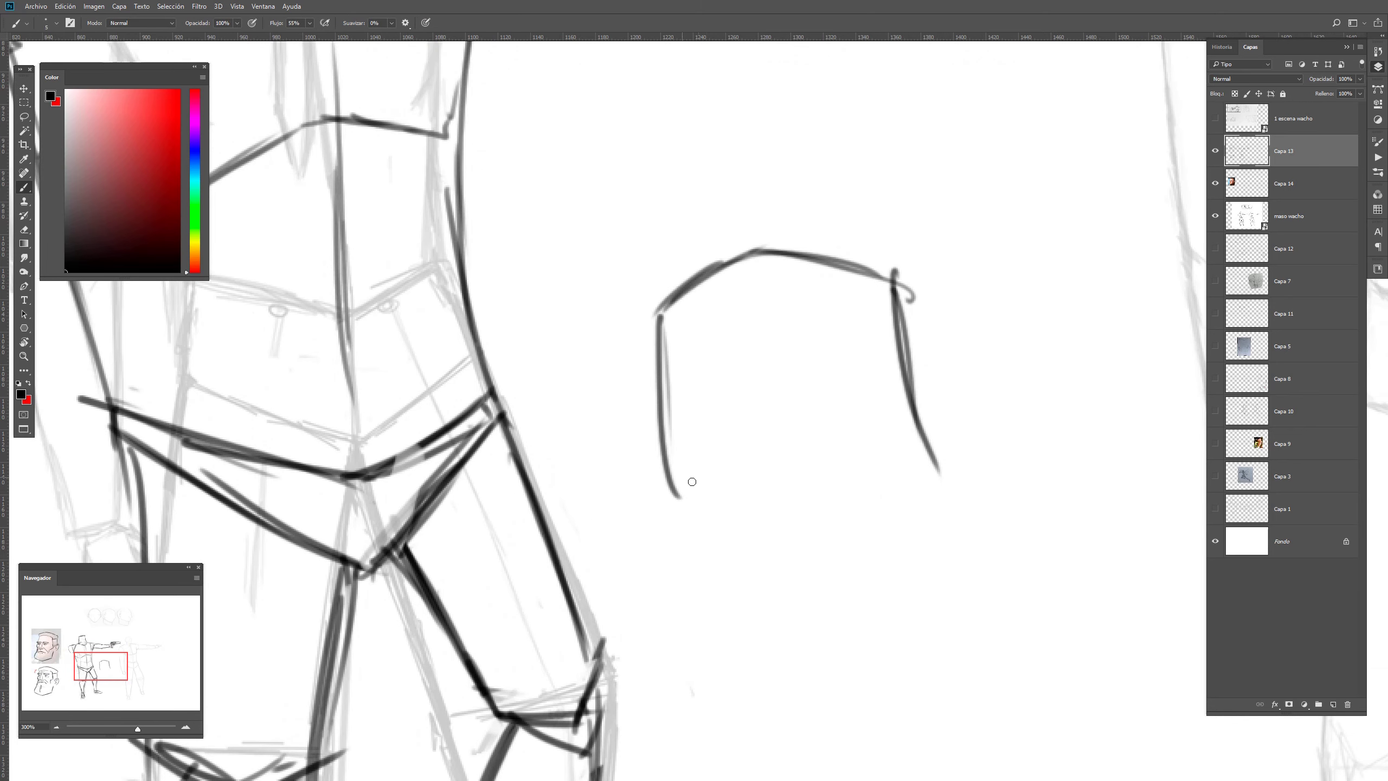
{"action": "left_click_drag", "start_coordinate": [667, 466], "coordinate": [849, 535]}
{"action": "left_click_drag", "start_coordinate": [677, 515], "coordinate": [850, 536]}
{"action": "mouse_move", "coordinate": [844, 542]}
{"action": "left_mouse_down"}
{"action": "mouse_move", "coordinate": [962, 476]}
{"action": "mouse_move", "coordinate": [954, 573]}
{"action": "left_mouse_up"}
{"action": "left_click_drag", "start_coordinate": [913, 617], "coordinate": [940, 612]}
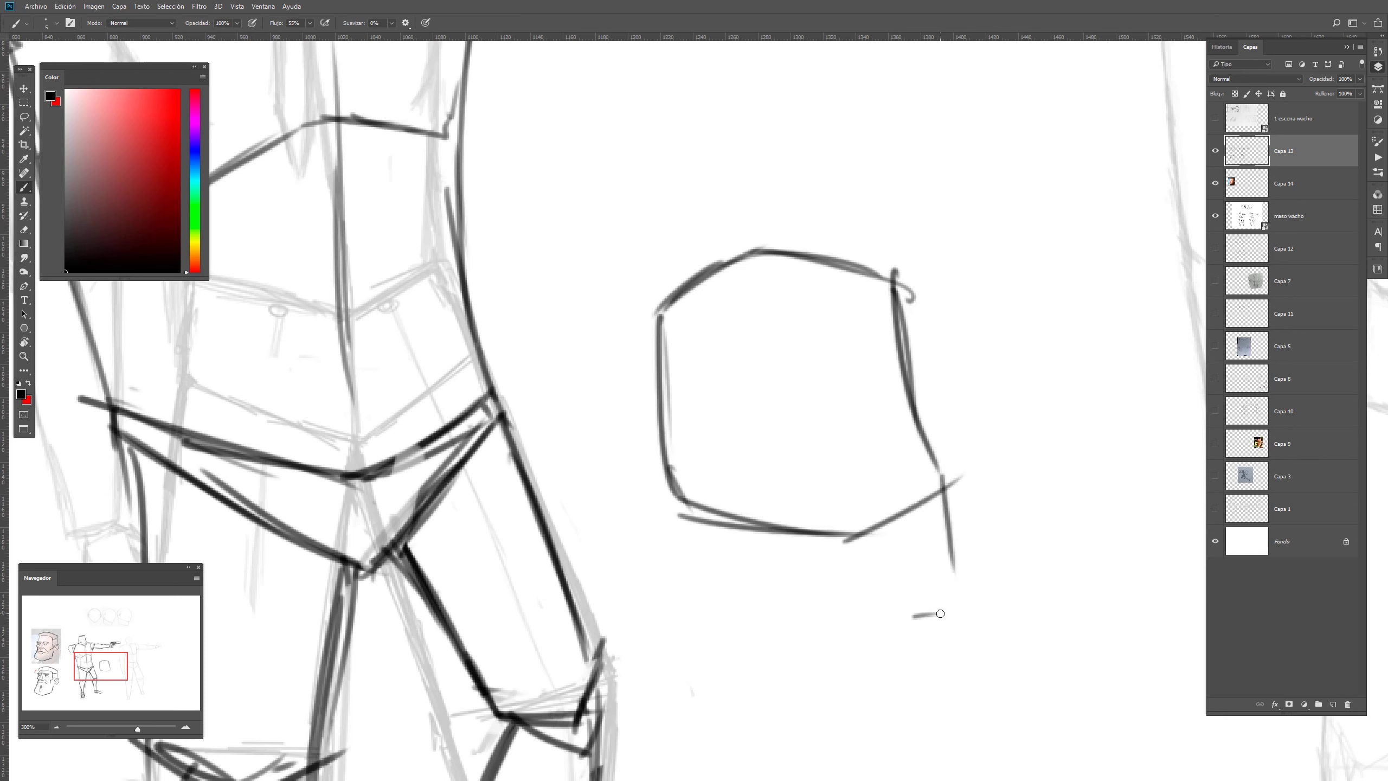
{"action": "left_click_drag", "start_coordinate": [859, 534], "coordinate": [903, 625]}
{"action": "left_click_drag", "start_coordinate": [942, 471], "coordinate": [902, 627]}
- Sketch the drooping fingers curving down under the hand block
{"action": "left_click_drag", "start_coordinate": [818, 529], "coordinate": [821, 607]}
{"action": "left_click_drag", "start_coordinate": [809, 546], "coordinate": [822, 630]}
{"action": "mouse_move", "coordinate": [733, 516]}
{"action": "left_mouse_down"}
{"action": "mouse_move", "coordinate": [735, 569]}
{"action": "mouse_move", "coordinate": [809, 627]}
{"action": "left_mouse_up"}
{"action": "left_click_drag", "start_coordinate": [822, 558], "coordinate": [781, 633]}
{"action": "left_click_drag", "start_coordinate": [671, 495], "coordinate": [709, 601]}
{"action": "left_click_drag", "start_coordinate": [673, 507], "coordinate": [719, 600]}
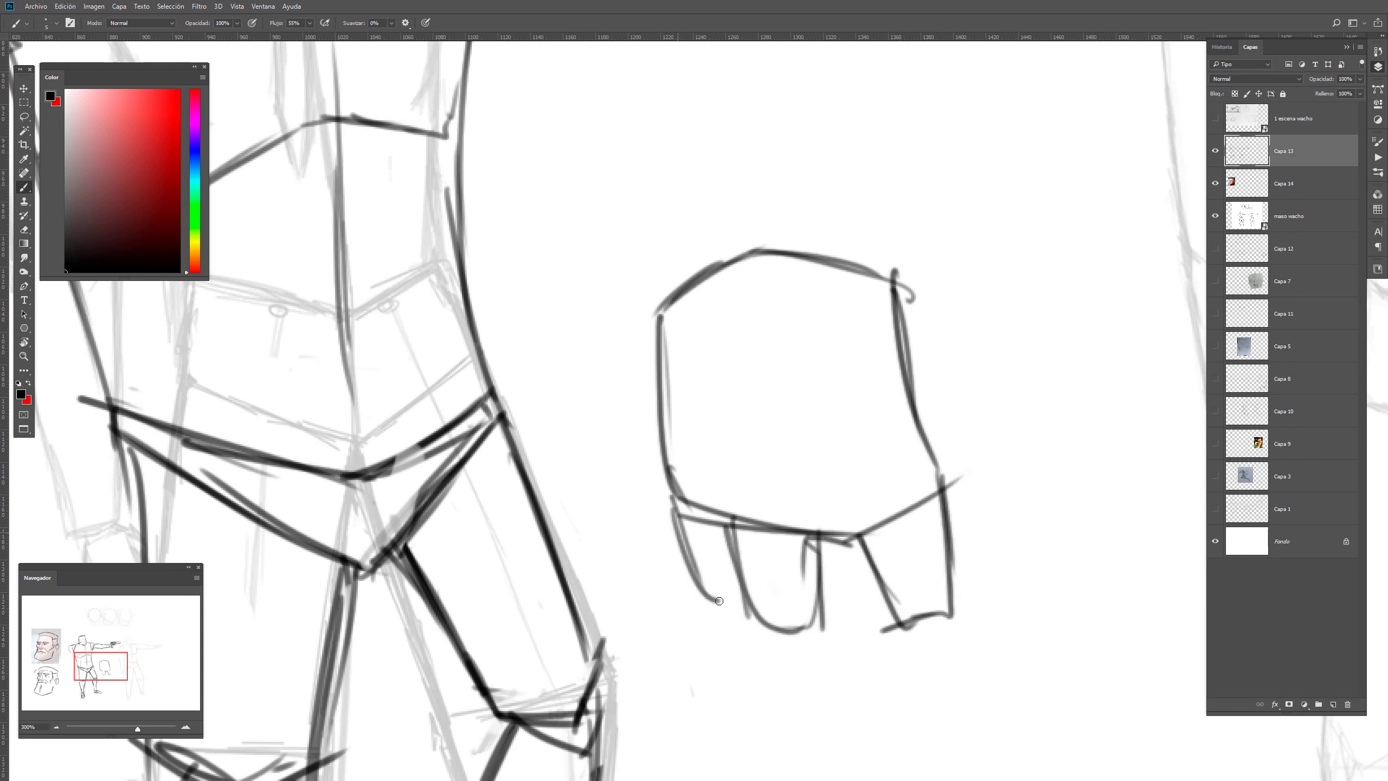
- Outline the thumb down the hand's right side to its lower right
{"action": "left_click_drag", "start_coordinate": [899, 288], "coordinate": [978, 378]}
{"action": "left_click_drag", "start_coordinate": [941, 431], "coordinate": [938, 486]}
{"action": "mouse_move", "coordinate": [933, 436]}
{"action": "left_mouse_down"}
{"action": "mouse_move", "coordinate": [974, 428]}
{"action": "mouse_move", "coordinate": [996, 471]}
{"action": "left_mouse_up"}
{"action": "left_click_drag", "start_coordinate": [940, 315], "coordinate": [1008, 418]}
{"action": "mouse_move", "coordinate": [965, 351]}
{"action": "left_mouse_down"}
{"action": "mouse_move", "coordinate": [1012, 436]}
{"action": "mouse_move", "coordinate": [938, 472]}
{"action": "mouse_move", "coordinate": [986, 459]}
{"action": "left_mouse_up"}
{"action": "left_click_drag", "start_coordinate": [945, 437], "coordinate": [978, 463]}
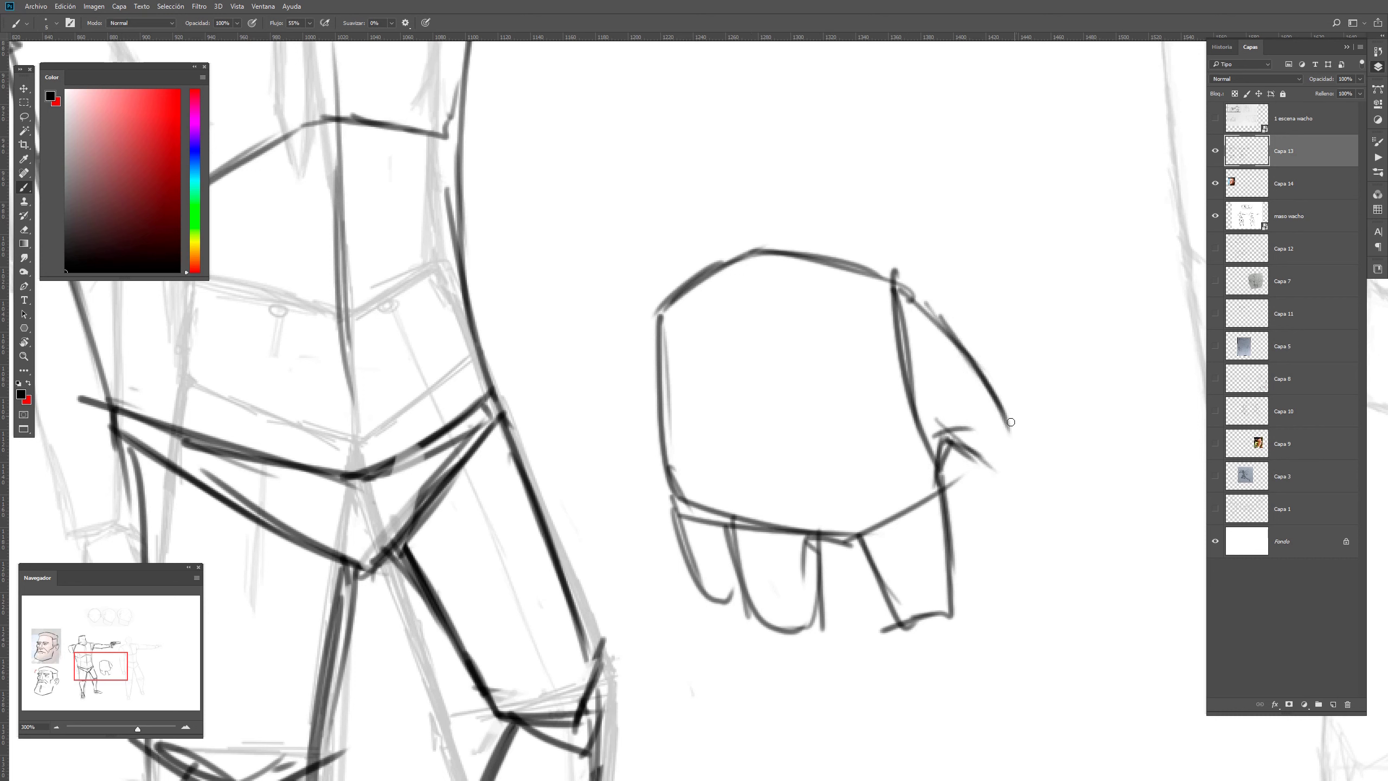
{"action": "mouse_move", "coordinate": [978, 372]}
{"action": "left_mouse_down"}
{"action": "mouse_move", "coordinate": [1023, 448]}
{"action": "mouse_move", "coordinate": [1019, 433]}
{"action": "mouse_move", "coordinate": [998, 502]}
{"action": "left_mouse_up"}
{"action": "left_click_drag", "start_coordinate": [1018, 442], "coordinate": [994, 531]}
{"action": "left_click_drag", "start_coordinate": [958, 457], "coordinate": [984, 549]}
{"action": "left_click_drag", "start_coordinate": [1020, 462], "coordinate": [1004, 537]}
{"action": "left_click_drag", "start_coordinate": [1017, 492], "coordinate": [978, 553]}
- Close off the fingers and add knuckle lines to refine the lower hand
{"action": "scroll", "coordinate": [925, 585], "scroll_direction": "down", "scroll_amount": 5}
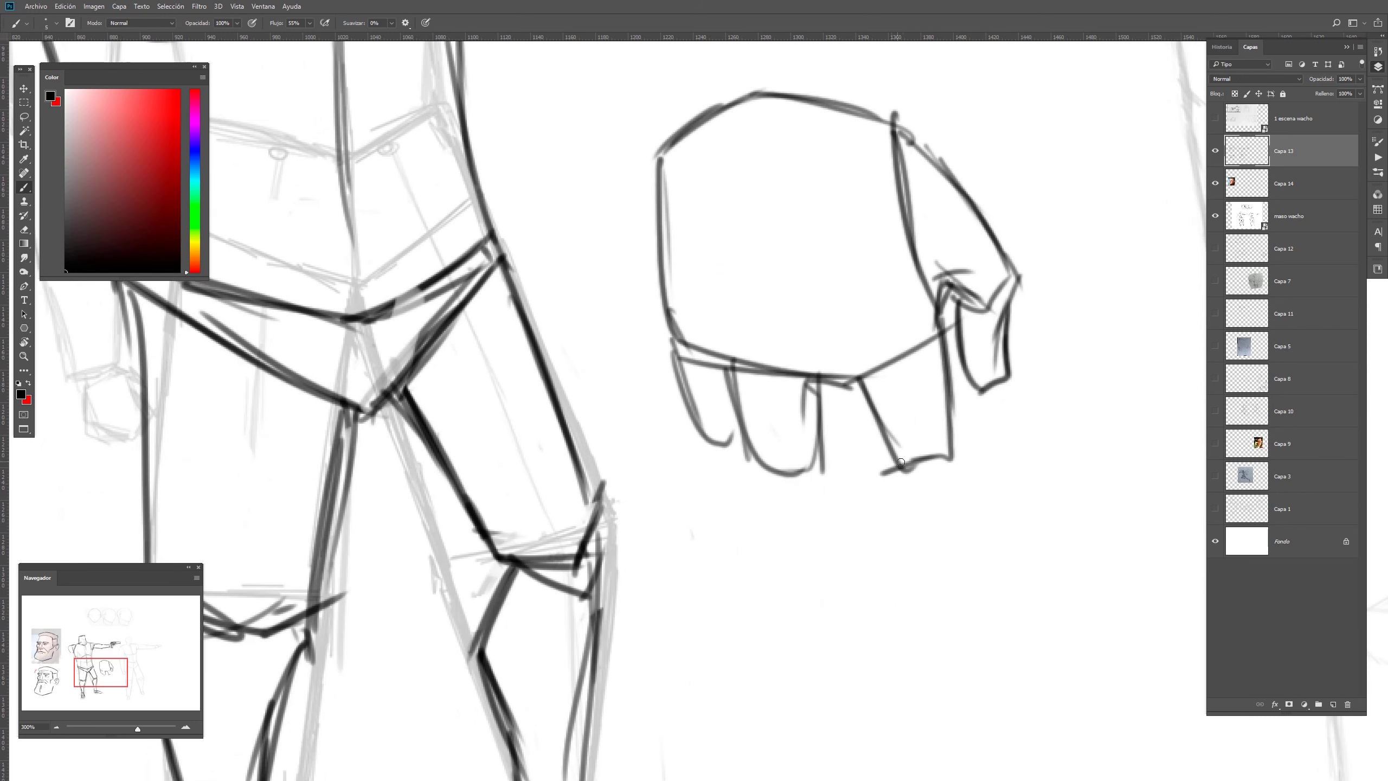
{"action": "left_click_drag", "start_coordinate": [886, 445], "coordinate": [924, 546]}
{"action": "mouse_move", "coordinate": [892, 472]}
{"action": "left_mouse_down"}
{"action": "mouse_move", "coordinate": [927, 550]}
{"action": "mouse_move", "coordinate": [961, 422]}
{"action": "mouse_move", "coordinate": [927, 548]}
{"action": "left_mouse_up"}
{"action": "left_click_drag", "start_coordinate": [759, 453], "coordinate": [840, 531]}
{"action": "left_click_drag", "start_coordinate": [824, 437], "coordinate": [836, 540]}
{"action": "mouse_move", "coordinate": [700, 438]}
{"action": "left_mouse_down"}
{"action": "mouse_move", "coordinate": [760, 501]}
{"action": "mouse_move", "coordinate": [779, 500]}
{"action": "left_mouse_up"}
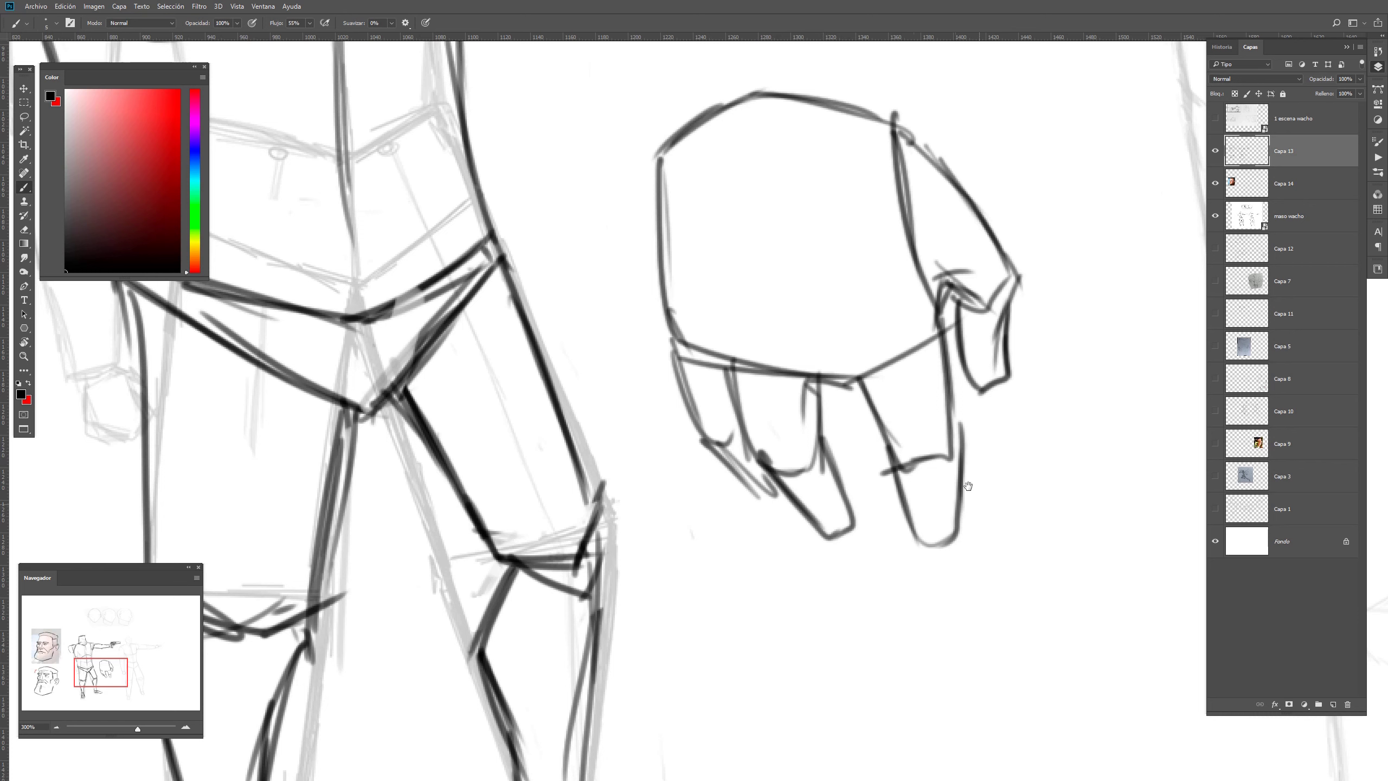
- Sketch a small revolver's frame, top strap and grip beside the gunman's leg
{"action": "left_click_drag", "start_coordinate": [990, 531], "coordinate": [906, 273]}
{"action": "left_click_drag", "start_coordinate": [692, 440], "coordinate": [681, 476]}
{"action": "mouse_move", "coordinate": [693, 440]}
{"action": "left_mouse_down"}
{"action": "mouse_move", "coordinate": [725, 438]}
{"action": "mouse_move", "coordinate": [683, 431]}
{"action": "mouse_move", "coordinate": [739, 427]}
{"action": "mouse_move", "coordinate": [687, 424]}
{"action": "mouse_move", "coordinate": [742, 421]}
{"action": "mouse_move", "coordinate": [683, 416]}
{"action": "left_mouse_up"}
{"action": "mouse_move", "coordinate": [683, 416]}
{"action": "left_mouse_down"}
{"action": "mouse_move", "coordinate": [795, 425]}
{"action": "mouse_move", "coordinate": [700, 453]}
{"action": "mouse_move", "coordinate": [683, 432]}
{"action": "mouse_move", "coordinate": [658, 489]}
{"action": "left_mouse_up"}
{"action": "left_click_drag", "start_coordinate": [689, 443], "coordinate": [681, 486]}
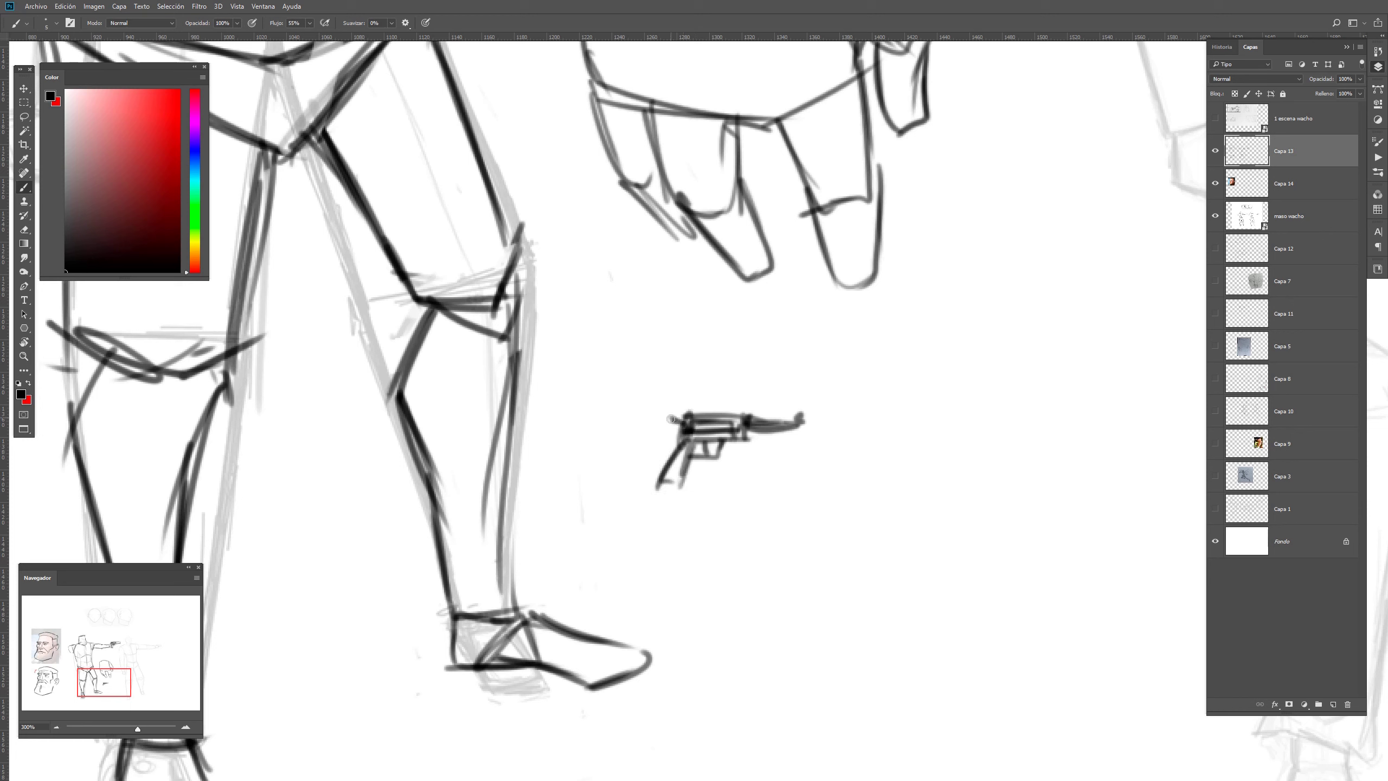
- Extend the small revolver's barrel to the right with a long top line
{"action": "mouse_move", "coordinate": [671, 420]}
{"action": "left_mouse_down"}
{"action": "mouse_move", "coordinate": [768, 410]}
{"action": "mouse_move", "coordinate": [753, 432]}
{"action": "mouse_move", "coordinate": [811, 419]}
{"action": "left_mouse_up"}
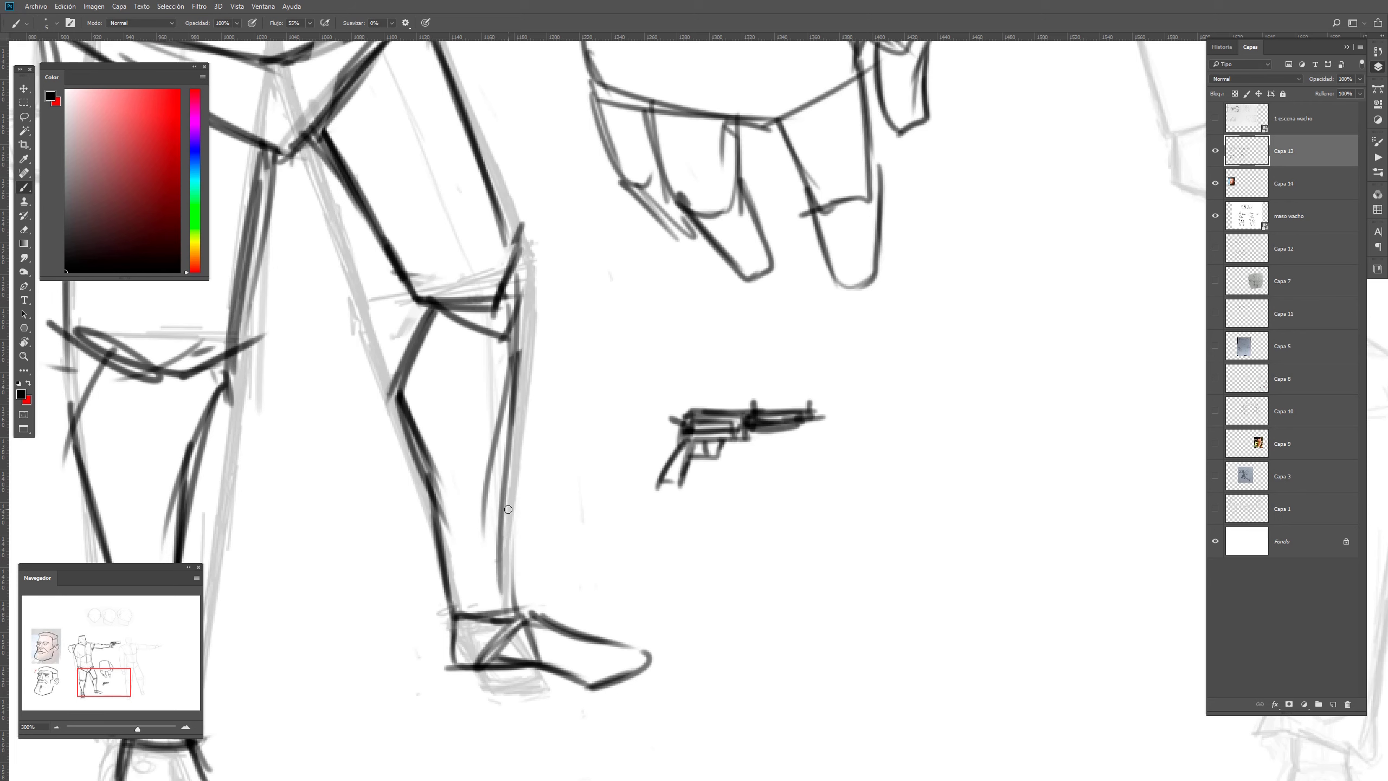
{"action": "scroll", "coordinate": [786, 504], "scroll_direction": "down", "scroll_amount": 2}
{"action": "scroll", "coordinate": [785, 504], "scroll_direction": "right", "scroll_amount": 4}
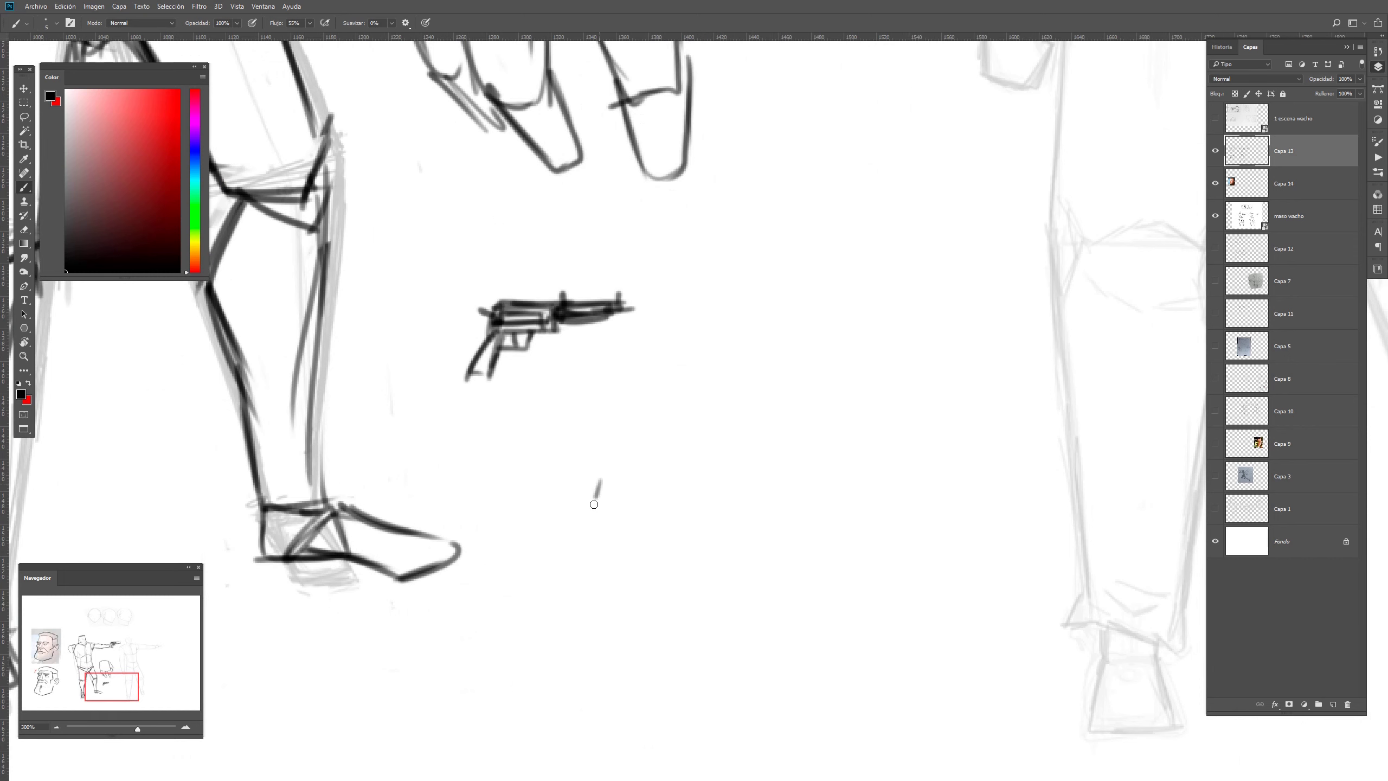
- Start the large revolver's grip shape below the small revolver
{"action": "left_click_drag", "start_coordinate": [594, 504], "coordinate": [575, 605]}
{"action": "mouse_move", "coordinate": [604, 474]}
{"action": "left_mouse_down"}
{"action": "mouse_move", "coordinate": [676, 468]}
{"action": "mouse_move", "coordinate": [651, 616]}
{"action": "mouse_move", "coordinate": [574, 654]}
{"action": "mouse_move", "coordinate": [589, 569]}
{"action": "mouse_move", "coordinate": [575, 651]}
{"action": "left_mouse_up"}
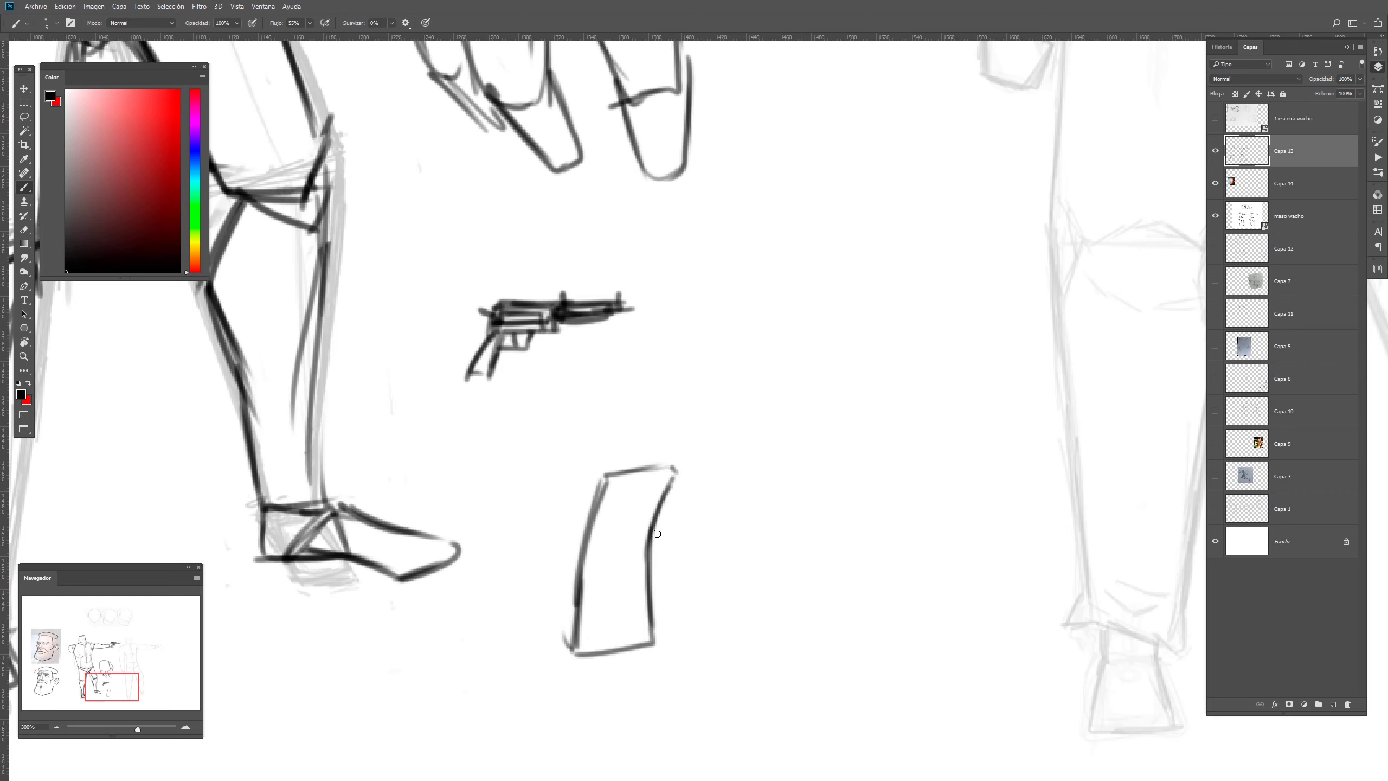
{"action": "mouse_move", "coordinate": [656, 533]}
{"action": "left_mouse_down"}
{"action": "mouse_move", "coordinate": [740, 381]}
{"action": "mouse_move", "coordinate": [753, 531]}
{"action": "mouse_move", "coordinate": [720, 546]}
{"action": "mouse_move", "coordinate": [811, 335]}
{"action": "mouse_move", "coordinate": [613, 464]}
{"action": "mouse_move", "coordinate": [792, 436]}
{"action": "mouse_move", "coordinate": [984, 222]}
{"action": "left_mouse_up"}
- Handwrite 'Duke nukem.' below the gunman's legs
{"action": "left_click_drag", "start_coordinate": [390, 482], "coordinate": [403, 527]}
{"action": "mouse_move", "coordinate": [384, 479]}
{"action": "left_mouse_down"}
{"action": "mouse_move", "coordinate": [418, 533]}
{"action": "mouse_move", "coordinate": [406, 543]}
{"action": "left_mouse_up"}
{"action": "mouse_move", "coordinate": [457, 505]}
{"action": "left_mouse_down"}
{"action": "mouse_move", "coordinate": [481, 485]}
{"action": "mouse_move", "coordinate": [509, 518]}
{"action": "left_mouse_up"}
{"action": "left_click_drag", "start_coordinate": [556, 471], "coordinate": [501, 497]}
{"action": "mouse_move", "coordinate": [525, 477]}
{"action": "left_mouse_down"}
{"action": "mouse_move", "coordinate": [543, 514]}
{"action": "mouse_move", "coordinate": [580, 512]}
{"action": "left_mouse_up"}
{"action": "mouse_move", "coordinate": [431, 572]}
{"action": "left_mouse_down"}
{"action": "mouse_move", "coordinate": [468, 597]}
{"action": "mouse_move", "coordinate": [516, 584]}
{"action": "left_mouse_up"}
{"action": "left_click_drag", "start_coordinate": [522, 529], "coordinate": [541, 580]}
{"action": "mouse_move", "coordinate": [575, 539]}
{"action": "left_mouse_down"}
{"action": "mouse_move", "coordinate": [577, 583]}
{"action": "mouse_move", "coordinate": [664, 540]}
{"action": "mouse_move", "coordinate": [673, 558]}
{"action": "left_mouse_up"}
{"action": "left_click", "coordinate": [691, 564]}
- Block in the big revolver's frame, cylinder box and hammer above the grip
{"action": "mouse_move", "coordinate": [811, 293]}
{"action": "left_mouse_down"}
{"action": "mouse_move", "coordinate": [669, 438]}
{"action": "mouse_move", "coordinate": [574, 440]}
{"action": "mouse_move", "coordinate": [562, 387]}
{"action": "mouse_move", "coordinate": [690, 367]}
{"action": "mouse_move", "coordinate": [690, 440]}
{"action": "left_mouse_up"}
{"action": "left_click_drag", "start_coordinate": [588, 437], "coordinate": [690, 430]}
{"action": "left_click_drag", "start_coordinate": [683, 433], "coordinate": [636, 531]}
{"action": "mouse_move", "coordinate": [646, 501]}
{"action": "left_mouse_down"}
{"action": "mouse_move", "coordinate": [665, 457]}
{"action": "mouse_move", "coordinate": [711, 466]}
{"action": "mouse_move", "coordinate": [729, 426]}
{"action": "left_mouse_up"}
{"action": "mouse_move", "coordinate": [676, 436]}
{"action": "left_mouse_down"}
{"action": "mouse_move", "coordinate": [735, 425]}
{"action": "mouse_move", "coordinate": [720, 471]}
{"action": "mouse_move", "coordinate": [686, 346]}
{"action": "mouse_move", "coordinate": [657, 366]}
{"action": "left_mouse_up"}
{"action": "mouse_move", "coordinate": [676, 368]}
{"action": "left_mouse_down"}
{"action": "mouse_move", "coordinate": [526, 383]}
{"action": "mouse_move", "coordinate": [560, 446]}
{"action": "mouse_move", "coordinate": [601, 420]}
{"action": "left_mouse_up"}
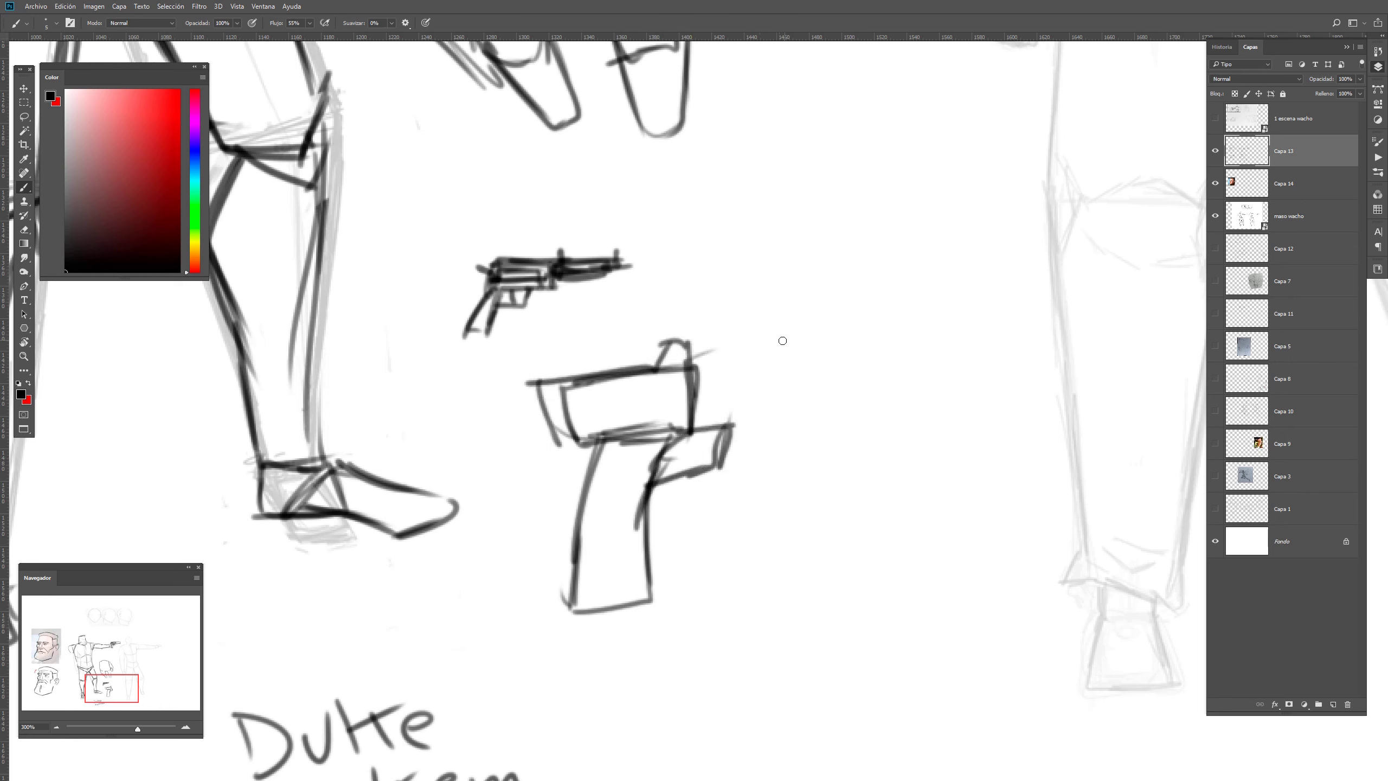
- Extend the long barrel out to the right and darken its lines
{"action": "left_click_drag", "start_coordinate": [677, 358], "coordinate": [787, 334]}
{"action": "mouse_move", "coordinate": [691, 345]}
{"action": "left_mouse_down"}
{"action": "mouse_move", "coordinate": [711, 424]}
{"action": "mouse_move", "coordinate": [814, 410]}
{"action": "left_mouse_up"}
{"action": "left_click_drag", "start_coordinate": [713, 421], "coordinate": [845, 407]}
{"action": "mouse_move", "coordinate": [713, 337]}
{"action": "left_mouse_down"}
{"action": "mouse_move", "coordinate": [730, 380]}
{"action": "mouse_move", "coordinate": [864, 333]}
{"action": "mouse_move", "coordinate": [872, 405]}
{"action": "left_mouse_up"}
{"action": "left_click_drag", "start_coordinate": [689, 428], "coordinate": [869, 405]}
{"action": "left_click_drag", "start_coordinate": [871, 327], "coordinate": [881, 398]}
{"action": "left_click_drag", "start_coordinate": [876, 334], "coordinate": [1057, 318]}
{"action": "mouse_move", "coordinate": [907, 410]}
{"action": "left_mouse_down"}
{"action": "mouse_move", "coordinate": [896, 398]}
{"action": "mouse_move", "coordinate": [914, 356]}
{"action": "left_mouse_up"}
{"action": "left_click_drag", "start_coordinate": [900, 366], "coordinate": [1148, 334]}
{"action": "mouse_move", "coordinate": [884, 327]}
{"action": "left_mouse_down"}
{"action": "mouse_move", "coordinate": [1113, 299]}
{"action": "mouse_move", "coordinate": [1133, 338]}
{"action": "mouse_move", "coordinate": [888, 323]}
{"action": "mouse_move", "coordinate": [923, 322]}
{"action": "left_mouse_up"}
- Add the ejector rod, trigger guard, muzzle ring and cylinder detail lines, refining the grip
{"action": "mouse_move", "coordinate": [913, 356]}
{"action": "left_mouse_down"}
{"action": "mouse_move", "coordinate": [890, 383]}
{"action": "mouse_move", "coordinate": [920, 419]}
{"action": "mouse_move", "coordinate": [752, 447]}
{"action": "left_mouse_up"}
{"action": "left_click_drag", "start_coordinate": [923, 405], "coordinate": [743, 445]}
{"action": "mouse_move", "coordinate": [749, 442]}
{"action": "left_mouse_down"}
{"action": "mouse_move", "coordinate": [719, 482]}
{"action": "mouse_move", "coordinate": [636, 500]}
{"action": "left_mouse_up"}
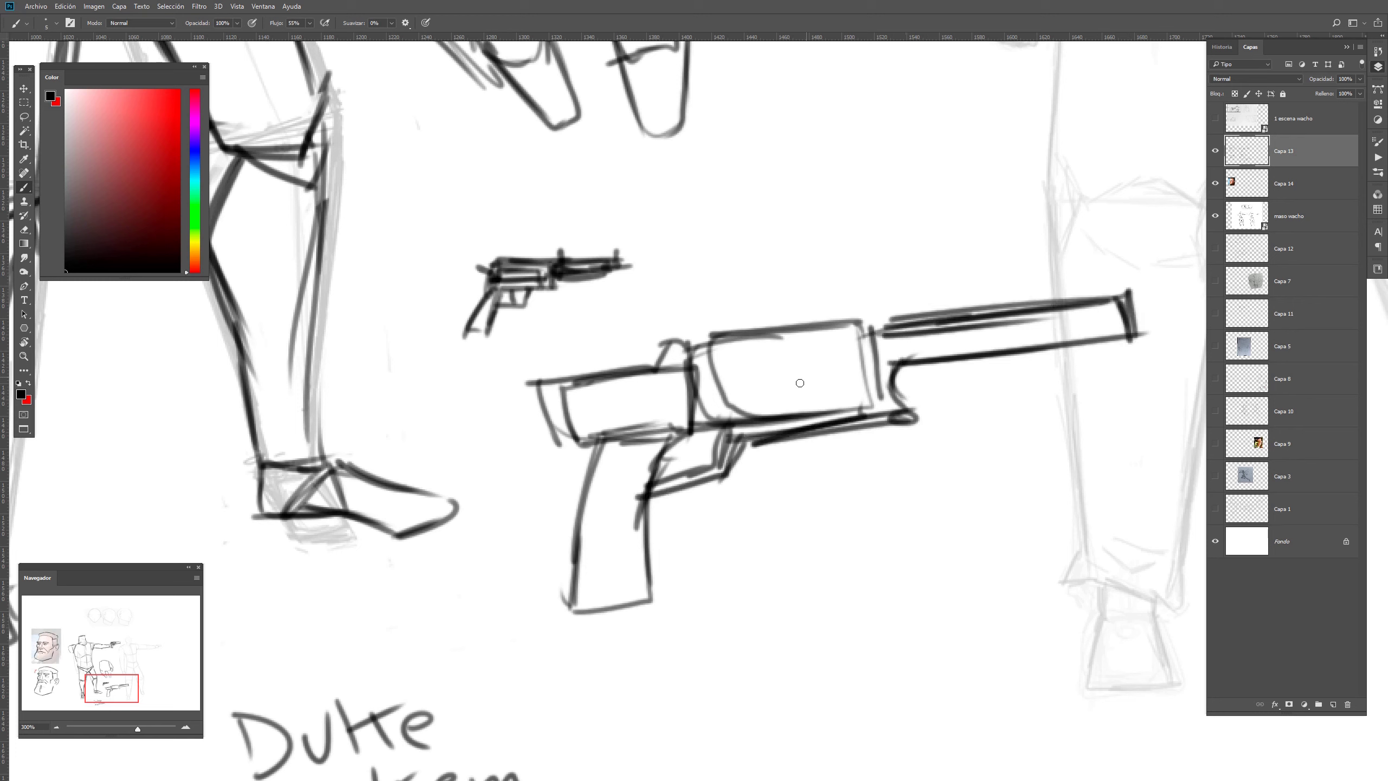
{"action": "mouse_move", "coordinate": [710, 352]}
{"action": "left_mouse_down"}
{"action": "mouse_move", "coordinate": [749, 414]}
{"action": "mouse_move", "coordinate": [904, 320]}
{"action": "mouse_move", "coordinate": [675, 329]}
{"action": "mouse_move", "coordinate": [626, 374]}
{"action": "mouse_move", "coordinate": [525, 401]}
{"action": "mouse_move", "coordinate": [600, 465]}
{"action": "mouse_move", "coordinate": [554, 568]}
{"action": "mouse_move", "coordinate": [554, 611]}
{"action": "left_mouse_up"}
{"action": "mouse_move", "coordinate": [583, 472]}
{"action": "left_mouse_down"}
{"action": "mouse_move", "coordinate": [561, 613]}
{"action": "mouse_move", "coordinate": [603, 605]}
{"action": "left_mouse_up"}
{"action": "mouse_move", "coordinate": [918, 411]}
{"action": "left_mouse_down"}
{"action": "mouse_move", "coordinate": [892, 410]}
{"action": "mouse_move", "coordinate": [919, 393]}
{"action": "left_mouse_up"}
{"action": "mouse_move", "coordinate": [844, 333]}
{"action": "left_mouse_down"}
{"action": "mouse_move", "coordinate": [731, 361]}
{"action": "mouse_move", "coordinate": [727, 402]}
{"action": "mouse_move", "coordinate": [785, 414]}
{"action": "mouse_move", "coordinate": [855, 383]}
{"action": "mouse_move", "coordinate": [847, 338]}
{"action": "mouse_move", "coordinate": [853, 381]}
{"action": "left_mouse_up"}
{"action": "left_click_drag", "start_coordinate": [846, 340], "coordinate": [729, 355]}
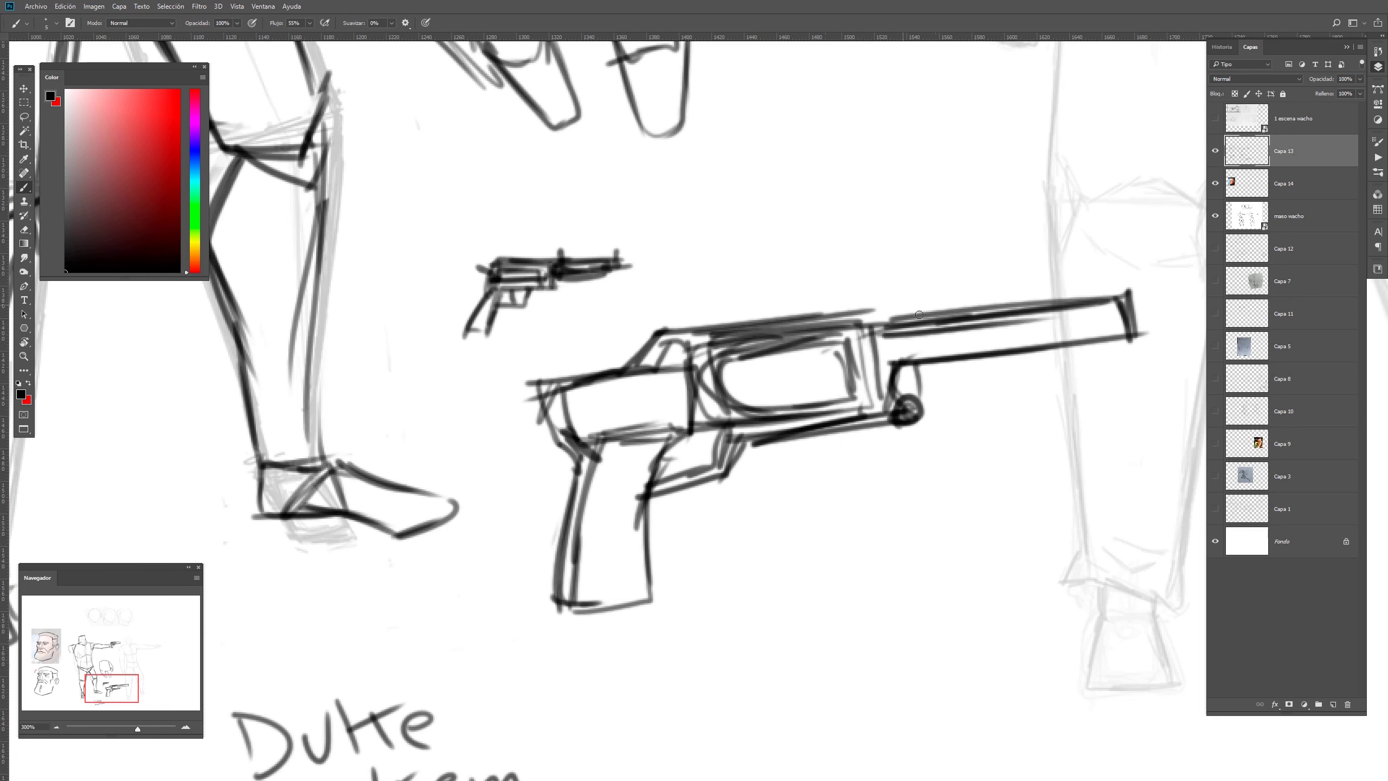
{"action": "left_click_drag", "start_coordinate": [1026, 335], "coordinate": [934, 362]}
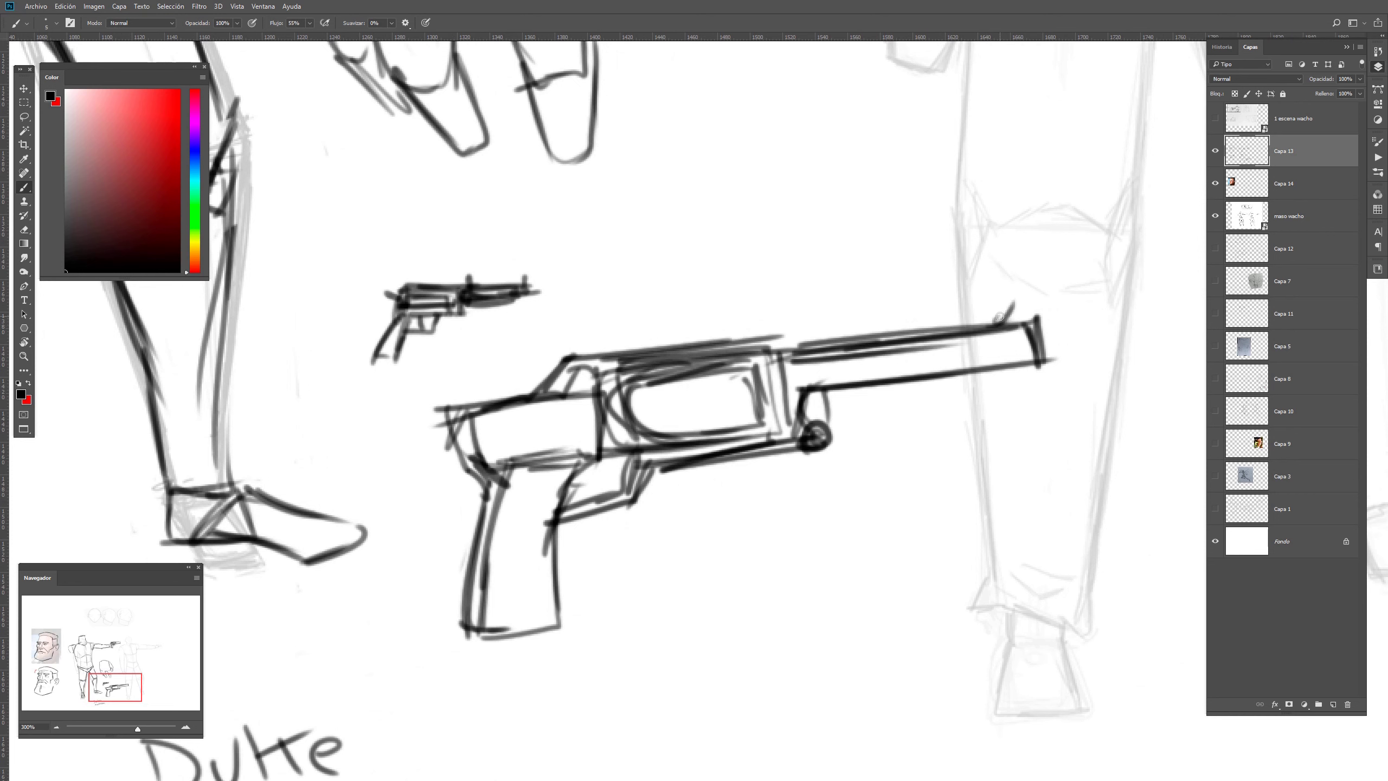
- Handwrite 'six shooter' under the large revolver
{"action": "left_click_drag", "start_coordinate": [634, 544], "coordinate": [648, 279]}
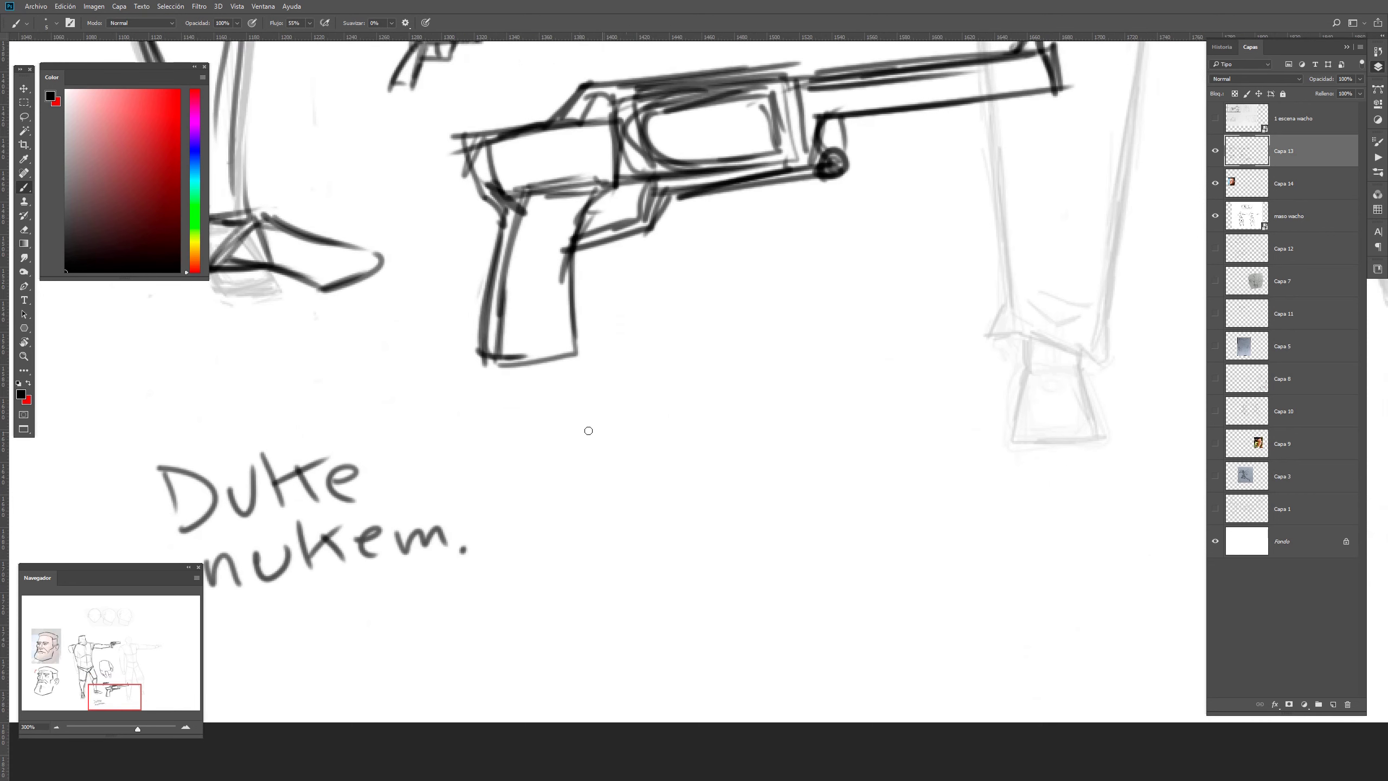
{"action": "mouse_move", "coordinate": [593, 430]}
{"action": "left_mouse_down"}
{"action": "mouse_move", "coordinate": [576, 474]}
{"action": "mouse_move", "coordinate": [634, 462]}
{"action": "left_mouse_up"}
{"action": "left_click_drag", "start_coordinate": [651, 422], "coordinate": [699, 451]}
{"action": "left_click_drag", "start_coordinate": [686, 415], "coordinate": [667, 463]}
{"action": "left_click_drag", "start_coordinate": [793, 409], "coordinate": [768, 462]}
{"action": "left_click_drag", "start_coordinate": [790, 363], "coordinate": [843, 440]}
{"action": "left_click_drag", "start_coordinate": [863, 416], "coordinate": [889, 414]}
{"action": "left_click_drag", "start_coordinate": [893, 350], "coordinate": [916, 429]}
{"action": "mouse_move", "coordinate": [869, 391]}
{"action": "left_mouse_down"}
{"action": "mouse_move", "coordinate": [941, 378]}
{"action": "mouse_move", "coordinate": [959, 422]}
{"action": "left_mouse_up"}
{"action": "mouse_move", "coordinate": [982, 393]}
{"action": "left_mouse_down"}
{"action": "mouse_move", "coordinate": [981, 416]}
{"action": "mouse_move", "coordinate": [1008, 380]}
{"action": "left_mouse_up"}
- Write 'XIX century' above 'six shooter' to complete the label
{"action": "left_click_drag", "start_coordinate": [627, 330], "coordinate": [676, 376]}
{"action": "mouse_move", "coordinate": [658, 318]}
{"action": "left_mouse_down"}
{"action": "mouse_move", "coordinate": [634, 387]}
{"action": "mouse_move", "coordinate": [699, 374]}
{"action": "left_mouse_up"}
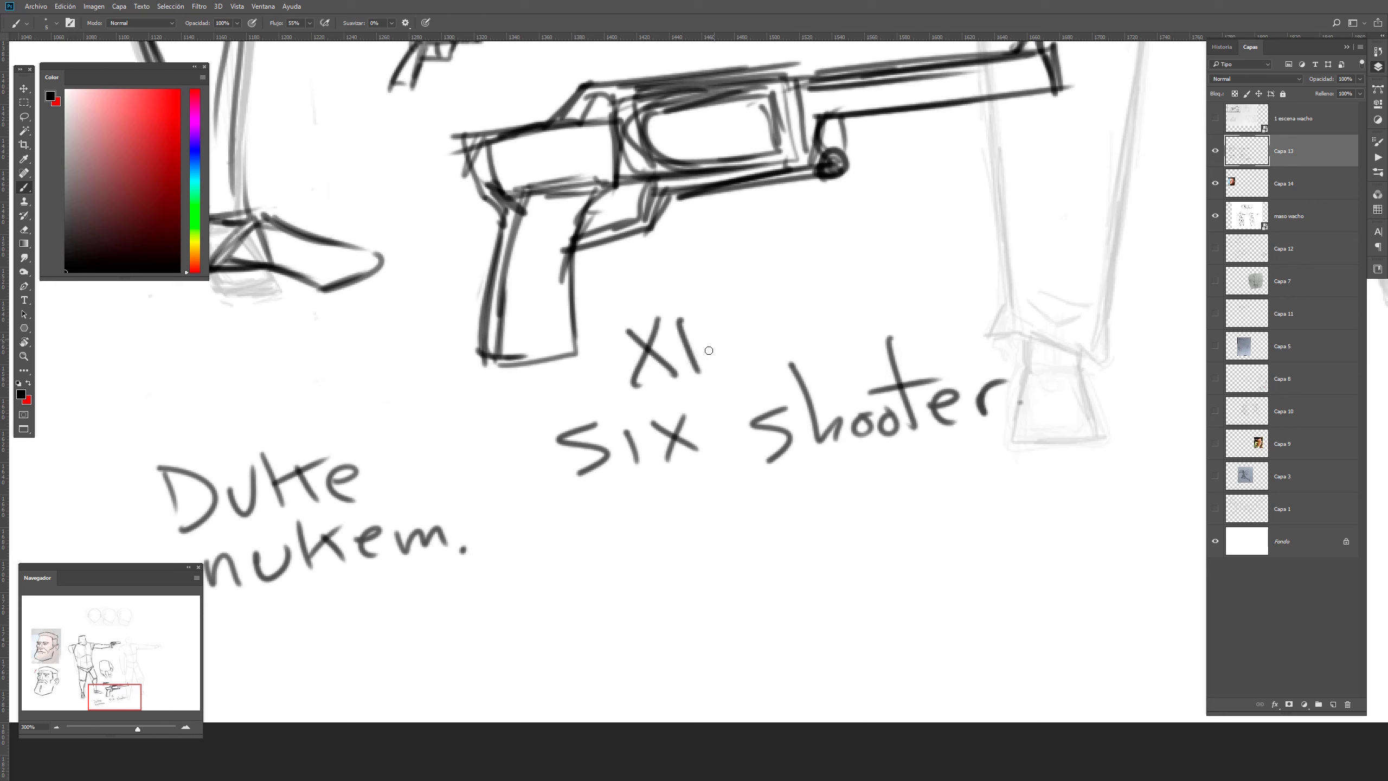
{"action": "left_click_drag", "start_coordinate": [706, 316], "coordinate": [757, 355]}
{"action": "left_click_drag", "start_coordinate": [741, 303], "coordinate": [726, 369]}
{"action": "mouse_move", "coordinate": [815, 320]}
{"action": "left_mouse_down"}
{"action": "mouse_move", "coordinate": [819, 345]}
{"action": "mouse_move", "coordinate": [852, 340]}
{"action": "left_mouse_up"}
{"action": "mouse_move", "coordinate": [850, 334]}
{"action": "left_mouse_down"}
{"action": "mouse_move", "coordinate": [896, 292]}
{"action": "mouse_move", "coordinate": [902, 317]}
{"action": "left_mouse_up"}
{"action": "left_click_drag", "start_coordinate": [872, 301], "coordinate": [924, 290]}
{"action": "mouse_move", "coordinate": [932, 307]}
{"action": "left_mouse_down"}
{"action": "mouse_move", "coordinate": [967, 289]}
{"action": "mouse_move", "coordinate": [991, 300]}
{"action": "mouse_move", "coordinate": [978, 339]}
{"action": "left_mouse_up"}
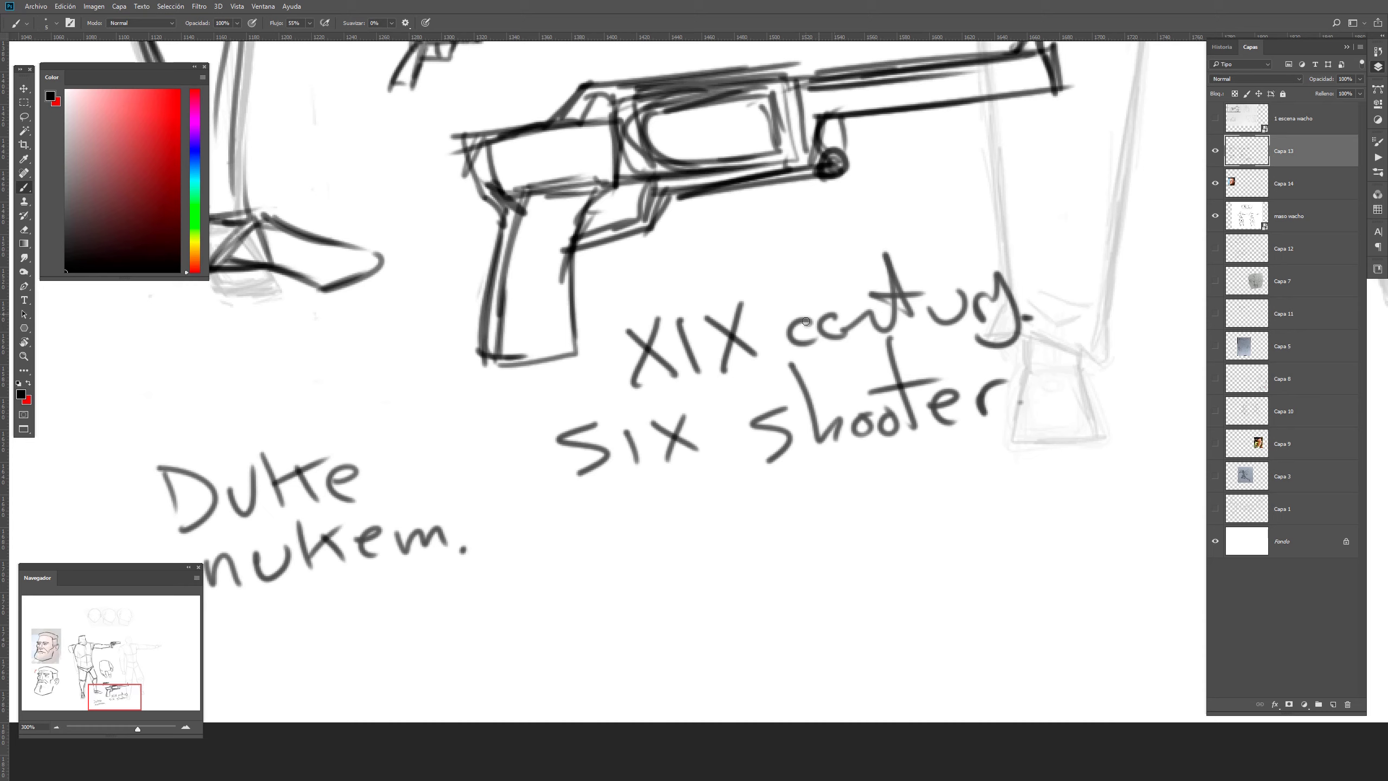
- Lasso the gunman's old inked arm and pistol, move them up above the figure, and deselect
{"action": "key", "text": "z"}
{"action": "scroll", "coordinate": [728, 434], "scroll_direction": "down", "scroll_amount": 5}
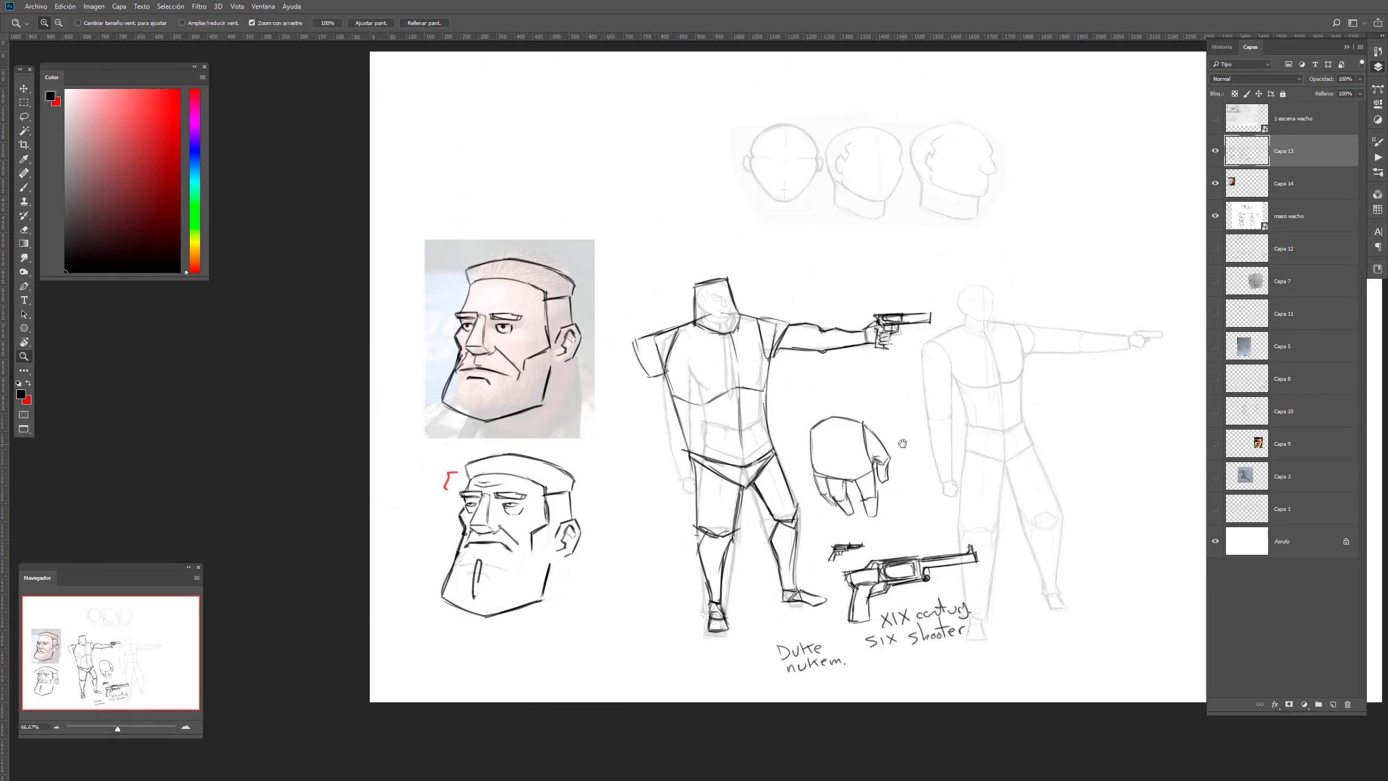
{"action": "scroll", "coordinate": [804, 440], "scroll_direction": "up", "scroll_amount": 1}
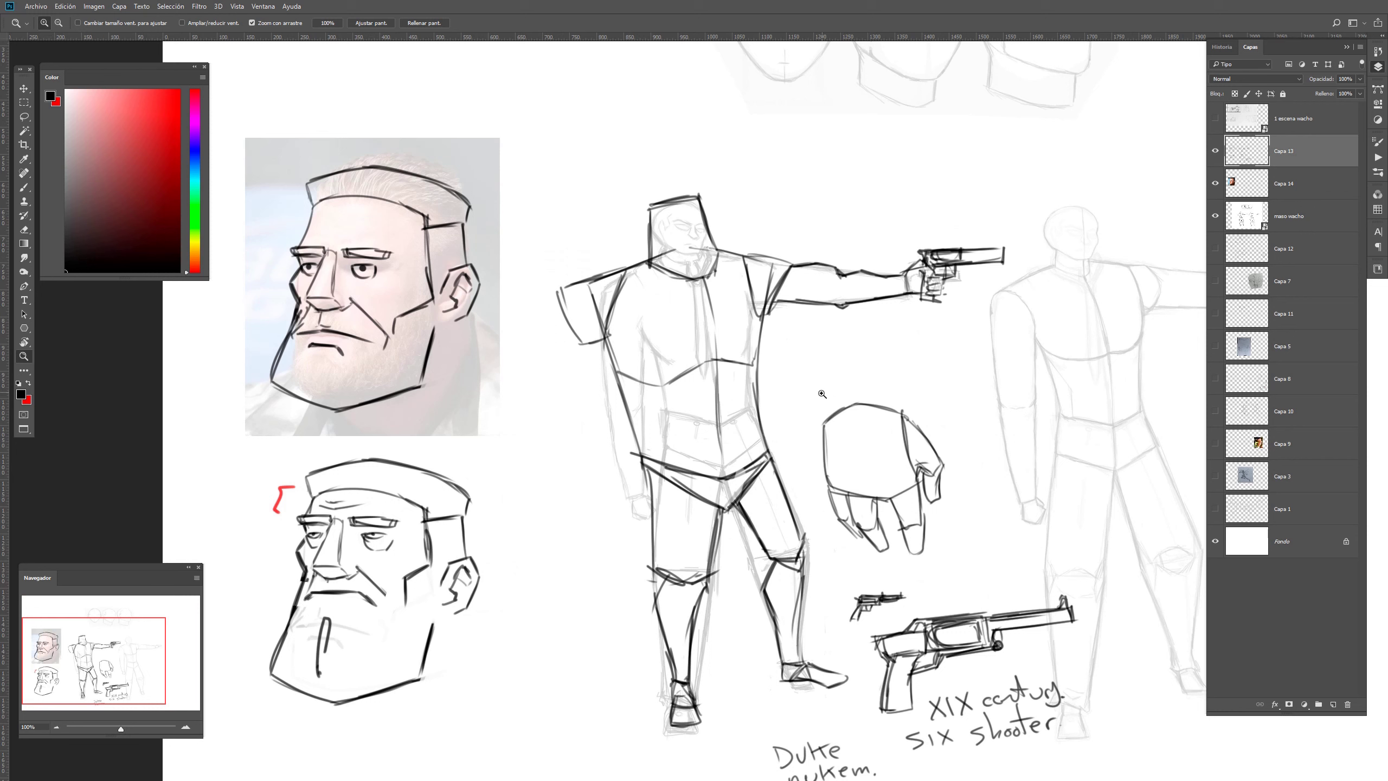
{"action": "key", "text": "l"}
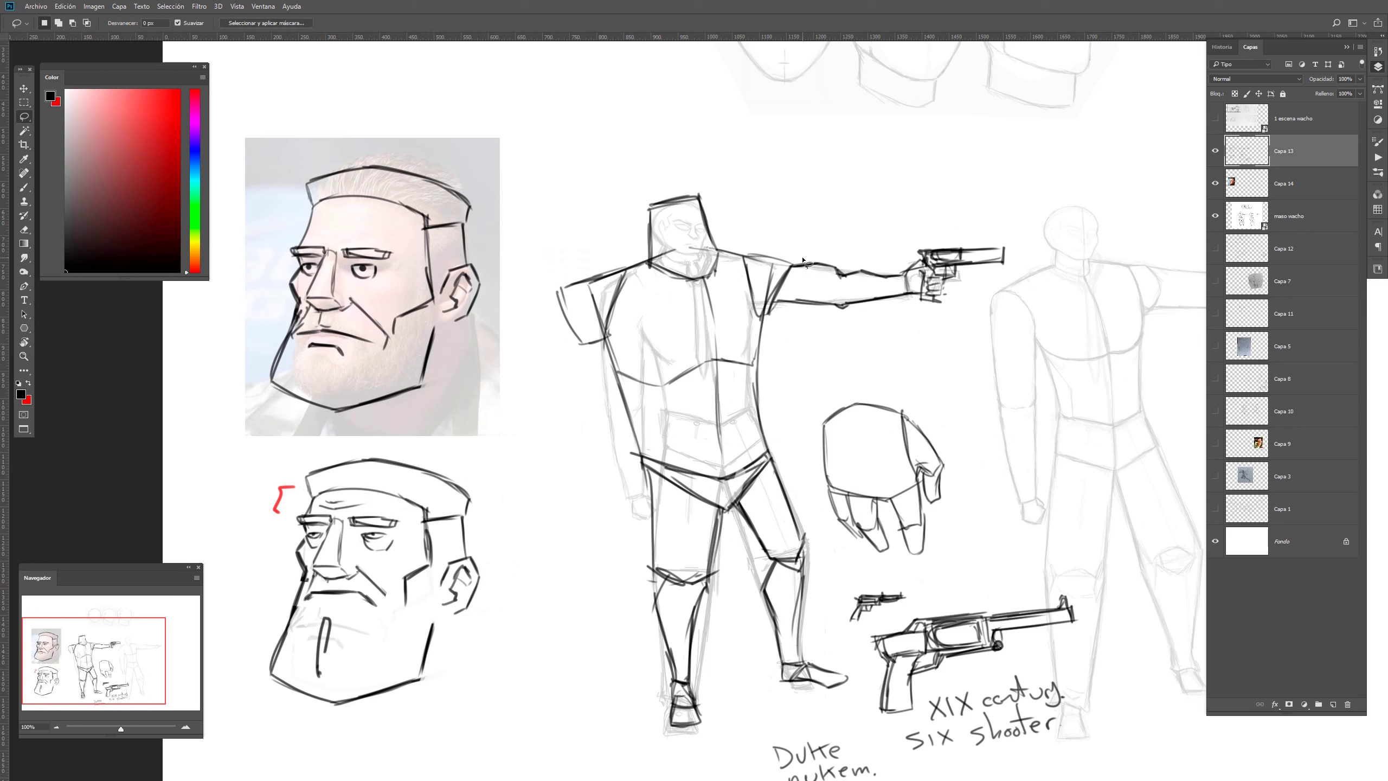
{"action": "mouse_move", "coordinate": [782, 253]}
{"action": "left_mouse_down"}
{"action": "mouse_move", "coordinate": [819, 306]}
{"action": "mouse_move", "coordinate": [1005, 241]}
{"action": "mouse_move", "coordinate": [825, 249]}
{"action": "mouse_move", "coordinate": [873, 262]}
{"action": "mouse_move", "coordinate": [873, 148]}
{"action": "left_mouse_up"}
{"action": "key", "text": "v"}
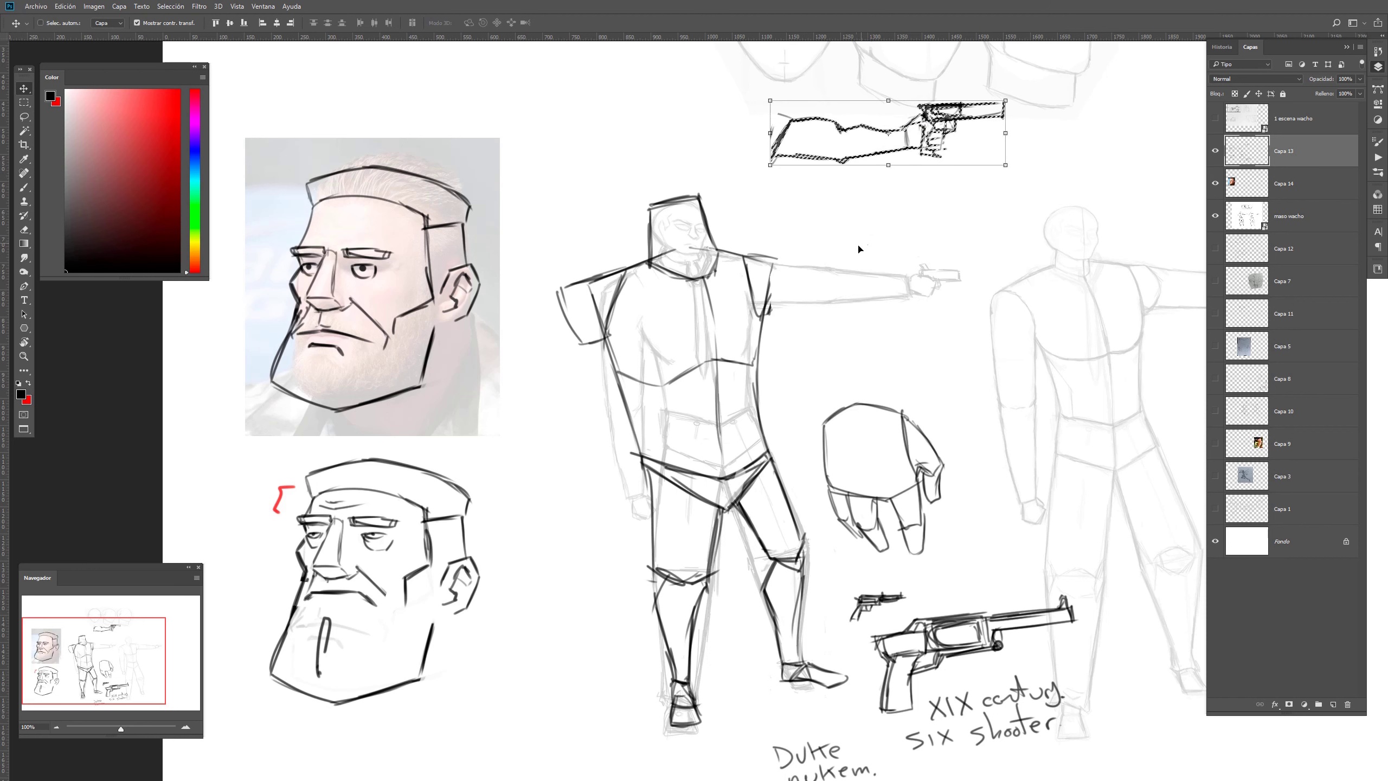
{"action": "key", "text": "ctrl+d"}
- Return to the Brush, zoom in, and draw the outstretched arm's new top edge
{"action": "key", "text": "b"}
{"action": "scroll", "coordinate": [825, 273], "scroll_direction": "up", "scroll_amount": 1}
{"action": "mouse_move", "coordinate": [683, 234]}
{"action": "left_mouse_down"}
{"action": "mouse_move", "coordinate": [811, 272]}
{"action": "mouse_move", "coordinate": [870, 270]}
{"action": "left_mouse_up"}
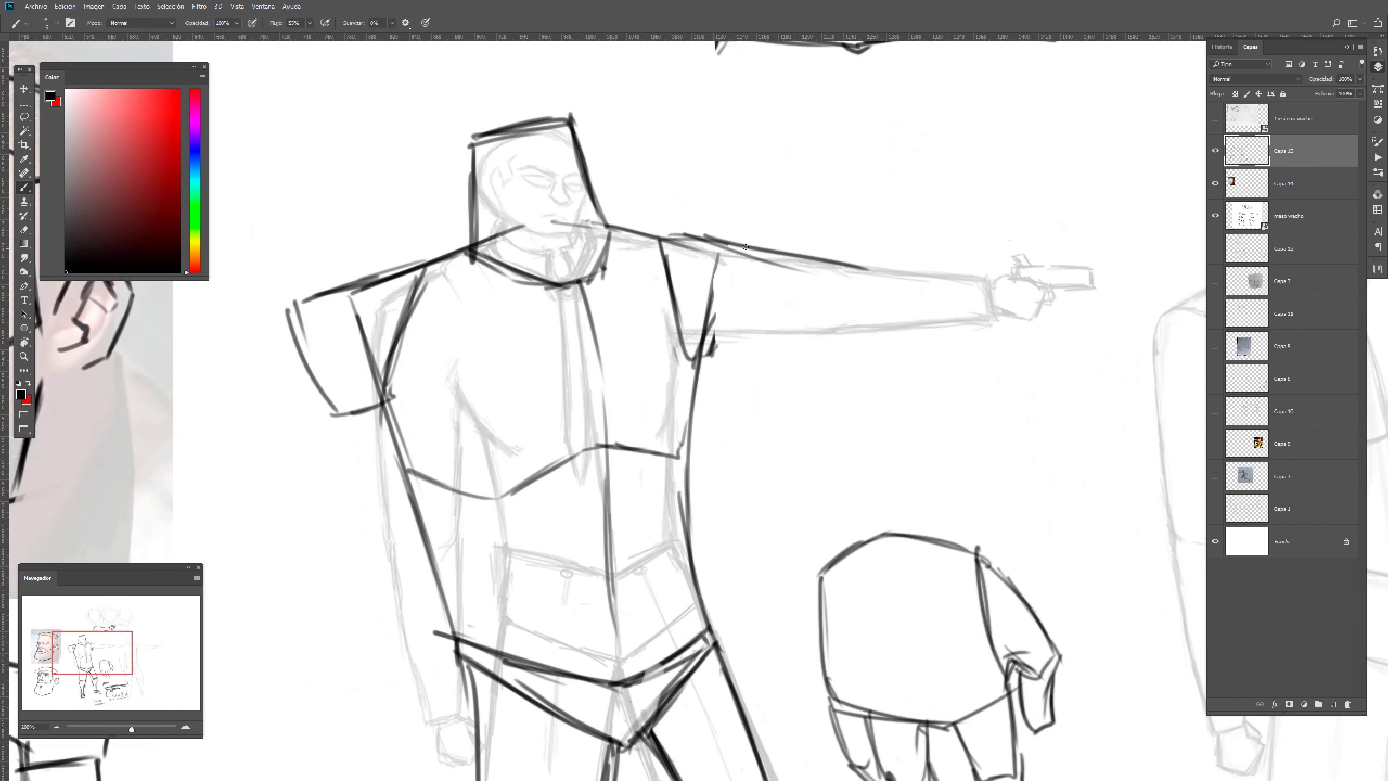
- Redraw the outstretched arm's edges from armpit to a cuff at the wrist
{"action": "left_click_drag", "start_coordinate": [695, 350], "coordinate": [860, 333]}
{"action": "mouse_move", "coordinate": [817, 267]}
{"action": "left_mouse_down"}
{"action": "mouse_move", "coordinate": [968, 251]}
{"action": "mouse_move", "coordinate": [976, 326]}
{"action": "mouse_move", "coordinate": [672, 358]}
{"action": "left_mouse_up"}
{"action": "left_click_drag", "start_coordinate": [764, 356], "coordinate": [701, 362]}
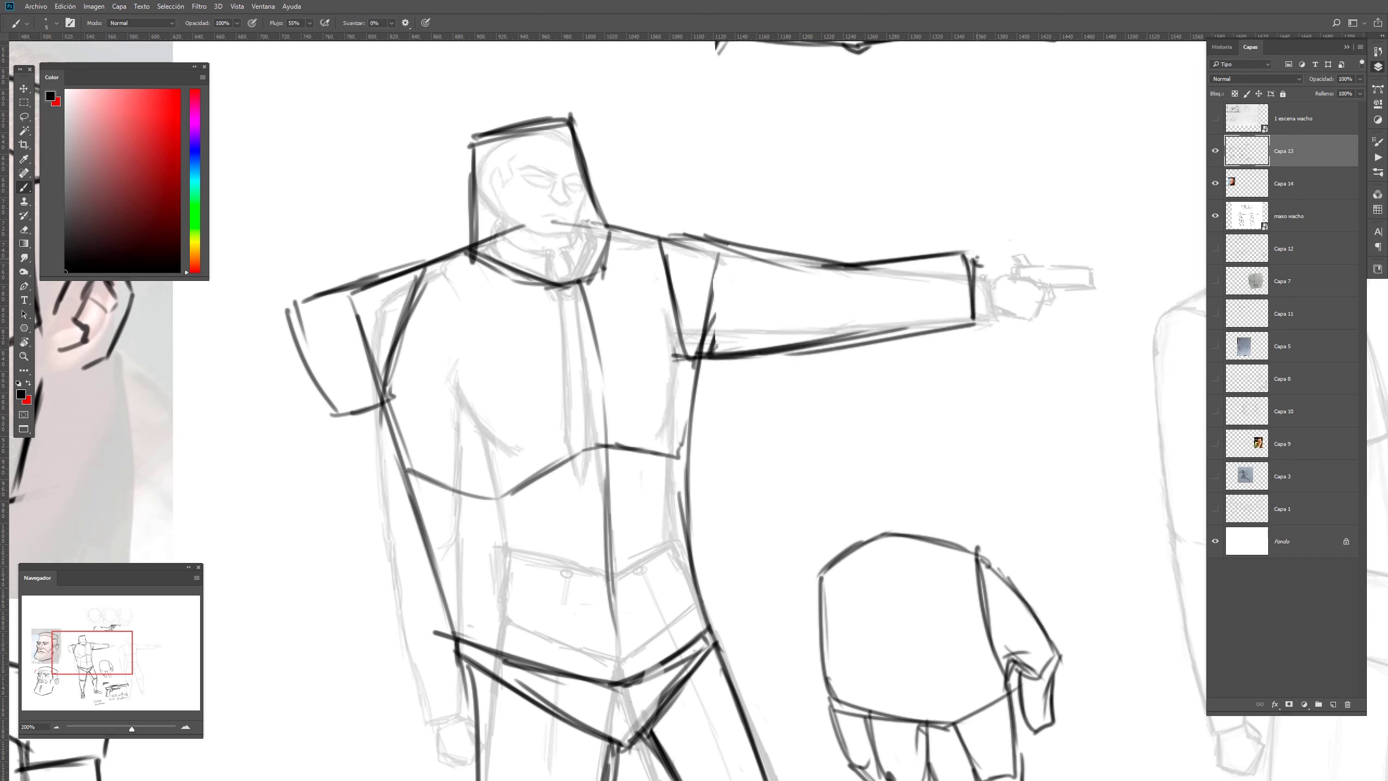
{"action": "left_click_drag", "start_coordinate": [981, 257], "coordinate": [988, 319]}
- Outline the fist with knuckle lines and a pointing finger, cleaning up stray strokes
{"action": "mouse_move", "coordinate": [981, 264]}
{"action": "left_mouse_down"}
{"action": "mouse_move", "coordinate": [1039, 239]}
{"action": "mouse_move", "coordinate": [1048, 278]}
{"action": "left_mouse_up"}
{"action": "mouse_move", "coordinate": [1061, 323]}
{"action": "left_mouse_down"}
{"action": "mouse_move", "coordinate": [986, 316]}
{"action": "mouse_move", "coordinate": [1038, 328]}
{"action": "left_mouse_up"}
{"action": "mouse_move", "coordinate": [986, 266]}
{"action": "left_mouse_down"}
{"action": "mouse_move", "coordinate": [1027, 237]}
{"action": "mouse_move", "coordinate": [1041, 266]}
{"action": "mouse_move", "coordinate": [1024, 262]}
{"action": "mouse_move", "coordinate": [1054, 282]}
{"action": "mouse_move", "coordinate": [1025, 239]}
{"action": "mouse_move", "coordinate": [1031, 253]}
{"action": "left_mouse_up"}
{"action": "mouse_move", "coordinate": [1020, 279]}
{"action": "left_mouse_down"}
{"action": "mouse_move", "coordinate": [1022, 304]}
{"action": "mouse_move", "coordinate": [1054, 264]}
{"action": "left_mouse_up"}
{"action": "mouse_move", "coordinate": [1027, 309]}
{"action": "left_mouse_down"}
{"action": "mouse_move", "coordinate": [1050, 266]}
{"action": "mouse_move", "coordinate": [1038, 235]}
{"action": "mouse_move", "coordinate": [1062, 244]}
{"action": "mouse_move", "coordinate": [1031, 240]}
{"action": "mouse_move", "coordinate": [1086, 239]}
{"action": "mouse_move", "coordinate": [1054, 268]}
{"action": "left_mouse_up"}
{"action": "mouse_move", "coordinate": [1085, 237]}
{"action": "left_mouse_down"}
{"action": "mouse_move", "coordinate": [1018, 244]}
{"action": "mouse_move", "coordinate": [1054, 268]}
{"action": "left_mouse_up"}
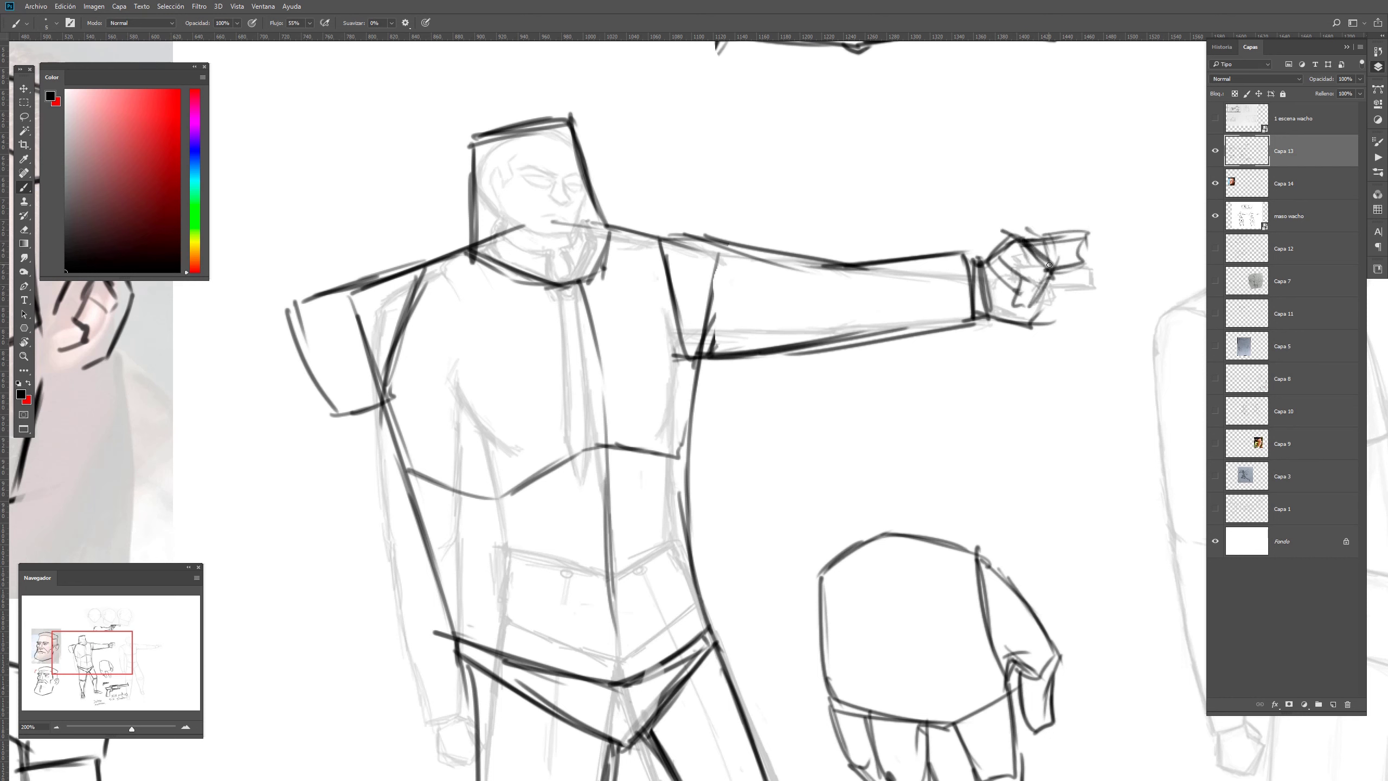
{"action": "key", "text": "e"}
{"action": "mouse_move", "coordinate": [1000, 318]}
{"action": "left_mouse_down"}
{"action": "mouse_move", "coordinate": [1030, 289]}
{"action": "mouse_move", "coordinate": [1020, 259]}
{"action": "mouse_move", "coordinate": [994, 246]}
{"action": "mouse_move", "coordinate": [1017, 229]}
{"action": "left_mouse_up"}
{"action": "key", "text": "b"}
{"action": "mouse_move", "coordinate": [1014, 232]}
{"action": "left_mouse_down"}
{"action": "mouse_move", "coordinate": [1047, 253]}
{"action": "mouse_move", "coordinate": [1058, 277]}
{"action": "mouse_move", "coordinate": [1041, 307]}
{"action": "left_mouse_up"}
{"action": "mouse_move", "coordinate": [1001, 260]}
{"action": "left_mouse_down"}
{"action": "mouse_move", "coordinate": [1031, 276]}
{"action": "mouse_move", "coordinate": [1017, 299]}
{"action": "left_mouse_up"}
{"action": "left_click_drag", "start_coordinate": [1012, 298], "coordinate": [1040, 305]}
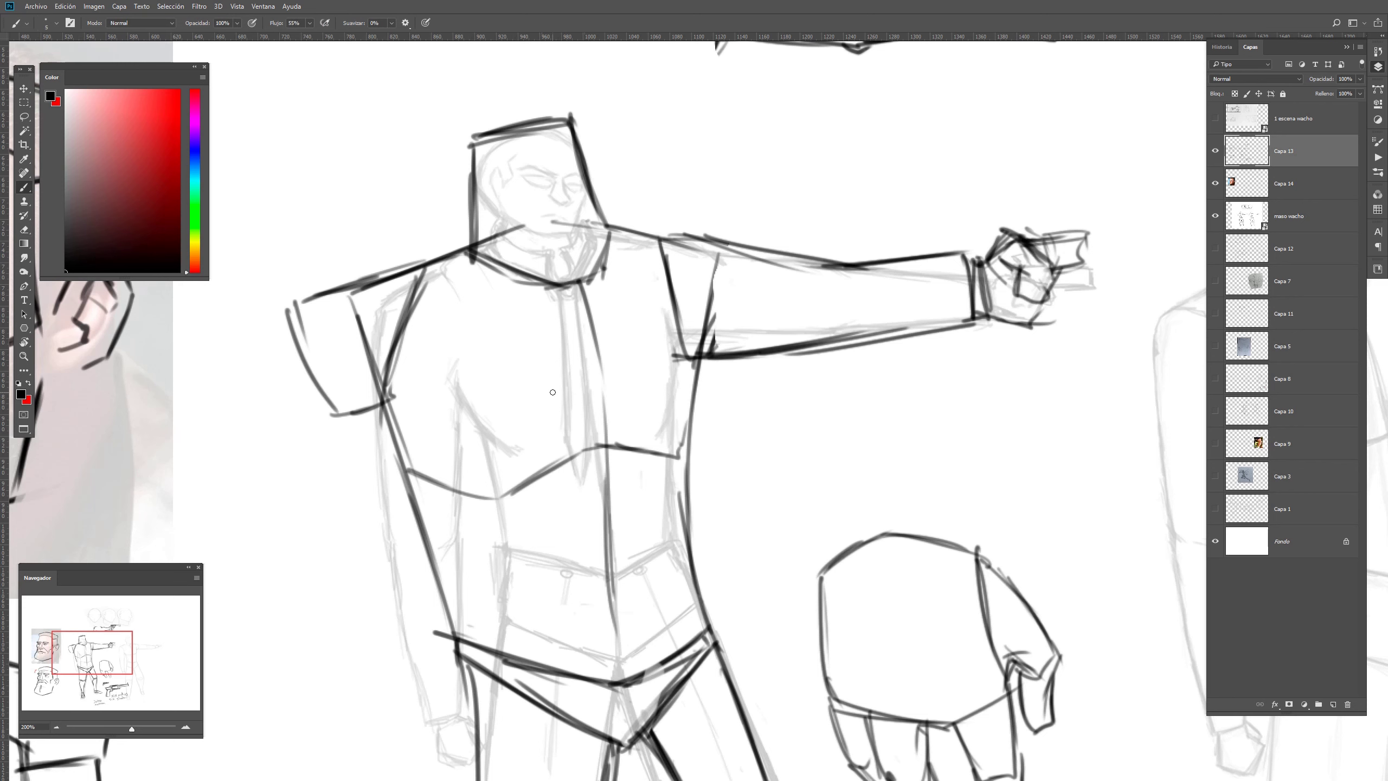
- Try red guide lines across the chest and belt, then undo them and restore black
{"action": "key", "text": "x"}
{"action": "left_click_drag", "start_coordinate": [680, 369], "coordinate": [439, 403]}
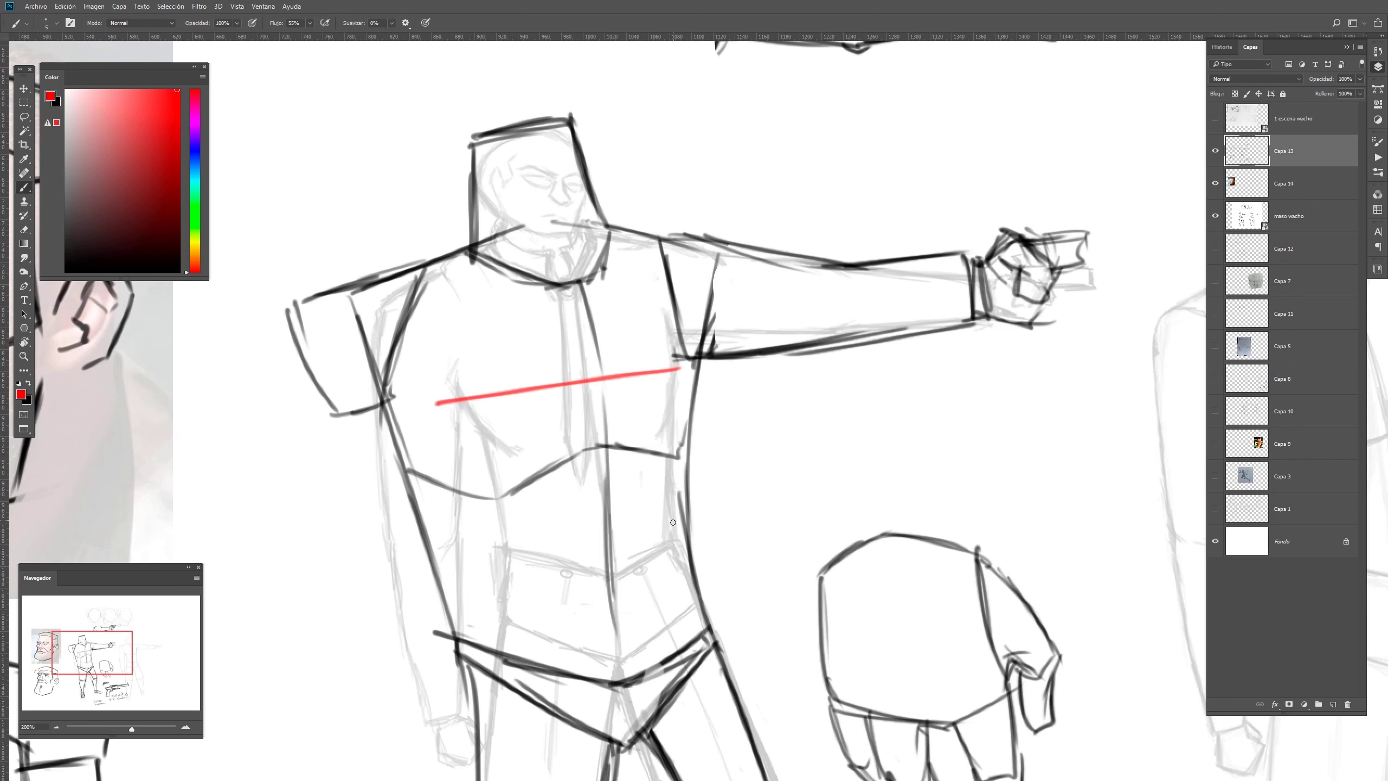
{"action": "left_click_drag", "start_coordinate": [673, 522], "coordinate": [760, 395]}
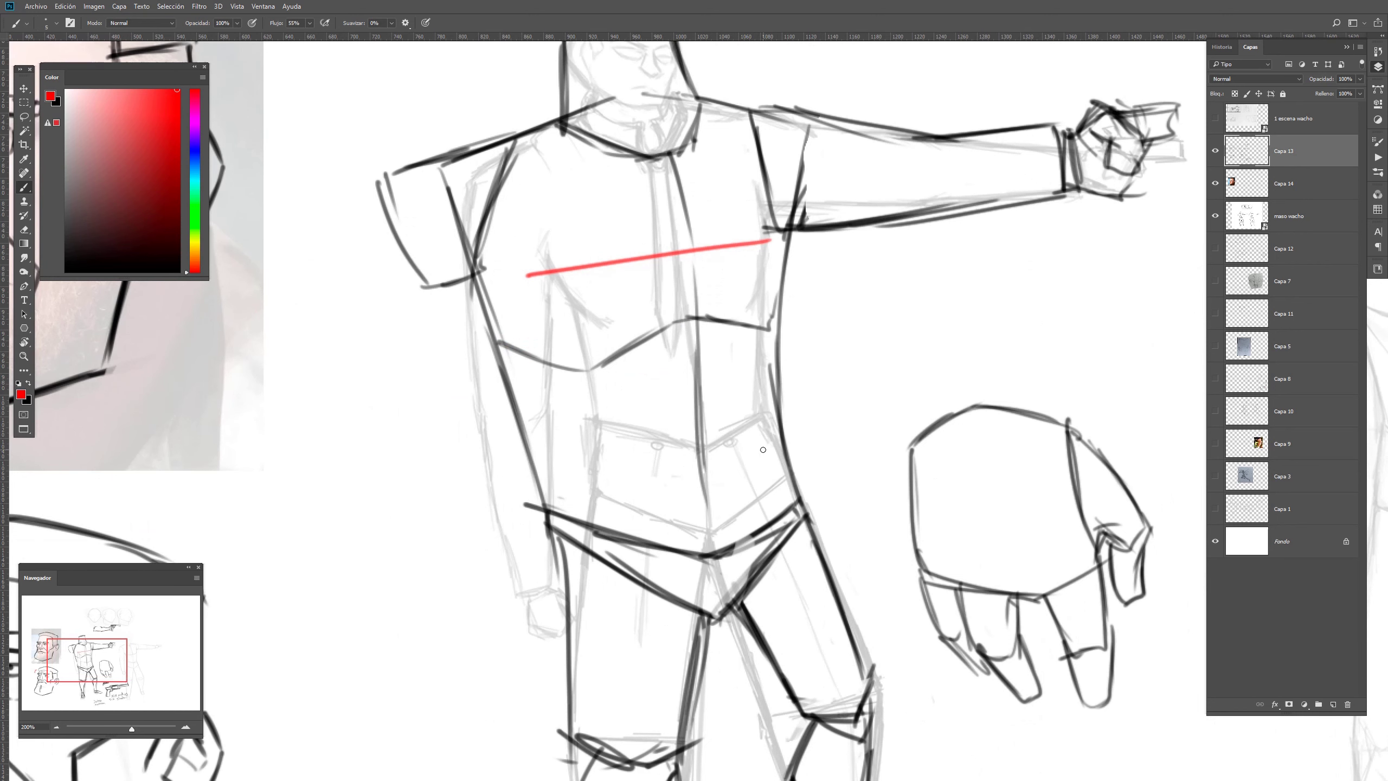
{"action": "left_click_drag", "start_coordinate": [765, 448], "coordinate": [545, 474]}
{"action": "key", "text": "ctrl+z"}
{"action": "key", "text": "ctrl+z"}
{"action": "left_click_drag", "start_coordinate": [1205, 134], "coordinate": [987, 322]}
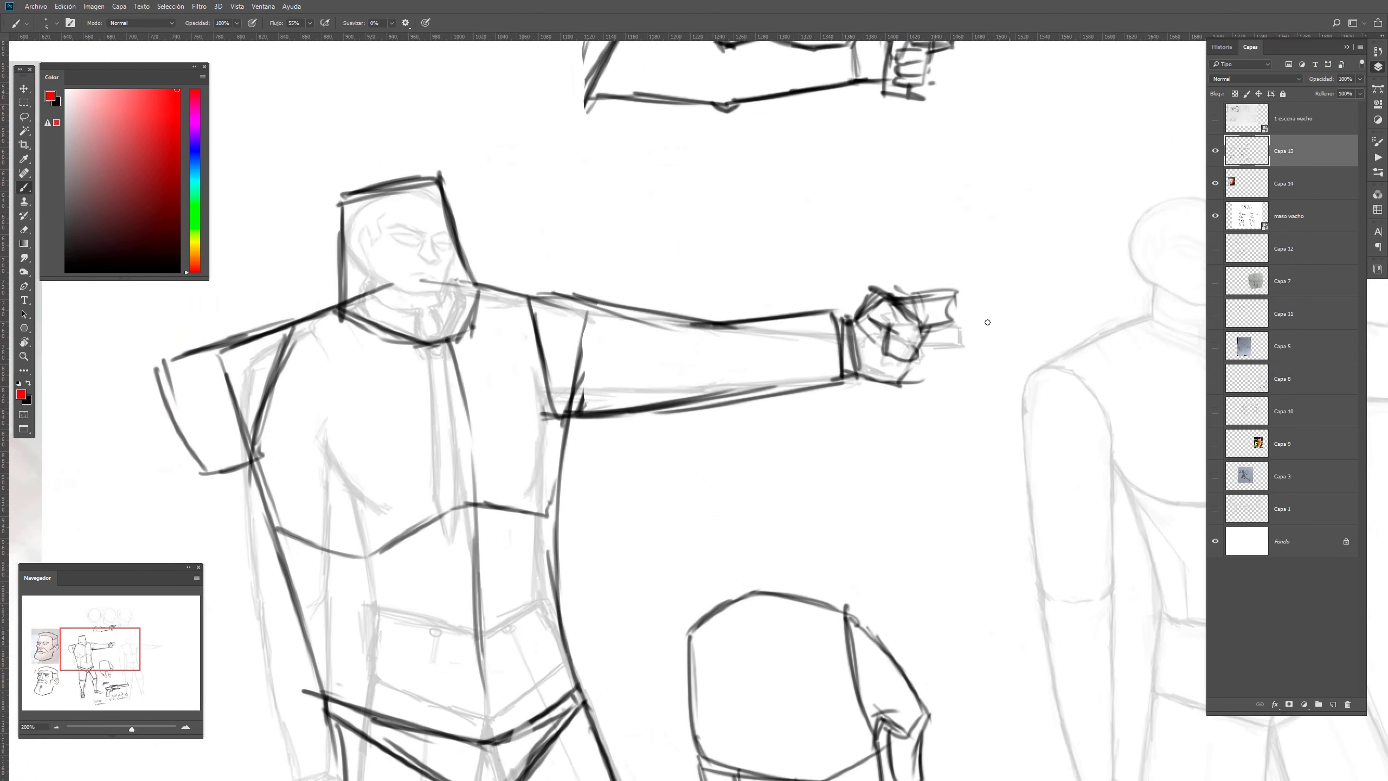
{"action": "key", "text": "x"}
- Draw the hanging sleeve's outer edge down from the shoulder
{"action": "left_click_drag", "start_coordinate": [220, 589], "coordinate": [646, 382]}
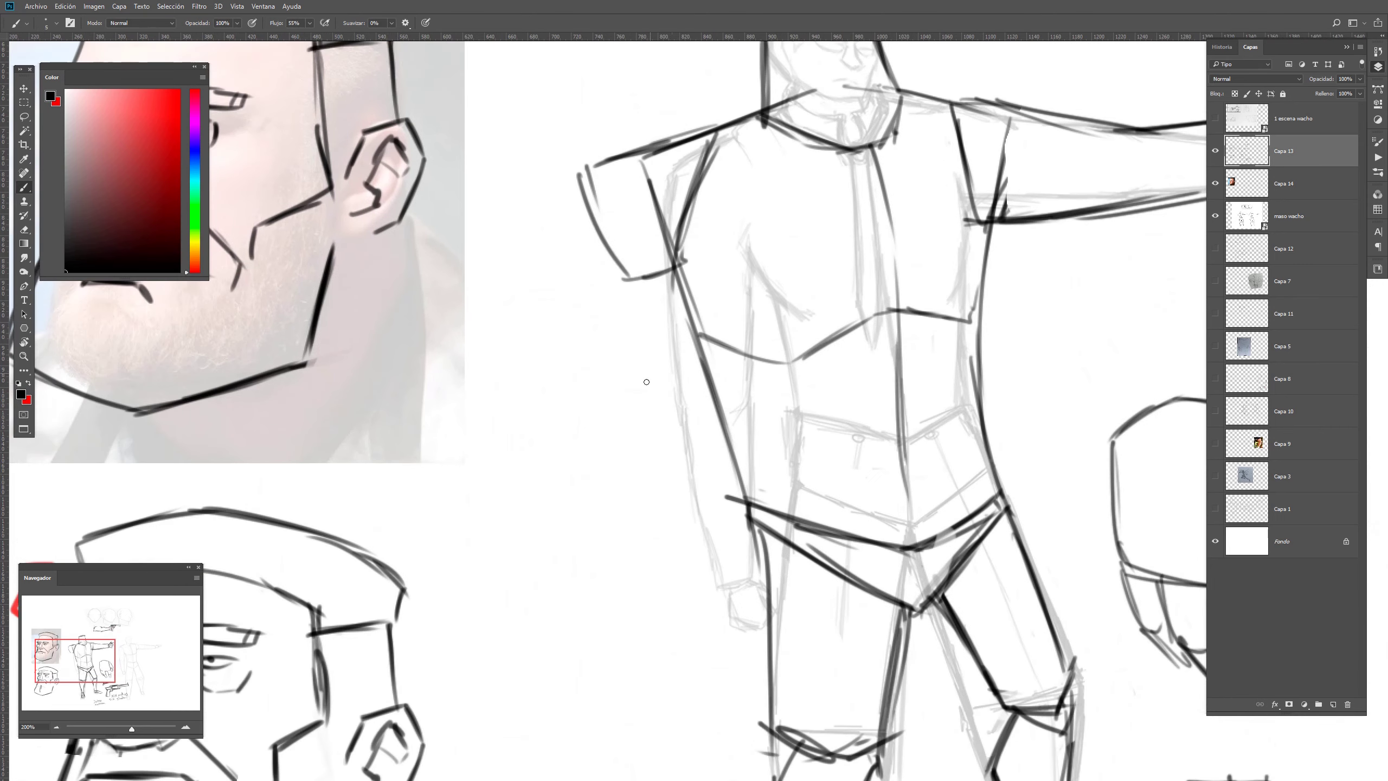
{"action": "key", "text": "x"}
{"action": "left_click_drag", "start_coordinate": [620, 275], "coordinate": [607, 363]}
{"action": "key", "text": "x"}
{"action": "key", "text": "ctrl+z"}
{"action": "mouse_move", "coordinate": [626, 249]}
{"action": "left_mouse_down"}
{"action": "mouse_move", "coordinate": [588, 484]}
{"action": "mouse_move", "coordinate": [605, 462]}
{"action": "mouse_move", "coordinate": [640, 562]}
{"action": "left_mouse_up"}
- Outline the hanging forearm, its cuff, and the hand below it
{"action": "left_click_drag", "start_coordinate": [589, 192], "coordinate": [561, 444]}
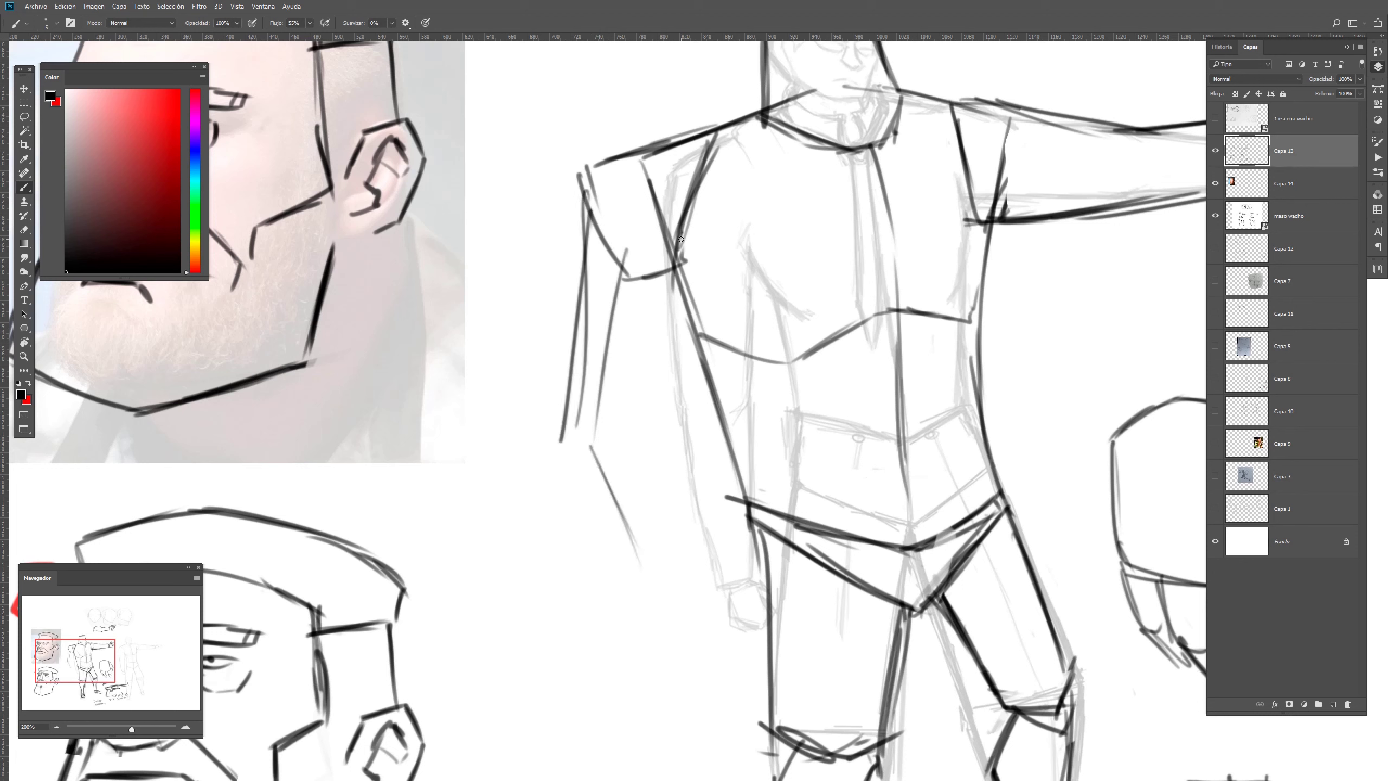
{"action": "mouse_move", "coordinate": [680, 239]}
{"action": "left_mouse_down"}
{"action": "mouse_move", "coordinate": [647, 414]}
{"action": "mouse_move", "coordinate": [601, 451]}
{"action": "mouse_move", "coordinate": [551, 453]}
{"action": "left_mouse_up"}
{"action": "left_click_drag", "start_coordinate": [544, 450], "coordinate": [626, 559]}
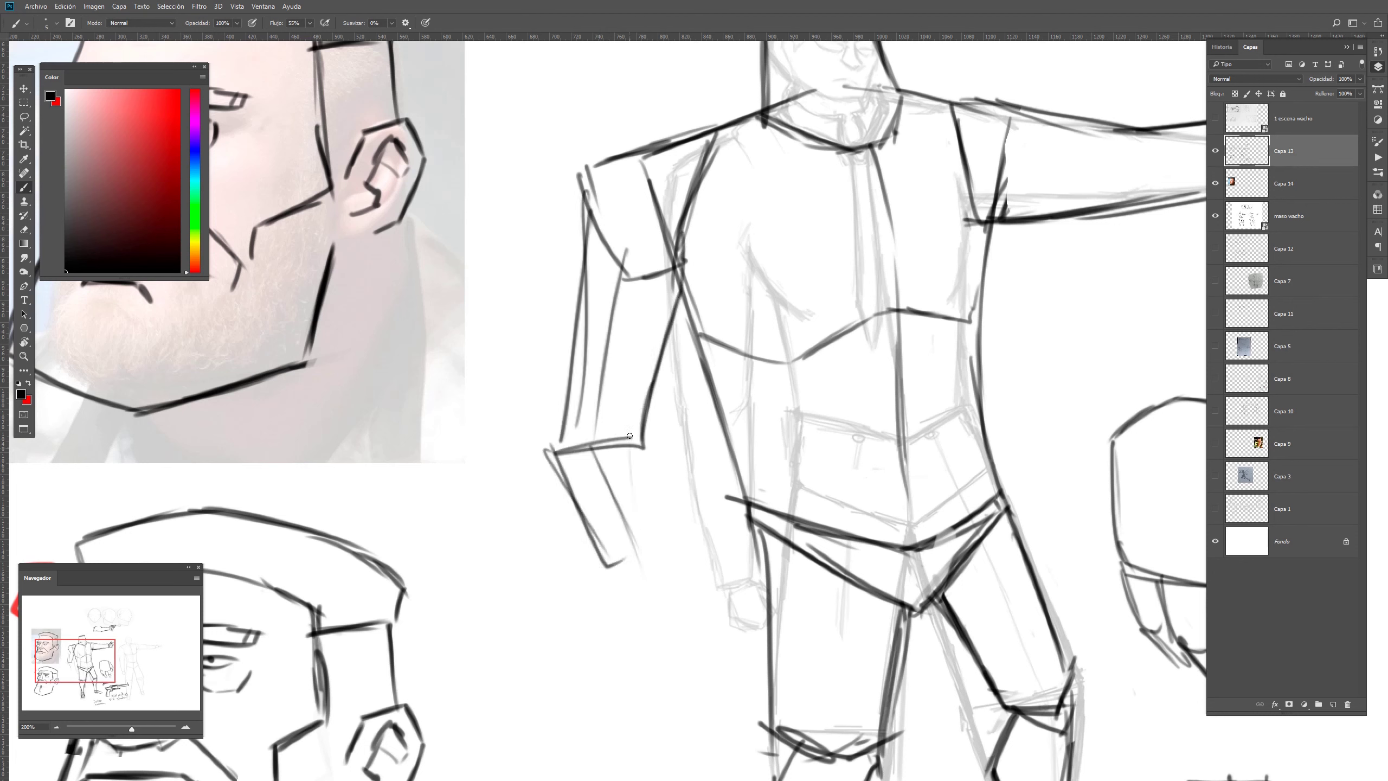
{"action": "mouse_move", "coordinate": [642, 433]}
{"action": "left_mouse_down"}
{"action": "mouse_move", "coordinate": [609, 560]}
{"action": "mouse_move", "coordinate": [652, 549]}
{"action": "mouse_move", "coordinate": [640, 425]}
{"action": "mouse_move", "coordinate": [666, 512]}
{"action": "mouse_move", "coordinate": [630, 558]}
{"action": "mouse_move", "coordinate": [658, 552]}
{"action": "mouse_move", "coordinate": [610, 569]}
{"action": "left_mouse_up"}
{"action": "left_click_drag", "start_coordinate": [612, 569], "coordinate": [628, 634]}
{"action": "left_click_drag", "start_coordinate": [658, 547], "coordinate": [695, 607]}
{"action": "mouse_move", "coordinate": [695, 607]}
{"action": "left_mouse_down"}
{"action": "mouse_move", "coordinate": [642, 635]}
{"action": "mouse_move", "coordinate": [697, 643]}
{"action": "mouse_move", "coordinate": [660, 629]}
{"action": "mouse_move", "coordinate": [635, 643]}
{"action": "mouse_move", "coordinate": [656, 632]}
{"action": "left_mouse_up"}
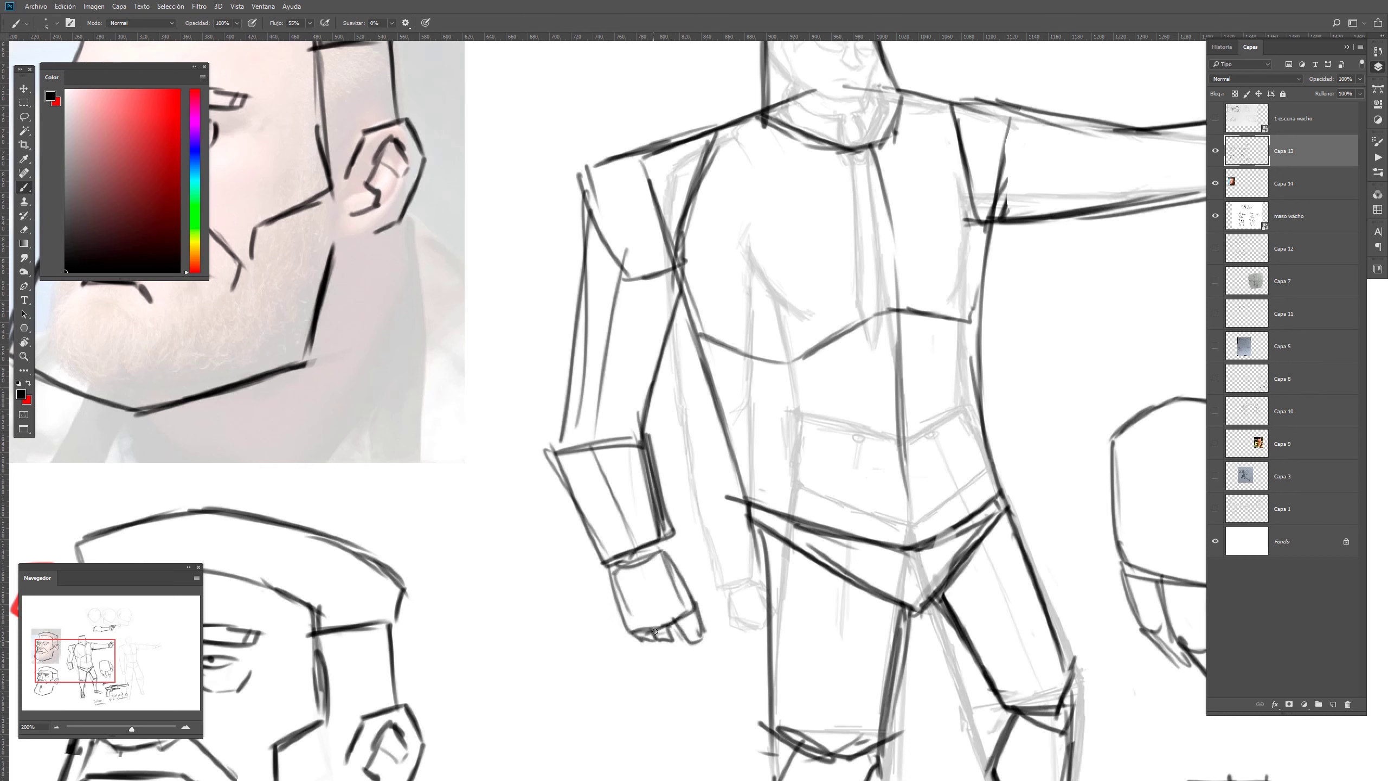
- Add the thumb and finishing strokes around the hanging hand's cuff
{"action": "mouse_move", "coordinate": [660, 554]}
{"action": "left_mouse_down"}
{"action": "mouse_move", "coordinate": [716, 586]}
{"action": "mouse_move", "coordinate": [700, 609]}
{"action": "left_mouse_up"}
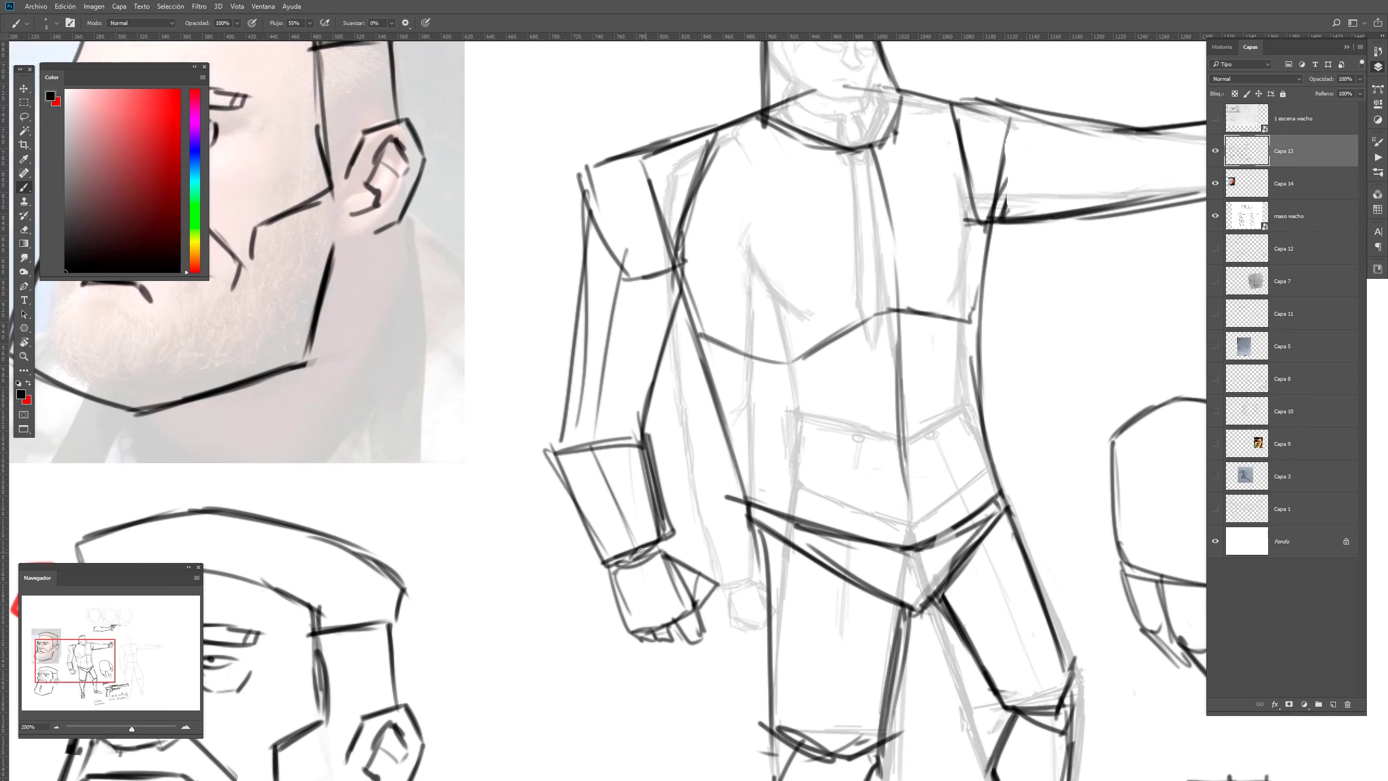
{"action": "mouse_move", "coordinate": [650, 543]}
{"action": "left_mouse_down"}
{"action": "mouse_move", "coordinate": [581, 566]}
{"action": "mouse_move", "coordinate": [598, 575]}
{"action": "left_mouse_up"}
{"action": "left_click_drag", "start_coordinate": [595, 575], "coordinate": [673, 541]}
{"action": "left_click_drag", "start_coordinate": [946, 231], "coordinate": [790, 356]}
- Zoom out over the whole character sheet, then back in on the gunman figures
{"action": "key", "text": "ctrl+space"}
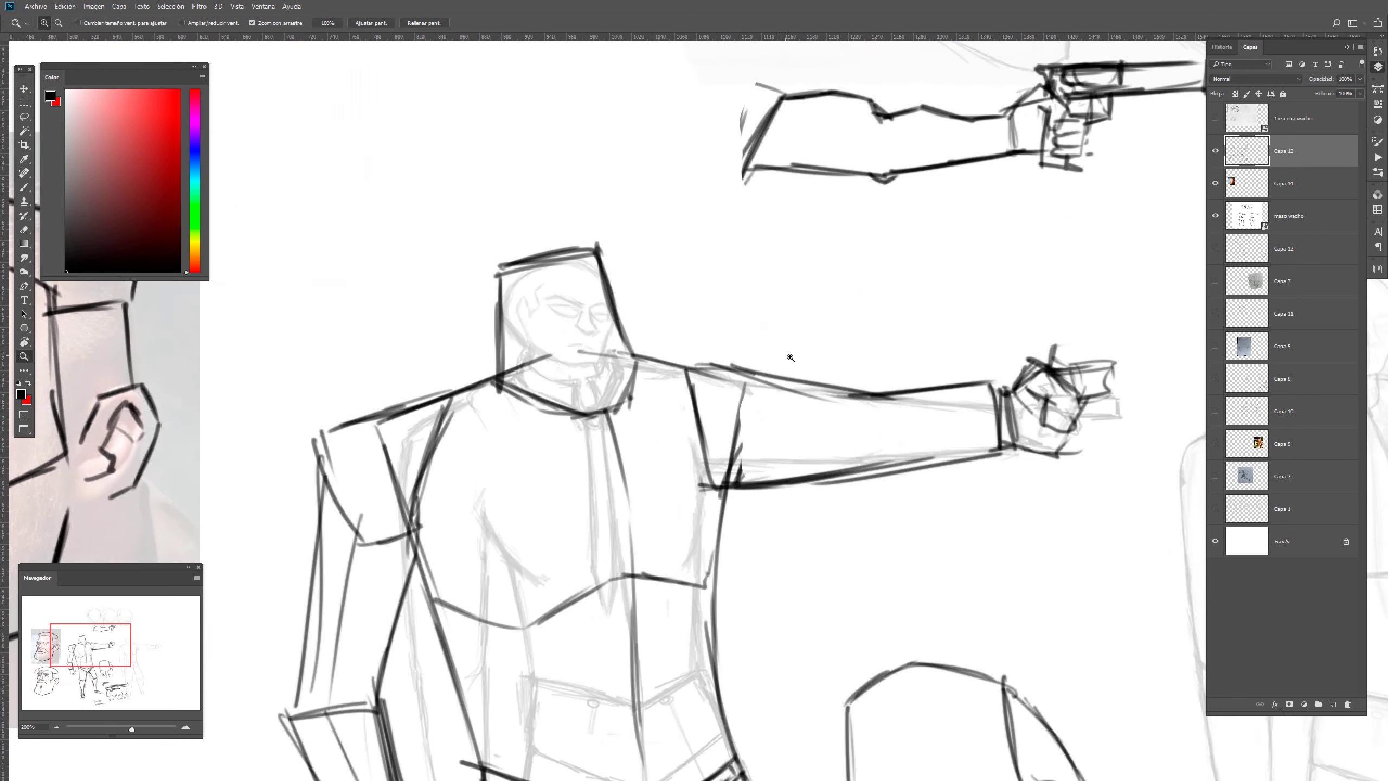
{"action": "scroll", "coordinate": [790, 357], "scroll_direction": "down", "scroll_amount": 5}
{"action": "left_click_drag", "start_coordinate": [852, 484], "coordinate": [924, 355]}
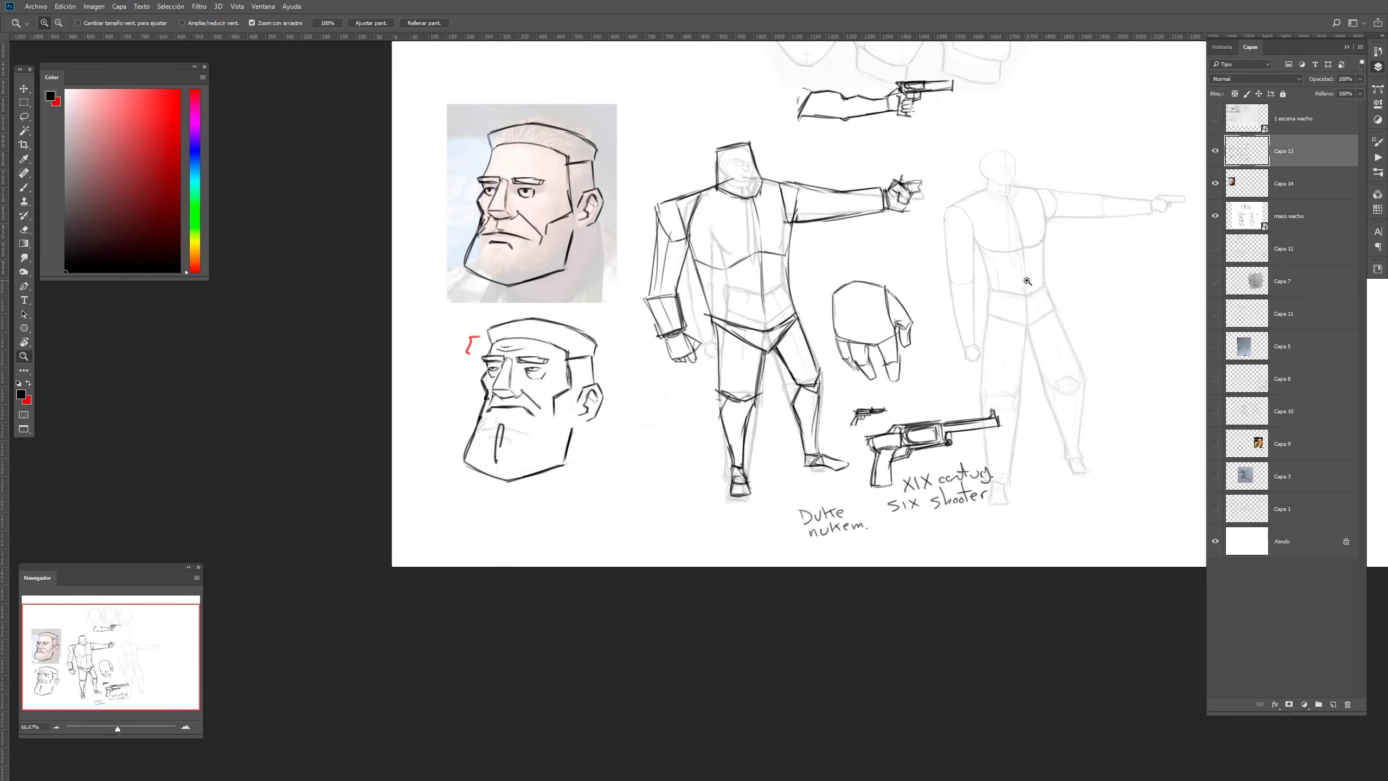
{"action": "left_click", "coordinate": [1034, 281]}
{"action": "left_click", "coordinate": [1000, 281]}
{"action": "left_click_drag", "start_coordinate": [1006, 261], "coordinate": [853, 473]}
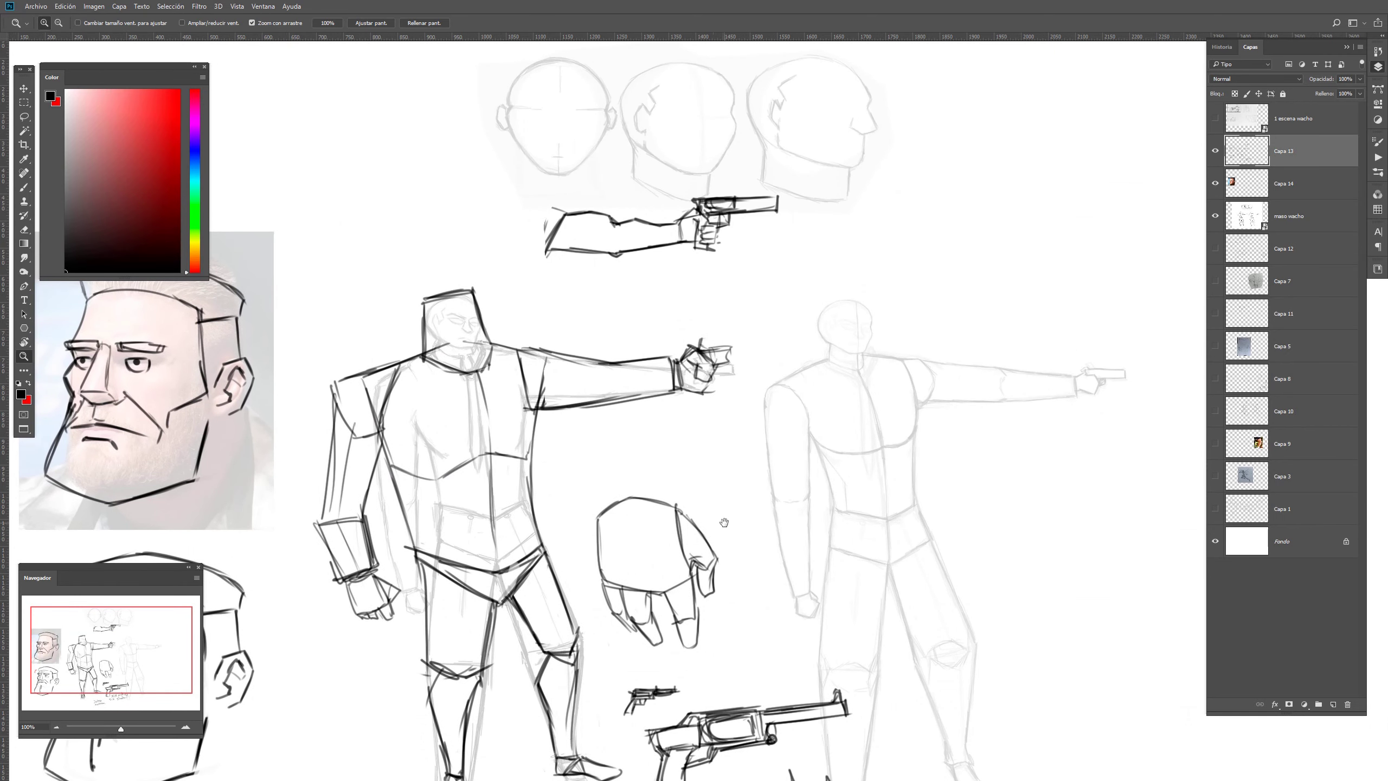
- Pan beside the three head studies, make red the foreground colour, and zoom to 200%
{"action": "left_click_drag", "start_coordinate": [724, 522], "coordinate": [887, 648]}
{"action": "left_click_drag", "start_coordinate": [909, 507], "coordinate": [478, 479]}
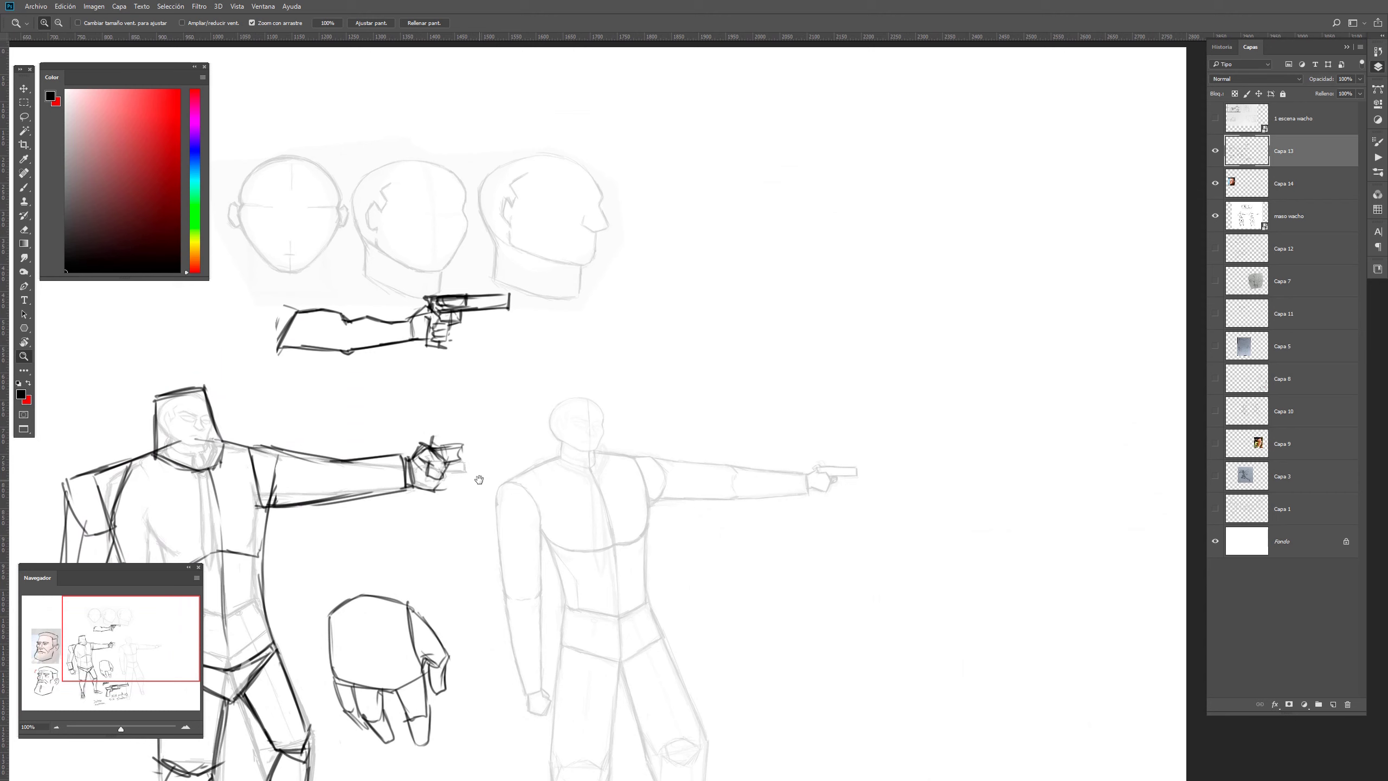
{"action": "scroll", "coordinate": [479, 479], "scroll_direction": "down", "scroll_amount": 5}
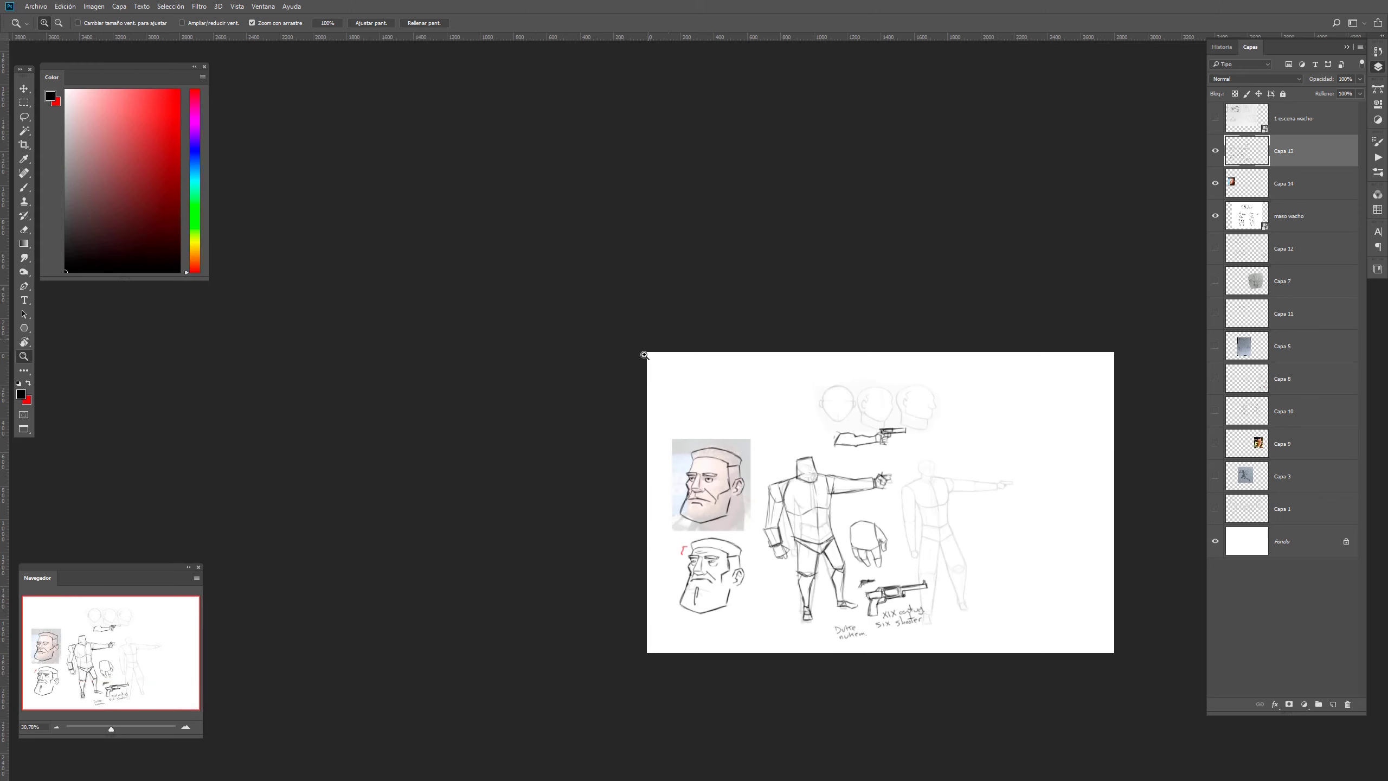
{"action": "key", "text": "x"}
{"action": "left_click_drag", "start_coordinate": [900, 410], "coordinate": [688, 393]}
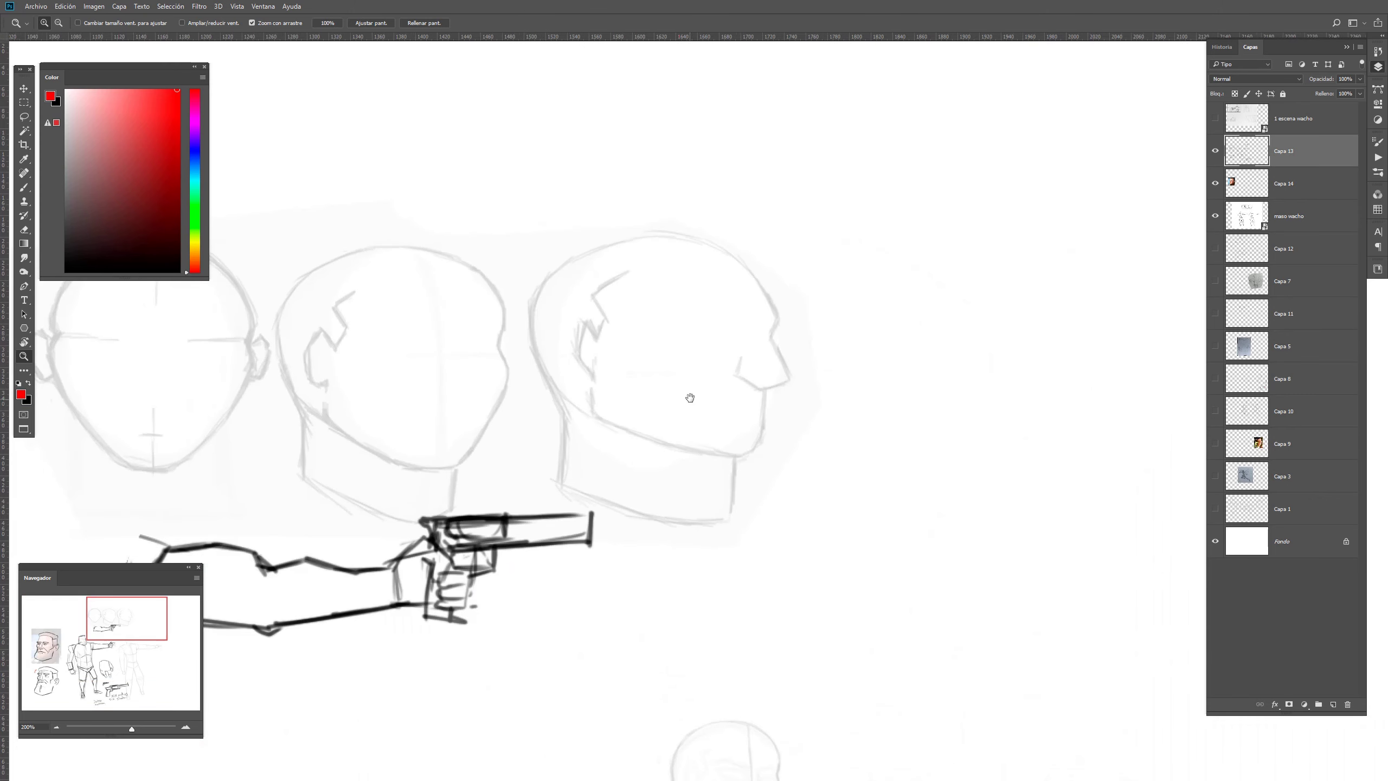
- Sketch a red round head with a jaw line, vertical centre line and horizontal guides
{"action": "key", "text": "b"}
{"action": "left_click_drag", "start_coordinate": [1012, 267], "coordinate": [1057, 322]}
{"action": "left_click_drag", "start_coordinate": [1008, 273], "coordinate": [880, 399]}
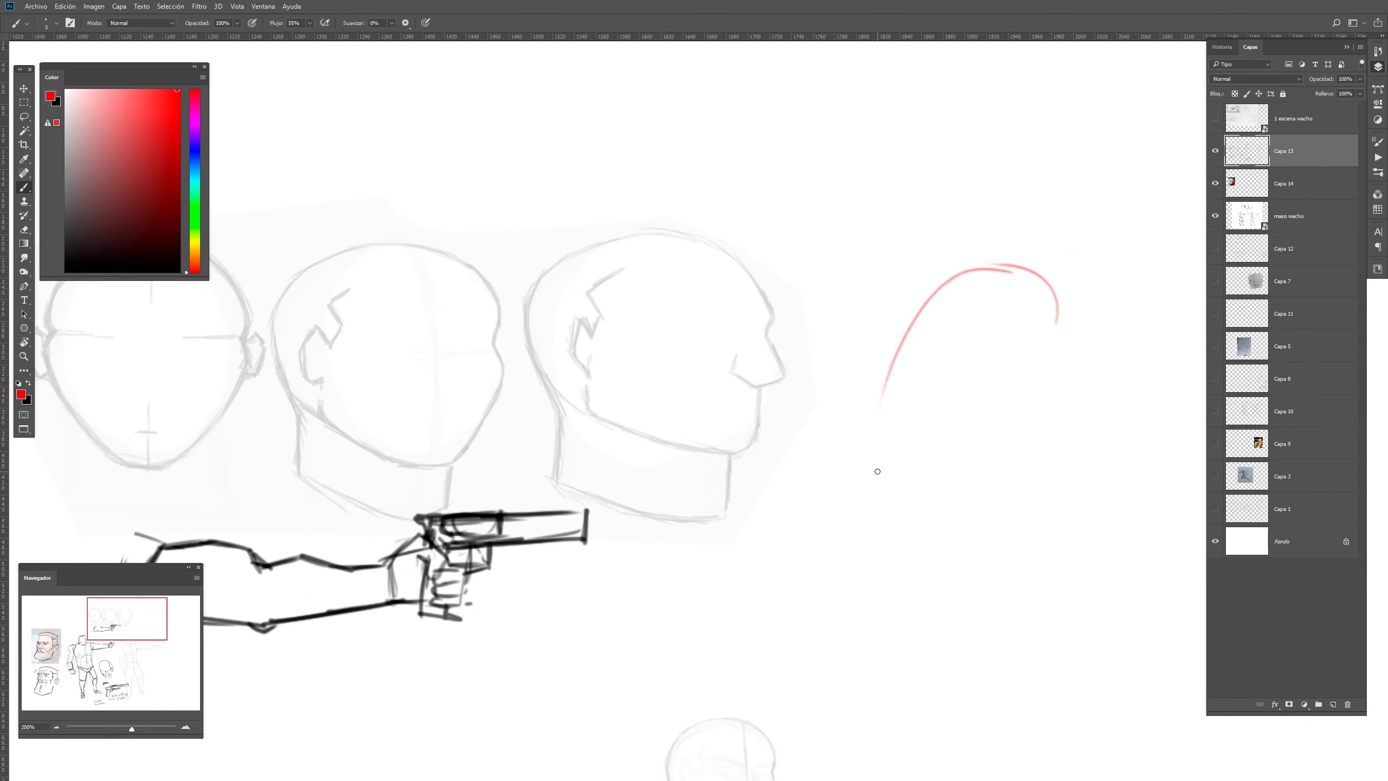
{"action": "key", "text": "ctrl+z"}
{"action": "key", "text": "ctrl+z"}
{"action": "mouse_move", "coordinate": [1060, 307]}
{"action": "left_mouse_down"}
{"action": "mouse_move", "coordinate": [895, 279]}
{"action": "mouse_move", "coordinate": [880, 399]}
{"action": "mouse_move", "coordinate": [889, 474]}
{"action": "mouse_move", "coordinate": [1037, 484]}
{"action": "left_mouse_up"}
{"action": "left_click_drag", "start_coordinate": [1054, 309], "coordinate": [977, 504]}
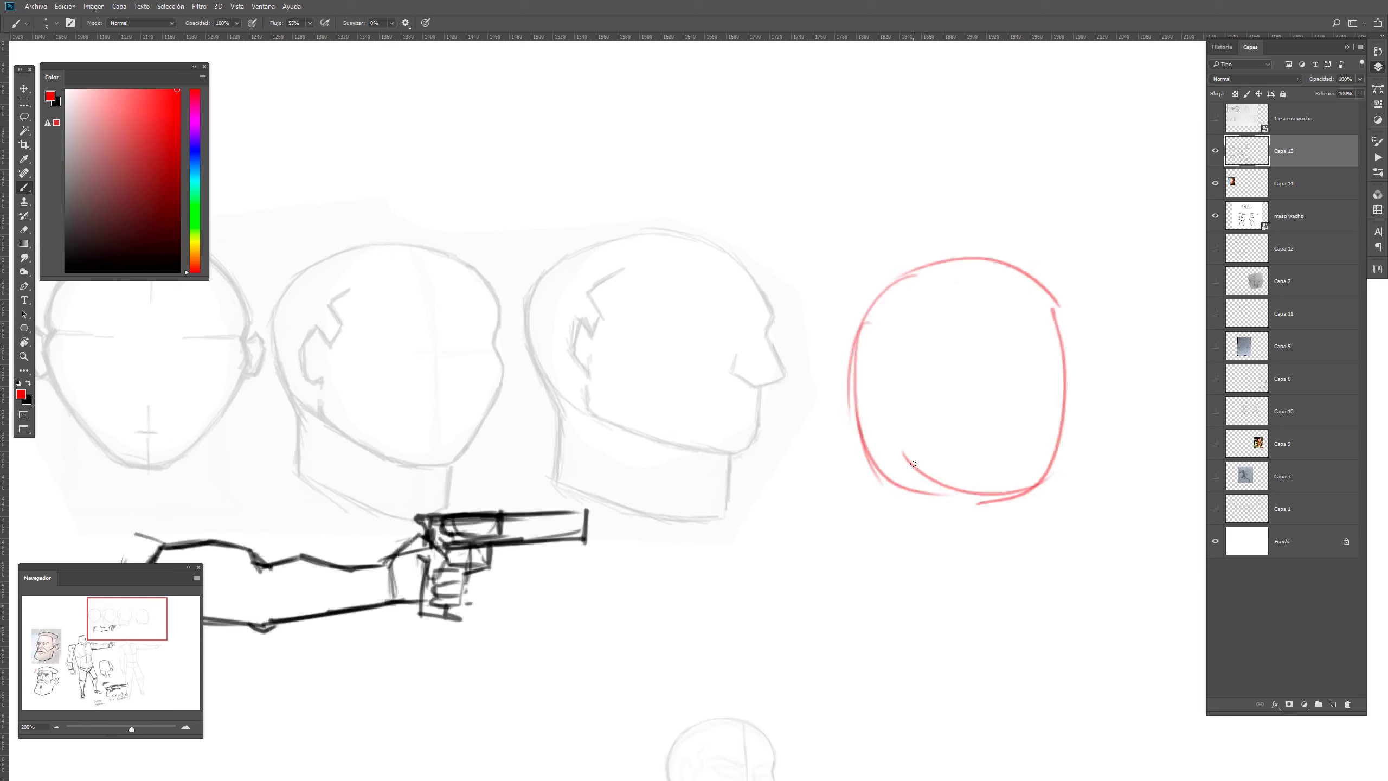
{"action": "mouse_move", "coordinate": [904, 467]}
{"action": "left_mouse_down"}
{"action": "mouse_move", "coordinate": [951, 507]}
{"action": "mouse_move", "coordinate": [1062, 473]}
{"action": "left_mouse_up"}
{"action": "left_click_drag", "start_coordinate": [1005, 331], "coordinate": [988, 515]}
{"action": "left_click_drag", "start_coordinate": [955, 292], "coordinate": [983, 296]}
{"action": "left_click_drag", "start_coordinate": [881, 311], "coordinate": [871, 450]}
{"action": "left_click_drag", "start_coordinate": [858, 353], "coordinate": [899, 457]}
{"action": "left_click_drag", "start_coordinate": [860, 396], "coordinate": [916, 496]}
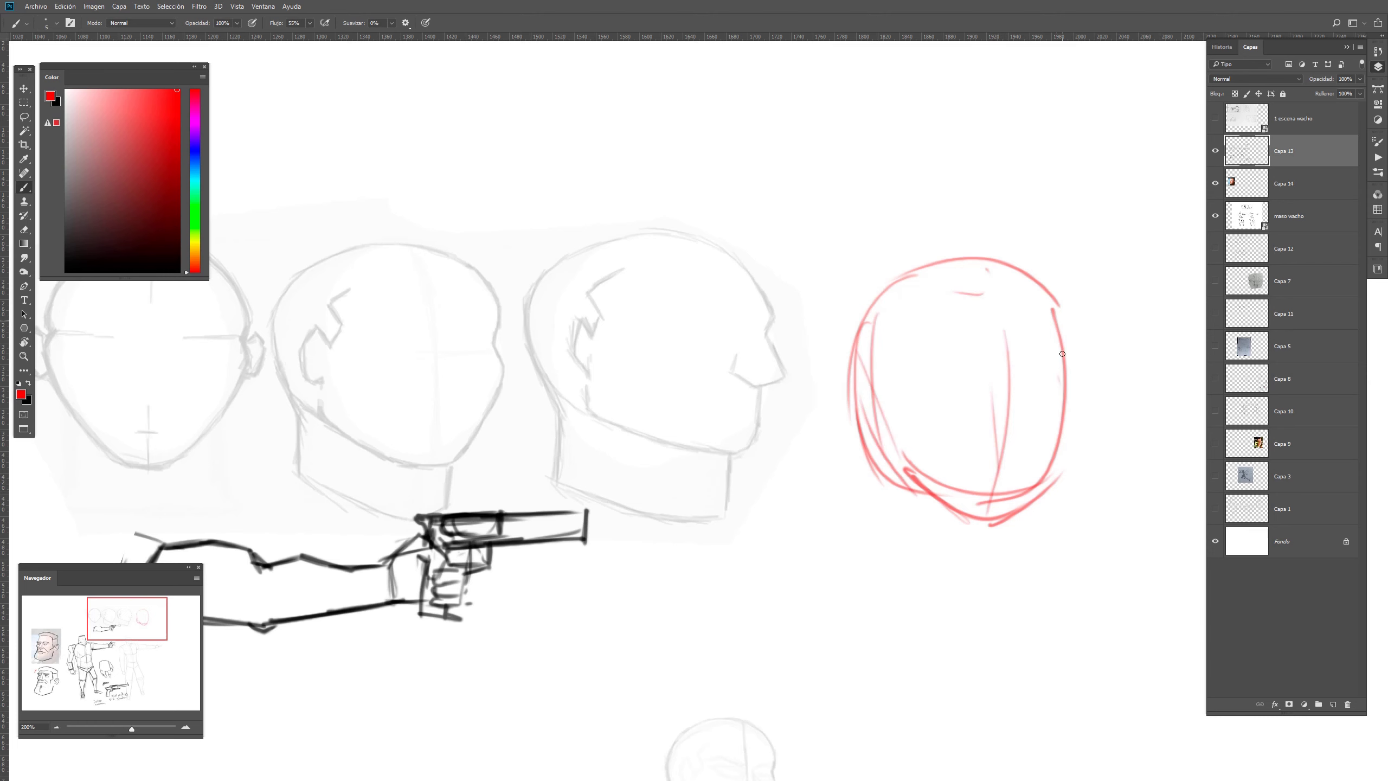
{"action": "mouse_move", "coordinate": [892, 355]}
{"action": "left_mouse_down"}
{"action": "mouse_move", "coordinate": [1017, 343]}
{"action": "mouse_move", "coordinate": [959, 363]}
{"action": "left_mouse_up"}
{"action": "left_click_drag", "start_coordinate": [872, 426], "coordinate": [1023, 425]}
- Sketch a large red dome shape with a long base line in empty space
{"action": "mouse_move", "coordinate": [979, 480]}
{"action": "left_mouse_down"}
{"action": "mouse_move", "coordinate": [475, 380]}
{"action": "mouse_move", "coordinate": [525, 368]}
{"action": "left_mouse_up"}
{"action": "left_click_drag", "start_coordinate": [790, 453], "coordinate": [790, 415]}
{"action": "mouse_move", "coordinate": [778, 461]}
{"action": "left_mouse_down"}
{"action": "mouse_move", "coordinate": [858, 191]}
{"action": "mouse_move", "coordinate": [960, 183]}
{"action": "left_mouse_up"}
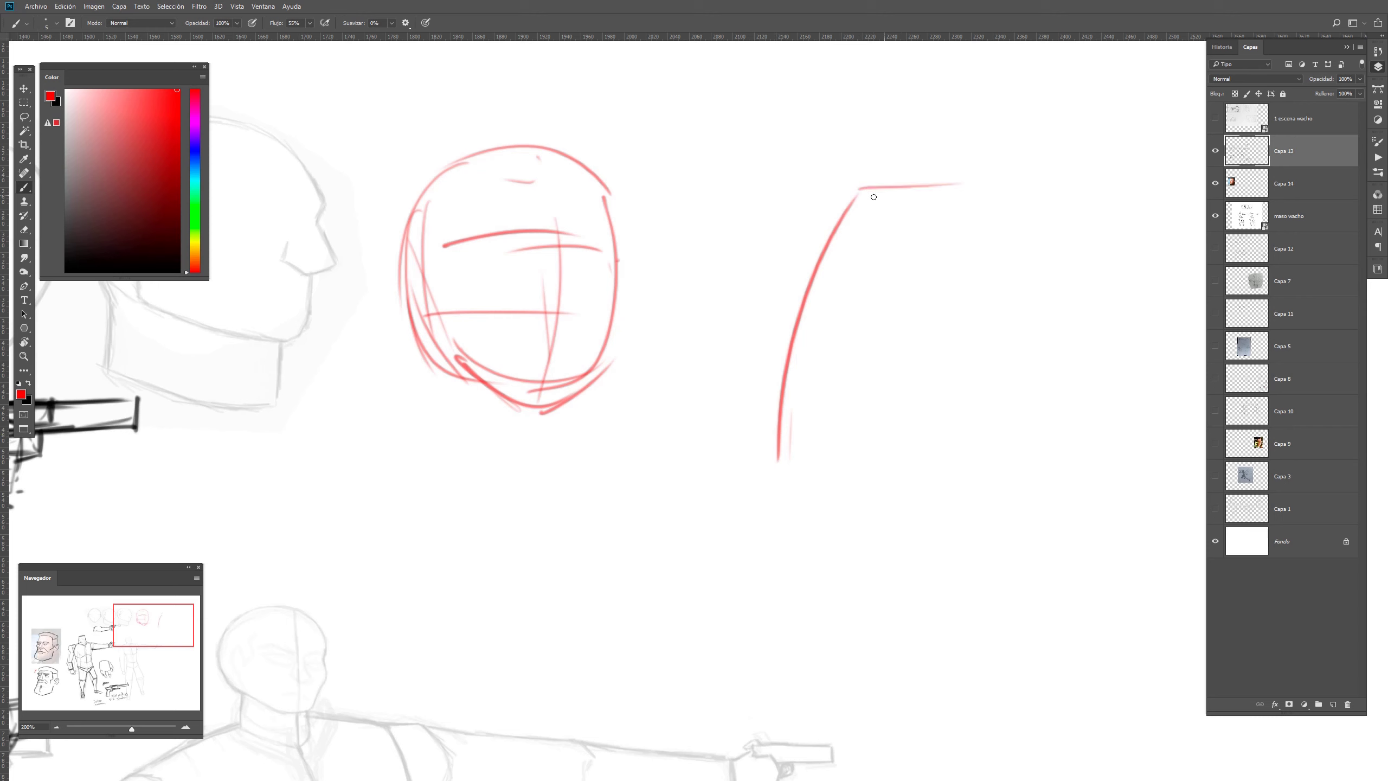
{"action": "mouse_move", "coordinate": [869, 195]}
{"action": "left_mouse_down"}
{"action": "mouse_move", "coordinate": [1082, 211]}
{"action": "mouse_move", "coordinate": [1112, 304]}
{"action": "left_mouse_up"}
{"action": "mouse_move", "coordinate": [1078, 200]}
{"action": "left_mouse_down"}
{"action": "mouse_move", "coordinate": [1136, 399]}
{"action": "mouse_move", "coordinate": [1005, 358]}
{"action": "left_mouse_up"}
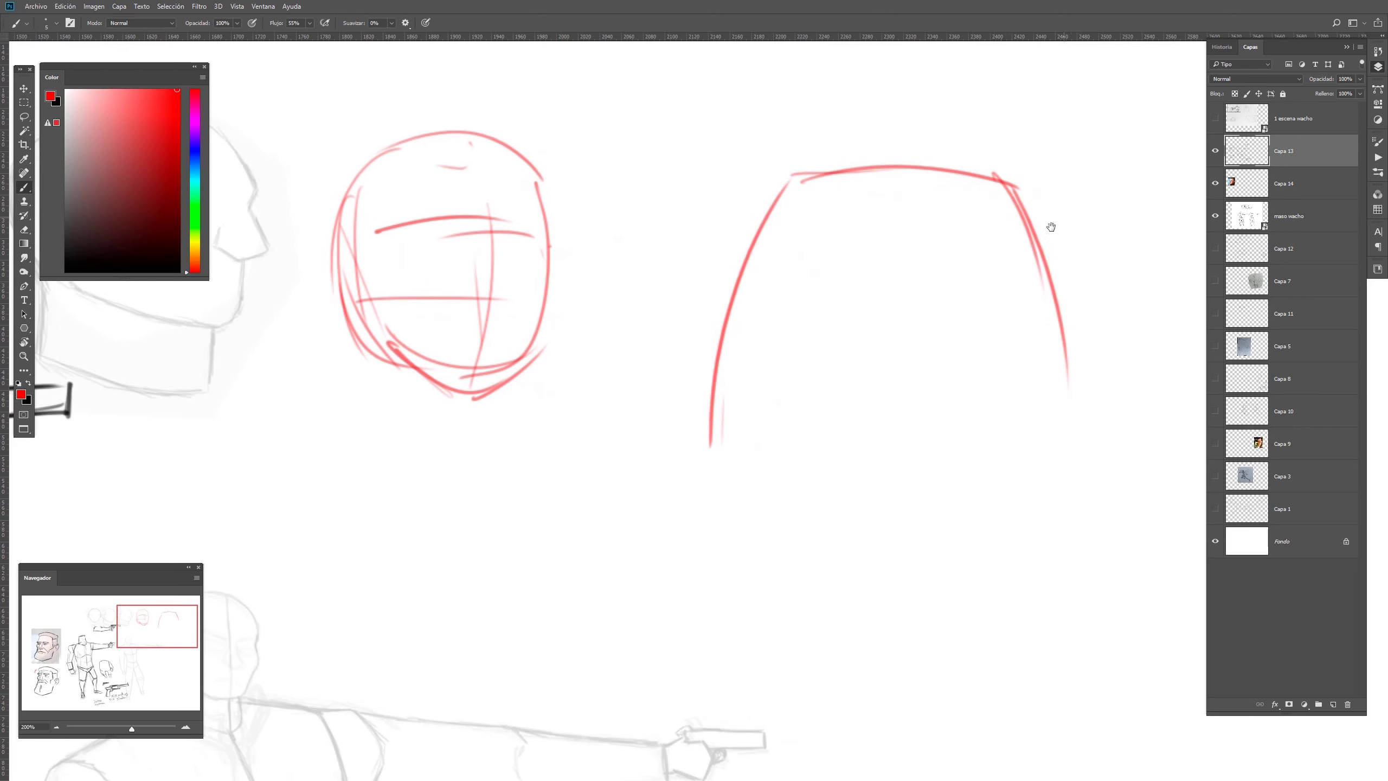
{"action": "key", "text": "ctrl+z"}
{"action": "left_click_drag", "start_coordinate": [1000, 182], "coordinate": [1091, 356]}
{"action": "left_click_drag", "start_coordinate": [1022, 239], "coordinate": [1115, 476]}
{"action": "mouse_move", "coordinate": [705, 458]}
{"action": "left_mouse_down"}
{"action": "mouse_move", "coordinate": [672, 466]}
{"action": "mouse_move", "coordinate": [1219, 449]}
{"action": "left_mouse_up"}
{"action": "left_click_drag", "start_coordinate": [908, 745], "coordinate": [471, 605]}
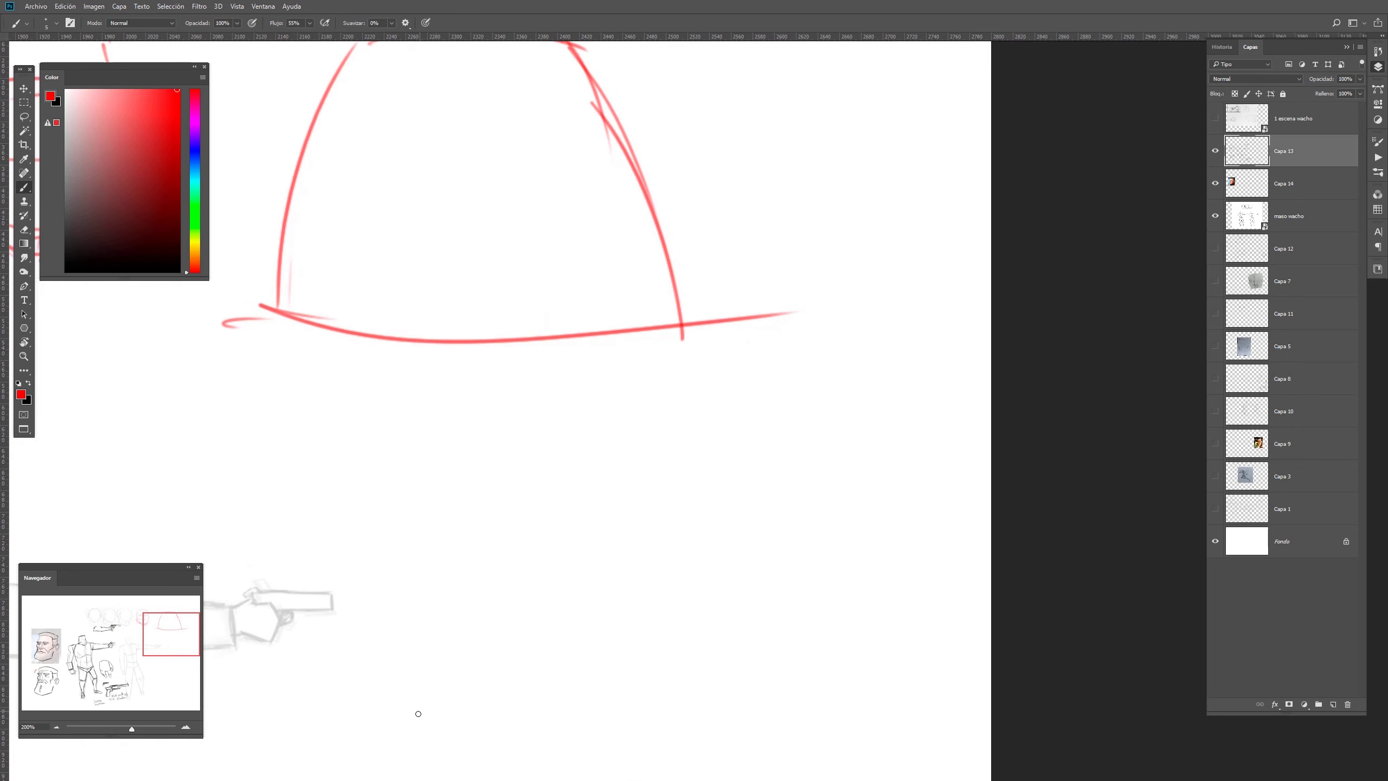
- Sketch the red outline of a tapered bucket-shaped head with its sides and base
{"action": "left_click_drag", "start_coordinate": [418, 713], "coordinate": [466, 575]}
{"action": "mouse_move", "coordinate": [429, 672]}
{"action": "left_mouse_down"}
{"action": "mouse_move", "coordinate": [488, 544]}
{"action": "mouse_move", "coordinate": [601, 525]}
{"action": "left_mouse_up"}
{"action": "left_click_drag", "start_coordinate": [479, 541], "coordinate": [589, 503]}
{"action": "left_click_drag", "start_coordinate": [610, 558], "coordinate": [781, 344]}
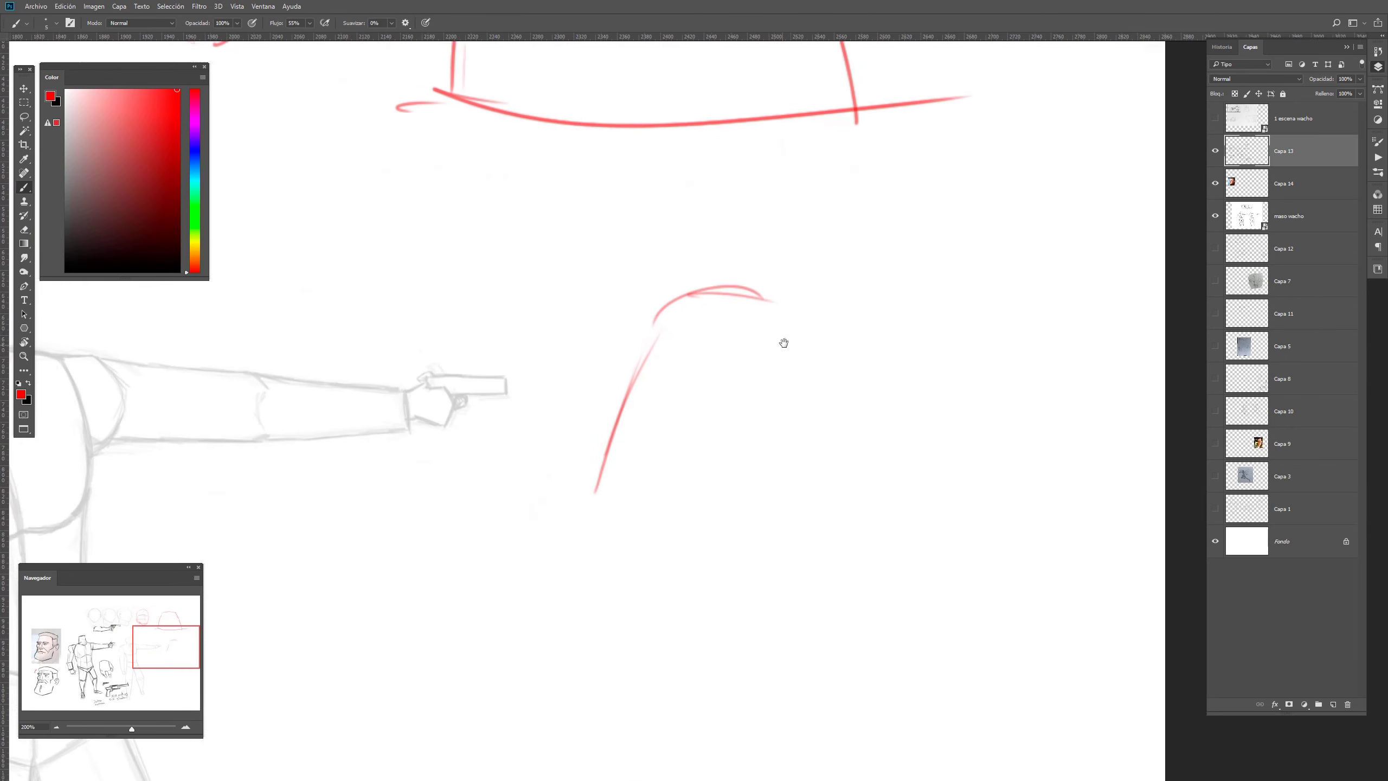
{"action": "mouse_move", "coordinate": [624, 400]}
{"action": "left_mouse_down"}
{"action": "mouse_move", "coordinate": [689, 302]}
{"action": "mouse_move", "coordinate": [756, 298]}
{"action": "left_mouse_up"}
{"action": "mouse_move", "coordinate": [750, 298]}
{"action": "left_mouse_down"}
{"action": "mouse_move", "coordinate": [801, 429]}
{"action": "mouse_move", "coordinate": [861, 514]}
{"action": "left_mouse_up"}
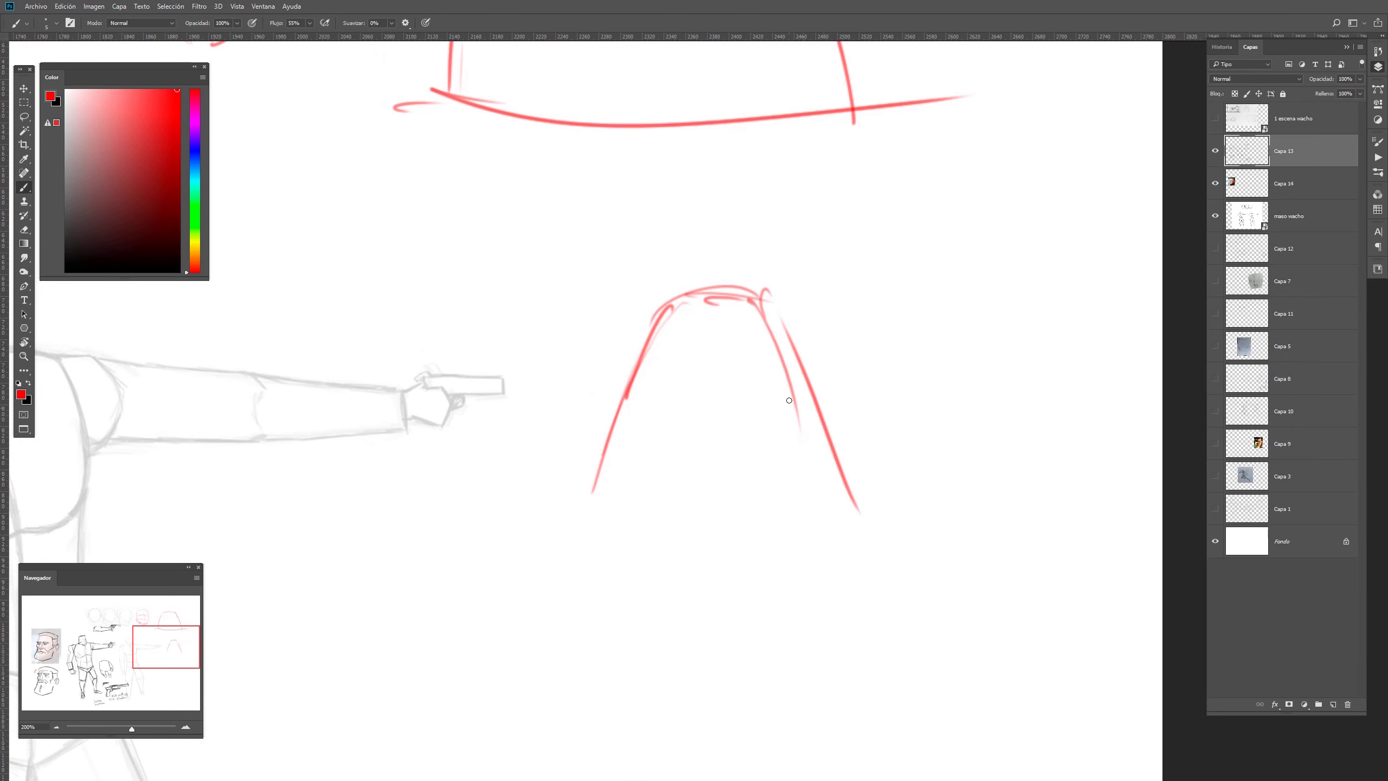
{"action": "left_click_drag", "start_coordinate": [783, 386], "coordinate": [881, 530]}
{"action": "left_click_drag", "start_coordinate": [881, 529], "coordinate": [757, 559]}
{"action": "left_click_drag", "start_coordinate": [609, 434], "coordinate": [577, 537]}
{"action": "left_click_drag", "start_coordinate": [581, 522], "coordinate": [766, 556]}
{"action": "left_click_drag", "start_coordinate": [621, 535], "coordinate": [866, 546]}
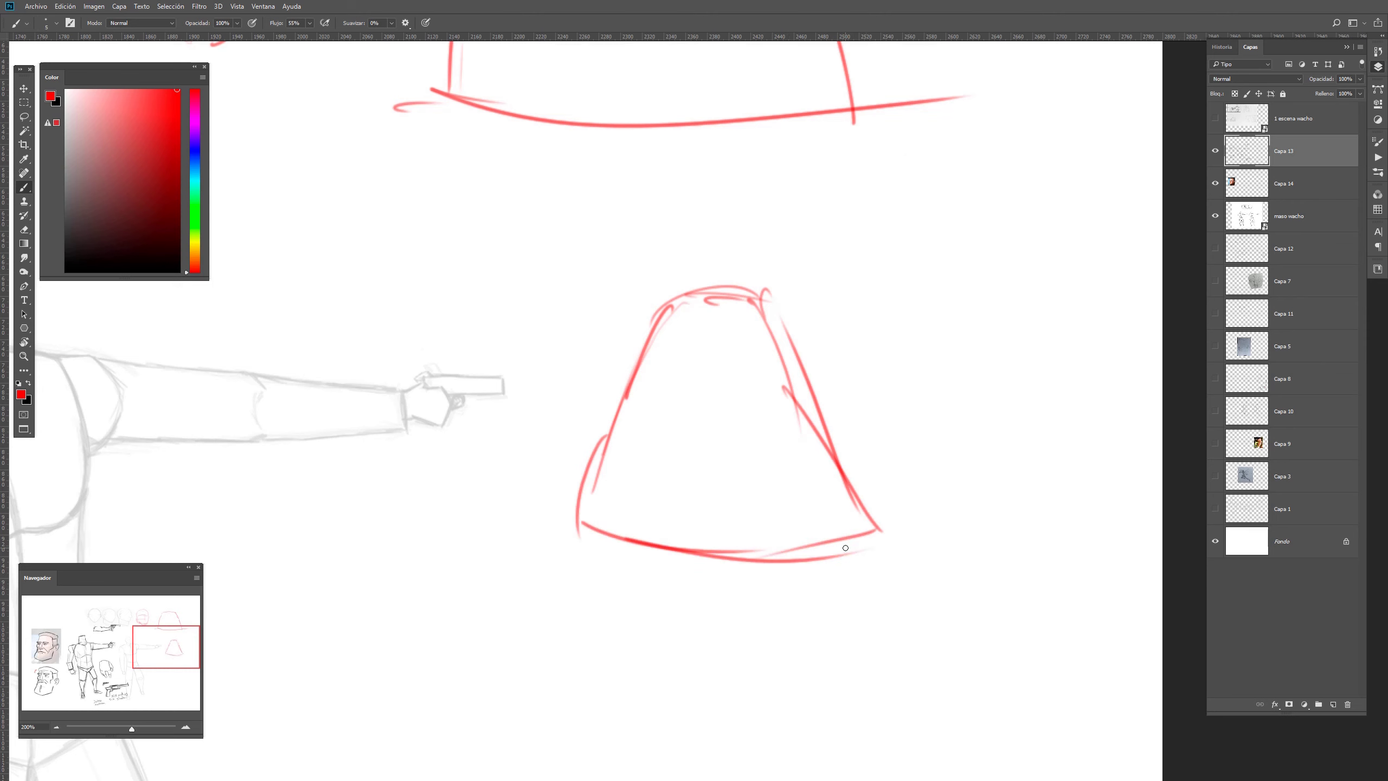
- Reinforce the tapered head's edges and base and add a central vertical line
{"action": "mouse_move", "coordinate": [766, 288]}
{"action": "left_mouse_down"}
{"action": "mouse_move", "coordinate": [806, 465]}
{"action": "mouse_move", "coordinate": [797, 307]}
{"action": "mouse_move", "coordinate": [781, 433]}
{"action": "left_mouse_up"}
{"action": "mouse_move", "coordinate": [776, 319]}
{"action": "left_mouse_down"}
{"action": "mouse_move", "coordinate": [786, 427]}
{"action": "mouse_move", "coordinate": [830, 544]}
{"action": "left_mouse_up"}
{"action": "mouse_move", "coordinate": [688, 361]}
{"action": "left_mouse_down"}
{"action": "mouse_move", "coordinate": [680, 437]}
{"action": "mouse_move", "coordinate": [701, 326]}
{"action": "mouse_move", "coordinate": [663, 416]}
{"action": "mouse_move", "coordinate": [680, 439]}
{"action": "mouse_move", "coordinate": [675, 426]}
{"action": "mouse_move", "coordinate": [675, 527]}
{"action": "left_mouse_up"}
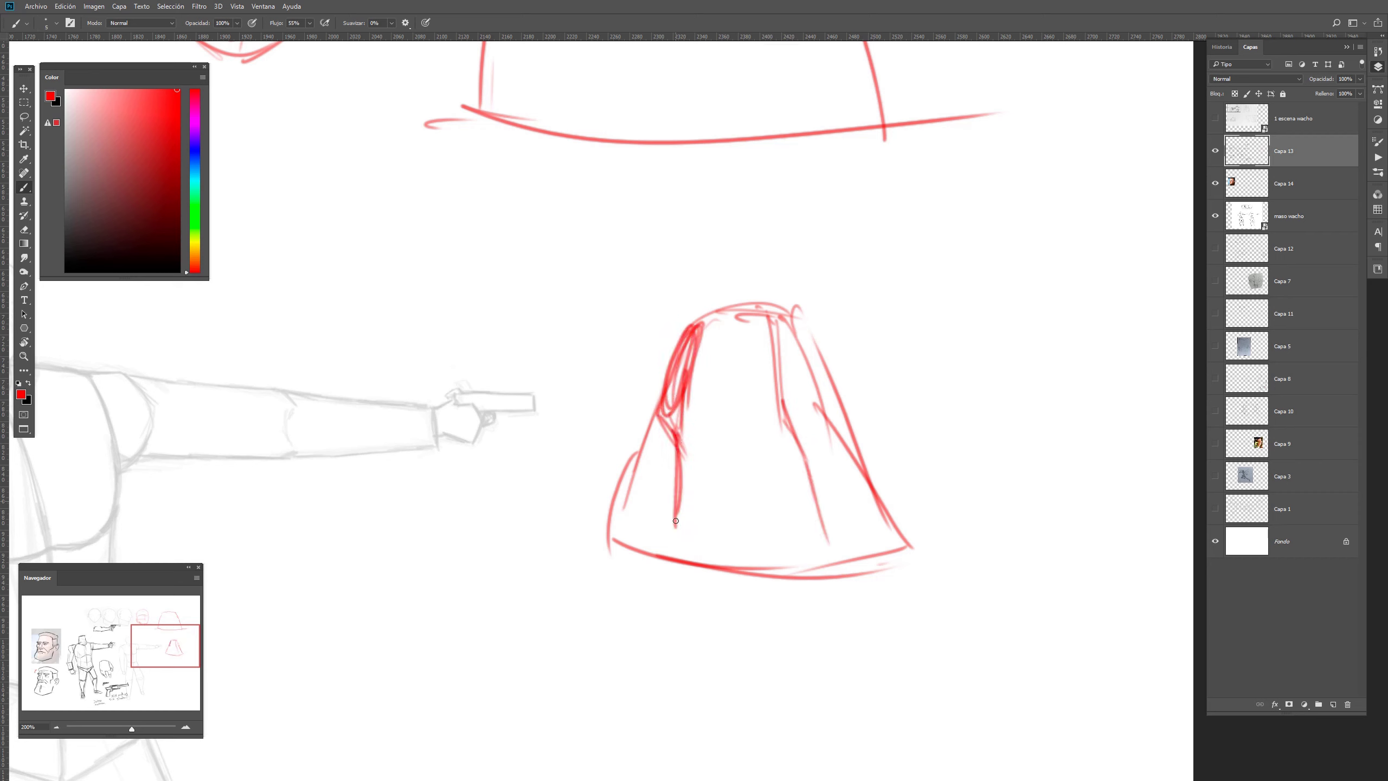
{"action": "left_click_drag", "start_coordinate": [677, 438], "coordinate": [670, 533]}
{"action": "mouse_move", "coordinate": [668, 528]}
{"action": "left_mouse_down"}
{"action": "mouse_move", "coordinate": [767, 585]}
{"action": "mouse_move", "coordinate": [884, 566]}
{"action": "left_mouse_up"}
{"action": "left_click_drag", "start_coordinate": [756, 592], "coordinate": [900, 567]}
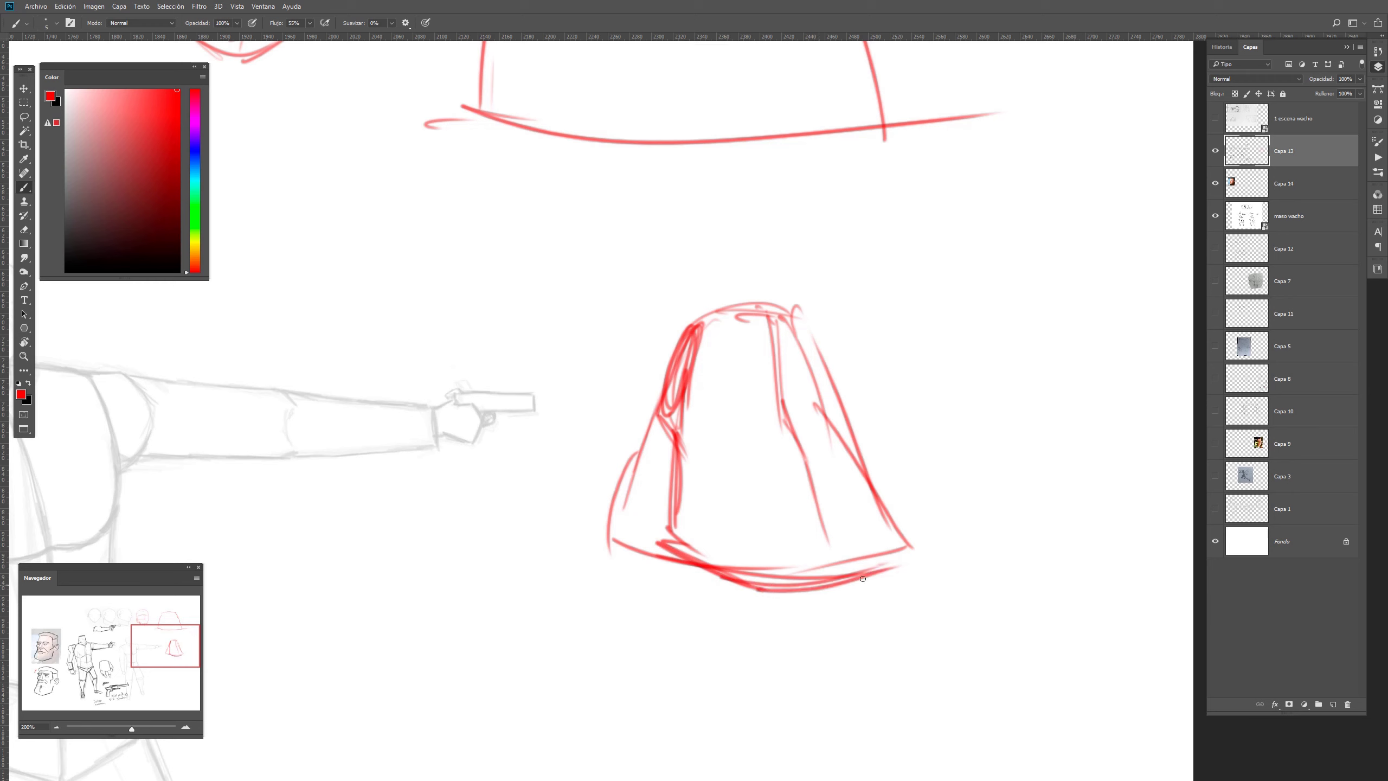
{"action": "left_click_drag", "start_coordinate": [815, 589], "coordinate": [892, 542]}
{"action": "left_click_drag", "start_coordinate": [871, 467], "coordinate": [822, 365]}
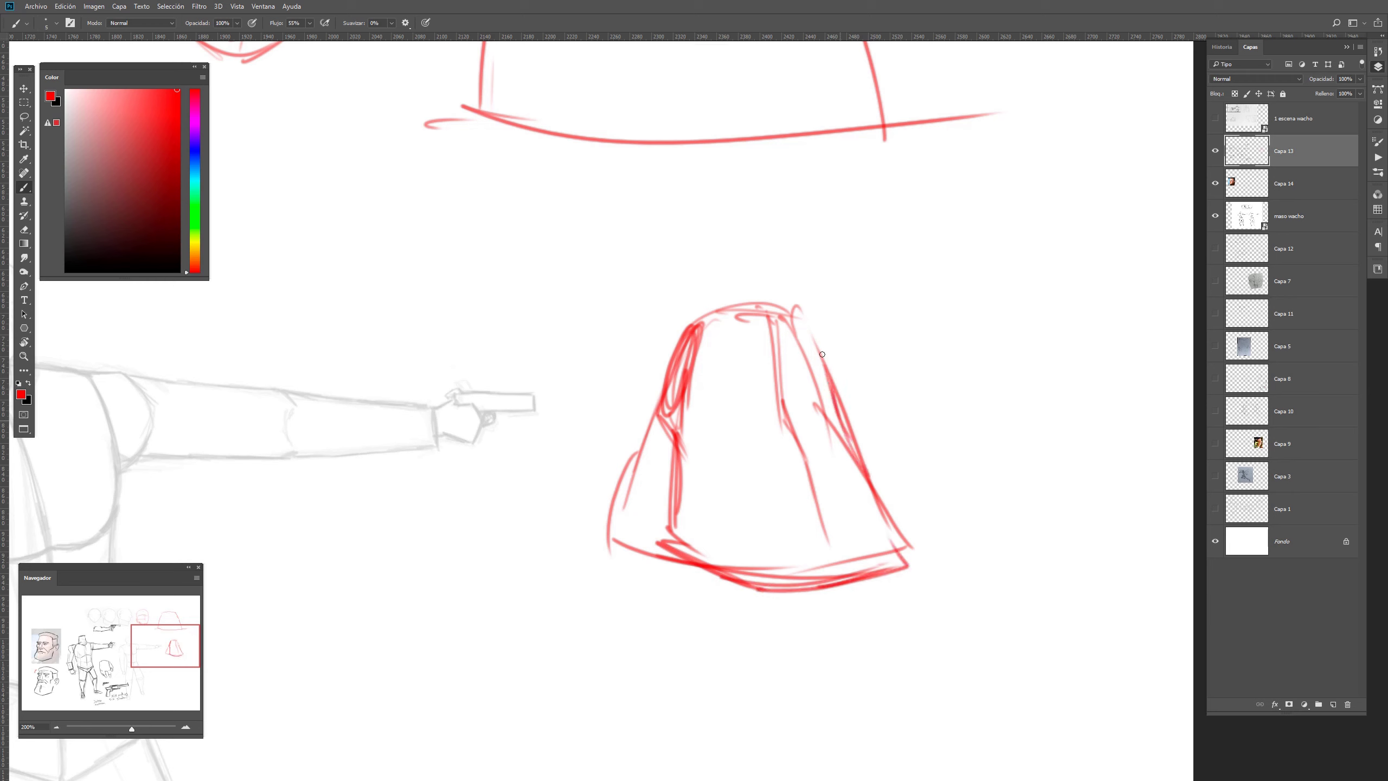
{"action": "left_click_drag", "start_coordinate": [838, 423], "coordinate": [814, 348]}
{"action": "key", "text": "ctrl+z"}
- Add horizontal inner band lines across the upper part of the tapered head
{"action": "left_click_drag", "start_coordinate": [694, 369], "coordinate": [860, 352]}
{"action": "left_click_drag", "start_coordinate": [682, 483], "coordinate": [899, 455]}
{"action": "key", "text": "ctrl+z"}
{"action": "key", "text": "ctrl+z"}
{"action": "mouse_move", "coordinate": [819, 379]}
{"action": "left_mouse_down"}
{"action": "mouse_move", "coordinate": [706, 500]}
{"action": "mouse_move", "coordinate": [557, 328]}
{"action": "left_mouse_up"}
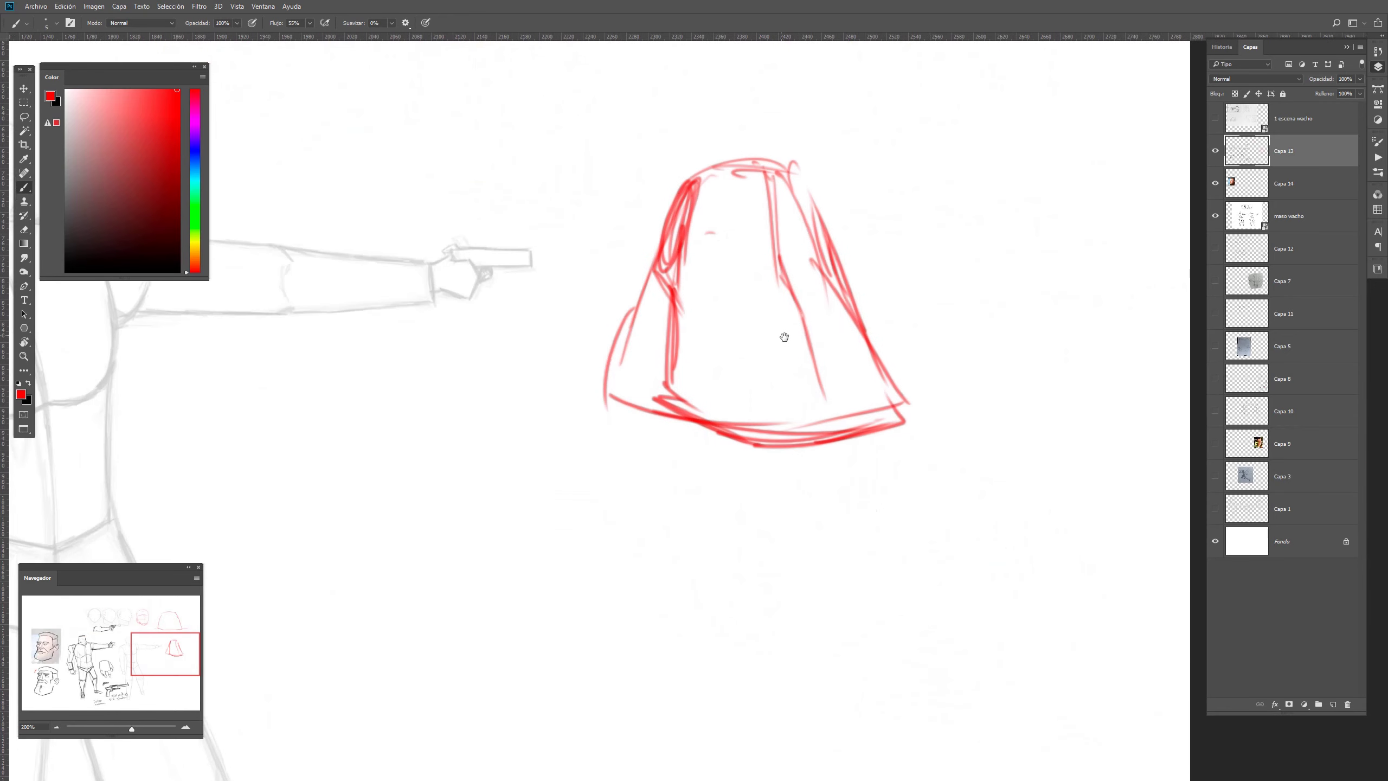
{"action": "left_click_drag", "start_coordinate": [700, 192], "coordinate": [794, 173]}
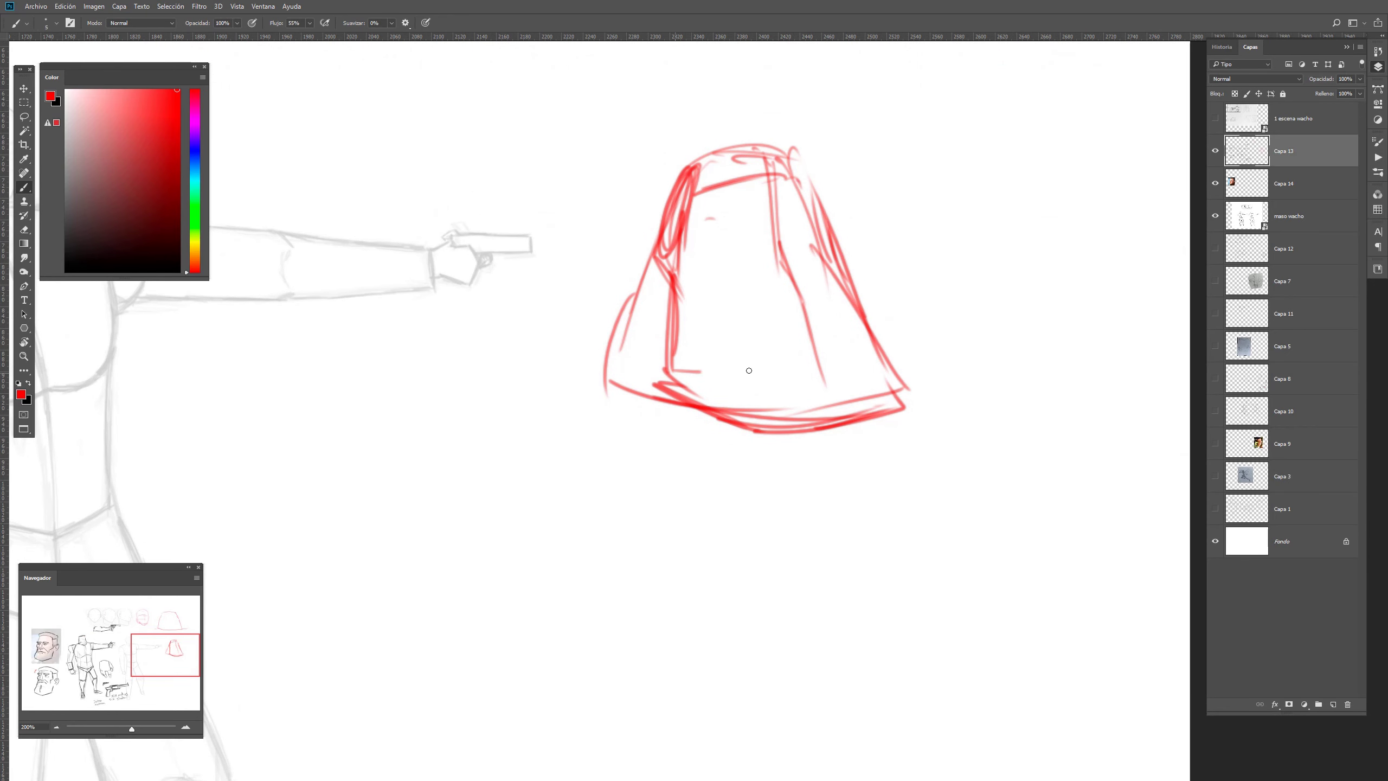
{"action": "left_click_drag", "start_coordinate": [748, 371], "coordinate": [856, 350]}
{"action": "mouse_move", "coordinate": [676, 345]}
{"action": "left_mouse_down"}
{"action": "mouse_move", "coordinate": [808, 336]}
{"action": "mouse_move", "coordinate": [858, 370]}
{"action": "left_mouse_up"}
- Lasso-select the area around the red tapered sketch
{"action": "scroll", "coordinate": [870, 288], "scroll_direction": "up", "scroll_amount": 3}
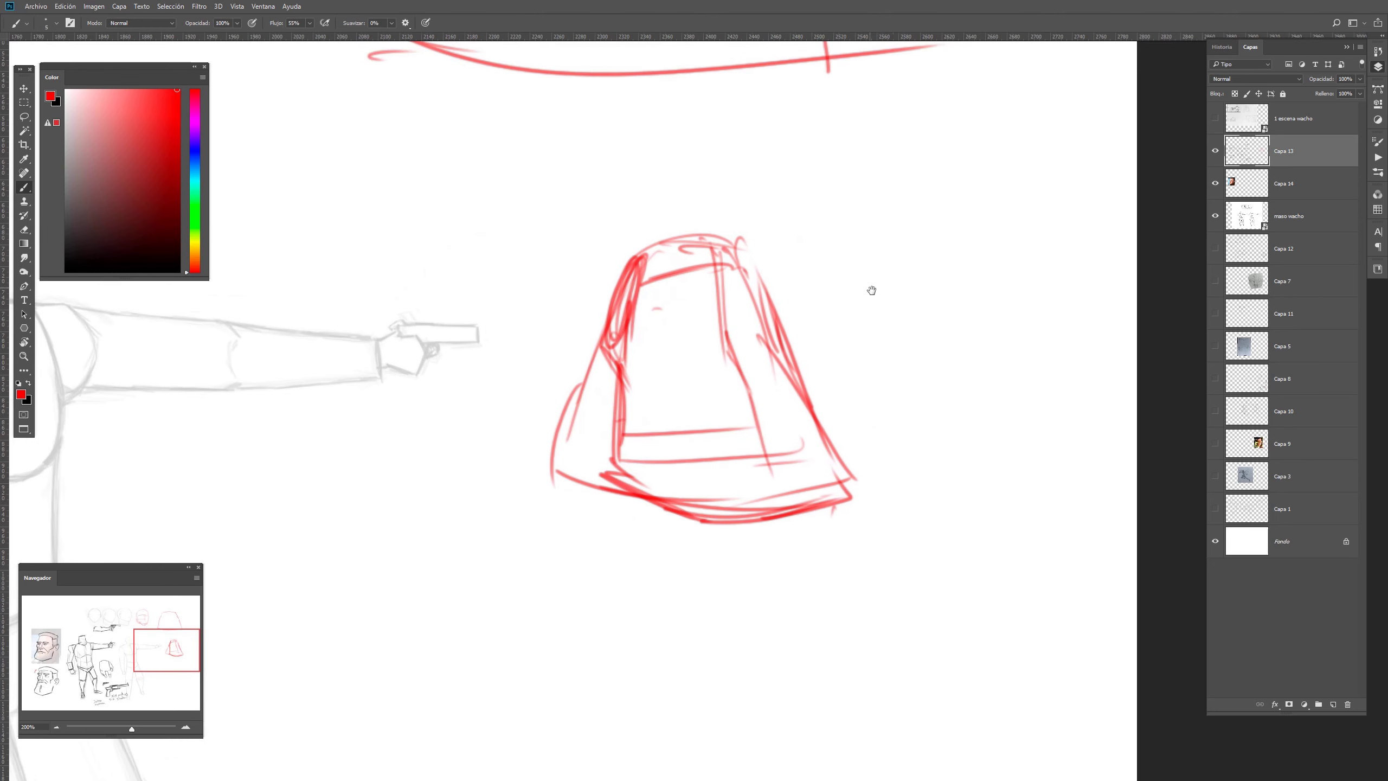
{"action": "key", "text": "l"}
{"action": "mouse_move", "coordinate": [856, 217]}
{"action": "left_mouse_down"}
{"action": "mouse_move", "coordinate": [936, 397]}
{"action": "mouse_move", "coordinate": [899, 223]}
{"action": "left_mouse_up"}
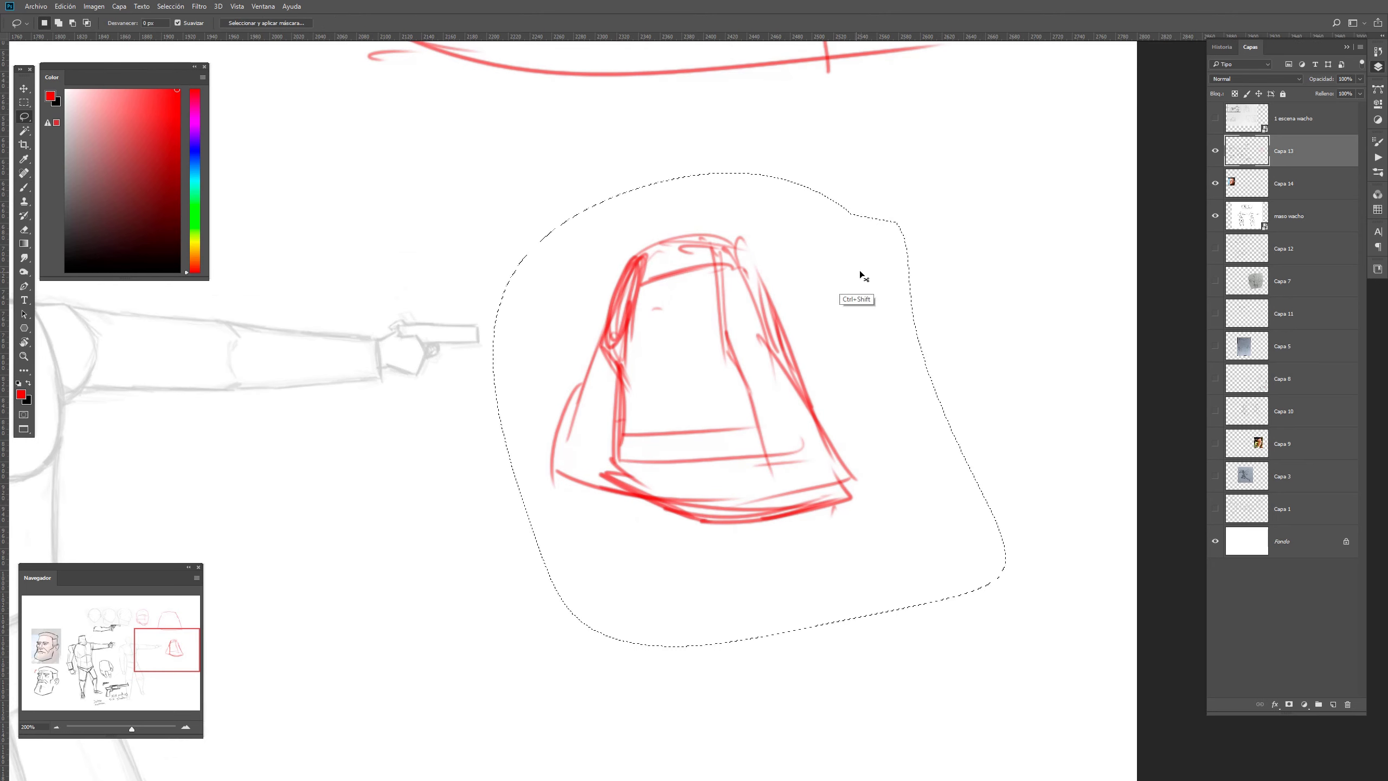
- Desaturate the selected red sketch to grey, deselect it, and add a new inking layer
{"action": "key", "text": "ctrl+shift+u"}
{"action": "key", "text": "ctrl+d"}
{"action": "key", "text": "v"}
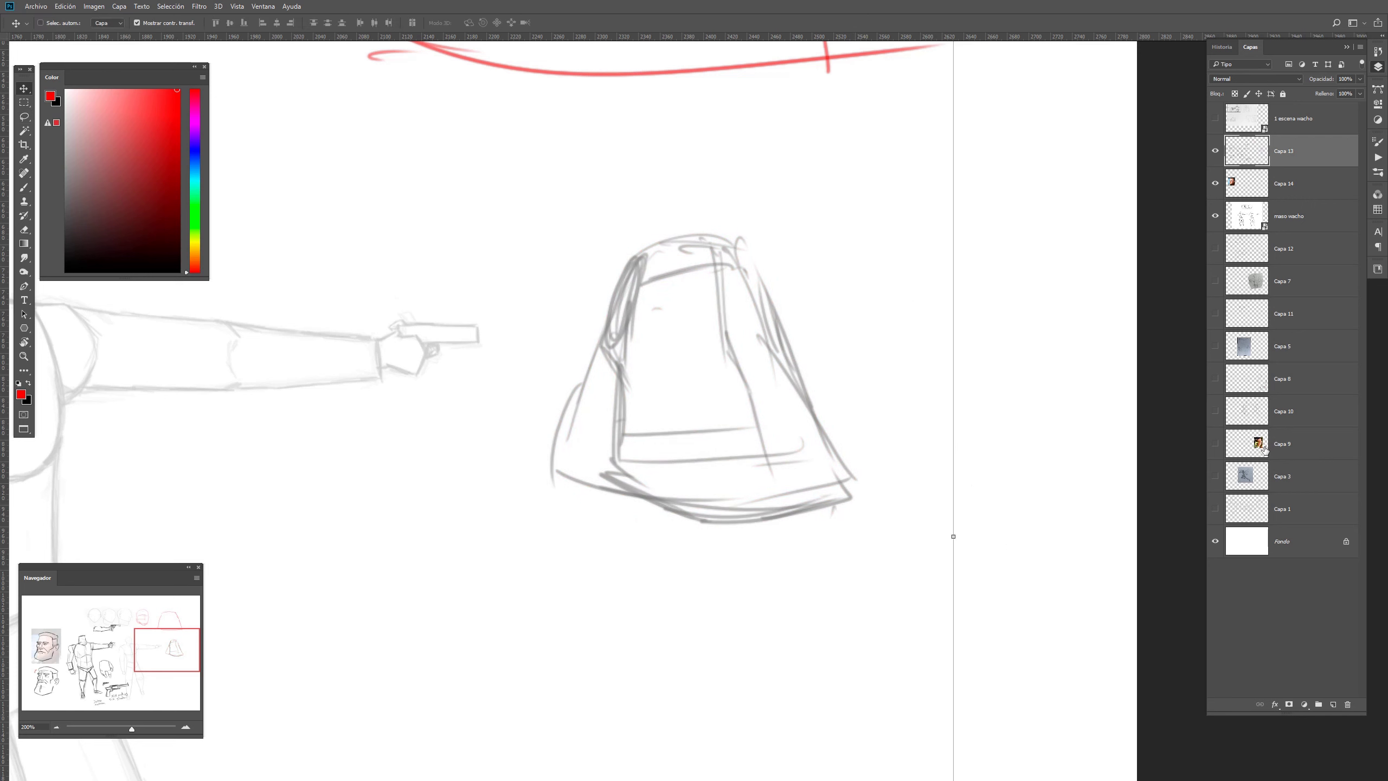
{"action": "left_click", "coordinate": [1334, 705]}
{"action": "key", "text": "b"}
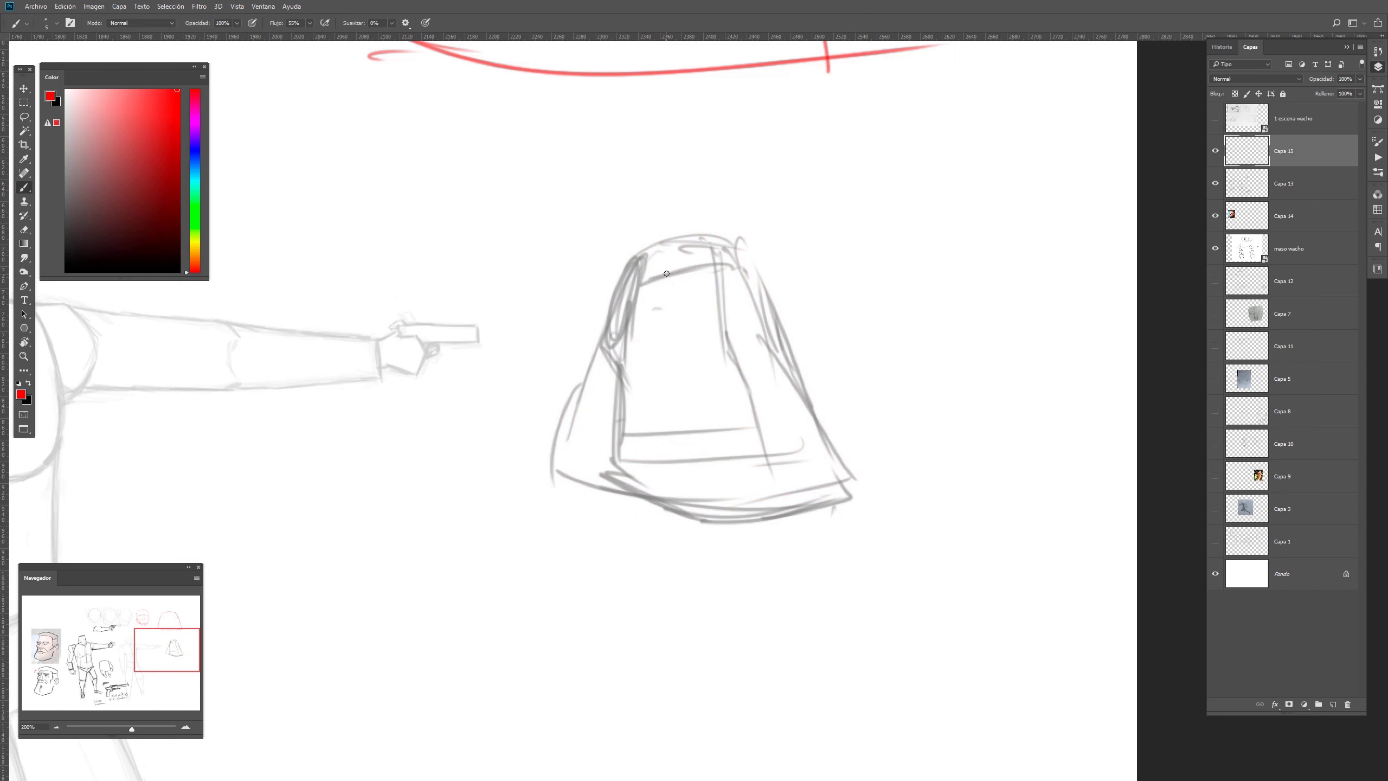
- Ink the blocky head's eyes, long nose, mouth and brows in black
{"action": "mouse_move", "coordinate": [666, 273]}
{"action": "left_mouse_down"}
{"action": "mouse_move", "coordinate": [678, 279]}
{"action": "mouse_move", "coordinate": [664, 277]}
{"action": "left_mouse_up"}
{"action": "key", "text": "ctrl+z"}
{"action": "key", "text": "x"}
{"action": "left_click_drag", "start_coordinate": [757, 275], "coordinate": [755, 281]}
{"action": "mouse_move", "coordinate": [645, 281]}
{"action": "left_mouse_down"}
{"action": "mouse_move", "coordinate": [635, 310]}
{"action": "mouse_move", "coordinate": [669, 354]}
{"action": "left_mouse_up"}
{"action": "mouse_move", "coordinate": [736, 276]}
{"action": "left_mouse_down"}
{"action": "mouse_move", "coordinate": [760, 429]}
{"action": "mouse_move", "coordinate": [726, 414]}
{"action": "mouse_move", "coordinate": [758, 430]}
{"action": "left_mouse_up"}
{"action": "mouse_move", "coordinate": [776, 403]}
{"action": "left_mouse_down"}
{"action": "mouse_move", "coordinate": [706, 473]}
{"action": "mouse_move", "coordinate": [793, 453]}
{"action": "left_mouse_up"}
{"action": "mouse_move", "coordinate": [642, 280]}
{"action": "left_mouse_down"}
{"action": "mouse_move", "coordinate": [628, 328]}
{"action": "mouse_move", "coordinate": [673, 349]}
{"action": "left_mouse_up"}
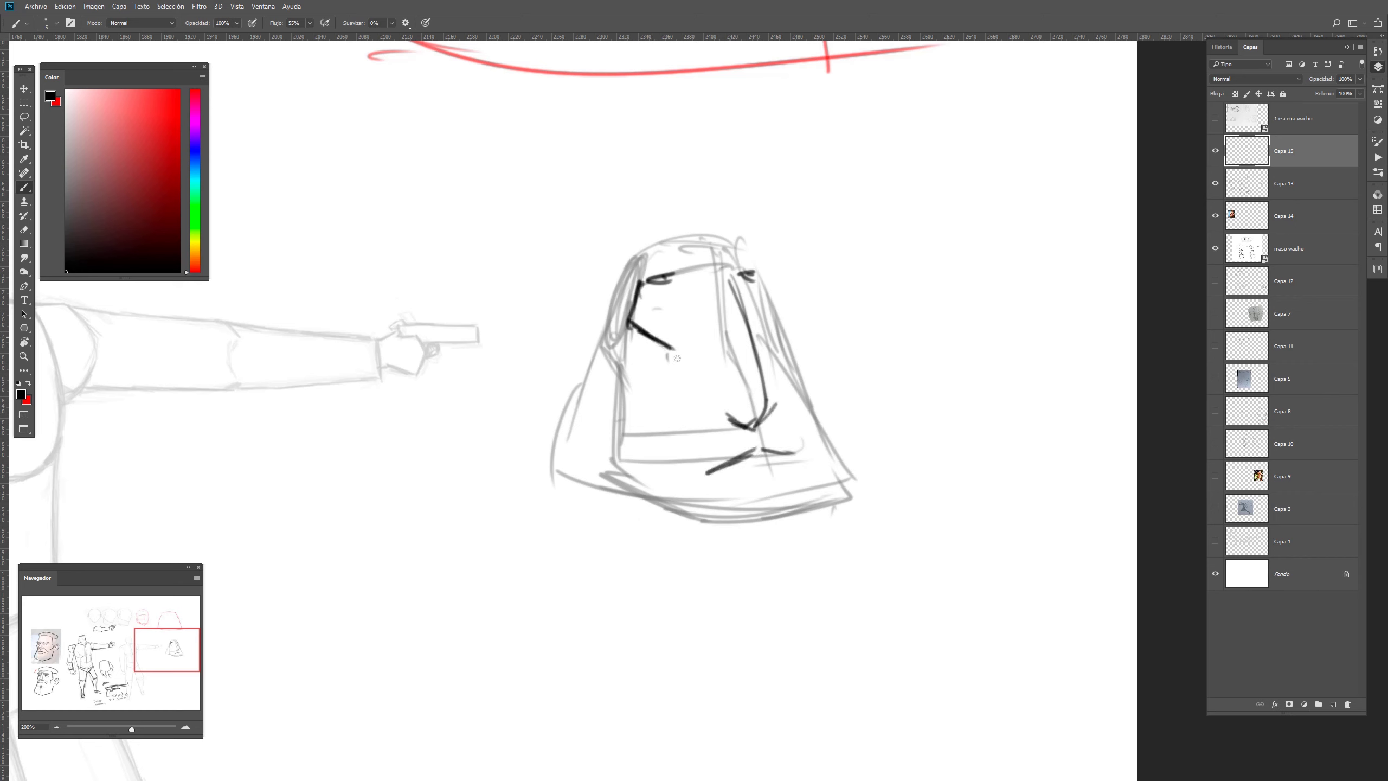
{"action": "left_click_drag", "start_coordinate": [741, 269], "coordinate": [776, 272]}
{"action": "mouse_move", "coordinate": [684, 272]}
{"action": "left_mouse_down"}
{"action": "mouse_move", "coordinate": [638, 279]}
{"action": "mouse_move", "coordinate": [694, 267]}
{"action": "left_mouse_up"}
{"action": "mouse_move", "coordinate": [792, 269]}
{"action": "left_mouse_down"}
{"action": "mouse_move", "coordinate": [732, 235]}
{"action": "mouse_move", "coordinate": [639, 261]}
{"action": "mouse_move", "coordinate": [609, 306]}
{"action": "left_mouse_up"}
- Ink the head's outline: ear, lower-left edge, chin, mouth curve and right corner
{"action": "mouse_move", "coordinate": [637, 365]}
{"action": "left_mouse_down"}
{"action": "mouse_move", "coordinate": [601, 339]}
{"action": "mouse_move", "coordinate": [592, 393]}
{"action": "mouse_move", "coordinate": [602, 367]}
{"action": "mouse_move", "coordinate": [623, 487]}
{"action": "left_mouse_up"}
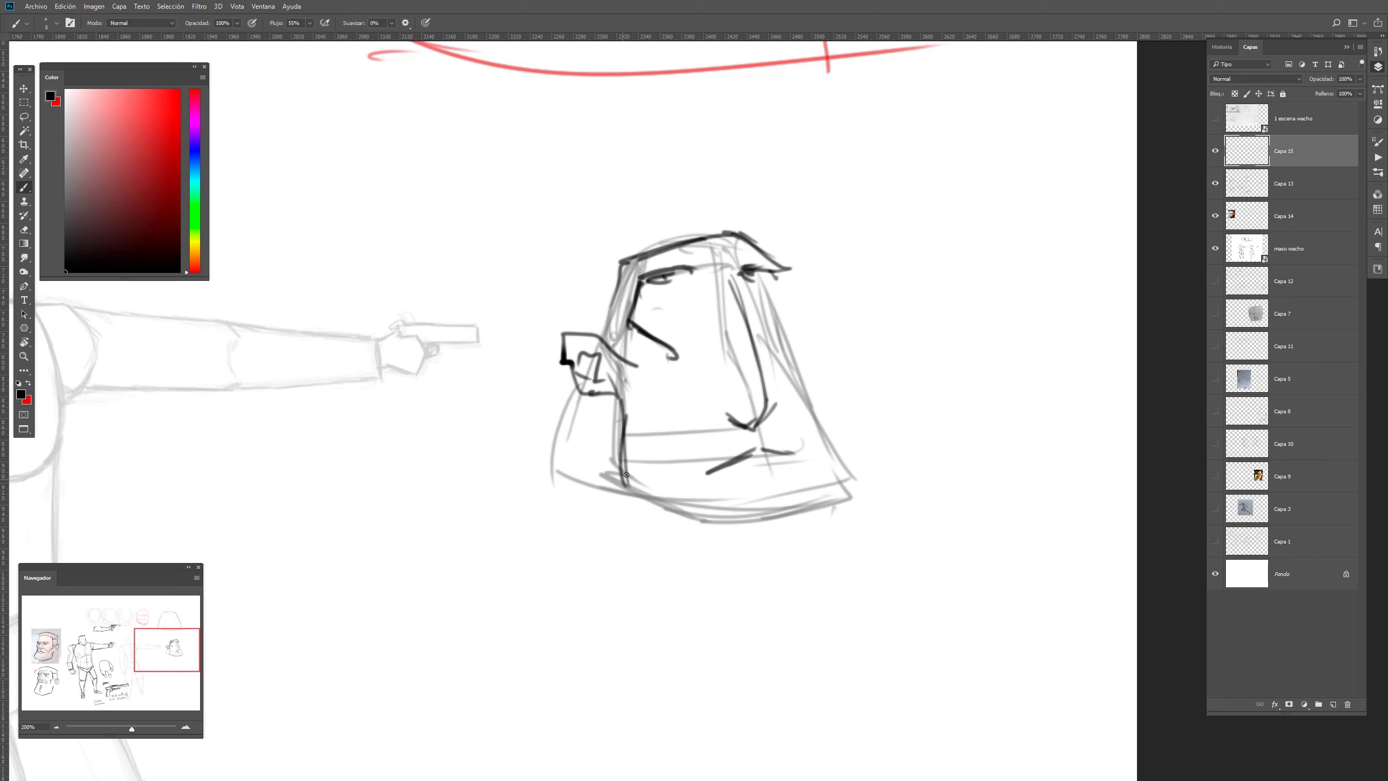
{"action": "left_click_drag", "start_coordinate": [628, 429], "coordinate": [623, 490]}
{"action": "mouse_move", "coordinate": [623, 486]}
{"action": "left_mouse_down"}
{"action": "mouse_move", "coordinate": [727, 524]}
{"action": "mouse_move", "coordinate": [811, 476]}
{"action": "mouse_move", "coordinate": [720, 491]}
{"action": "left_mouse_up"}
{"action": "mouse_move", "coordinate": [715, 498]}
{"action": "left_mouse_down"}
{"action": "mouse_move", "coordinate": [707, 513]}
{"action": "mouse_move", "coordinate": [818, 496]}
{"action": "left_mouse_up"}
{"action": "left_click_drag", "start_coordinate": [722, 522], "coordinate": [845, 501]}
{"action": "mouse_move", "coordinate": [776, 279]}
{"action": "left_mouse_down"}
{"action": "mouse_move", "coordinate": [744, 273]}
{"action": "mouse_move", "coordinate": [782, 295]}
{"action": "mouse_move", "coordinate": [776, 320]}
{"action": "left_mouse_up"}
{"action": "left_click_drag", "start_coordinate": [776, 279], "coordinate": [784, 337]}
- Erase the stray strokes around the right eye and redraw the right brow
{"action": "key", "text": "e"}
{"action": "mouse_move", "coordinate": [743, 266]}
{"action": "left_mouse_down"}
{"action": "mouse_move", "coordinate": [776, 317]}
{"action": "mouse_move", "coordinate": [774, 272]}
{"action": "left_mouse_up"}
{"action": "key", "text": "b"}
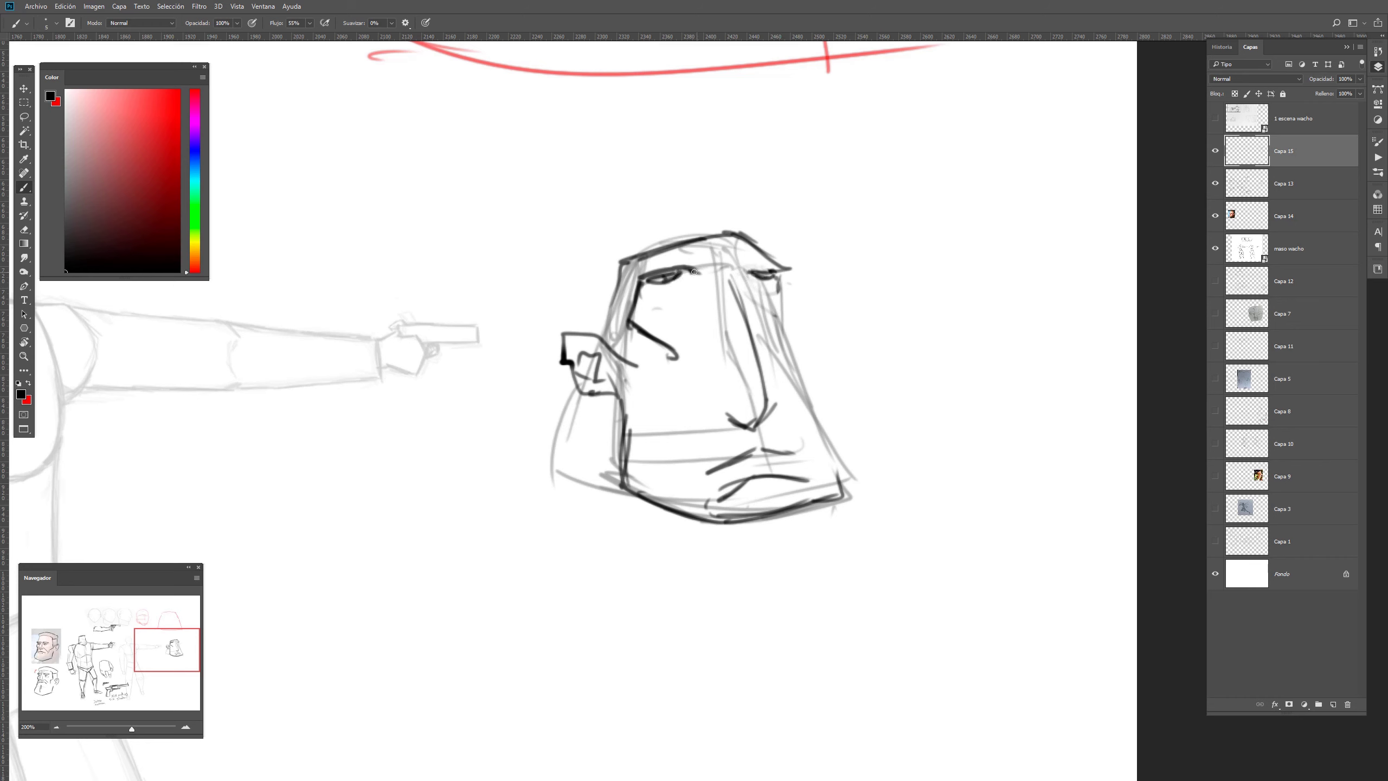
{"action": "mouse_move", "coordinate": [775, 271]}
{"action": "left_mouse_down"}
{"action": "mouse_move", "coordinate": [745, 269]}
{"action": "mouse_move", "coordinate": [792, 269]}
{"action": "left_mouse_up"}
{"action": "left_click_drag", "start_coordinate": [787, 273], "coordinate": [743, 273]}
- Erase the dark nose strokes and redraw the nose's sides, base and tip
{"action": "key", "text": "e"}
{"action": "mouse_move", "coordinate": [749, 404]}
{"action": "left_mouse_down"}
{"action": "mouse_move", "coordinate": [751, 321]}
{"action": "mouse_move", "coordinate": [772, 373]}
{"action": "left_mouse_up"}
{"action": "key", "text": "b"}
{"action": "mouse_move", "coordinate": [743, 271]}
{"action": "left_mouse_down"}
{"action": "mouse_move", "coordinate": [785, 412]}
{"action": "mouse_move", "coordinate": [718, 421]}
{"action": "mouse_move", "coordinate": [771, 437]}
{"action": "left_mouse_up"}
{"action": "left_click_drag", "start_coordinate": [786, 411], "coordinate": [734, 422]}
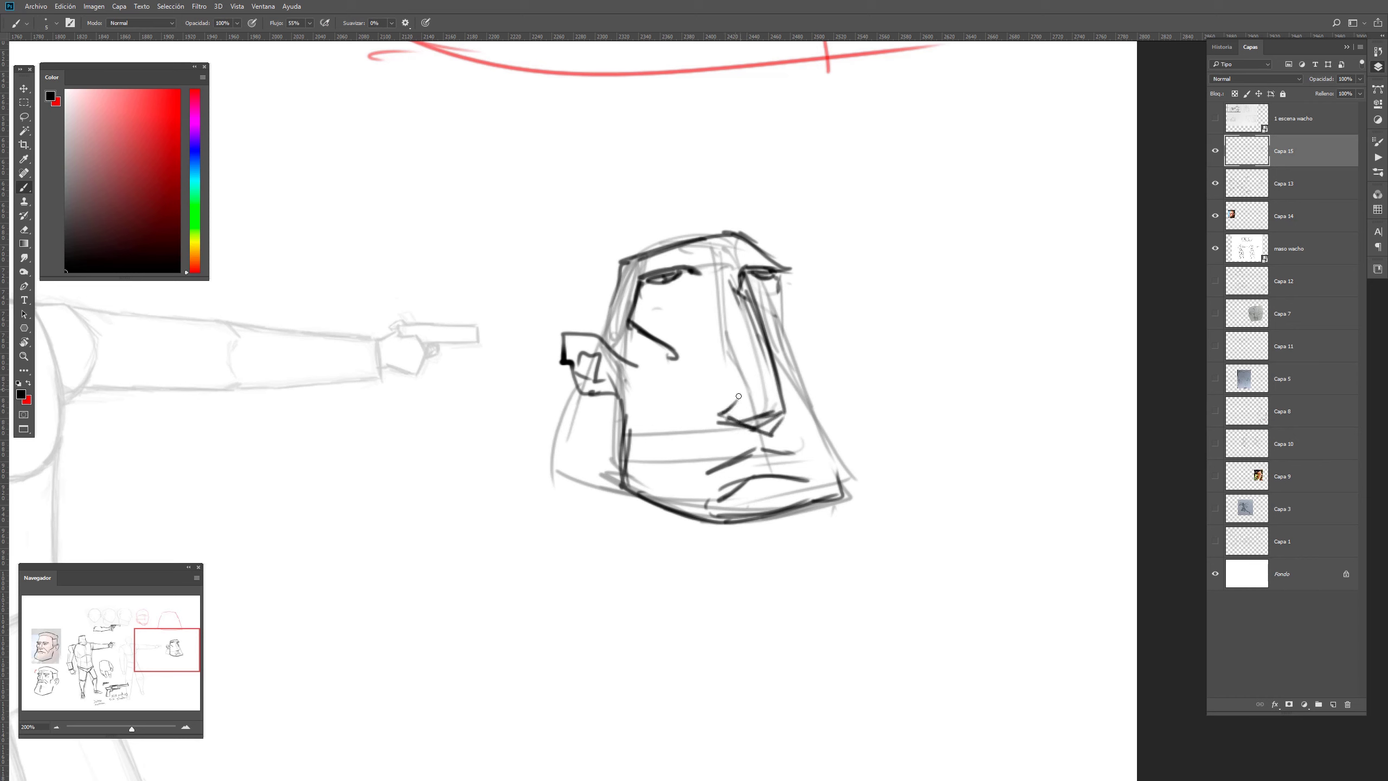
{"action": "left_click_drag", "start_coordinate": [706, 265], "coordinate": [731, 409]}
{"action": "left_click_drag", "start_coordinate": [736, 344], "coordinate": [720, 408]}
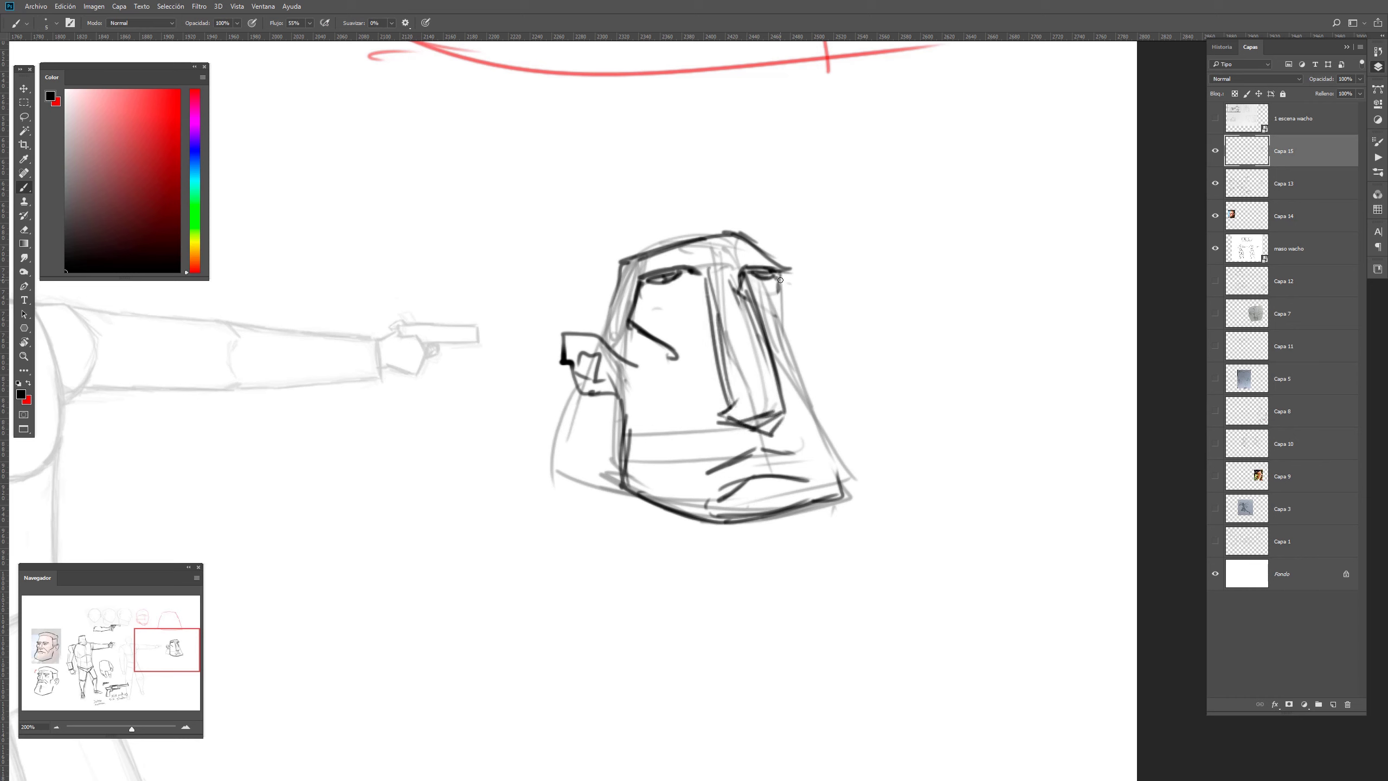
- Add strokes under both eyes and ink the right cheek, jaw and lower-left edge
{"action": "left_click_drag", "start_coordinate": [779, 275], "coordinate": [776, 300]}
{"action": "left_click_drag", "start_coordinate": [646, 290], "coordinate": [669, 303]}
{"action": "left_click_drag", "start_coordinate": [663, 296], "coordinate": [676, 310]}
{"action": "left_click_drag", "start_coordinate": [783, 270], "coordinate": [818, 438]}
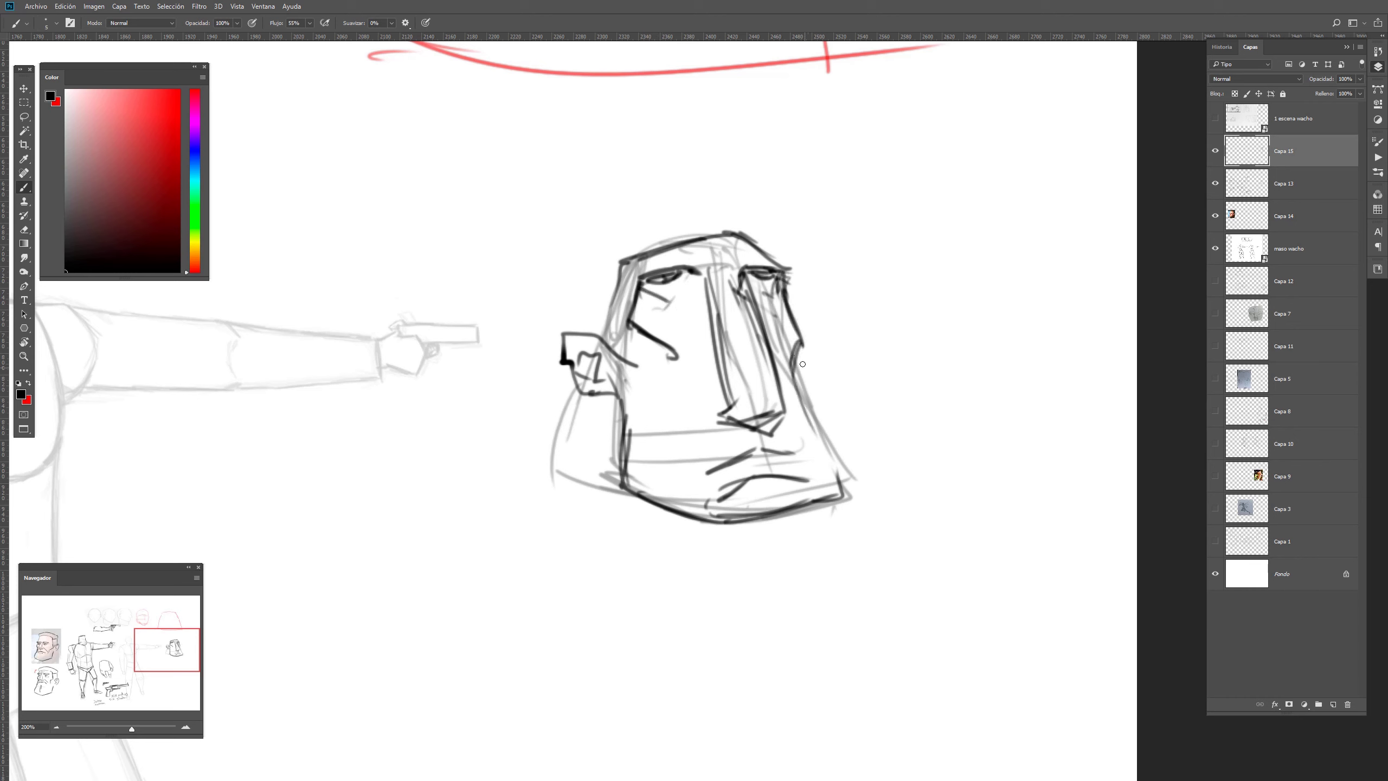
{"action": "left_click_drag", "start_coordinate": [792, 354], "coordinate": [848, 480]}
{"action": "left_click_drag", "start_coordinate": [613, 395], "coordinate": [590, 440]}
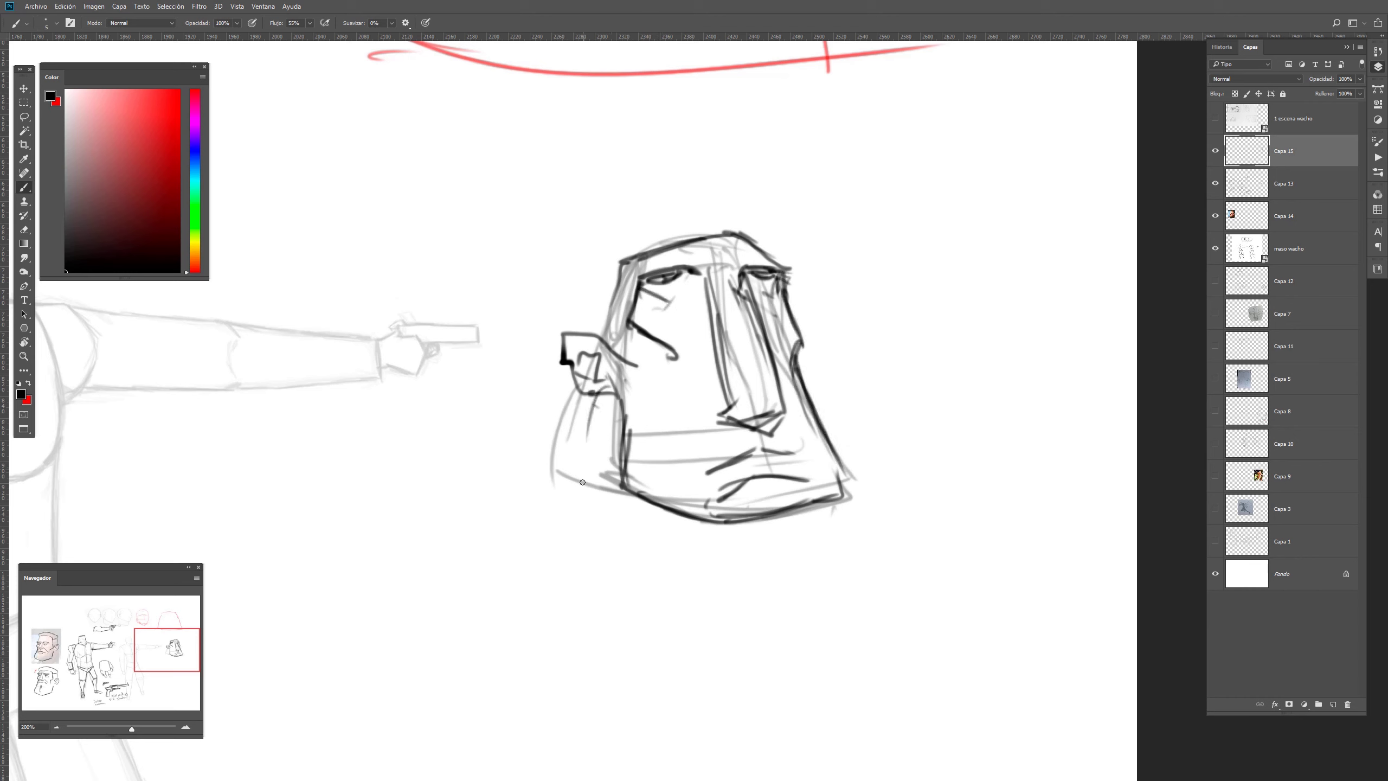
- Redraw the ear as a diagonal line and add a short mark below the jaw corner
{"action": "key", "text": "ctrl+z"}
{"action": "left_click_drag", "start_coordinate": [593, 394], "coordinate": [589, 482]}
{"action": "key", "text": "ctrl+z"}
{"action": "left_click_drag", "start_coordinate": [594, 393], "coordinate": [563, 506]}
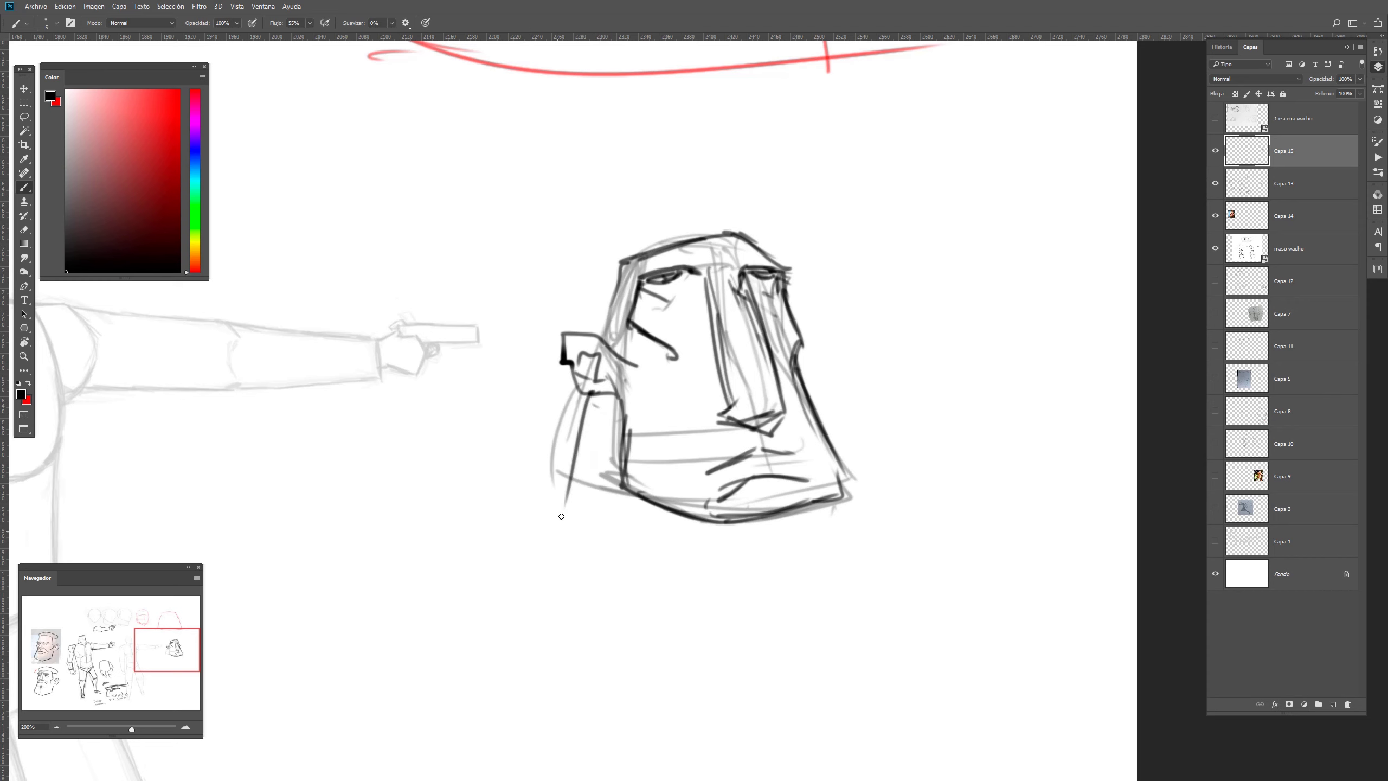
{"action": "left_click_drag", "start_coordinate": [817, 515], "coordinate": [822, 530]}
{"action": "left_click_drag", "start_coordinate": [638, 378], "coordinate": [990, 236]}
- Zoom in on the faint gunman figure and brush dark ellipses around its neck and both shoulders
{"action": "key", "text": "z"}
{"action": "left_click", "coordinate": [939, 386]}
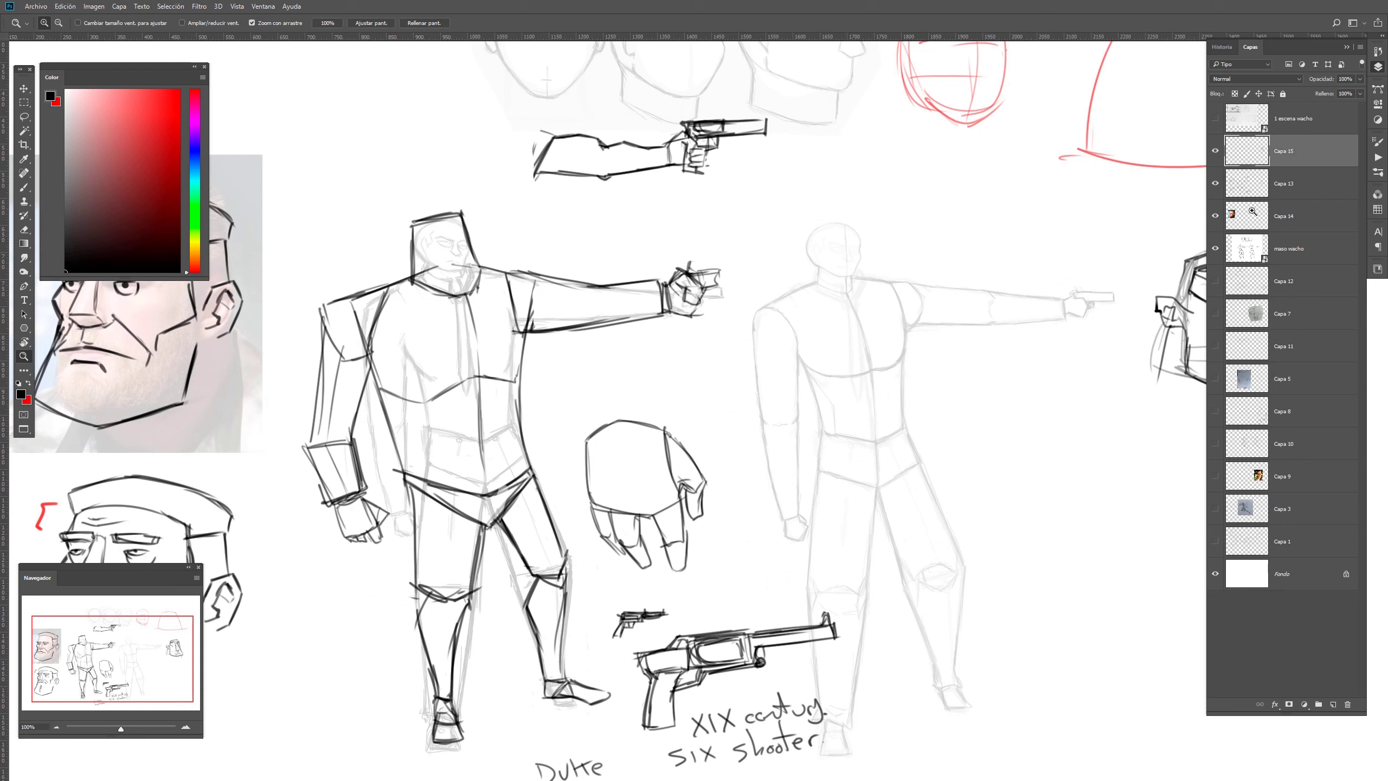
{"action": "left_click", "coordinate": [894, 250]}
{"action": "key", "text": "b"}
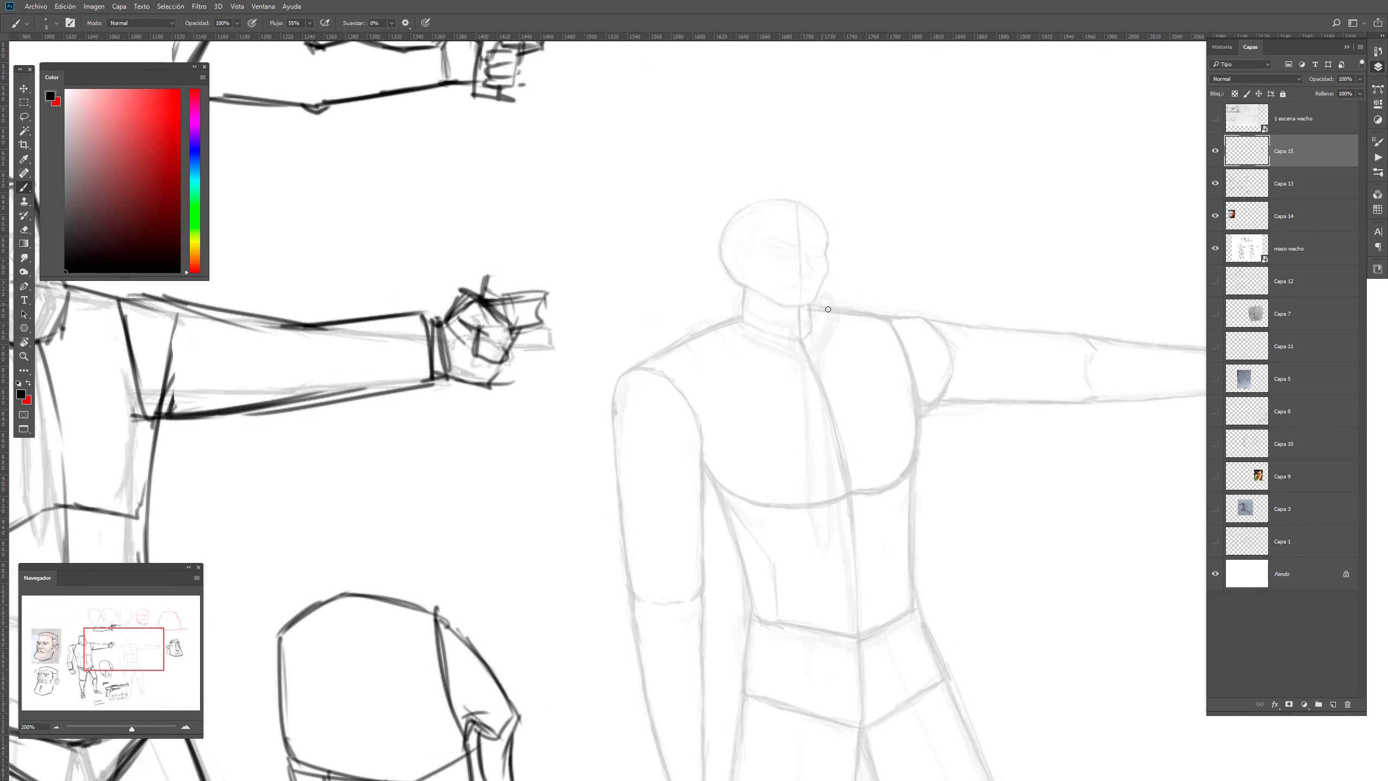
{"action": "mouse_move", "coordinate": [765, 273]}
{"action": "left_mouse_down"}
{"action": "mouse_move", "coordinate": [853, 290]}
{"action": "mouse_move", "coordinate": [765, 274]}
{"action": "left_mouse_up"}
{"action": "left_click_drag", "start_coordinate": [952, 288], "coordinate": [978, 298]}
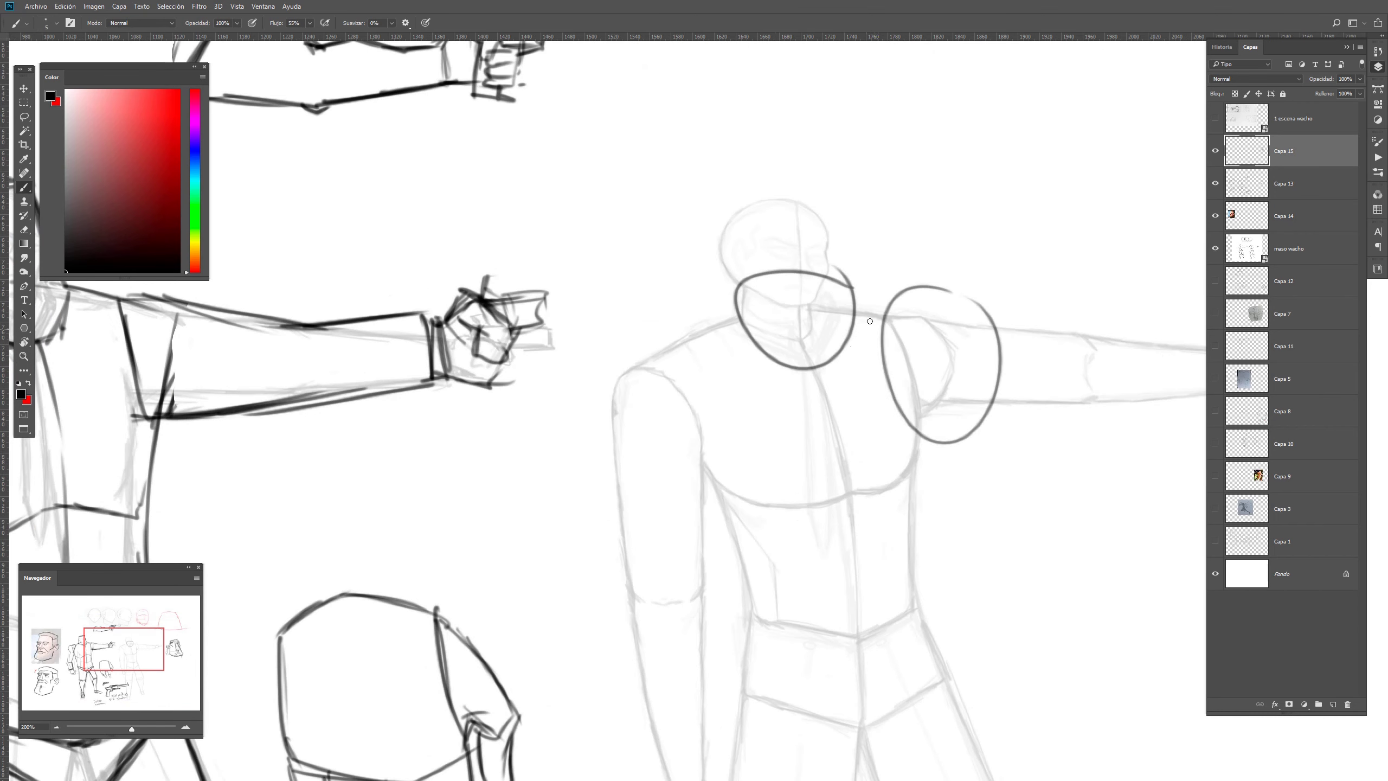
{"action": "mouse_move", "coordinate": [705, 364]}
{"action": "left_mouse_down"}
{"action": "mouse_move", "coordinate": [655, 348]}
{"action": "mouse_move", "coordinate": [699, 330]}
{"action": "left_mouse_up"}
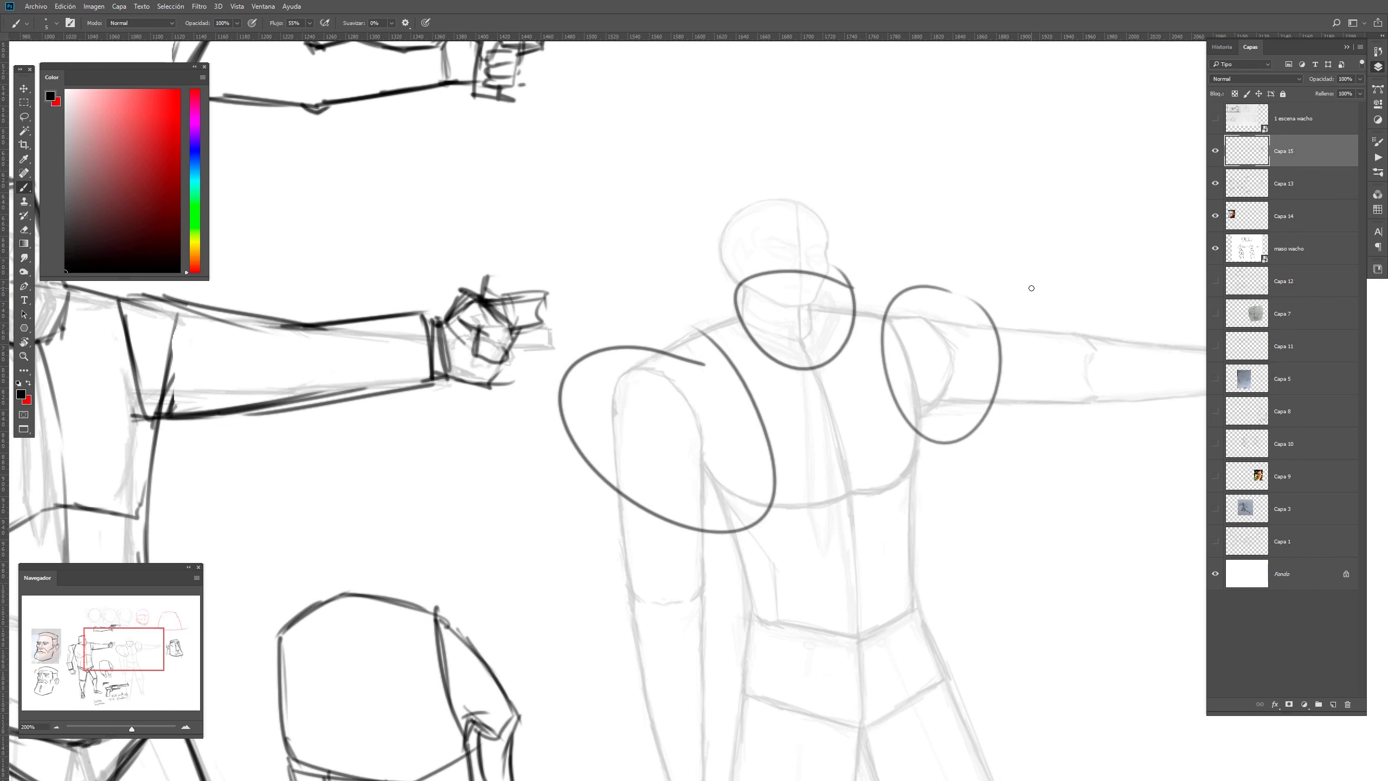
{"action": "left_click_drag", "start_coordinate": [921, 533], "coordinate": [817, 441]}
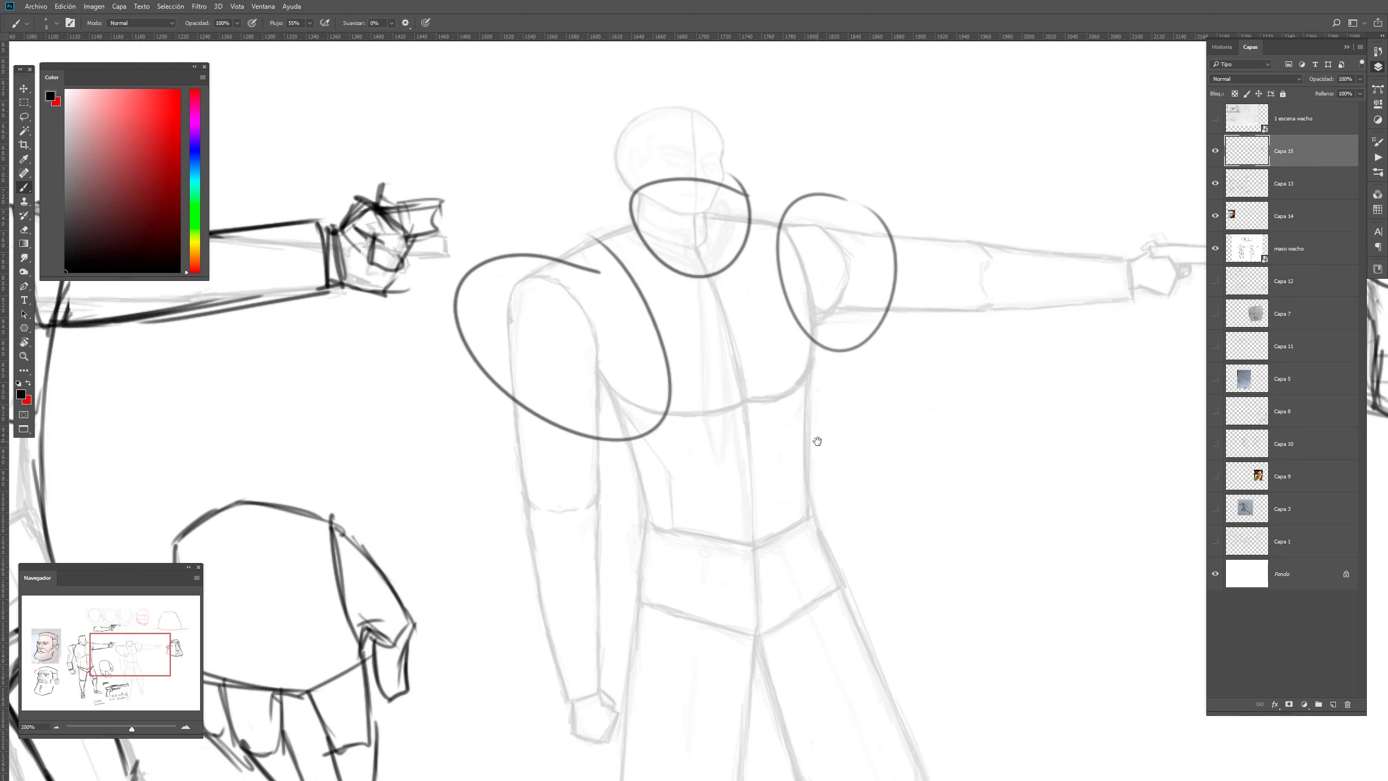
{"action": "left_click_drag", "start_coordinate": [832, 393], "coordinate": [831, 526]}
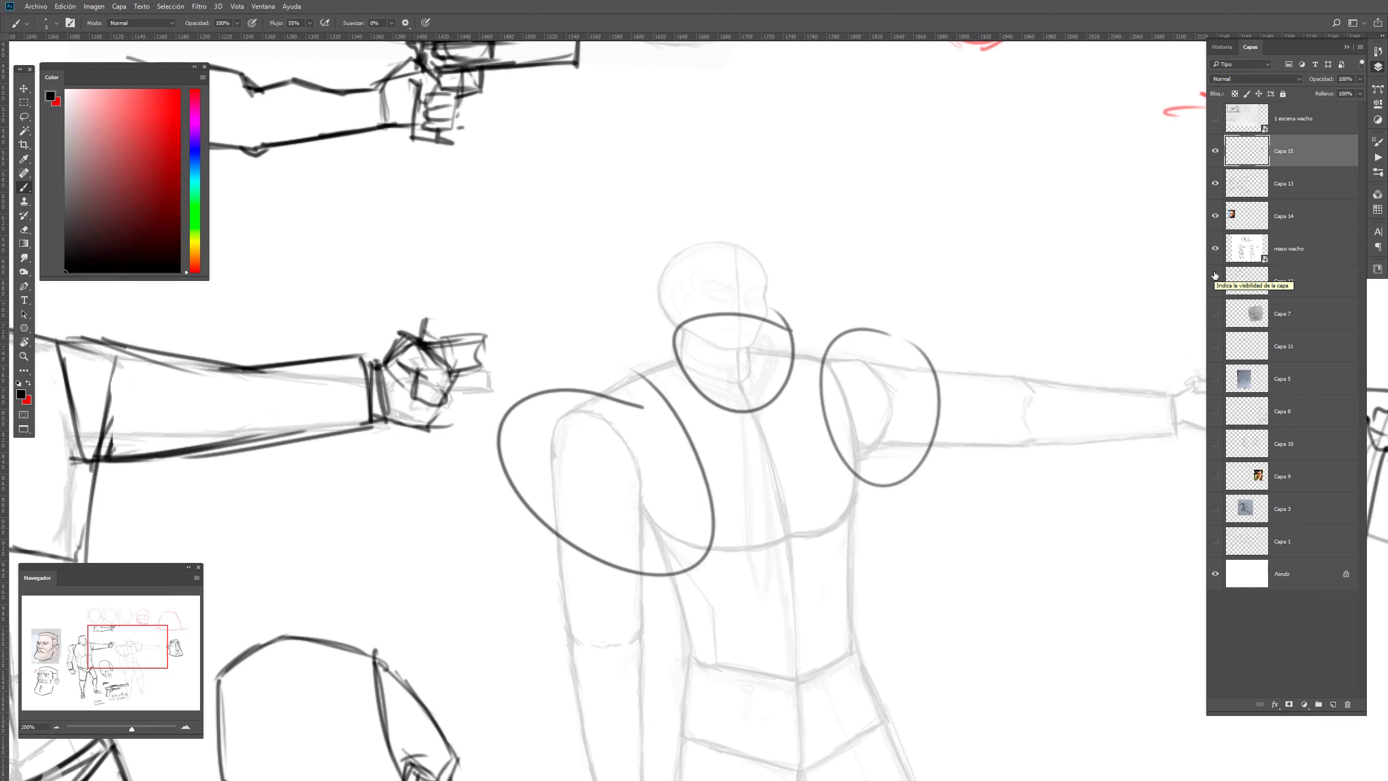
{"action": "mouse_move", "coordinate": [383, 295]}
{"action": "left_mouse_down"}
{"action": "mouse_move", "coordinate": [815, 282]}
{"action": "mouse_move", "coordinate": [892, 564]}
{"action": "left_mouse_up"}
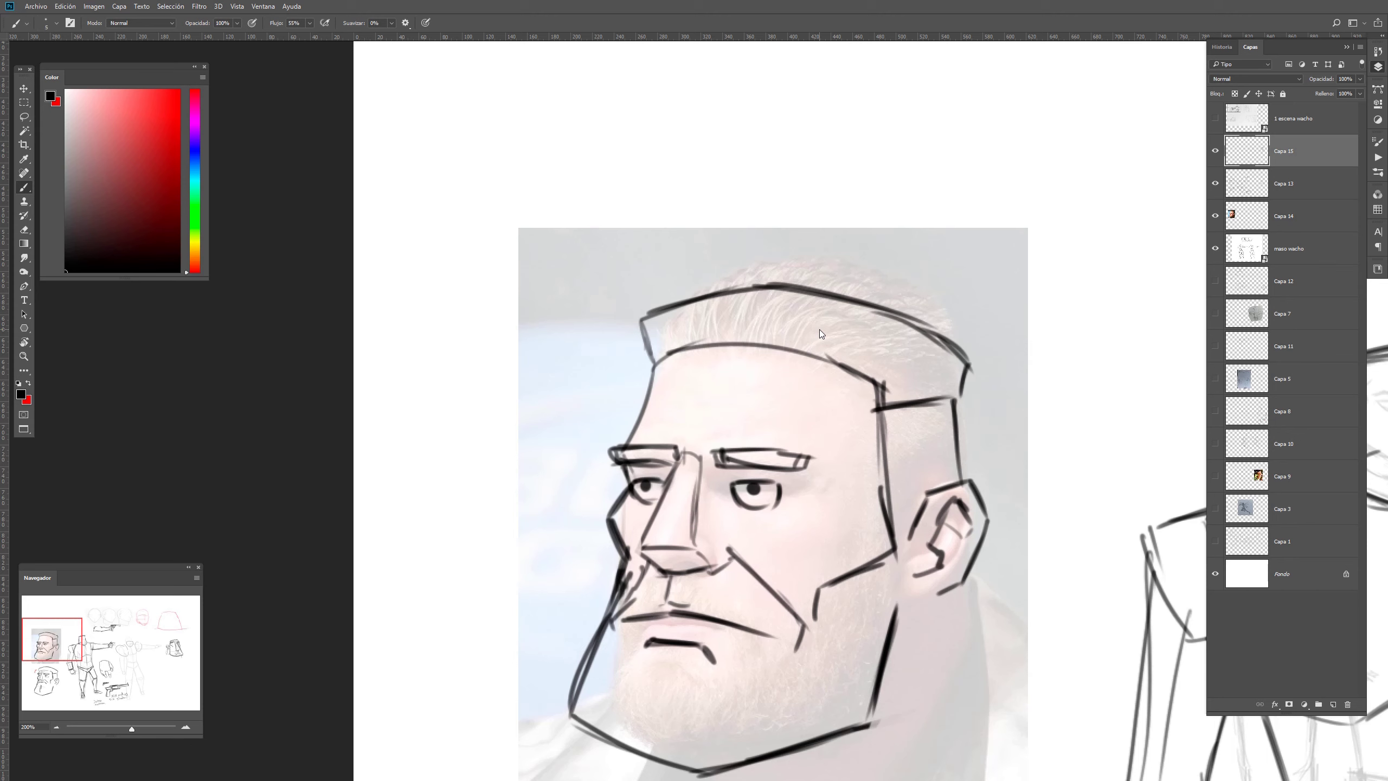
{"action": "mouse_move", "coordinate": [1053, 296]}
{"action": "left_mouse_down"}
{"action": "mouse_move", "coordinate": [939, 269]}
{"action": "mouse_move", "coordinate": [953, 270]}
{"action": "left_mouse_up"}
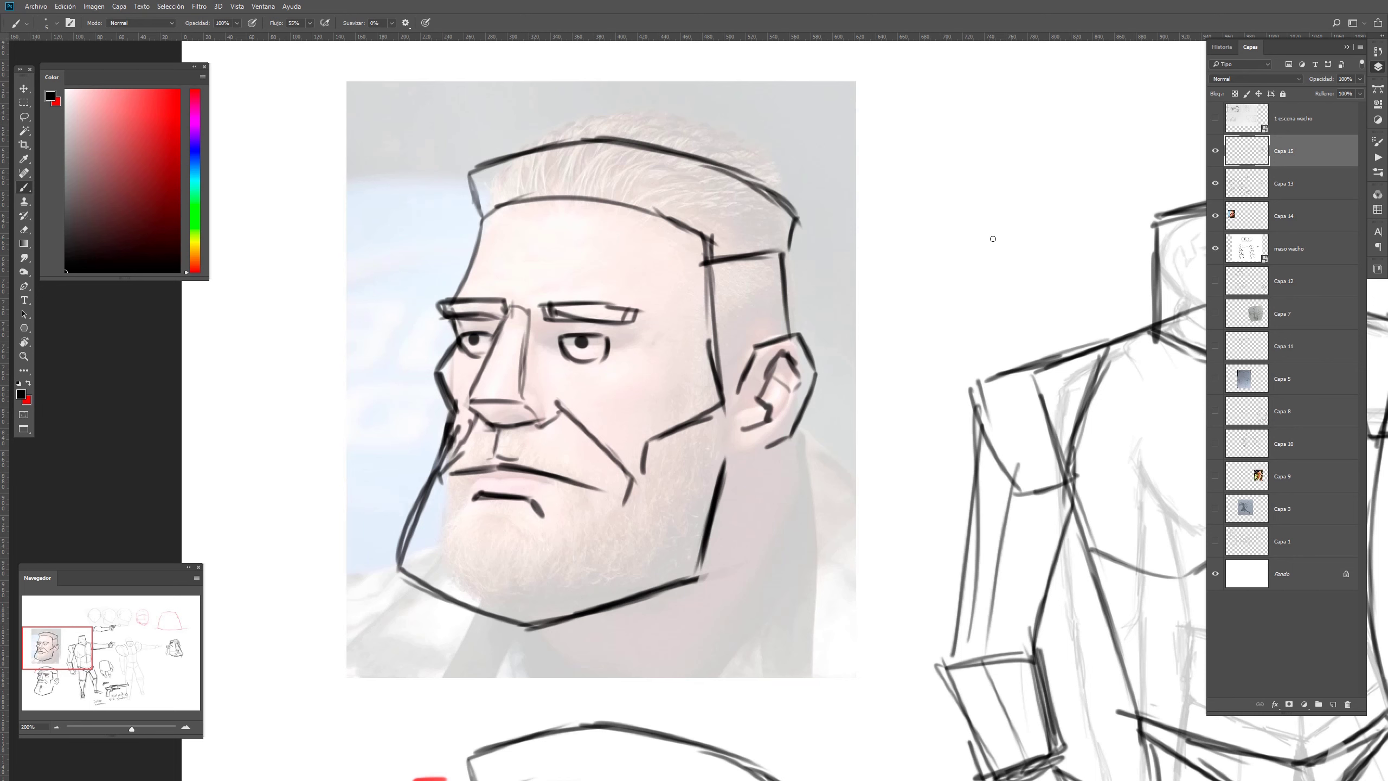
{"action": "key", "text": "z"}
{"action": "mouse_move", "coordinate": [678, 383]}
{"action": "left_mouse_down"}
{"action": "mouse_move", "coordinate": [557, 399]}
{"action": "mouse_move", "coordinate": [963, 437]}
{"action": "mouse_move", "coordinate": [1062, 487]}
{"action": "left_mouse_up"}
{"action": "key", "text": "b"}
{"action": "key", "text": "z"}
{"action": "mouse_move", "coordinate": [880, 507]}
{"action": "left_mouse_down"}
{"action": "mouse_move", "coordinate": [815, 492]}
{"action": "mouse_move", "coordinate": [818, 431]}
{"action": "left_mouse_up"}
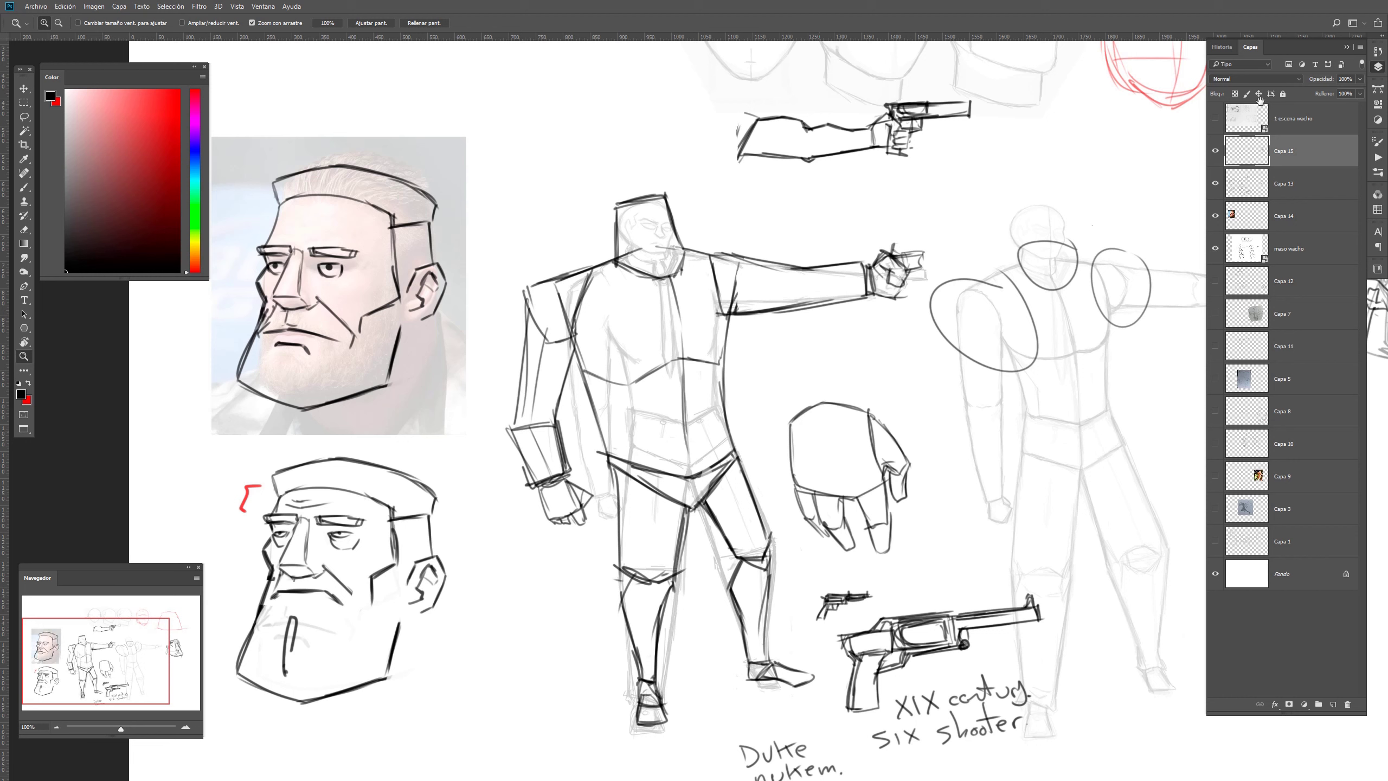
- On empty canvas, brush the top and both side outlines of a huge new torso
{"action": "left_click", "coordinate": [818, 430]}
{"action": "mouse_move", "coordinate": [964, 392]}
{"action": "left_mouse_down"}
{"action": "mouse_move", "coordinate": [670, 207]}
{"action": "mouse_move", "coordinate": [721, 332]}
{"action": "left_mouse_up"}
{"action": "key", "text": "b"}
{"action": "mouse_move", "coordinate": [548, 382]}
{"action": "left_mouse_down"}
{"action": "mouse_move", "coordinate": [551, 322]}
{"action": "mouse_move", "coordinate": [610, 259]}
{"action": "mouse_move", "coordinate": [629, 272]}
{"action": "mouse_move", "coordinate": [602, 270]}
{"action": "mouse_move", "coordinate": [828, 306]}
{"action": "mouse_move", "coordinate": [771, 289]}
{"action": "mouse_move", "coordinate": [853, 339]}
{"action": "mouse_move", "coordinate": [845, 379]}
{"action": "mouse_move", "coordinate": [855, 335]}
{"action": "mouse_move", "coordinate": [769, 490]}
{"action": "left_mouse_up"}
{"action": "mouse_move", "coordinate": [574, 300]}
{"action": "left_mouse_down"}
{"action": "mouse_move", "coordinate": [537, 369]}
{"action": "mouse_move", "coordinate": [561, 520]}
{"action": "left_mouse_up"}
{"action": "left_click_drag", "start_coordinate": [548, 402], "coordinate": [581, 549]}
{"action": "left_click_drag", "start_coordinate": [556, 461], "coordinate": [563, 522]}
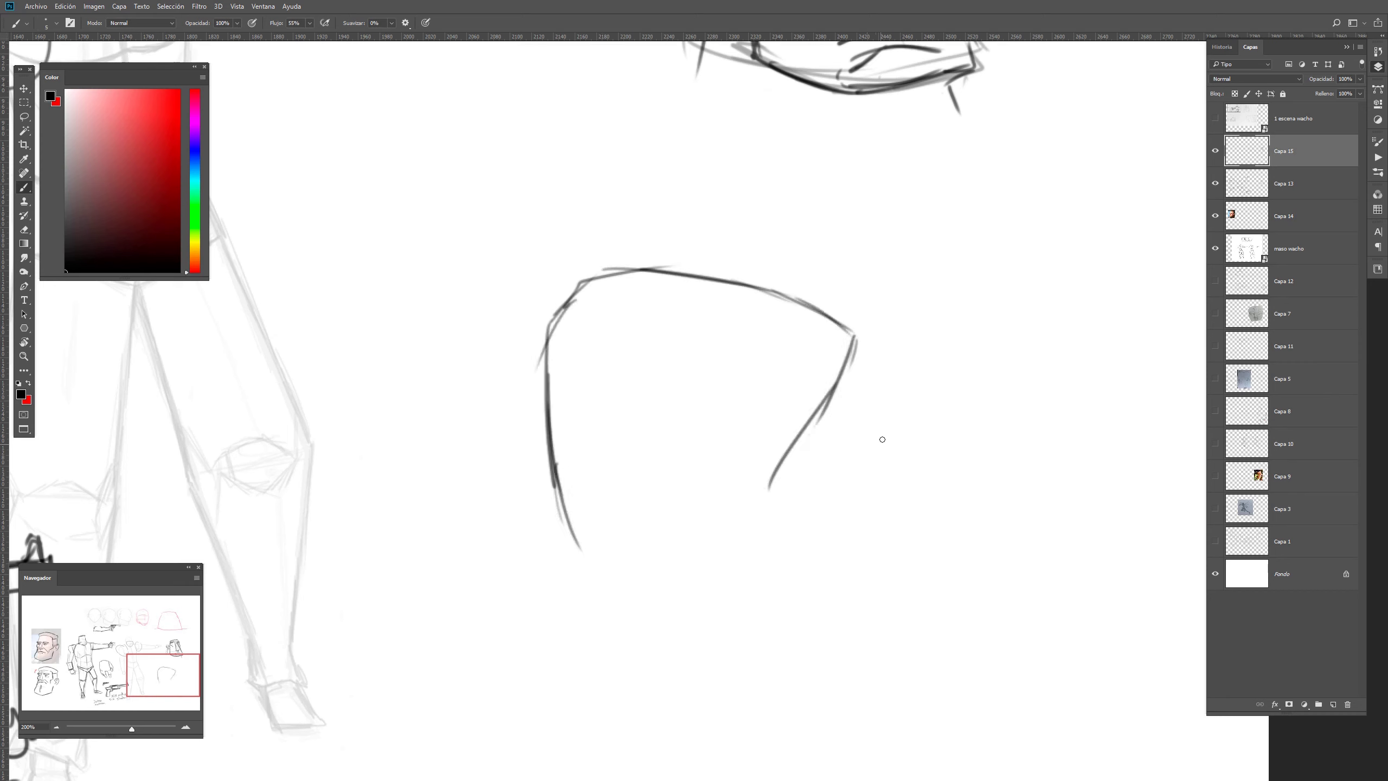
{"action": "left_click_drag", "start_coordinate": [846, 369], "coordinate": [797, 469]}
{"action": "left_click_drag", "start_coordinate": [821, 409], "coordinate": [762, 513]}
{"action": "mouse_move", "coordinate": [791, 456]}
{"action": "left_mouse_down"}
{"action": "mouse_move", "coordinate": [757, 509]}
{"action": "mouse_move", "coordinate": [746, 563]}
{"action": "left_mouse_up"}
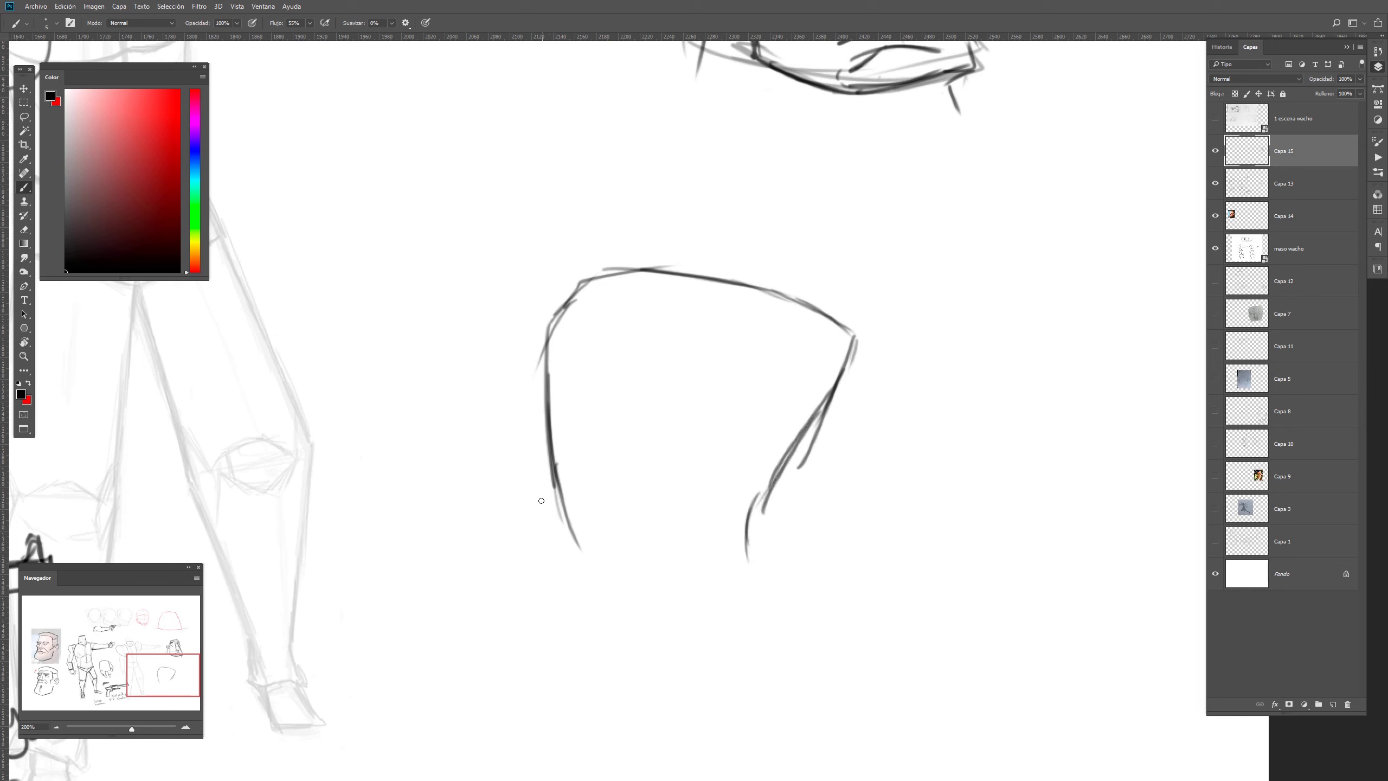
- Extend the torso's sides further down and close off the bottom of the body
{"action": "mouse_move", "coordinate": [546, 467]}
{"action": "left_mouse_down"}
{"action": "mouse_move", "coordinate": [573, 519]}
{"action": "mouse_move", "coordinate": [576, 600]}
{"action": "mouse_move", "coordinate": [591, 601]}
{"action": "left_mouse_up"}
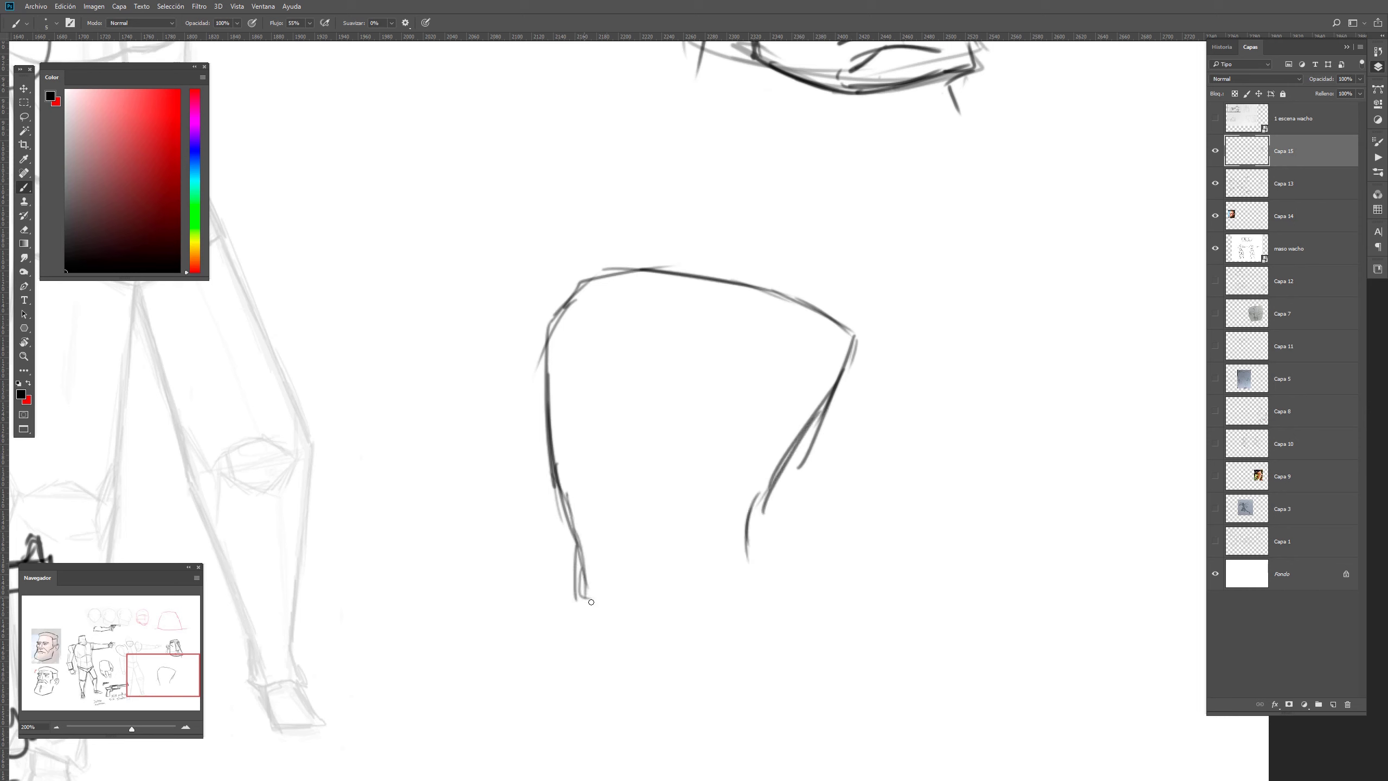
{"action": "left_click_drag", "start_coordinate": [787, 469], "coordinate": [731, 551]}
{"action": "left_click_drag", "start_coordinate": [754, 505], "coordinate": [732, 554]}
{"action": "mouse_move", "coordinate": [736, 528]}
{"action": "left_mouse_down"}
{"action": "mouse_move", "coordinate": [740, 559]}
{"action": "mouse_move", "coordinate": [764, 612]}
{"action": "left_mouse_up"}
{"action": "left_click_drag", "start_coordinate": [749, 619], "coordinate": [741, 628]}
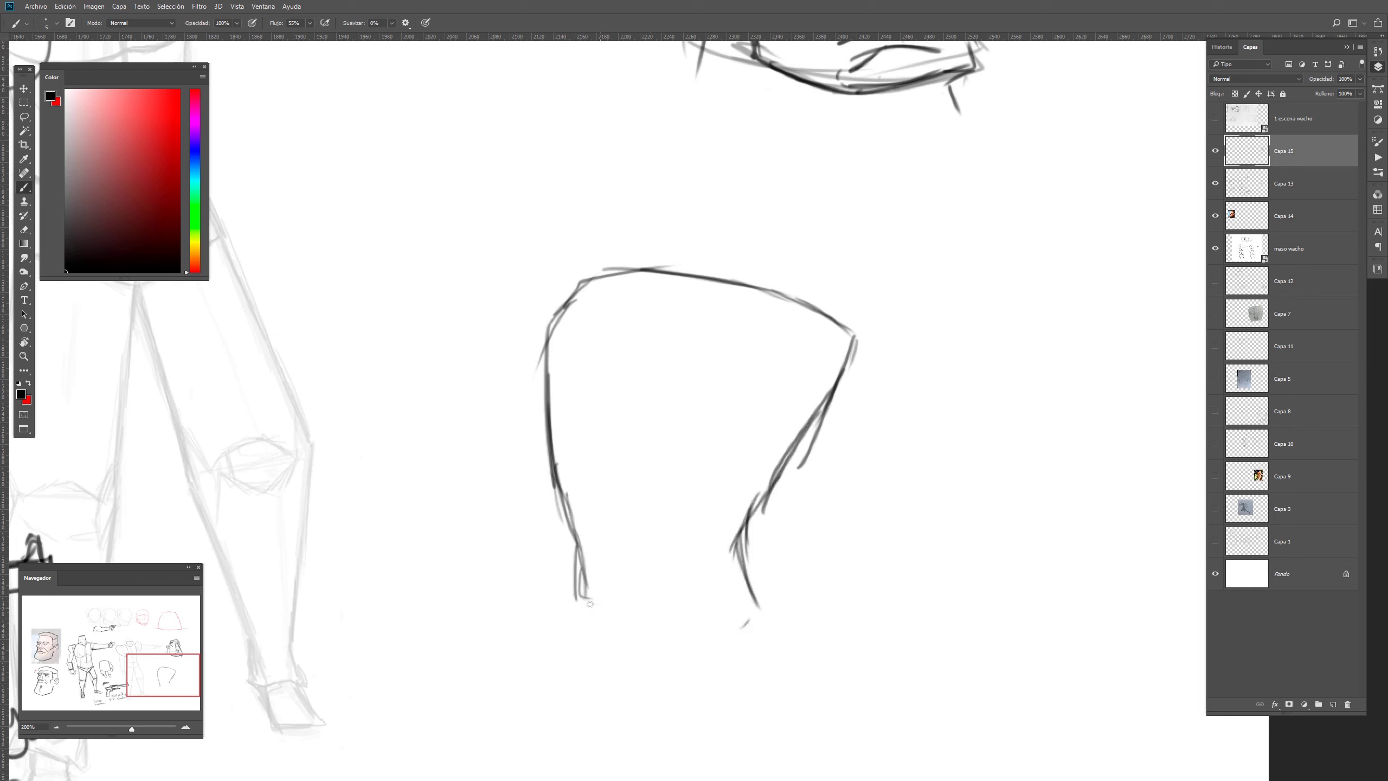
{"action": "mouse_move", "coordinate": [582, 571]}
{"action": "left_mouse_down"}
{"action": "mouse_move", "coordinate": [580, 619]}
{"action": "mouse_move", "coordinate": [716, 633]}
{"action": "left_mouse_up"}
{"action": "mouse_move", "coordinate": [580, 610]}
{"action": "left_mouse_down"}
{"action": "mouse_move", "coordinate": [718, 633]}
{"action": "mouse_move", "coordinate": [763, 609]}
{"action": "left_mouse_up"}
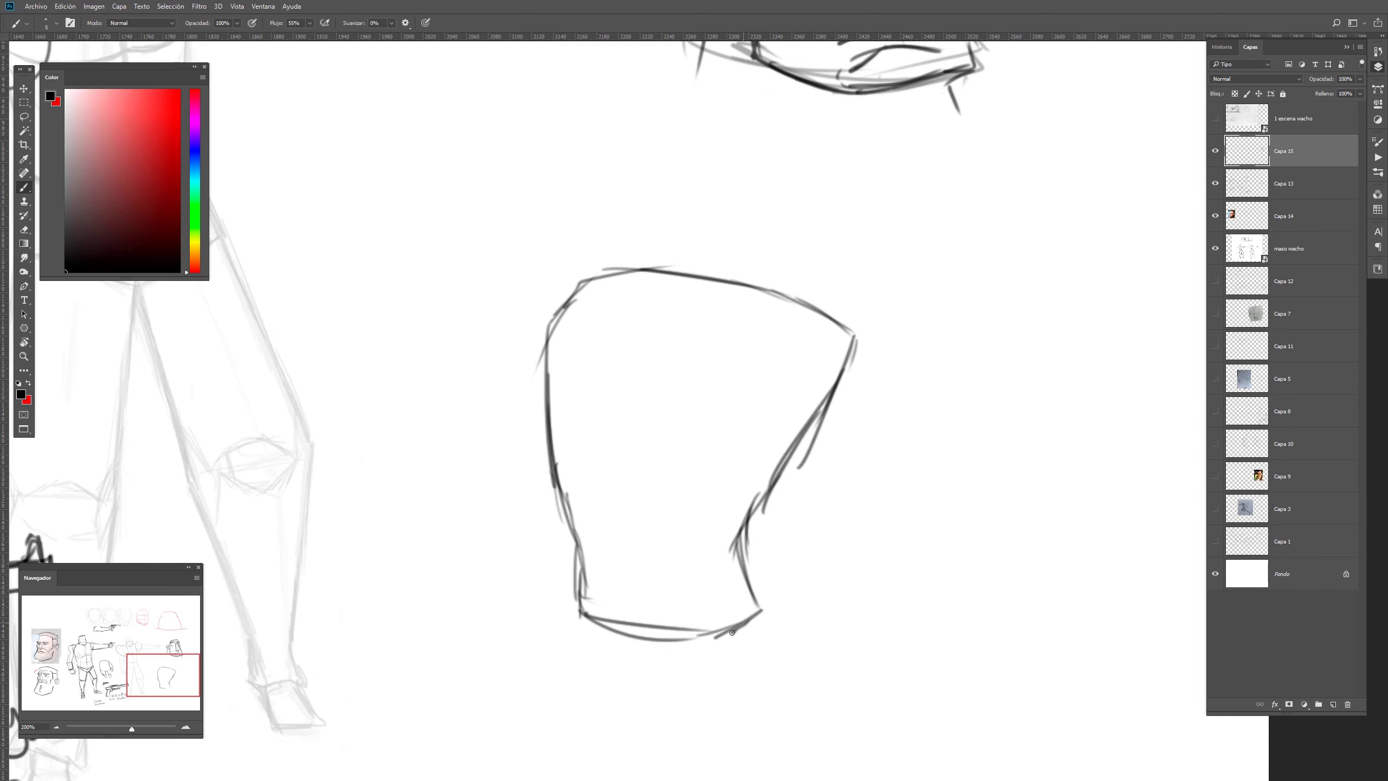
{"action": "mouse_move", "coordinate": [748, 540]}
{"action": "left_mouse_down"}
{"action": "mouse_move", "coordinate": [761, 608]}
{"action": "mouse_move", "coordinate": [812, 431]}
{"action": "mouse_move", "coordinate": [792, 394]}
{"action": "left_mouse_up"}
- Sketch two short legs with shins and feet beneath the torso
{"action": "left_click_drag", "start_coordinate": [744, 433], "coordinate": [787, 466]}
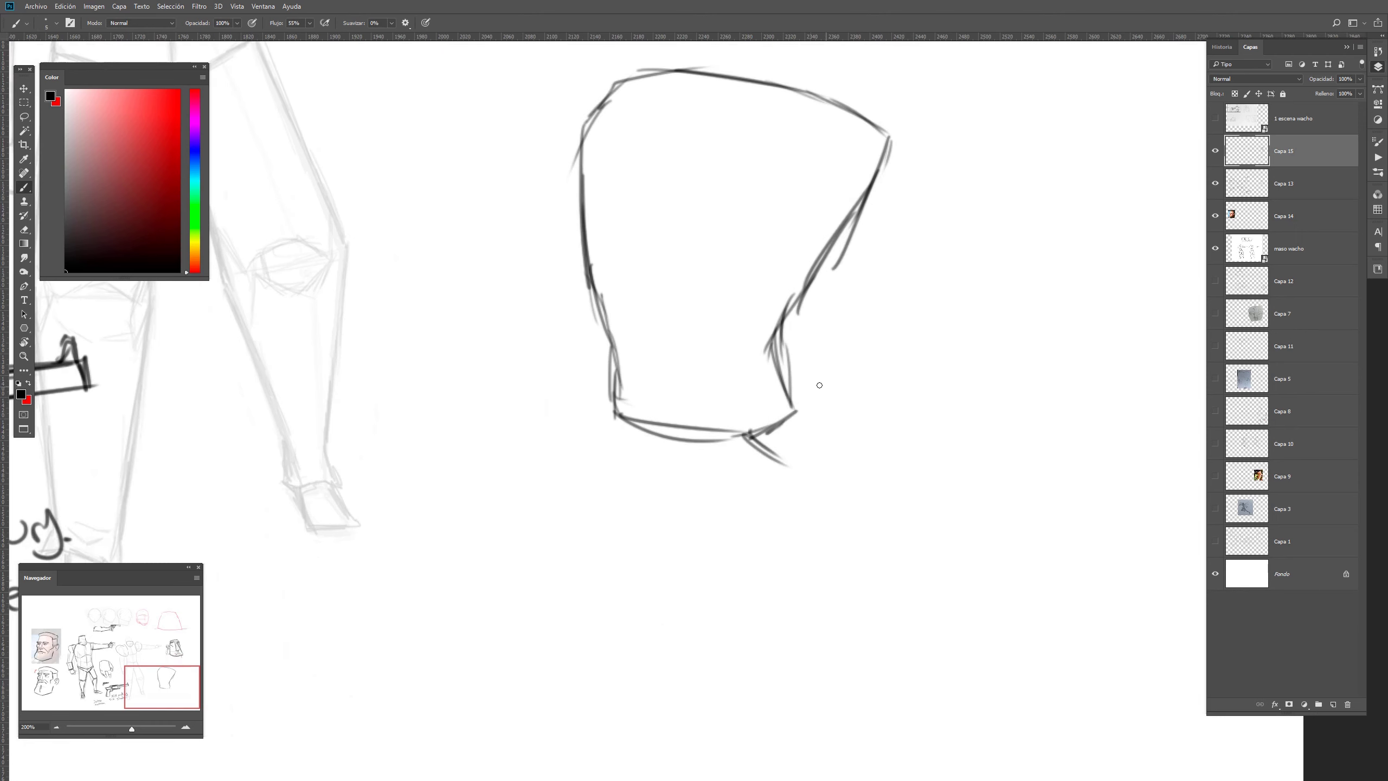
{"action": "mouse_move", "coordinate": [786, 362]}
{"action": "left_mouse_down"}
{"action": "mouse_move", "coordinate": [817, 407]}
{"action": "mouse_move", "coordinate": [815, 467]}
{"action": "mouse_move", "coordinate": [792, 475]}
{"action": "left_mouse_up"}
{"action": "left_click_drag", "start_coordinate": [746, 443], "coordinate": [773, 472]}
{"action": "mouse_move", "coordinate": [840, 453]}
{"action": "left_mouse_down"}
{"action": "mouse_move", "coordinate": [788, 522]}
{"action": "mouse_move", "coordinate": [809, 531]}
{"action": "left_mouse_up"}
{"action": "left_click_drag", "start_coordinate": [650, 415], "coordinate": [664, 469]}
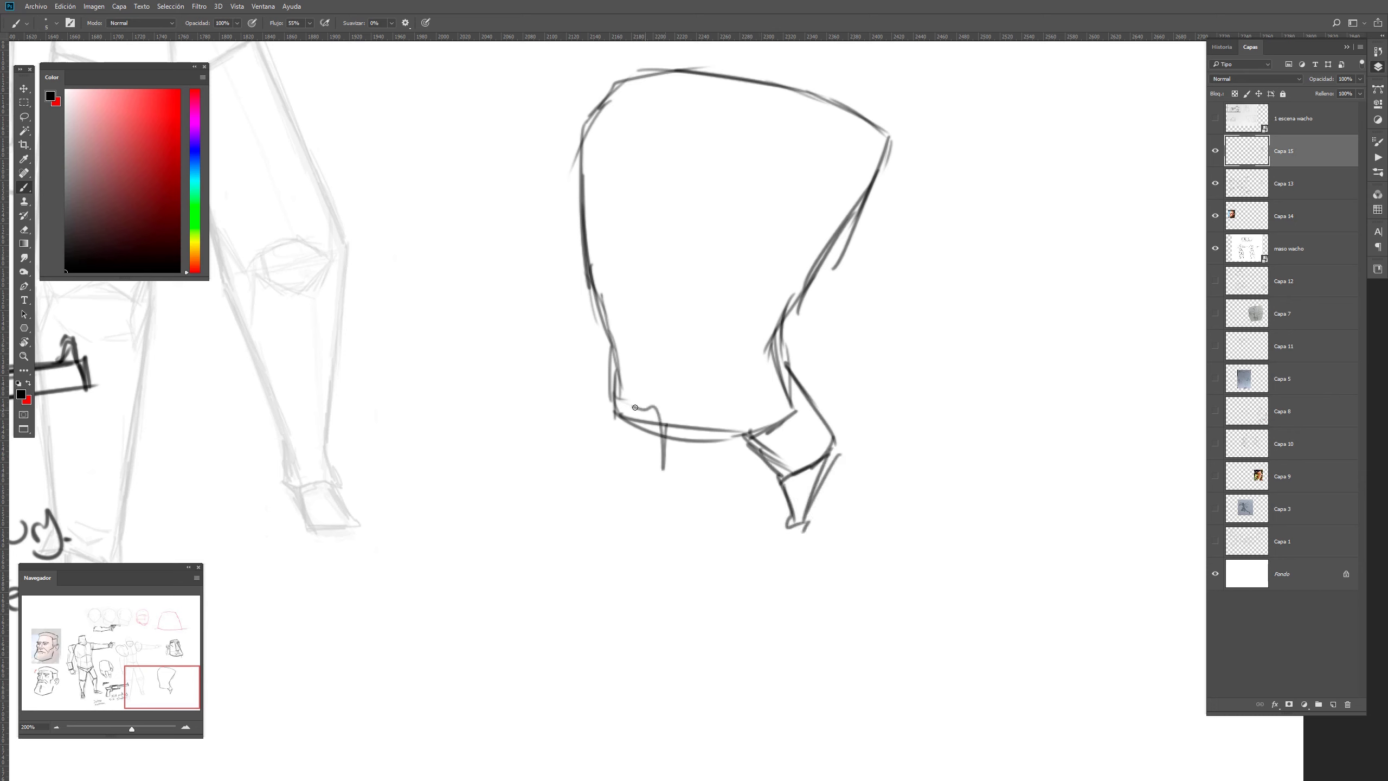
{"action": "left_click_drag", "start_coordinate": [610, 398], "coordinate": [695, 441]}
{"action": "left_click_drag", "start_coordinate": [694, 443], "coordinate": [658, 493]}
{"action": "mouse_move", "coordinate": [612, 407]}
{"action": "left_mouse_down"}
{"action": "mouse_move", "coordinate": [662, 423]}
{"action": "mouse_move", "coordinate": [644, 502]}
{"action": "mouse_move", "coordinate": [672, 486]}
{"action": "left_mouse_up"}
{"action": "mouse_move", "coordinate": [695, 447]}
{"action": "left_mouse_down"}
{"action": "mouse_move", "coordinate": [649, 517]}
{"action": "mouse_move", "coordinate": [623, 524]}
{"action": "left_mouse_up"}
{"action": "mouse_move", "coordinate": [628, 498]}
{"action": "left_mouse_down"}
{"action": "mouse_move", "coordinate": [602, 529]}
{"action": "mouse_move", "coordinate": [617, 545]}
{"action": "left_mouse_up"}
{"action": "mouse_move", "coordinate": [639, 514]}
{"action": "left_mouse_down"}
{"action": "mouse_move", "coordinate": [612, 544]}
{"action": "mouse_move", "coordinate": [631, 567]}
{"action": "left_mouse_up"}
{"action": "left_click_drag", "start_coordinate": [799, 523], "coordinate": [823, 533]}
- Outline the upper body contour and a rounded head on the shoulders, darkening its right side
{"action": "scroll", "coordinate": [908, 301], "scroll_direction": "up", "scroll_amount": 3}
{"action": "scroll", "coordinate": [908, 301], "scroll_direction": "right", "scroll_amount": 1}
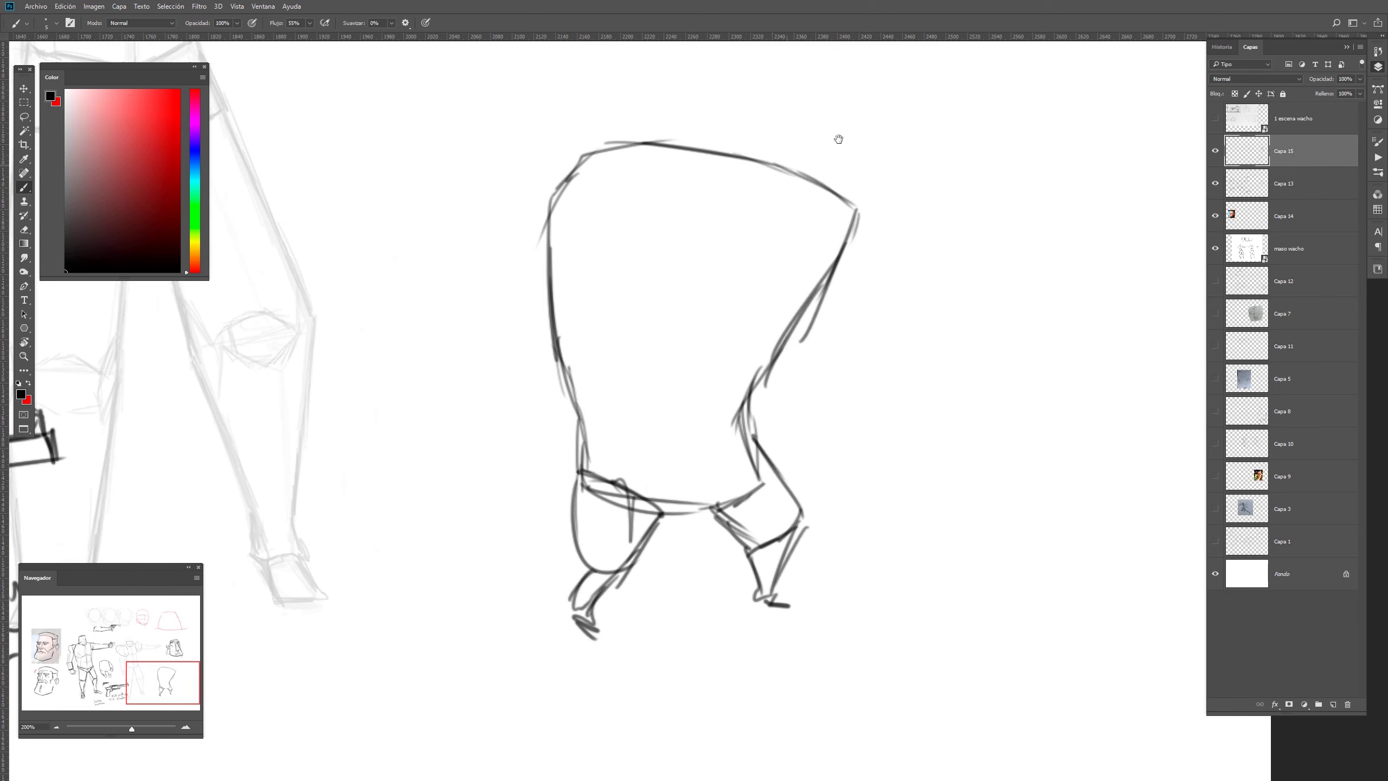
{"action": "scroll", "coordinate": [624, 180], "scroll_direction": "up", "scroll_amount": 2}
{"action": "mouse_move", "coordinate": [657, 196]}
{"action": "left_mouse_down"}
{"action": "mouse_move", "coordinate": [734, 276]}
{"action": "mouse_move", "coordinate": [795, 294]}
{"action": "mouse_move", "coordinate": [836, 276]}
{"action": "mouse_move", "coordinate": [856, 246]}
{"action": "mouse_move", "coordinate": [673, 181]}
{"action": "mouse_move", "coordinate": [757, 268]}
{"action": "left_mouse_up"}
{"action": "mouse_move", "coordinate": [858, 250]}
{"action": "left_mouse_down"}
{"action": "mouse_move", "coordinate": [774, 176]}
{"action": "mouse_move", "coordinate": [682, 181]}
{"action": "mouse_move", "coordinate": [726, 164]}
{"action": "mouse_move", "coordinate": [831, 189]}
{"action": "left_mouse_up"}
{"action": "mouse_move", "coordinate": [735, 164]}
{"action": "left_mouse_down"}
{"action": "mouse_move", "coordinate": [792, 235]}
{"action": "mouse_move", "coordinate": [814, 235]}
{"action": "left_mouse_up"}
{"action": "mouse_move", "coordinate": [845, 195]}
{"action": "left_mouse_down"}
{"action": "mouse_move", "coordinate": [815, 226]}
{"action": "mouse_move", "coordinate": [776, 235]}
{"action": "mouse_move", "coordinate": [746, 147]}
{"action": "mouse_move", "coordinate": [850, 159]}
{"action": "mouse_move", "coordinate": [817, 219]}
{"action": "left_mouse_up"}
{"action": "mouse_move", "coordinate": [746, 148]}
{"action": "left_mouse_down"}
{"action": "mouse_move", "coordinate": [765, 146]}
{"action": "mouse_move", "coordinate": [710, 210]}
{"action": "mouse_move", "coordinate": [729, 237]}
{"action": "mouse_move", "coordinate": [765, 263]}
{"action": "mouse_move", "coordinate": [822, 244]}
{"action": "left_mouse_up"}
{"action": "left_click_drag", "start_coordinate": [852, 160], "coordinate": [823, 242]}
{"action": "mouse_move", "coordinate": [790, 238]}
{"action": "left_mouse_down"}
{"action": "mouse_move", "coordinate": [828, 247]}
{"action": "mouse_move", "coordinate": [823, 363]}
{"action": "left_mouse_up"}
- Draw the right shoulder and hanging right arm ending in a flat block
{"action": "left_click_drag", "start_coordinate": [886, 253], "coordinate": [883, 333]}
{"action": "left_click_drag", "start_coordinate": [869, 249], "coordinate": [877, 396]}
{"action": "left_click_drag", "start_coordinate": [866, 299], "coordinate": [799, 438]}
{"action": "left_click_drag", "start_coordinate": [874, 345], "coordinate": [872, 401]}
{"action": "mouse_move", "coordinate": [871, 389]}
{"action": "left_mouse_down"}
{"action": "mouse_move", "coordinate": [814, 438]}
{"action": "mouse_move", "coordinate": [830, 459]}
{"action": "left_mouse_up"}
{"action": "mouse_move", "coordinate": [831, 459]}
{"action": "left_mouse_down"}
{"action": "mouse_move", "coordinate": [885, 405]}
{"action": "mouse_move", "coordinate": [985, 410]}
{"action": "left_mouse_up"}
{"action": "mouse_move", "coordinate": [984, 407]}
{"action": "left_mouse_down"}
{"action": "mouse_move", "coordinate": [824, 448]}
{"action": "mouse_move", "coordinate": [929, 473]}
{"action": "left_mouse_up"}
{"action": "left_click_drag", "start_coordinate": [929, 442], "coordinate": [968, 418]}
{"action": "left_click_drag", "start_coordinate": [904, 405], "coordinate": [973, 408]}
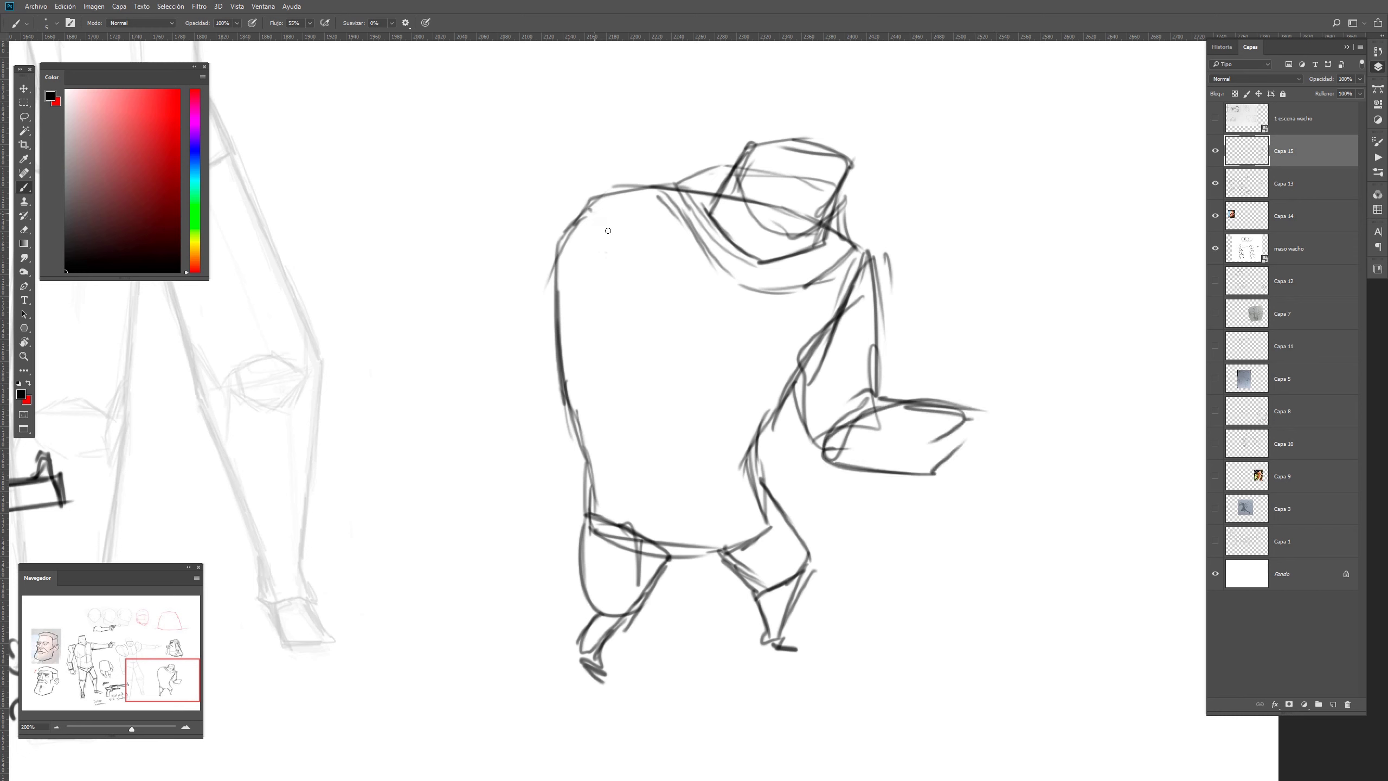
- Draw the raised blocky upper left arm
{"action": "left_click_drag", "start_coordinate": [595, 198], "coordinate": [588, 290]}
{"action": "left_click_drag", "start_coordinate": [593, 197], "coordinate": [472, 267]}
{"action": "left_click_drag", "start_coordinate": [552, 223], "coordinate": [473, 275]}
{"action": "mouse_move", "coordinate": [570, 262]}
{"action": "left_mouse_down"}
{"action": "mouse_move", "coordinate": [455, 309]}
{"action": "mouse_move", "coordinate": [554, 341]}
{"action": "left_mouse_up"}
{"action": "left_click_drag", "start_coordinate": [559, 333], "coordinate": [468, 354]}
{"action": "left_click_drag", "start_coordinate": [463, 292], "coordinate": [446, 350]}
{"action": "left_click_drag", "start_coordinate": [461, 350], "coordinate": [528, 345]}
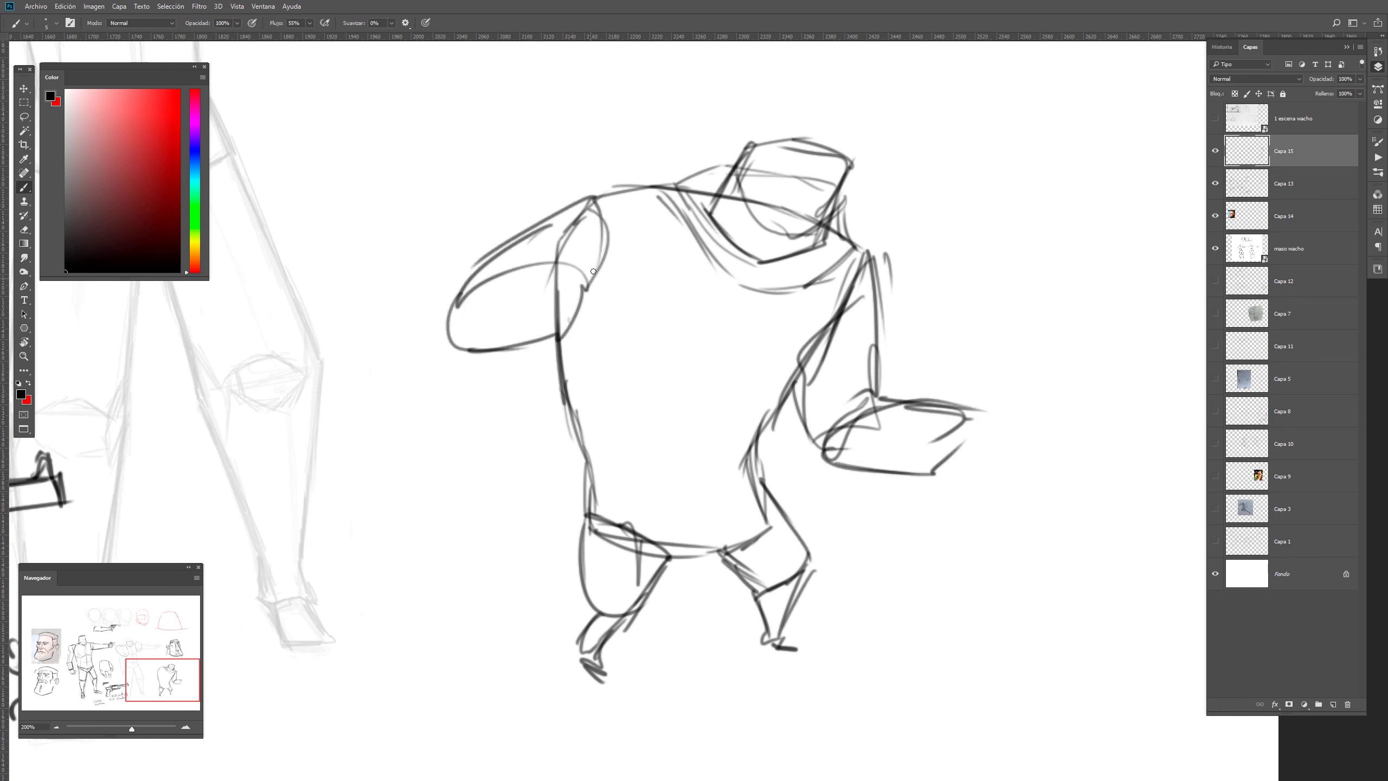
- Extend the left arm into a boxy forearm
{"action": "mouse_move", "coordinate": [592, 249]}
{"action": "left_mouse_down"}
{"action": "mouse_move", "coordinate": [562, 335]}
{"action": "mouse_move", "coordinate": [501, 350]}
{"action": "left_mouse_up"}
{"action": "mouse_move", "coordinate": [469, 323]}
{"action": "left_mouse_down"}
{"action": "mouse_move", "coordinate": [411, 377]}
{"action": "mouse_move", "coordinate": [489, 352]}
{"action": "left_mouse_up"}
{"action": "mouse_move", "coordinate": [485, 350]}
{"action": "left_mouse_down"}
{"action": "mouse_move", "coordinate": [473, 412]}
{"action": "mouse_move", "coordinate": [437, 309]}
{"action": "left_mouse_up"}
{"action": "left_click_drag", "start_coordinate": [453, 310], "coordinate": [383, 427]}
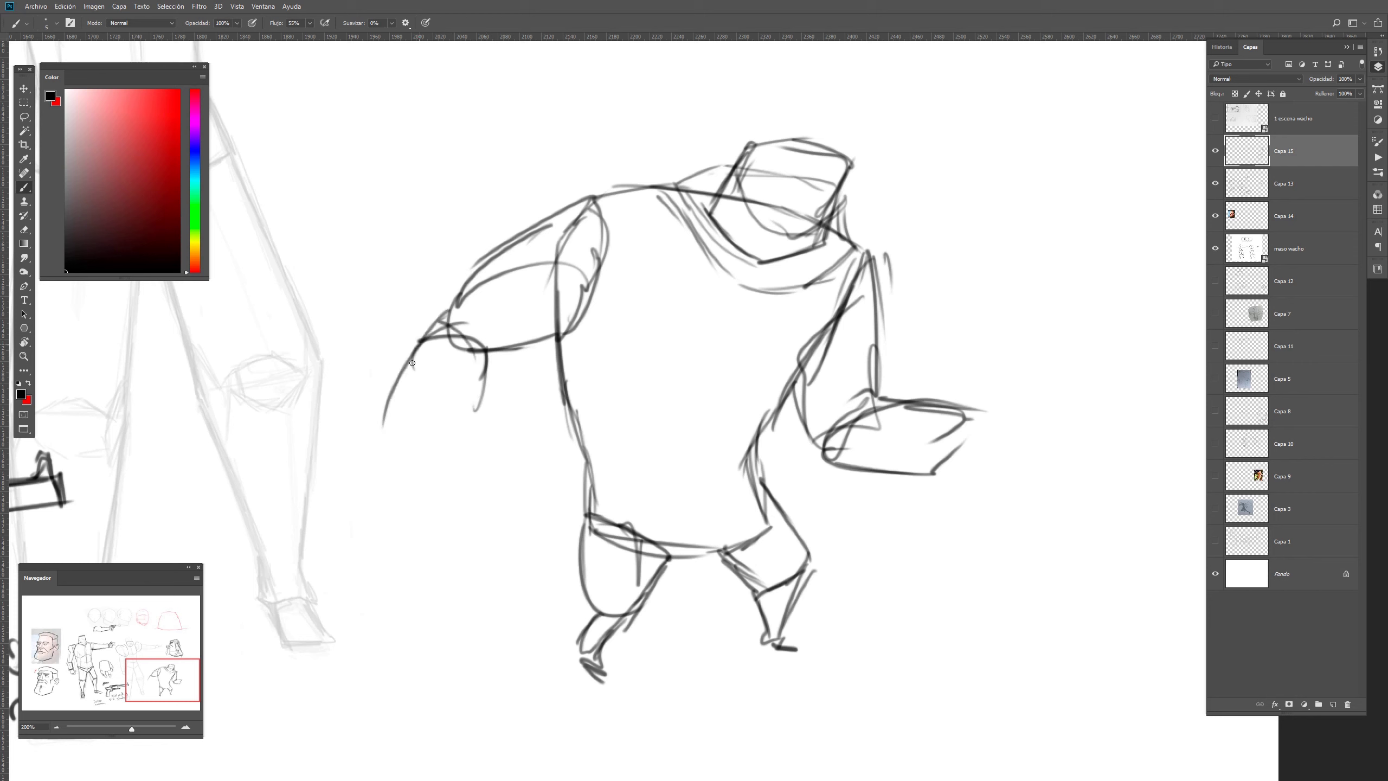
{"action": "left_click_drag", "start_coordinate": [418, 340], "coordinate": [393, 466]}
{"action": "left_click_drag", "start_coordinate": [486, 362], "coordinate": [460, 452]}
{"action": "left_click_drag", "start_coordinate": [394, 466], "coordinate": [464, 461]}
{"action": "left_click_drag", "start_coordinate": [437, 347], "coordinate": [391, 464]}
{"action": "left_click_drag", "start_coordinate": [441, 350], "coordinate": [395, 456]}
{"action": "mouse_move", "coordinate": [553, 331]}
{"action": "left_mouse_down"}
{"action": "mouse_move", "coordinate": [458, 365]}
{"action": "mouse_move", "coordinate": [498, 349]}
{"action": "left_mouse_up"}
- Firm up the left arm edges and extend the right hand forward
{"action": "left_click_drag", "start_coordinate": [604, 246], "coordinate": [526, 344]}
{"action": "left_click_drag", "start_coordinate": [615, 209], "coordinate": [596, 241]}
{"action": "left_click_drag", "start_coordinate": [608, 234], "coordinate": [571, 316]}
{"action": "left_click_drag", "start_coordinate": [943, 407], "coordinate": [961, 415]}
{"action": "left_click_drag", "start_coordinate": [976, 422], "coordinate": [940, 474]}
{"action": "left_click_drag", "start_coordinate": [945, 408], "coordinate": [1032, 410]}
{"action": "mouse_move", "coordinate": [981, 415]}
{"action": "left_mouse_down"}
{"action": "mouse_move", "coordinate": [945, 466]}
{"action": "mouse_move", "coordinate": [1038, 454]}
{"action": "left_mouse_up"}
{"action": "mouse_move", "coordinate": [987, 411]}
{"action": "left_mouse_down"}
{"action": "mouse_move", "coordinate": [1046, 428]}
{"action": "mouse_move", "coordinate": [956, 474]}
{"action": "mouse_move", "coordinate": [988, 408]}
{"action": "left_mouse_up"}
{"action": "left_click_drag", "start_coordinate": [983, 419], "coordinate": [973, 453]}
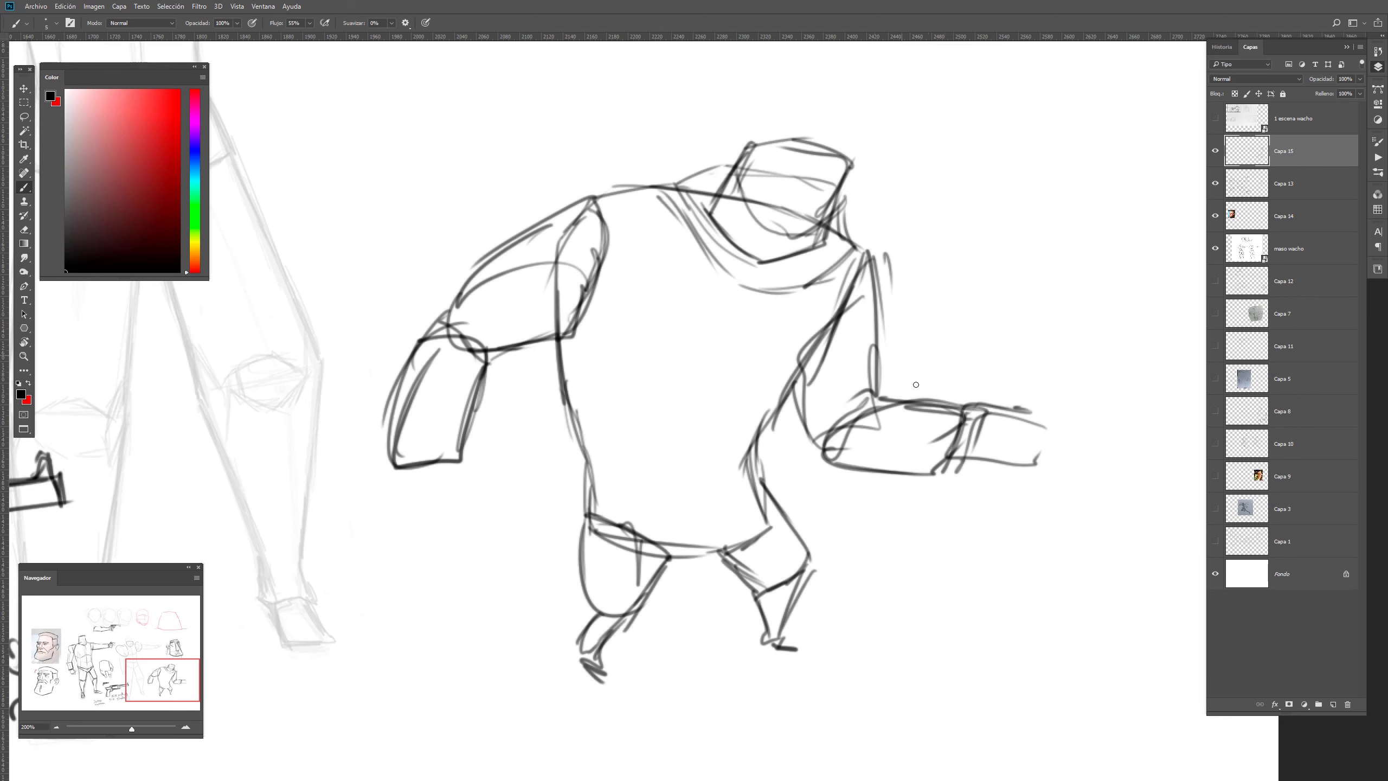
- Redraw the creature's head as a boxy shape
{"action": "left_click_drag", "start_coordinate": [753, 165], "coordinate": [745, 258]}
{"action": "mouse_move", "coordinate": [763, 165]}
{"action": "left_mouse_down"}
{"action": "mouse_move", "coordinate": [750, 255]}
{"action": "mouse_move", "coordinate": [799, 247]}
{"action": "left_mouse_up"}
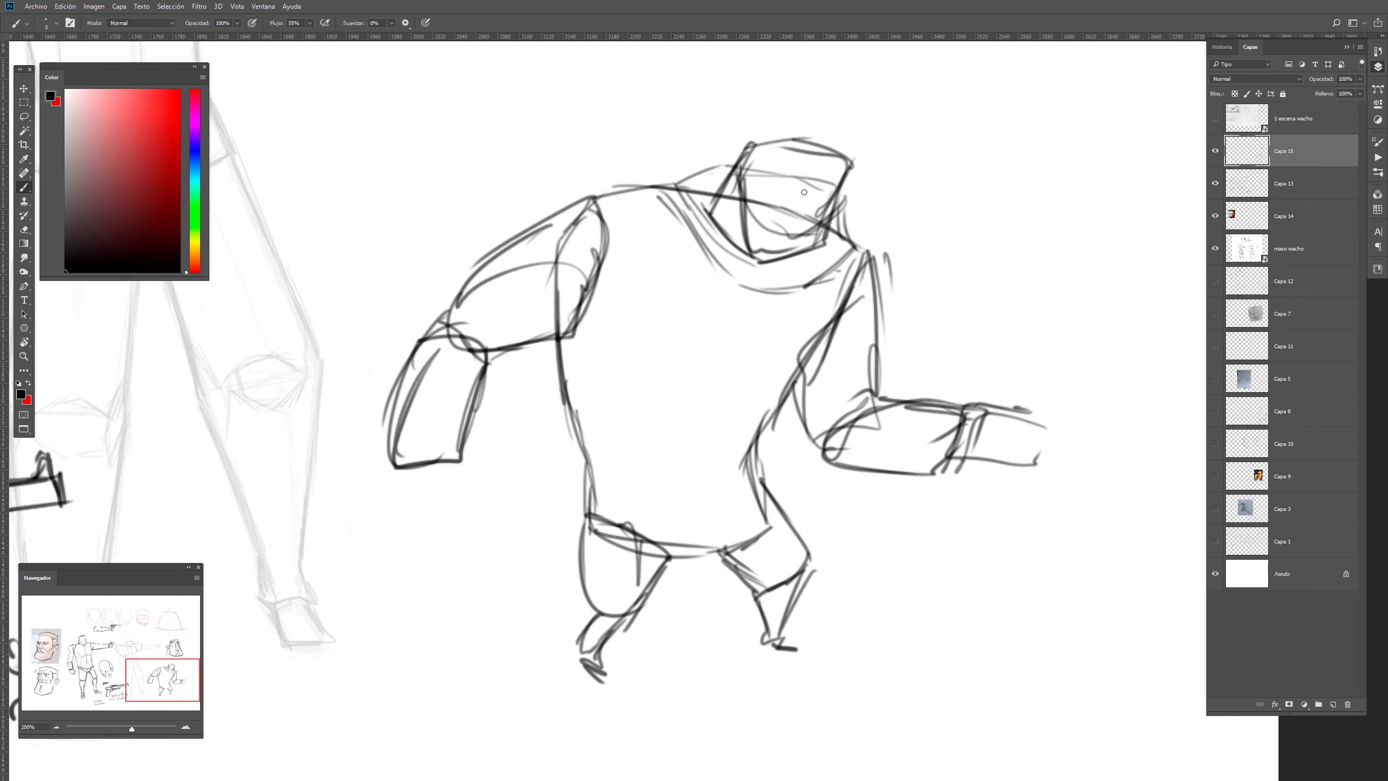
{"action": "left_click_drag", "start_coordinate": [809, 173], "coordinate": [771, 263]}
{"action": "left_click_drag", "start_coordinate": [776, 157], "coordinate": [820, 164]}
- Zoom out and back in to review the new creature among the studies, then return to Pinterest
{"action": "key", "text": "z"}
{"action": "left_click", "coordinate": [732, 432], "text": "alt"}
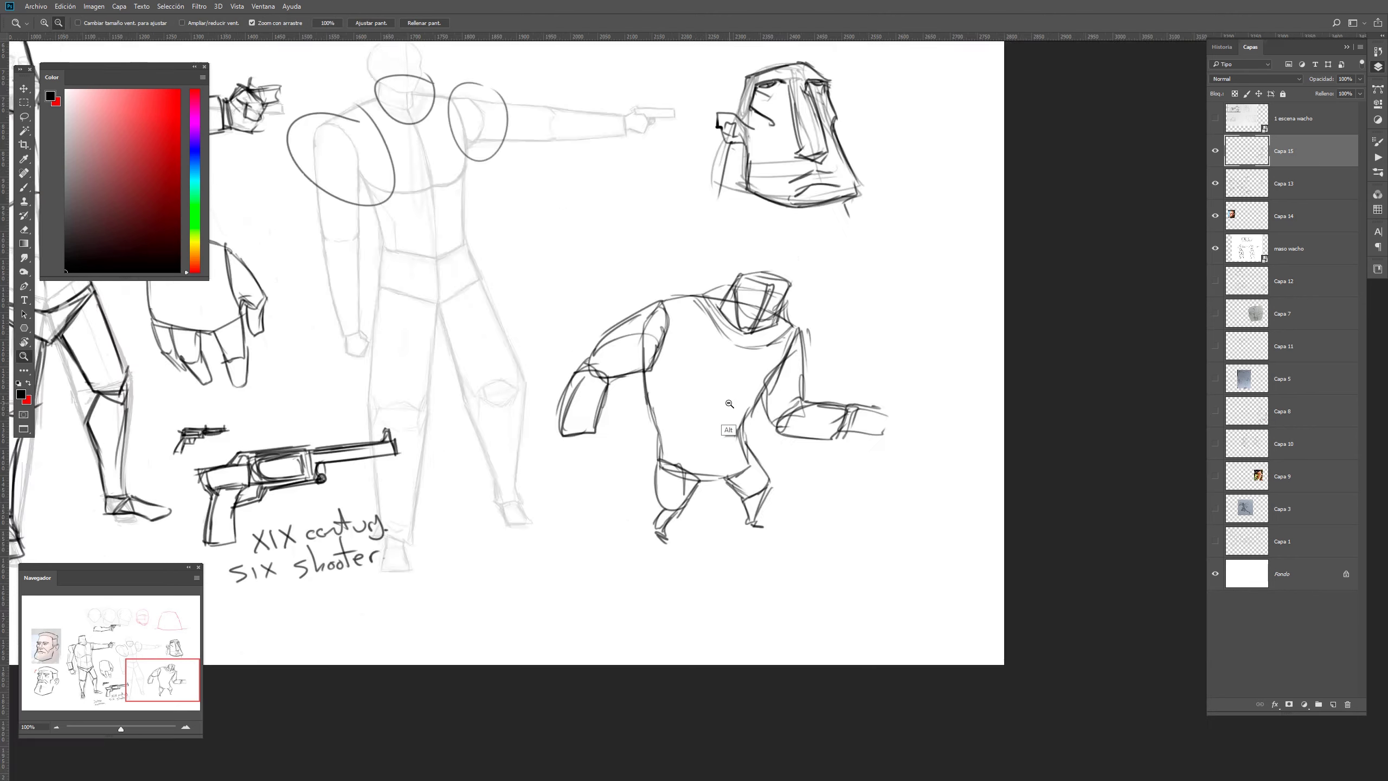
{"action": "left_click", "coordinate": [743, 465], "text": "alt"}
{"action": "left_click", "coordinate": [772, 557]}
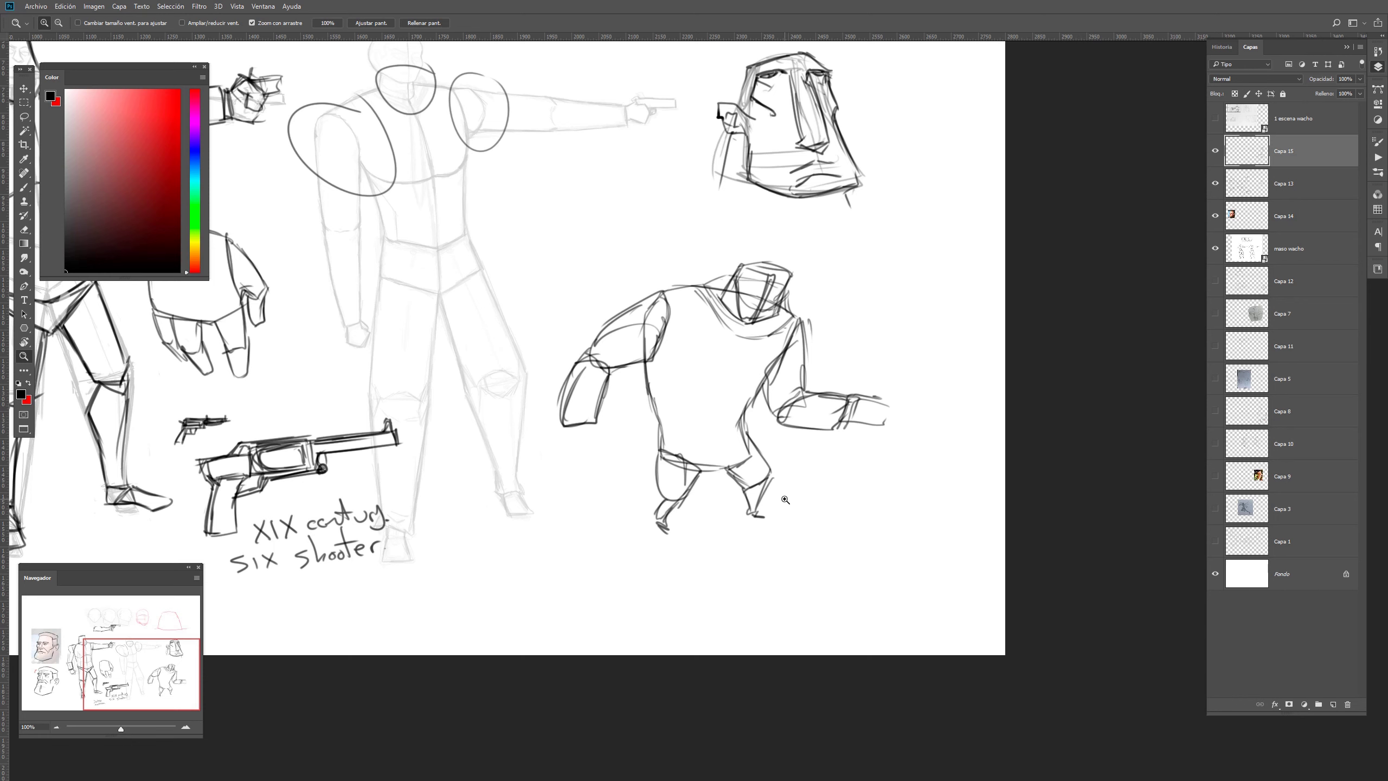
{"action": "key", "text": "alt+Tab"}
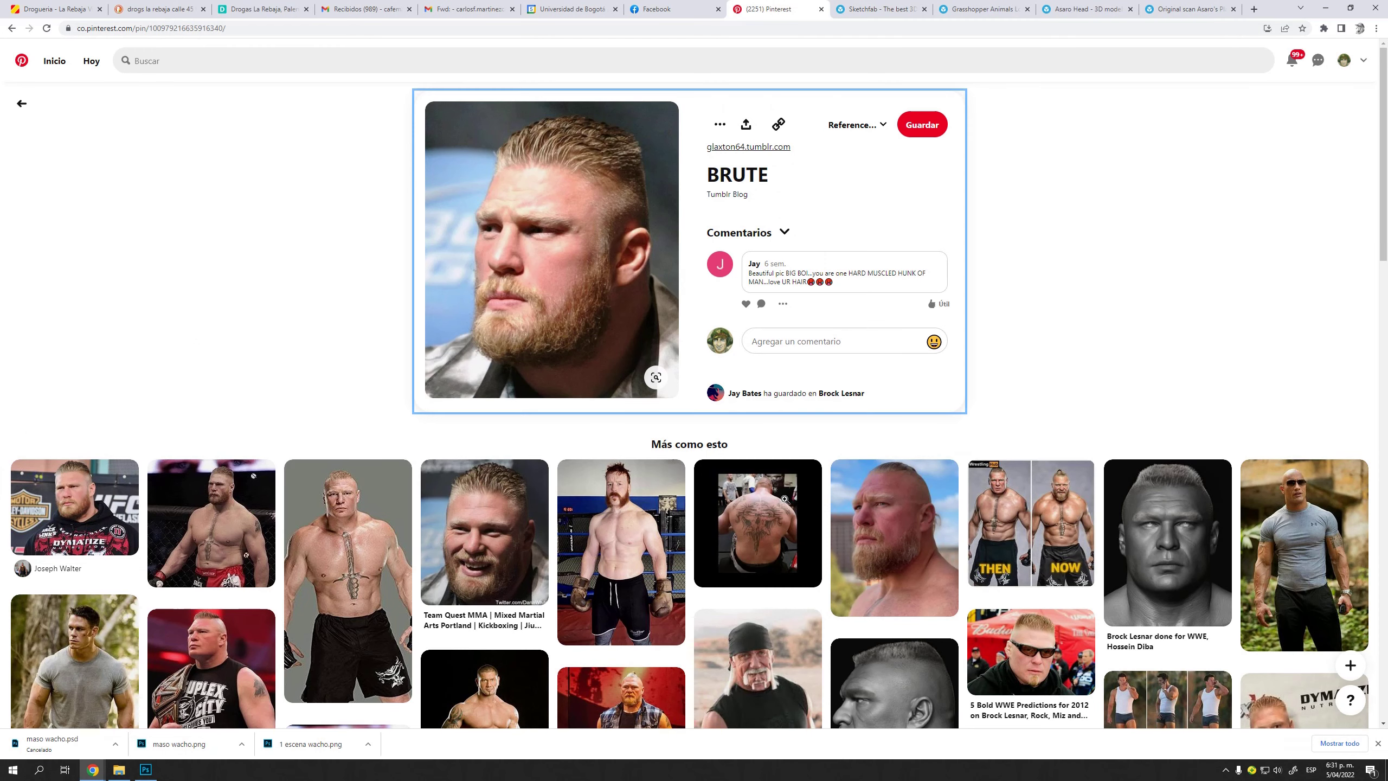
- Search Pinterest for 'pitbull'
{"action": "left_click", "coordinate": [121, 60]}
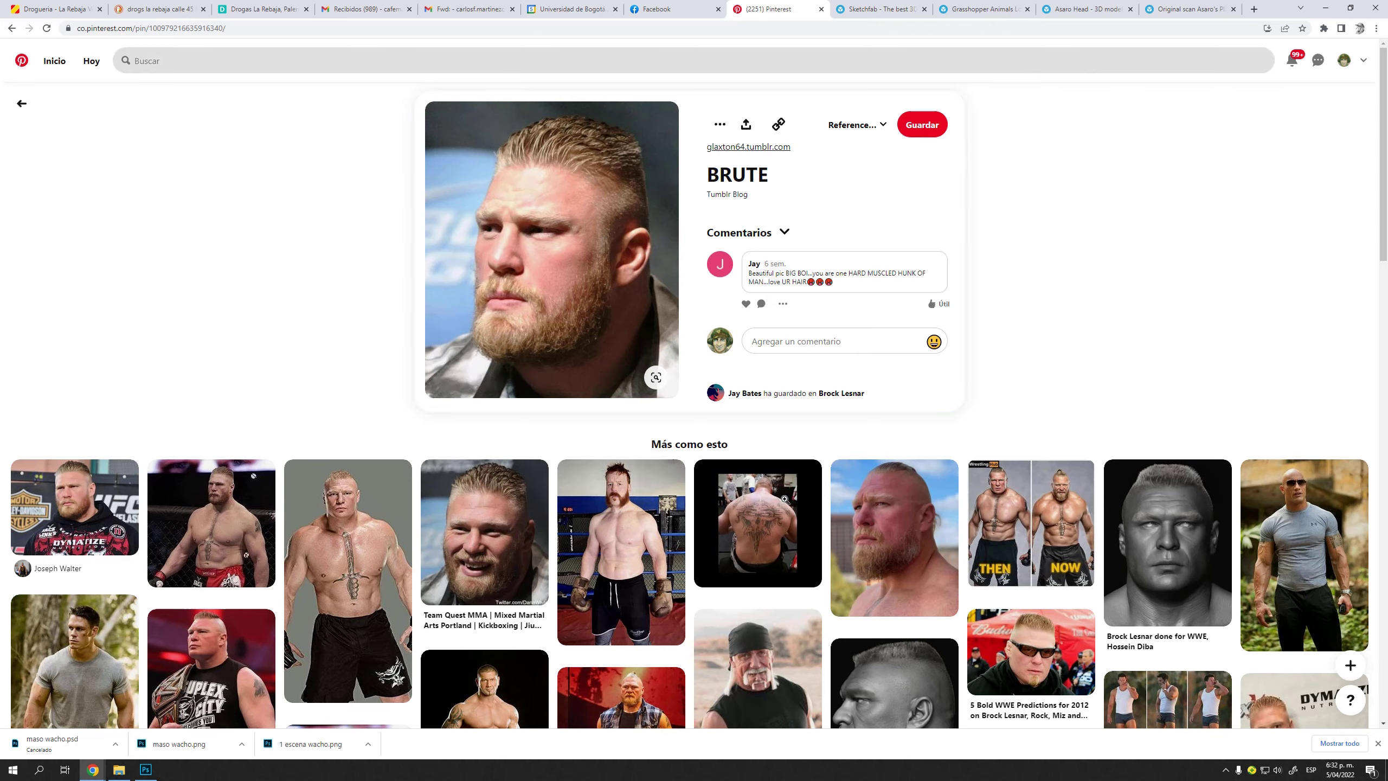
{"action": "type", "text": "pitbull"}
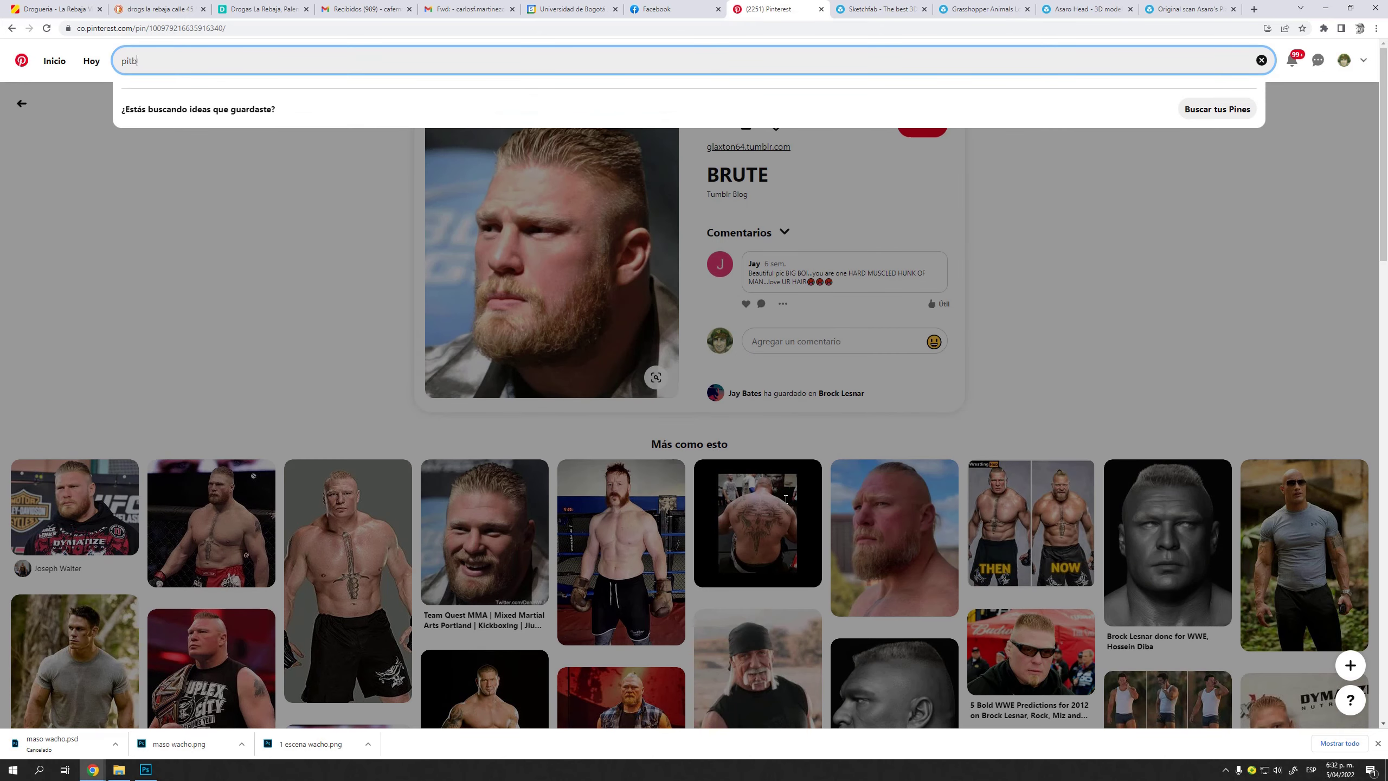
{"action": "key", "text": "Return"}
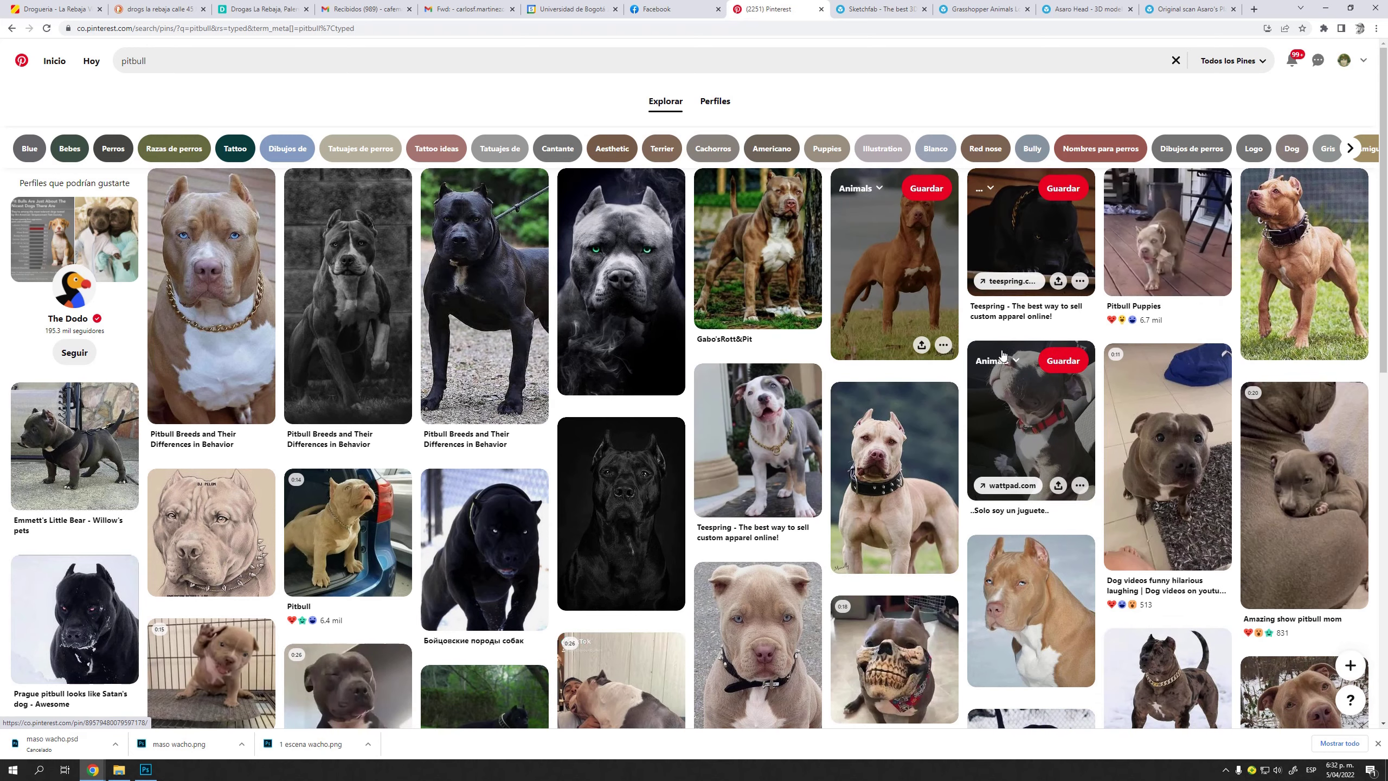
- Glance at the Huge blue nose pitbull pin, then open the tan 'Blank' pitbull pin
{"action": "scroll", "coordinate": [1038, 273], "scroll_direction": "down", "scroll_amount": 8}
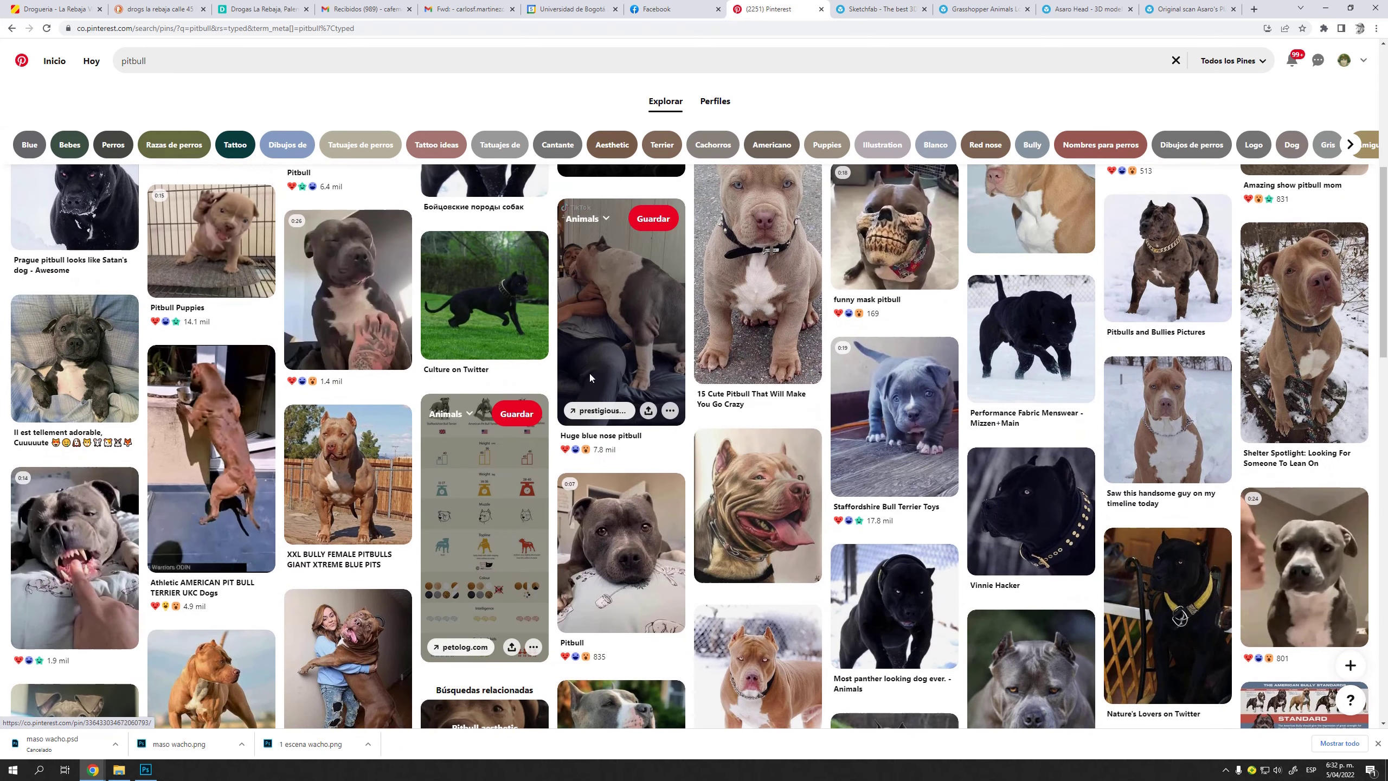
{"action": "left_click", "coordinate": [586, 341]}
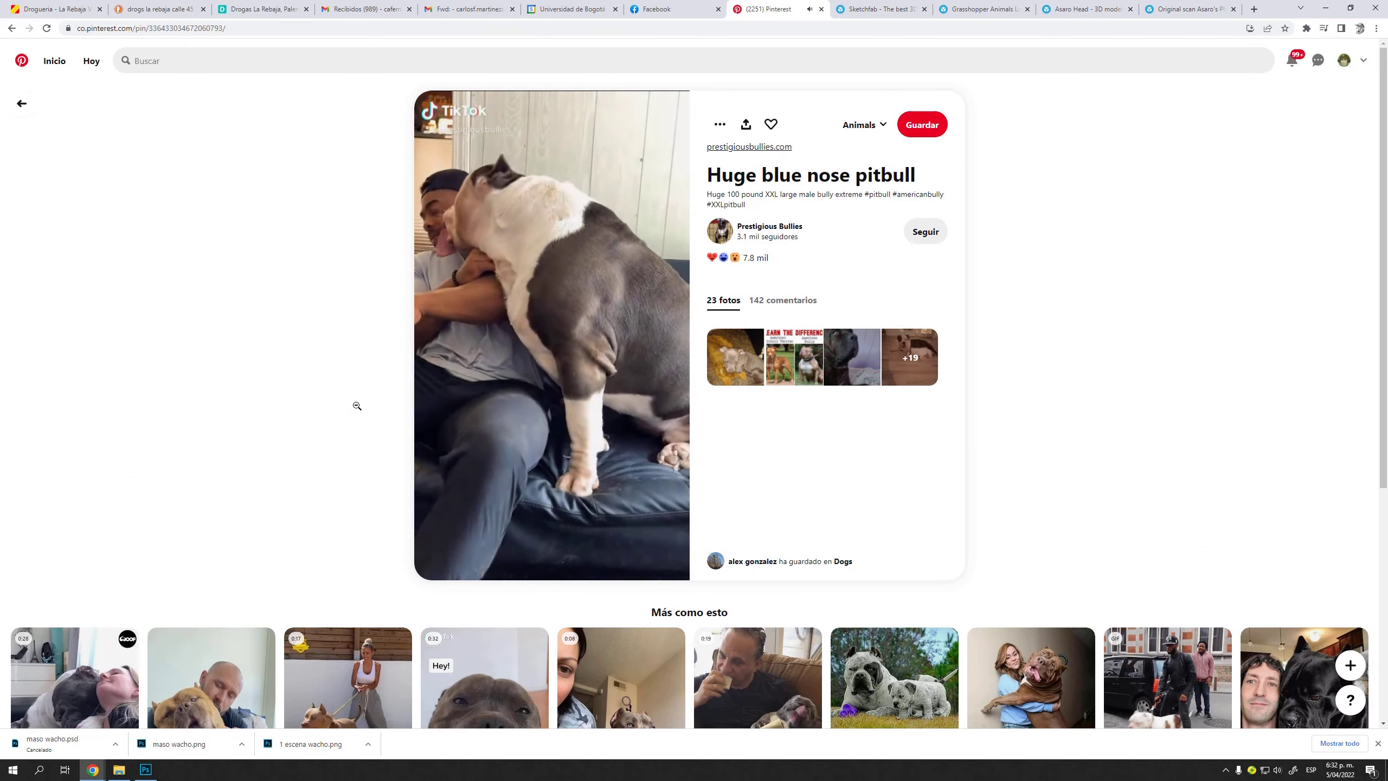
{"action": "left_click", "coordinate": [334, 400]}
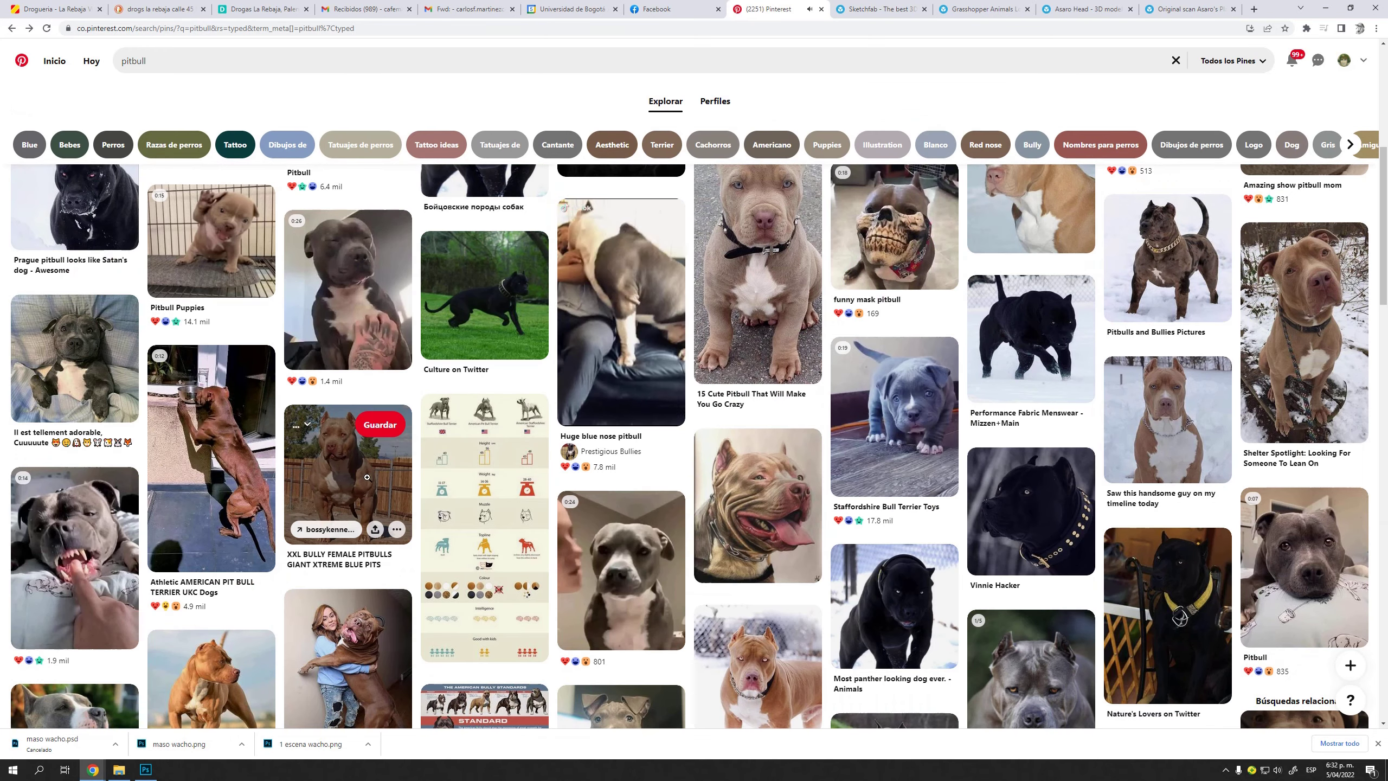
{"action": "scroll", "coordinate": [305, 543], "scroll_direction": "down", "scroll_amount": 8}
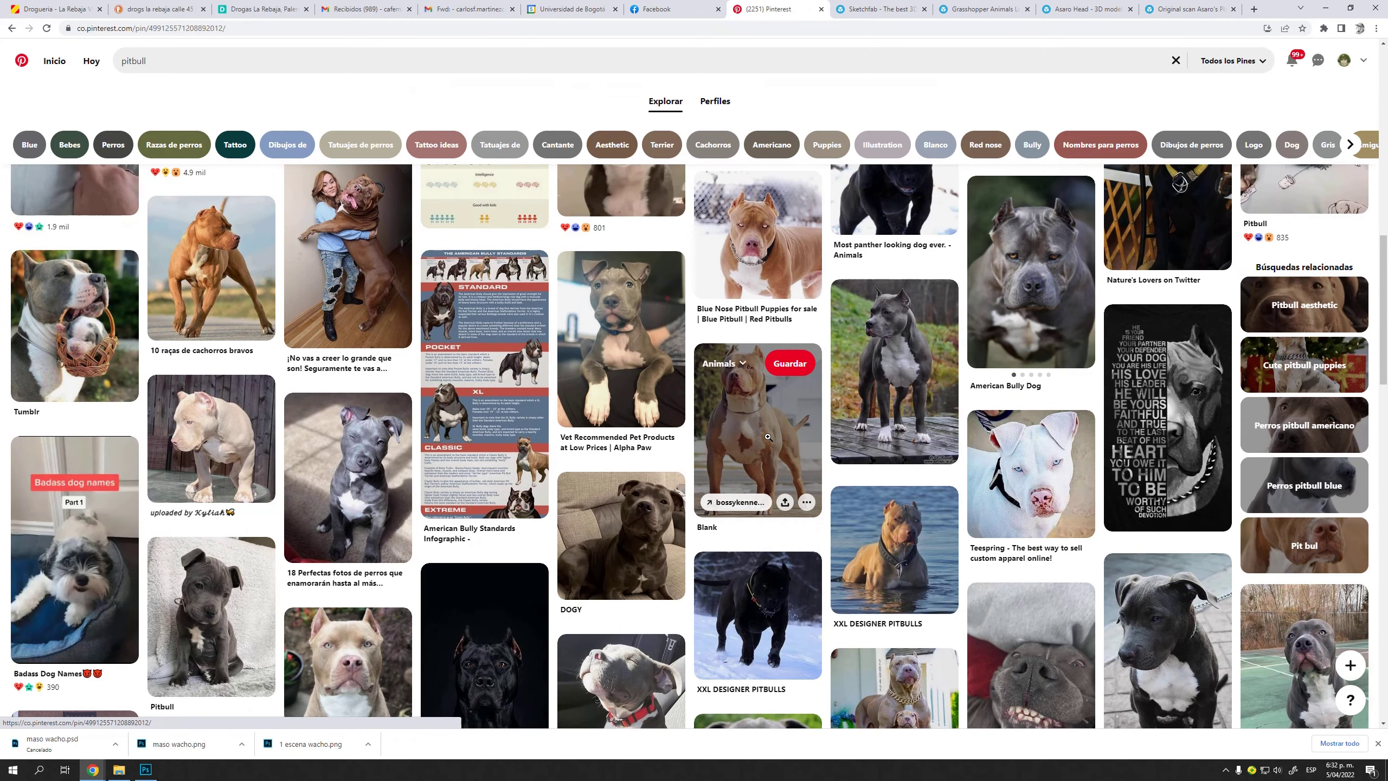
{"action": "left_click", "coordinate": [759, 427]}
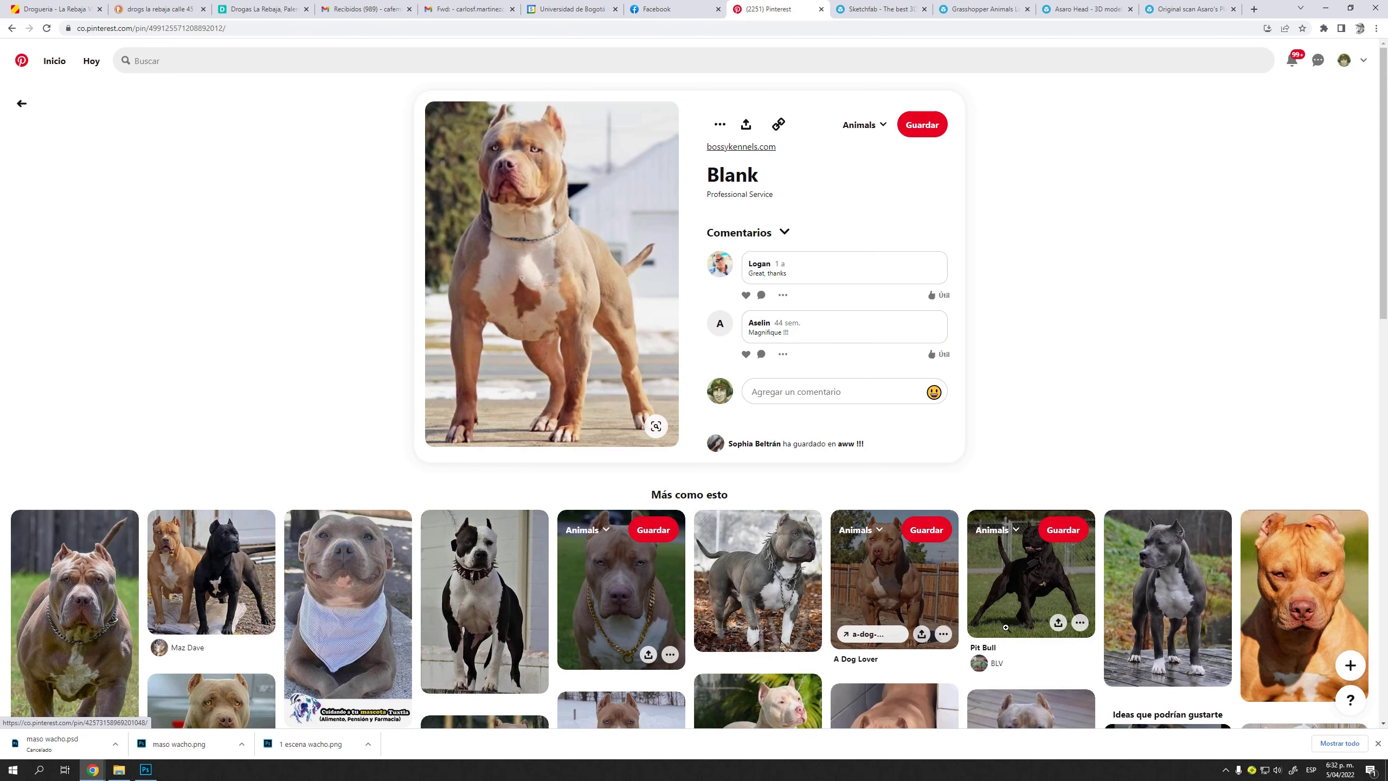
- Open the black Pit Bull, then the brown leashed pitbull, then the tan Rednose pitbull pin
{"action": "left_click", "coordinate": [1004, 570]}
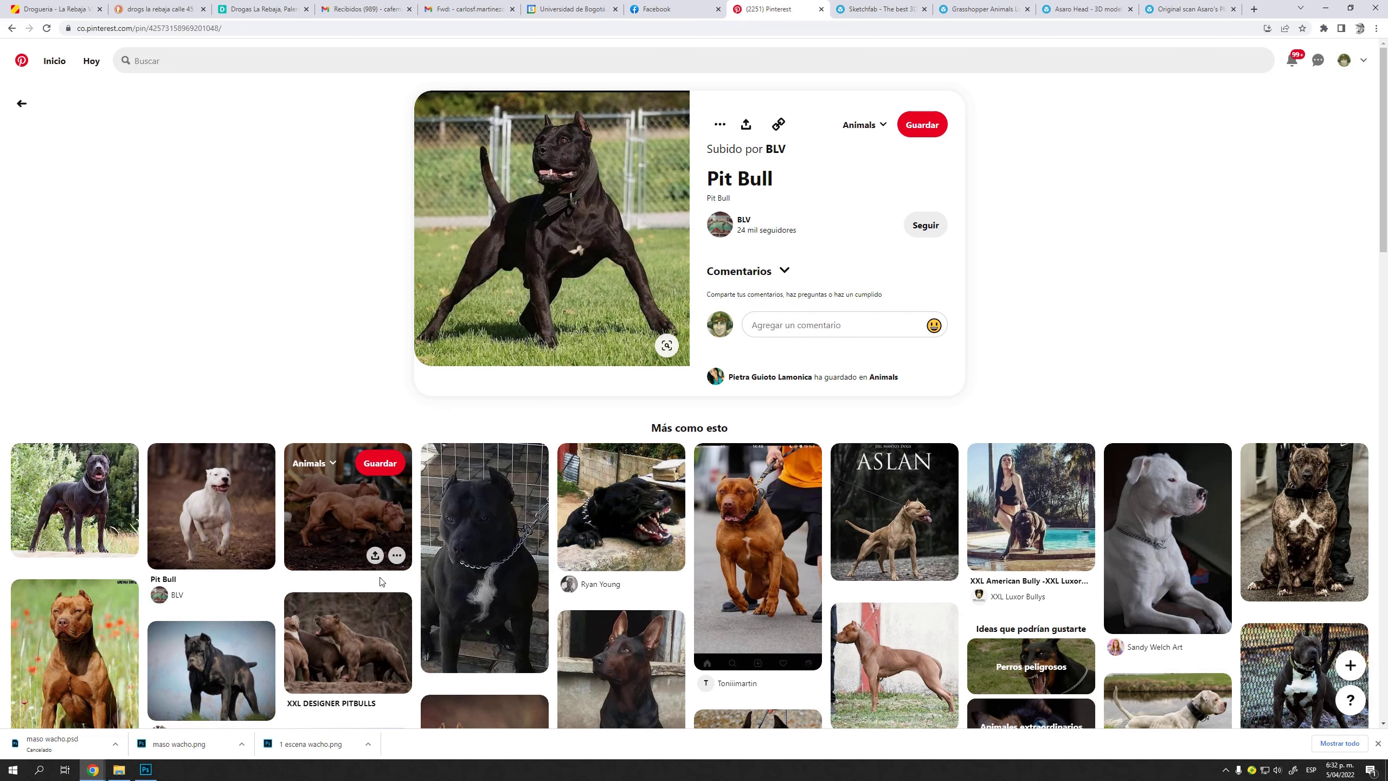
{"action": "scroll", "coordinate": [795, 494], "scroll_direction": "down", "scroll_amount": 4}
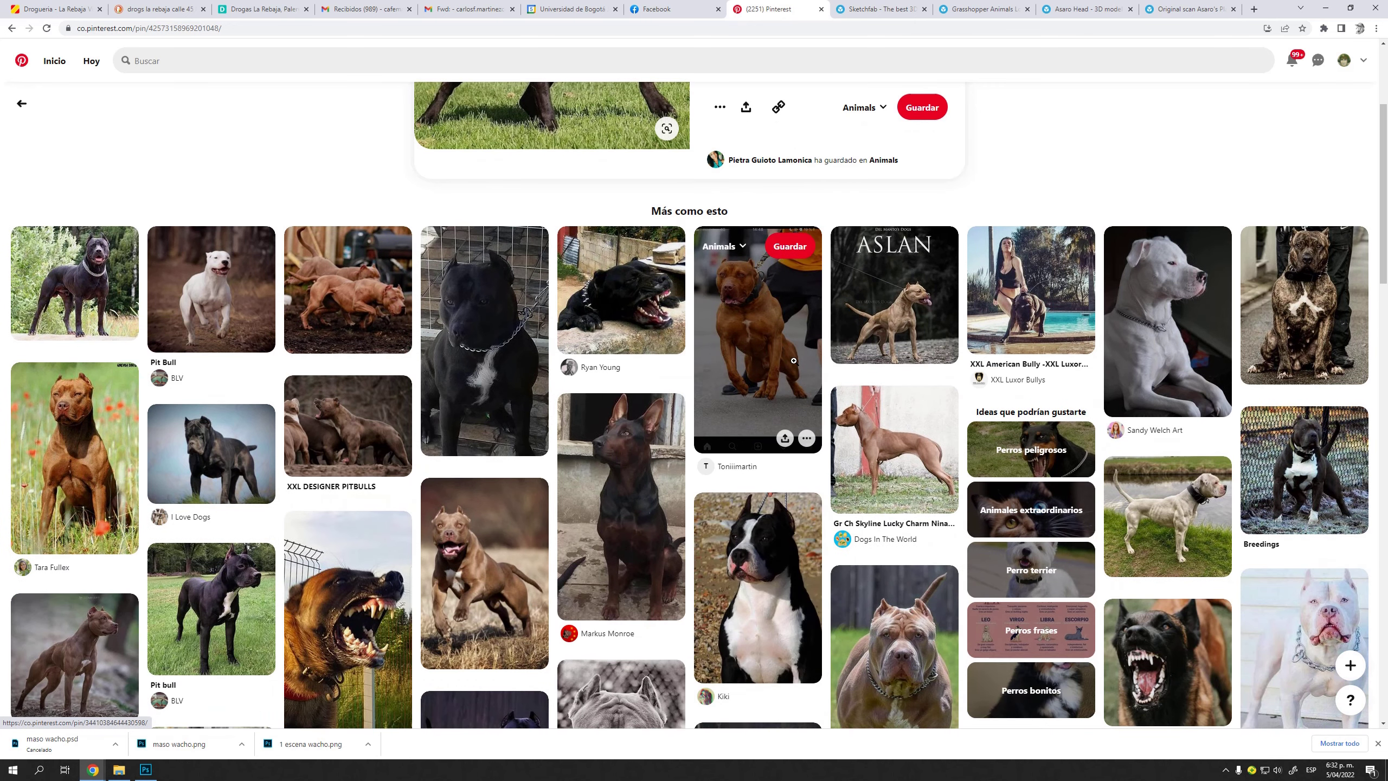
{"action": "left_click", "coordinate": [788, 425]}
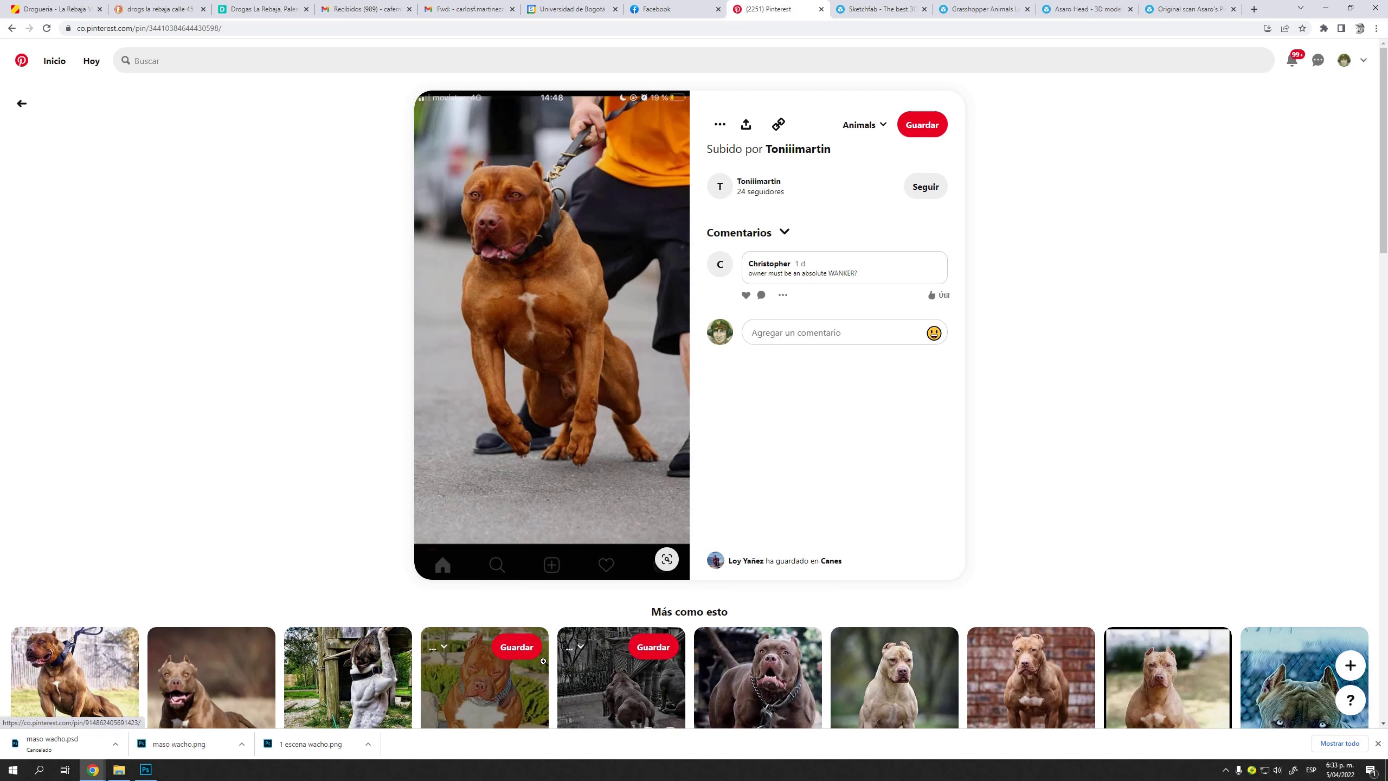
{"action": "scroll", "coordinate": [543, 661], "scroll_direction": "down", "scroll_amount": 5}
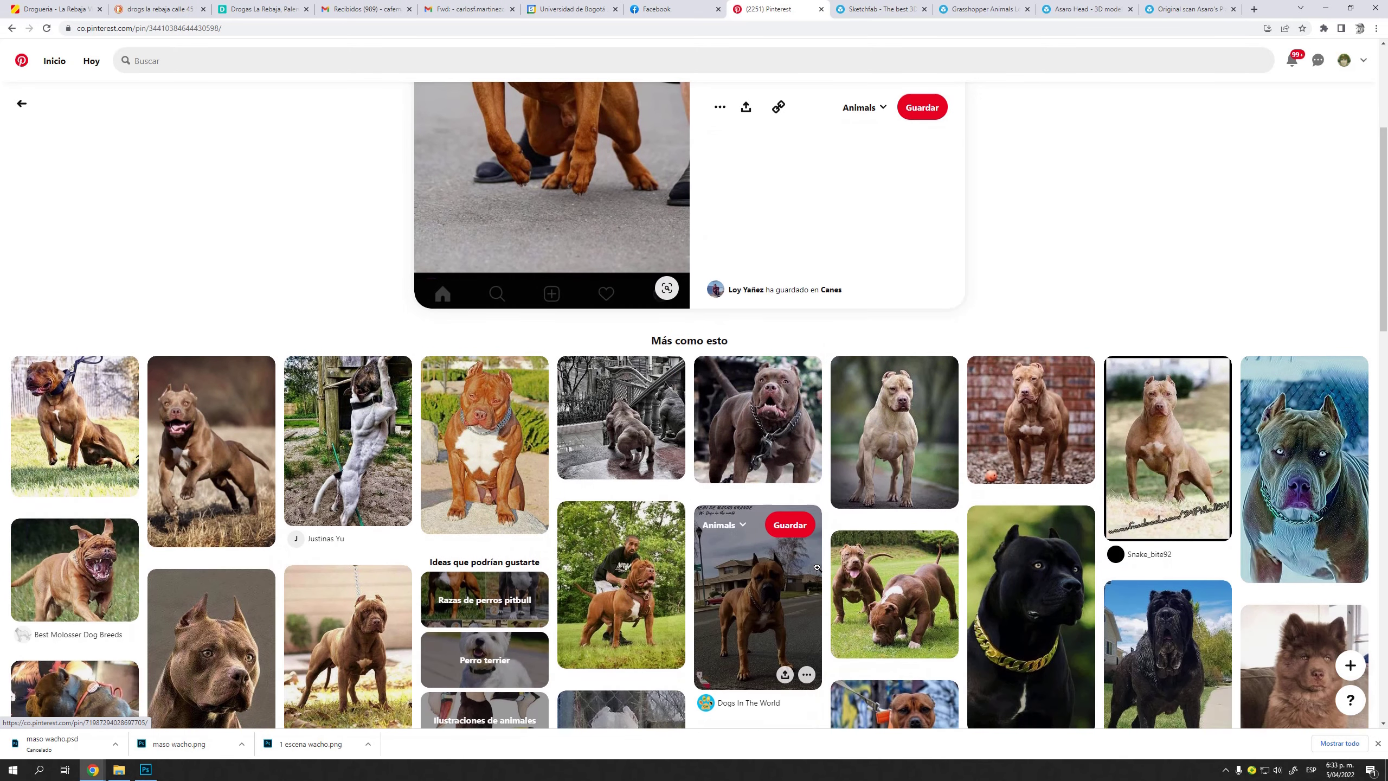
{"action": "scroll", "coordinate": [817, 568], "scroll_direction": "down", "scroll_amount": 3}
{"action": "left_click", "coordinate": [1168, 285]}
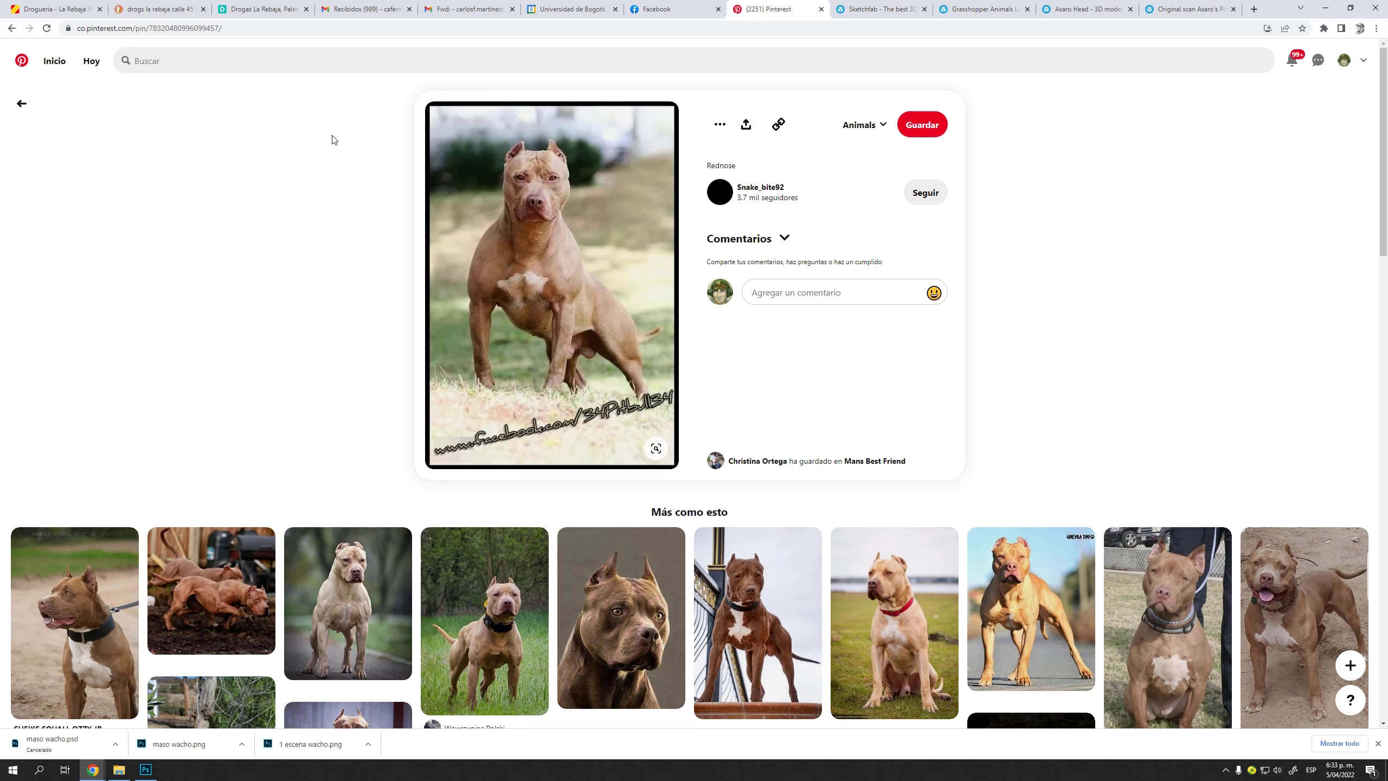
- Go back to the previous pin and search Pinterest for 'ox'
{"action": "key", "text": "alt+Left"}
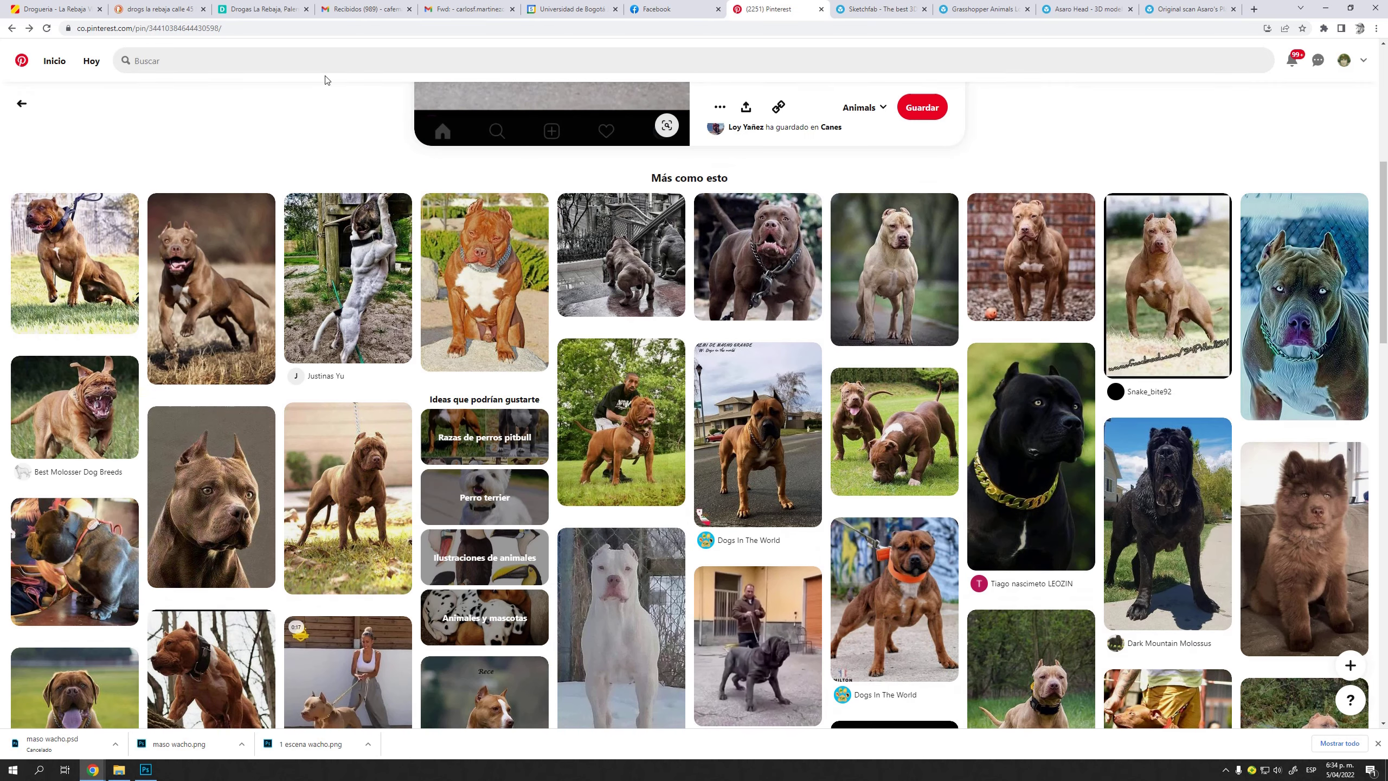
{"action": "left_click", "coordinate": [330, 63]}
{"action": "type", "text": "ox"}
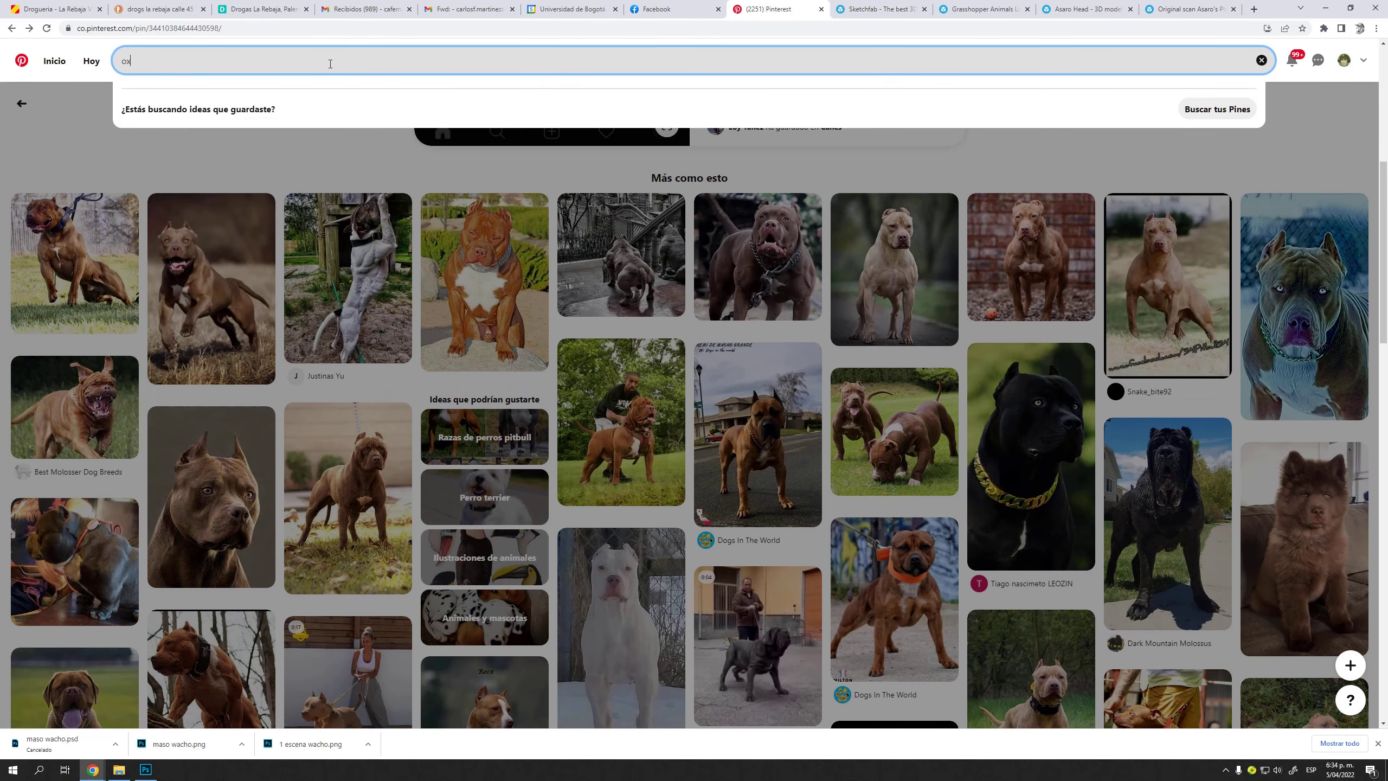
{"action": "key", "text": "Return"}
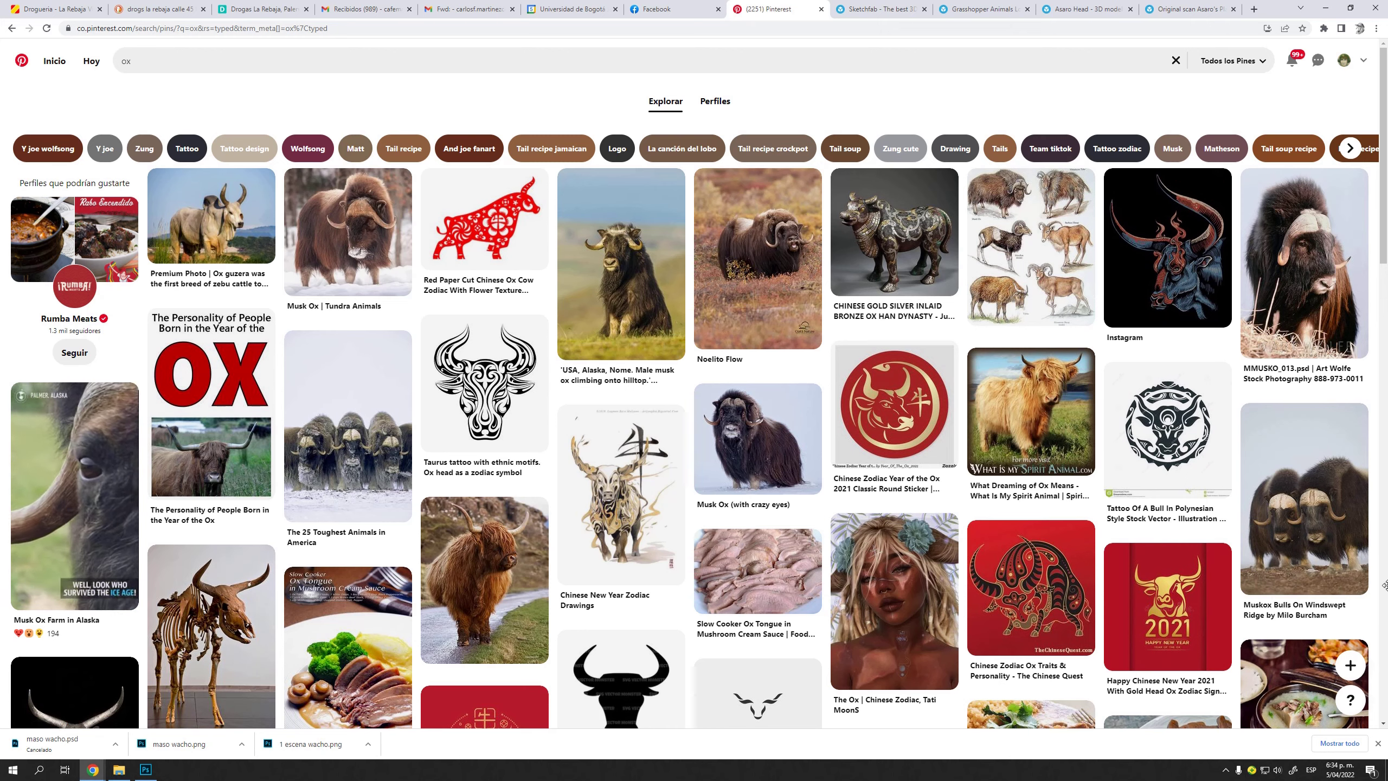
{"action": "scroll", "coordinate": [1281, 682], "scroll_direction": "down", "scroll_amount": 5}
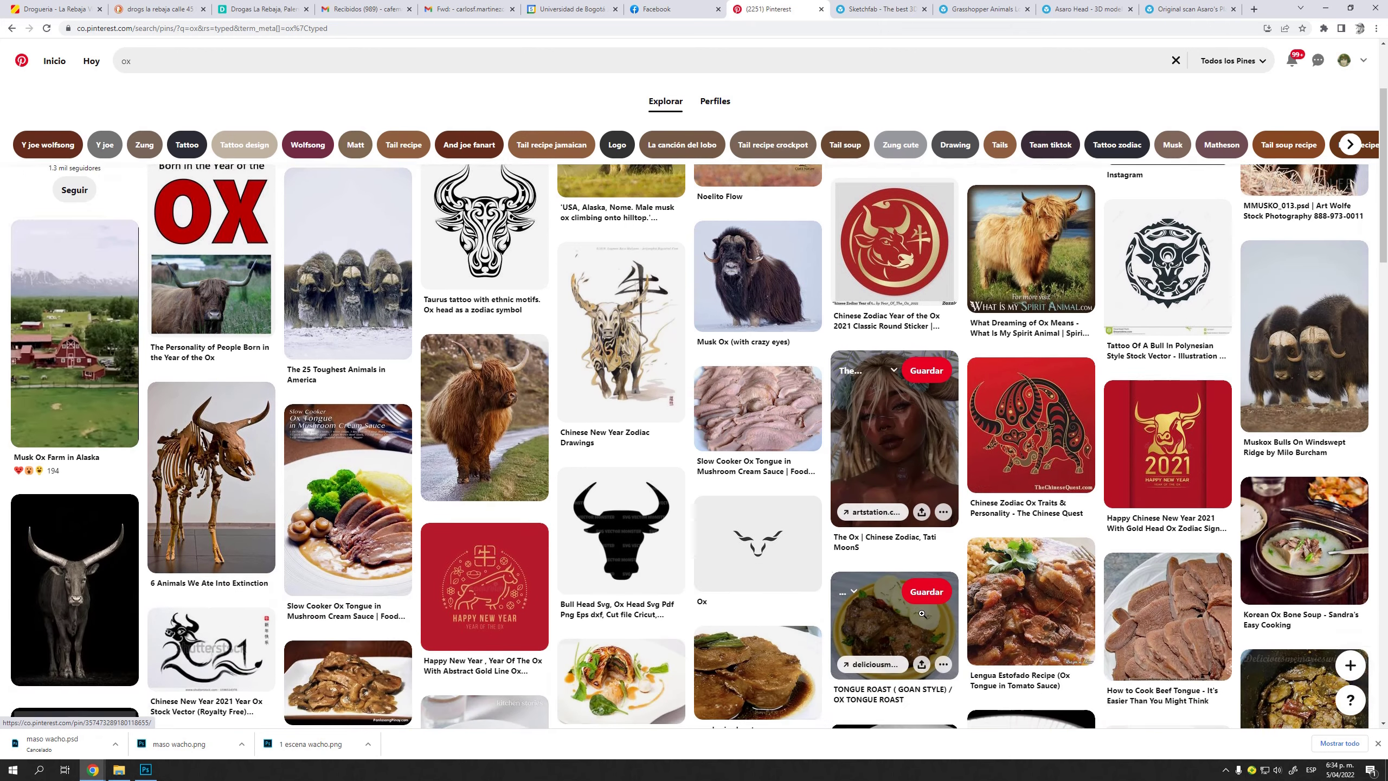
{"action": "scroll", "coordinate": [68, 193], "scroll_direction": "up", "scroll_amount": 5}
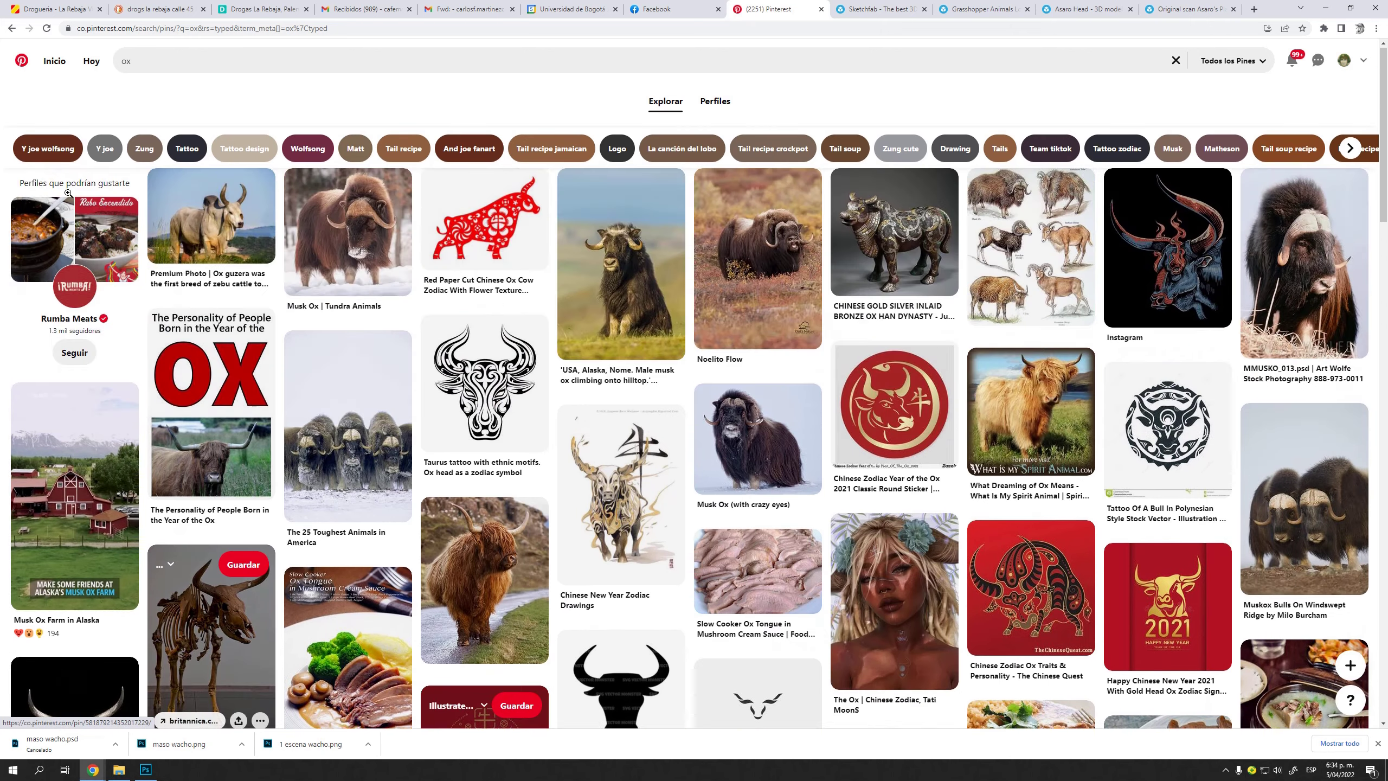
- Refine to 'ox anatomy', open the Ox's Skeleton diagram pin, and return to Photoshop
{"action": "left_click", "coordinate": [148, 59]}
{"action": "type", "text": "anatomy"}
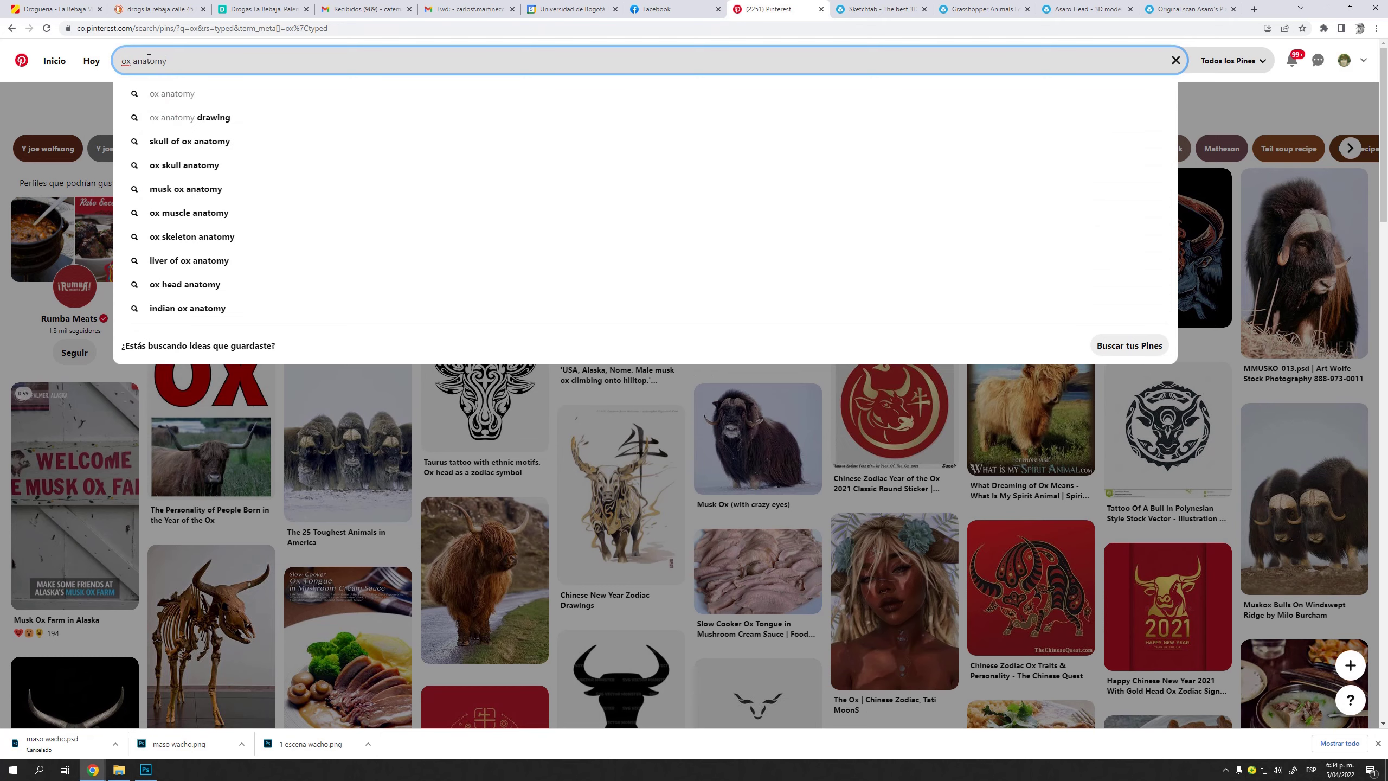
{"action": "key", "text": "Return"}
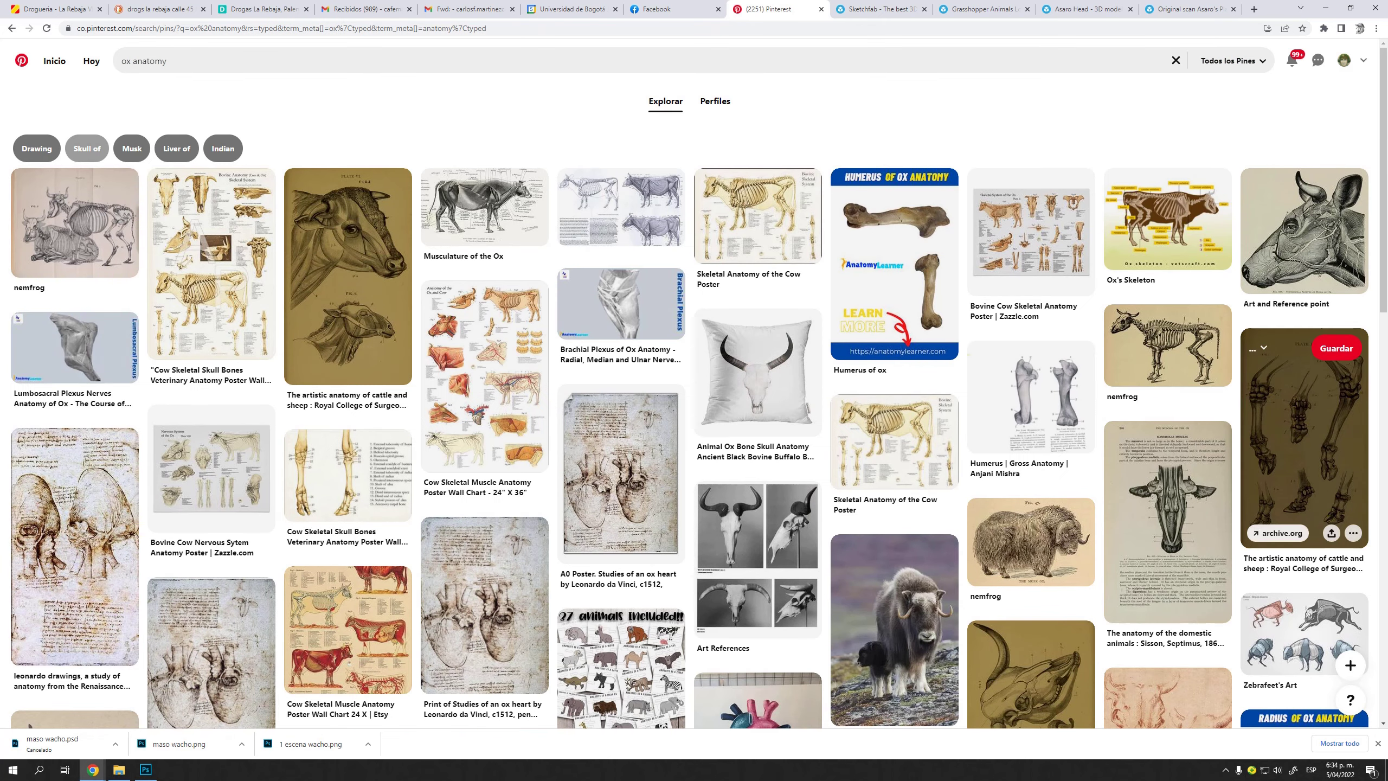
{"action": "left_click", "coordinate": [1115, 202]}
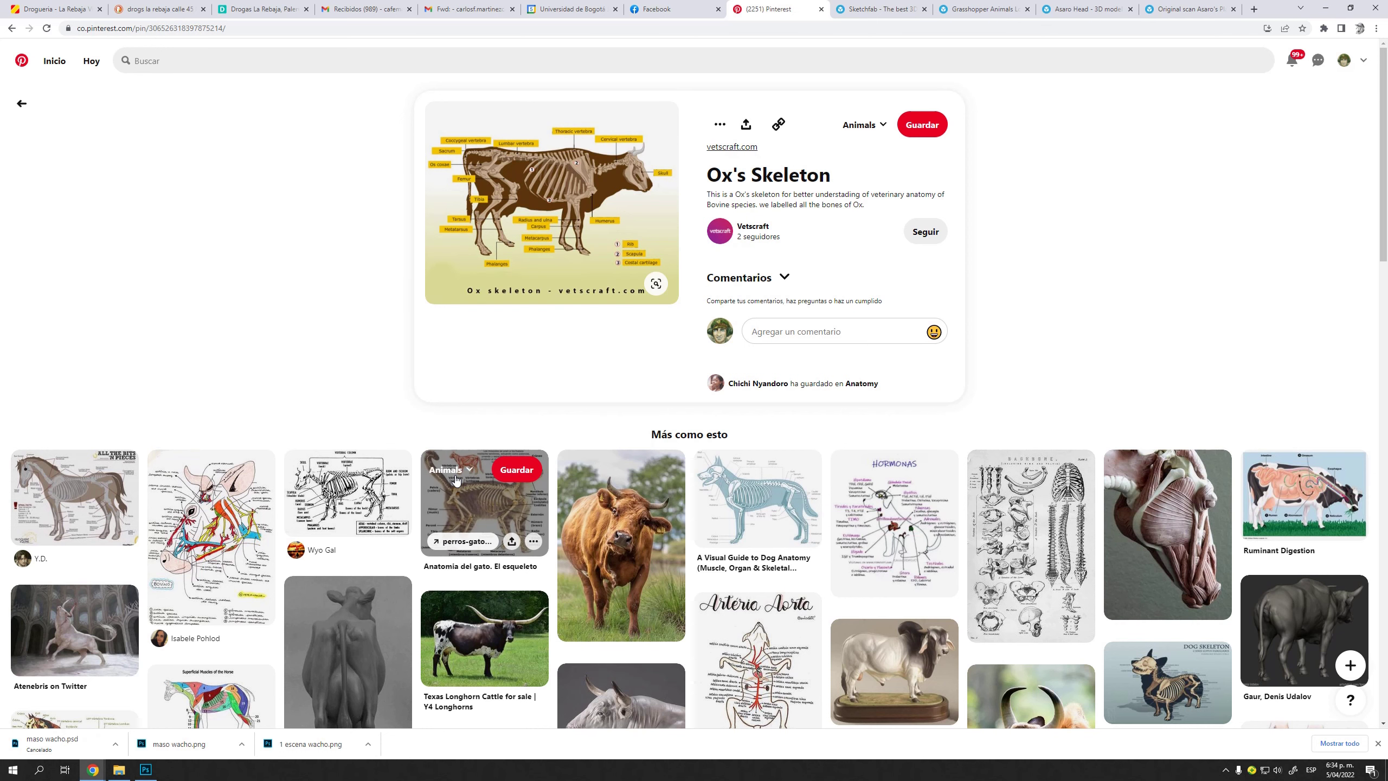
{"action": "key", "text": "alt+Tab"}
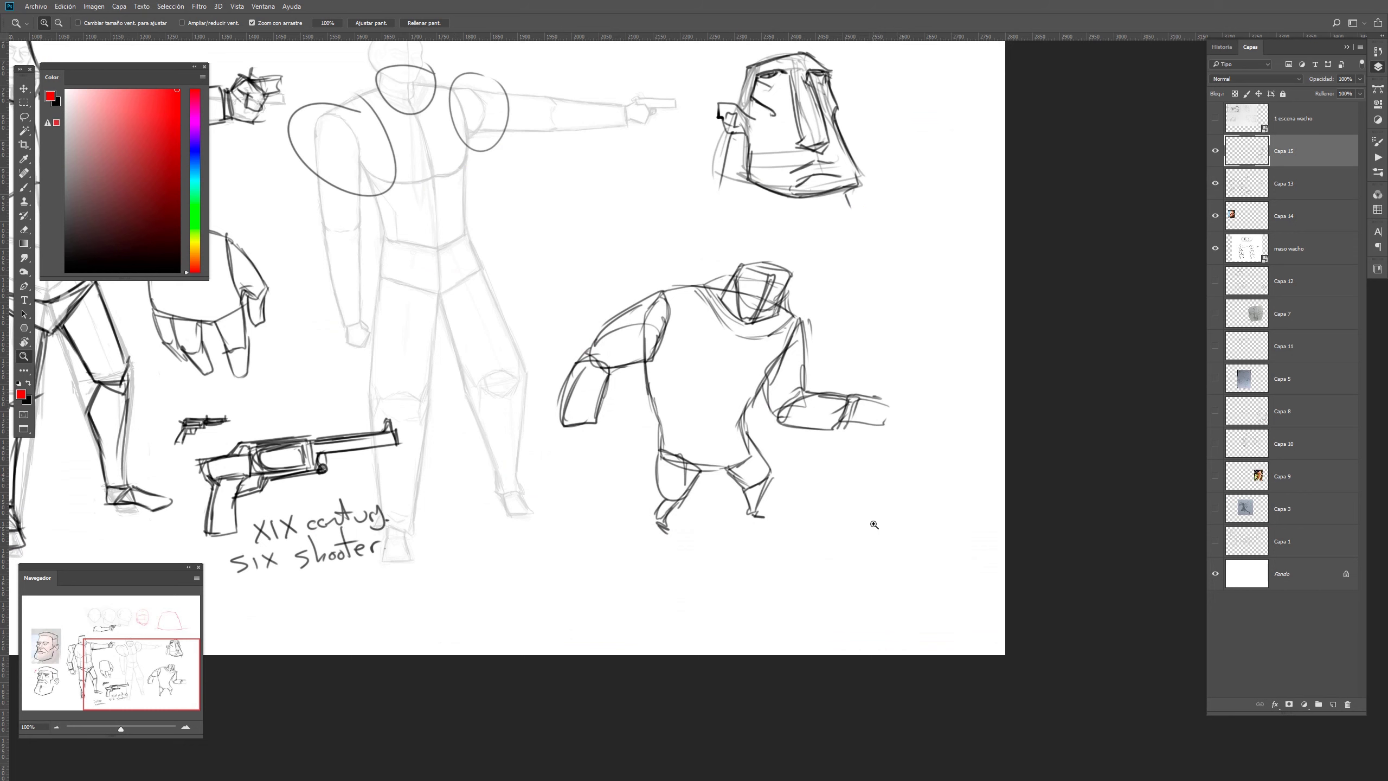
- Zoom in beside the lower-right figure, thin the Brush and sketch a faint red body guide line
{"action": "left_click", "coordinate": [875, 525]}
{"action": "left_click", "coordinate": [901, 462]}
{"action": "key", "text": "b"}
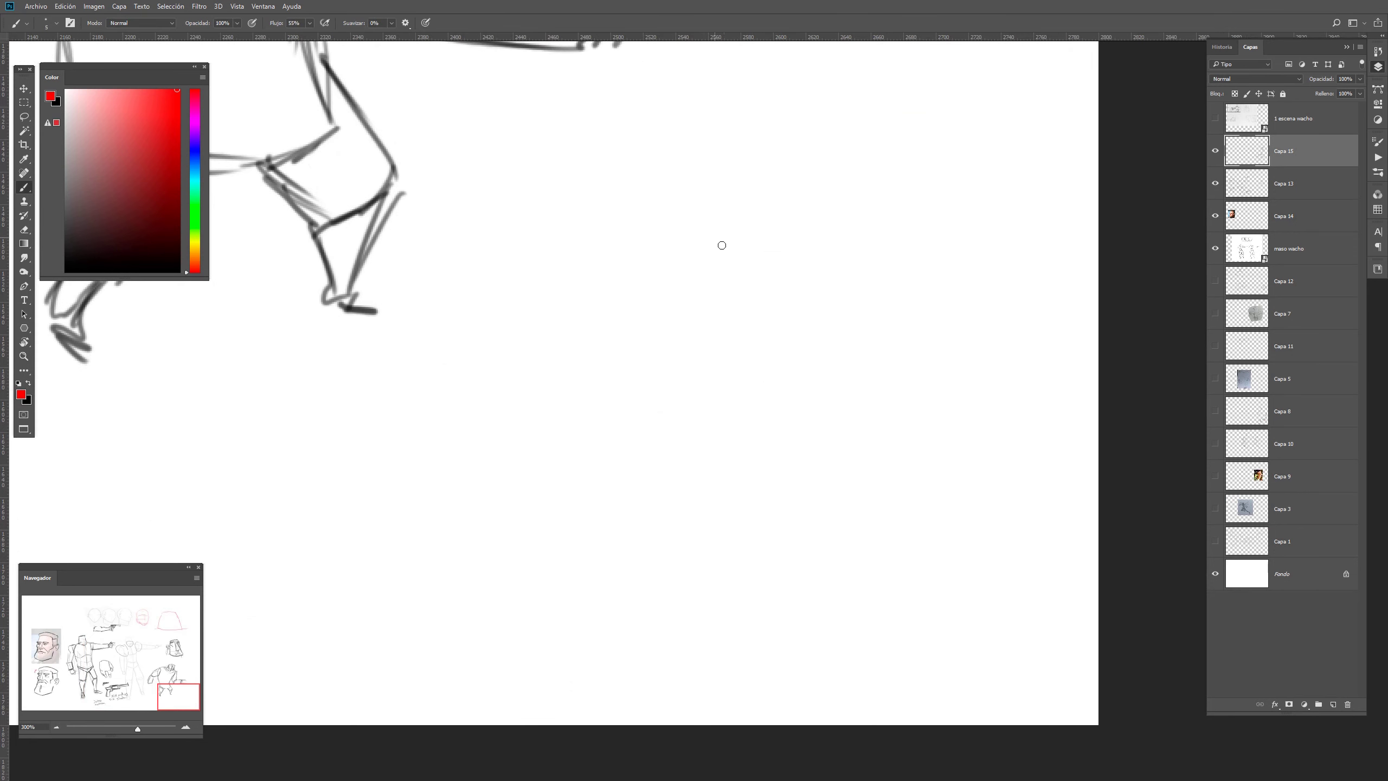
{"action": "left_click_drag", "start_coordinate": [795, 235], "coordinate": [762, 225]}
{"action": "key", "text": "ctrl+z"}
{"action": "key", "text": "bracketleft"}
{"action": "key", "text": "bracketleft"}
{"action": "mouse_move", "coordinate": [578, 469]}
{"action": "left_mouse_down"}
{"action": "mouse_move", "coordinate": [586, 405]}
{"action": "mouse_move", "coordinate": [573, 481]}
{"action": "left_mouse_up"}
- In black, outline the rounded body's left side, the head top and the right side down to the bottom curve
{"action": "key", "text": "x"}
{"action": "mouse_move", "coordinate": [609, 366]}
{"action": "left_mouse_down"}
{"action": "mouse_move", "coordinate": [573, 505]}
{"action": "mouse_move", "coordinate": [583, 562]}
{"action": "mouse_move", "coordinate": [775, 583]}
{"action": "mouse_move", "coordinate": [791, 572]}
{"action": "mouse_move", "coordinate": [789, 405]}
{"action": "left_mouse_up"}
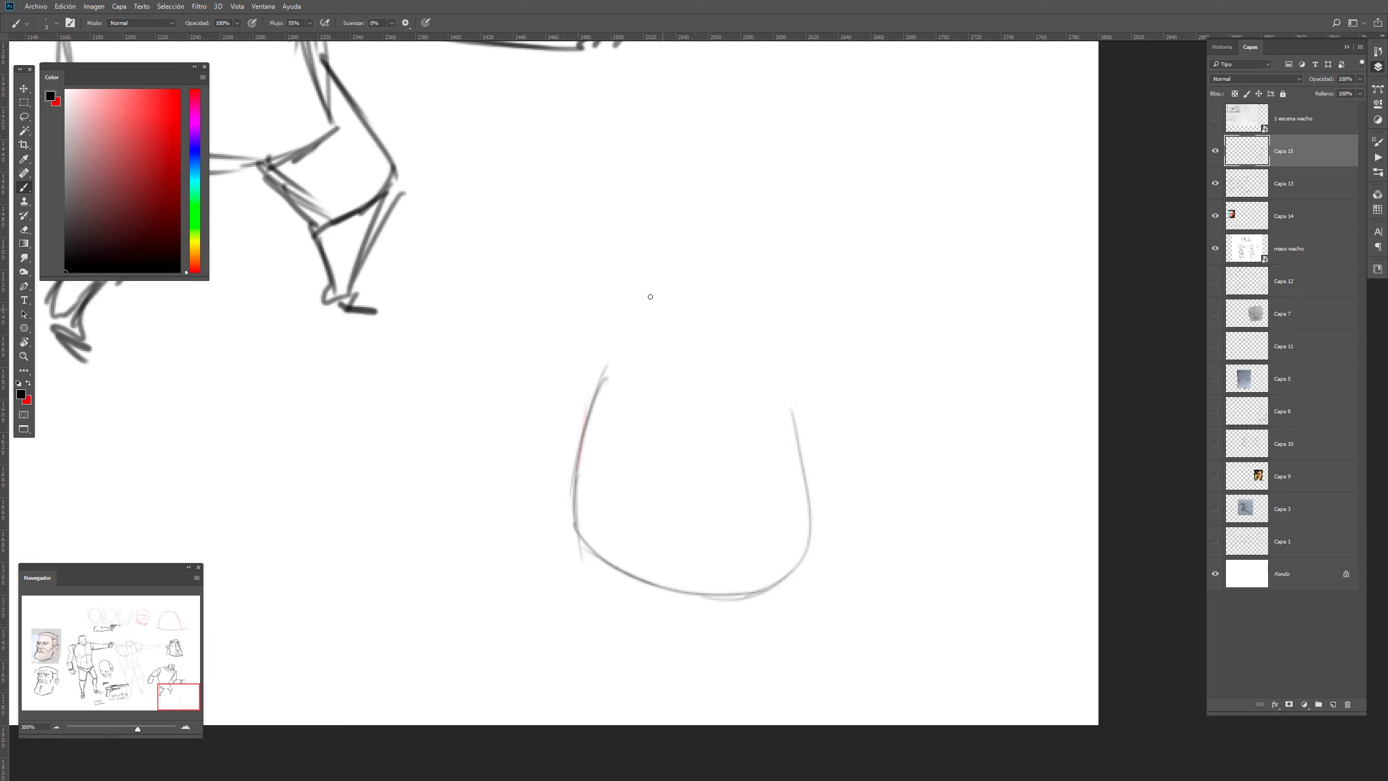
{"action": "left_click_drag", "start_coordinate": [592, 394], "coordinate": [648, 302]}
{"action": "mouse_move", "coordinate": [596, 371]}
{"action": "left_mouse_down"}
{"action": "mouse_move", "coordinate": [635, 311]}
{"action": "mouse_move", "coordinate": [655, 186]}
{"action": "mouse_move", "coordinate": [763, 152]}
{"action": "mouse_move", "coordinate": [822, 176]}
{"action": "mouse_move", "coordinate": [842, 231]}
{"action": "left_mouse_up"}
{"action": "left_click_drag", "start_coordinate": [820, 176], "coordinate": [834, 249]}
{"action": "left_click_drag", "start_coordinate": [830, 247], "coordinate": [776, 390]}
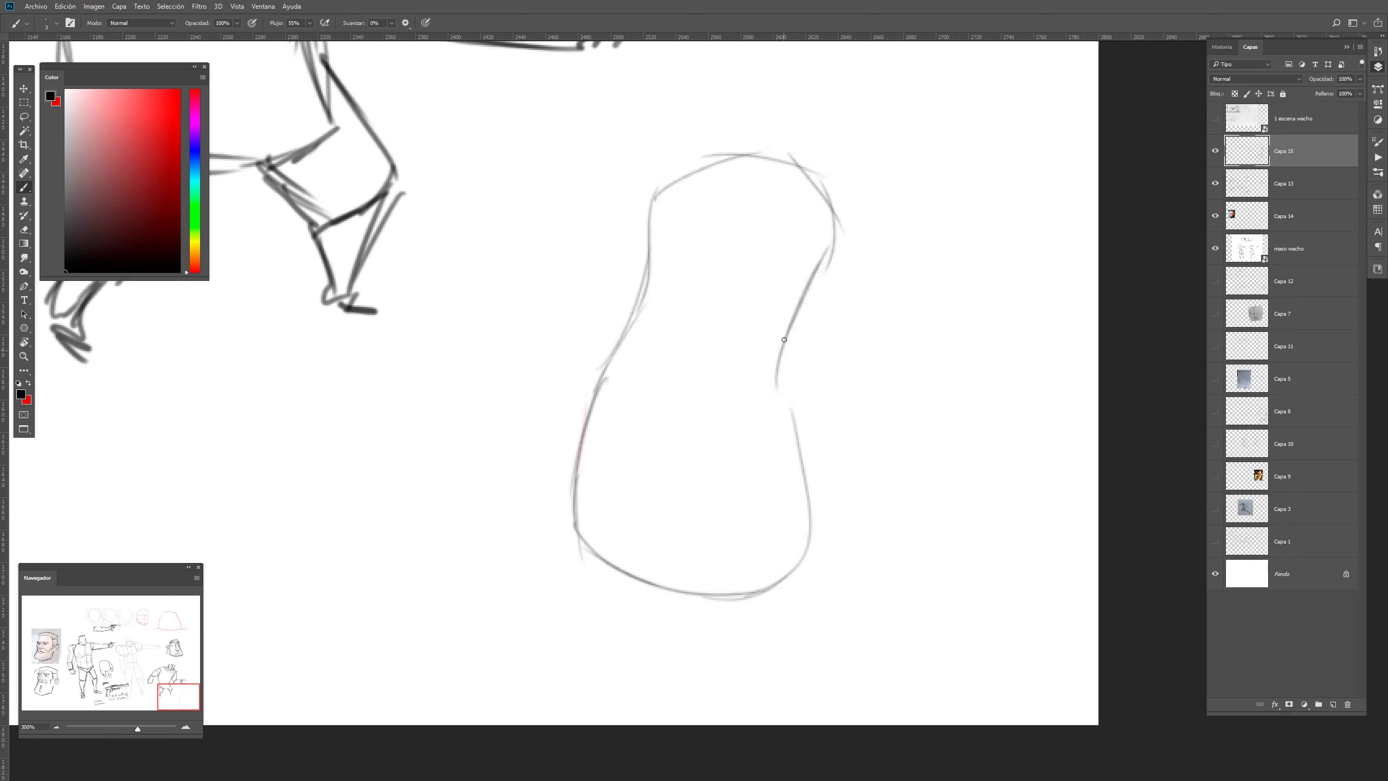
{"action": "left_click_drag", "start_coordinate": [781, 324], "coordinate": [797, 422]}
{"action": "left_click_drag", "start_coordinate": [777, 364], "coordinate": [793, 424]}
- Add an inner line running from the head down to the bottom of the body
{"action": "mouse_move", "coordinate": [774, 160]}
{"action": "left_mouse_down"}
{"action": "mouse_move", "coordinate": [688, 177]}
{"action": "mouse_move", "coordinate": [683, 205]}
{"action": "mouse_move", "coordinate": [700, 276]}
{"action": "left_mouse_up"}
{"action": "left_click_drag", "start_coordinate": [701, 221], "coordinate": [645, 414]}
{"action": "left_click_drag", "start_coordinate": [675, 353], "coordinate": [646, 499]}
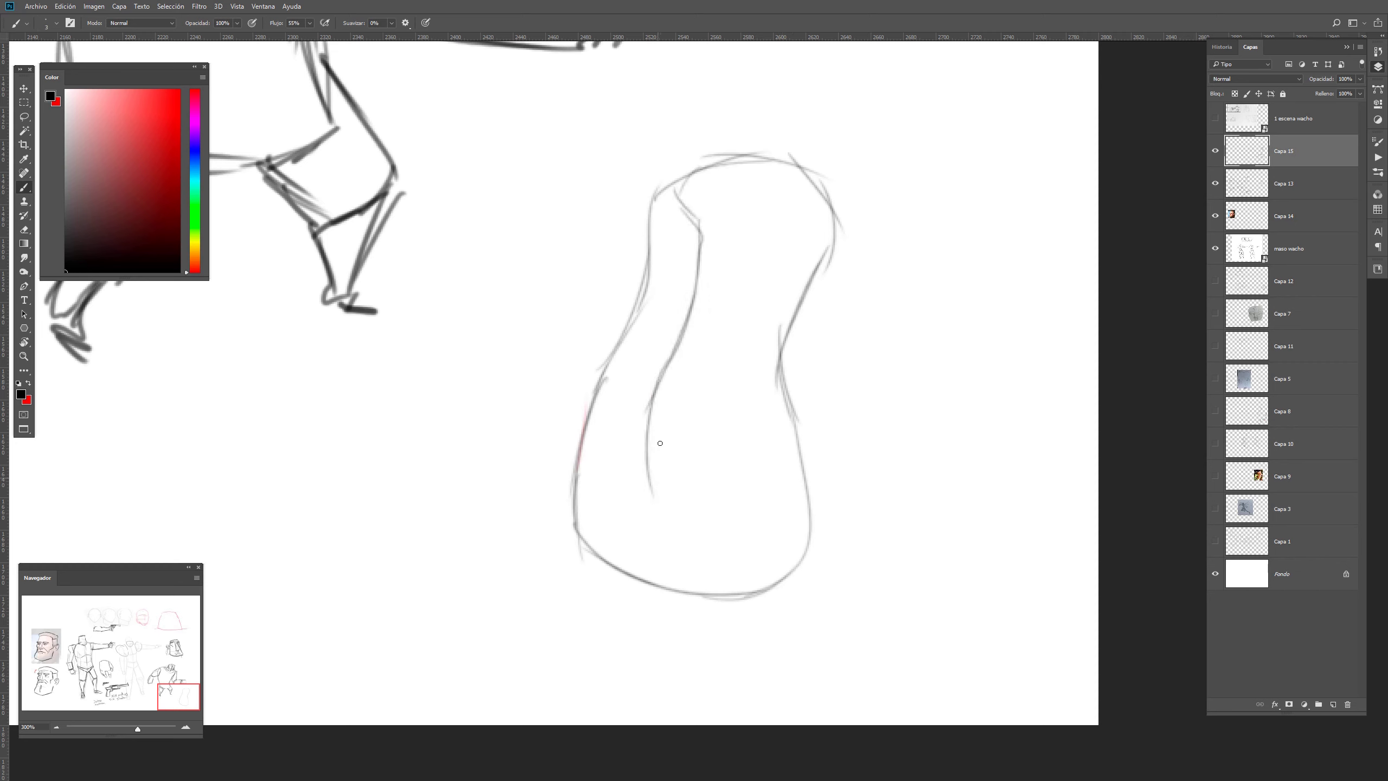
{"action": "left_click_drag", "start_coordinate": [648, 426], "coordinate": [654, 519]}
{"action": "mouse_move", "coordinate": [643, 437]}
{"action": "left_mouse_down"}
{"action": "mouse_move", "coordinate": [655, 528]}
{"action": "mouse_move", "coordinate": [648, 510]}
{"action": "mouse_move", "coordinate": [649, 492]}
{"action": "mouse_move", "coordinate": [668, 577]}
{"action": "left_mouse_up"}
{"action": "mouse_move", "coordinate": [643, 488]}
{"action": "left_mouse_down"}
{"action": "mouse_move", "coordinate": [676, 594]}
{"action": "mouse_move", "coordinate": [702, 604]}
{"action": "left_mouse_up"}
- Block in the head planes, extend the inner right line and strengthen the body's bottom curve
{"action": "mouse_move", "coordinate": [676, 189]}
{"action": "left_mouse_down"}
{"action": "mouse_move", "coordinate": [716, 214]}
{"action": "mouse_move", "coordinate": [853, 218]}
{"action": "mouse_move", "coordinate": [846, 249]}
{"action": "left_mouse_up"}
{"action": "mouse_move", "coordinate": [775, 166]}
{"action": "left_mouse_down"}
{"action": "mouse_move", "coordinate": [785, 244]}
{"action": "mouse_move", "coordinate": [752, 322]}
{"action": "left_mouse_up"}
{"action": "left_click_drag", "start_coordinate": [781, 250], "coordinate": [733, 386]}
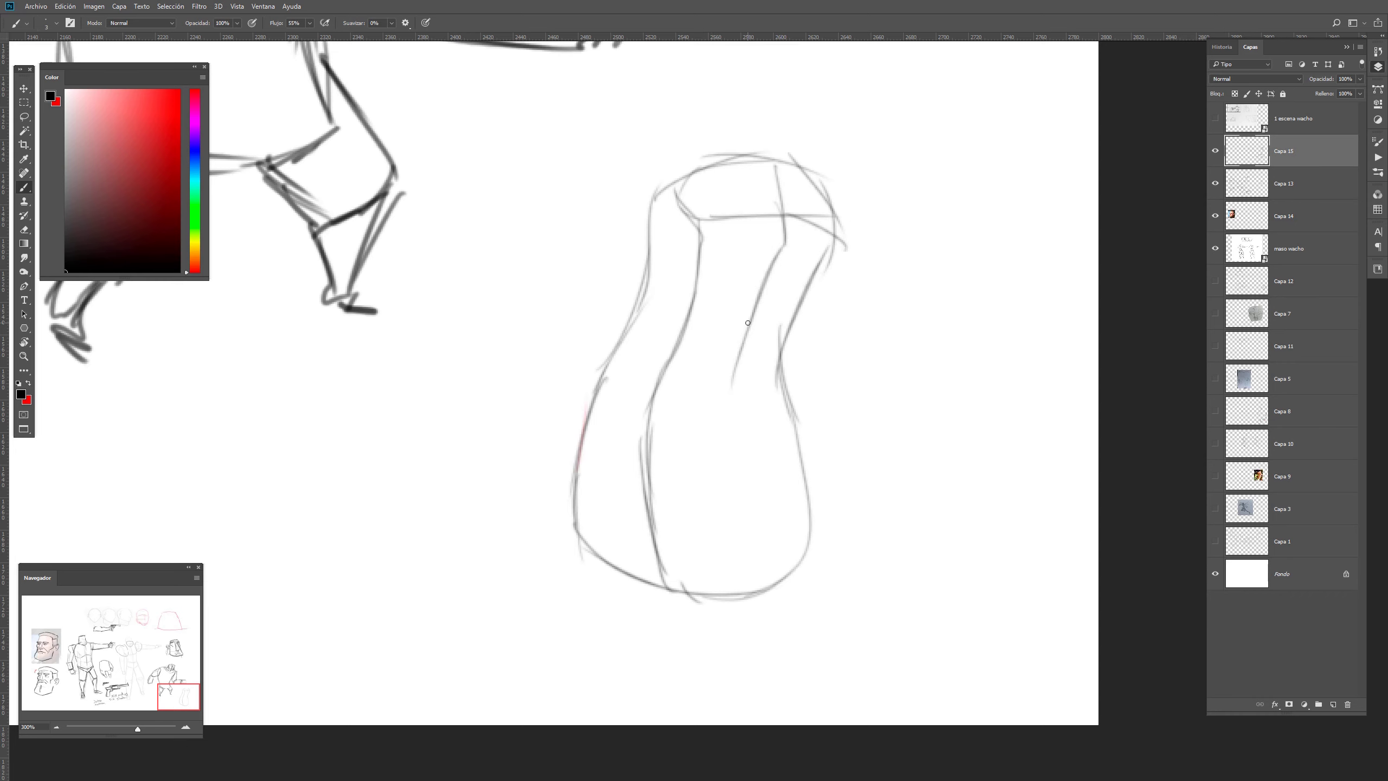
{"action": "left_click_drag", "start_coordinate": [755, 320], "coordinate": [759, 517]}
{"action": "mouse_move", "coordinate": [757, 448]}
{"action": "left_mouse_down"}
{"action": "mouse_move", "coordinate": [741, 557]}
{"action": "mouse_move", "coordinate": [710, 606]}
{"action": "left_mouse_up"}
{"action": "mouse_move", "coordinate": [738, 608]}
{"action": "left_mouse_down"}
{"action": "mouse_move", "coordinate": [650, 583]}
{"action": "mouse_move", "coordinate": [688, 600]}
{"action": "left_mouse_up"}
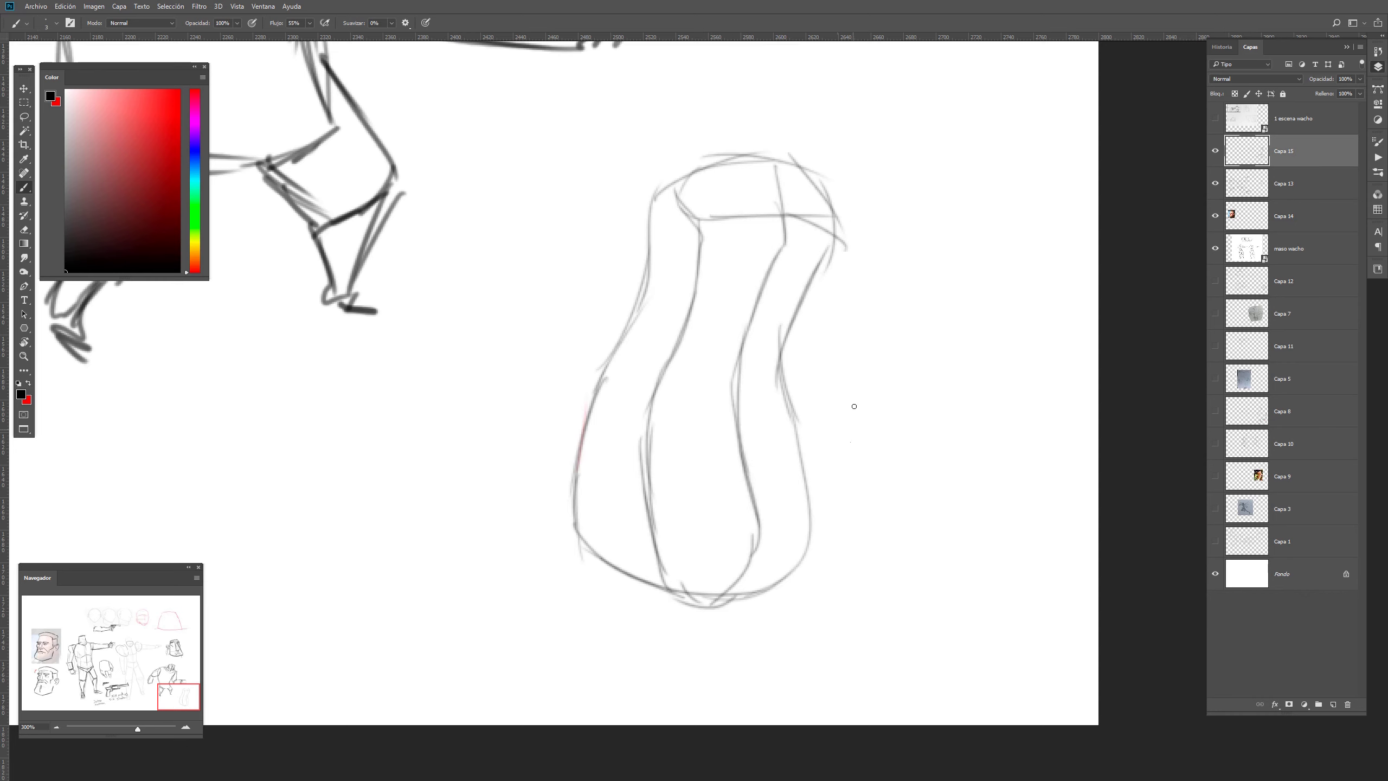
- Extend the body's bottom downward and sketch stubby legs and feet beneath it
{"action": "mouse_move", "coordinate": [899, 283]}
{"action": "left_mouse_down"}
{"action": "mouse_move", "coordinate": [902, 397]}
{"action": "mouse_move", "coordinate": [852, 372]}
{"action": "mouse_move", "coordinate": [859, 356]}
{"action": "left_mouse_up"}
{"action": "left_click_drag", "start_coordinate": [730, 535], "coordinate": [793, 575]}
{"action": "mouse_move", "coordinate": [822, 484]}
{"action": "left_mouse_down"}
{"action": "mouse_move", "coordinate": [815, 553]}
{"action": "mouse_move", "coordinate": [760, 589]}
{"action": "left_mouse_up"}
{"action": "mouse_move", "coordinate": [803, 563]}
{"action": "left_mouse_down"}
{"action": "mouse_move", "coordinate": [765, 579]}
{"action": "mouse_move", "coordinate": [750, 629]}
{"action": "left_mouse_up"}
{"action": "left_click_drag", "start_coordinate": [625, 508], "coordinate": [636, 561]}
{"action": "left_click_drag", "start_coordinate": [598, 481], "coordinate": [588, 541]}
{"action": "mouse_move", "coordinate": [591, 525]}
{"action": "left_mouse_down"}
{"action": "mouse_move", "coordinate": [622, 563]}
{"action": "mouse_move", "coordinate": [662, 530]}
{"action": "left_mouse_up"}
{"action": "mouse_move", "coordinate": [664, 527]}
{"action": "left_mouse_down"}
{"action": "mouse_move", "coordinate": [630, 580]}
{"action": "mouse_move", "coordinate": [584, 592]}
{"action": "left_mouse_up"}
{"action": "left_click_drag", "start_coordinate": [636, 563], "coordinate": [580, 625]}
{"action": "left_click_drag", "start_coordinate": [588, 588], "coordinate": [582, 613]}
- Draw a narrow box shape in the creature's upper body
{"action": "mouse_move", "coordinate": [701, 183]}
{"action": "left_mouse_down"}
{"action": "mouse_move", "coordinate": [701, 287]}
{"action": "mouse_move", "coordinate": [684, 333]}
{"action": "left_mouse_up"}
{"action": "left_click_drag", "start_coordinate": [670, 247], "coordinate": [706, 246]}
{"action": "mouse_move", "coordinate": [705, 249]}
{"action": "left_mouse_down"}
{"action": "mouse_move", "coordinate": [722, 326]}
{"action": "mouse_move", "coordinate": [687, 364]}
{"action": "left_mouse_up"}
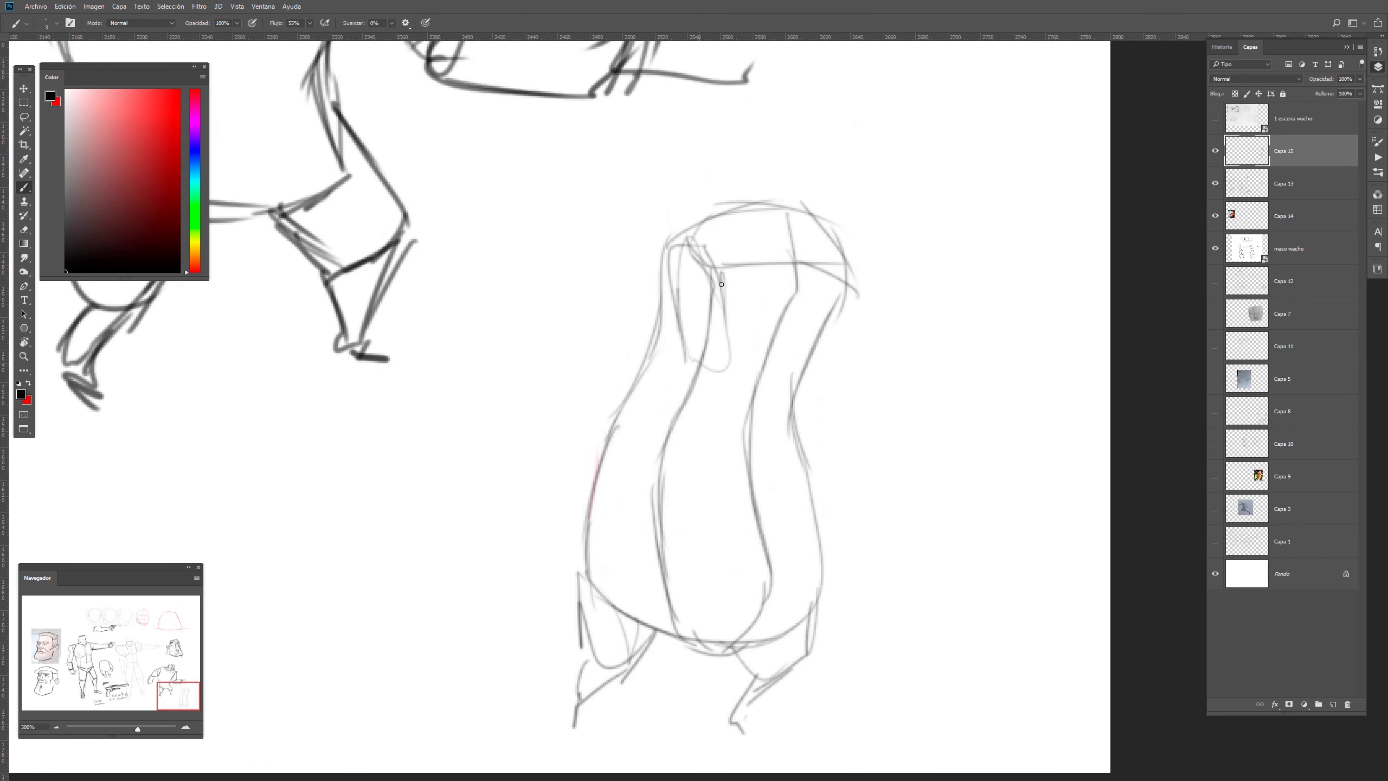
{"action": "left_click_drag", "start_coordinate": [727, 273], "coordinate": [733, 369]}
{"action": "mouse_move", "coordinate": [686, 373]}
{"action": "left_mouse_down"}
{"action": "mouse_move", "coordinate": [768, 350]}
{"action": "mouse_move", "coordinate": [809, 390]}
{"action": "mouse_move", "coordinate": [831, 385]}
{"action": "mouse_move", "coordinate": [830, 404]}
{"action": "left_mouse_up"}
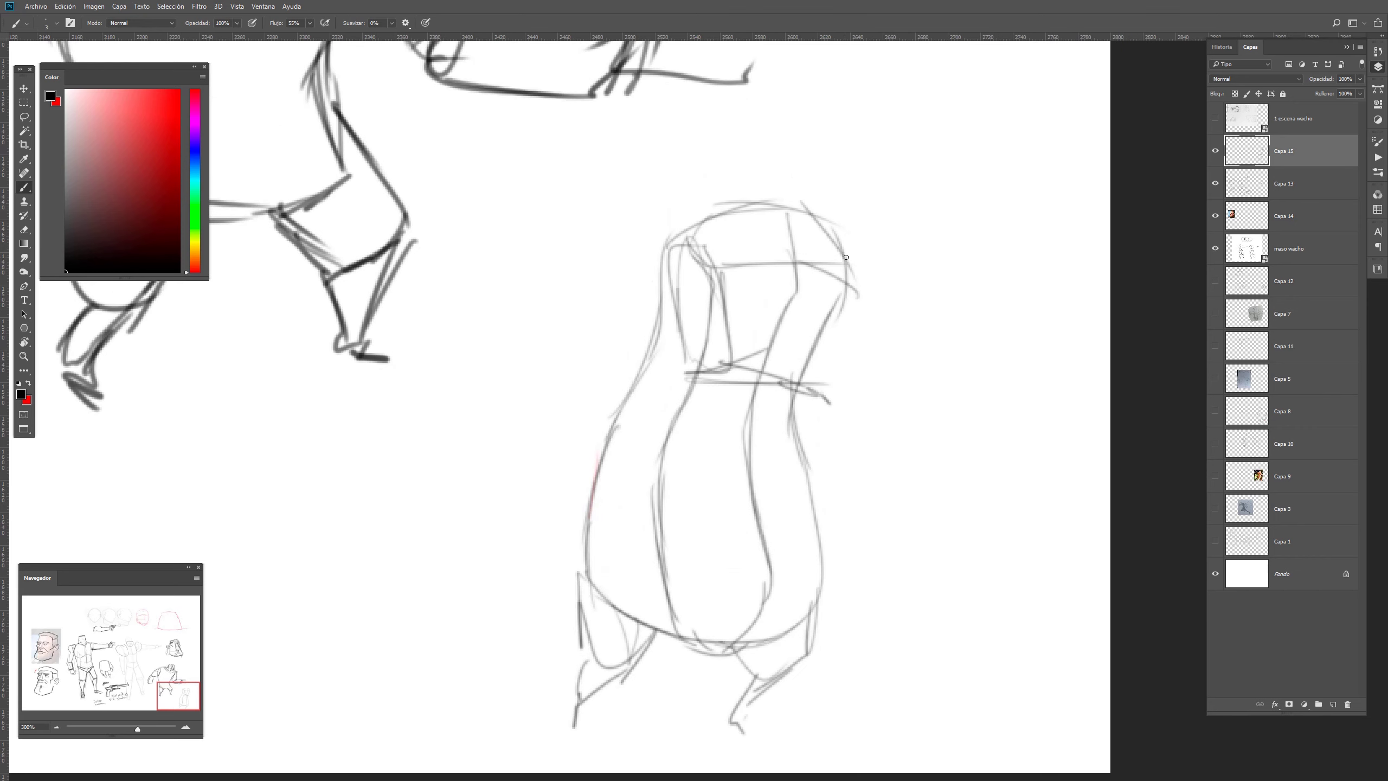
- Mark the waist with cross lines and add diagonal strokes refining the top of the head
{"action": "mouse_move", "coordinate": [845, 241]}
{"action": "left_mouse_down"}
{"action": "mouse_move", "coordinate": [856, 326]}
{"action": "mouse_move", "coordinate": [858, 273]}
{"action": "mouse_move", "coordinate": [837, 376]}
{"action": "mouse_move", "coordinate": [821, 367]}
{"action": "mouse_move", "coordinate": [862, 367]}
{"action": "left_mouse_up"}
{"action": "mouse_move", "coordinate": [822, 411]}
{"action": "left_mouse_down"}
{"action": "mouse_move", "coordinate": [907, 432]}
{"action": "mouse_move", "coordinate": [848, 374]}
{"action": "left_mouse_up"}
{"action": "mouse_move", "coordinate": [832, 236]}
{"action": "left_mouse_down"}
{"action": "mouse_move", "coordinate": [852, 317]}
{"action": "mouse_move", "coordinate": [811, 307]}
{"action": "mouse_move", "coordinate": [797, 337]}
{"action": "left_mouse_up"}
{"action": "mouse_move", "coordinate": [782, 309]}
{"action": "left_mouse_down"}
{"action": "mouse_move", "coordinate": [821, 346]}
{"action": "mouse_move", "coordinate": [772, 320]}
{"action": "left_mouse_up"}
{"action": "left_click_drag", "start_coordinate": [741, 276], "coordinate": [778, 309]}
{"action": "mouse_move", "coordinate": [828, 340]}
{"action": "left_mouse_down"}
{"action": "mouse_move", "coordinate": [853, 236]}
{"action": "mouse_move", "coordinate": [773, 247]}
{"action": "mouse_move", "coordinate": [820, 225]}
{"action": "mouse_move", "coordinate": [827, 328]}
{"action": "left_mouse_up"}
- Add a hood-like arc, jaw curve and shoulder strokes, then sketch horns above the head
{"action": "mouse_move", "coordinate": [866, 257]}
{"action": "left_mouse_down"}
{"action": "mouse_move", "coordinate": [754, 268]}
{"action": "mouse_move", "coordinate": [803, 340]}
{"action": "mouse_move", "coordinate": [842, 348]}
{"action": "left_mouse_up"}
{"action": "left_click_drag", "start_coordinate": [750, 272], "coordinate": [698, 328]}
{"action": "left_click_drag", "start_coordinate": [752, 272], "coordinate": [731, 298]}
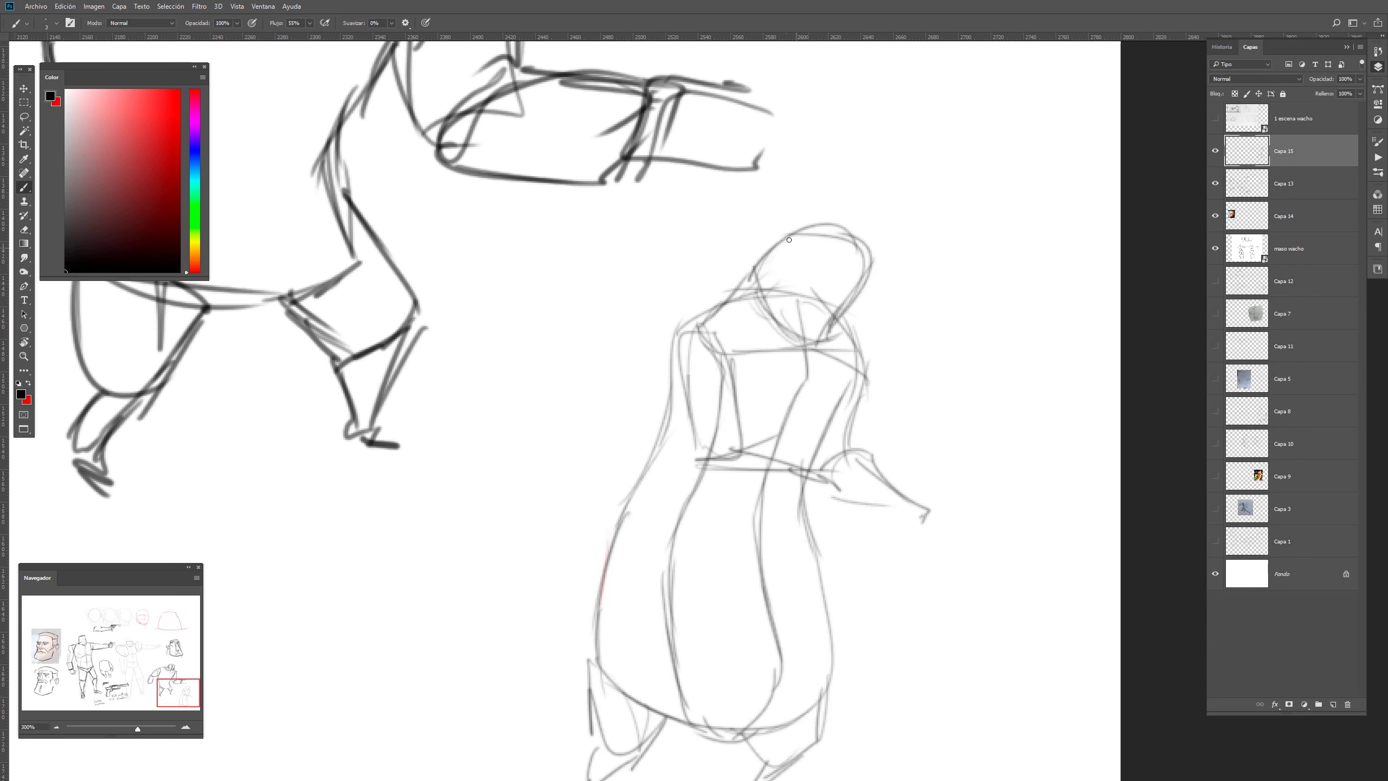
{"action": "mouse_move", "coordinate": [791, 230]}
{"action": "left_mouse_down"}
{"action": "mouse_move", "coordinate": [779, 170]}
{"action": "mouse_move", "coordinate": [855, 231]}
{"action": "mouse_move", "coordinate": [909, 197]}
{"action": "mouse_move", "coordinate": [876, 249]}
{"action": "left_mouse_up"}
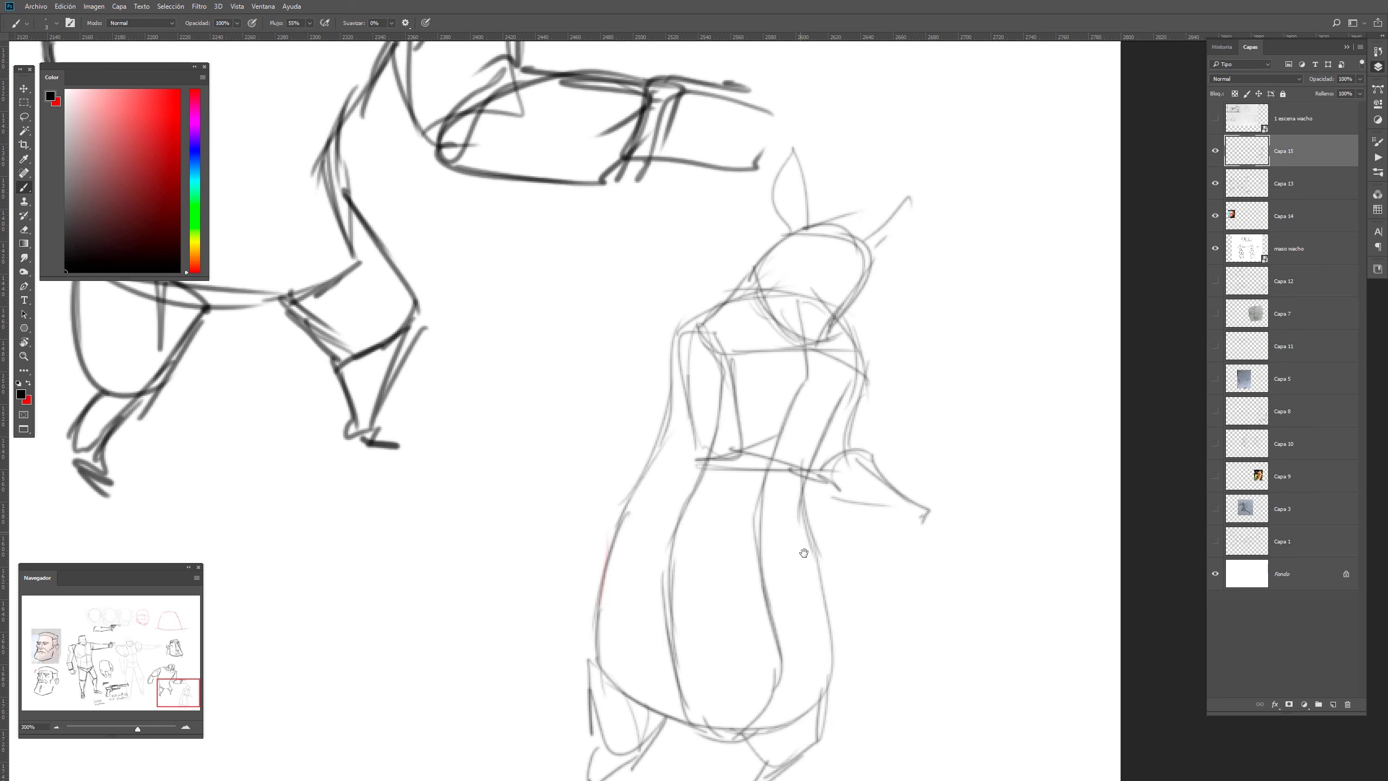
{"action": "mouse_move", "coordinate": [803, 552]}
{"action": "left_mouse_down"}
{"action": "mouse_move", "coordinate": [714, 390]}
{"action": "mouse_move", "coordinate": [737, 444]}
{"action": "left_mouse_up"}
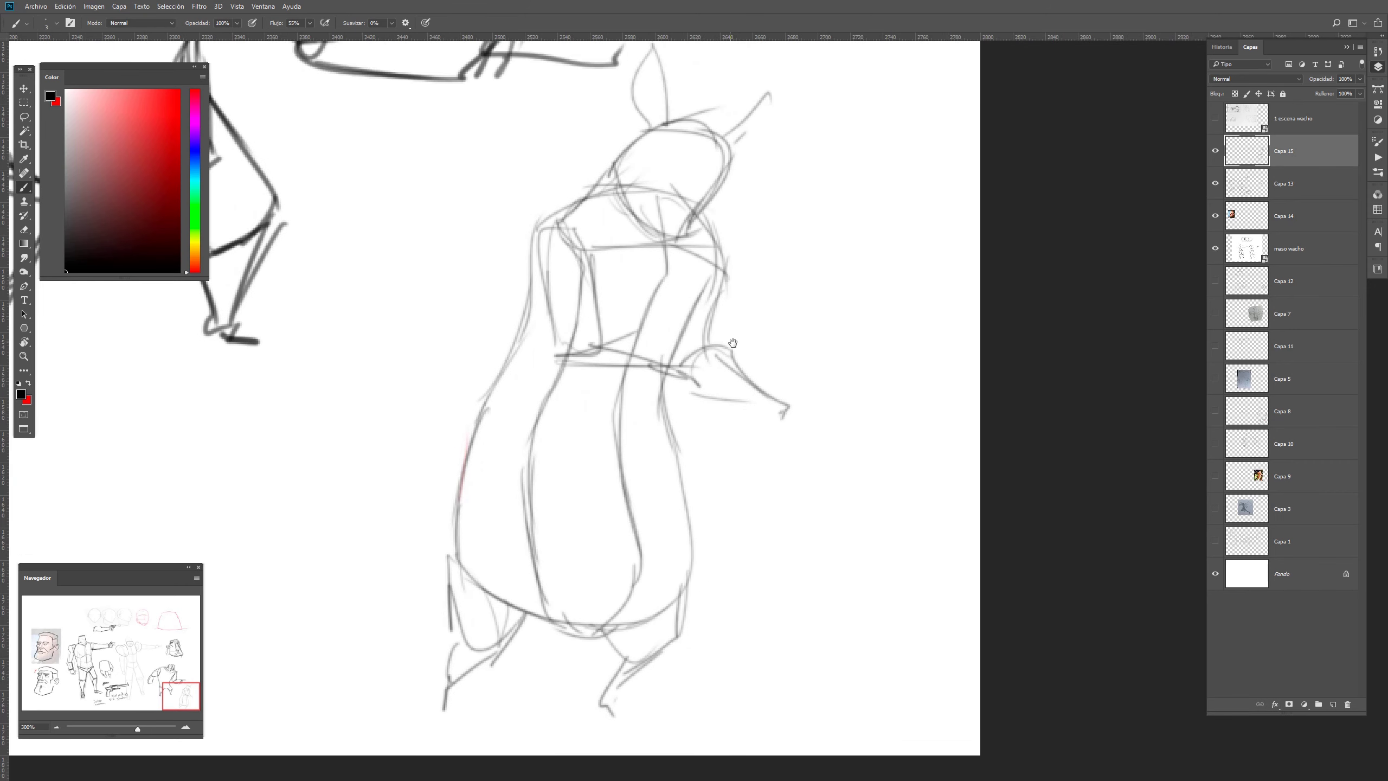
{"action": "left_click_drag", "start_coordinate": [751, 261], "coordinate": [737, 306]}
{"action": "left_click_drag", "start_coordinate": [509, 175], "coordinate": [688, 204]}
{"action": "left_click_drag", "start_coordinate": [908, 451], "coordinate": [747, 357]}
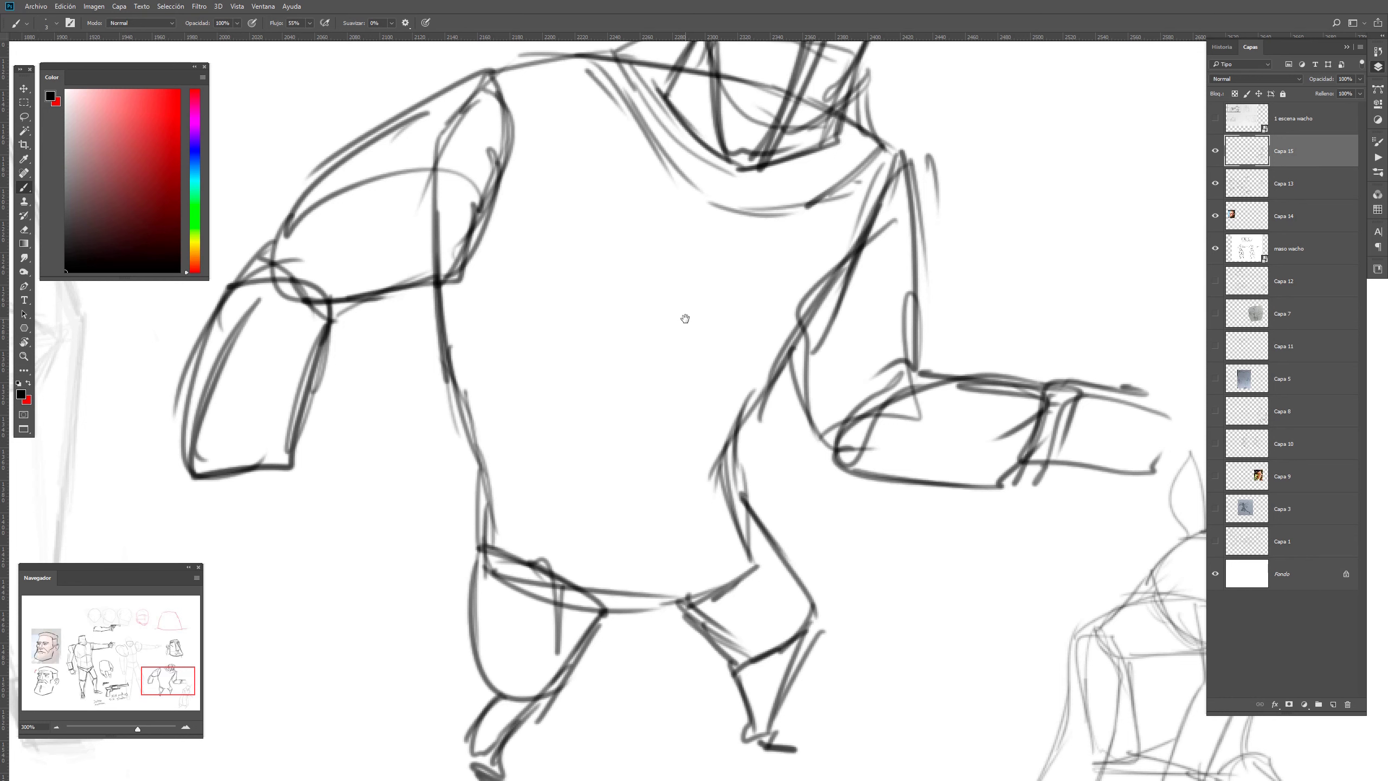
- Fit the whole gunslinger sheet on screen, then switch to the Chrome window with Pinterest
{"action": "key", "text": "z"}
{"action": "key", "text": "ctrl+0"}
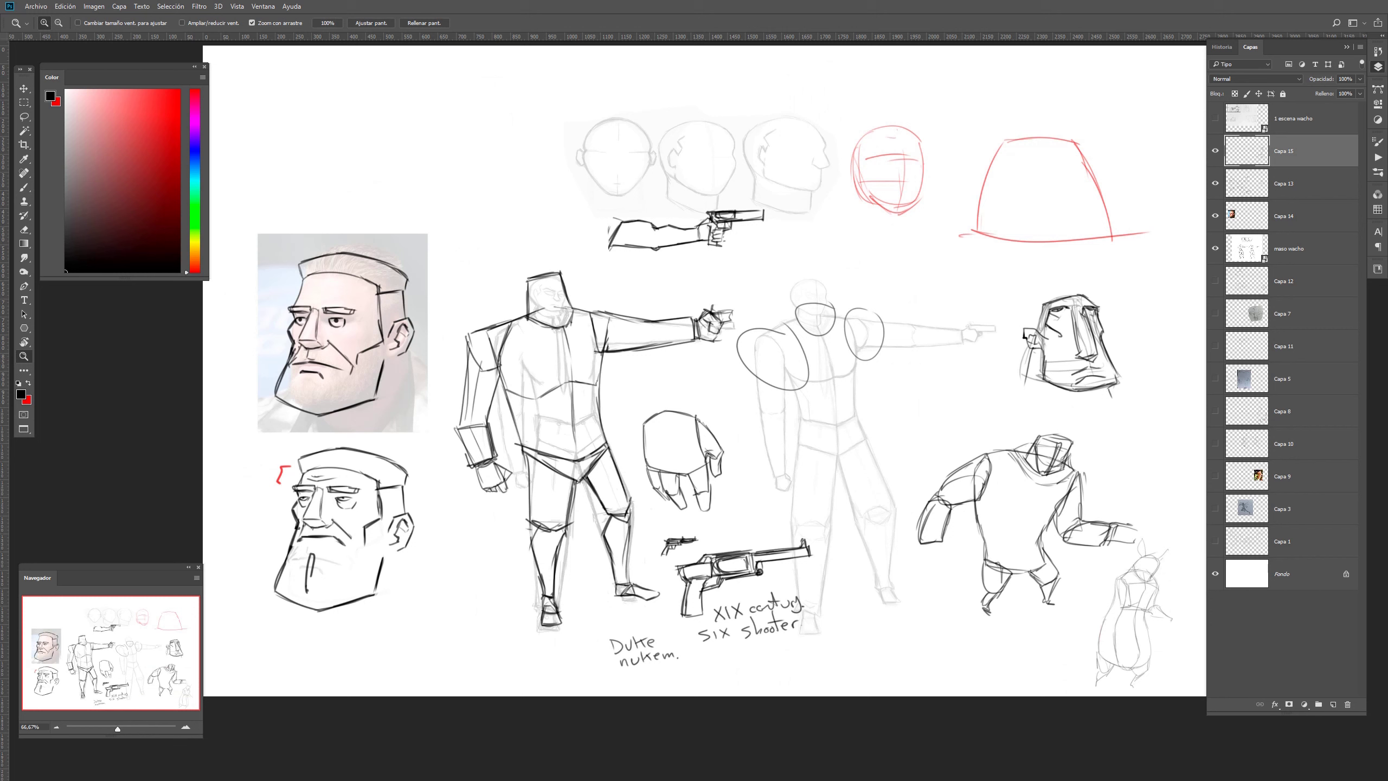
{"action": "key", "text": "alt+Tab"}
{"action": "key", "text": "alt+Tab"}
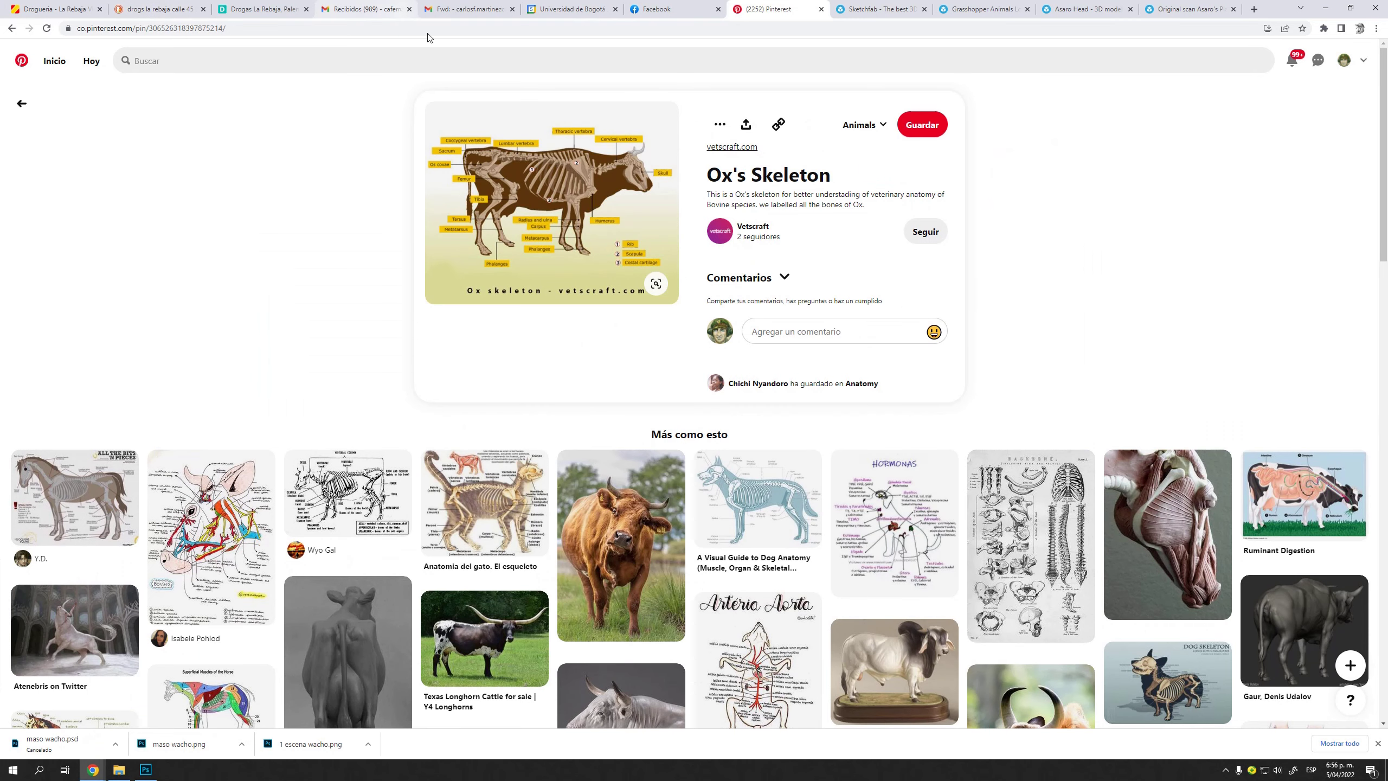
- Reload the Gmail inbox, open the (sin asunto) email and view the Sin título-1.png sketch full size
{"action": "left_click", "coordinate": [470, 9]}
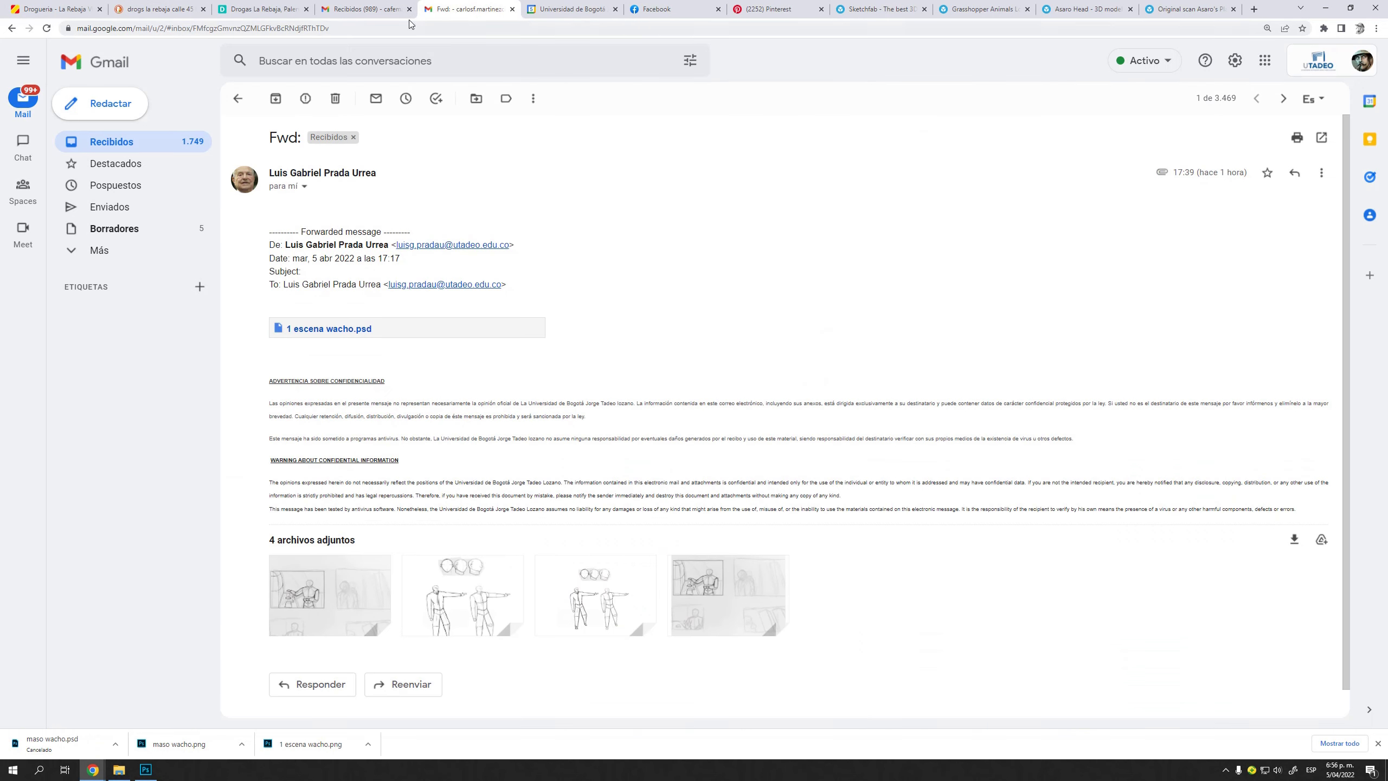
{"action": "left_click", "coordinate": [150, 141]}
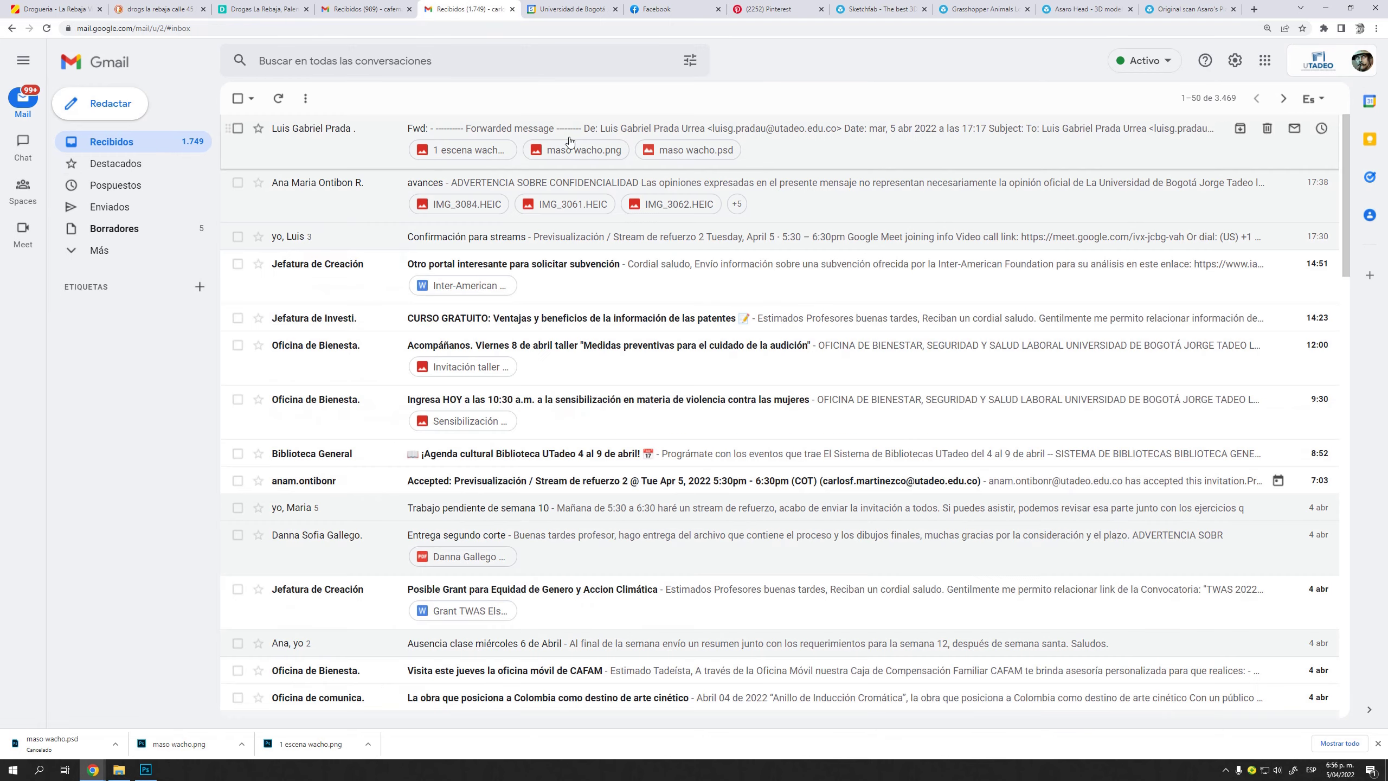
{"action": "left_click", "coordinate": [47, 27]}
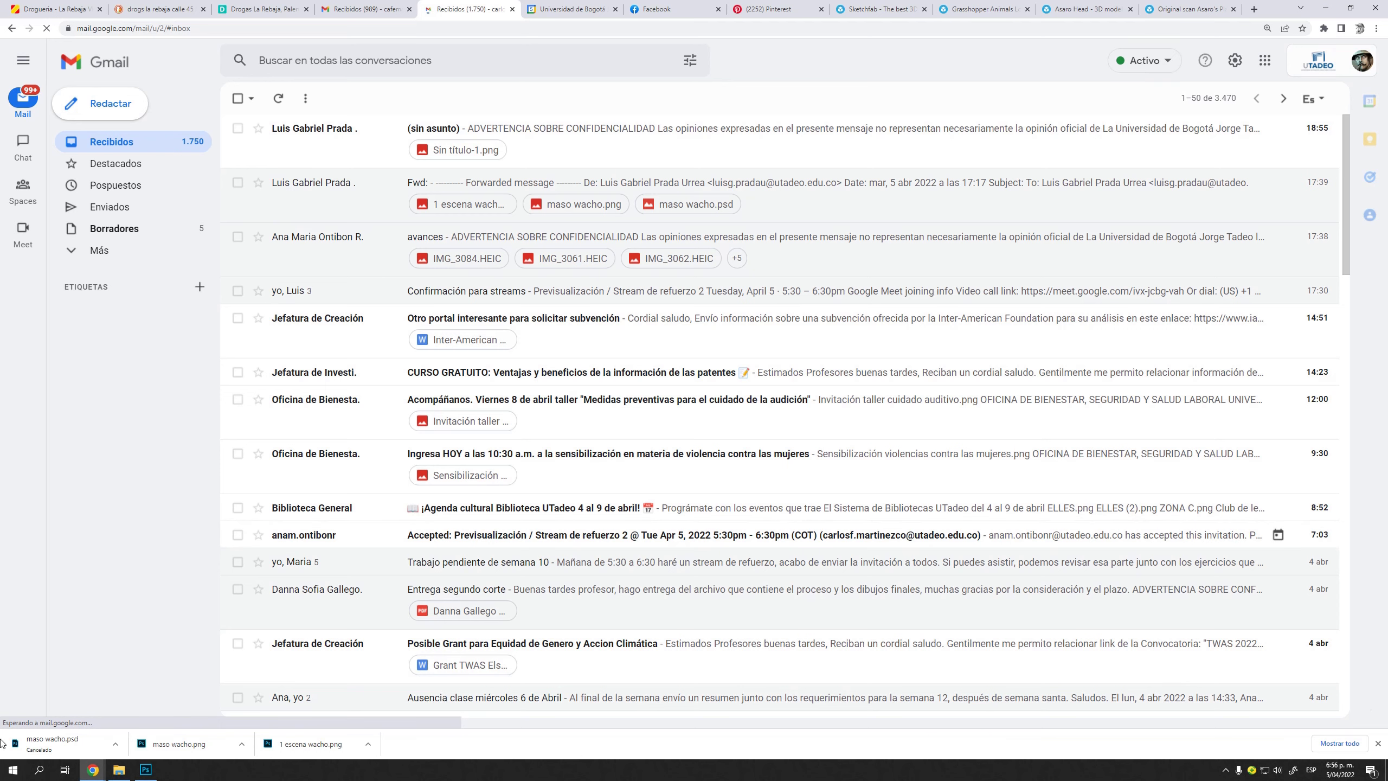
{"action": "left_click", "coordinate": [909, 158]}
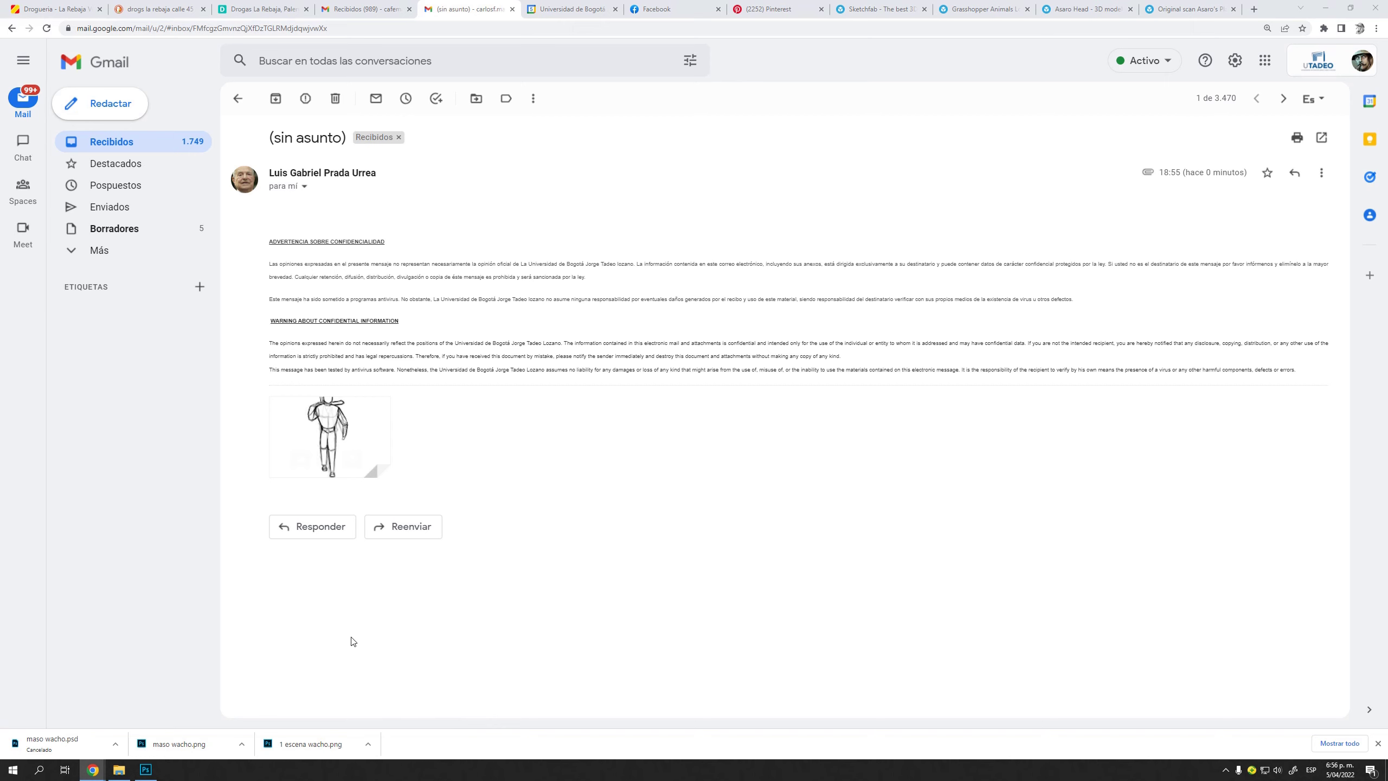
{"action": "left_click", "coordinate": [343, 436]}
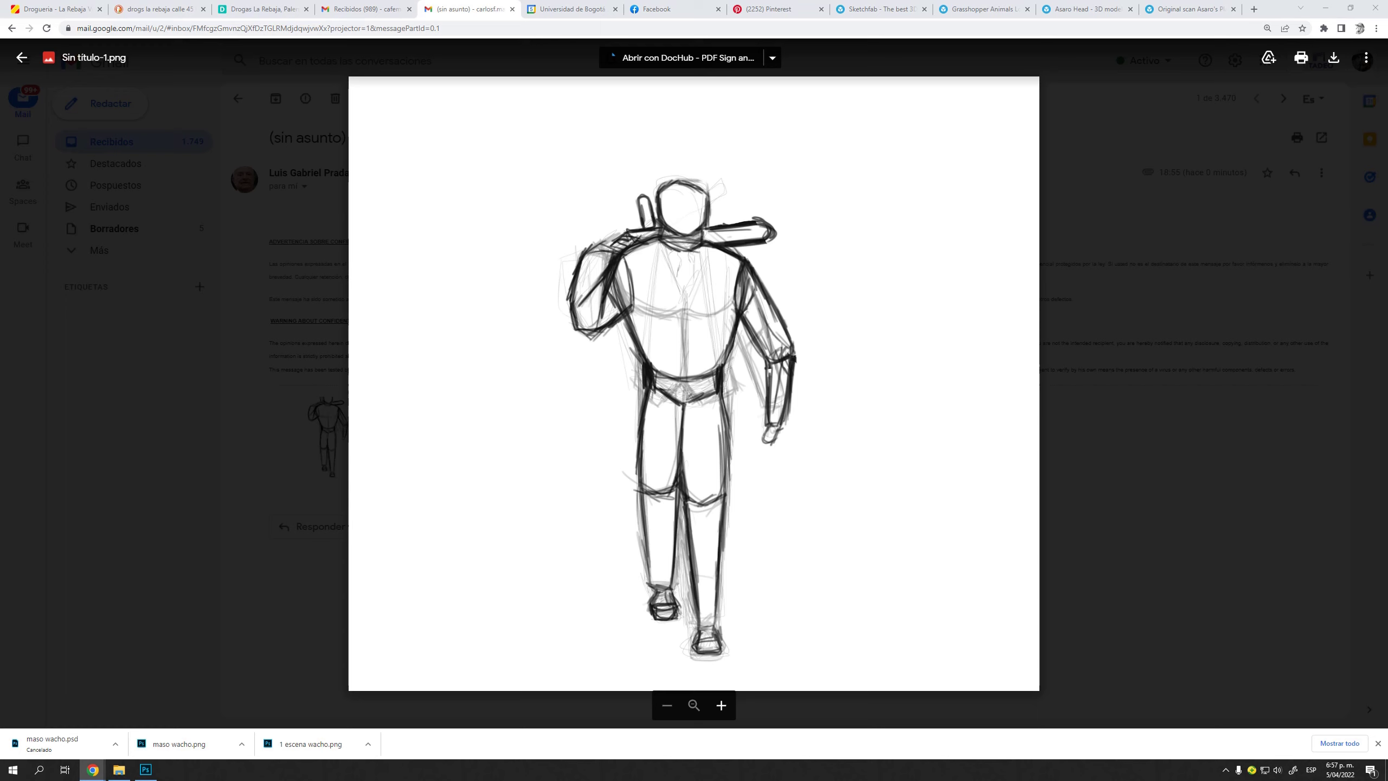
{"action": "left_click", "coordinate": [775, 8]}
- Search Pinterest for the character artist's name with exact spelling, which finds no matching pins
{"action": "left_click", "coordinate": [263, 58]}
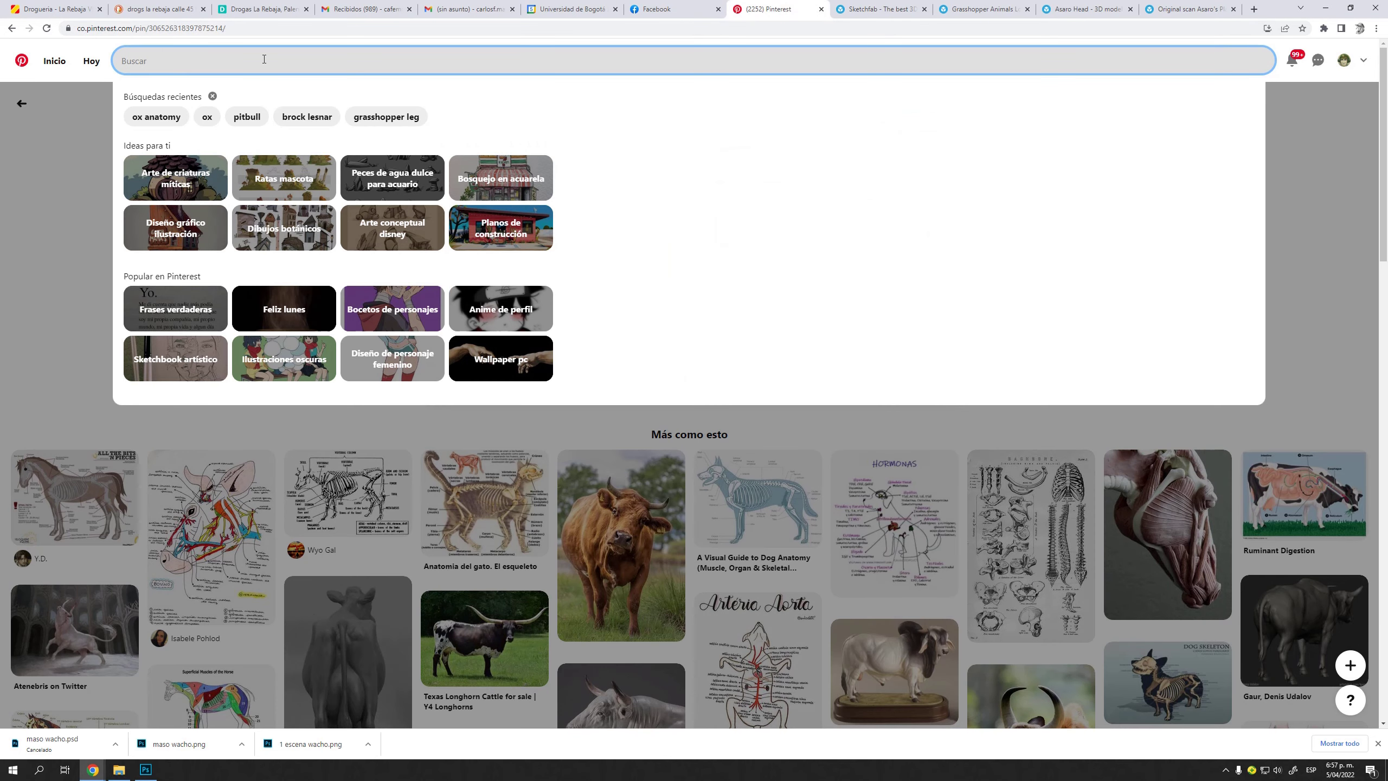
{"action": "type", "text": "koran kize"}
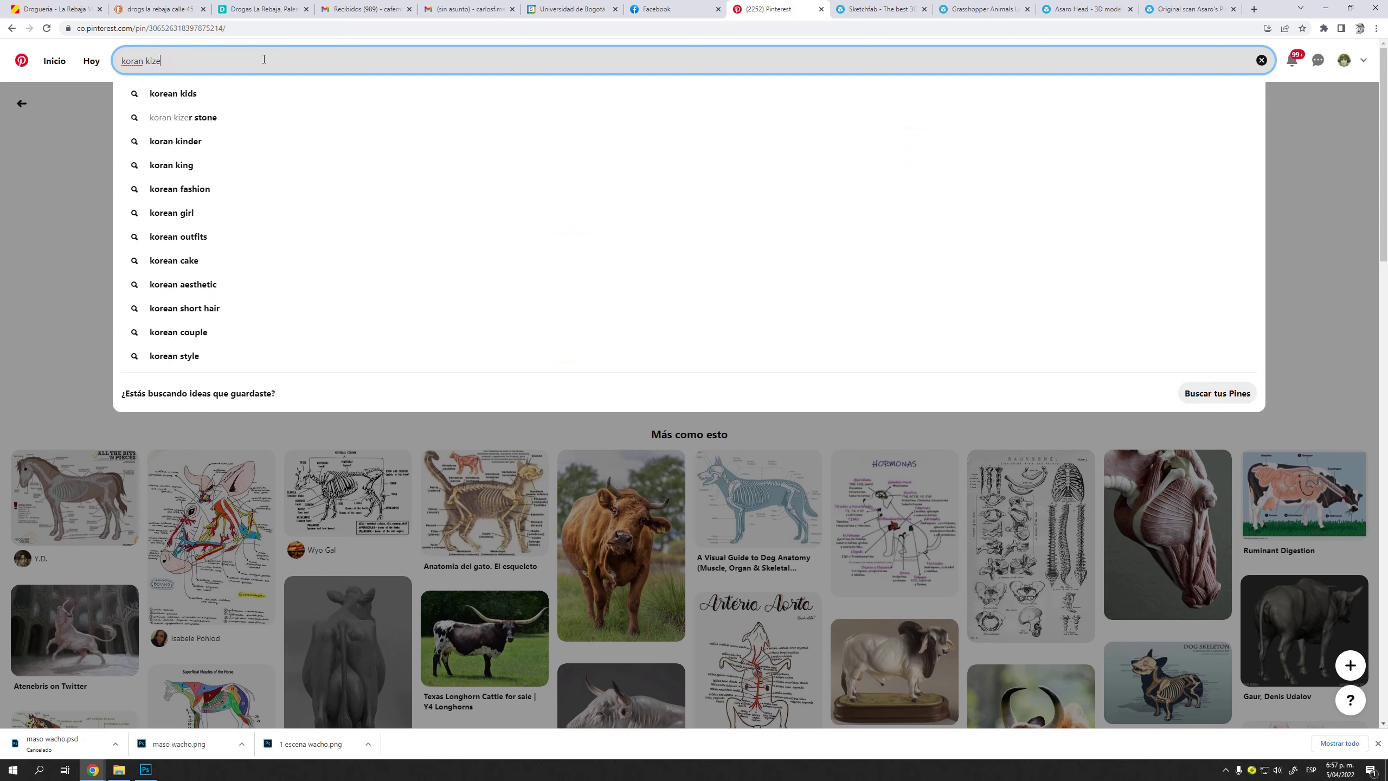
{"action": "type", "text": "r soze"}
{"action": "key", "text": "Return"}
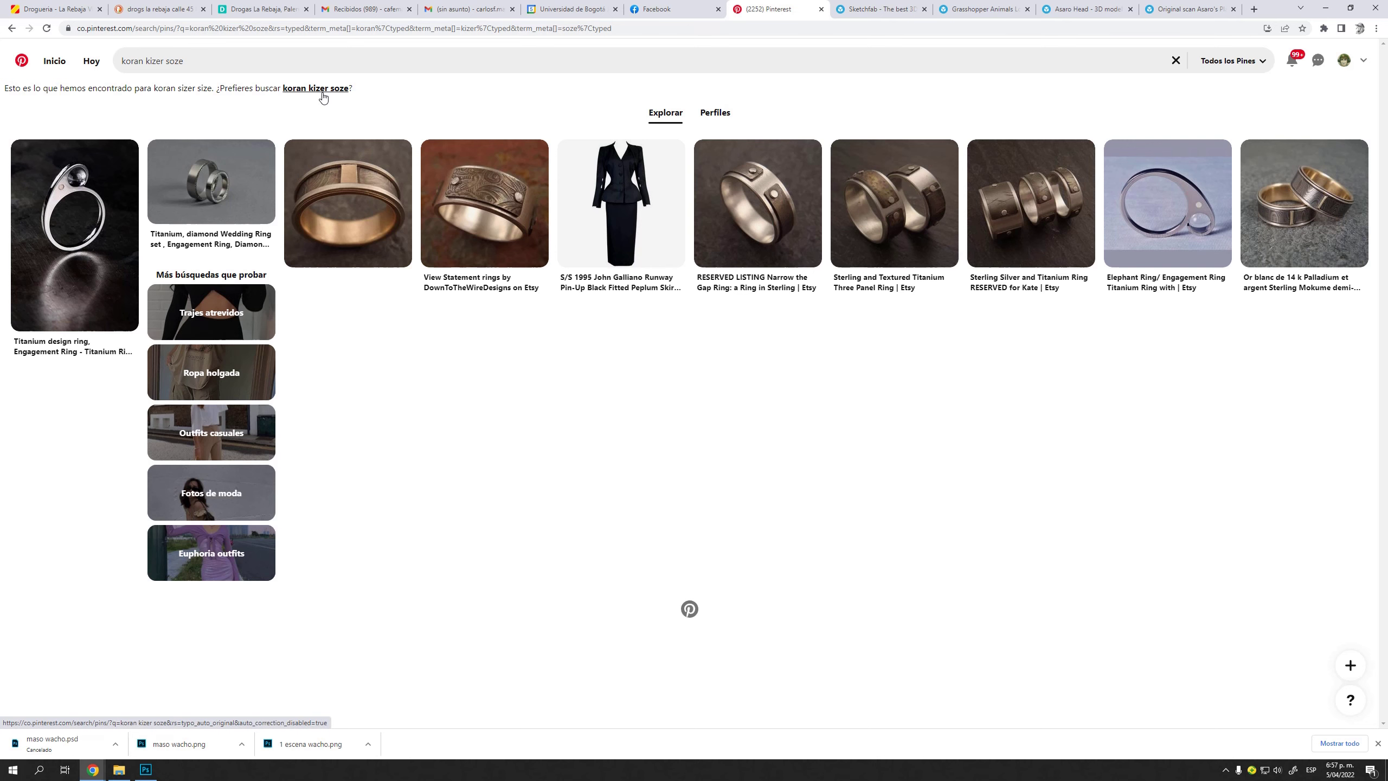
{"action": "left_click", "coordinate": [316, 87]}
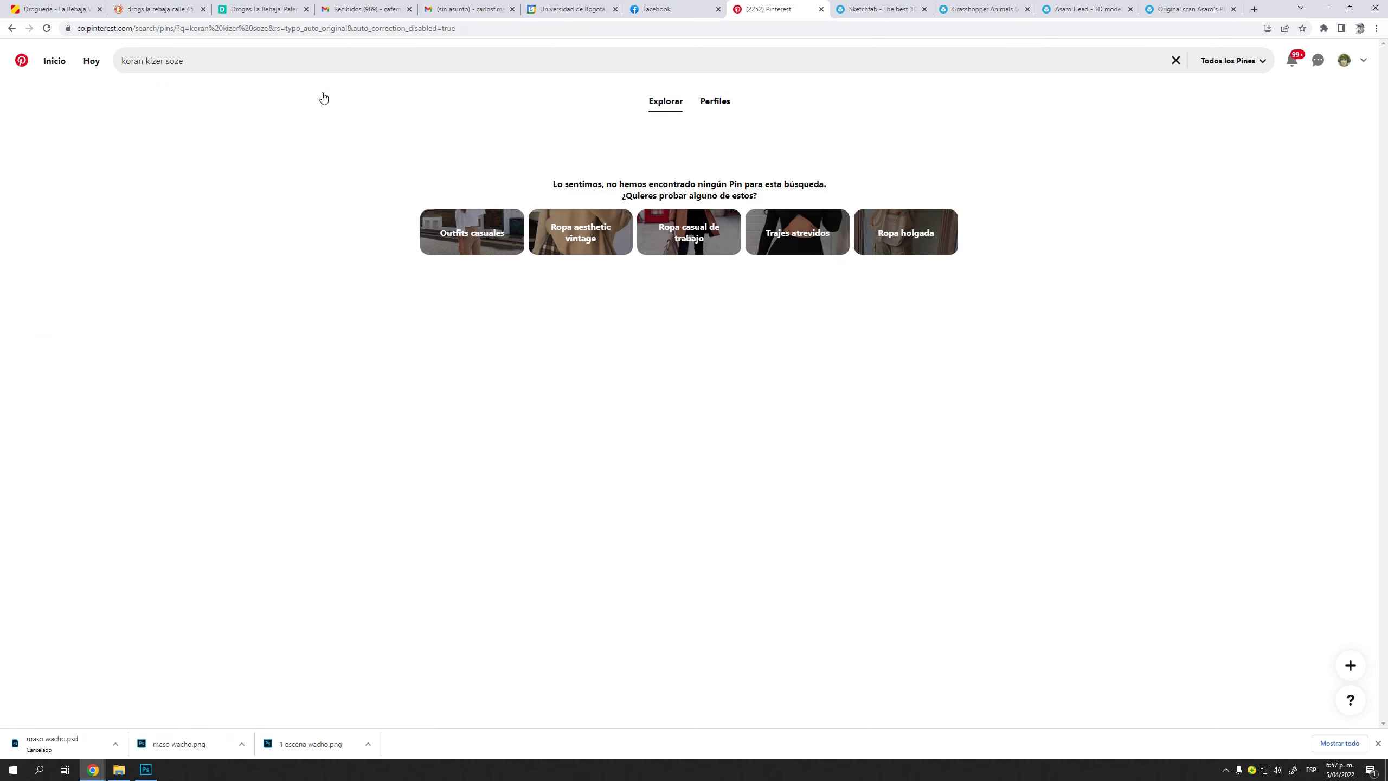
{"action": "left_click", "coordinate": [664, 8]}
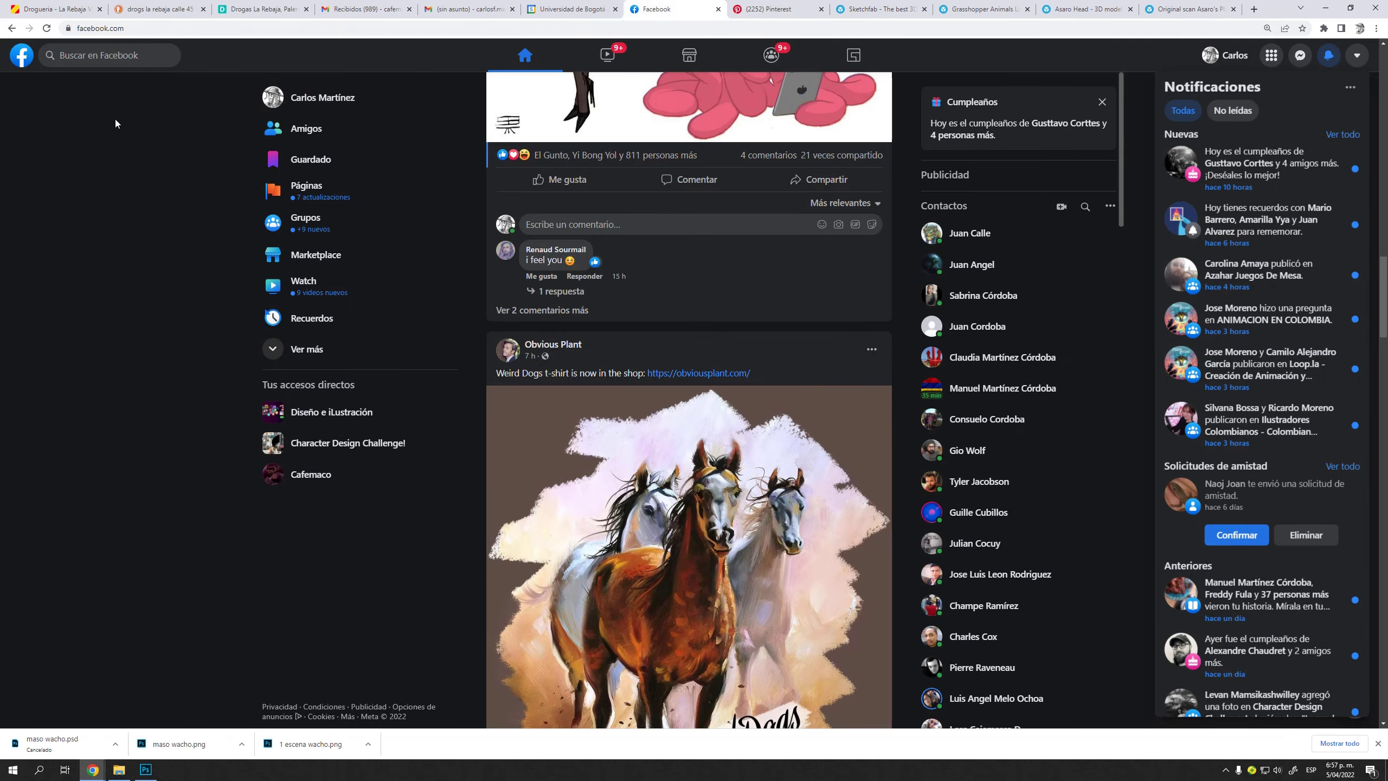
- Search Facebook for the artist, correct the name's first letter, and open his profile
{"action": "left_click", "coordinate": [101, 64]}
{"action": "type", "text": "koran"}
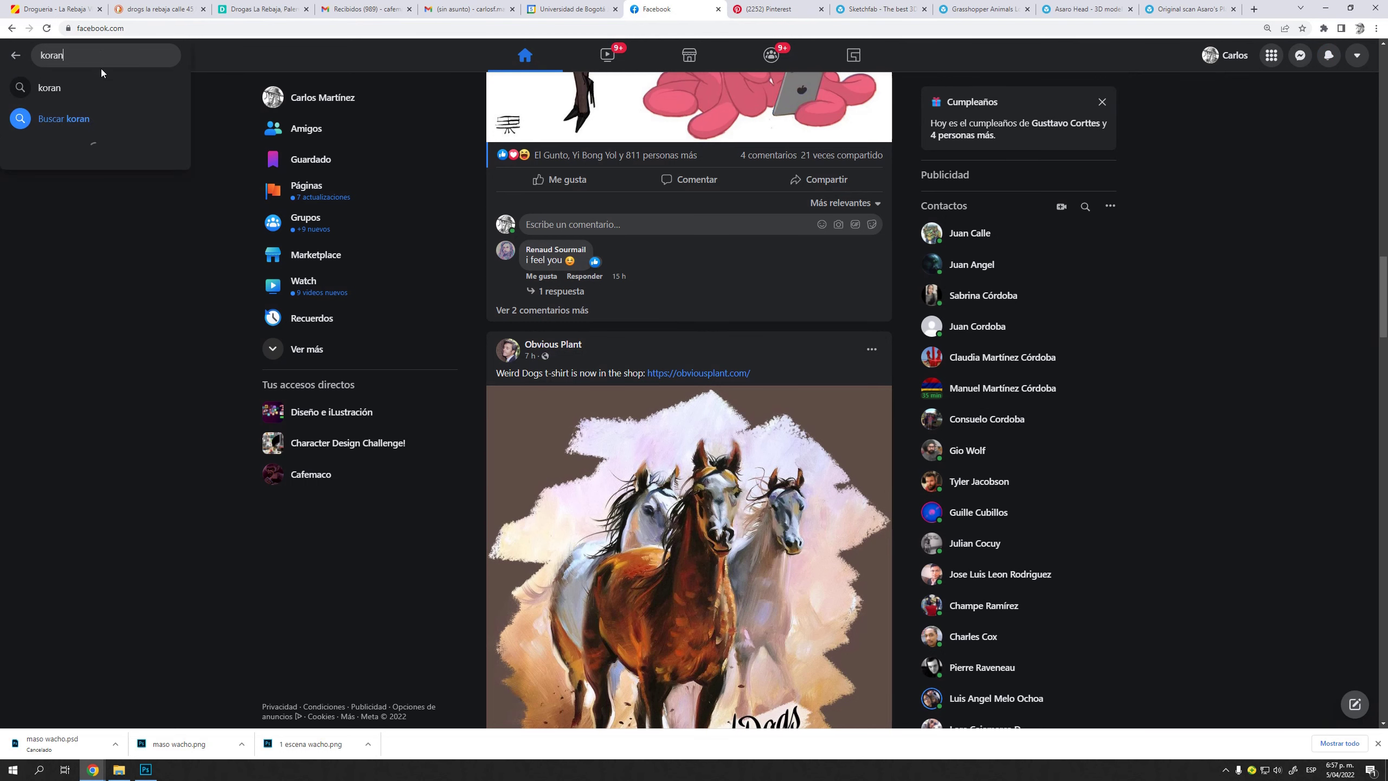
{"action": "key", "text": "Home"}
{"action": "key", "text": "Delete"}
{"action": "type", "text": "c"}
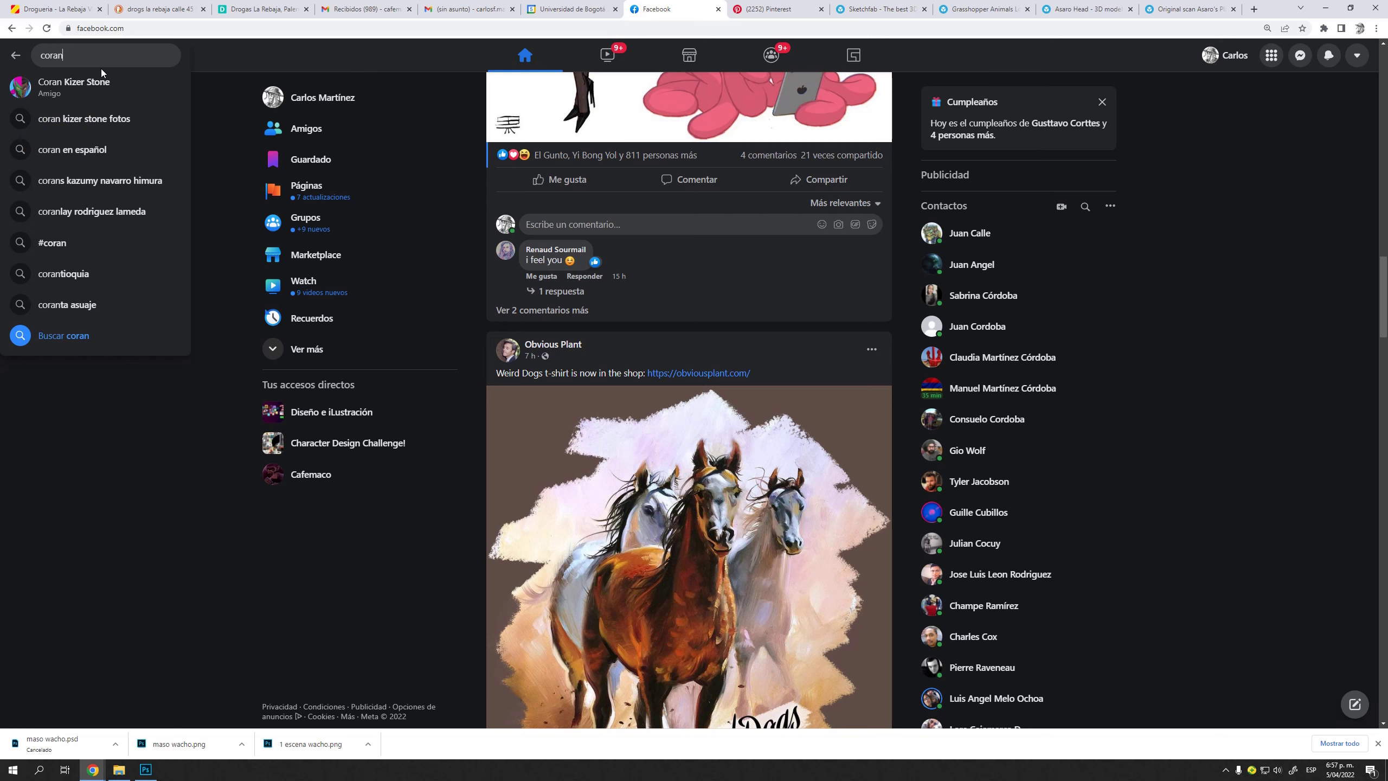
{"action": "left_click", "coordinate": [99, 83]}
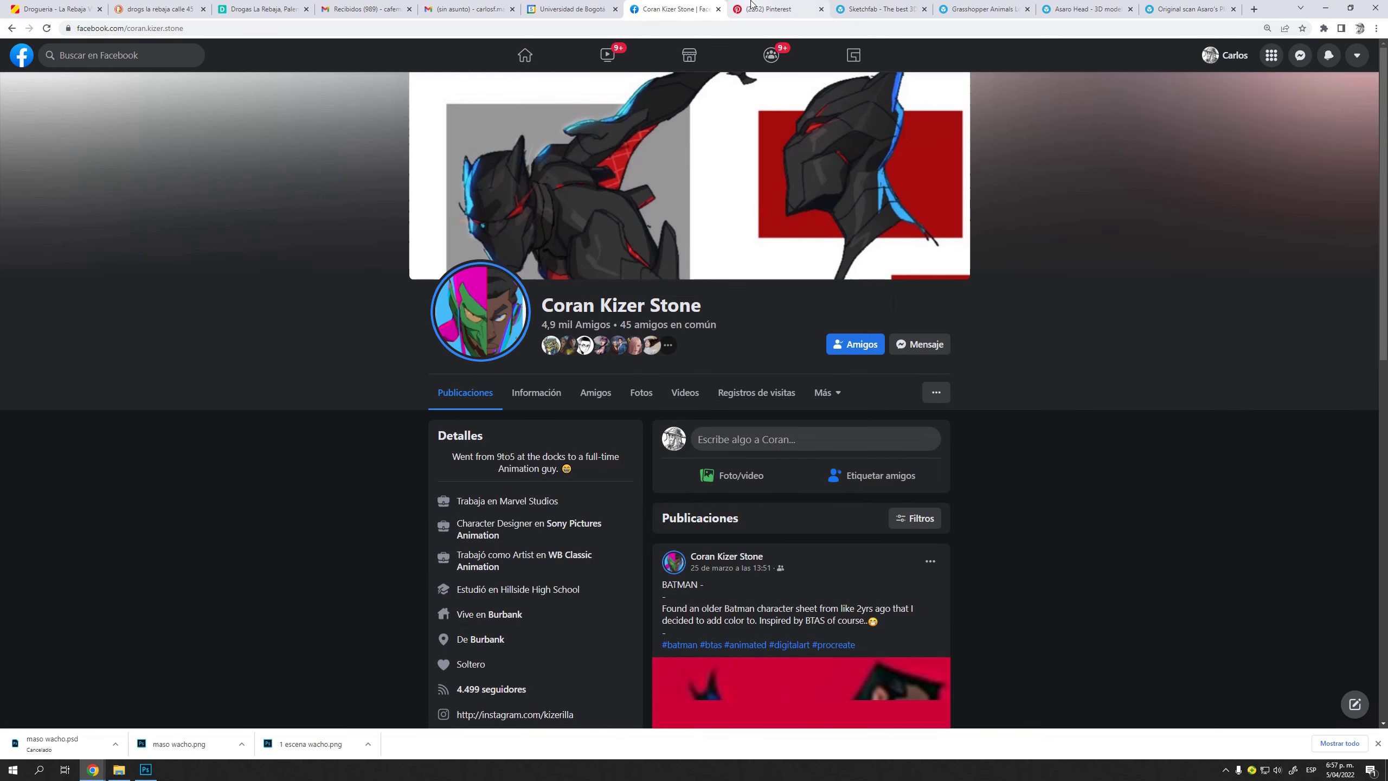
- Scroll through the artist's BTAS-inspired Batman post and go to his Fotos
{"action": "scroll", "coordinate": [769, 274], "scroll_direction": "down", "scroll_amount": 6}
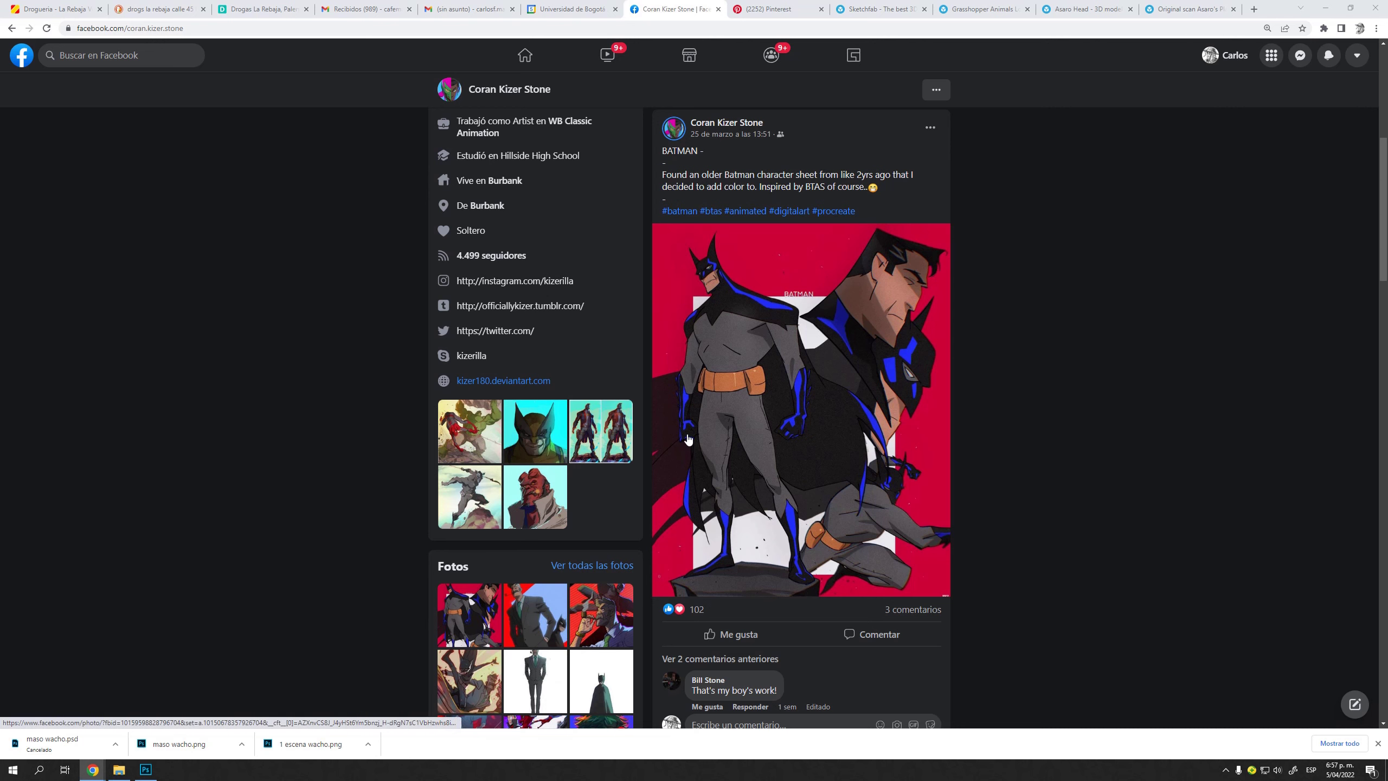
{"action": "scroll", "coordinate": [690, 437], "scroll_direction": "up", "scroll_amount": 3}
{"action": "scroll", "coordinate": [689, 433], "scroll_direction": "up", "scroll_amount": 1}
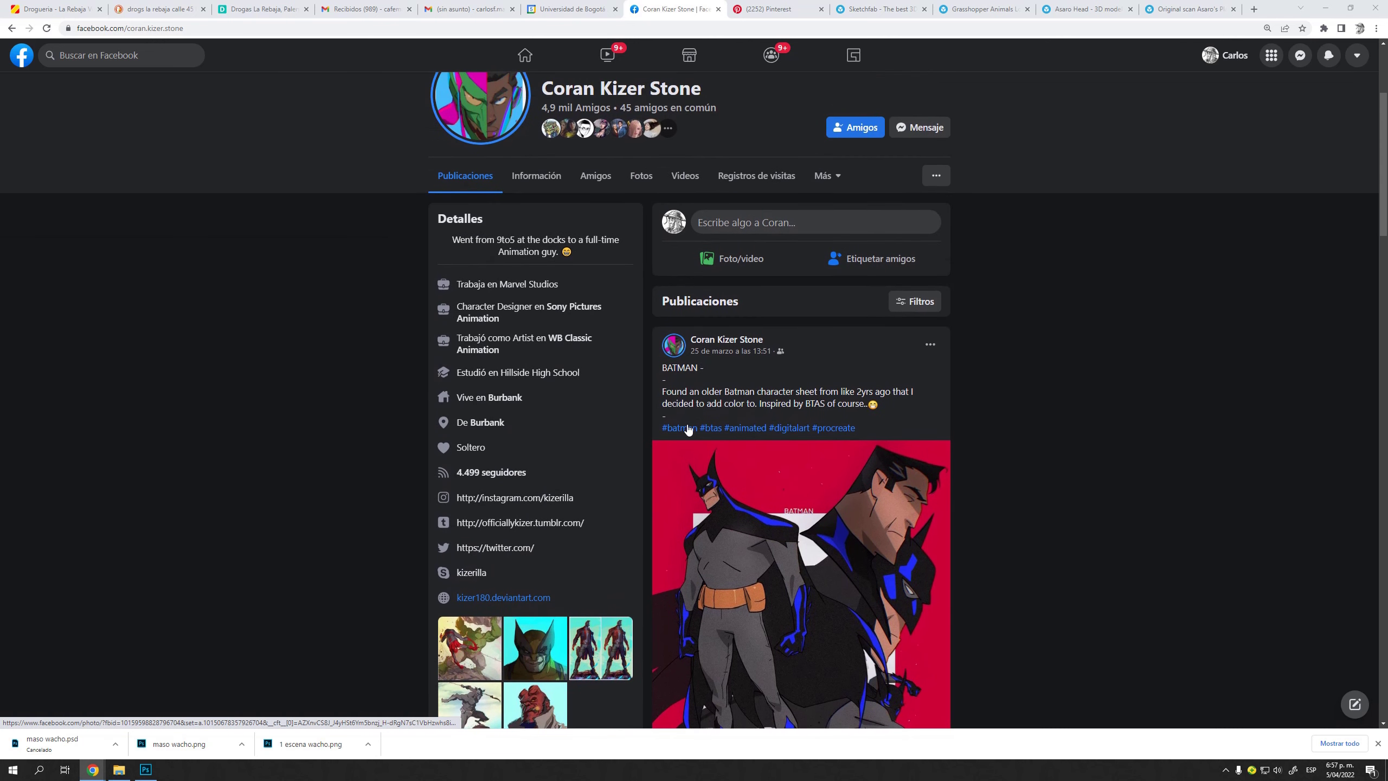
{"action": "scroll", "coordinate": [688, 429], "scroll_direction": "down", "scroll_amount": 5}
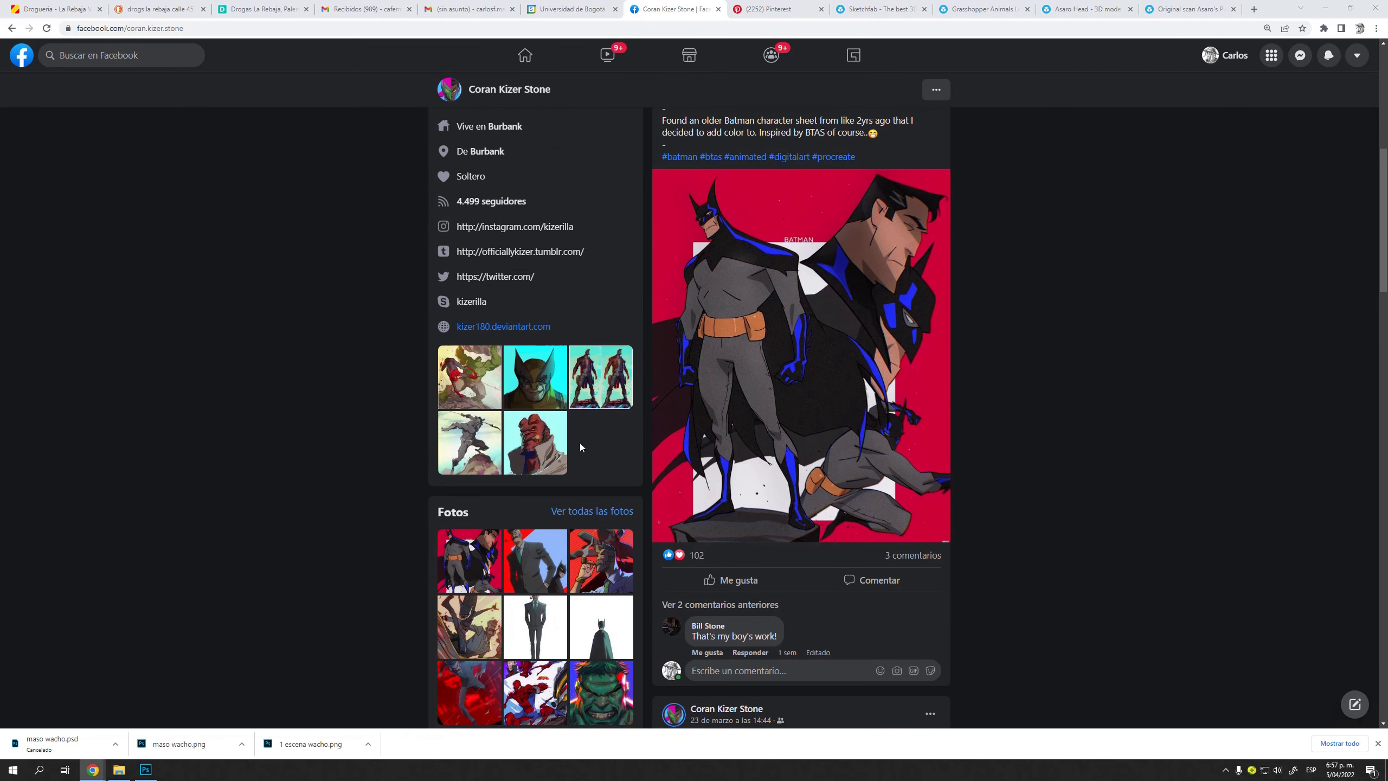
{"action": "left_click", "coordinate": [453, 511]}
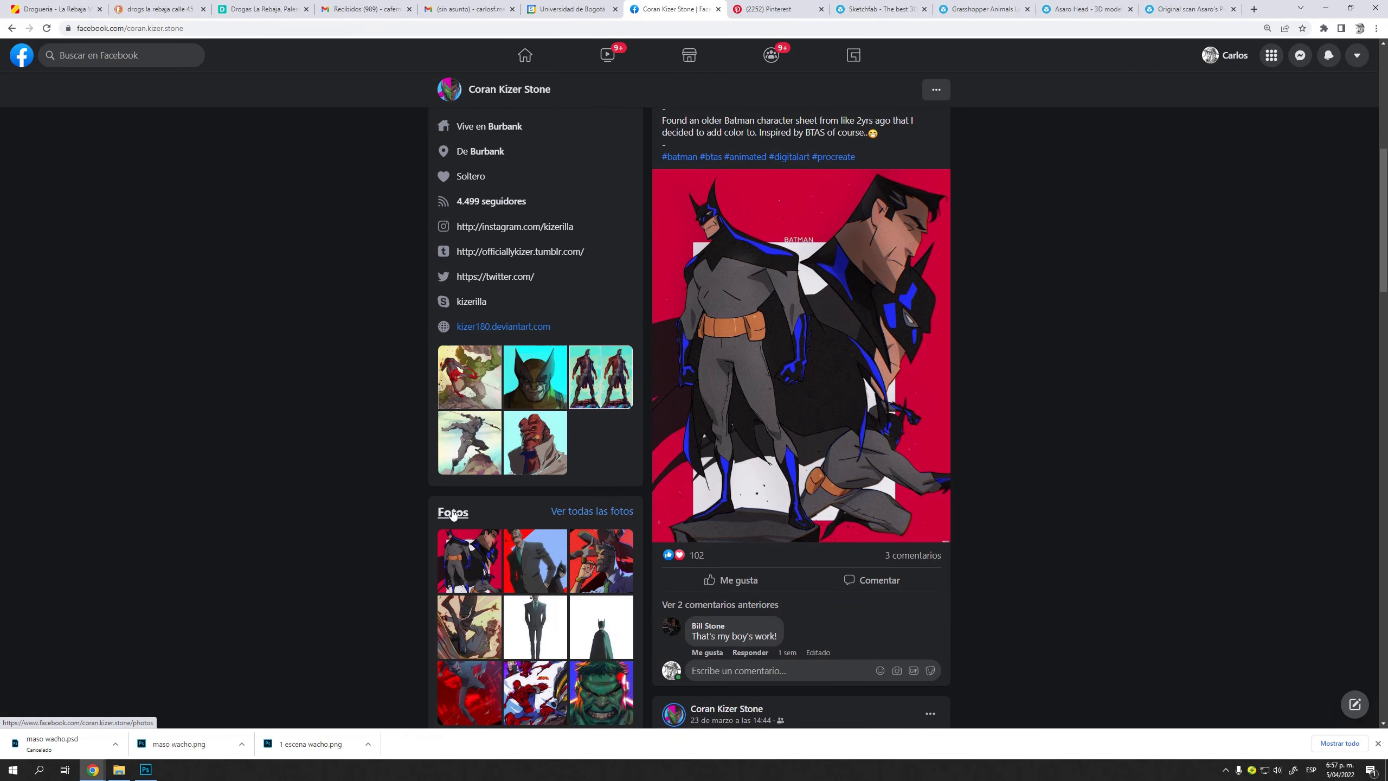
- Browse from the Spider-Man and Kingpin photo through the Spider-Verse, robot and comic-style pieces
{"action": "scroll", "coordinate": [973, 244], "scroll_direction": "down", "scroll_amount": 3}
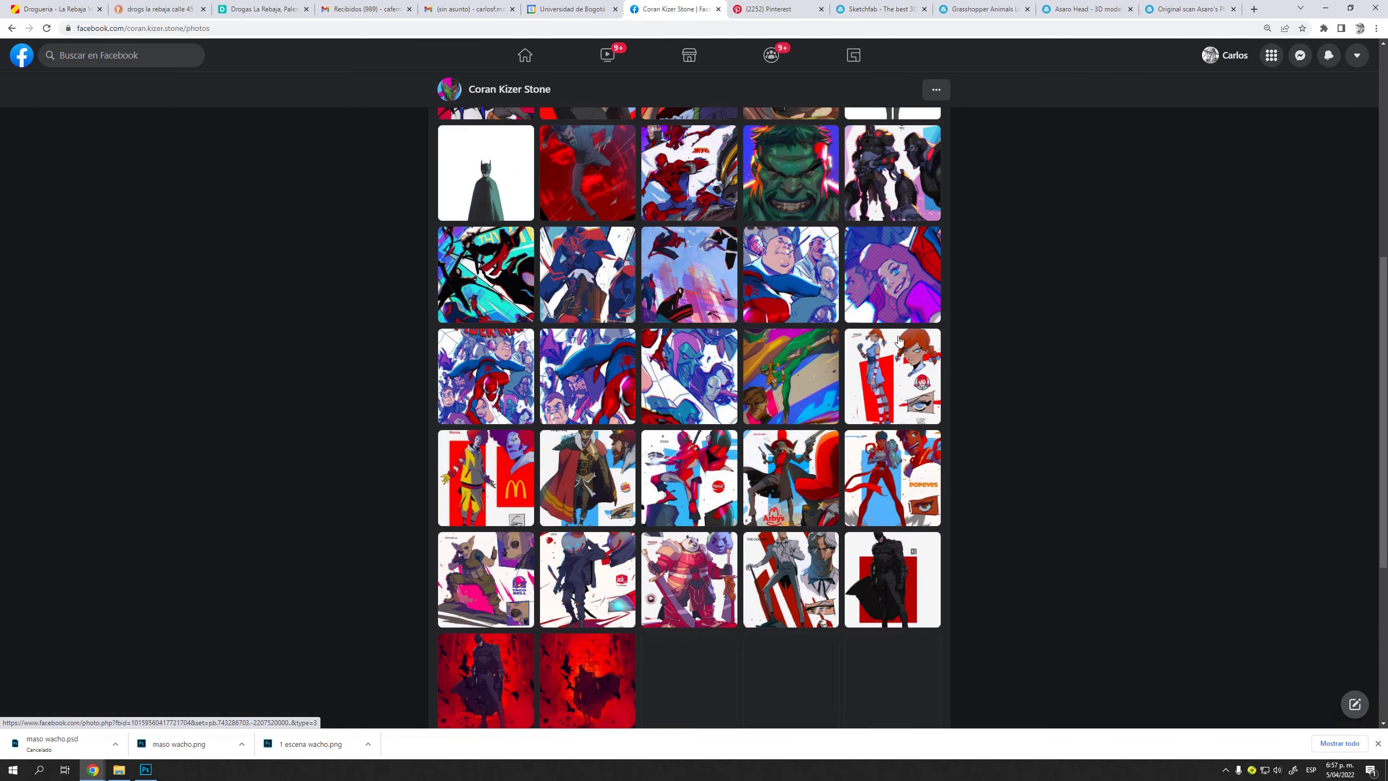
{"action": "left_click", "coordinate": [791, 260]}
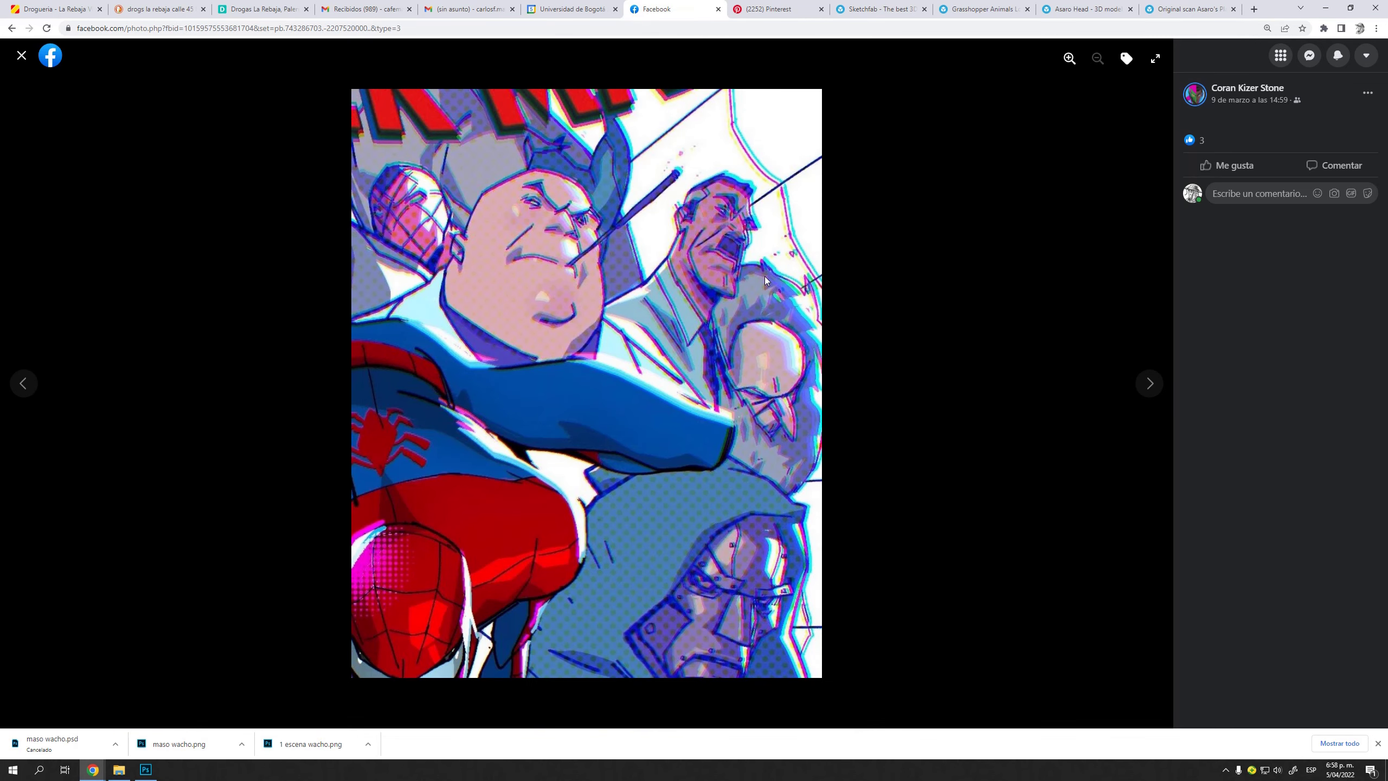
{"action": "key", "text": "Right"}
{"action": "key", "text": "Right"}
{"action": "key", "text": "Right"}
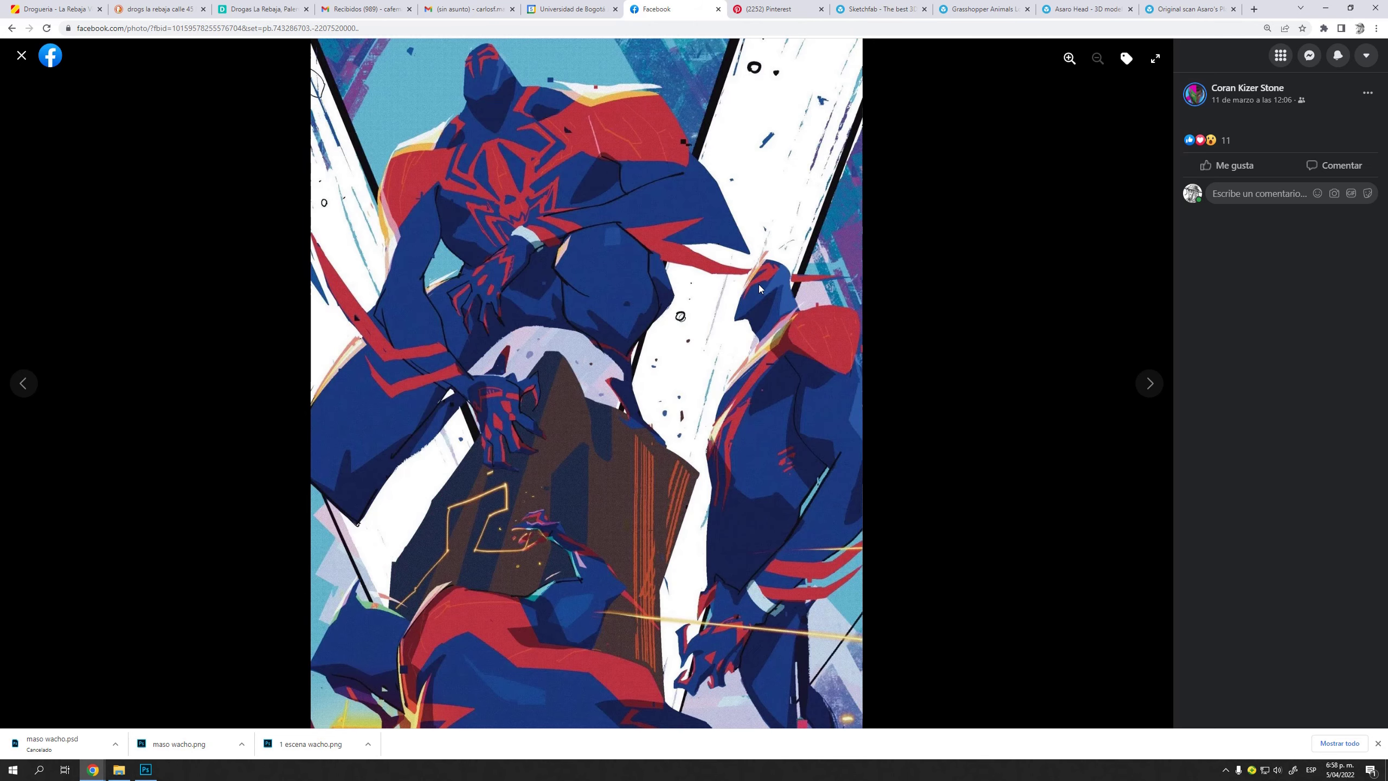
{"action": "key", "text": "Right"}
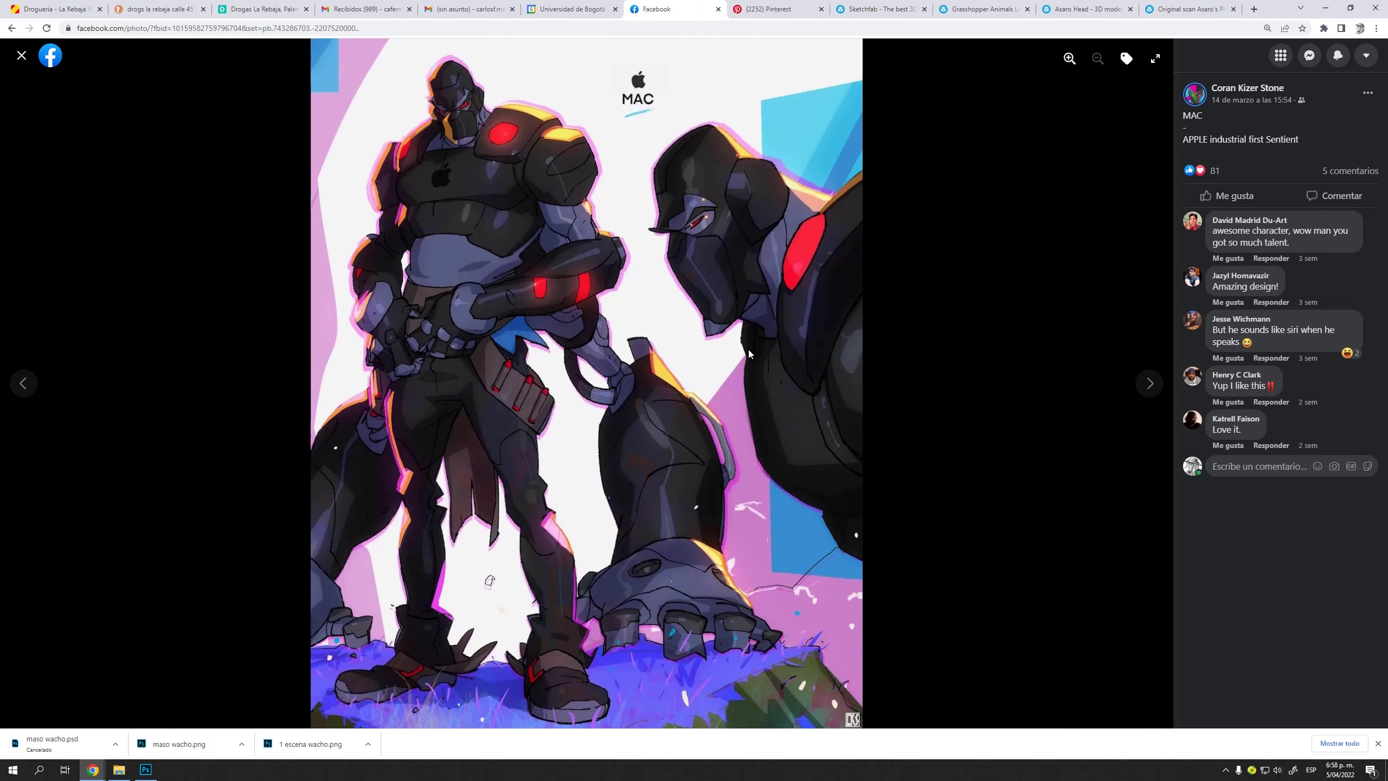
{"action": "key", "text": "Left"}
{"action": "key", "text": "Left"}
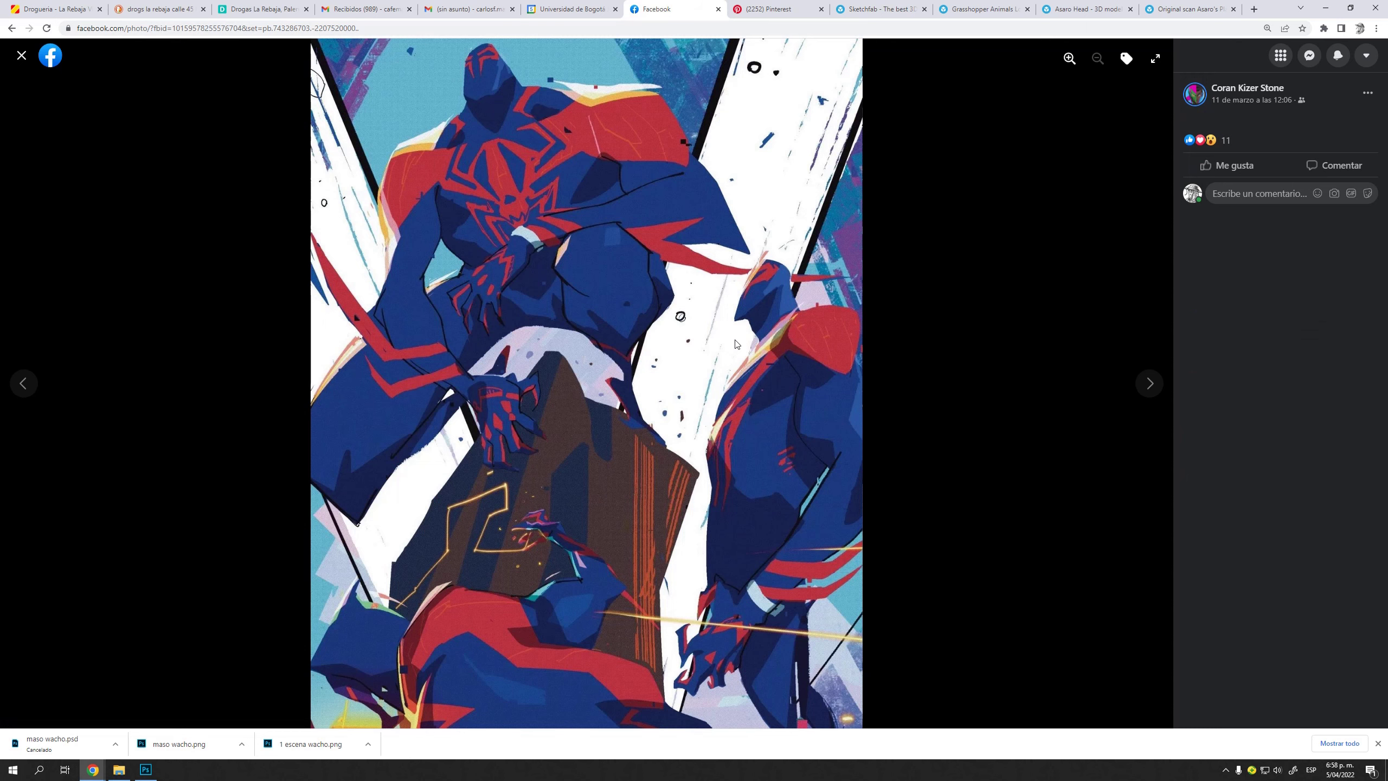
{"action": "key", "text": "Left"}
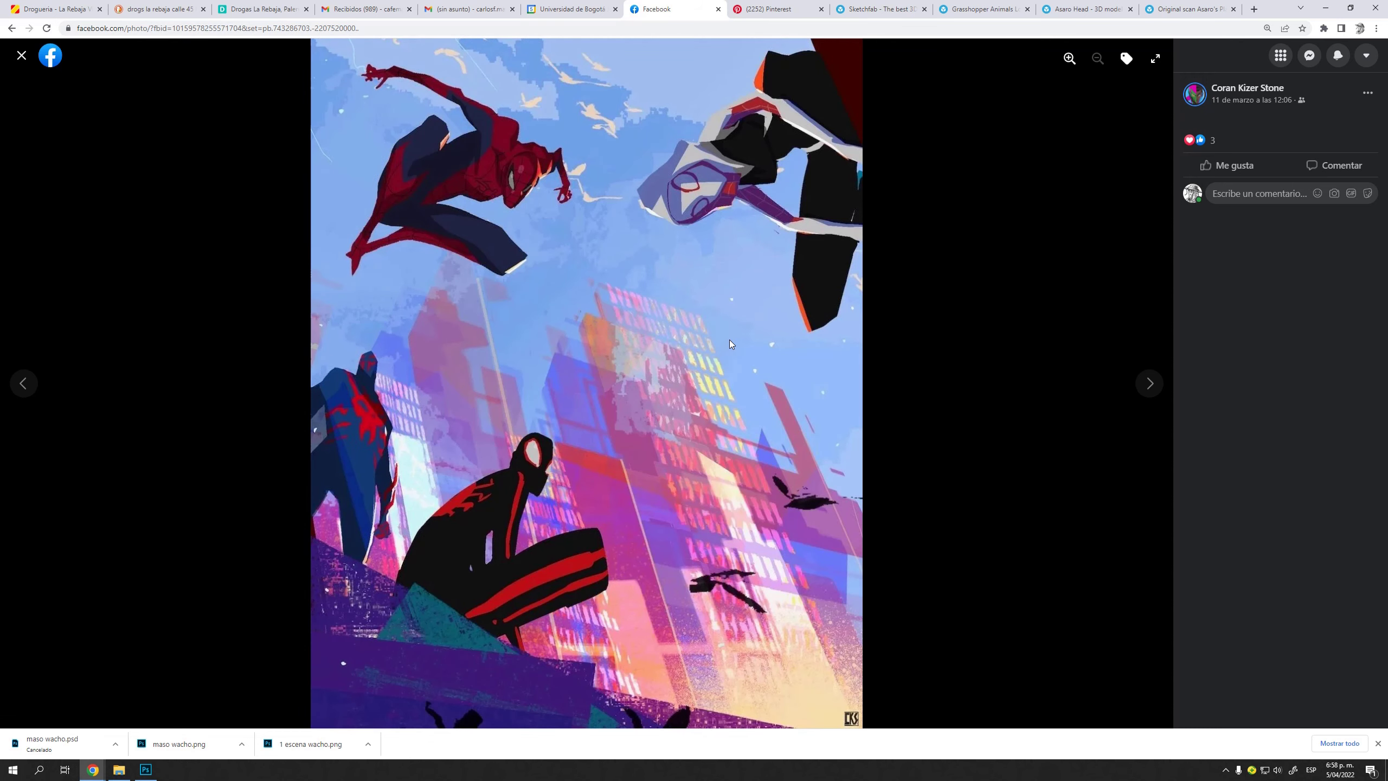
{"action": "key", "text": "Left"}
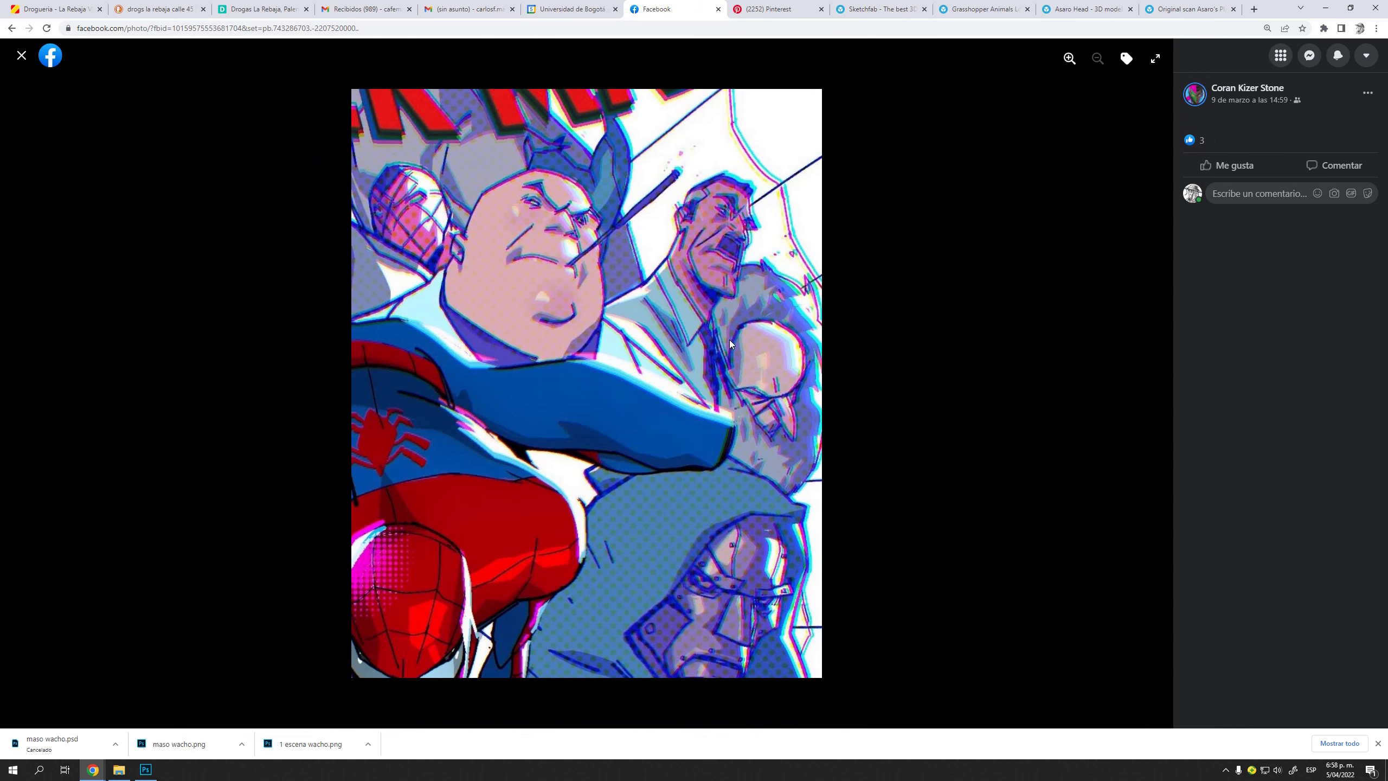
{"action": "key", "text": "Left"}
{"action": "key", "text": "Left"}
{"action": "key", "text": "Left"}
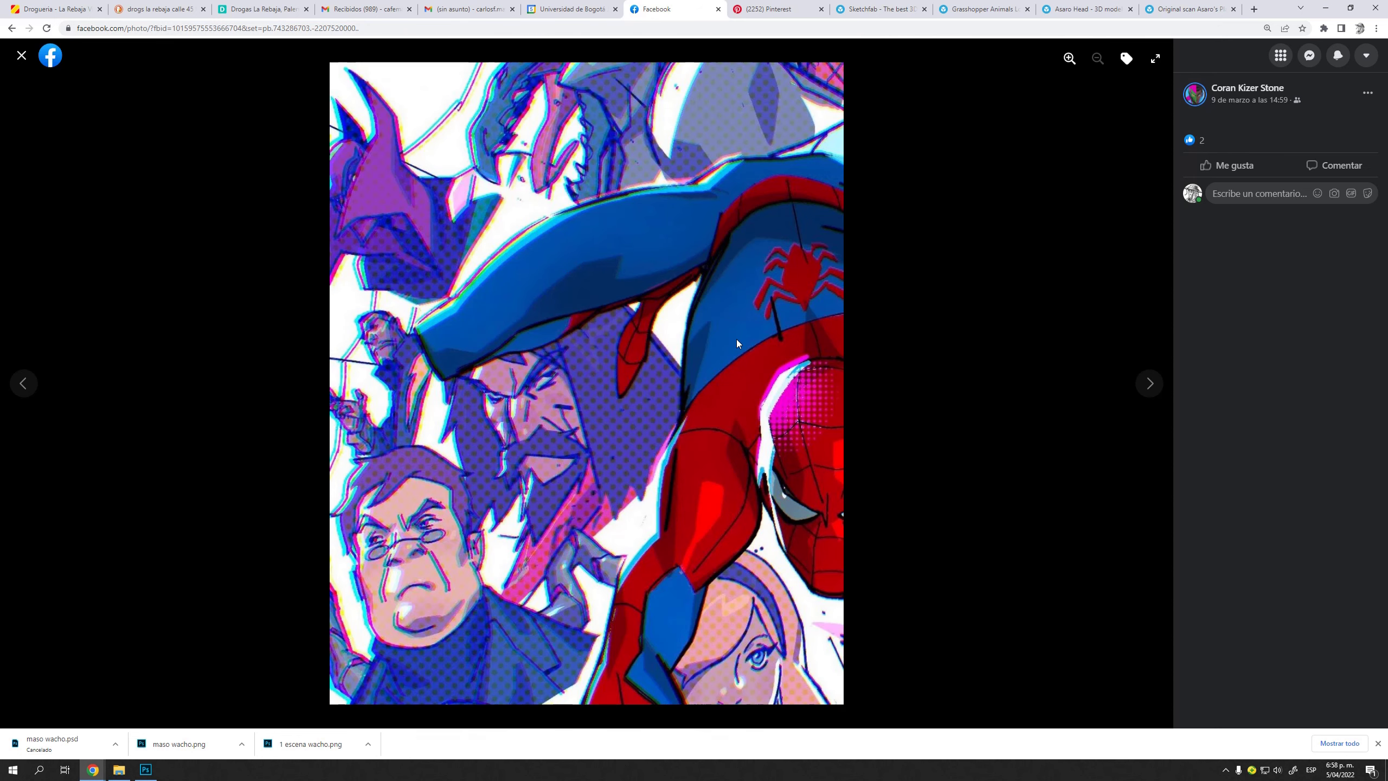
{"action": "key", "text": "Escape"}
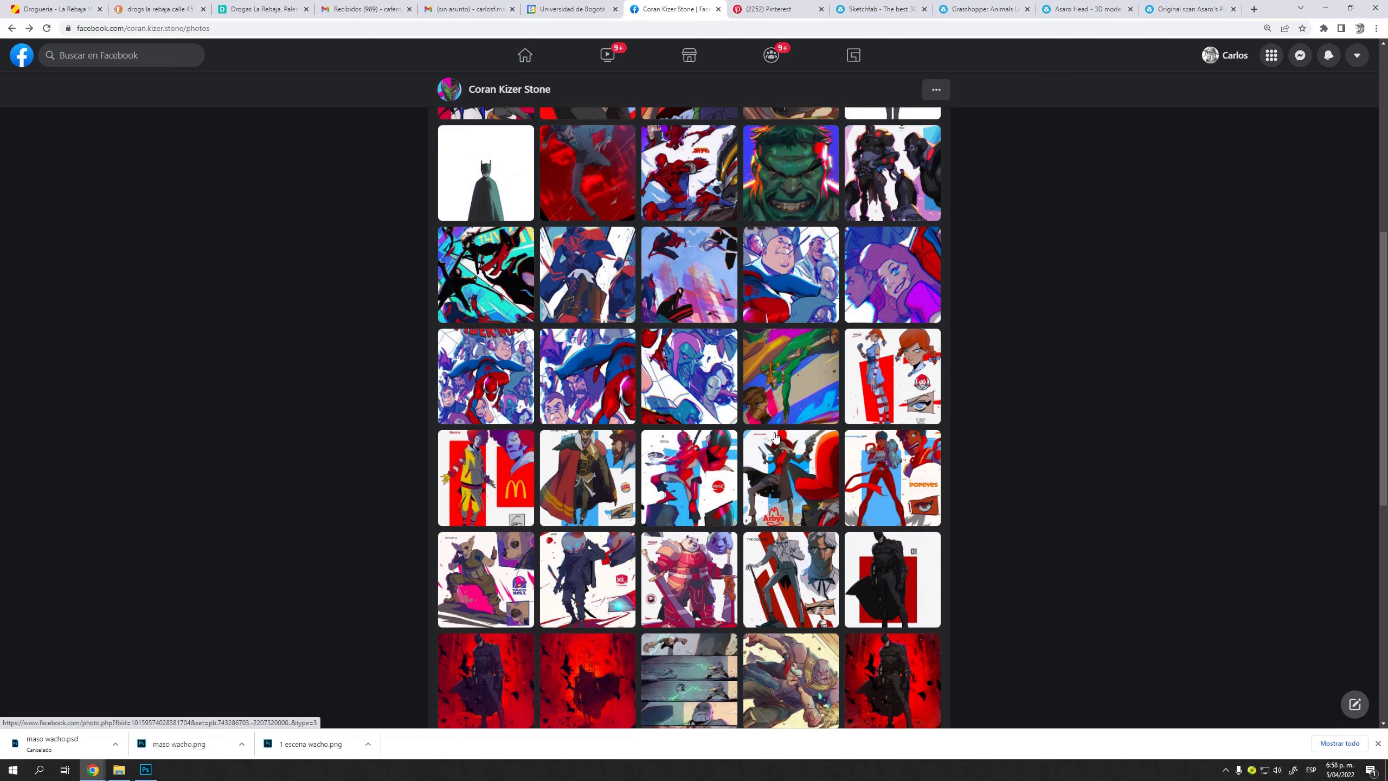
- Browse from the Colonel character sheet through the Batman, Panda and Jack sheets
{"action": "scroll", "coordinate": [781, 284], "scroll_direction": "down", "scroll_amount": 4}
{"action": "left_click", "coordinate": [781, 283]}
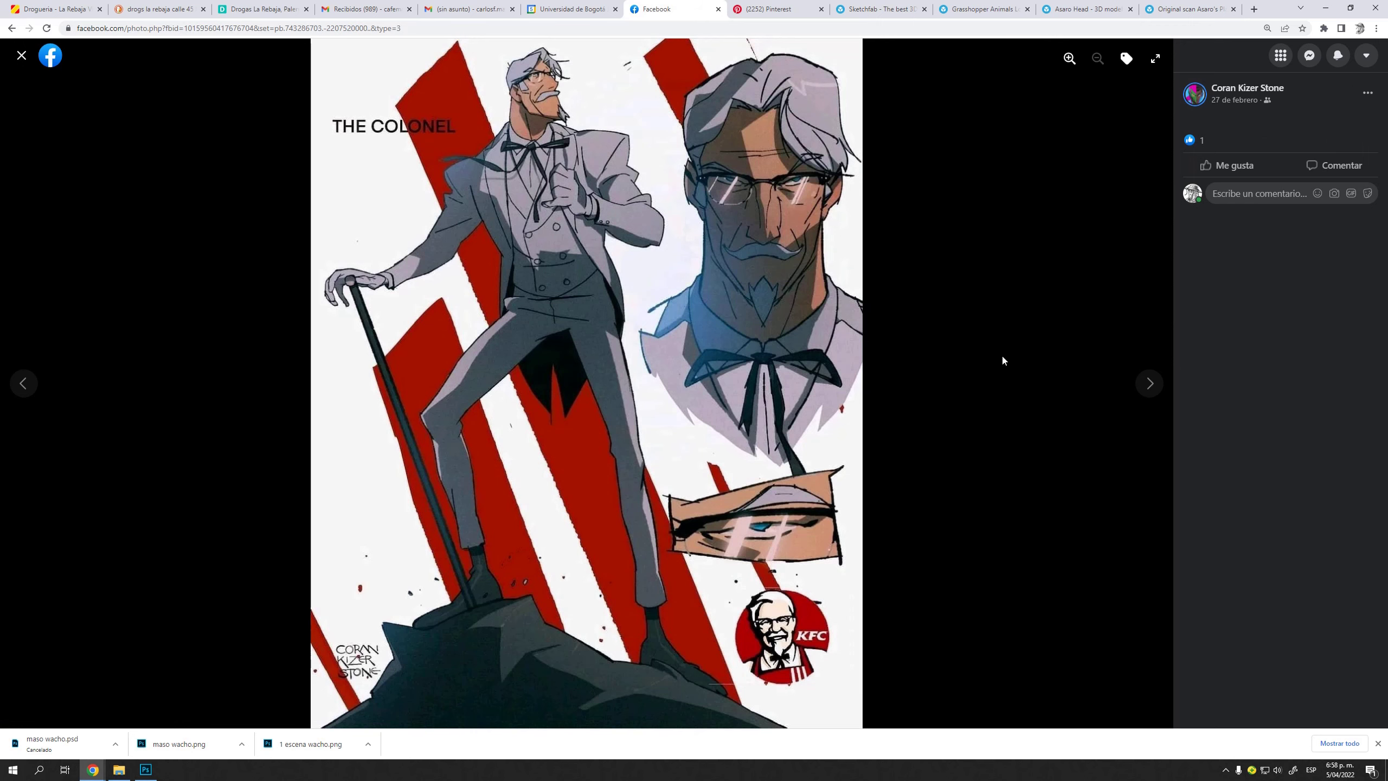
{"action": "key", "text": "Right"}
{"action": "key", "text": "Left"}
{"action": "key", "text": "Right"}
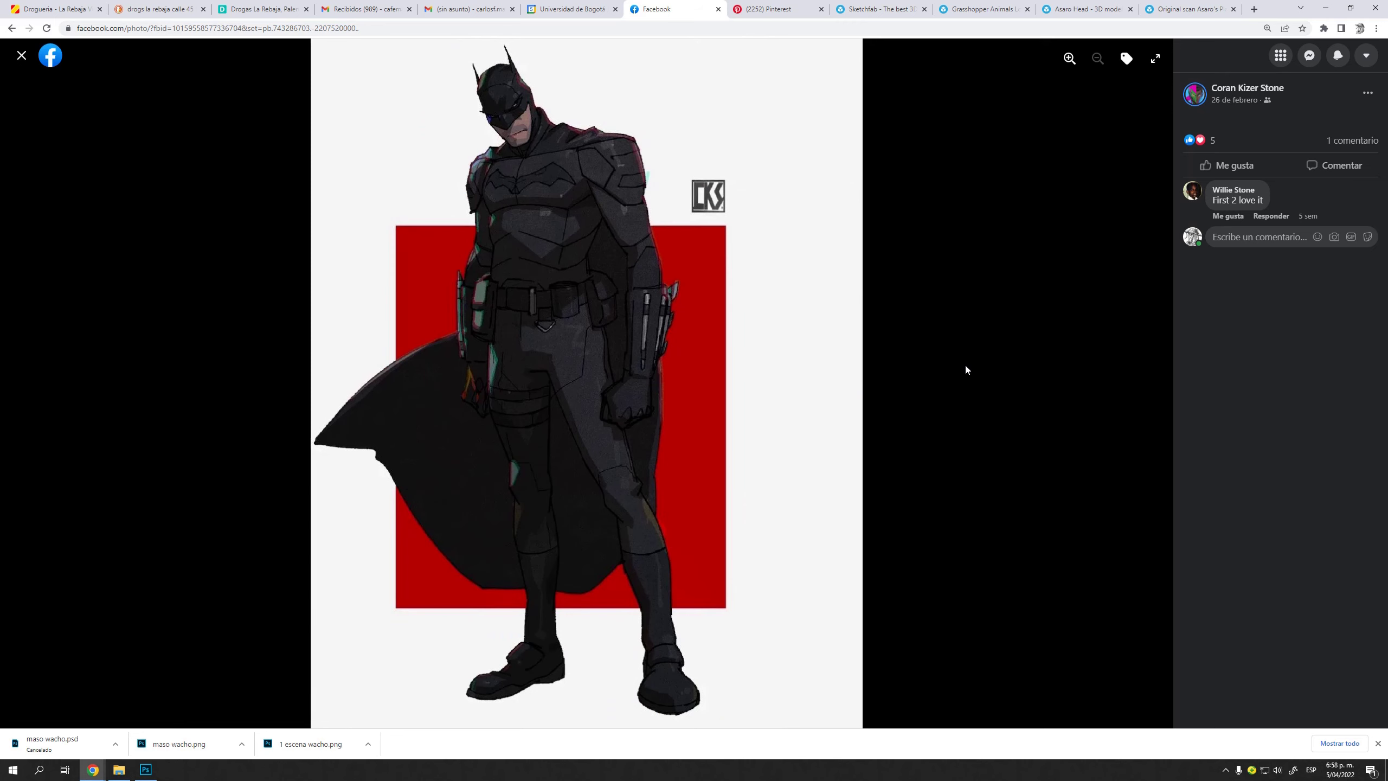
{"action": "key", "text": "Right"}
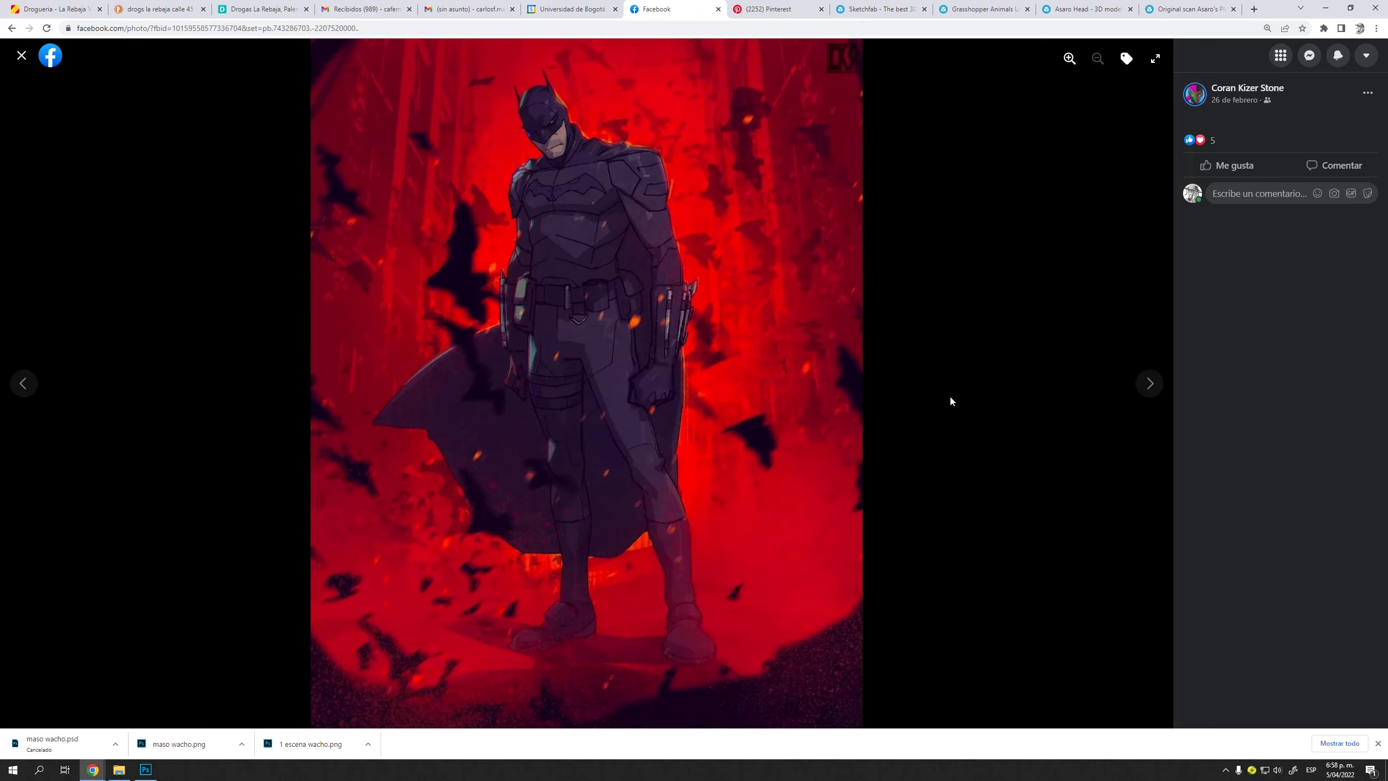
{"action": "key", "text": "Right"}
{"action": "key", "text": "Right"}
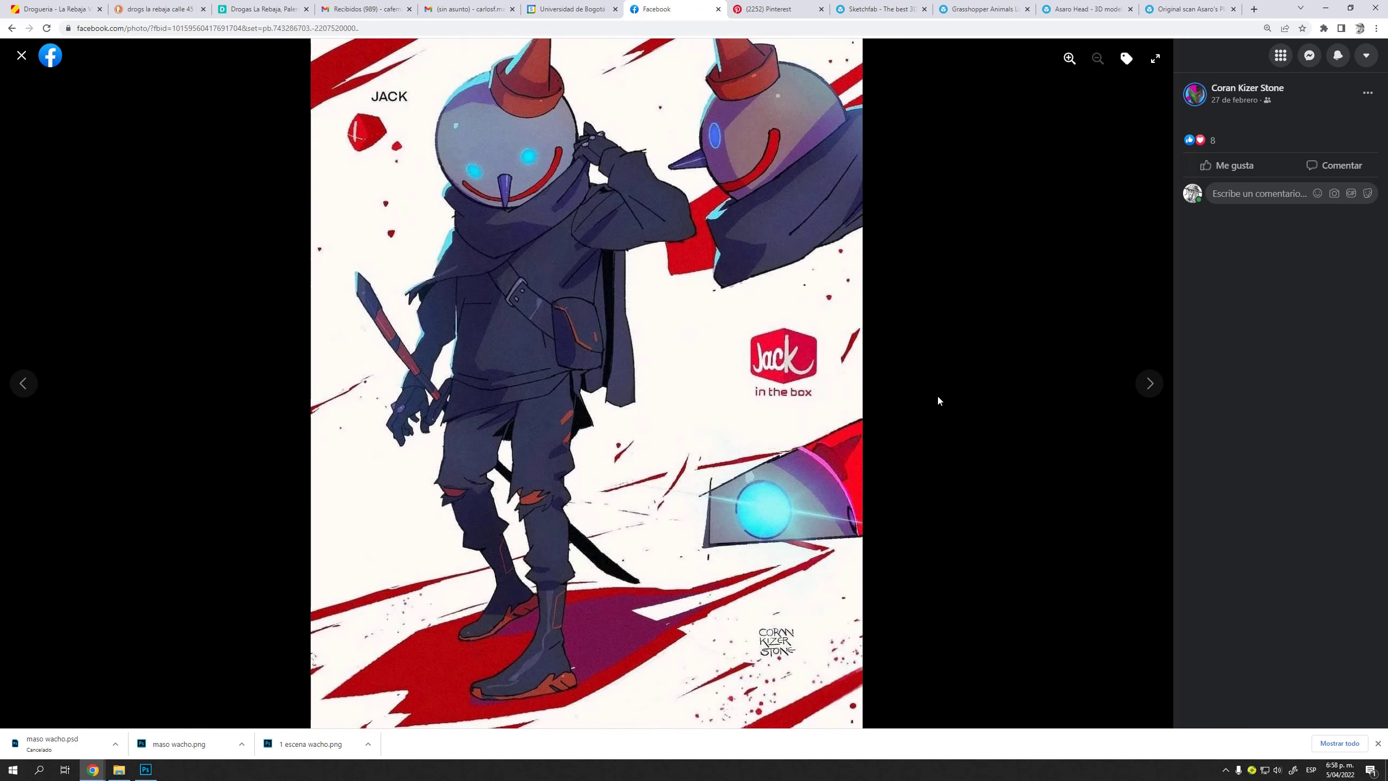
{"action": "key", "text": "Right"}
{"action": "key", "text": "Escape"}
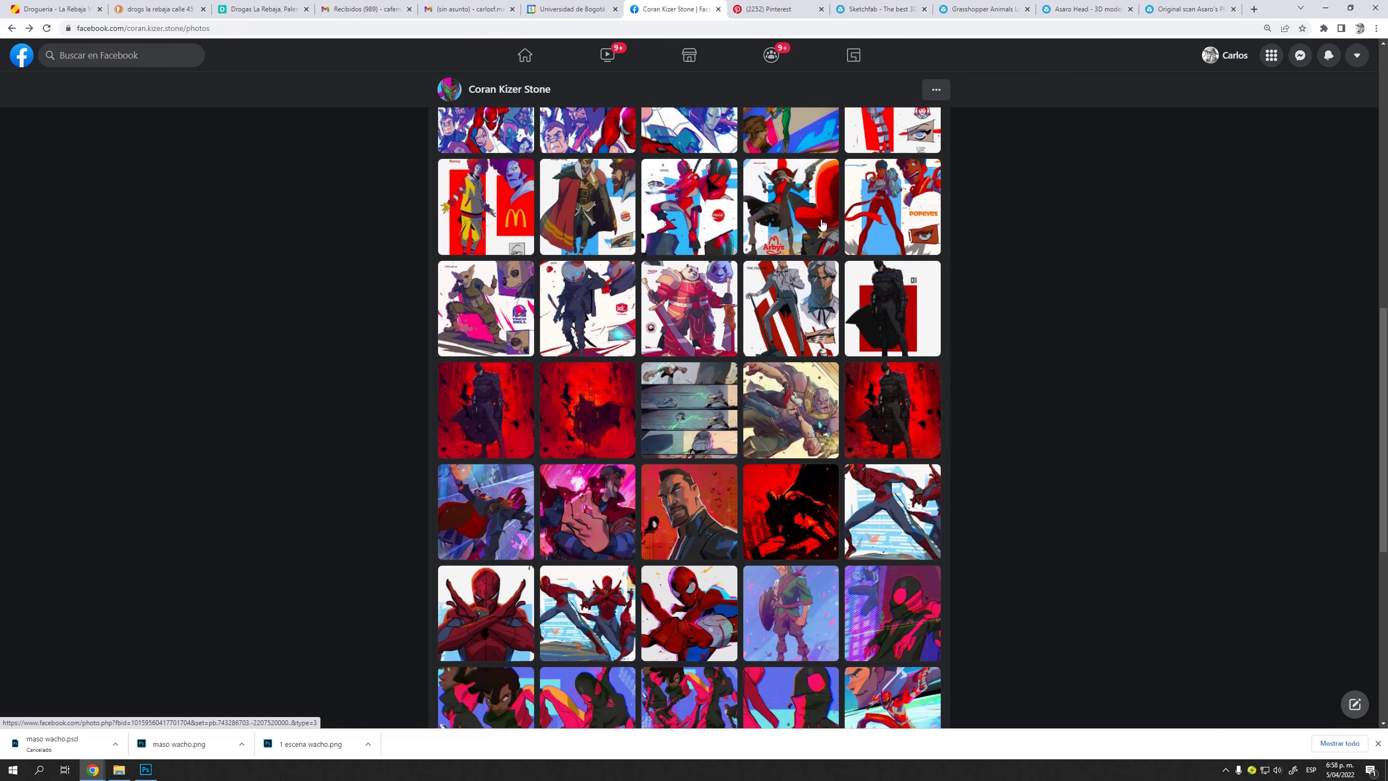
- Study the Spider-Verse rooftop photo and the armoured Panda character sheet full size
{"action": "scroll", "coordinate": [822, 224], "scroll_direction": "up", "scroll_amount": 10}
{"action": "left_click", "coordinate": [699, 370]}
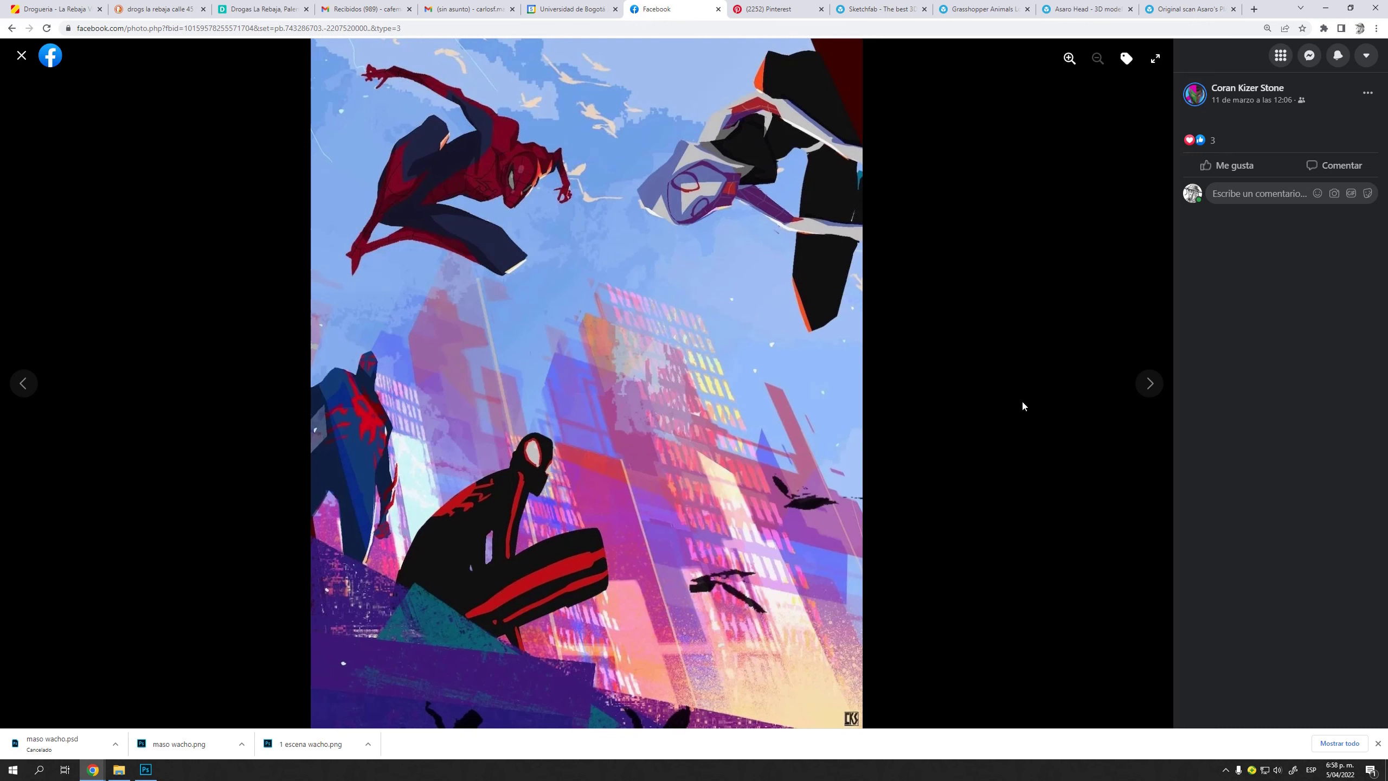
{"action": "key", "text": "Escape"}
{"action": "scroll", "coordinate": [722, 521], "scroll_direction": "down", "scroll_amount": 3}
{"action": "left_click", "coordinate": [723, 521]}
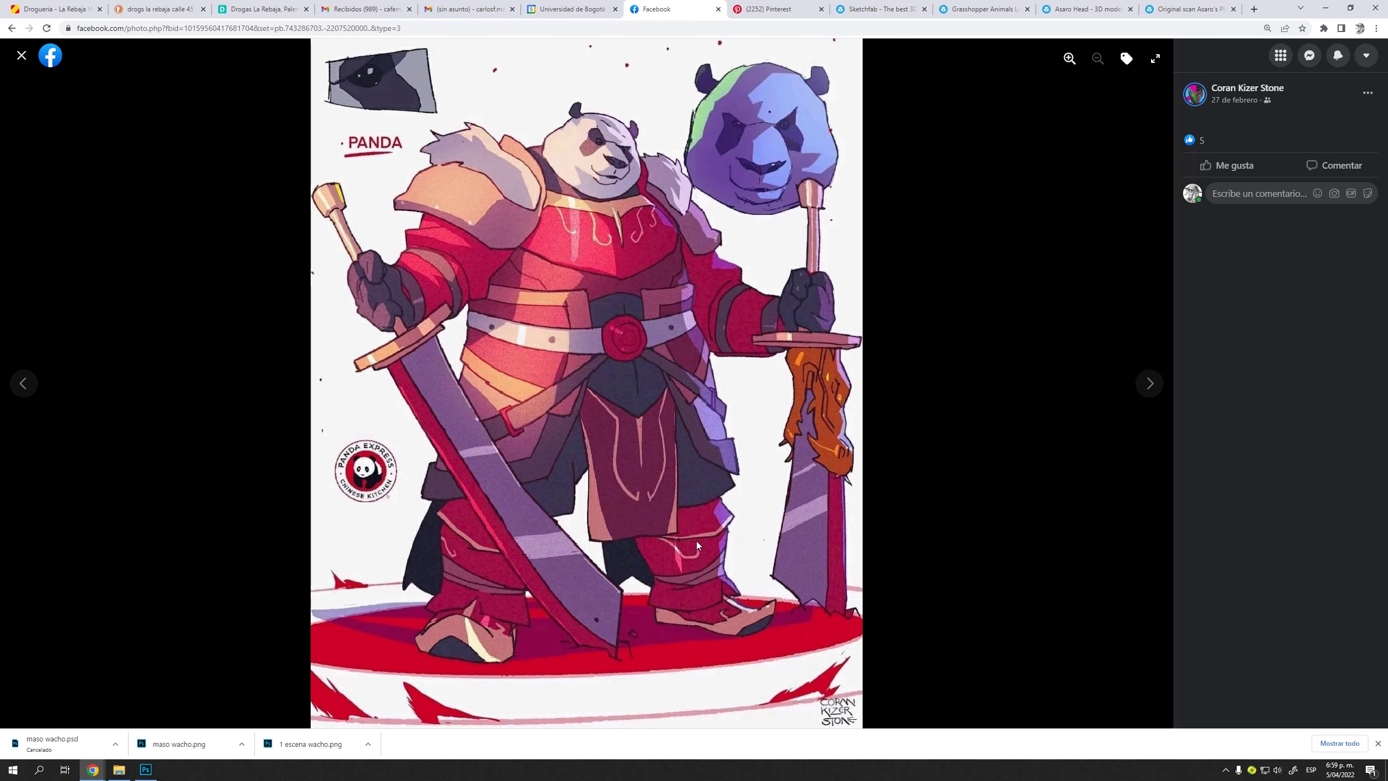
{"action": "key", "text": "Escape"}
- Open the 'SUPAIDAMAN!! Animated' Spider-Man model sheet from the photo grid
{"action": "scroll", "coordinate": [662, 330], "scroll_direction": "up", "scroll_amount": 3}
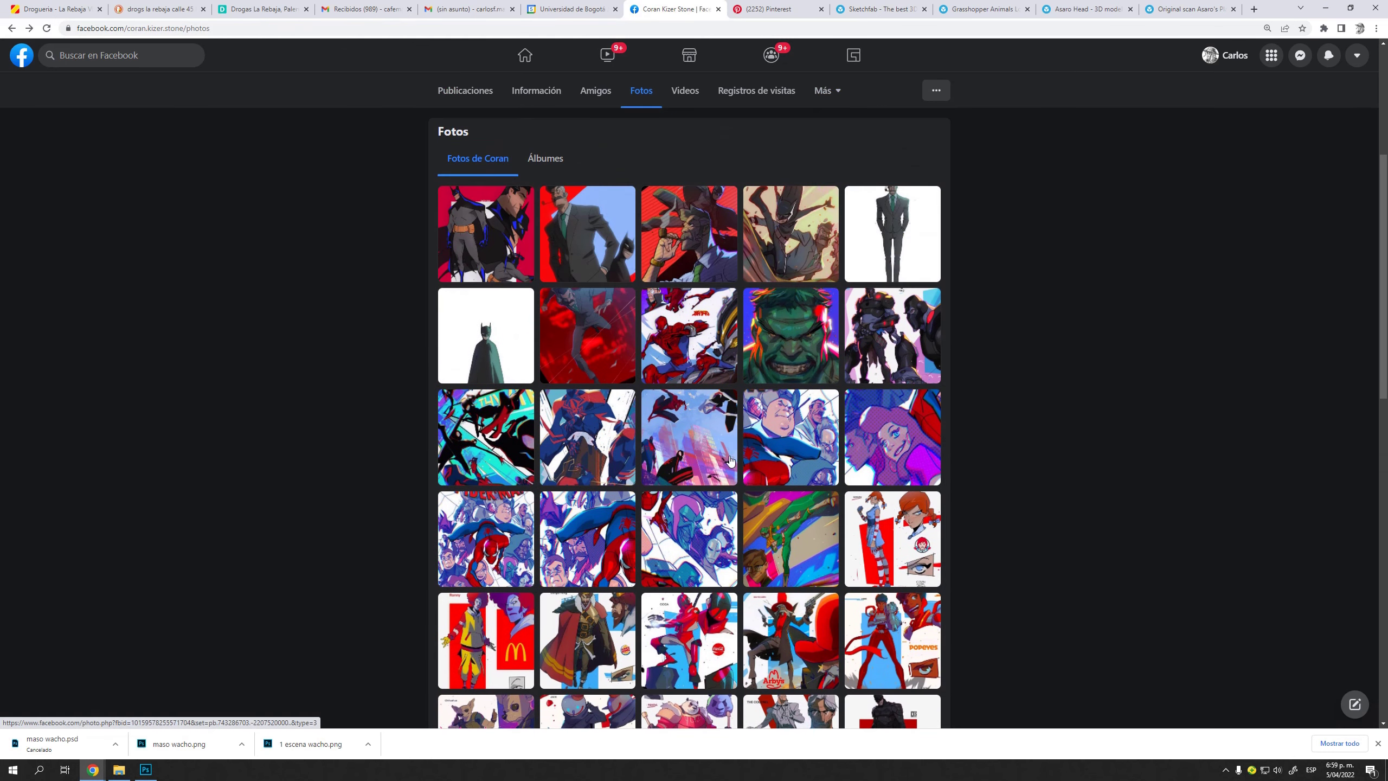
{"action": "left_click", "coordinate": [662, 330]}
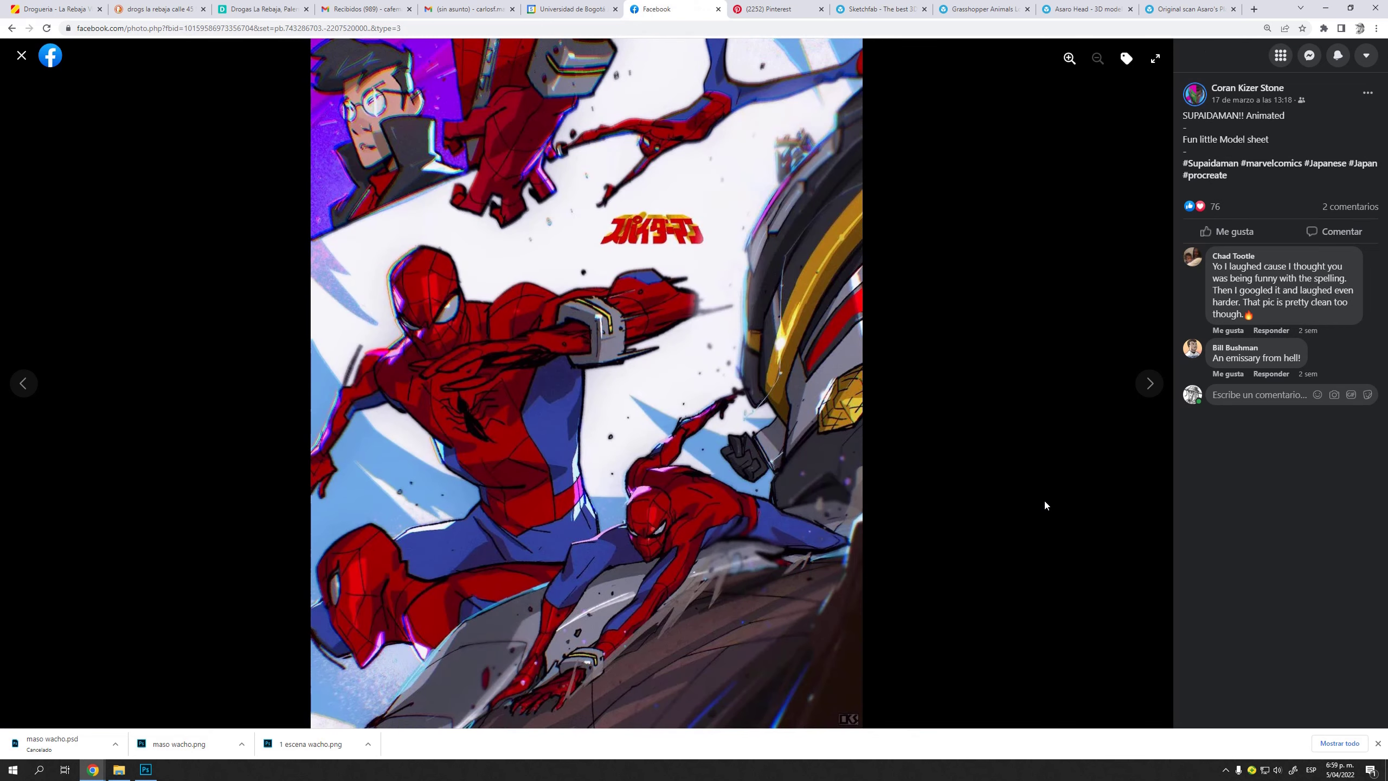
{"action": "key", "text": "Escape"}
{"action": "left_click", "coordinate": [669, 337]}
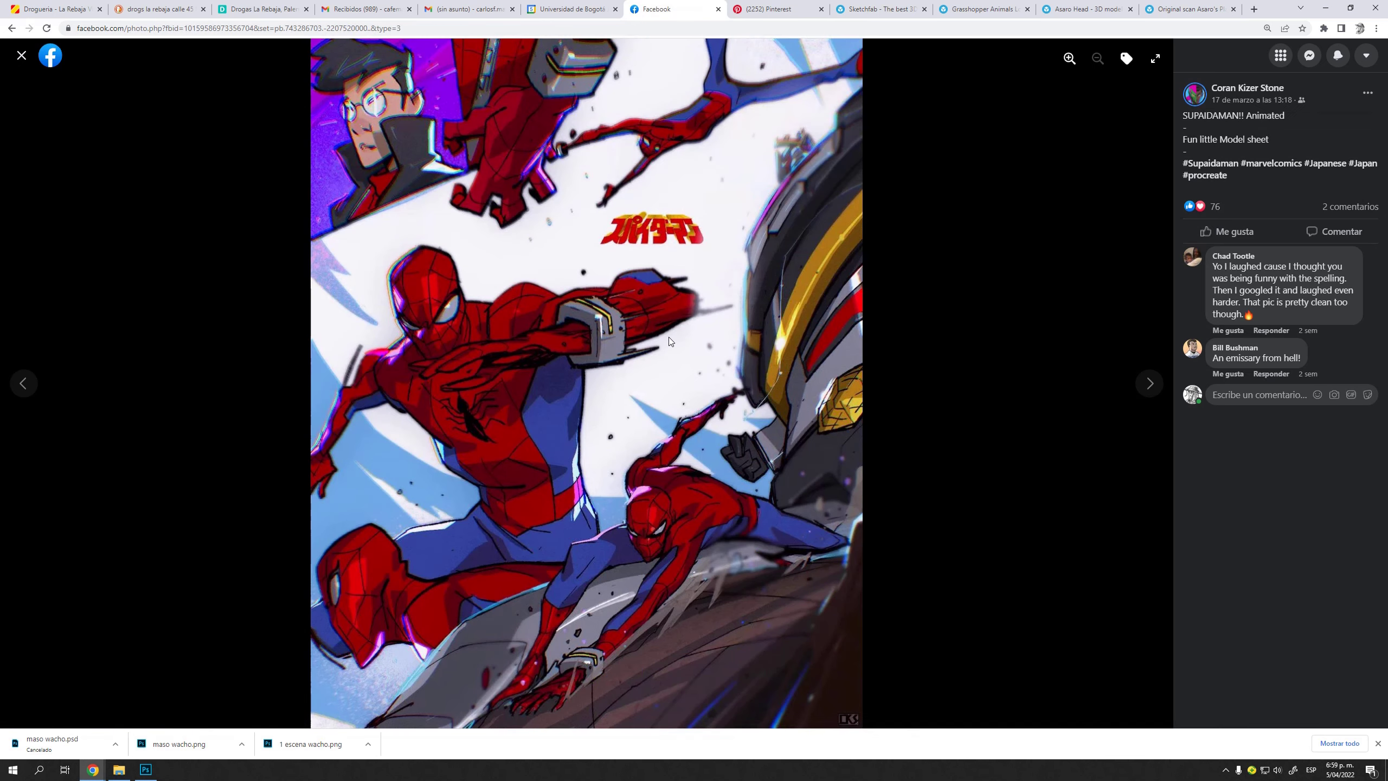